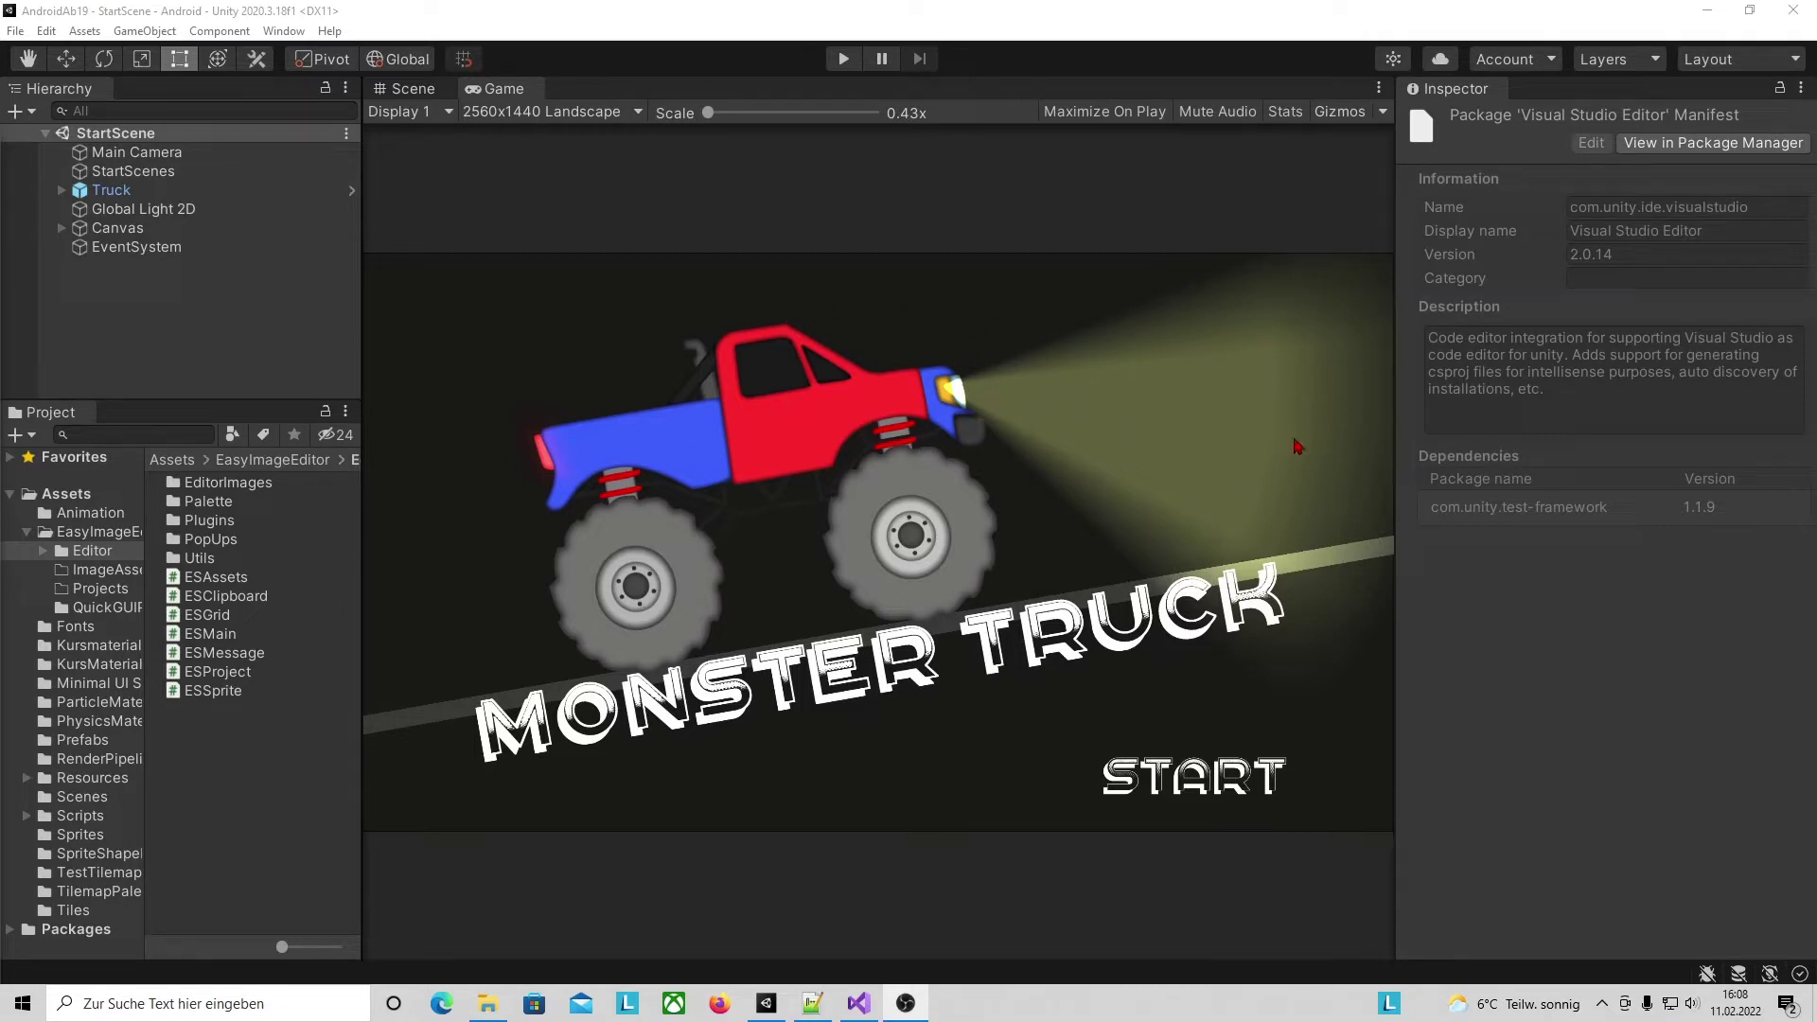
Select Main Camera, expand its Camera component in the Inspector, and enter Play mode.
left_click(190, 153)
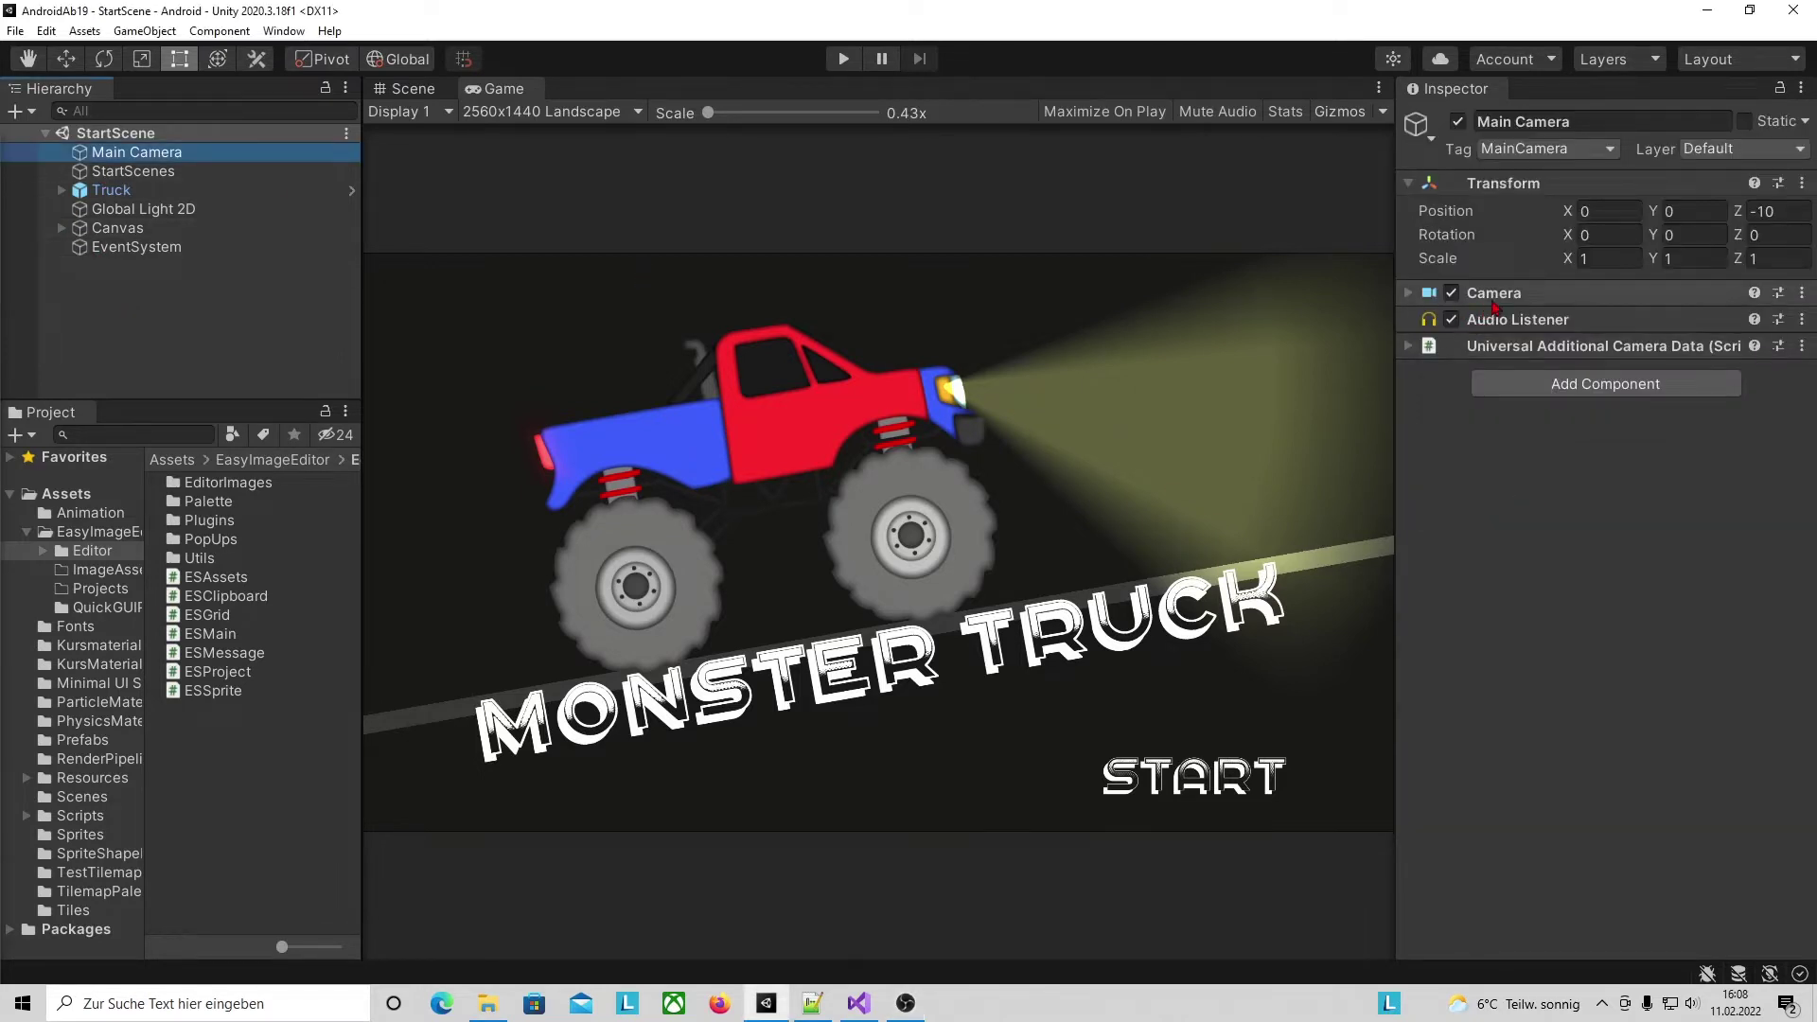
left_click(1500, 295)
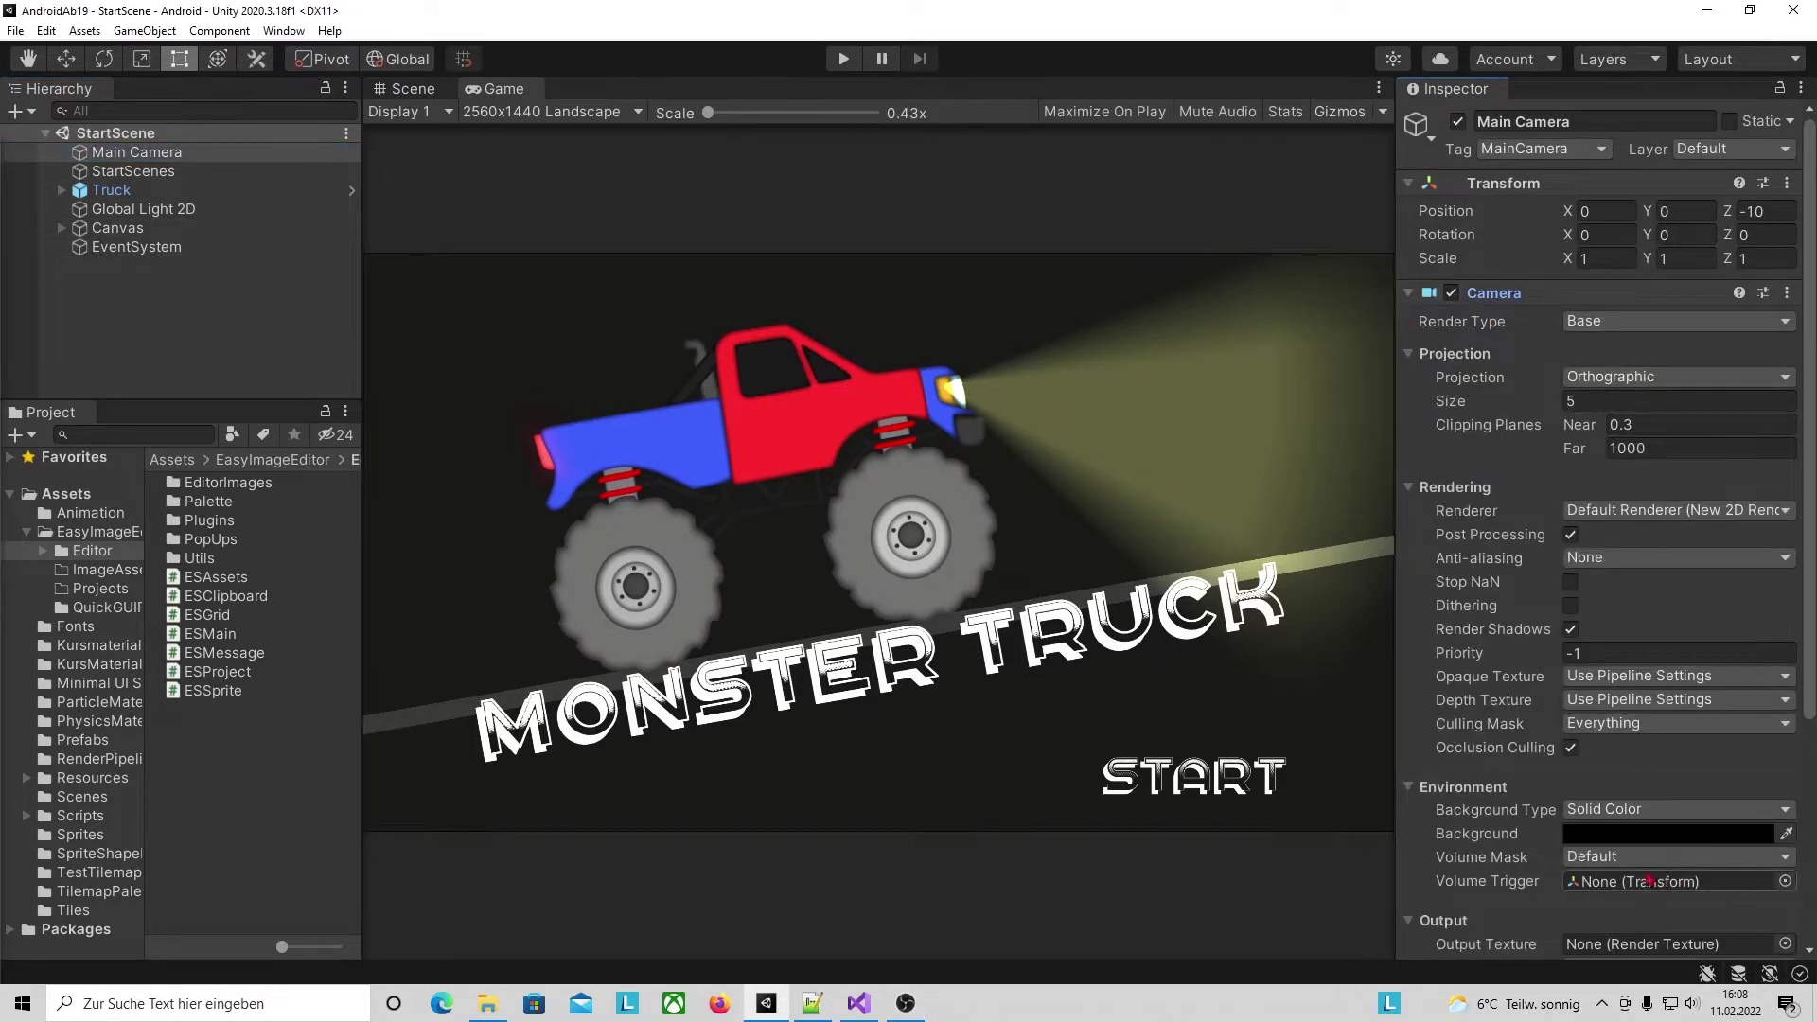
left_click(843, 59)
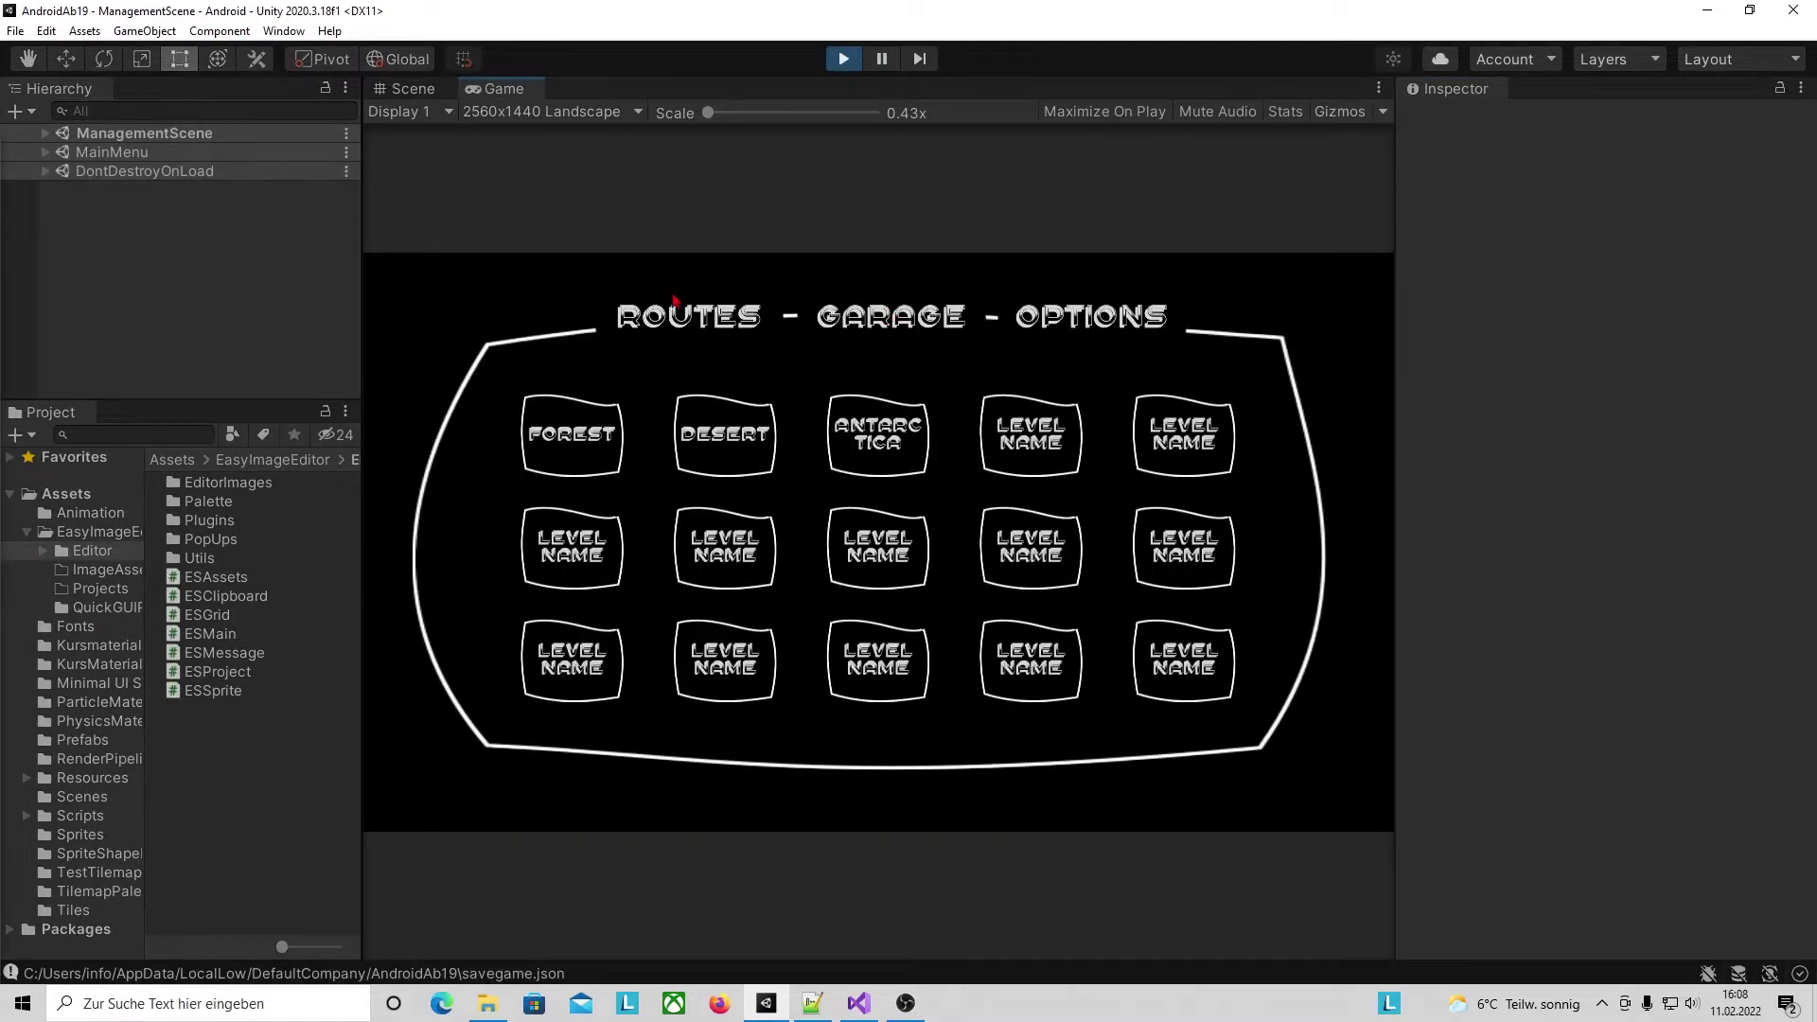
Open the in-game Garage, review the Wheels, Chassis and Motor upgrade bars, then exit Play mode.
left_click(895, 317)
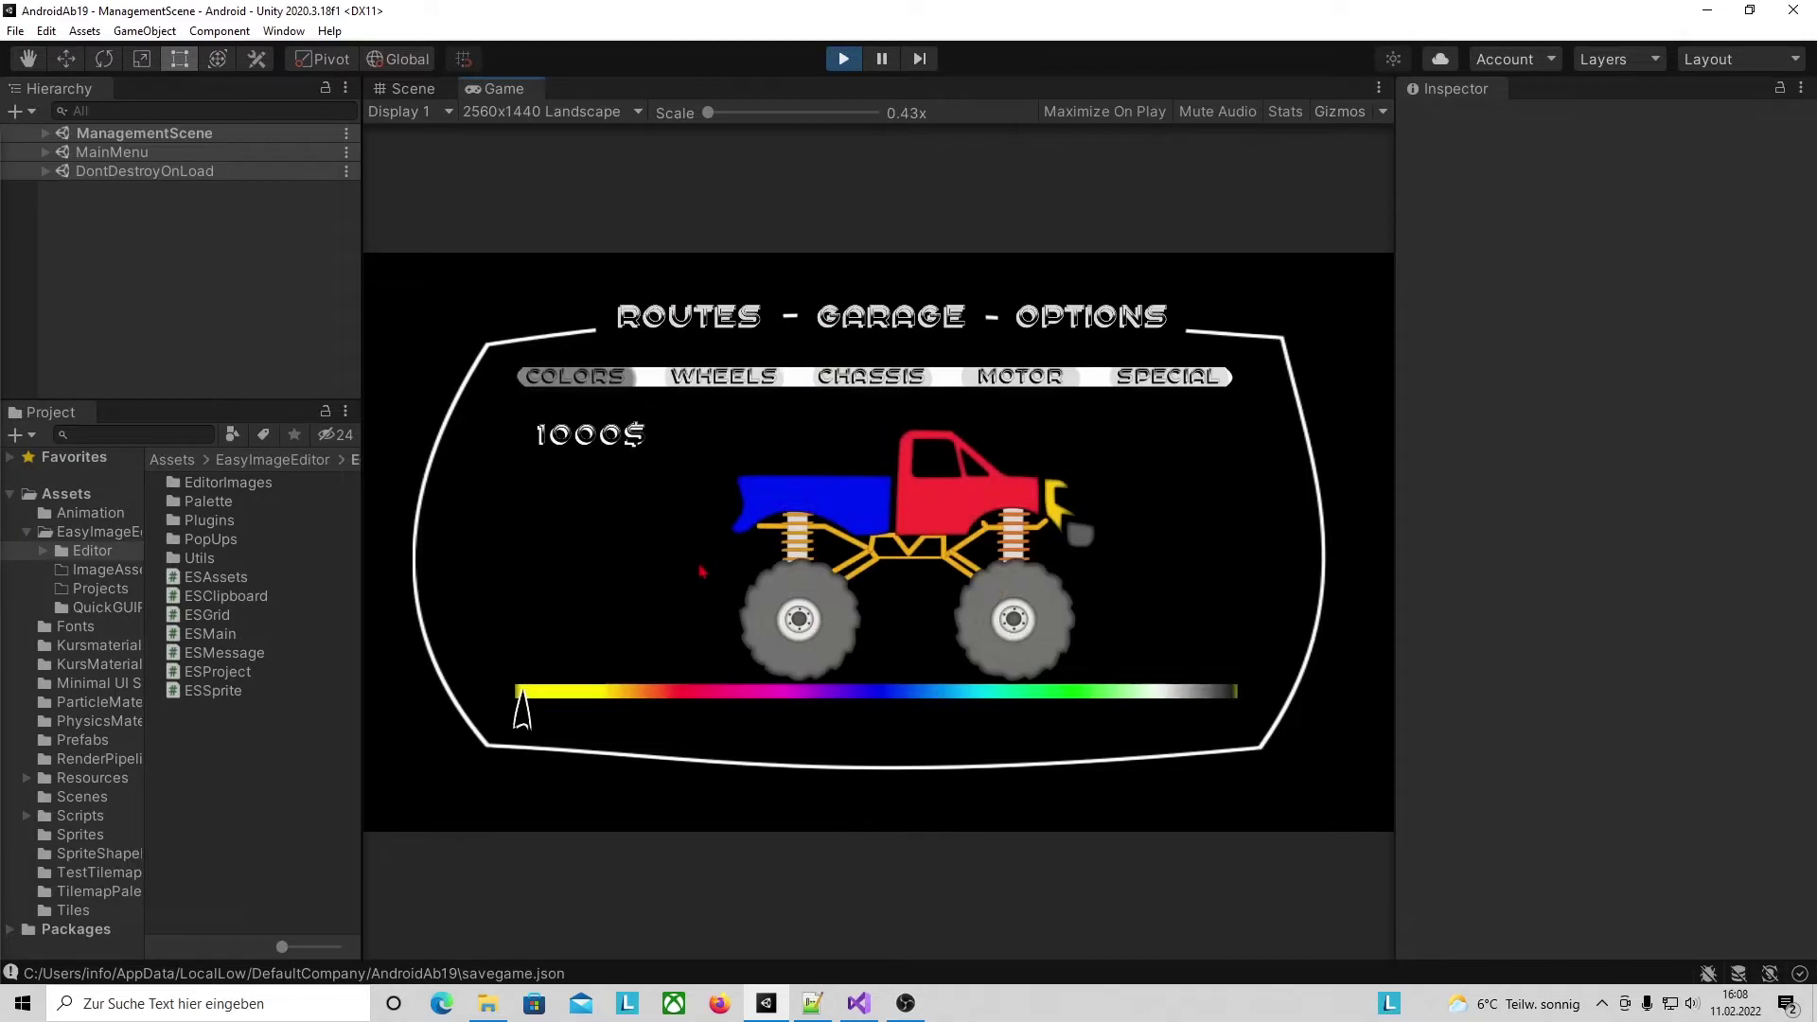
left_click(722, 378)
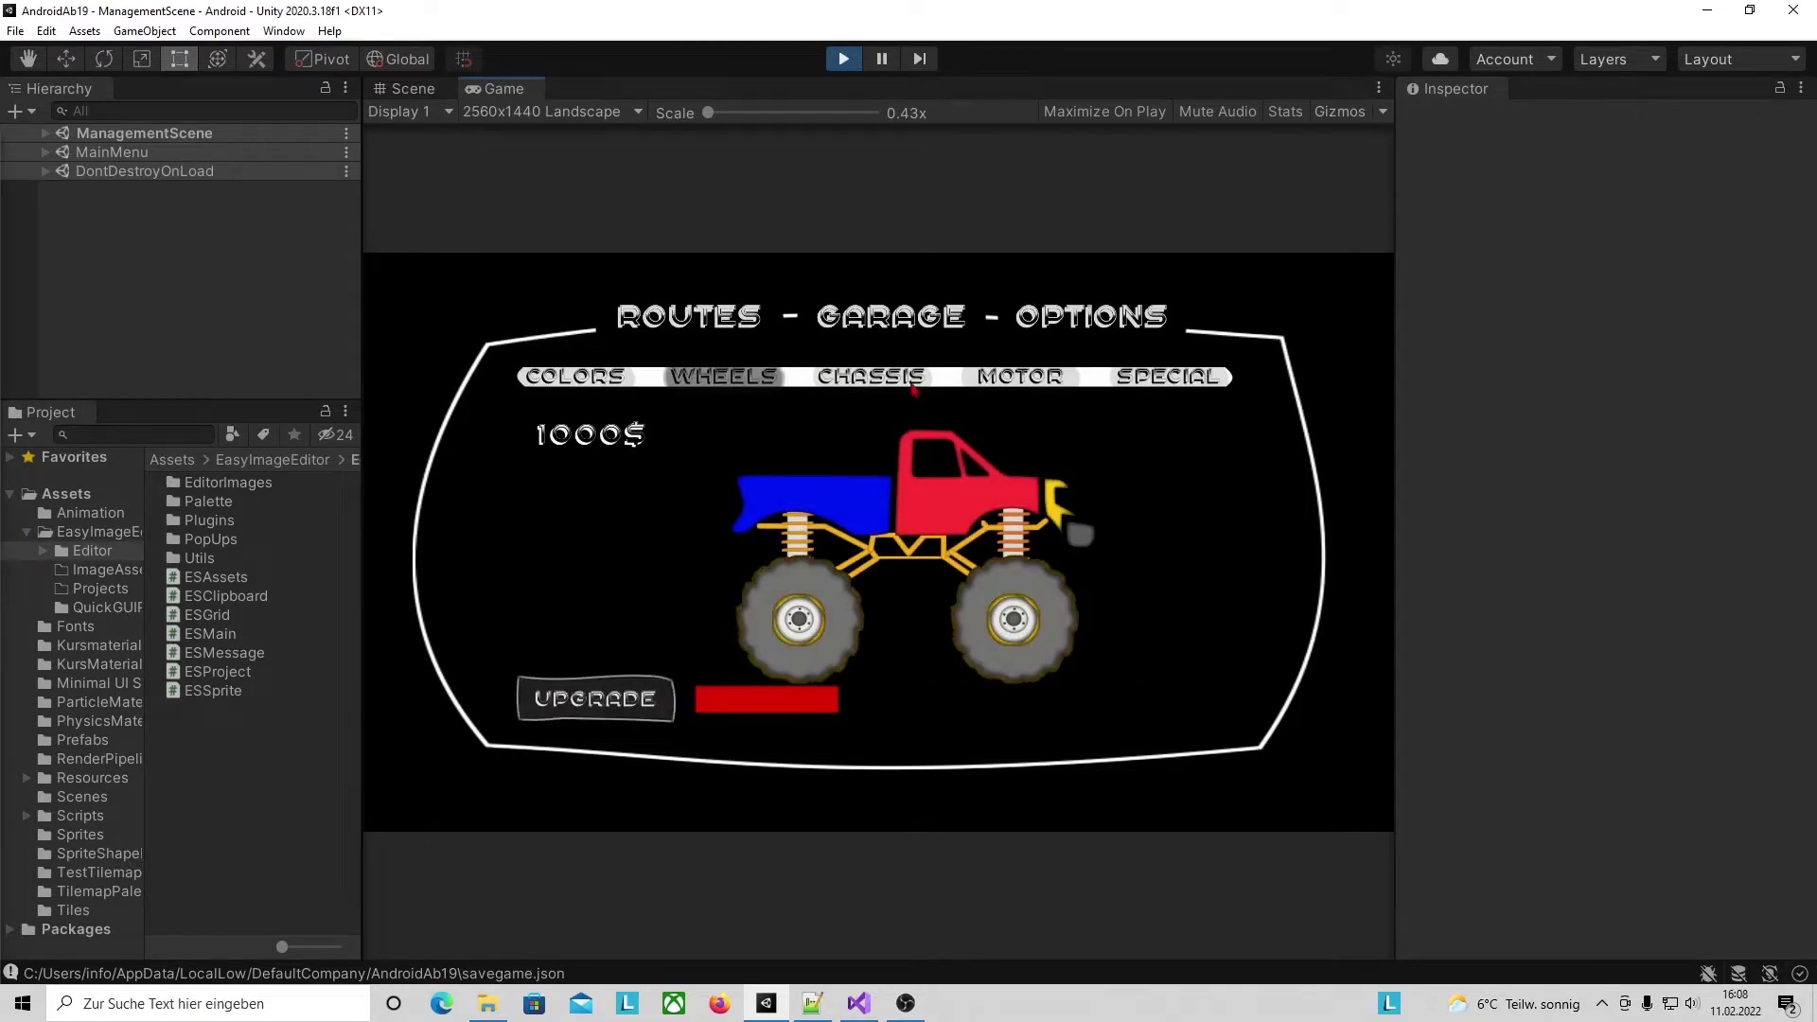
left_click(871, 378)
left_click(1008, 379)
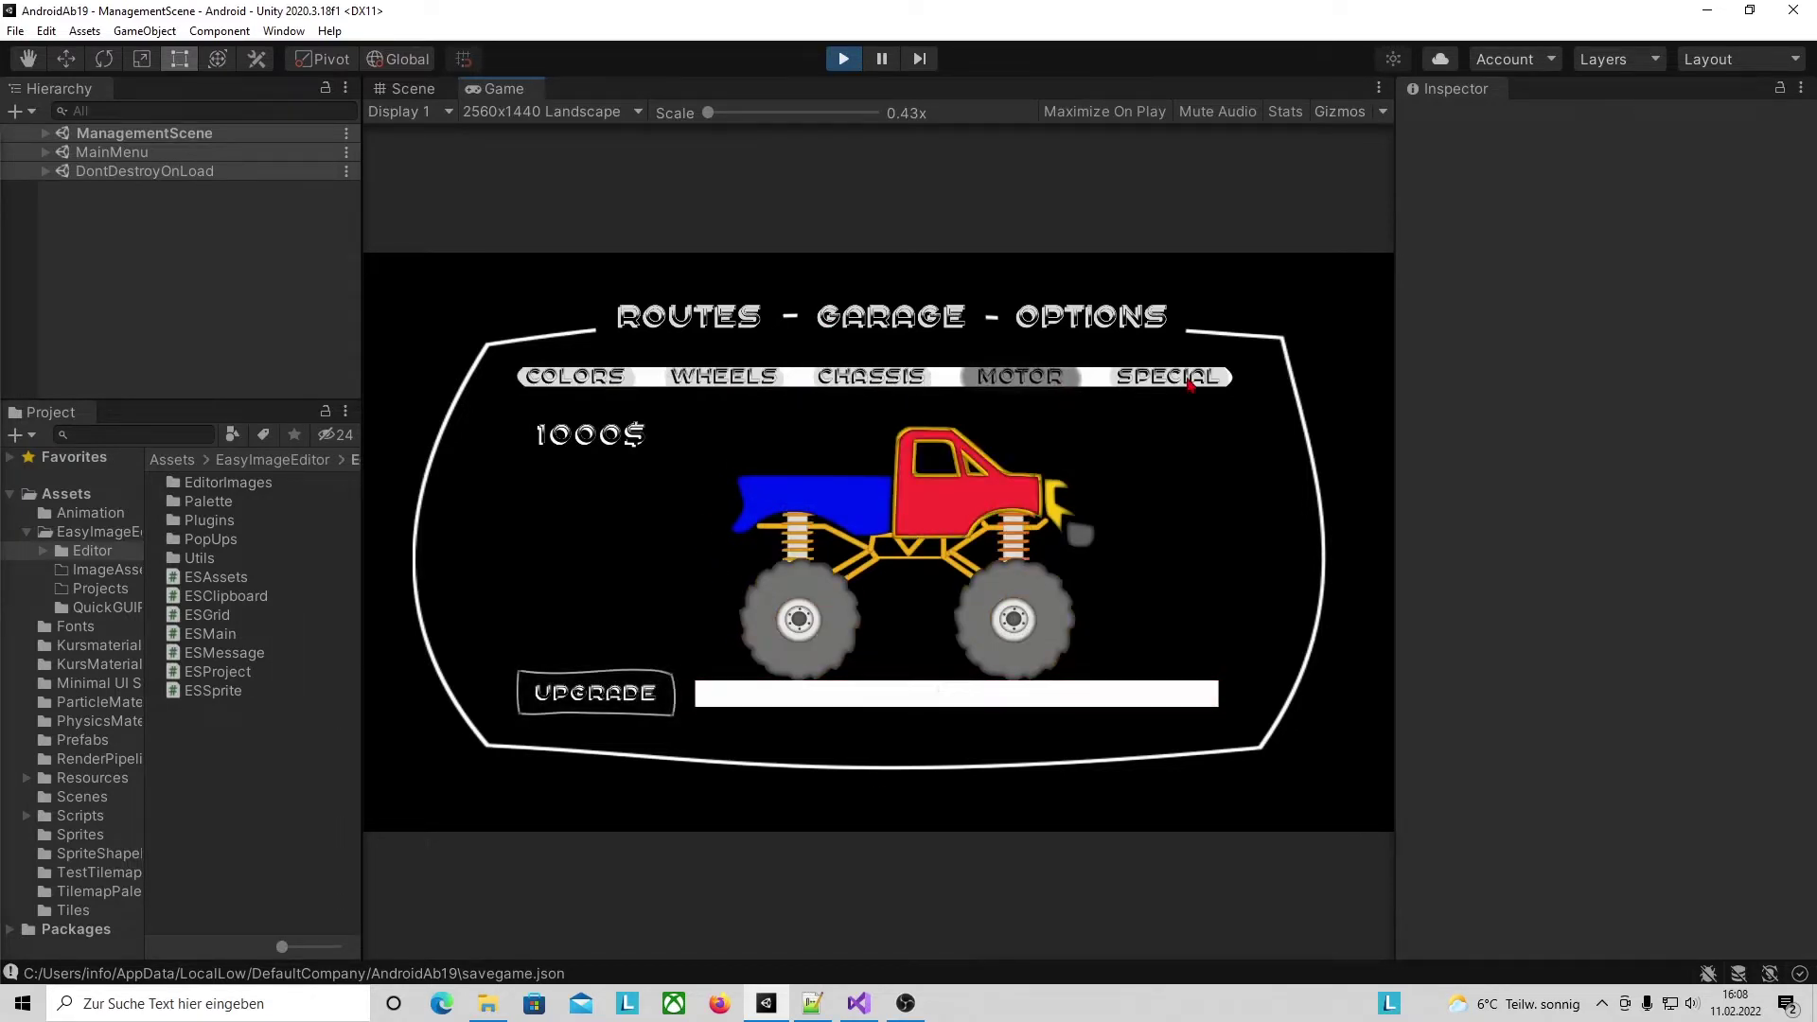
left_click(685, 383)
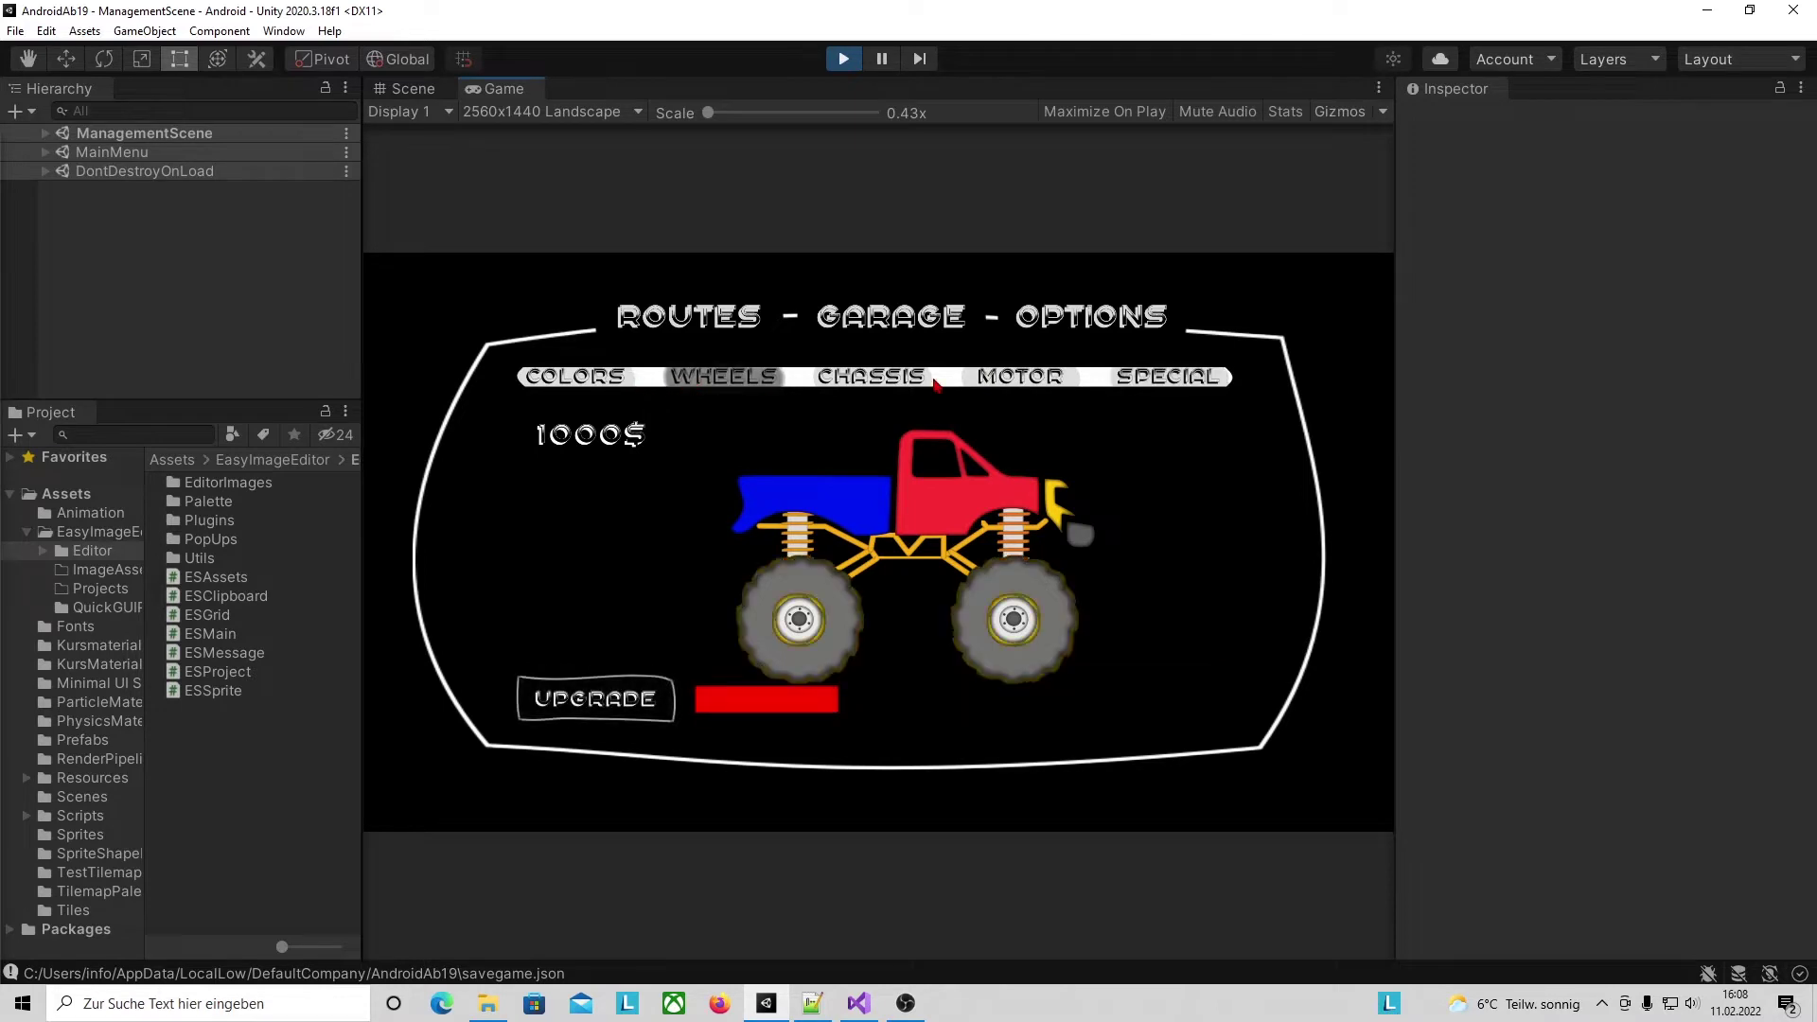
left_click(861, 383)
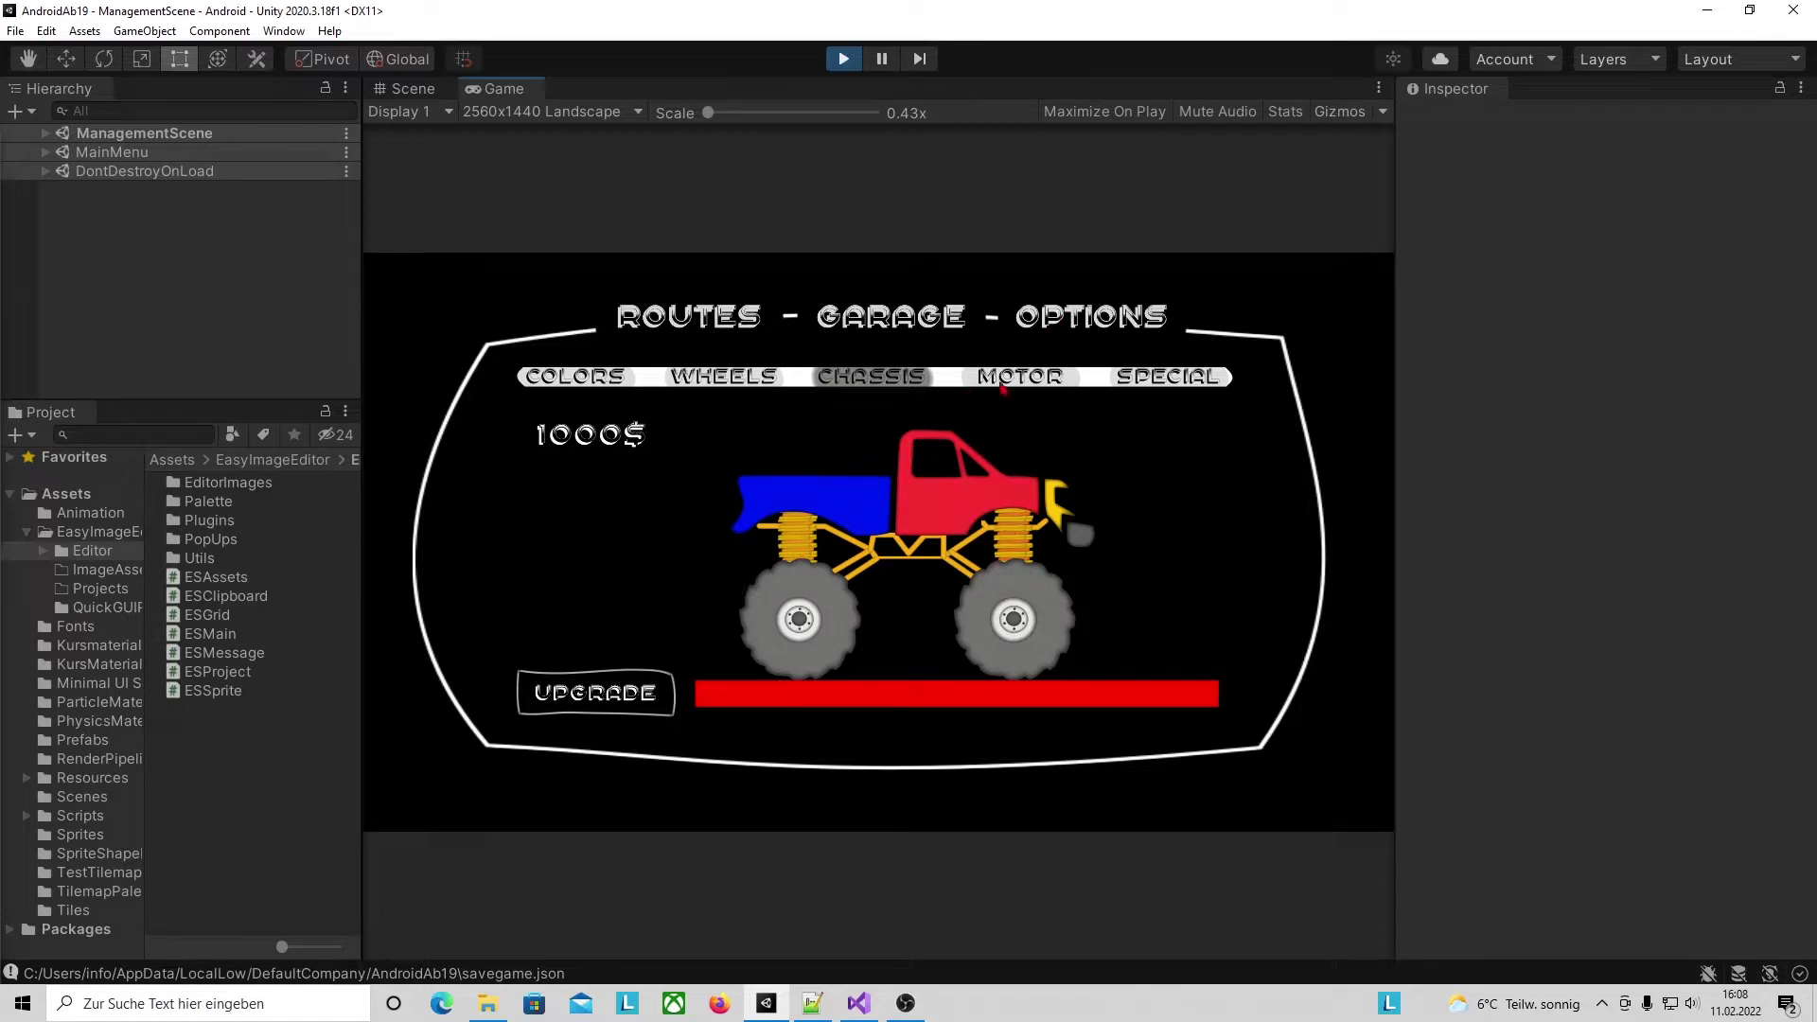
left_click(993, 378)
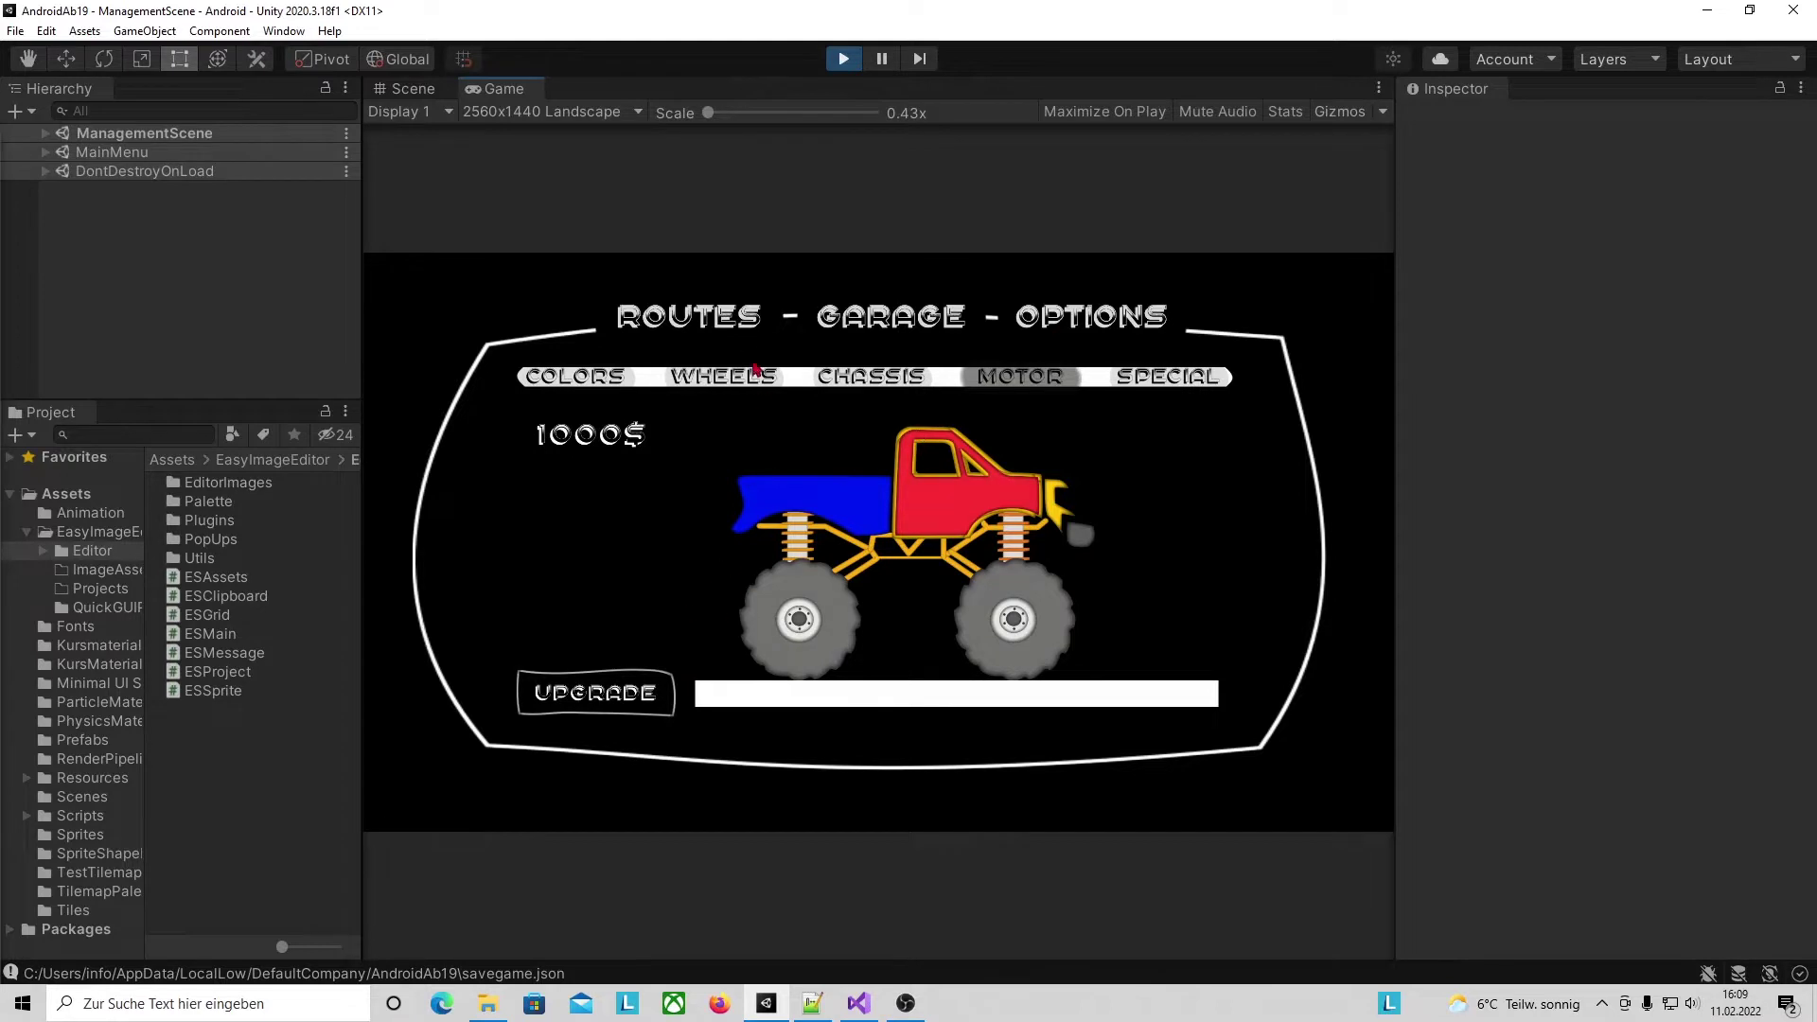
left_click(755, 371)
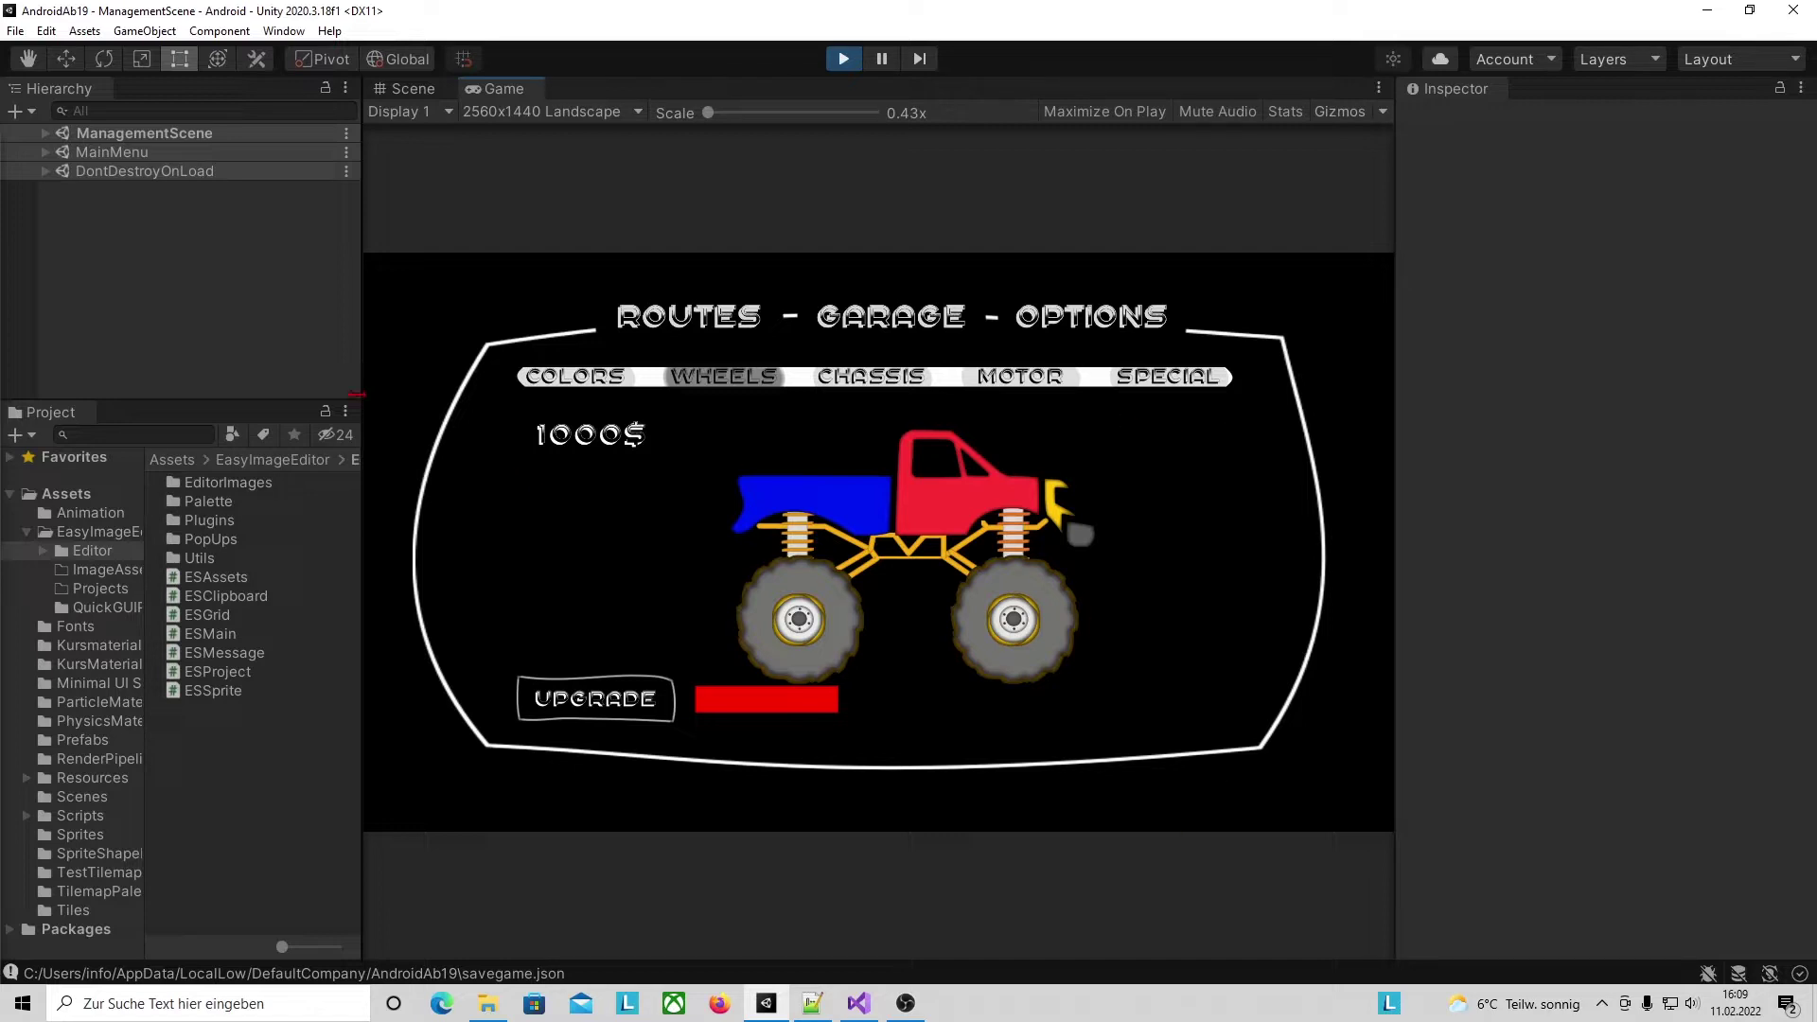
key("ctrl+p")
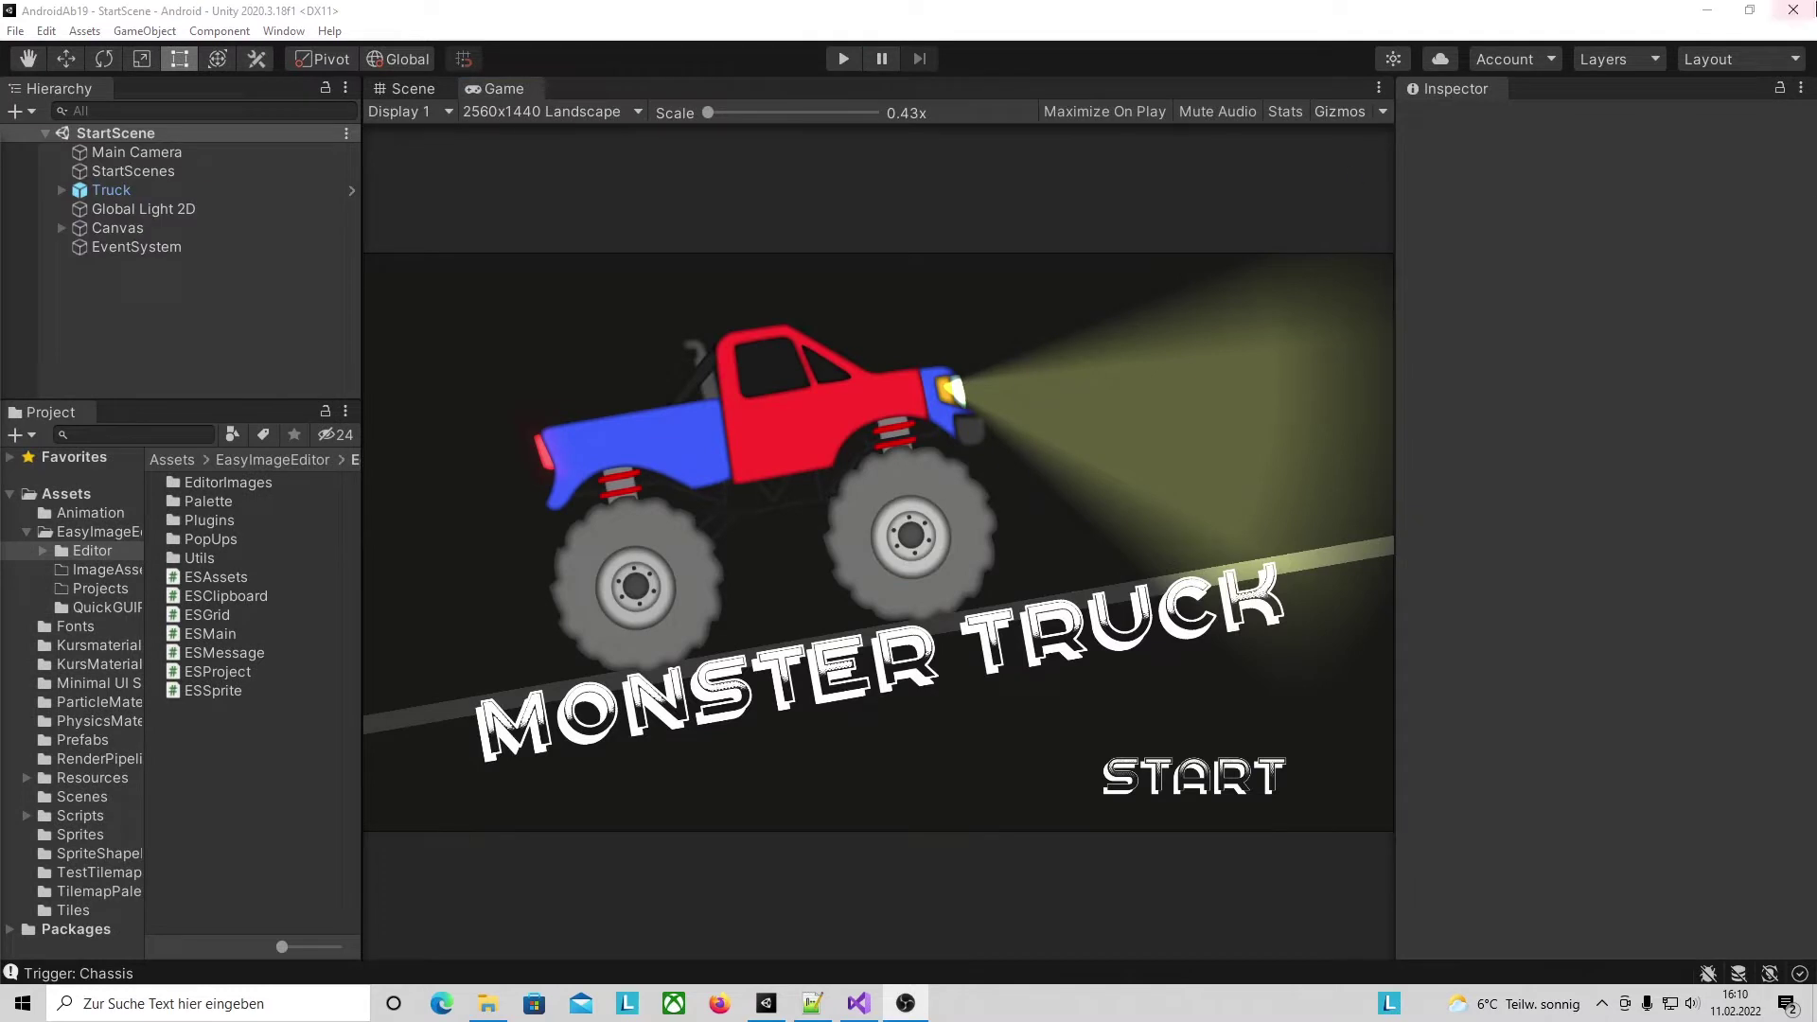
Open the MainMenu scene and expand MainMenuWindow > GaragePanel > Buttons in the Hierarchy.
left_click(82, 797)
double_click(221, 520)
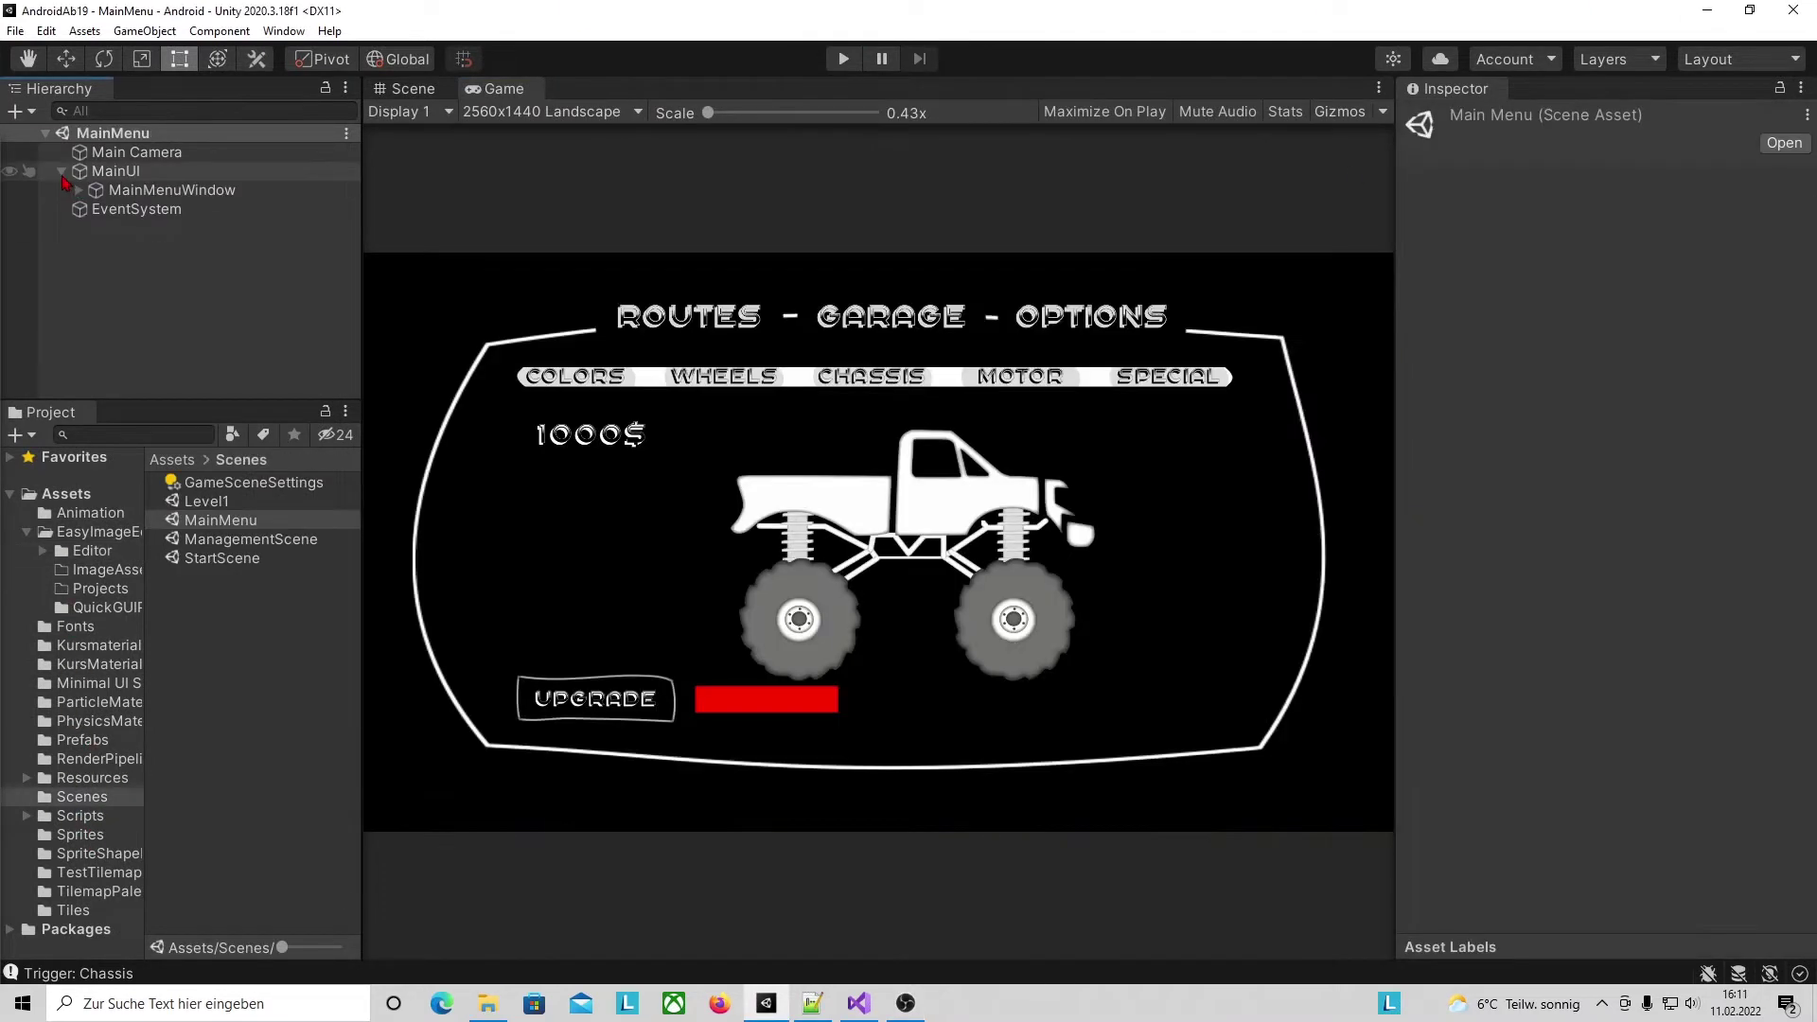
left_click(79, 192)
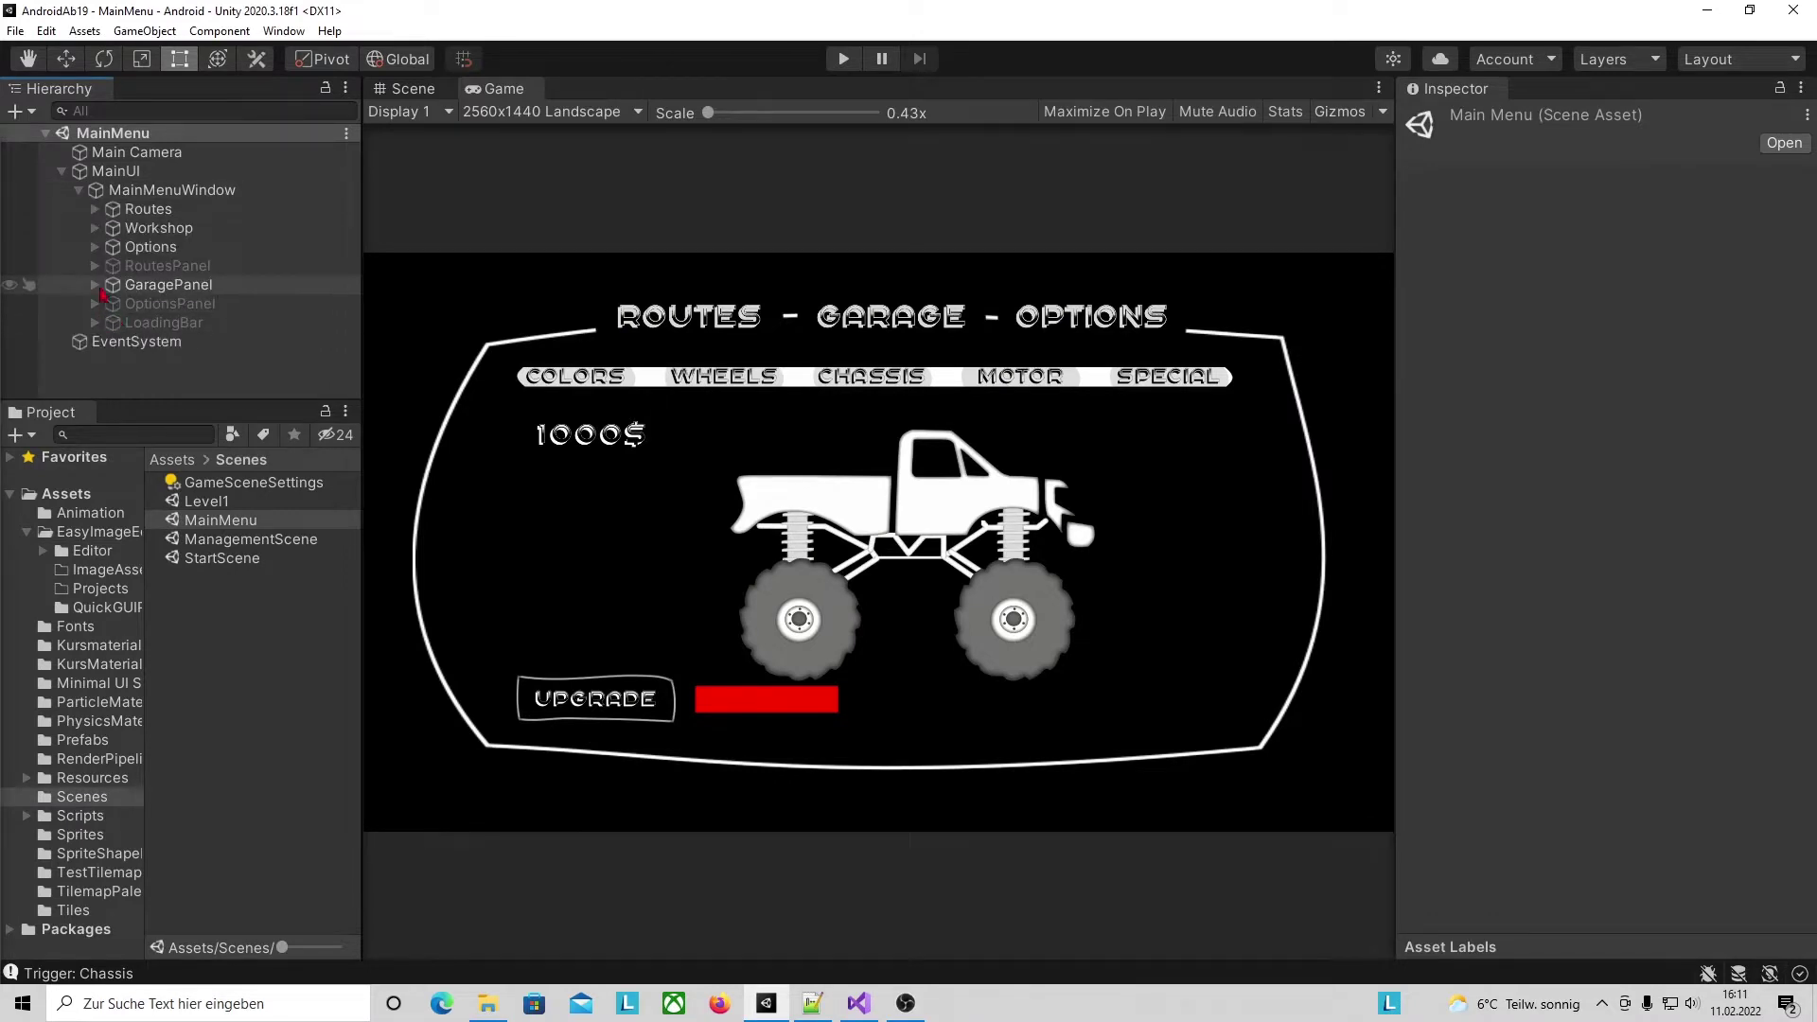
left_click(96, 286)
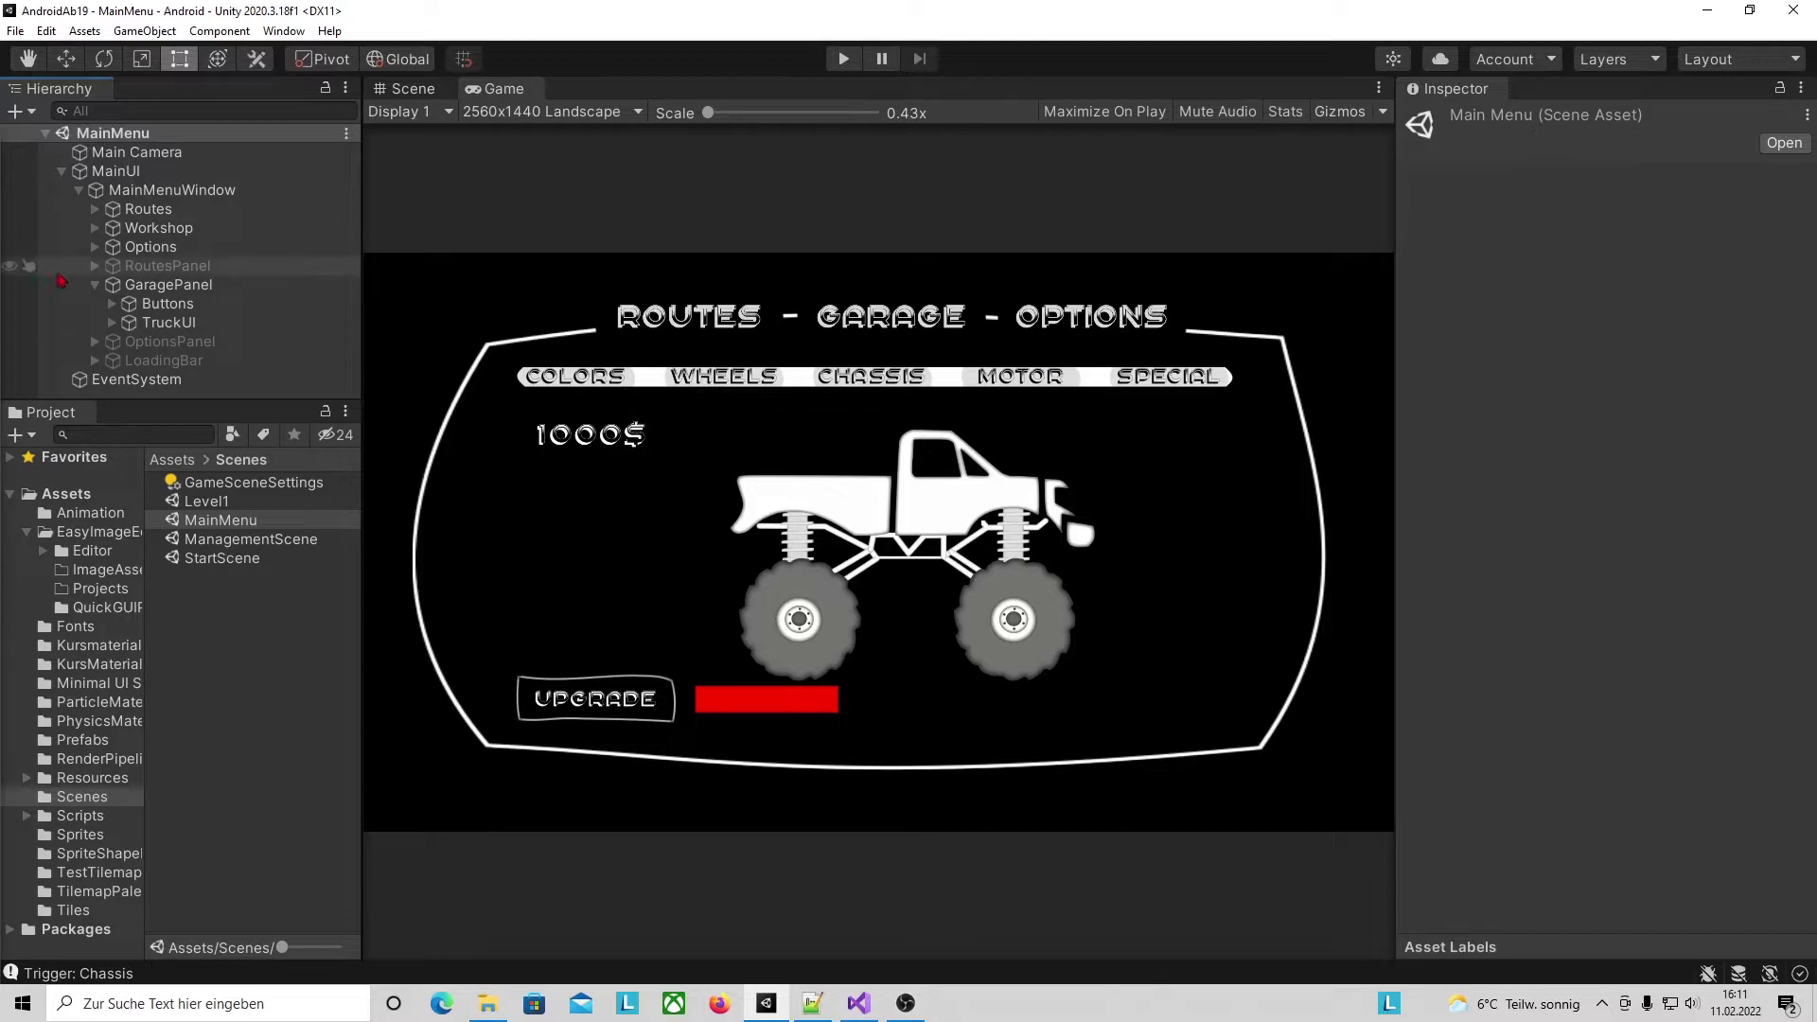
left_click(111, 305)
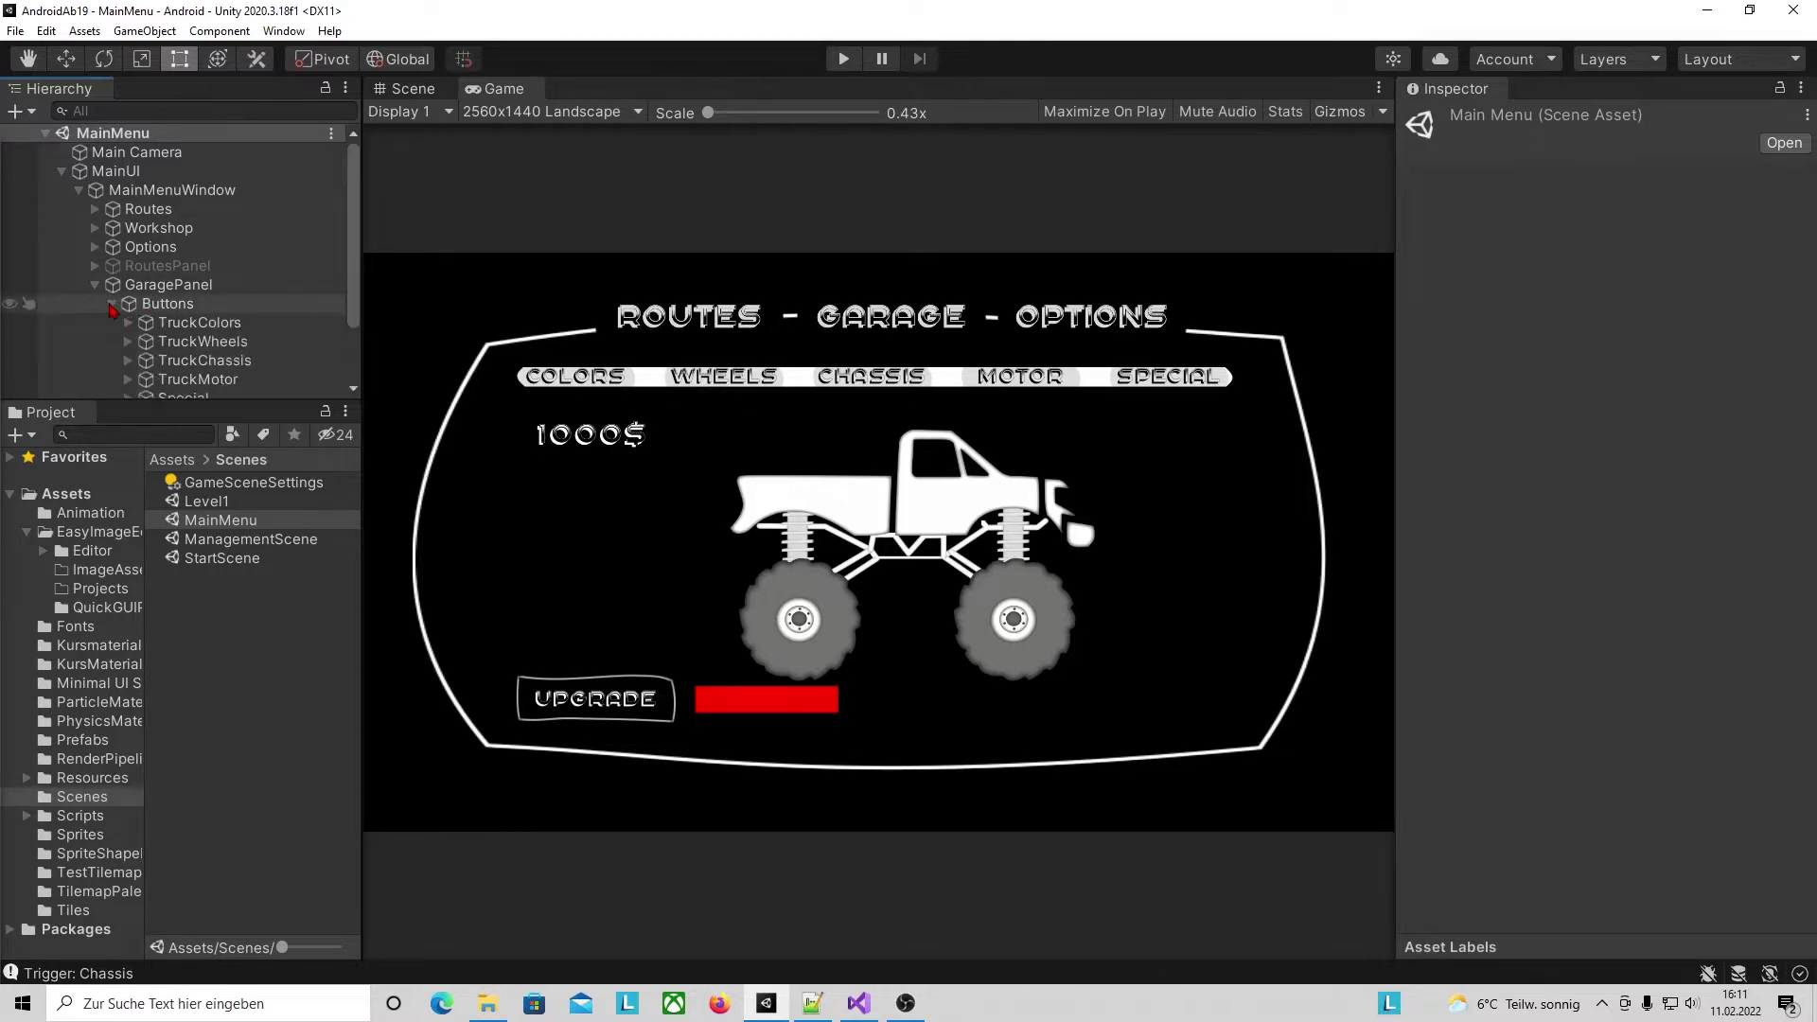
scroll(183, 311, "down", 3)
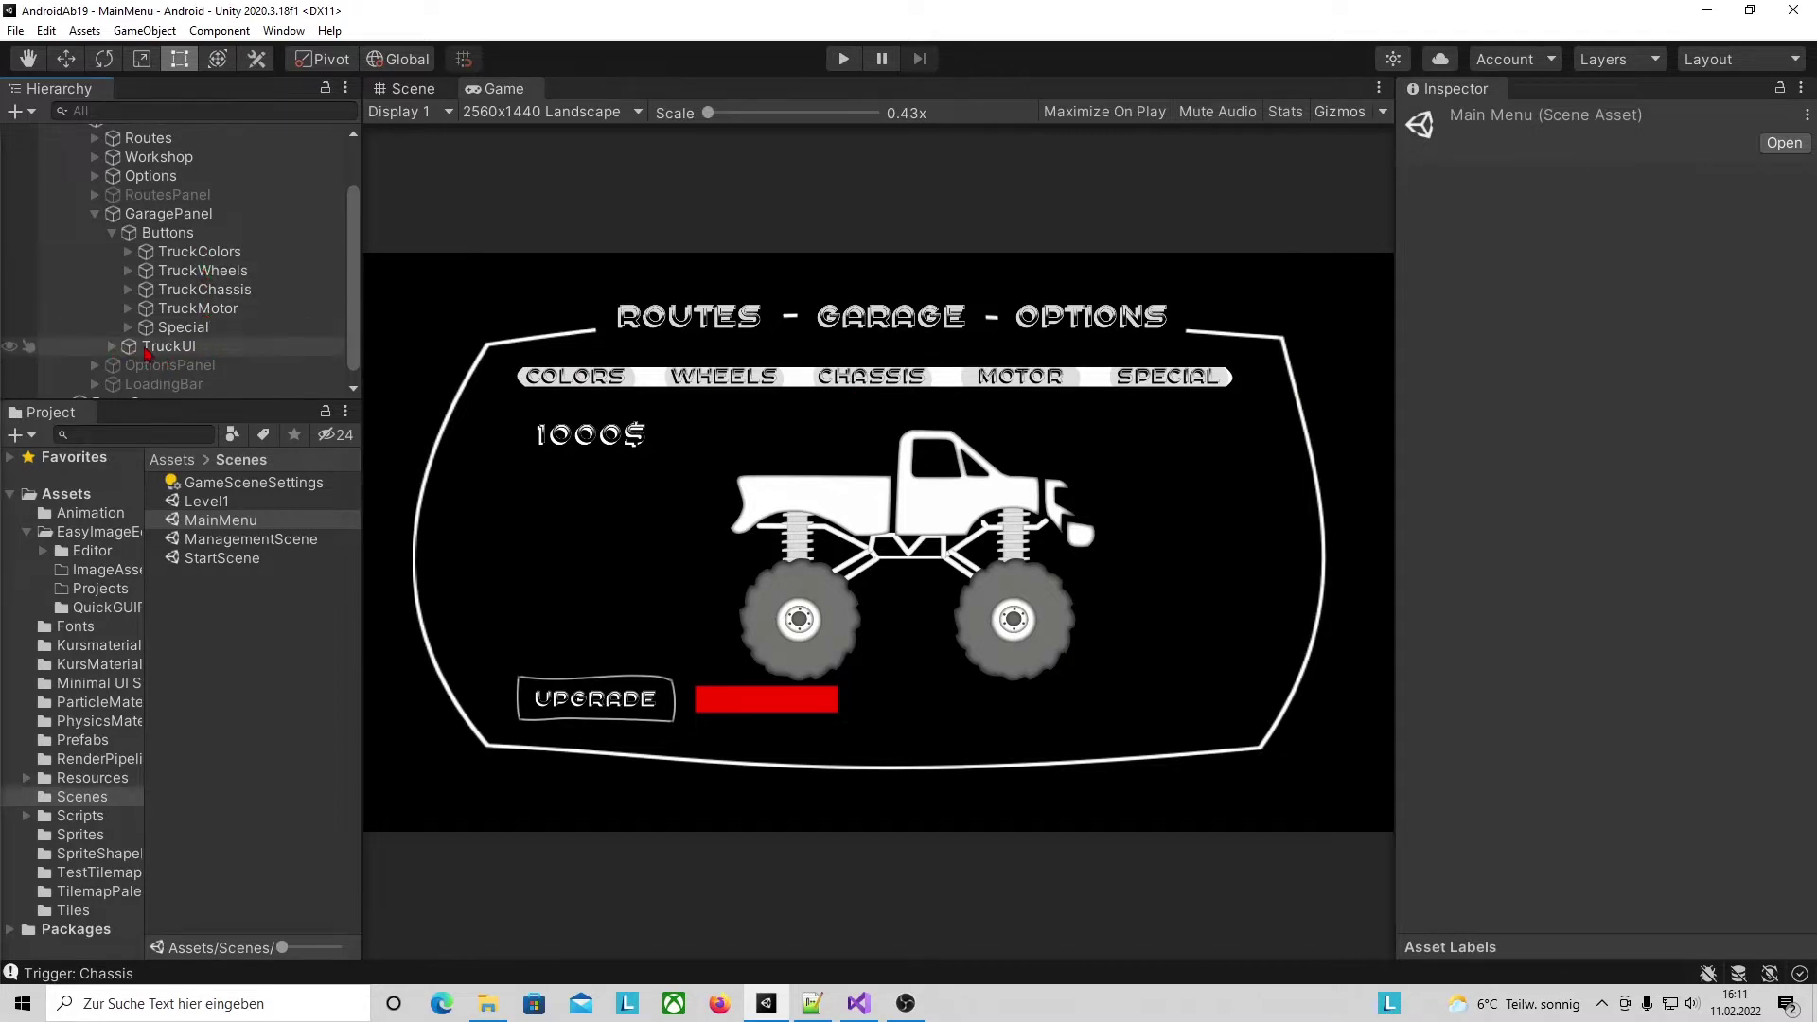
Expand TruckUI's Colors and Wheels parts, then start the game from StartScene.
left_click(176, 347)
key("Right")
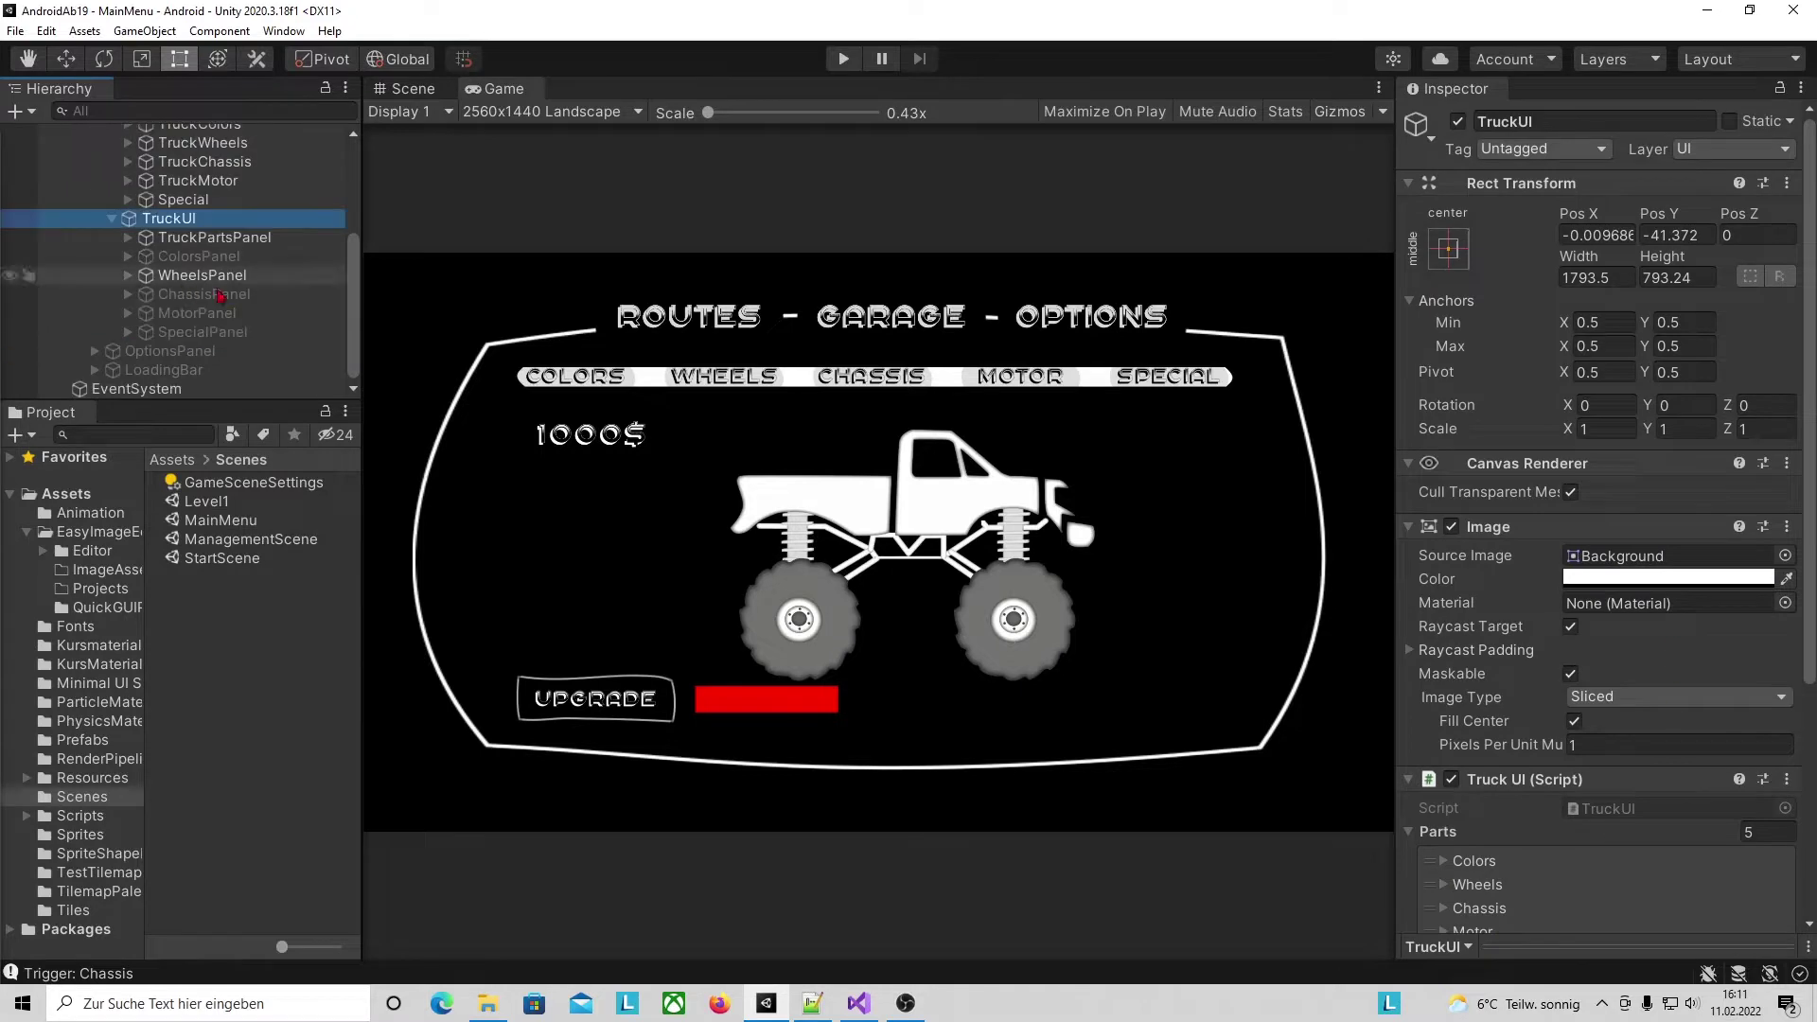
scroll(1589, 753, "down", 3)
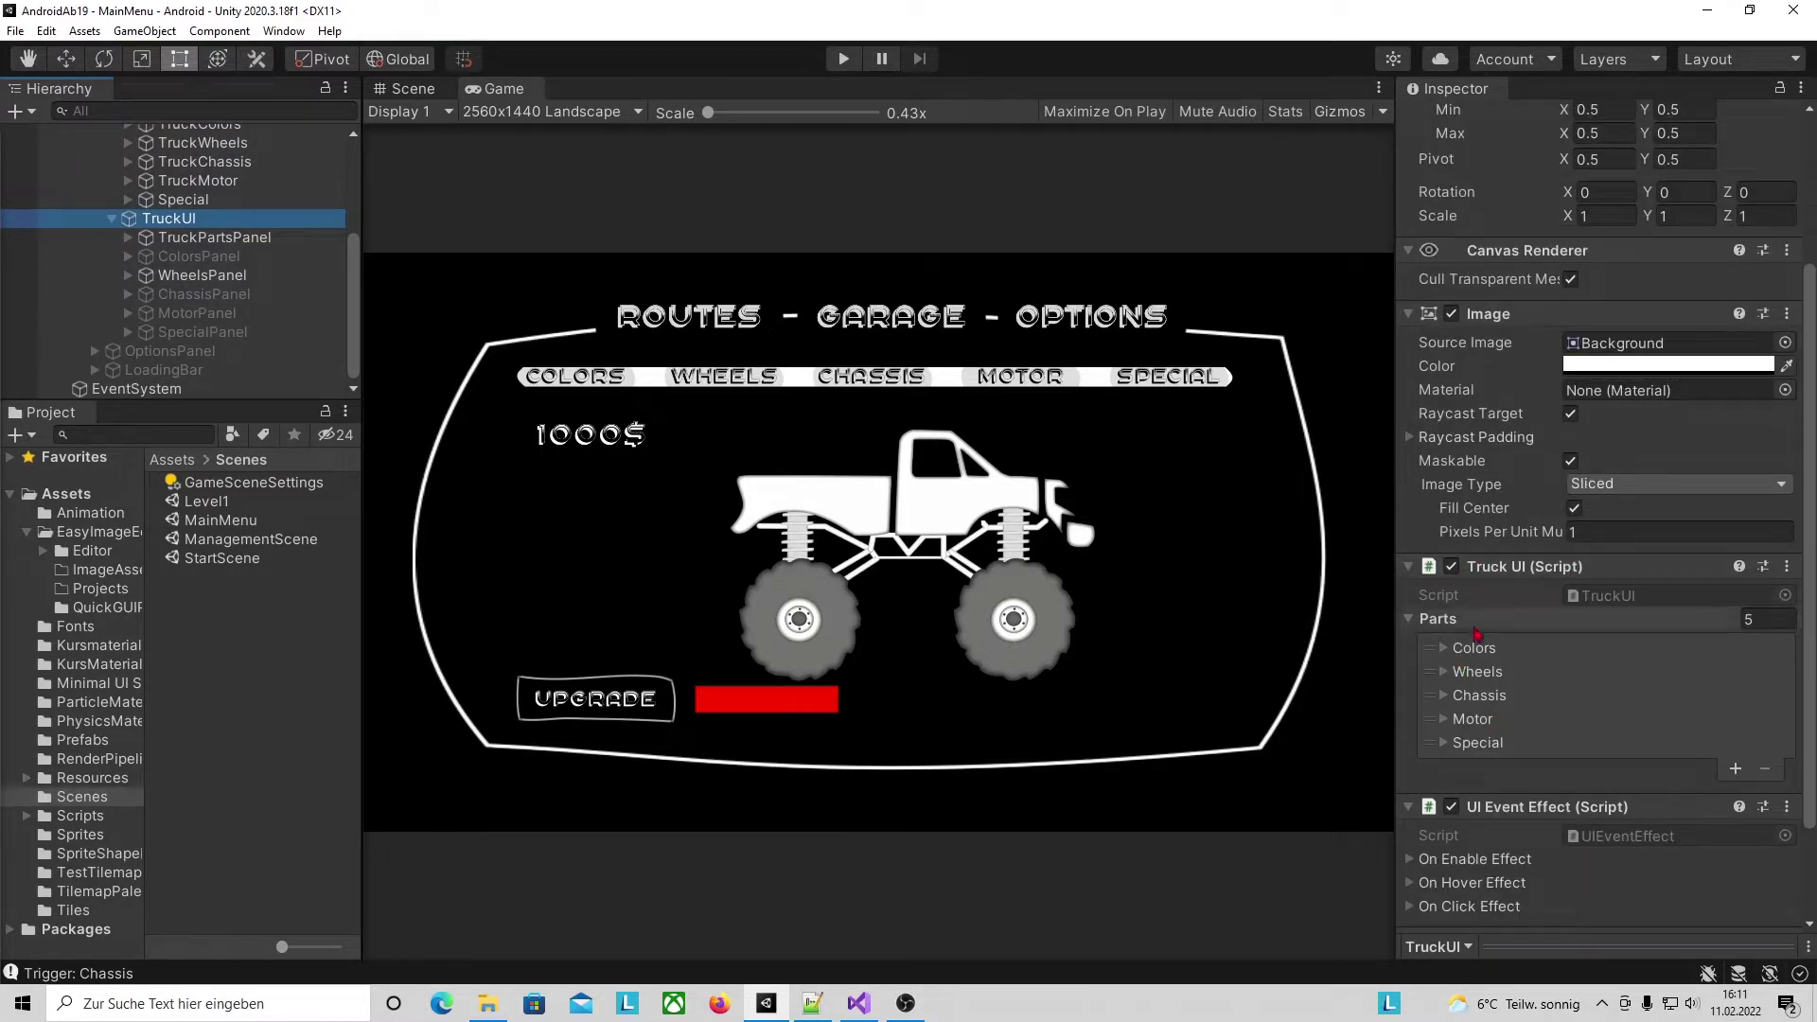
left_click(1444, 648)
scroll(1447, 568, "down", 3)
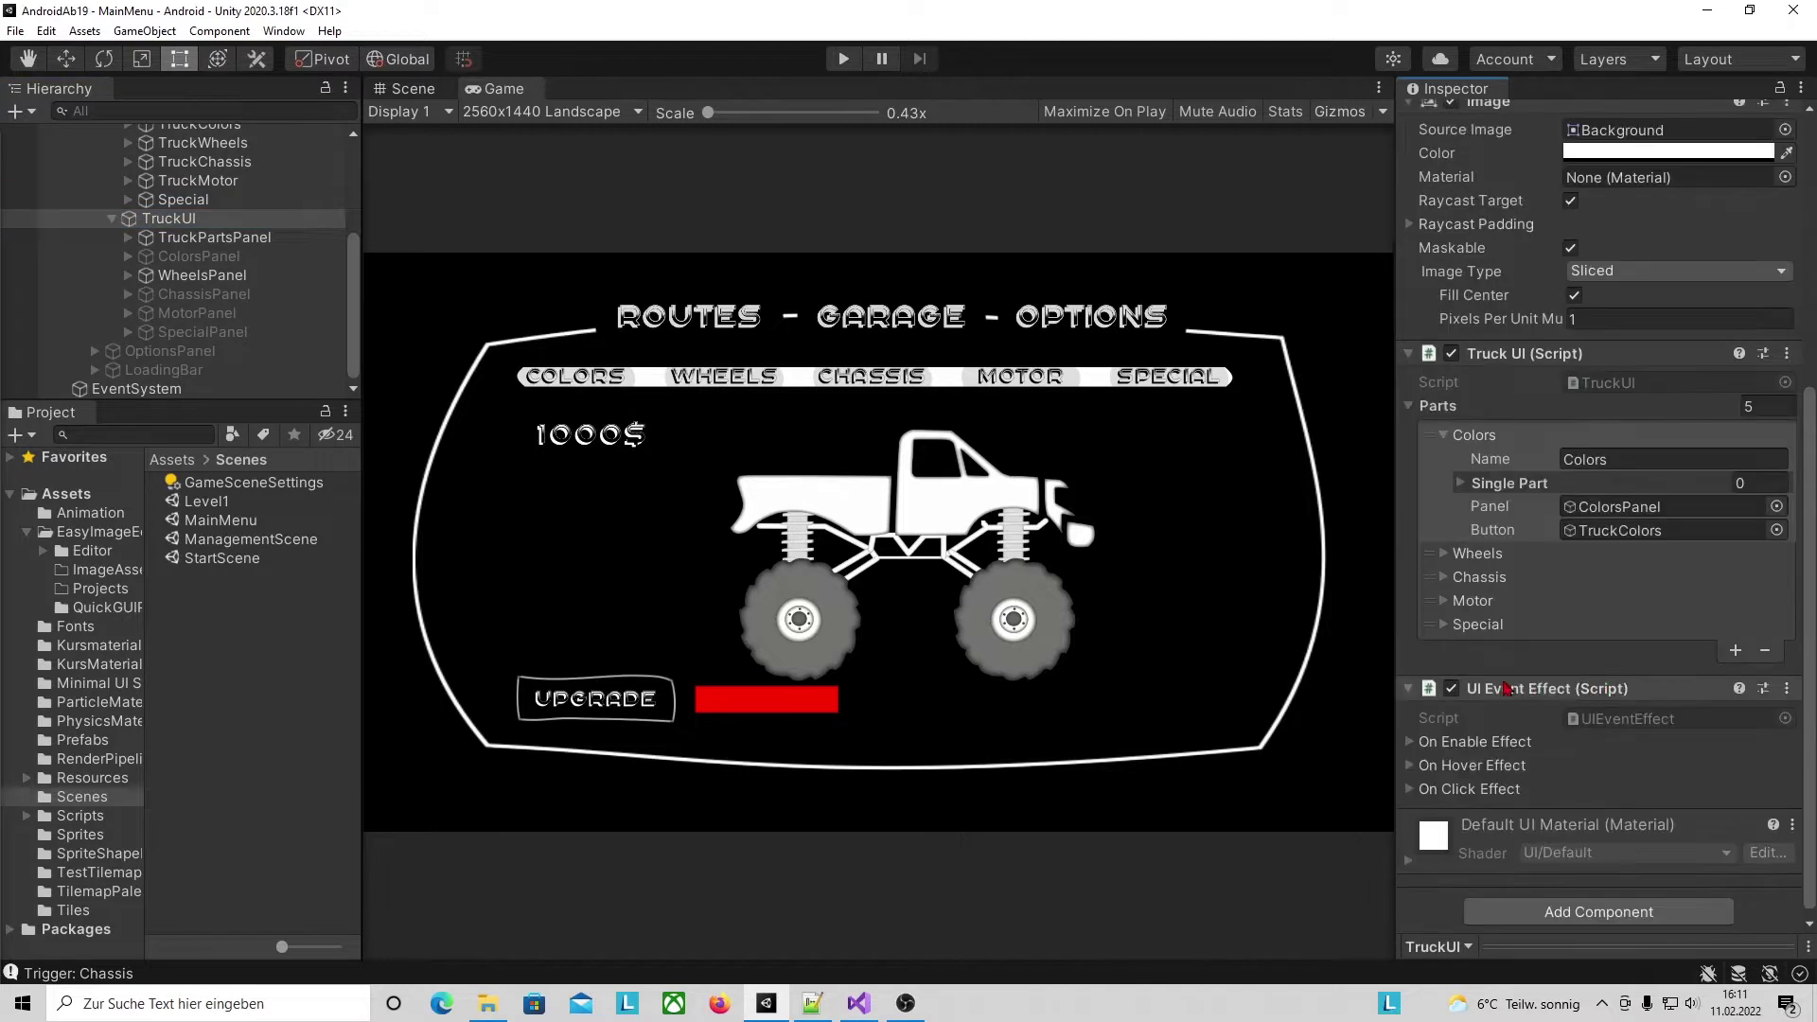
left_click(1443, 553)
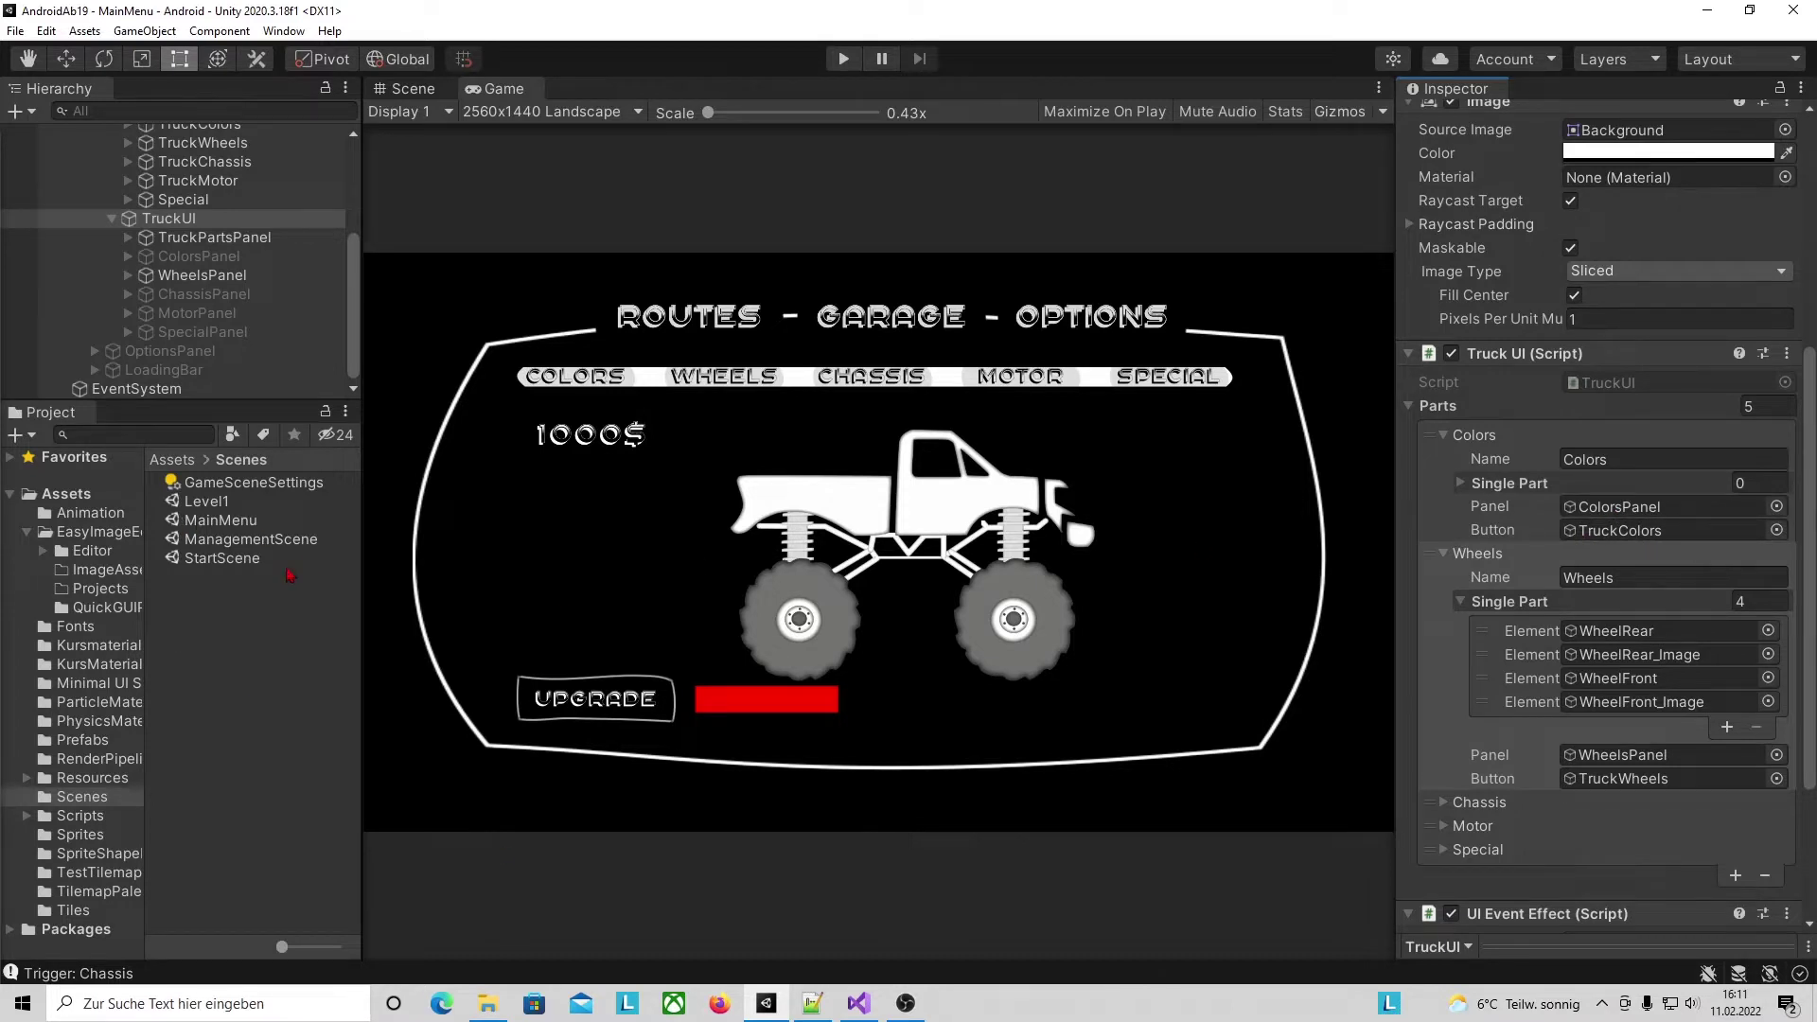
left_click(232, 560)
key("ctrl+p")
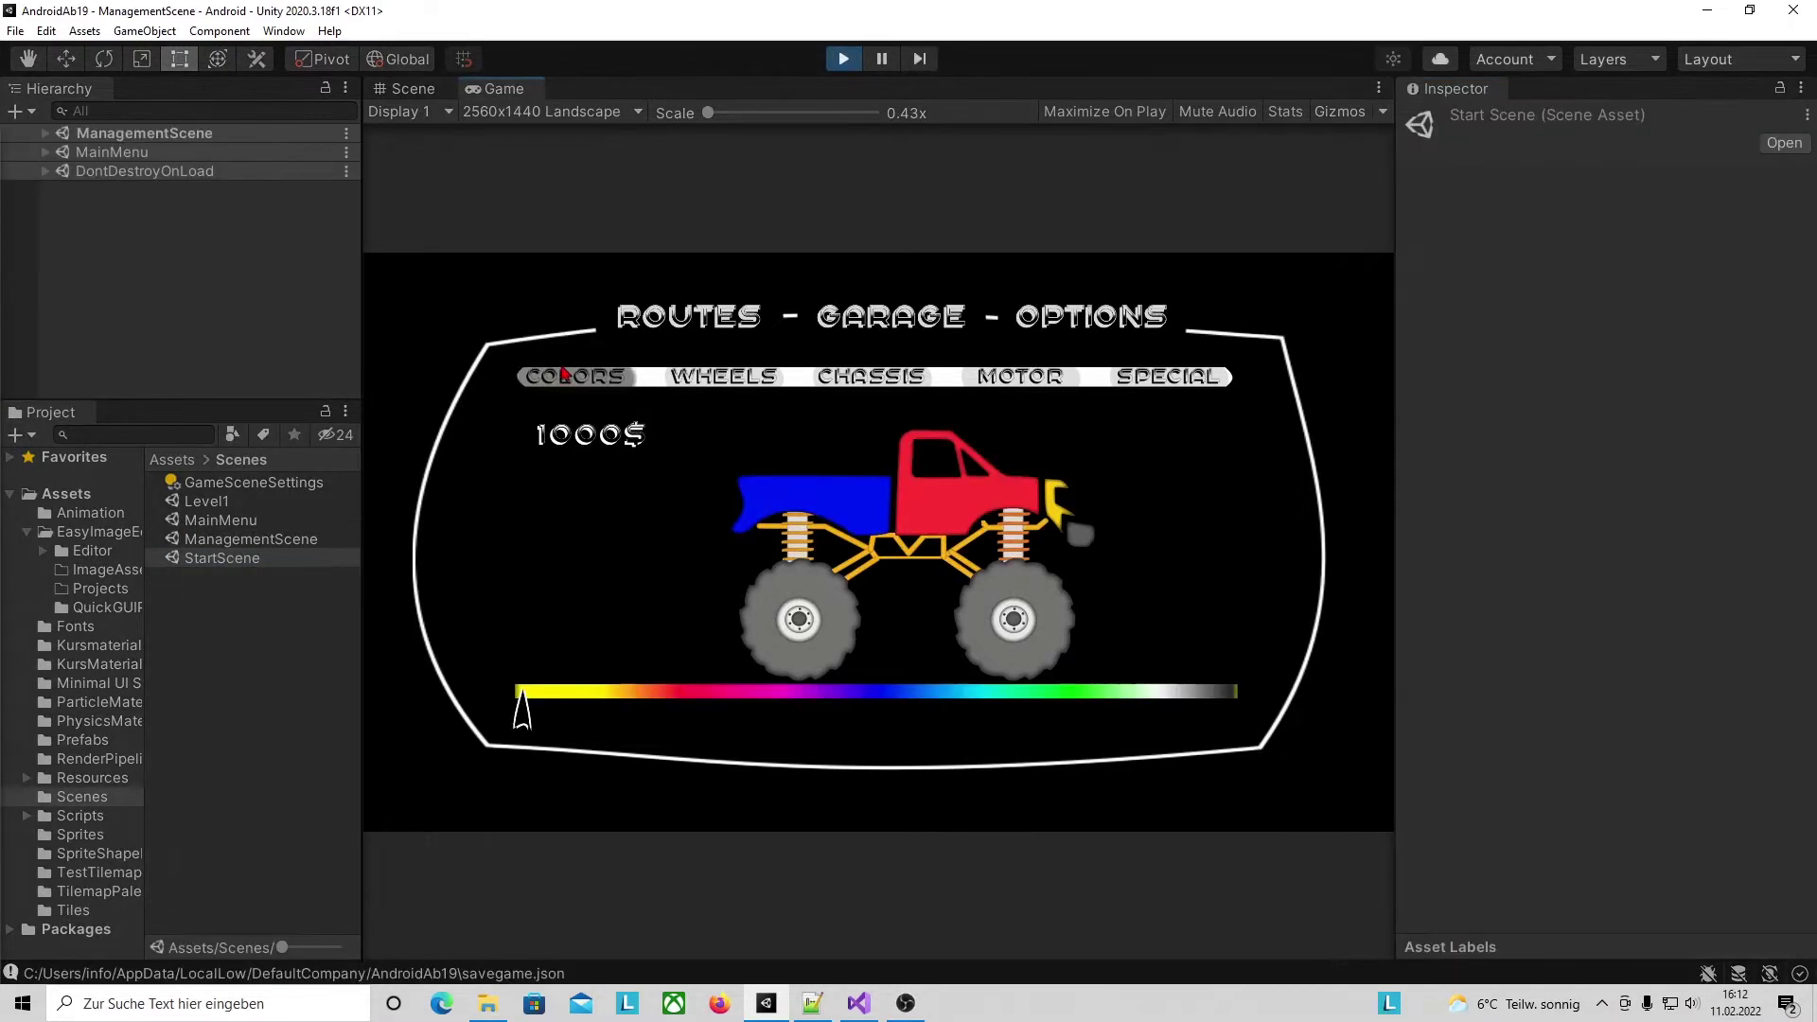
Drag the in-game colour slider to turn the truck's chassis cyan.
mouse_move(523, 717)
left_mouse_down()
mouse_move(971, 769)
mouse_move(658, 721)
mouse_move(812, 752)
mouse_move(544, 749)
mouse_move(1086, 752)
left_mouse_up()
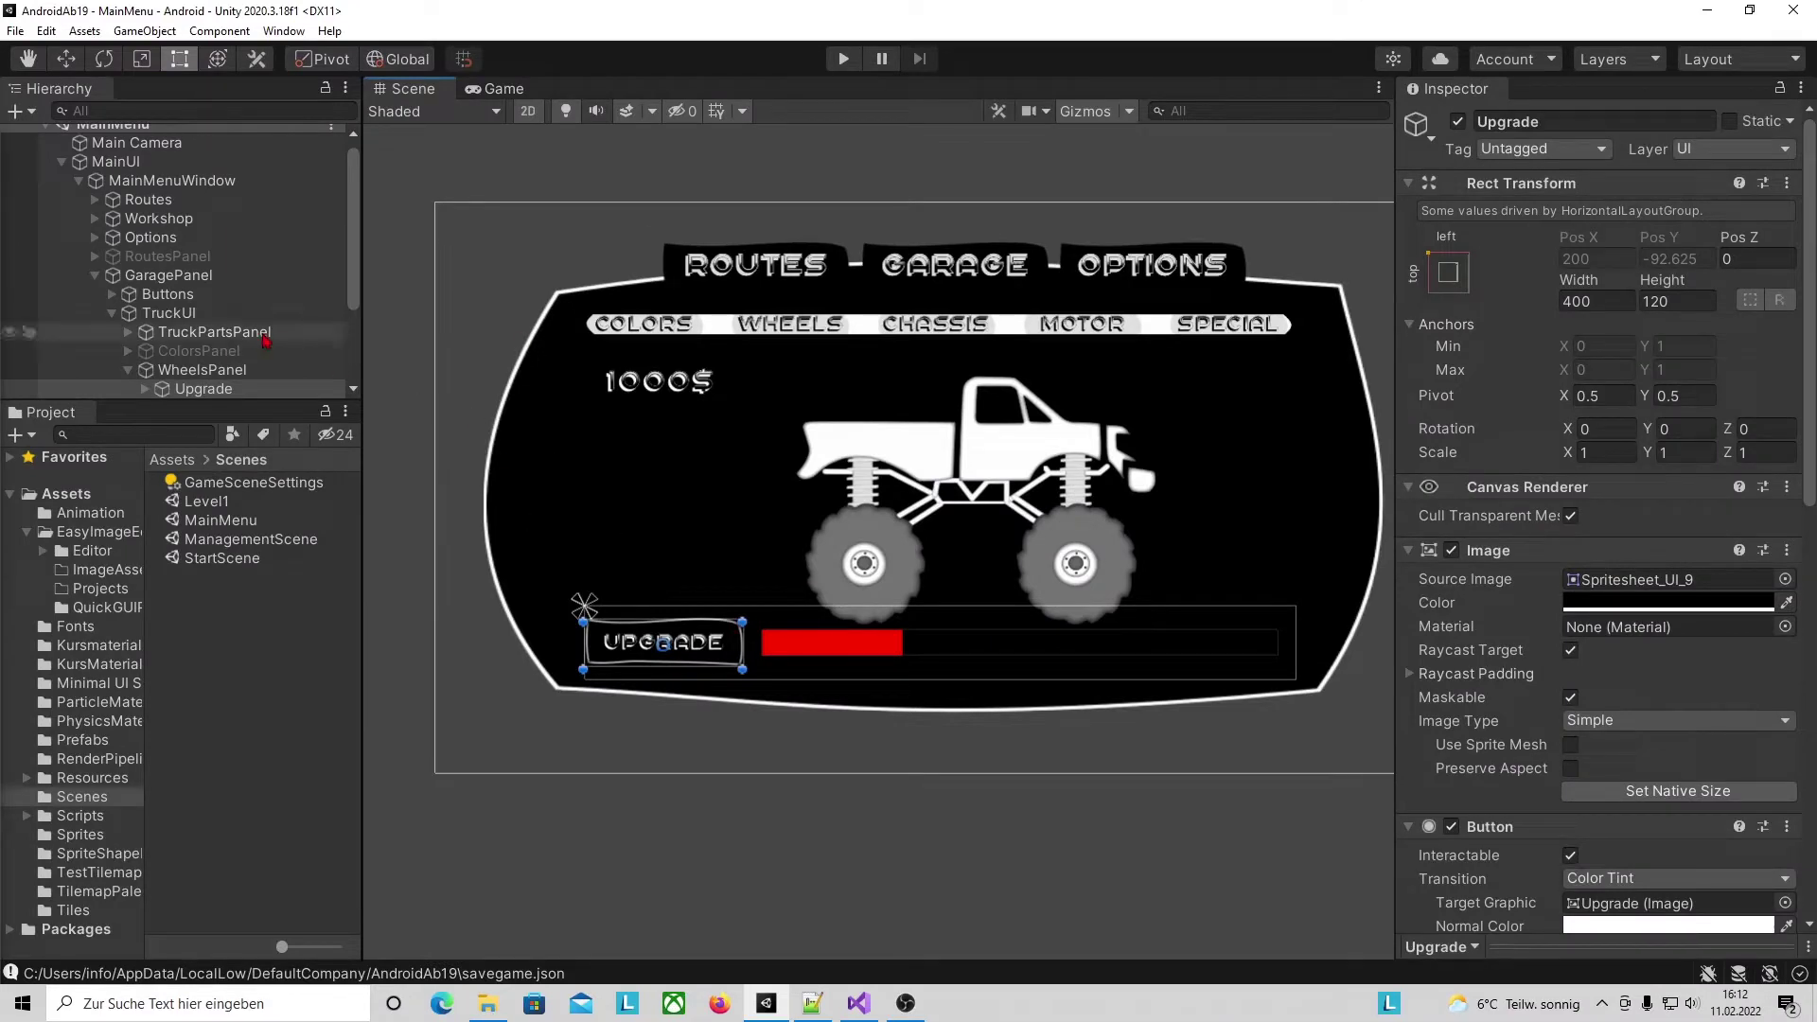
Inspect TruckUI and the components of its WheelsPanel, ChassisPanel and SpecialPanel children.
scroll(192, 236, "down", 3)
left_click(170, 180)
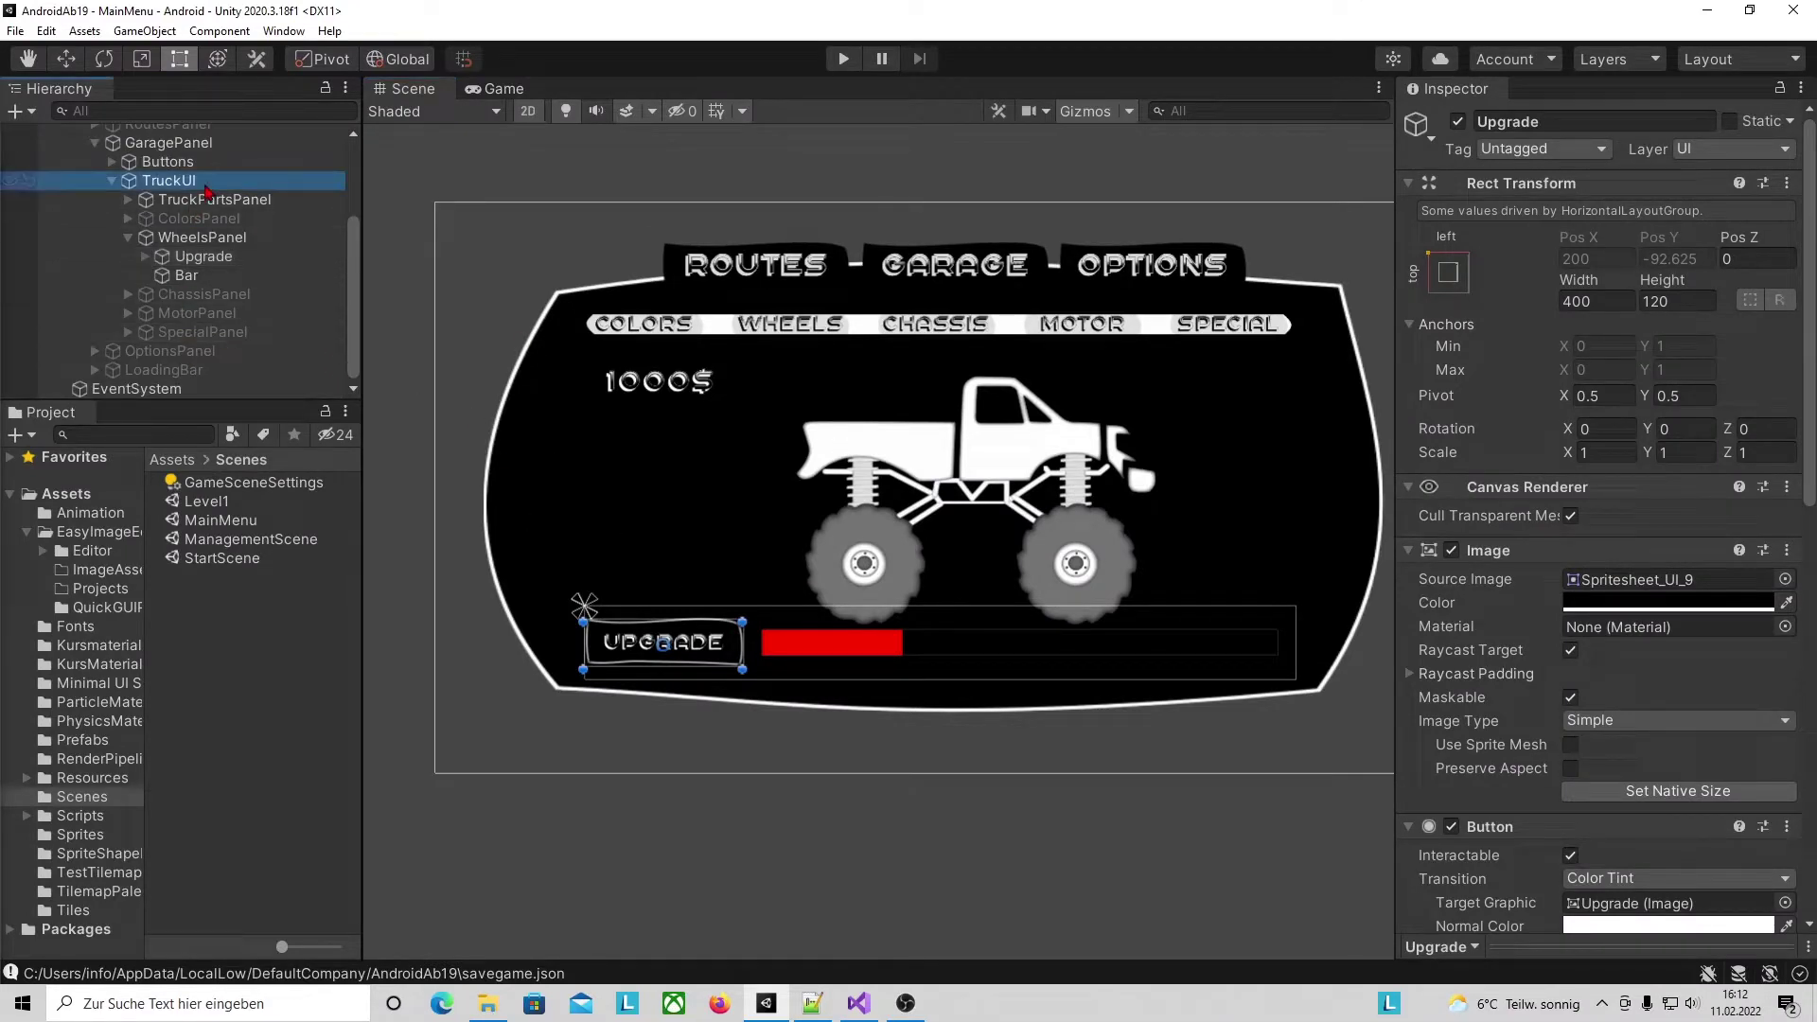
scroll(1620, 737, "down", 3)
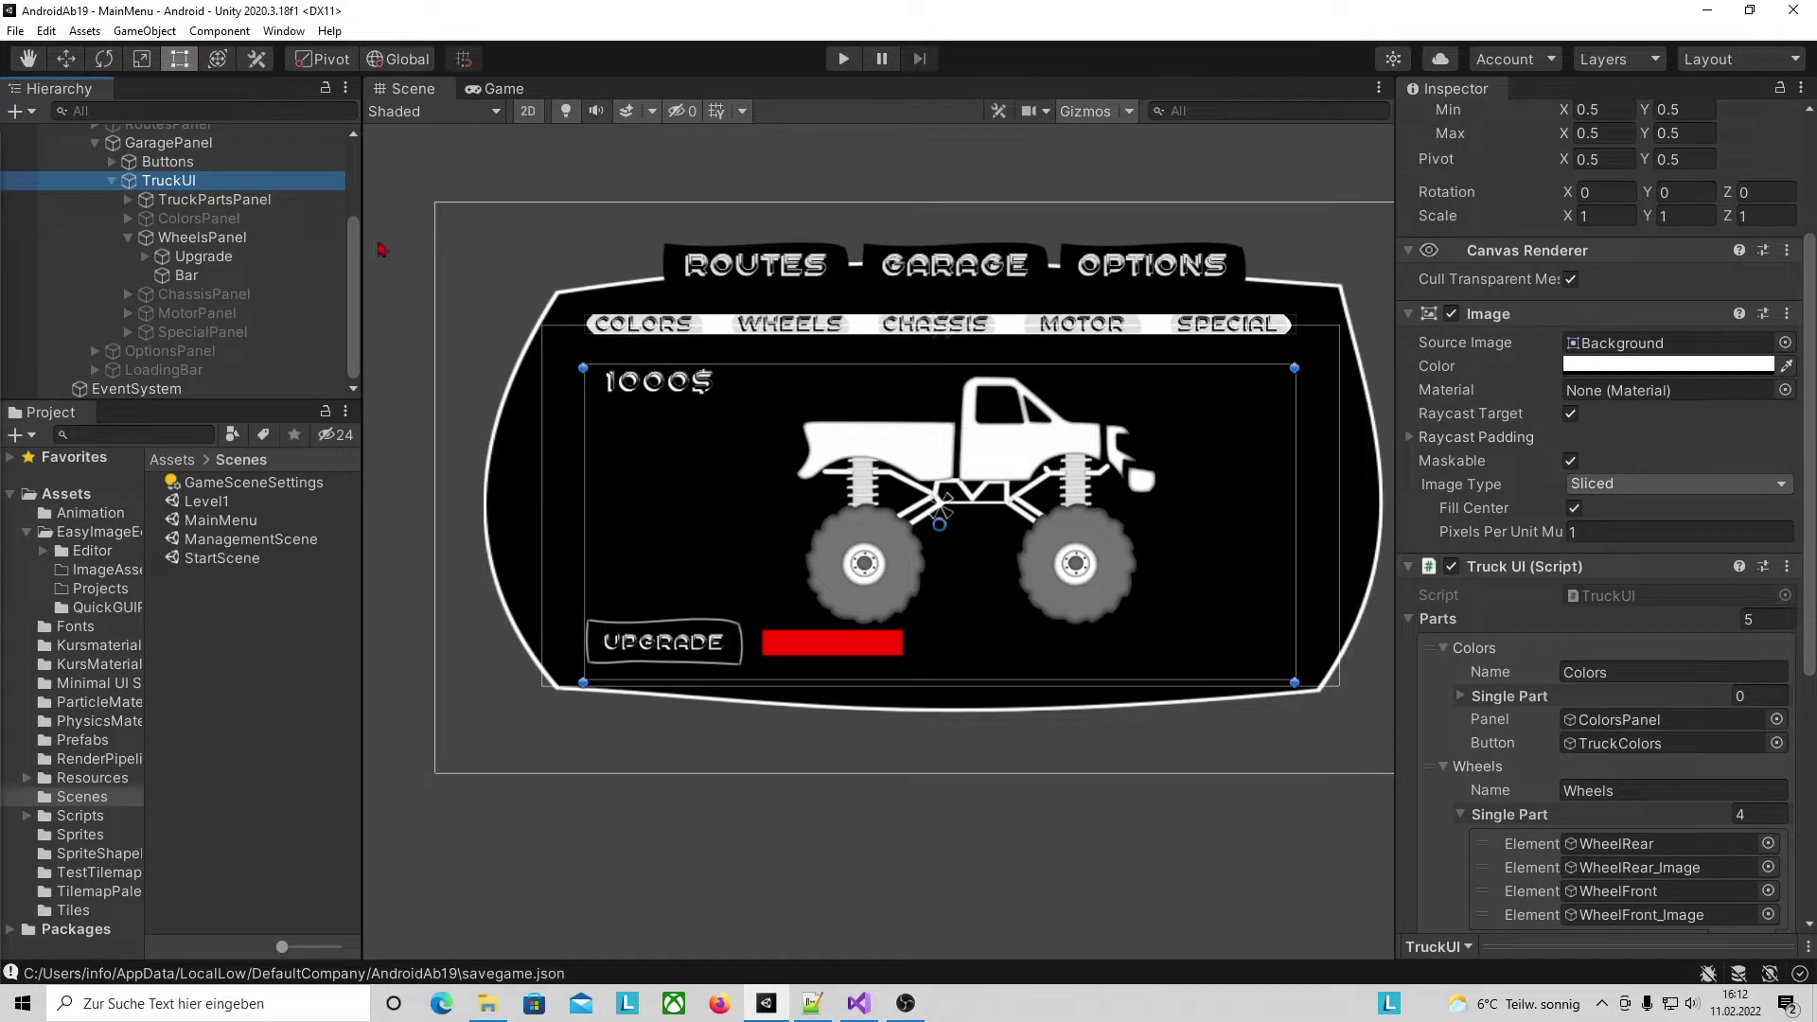
scroll(1597, 695, "down", 3)
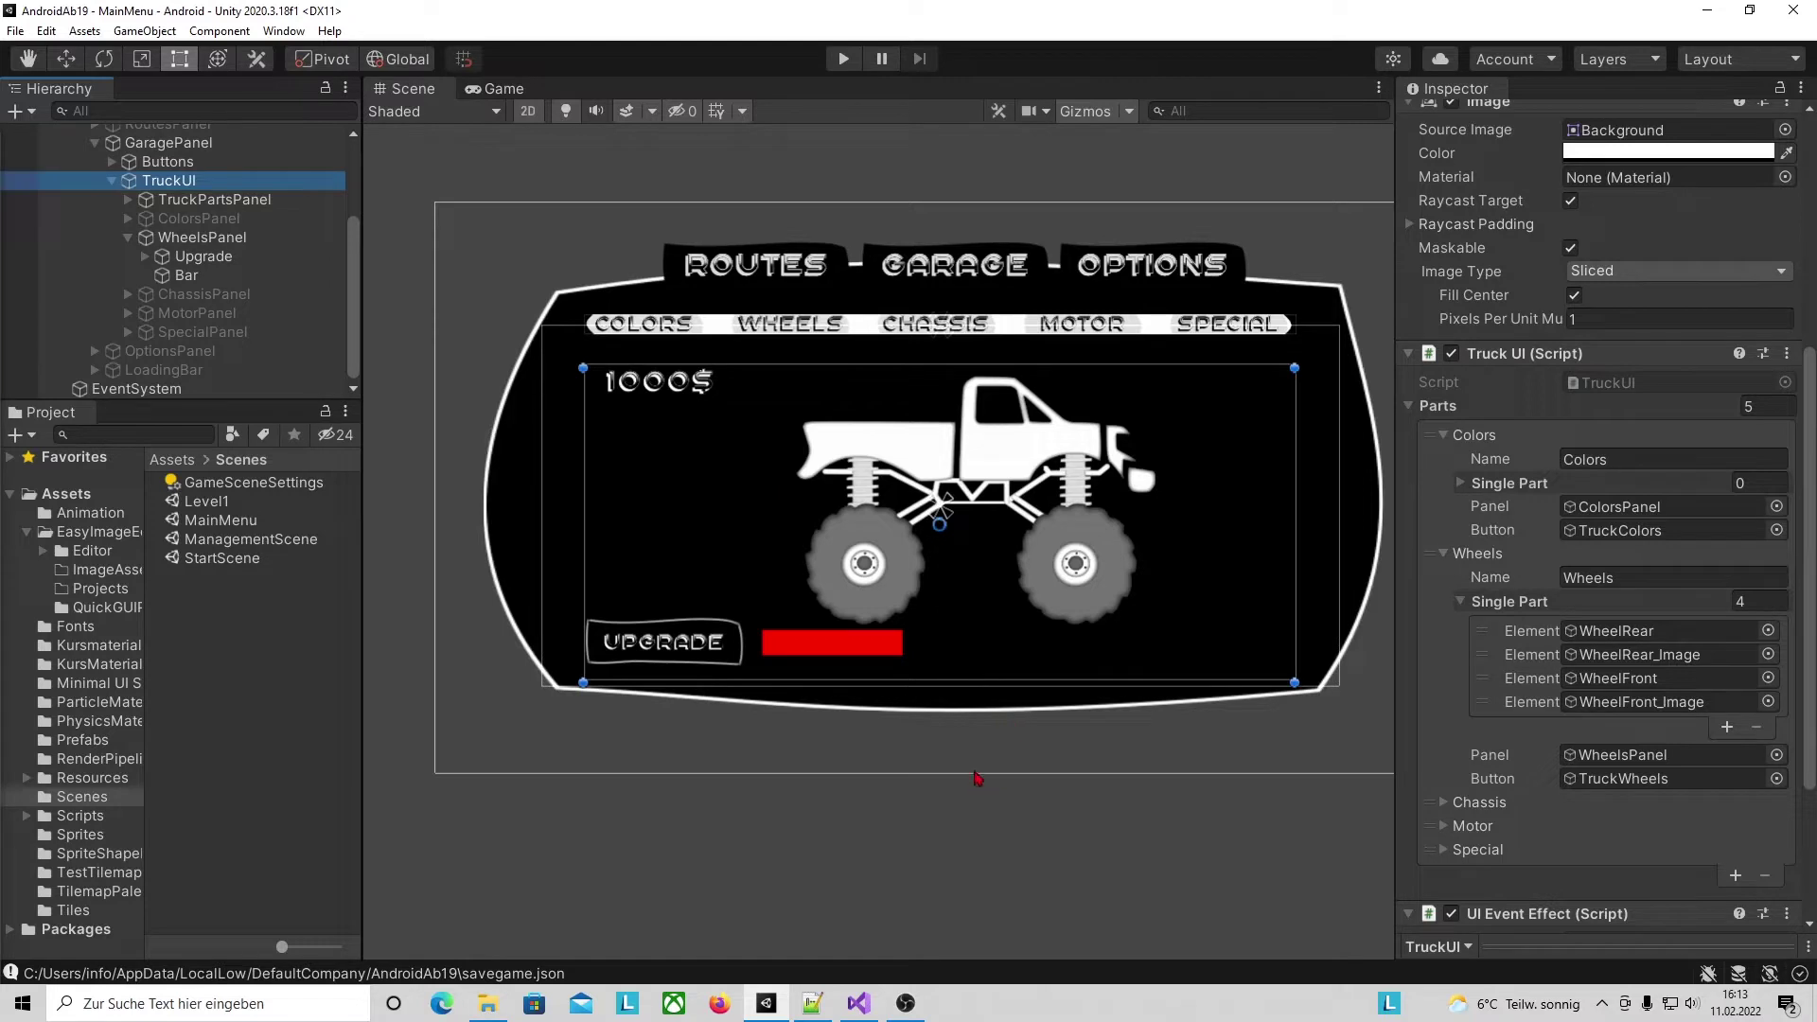
key("alt+Tab")
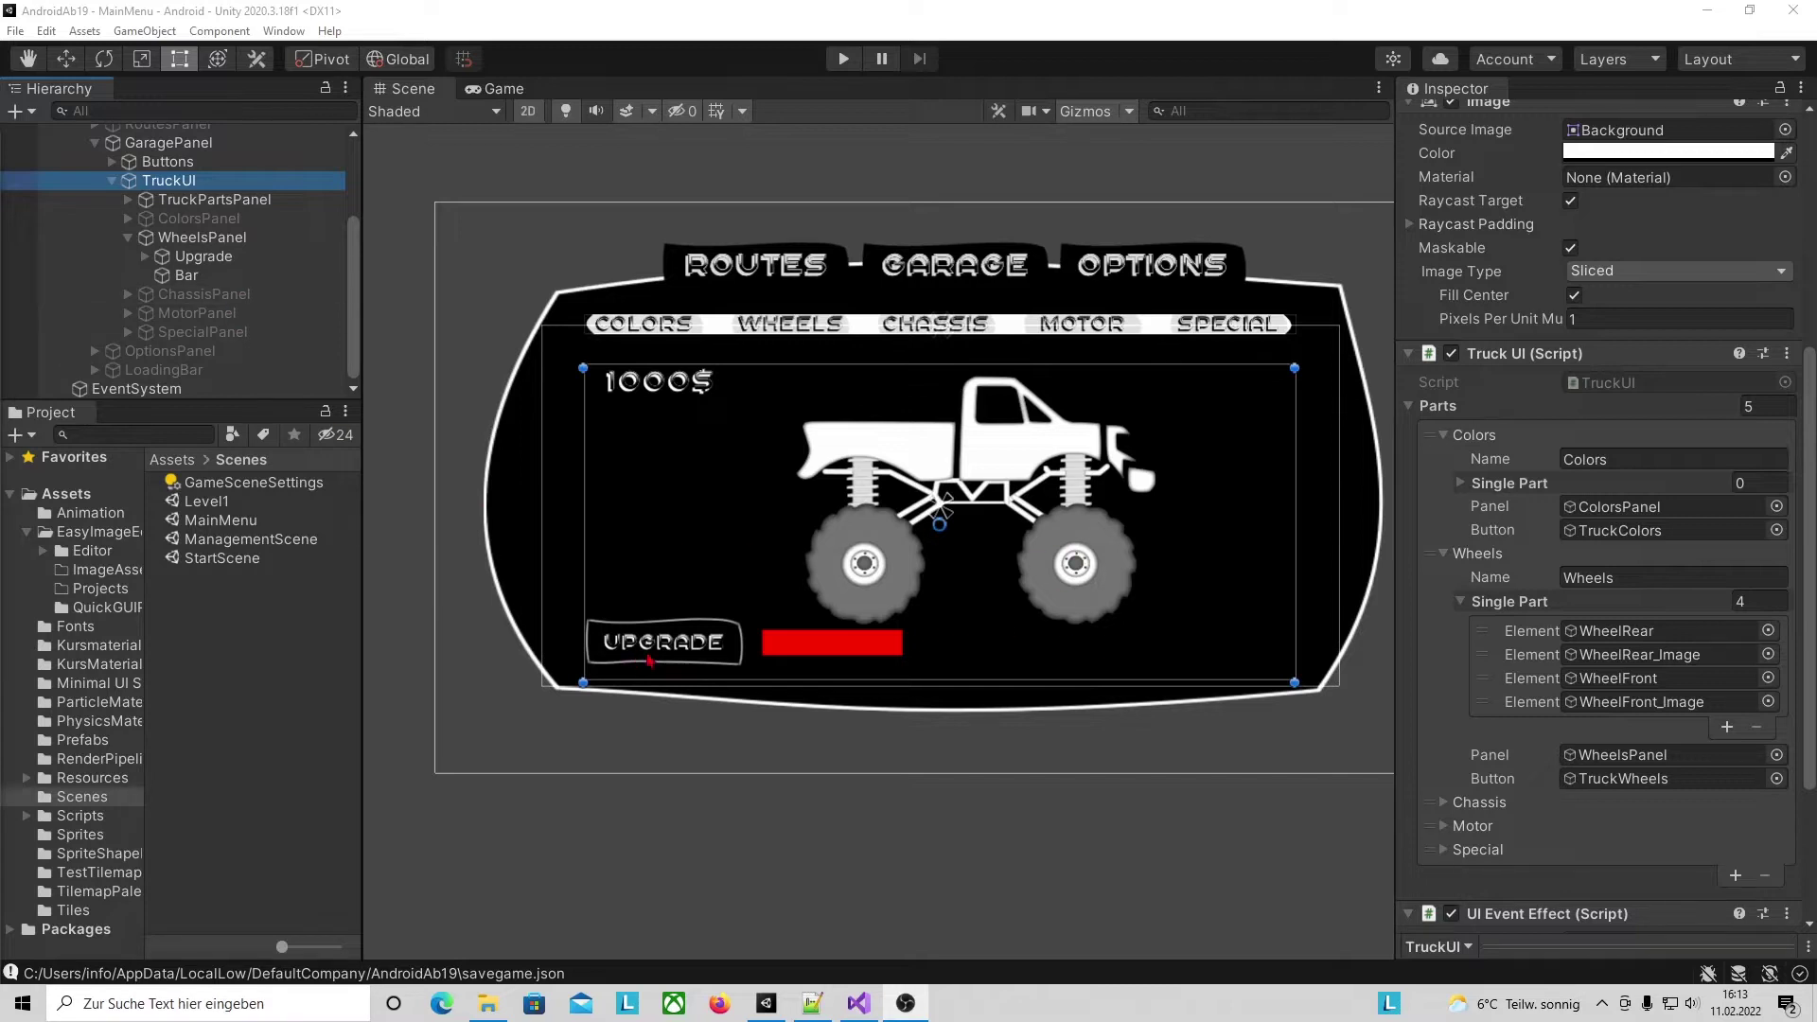
left_click(175, 236)
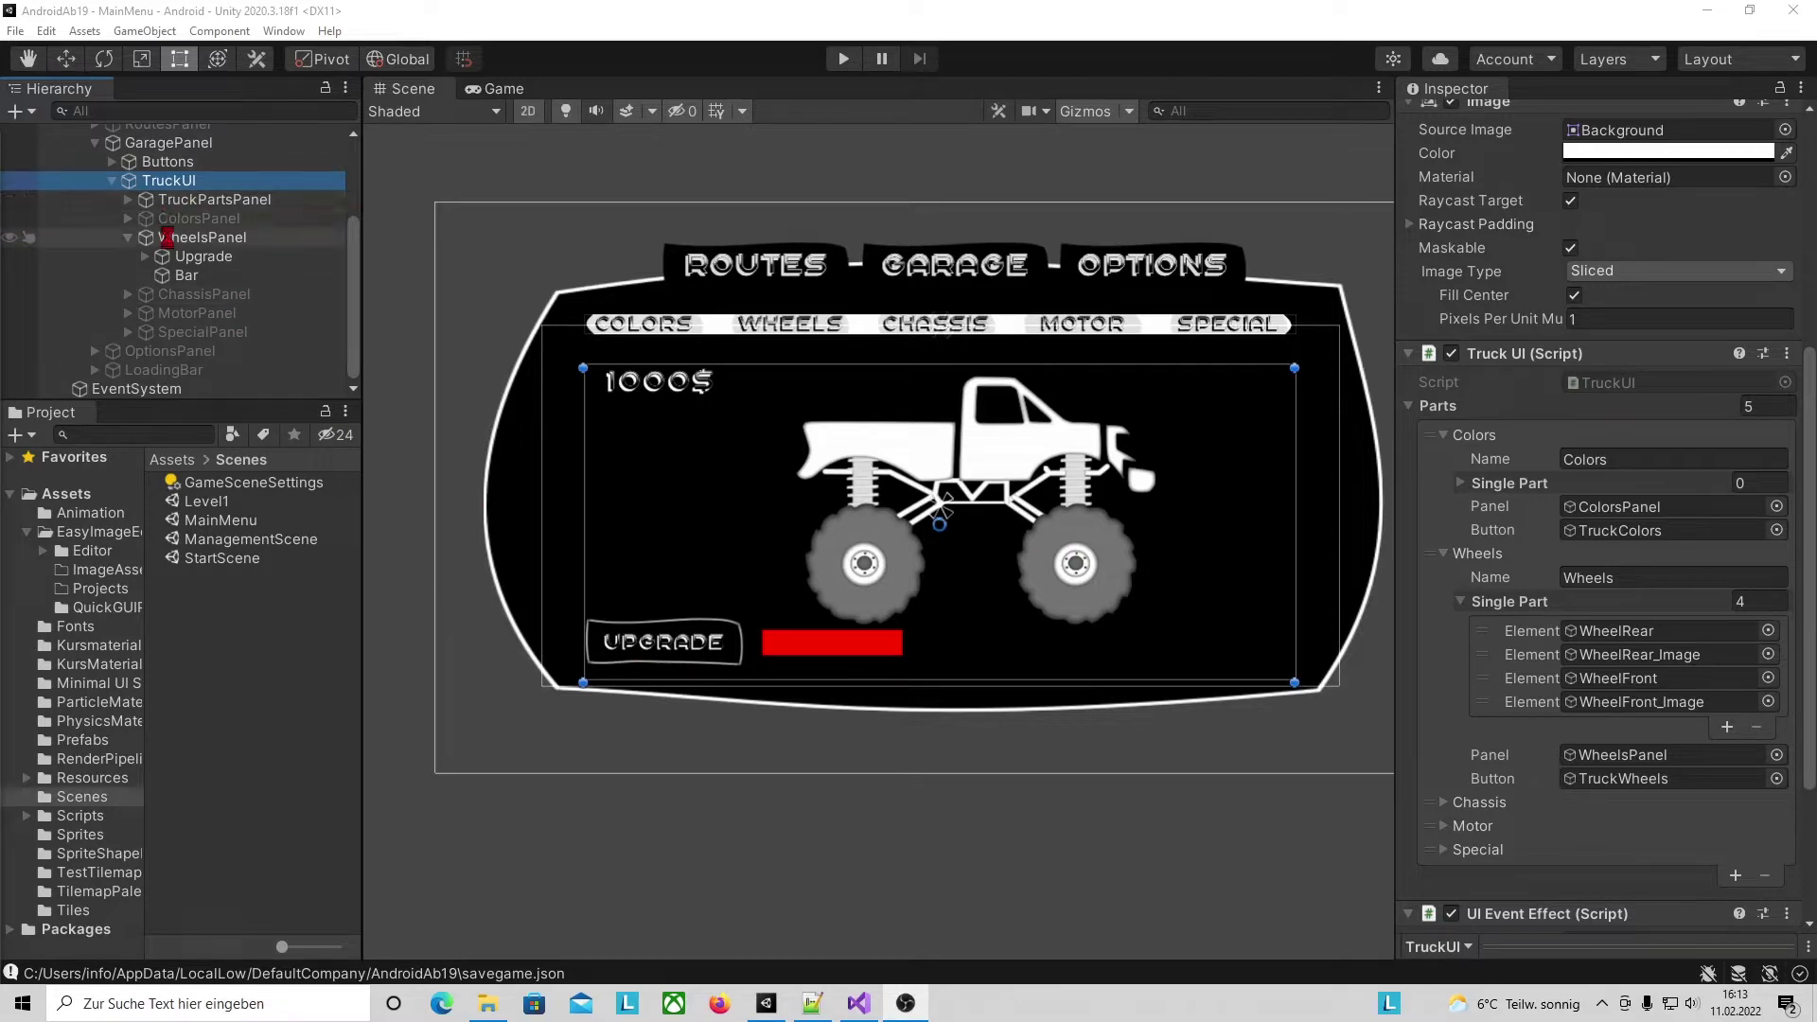
left_click(198, 313)
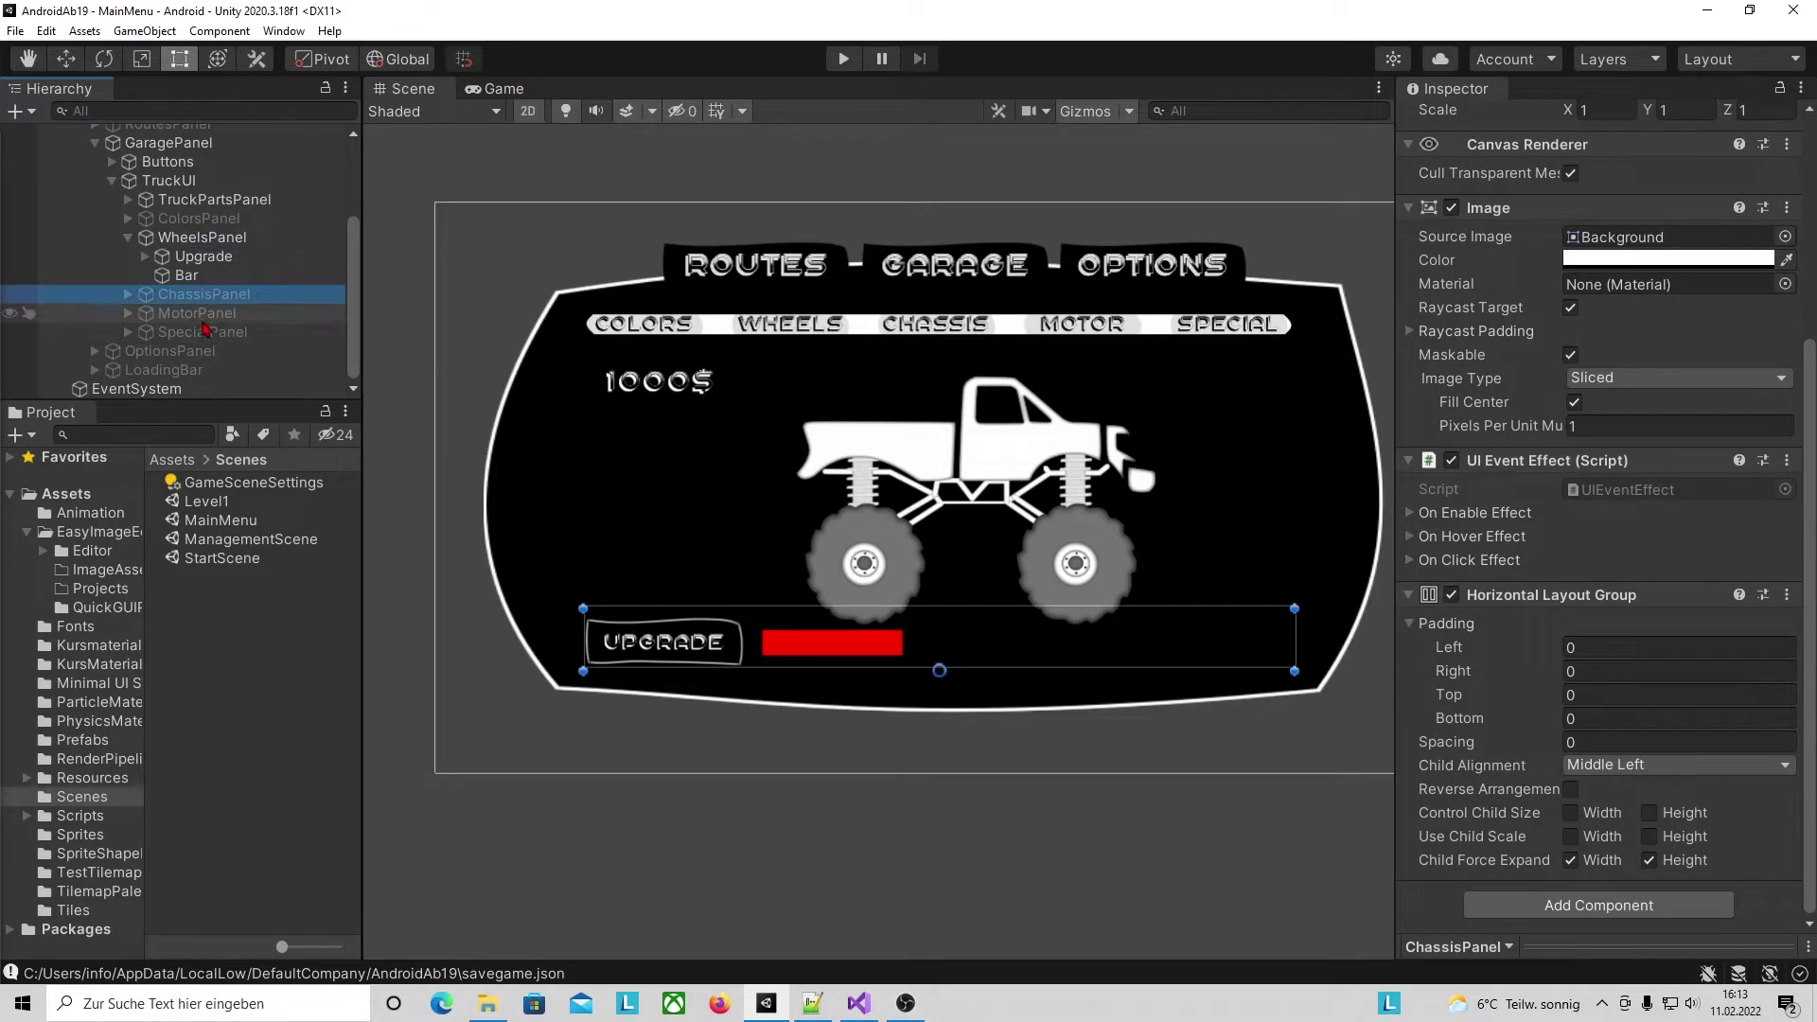
left_click(213, 333)
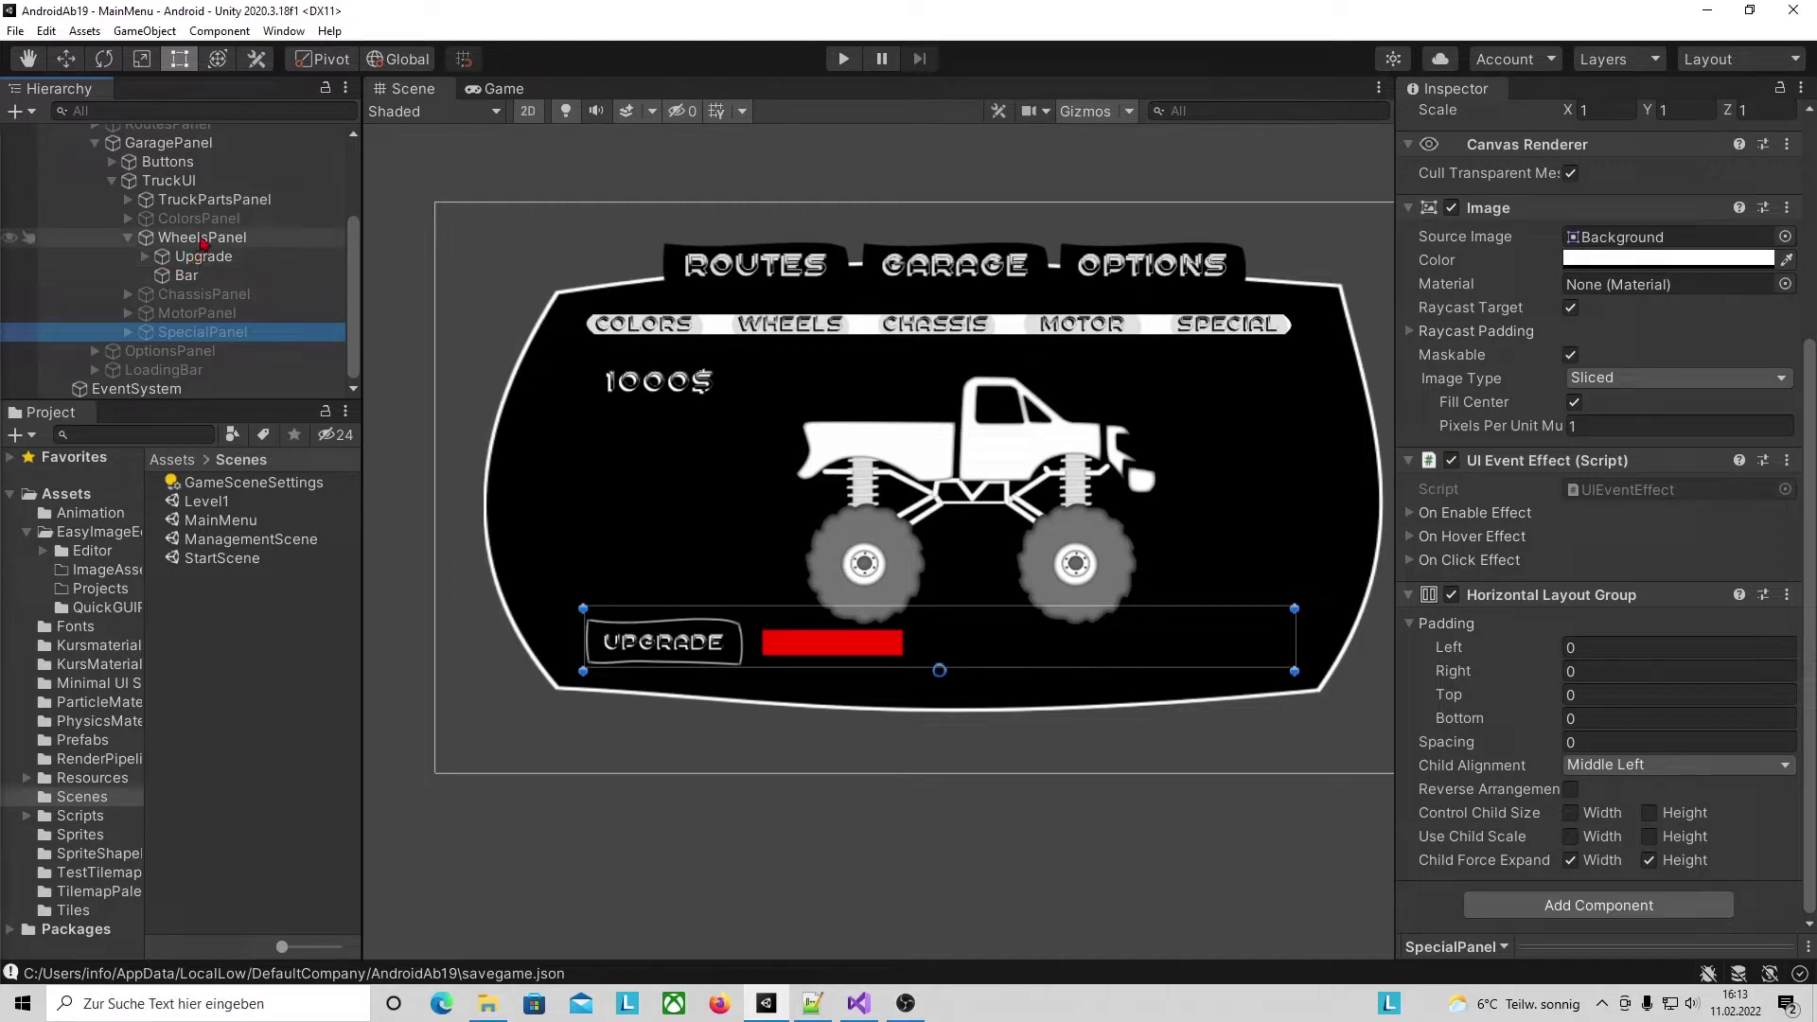
Select ChassisPanel, MotorPanel and SpecialPanel together in the Hierarchy.
left_click(203, 294)
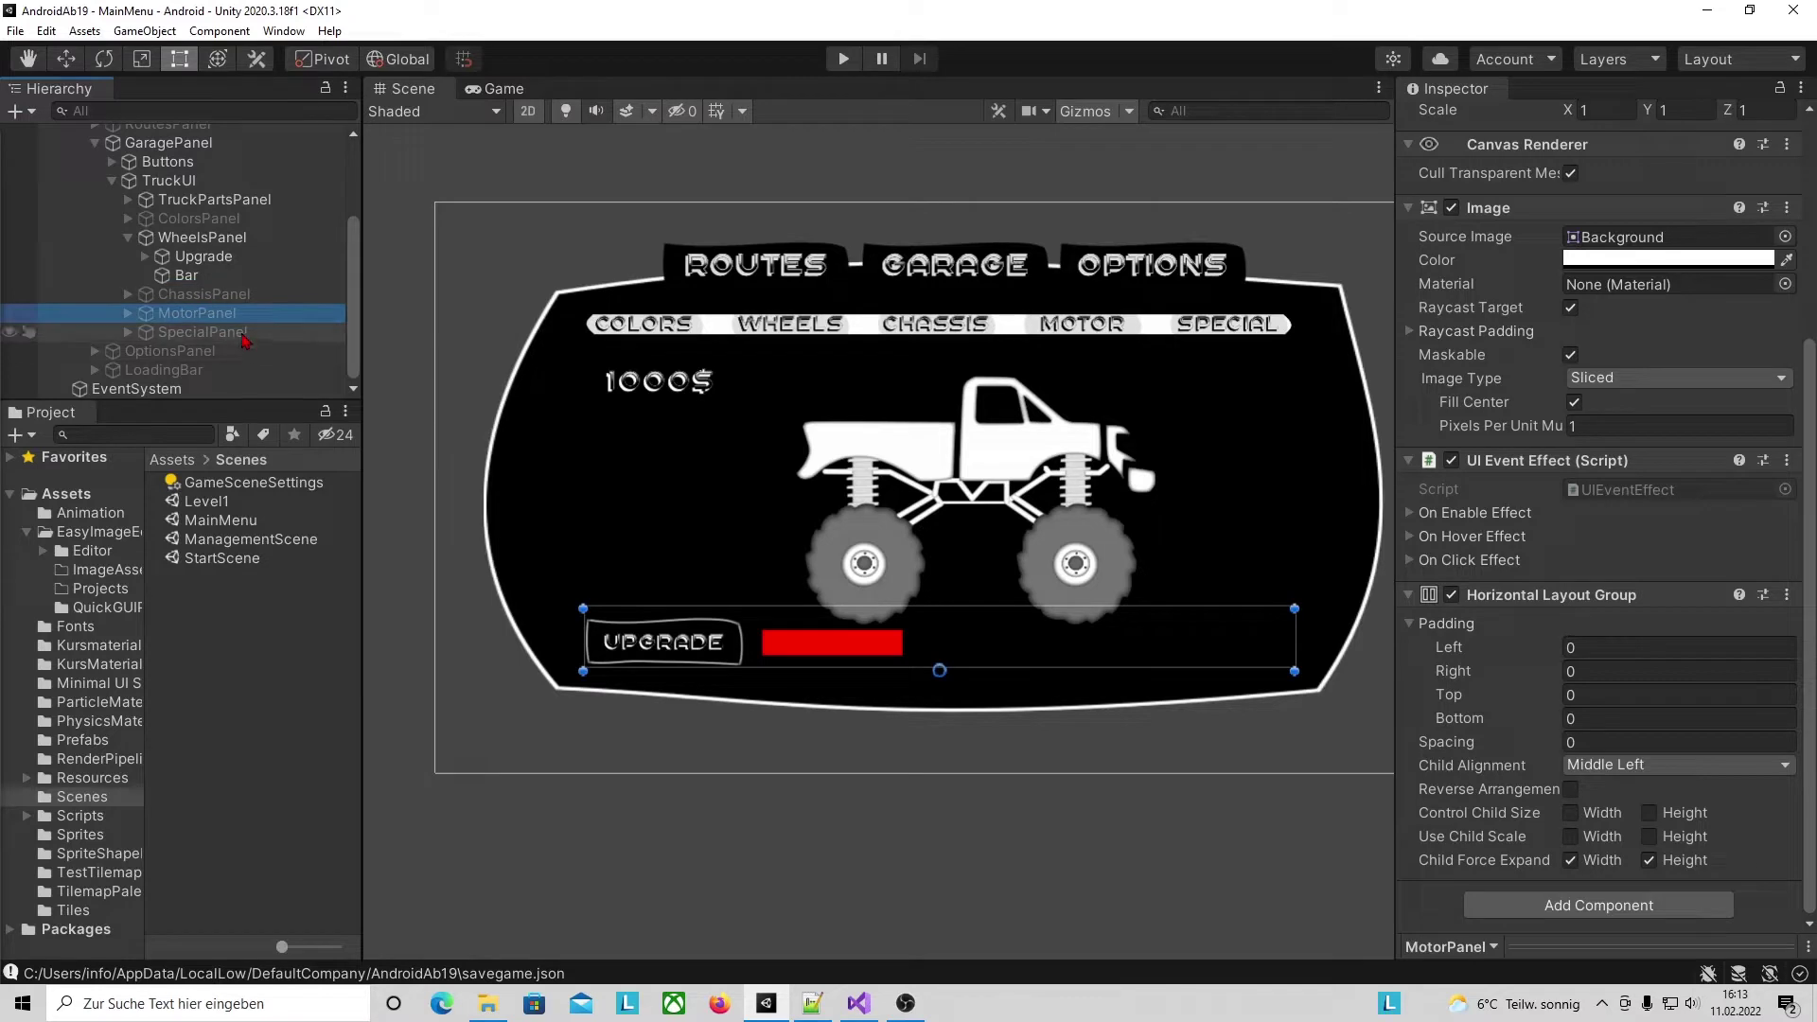
left_click(244, 332, "shift")
right_click(242, 301)
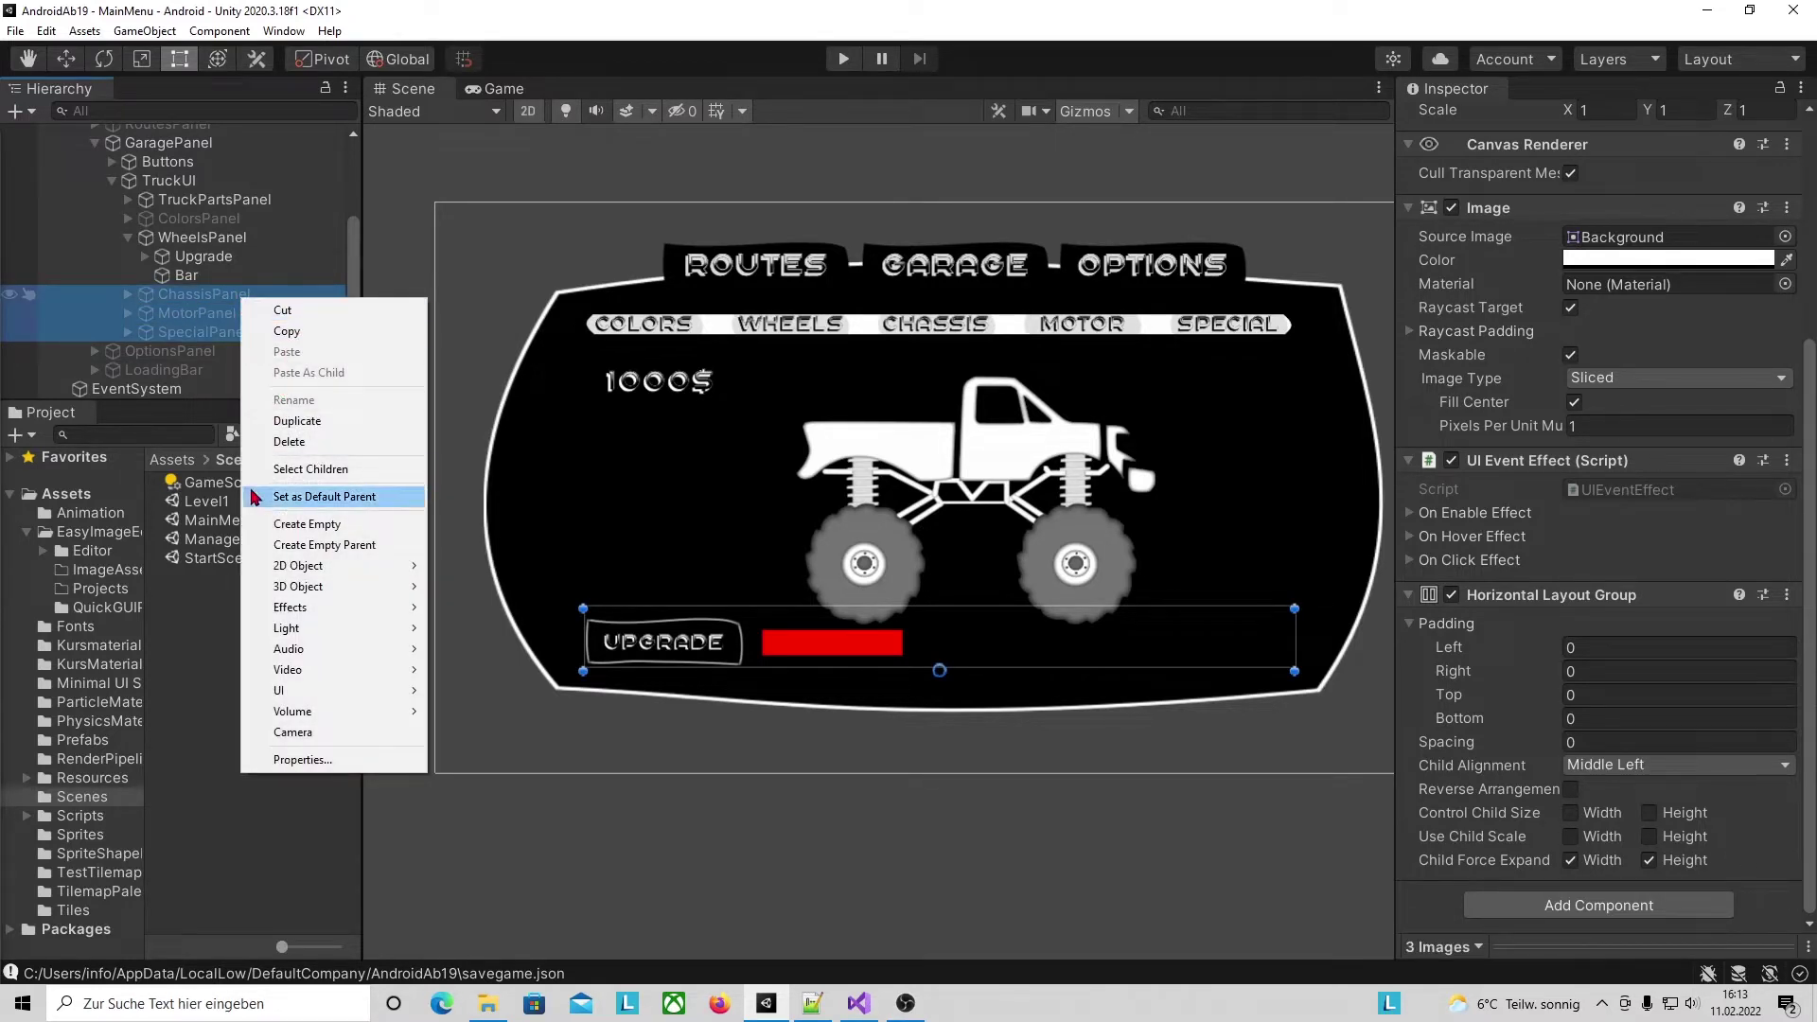
Delete the three extra panels, rename WheelsPanel to UpgradePanel, and drag it into Assets/Prefabs.
left_click(301, 443)
left_click(223, 297)
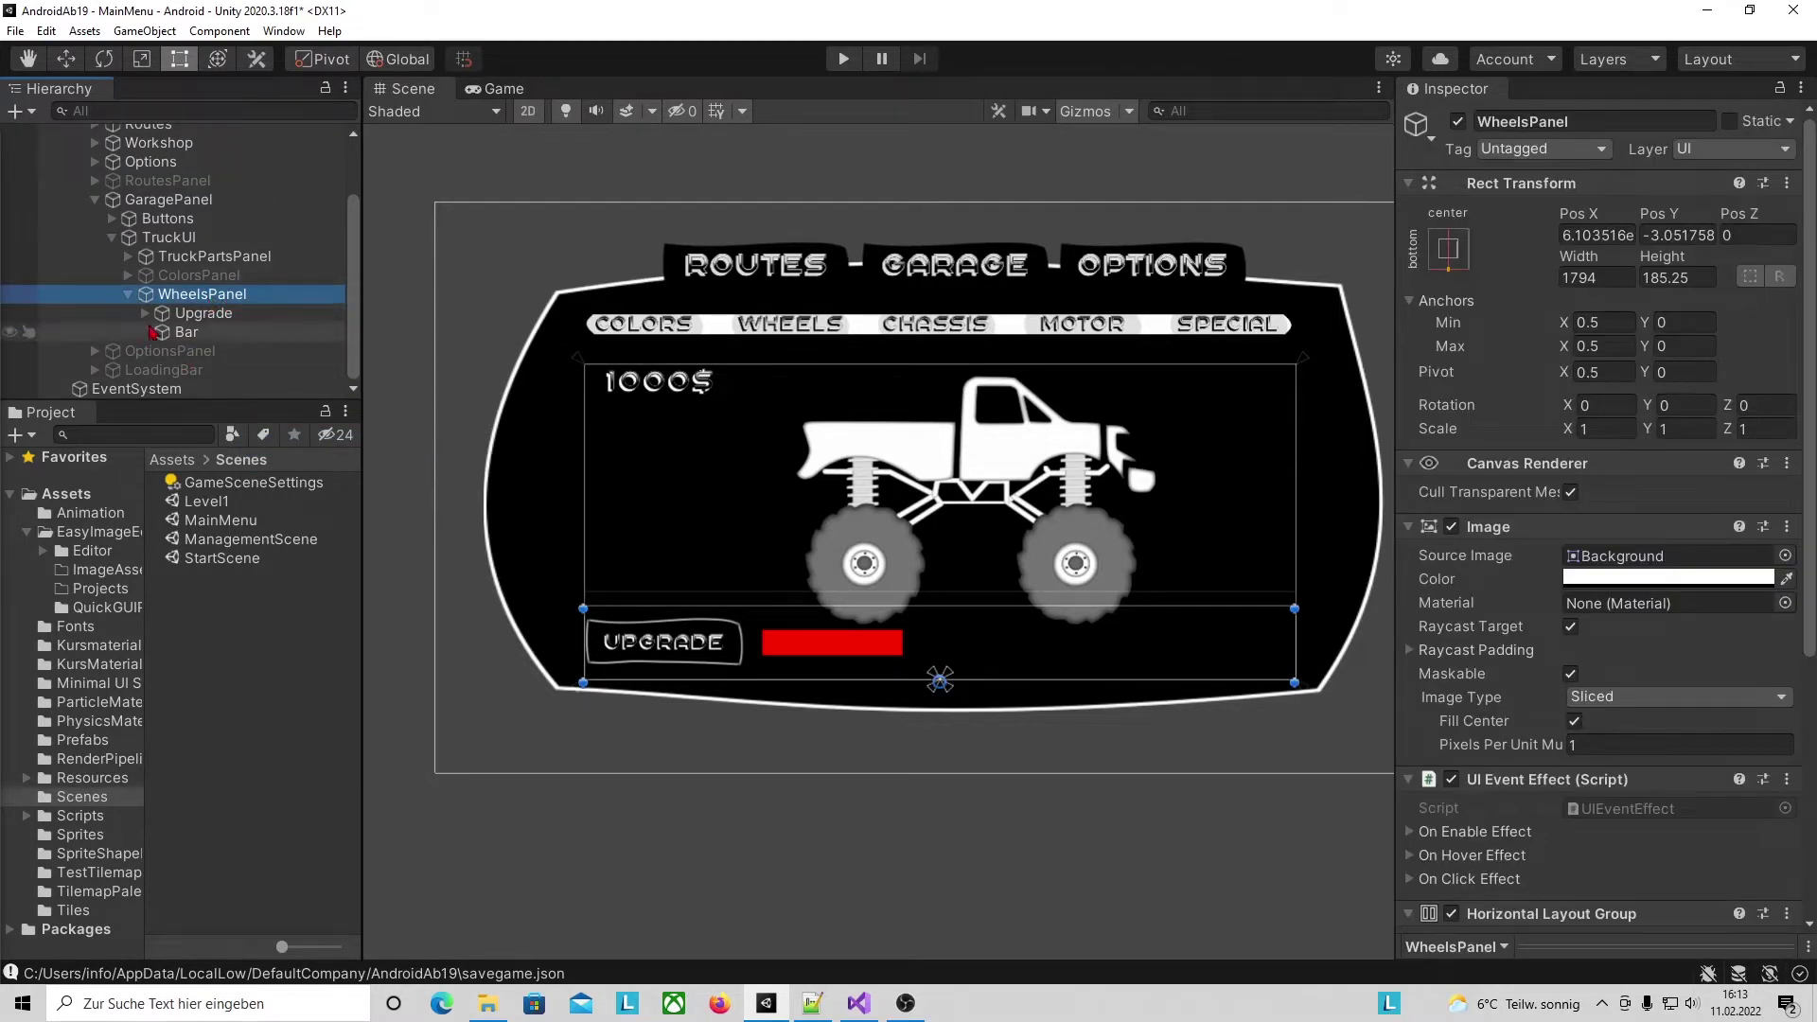
left_click(210, 299)
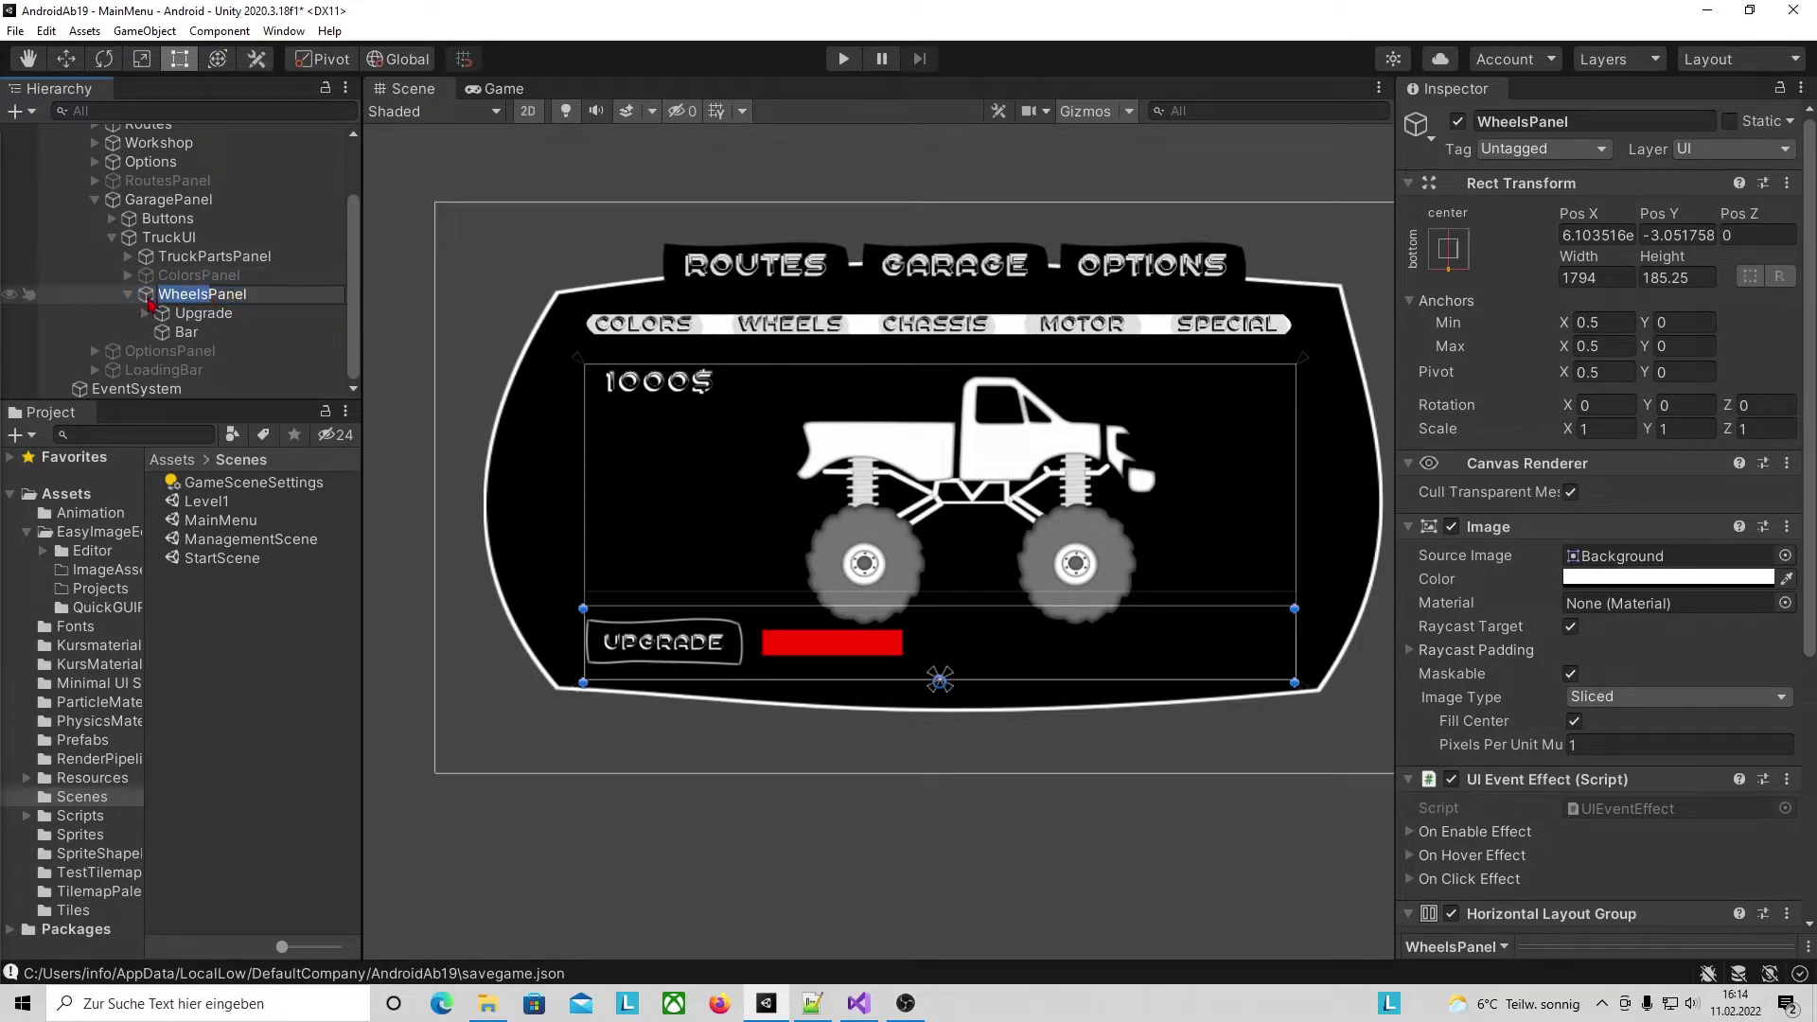
type("Upgrade")
key("Return")
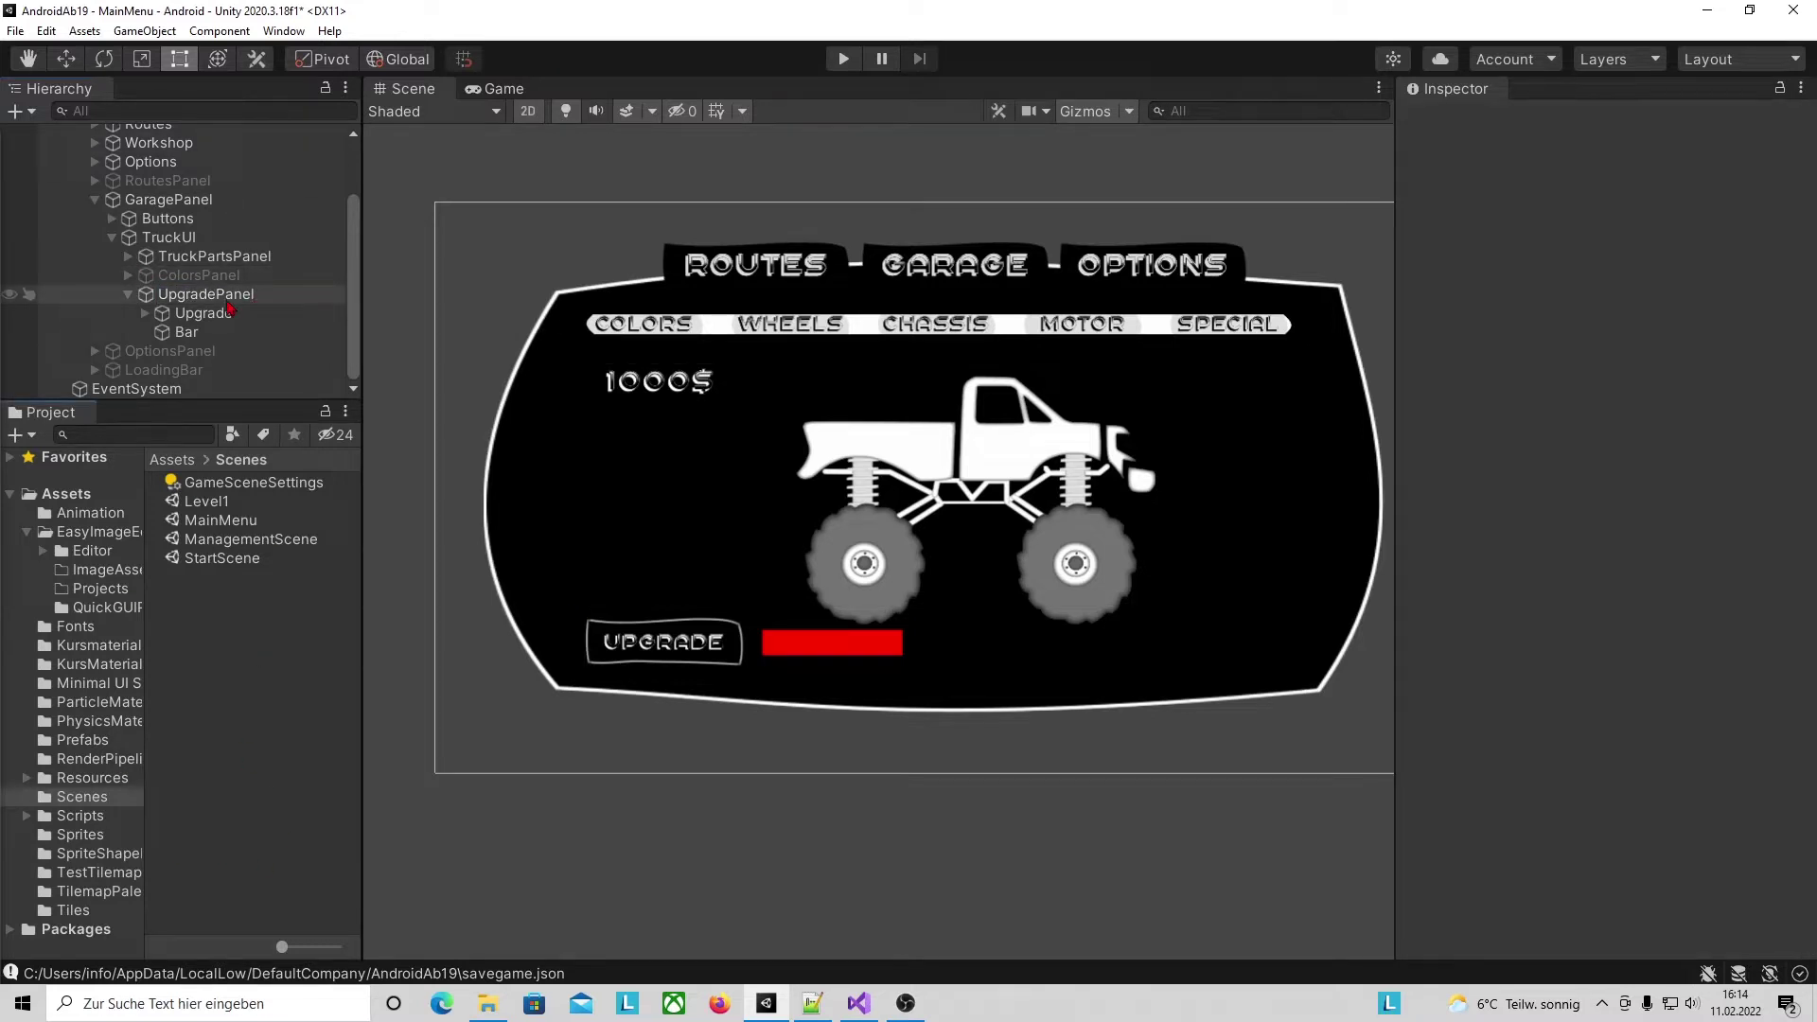
left_click_drag(229, 304, 79, 736)
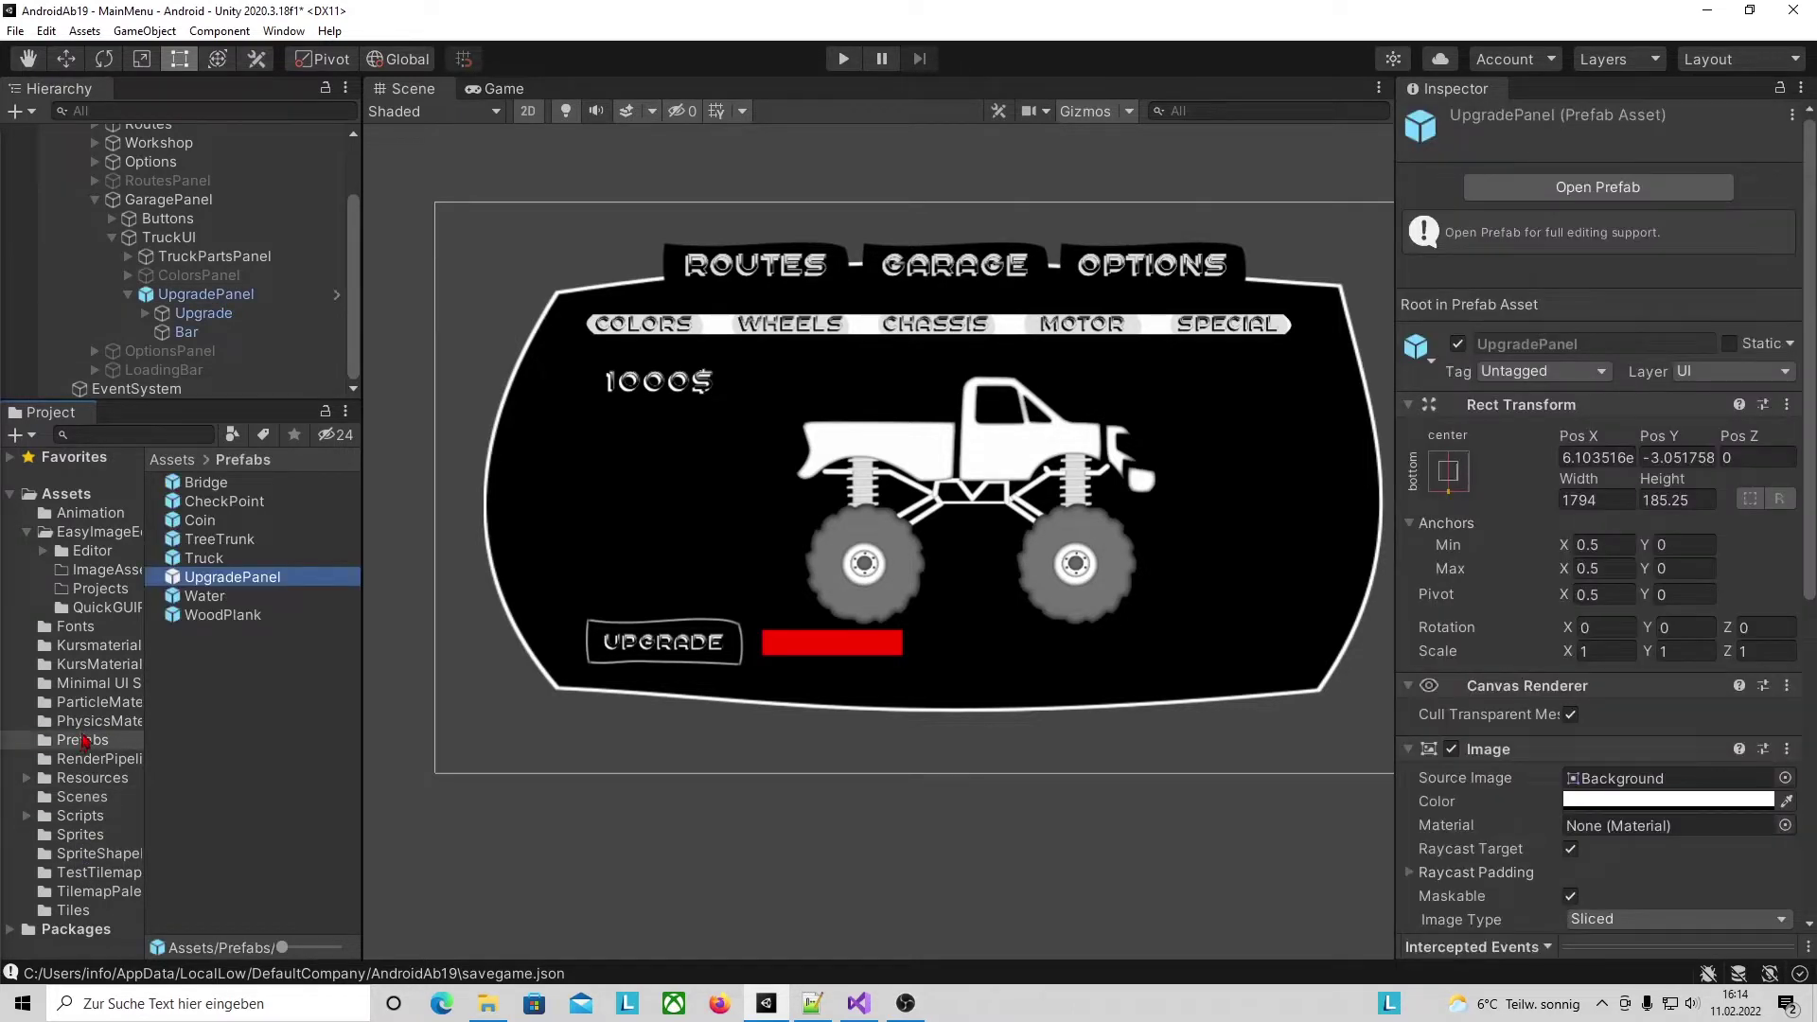
left_click(315, 458)
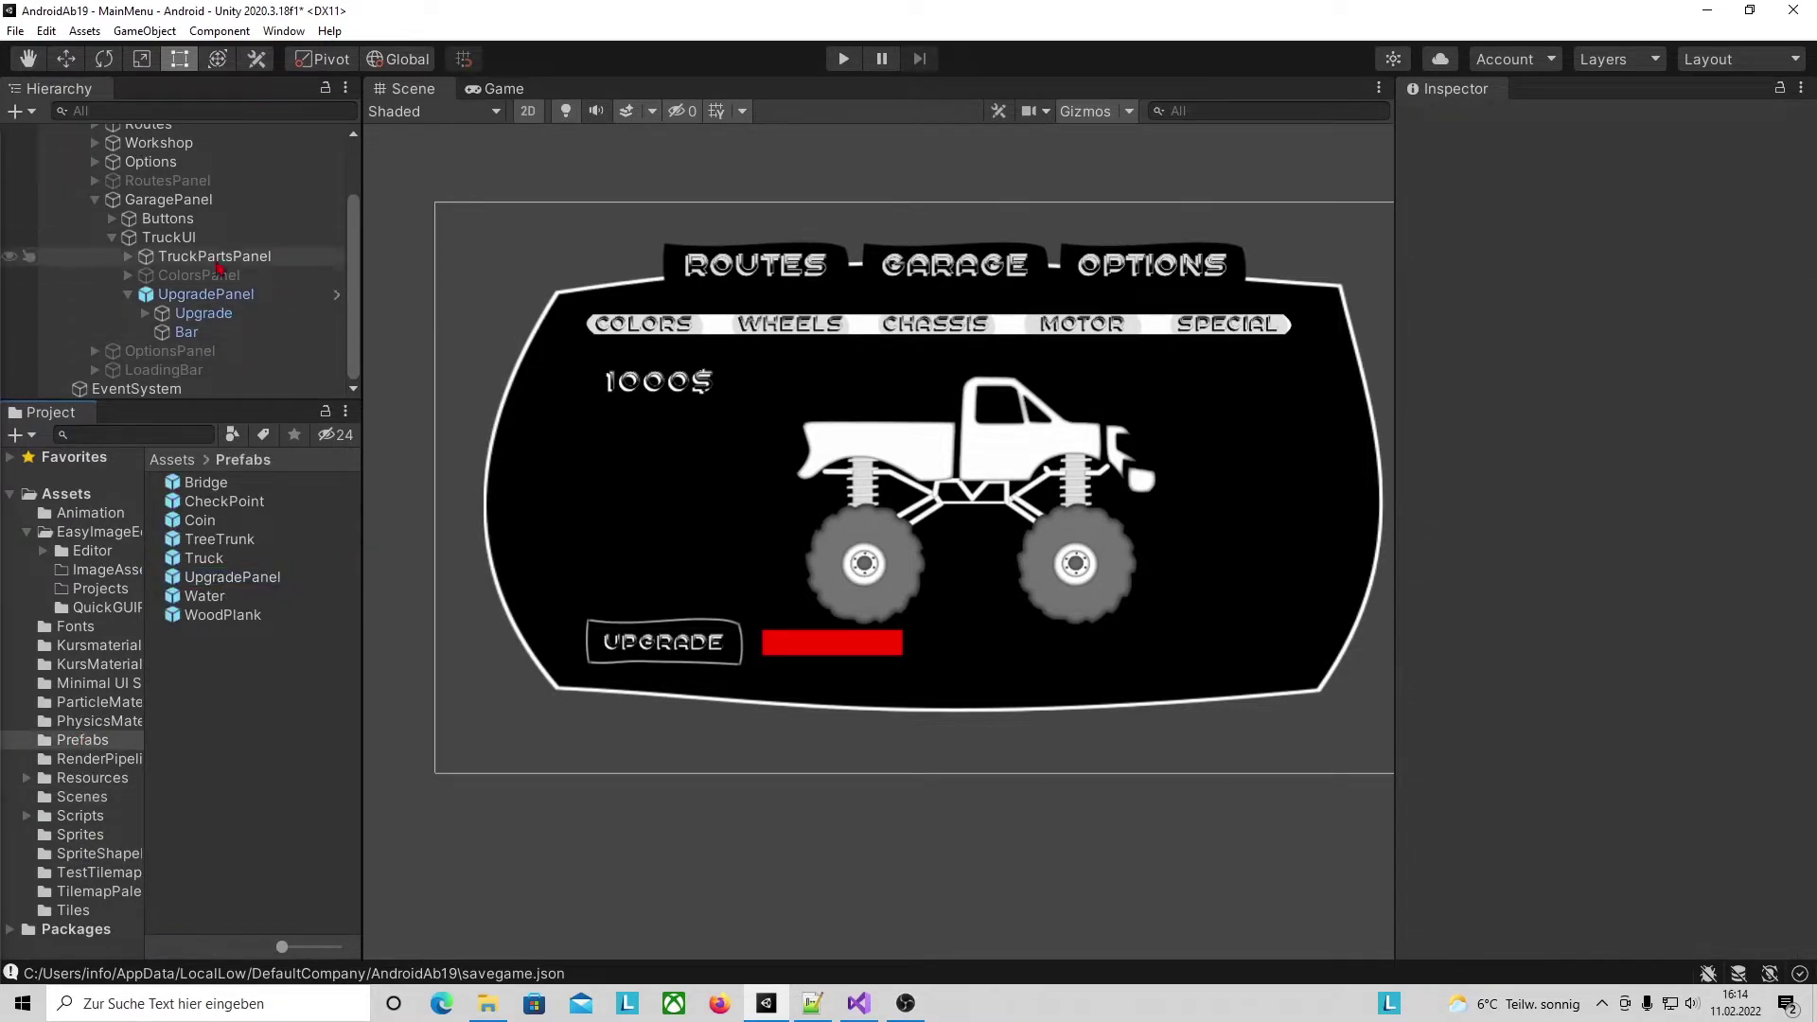
Open the UpgradePanel prefab in Prefab Mode and select its Bar object.
left_click(228, 299)
double_click(228, 299)
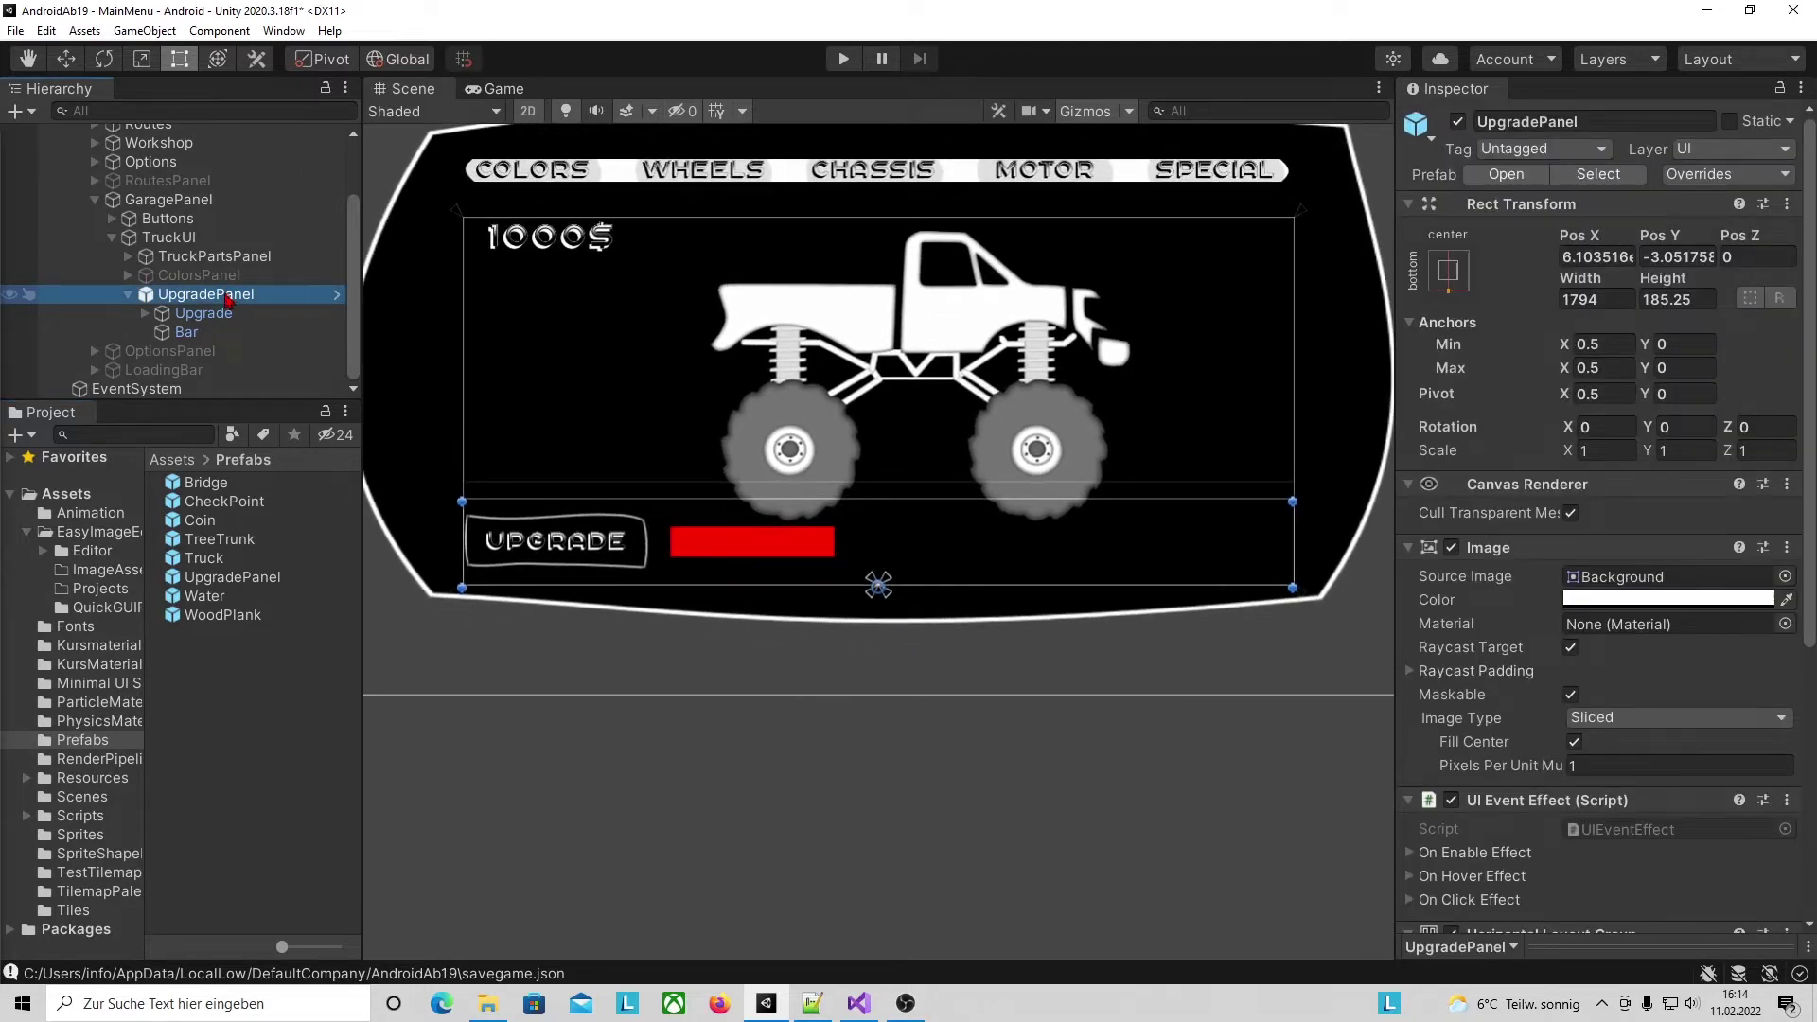
left_click(335, 295)
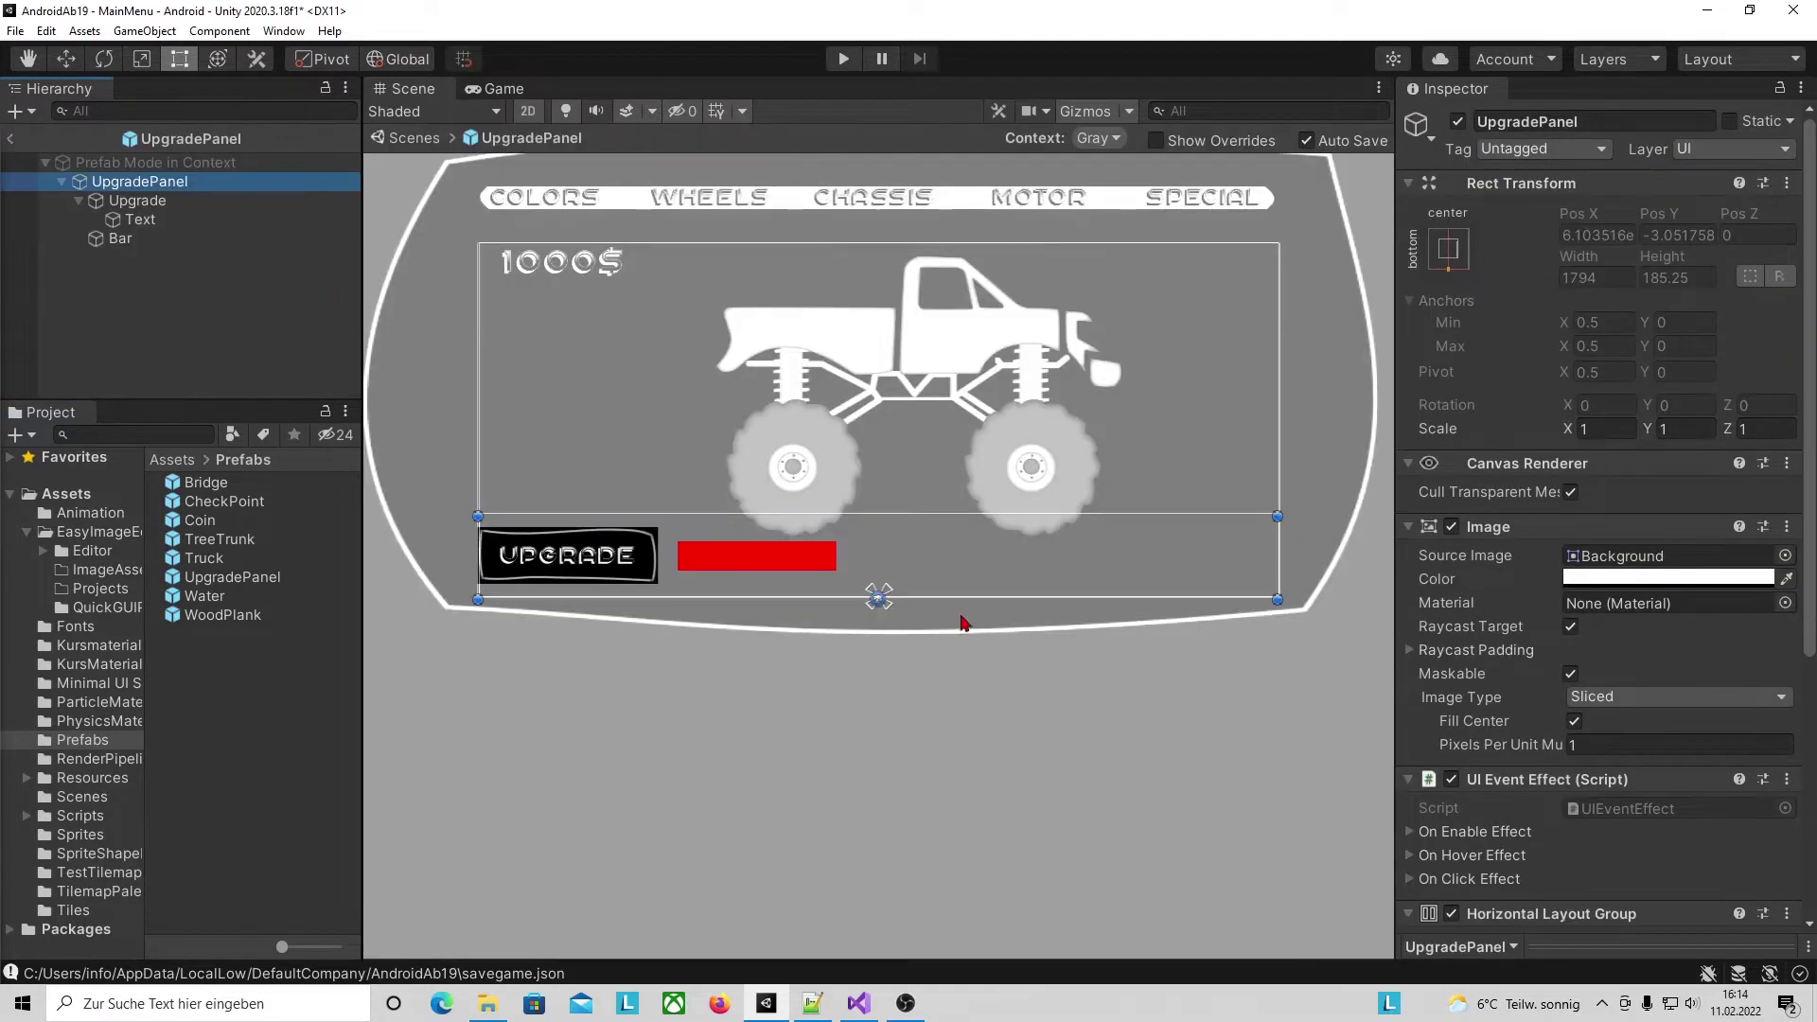
key("Down")
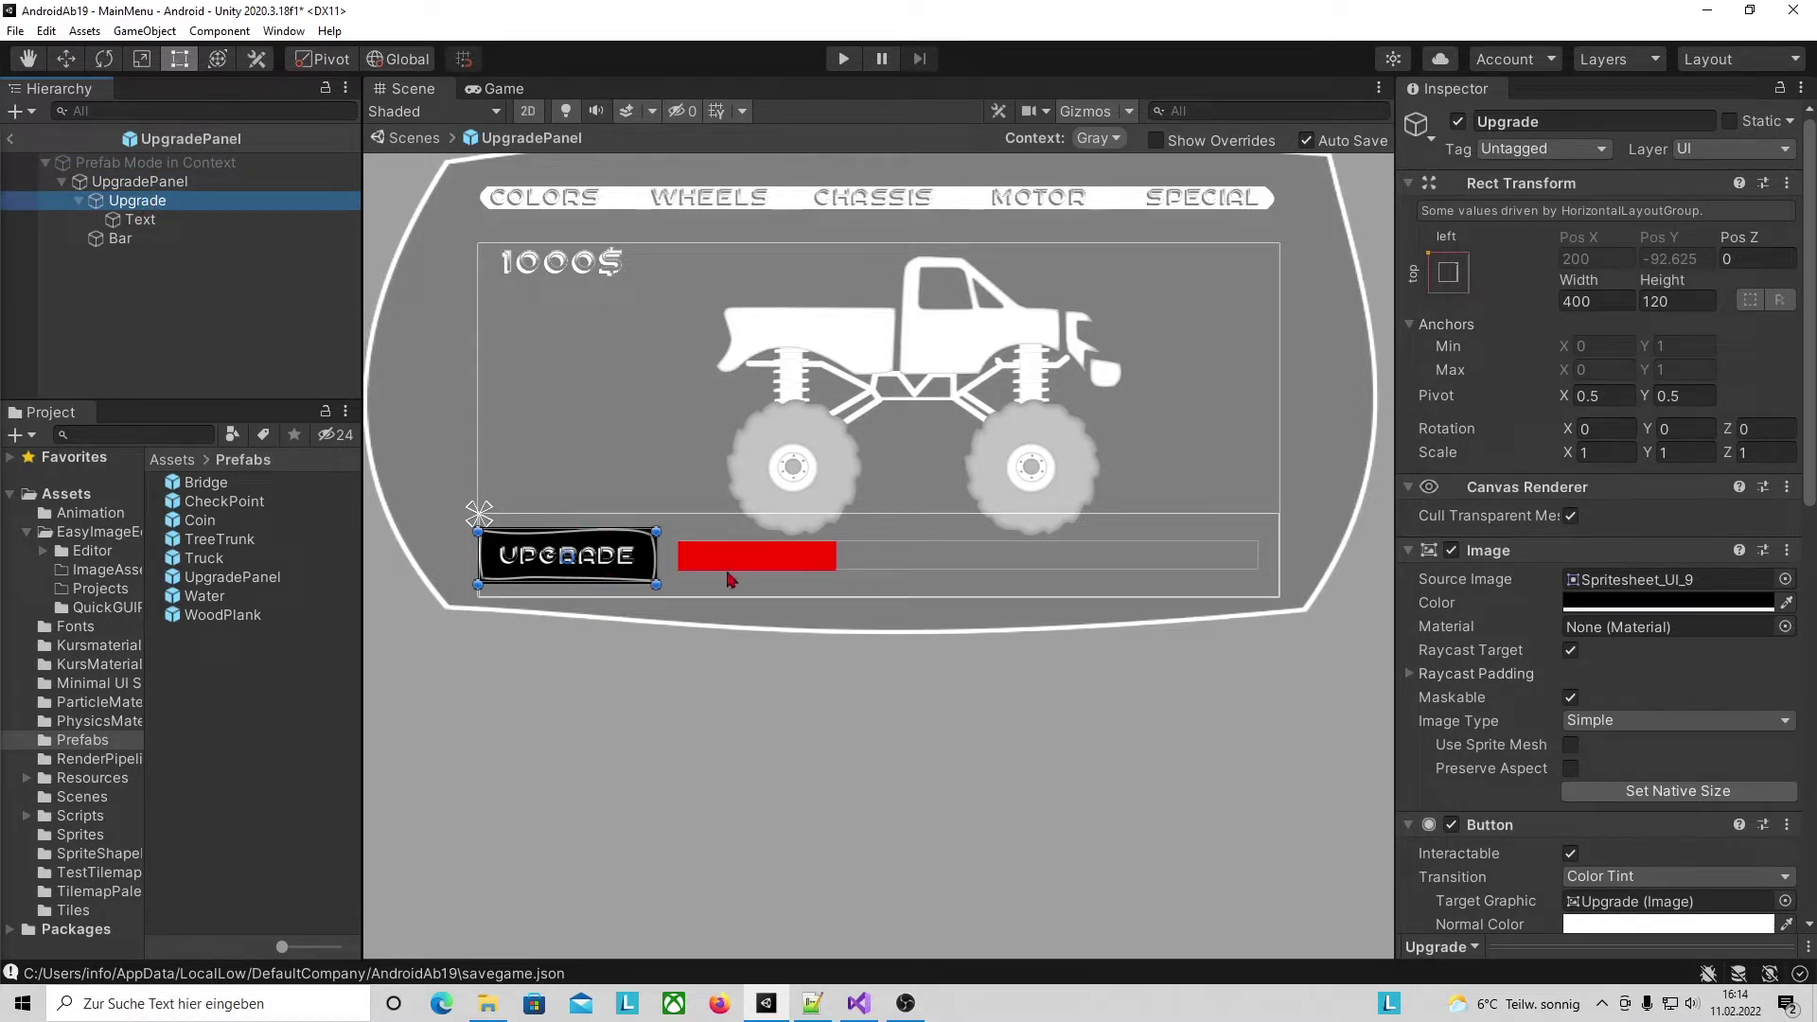
left_click(118, 240)
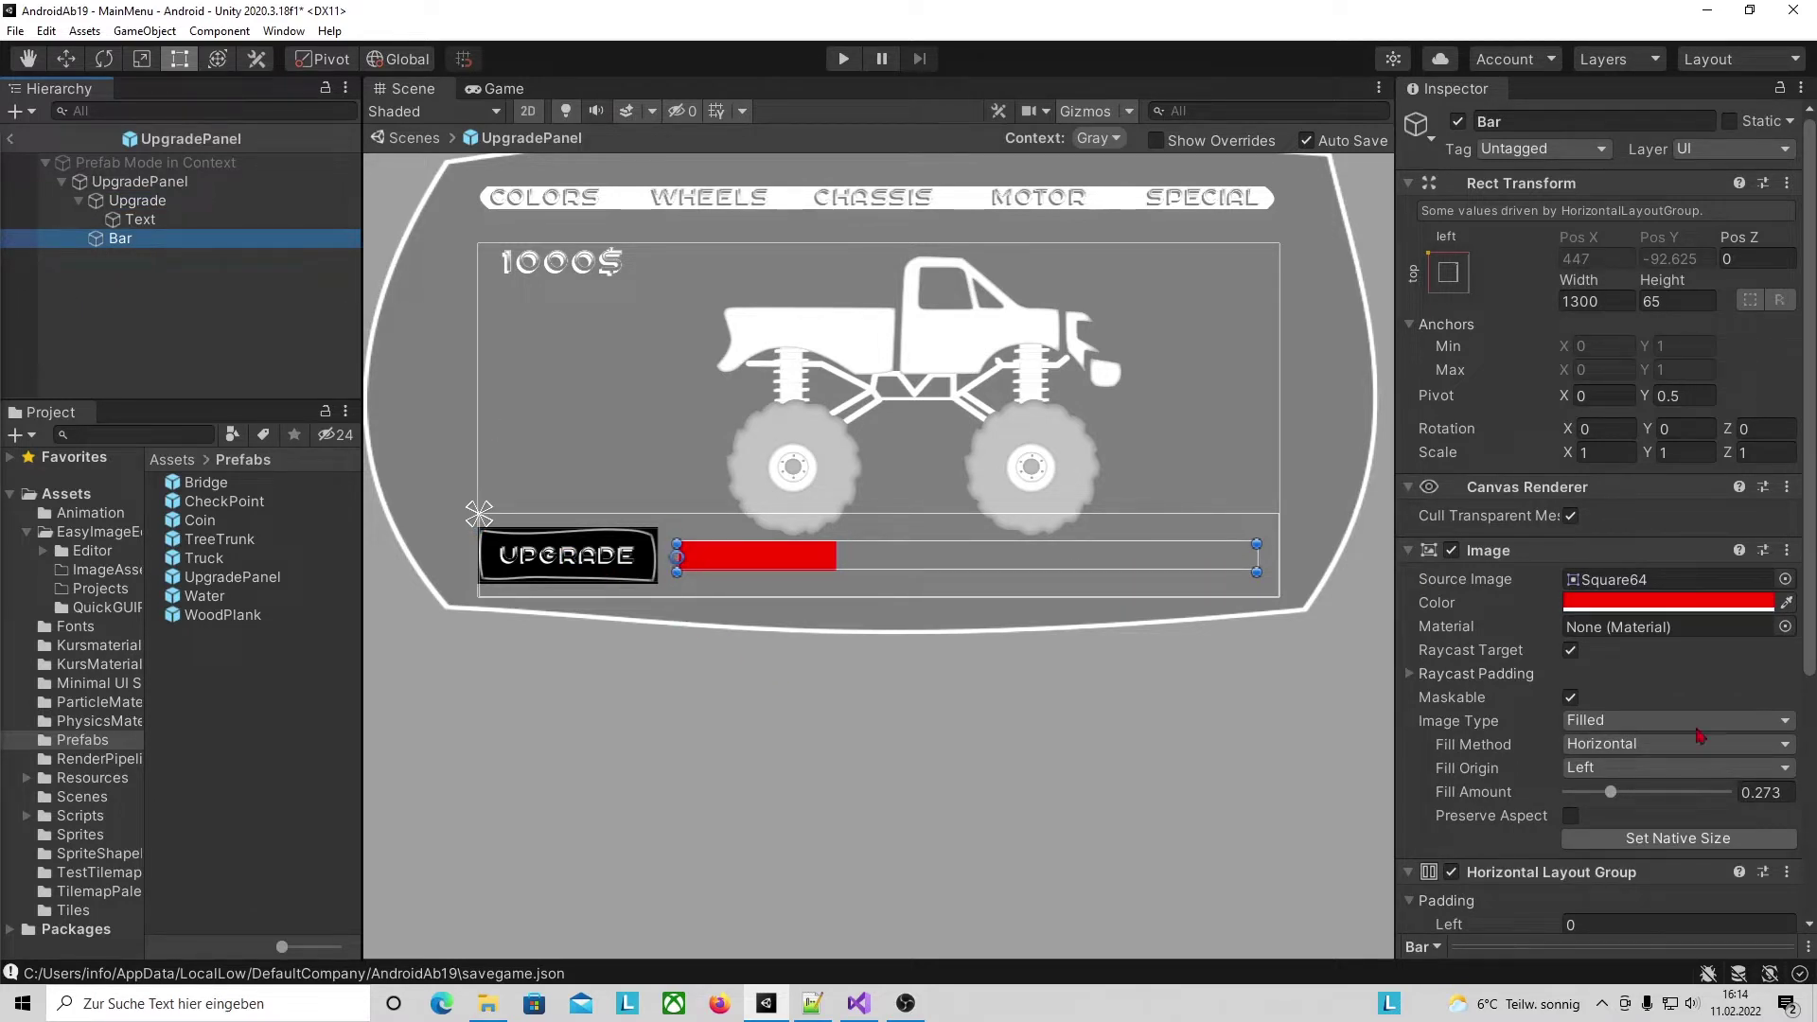
Set the Bar image's Fill Amount to 0.34.
left_click_drag(1613, 798, 1723, 803)
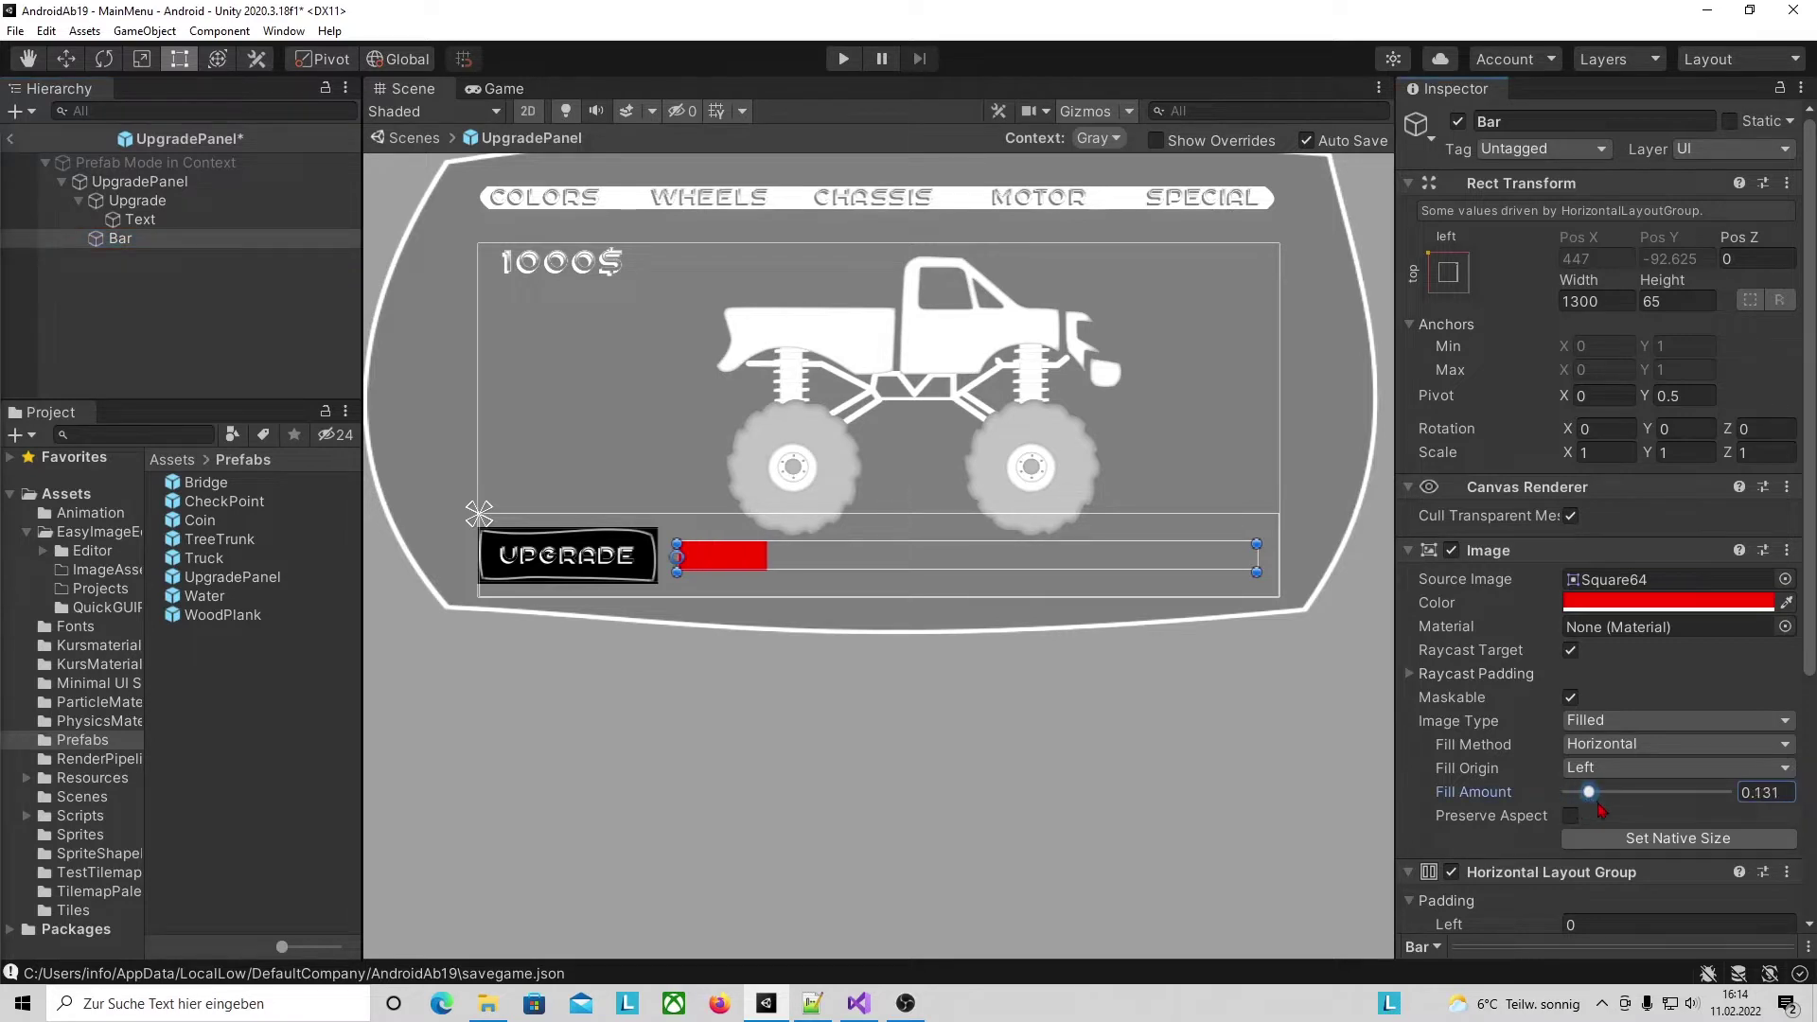
mouse_move(1725, 804)
left_mouse_down()
mouse_move(1614, 814)
mouse_move(1740, 811)
mouse_move(1643, 804)
left_mouse_up()
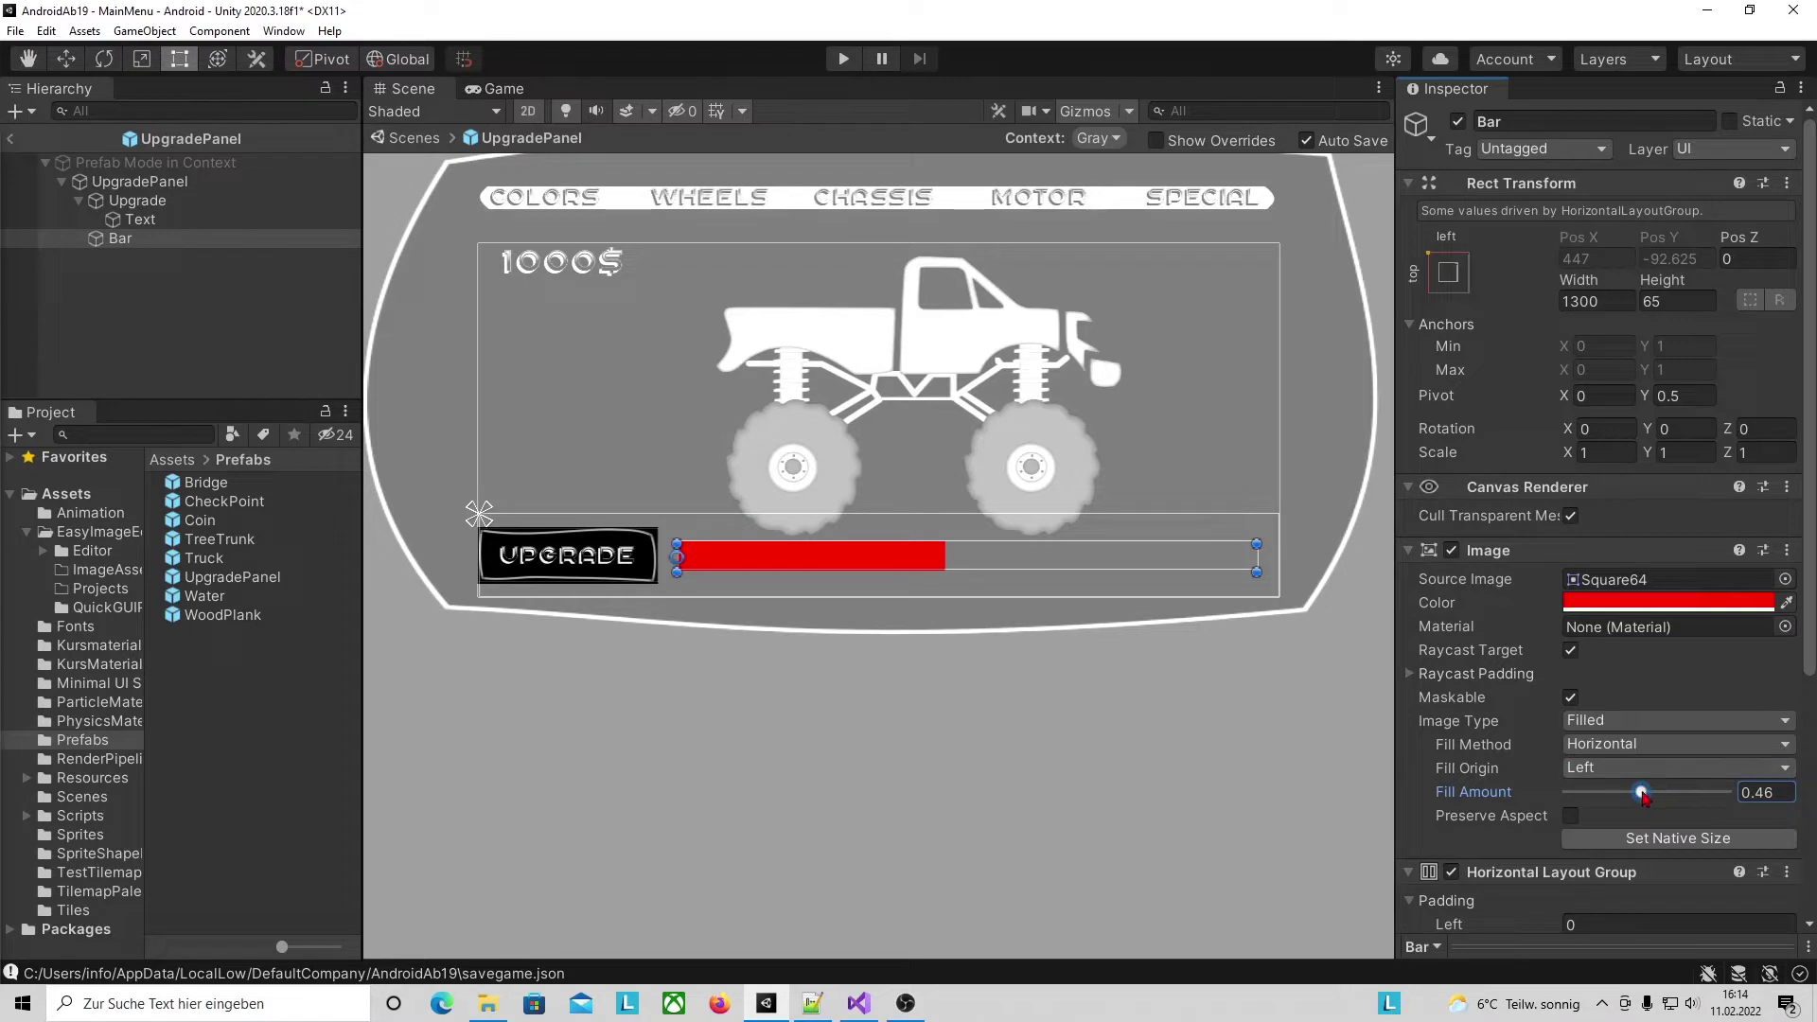
left_click_drag(1643, 798, 1609, 801)
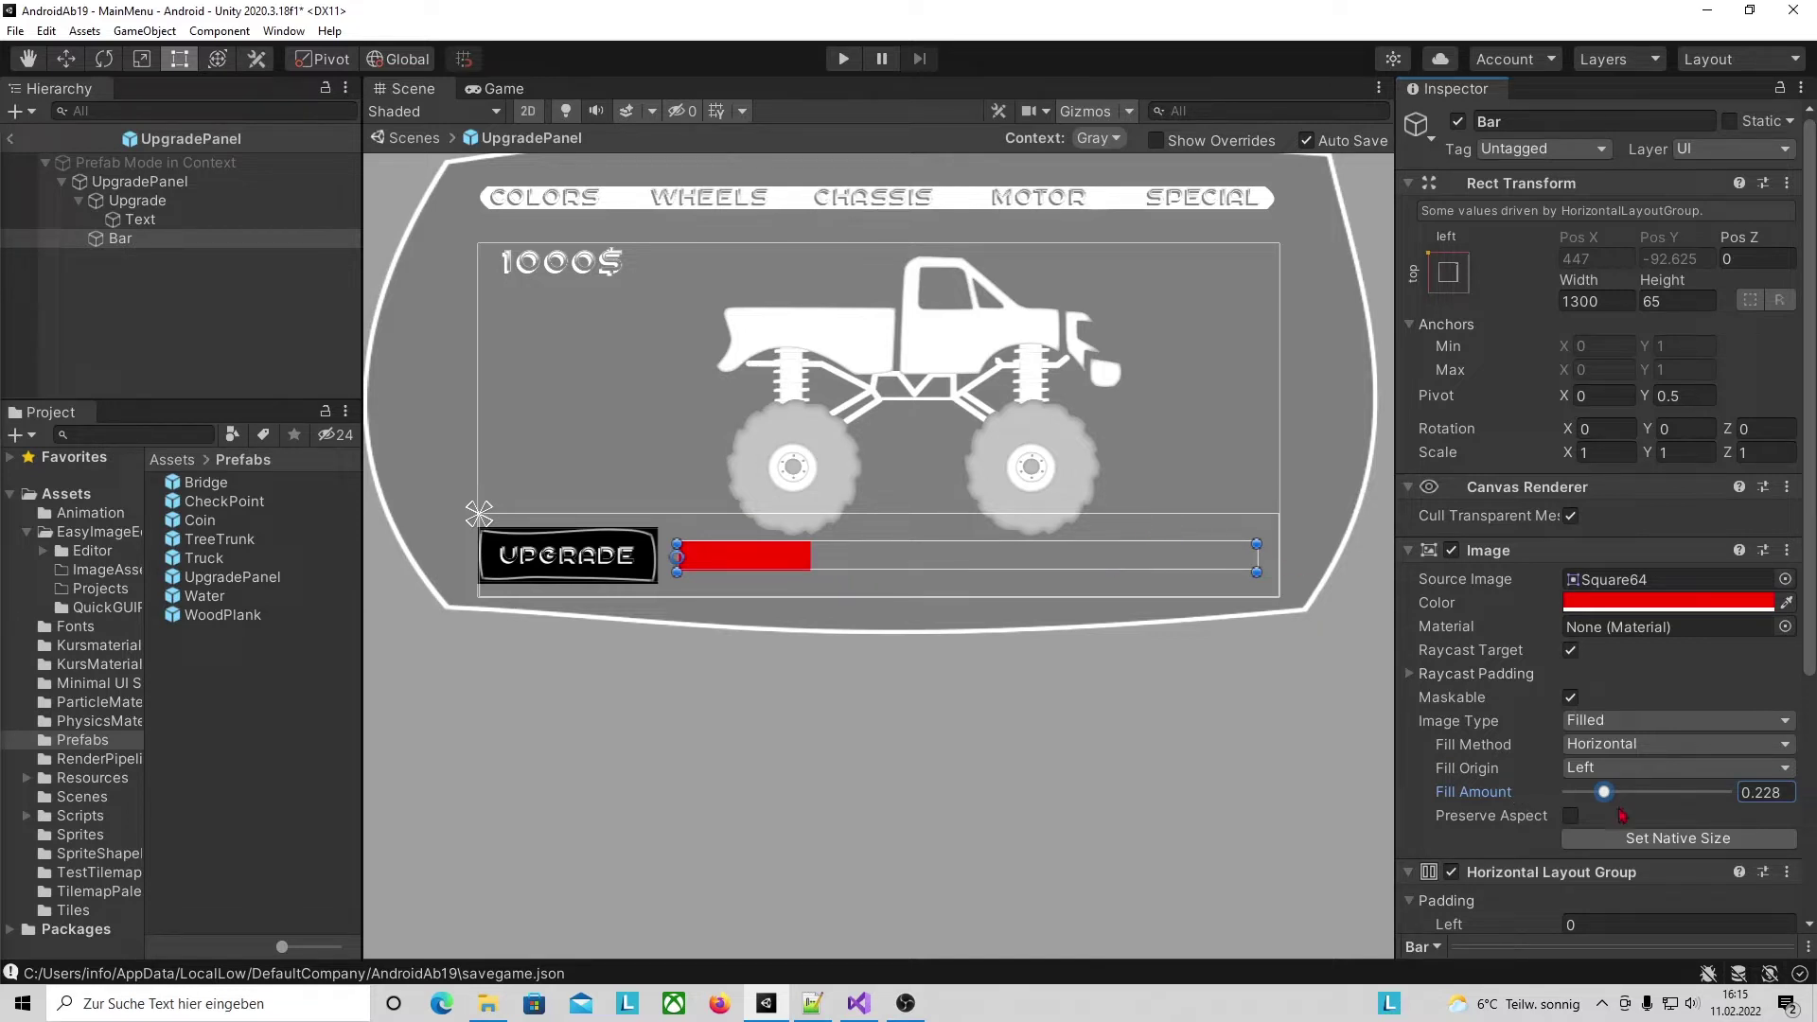
mouse_move(1604, 801)
left_mouse_down()
mouse_move(1572, 809)
mouse_move(1611, 799)
left_mouse_up()
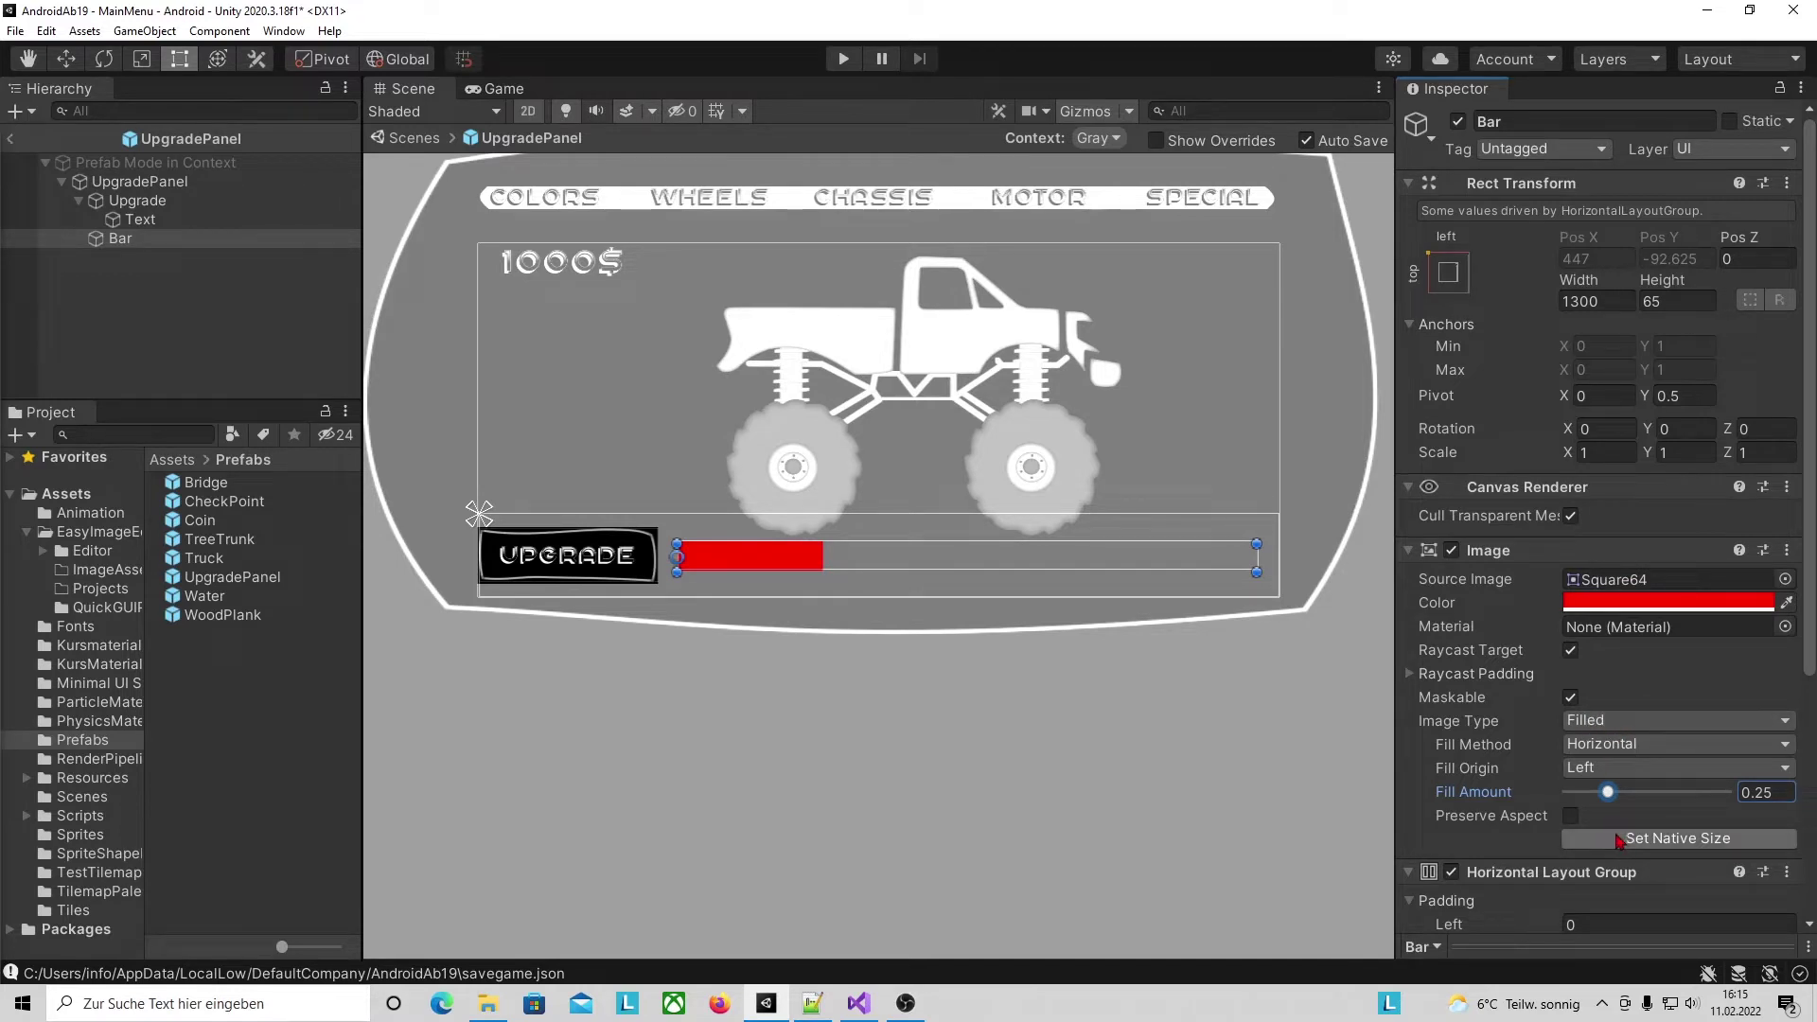
left_click_drag(1610, 796, 1708, 794)
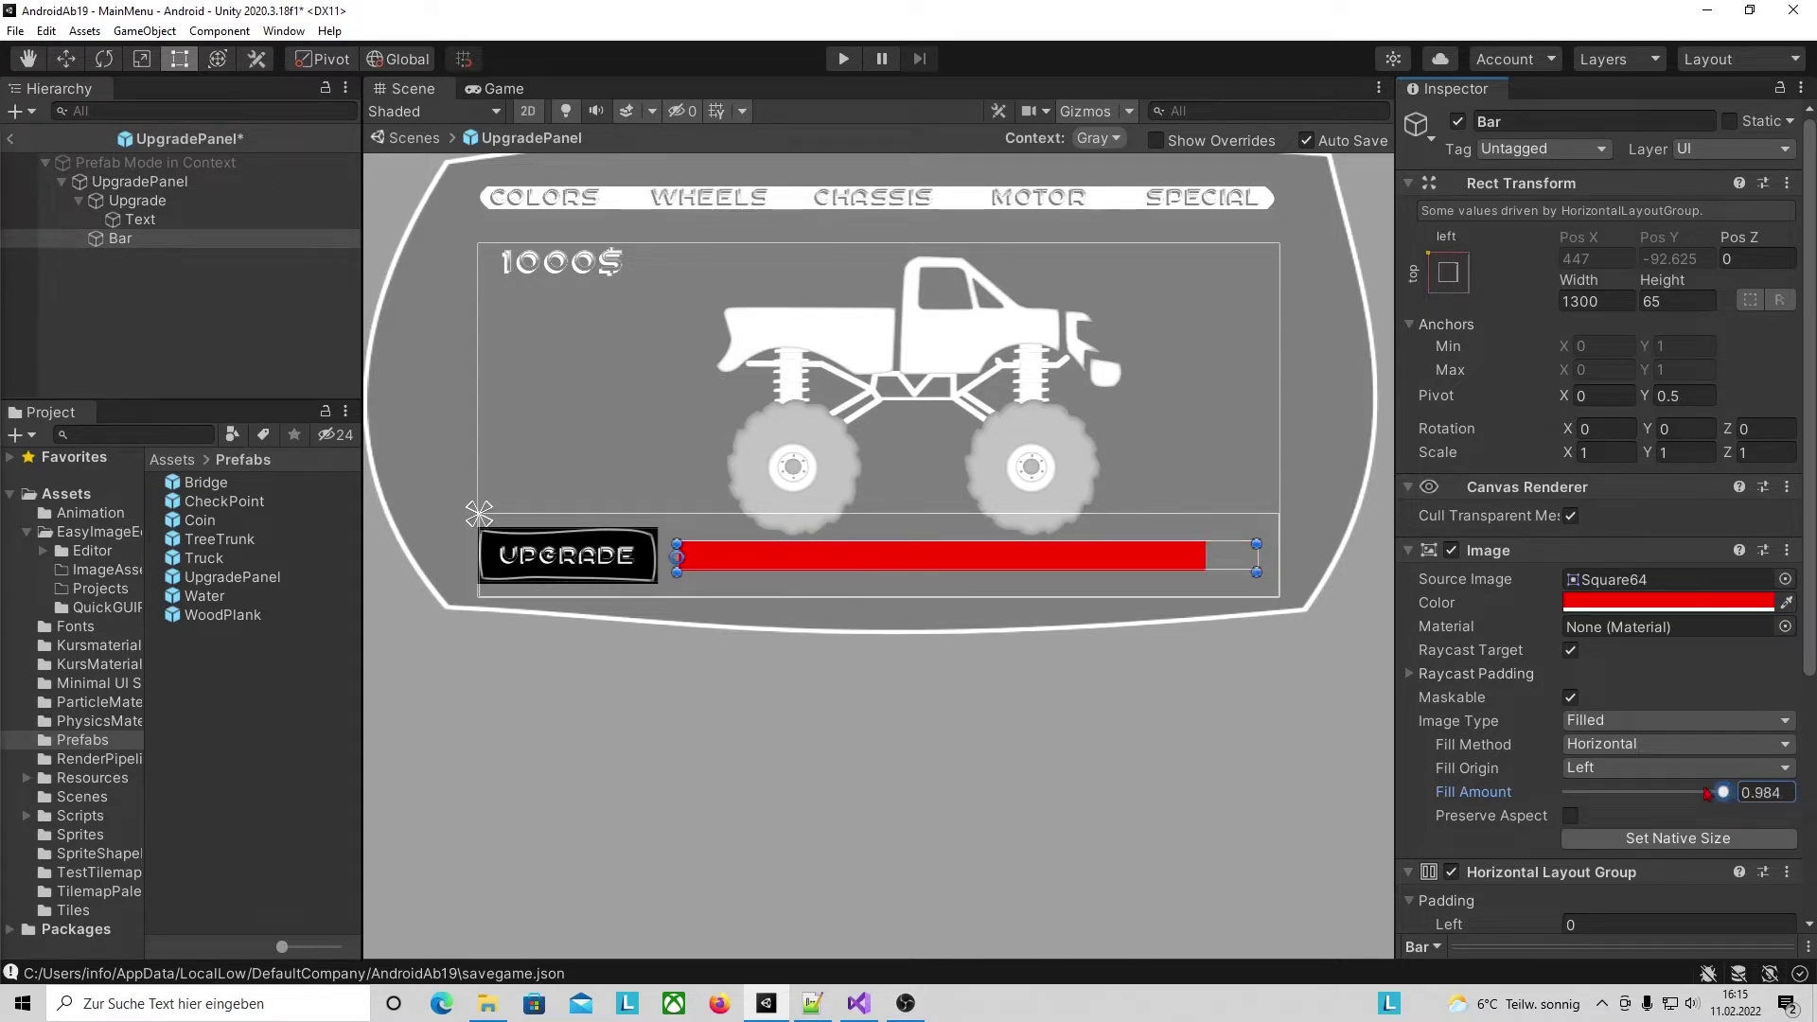
left_click_drag(1708, 794, 1622, 793)
double_click(1761, 802)
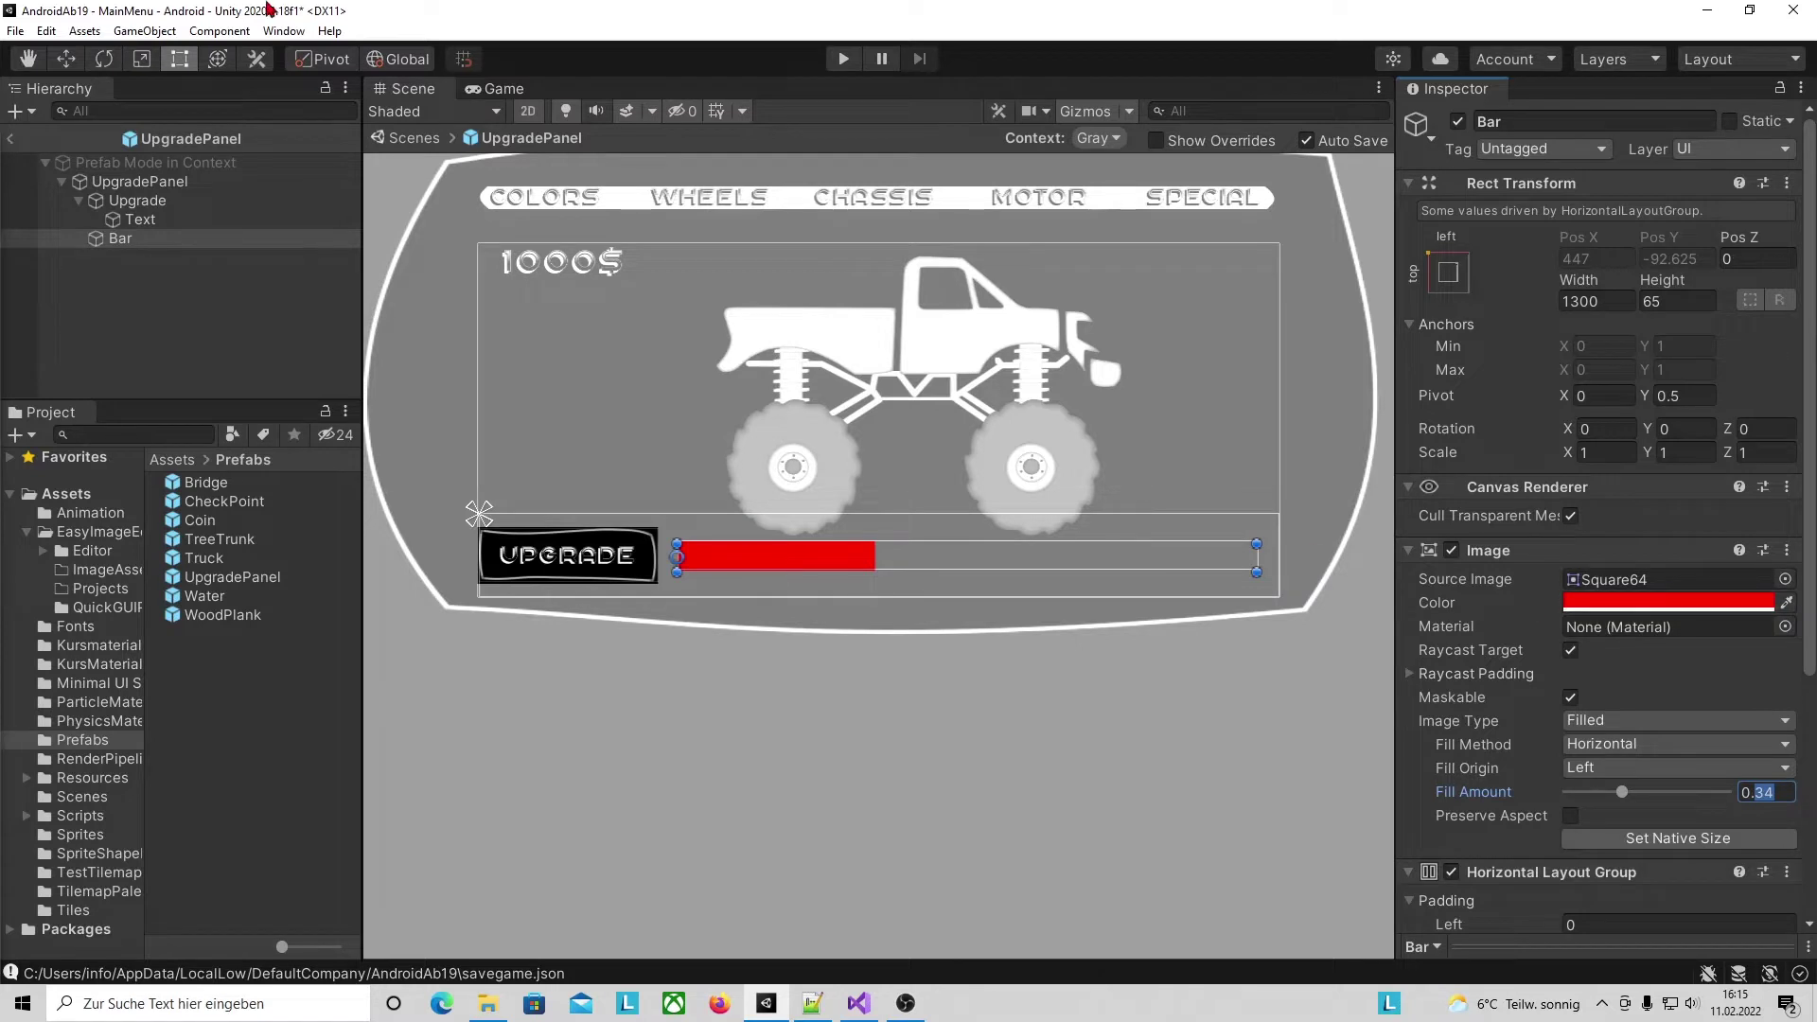
left_click(284, 31)
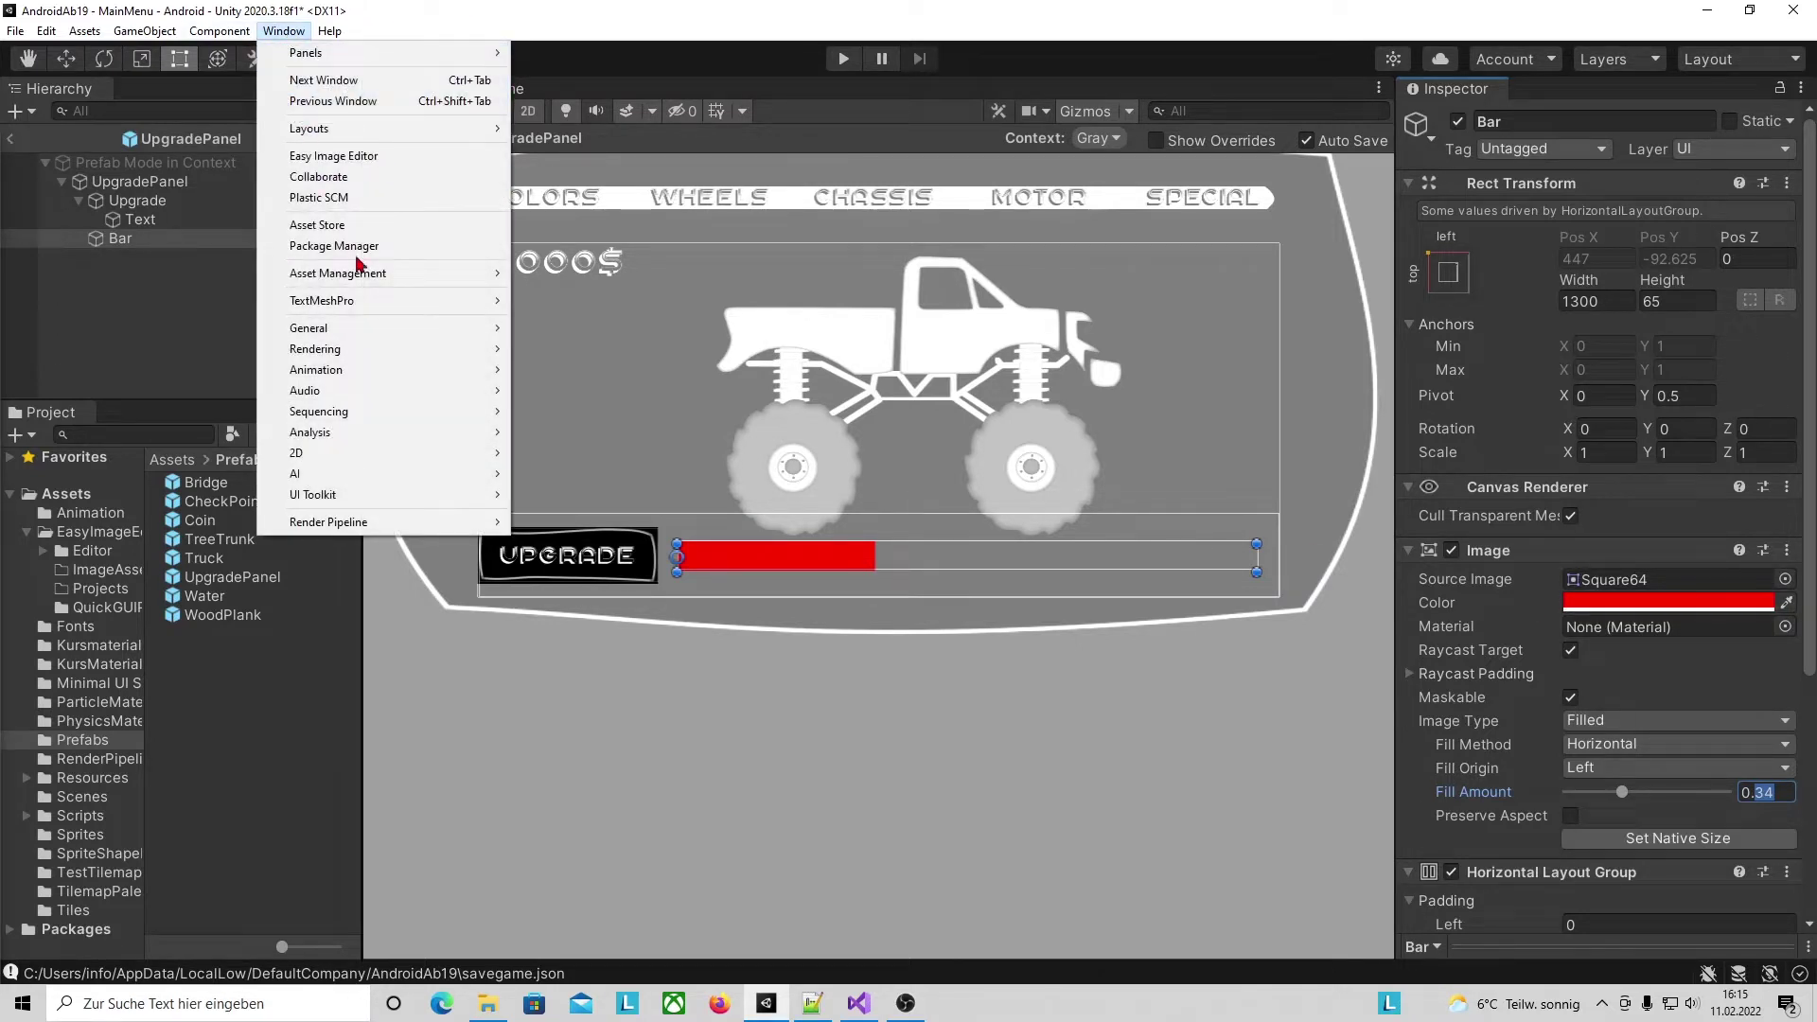
Open the Easy Image Editor and dock it beside the Scene view.
left_click(379, 156)
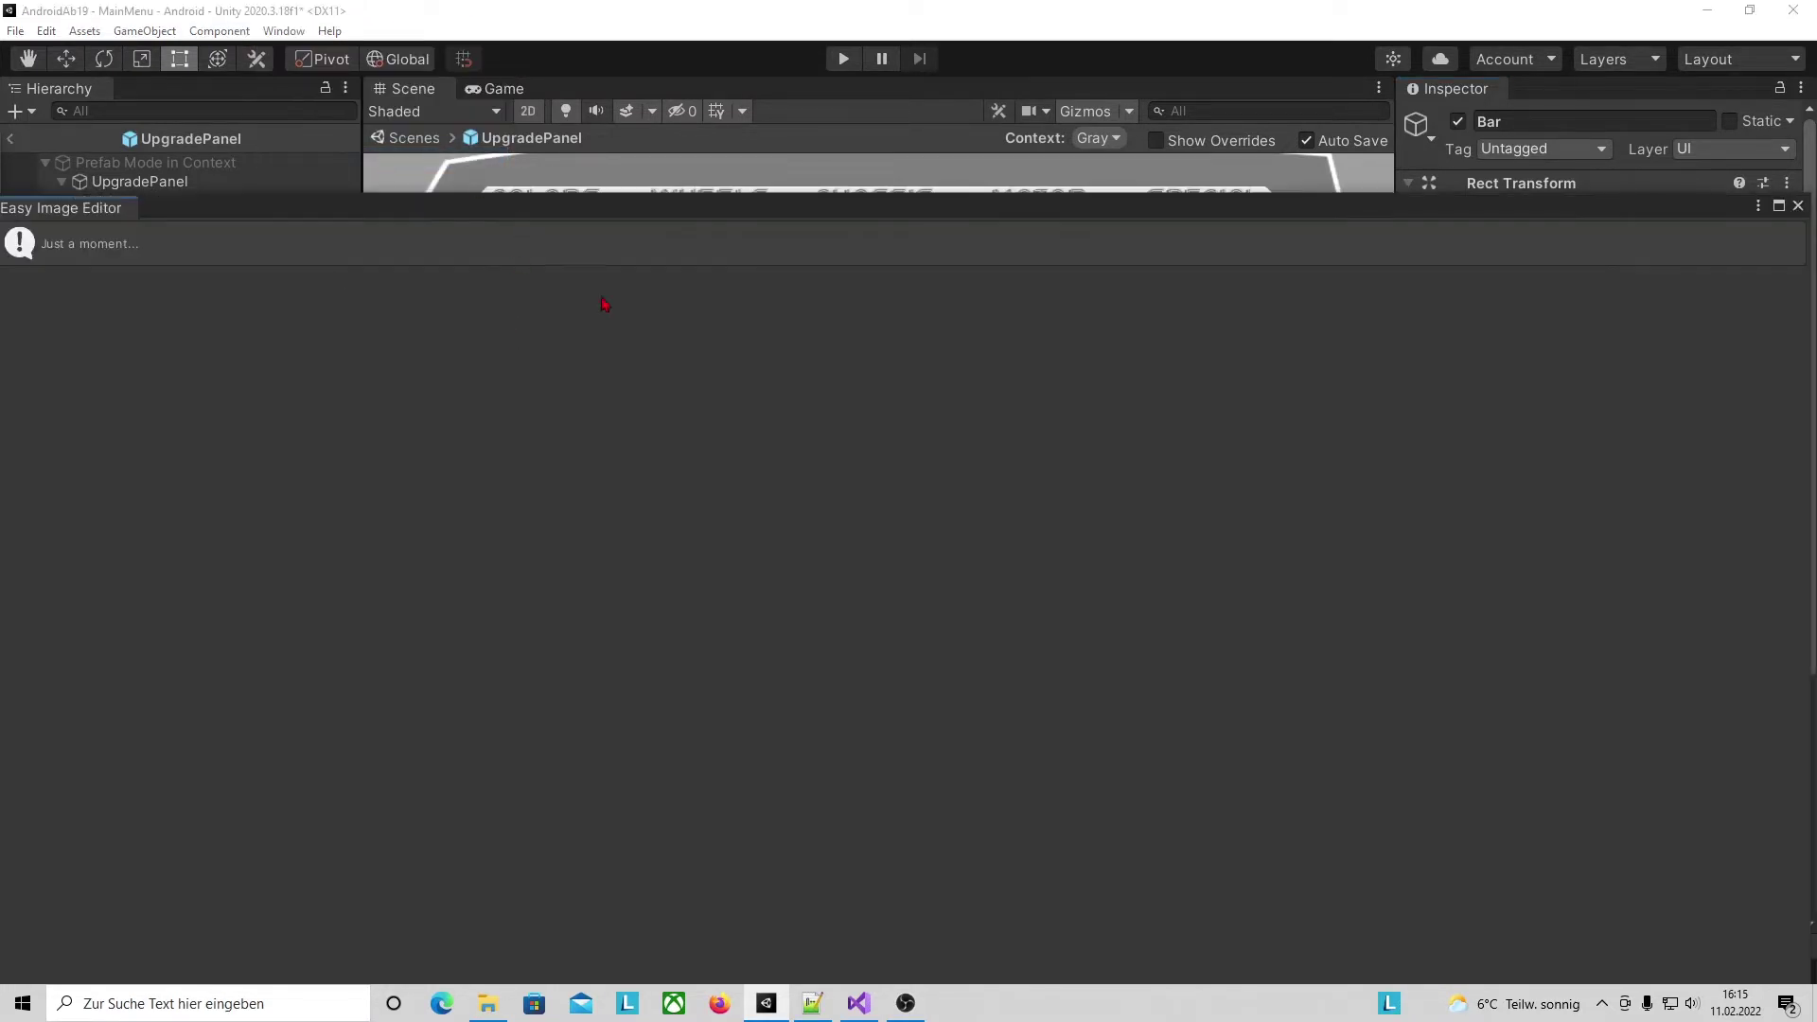
left_click_drag(120, 208, 641, 91)
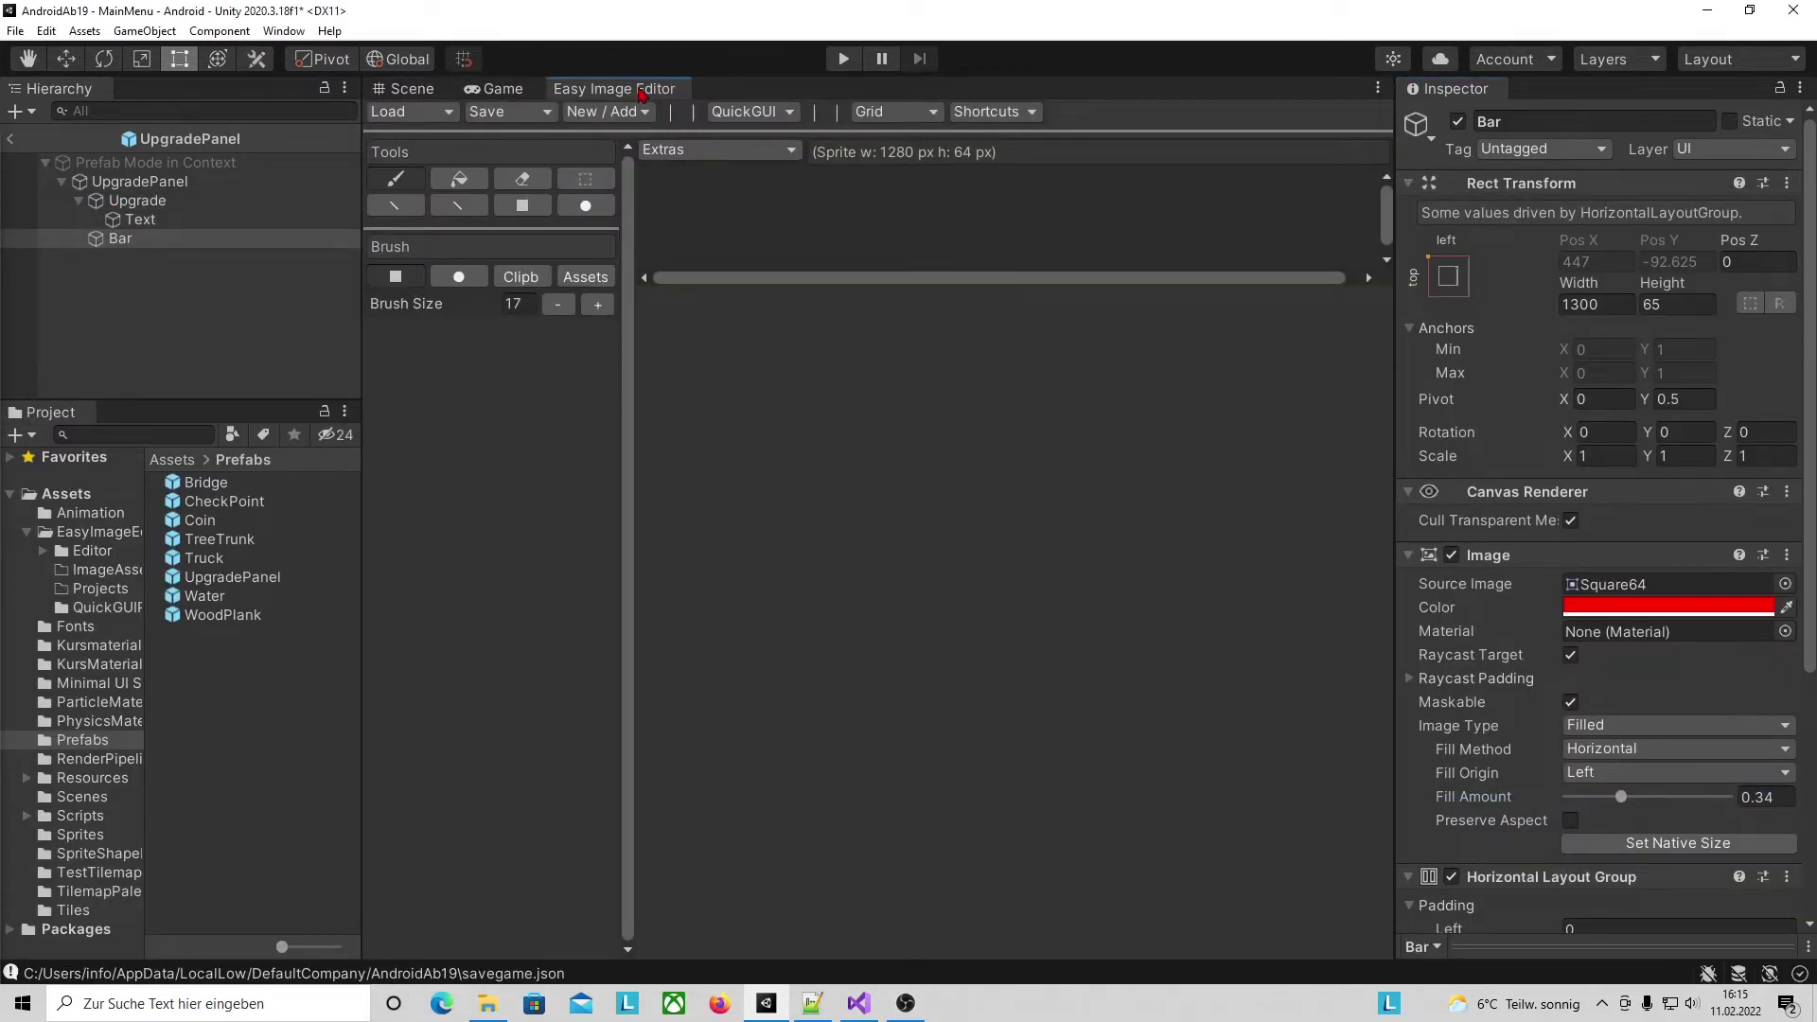
left_click(409, 90)
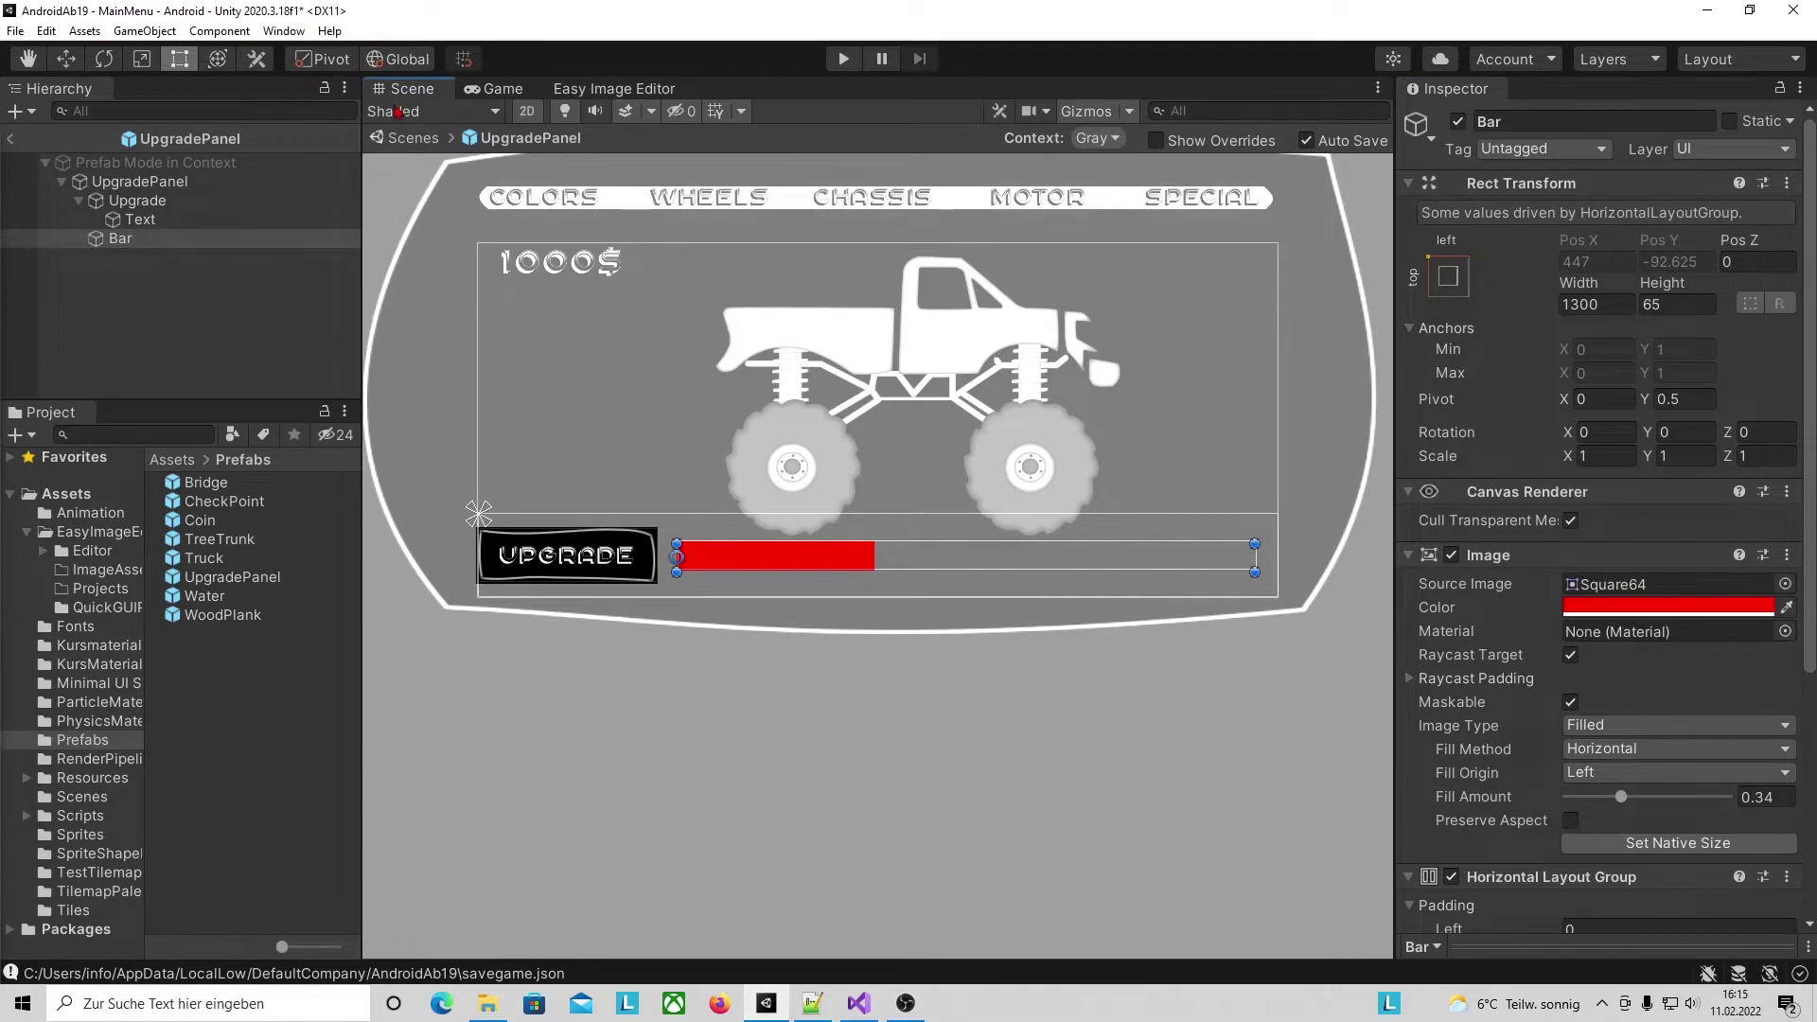
left_click(675, 91)
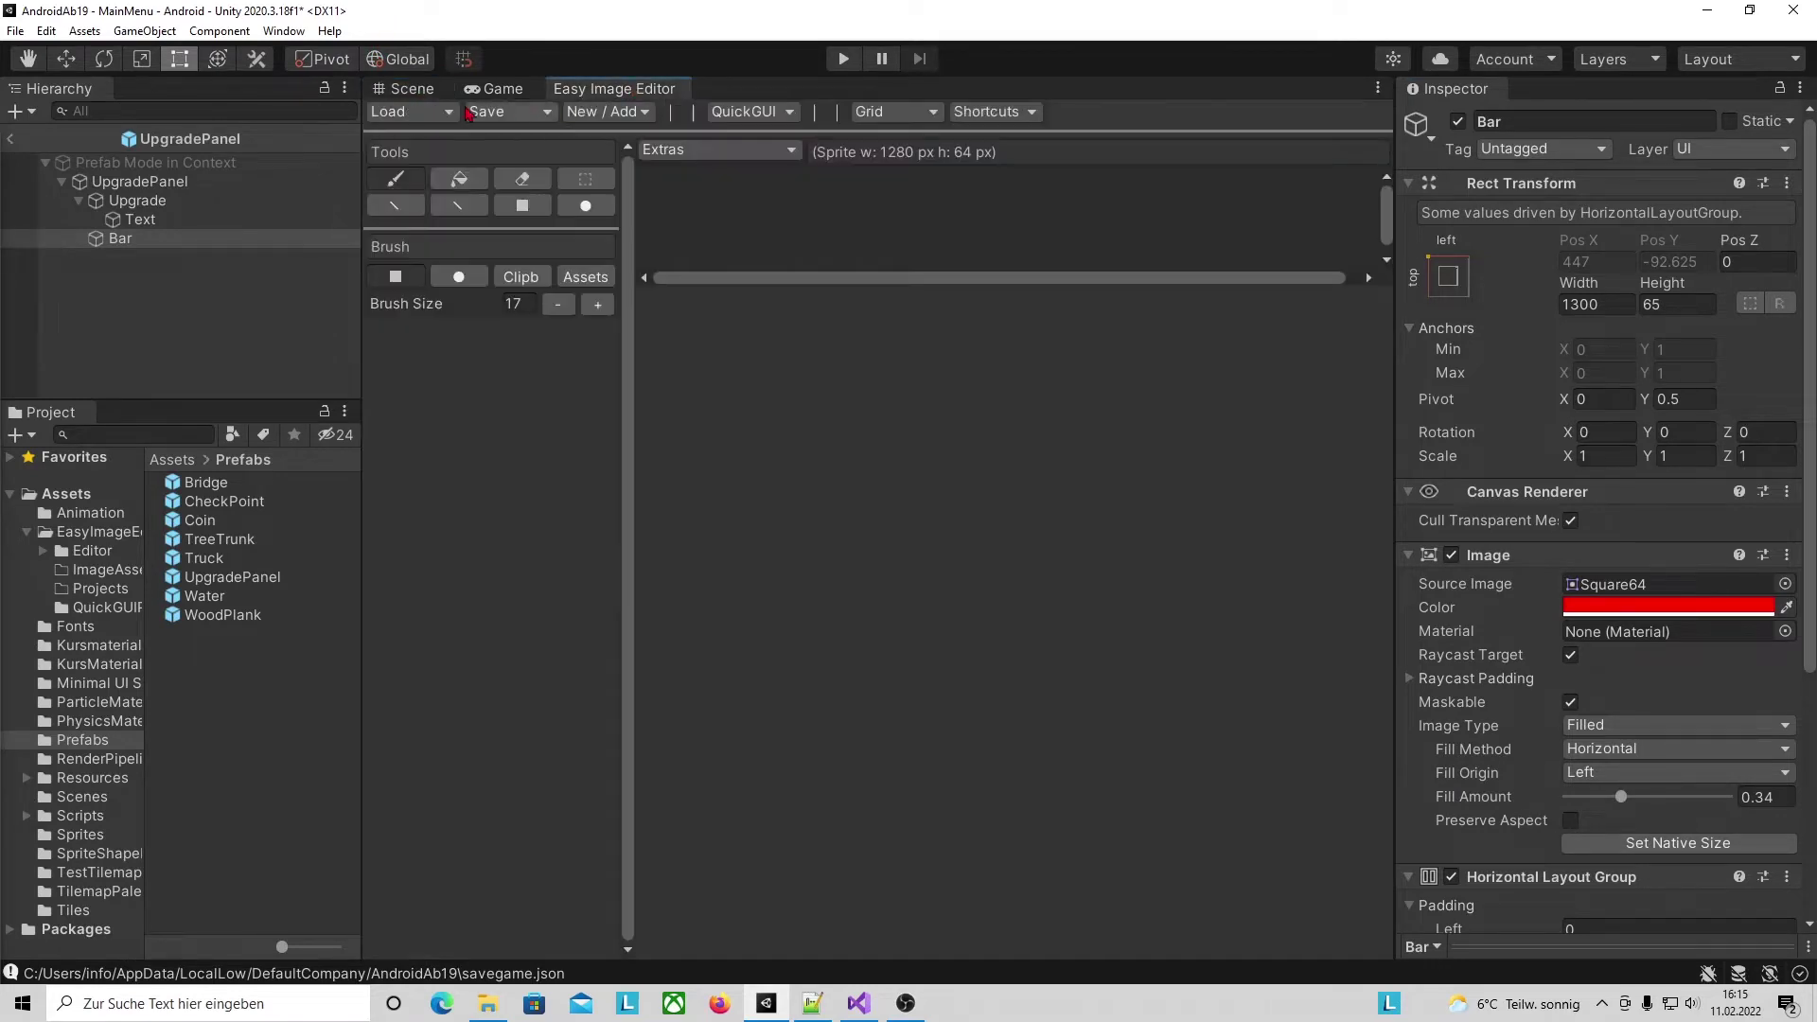
Load the upgradeBar PNG into the Easy Image Editor and view it at 0.5 zoom.
left_click(412, 114)
left_click(224, 253)
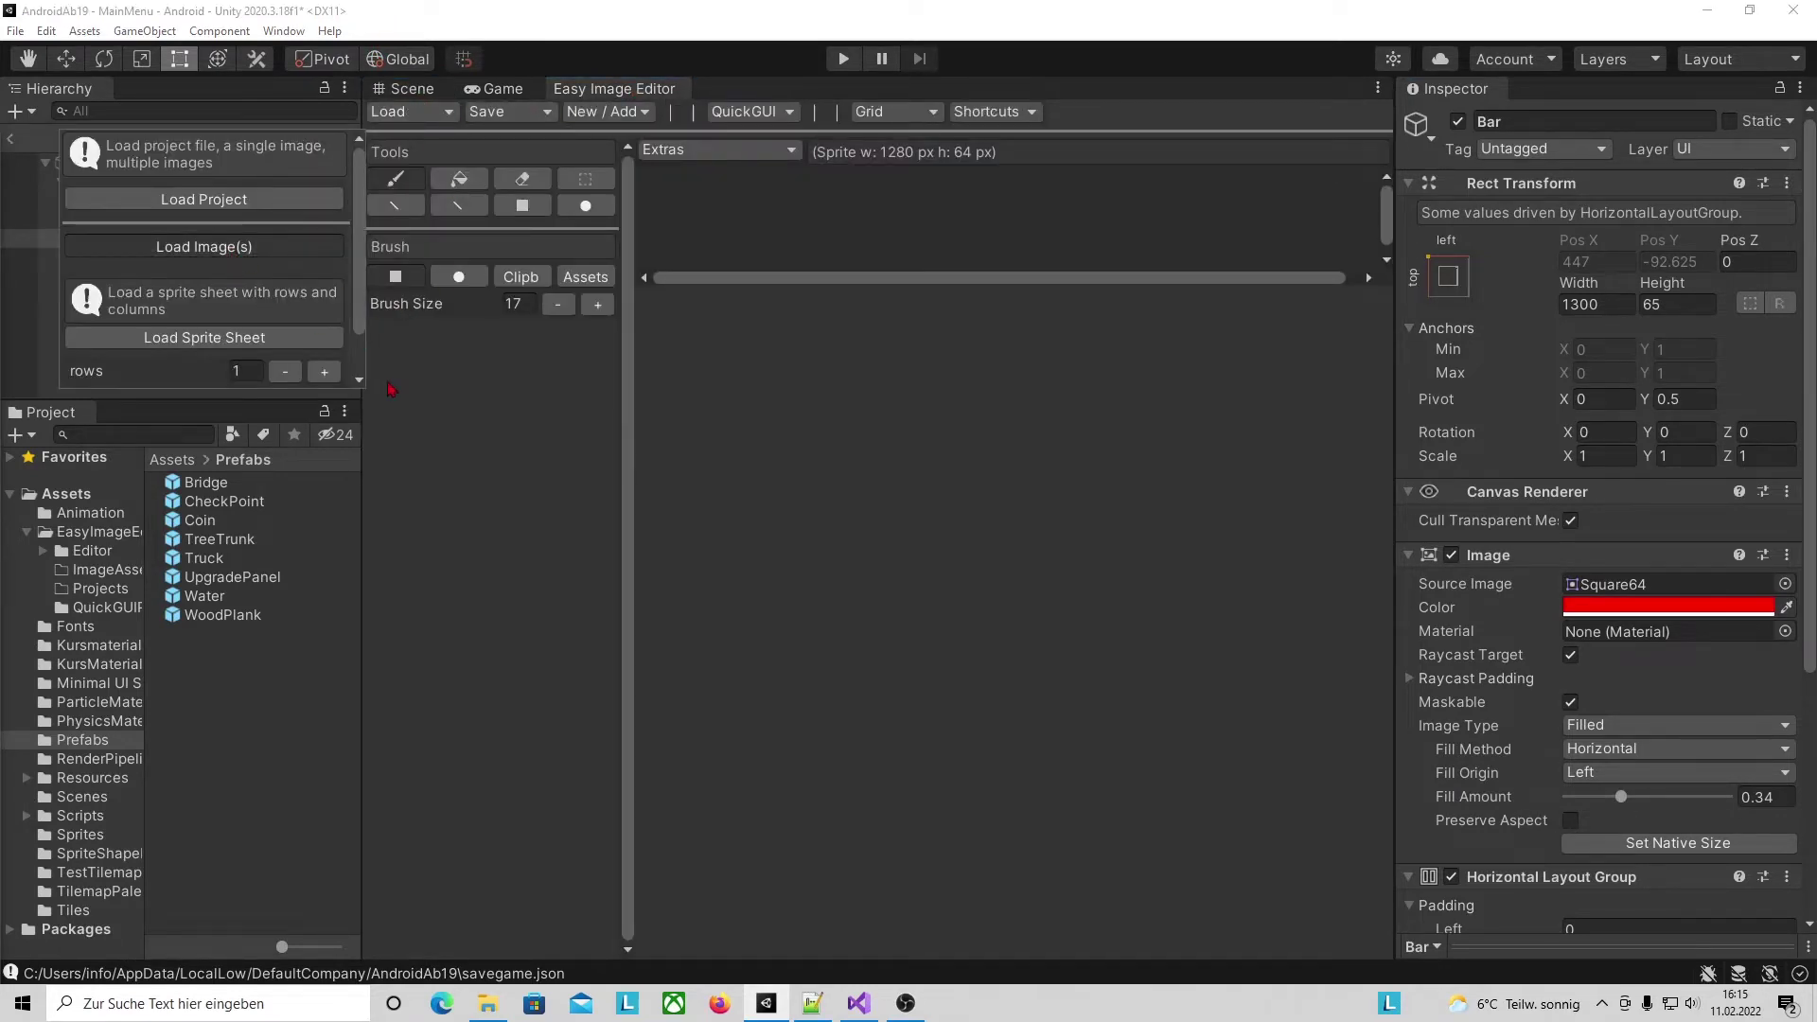
double_click(617, 334)
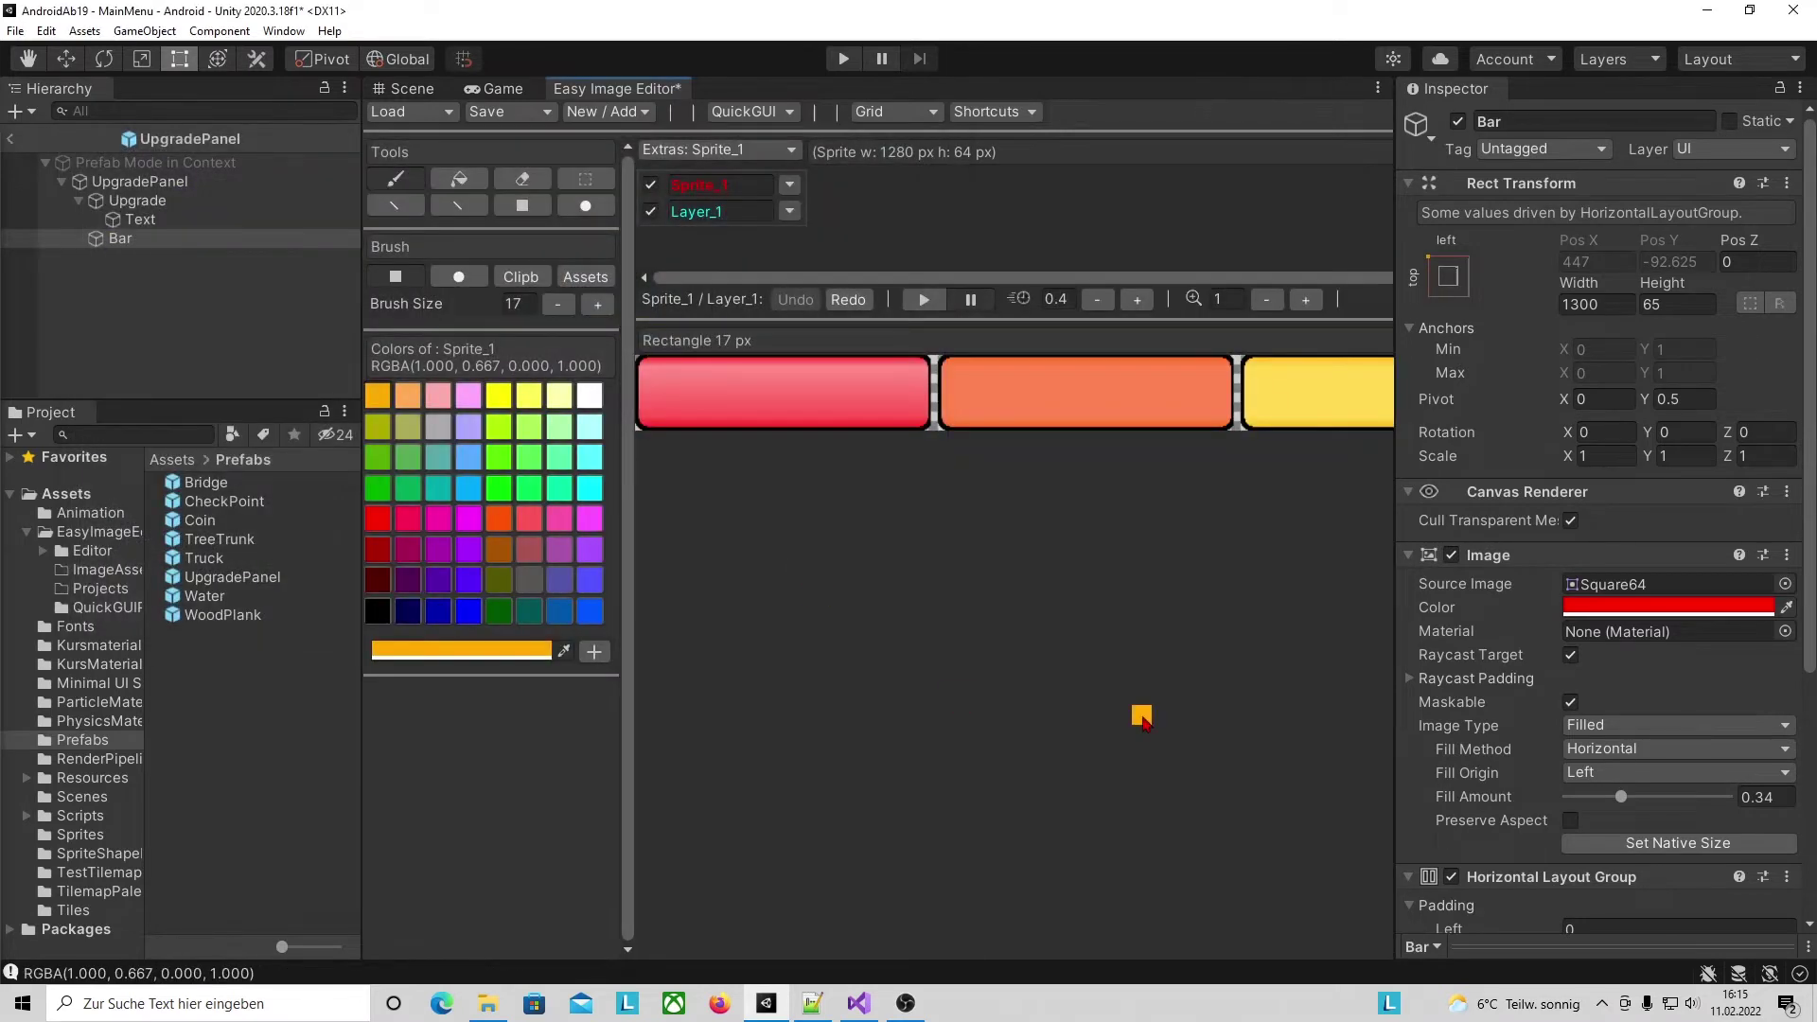
left_click(1267, 301)
left_click(1268, 301)
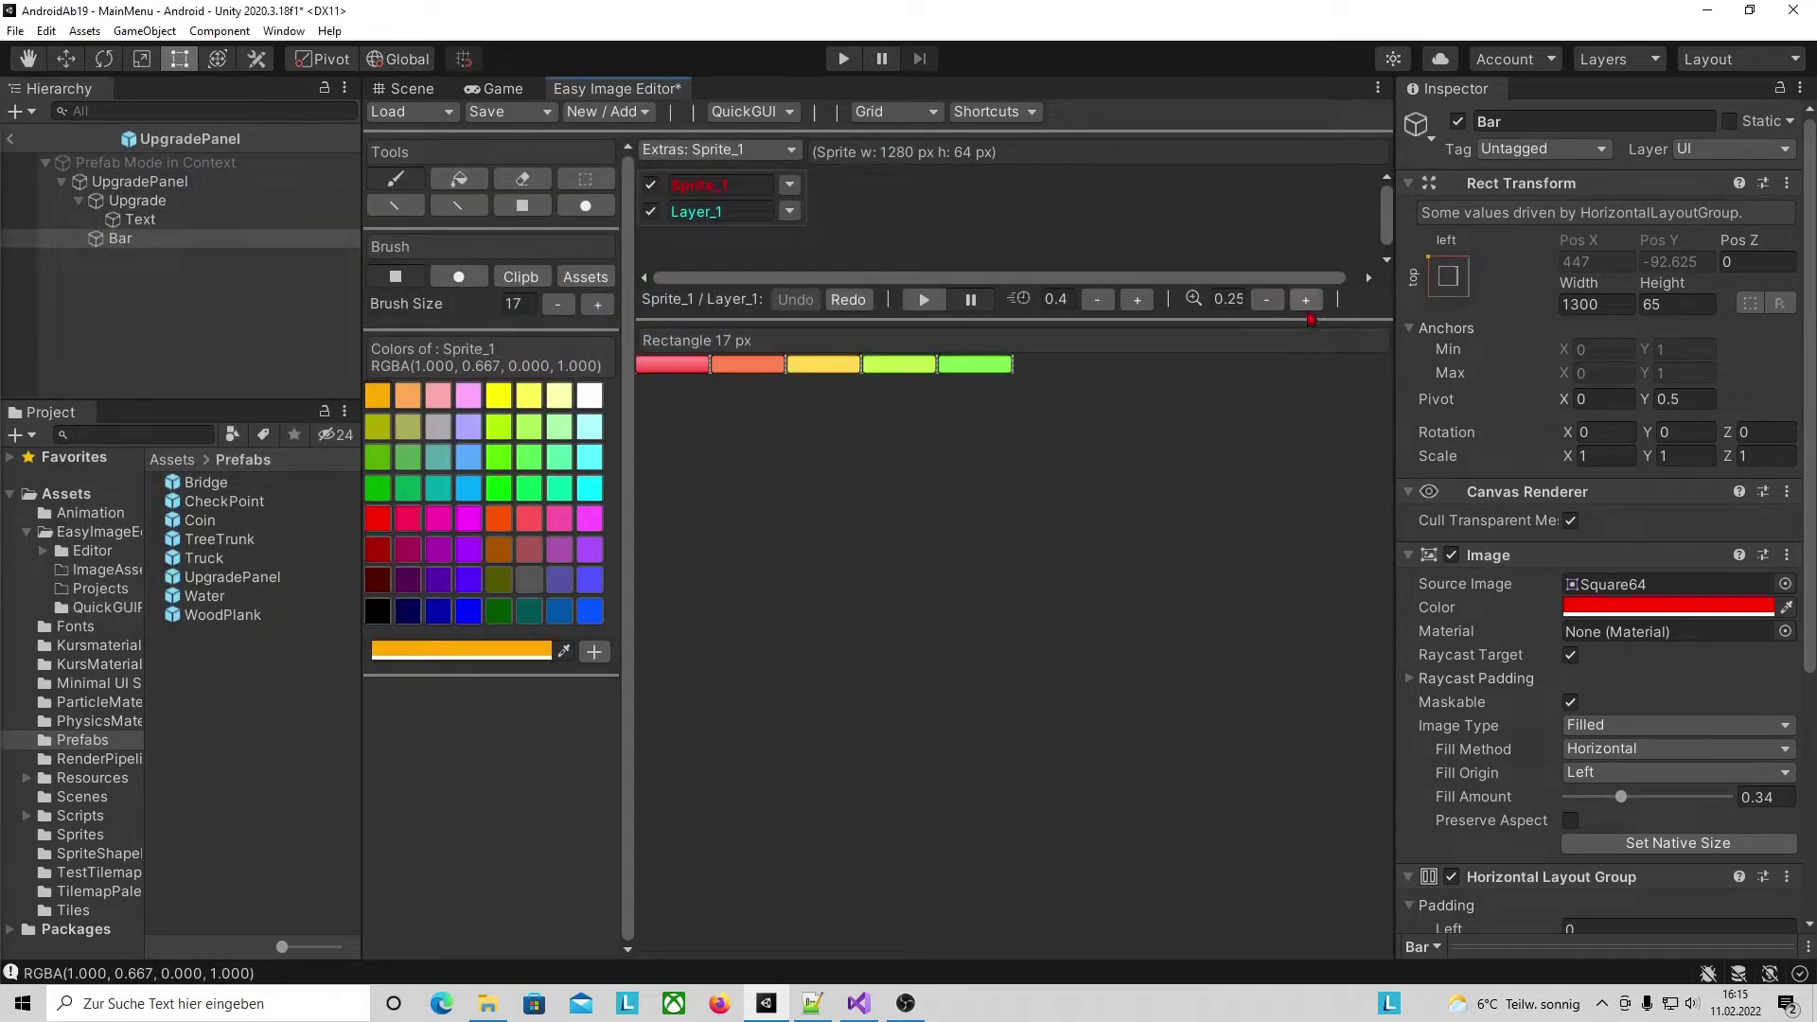
left_click(1306, 300)
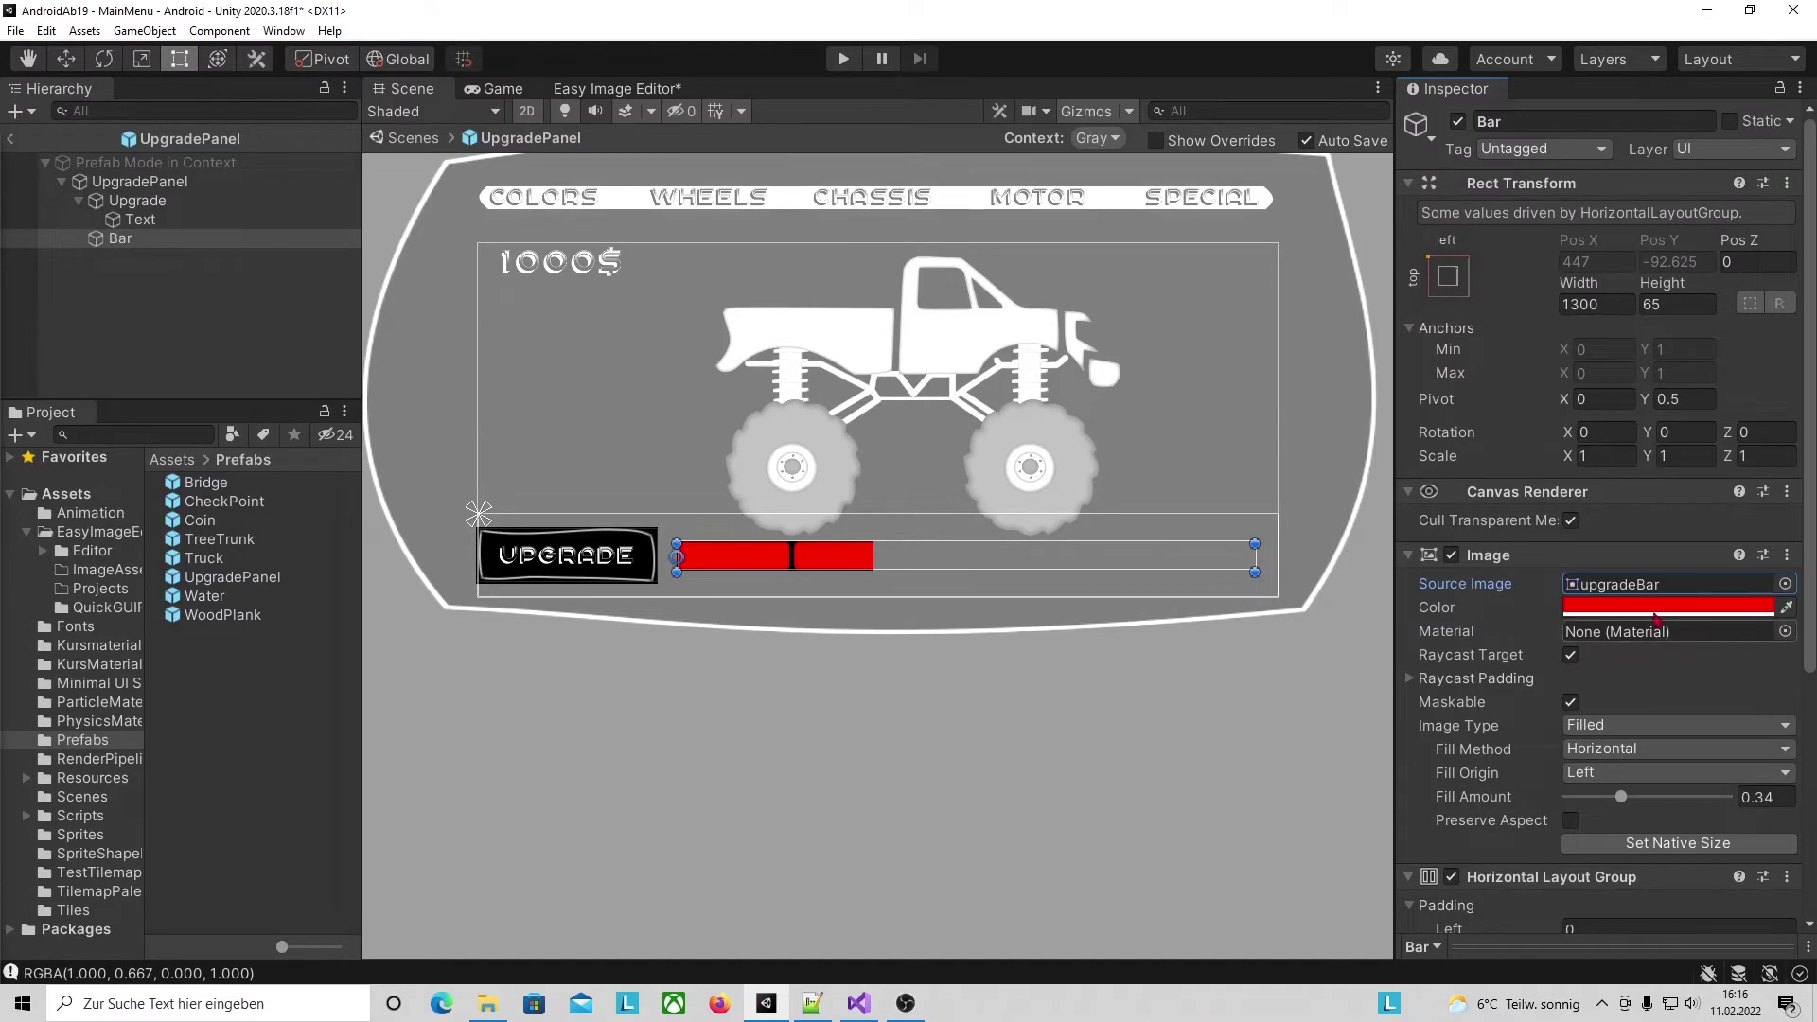
Change the Bar image's tint colour to white.
left_click(1658, 607)
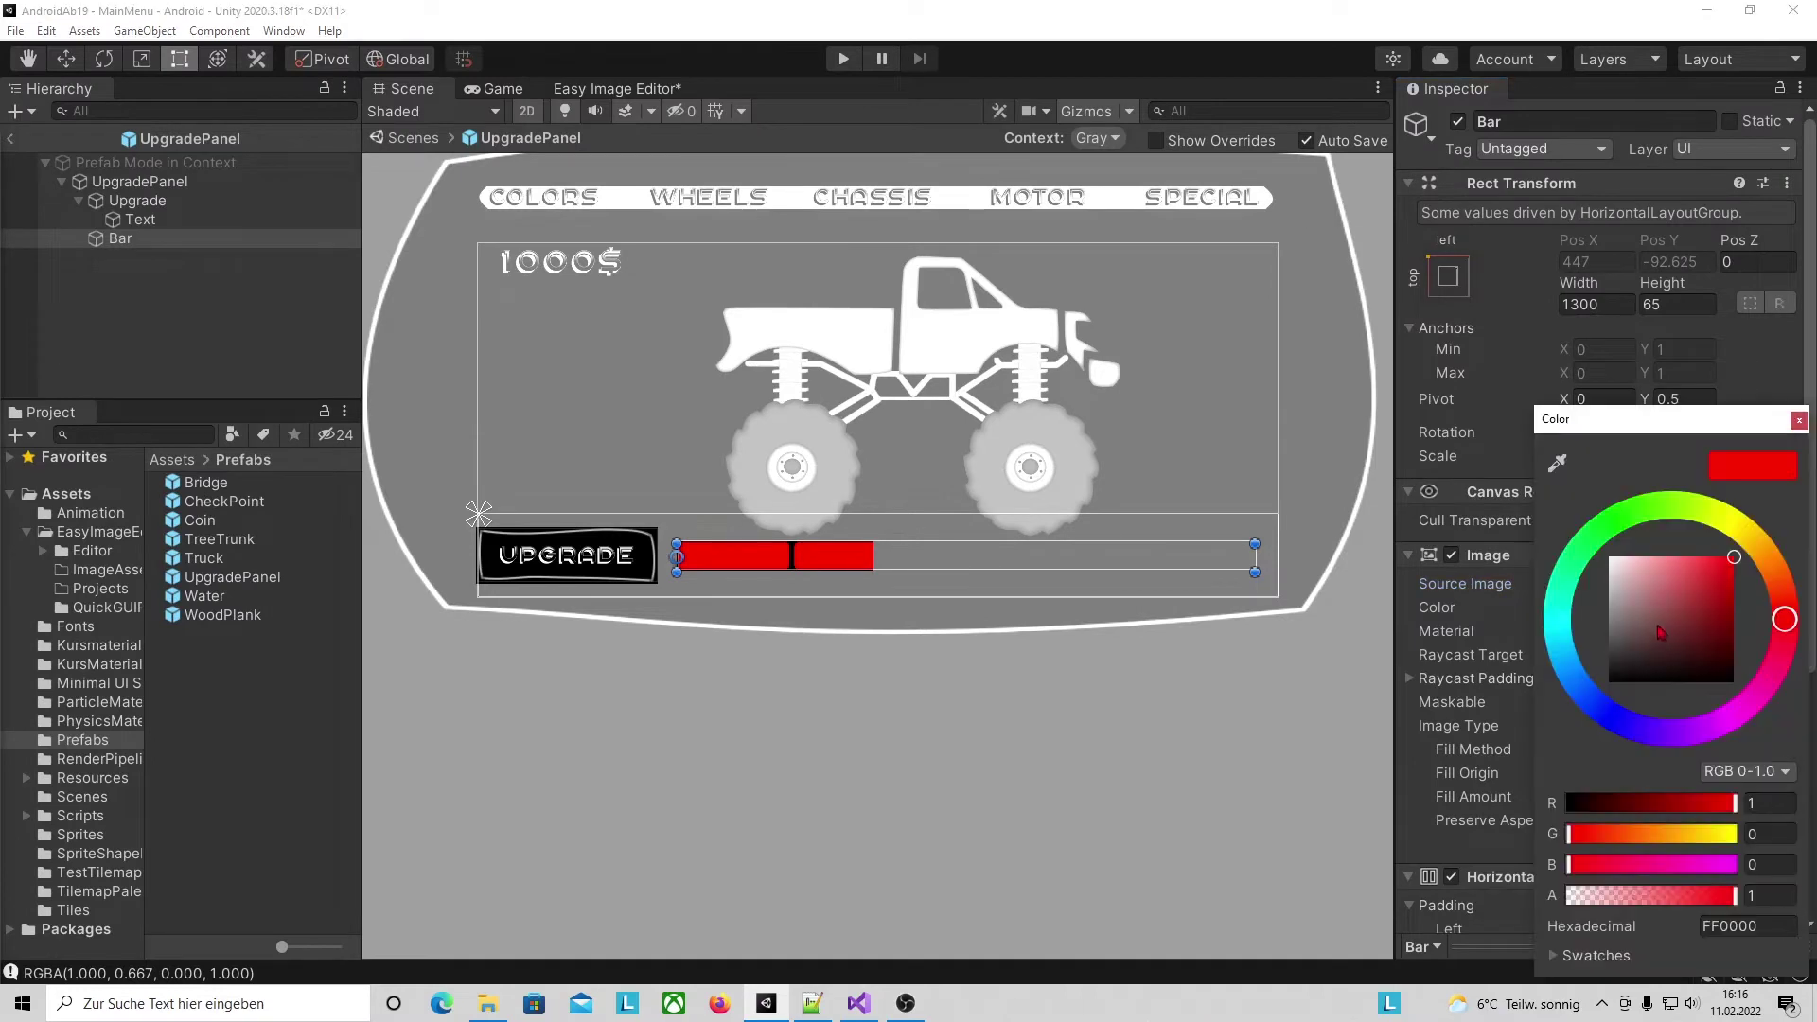
left_click_drag(1651, 592, 1561, 521)
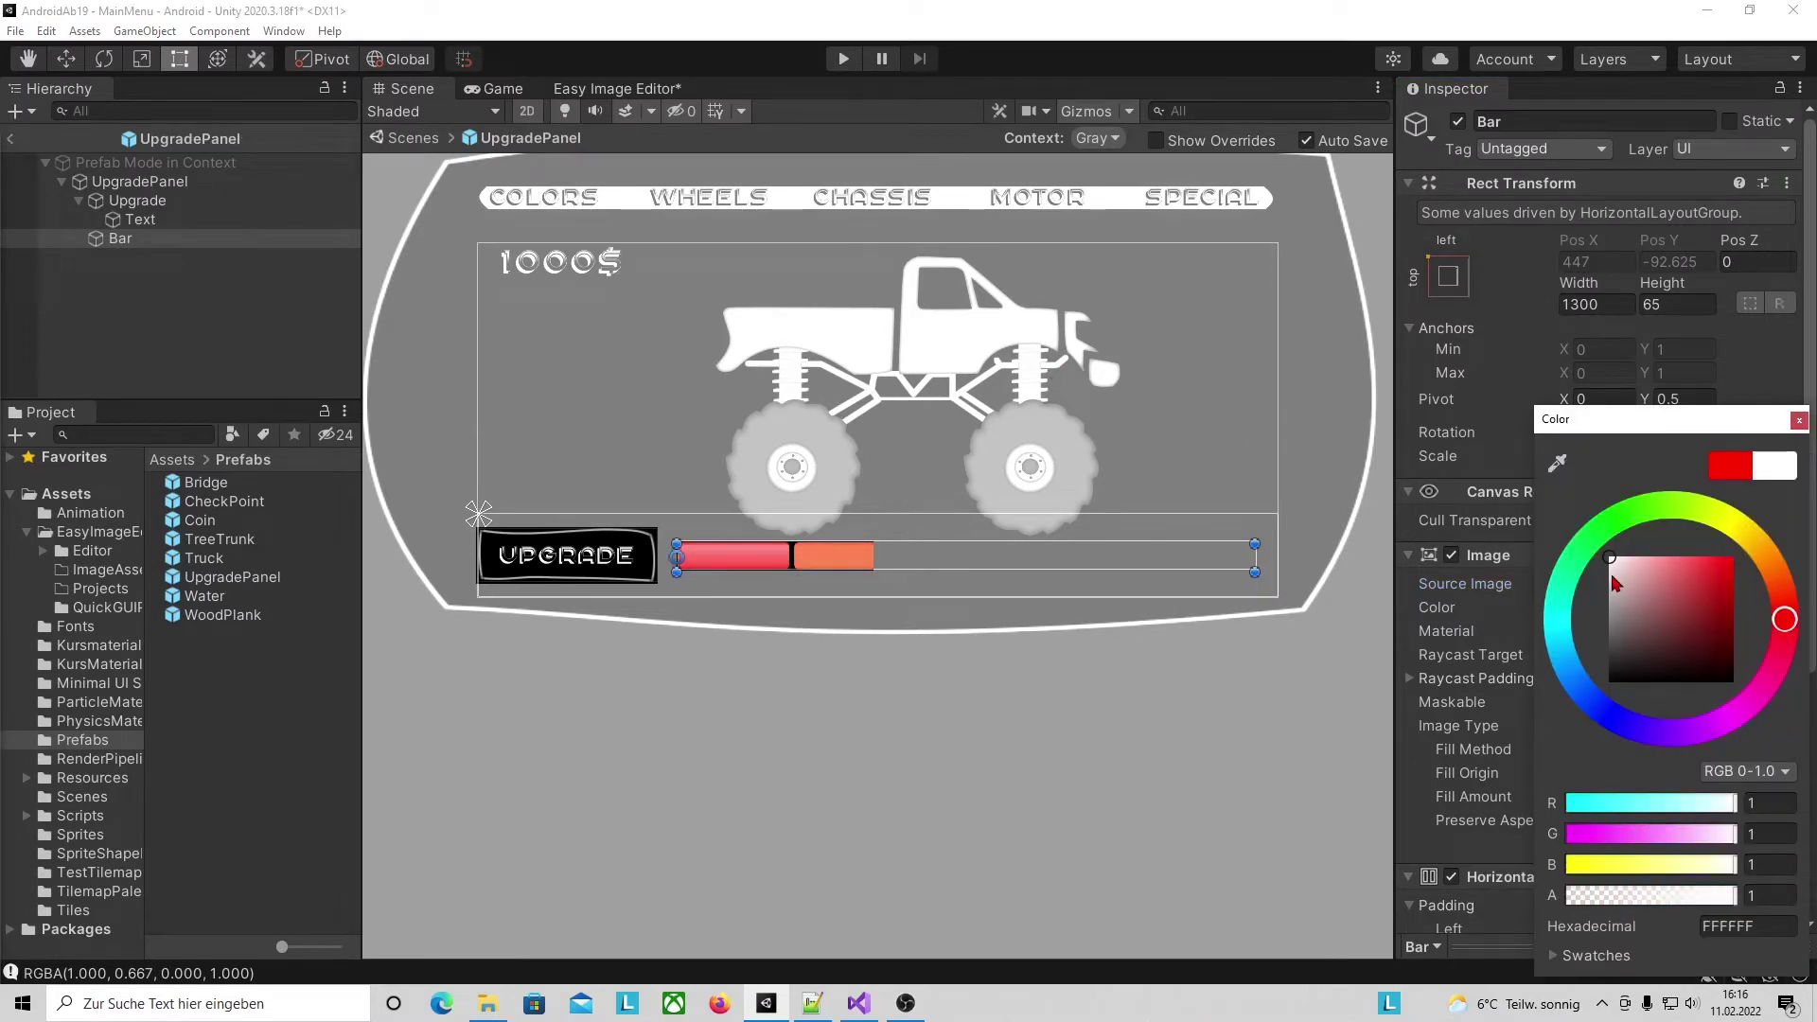
left_click(1415, 544)
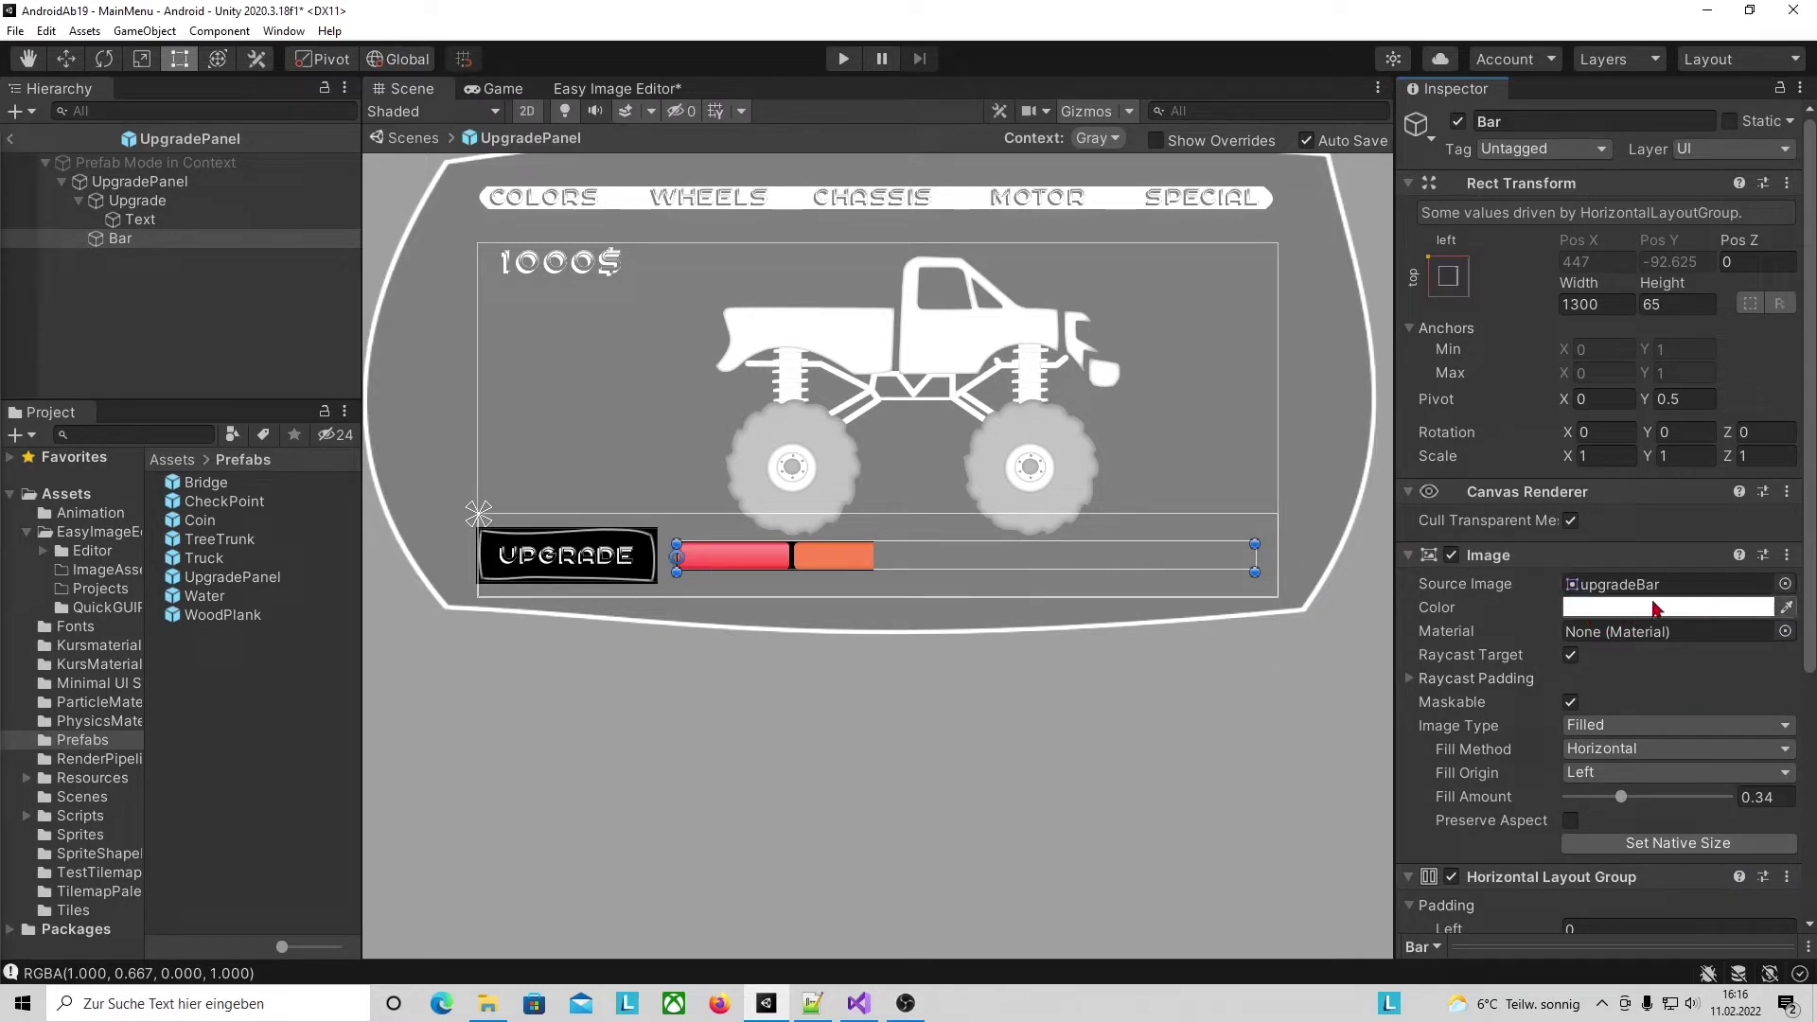
Rename the Bar object to BarBG.
left_click(134, 244)
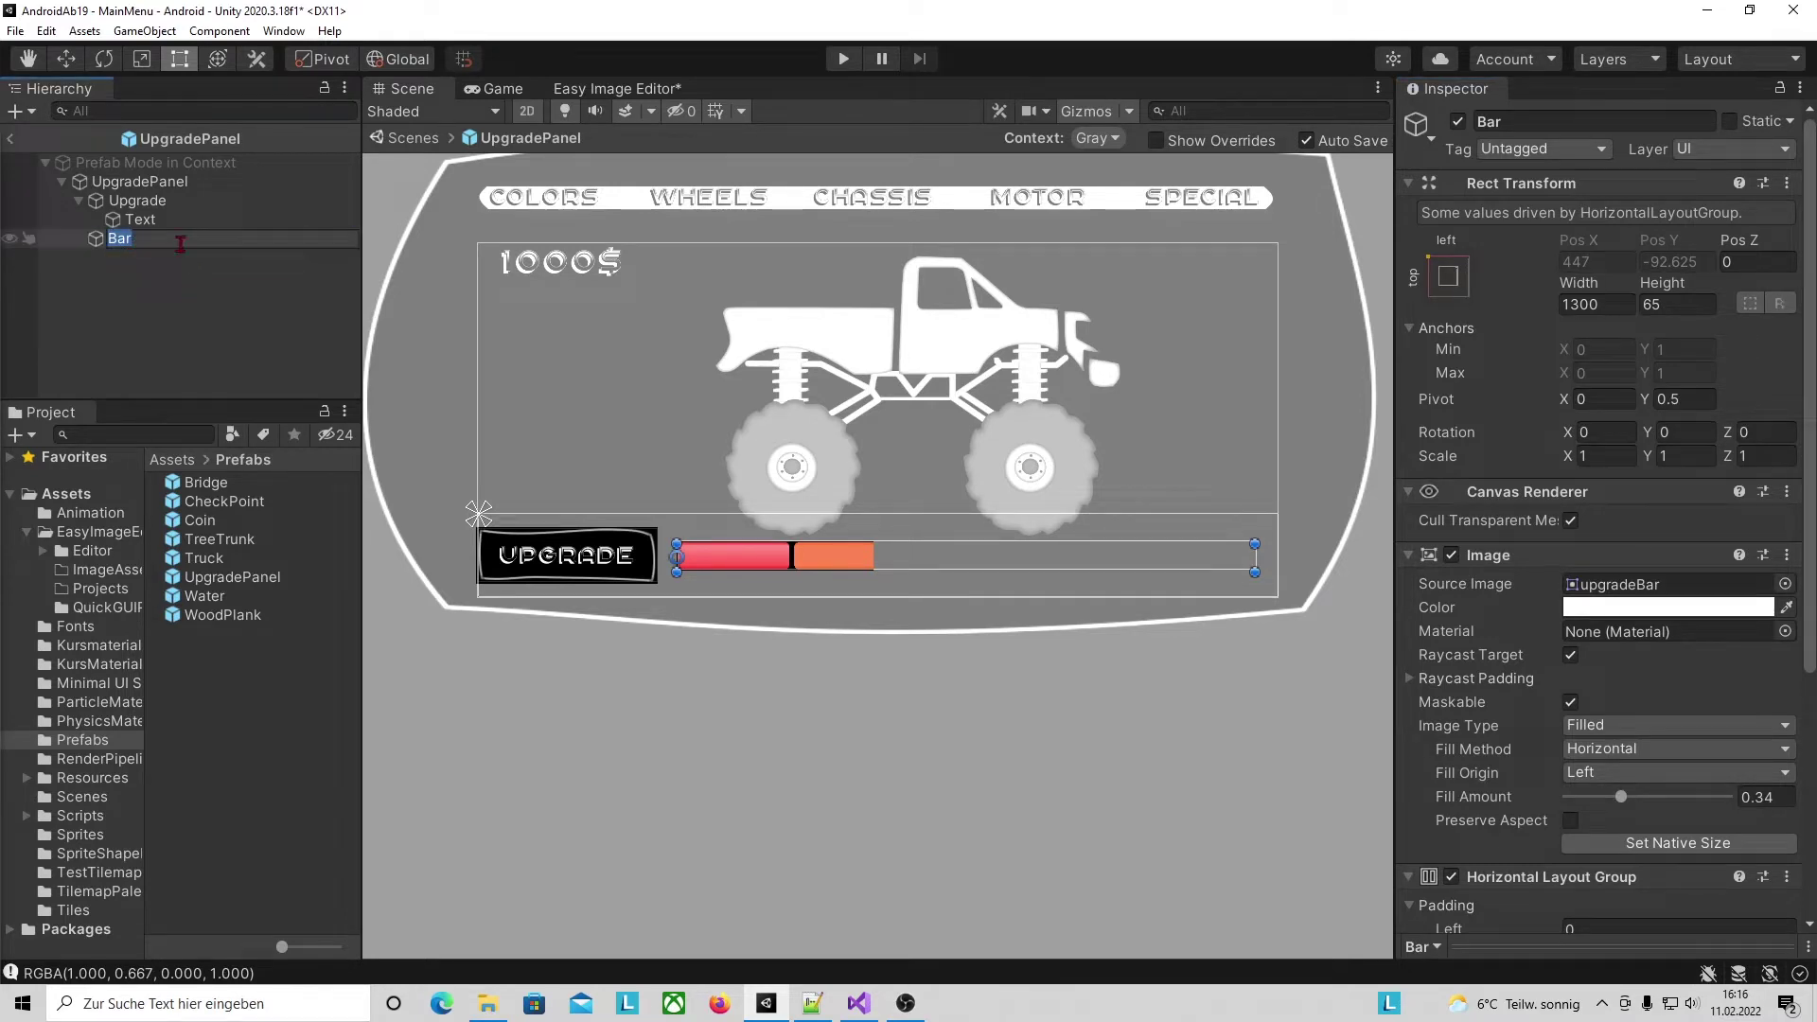
key("Up")
key("Down")
key("F2")
type("BarBG")
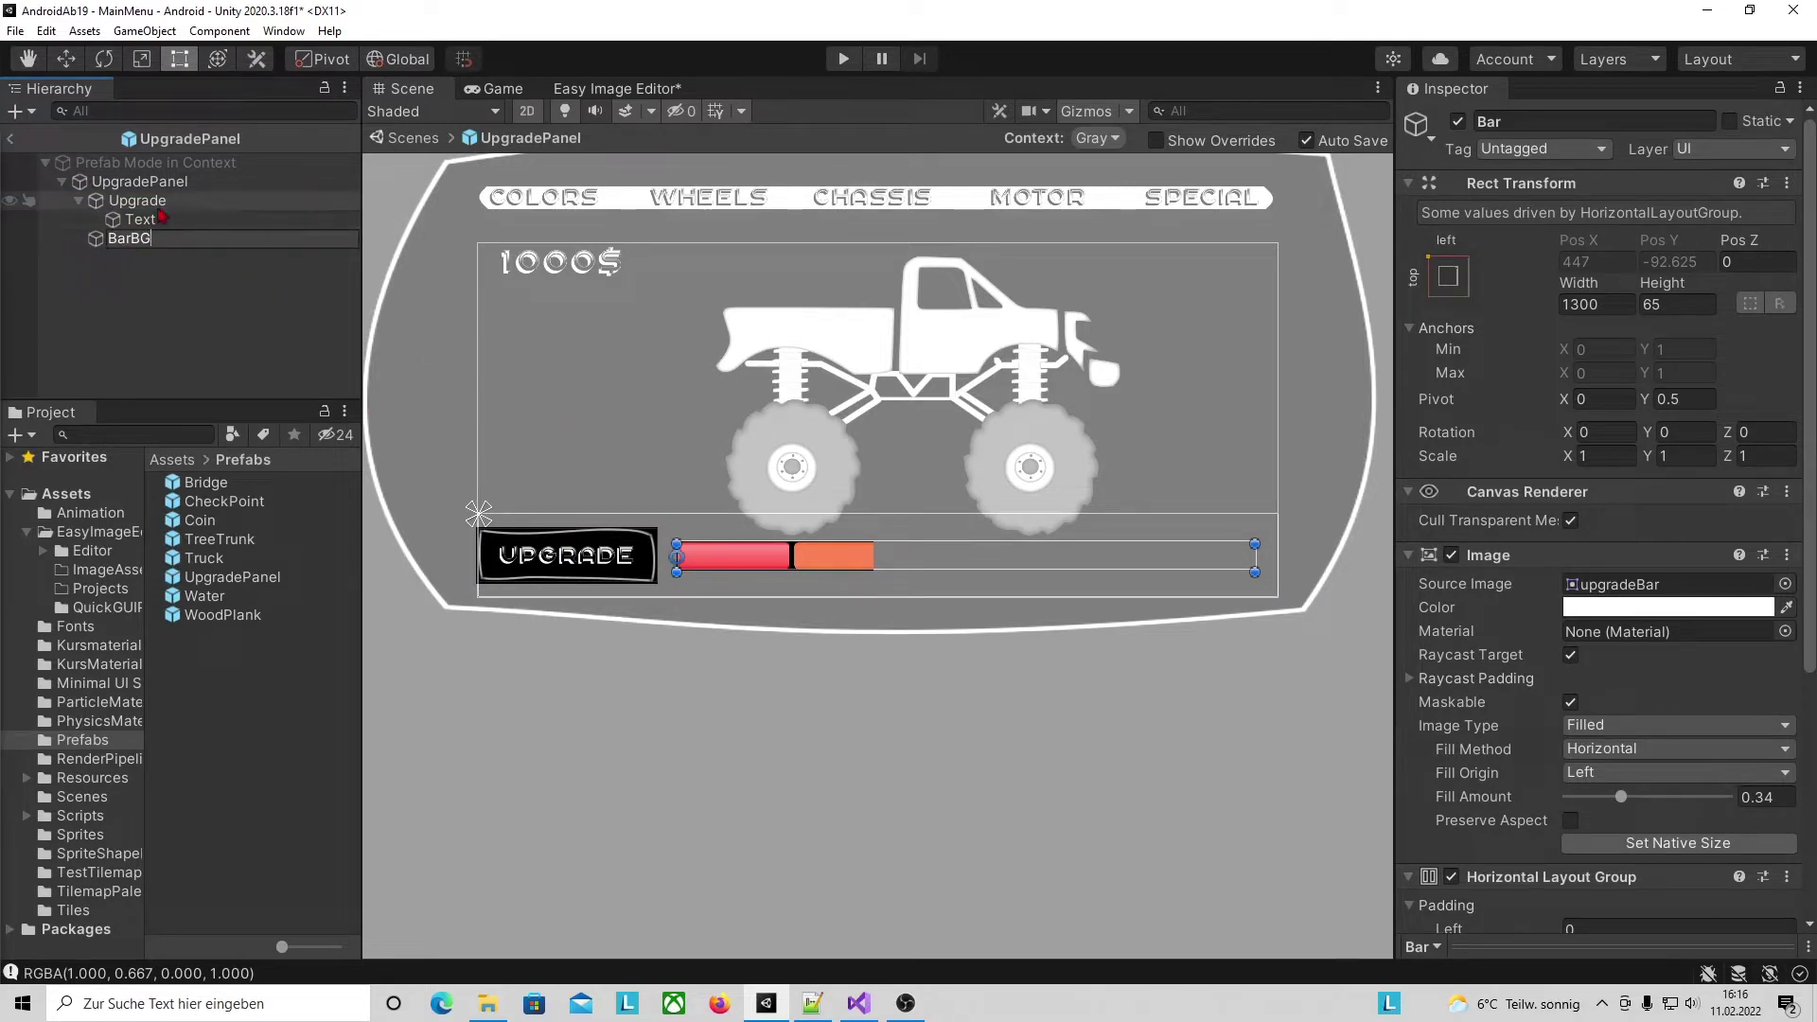
Tint BarBG's Image colour dark grey 2E2E2E.
left_click(1670, 606)
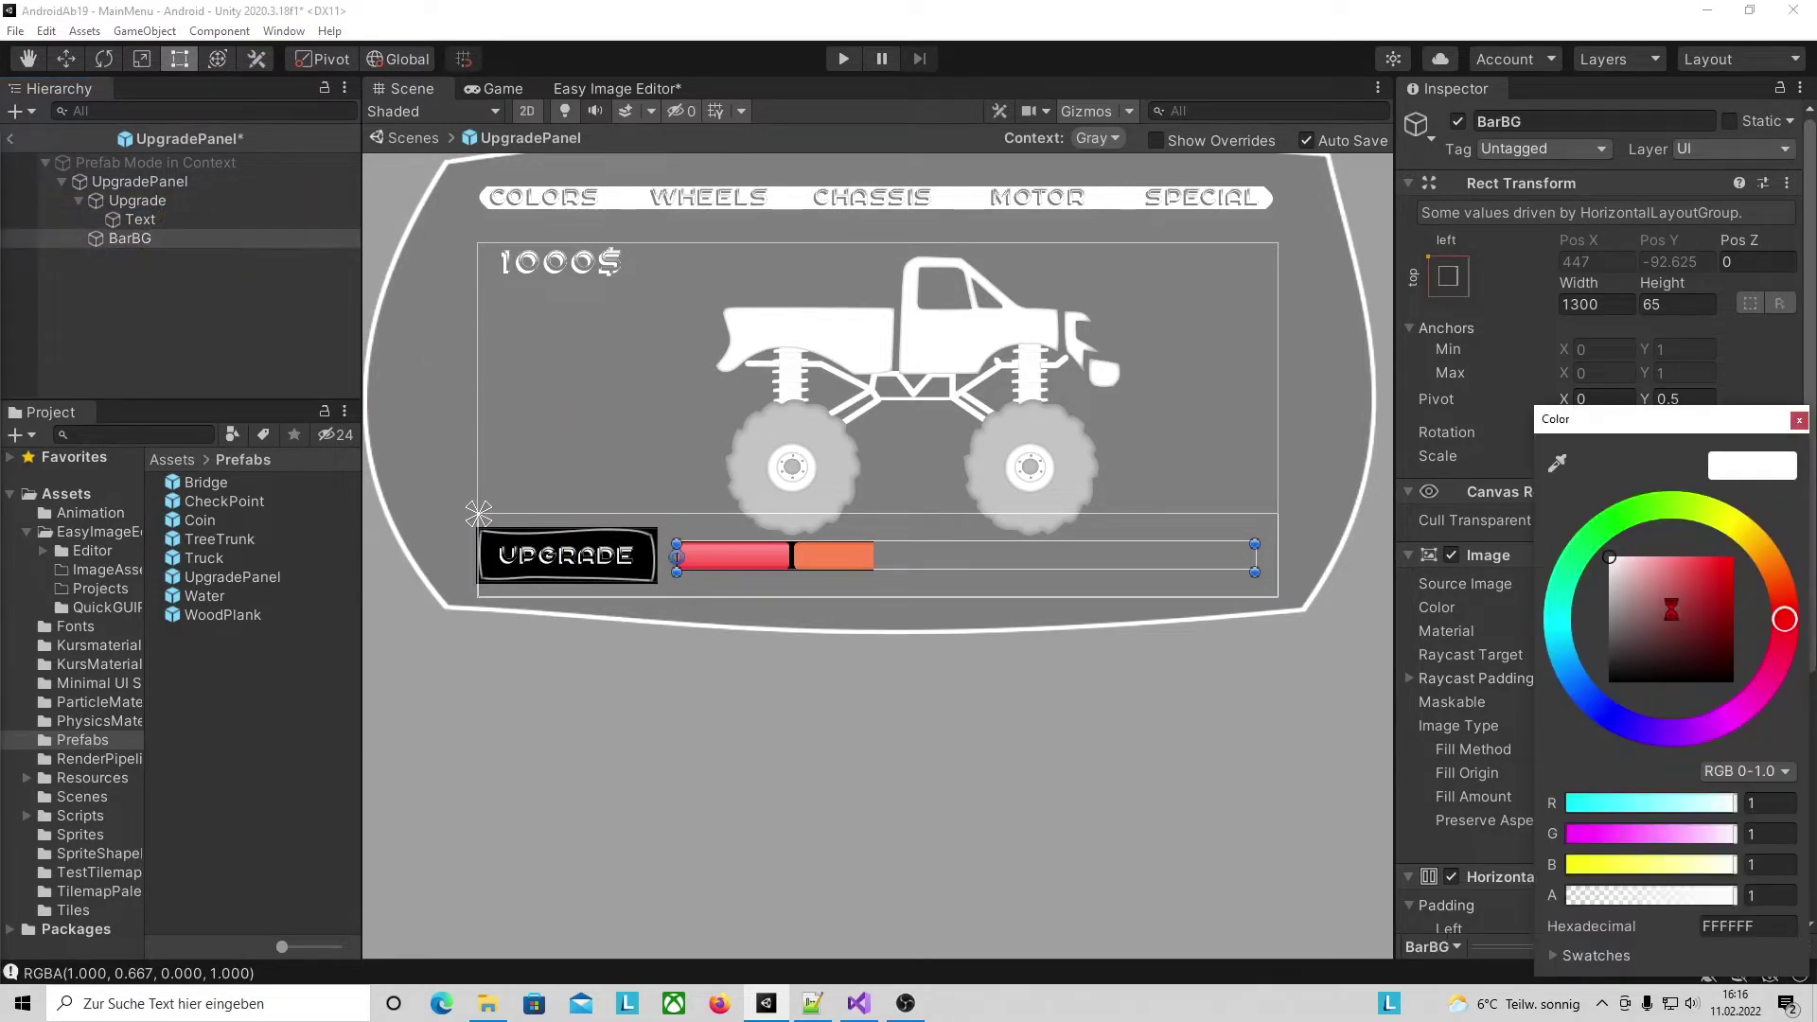
left_click(1612, 677)
left_click_drag(1613, 681, 1555, 668)
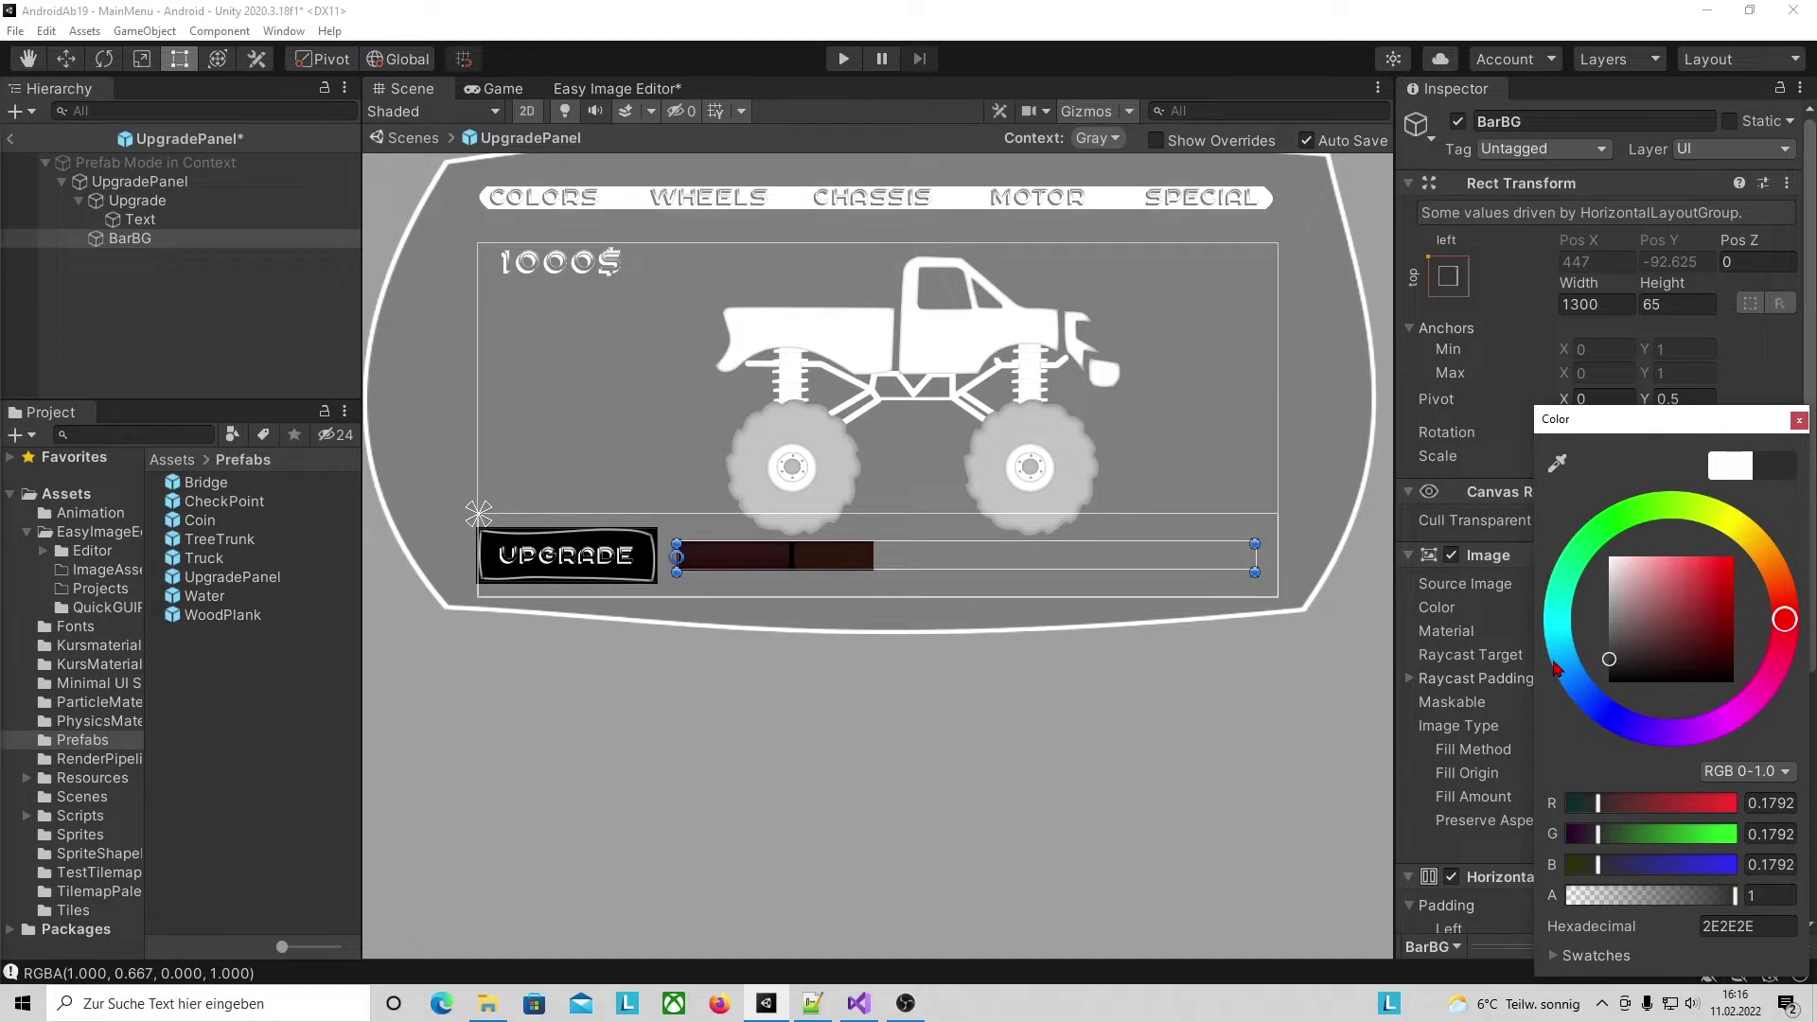
left_click(170, 240)
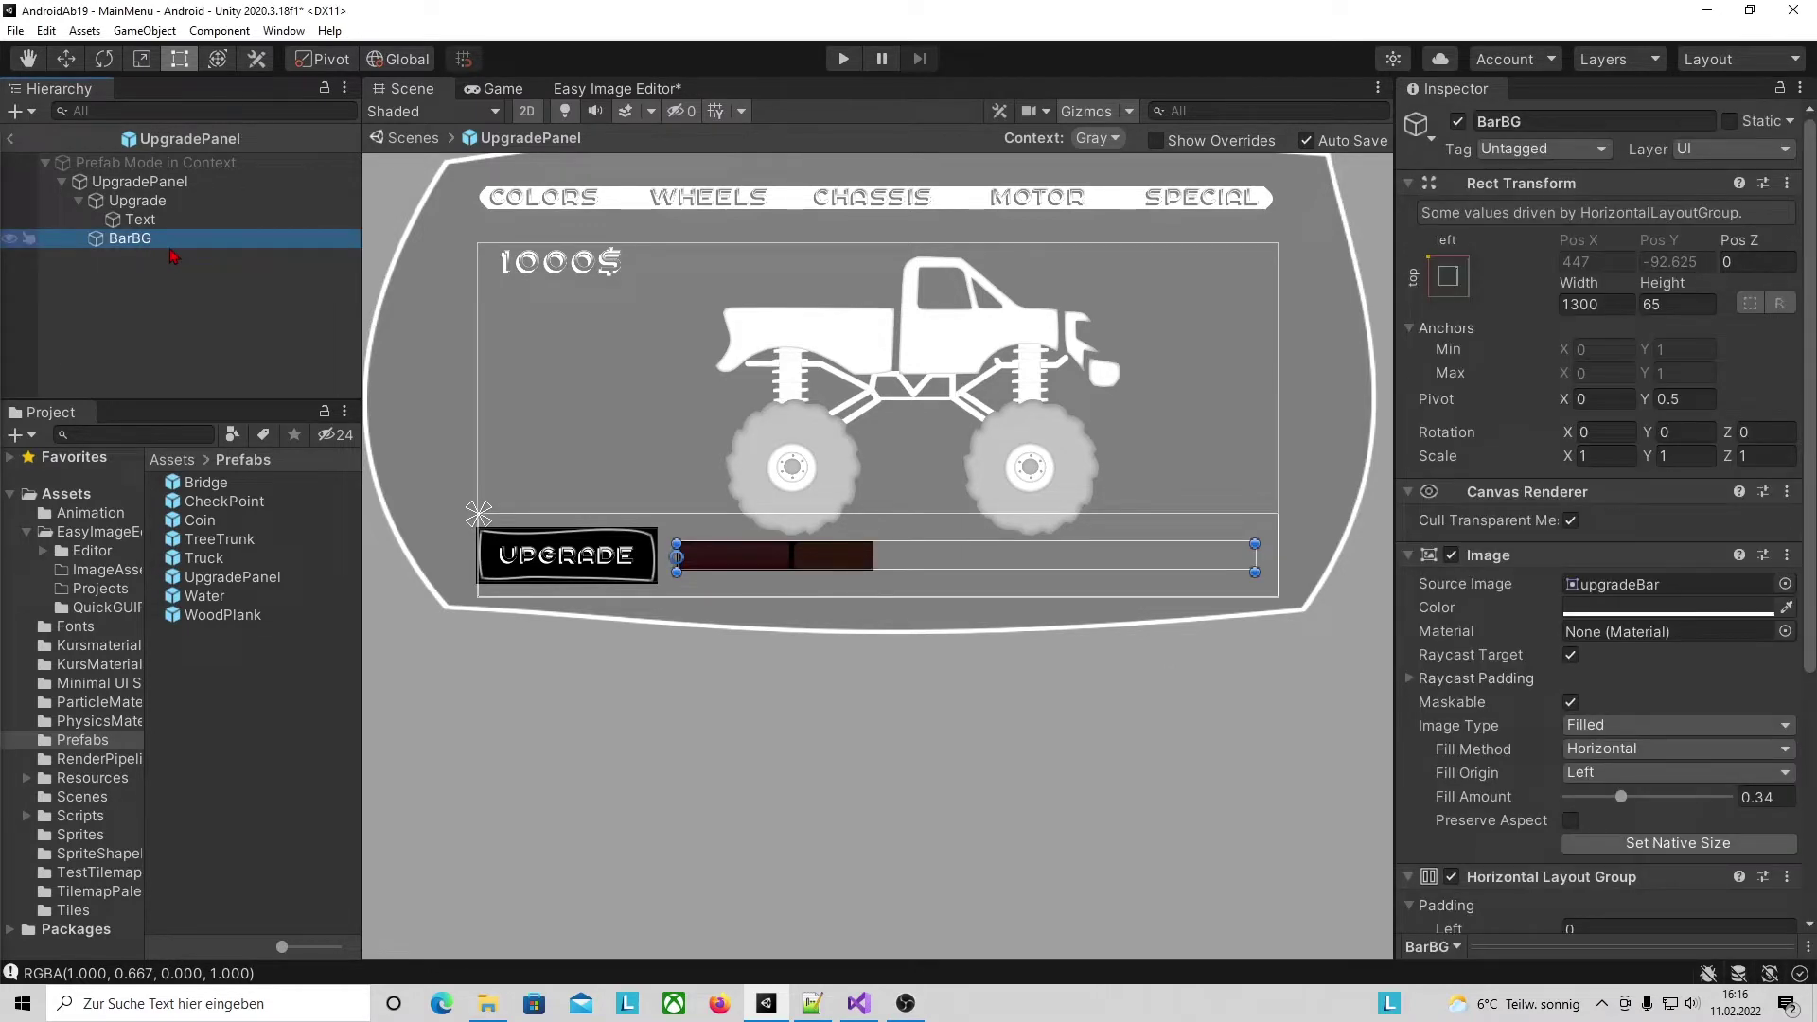
Duplicate BarBG and nest the BarBG (1) copy inside BarBG.
key("ctrl+d")
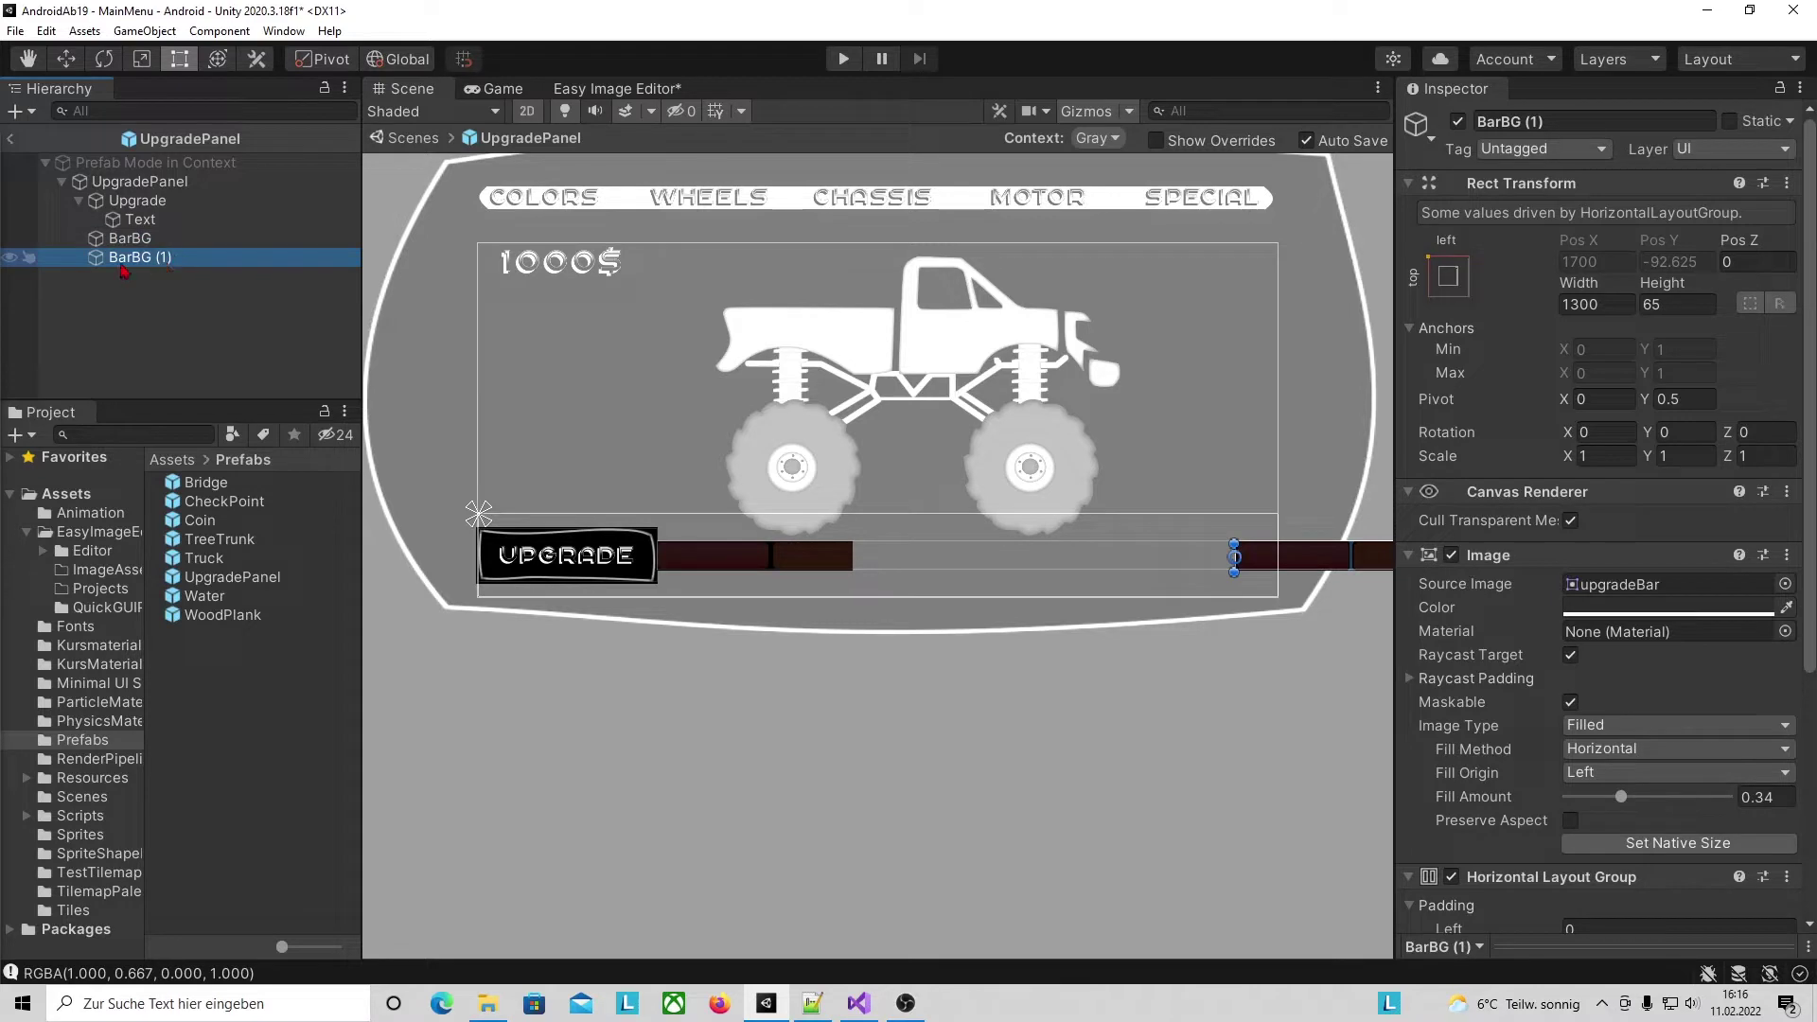
left_click_drag(124, 269, 151, 237)
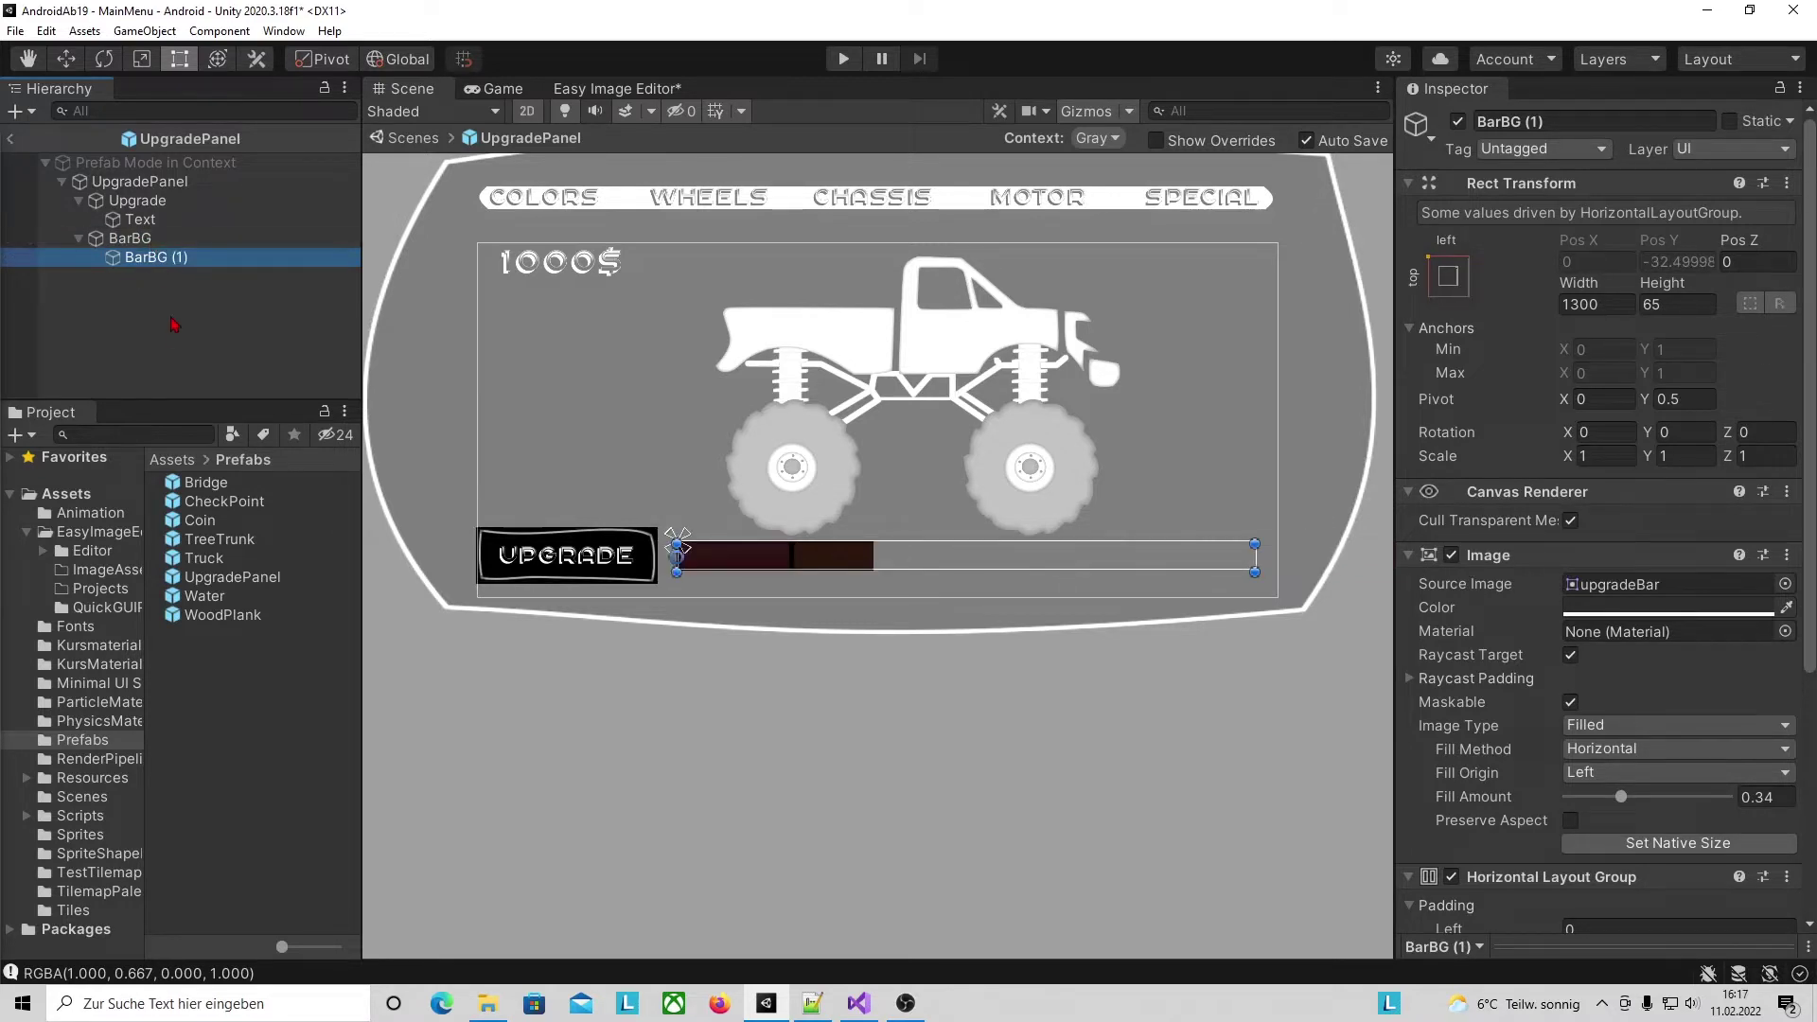
left_click(175, 335)
left_click(185, 263)
Rename the nested BarBG (1) copy to Bar.
left_click(153, 261)
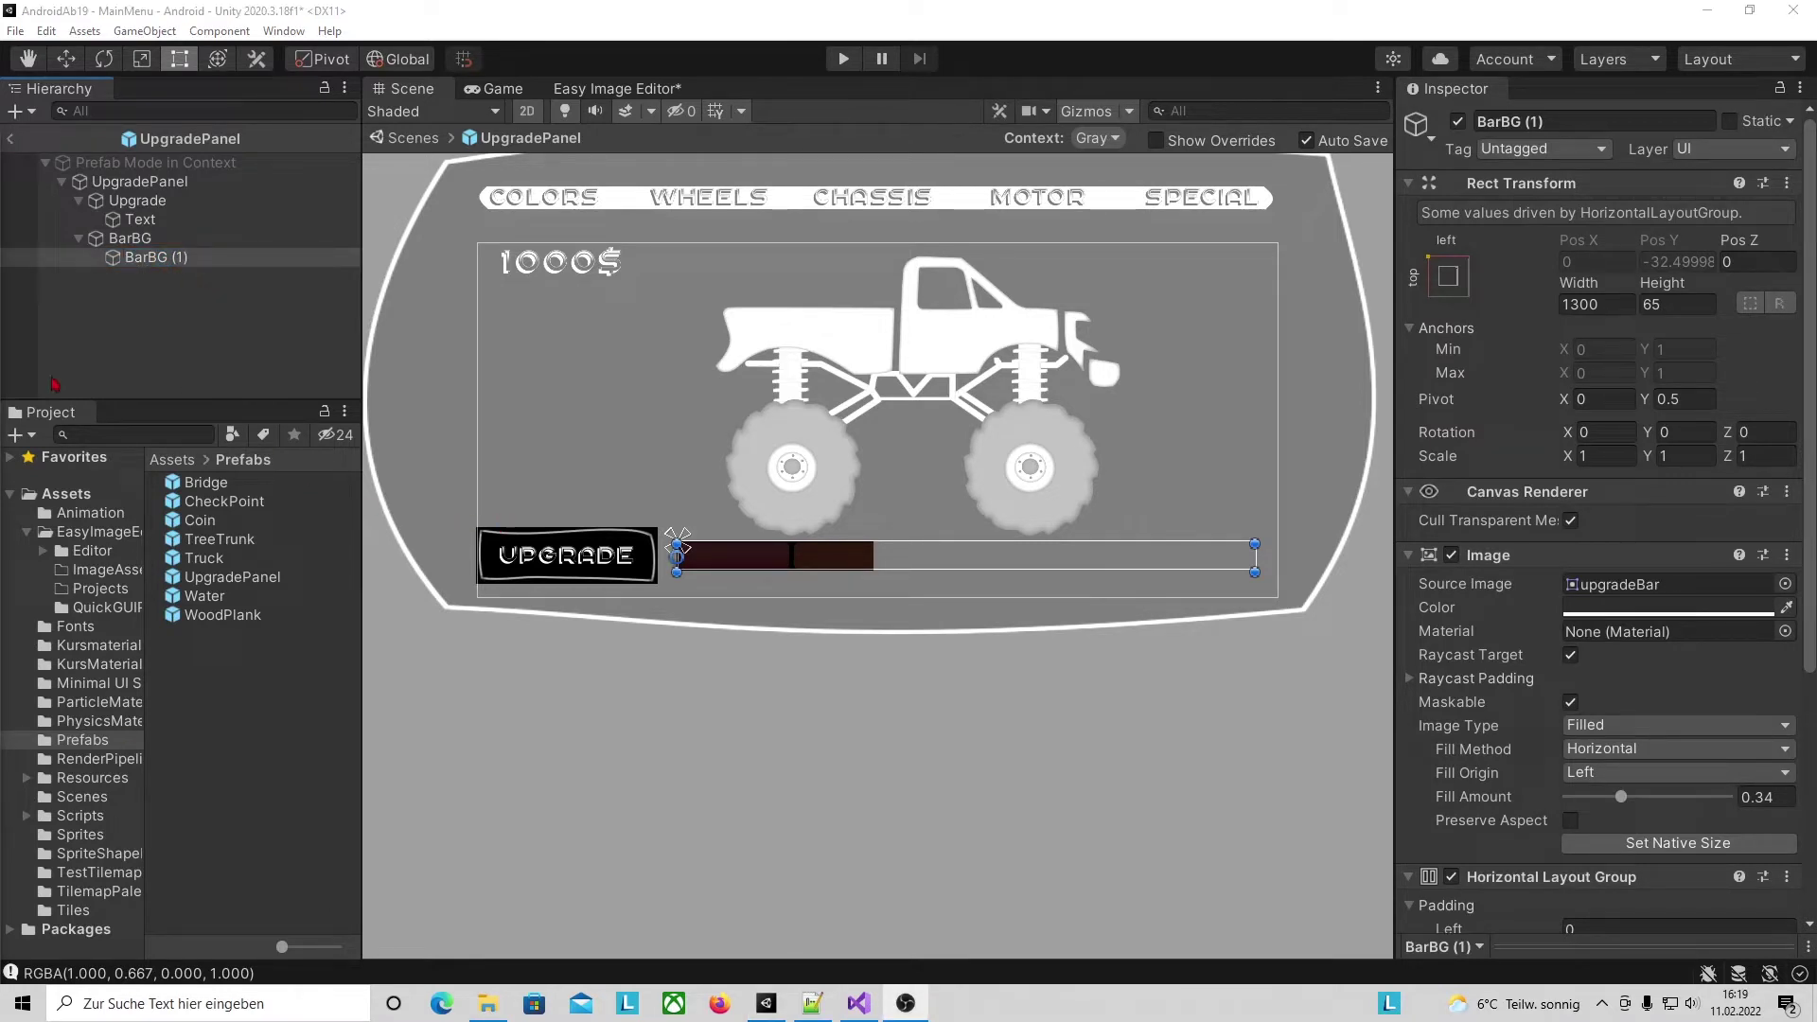
left_click(200, 266)
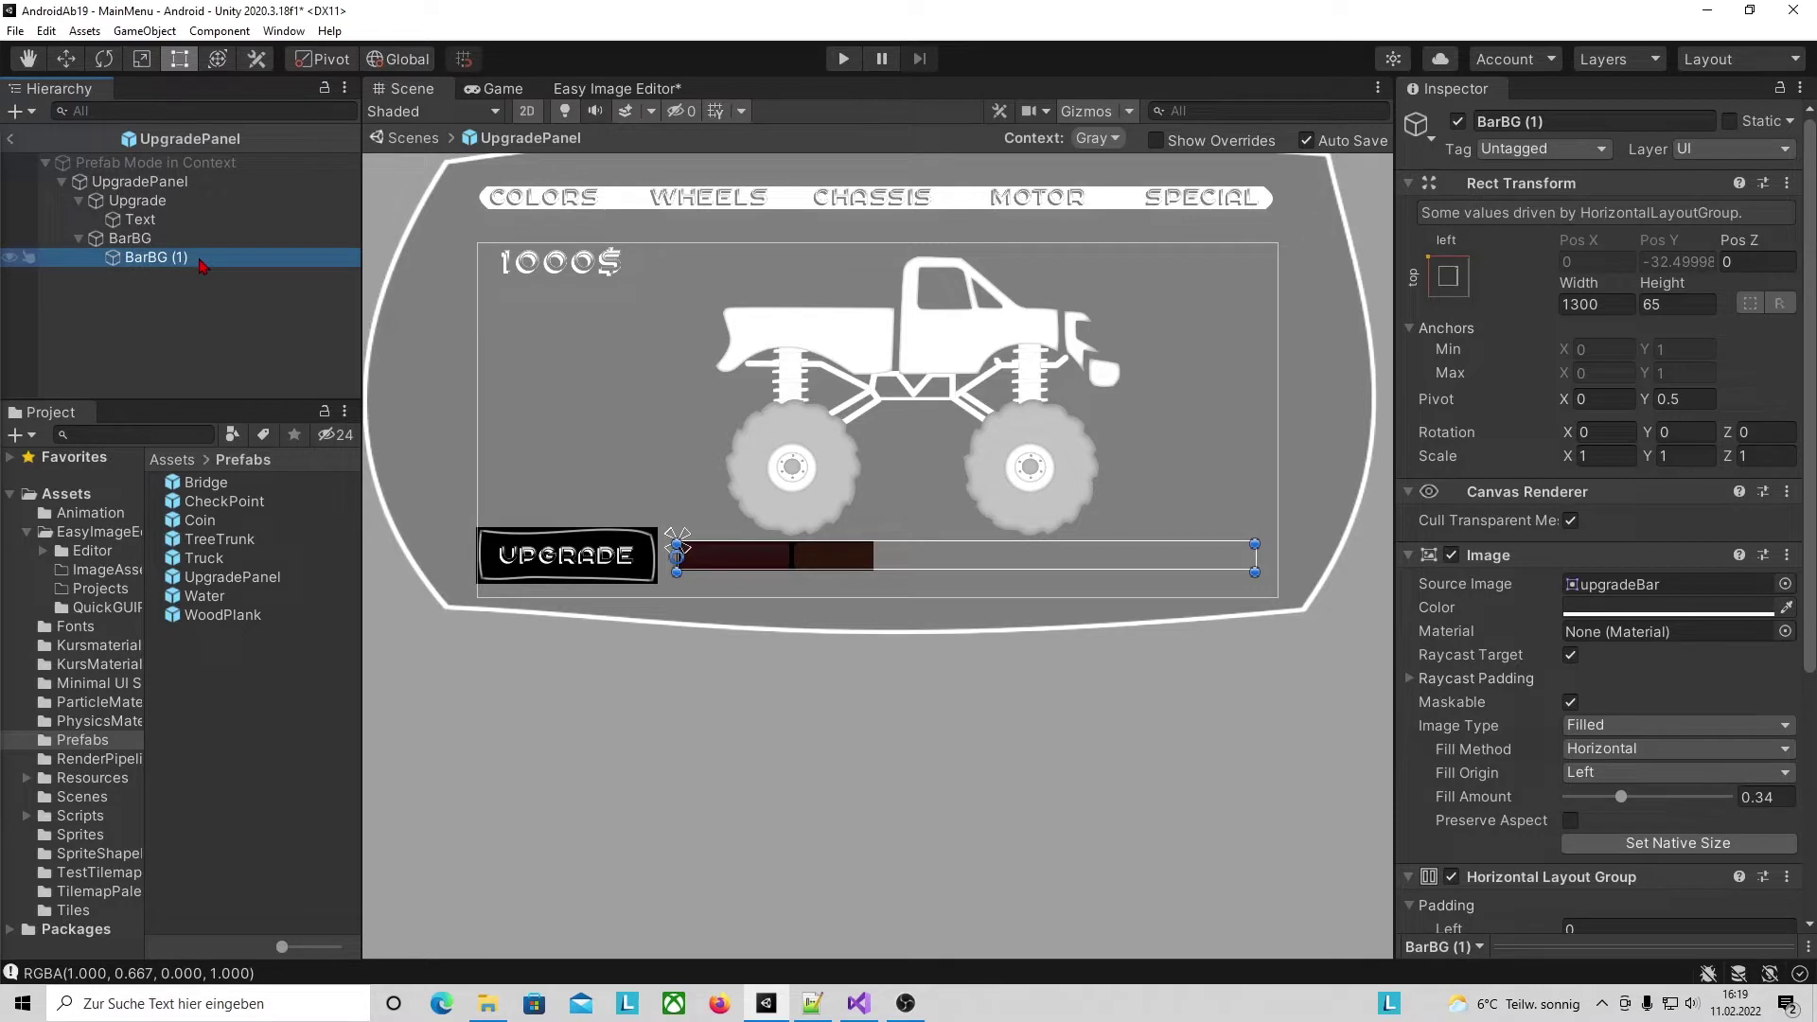
left_click_drag(148, 256, 194, 259)
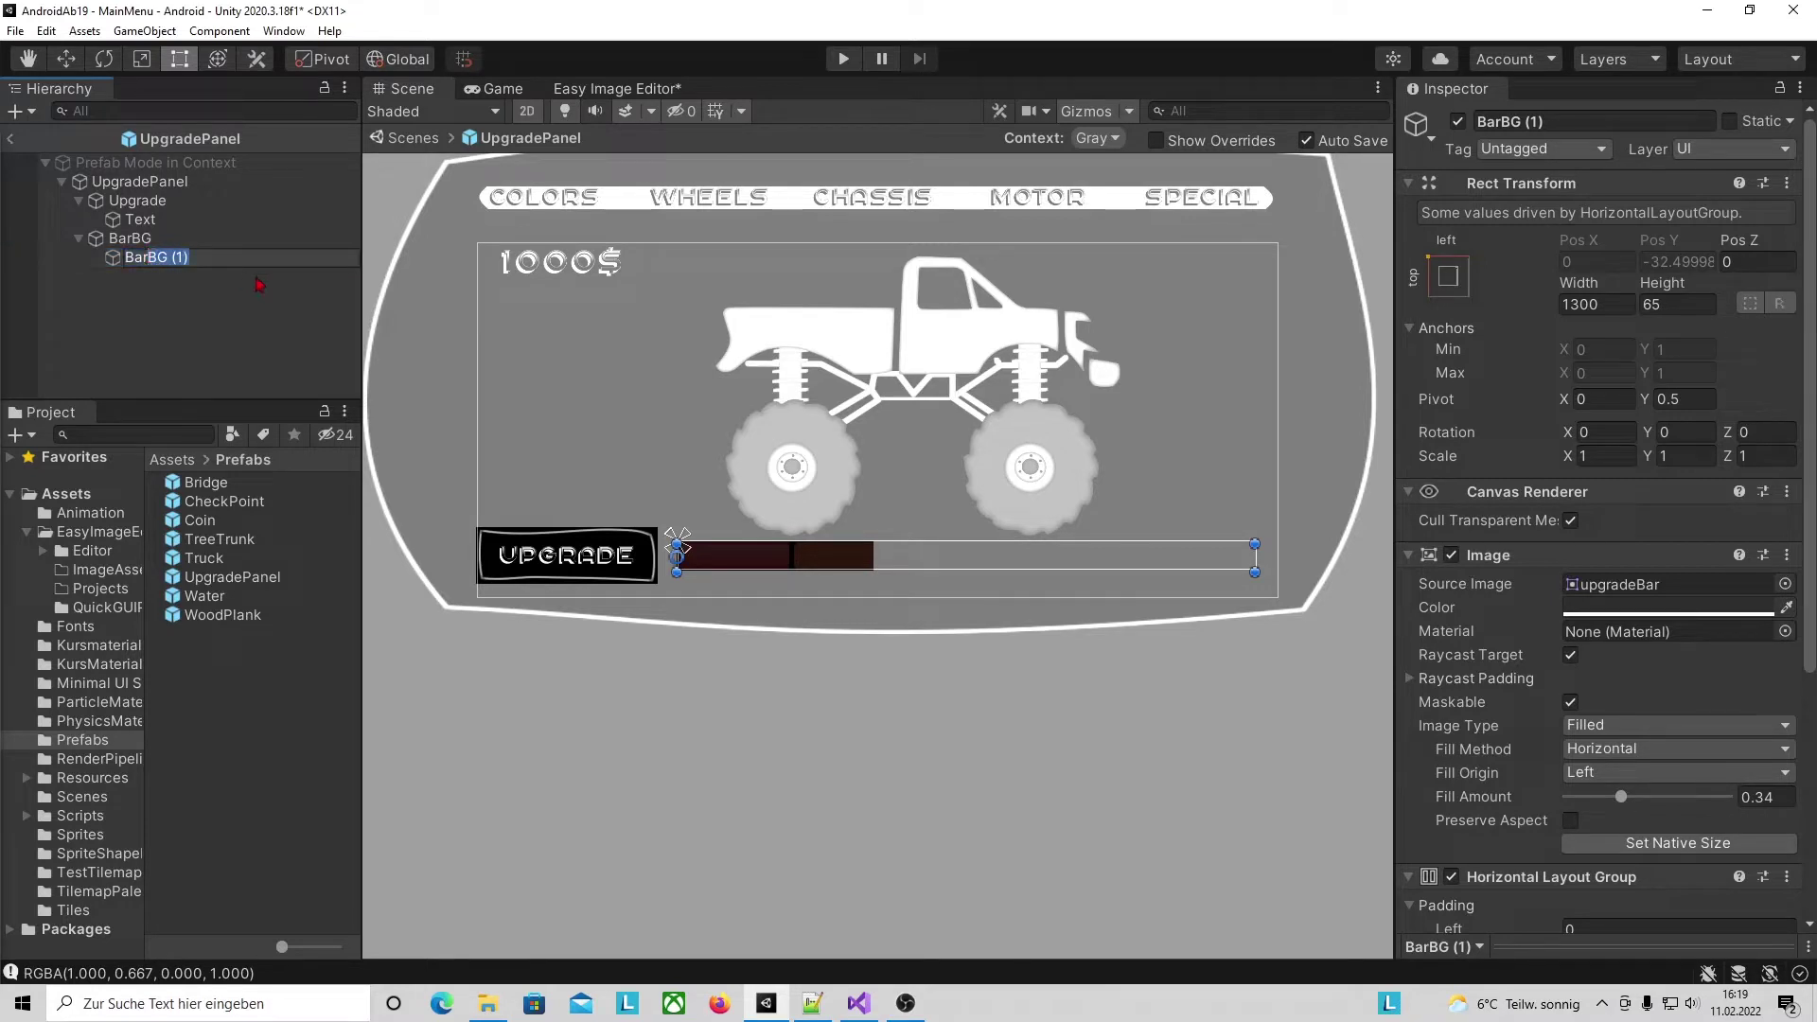
key("BackSpace")
key("Return")
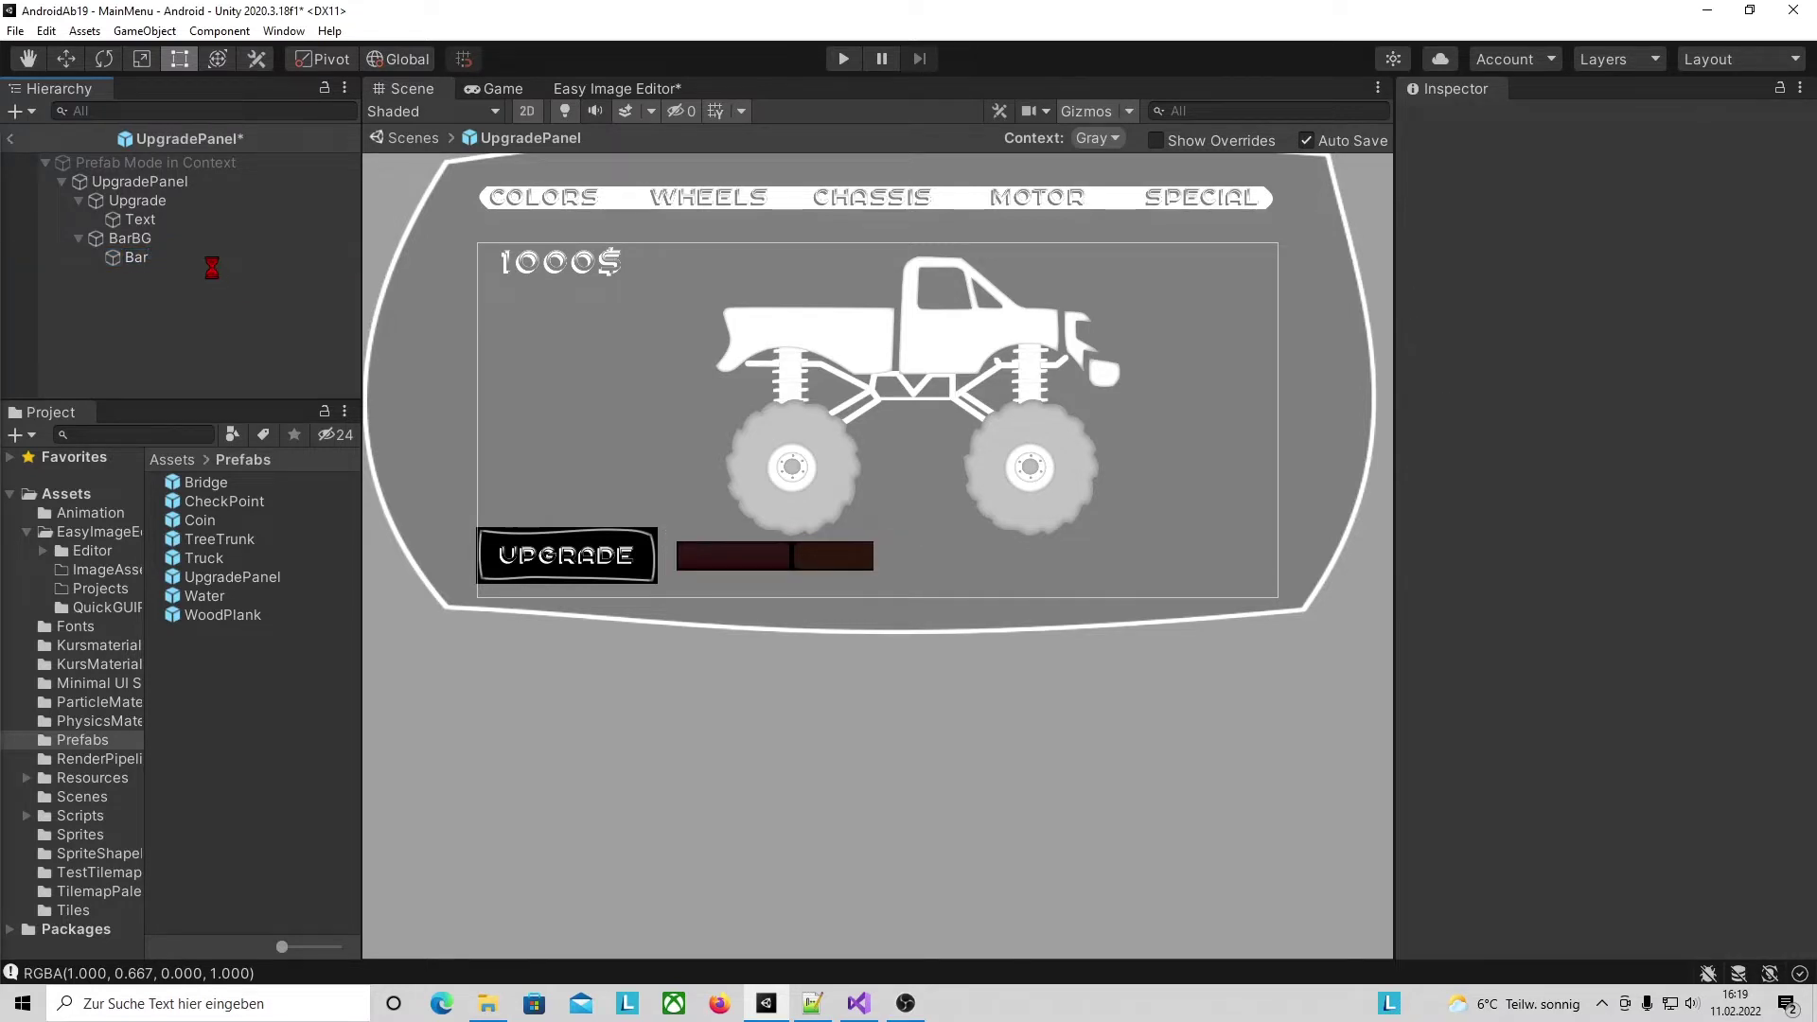
left_click(1632, 614)
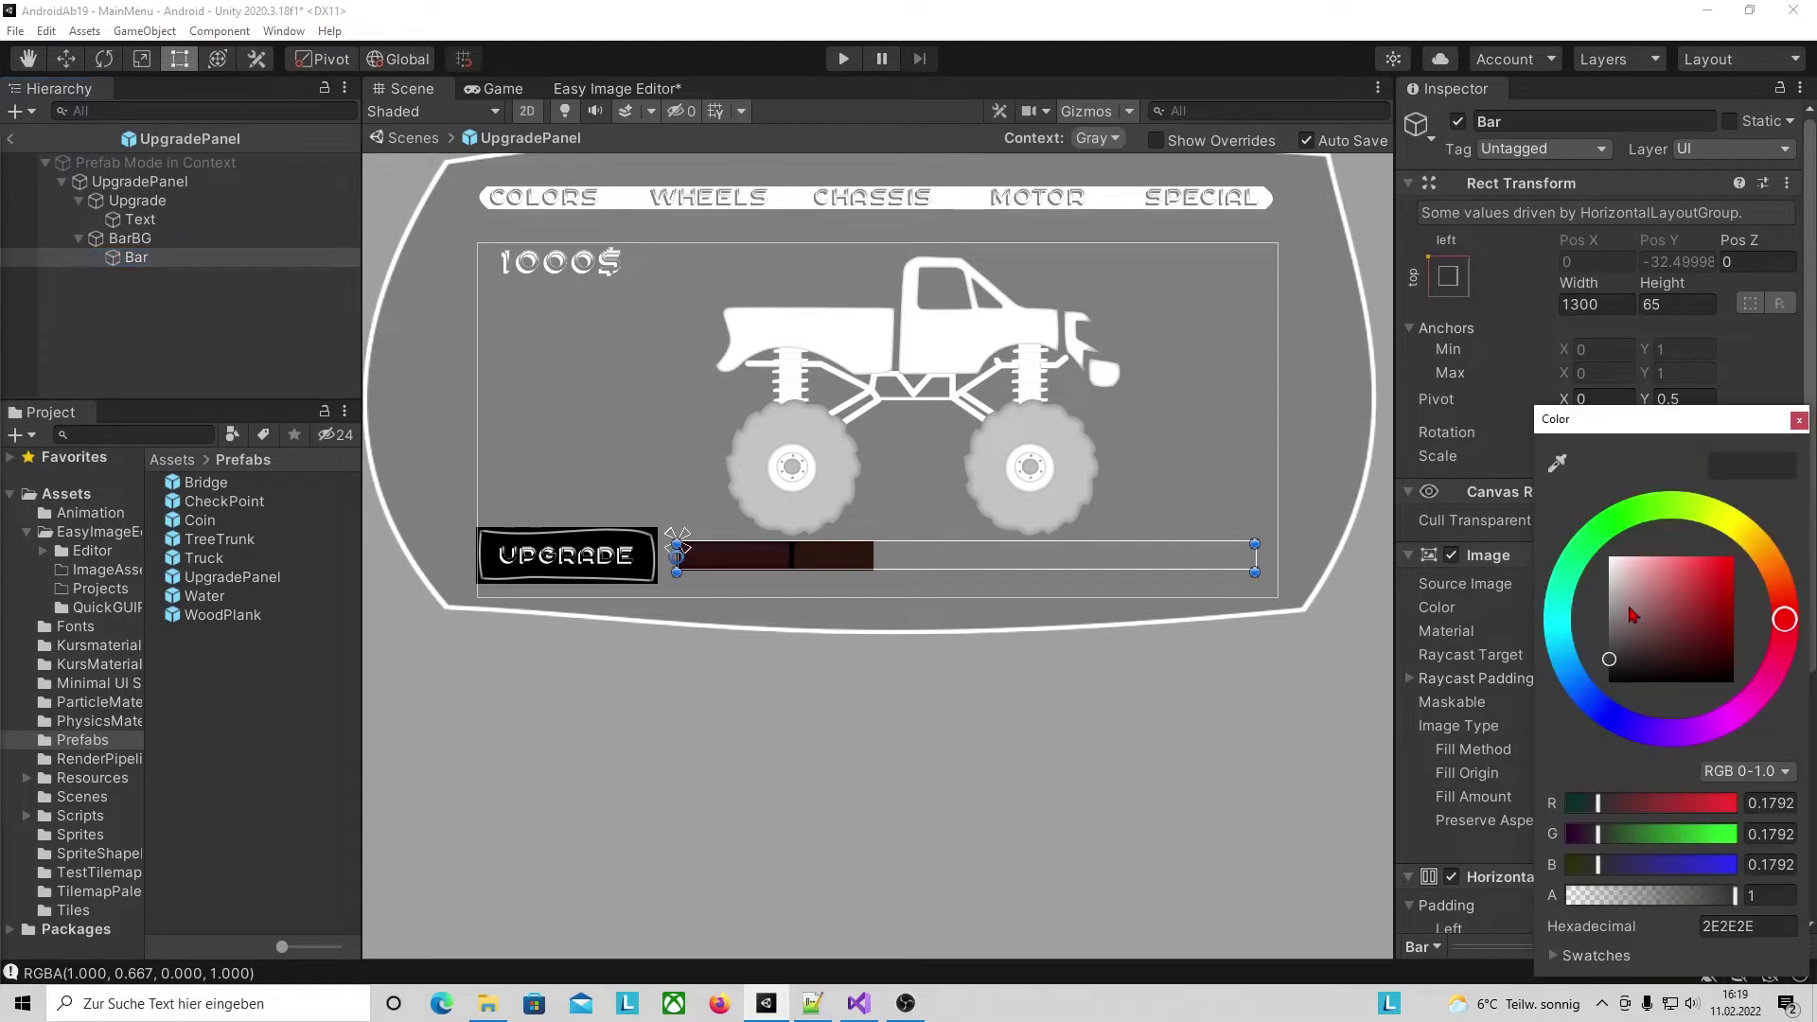
Restore the Bar's white tint, try fill amounts on the slider, then set Fill Amount to 1.
left_click_drag(1619, 796, 1733, 776)
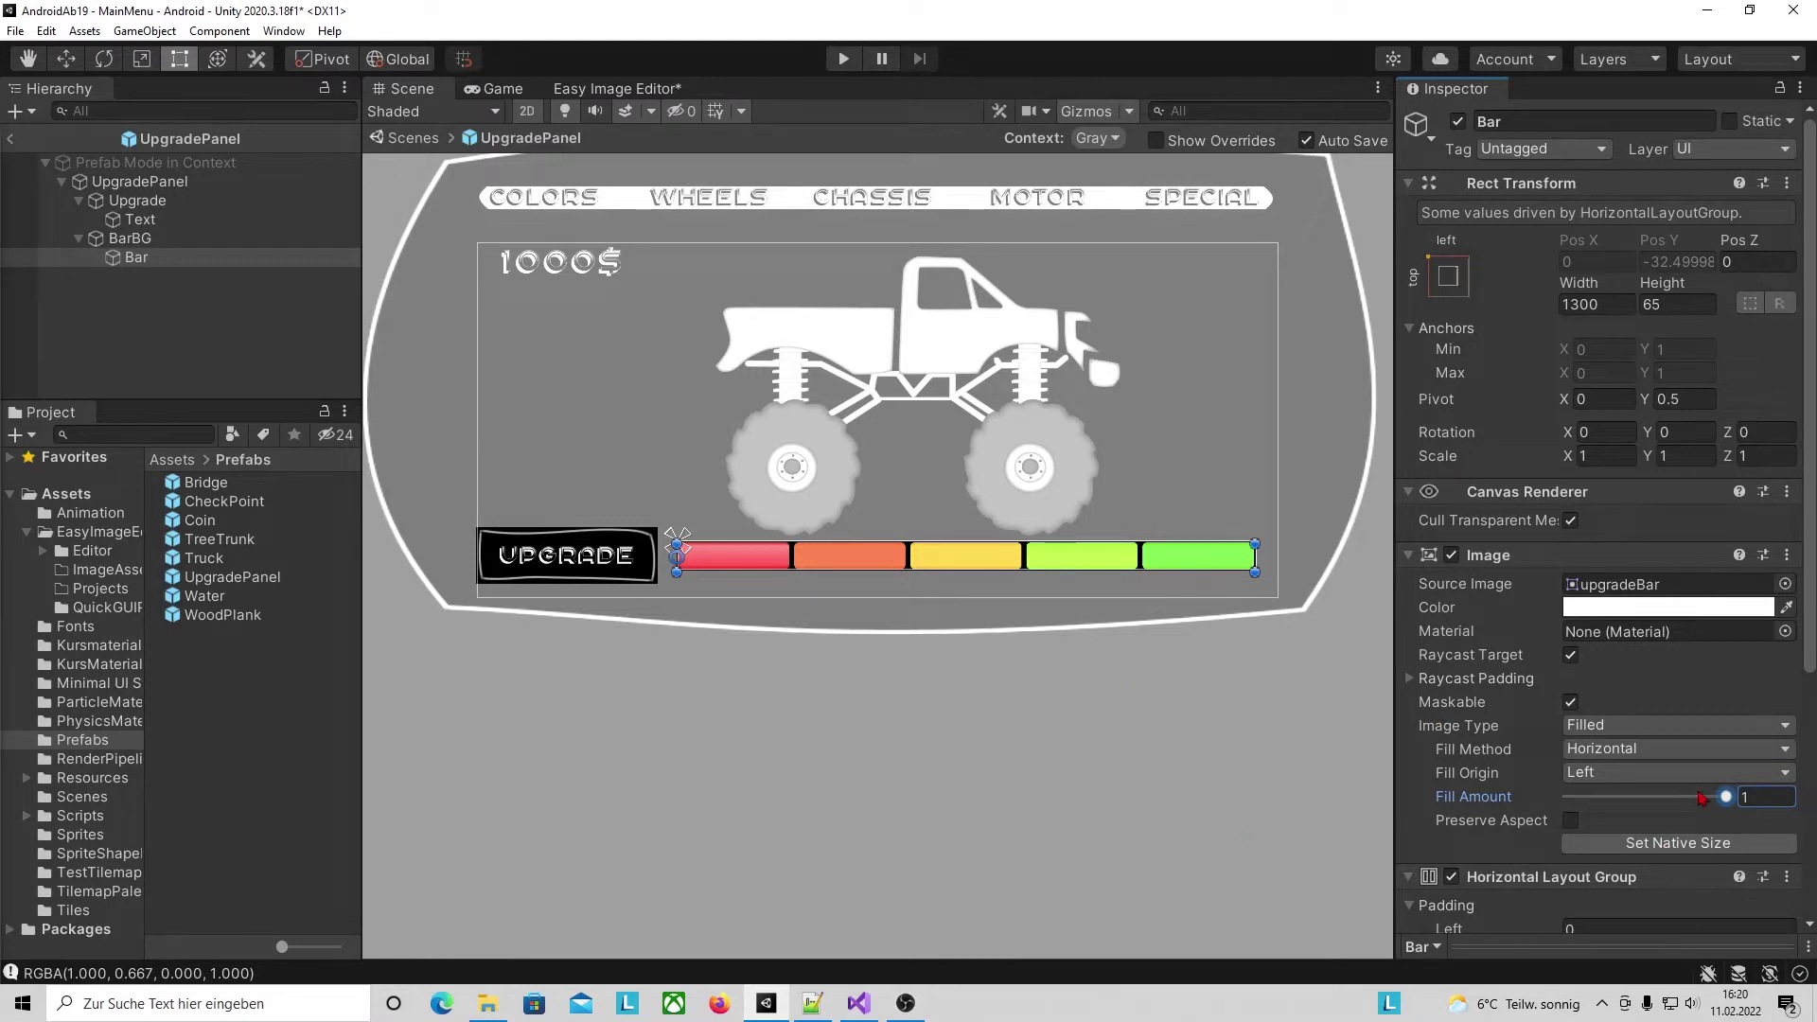
left_click_drag(1728, 800, 1668, 806)
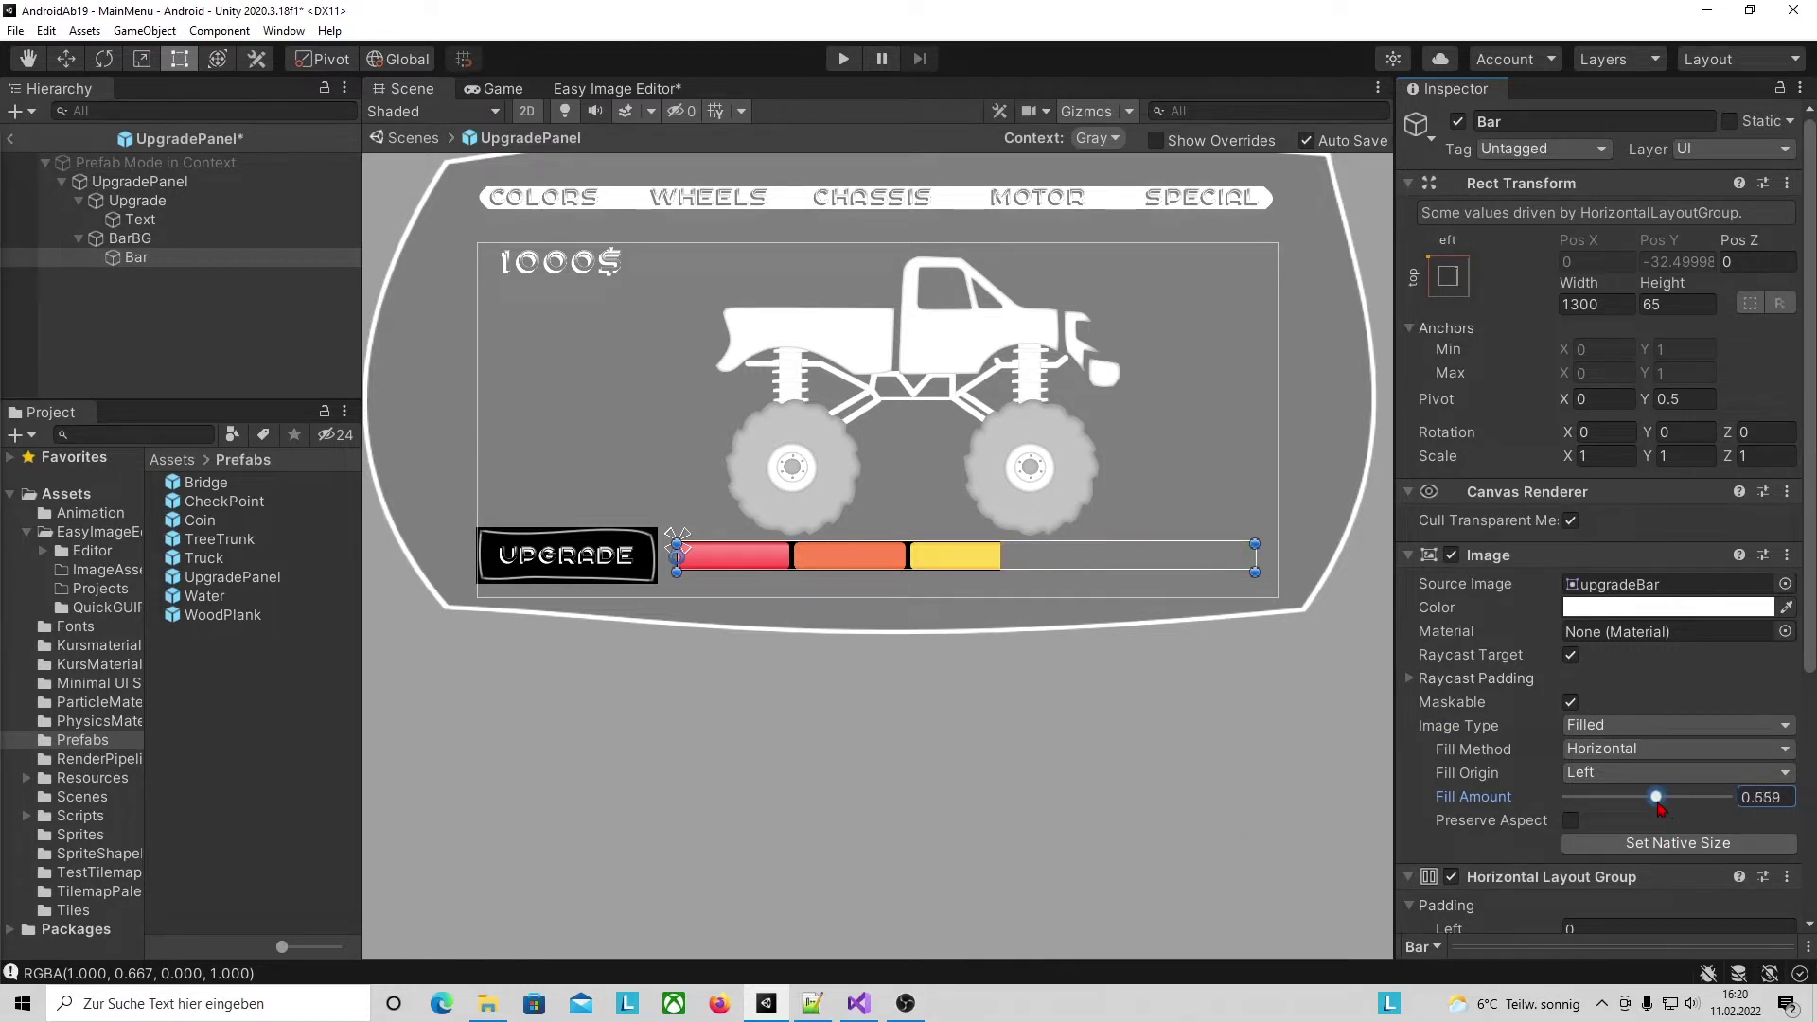
left_click_drag(1668, 805, 1667, 805)
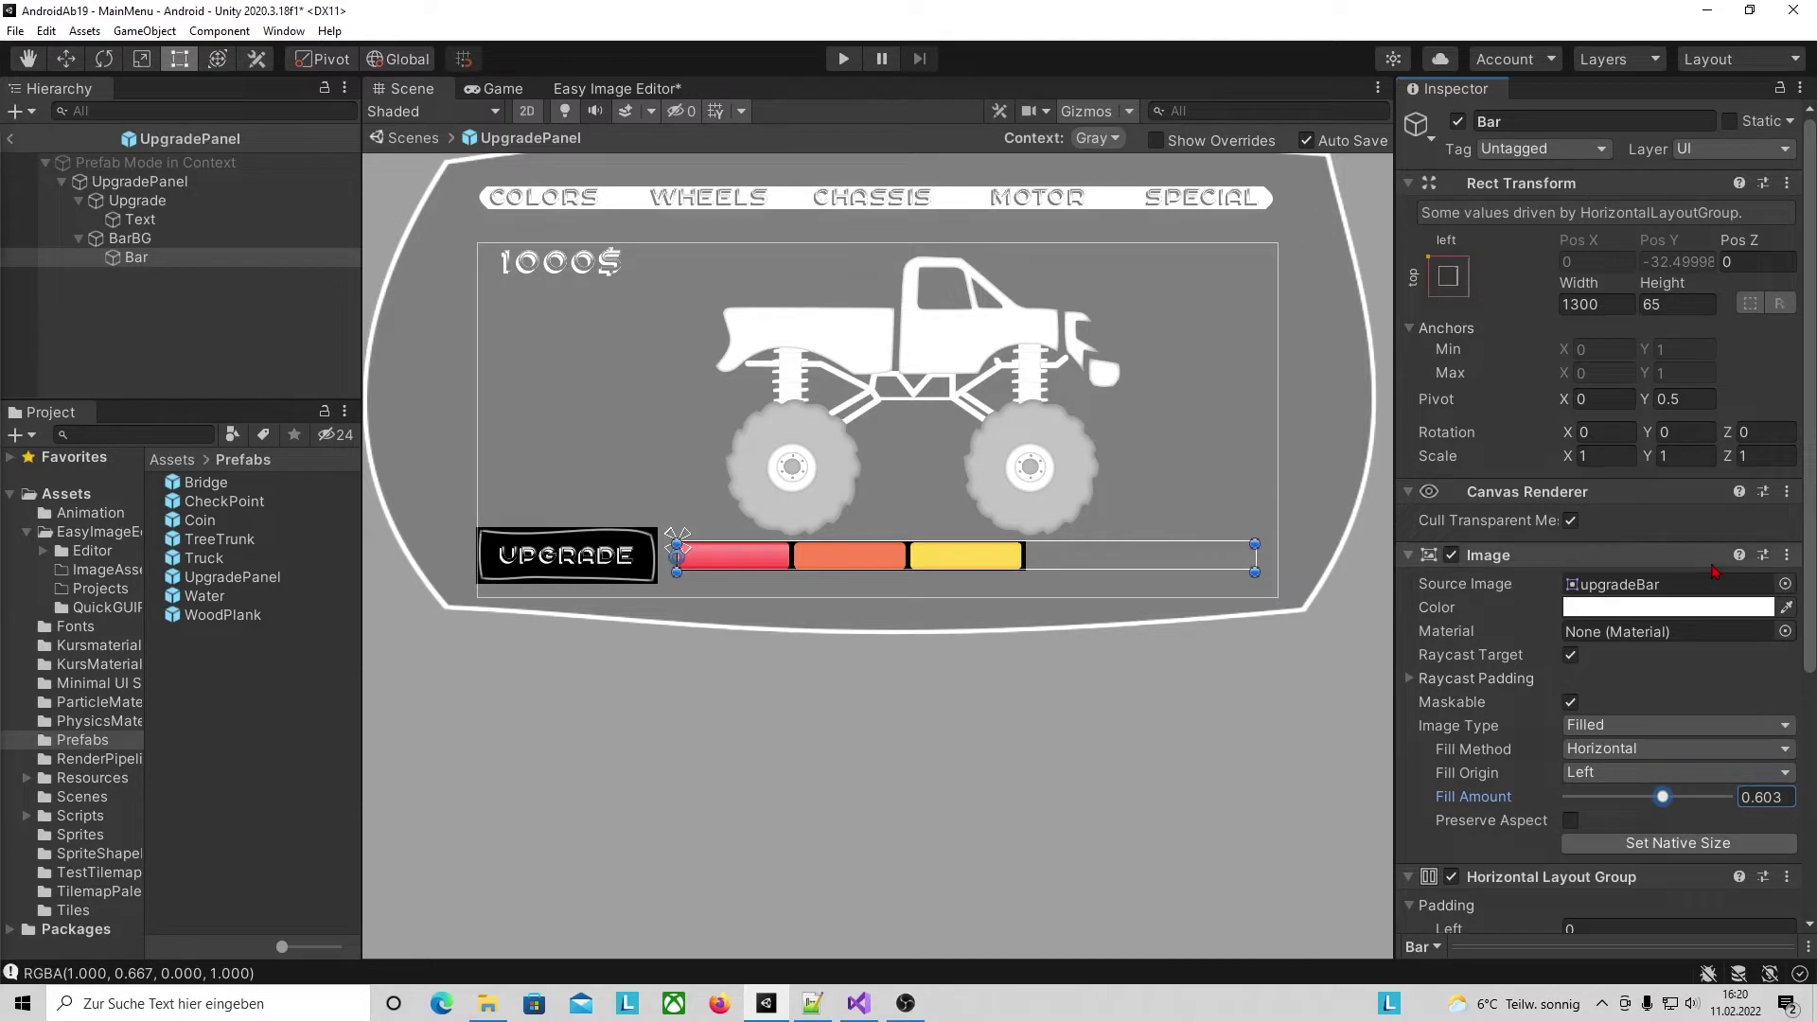
left_click_drag(1662, 797, 1753, 820)
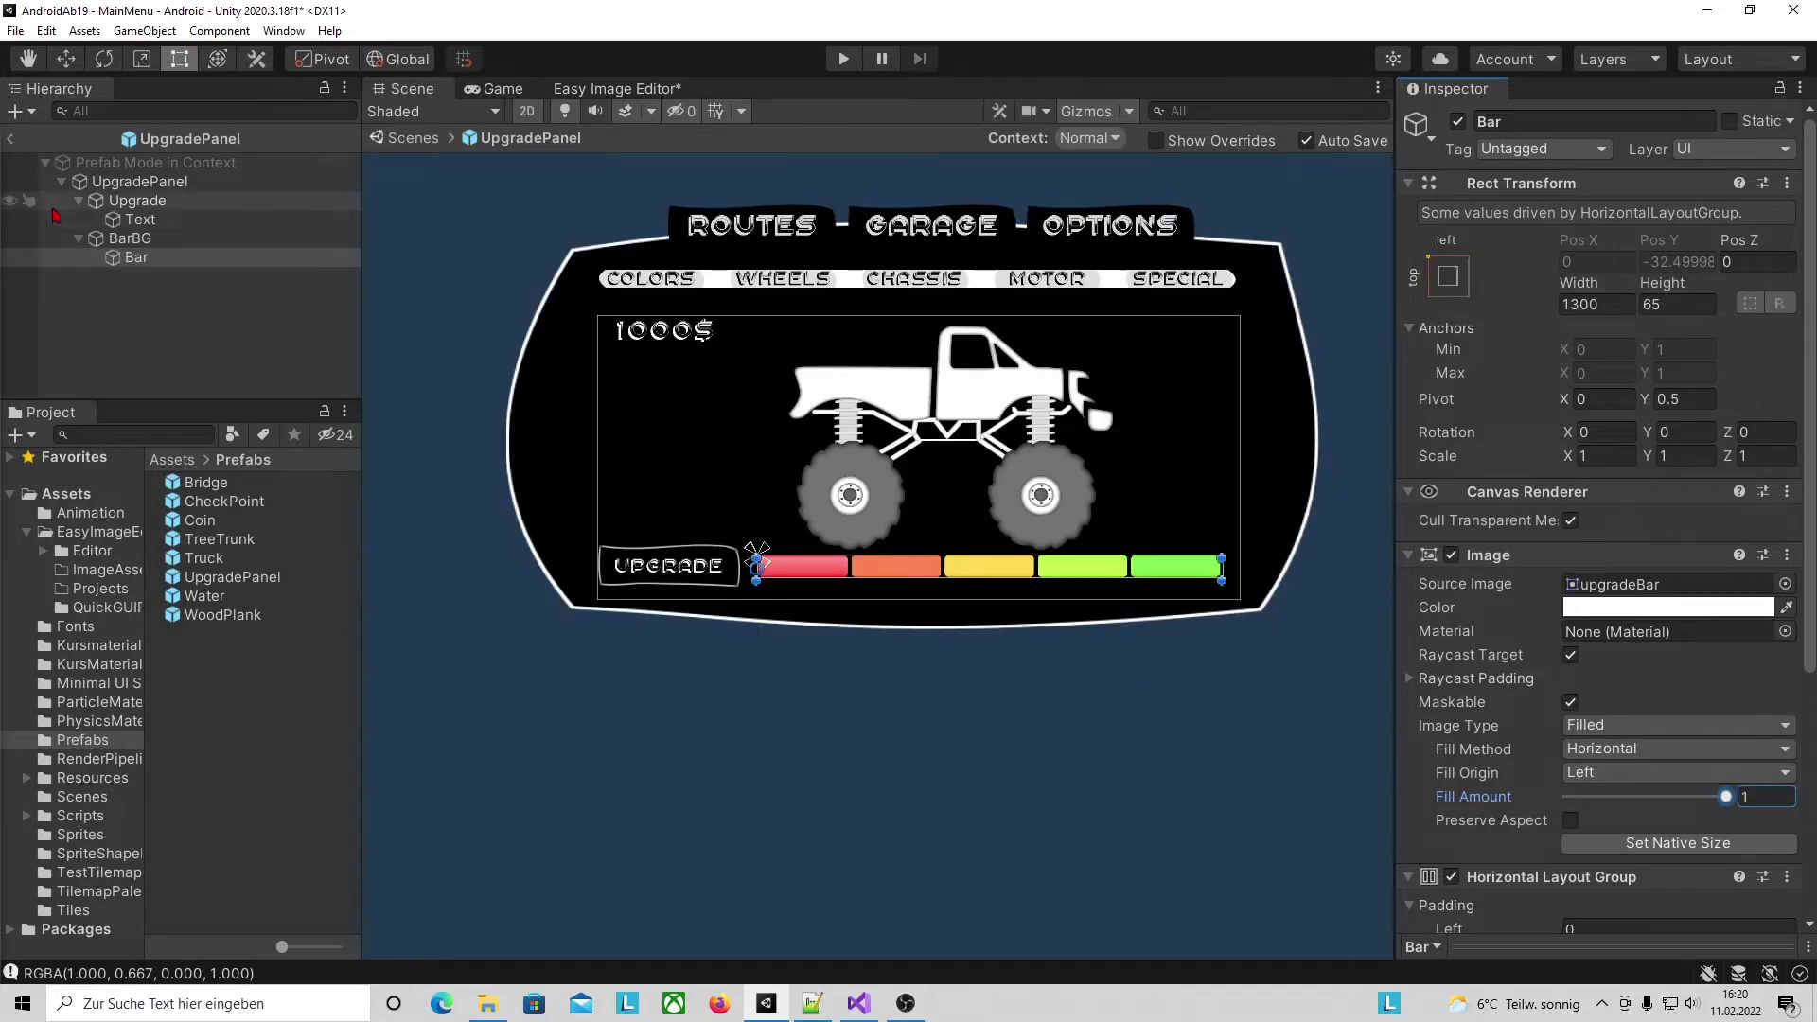
Set BarBG's Image Type to Simple.
left_click(129, 238)
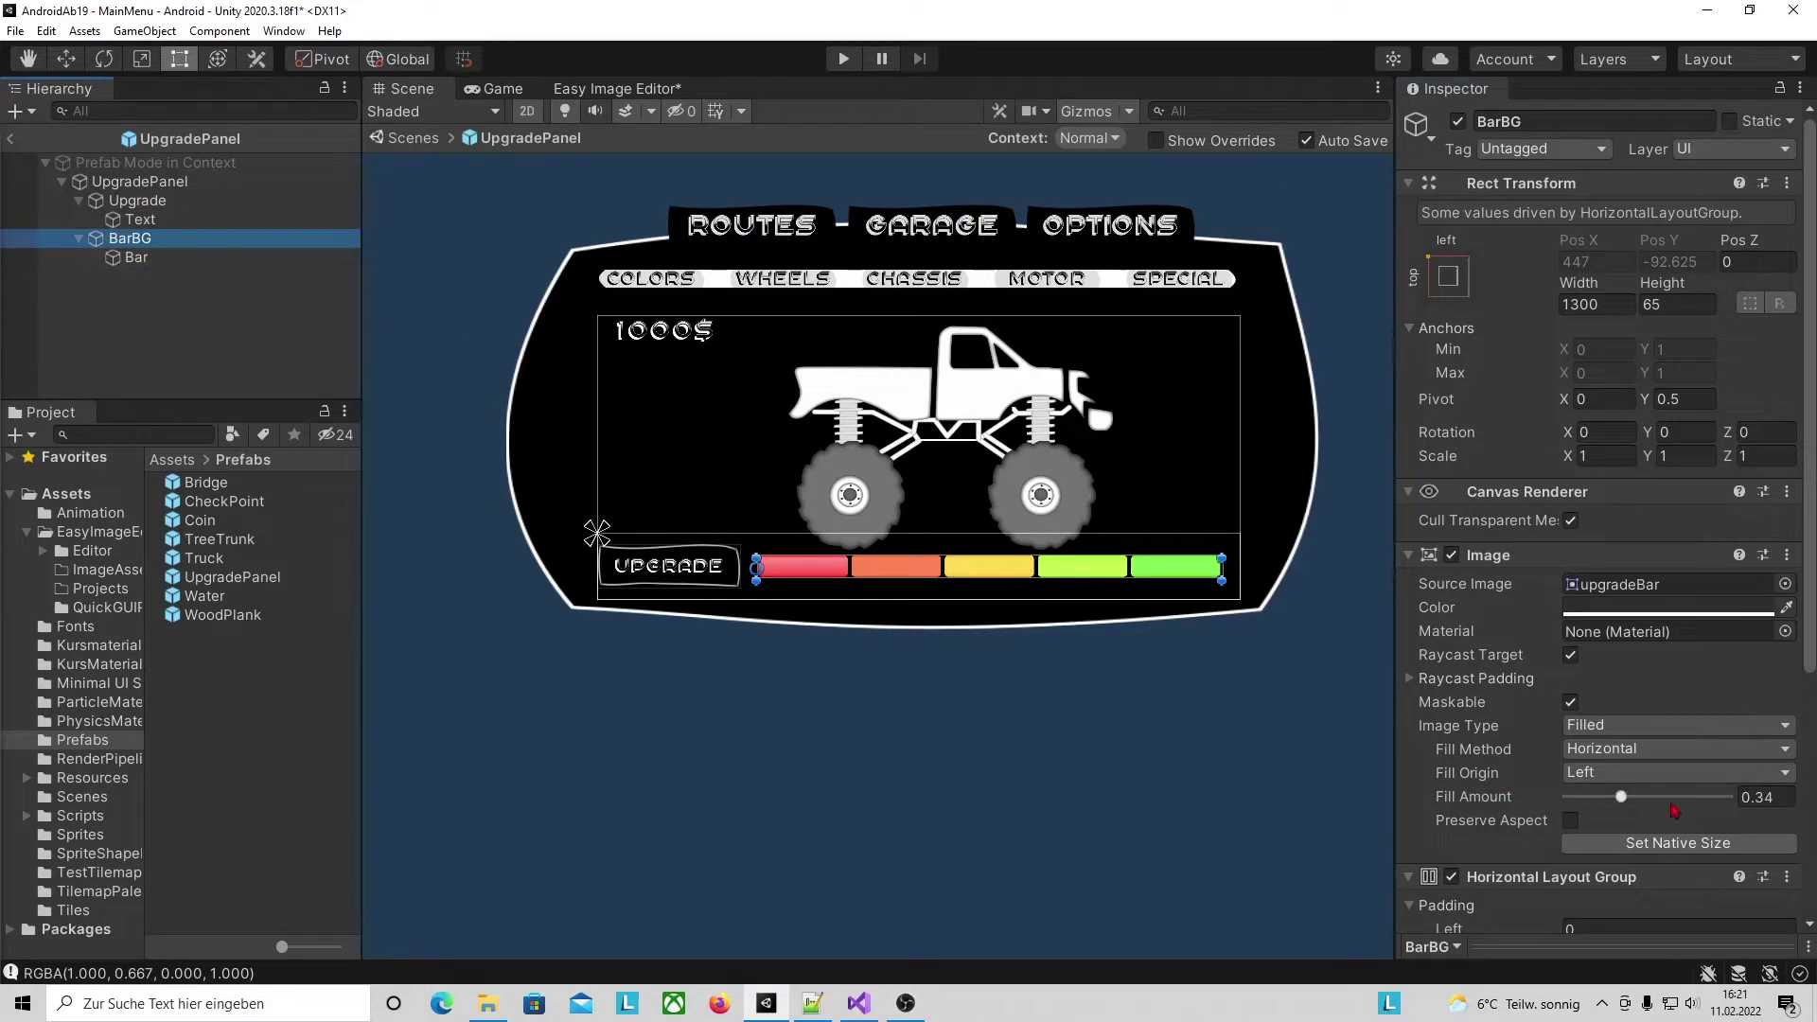
left_click(1657, 728)
left_click(1616, 746)
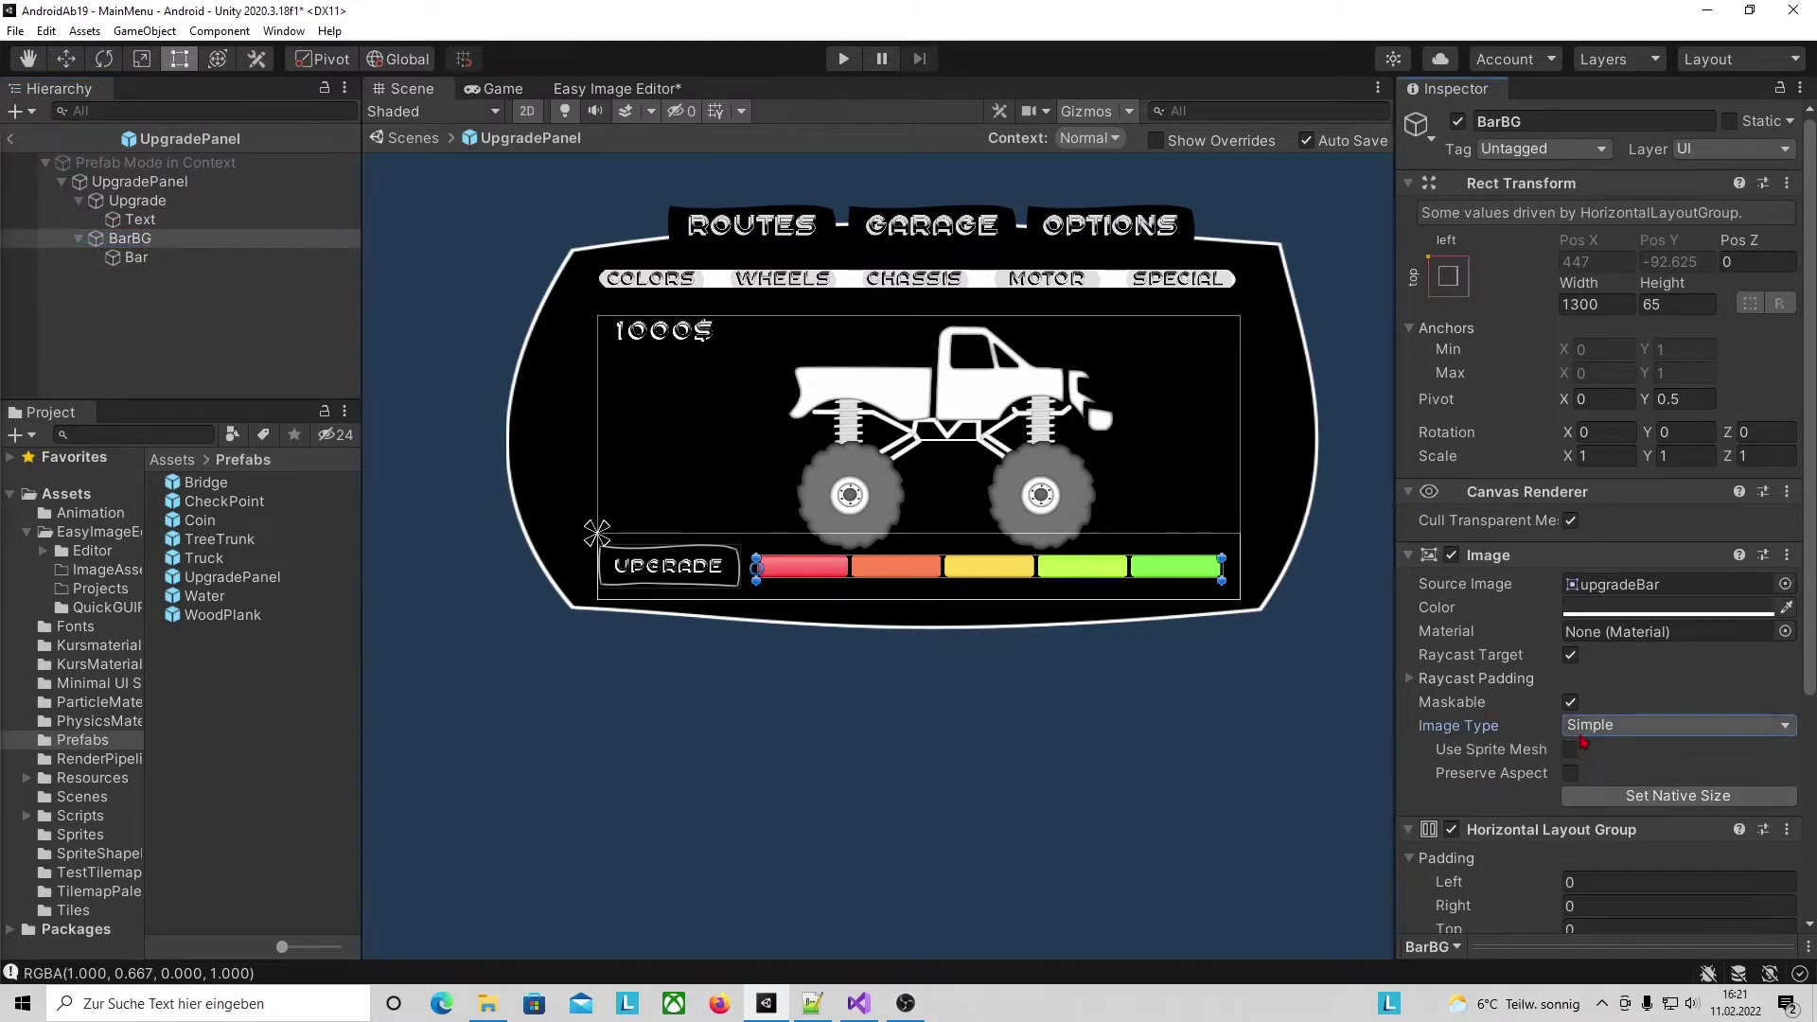
left_click(1408, 556)
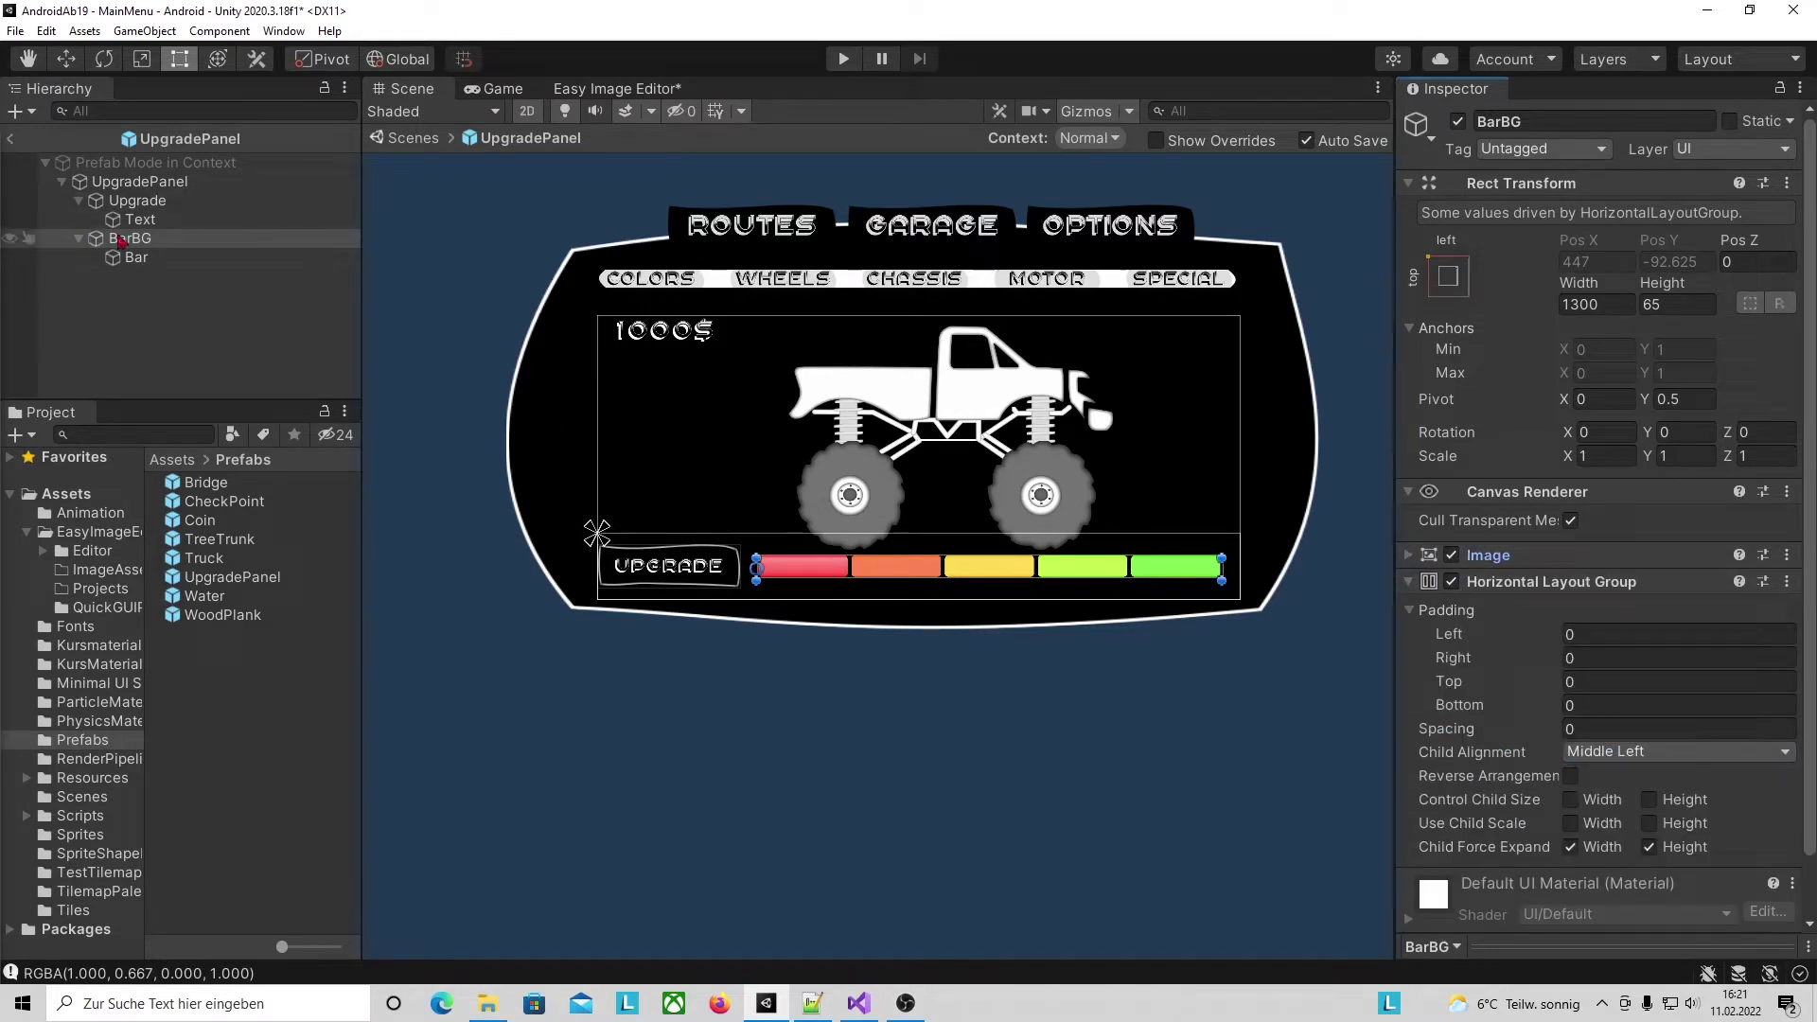
Lower the child Bar's Fill Amount to 0.192.
left_click(176, 261)
left_click(1487, 555)
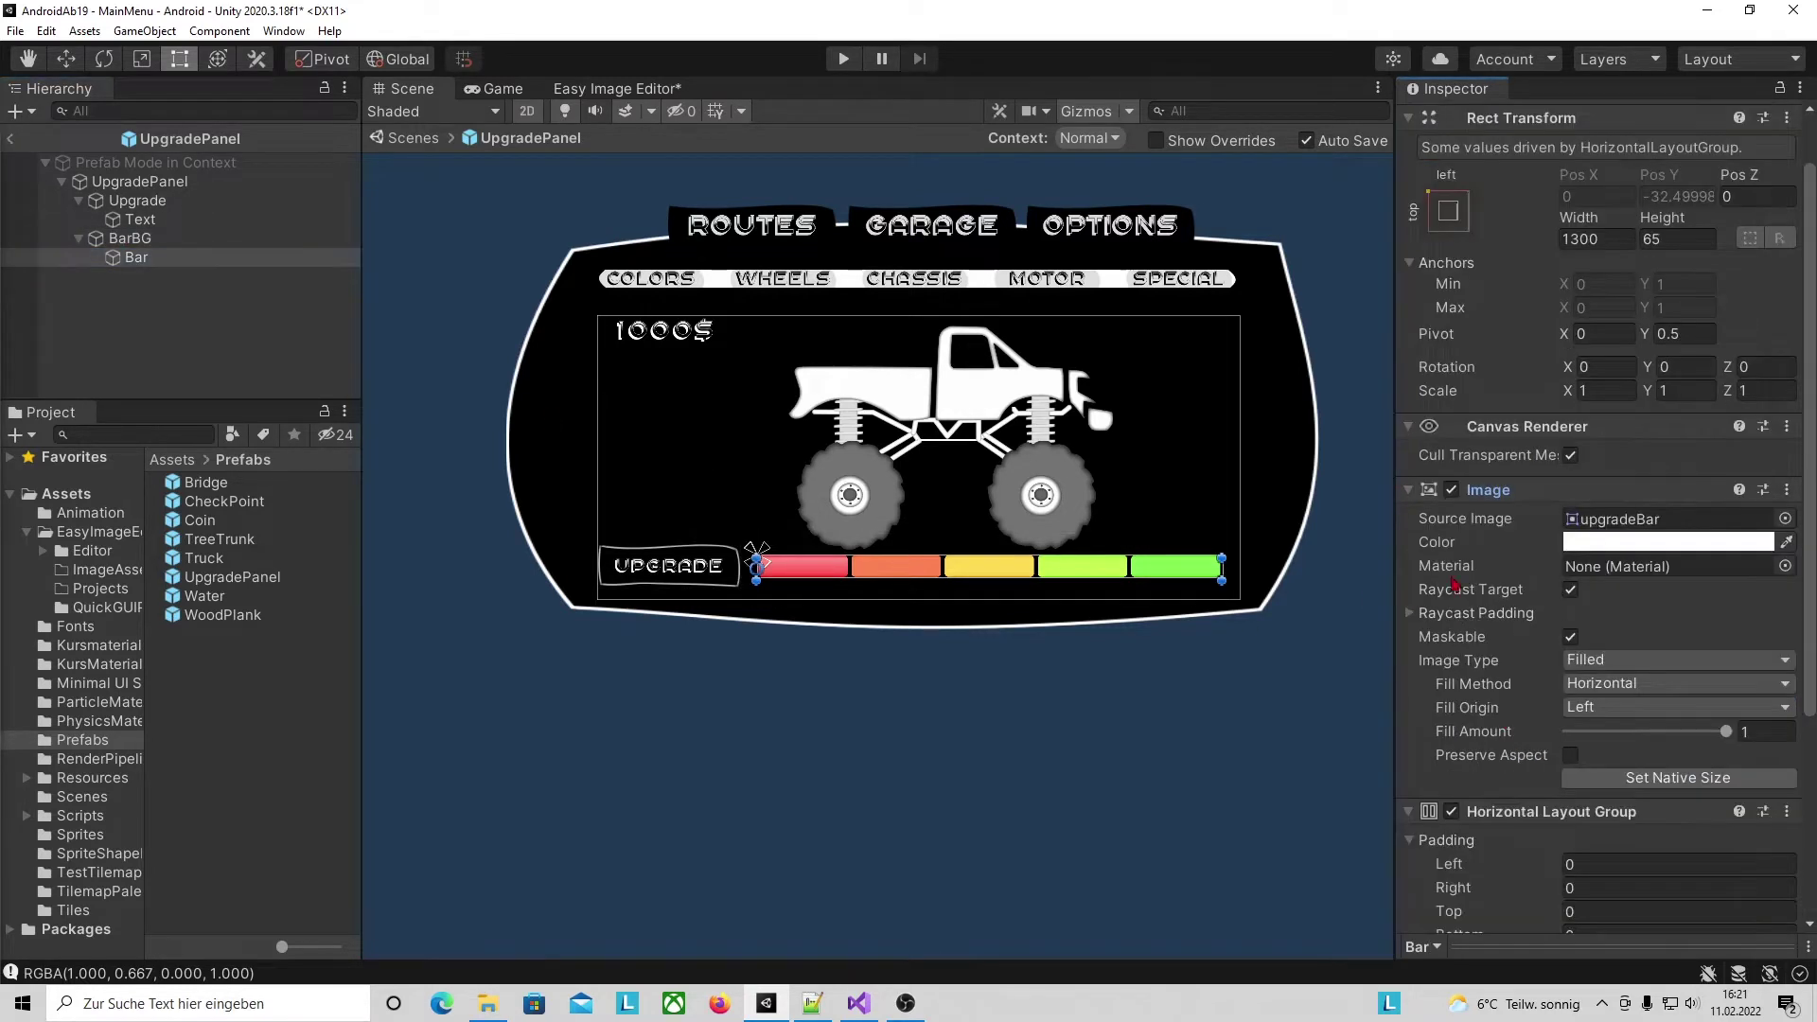
mouse_move(1725, 731)
left_mouse_down()
mouse_move(1582, 733)
mouse_move(1634, 762)
left_mouse_up()
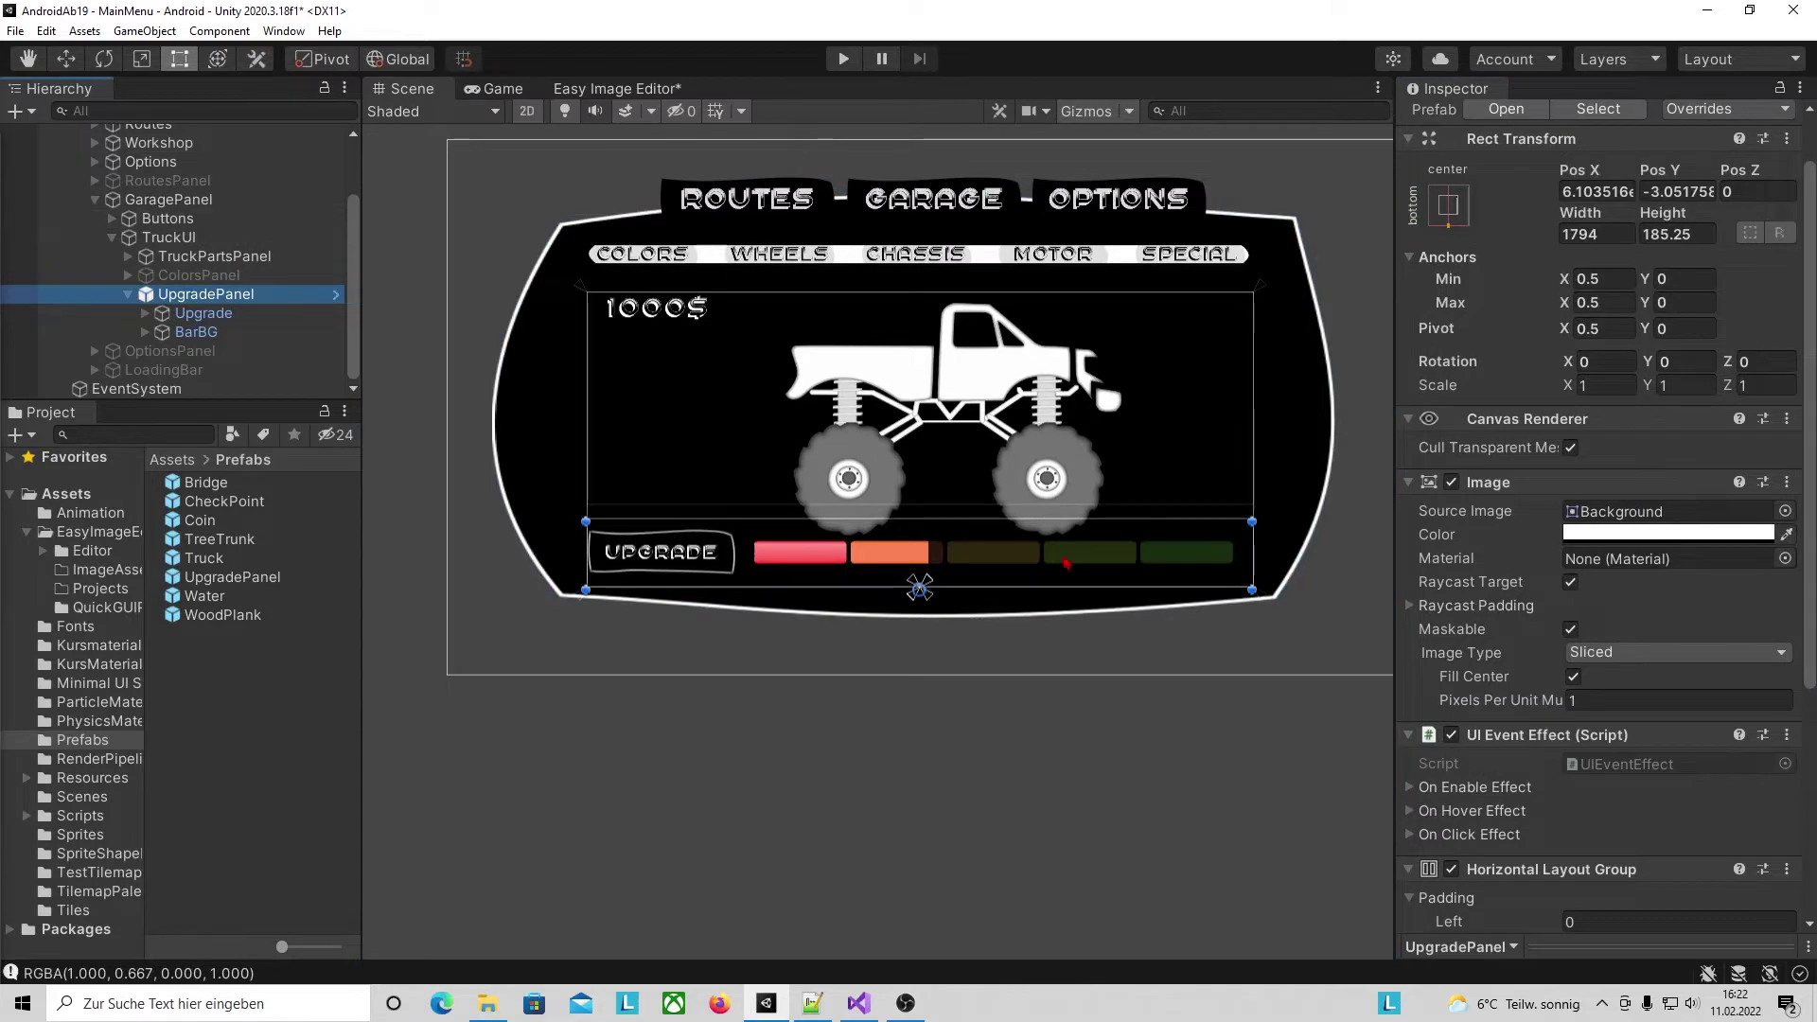
Rename the UpgradePanel object to UpgradePanel_Wheels.
scroll(956, 452, "up", 1)
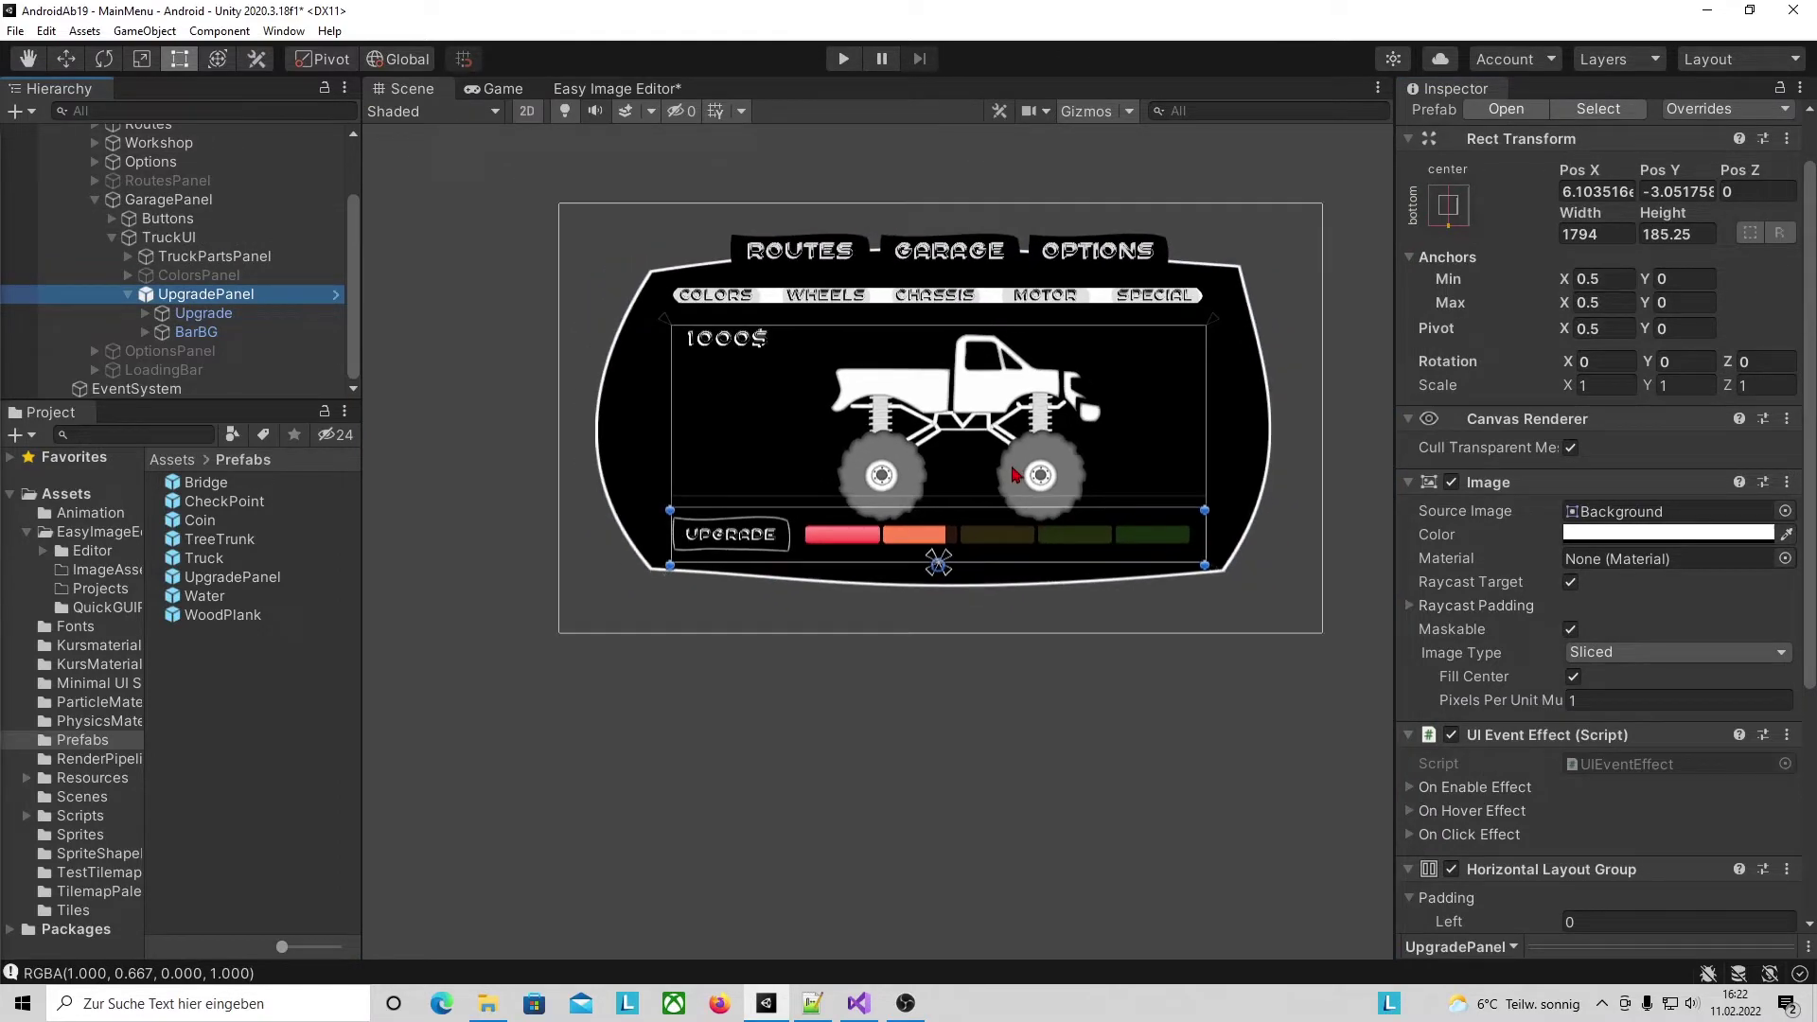
scroll(932, 414, "up", 1)
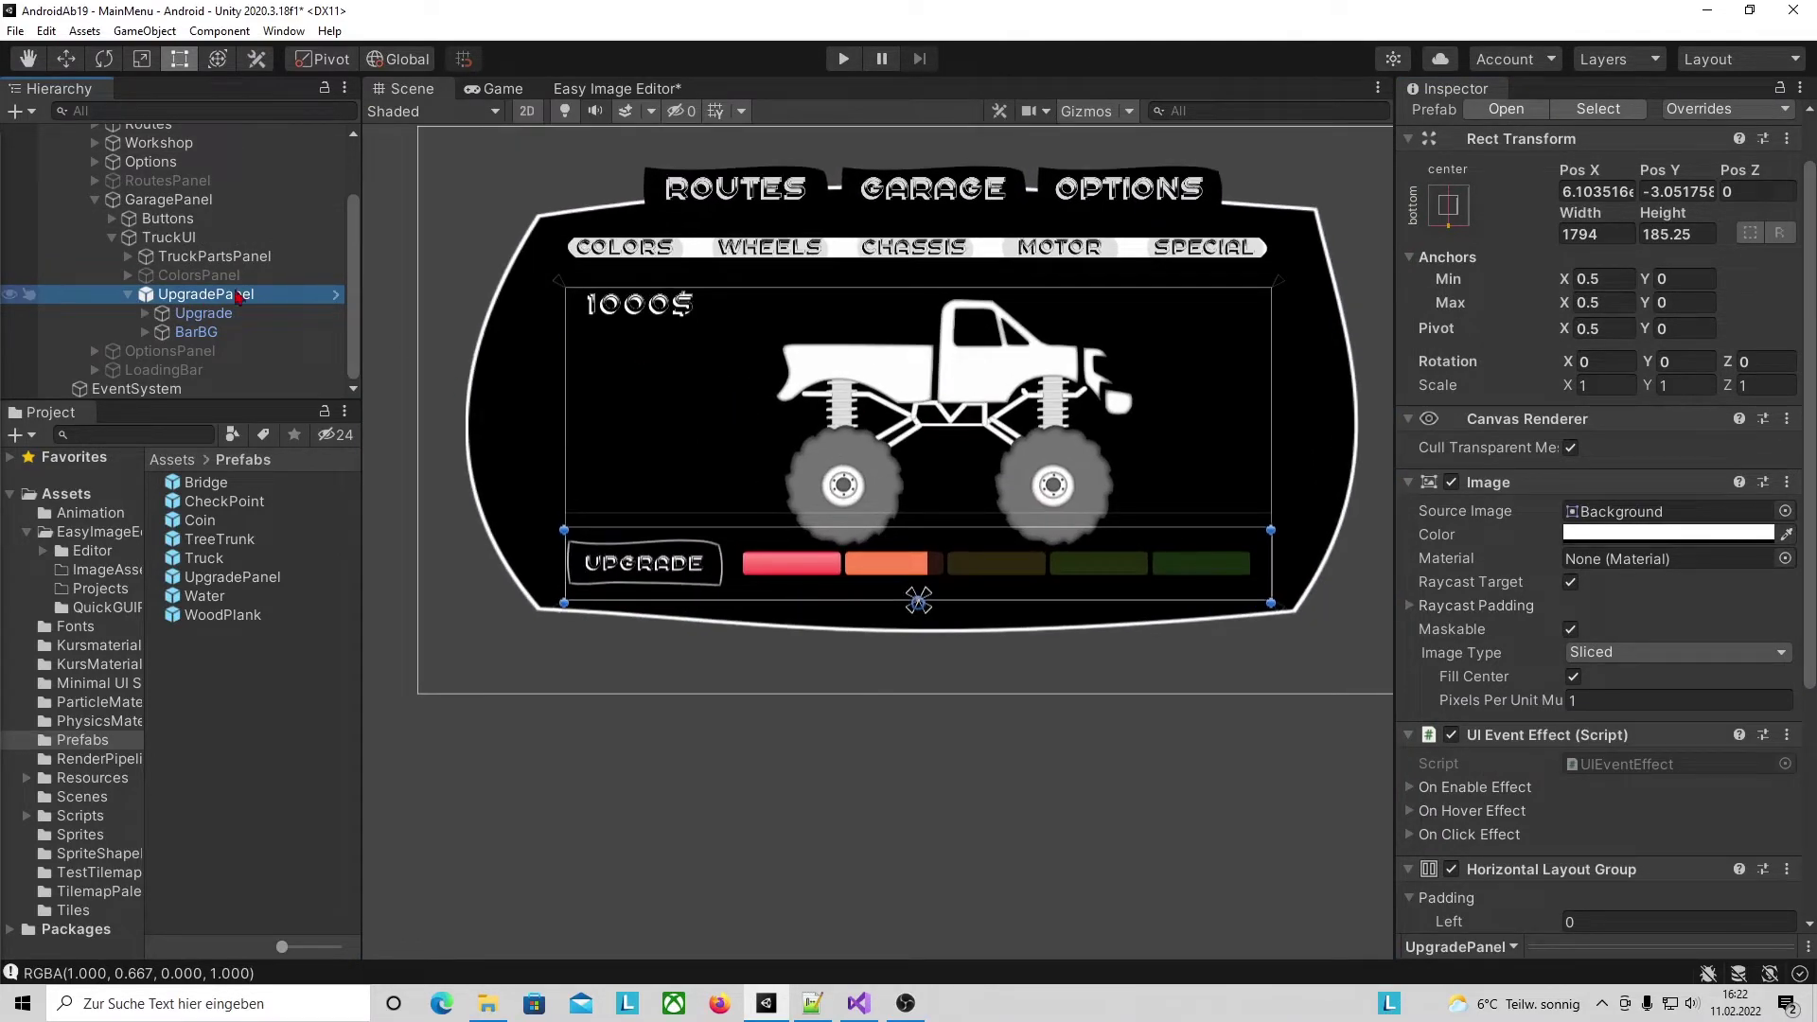
left_click(270, 298)
left_click(261, 297)
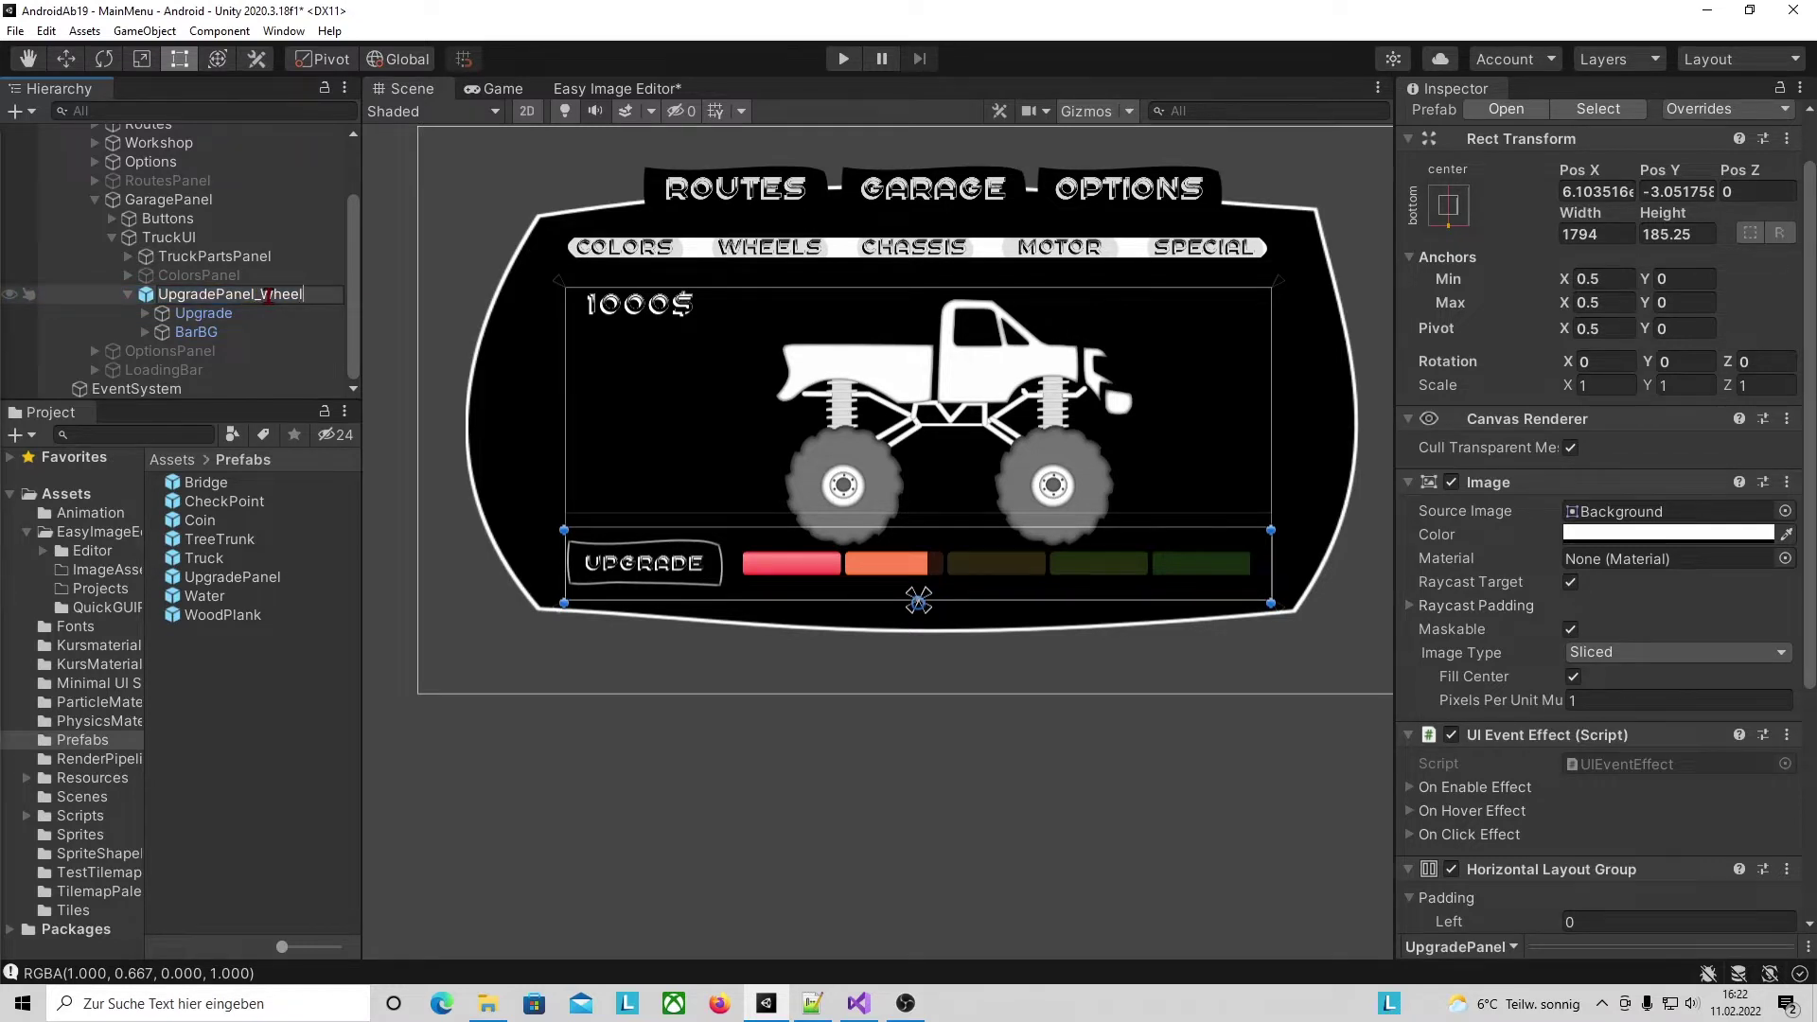
type("s")
key("Return")
Collapse UpgradePanel_Wheels and duplicate it twice.
left_click(130, 299)
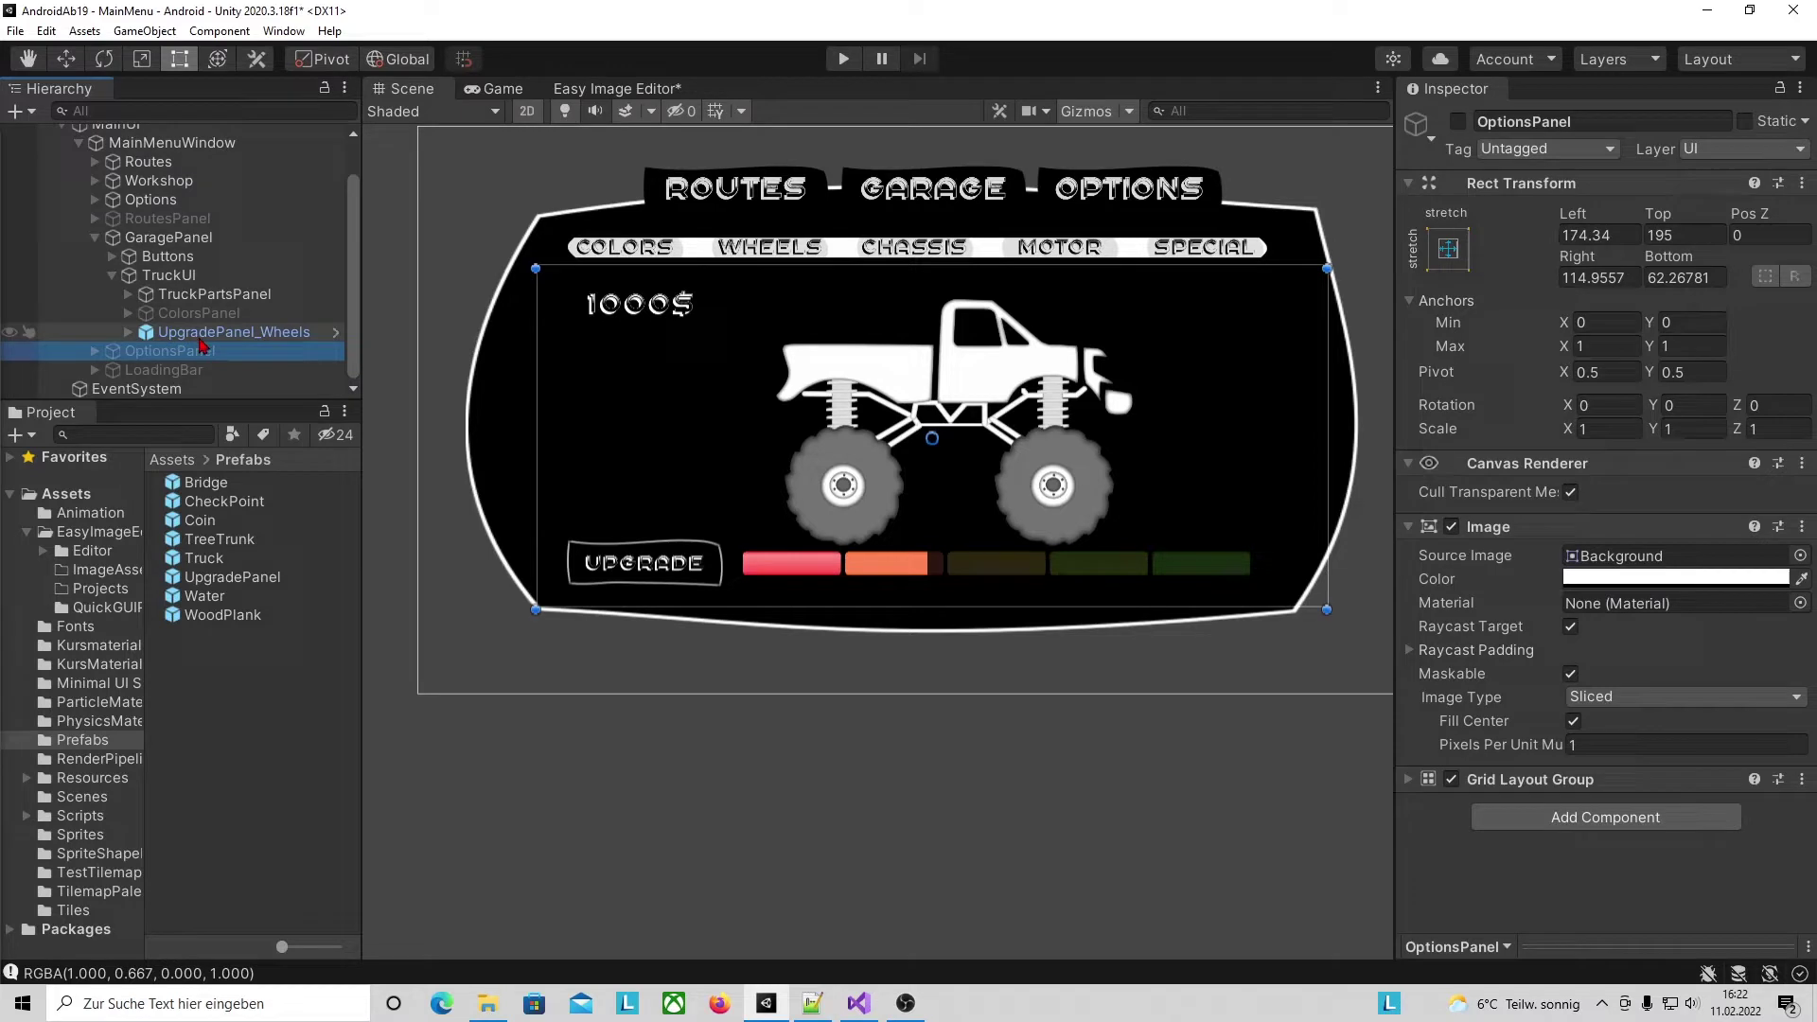
left_click(205, 333)
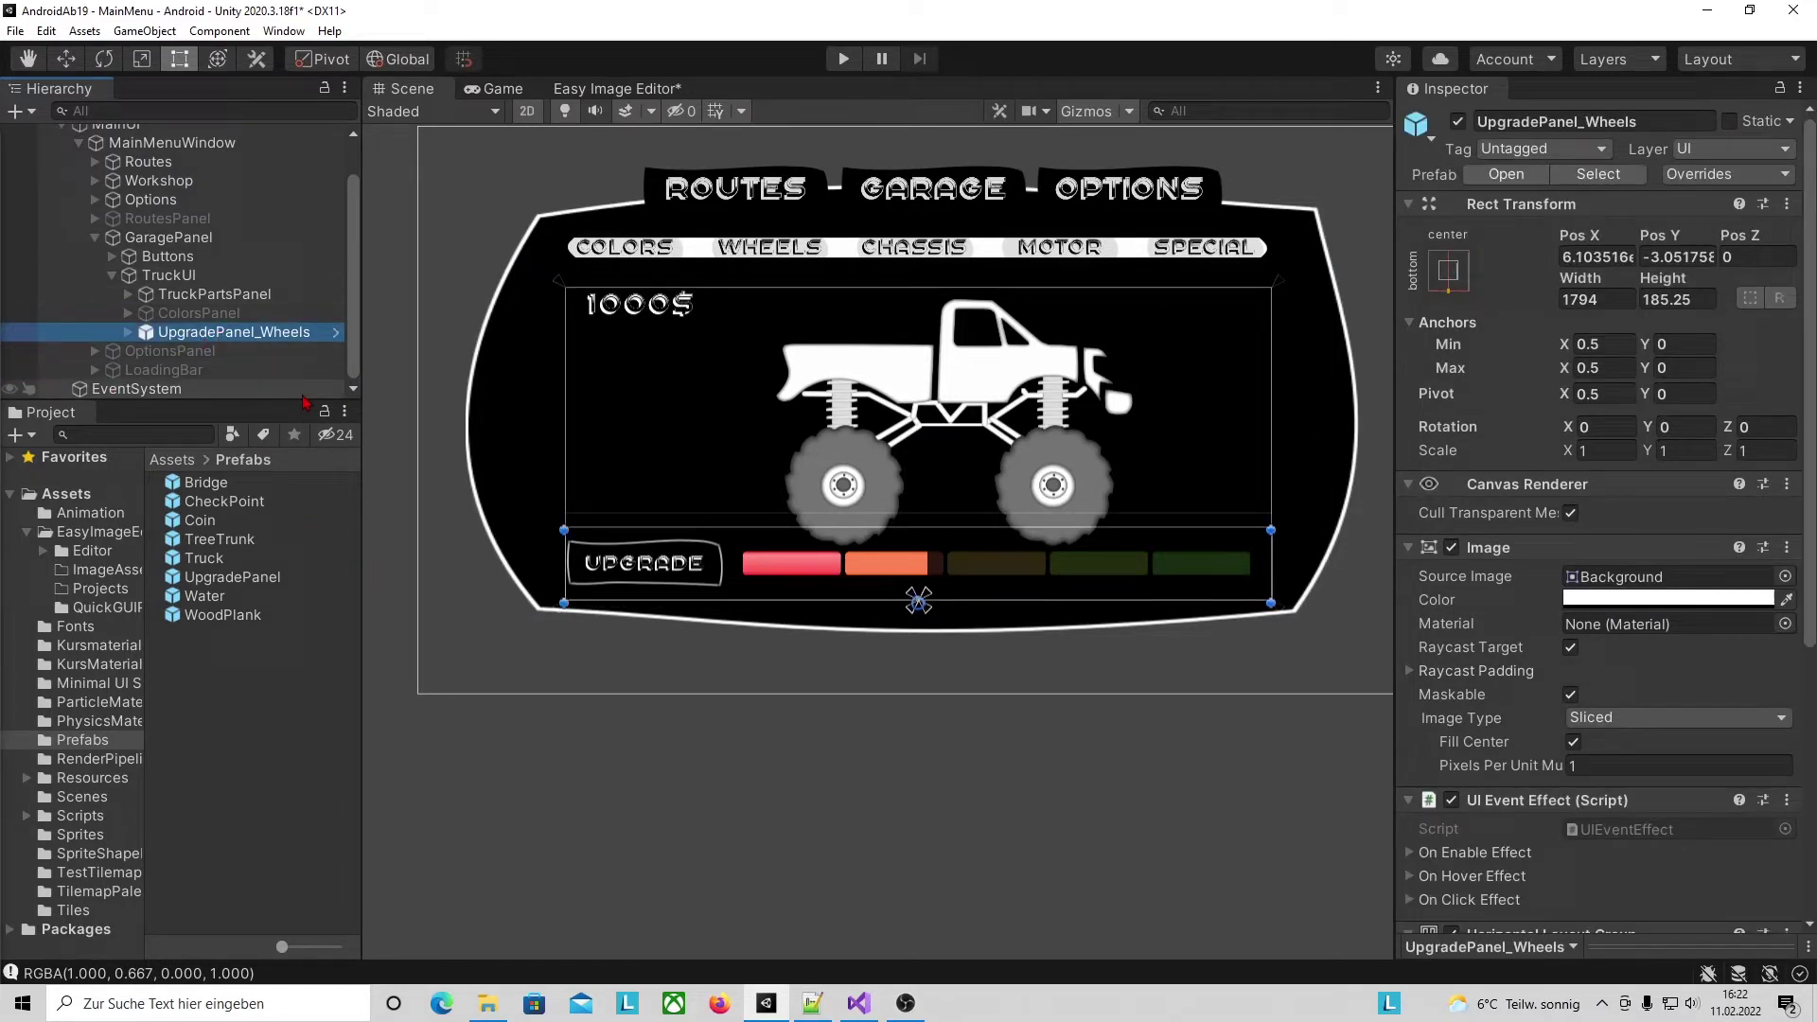
key("ctrl+d")
key("ctrl+d")
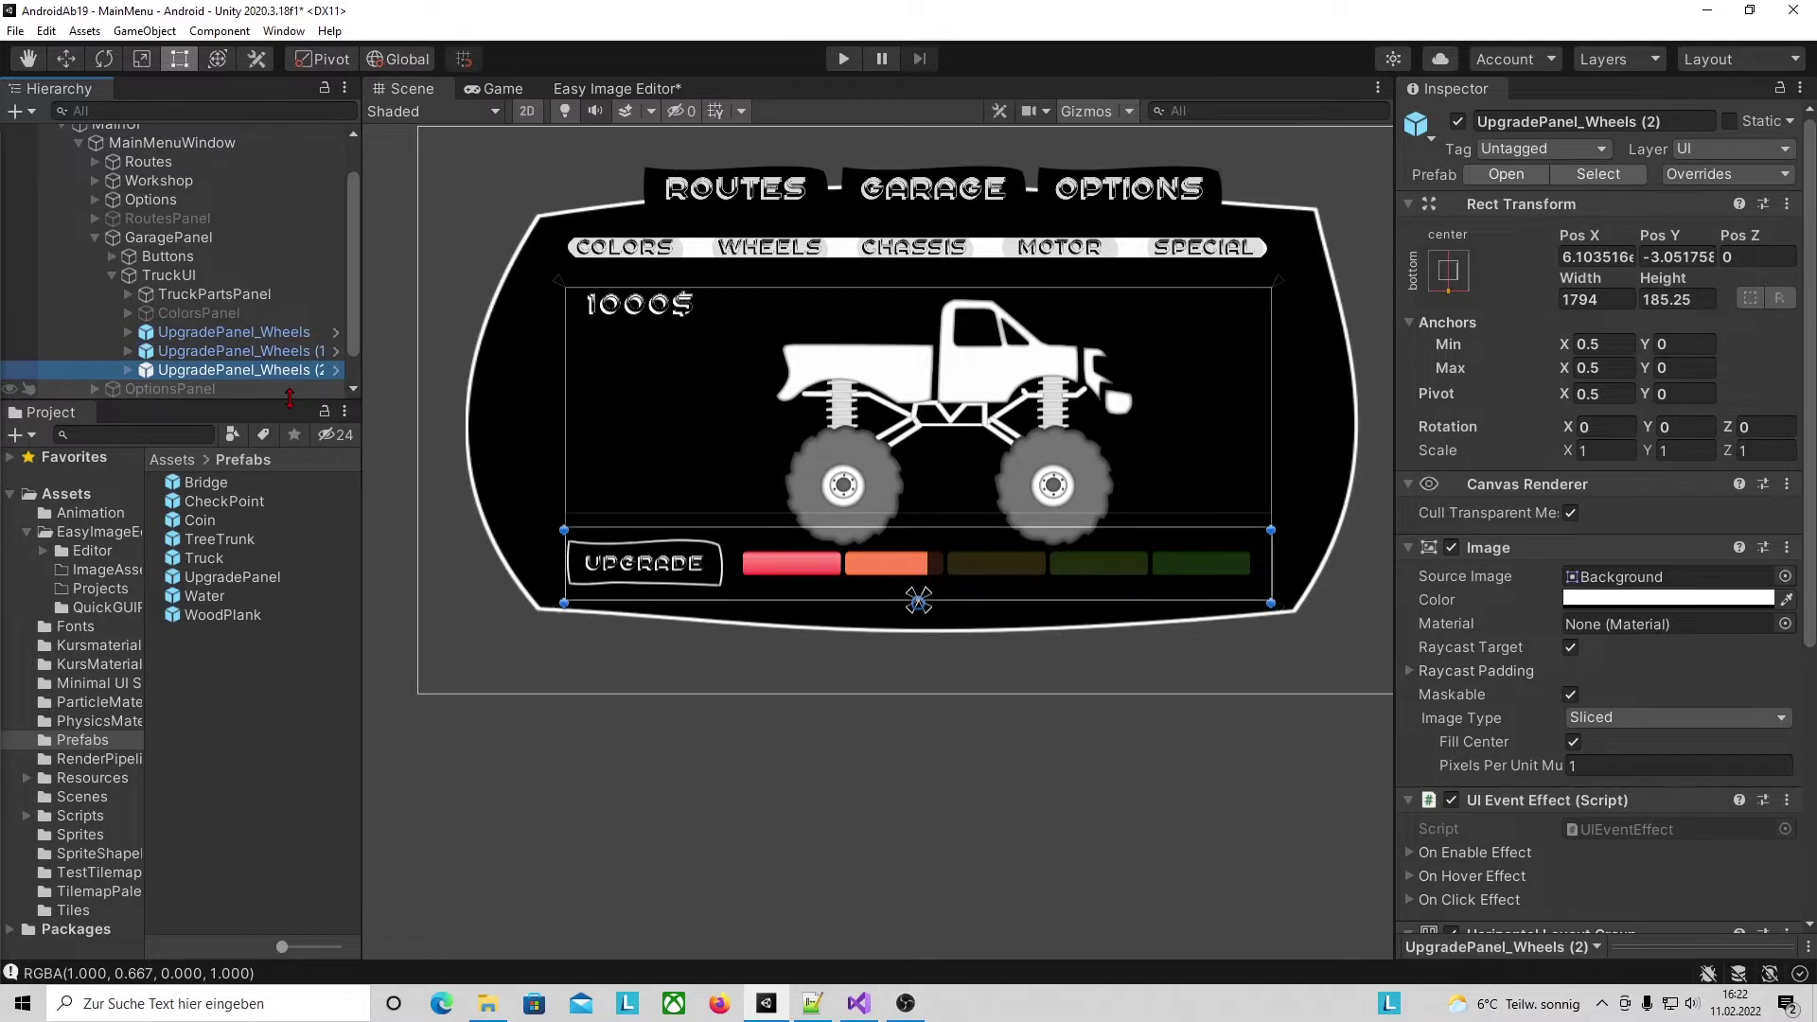
key("ctrl+d")
Rename the first two copies to UpgradePanel_Chassis and UpgradePanel_Motor.
left_click(272, 353)
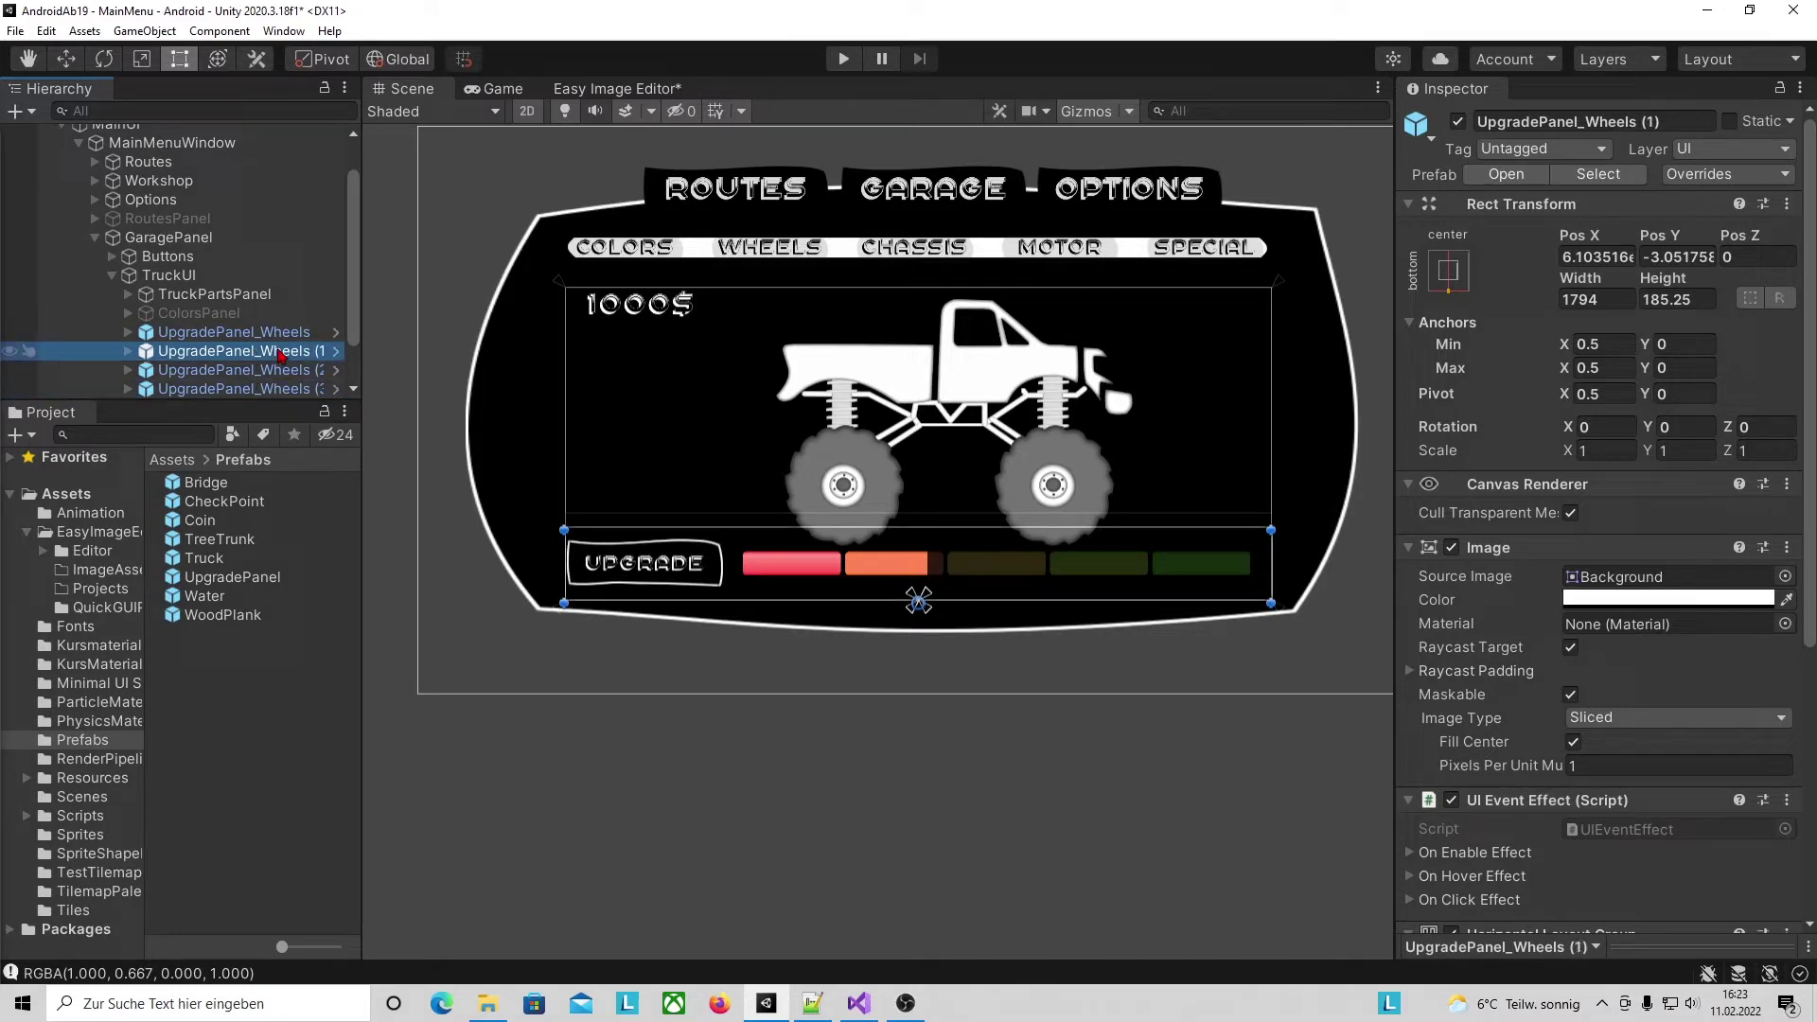
left_click(271, 353)
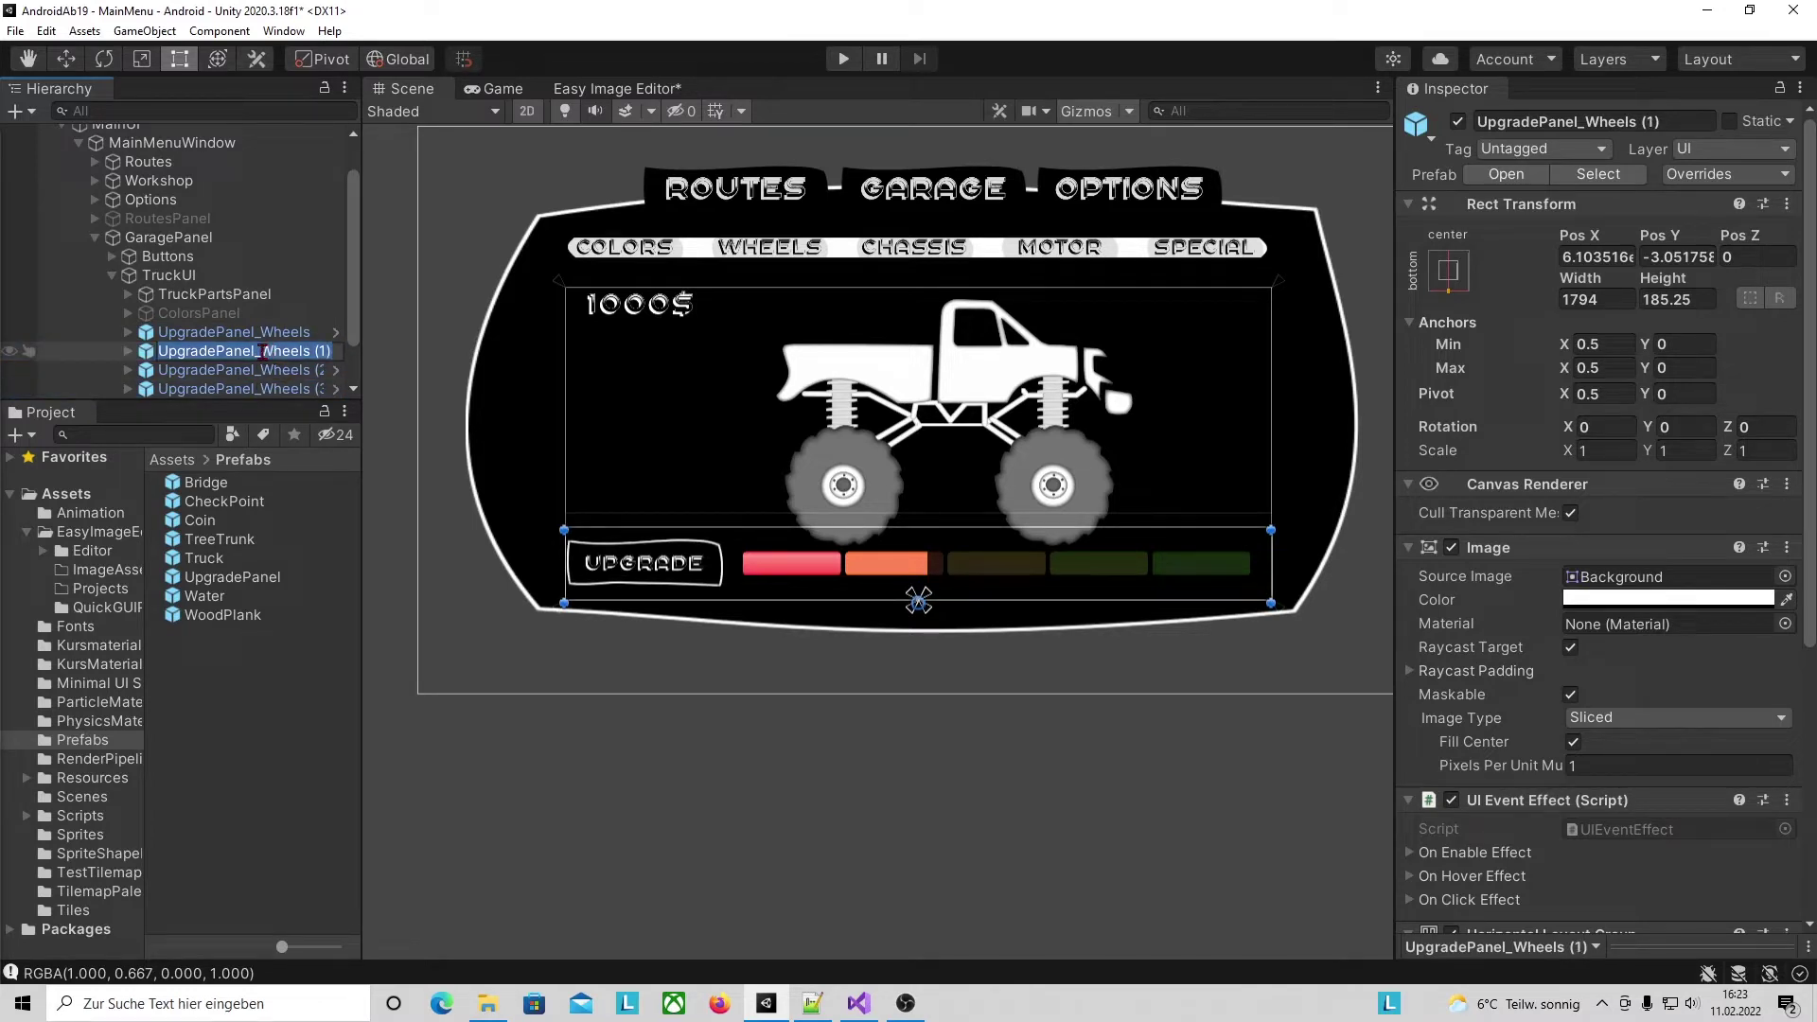
type("UpgradePanel_Chassis")
key("Return")
left_click(279, 374)
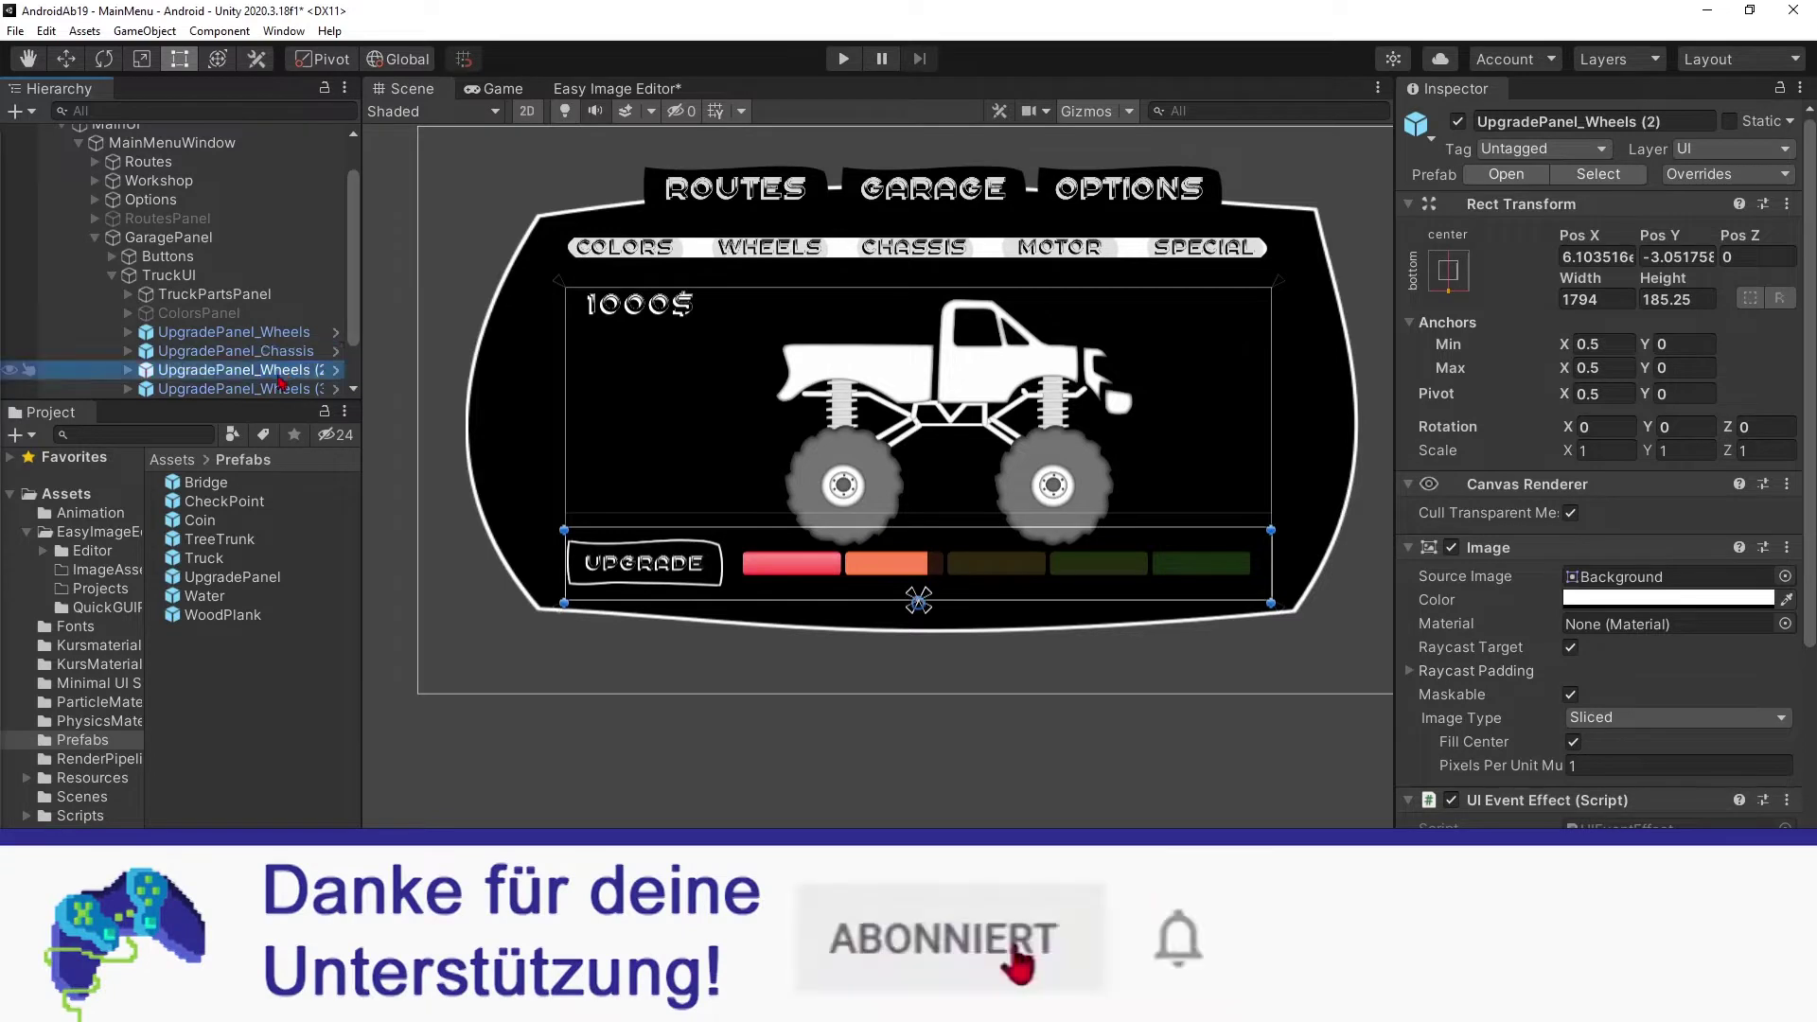
left_click(279, 374)
type("UpgradePanel_Motor")
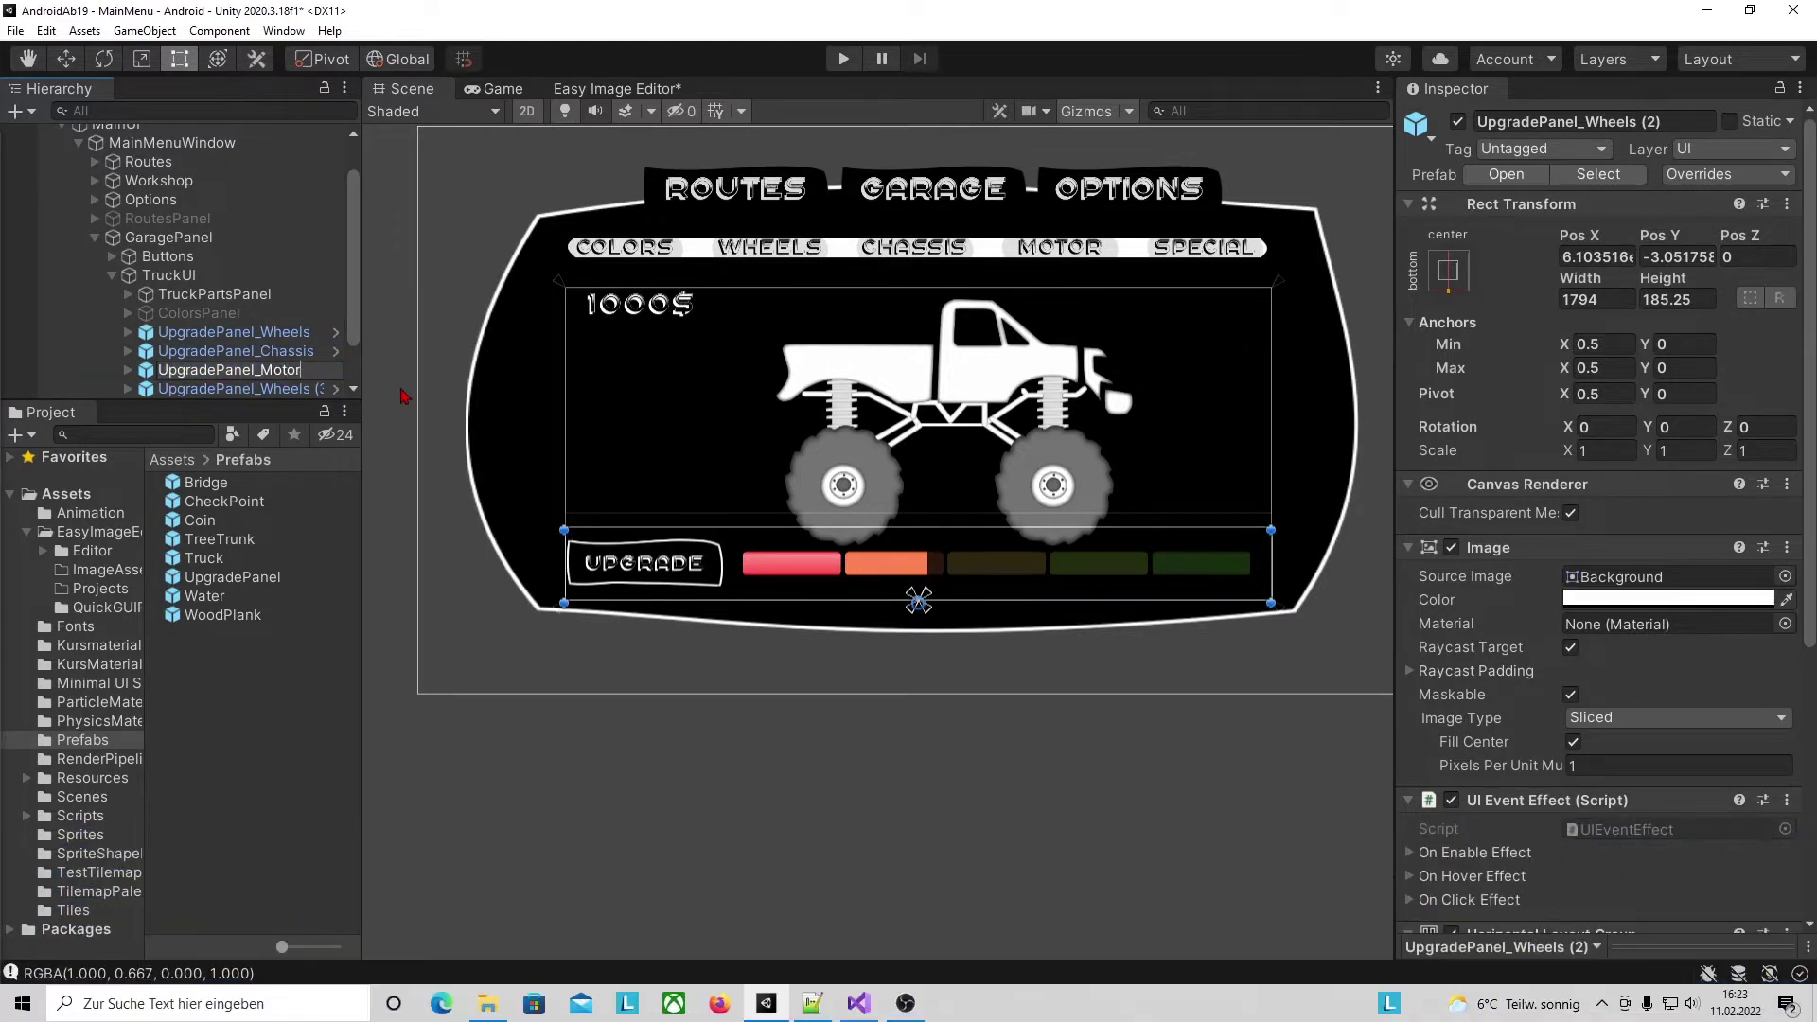
key("Return")
Rename the last copy to UpgradePanel_Special.
key("Down")
key("F2")
type("Special")
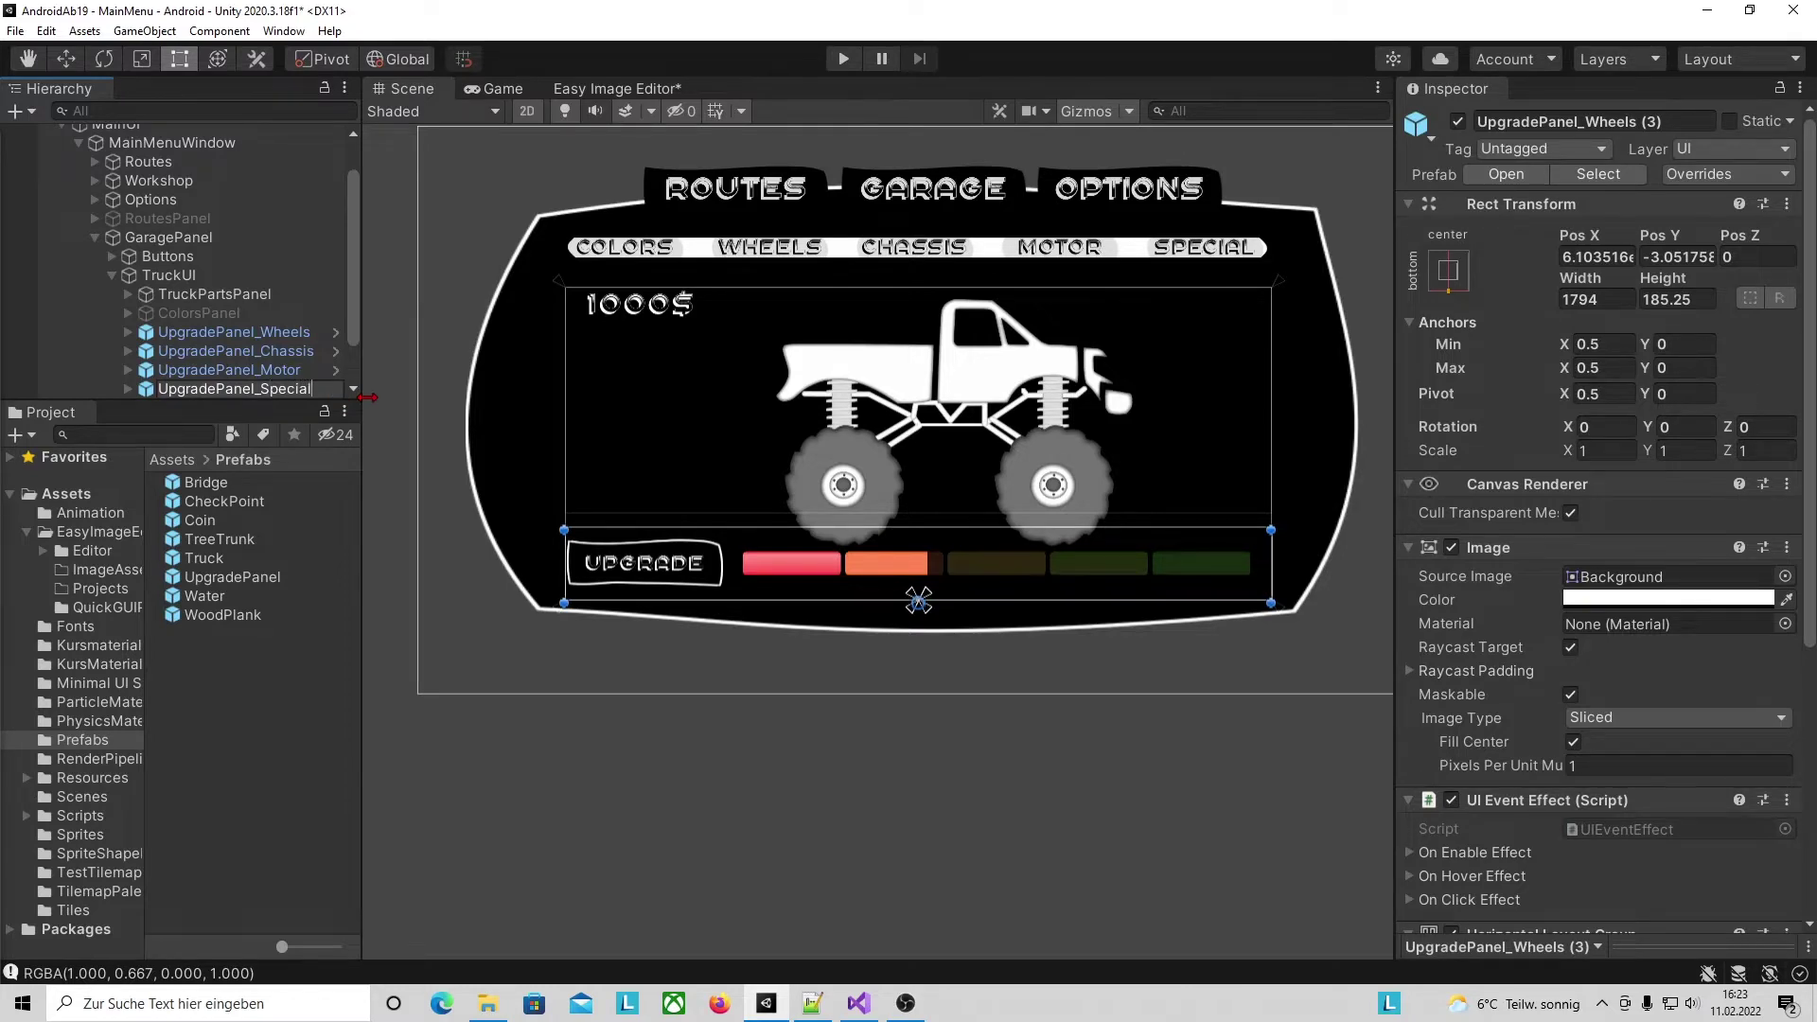
key("Return")
left_click(173, 222)
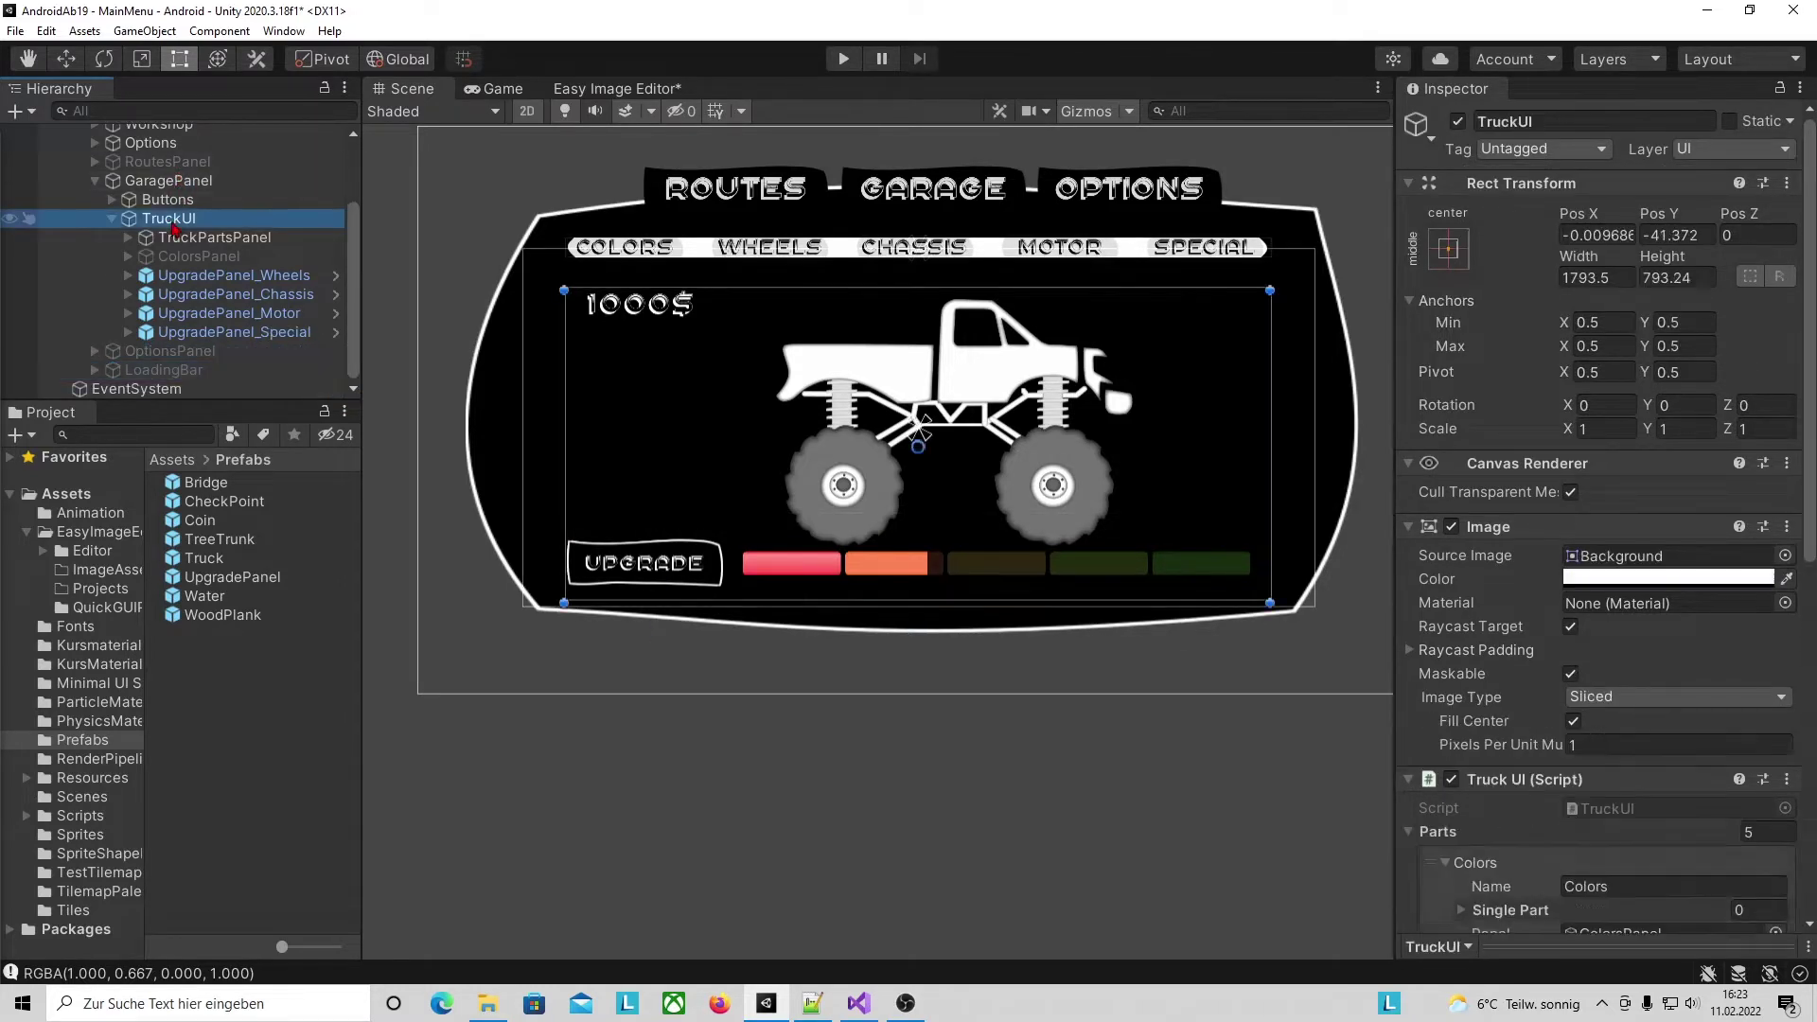
Assign UpgradePanel_Chassis, UpgradePanel_Motor and UpgradePanel_Special to TruckUI's Chassis, Motor and Special Panel fields.
scroll(1525, 653, "down", 10)
left_click(1654, 573)
scroll(1652, 596, "down", 3)
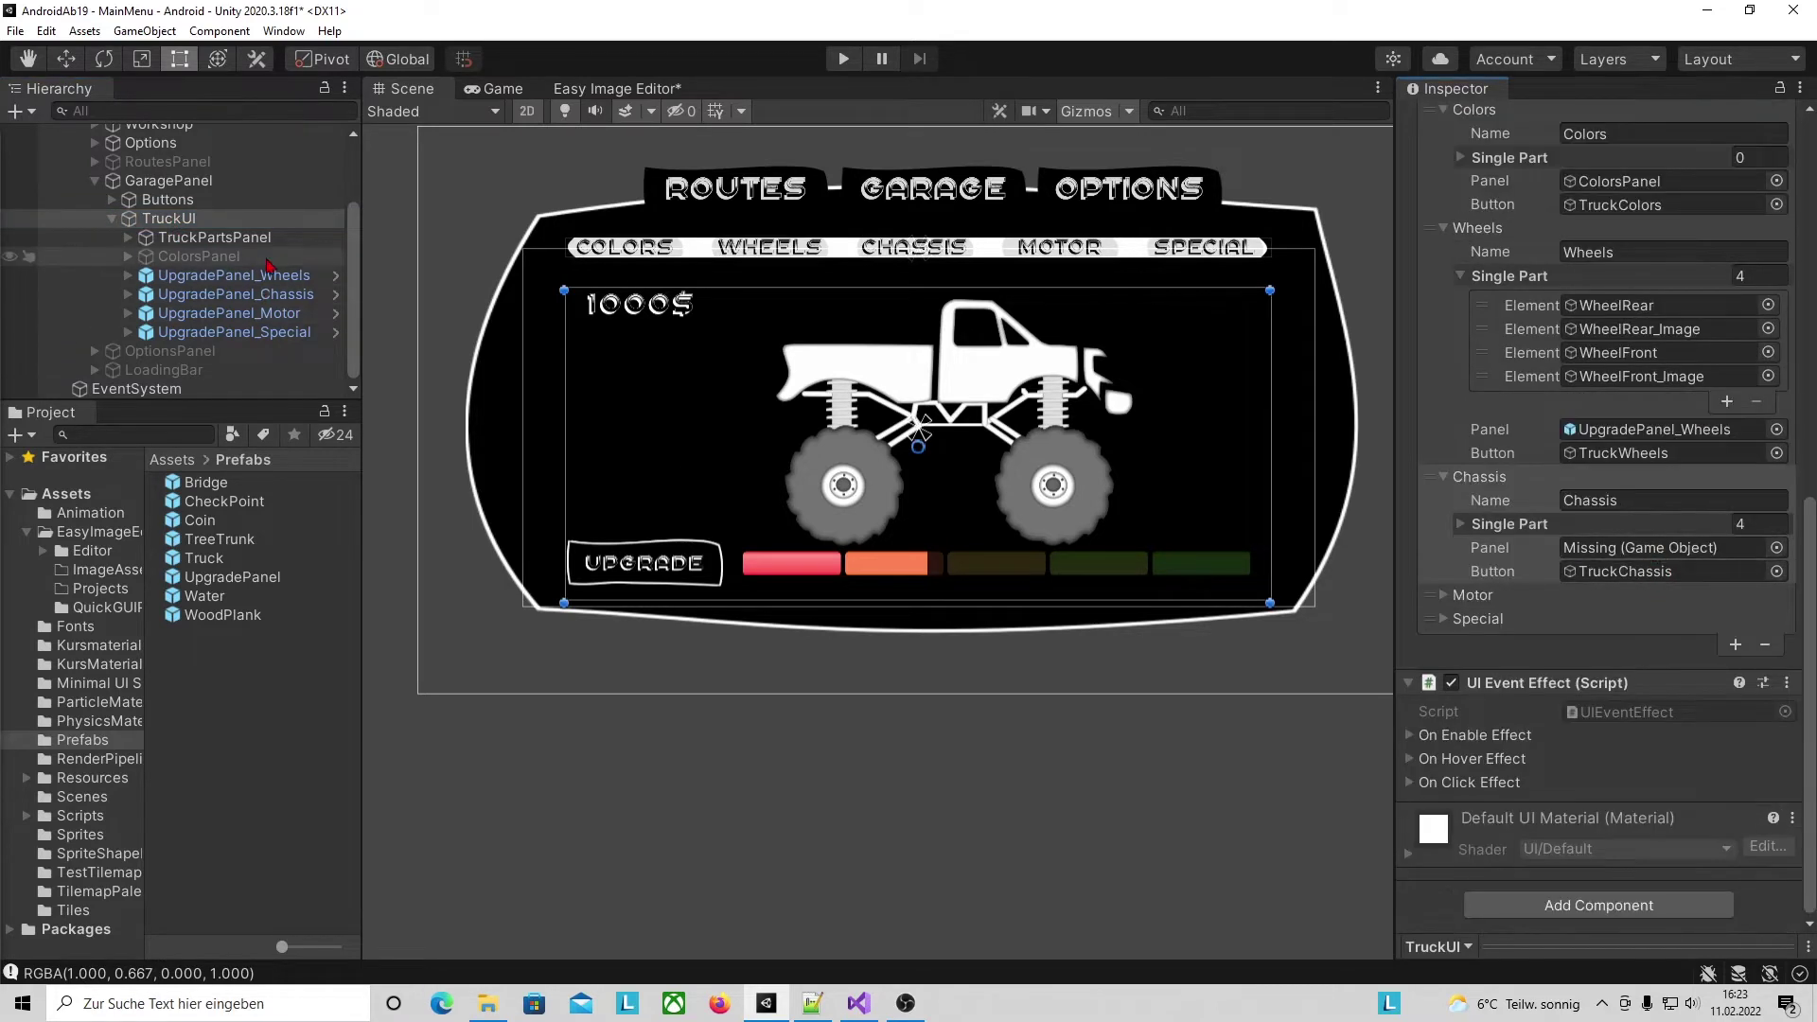
left_click_drag(280, 301, 1627, 551)
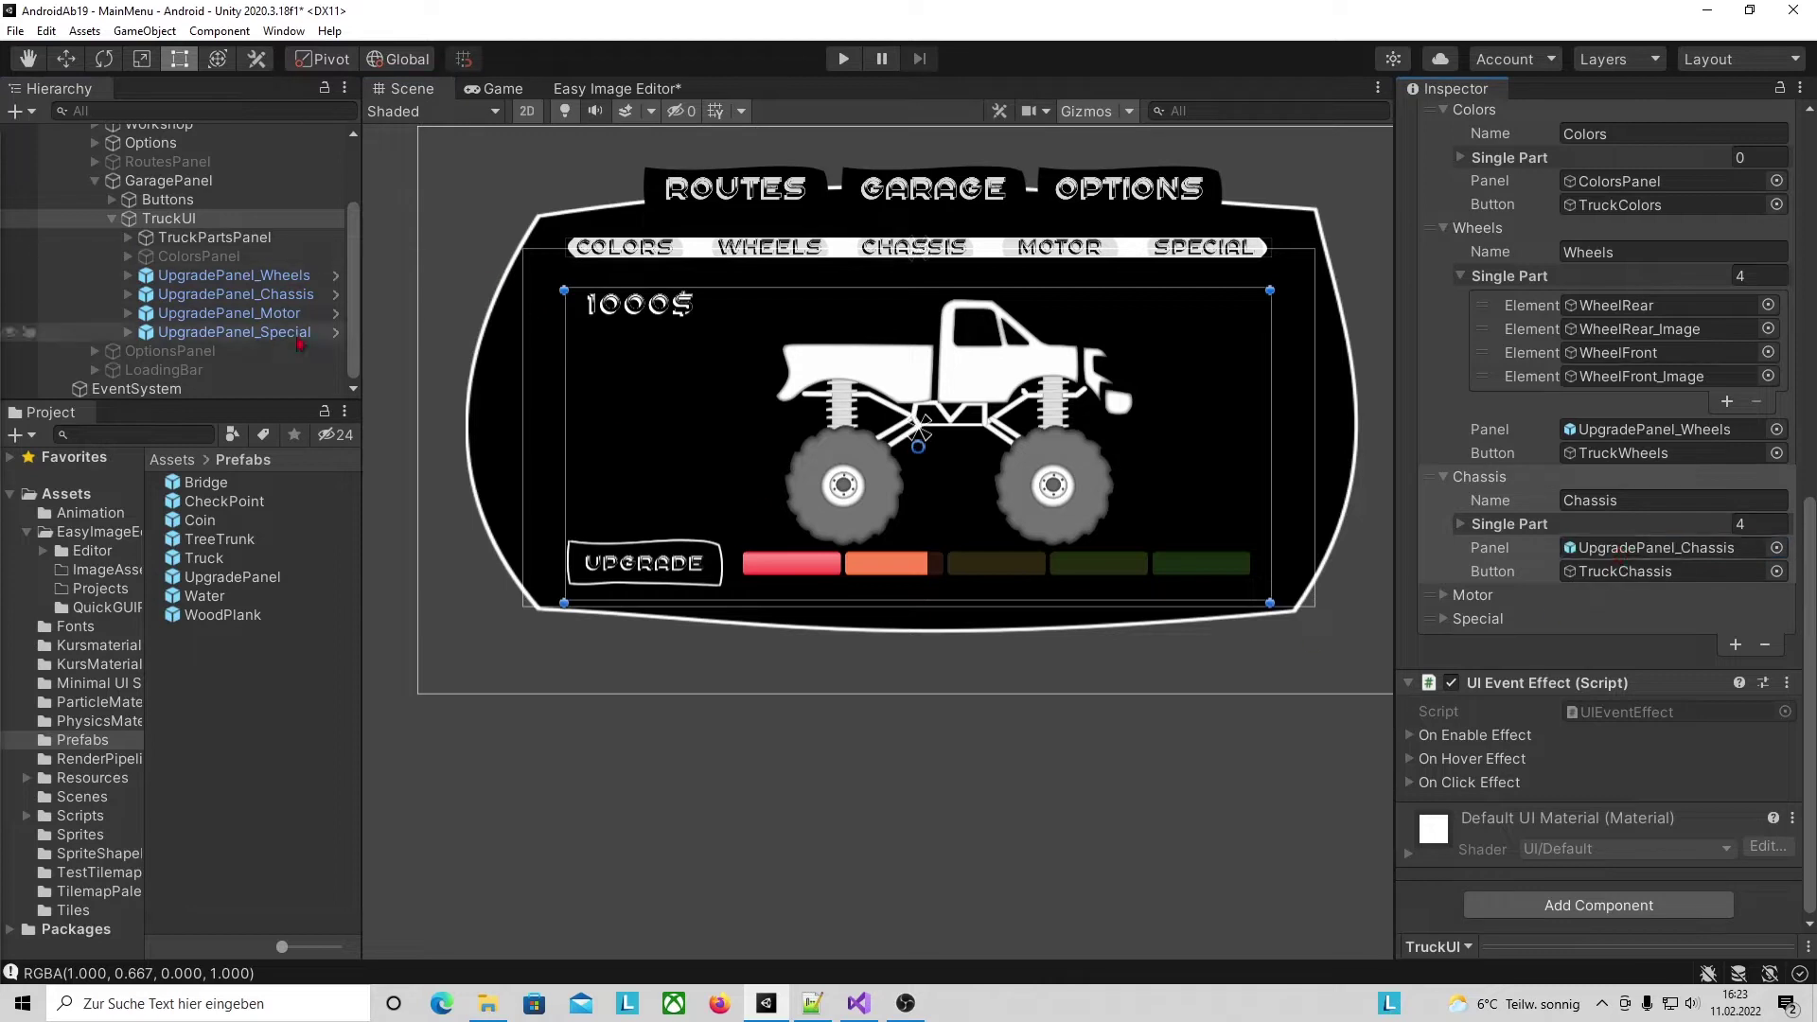
left_click(1471, 595)
scroll(1514, 606, "down", 2)
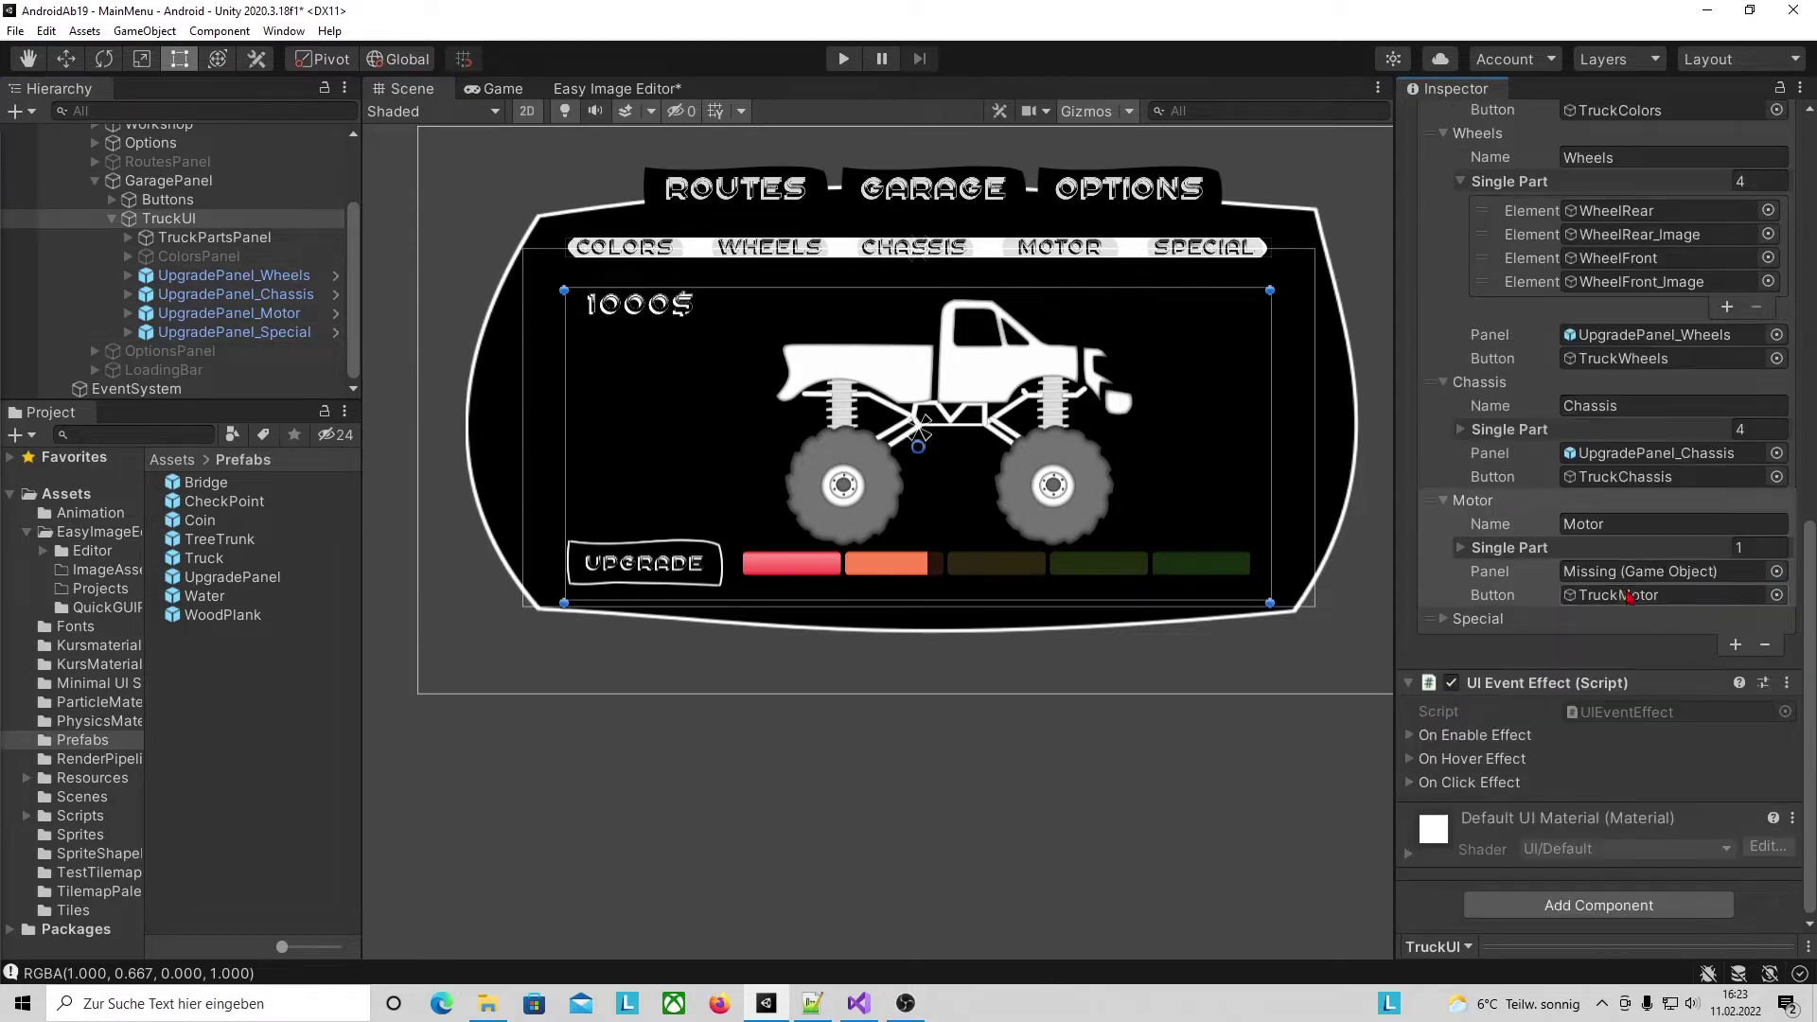
left_click_drag(301, 315, 1640, 580)
left_click(1443, 618)
scroll(1514, 615, "down", 2)
left_click_drag(233, 331, 1621, 584)
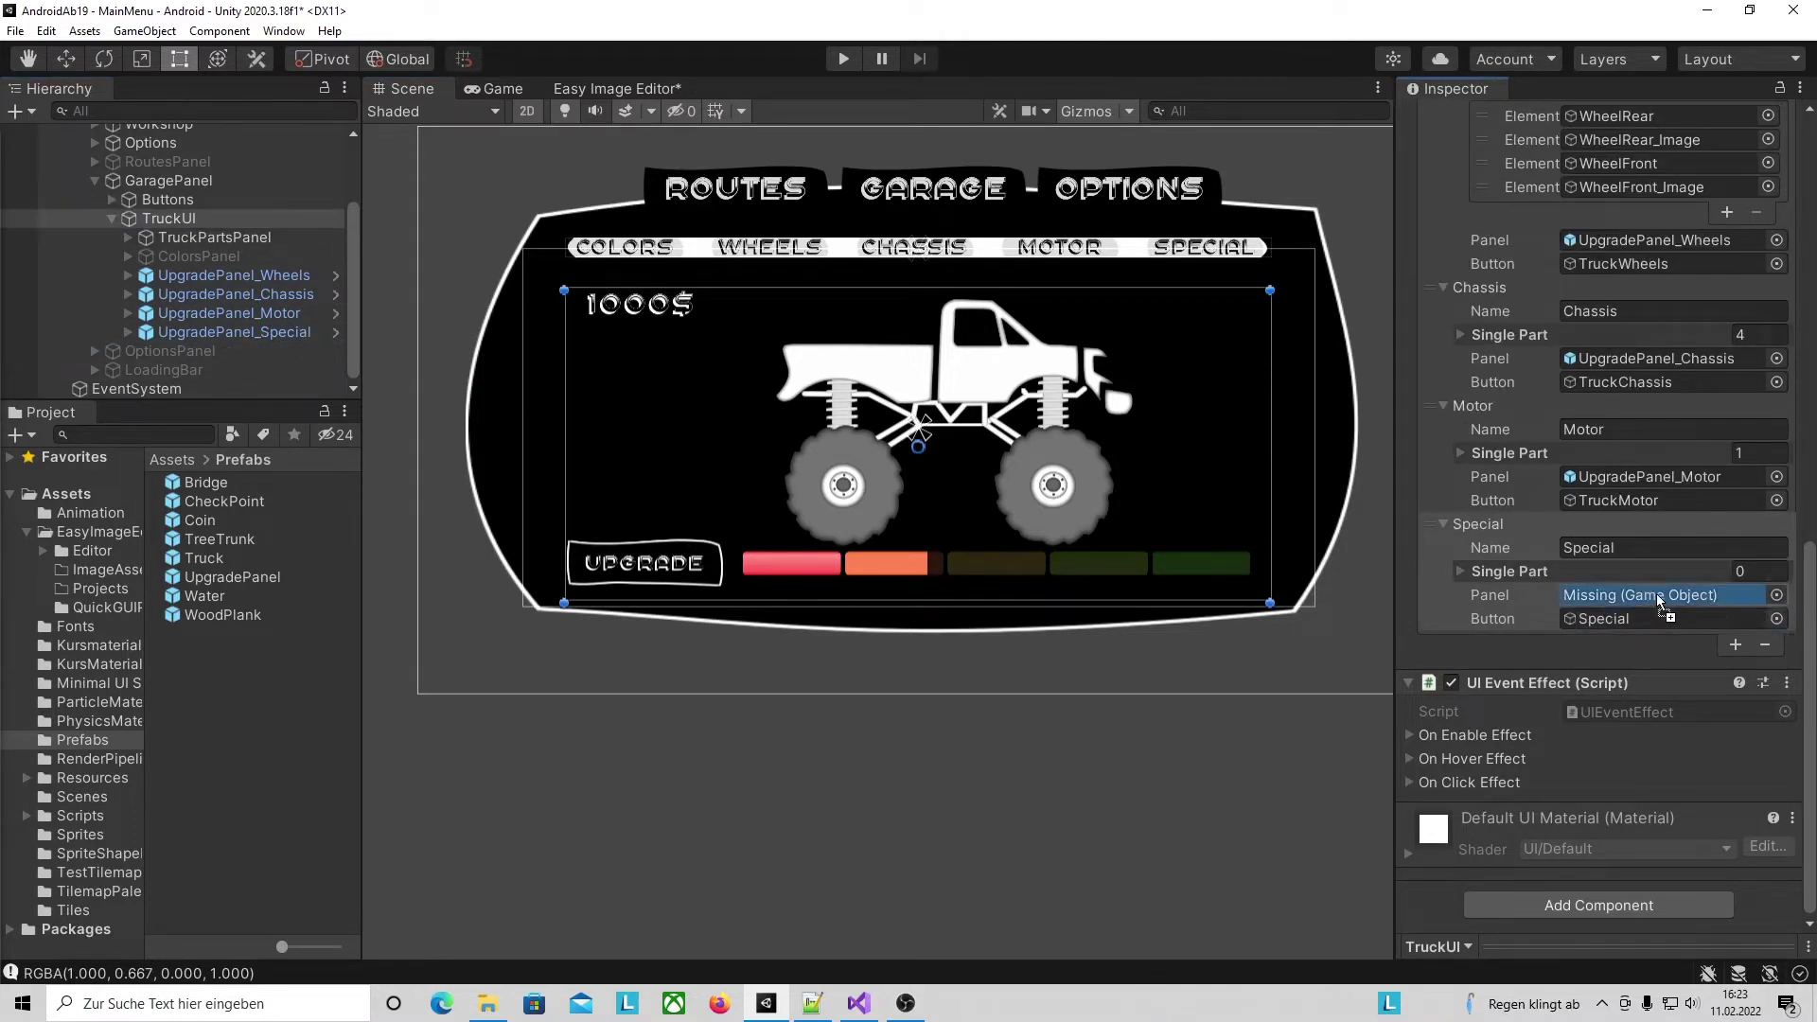
left_click_drag(1620, 584, 1628, 594)
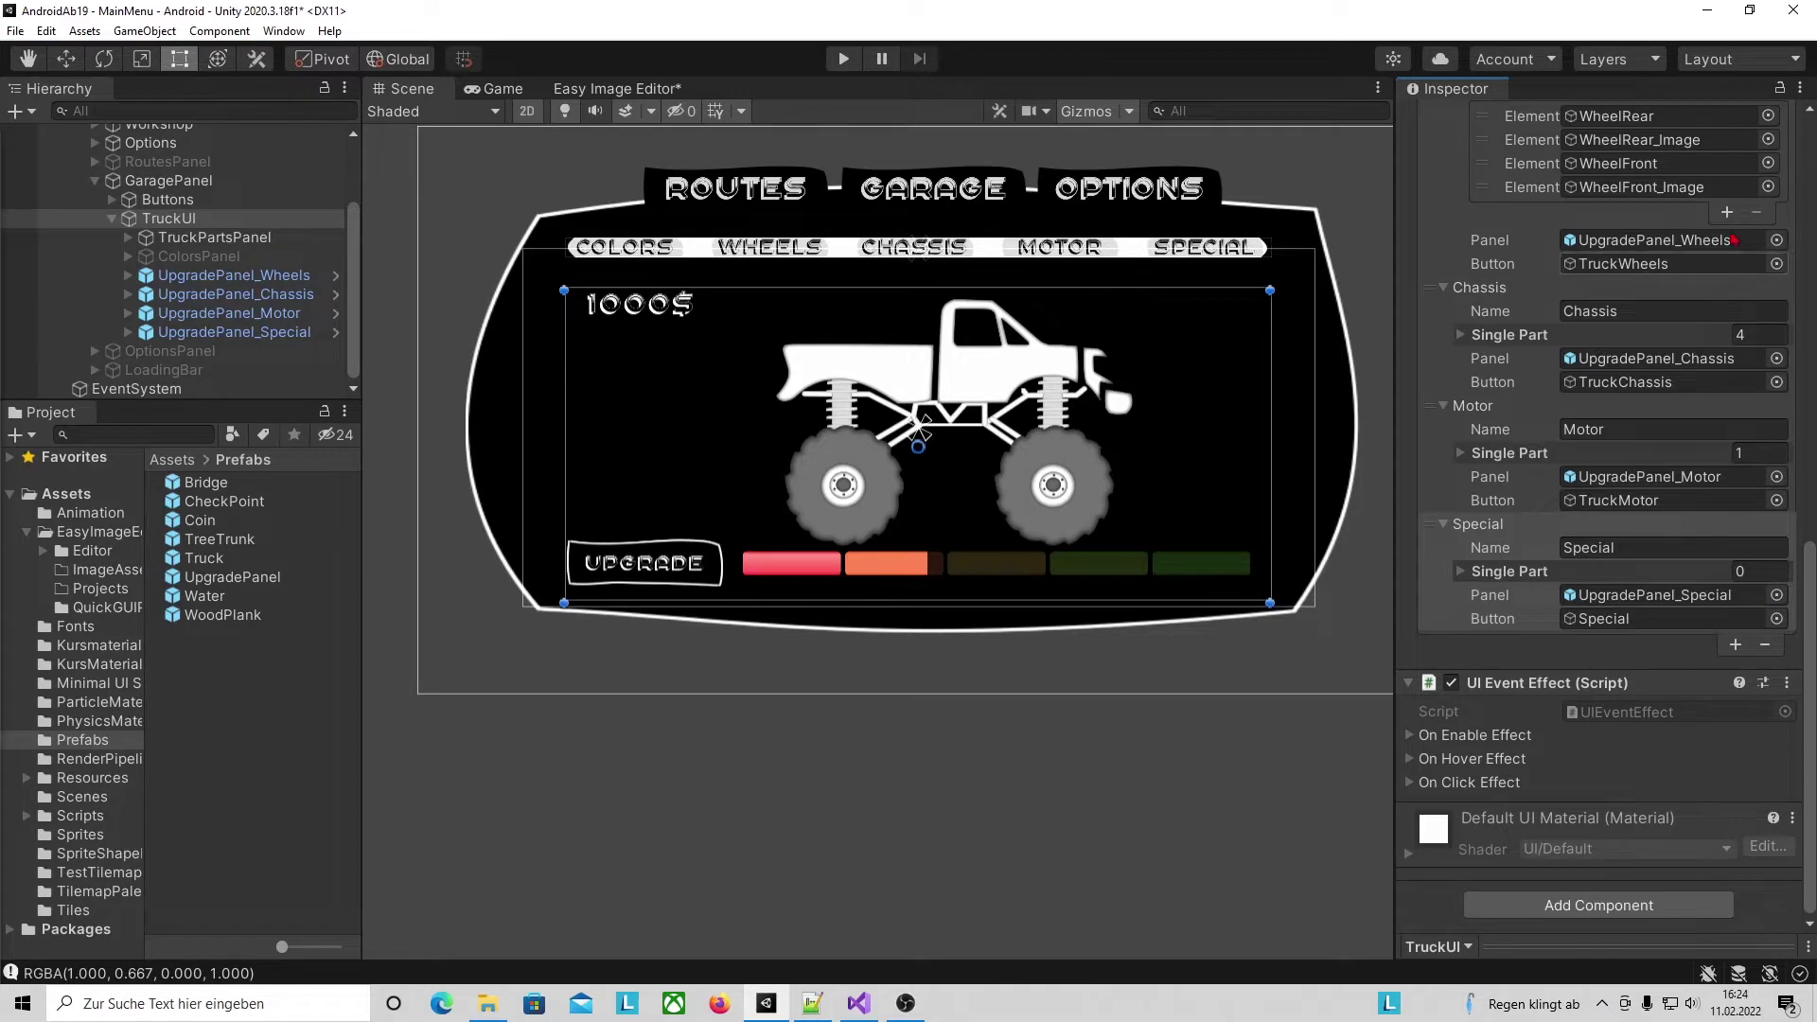
scroll(1578, 431, "up", 5)
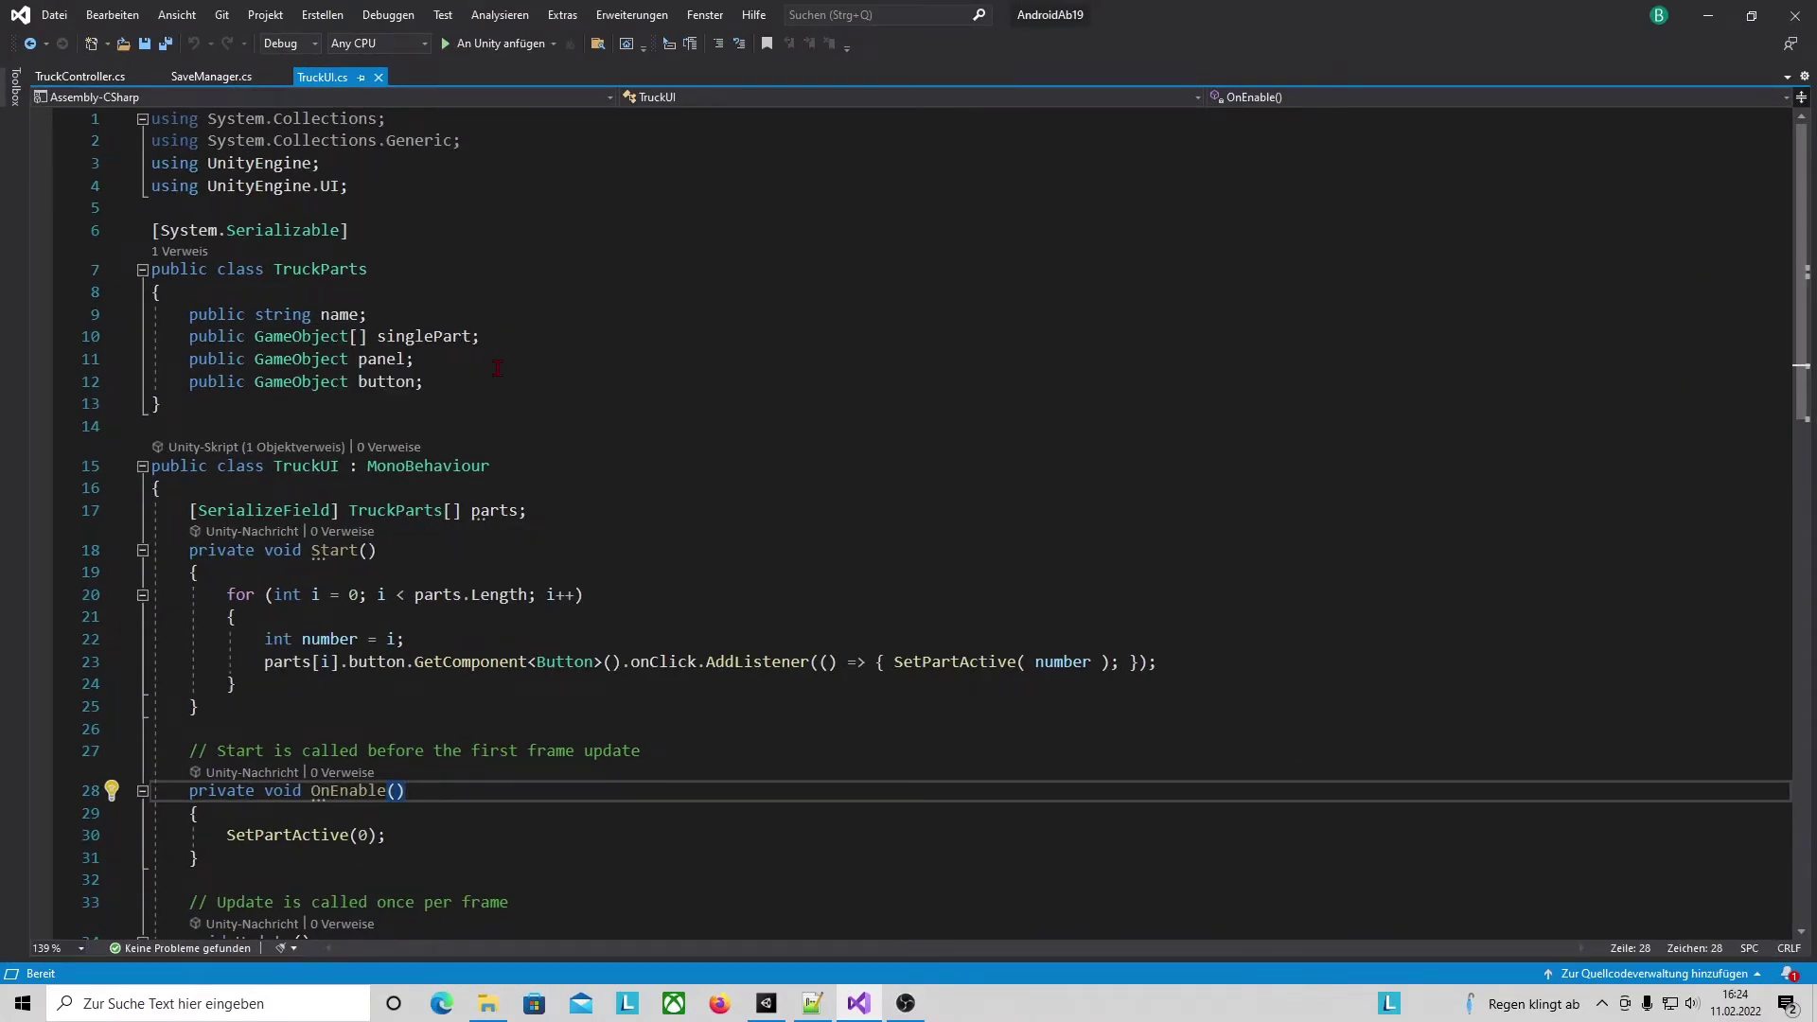
In SaveManager.cs, change 'Suspension' to 'Chassis' in the upgradeLevel Header label.
key("ctrl+Tab")
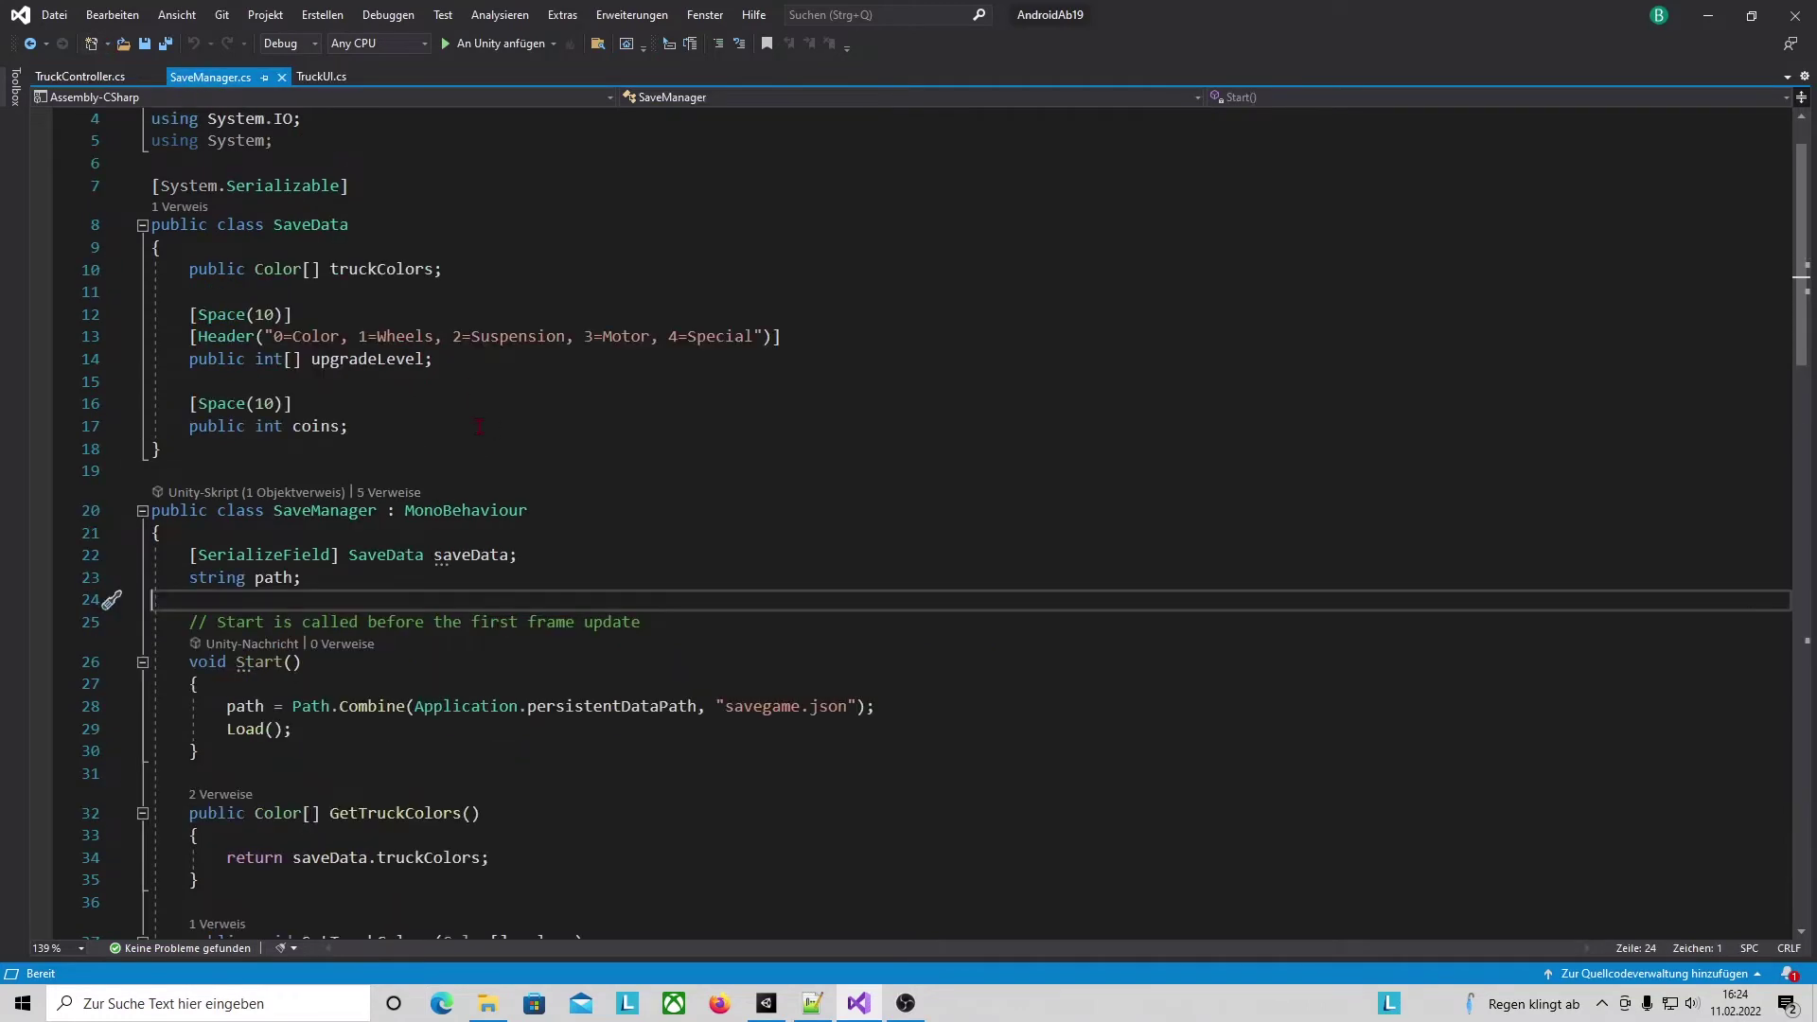
left_click(552, 289)
left_click_drag(176, 272, 442, 270)
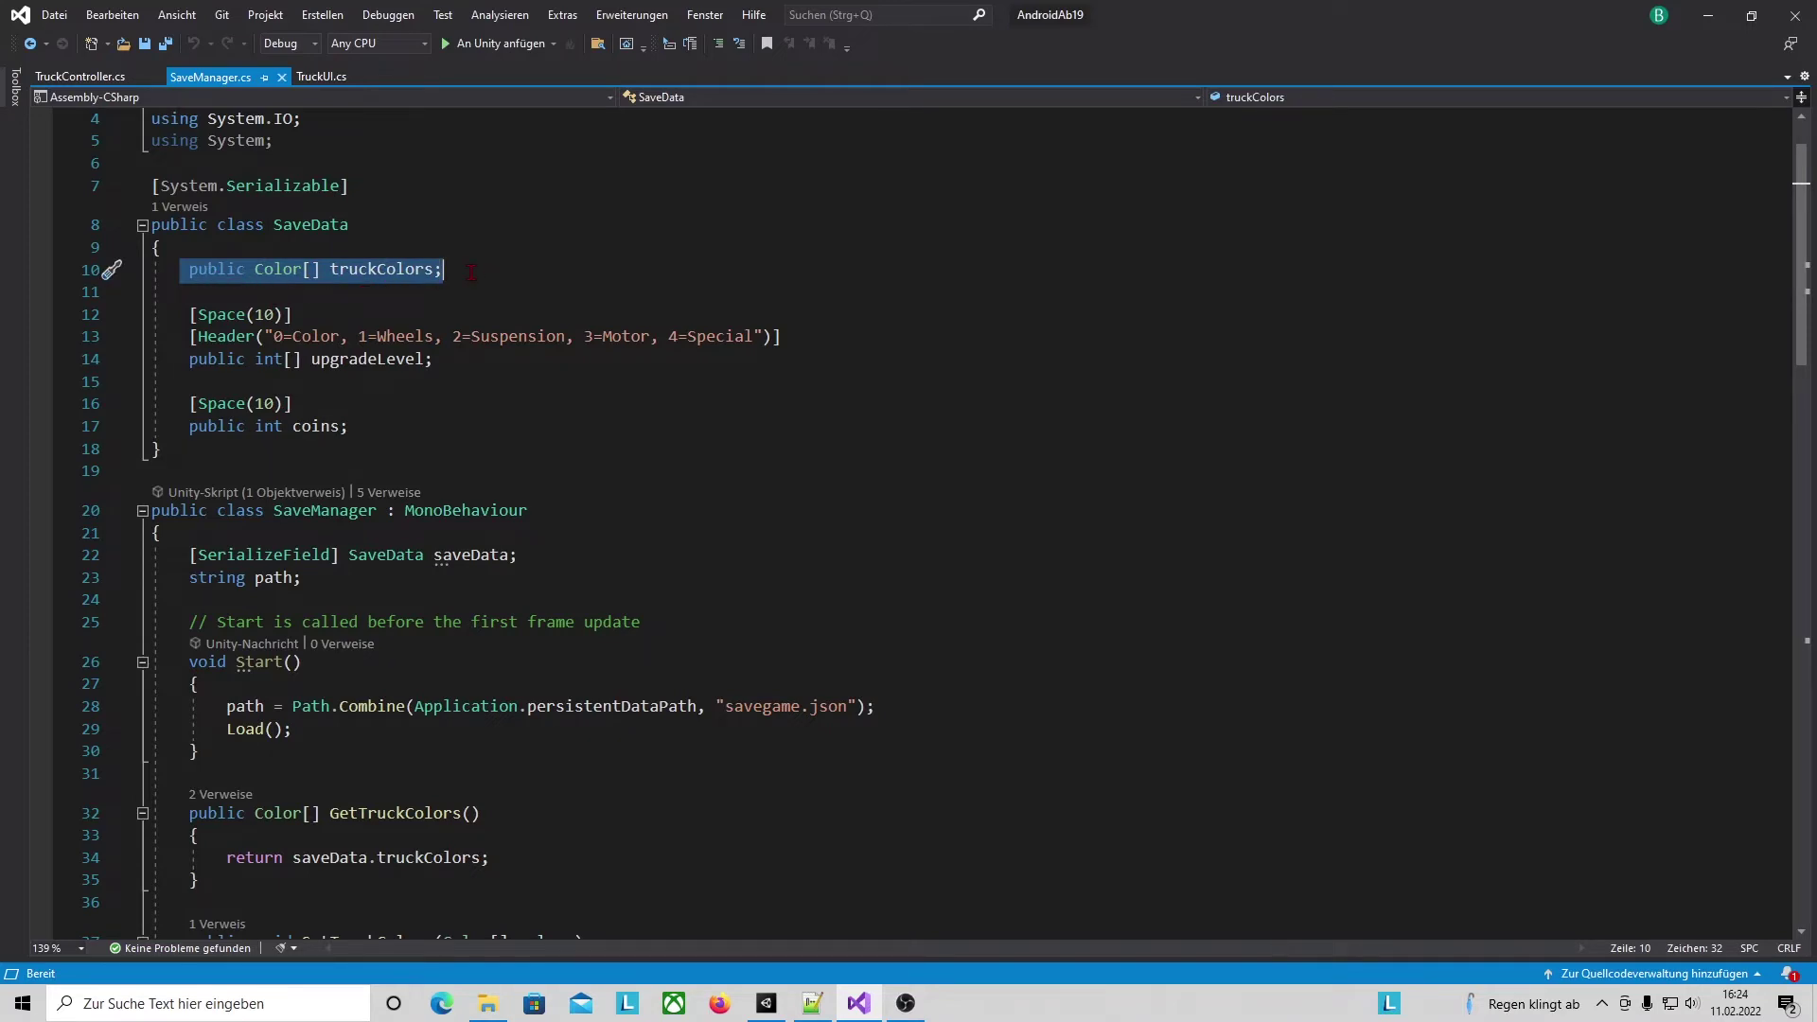
left_click_drag(170, 315, 444, 369)
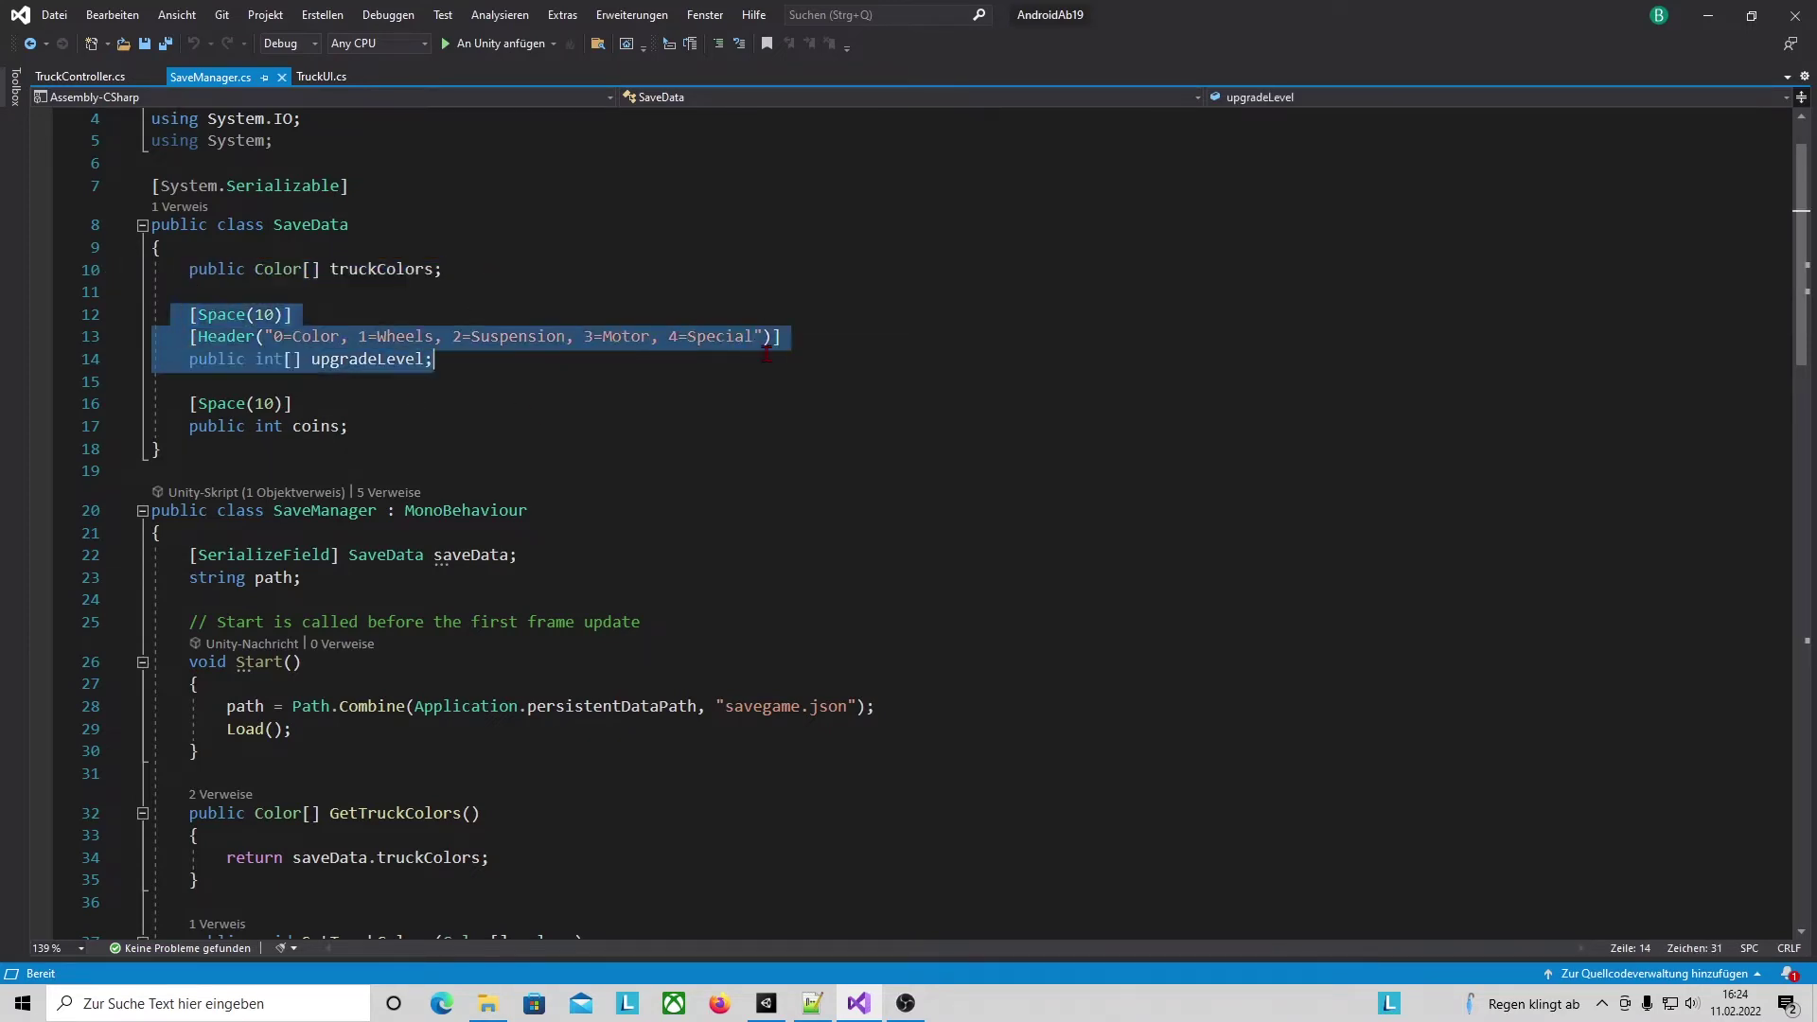
left_click(457, 358)
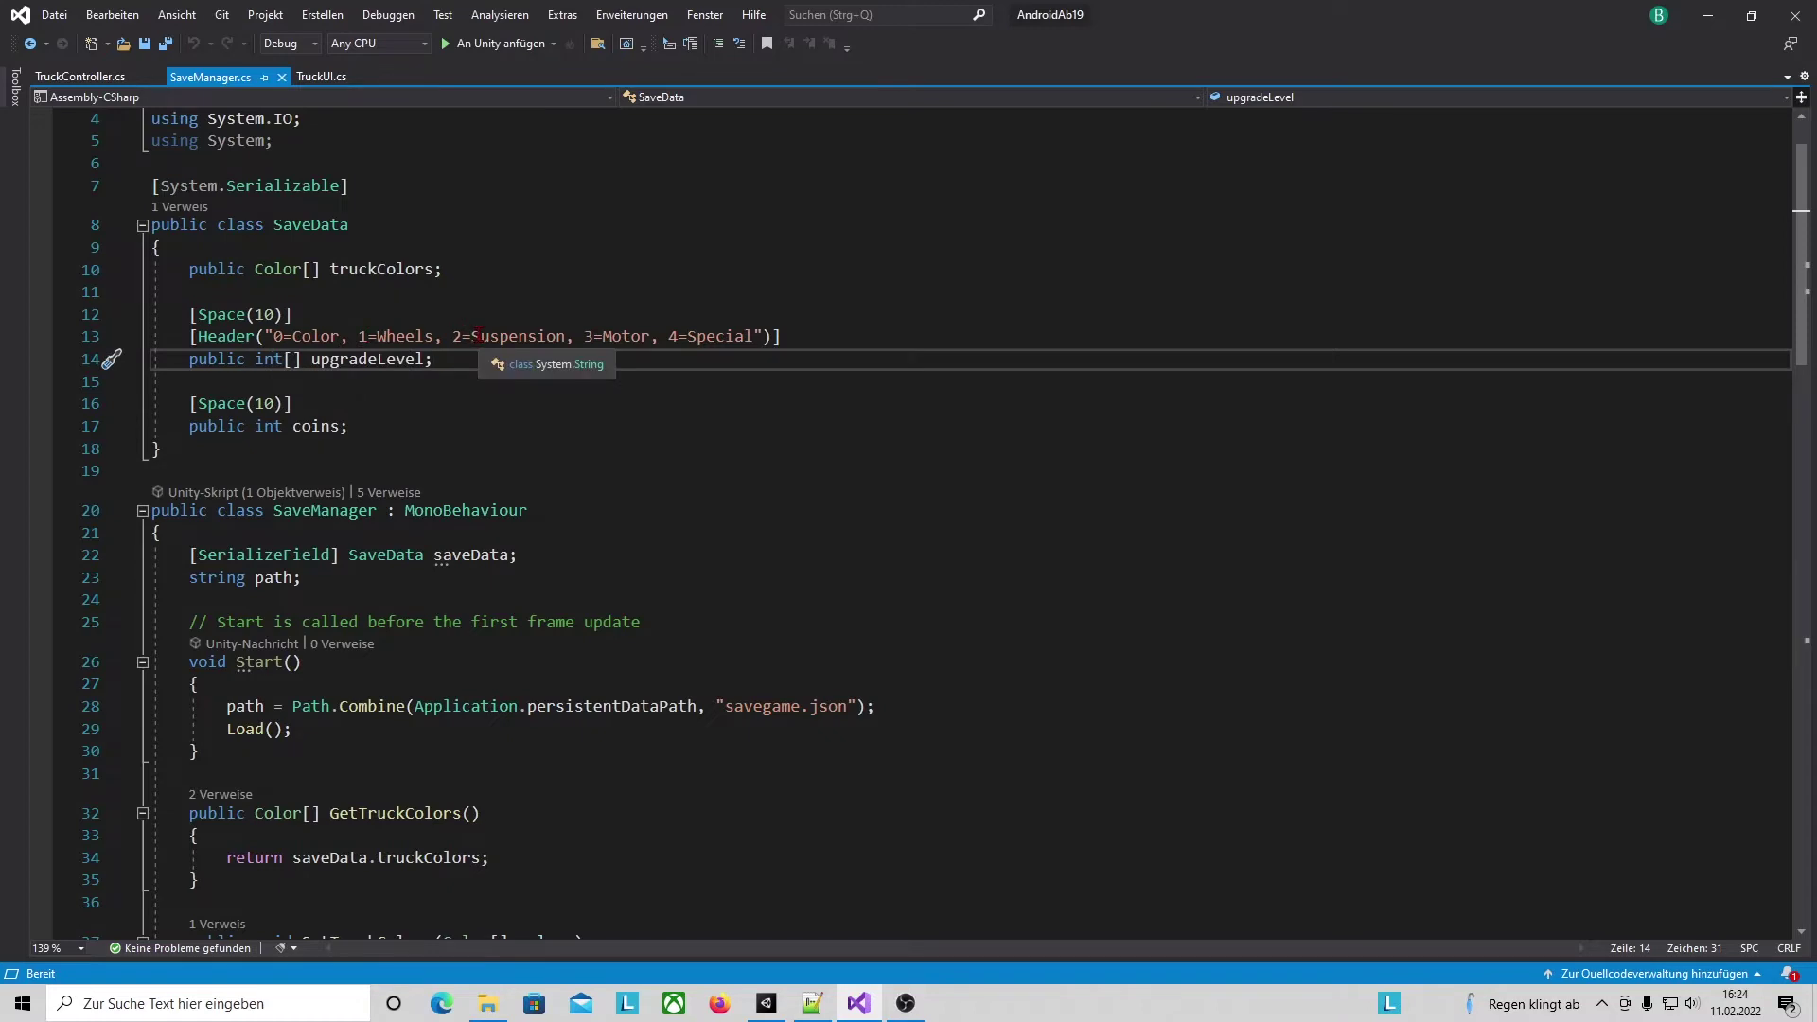
left_click_drag(473, 336, 565, 338)
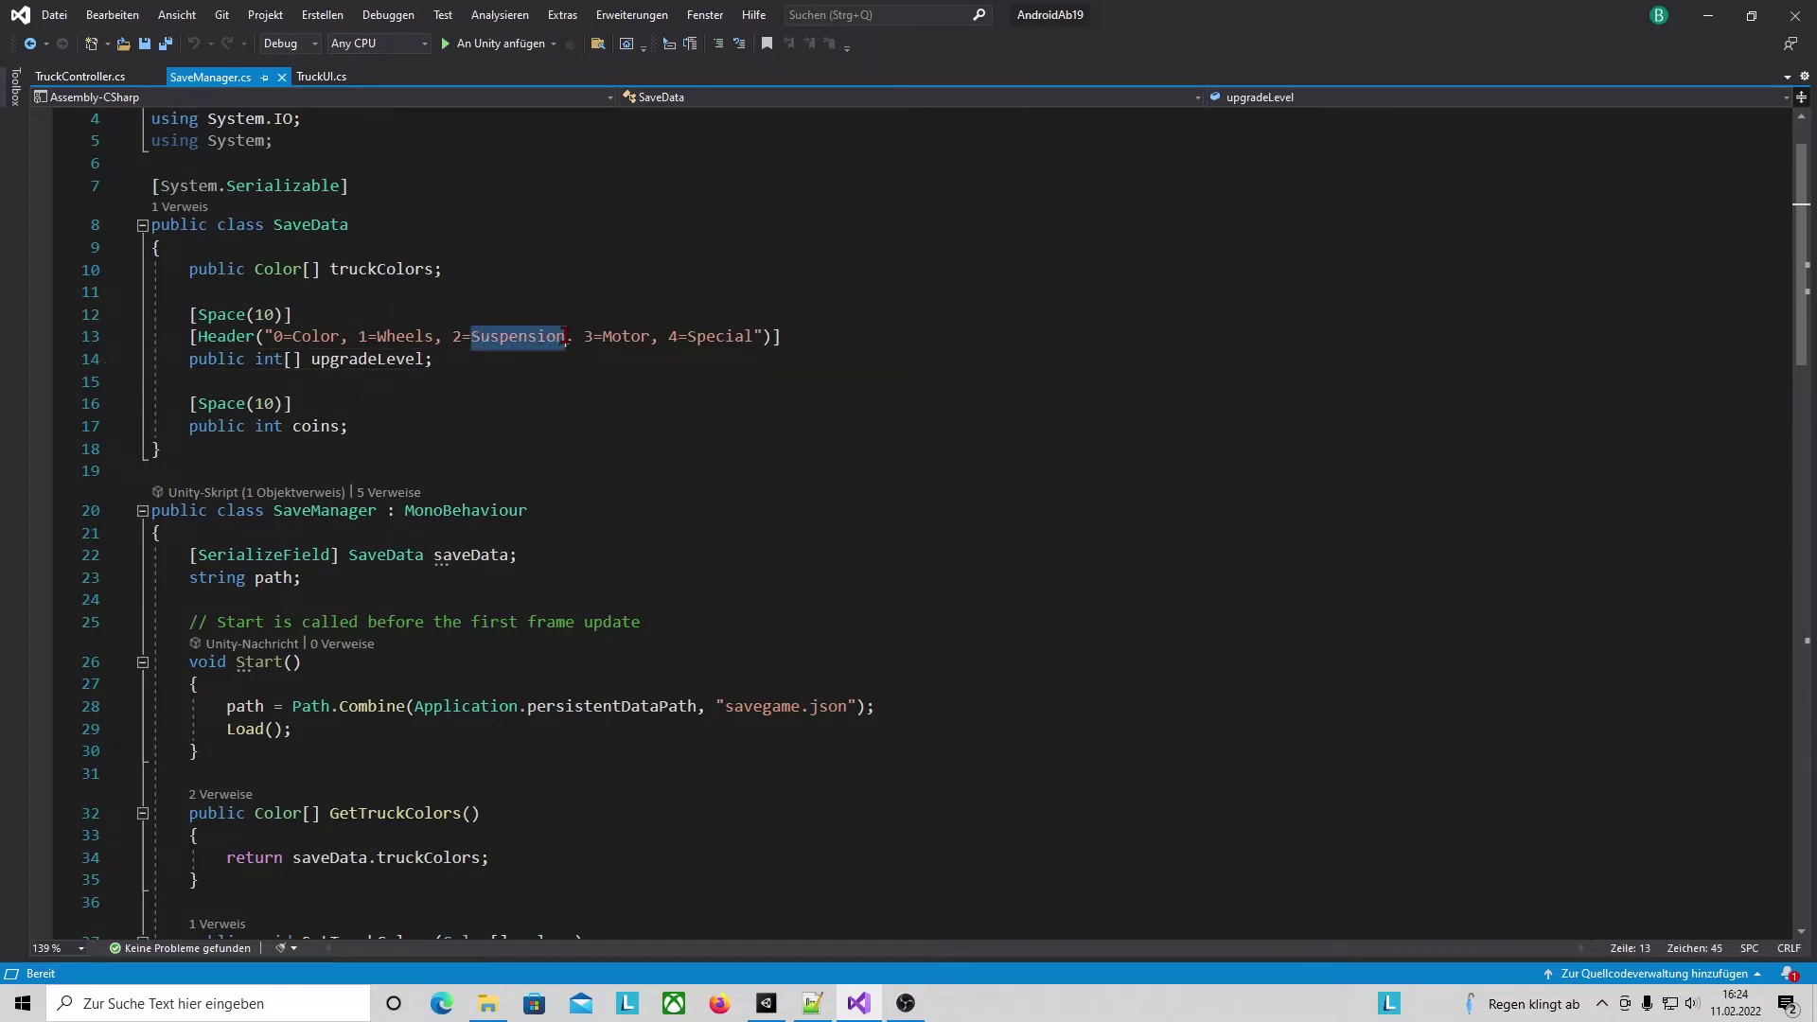
type("Chassis")
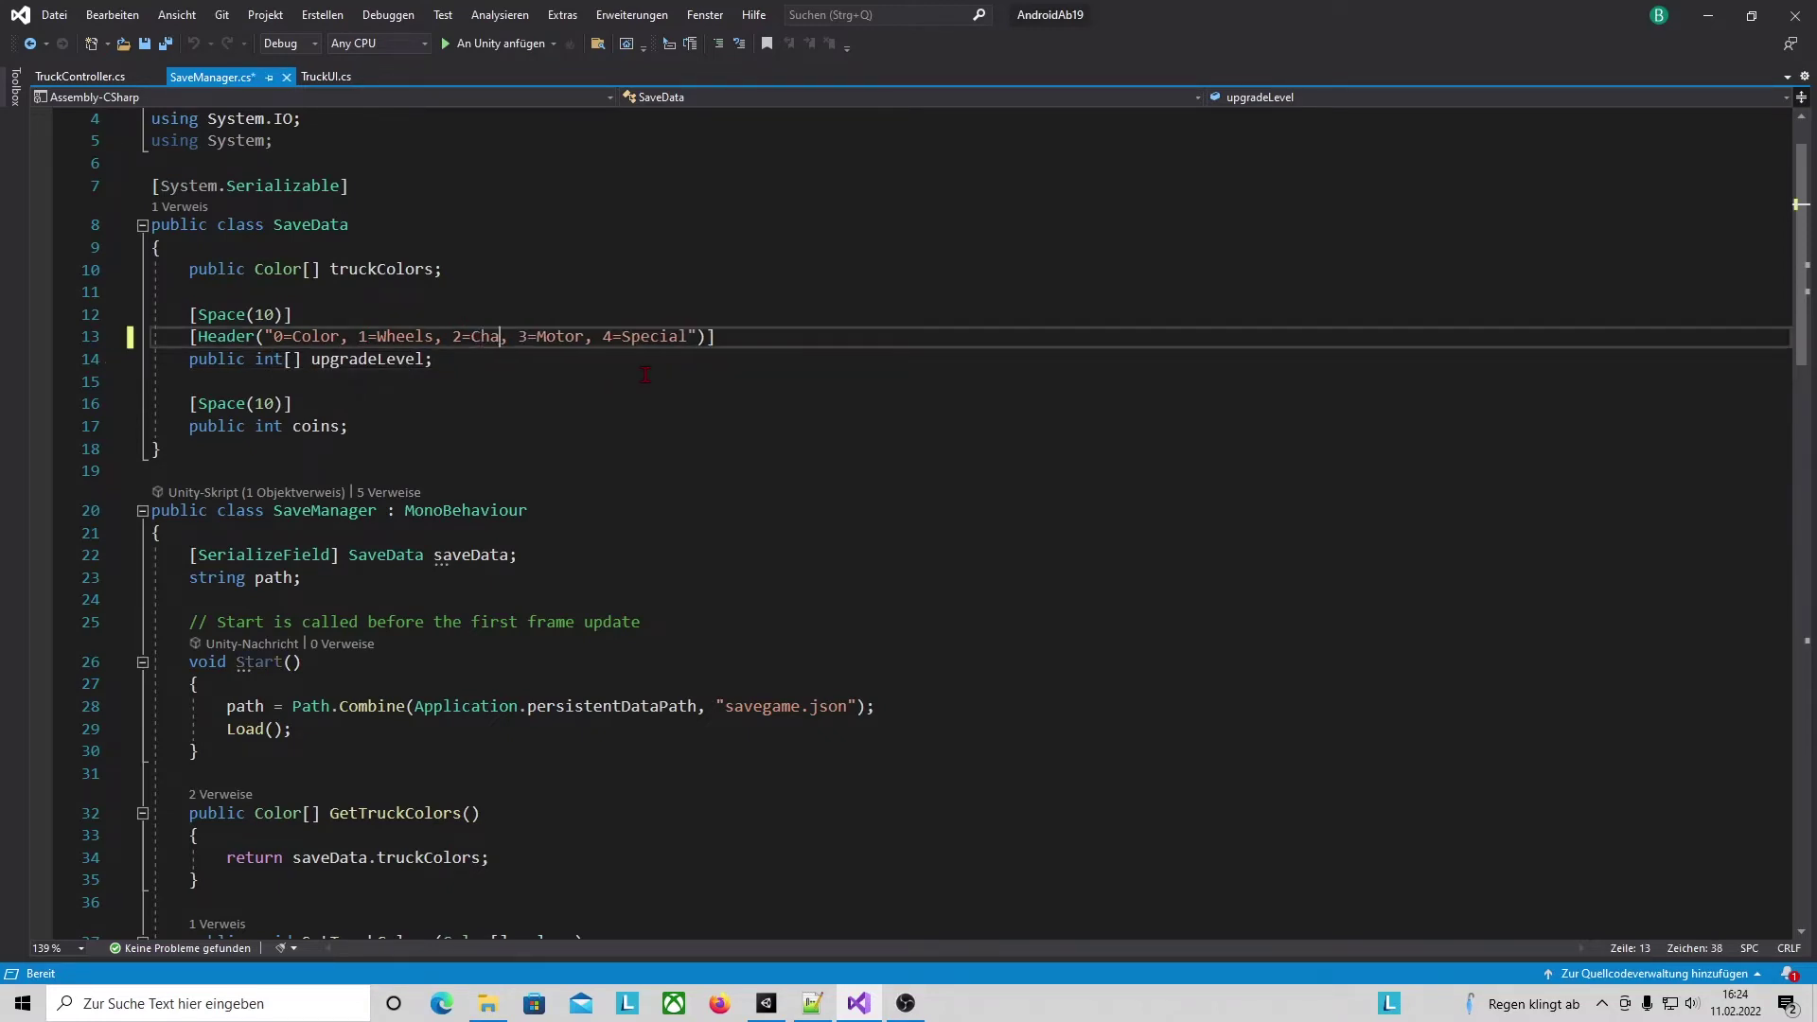
left_click(645, 374)
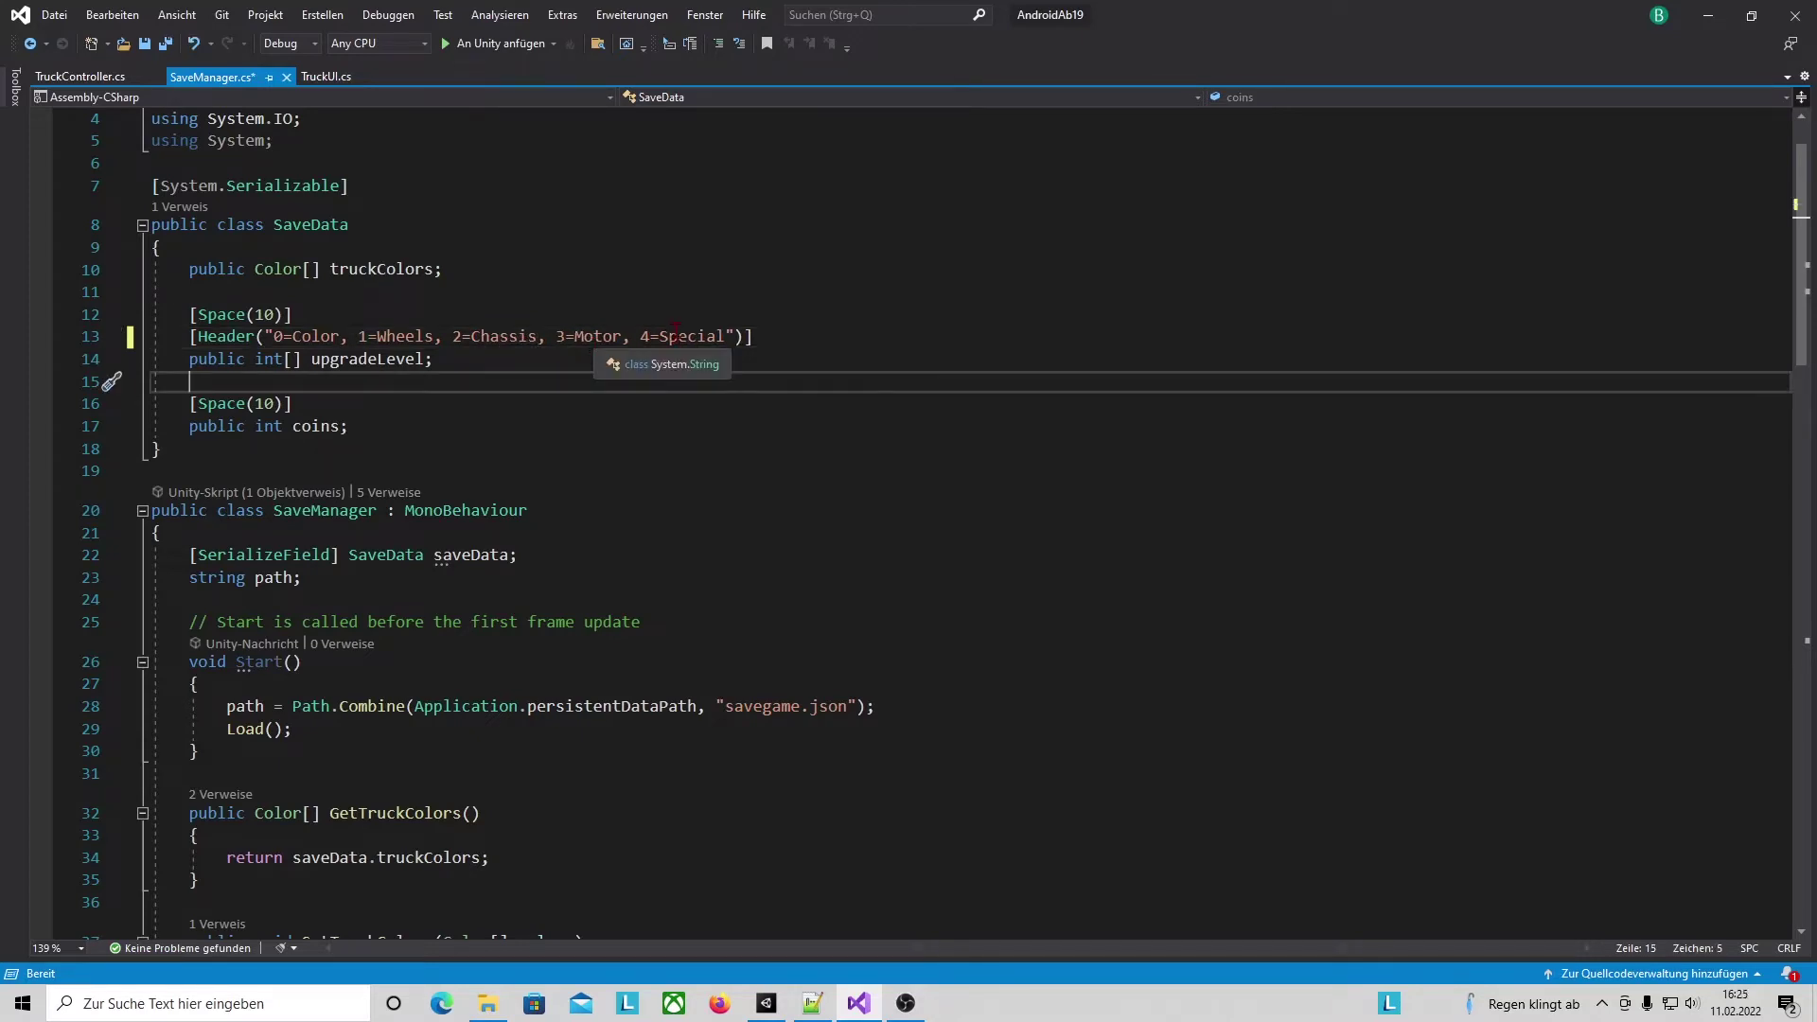
Try example values like 0,2,2,3 in the upgradeLevel array, then delete them all.
key("Down")
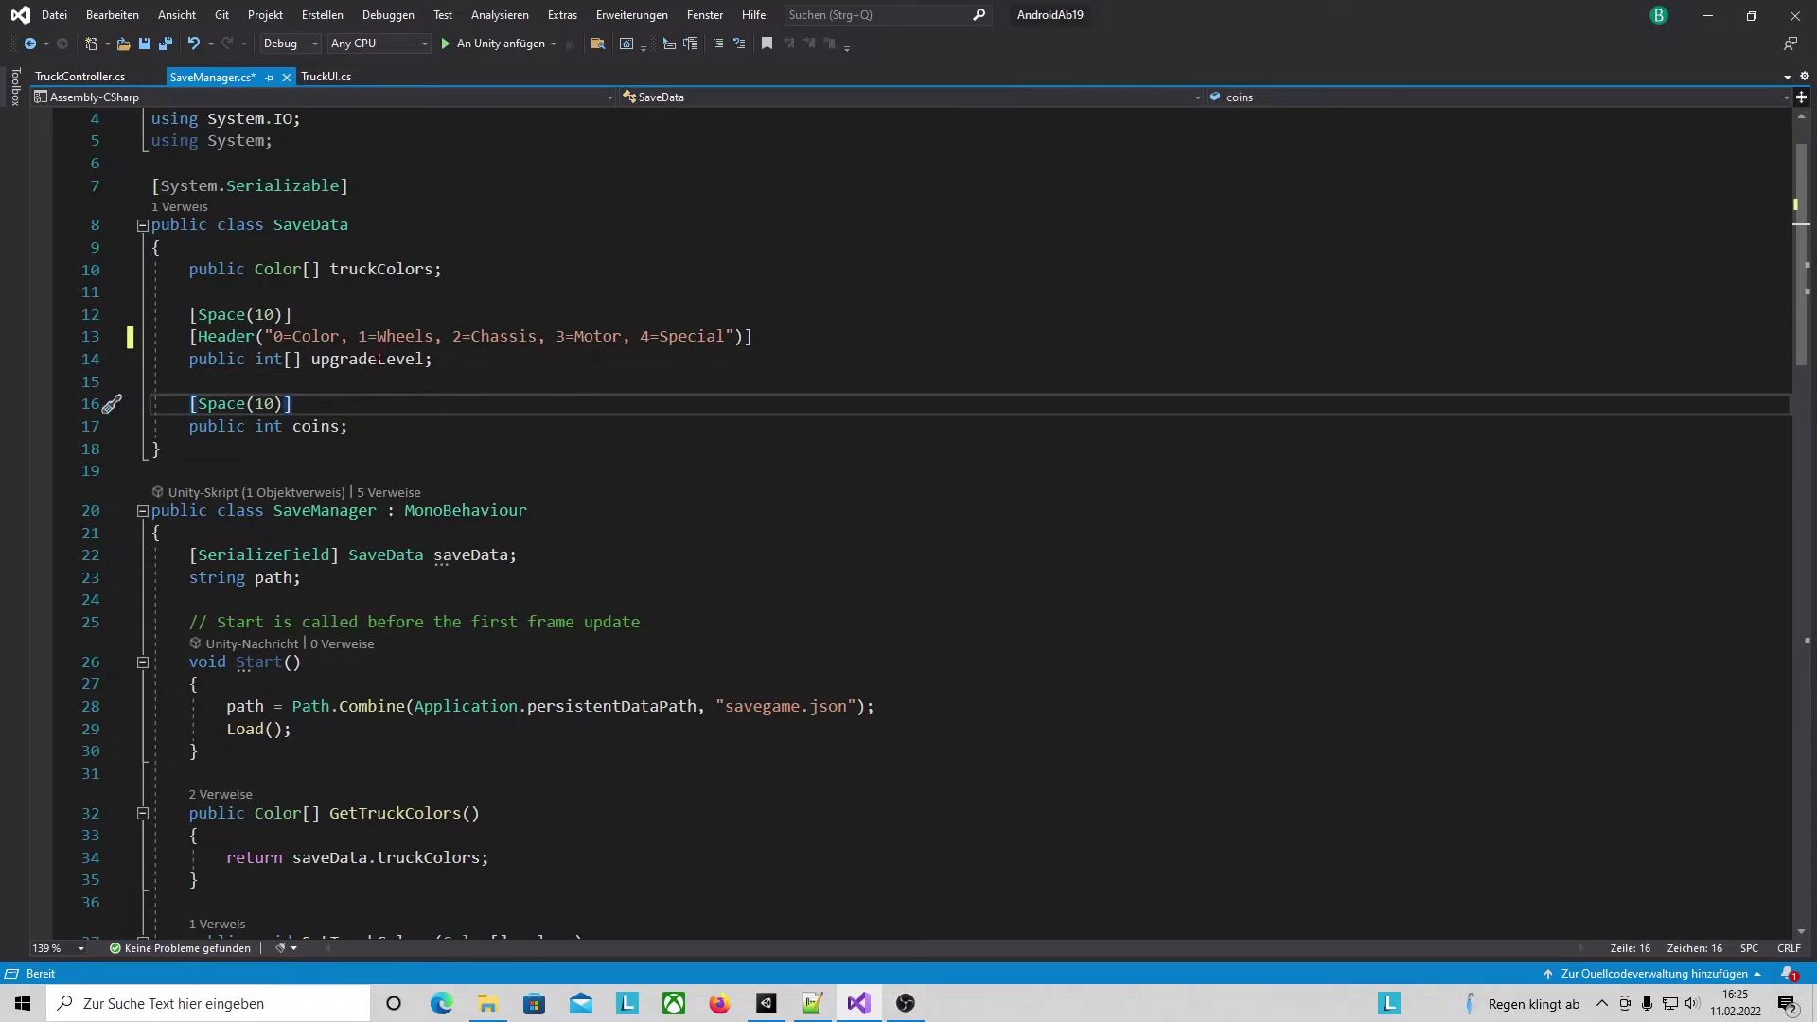
left_click(295, 358)
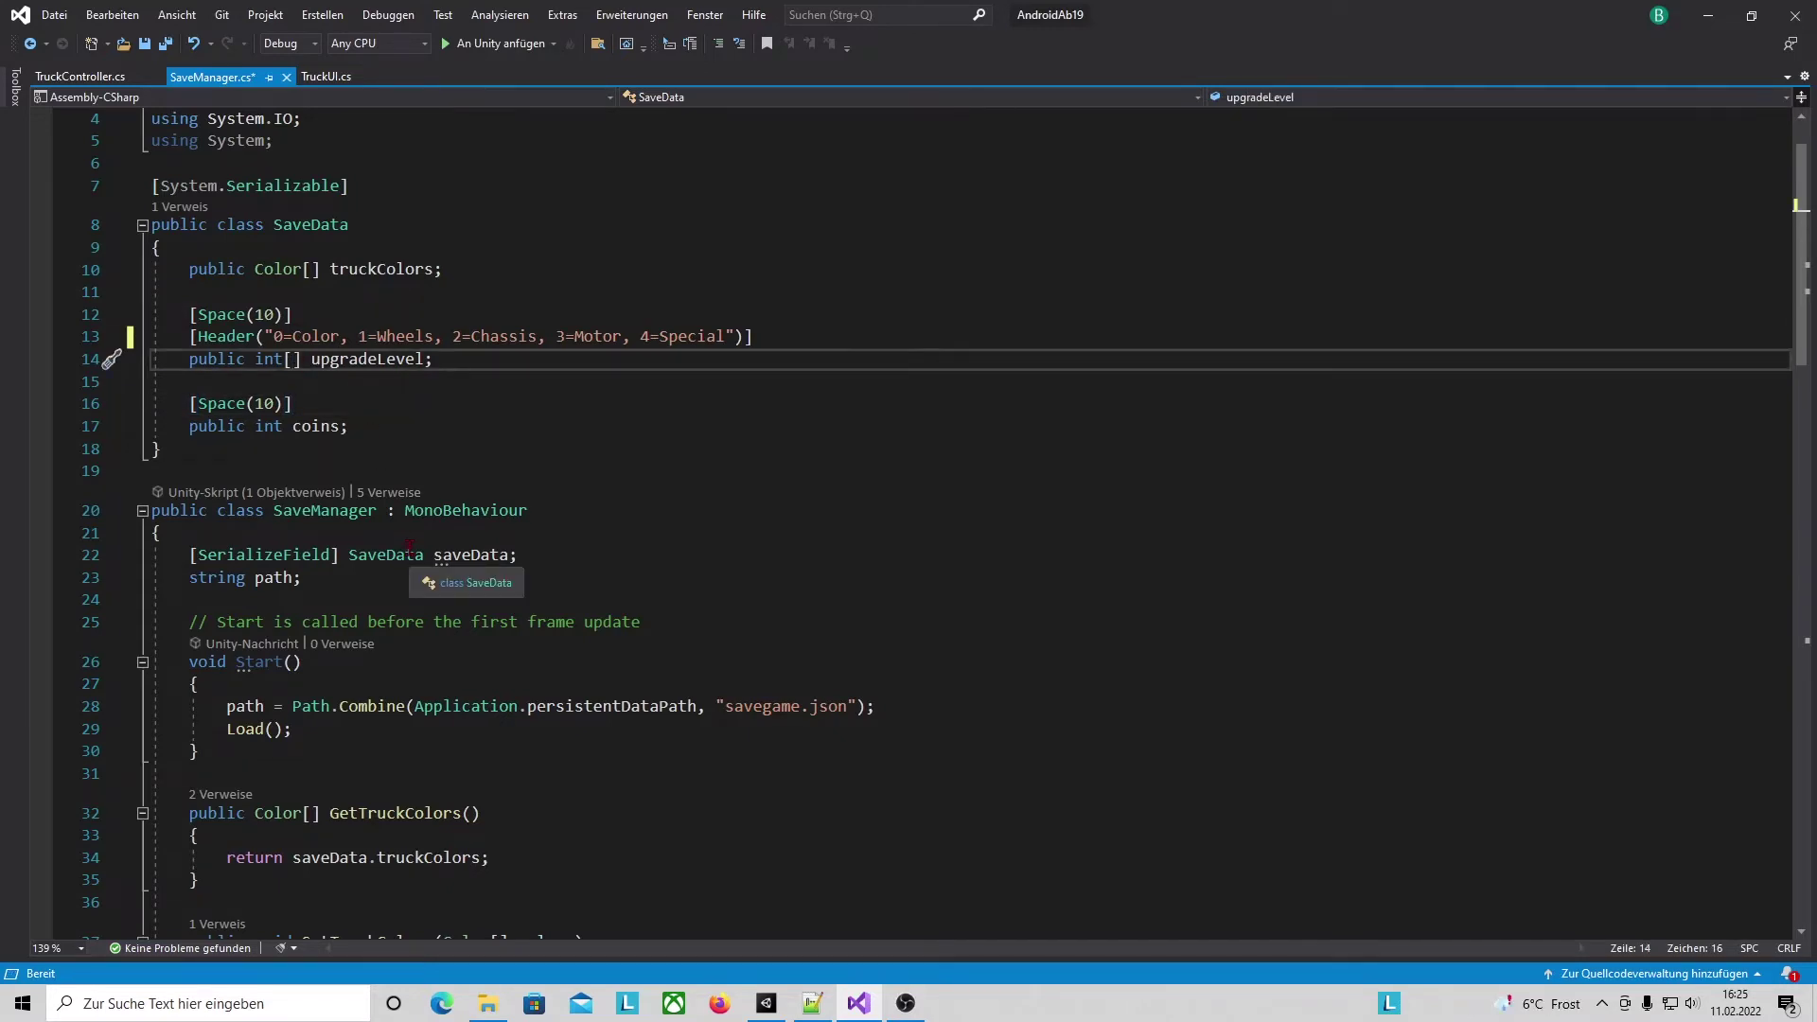
type("0,2,2")
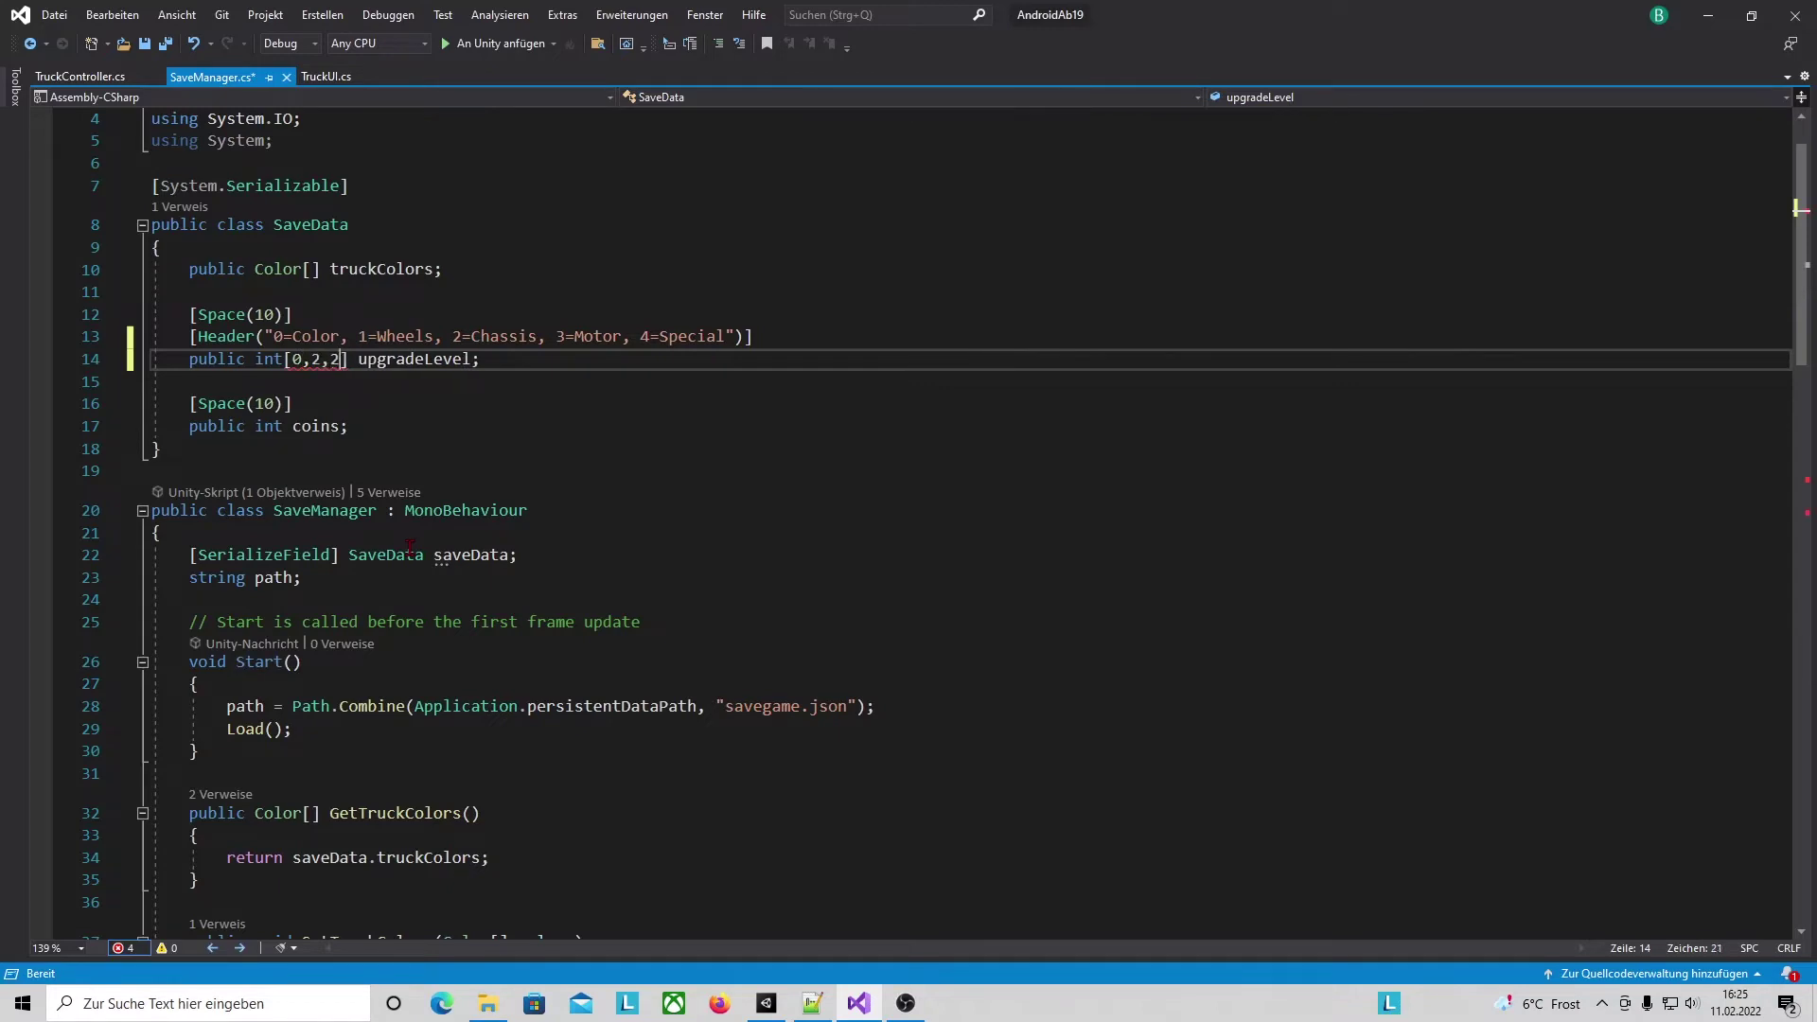
type(",34")
key("BackSpace")
type(",2")
left_click(151, 470)
left_click(299, 358)
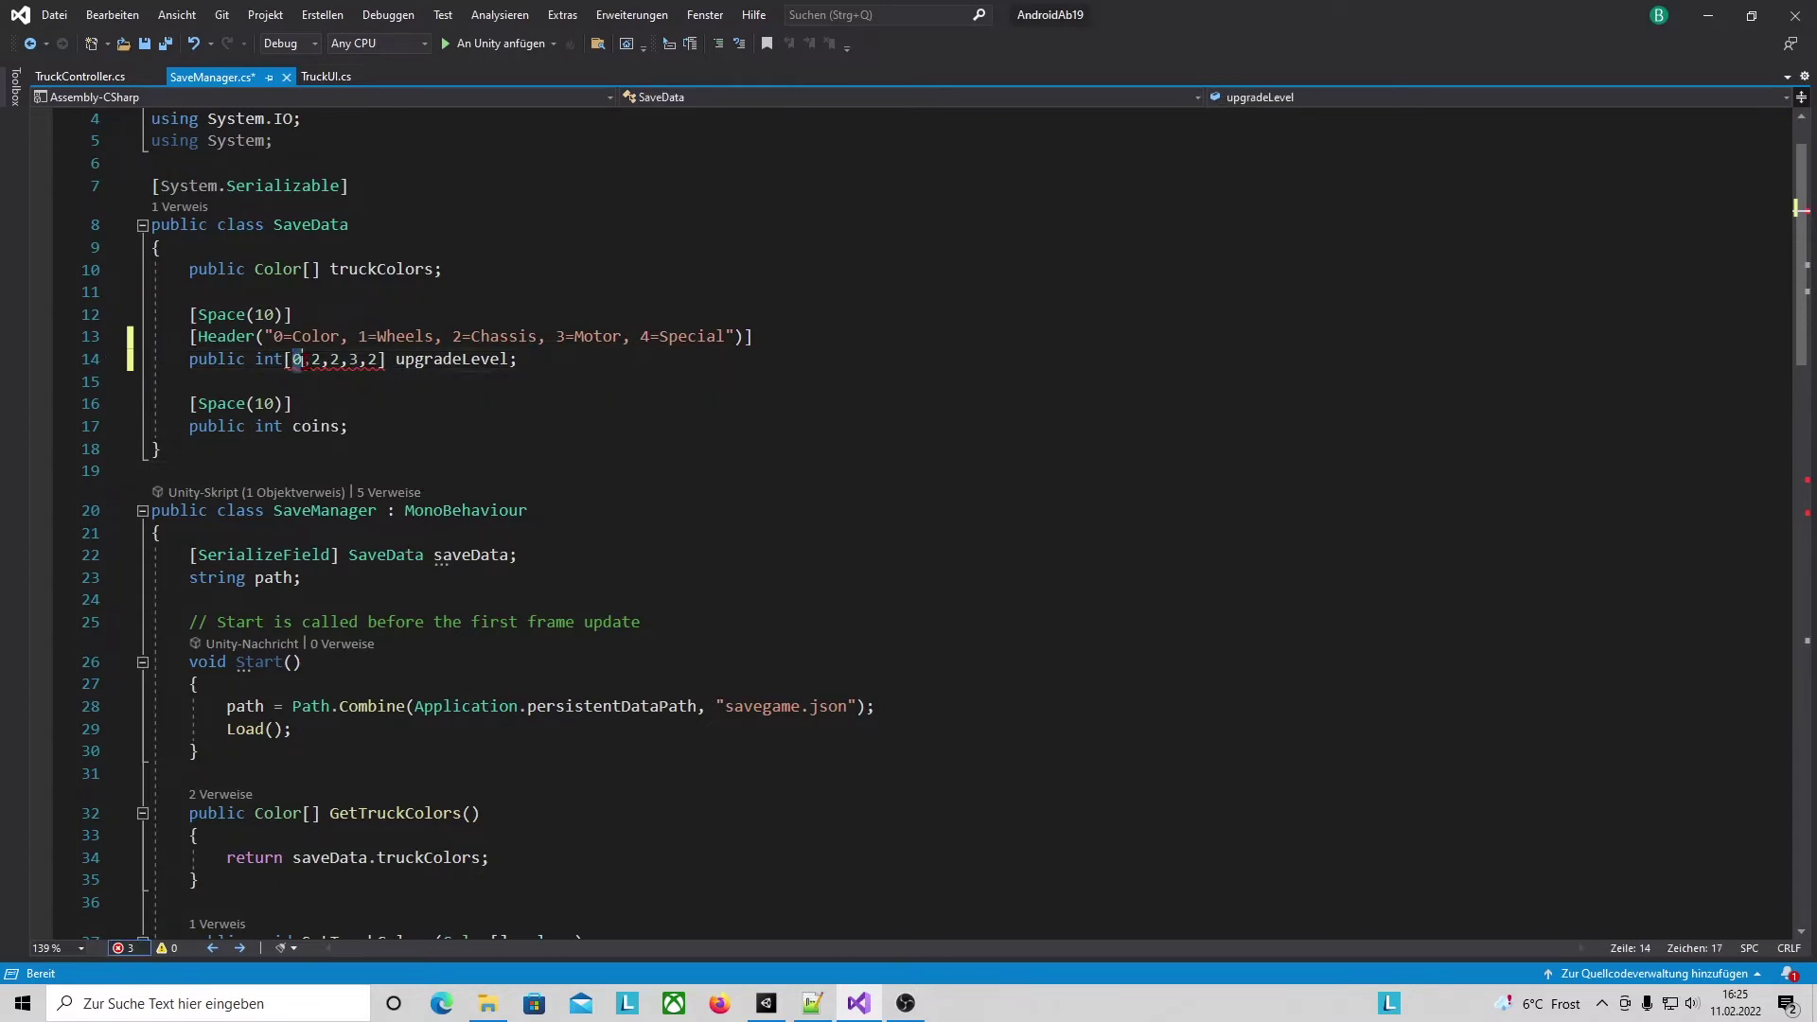
left_click(322, 359)
left_click(351, 359)
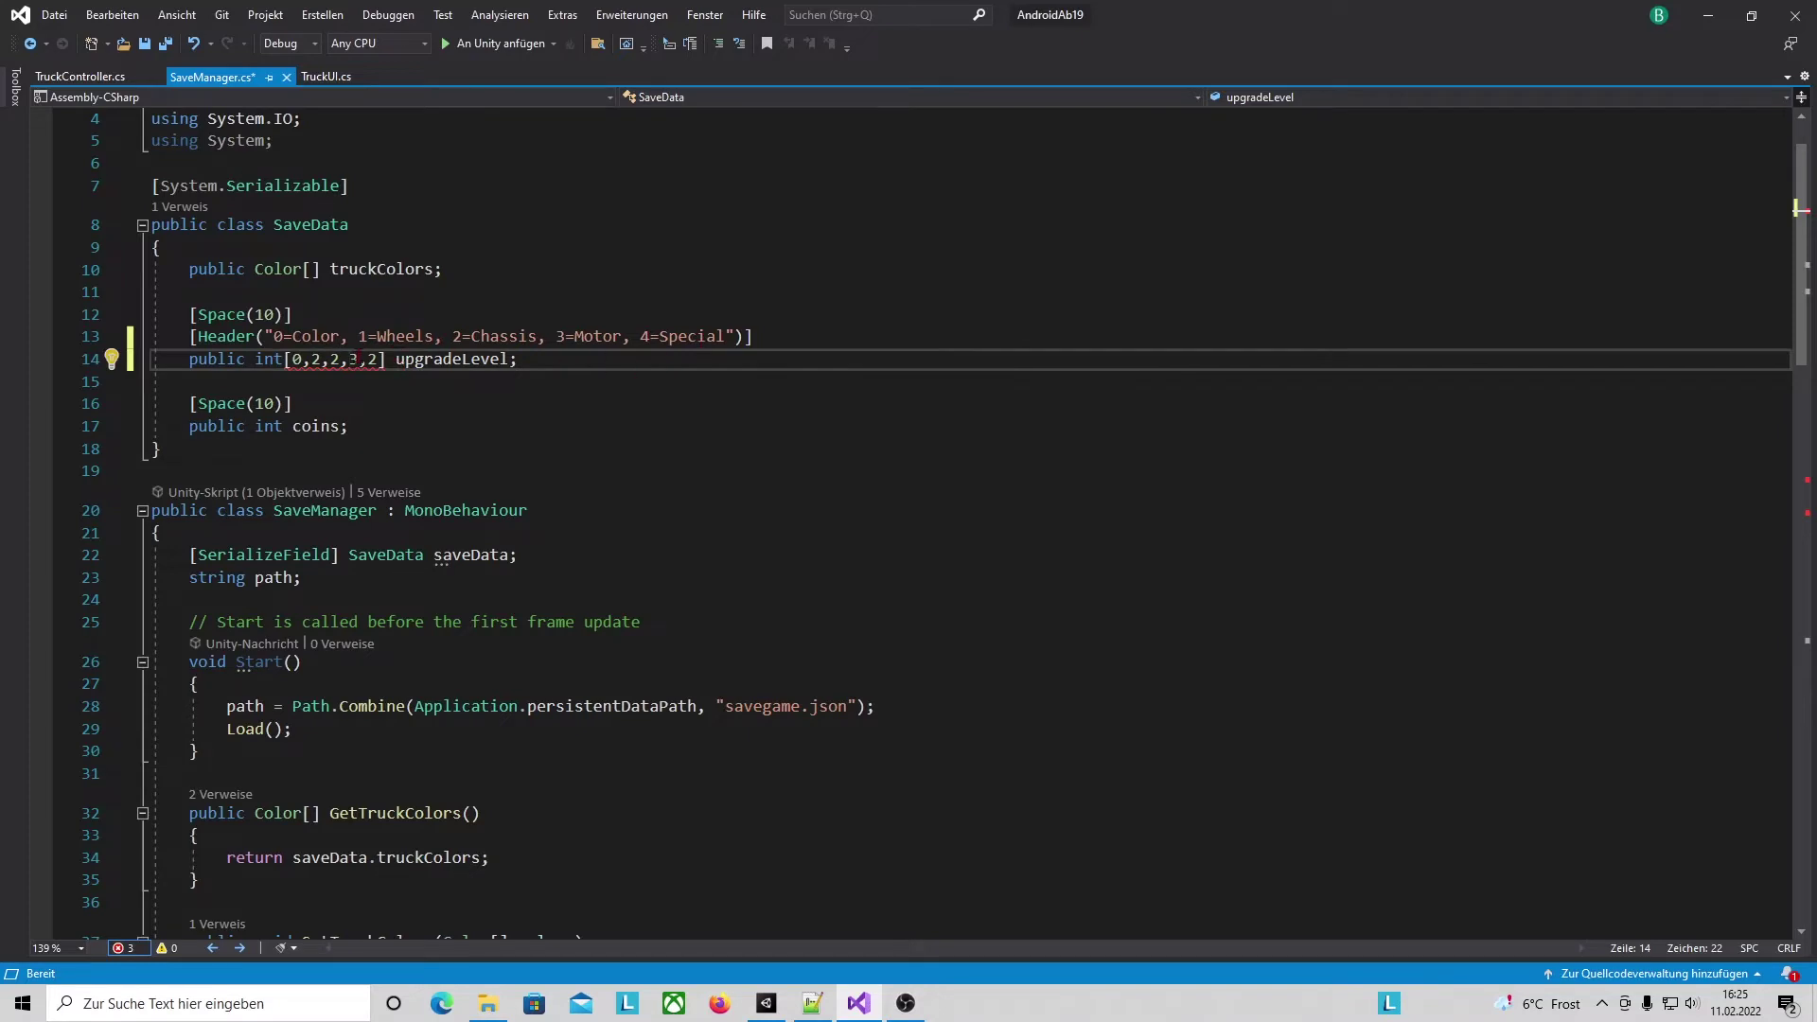
double_click(372, 358)
type("4")
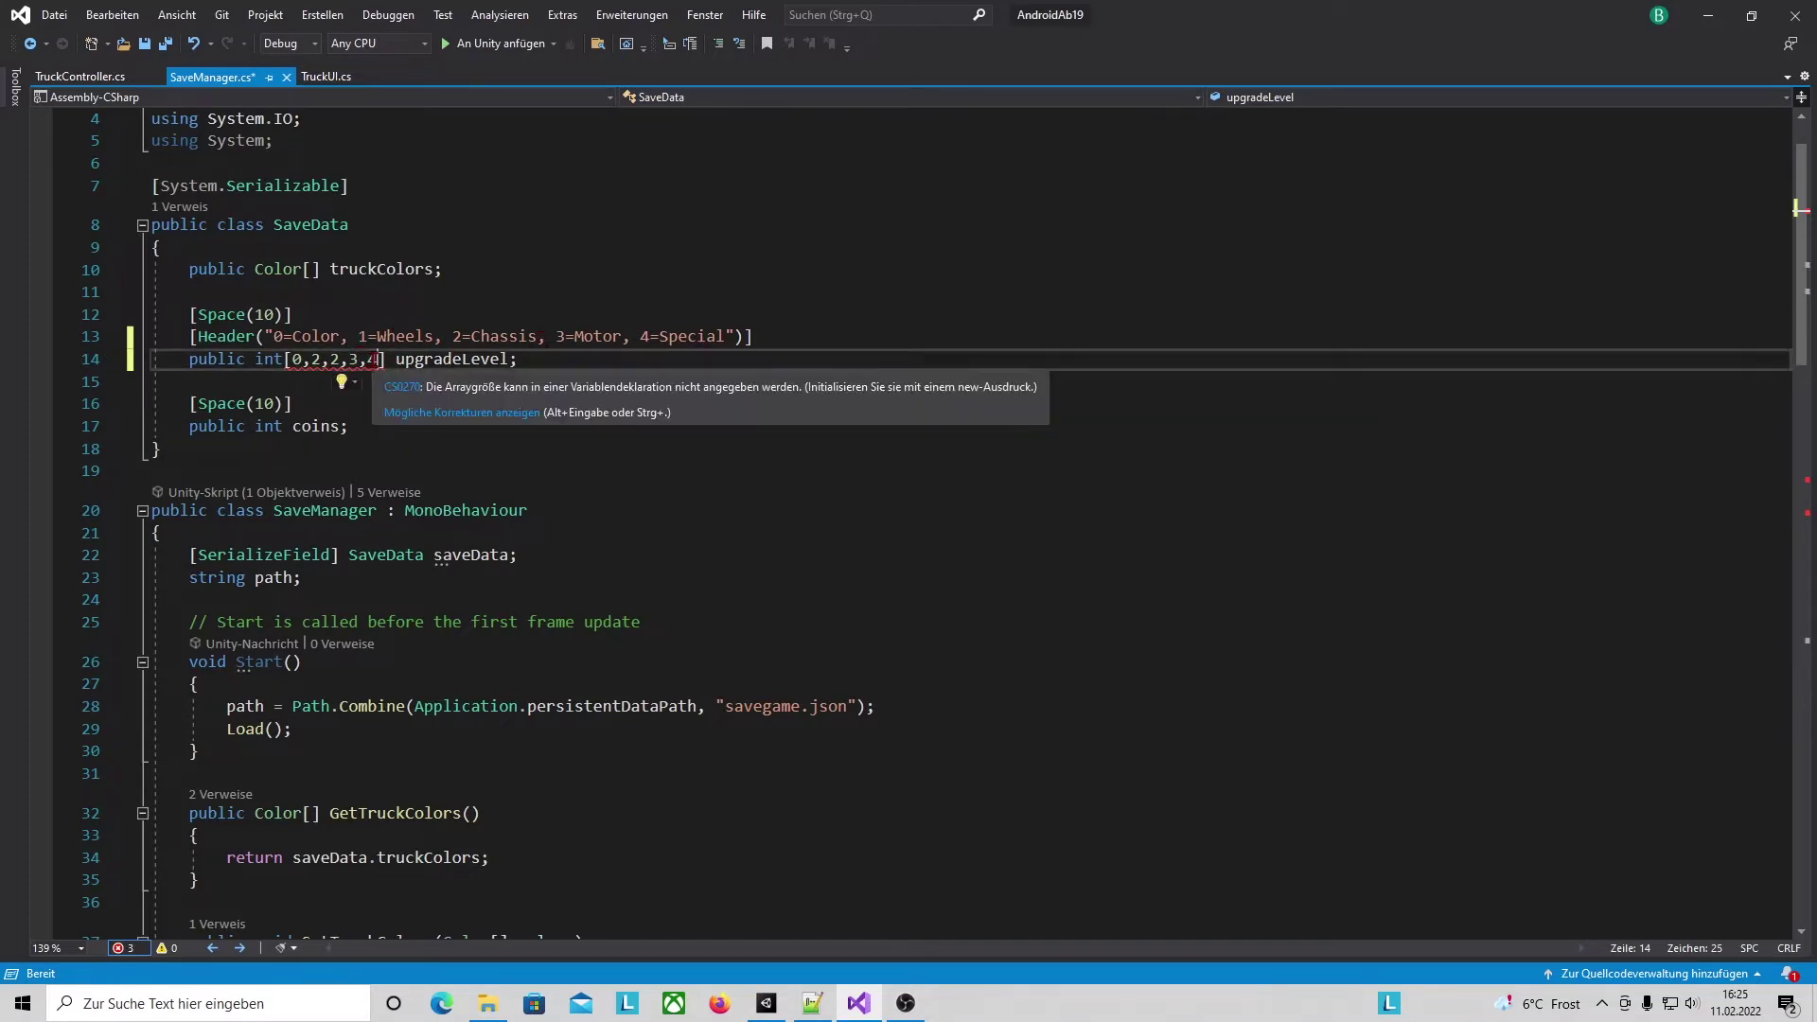
left_click_drag(292, 359, 380, 358)
key("BackSpace")
Save SaveManager.cs and review SetUpgradeLevel's partNumber and level parameters.
left_click(379, 448)
key("ctrl+s")
scroll(628, 401, "down", 3)
scroll(629, 401, "down", 6)
scroll(628, 407, "down", 4)
scroll(628, 416, "down", 2)
scroll(628, 440, "down", 2)
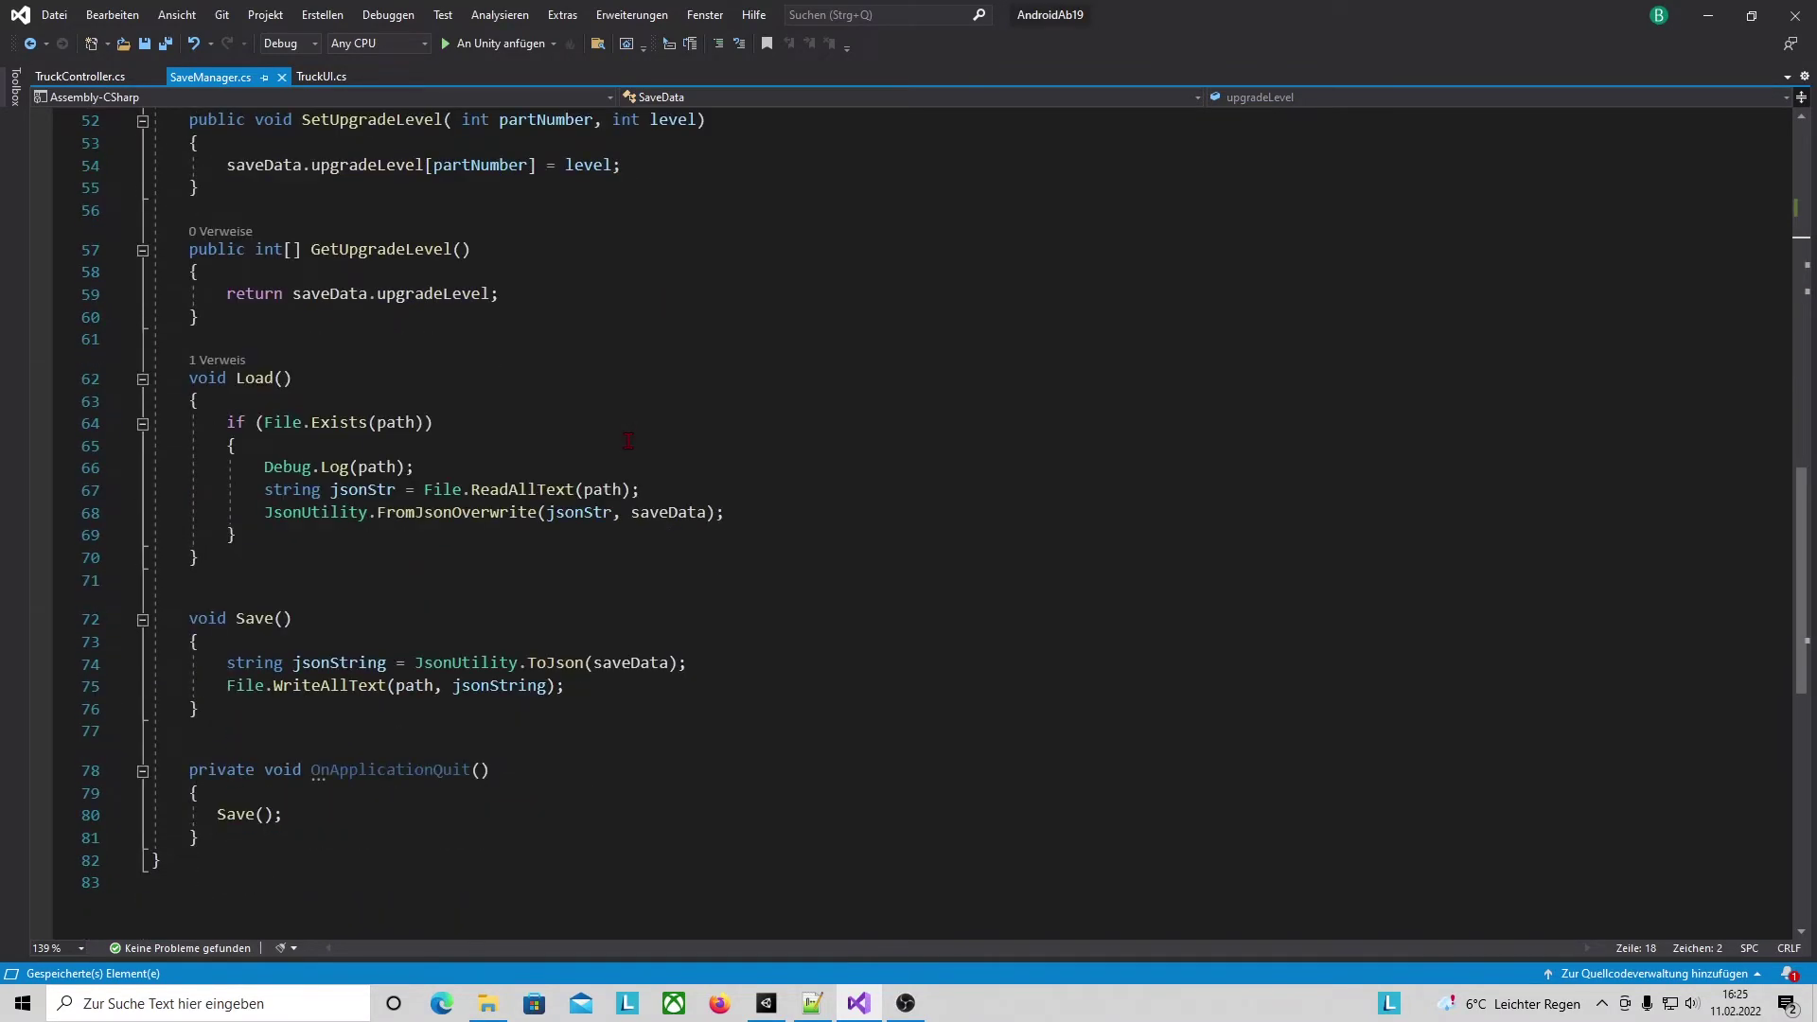
scroll(628, 440, "up", 2)
scroll(628, 440, "up", 1)
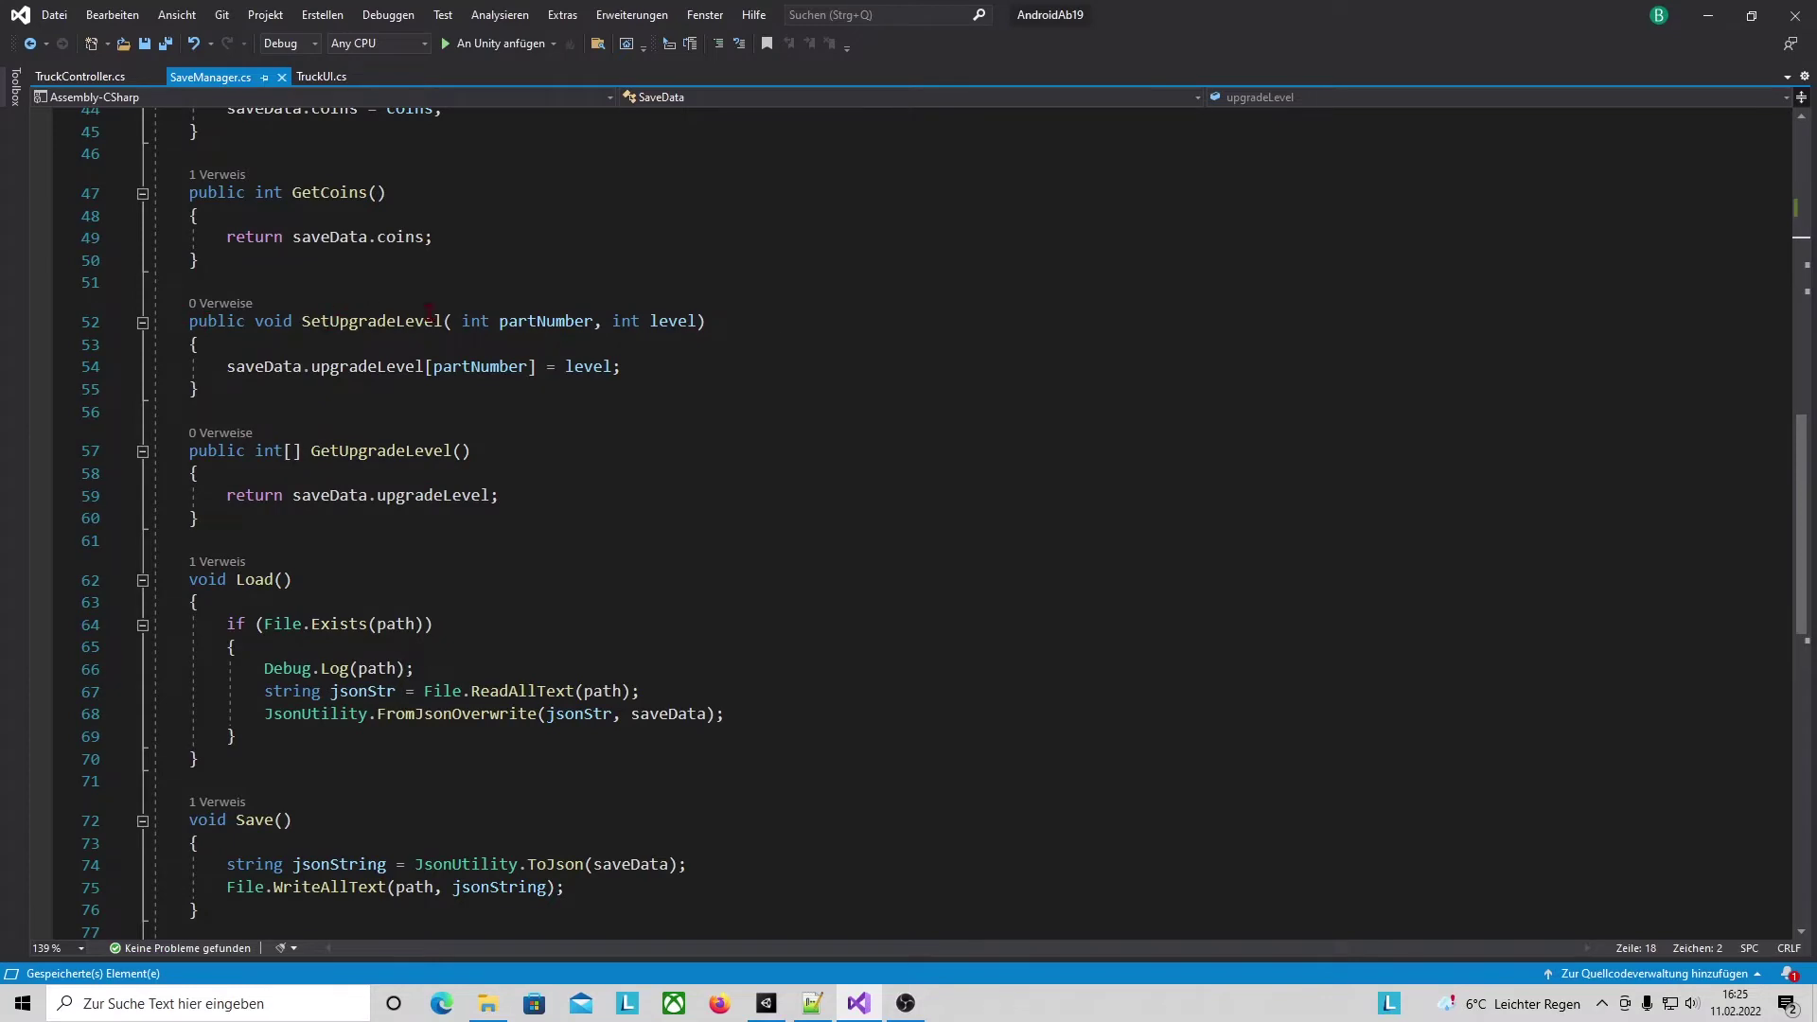
left_click_drag(461, 322, 698, 322)
left_click(612, 322)
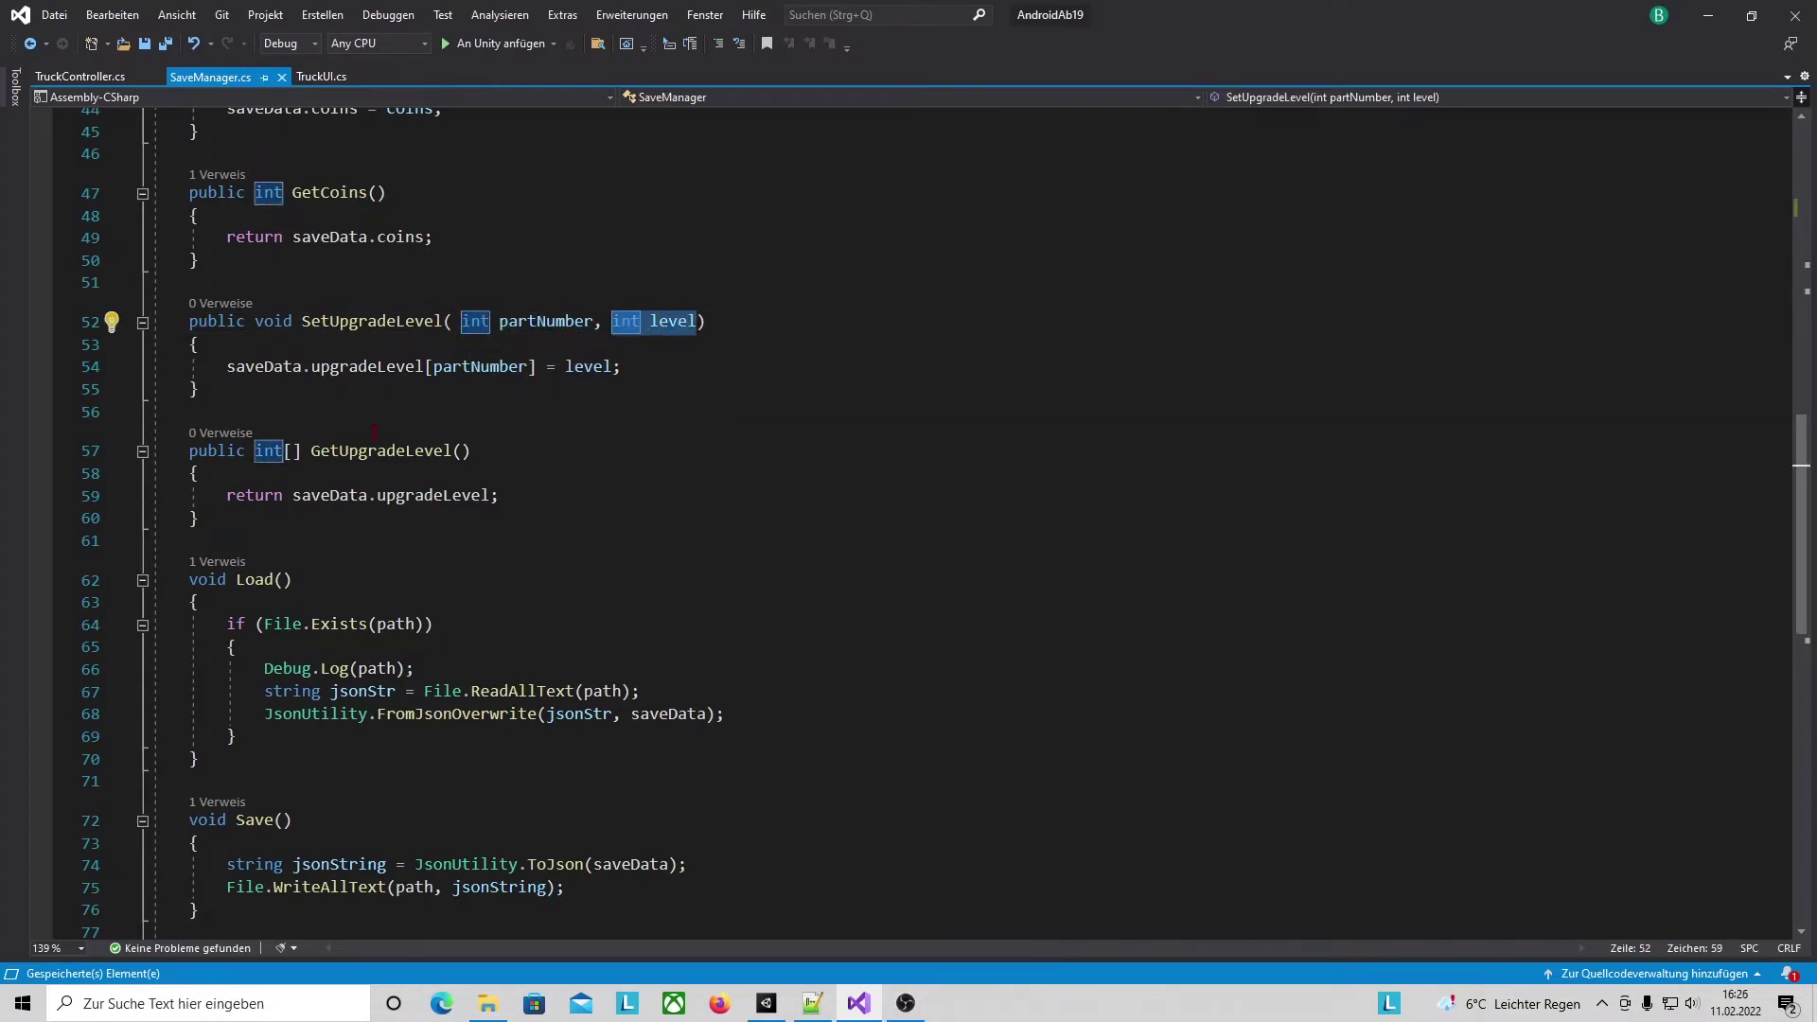
left_click(331, 414)
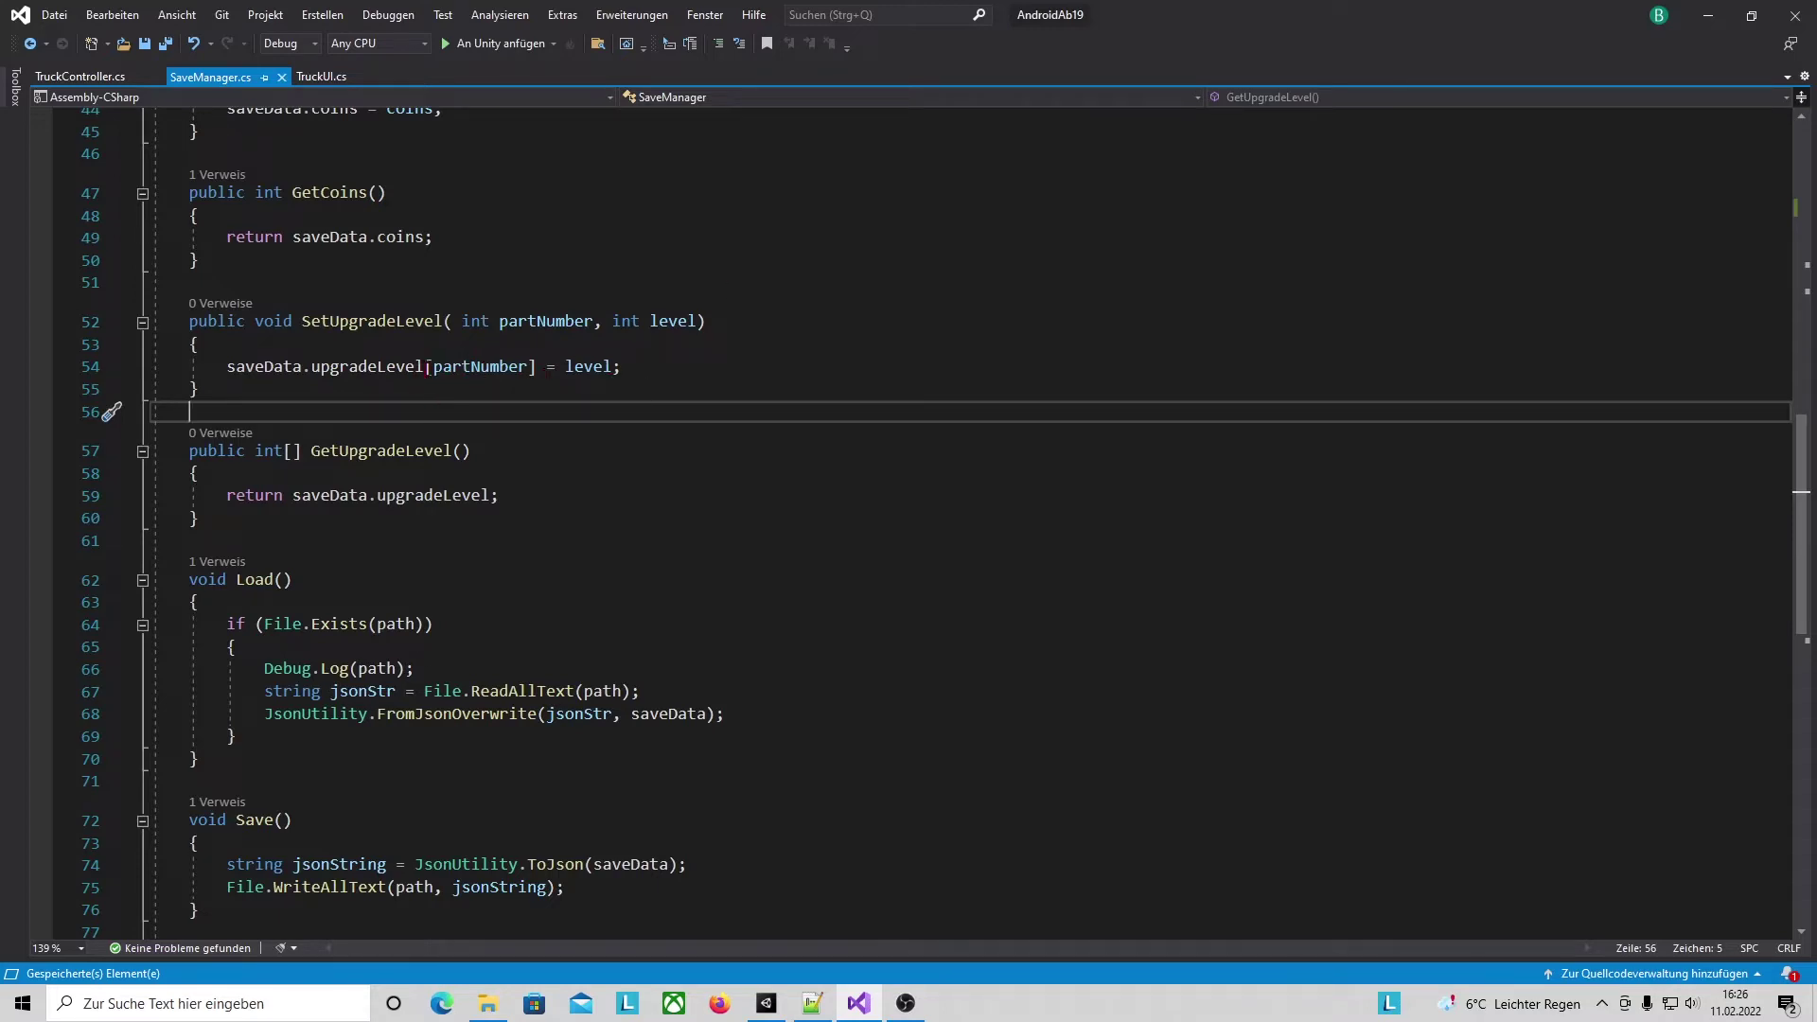
Start a rename on the upgradeLevel field, then select the SetUpgradeLevel and GetUpgradeLevel methods.
scroll(427, 368, "up", 6)
scroll(397, 397, "up", 6)
scroll(348, 438, "up", 3)
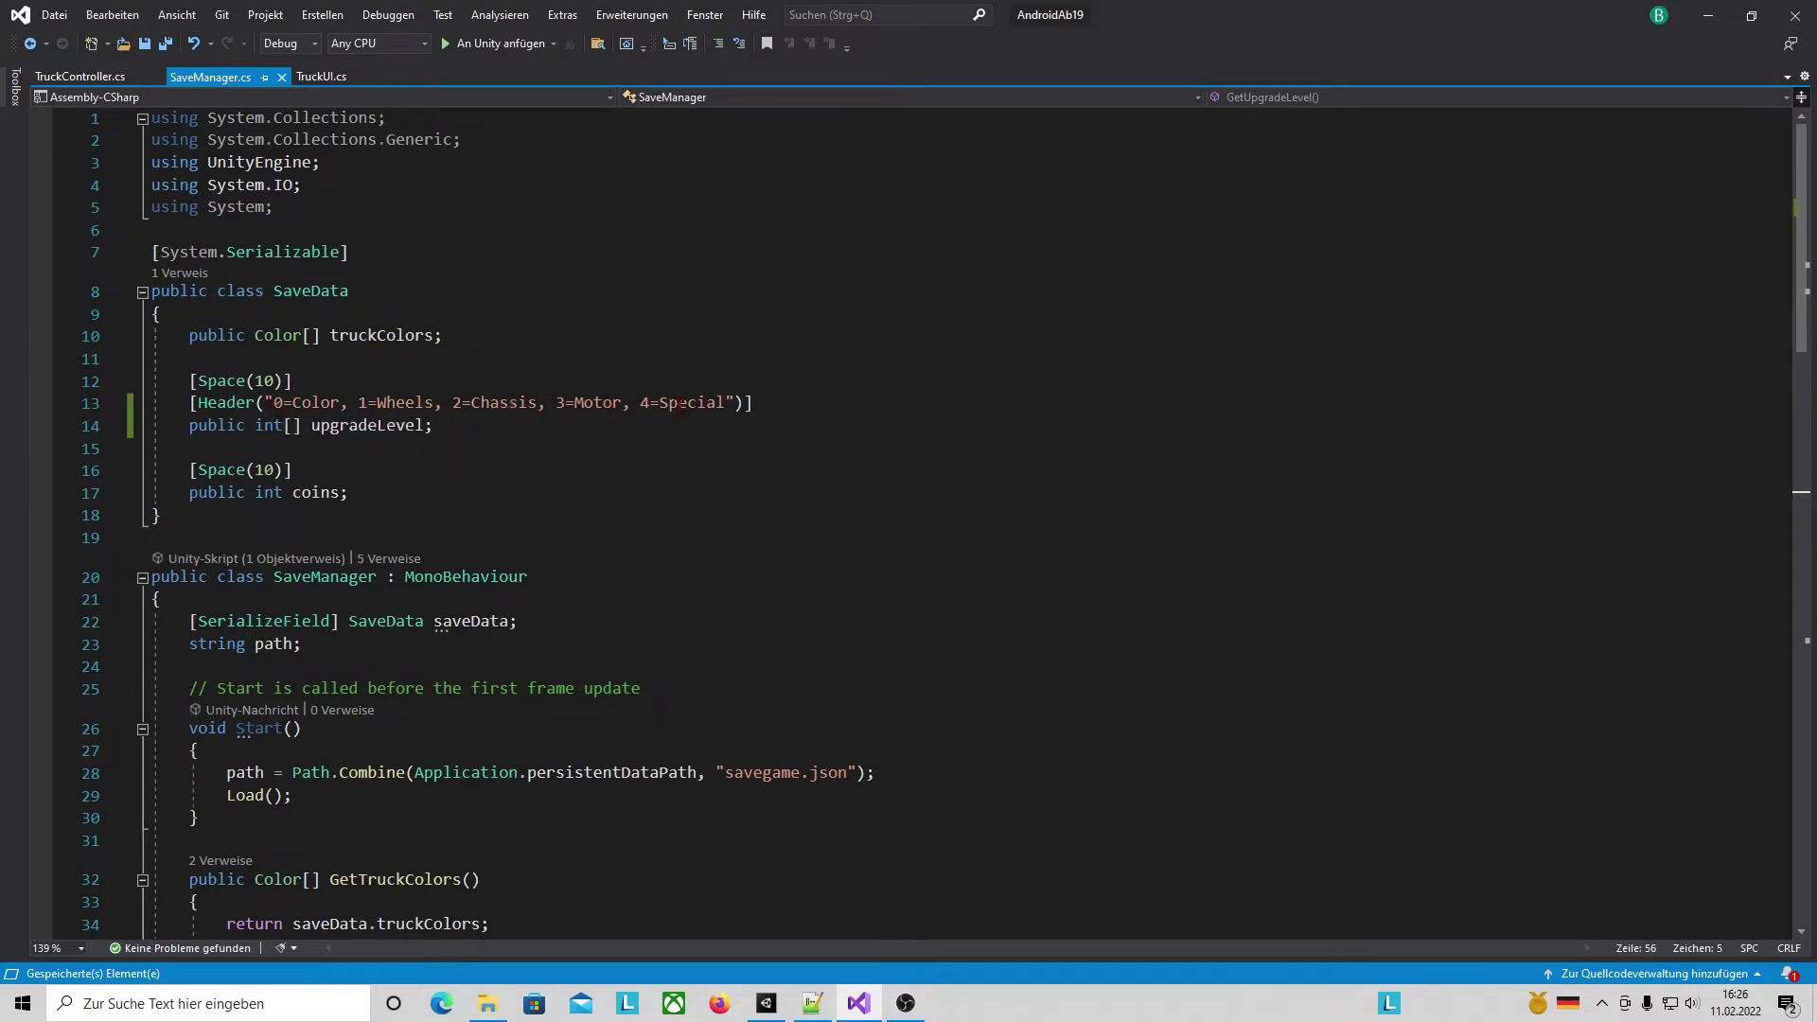
left_click(330, 424)
key("ctrl+r")
key("ctrl+r")
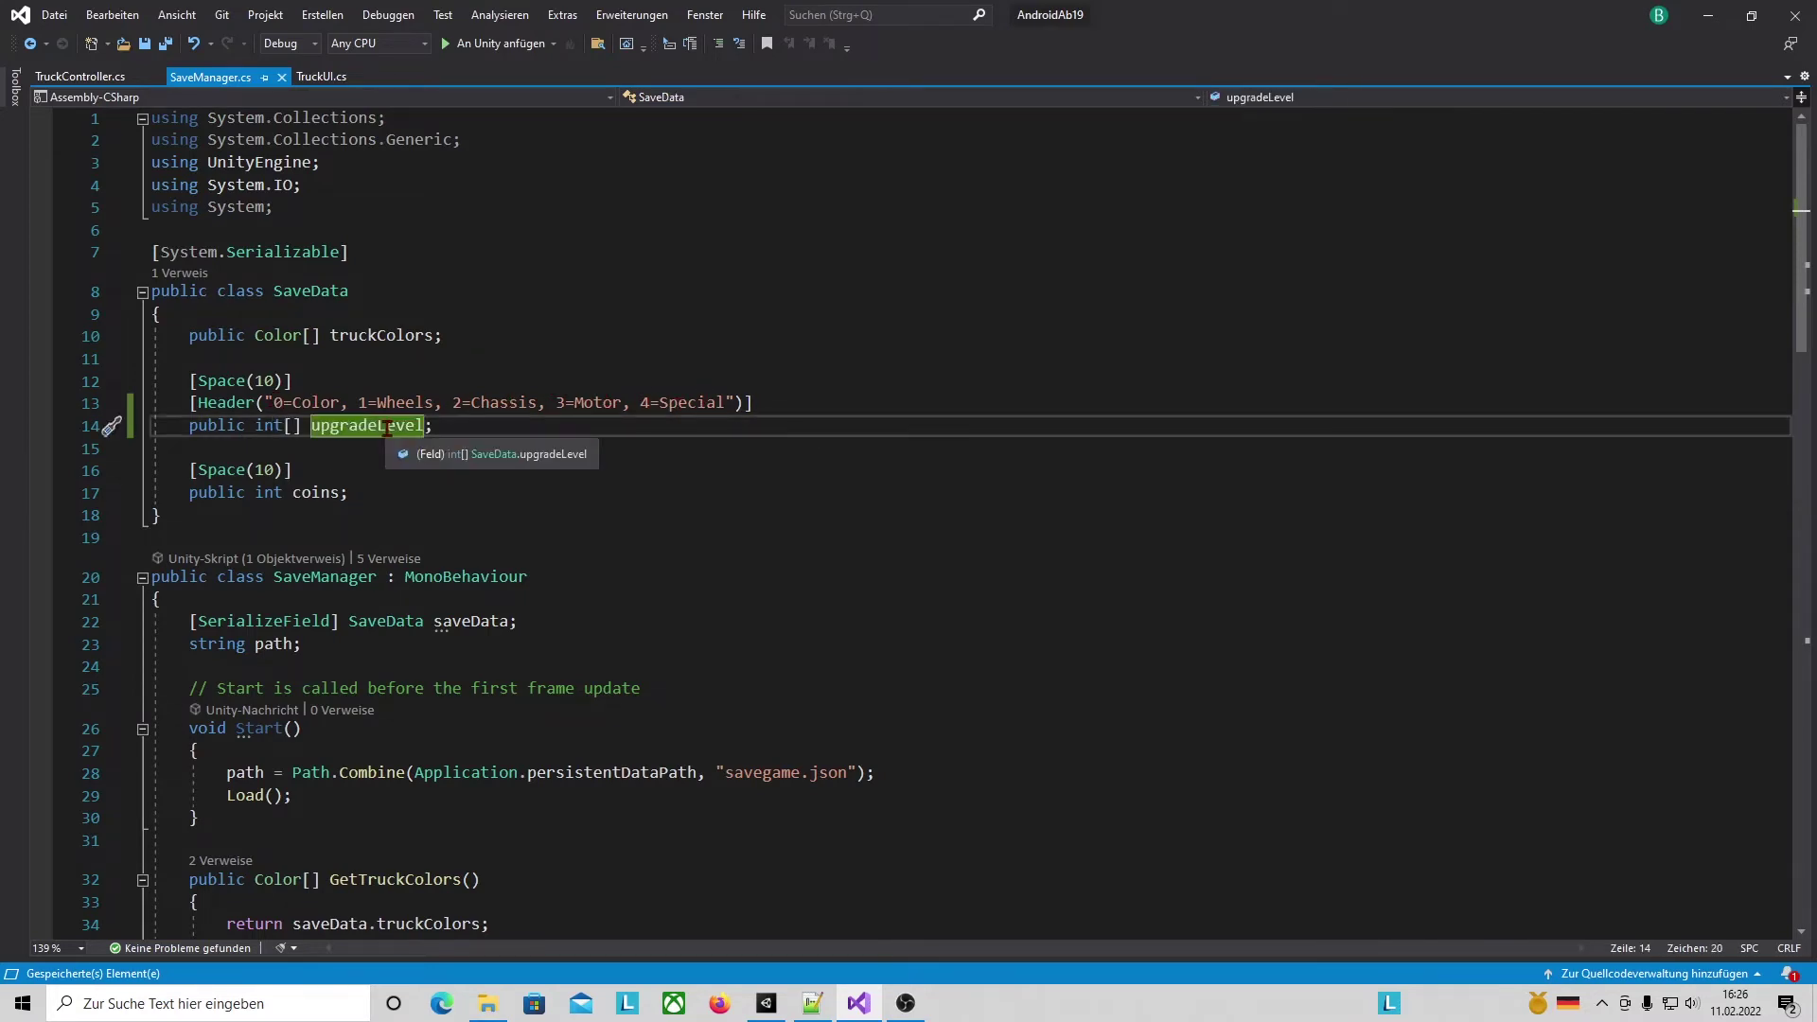
scroll(597, 500, "down", 16)
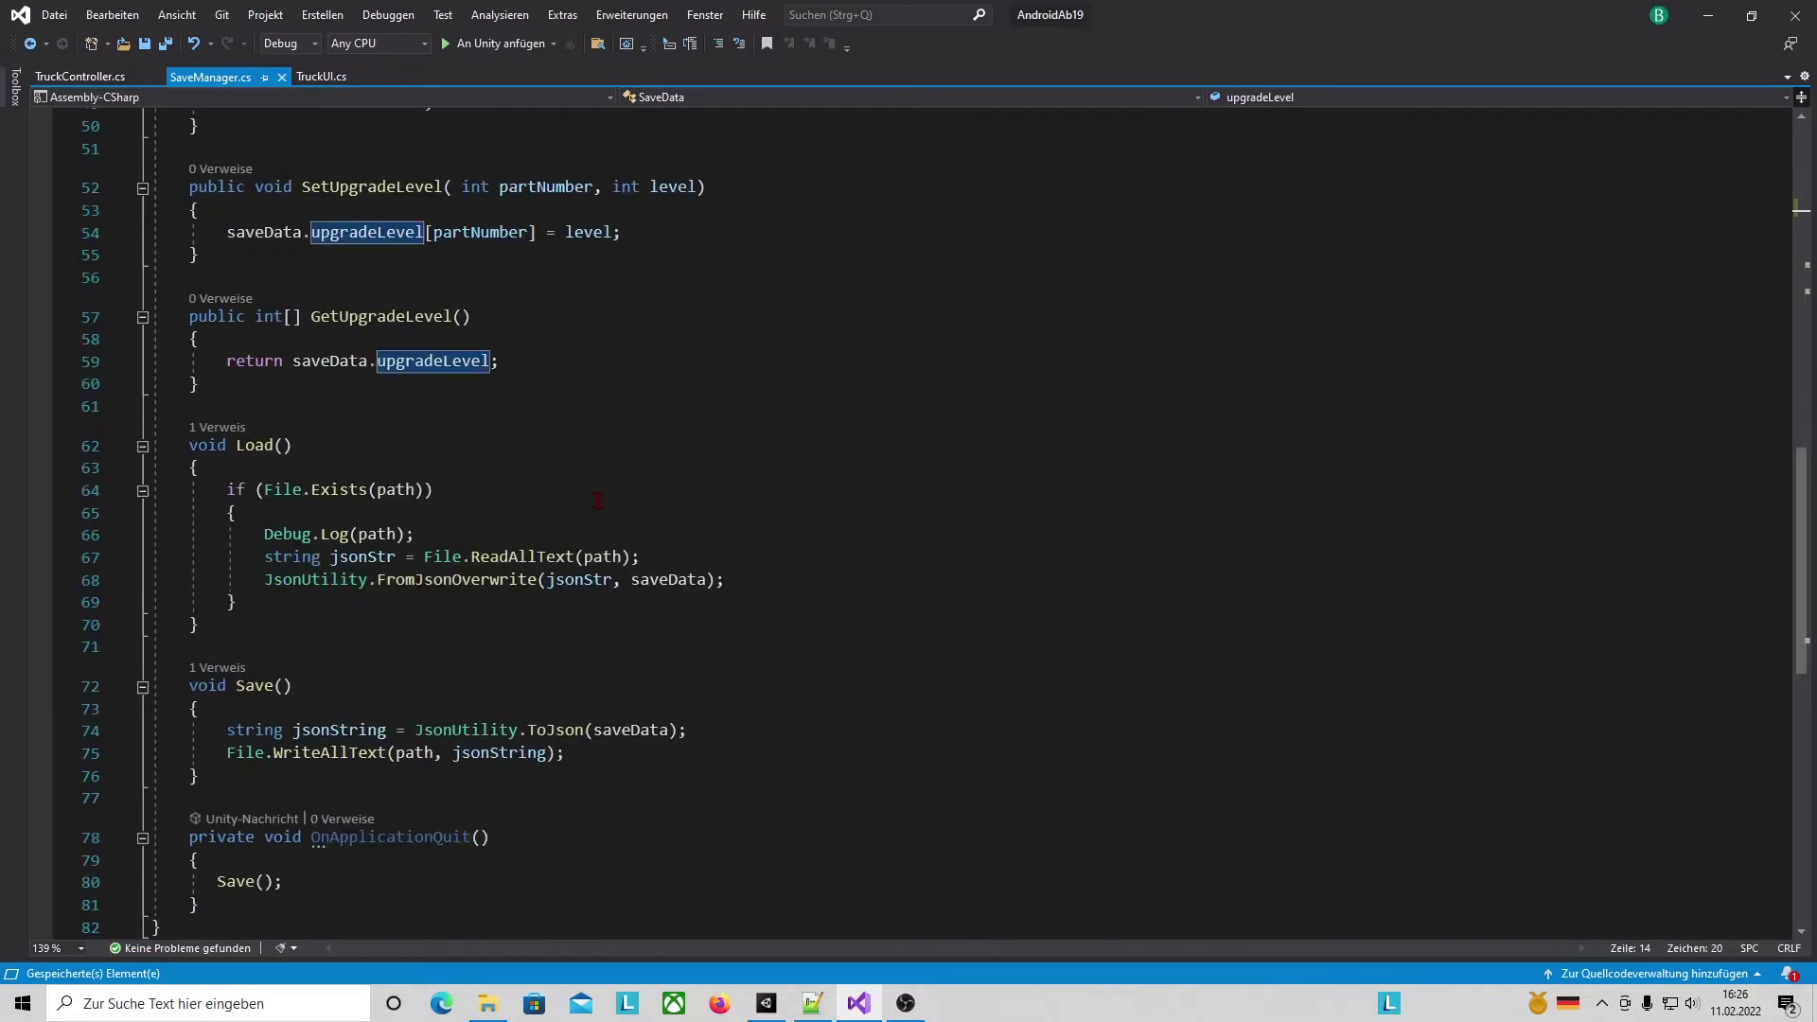
scroll(597, 500, "up", 1)
left_click_drag(188, 253, 451, 458)
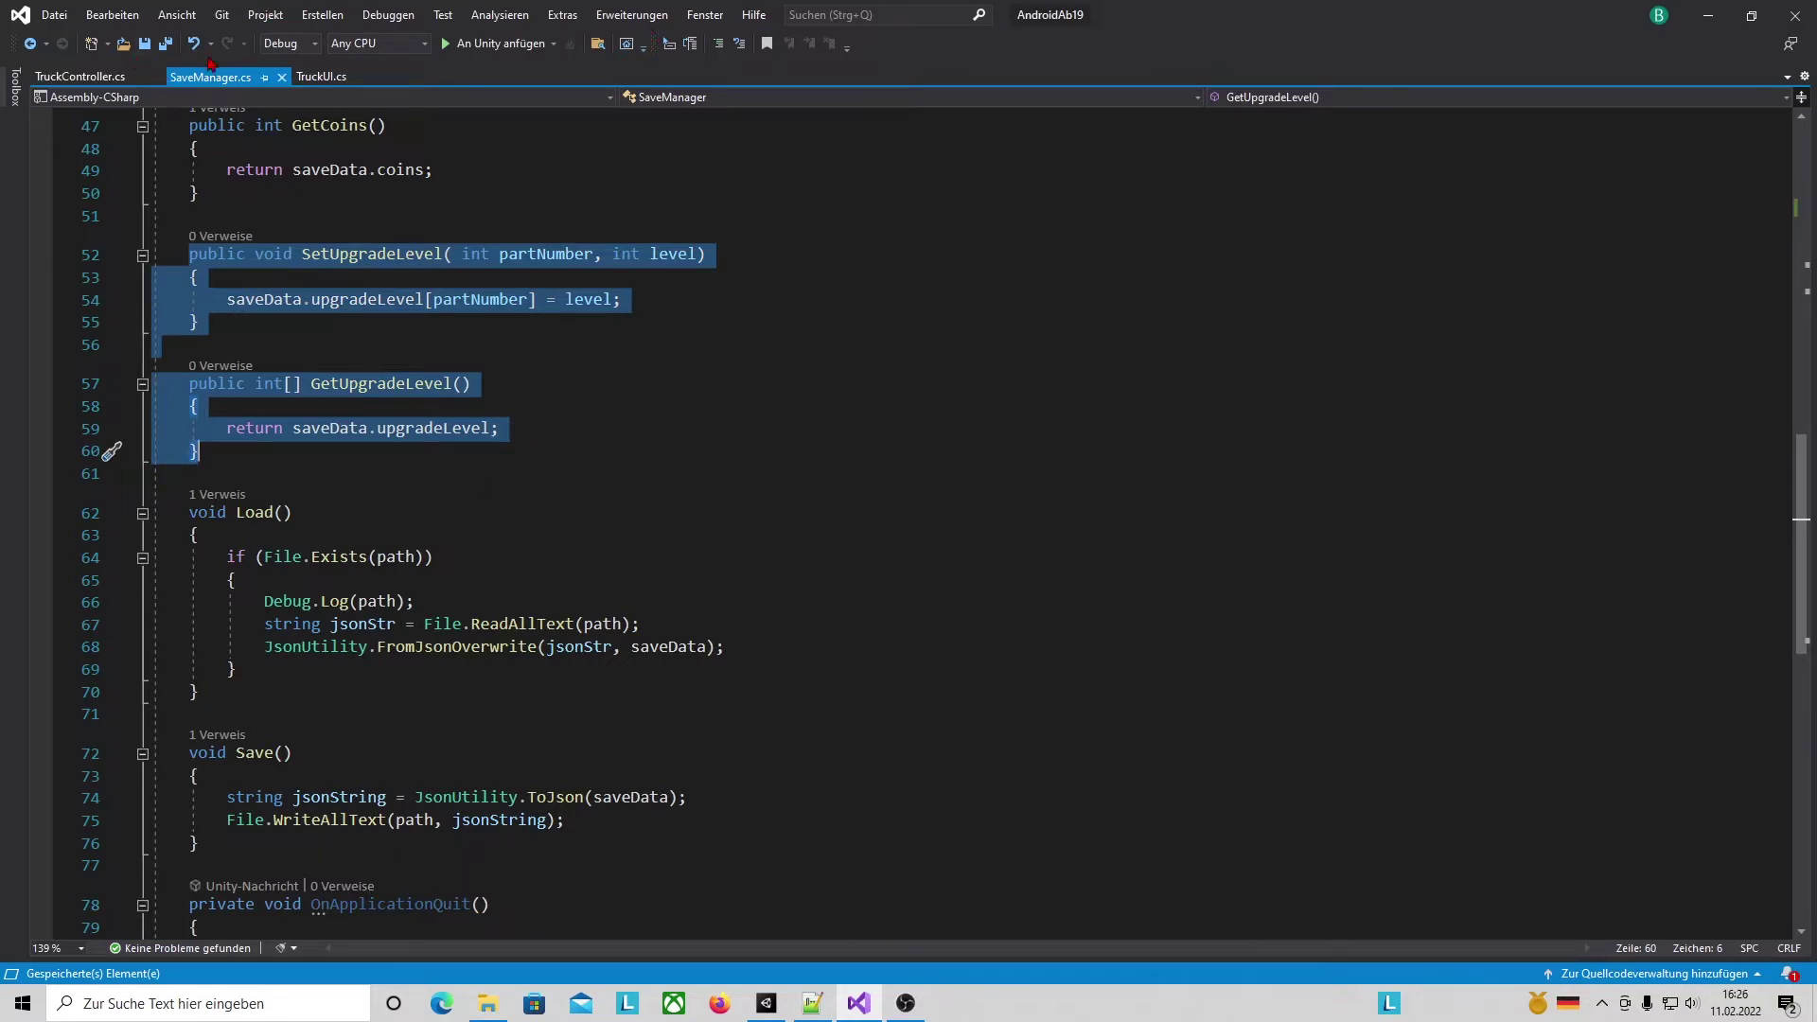
left_click(323, 80)
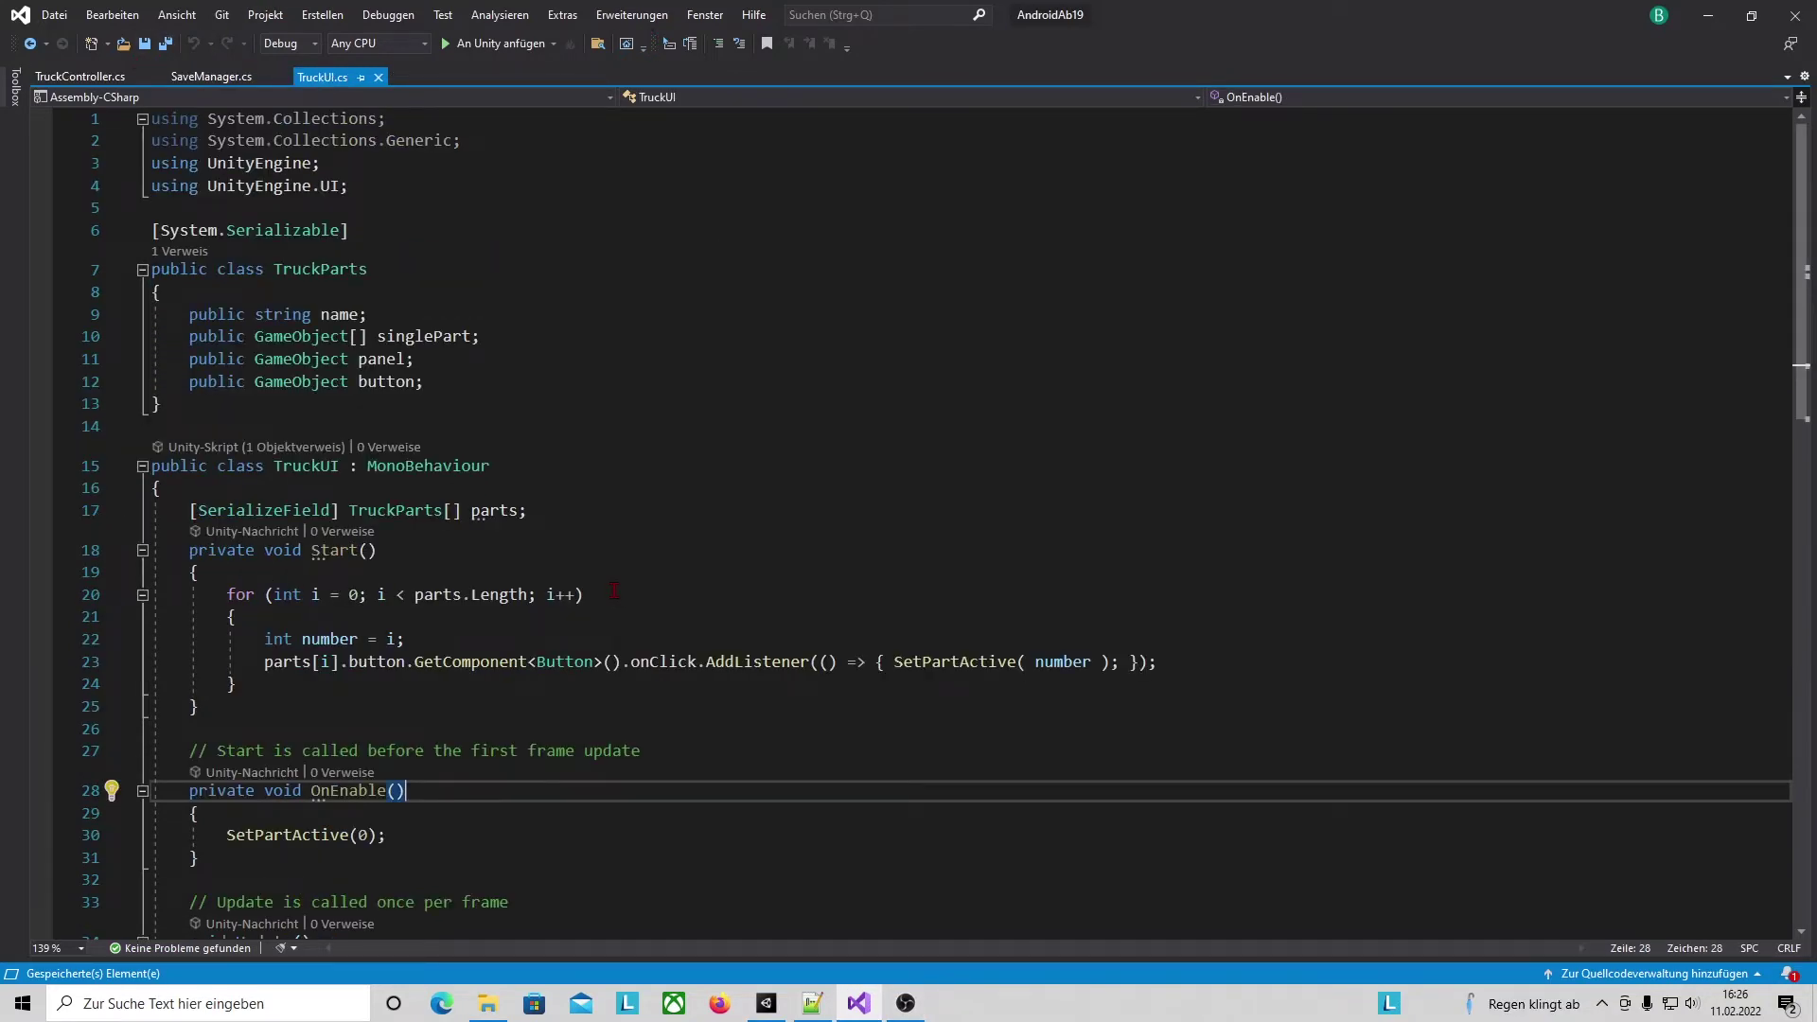
Insert blank lines after the button field in TruckUI's TruckParts class.
left_click(624, 403)
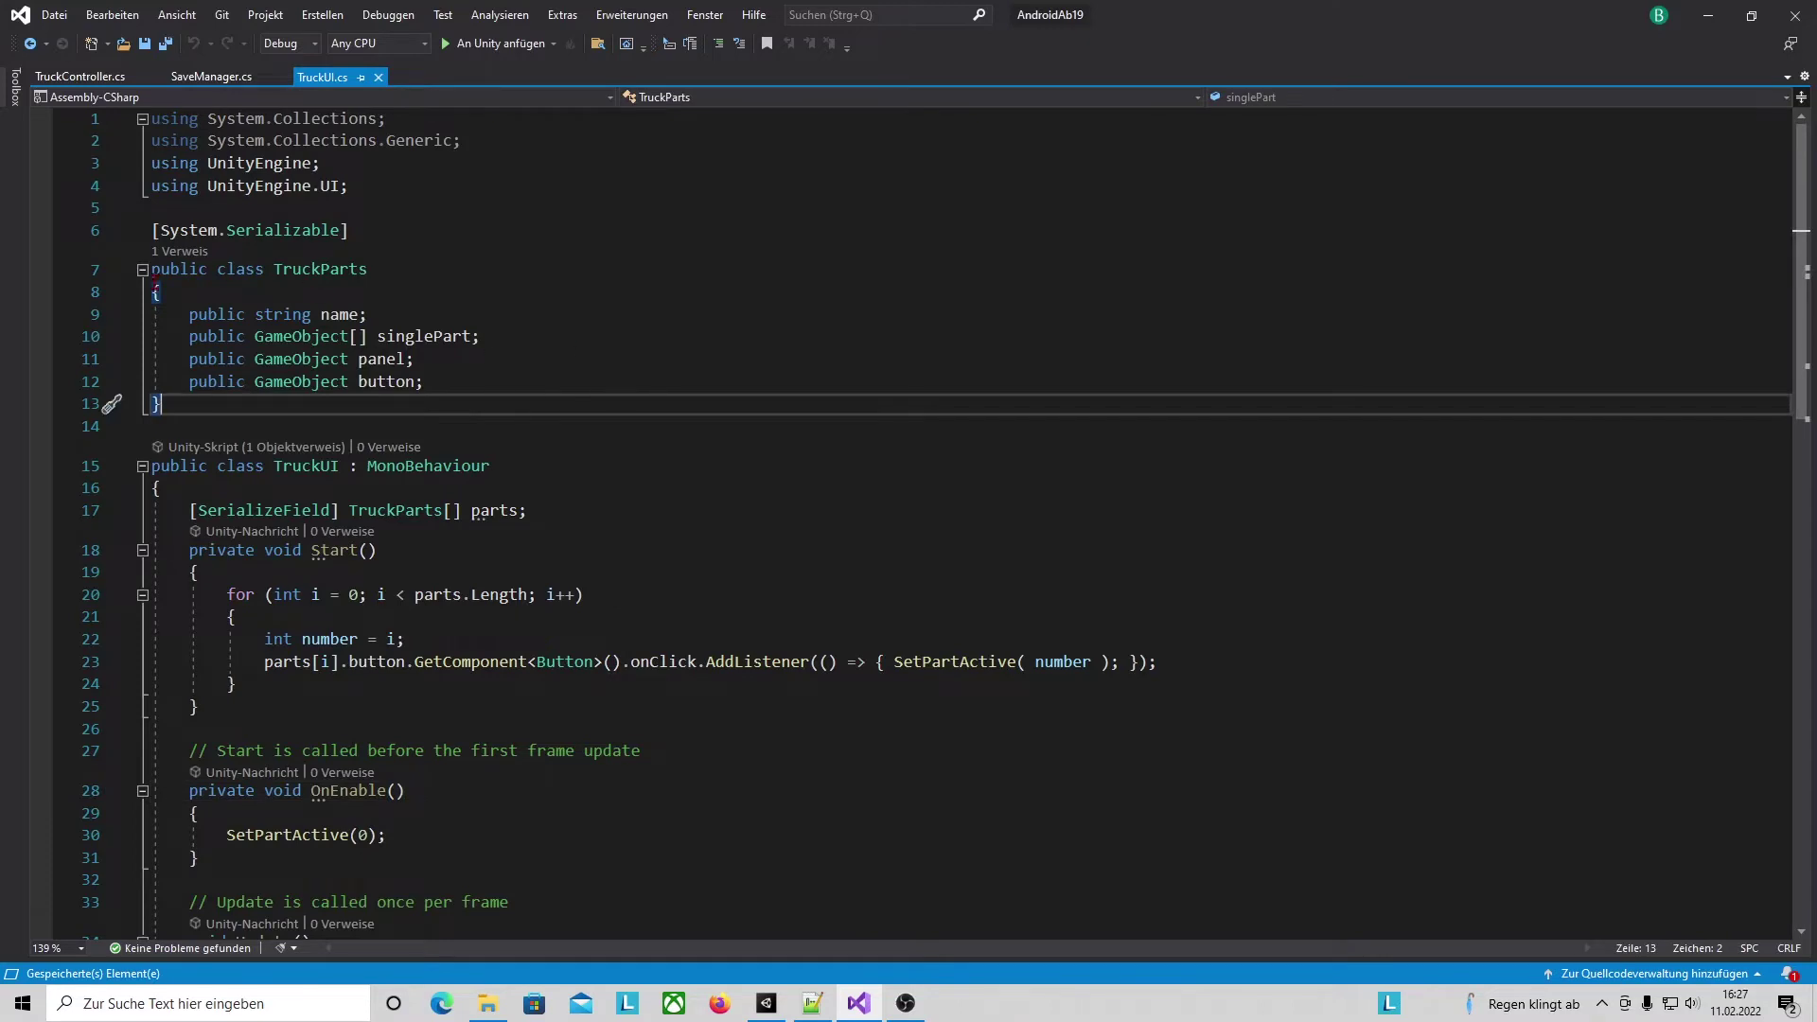
scroll(491, 407, "down", 1)
scroll(560, 420, "up", 1)
left_click(480, 383)
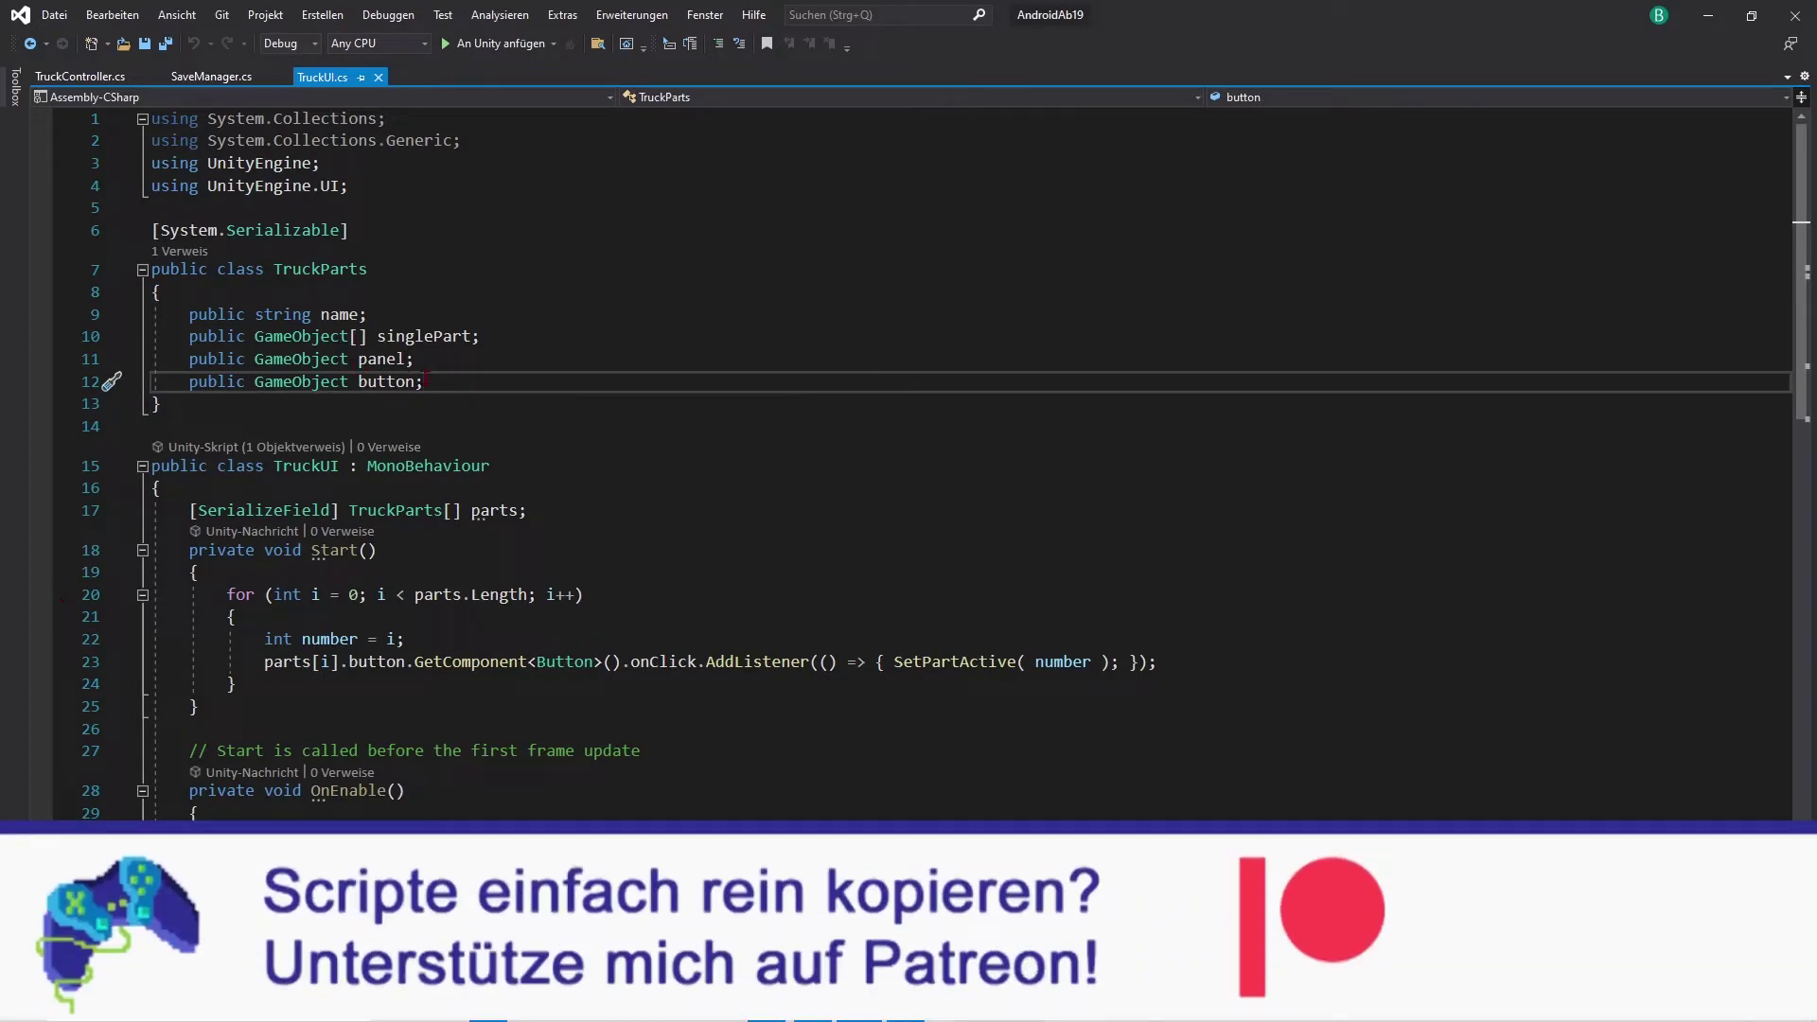
key("Return")
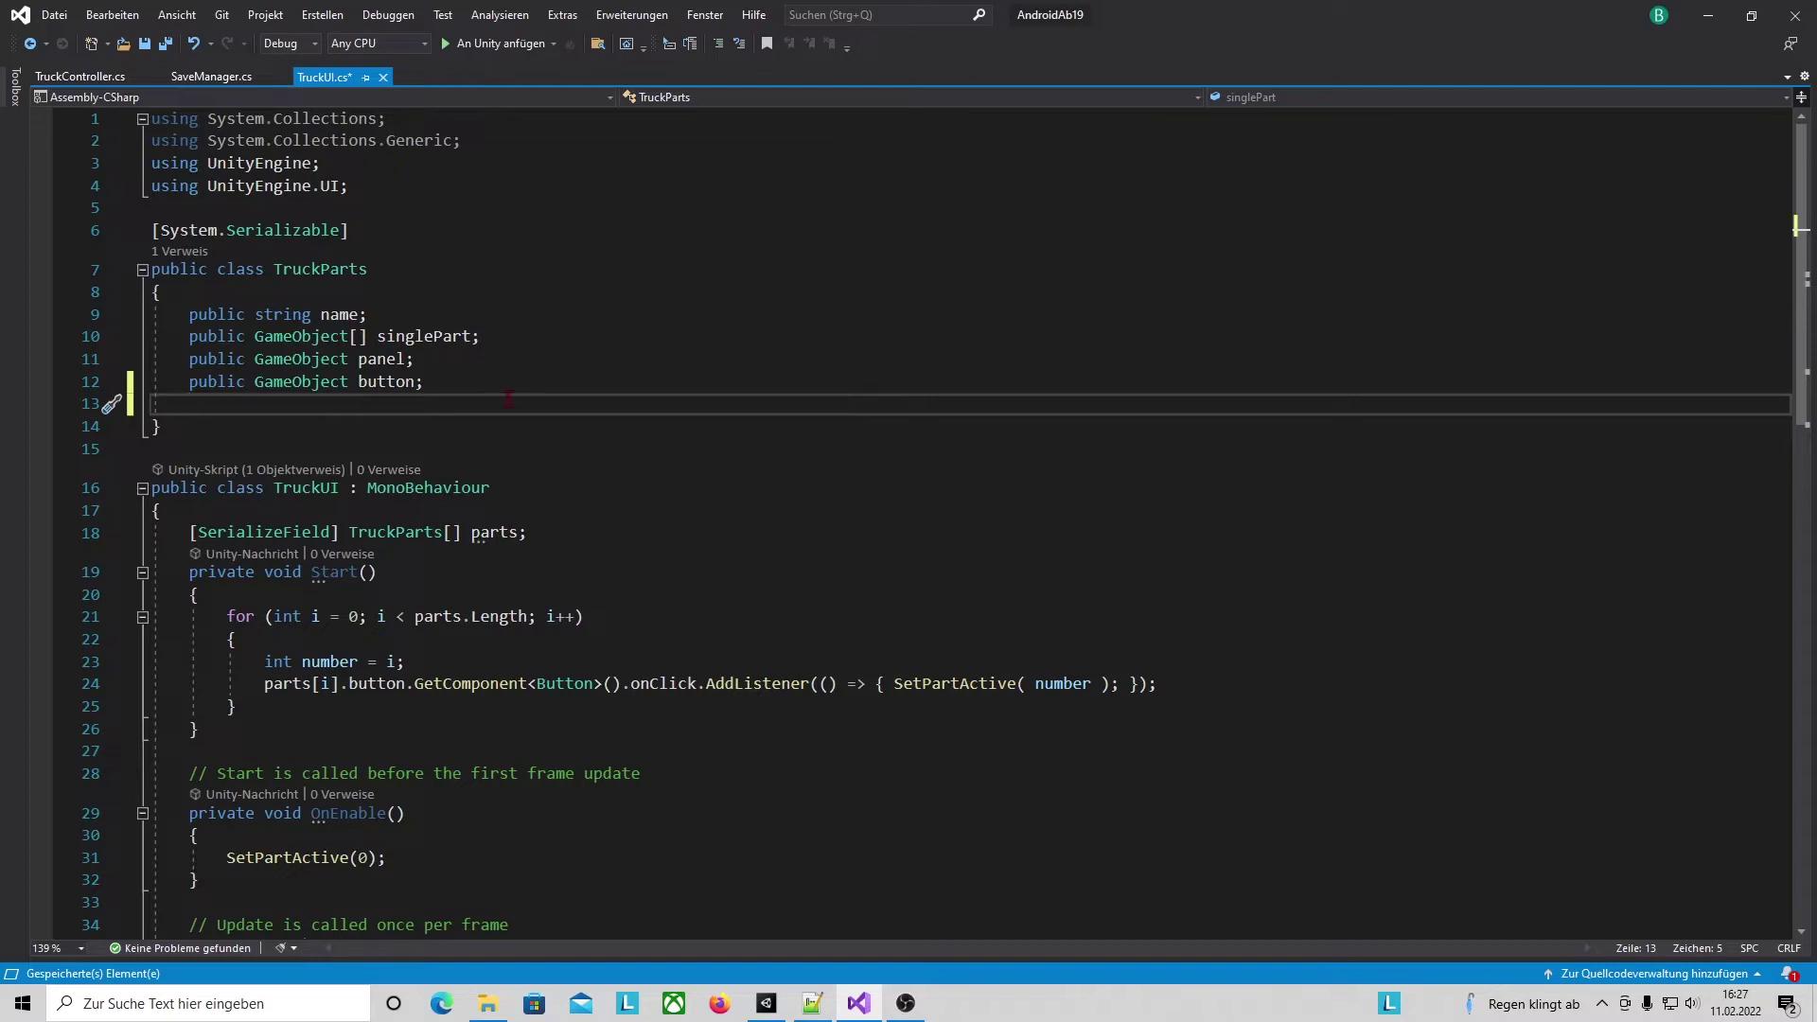
left_click(811, 1003)
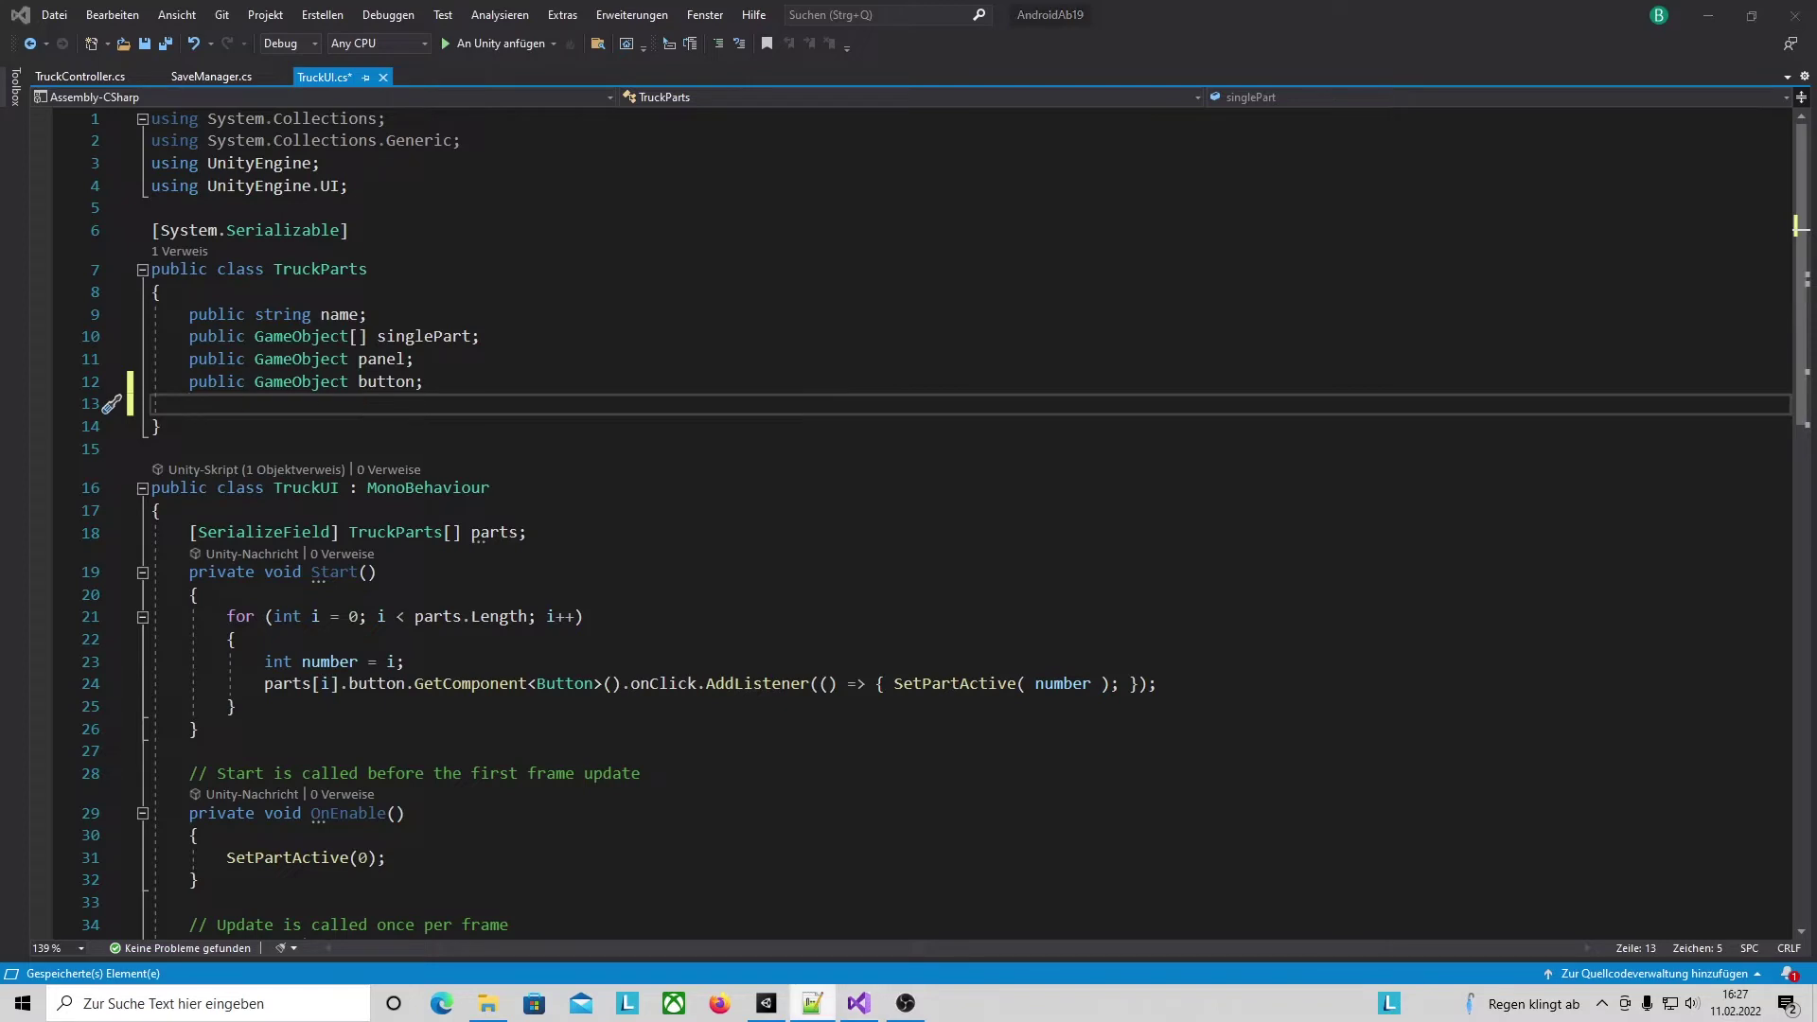
left_click(437, 382)
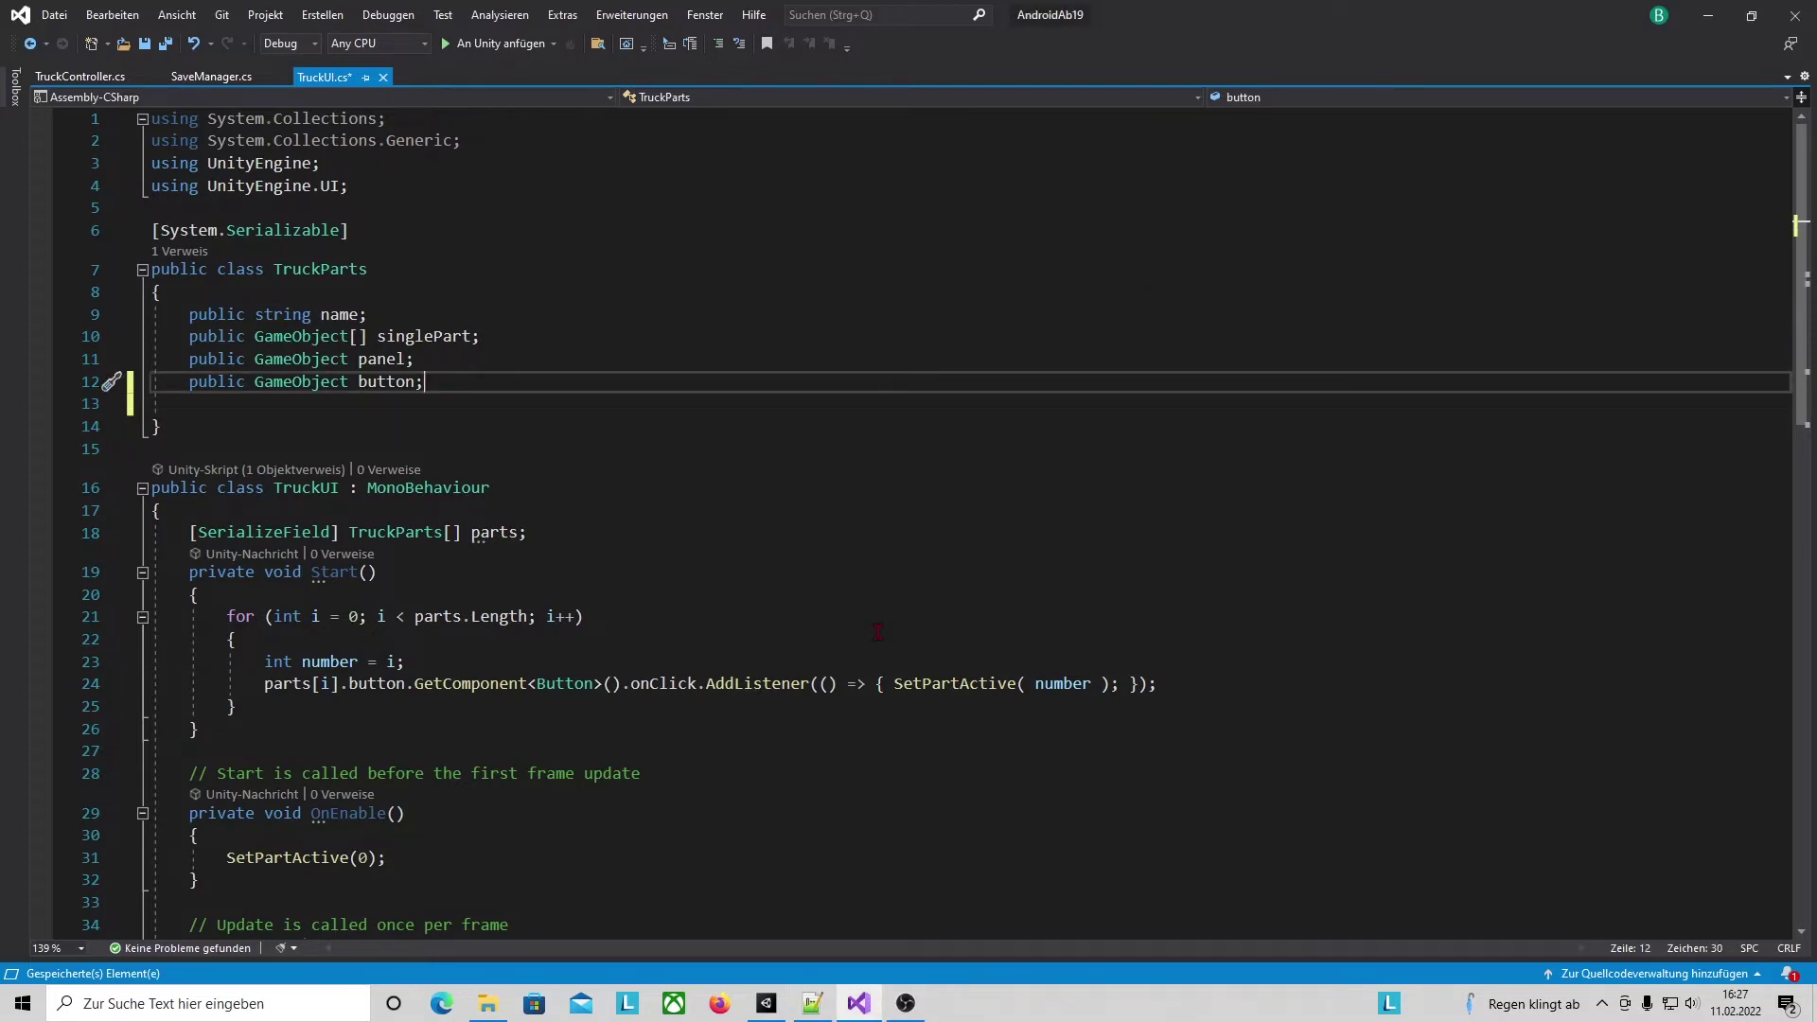
key("Return")
key("Return")
key("Return")
left_click(210, 413)
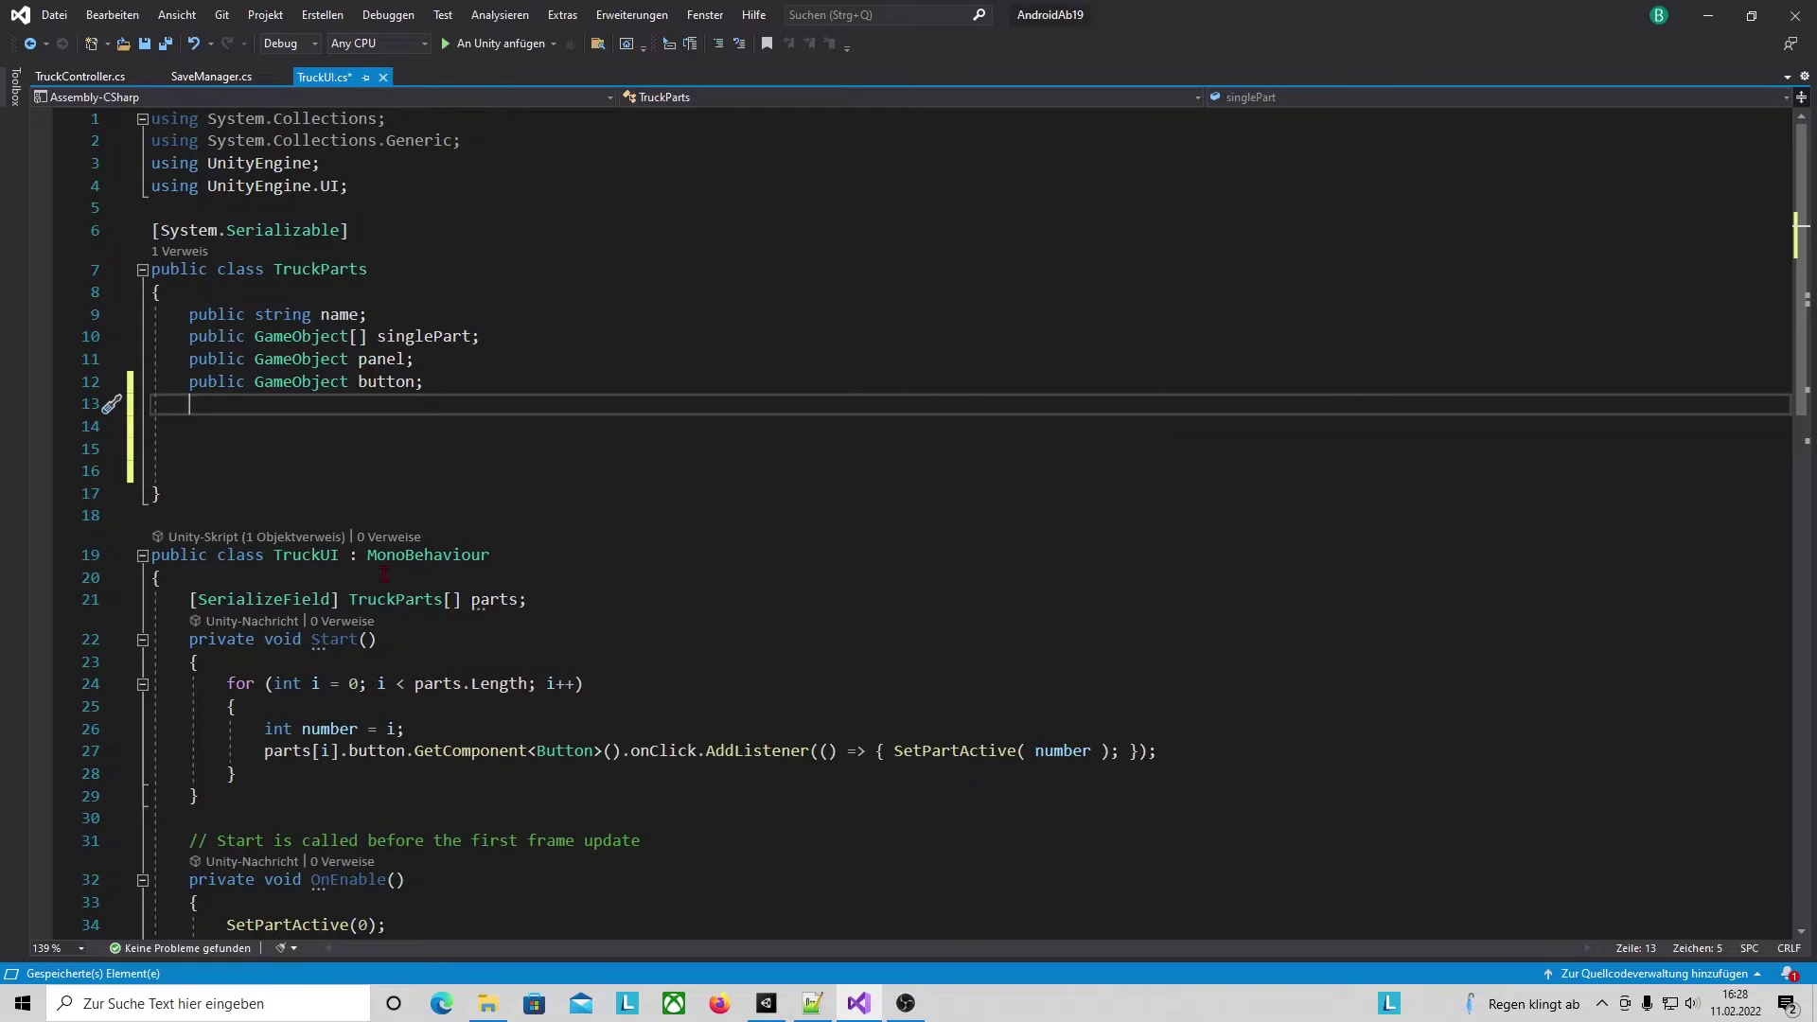
left_click(767, 1003)
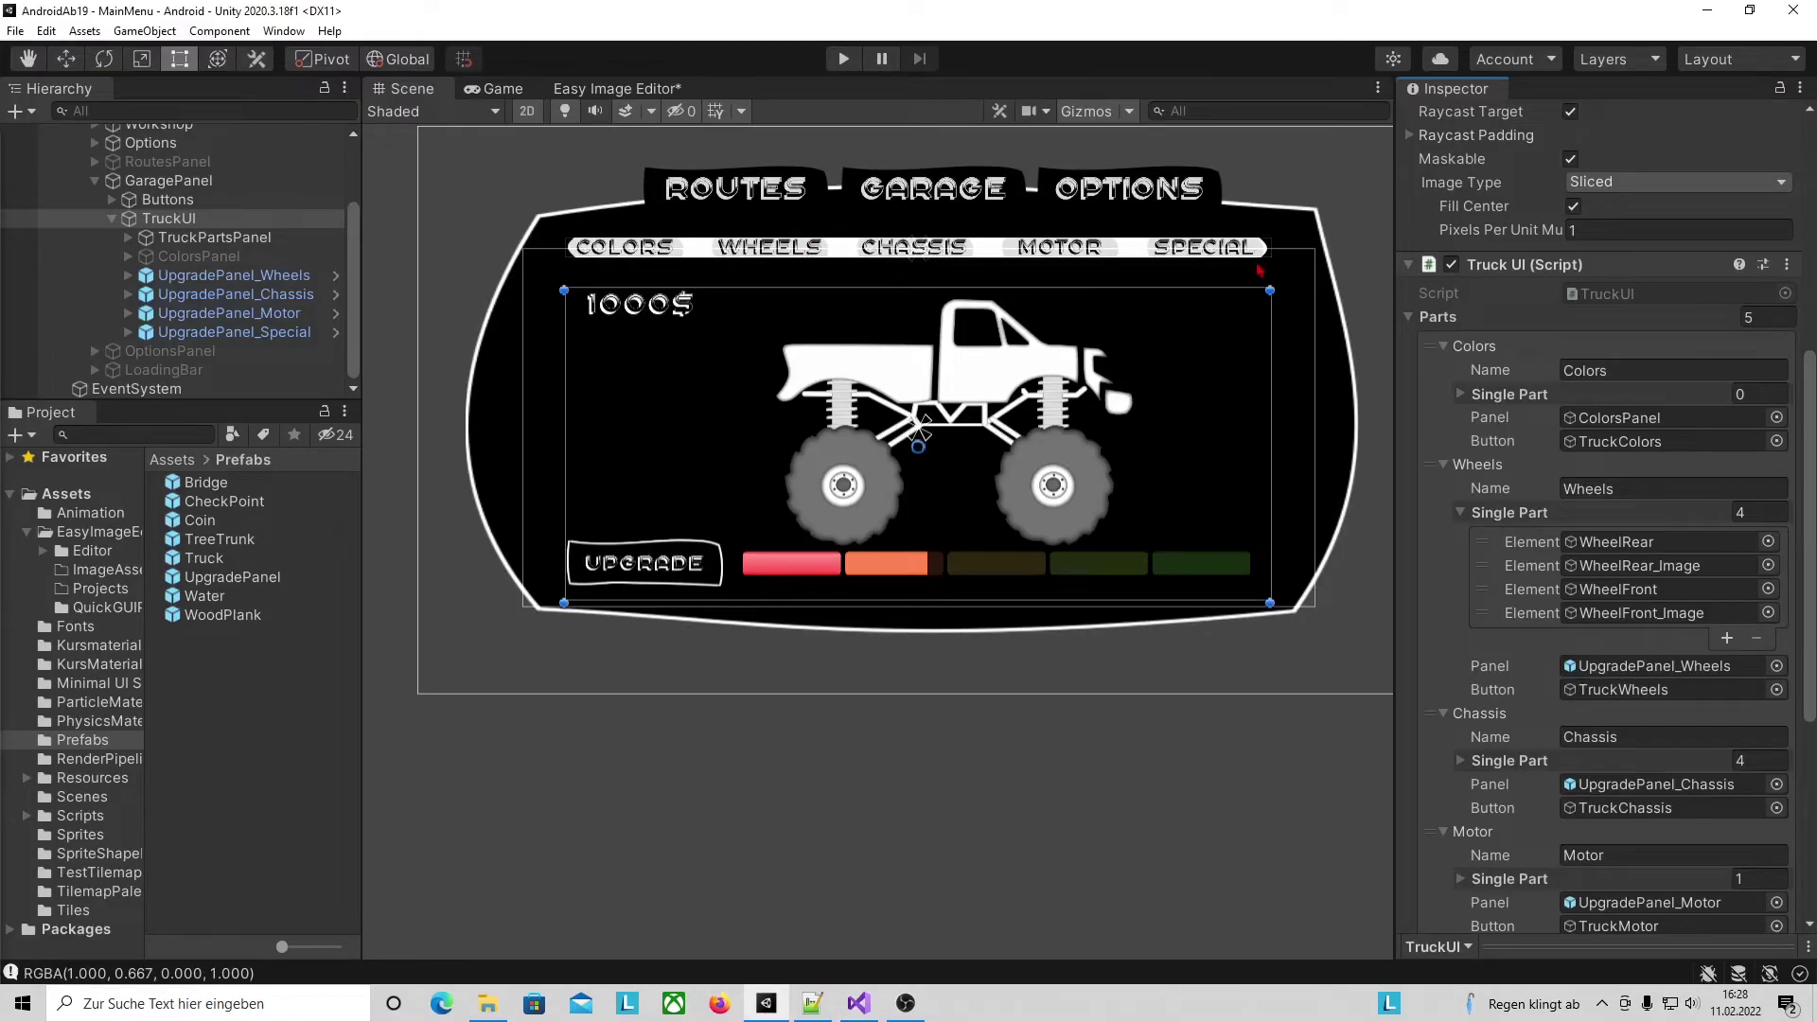
Paste an upgradeButton GameObject and int basePrice, upgradeLevel, upgradePrice fields into TruckParts.
key("alt+Tab")
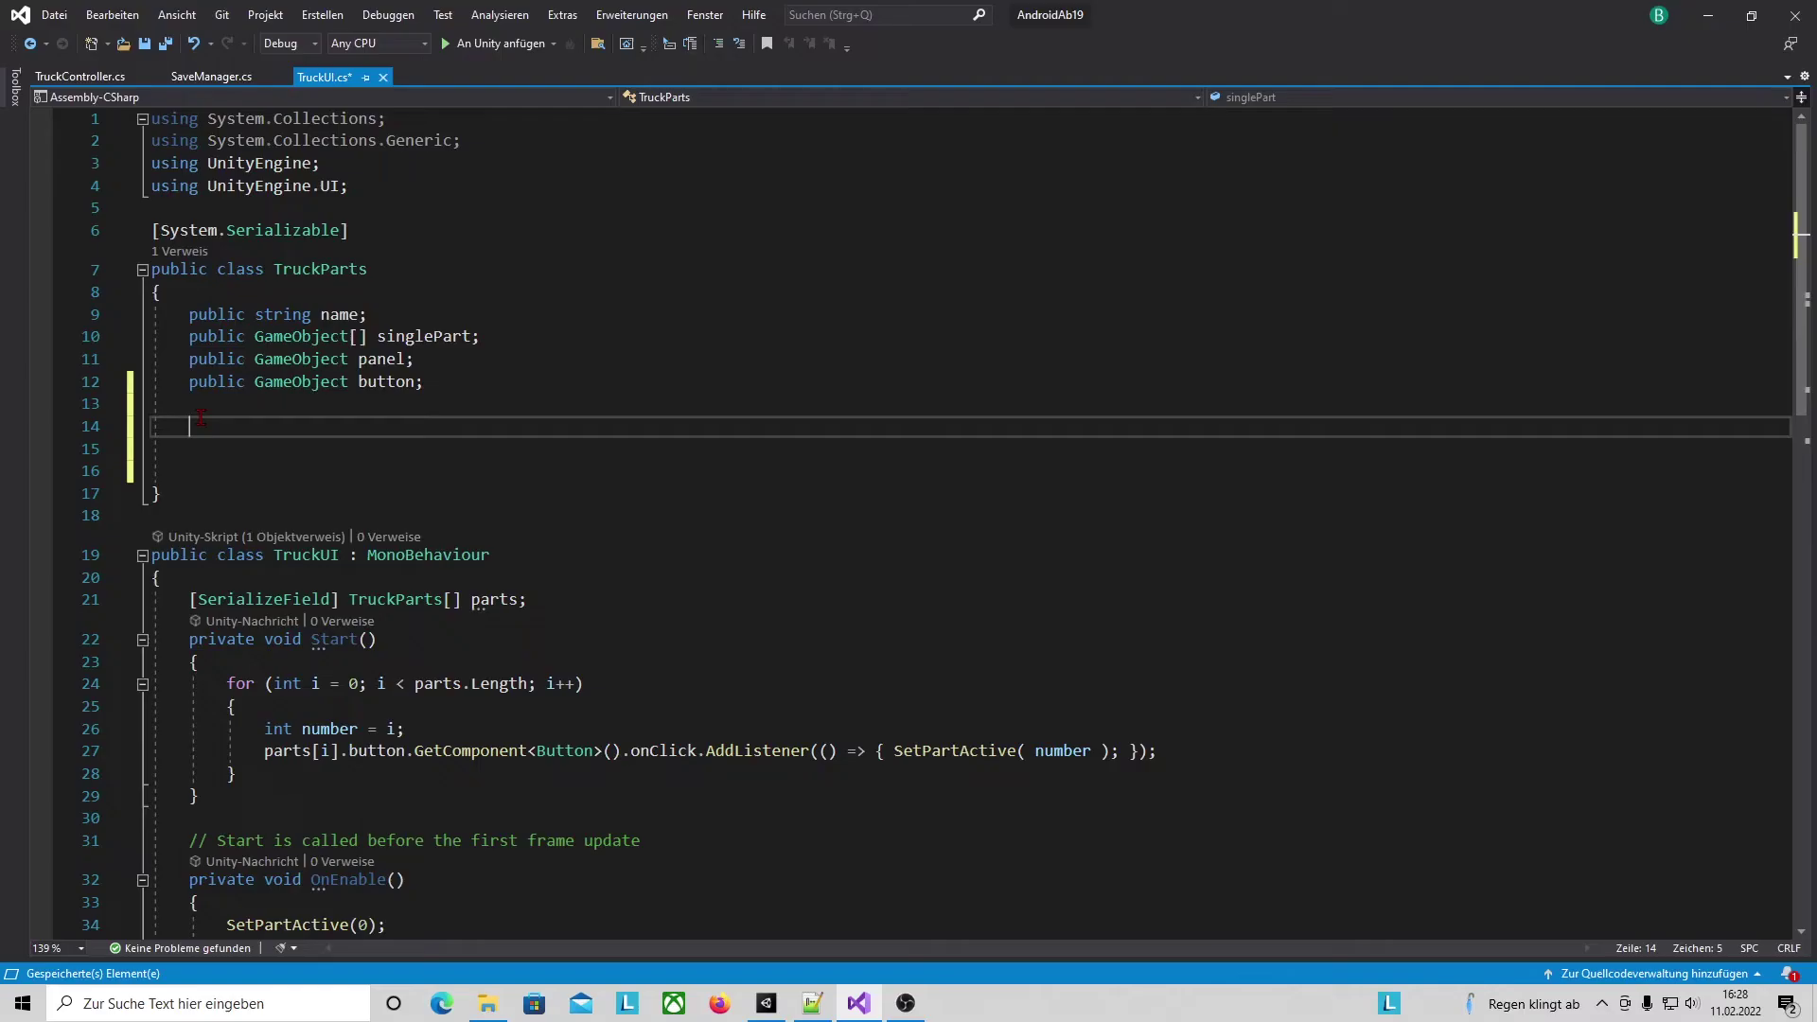
key("Up")
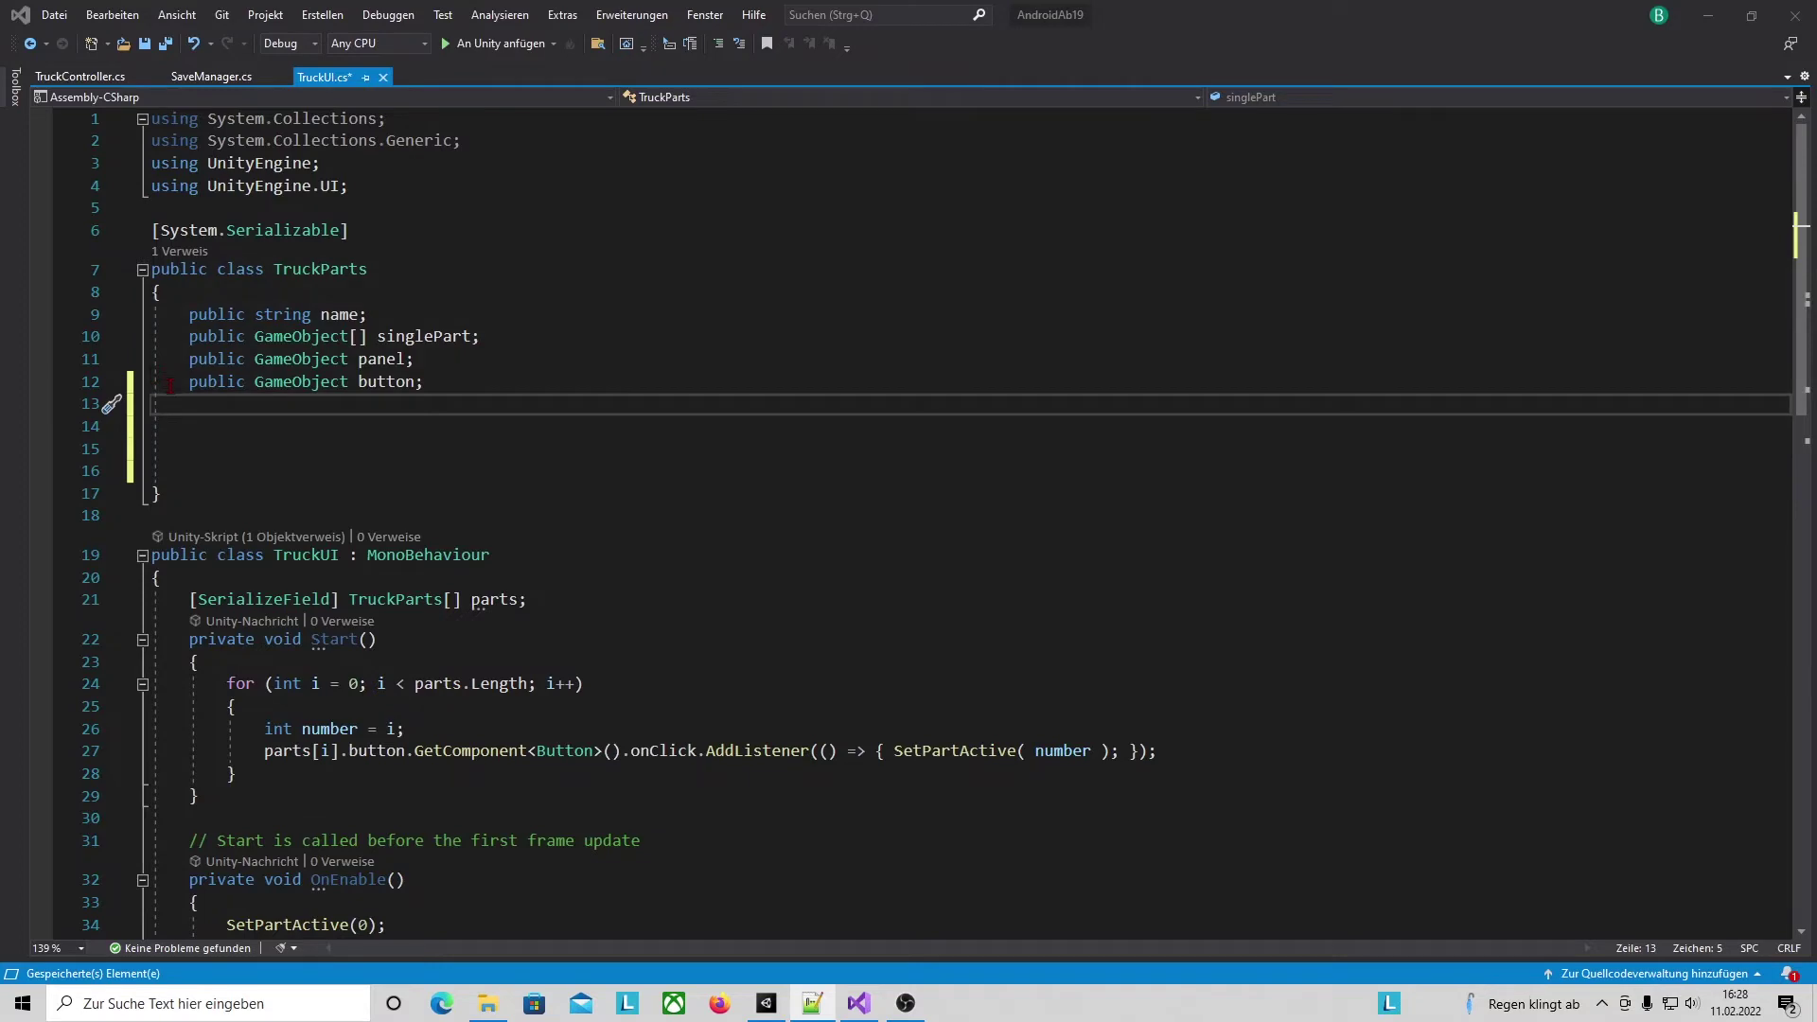
type("public GameObject upgradeButton;")
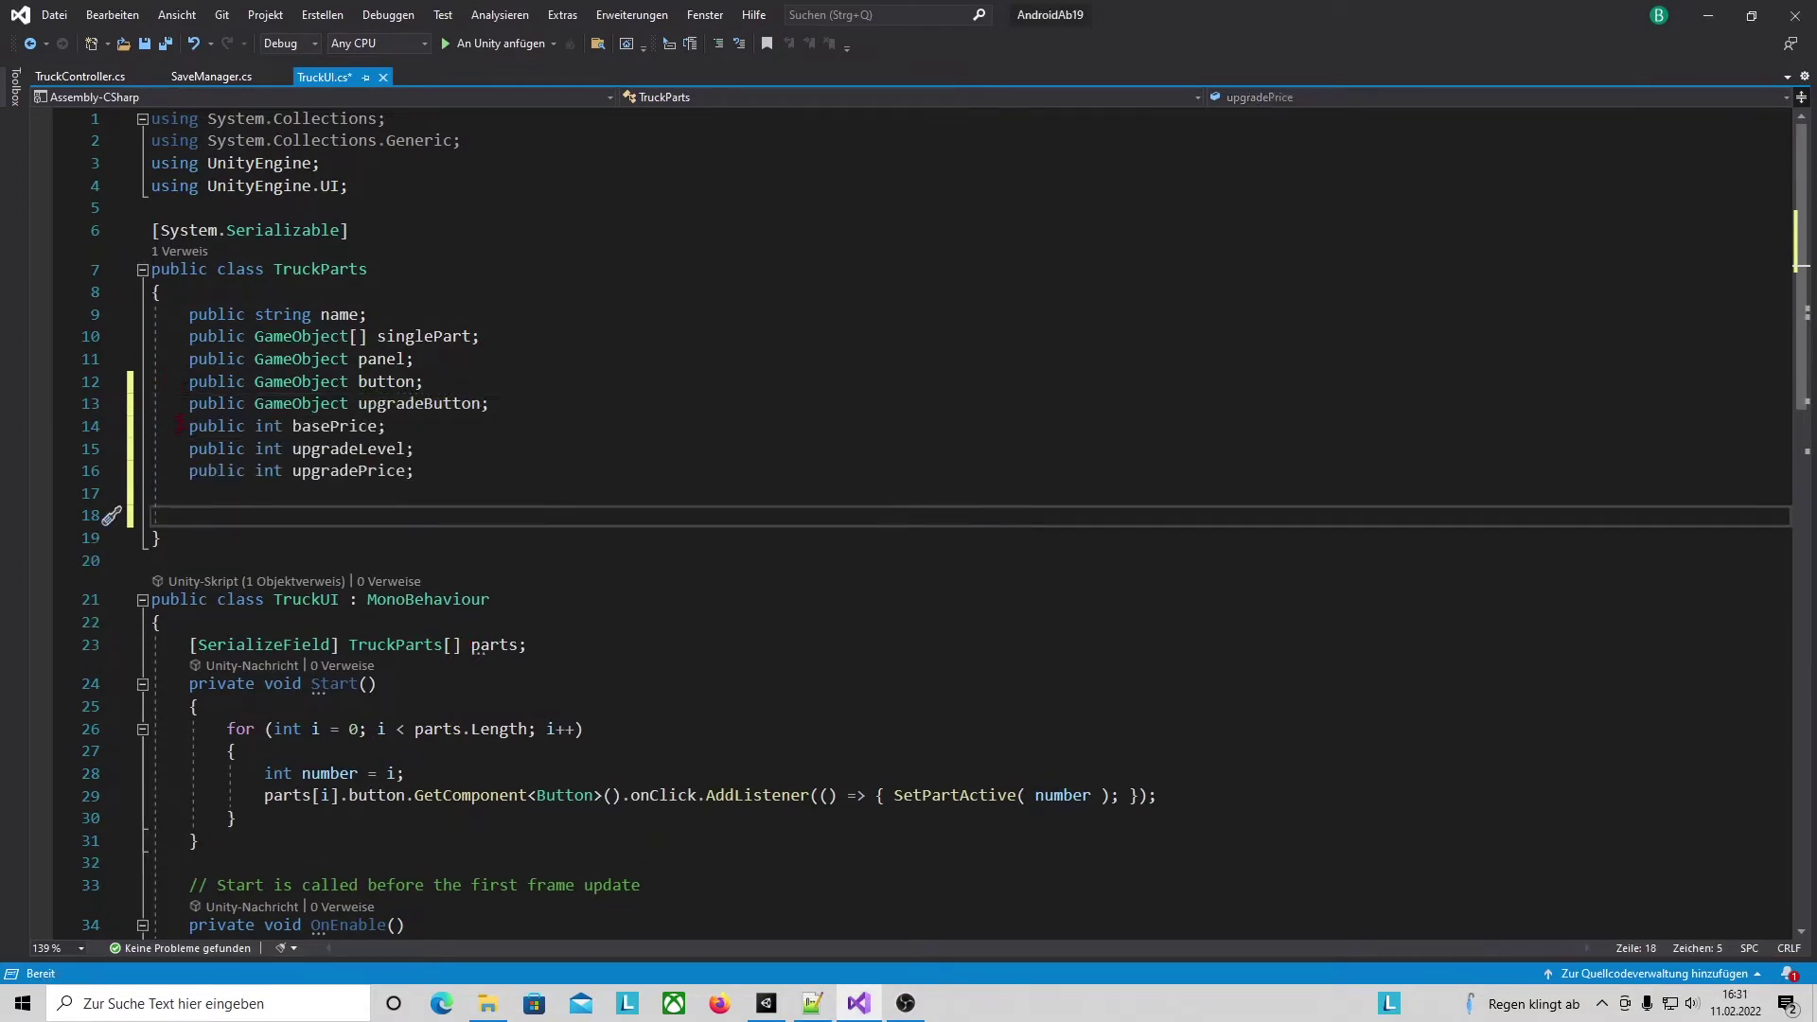
left_click_drag(153, 425, 487, 482)
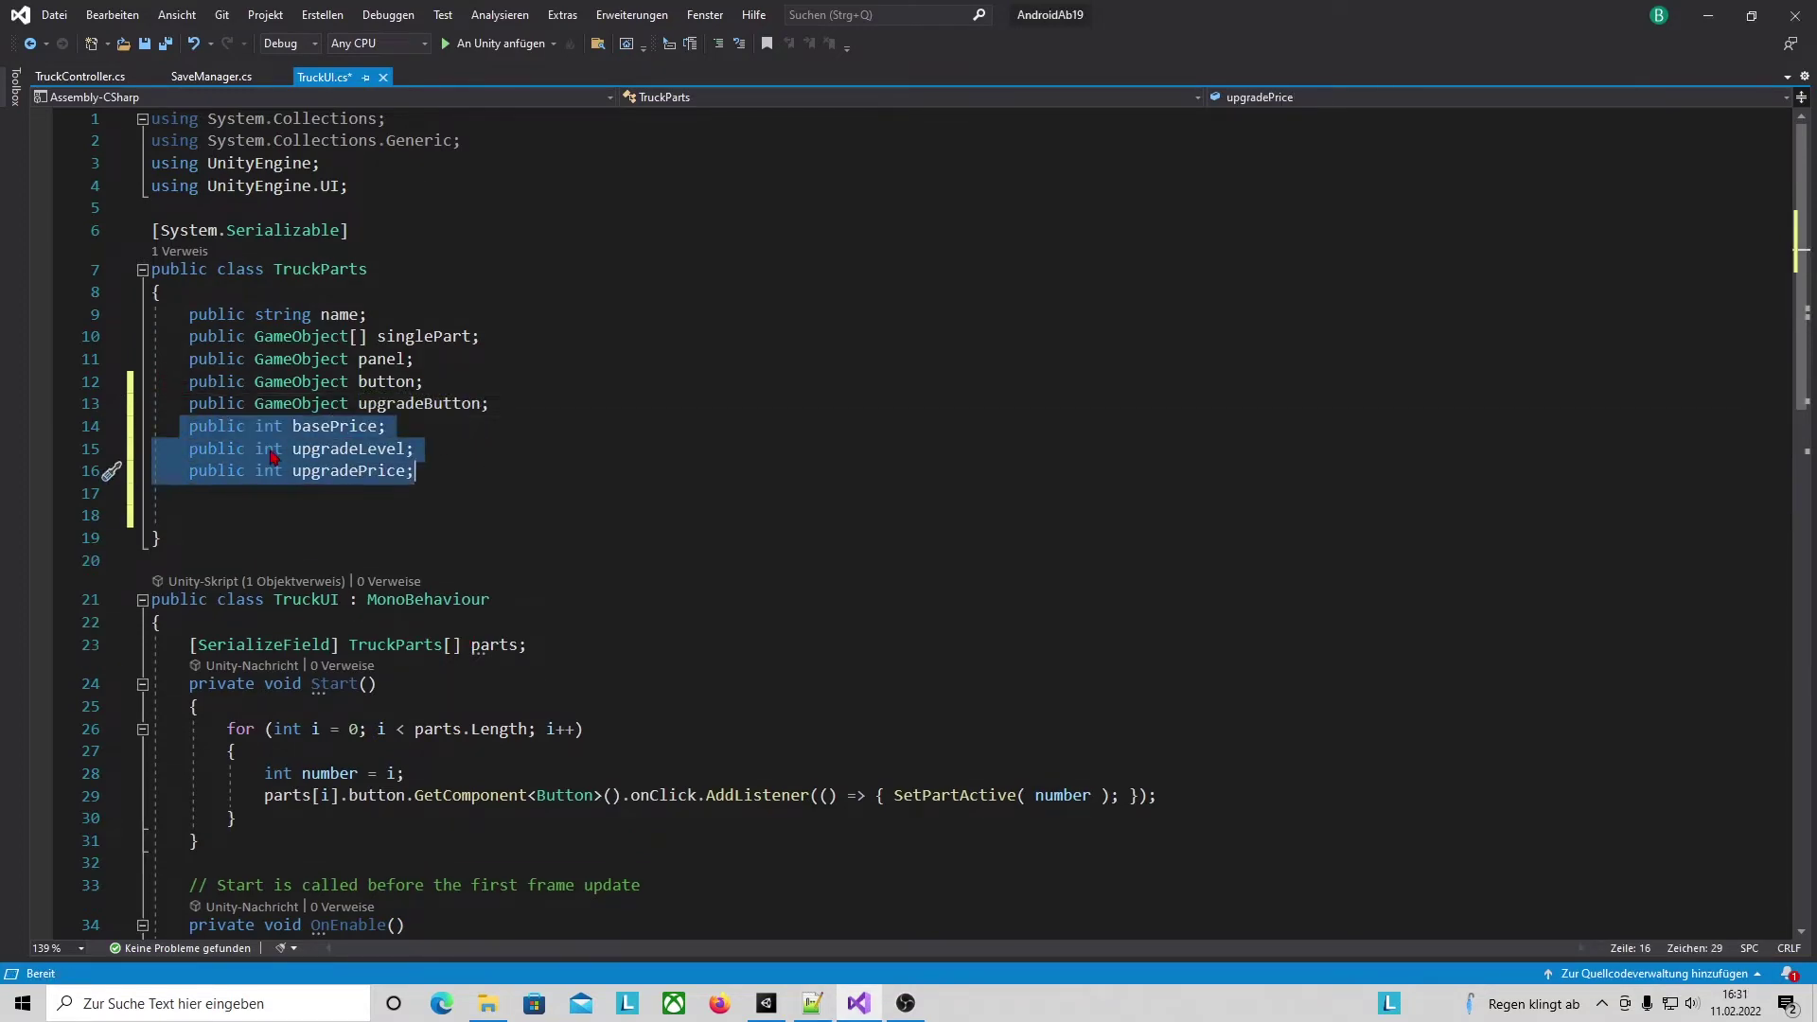
left_click(422, 422)
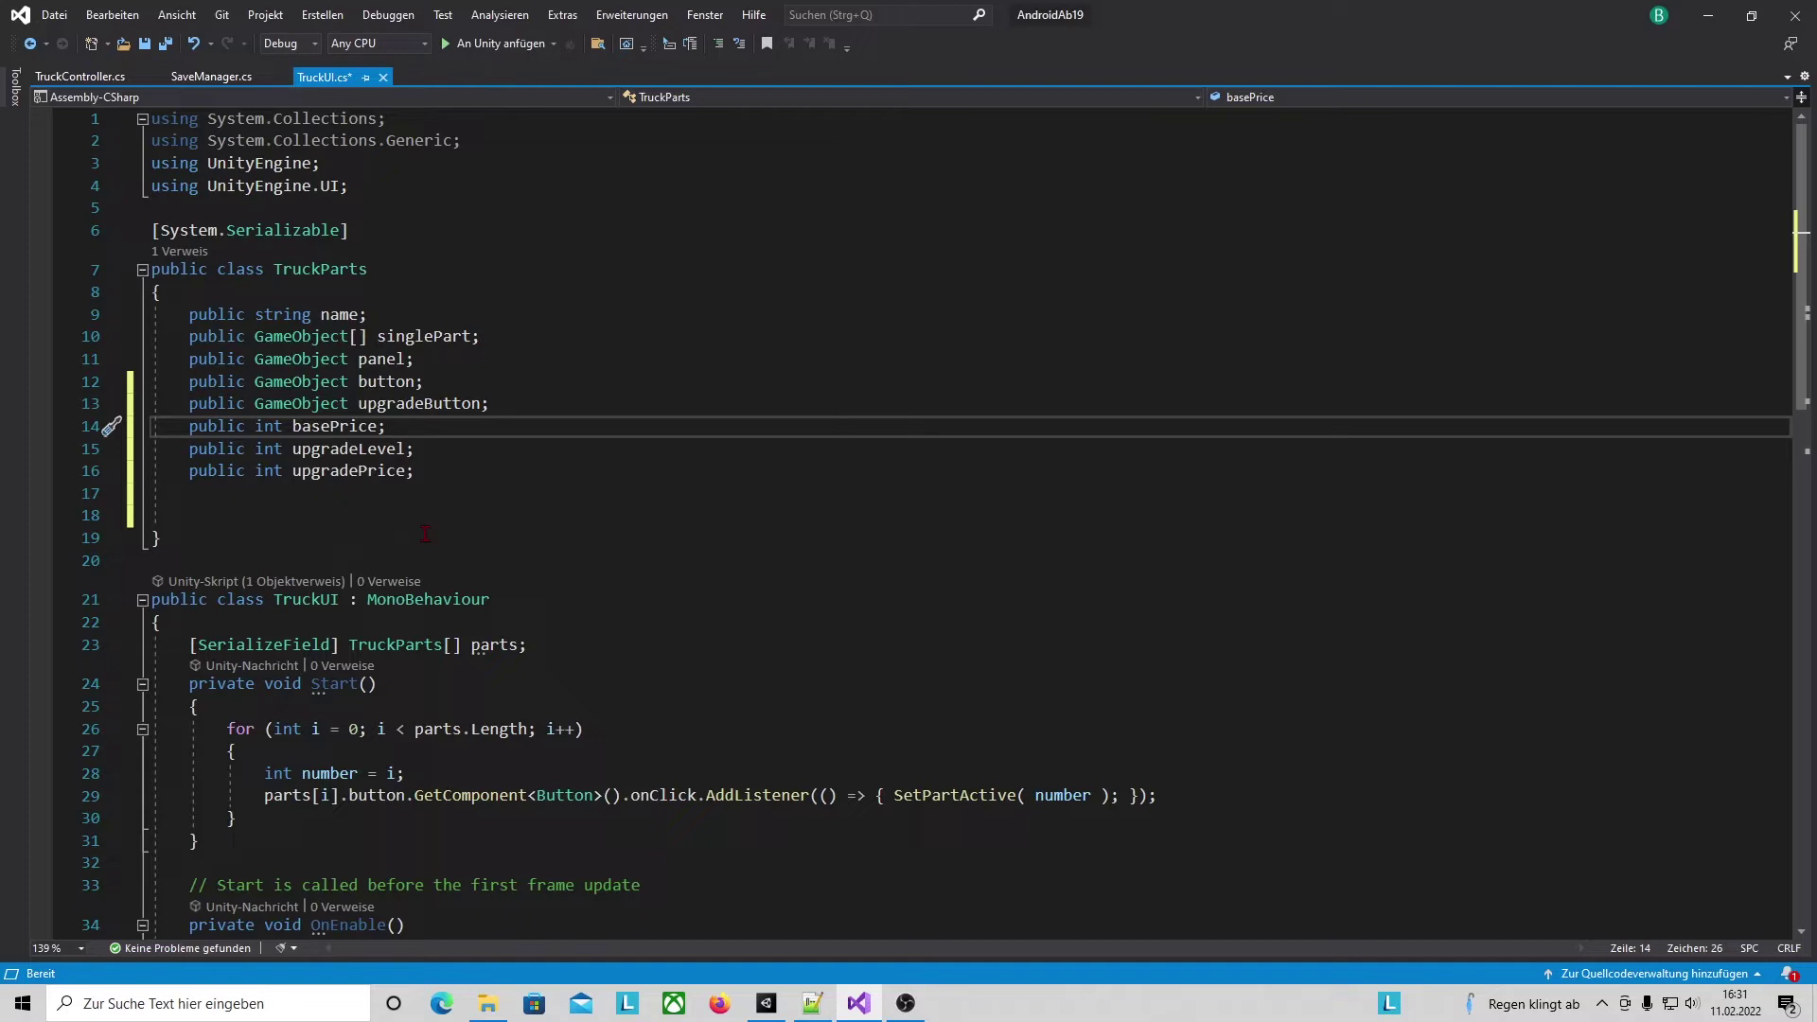
Delete the leftover blank lines below upgradePrice and save TruckUI.cs.
key("Down")
key("Down")
key("Down")
left_click_drag(187, 470, 416, 471)
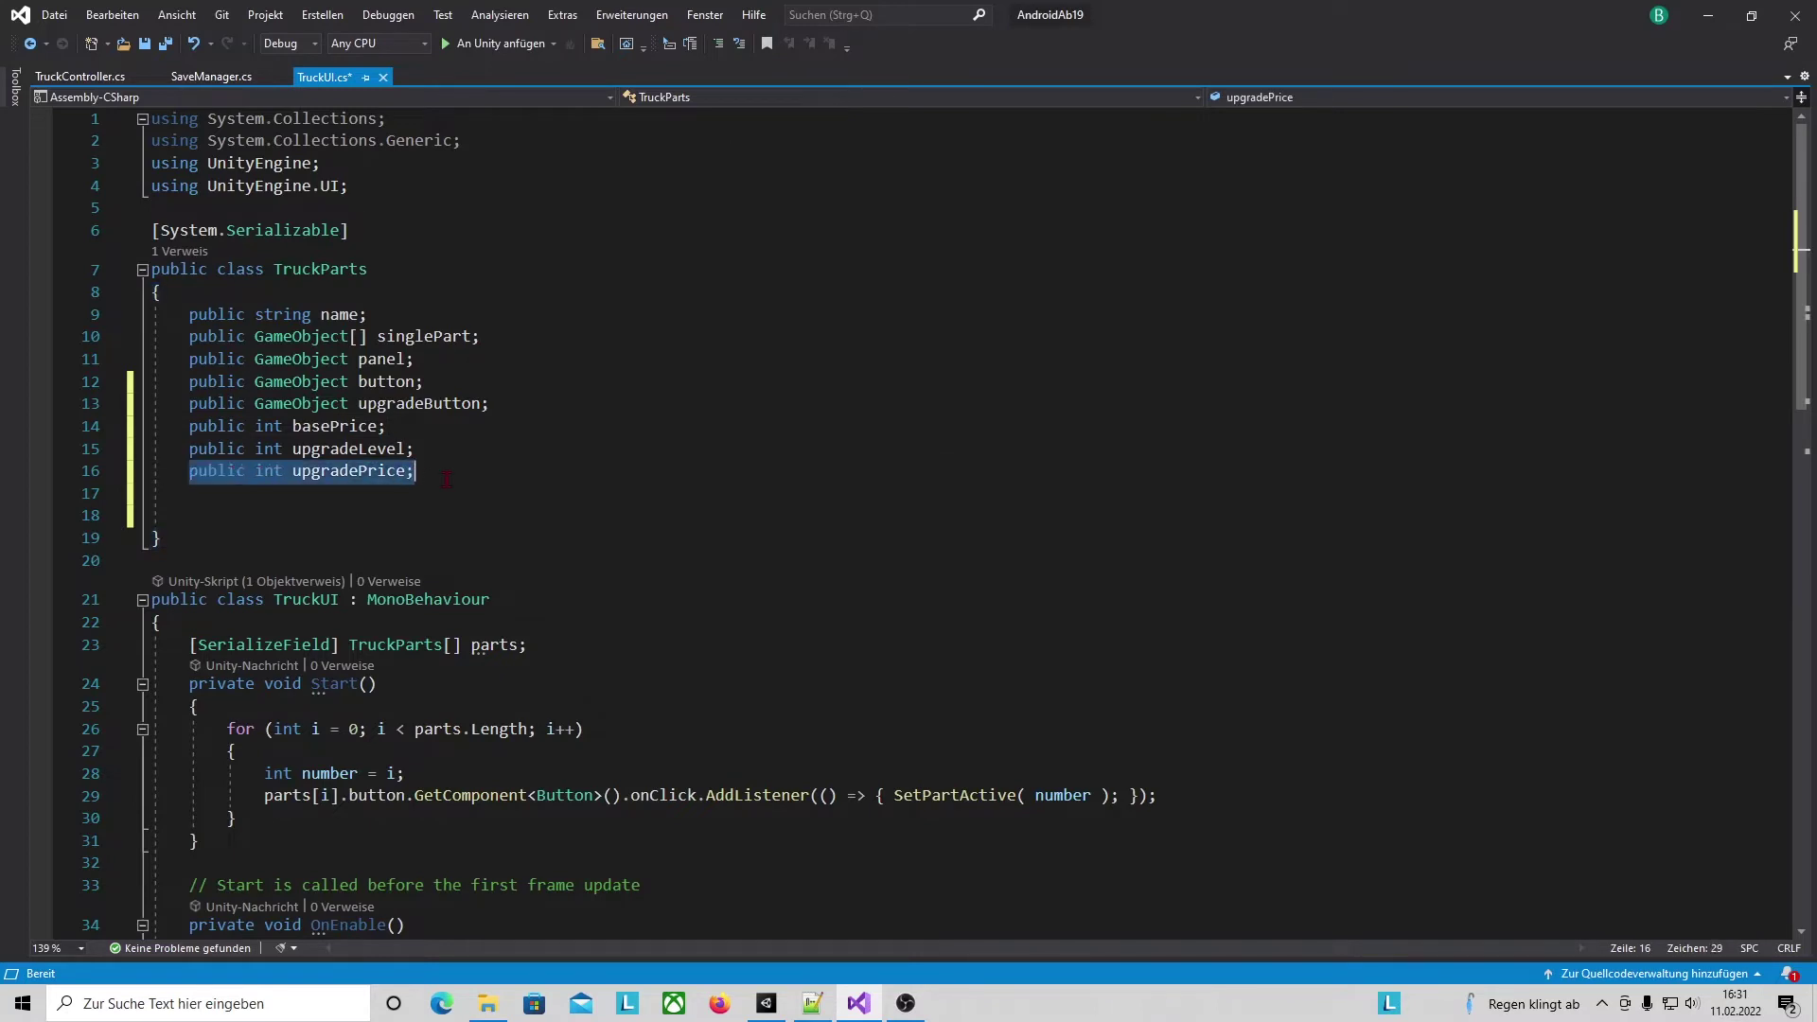
key("Down")
key("Down")
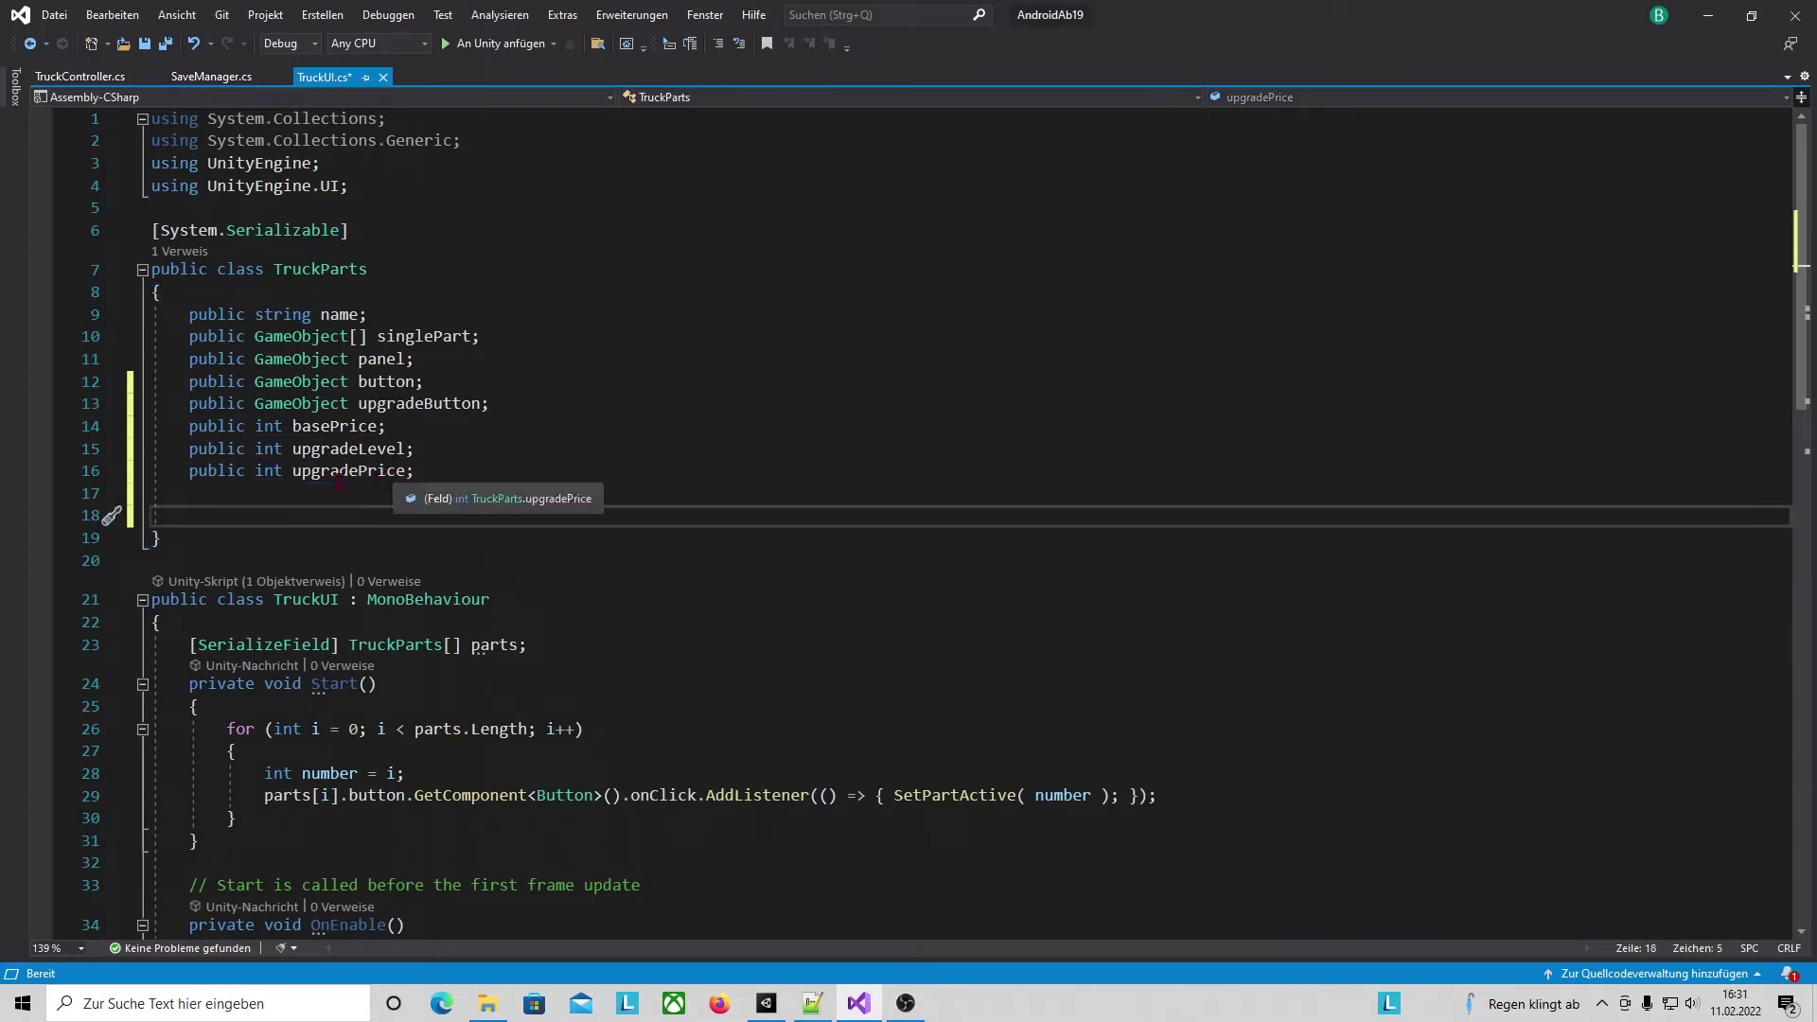
left_click_drag(292, 470, 417, 471)
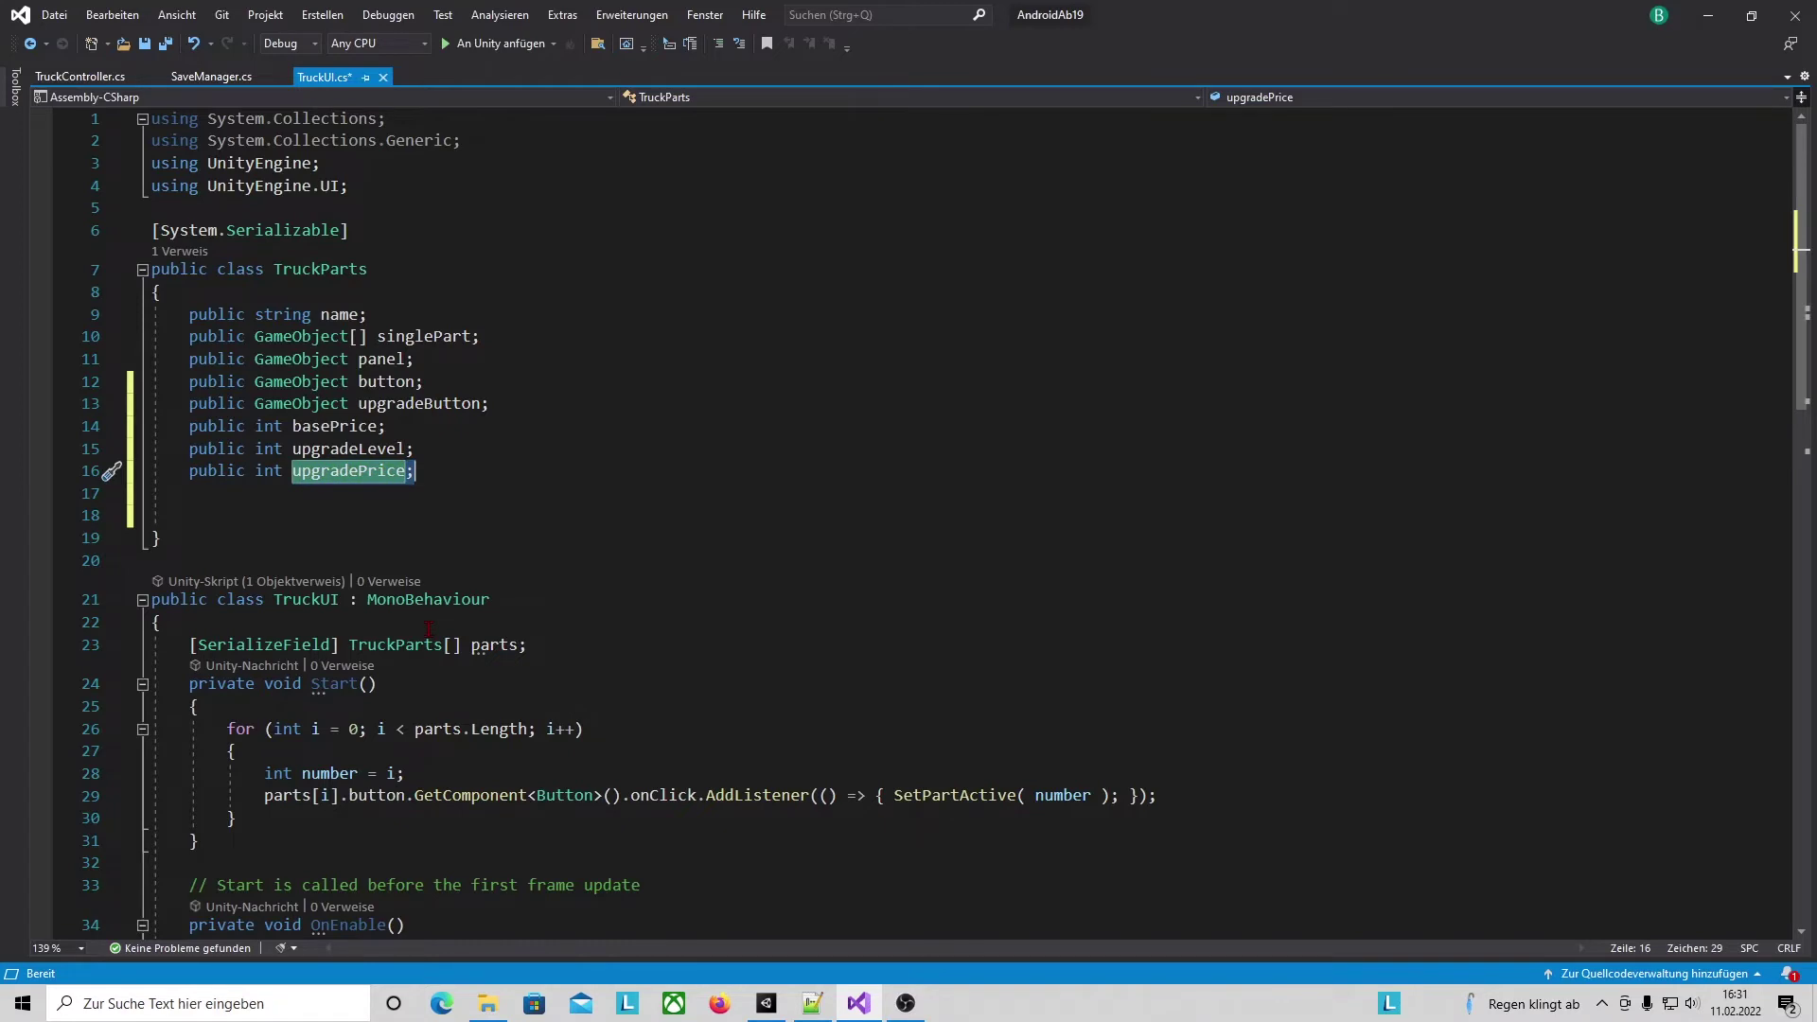
left_click(183, 518)
key("BackSpace")
key("BackSpace")
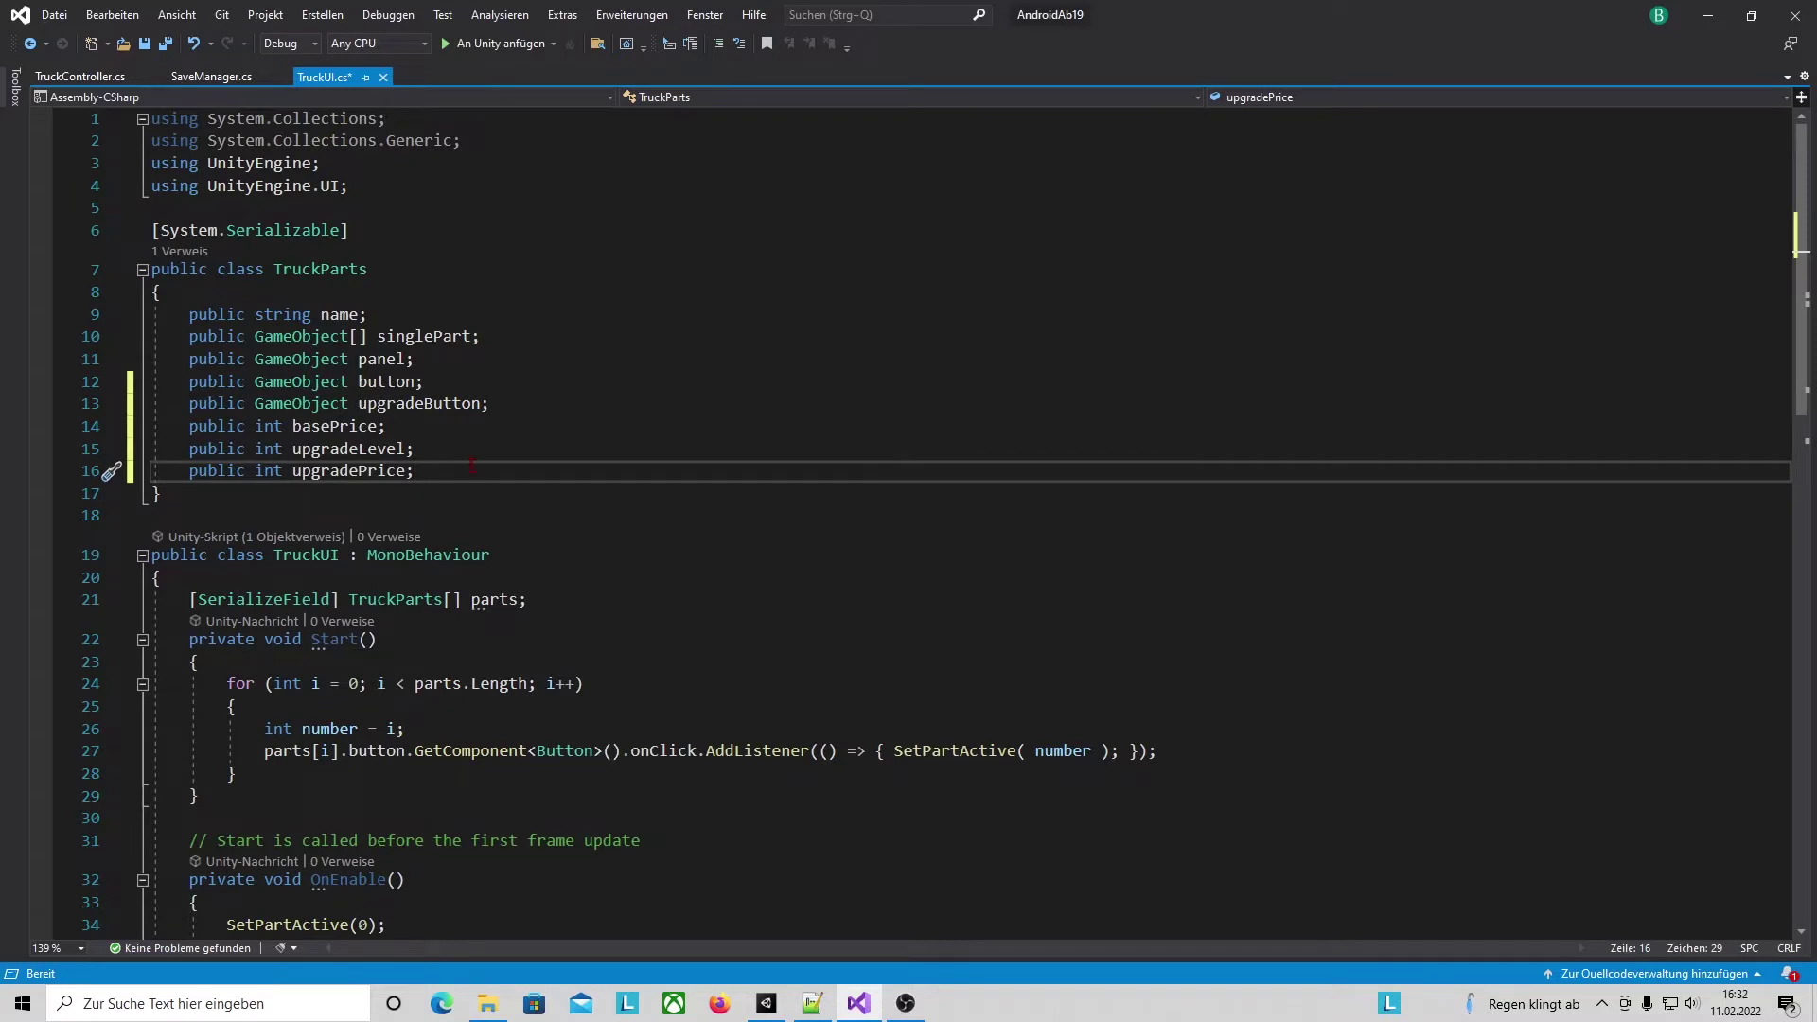
key("ctrl+s")
Review where the button field is used and check the new per-part fields in Unity.
scroll(729, 408, "down", 2)
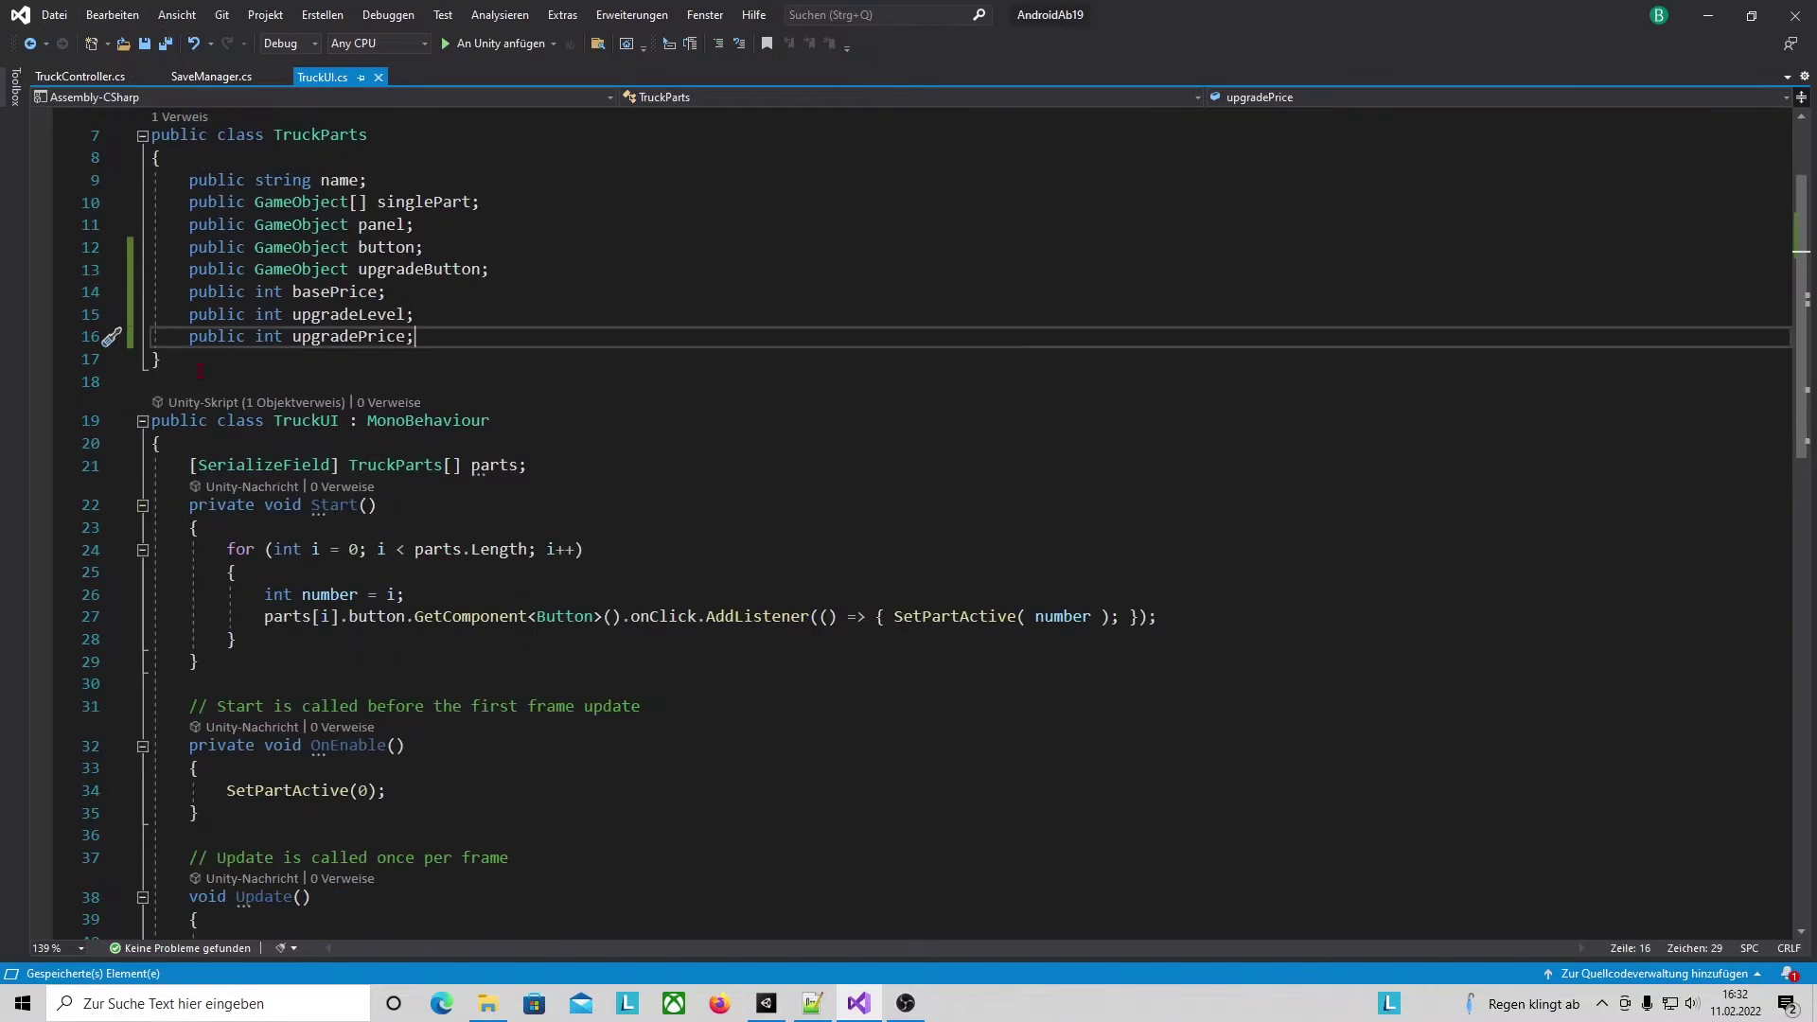
scroll(200, 369, "down", 2)
scroll(540, 332, "up", 3)
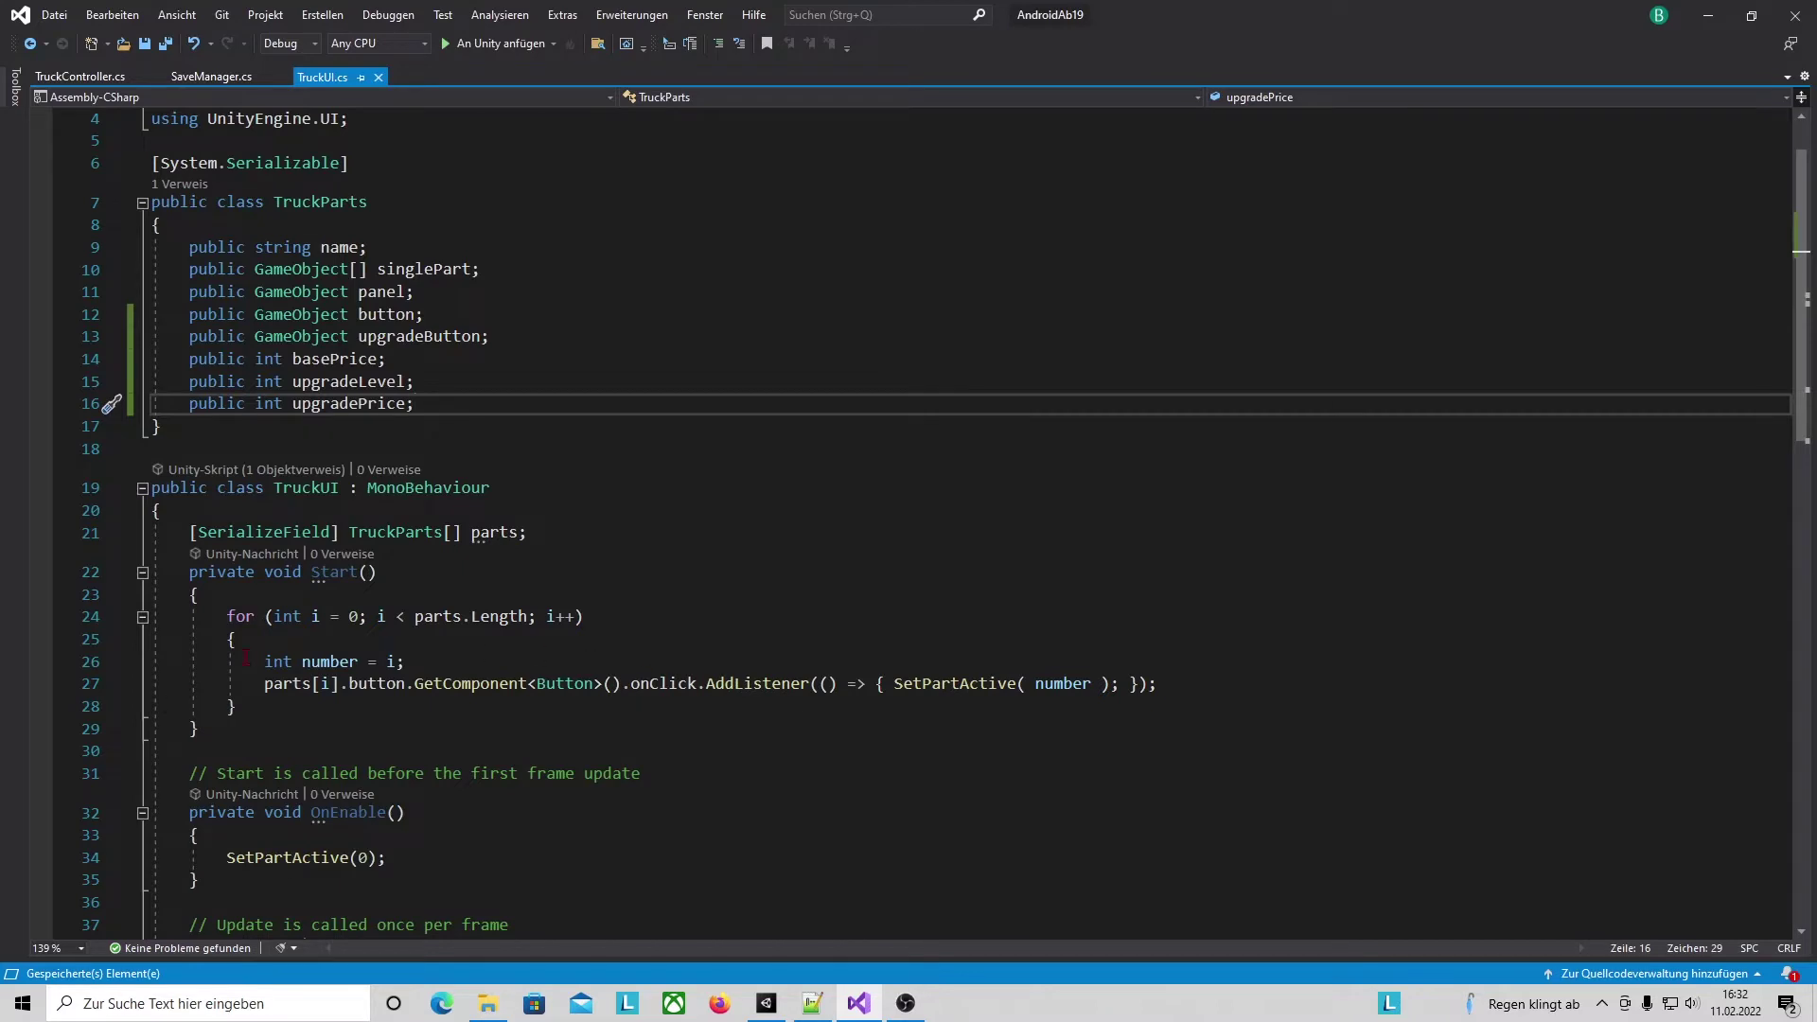
scroll(245, 655, "down", 2)
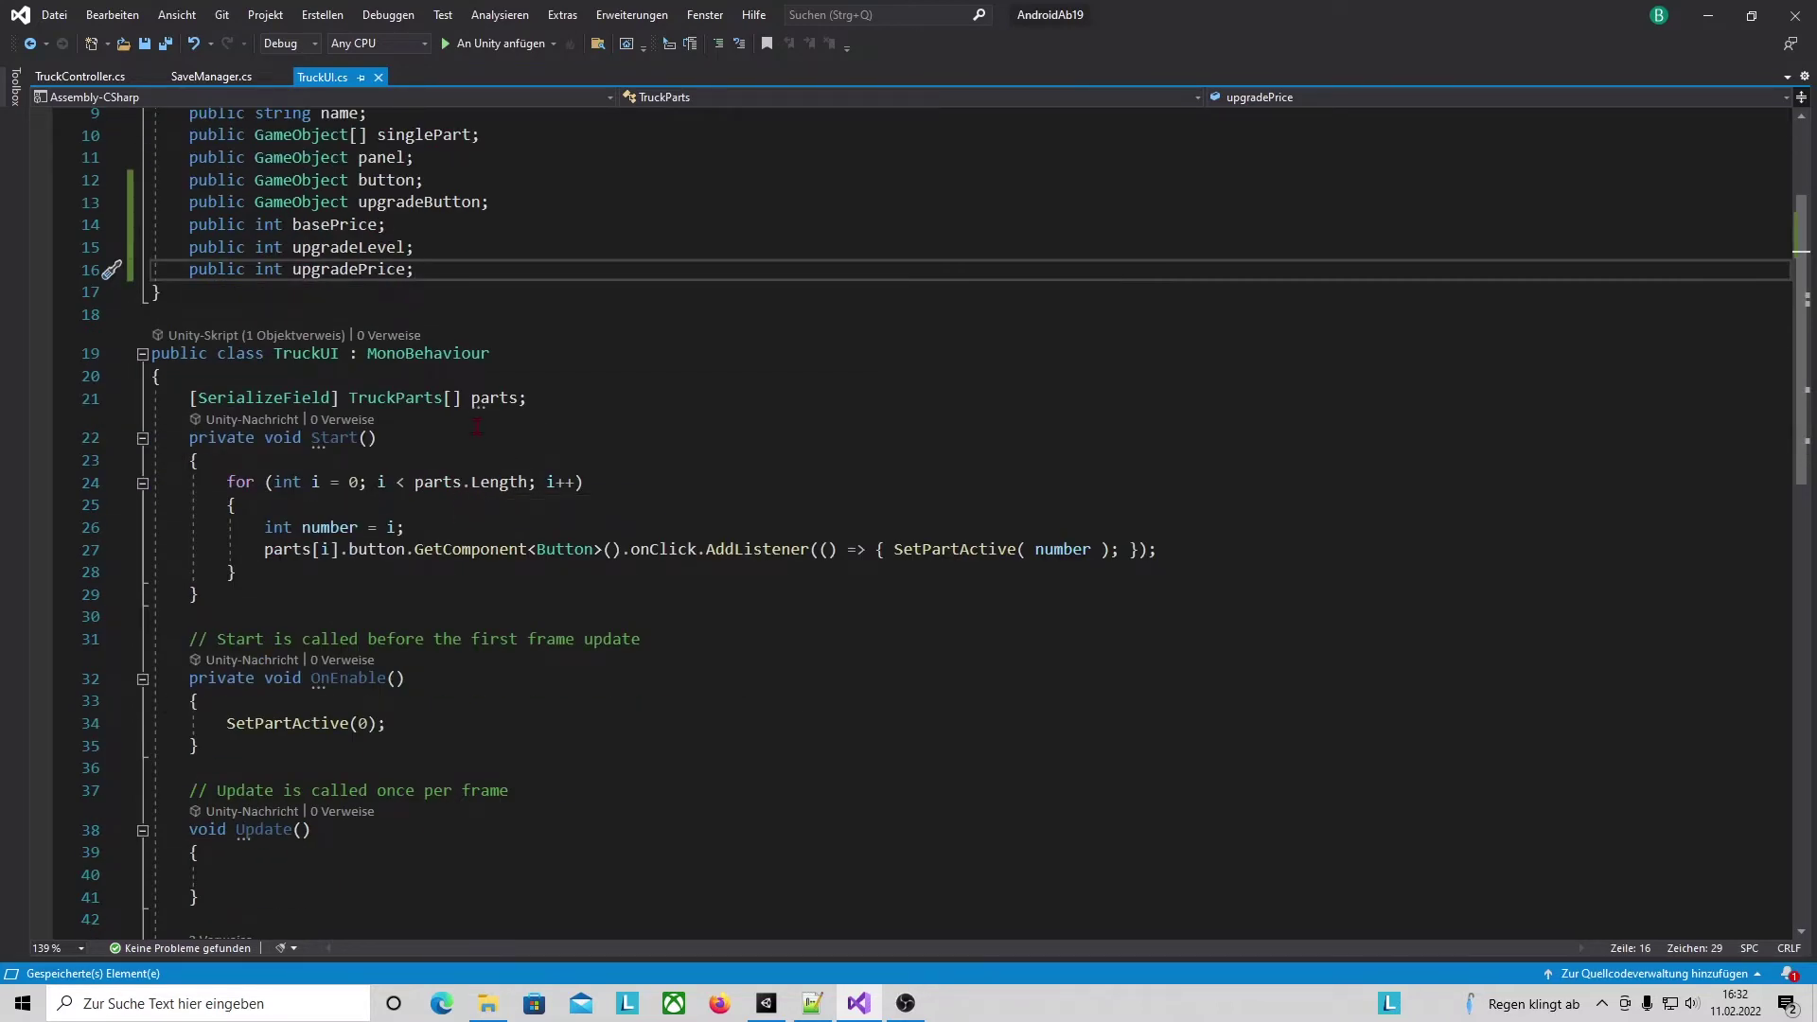
scroll(476, 425, "down", 1)
scroll(482, 418, "up", 3)
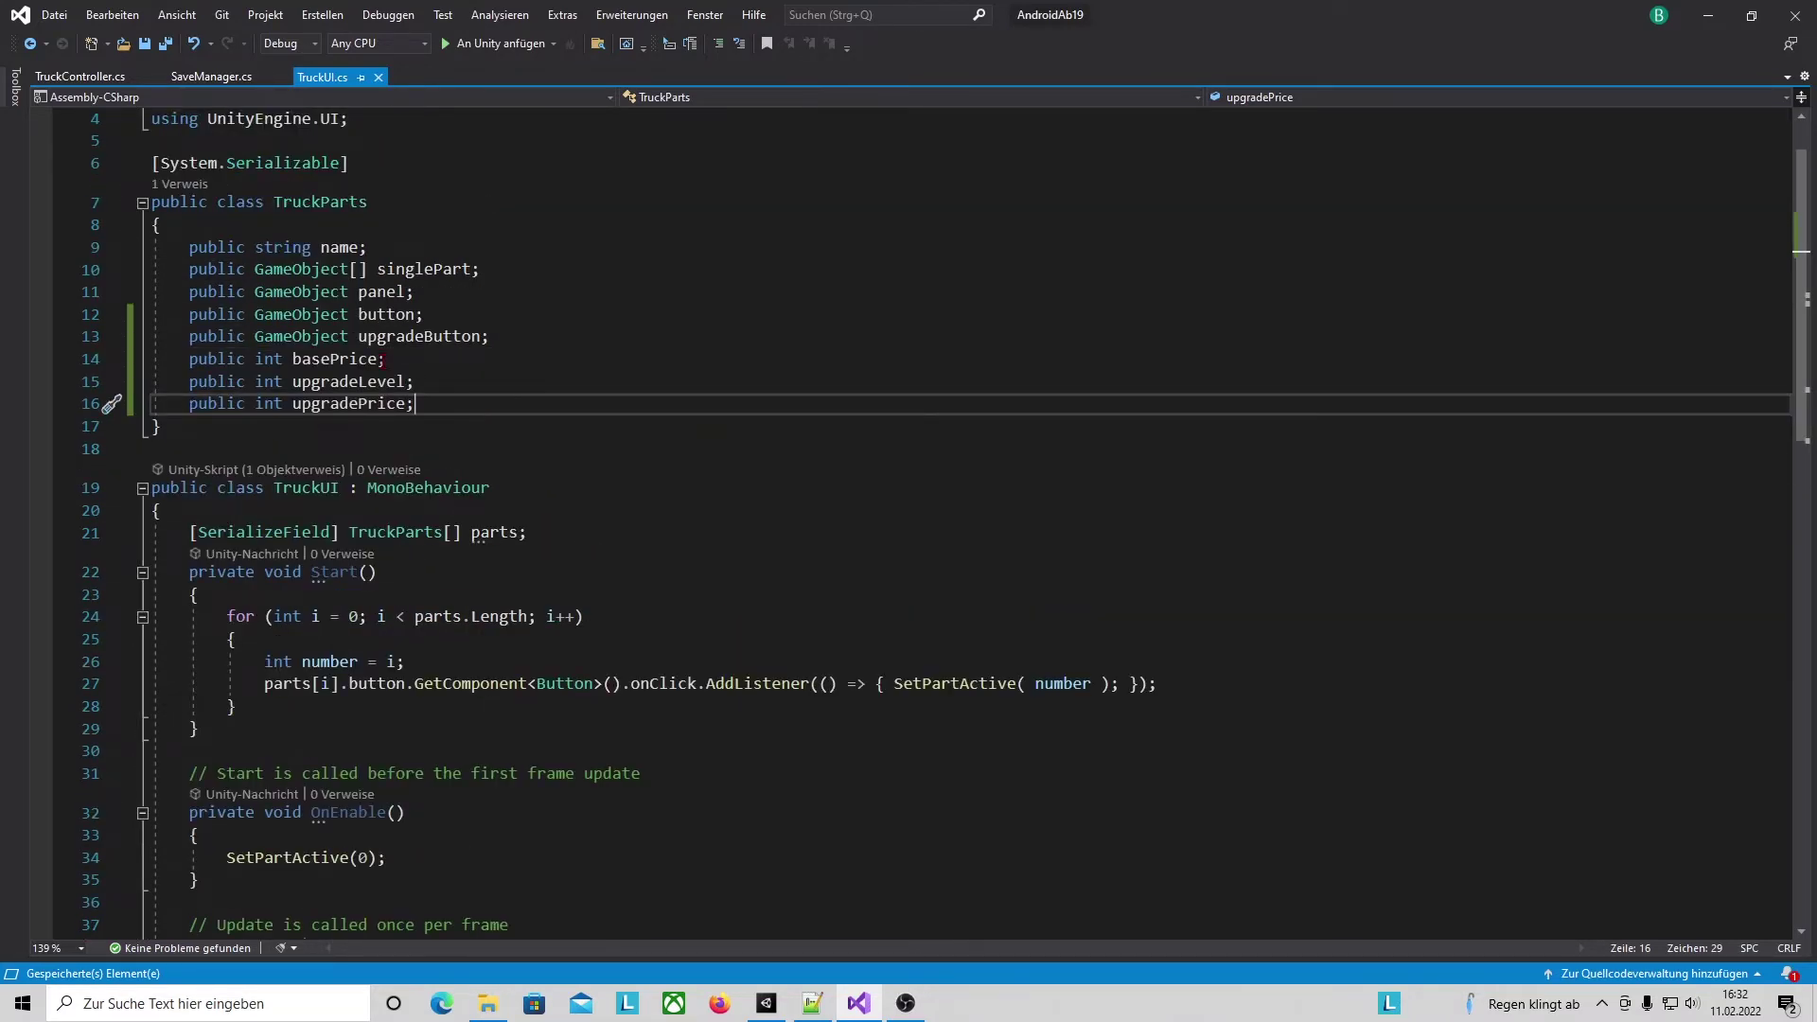
left_click(370, 315)
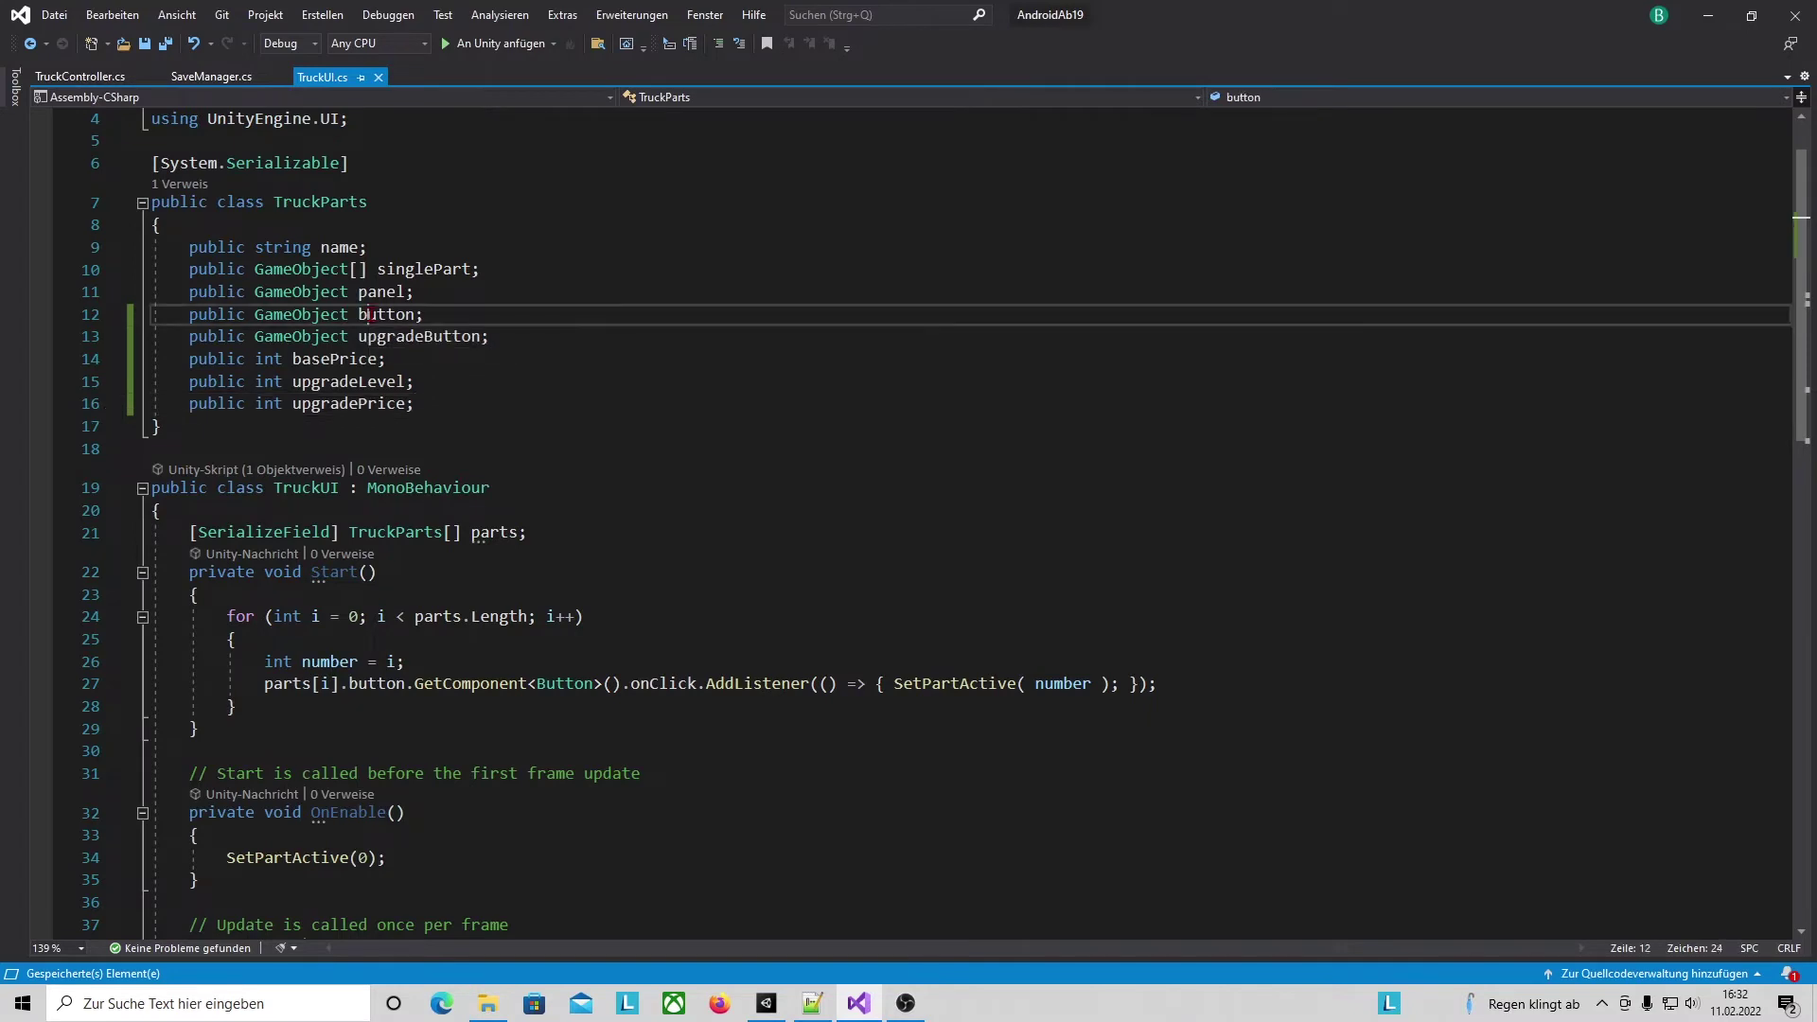
left_click(767, 1003)
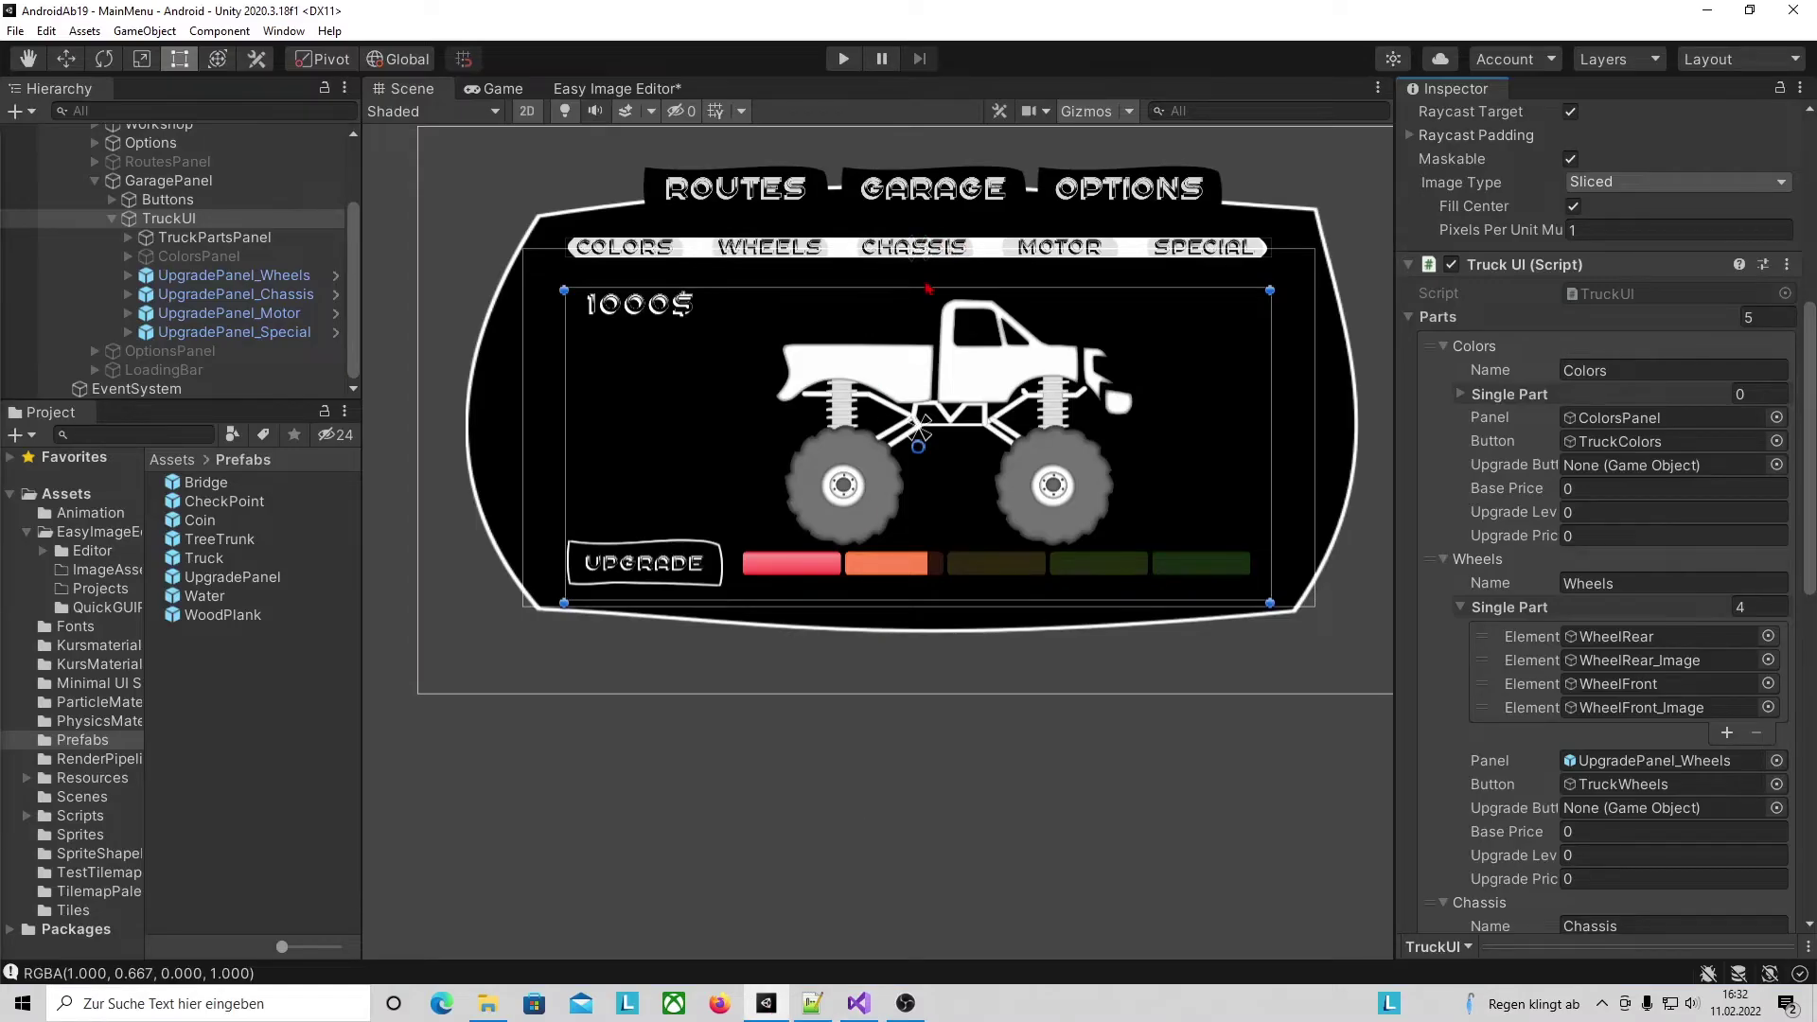
left_click(905, 1003)
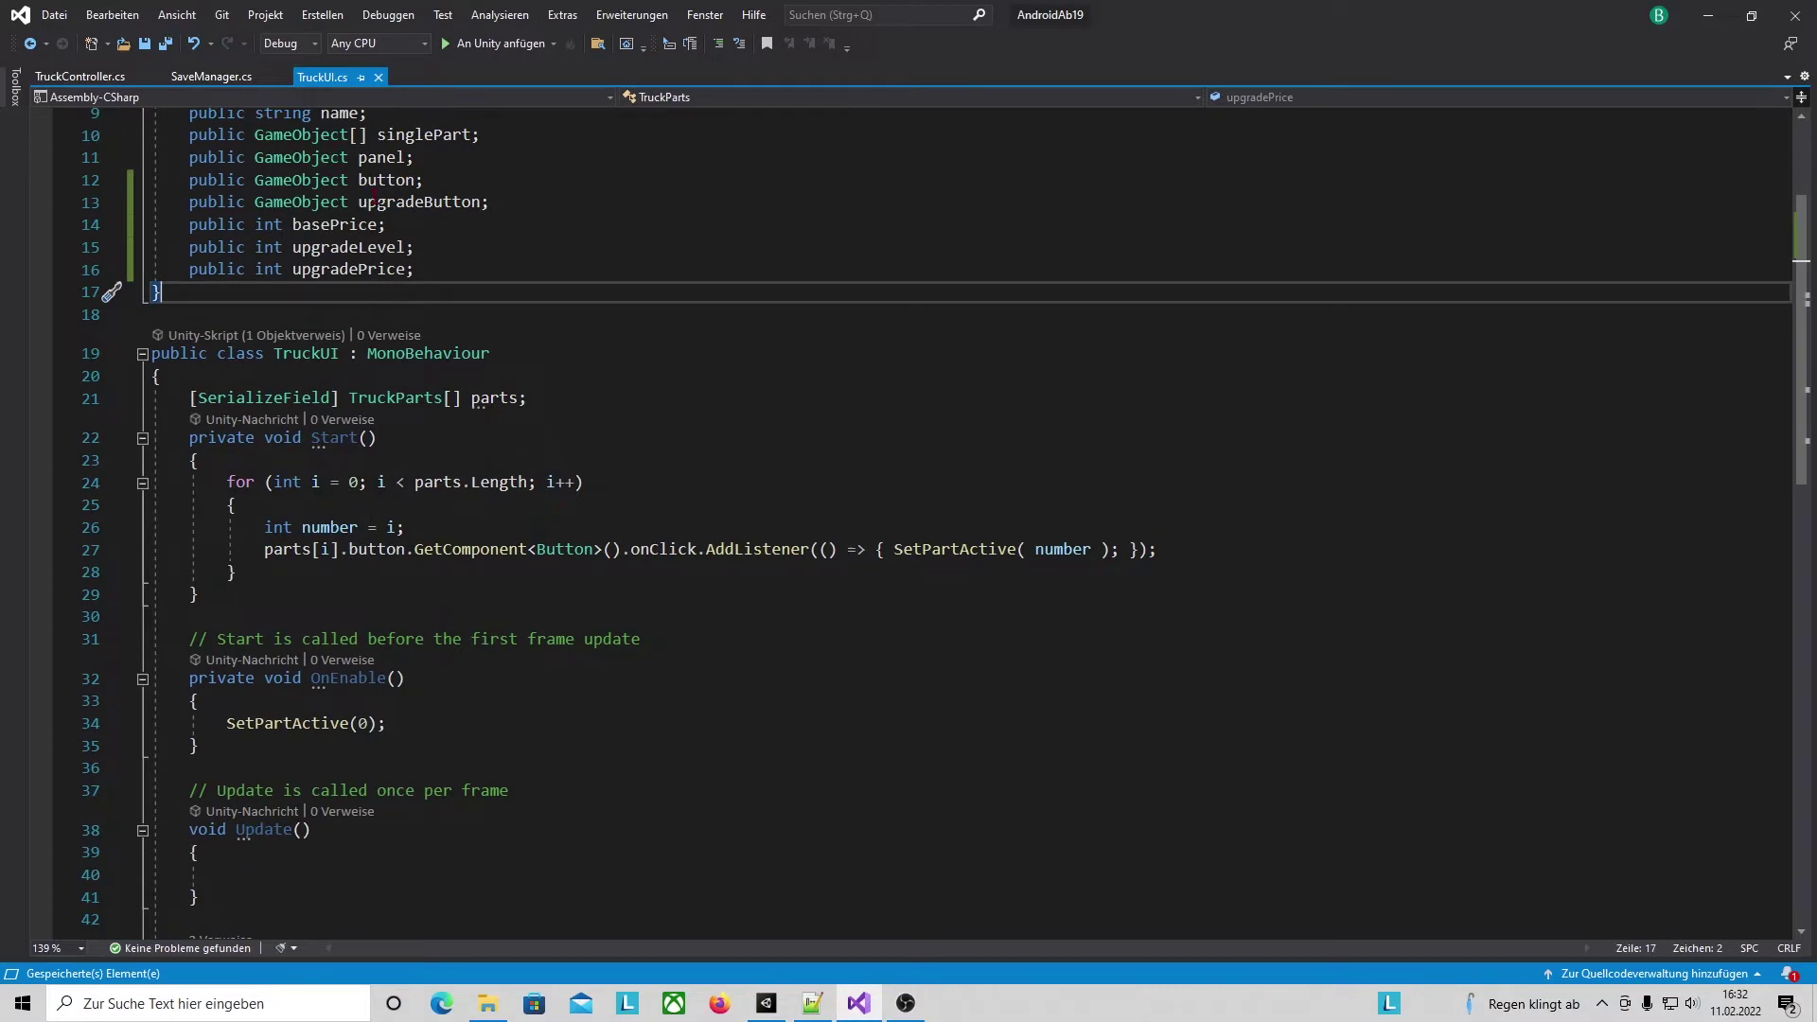
Add an upgradeButton listener in Start() that calls Upgrade(number) instead of SetPartActive.
type("parts[i].upgradeButton.GetComponent<Button>().onClick.AddListener(() => { SetPartActive(number); });")
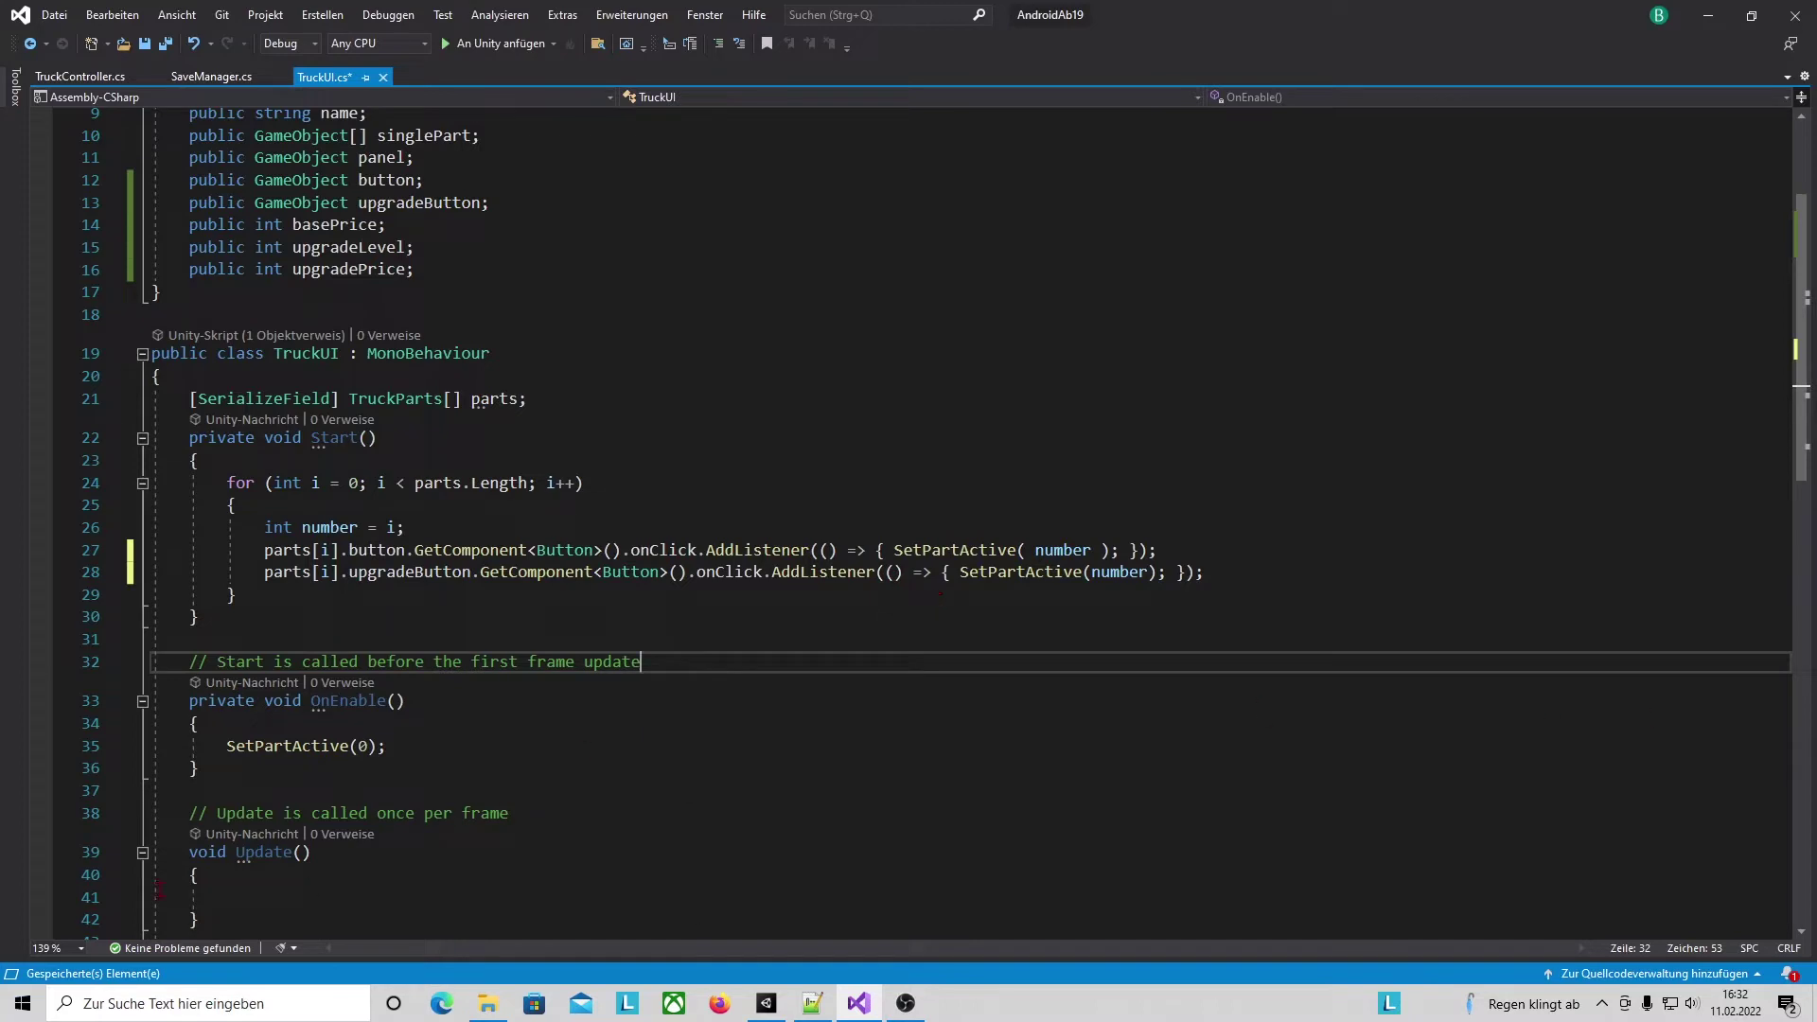
key("alt+Tab")
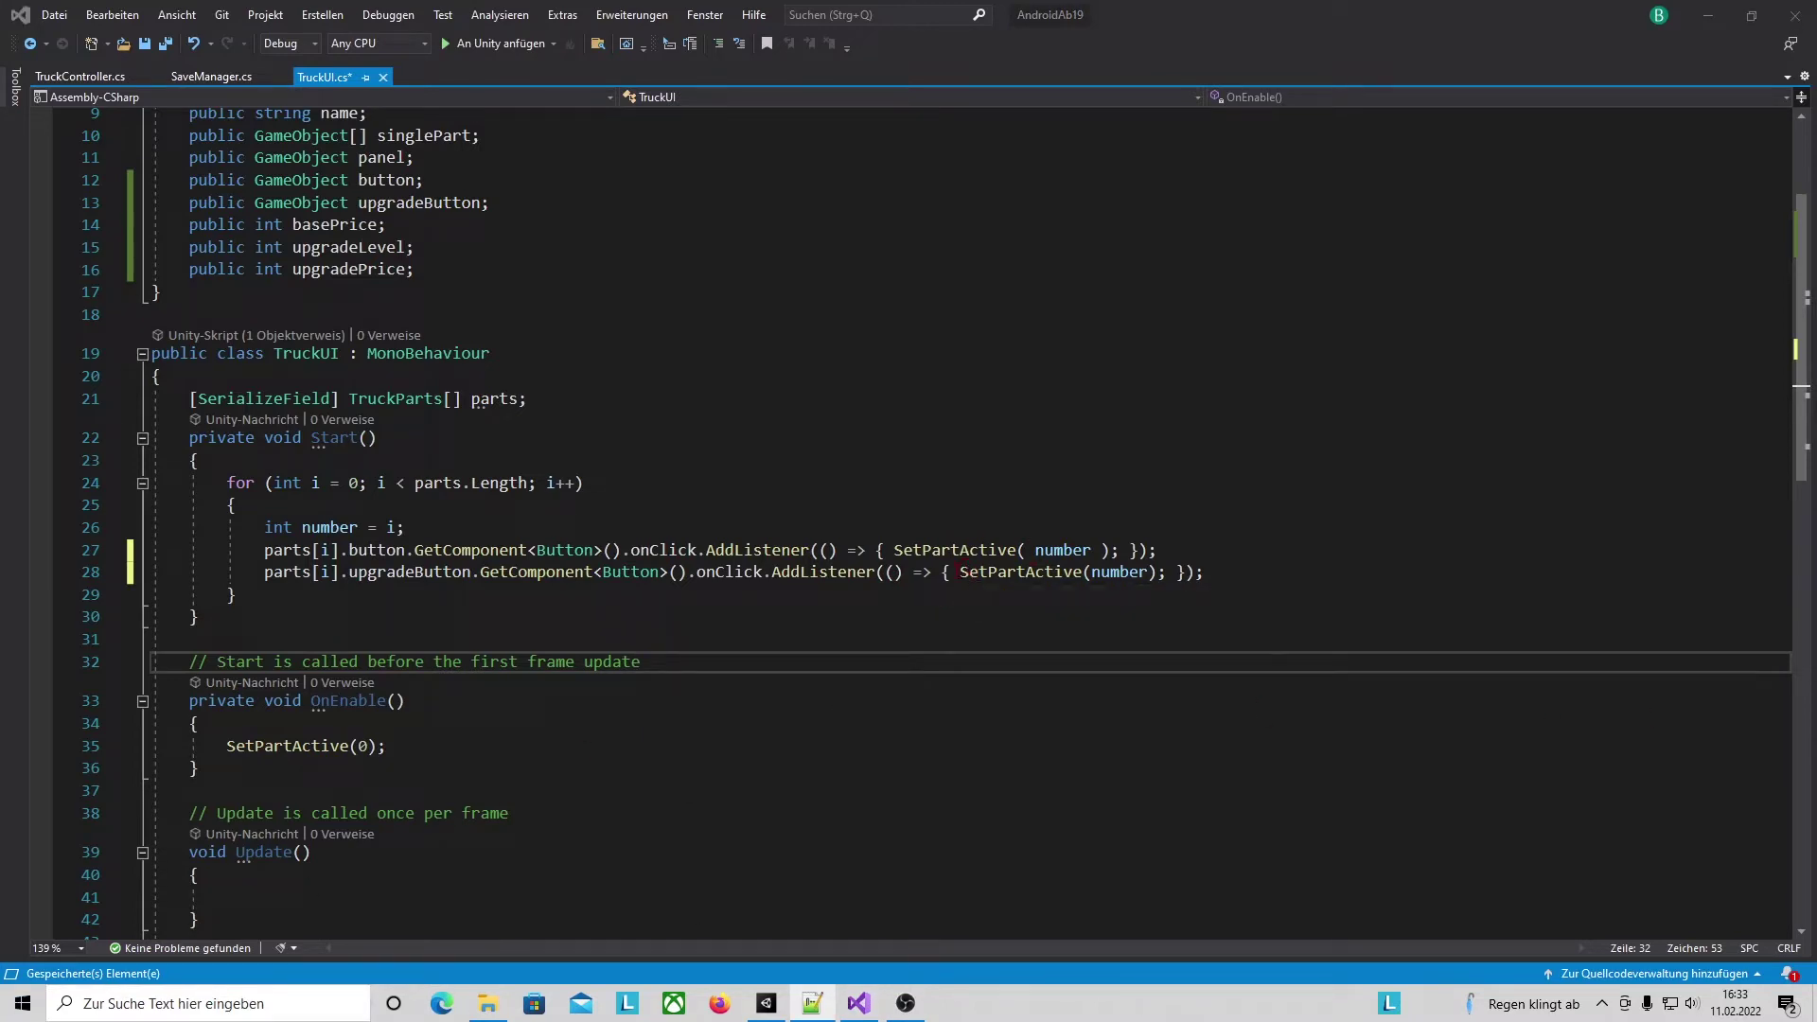
left_click(1084, 572)
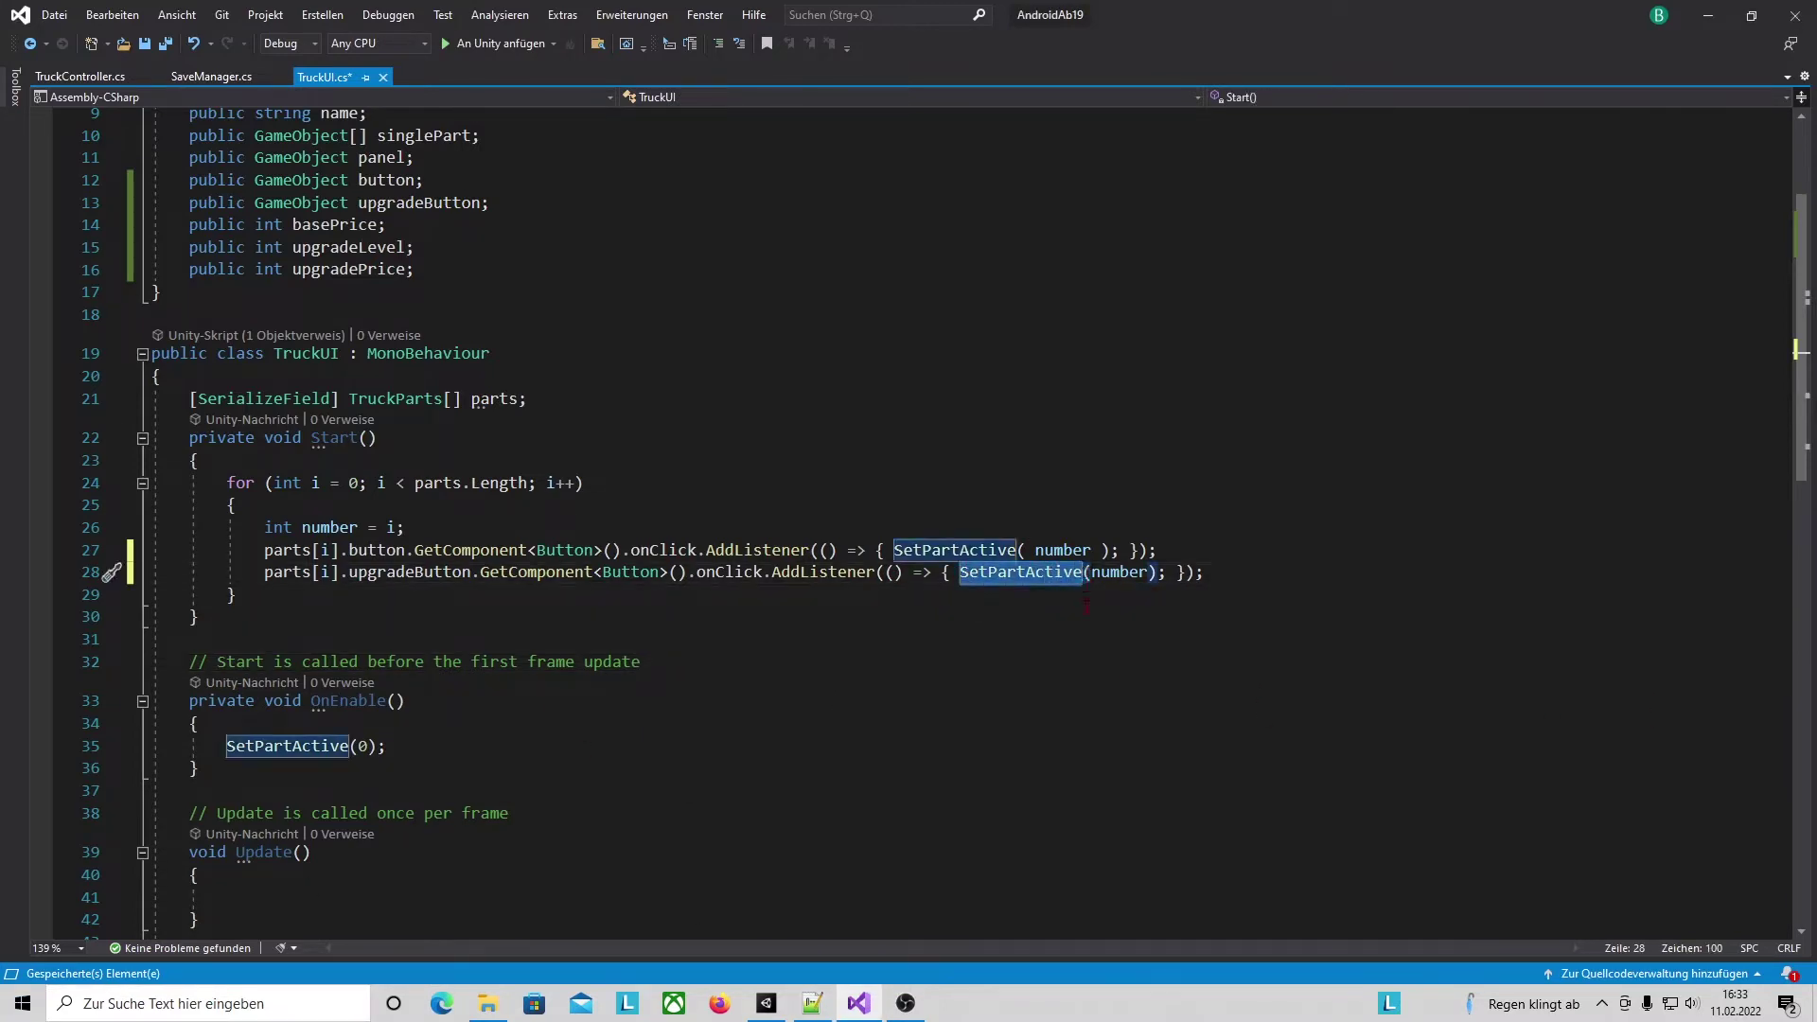
type("Upgrade")
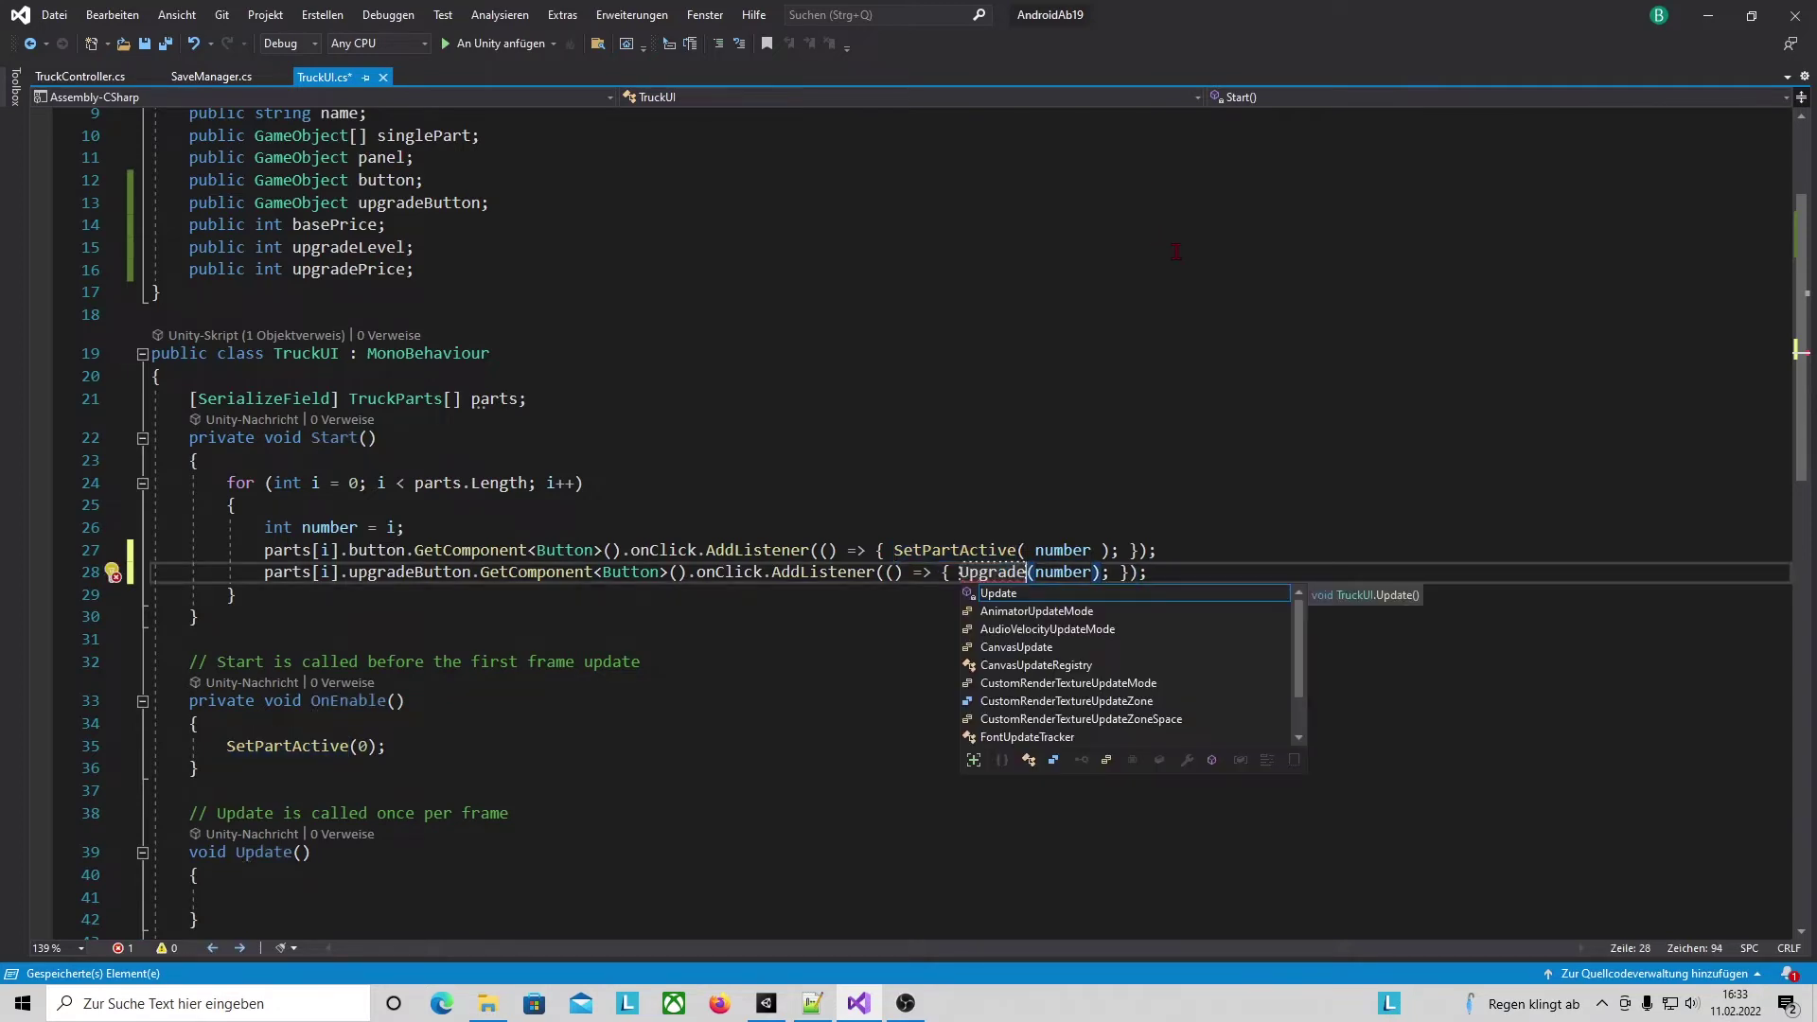
key("Escape")
left_click_drag(1034, 572, 1092, 571)
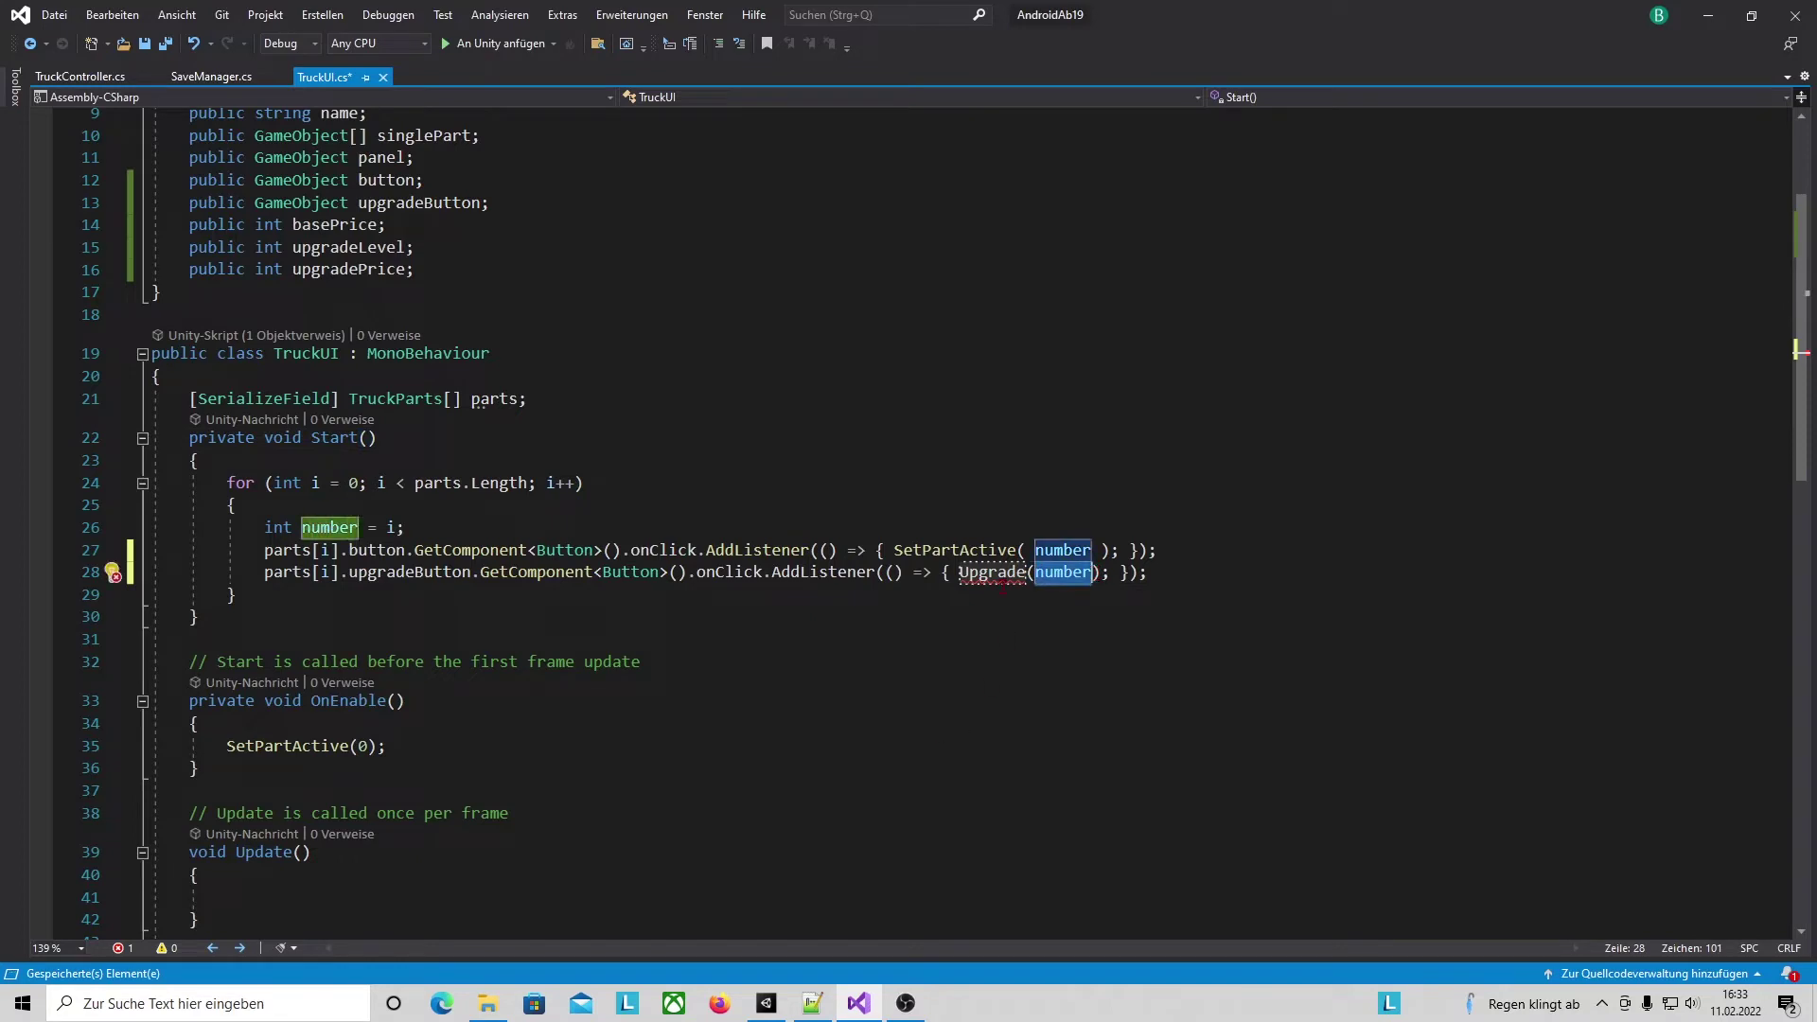
Check the change in Unity, then scroll further down TruckUI.cs.
left_click(766, 1003)
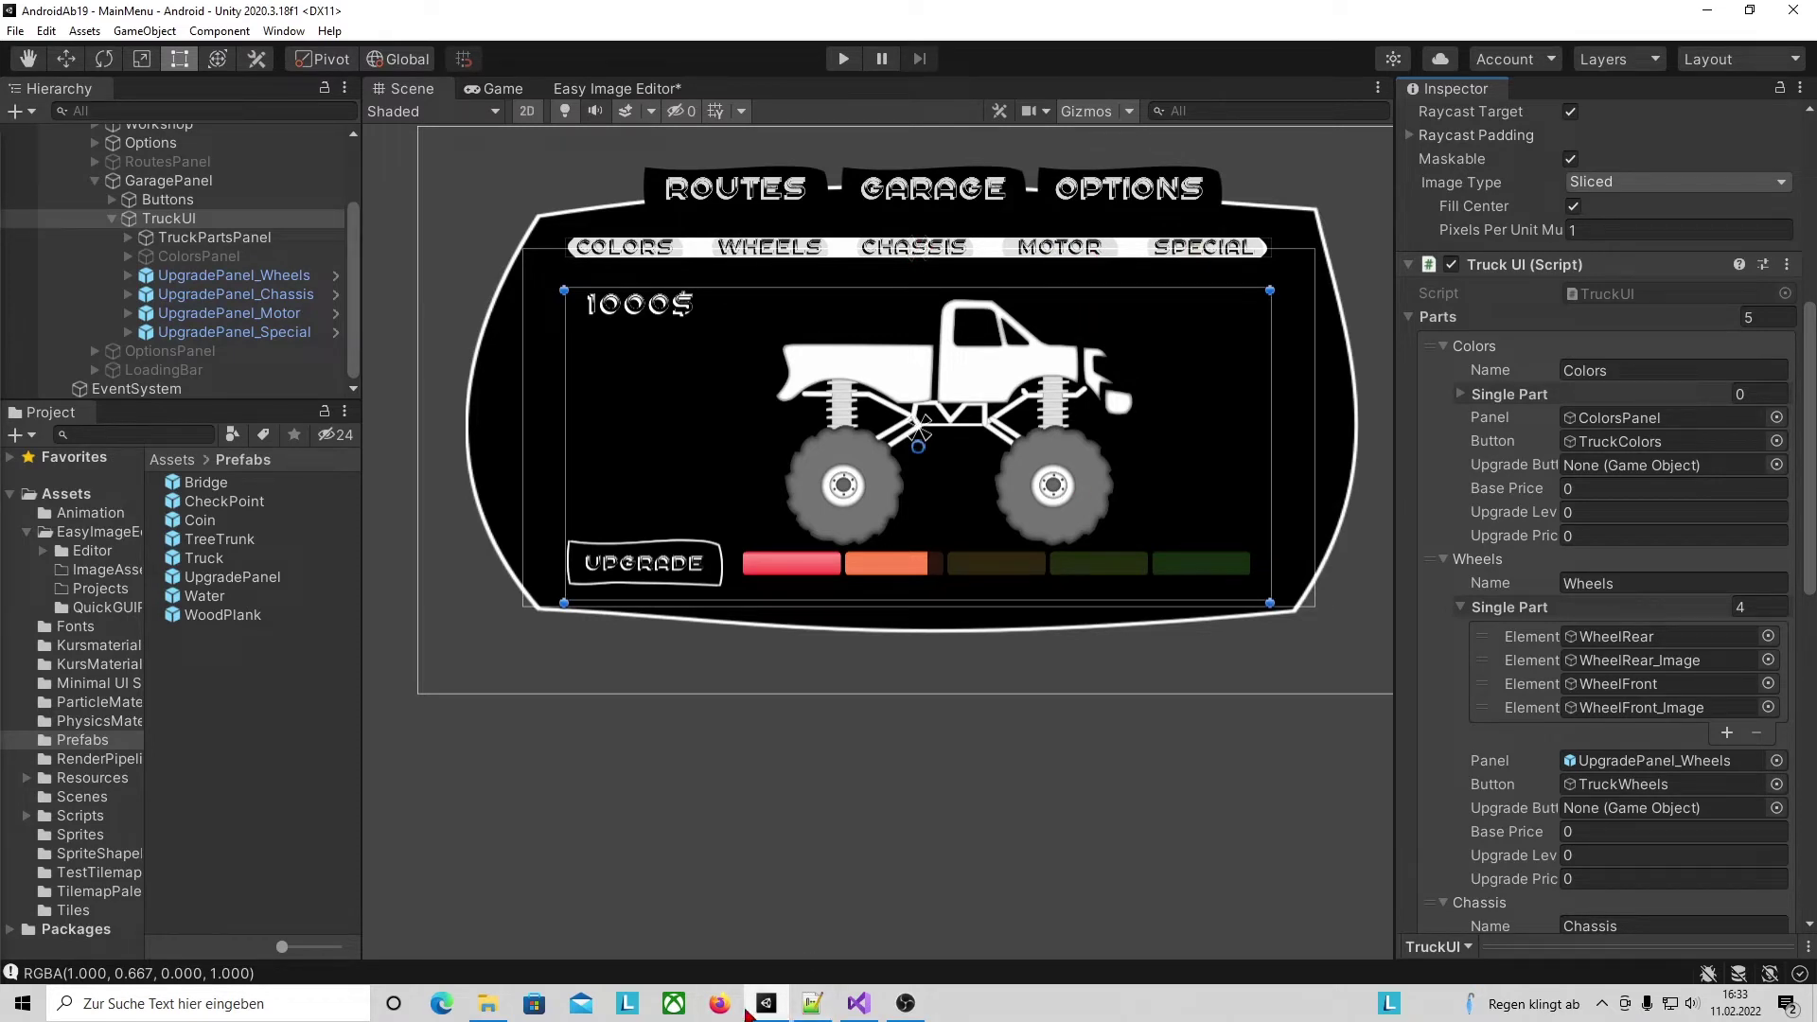
left_click(858, 1003)
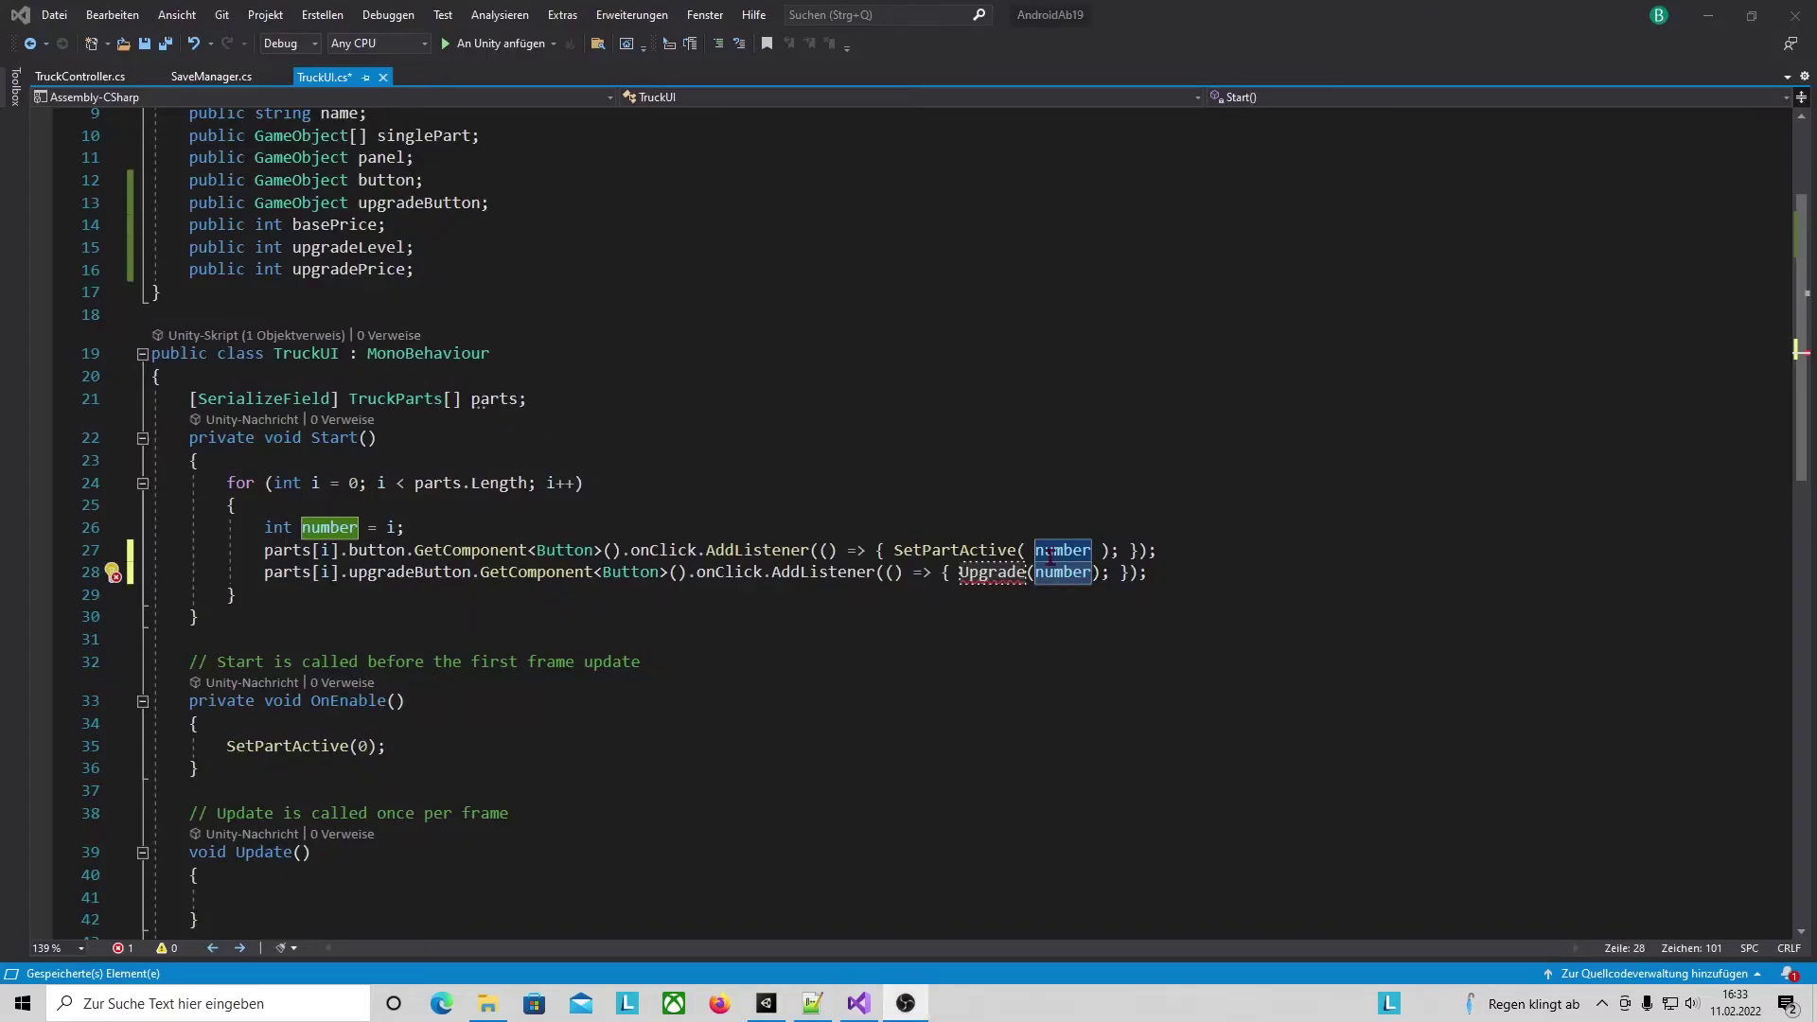
scroll(1022, 632, "down", 4)
scroll(932, 567, "down", 6)
scroll(931, 567, "down", 1)
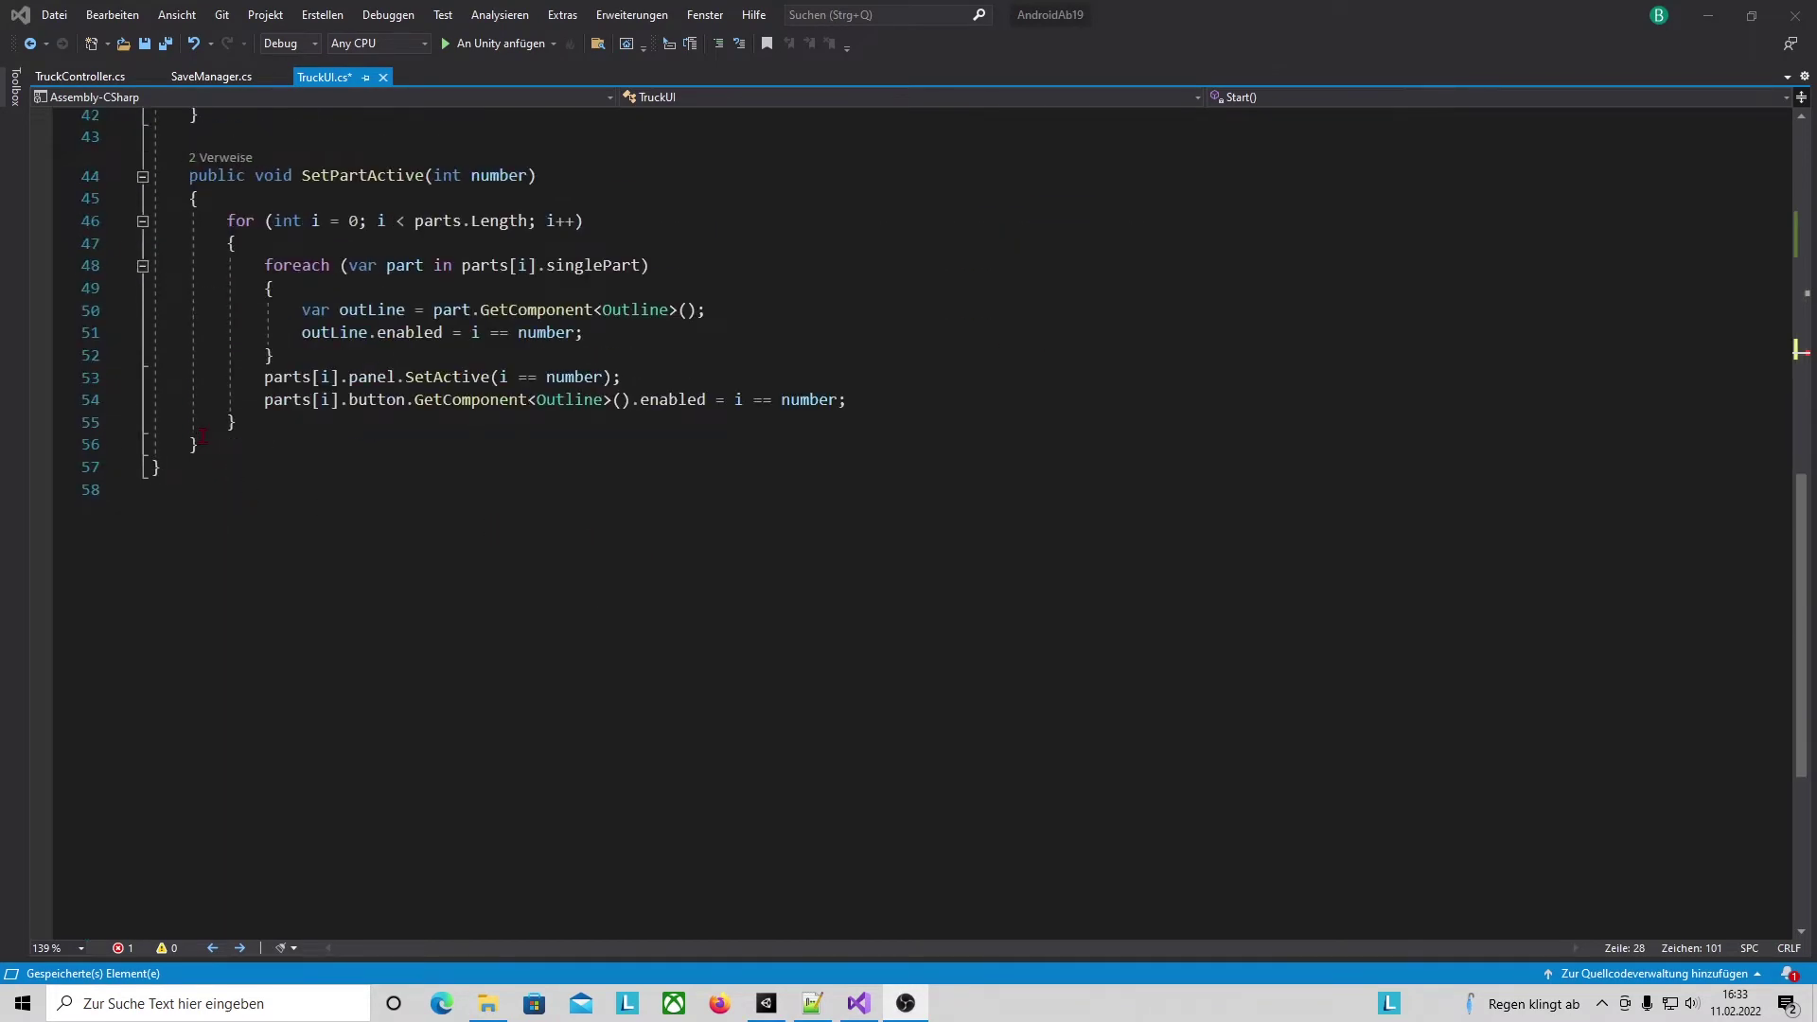
Add an empty Upgrade(int number) method below SetPartActive.
left_click(227, 444)
key("Return")
key("Return")
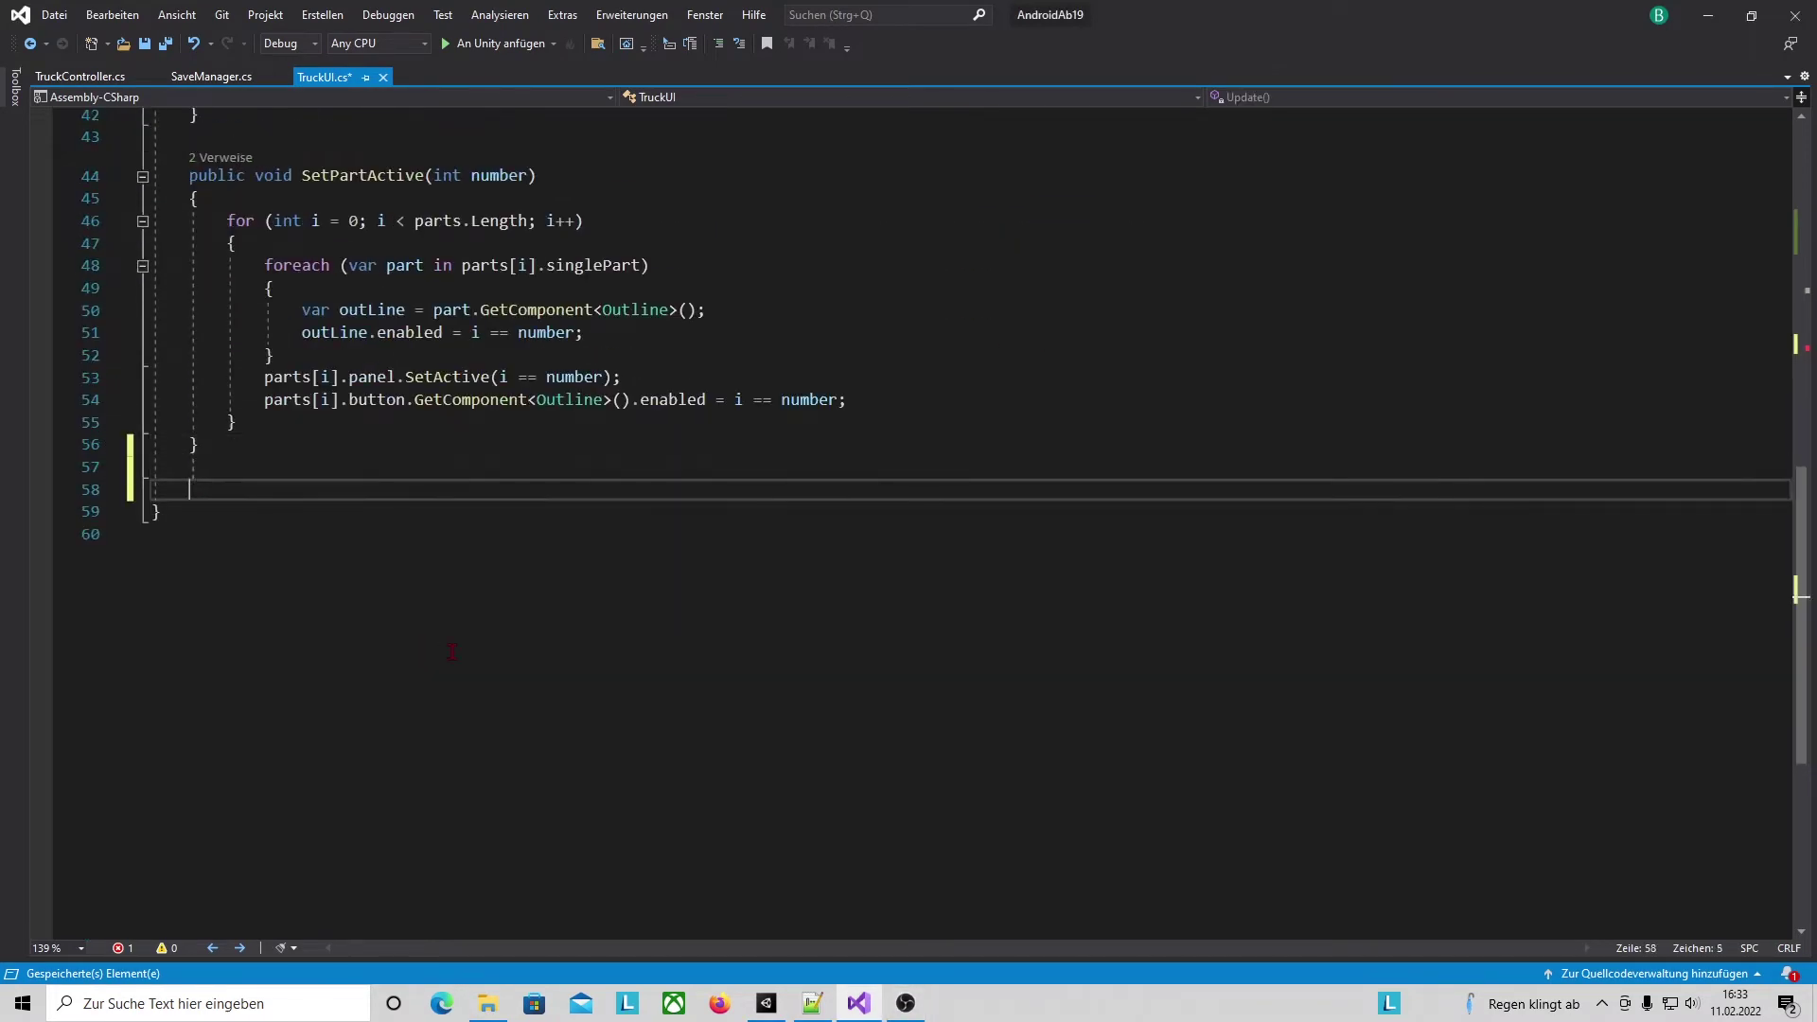
type("void Up")
key("Tab")
left_click(407, 740)
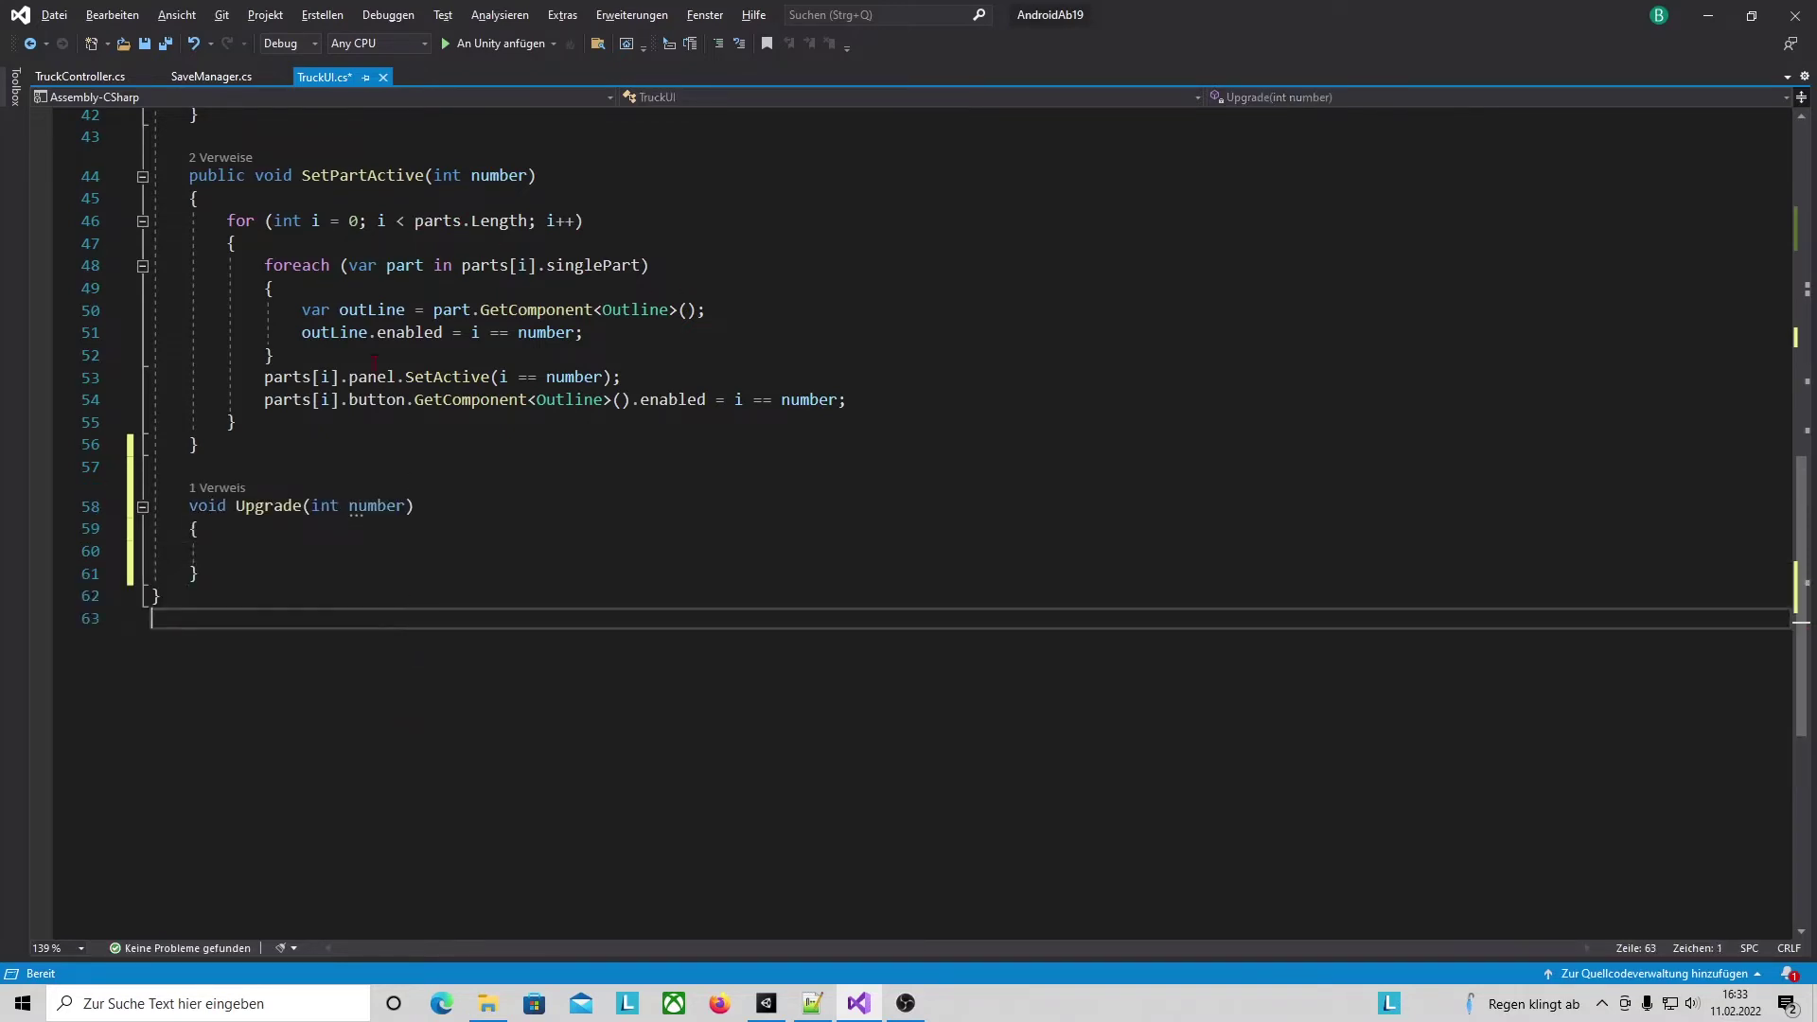
Remove the public modifier from SetPartActive and save TruckUI.cs.
left_click_drag(189, 175, 254, 175)
key("BackSpace")
key("ctrl+s")
Paste an if block checking parts[number].upgradePrice <= coins into Upgrade's body.
left_click(227, 551)
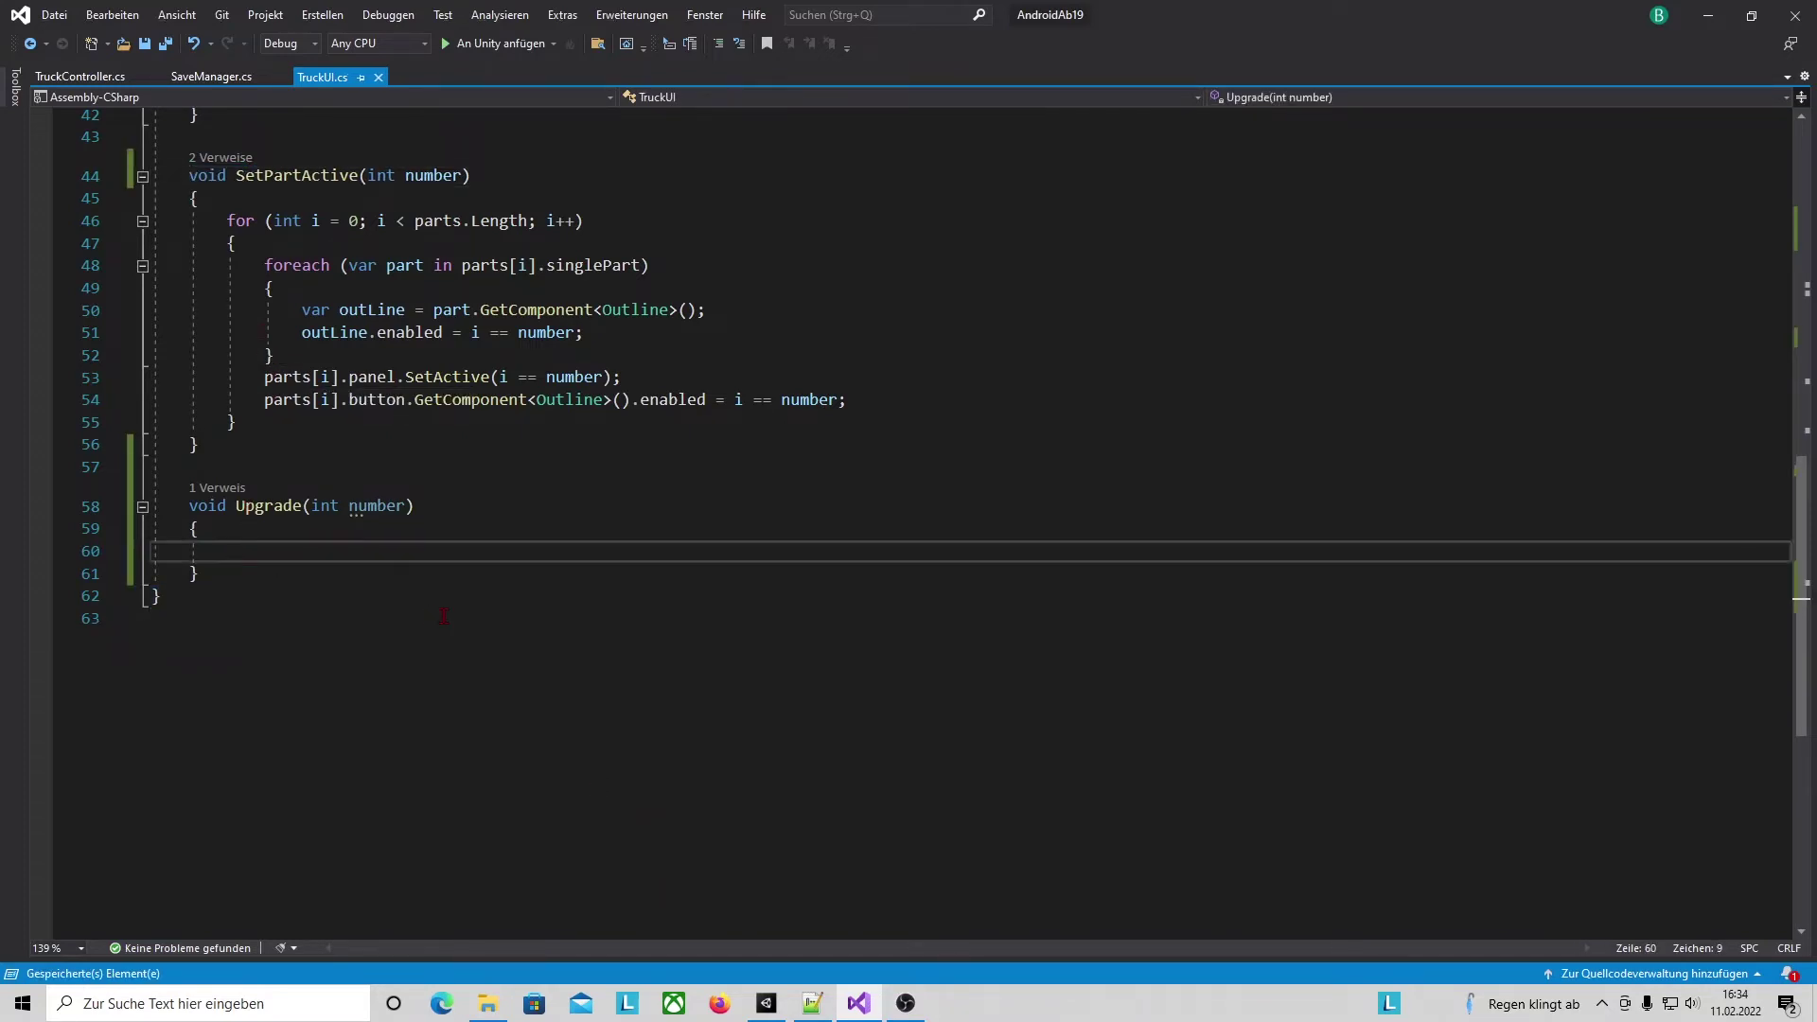
scroll(256, 293, "up", 2)
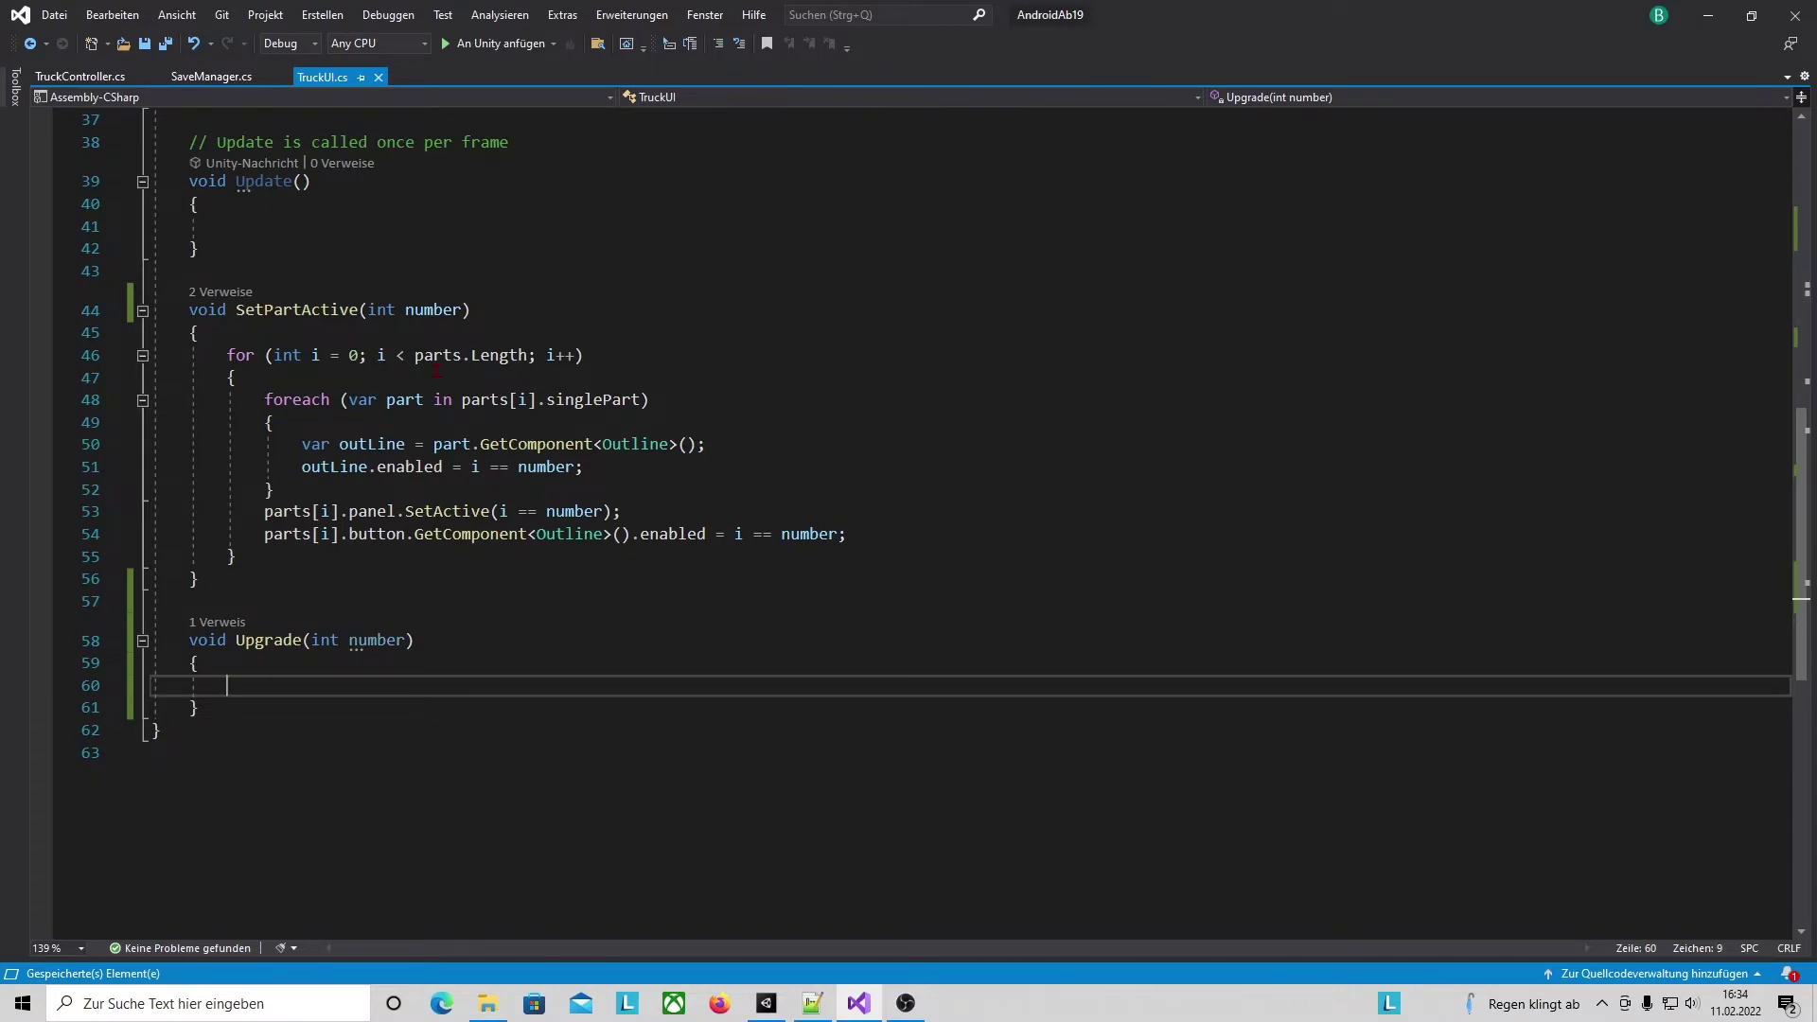
scroll(437, 371, "up", 6)
scroll(436, 371, "up", 4)
scroll(1054, 714, "down", 2)
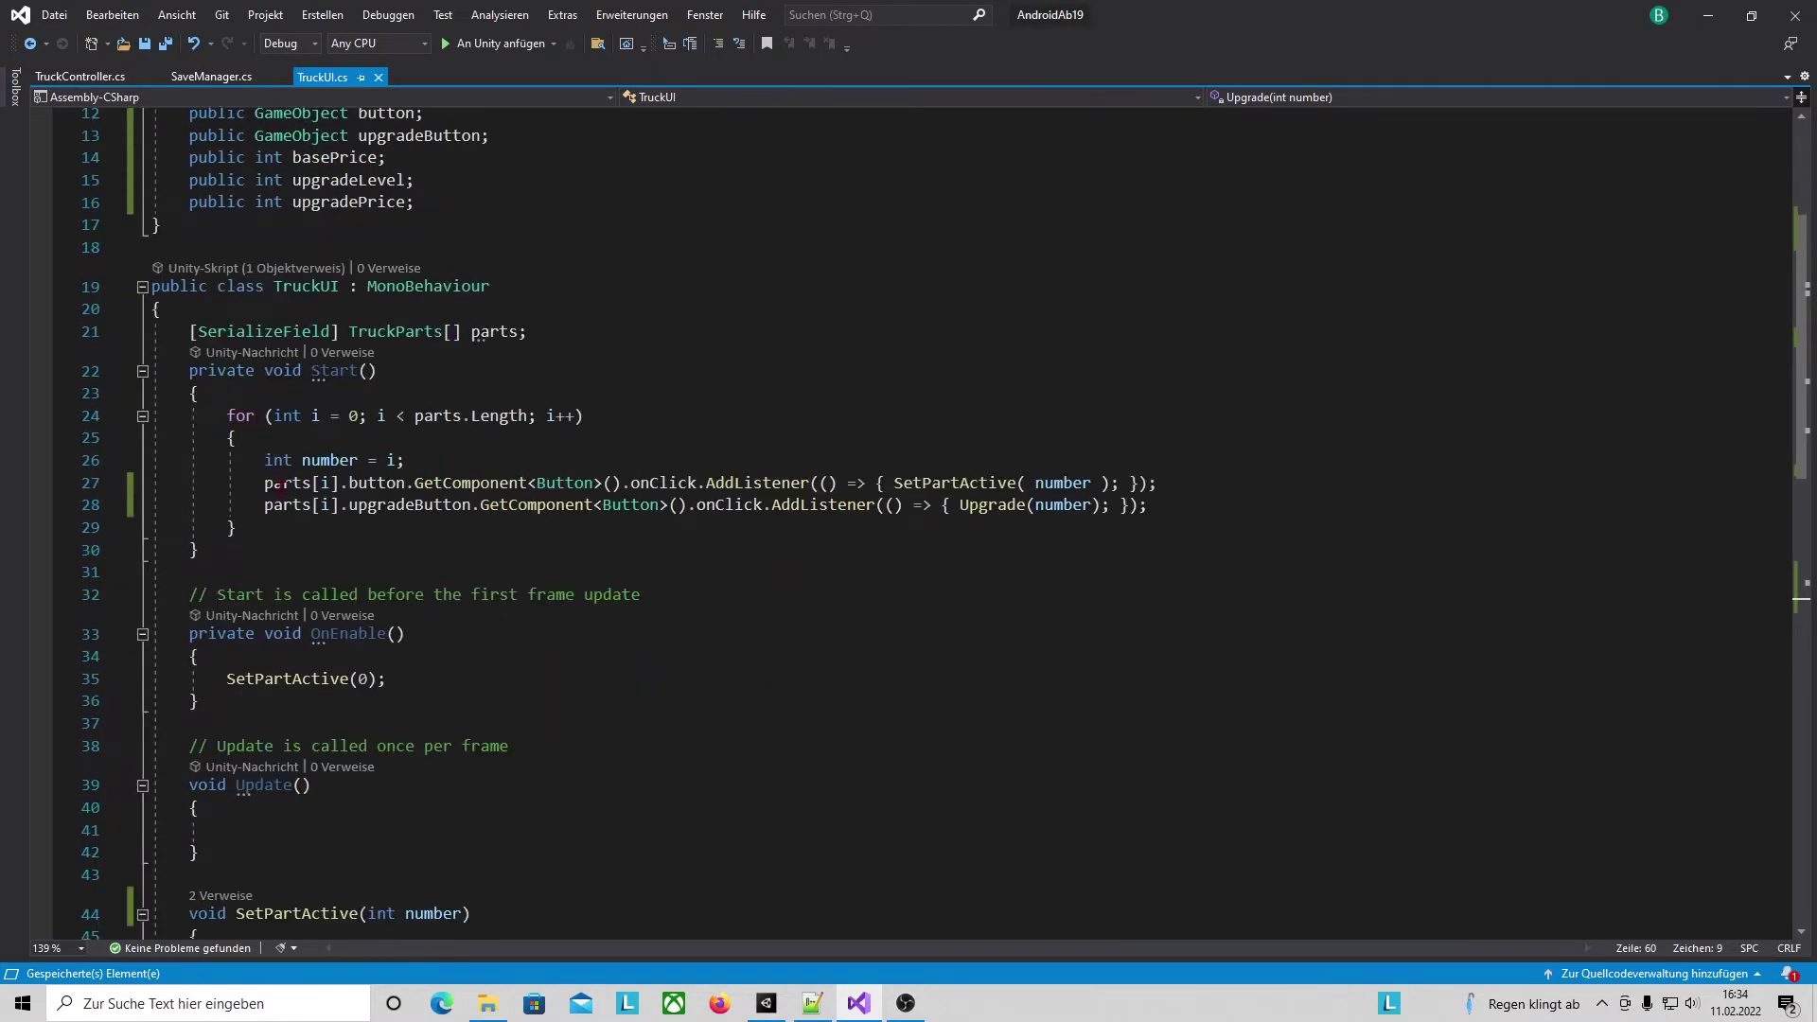
left_click_drag(281, 485, 1149, 507)
scroll(417, 643, "down", 8)
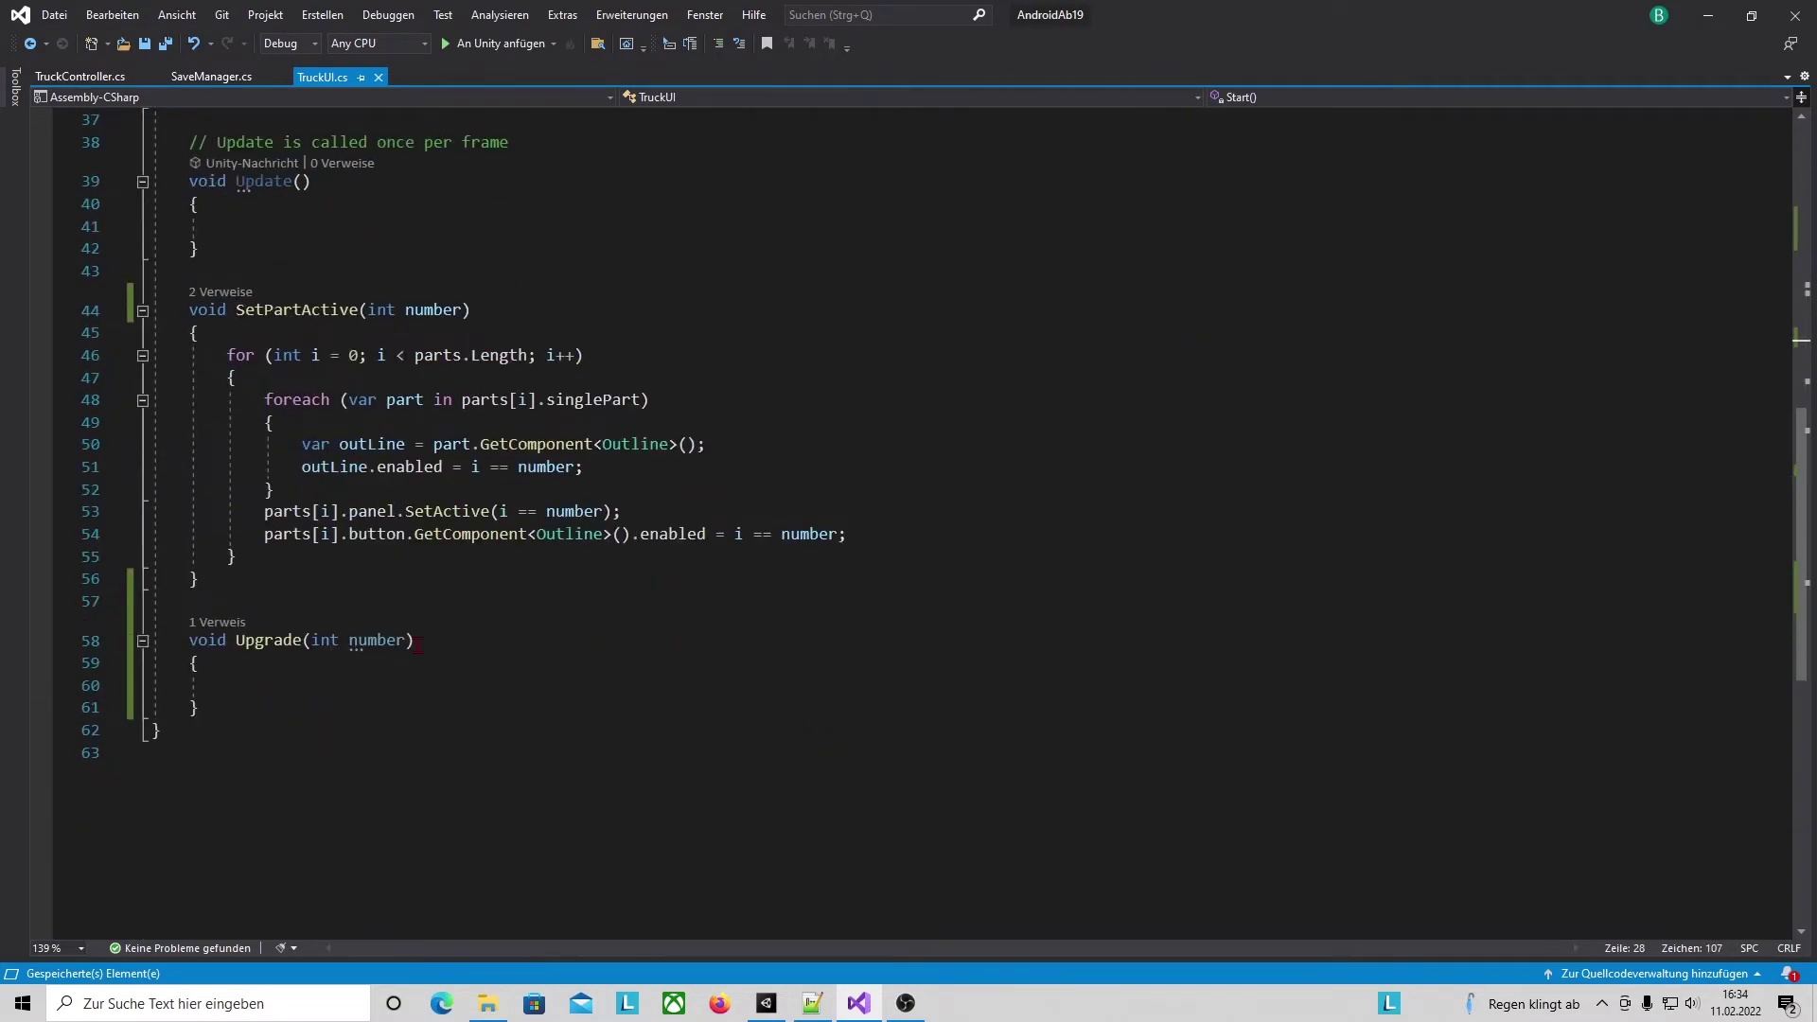
scroll(304, 593, "down", 2)
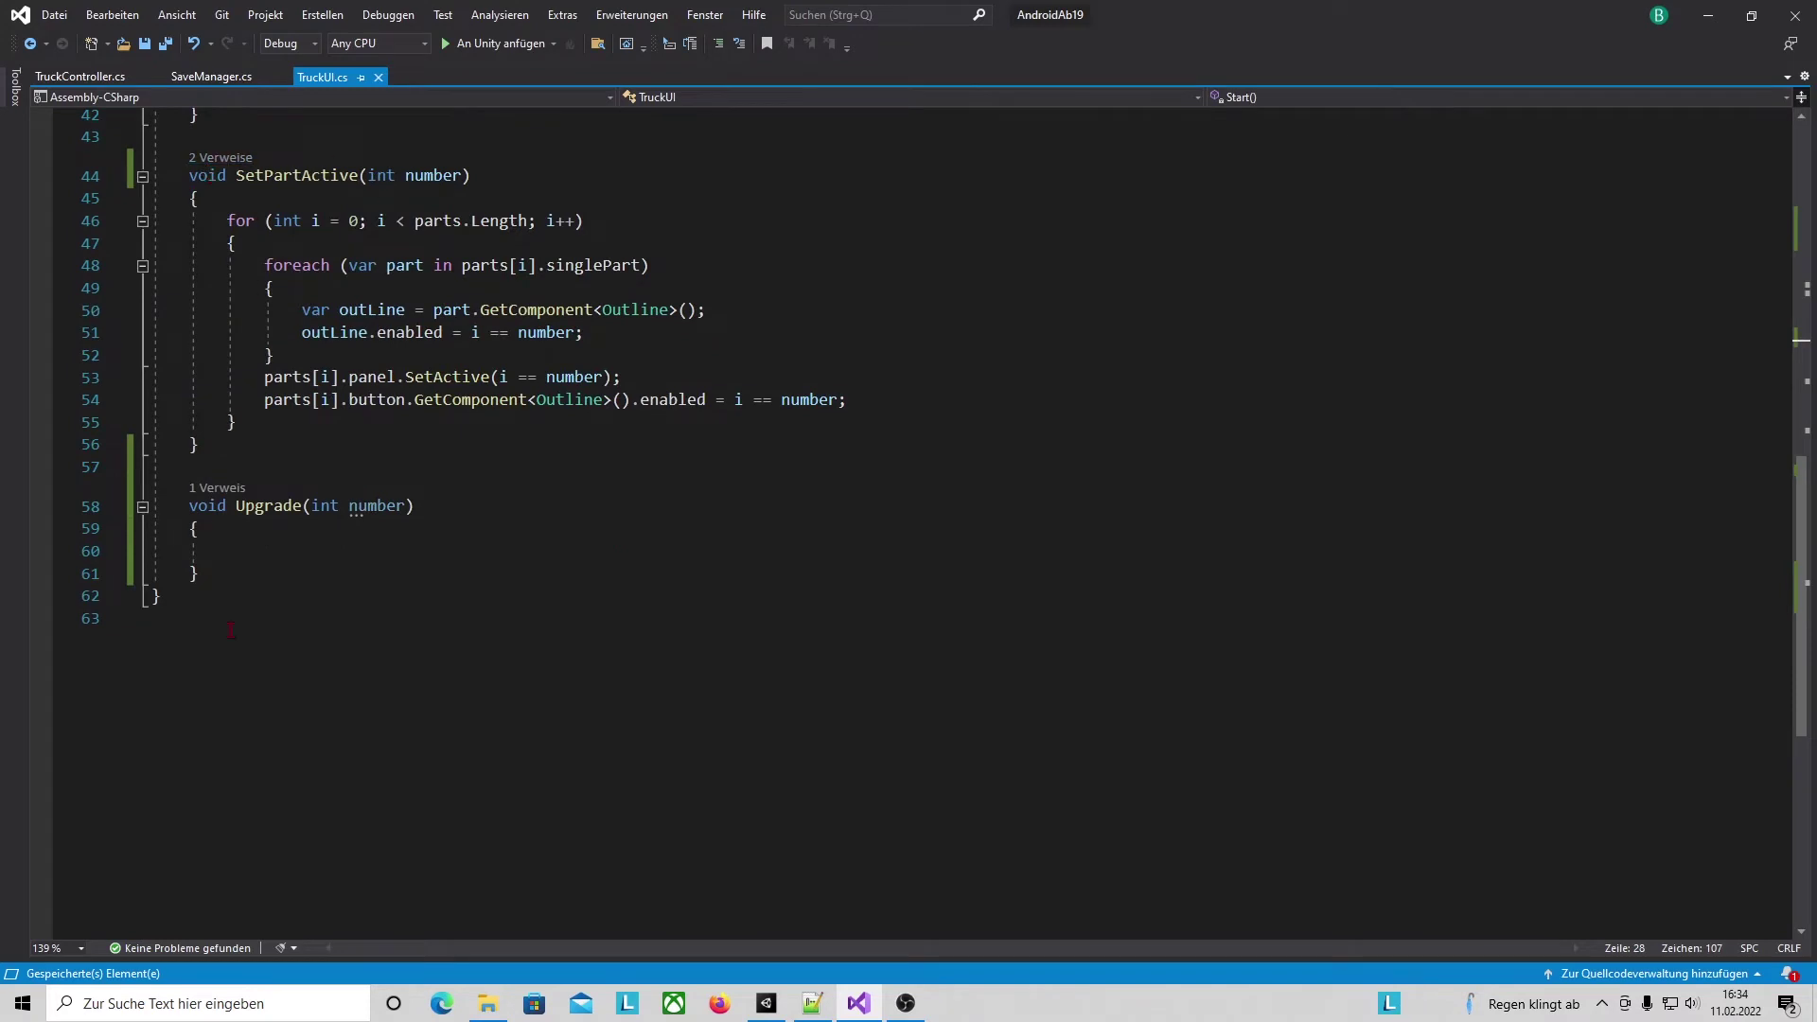
left_click(378, 551)
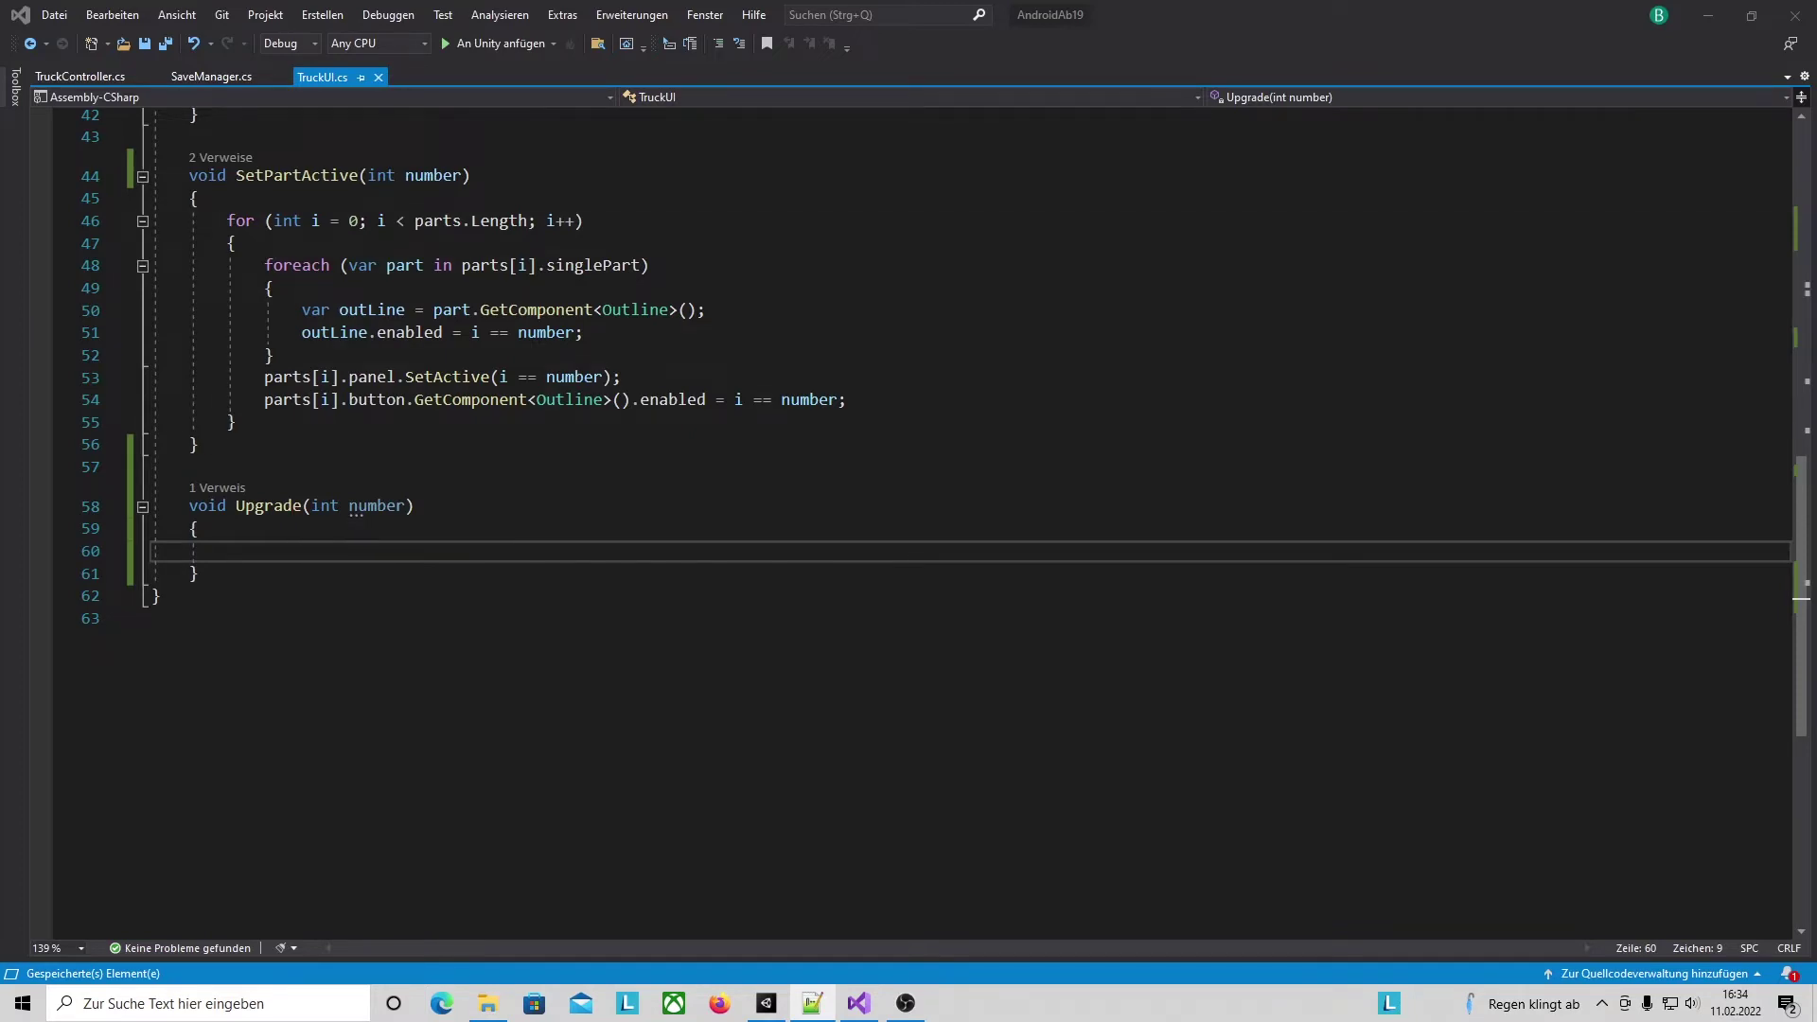
type("if (parts[number].upgradePrice <= coins)         {          }")
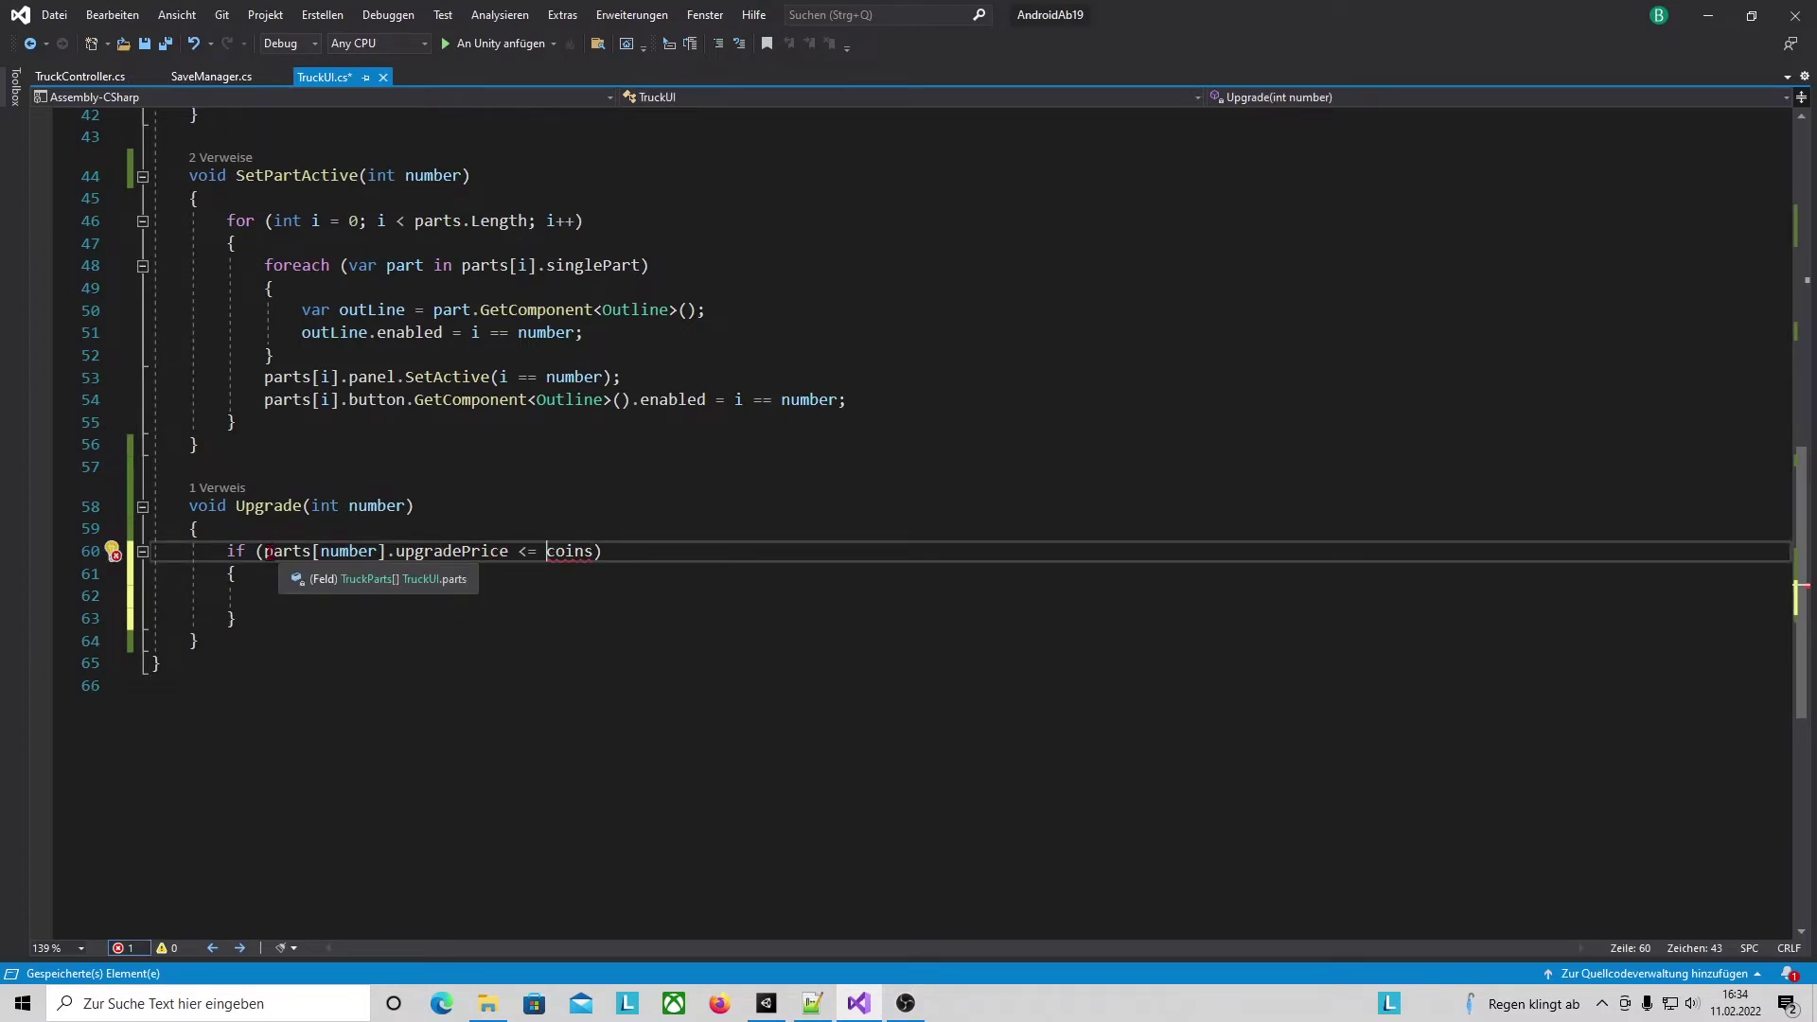
Go over the parts[number], upgradePrice and coins parts of Upgrade's if condition.
left_click_drag(265, 551, 387, 551)
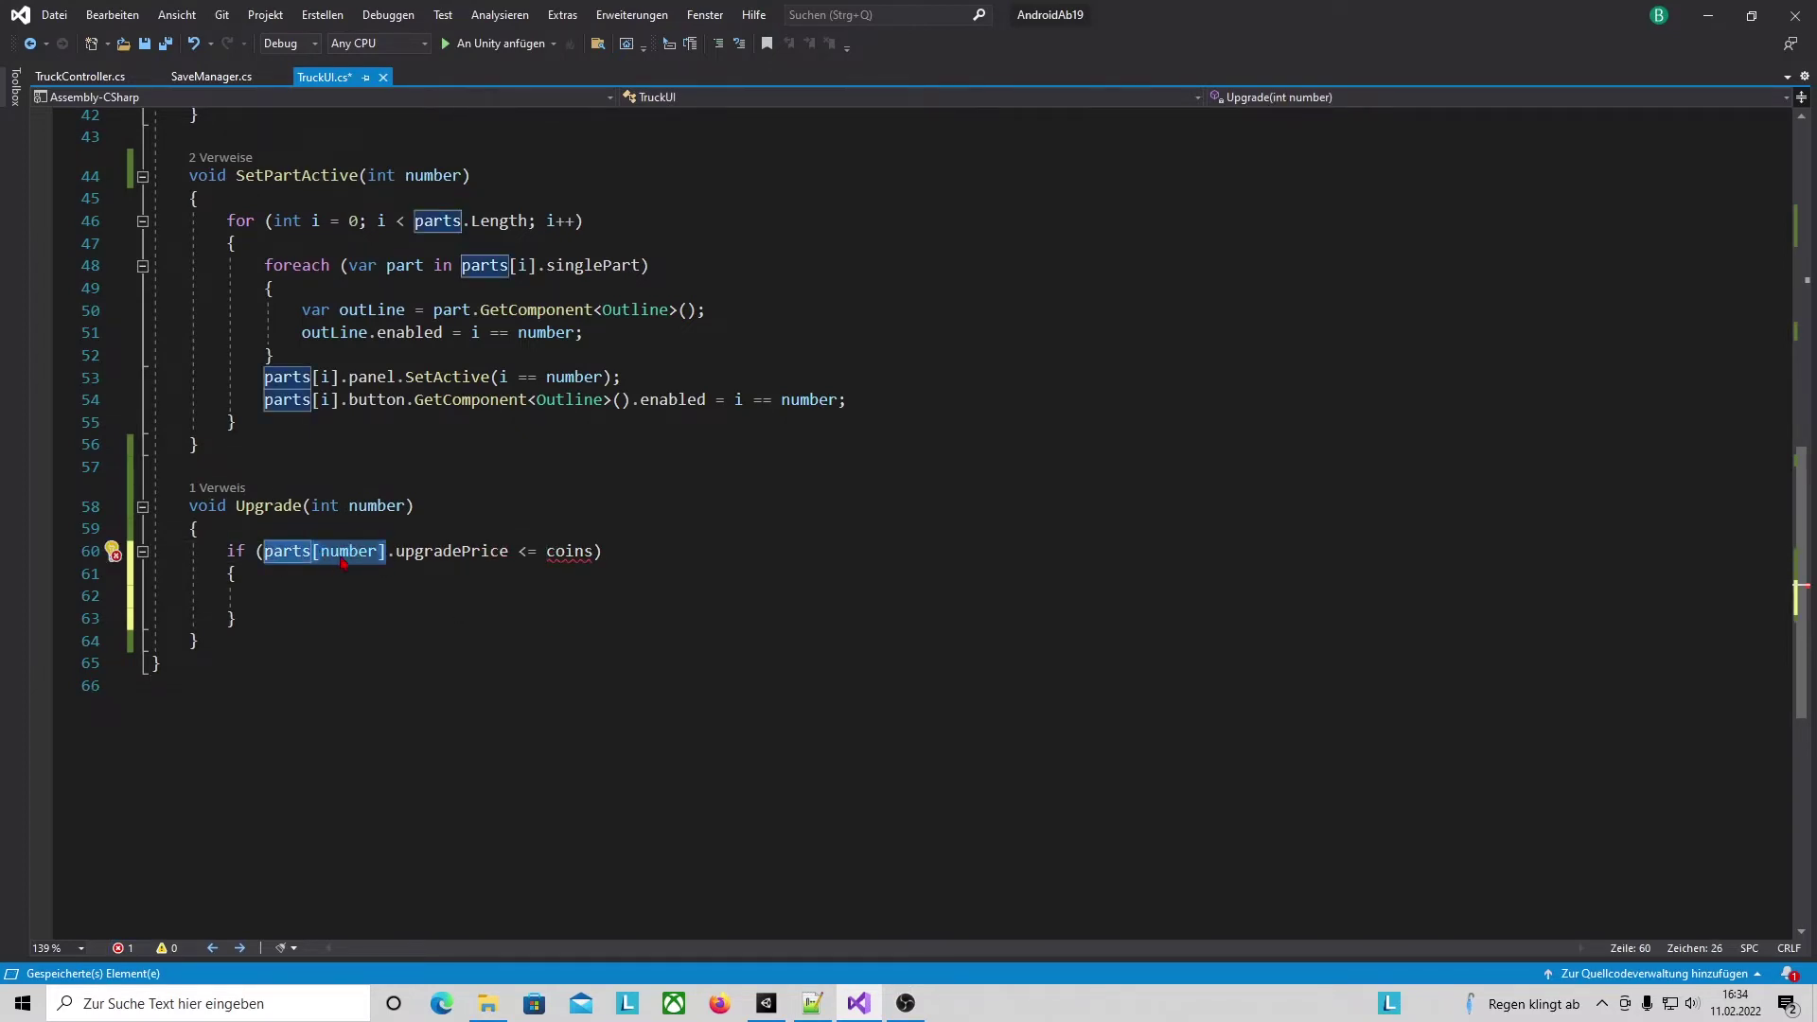
left_click(362, 559)
left_click_drag(385, 550, 265, 551)
left_click_drag(388, 551, 510, 550)
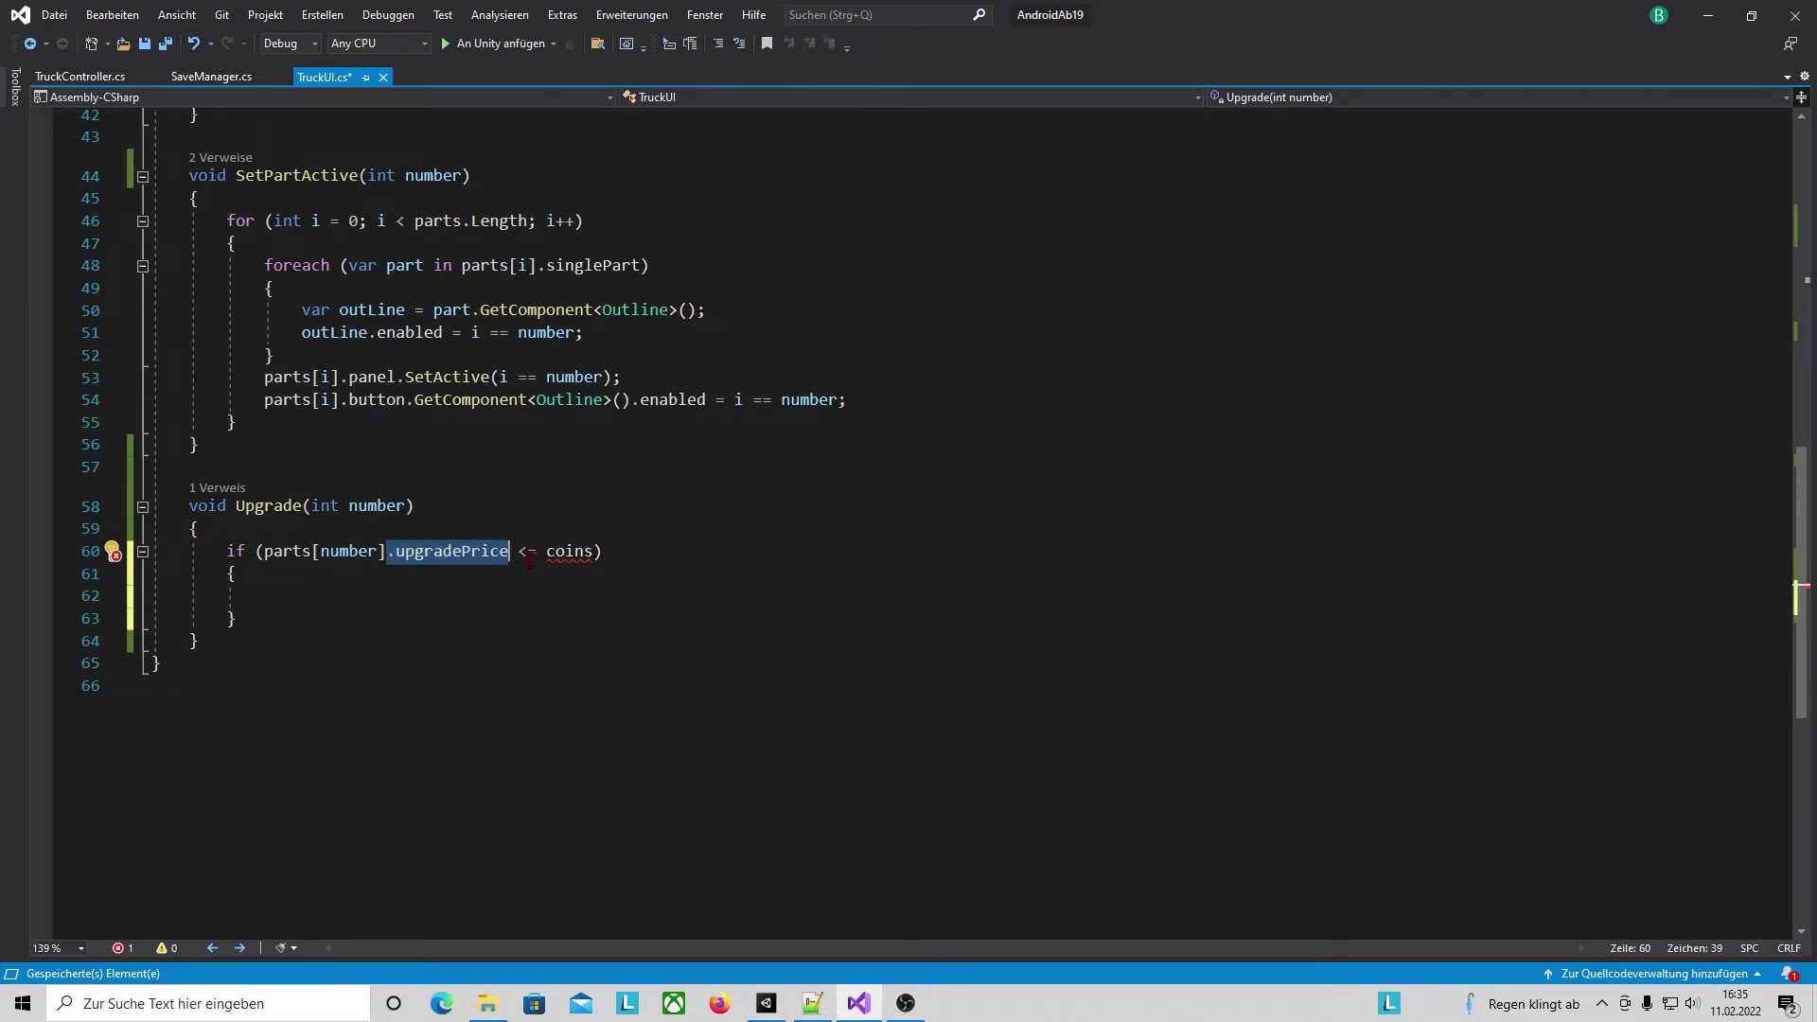
left_click_drag(538, 551, 603, 551)
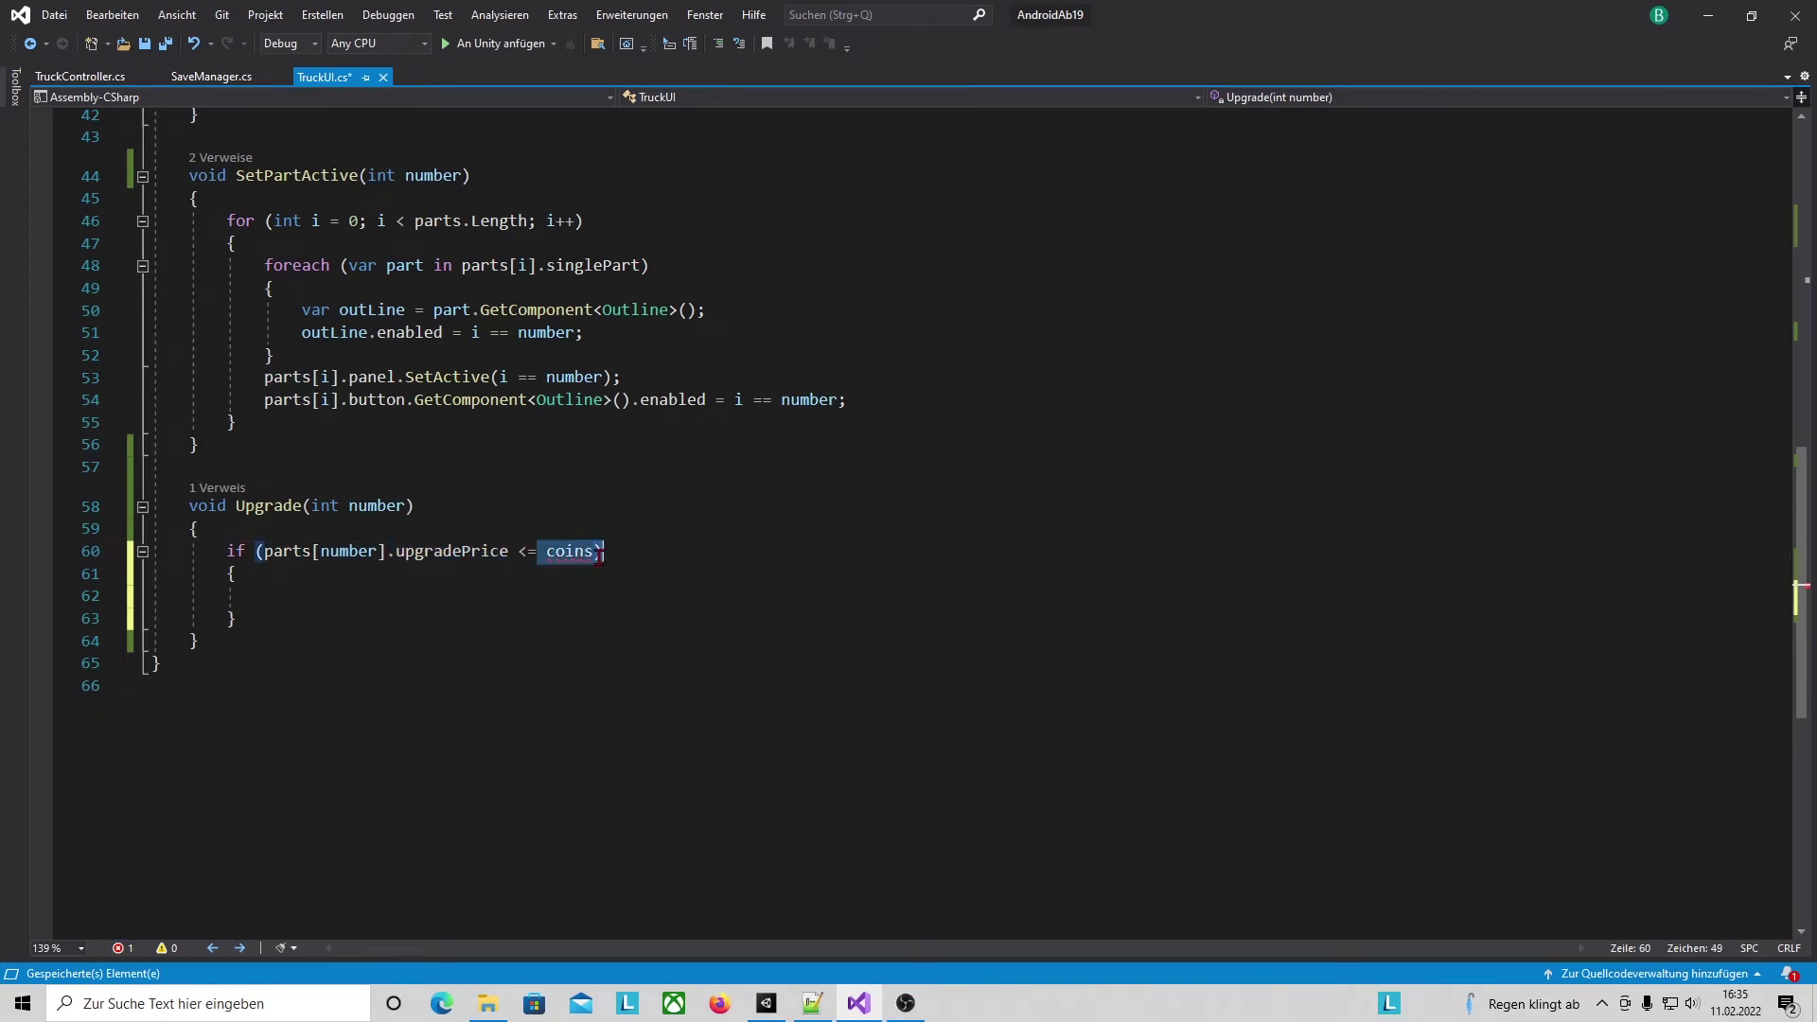
key("Down")
key("Down")
key("Down")
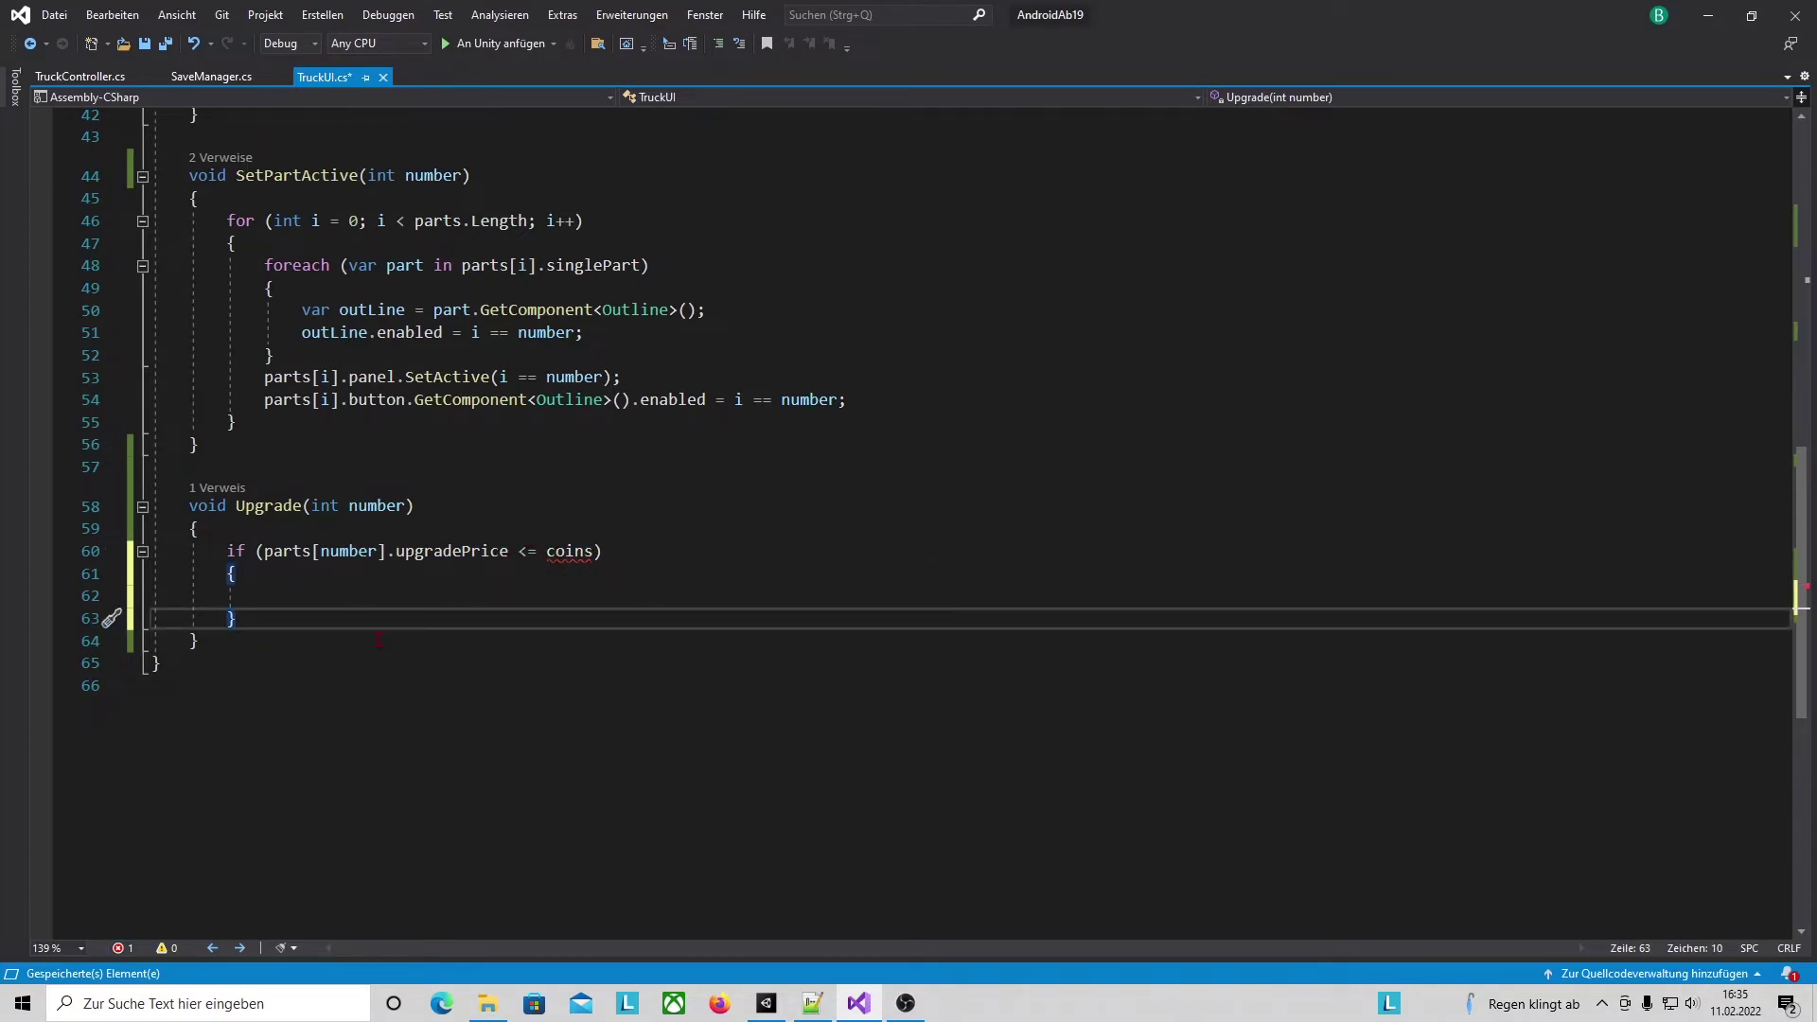
scroll(521, 811, "up", 6)
scroll(547, 529, "up", 8)
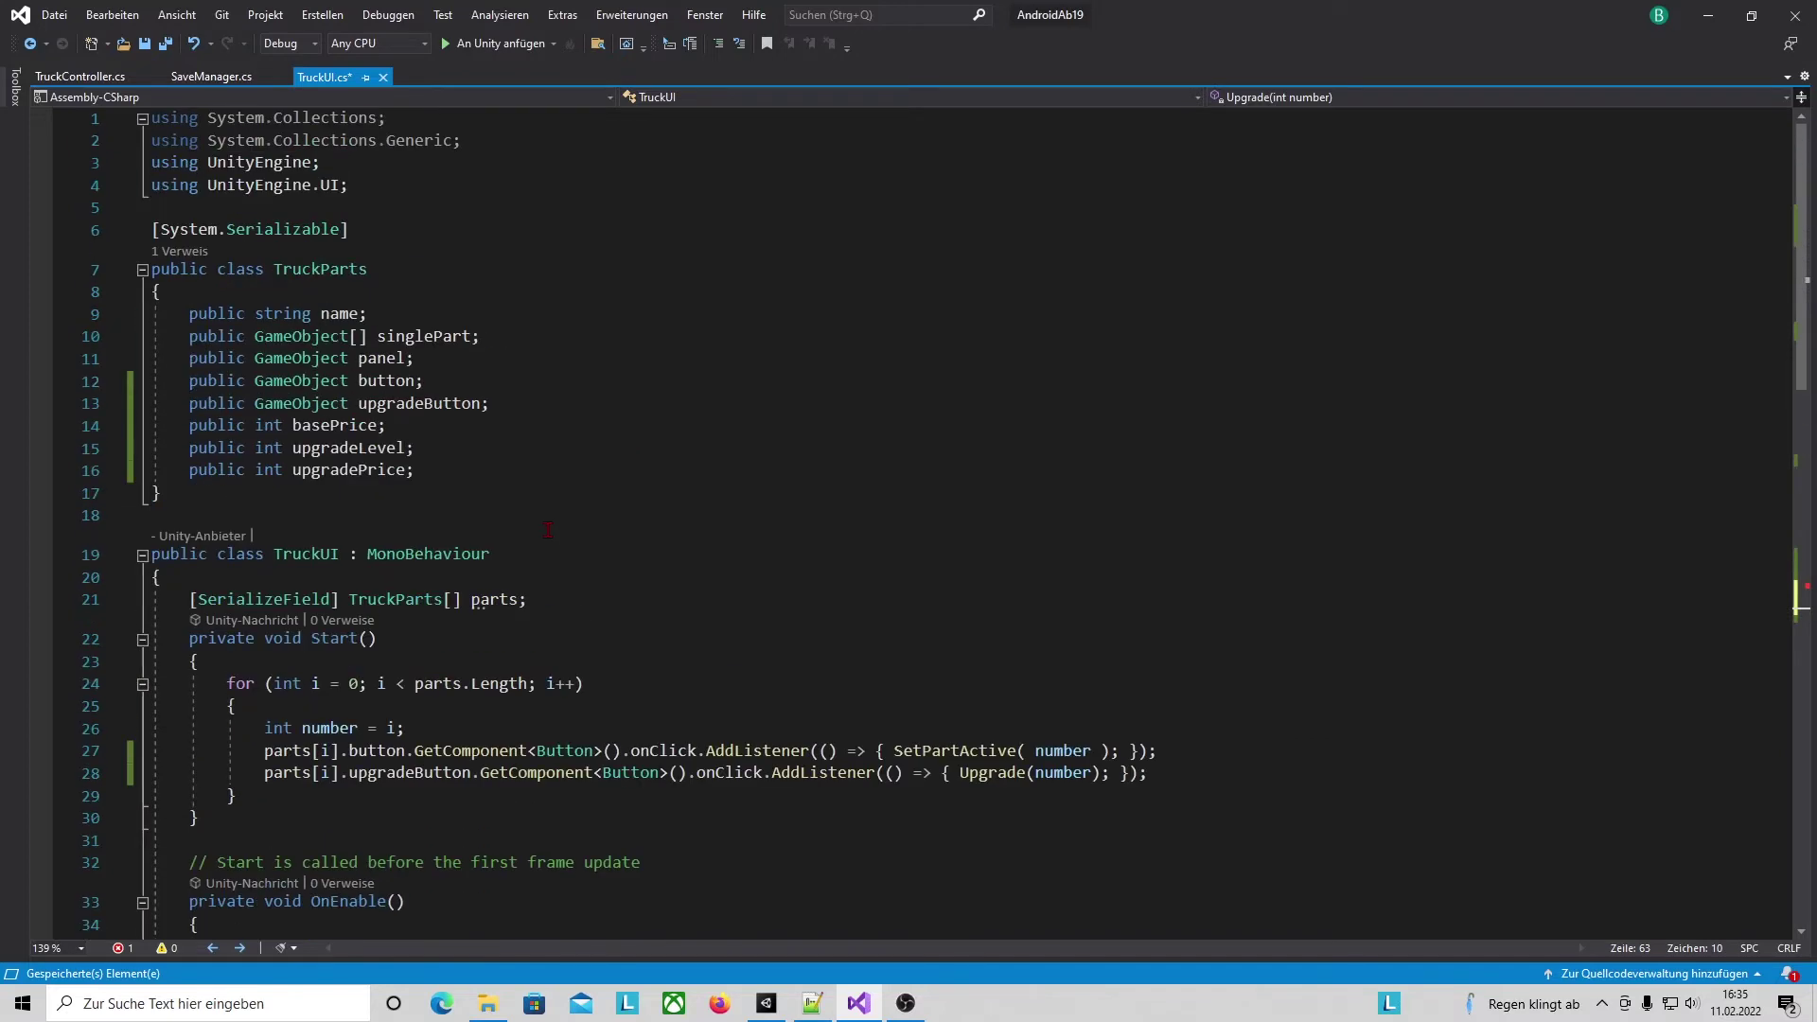
Add an int coins field and a [SerializeField] Text coinText field below parts.
scroll(546, 529, "down", 3)
left_click(544, 398)
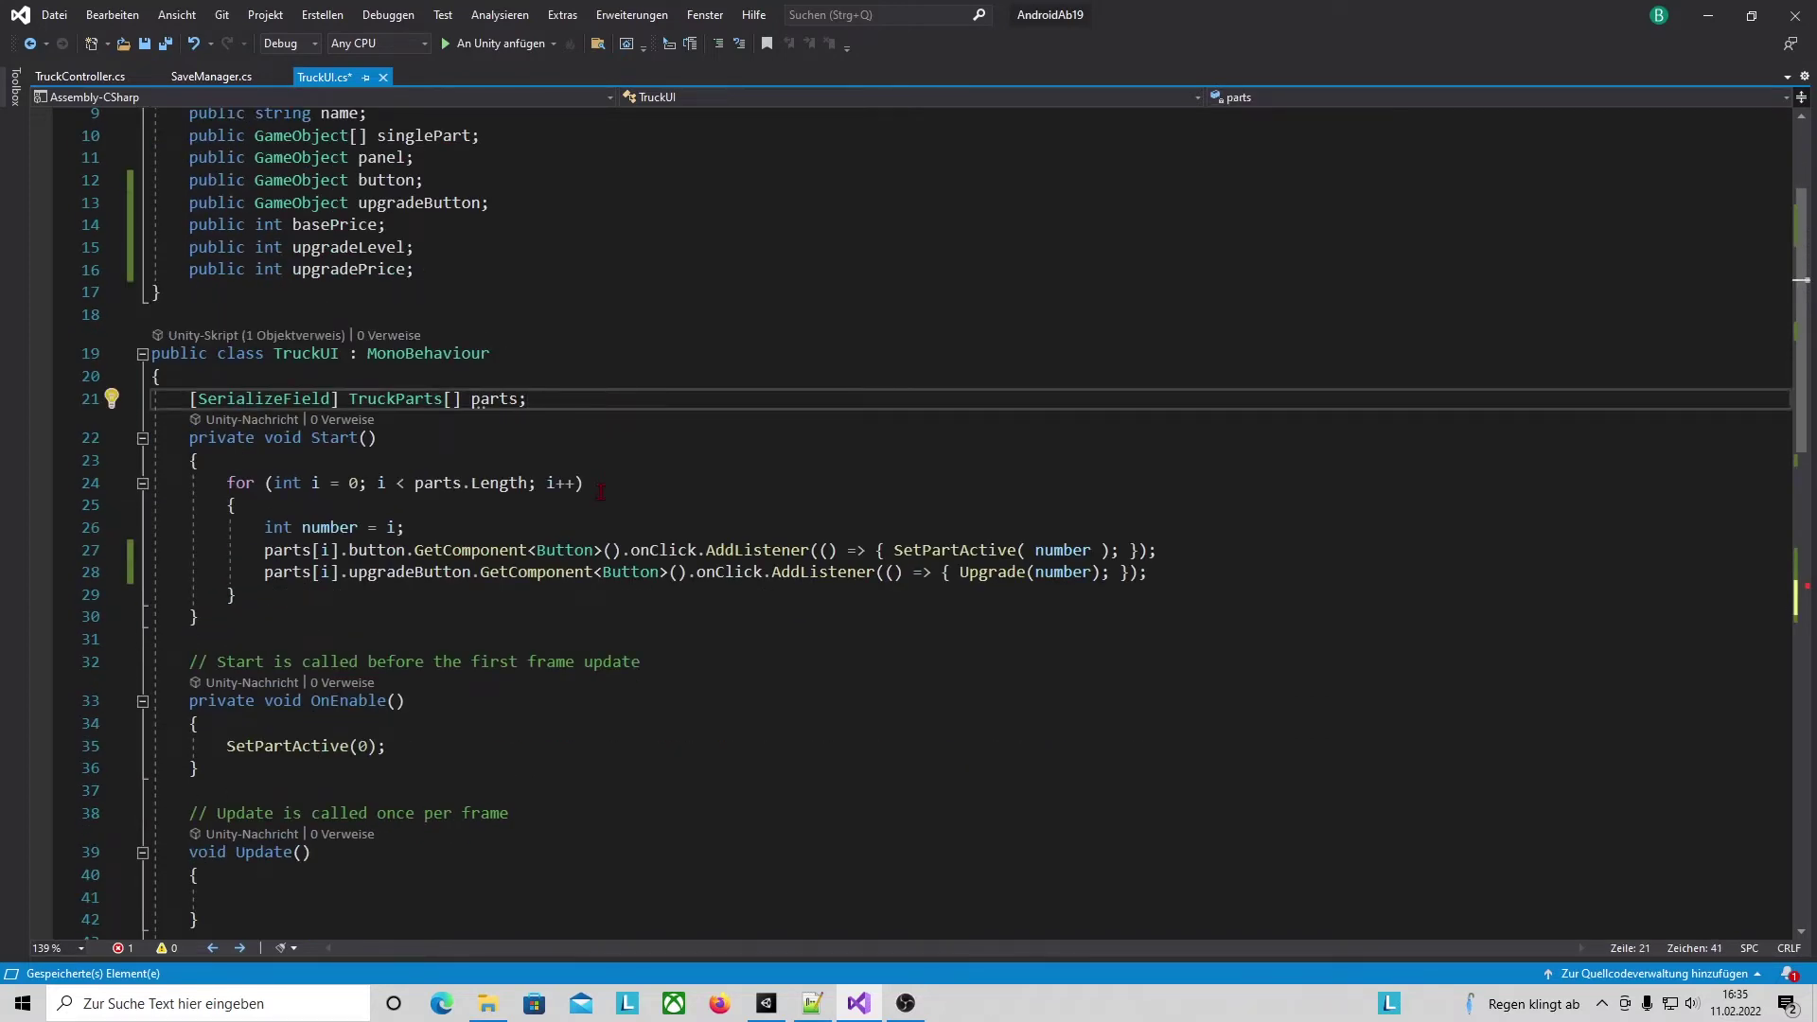
key("Return")
key("Return")
type("int coins;")
left_click(192, 428)
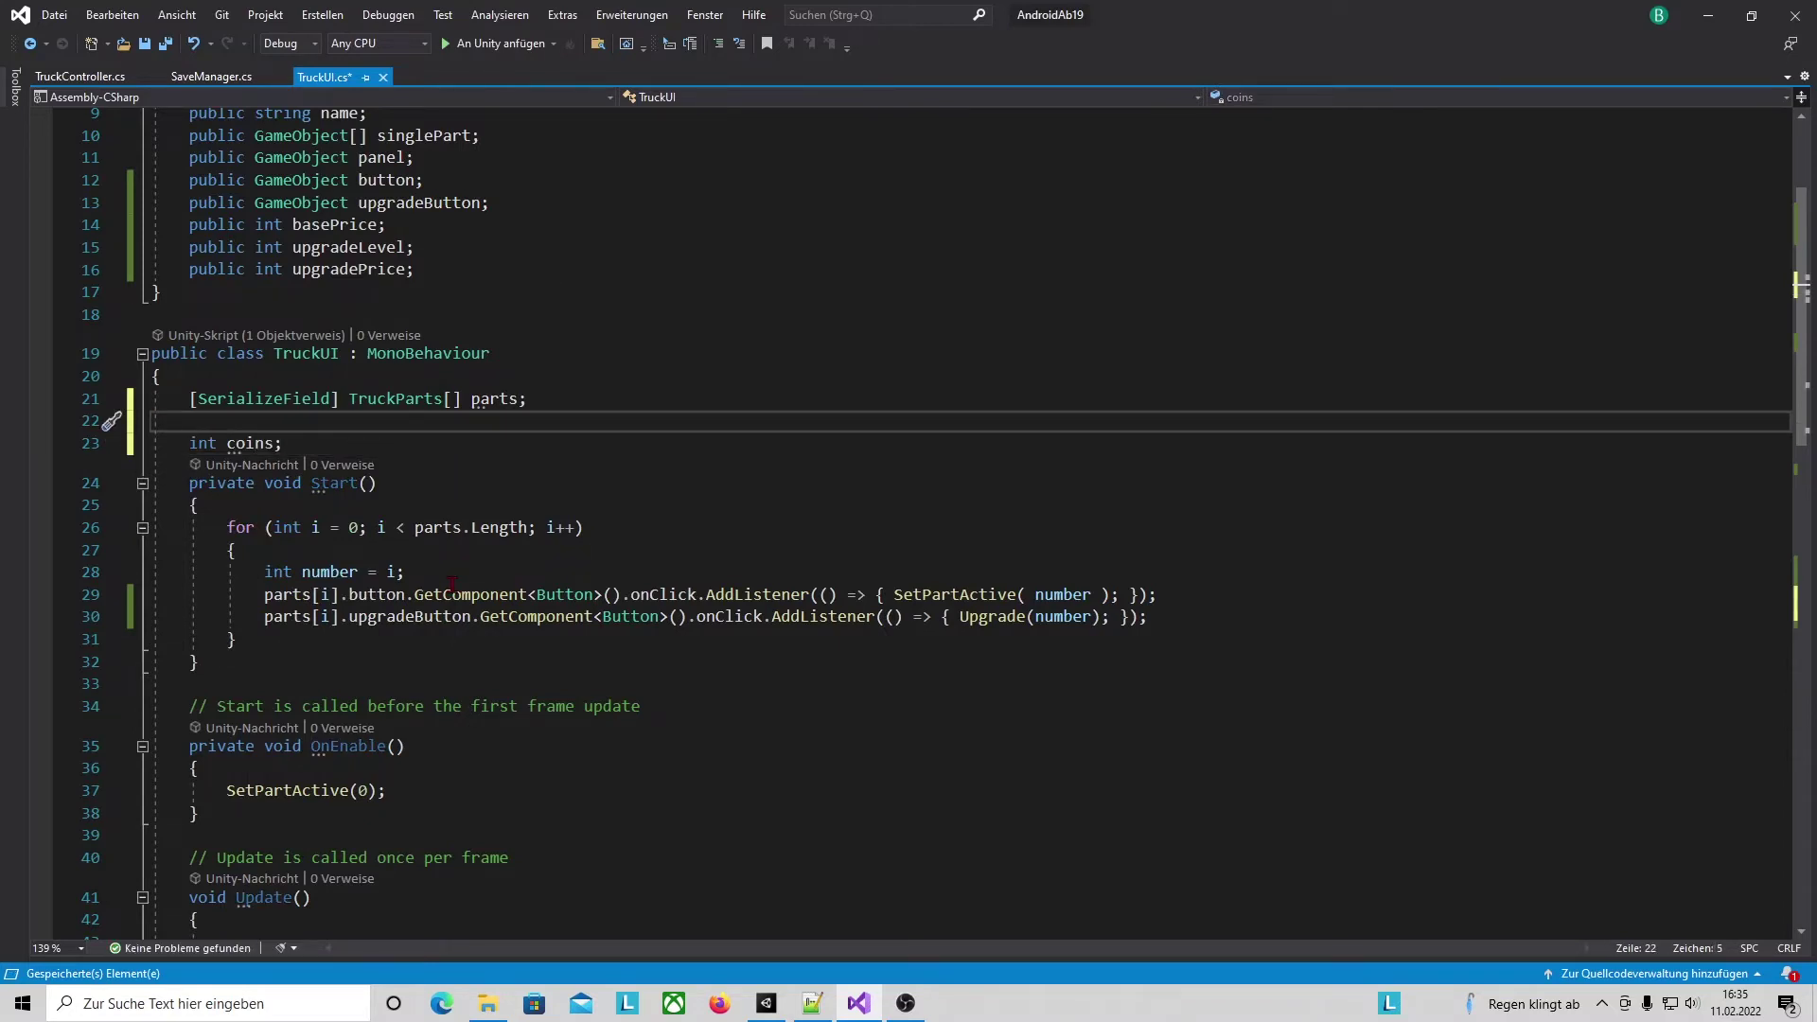
type("[SerializeField] ")
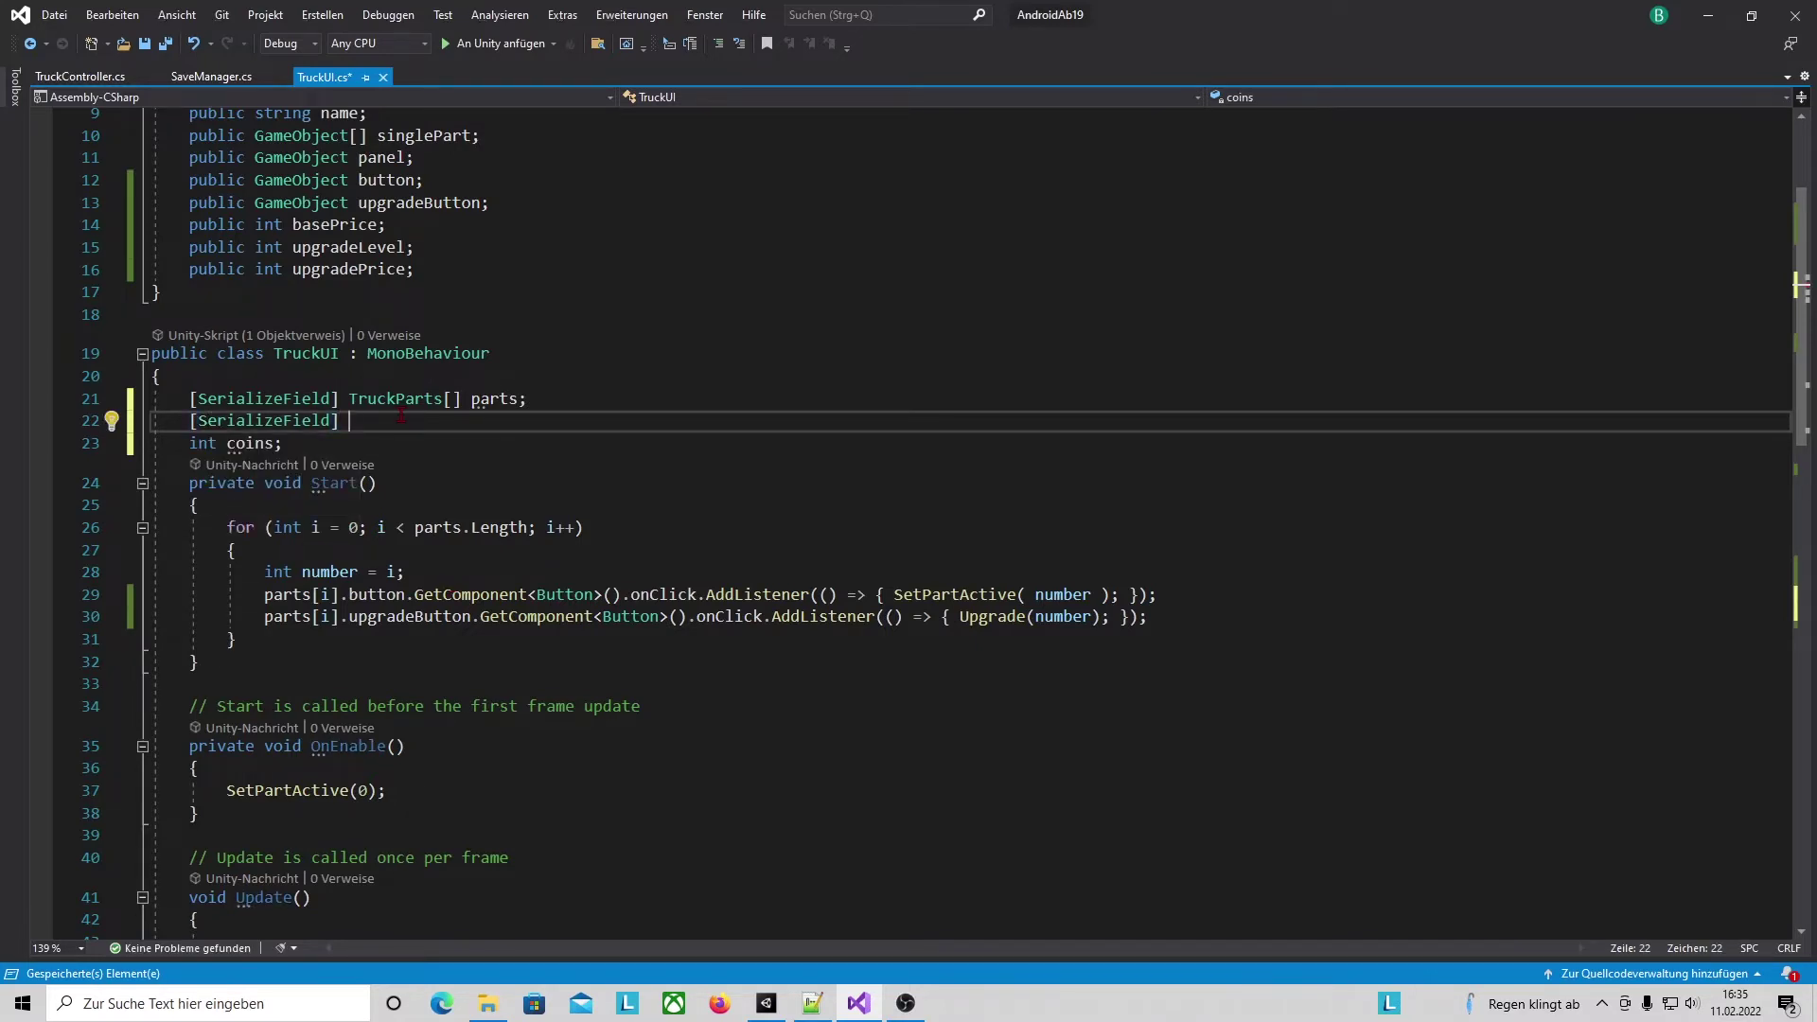
type("coinT")
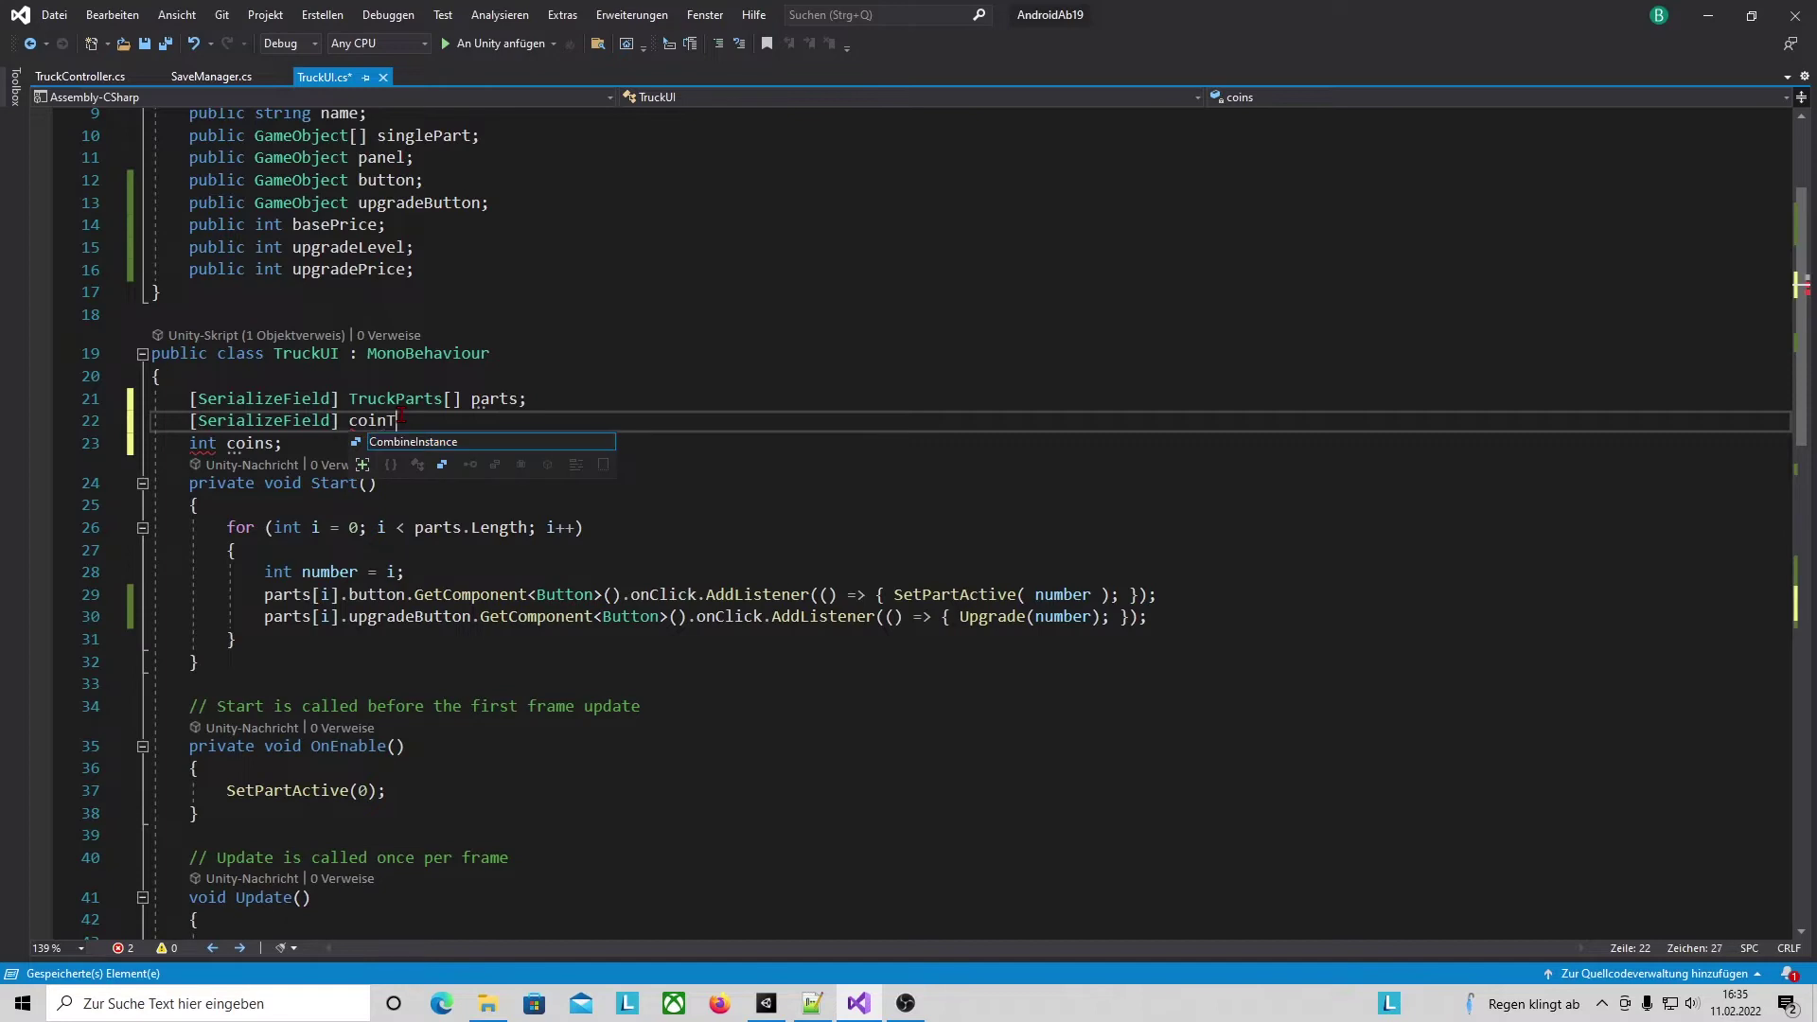
type("ext")
key("Escape")
key("ctrl+Left")
type("Text")
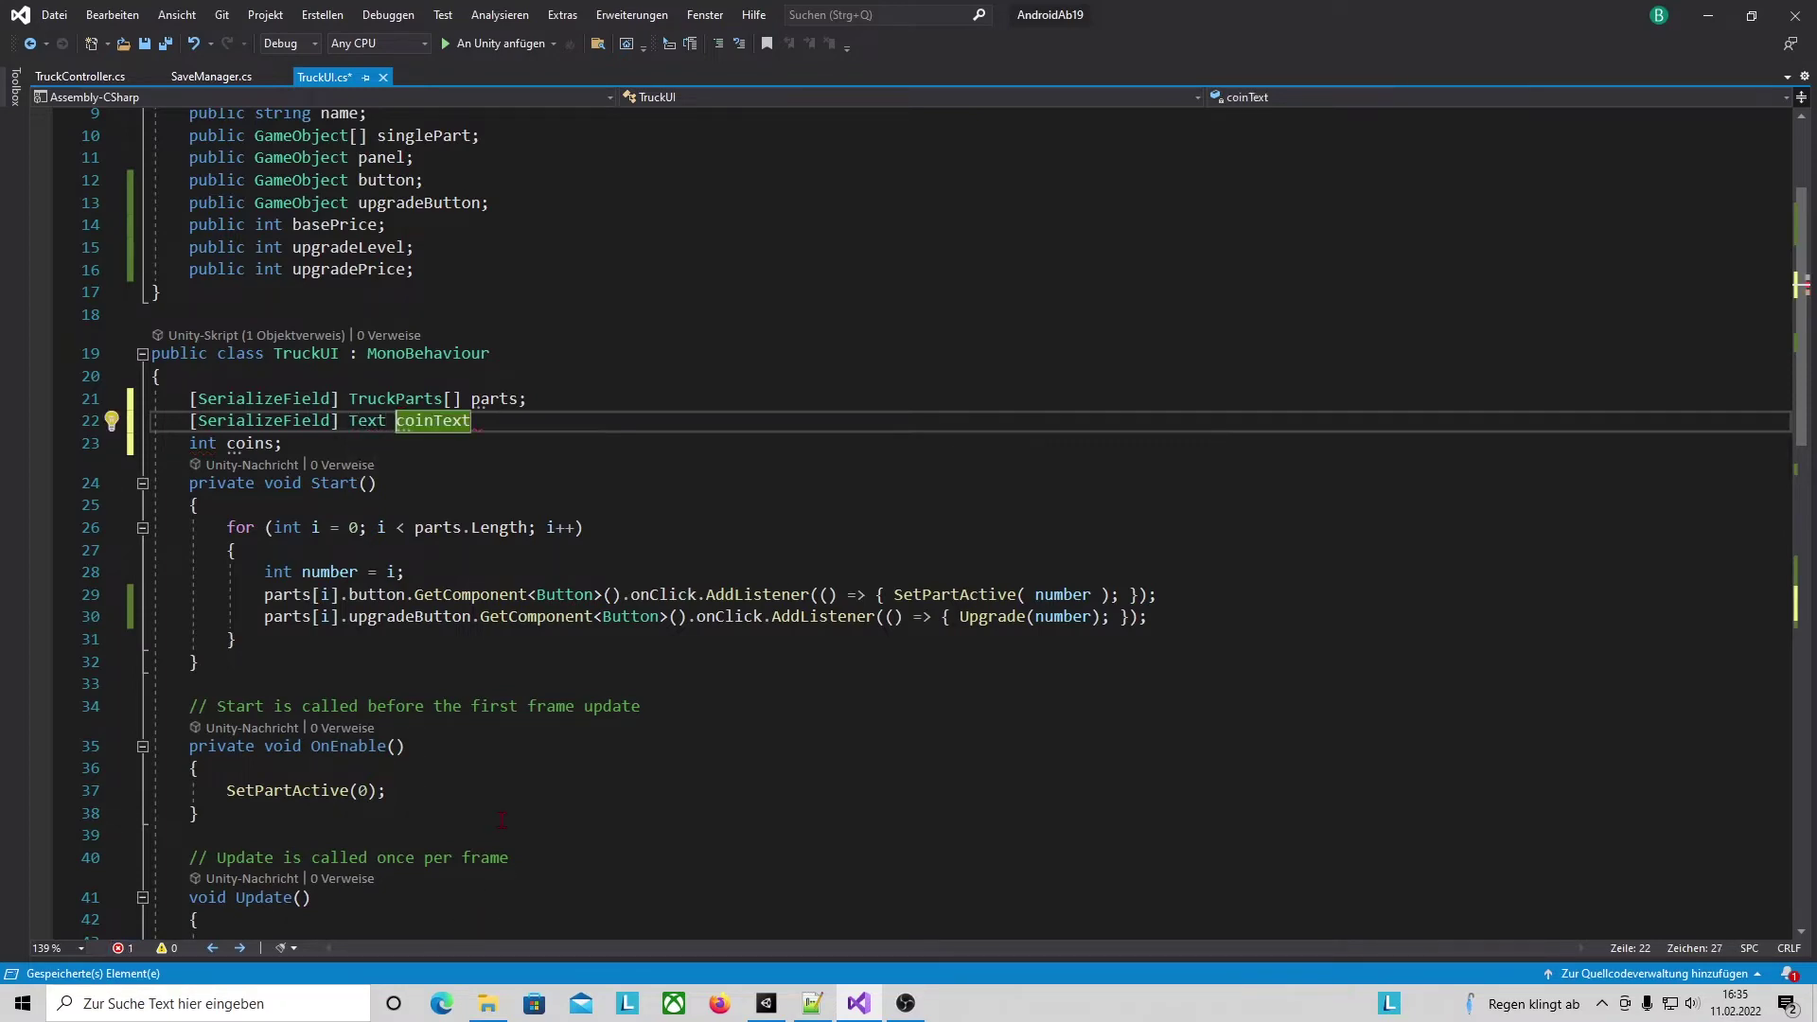
key("End")
type(";")
key("Return")
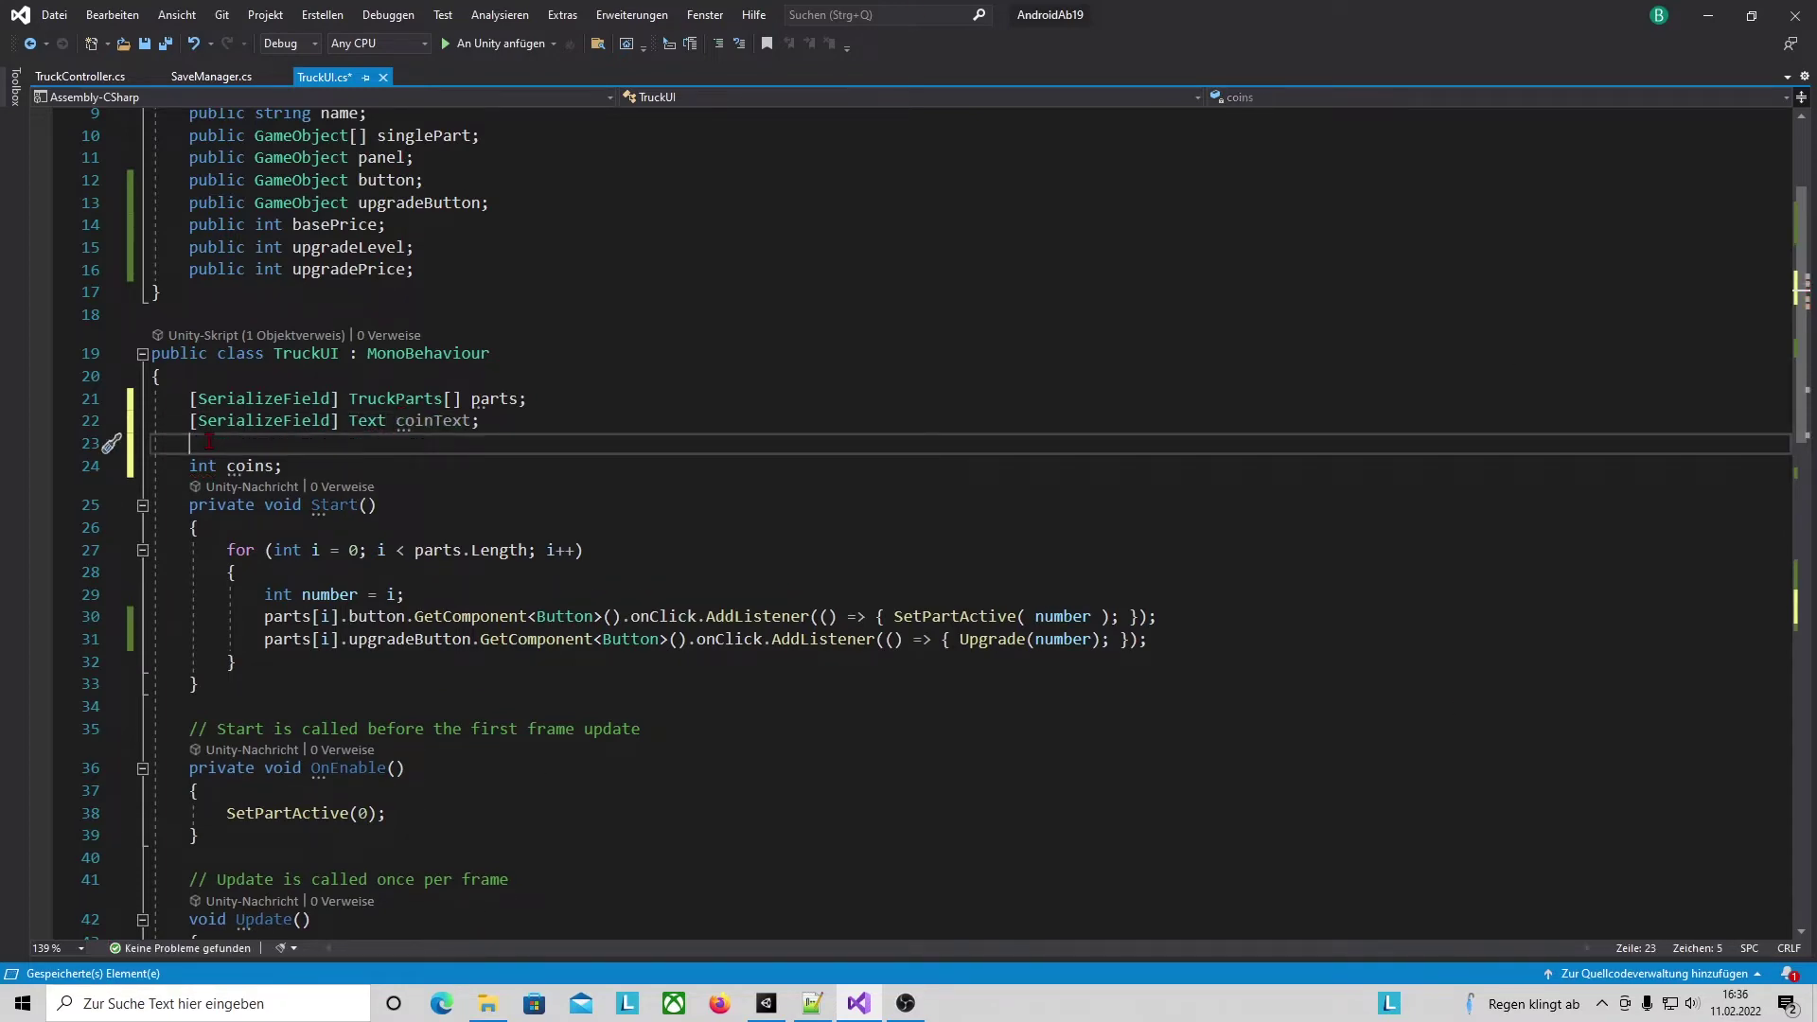
Add a SaveManager saveManager field and a [SerializeField] int maxUpgrade field, then save.
type("Sa")
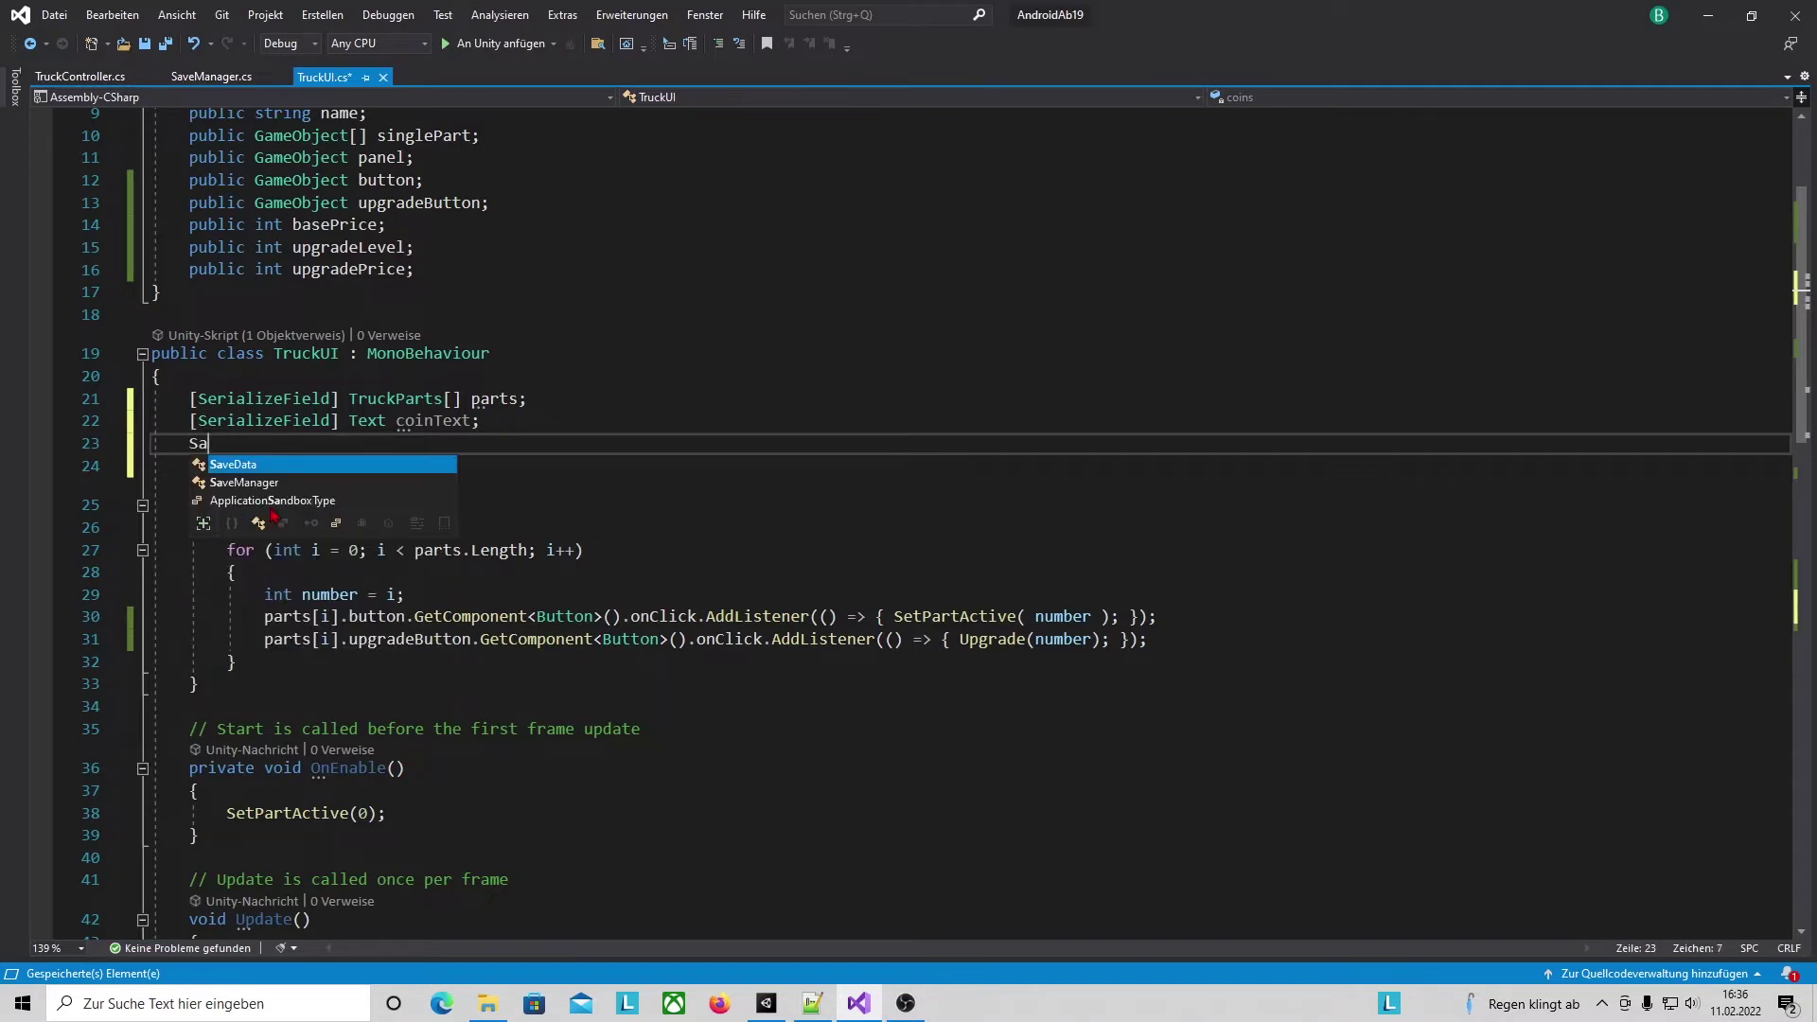
type("v")
key("Tab")
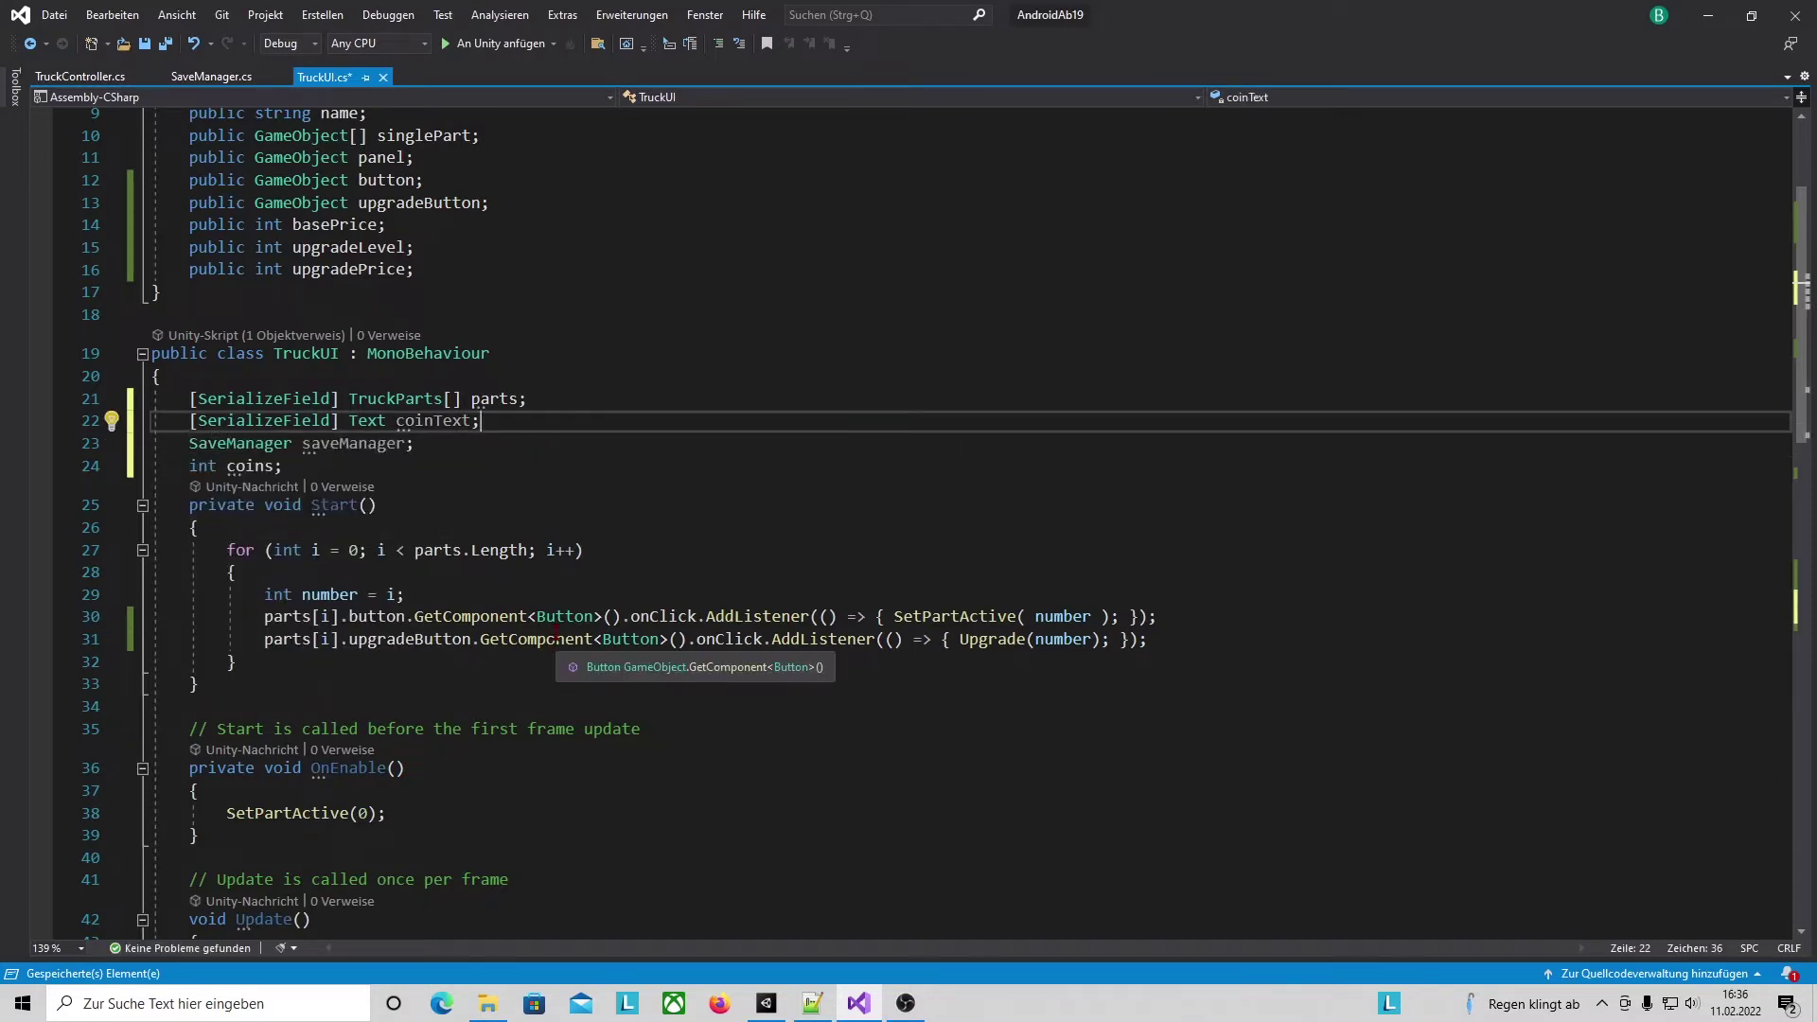
key("Return")
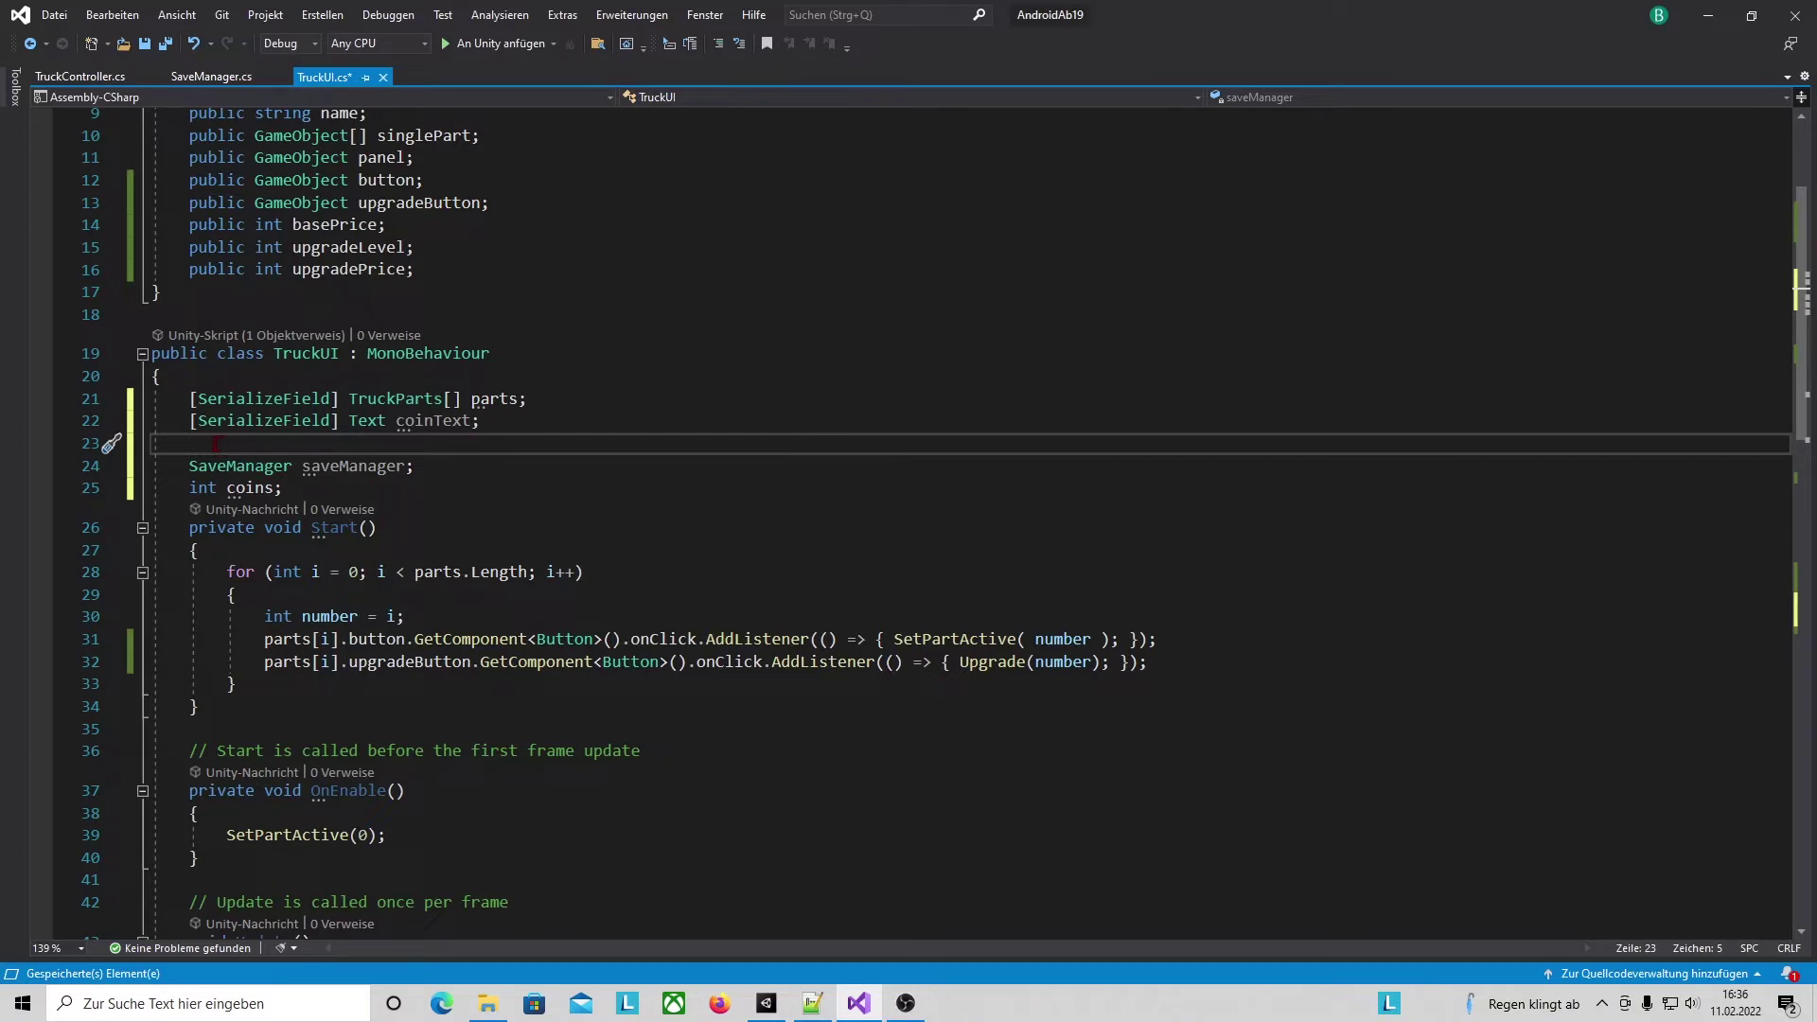
type("[Ser")
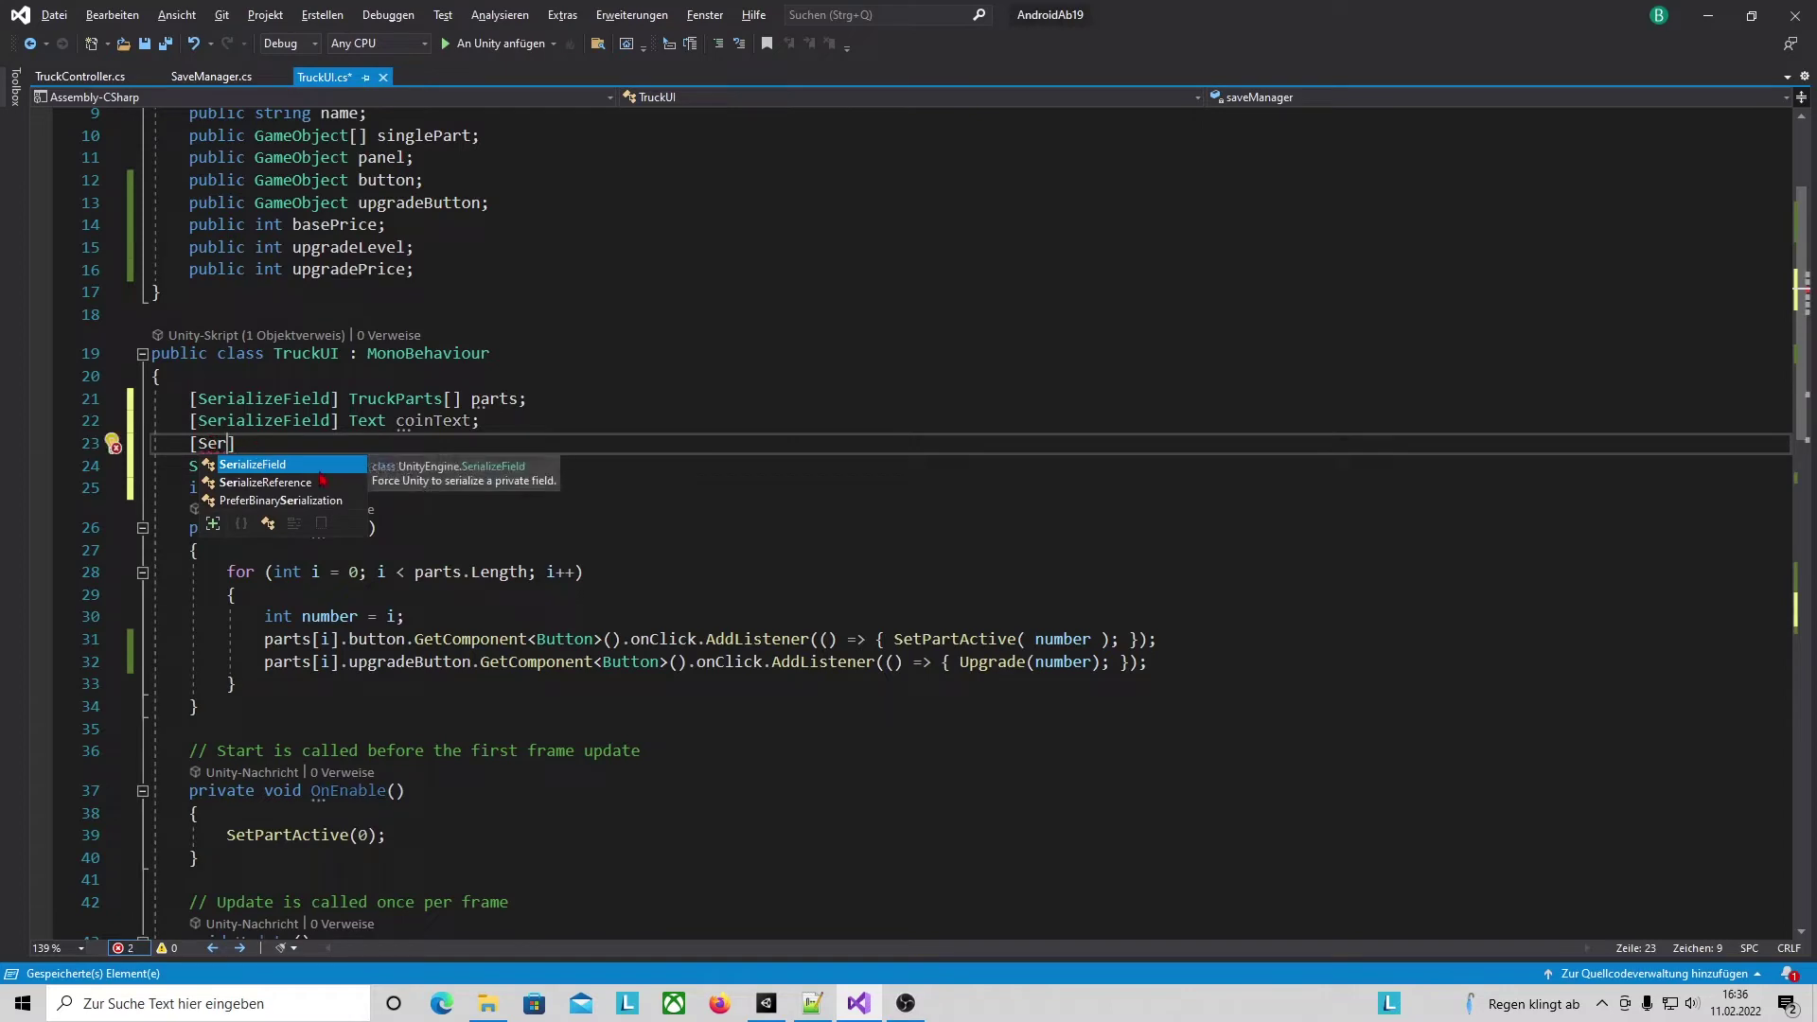
key("Tab")
type("] int maxUpgrade;")
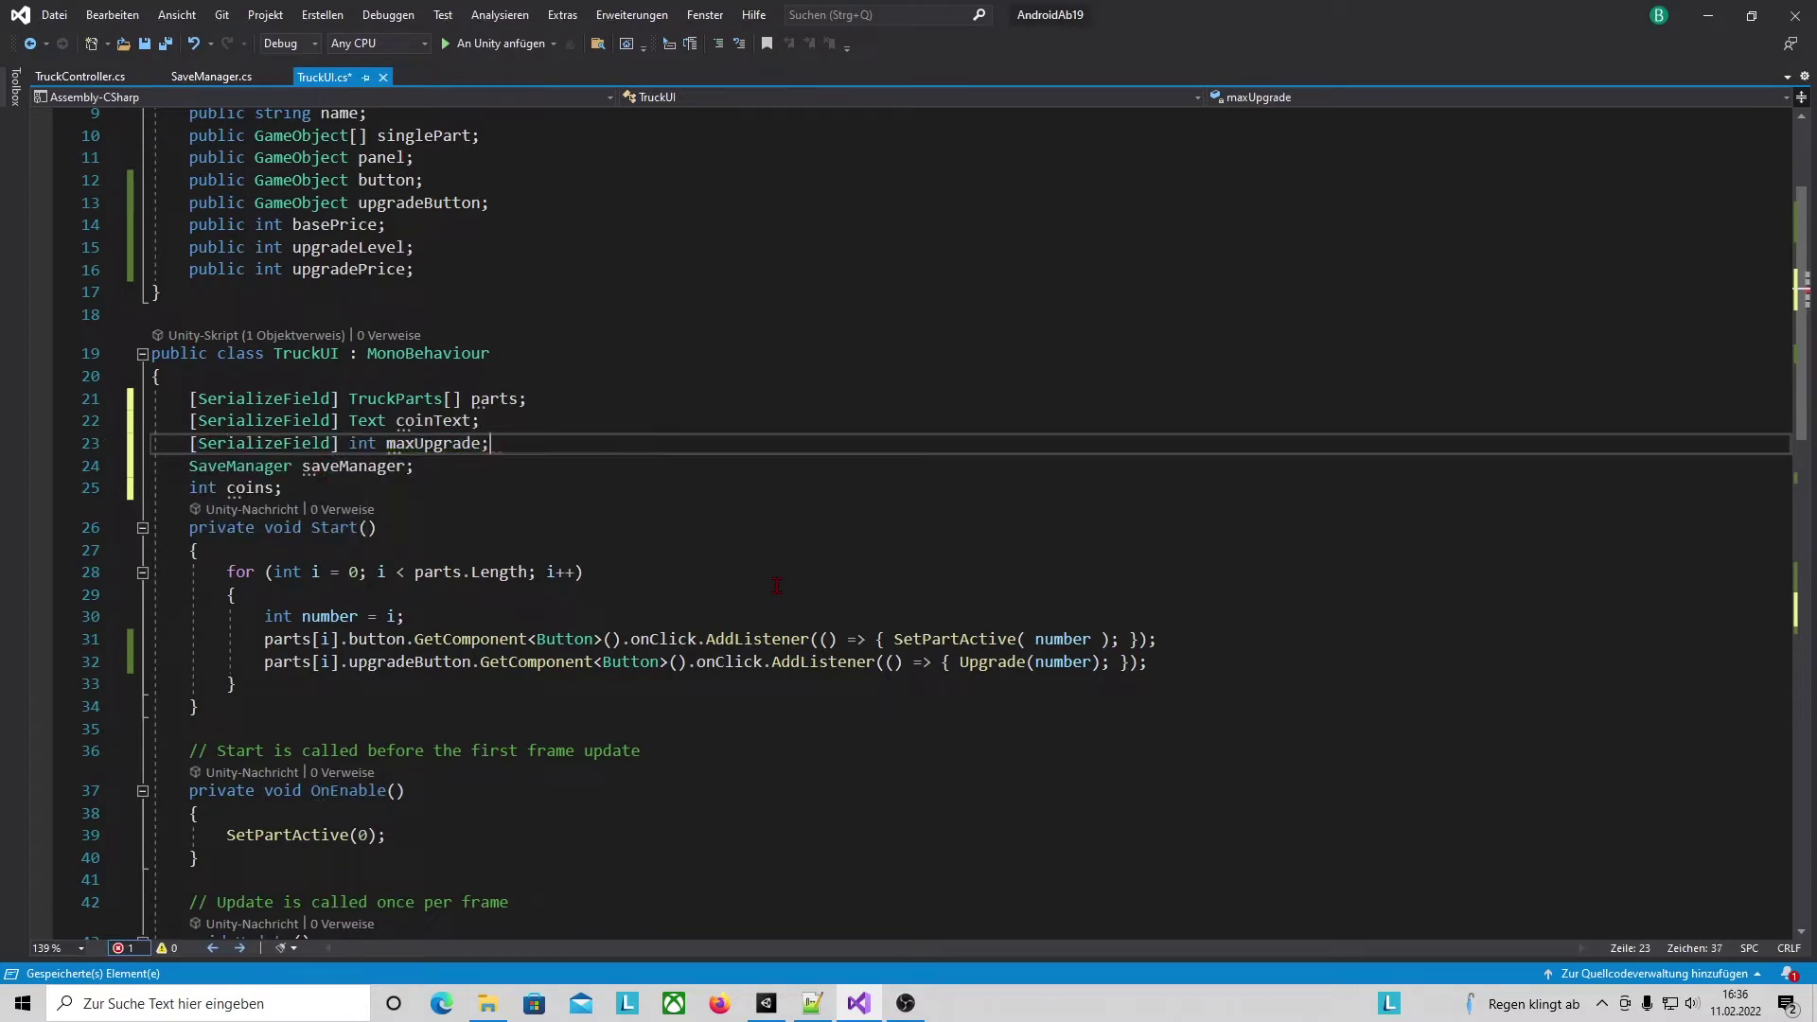
left_click(553, 491)
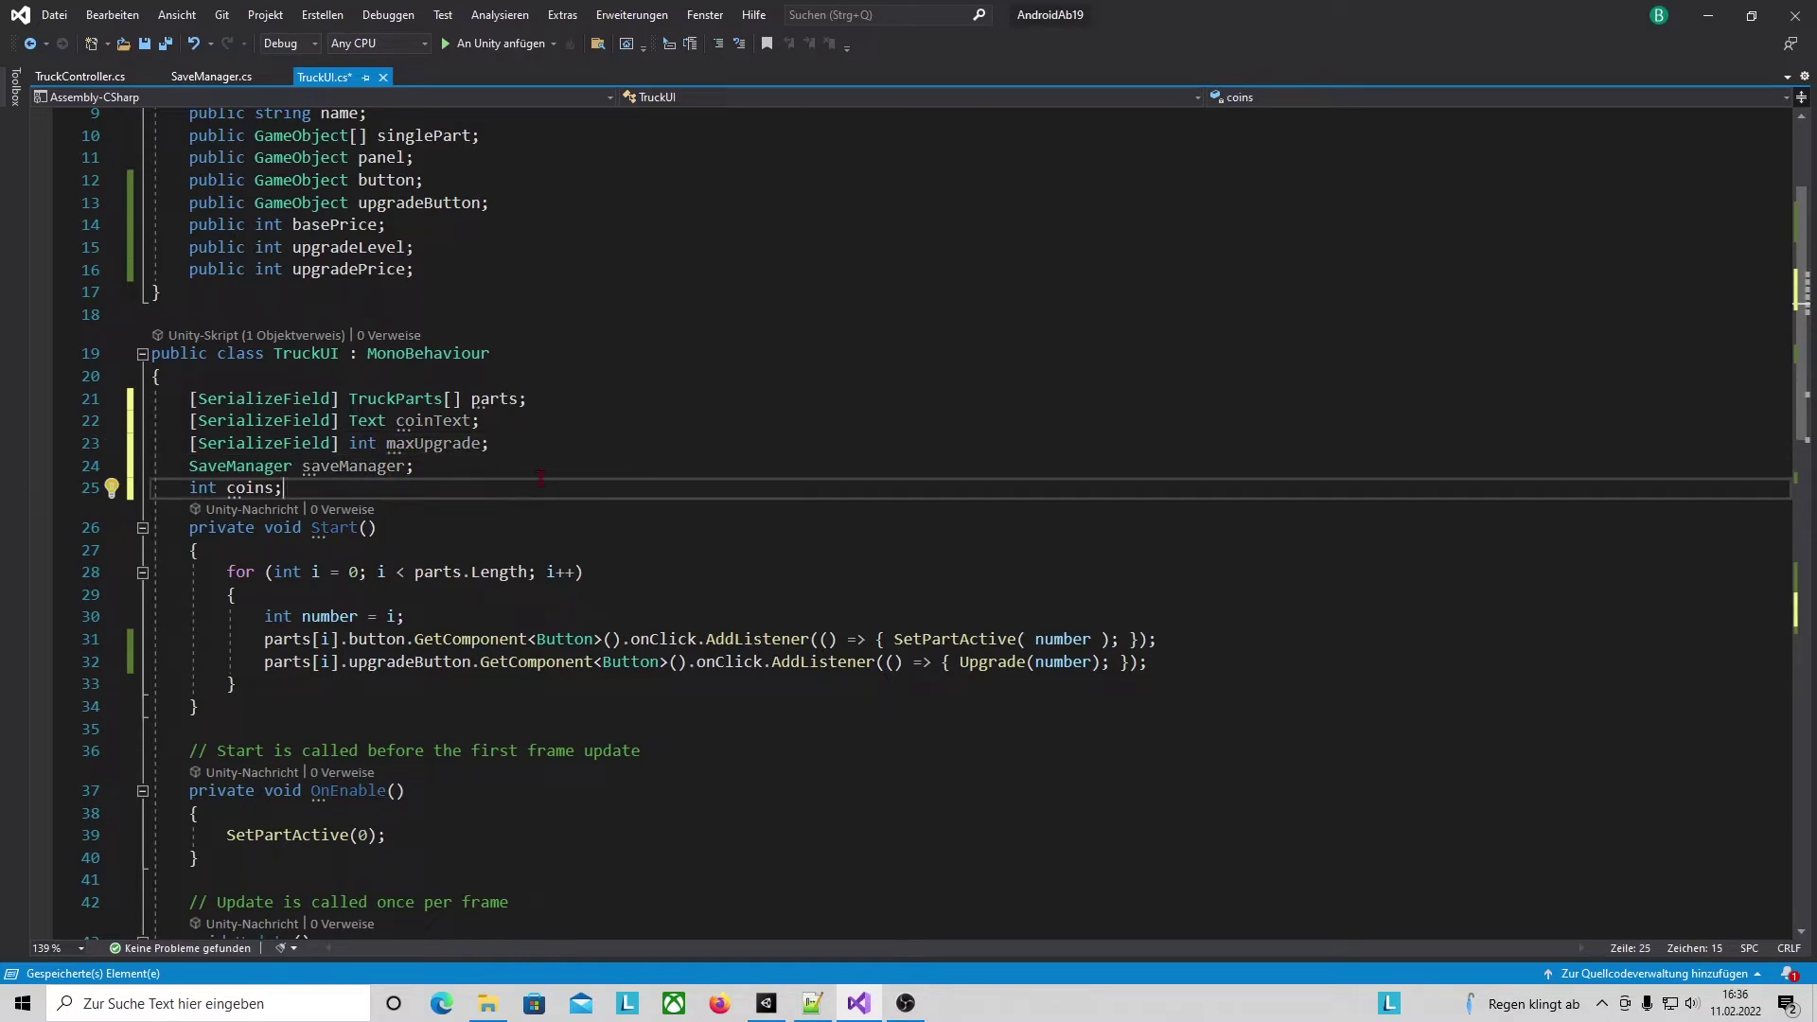
key("ctrl+s")
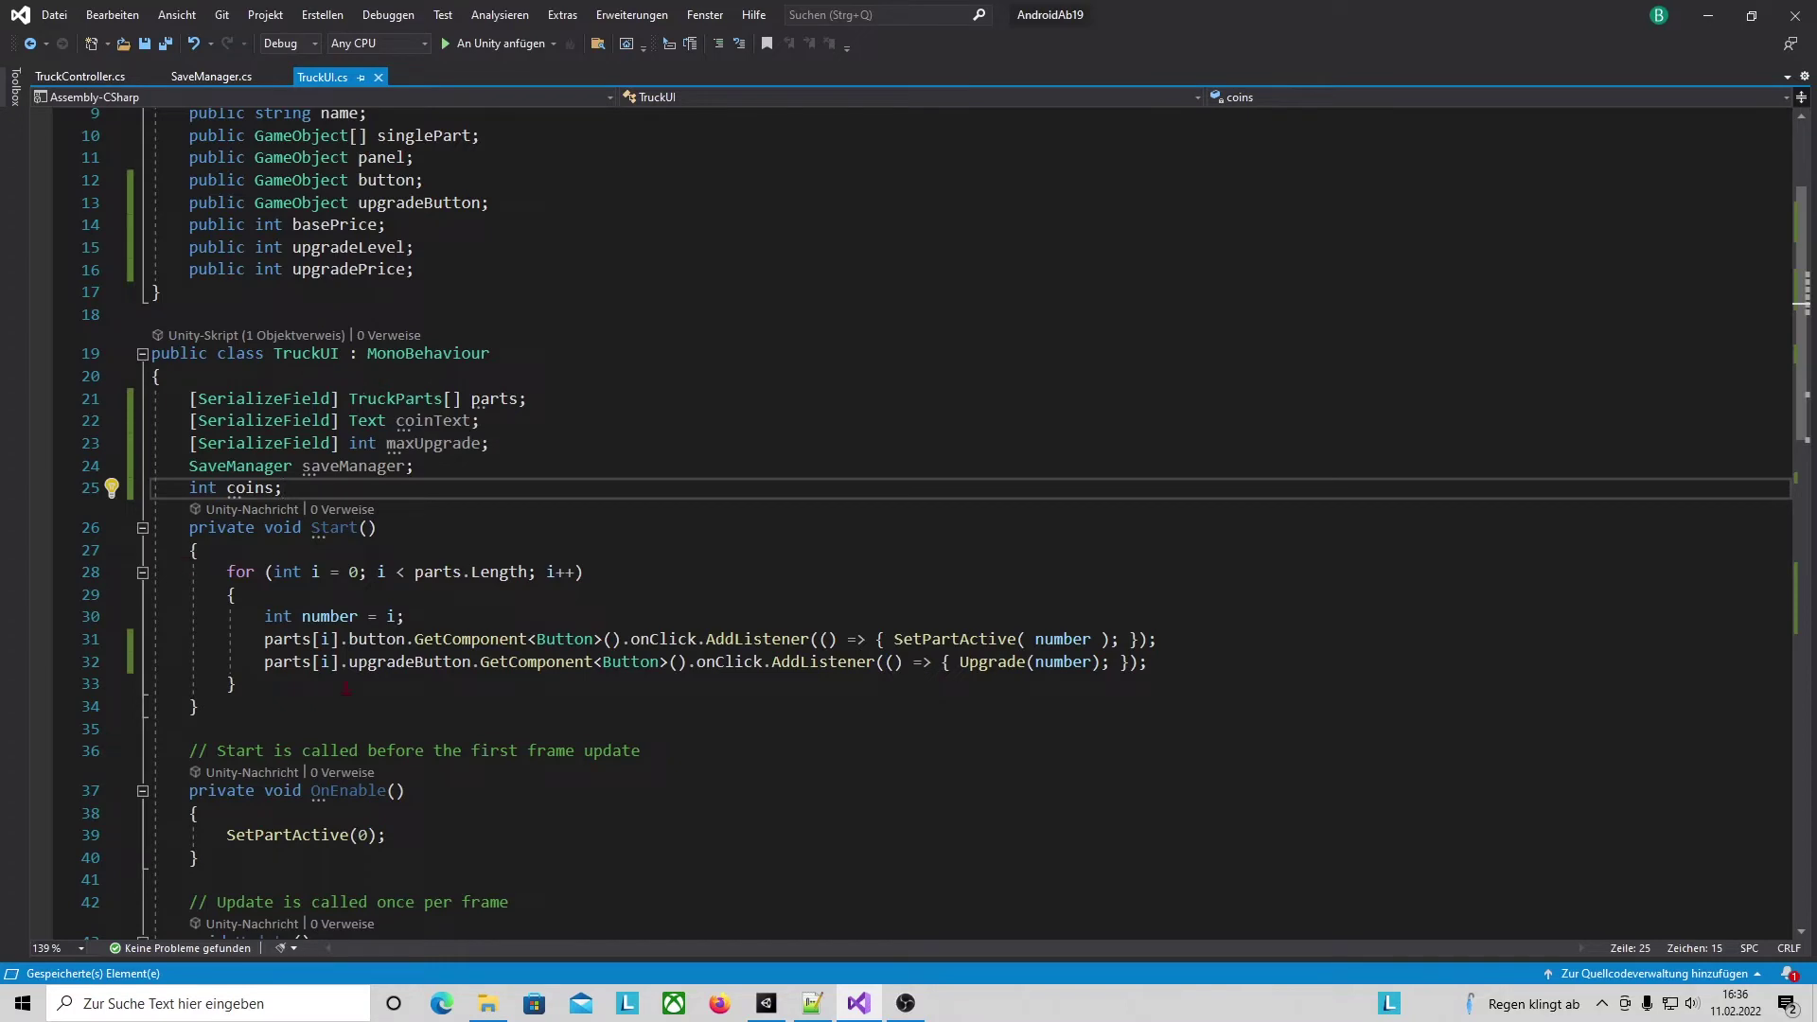
Insert a blank line between the coins field and Start(), and save the script.
left_click(538, 458)
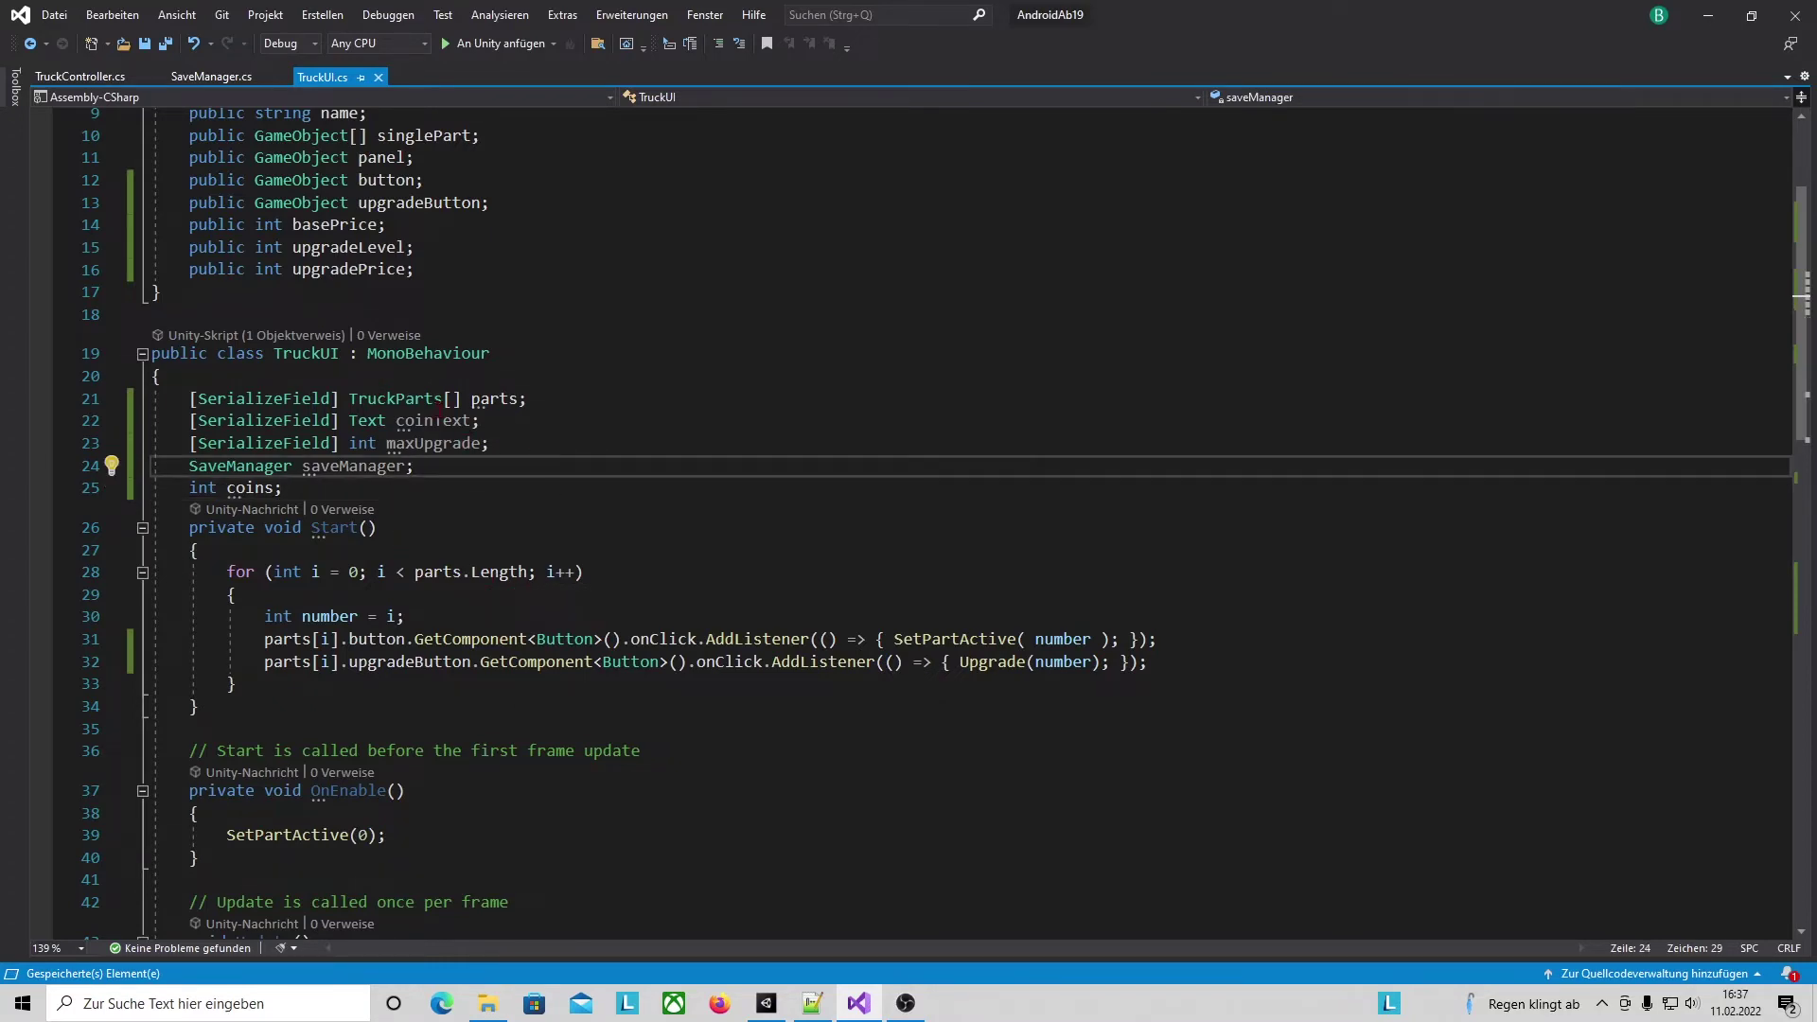
left_click(308, 487)
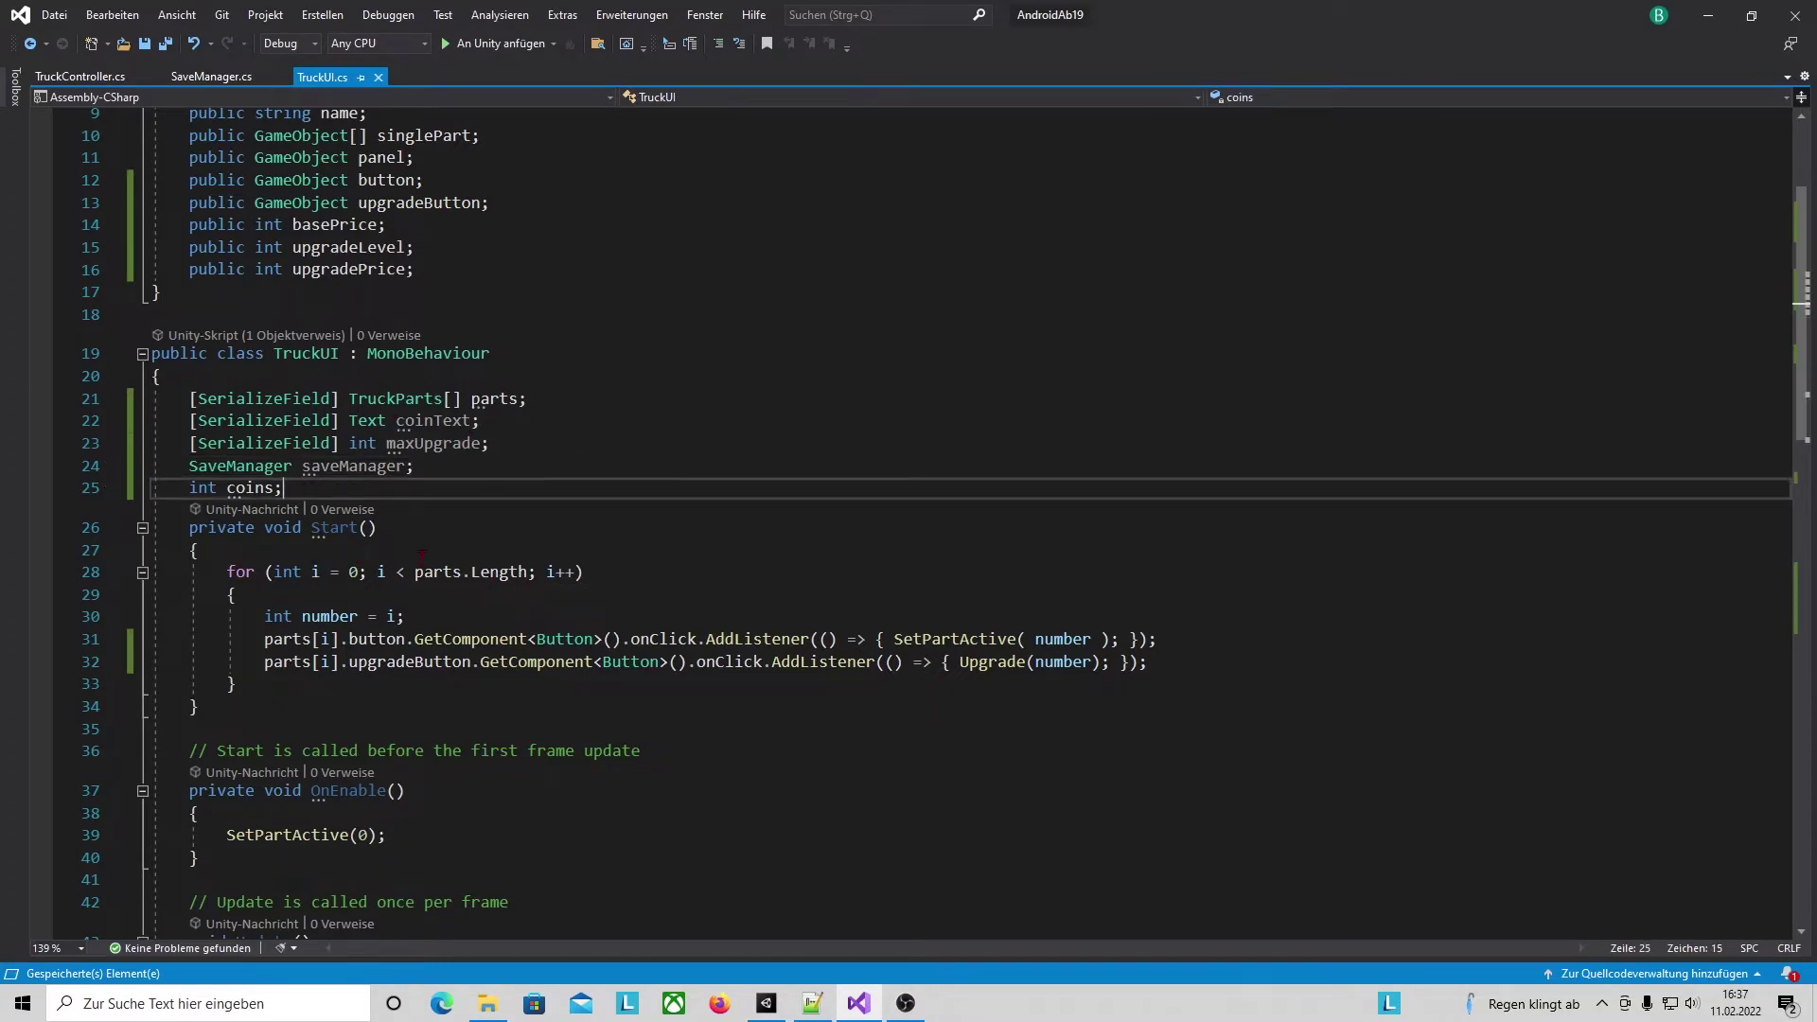
key("Return")
left_click(376, 549)
left_click(166, 44)
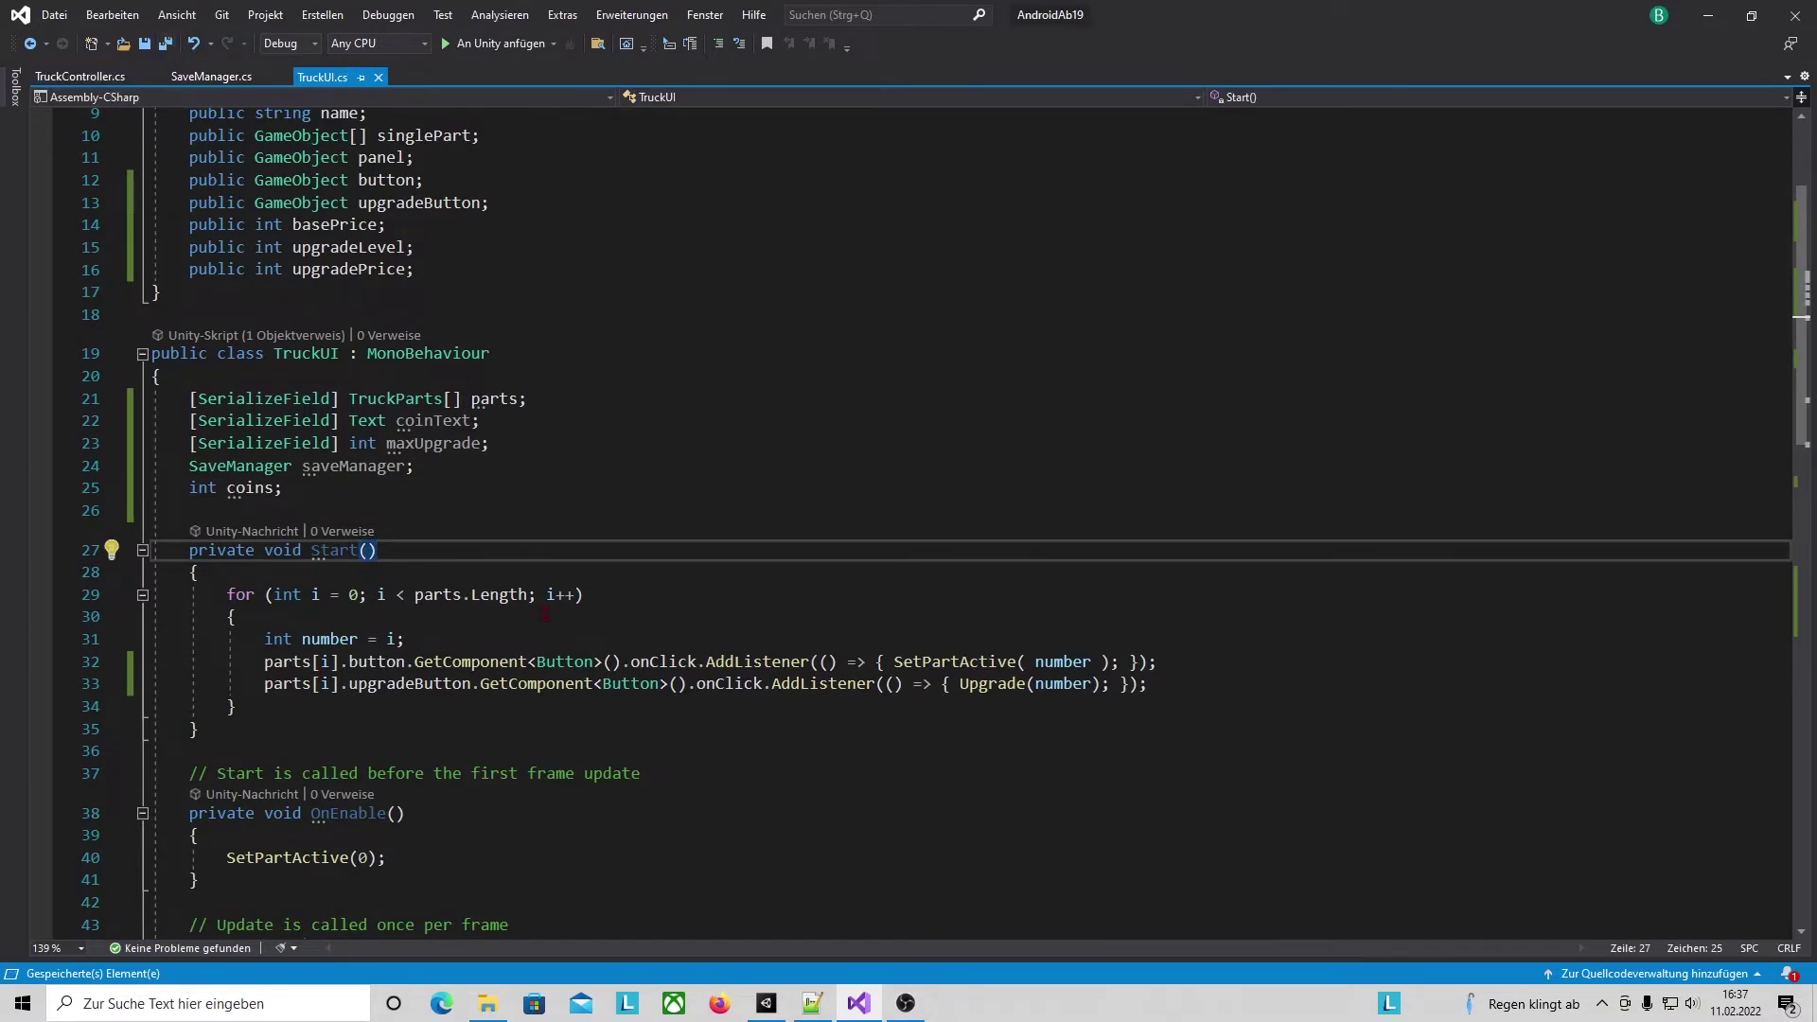
left_click(636, 511)
scroll(637, 512, "down", 3)
scroll(637, 511, "down", 1)
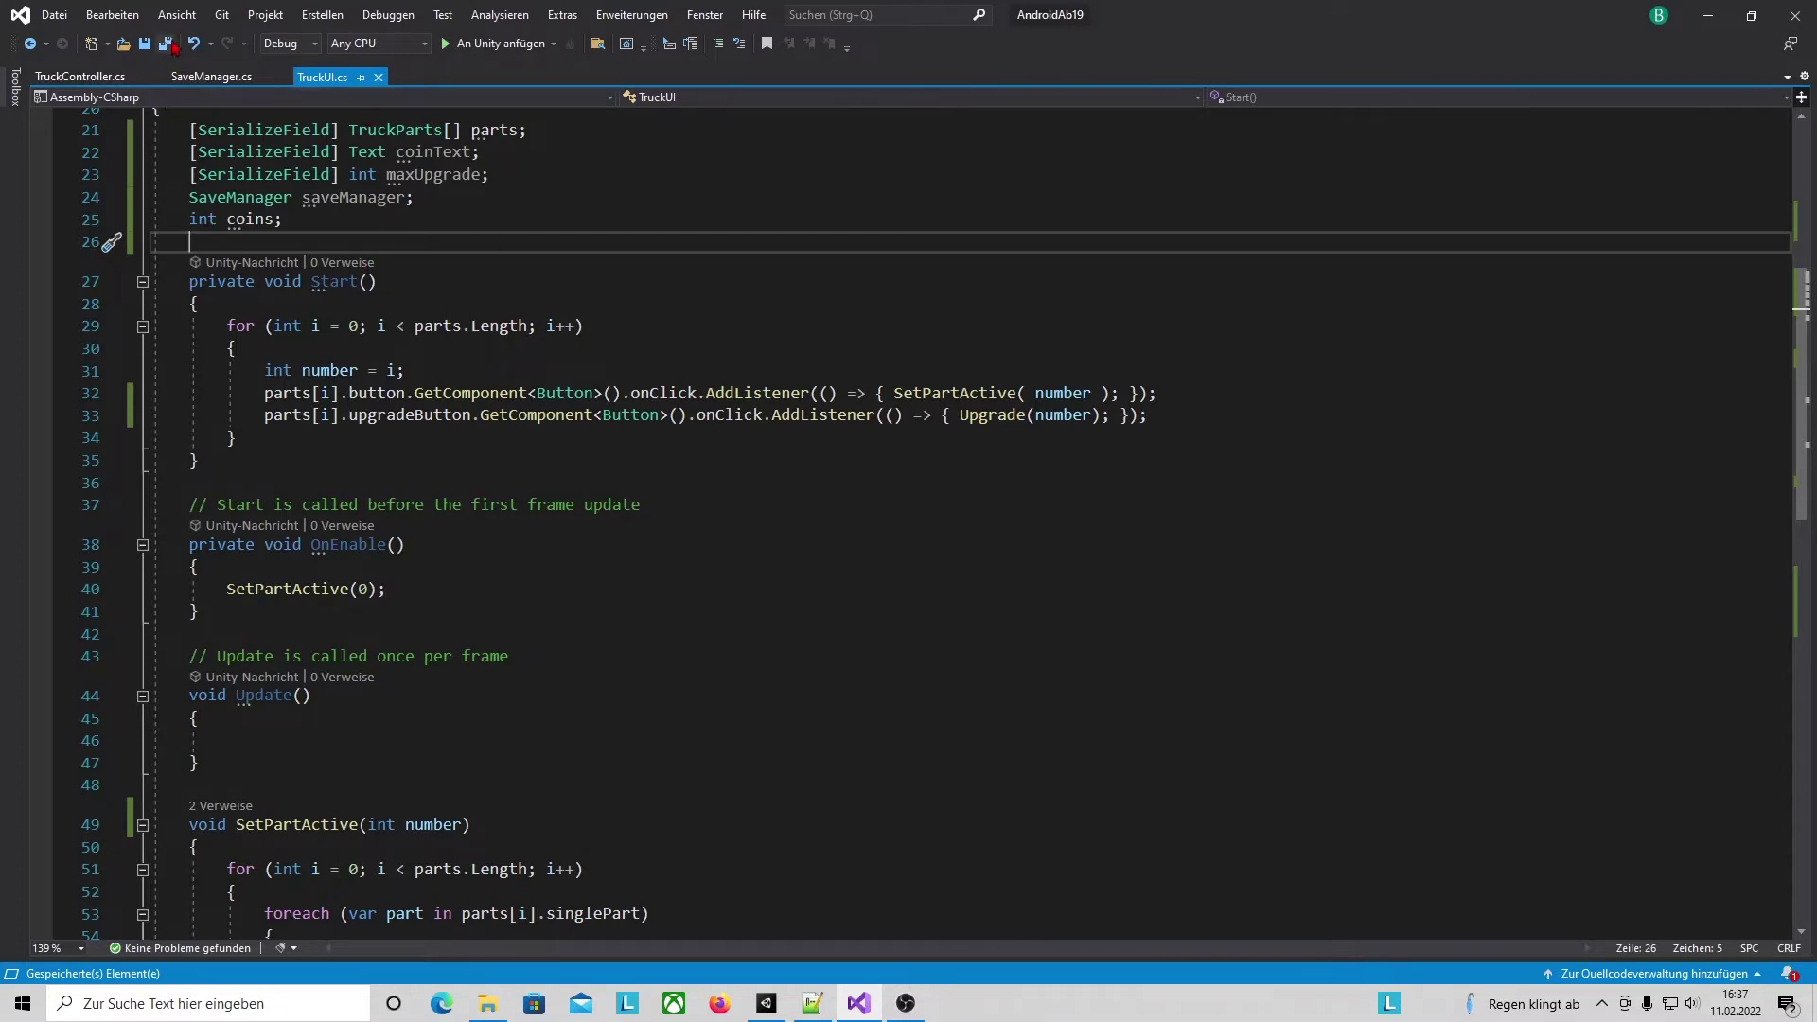
Paste upgradeLevel++, saveManager.SetCoins, SetUpgradeLevel and UpdateUpgradeLevel() into Upgrade's price check.
key("ctrl+minus")
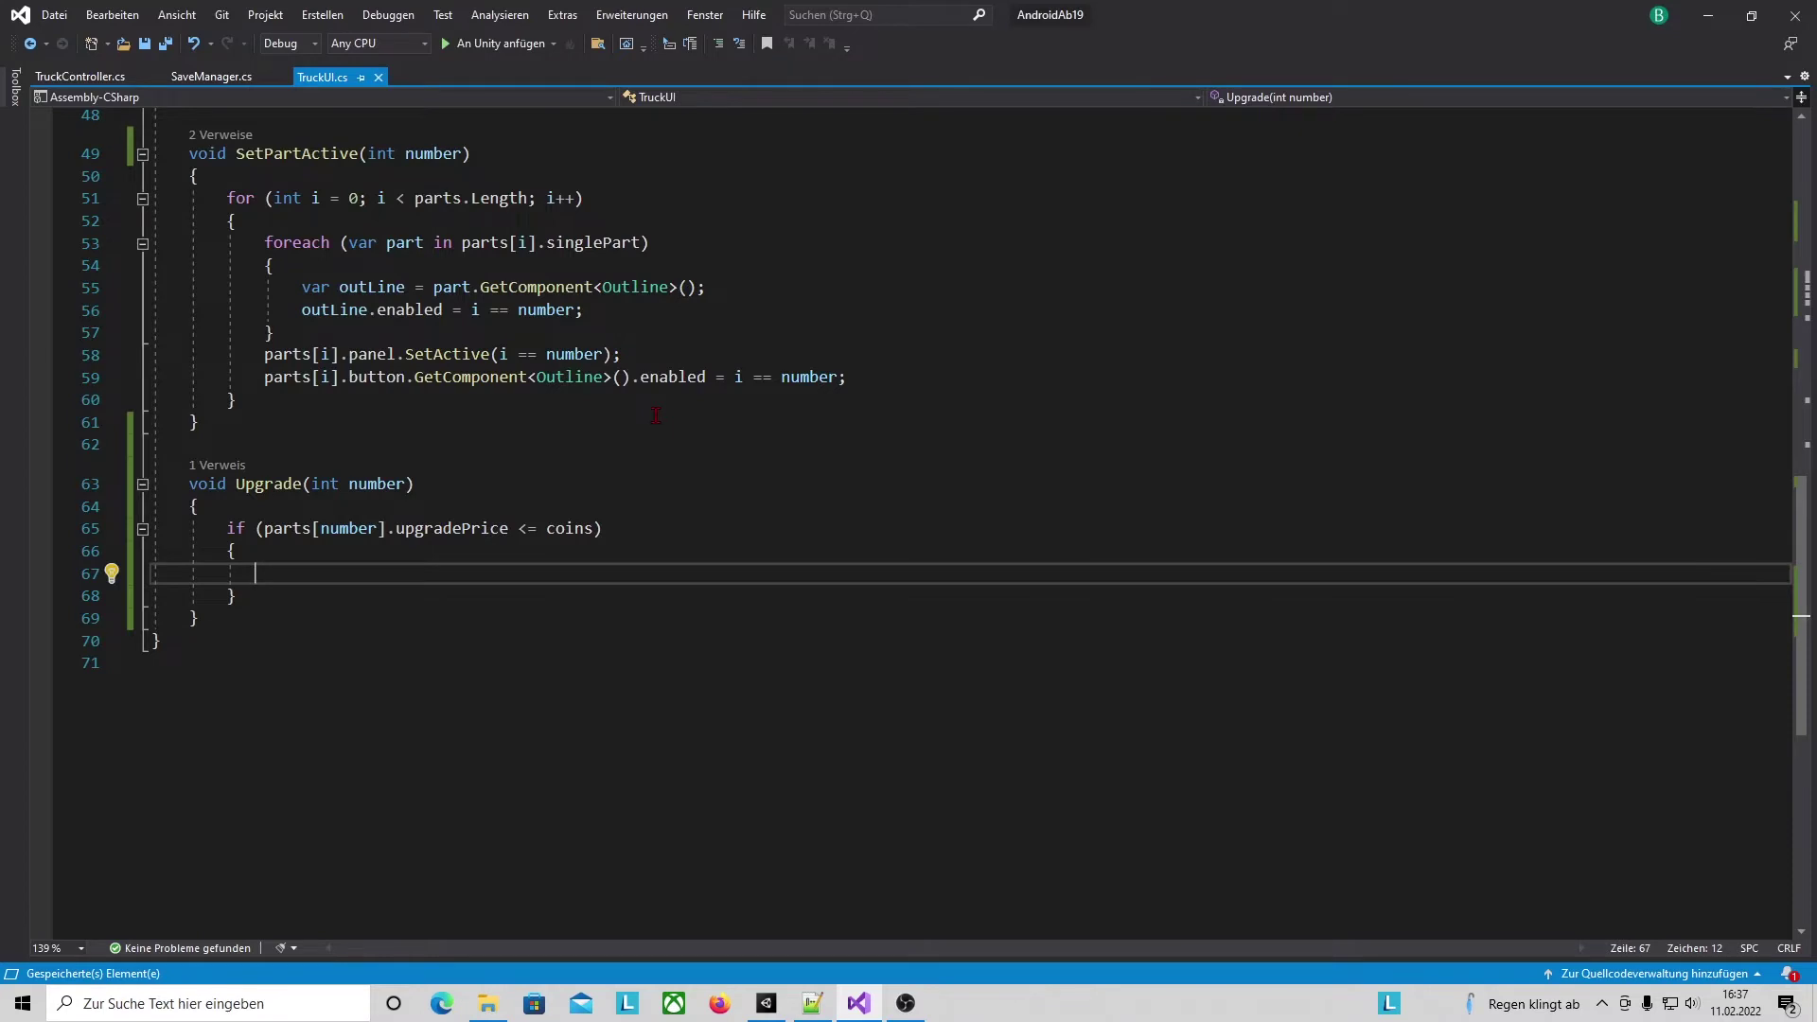
left_click(505, 595)
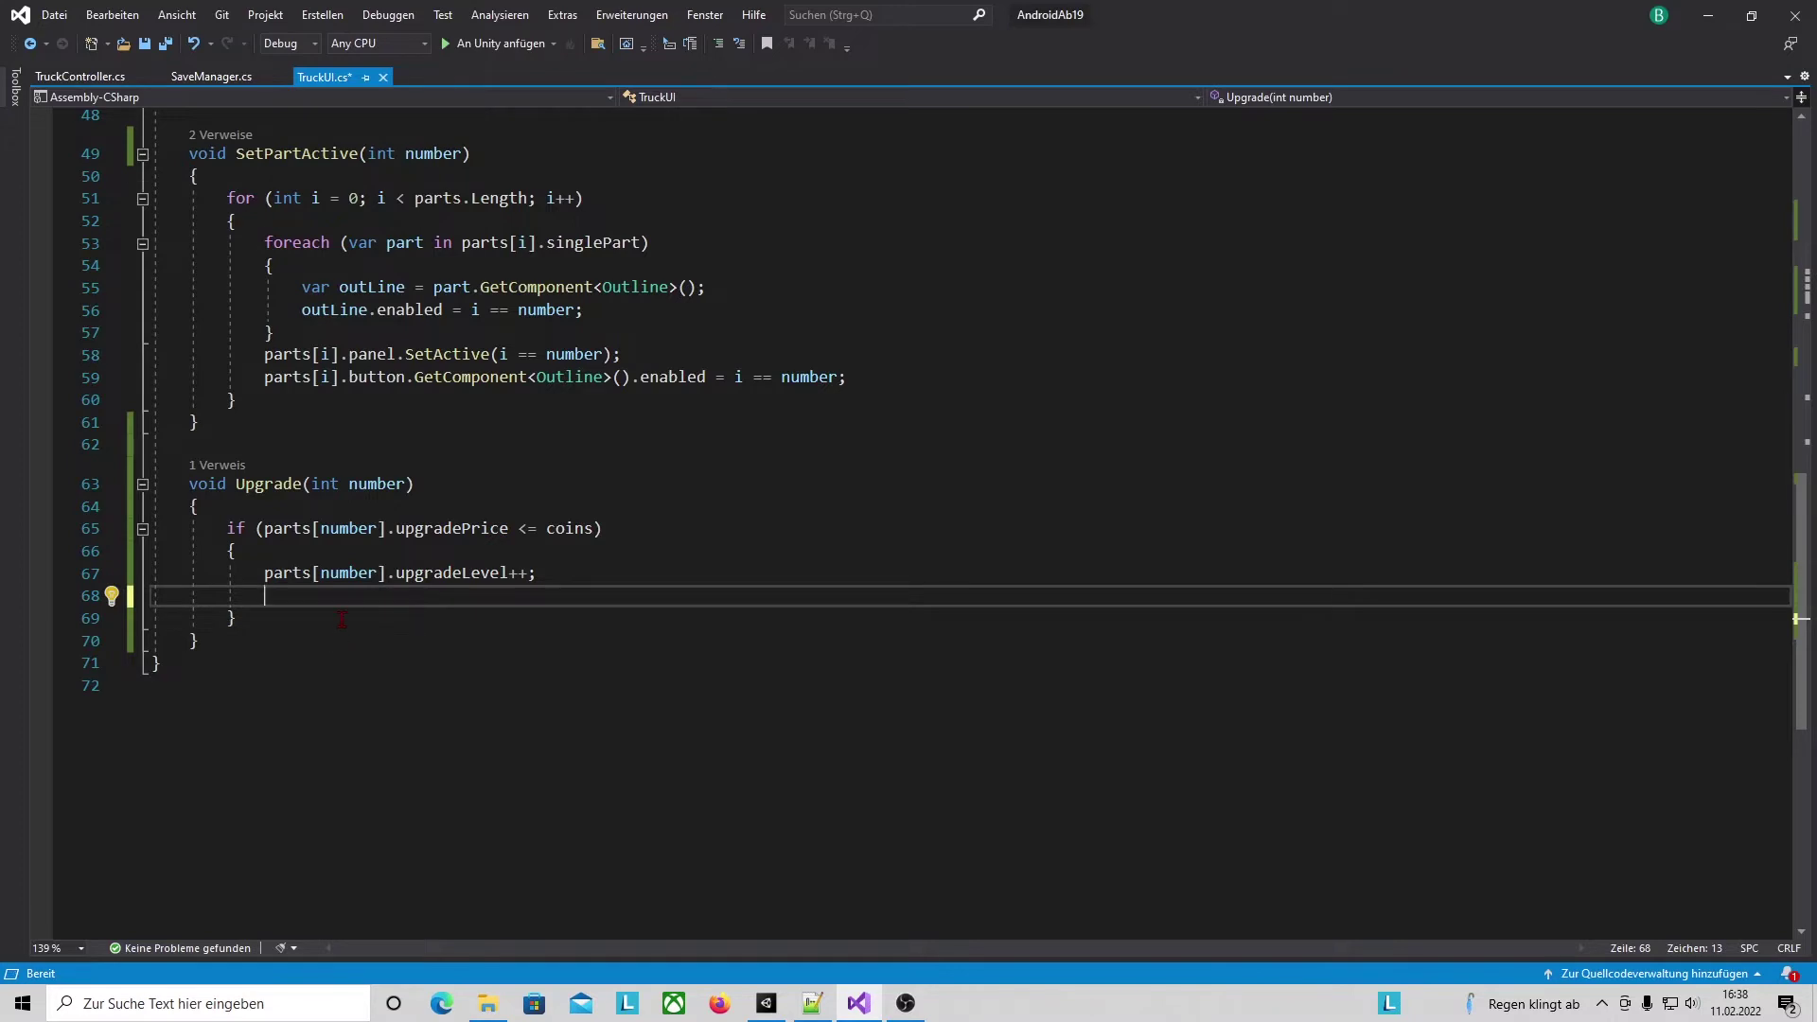
key("ctrl+v")
left_click(451, 723)
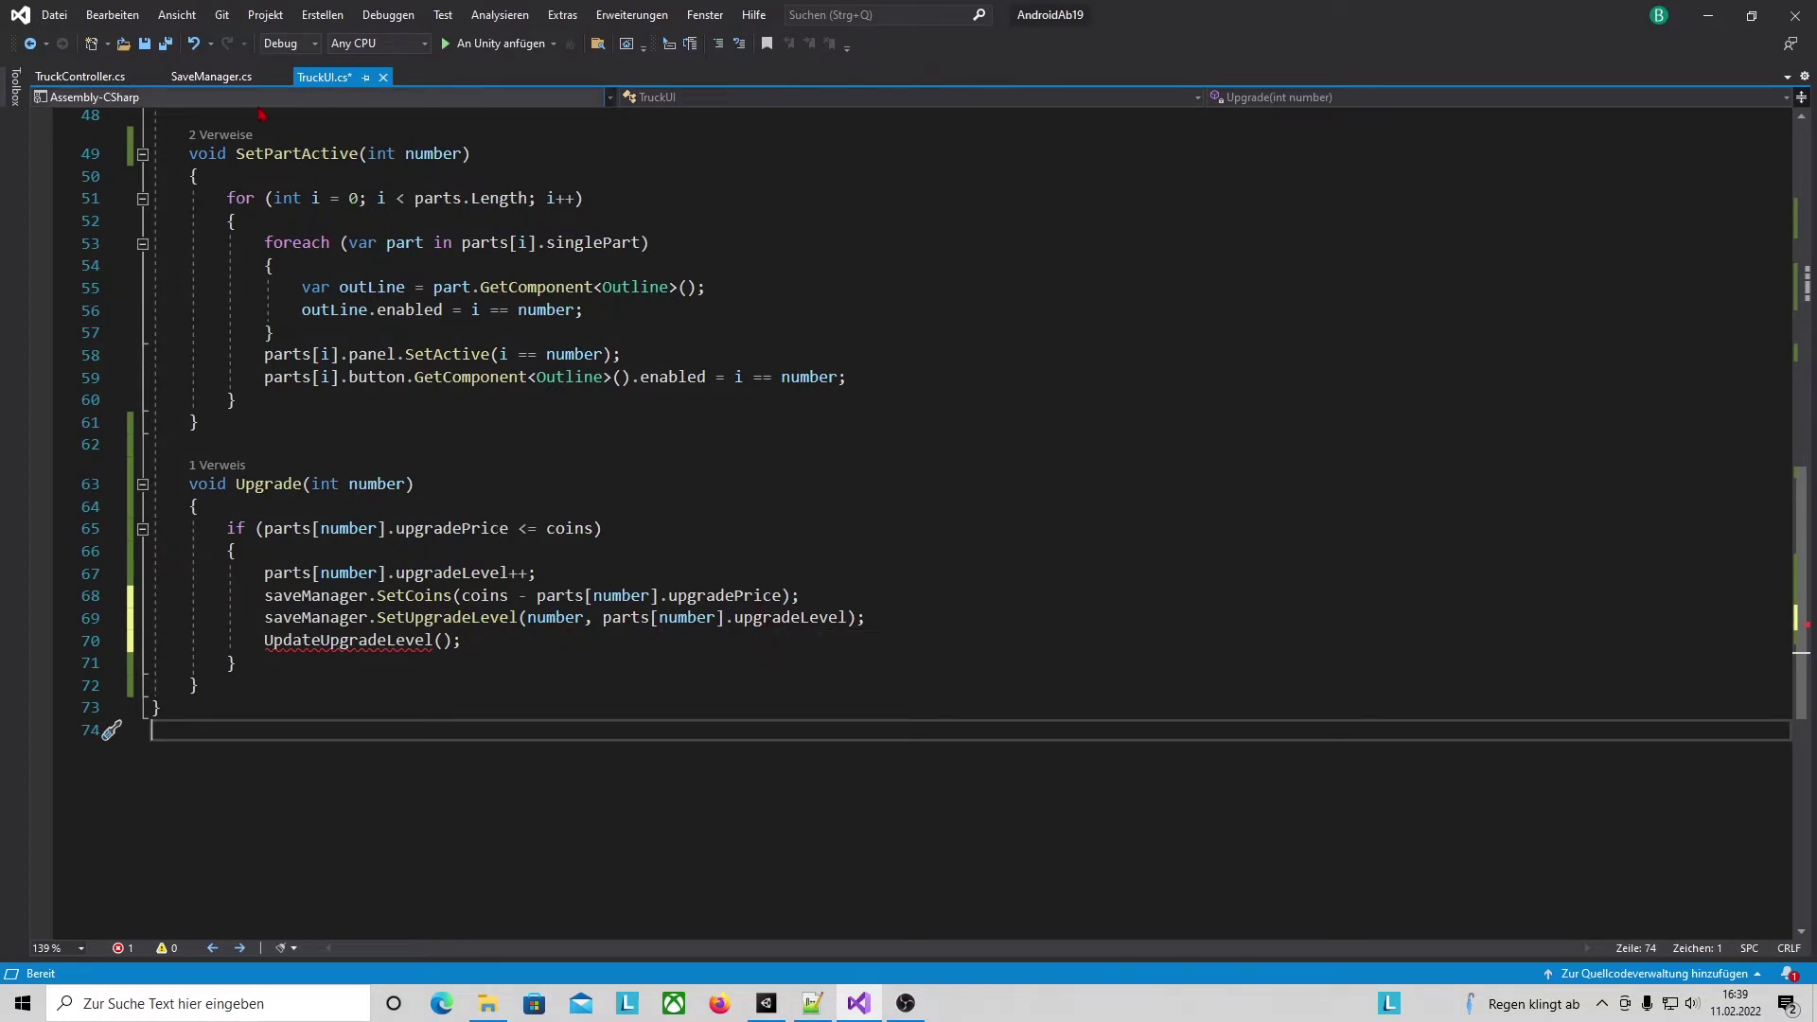
left_click(212, 77)
left_click(312, 512)
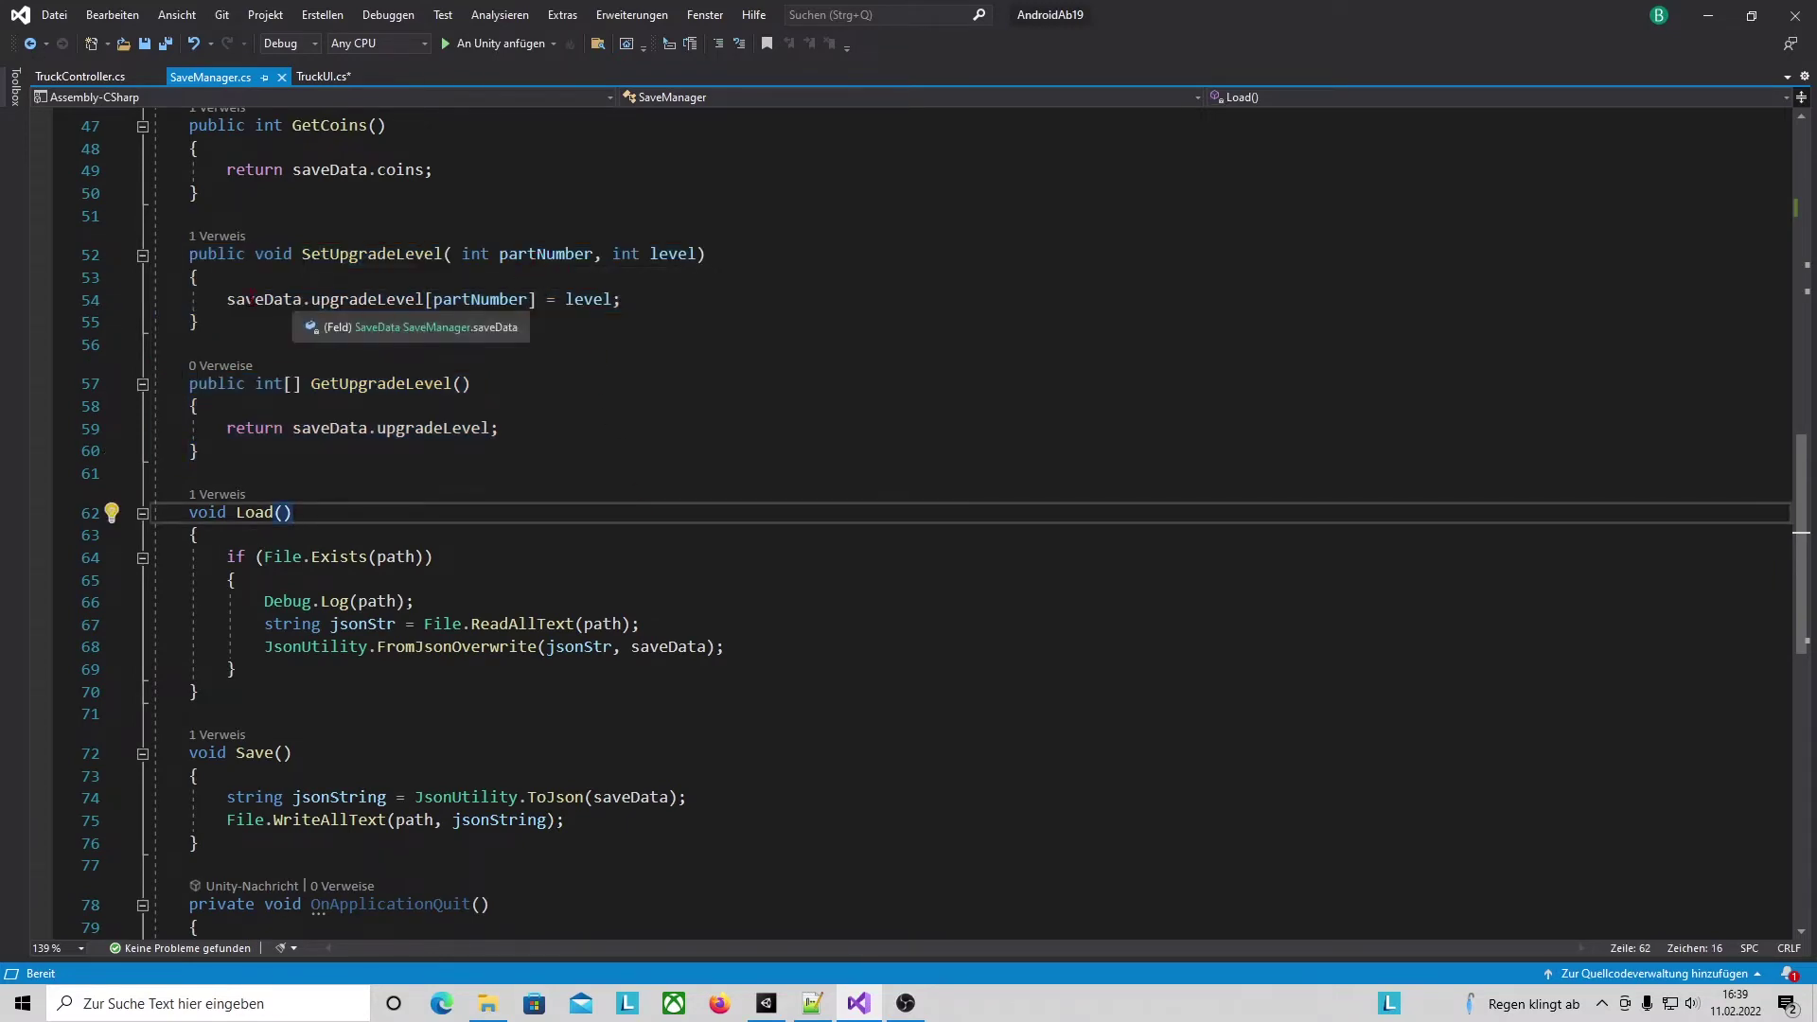
double_click(464, 304)
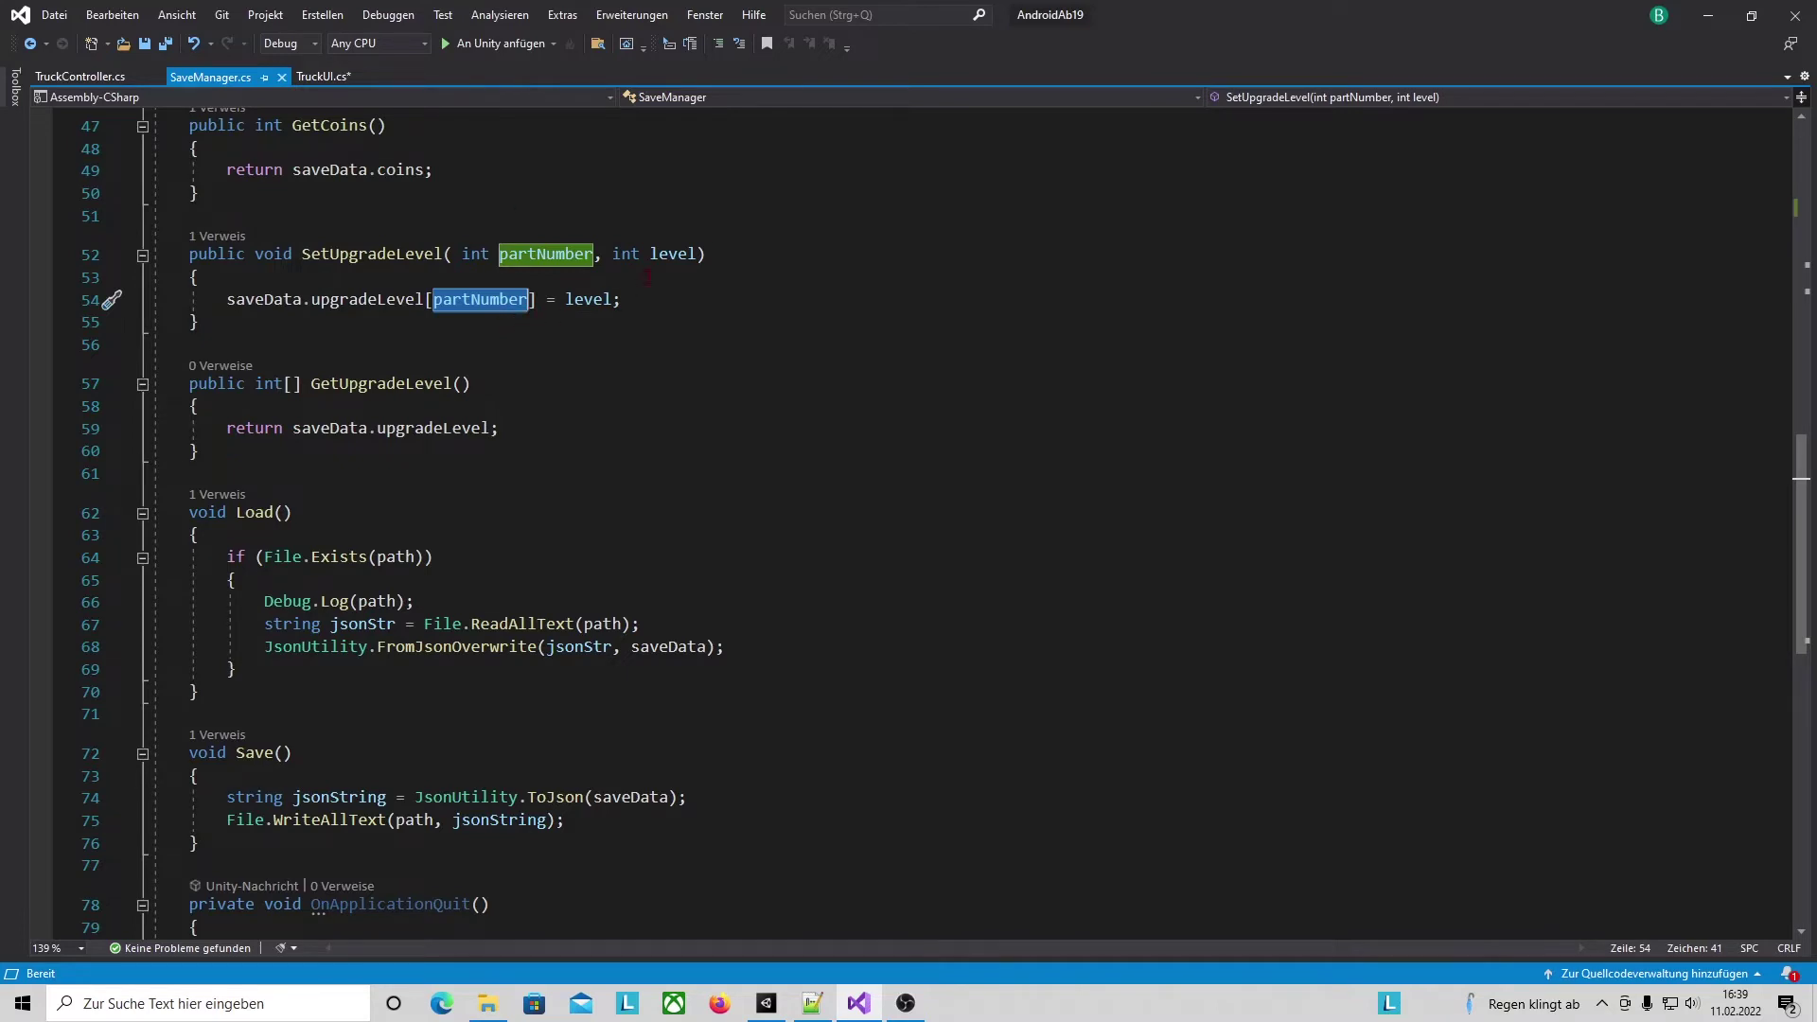
double_click(587, 299)
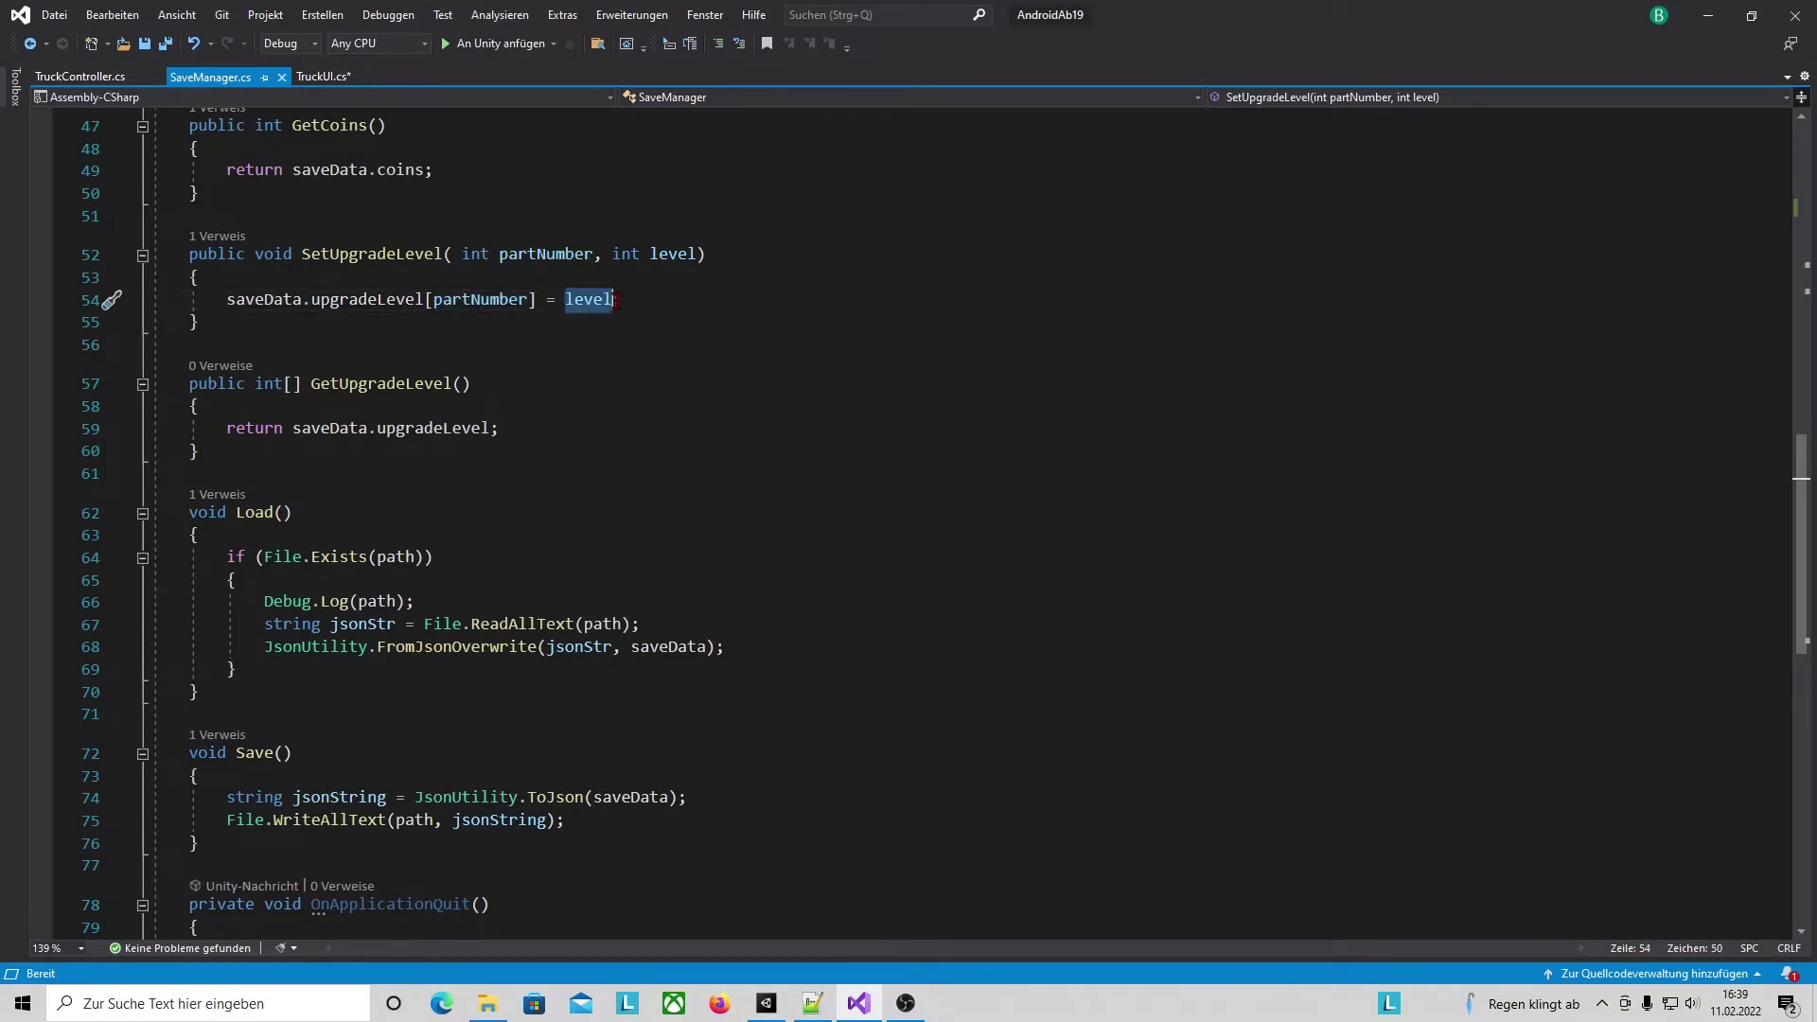
left_click(323, 76)
left_click_drag(264, 640, 462, 640)
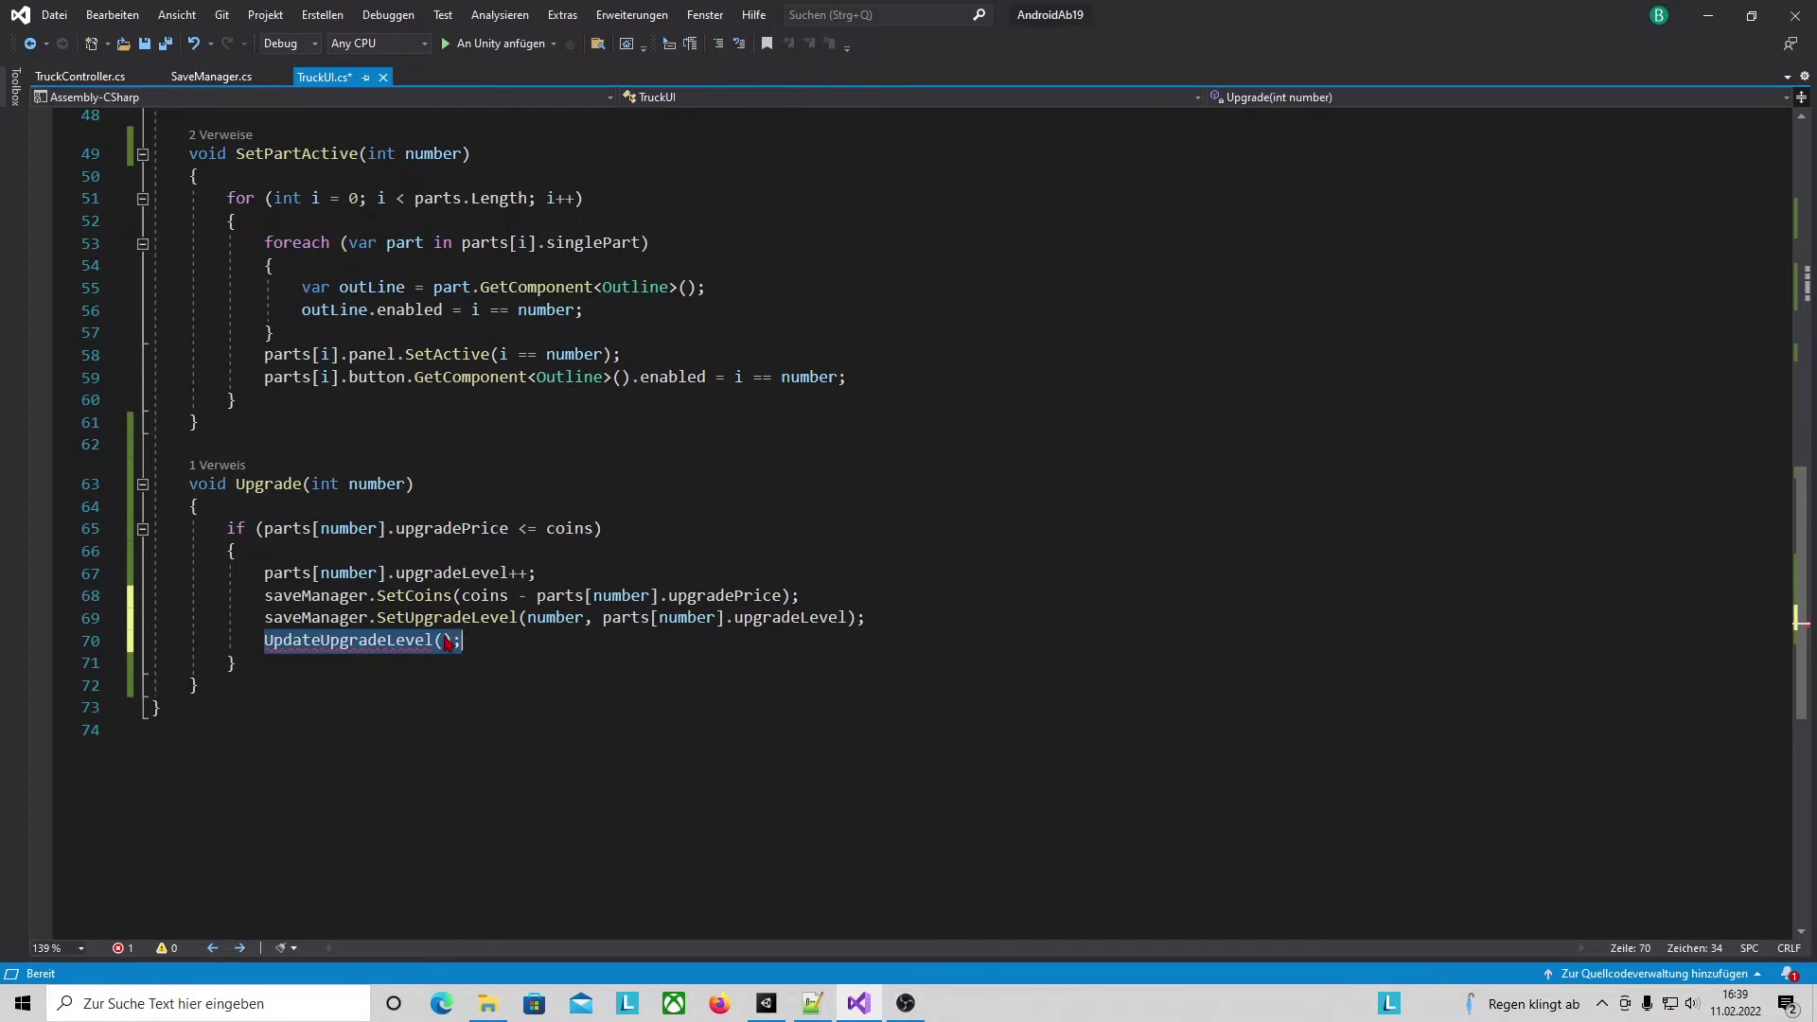
left_click(341, 733)
Insert the UpdateUpgradeLevel method above Upgrade and save TruckUI.cs.
left_click(295, 458)
key("Return")
key("Return")
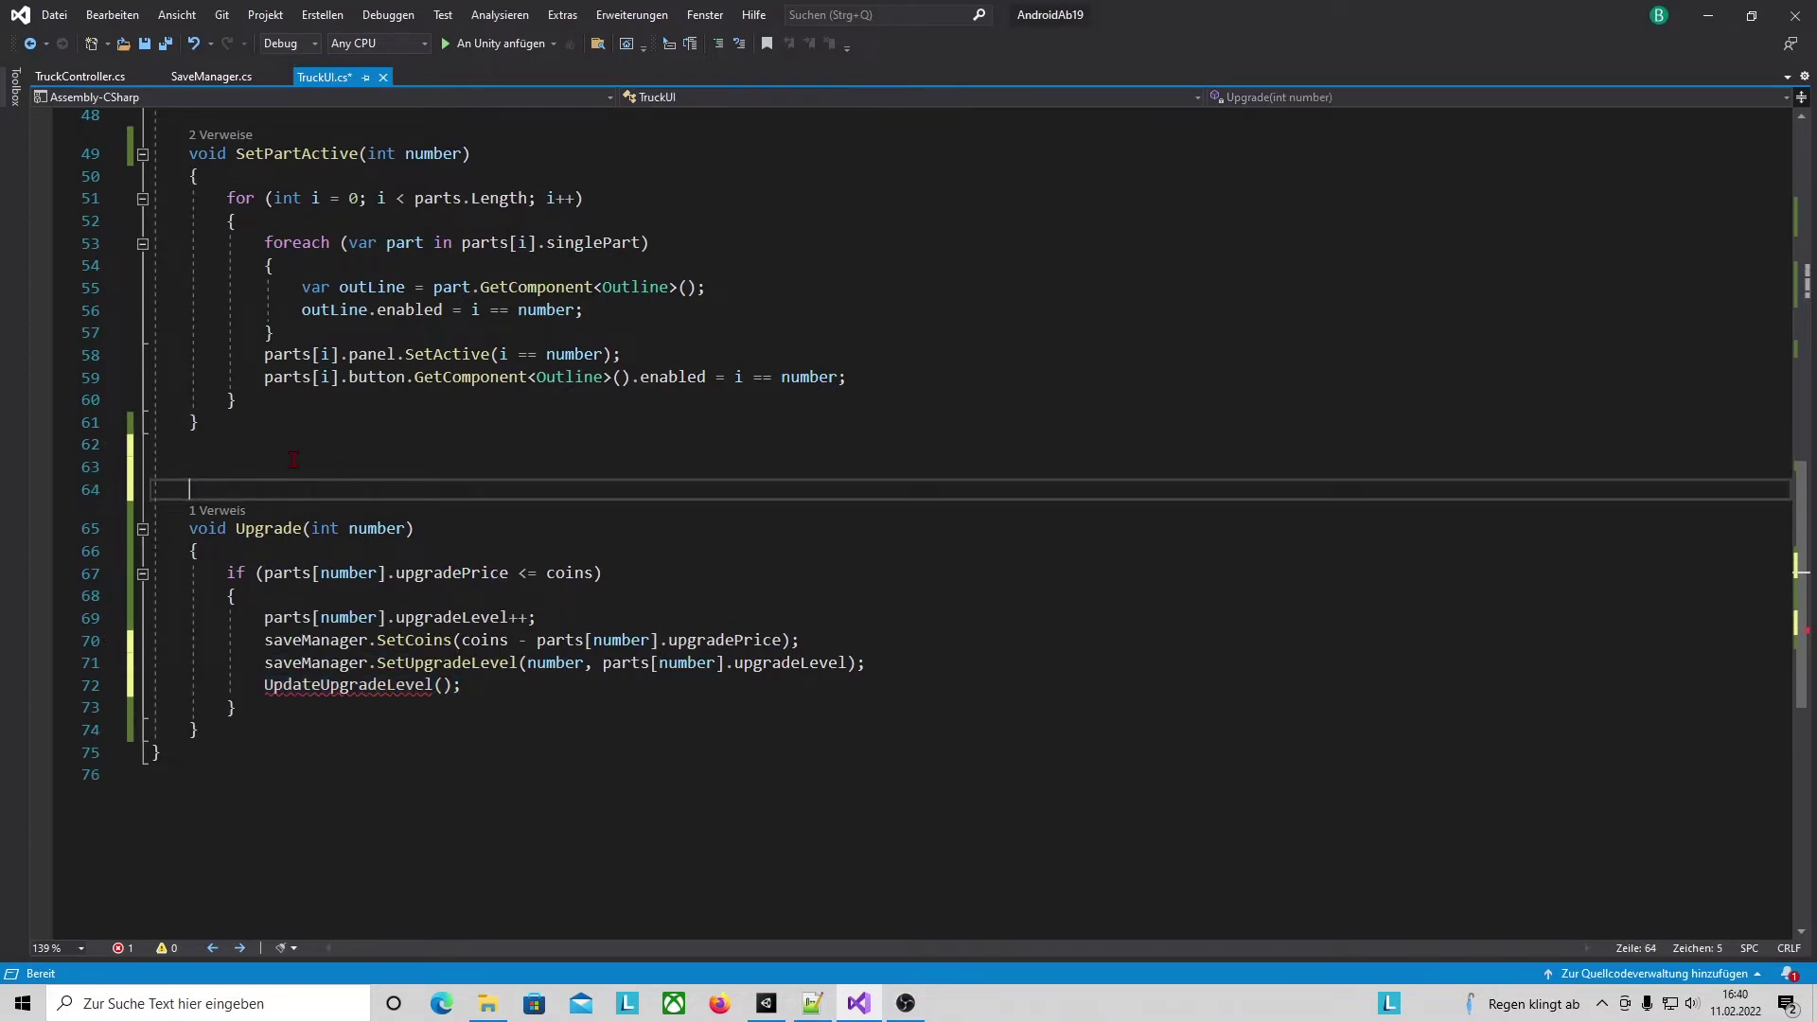
key("Up")
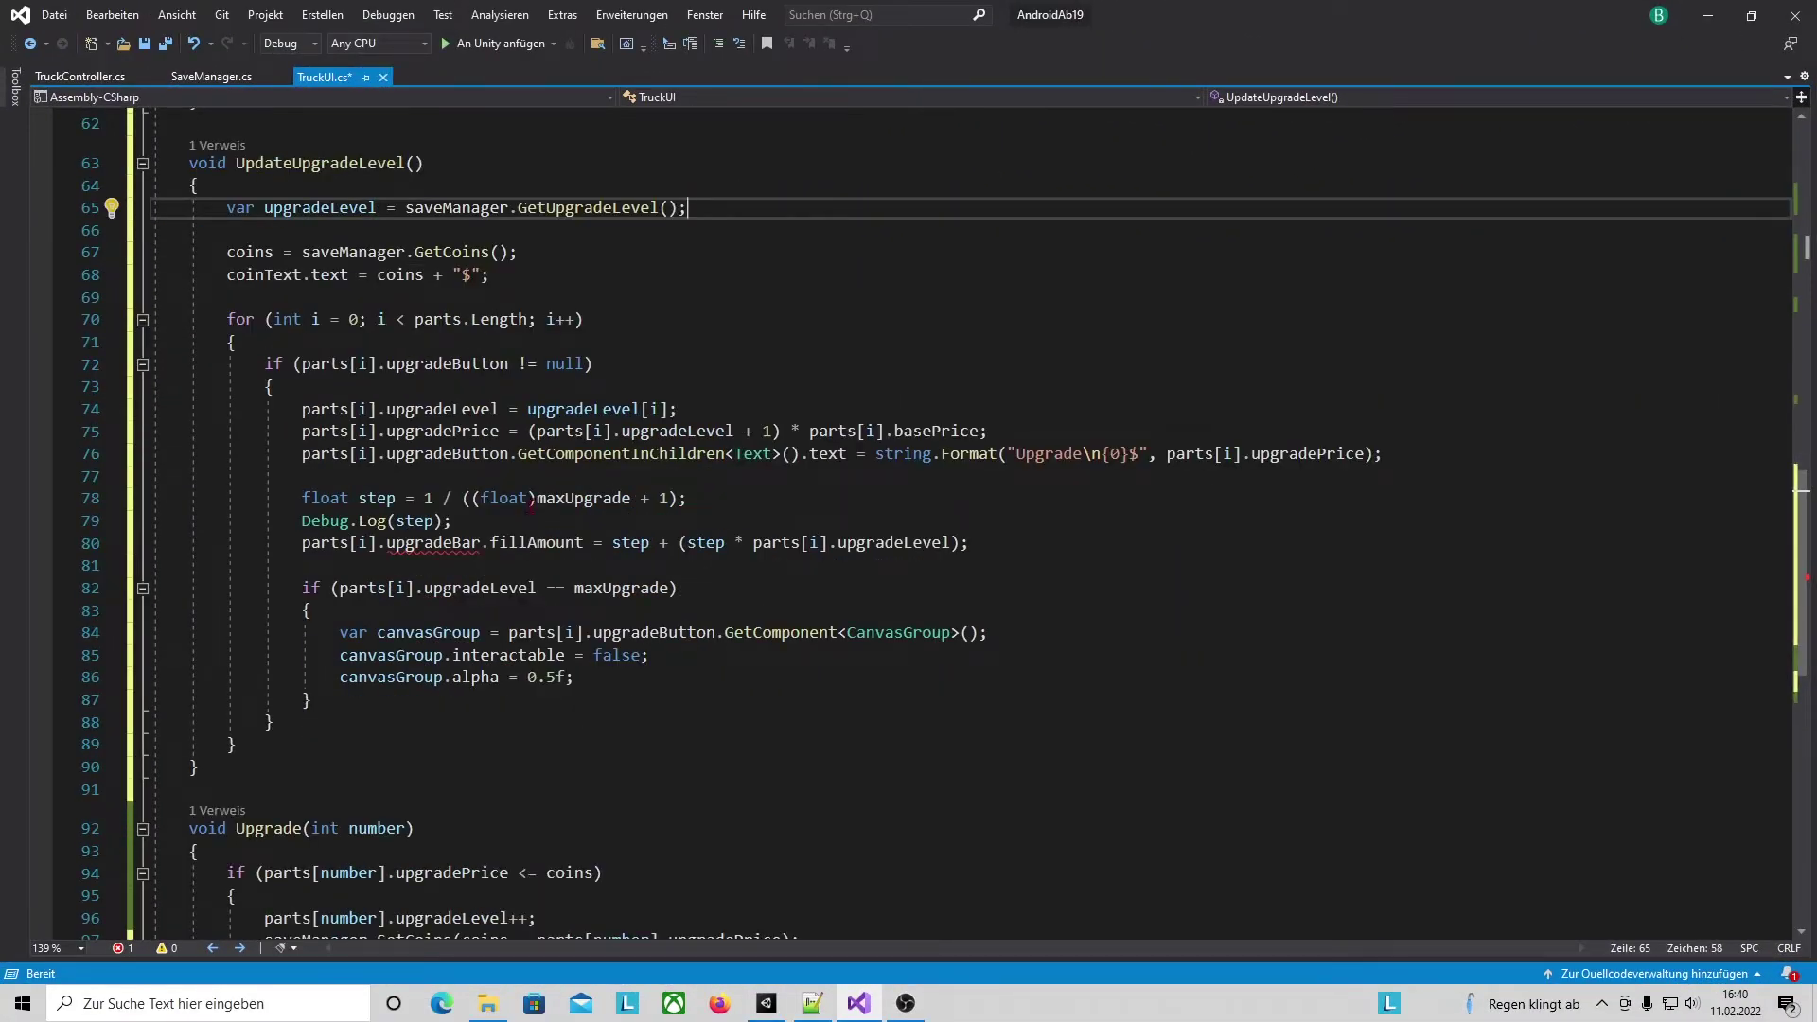
key("ctrl+s")
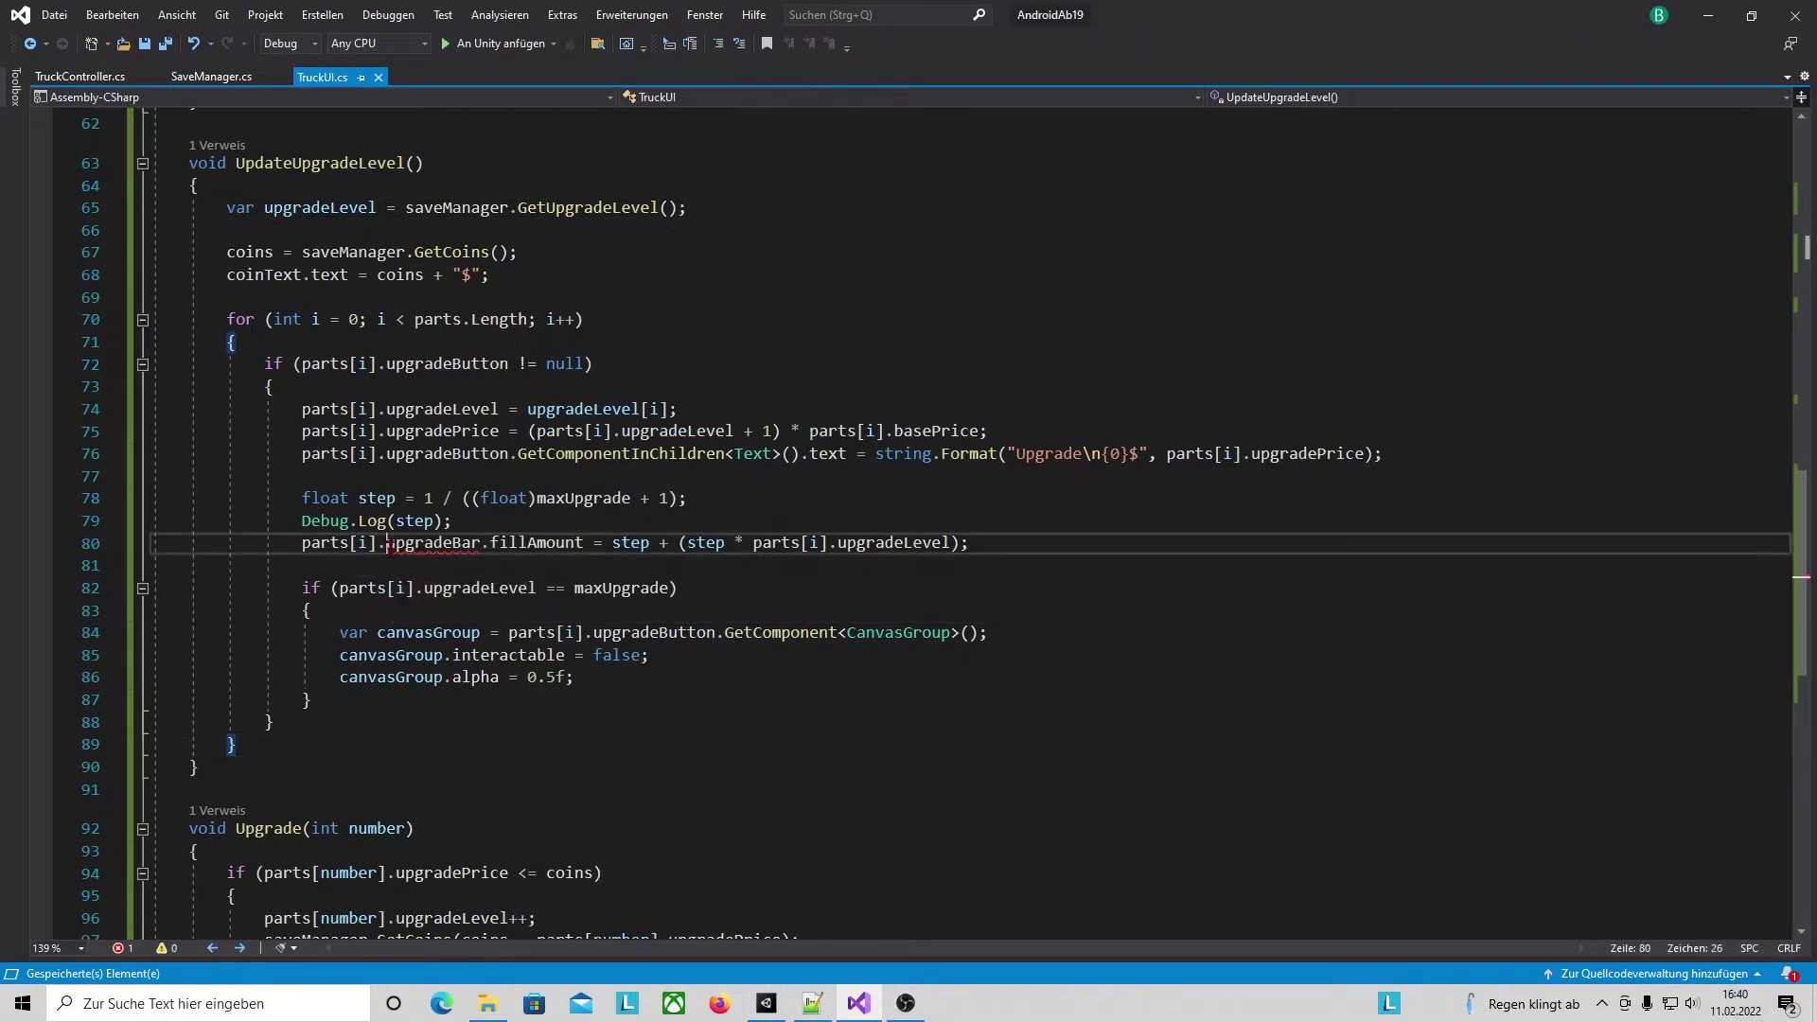
Declare public Image upgradeBar in TruckParts after the upgradeButton field.
double_click(434, 543)
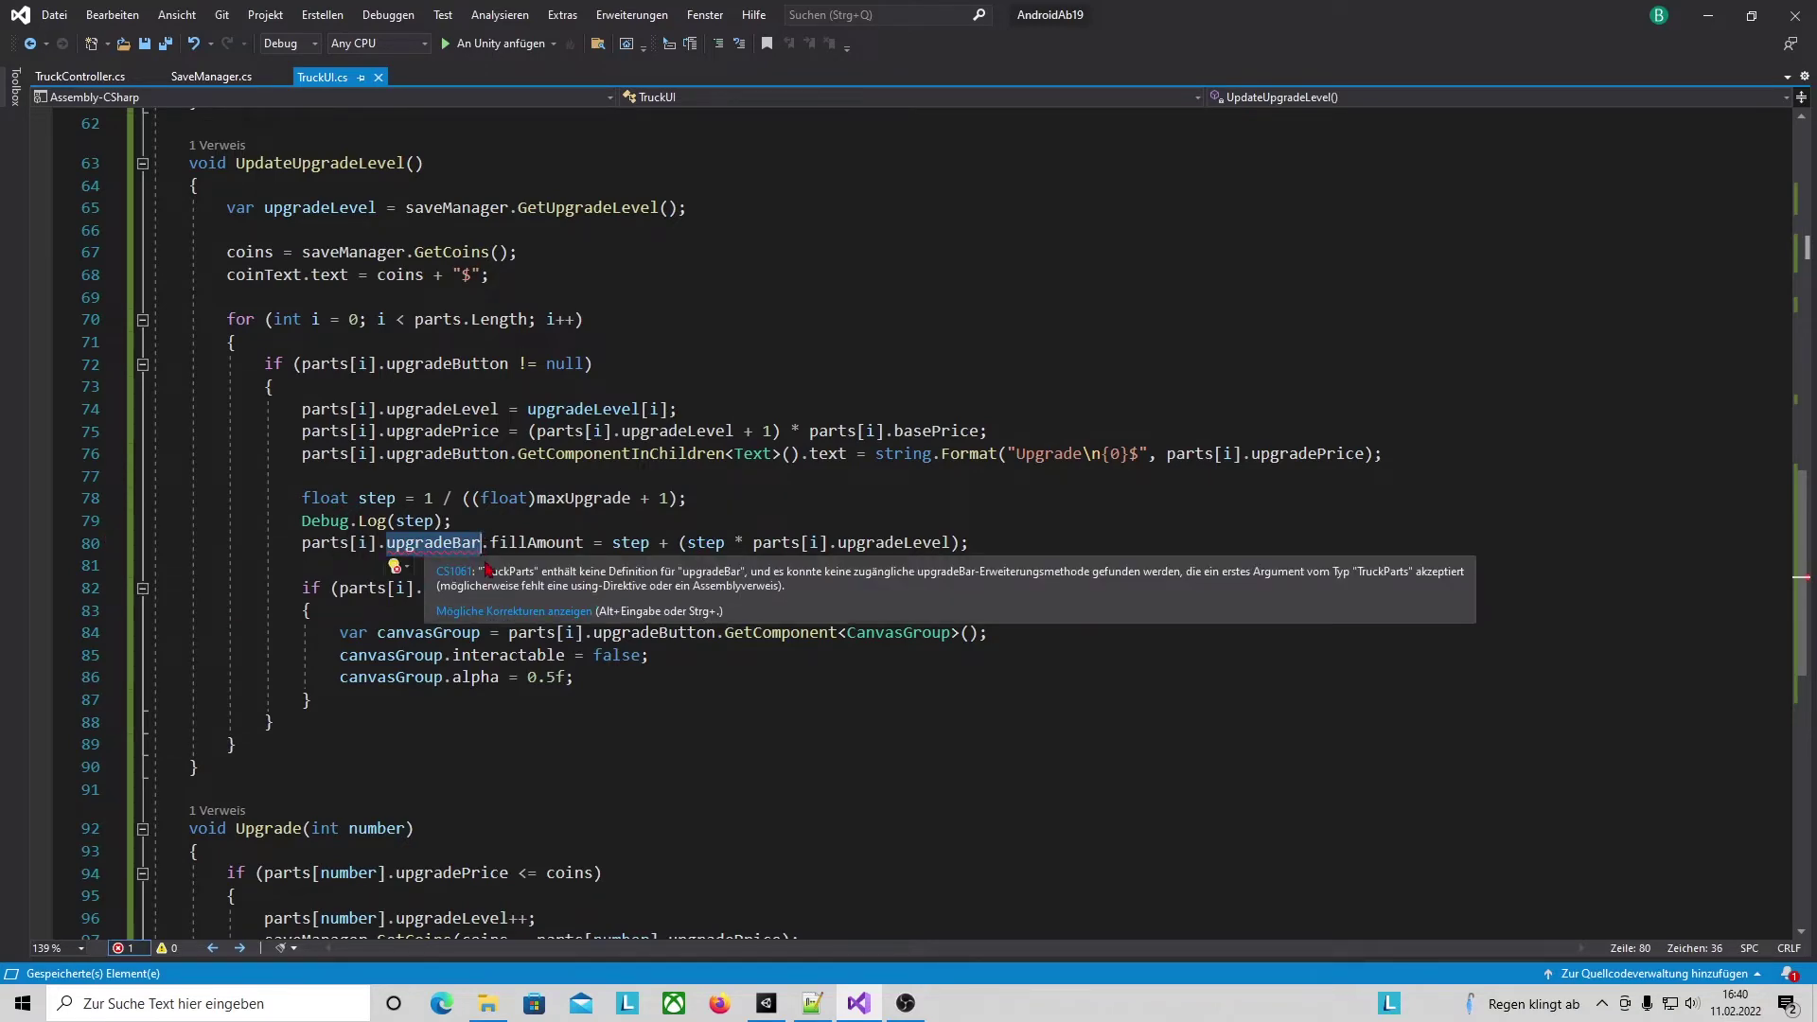
scroll(932, 459, "up", 3)
scroll(932, 459, "up", 10)
scroll(877, 518, "up", 6)
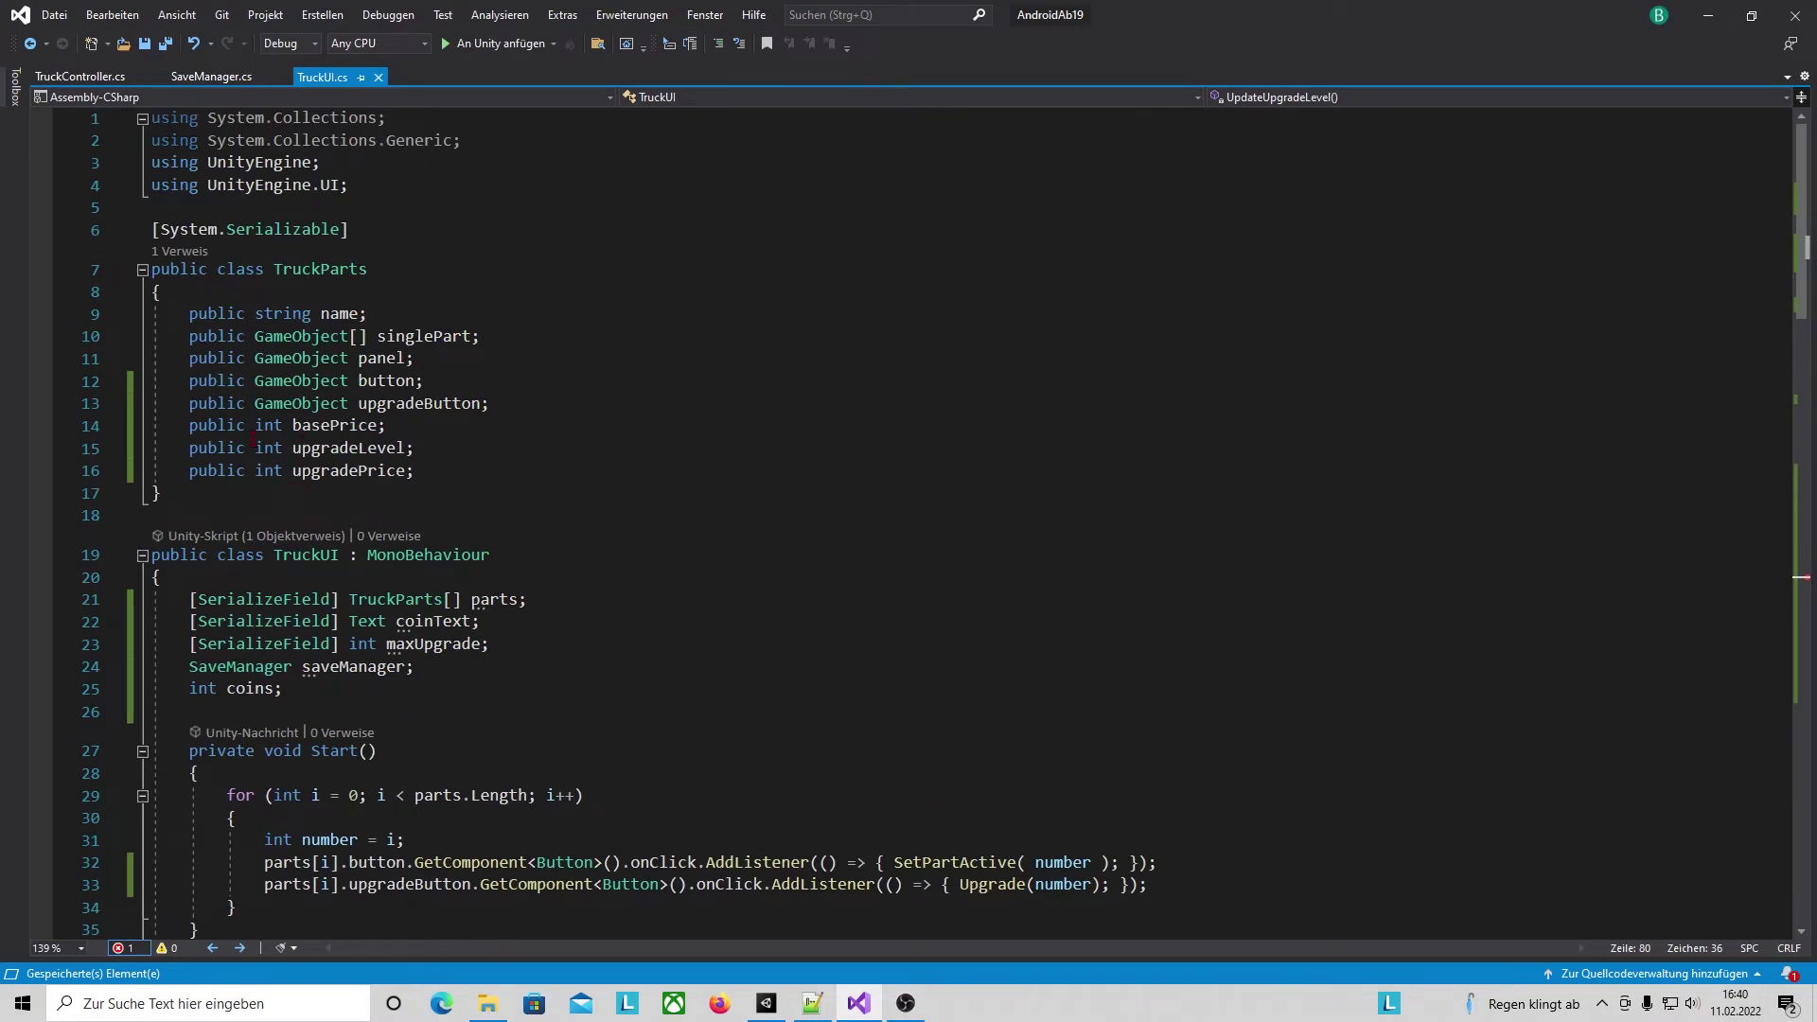
left_click(511, 404)
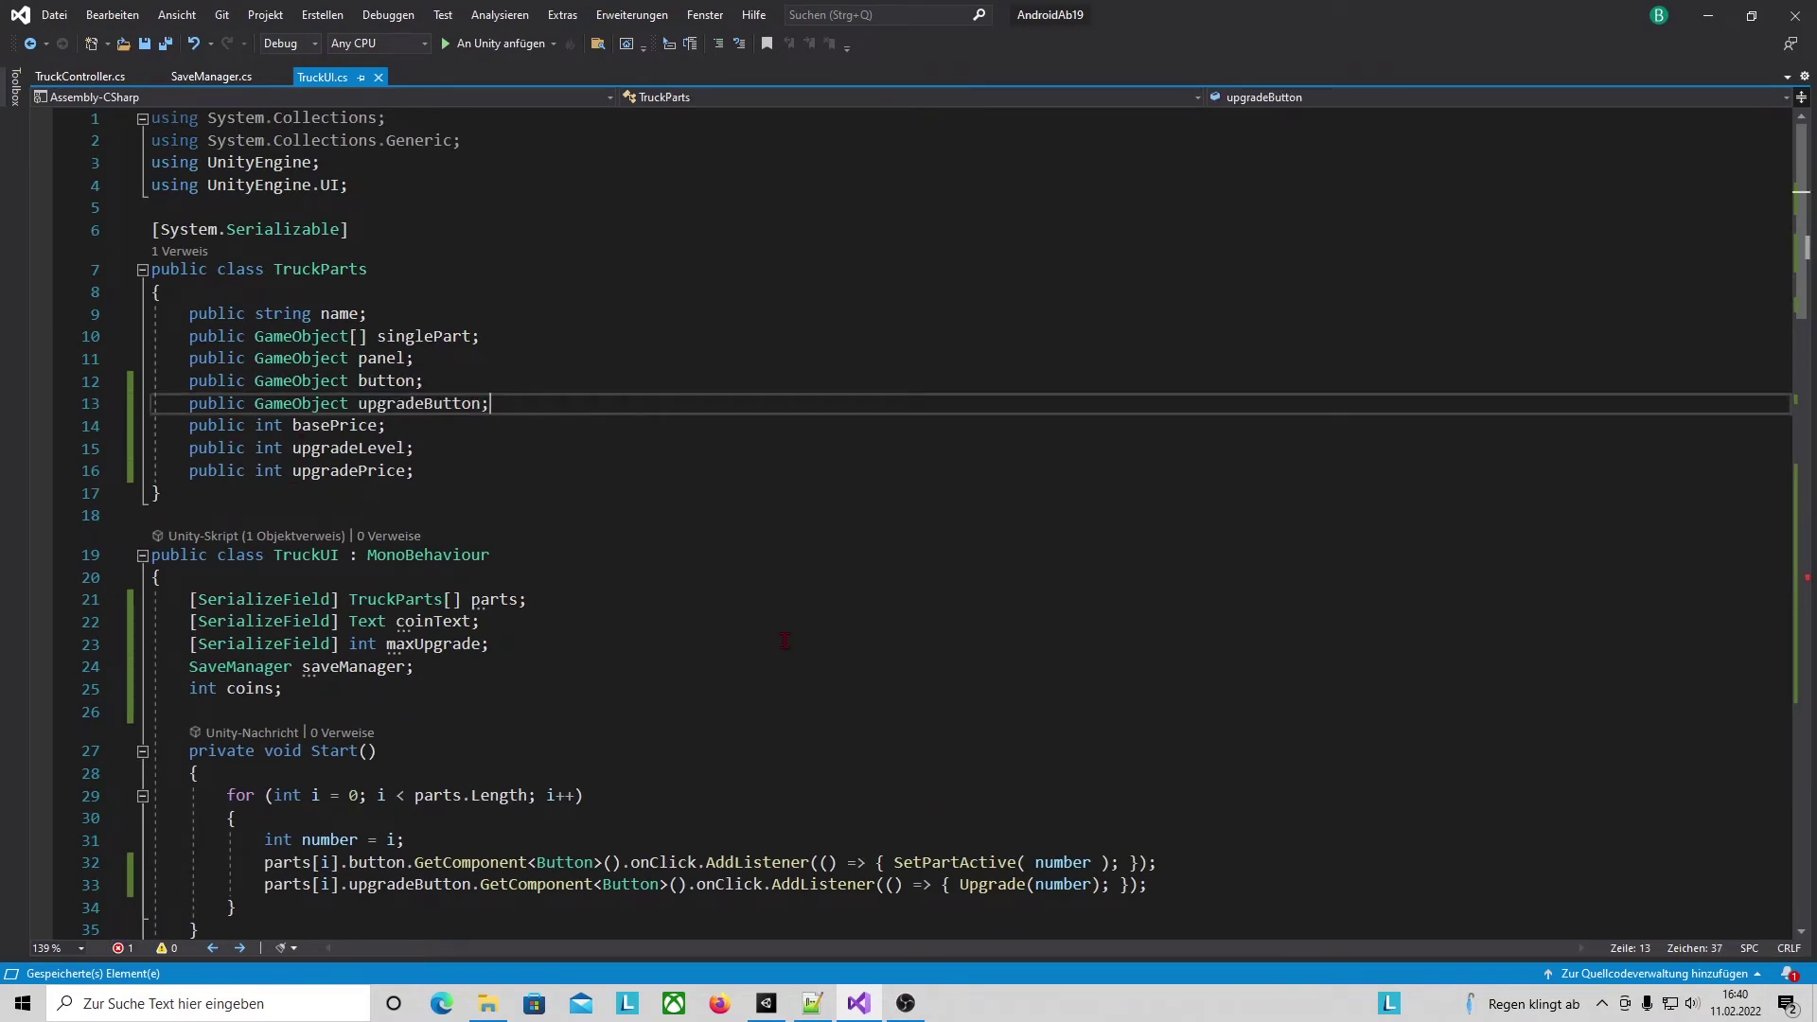
key("Return")
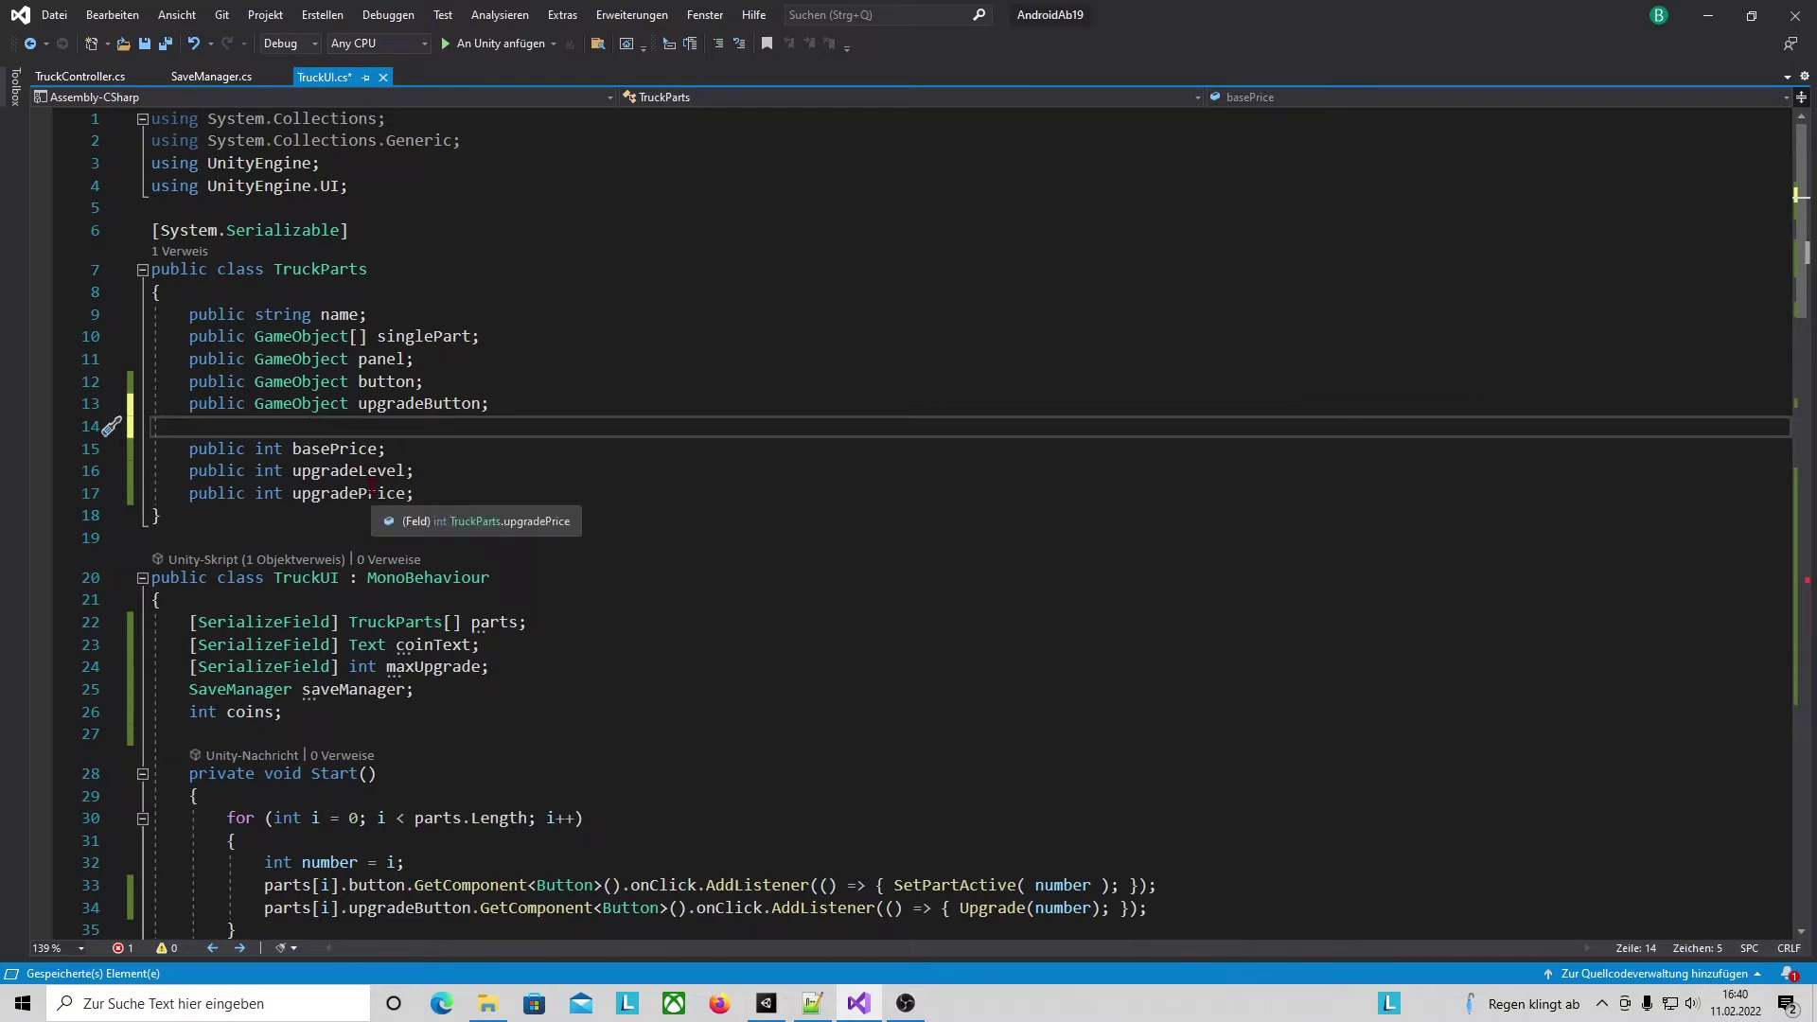
type("pub")
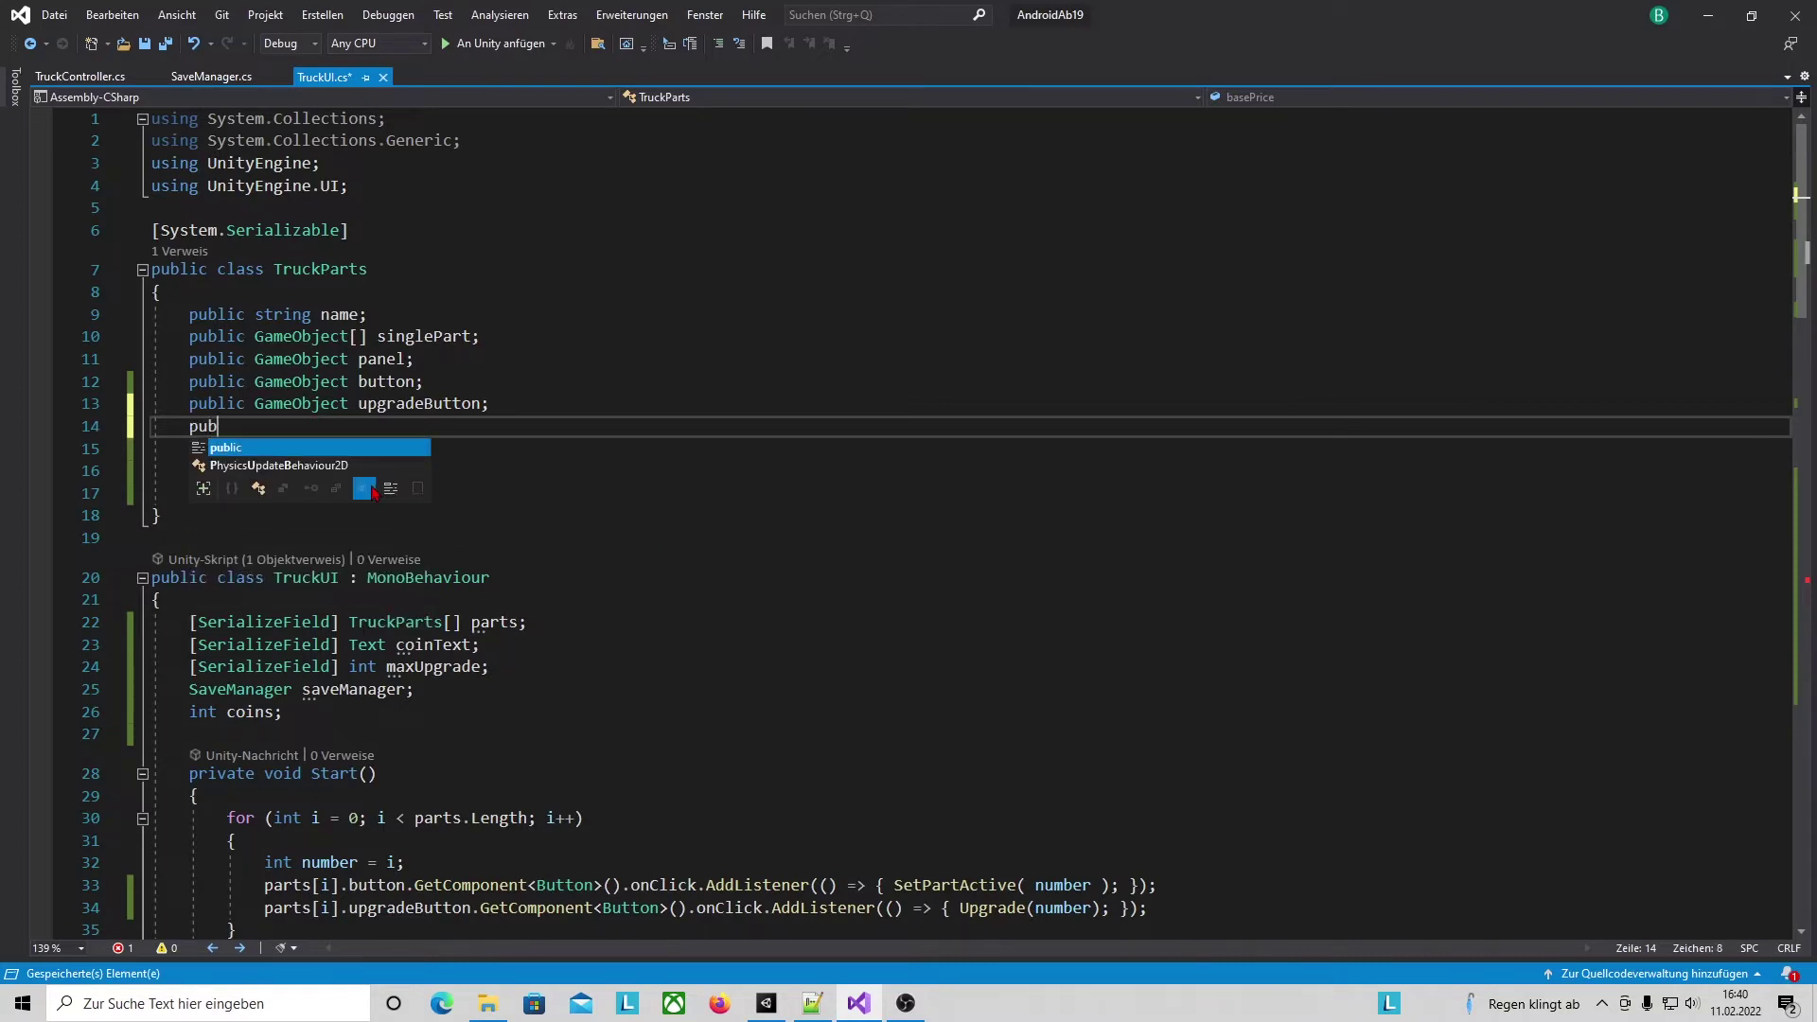
type("lic Image upgradeBar;")
key("Down")
key("Down")
key("Down")
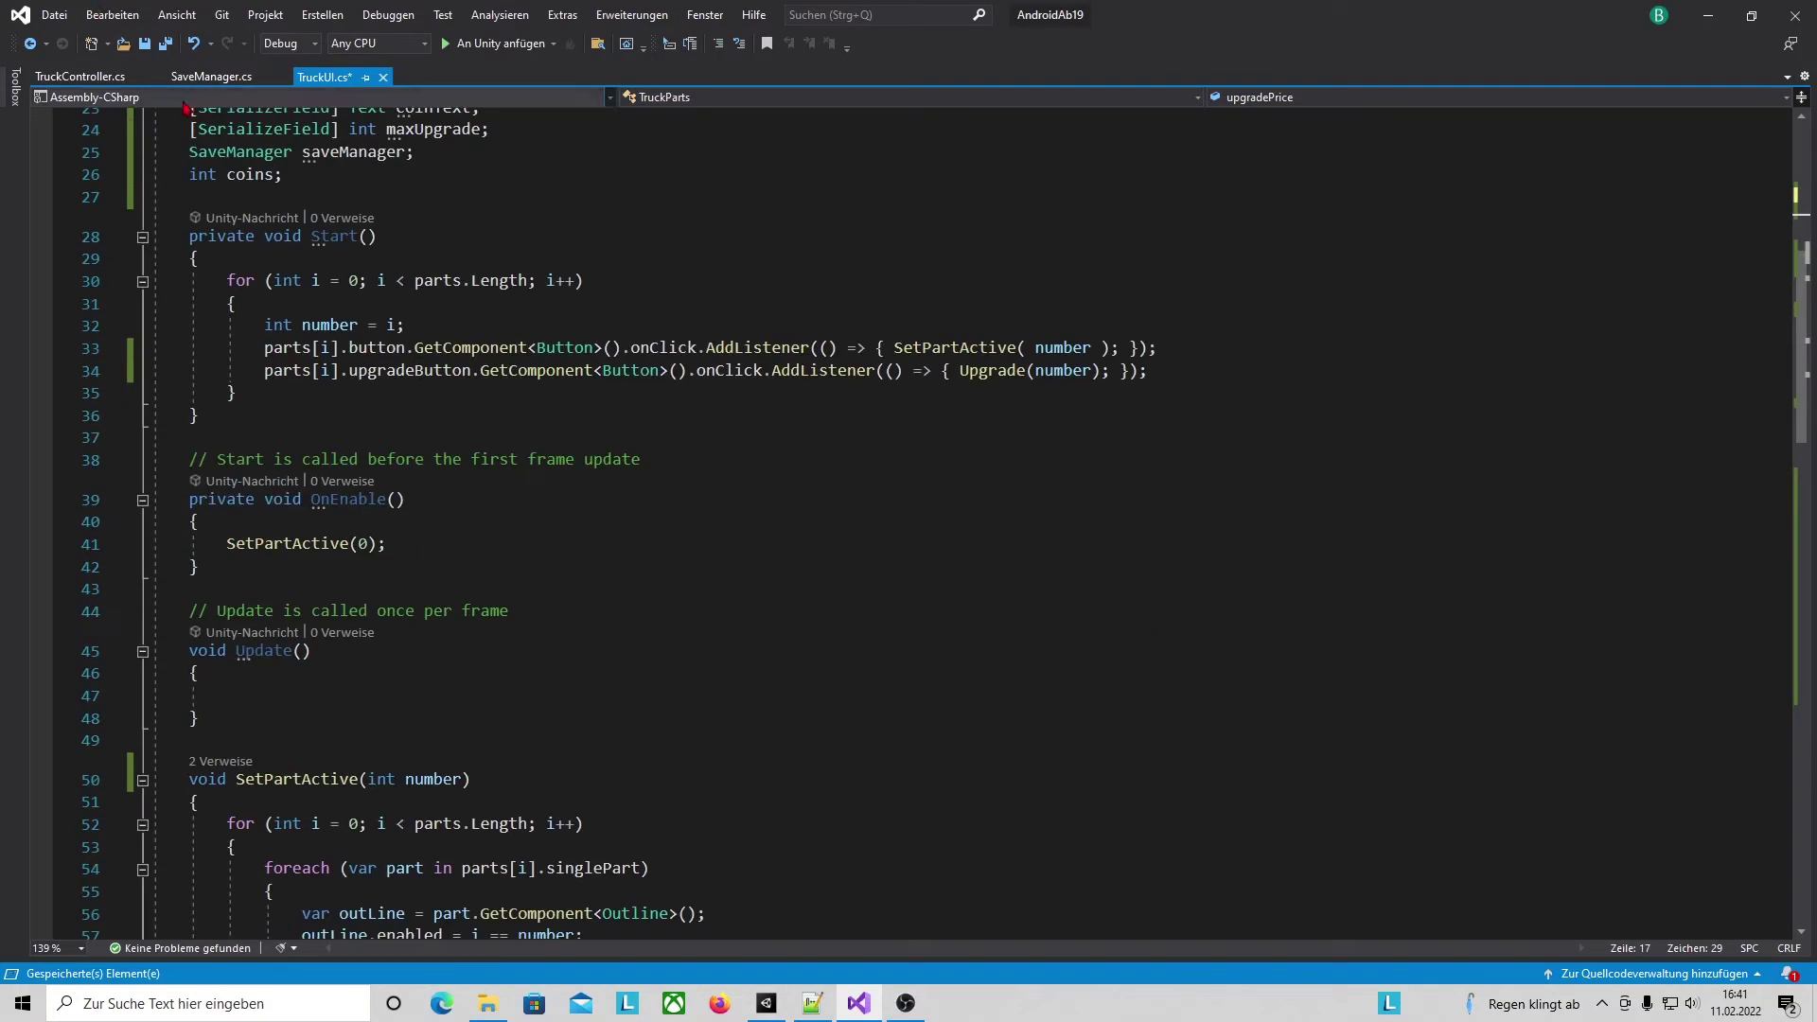
Save TruckUI.cs and inspect the saveManager.GetUpgradeLevel() call on line 66.
key("ctrl+s")
scroll(778, 642, "down", 8)
scroll(777, 641, "down", 3)
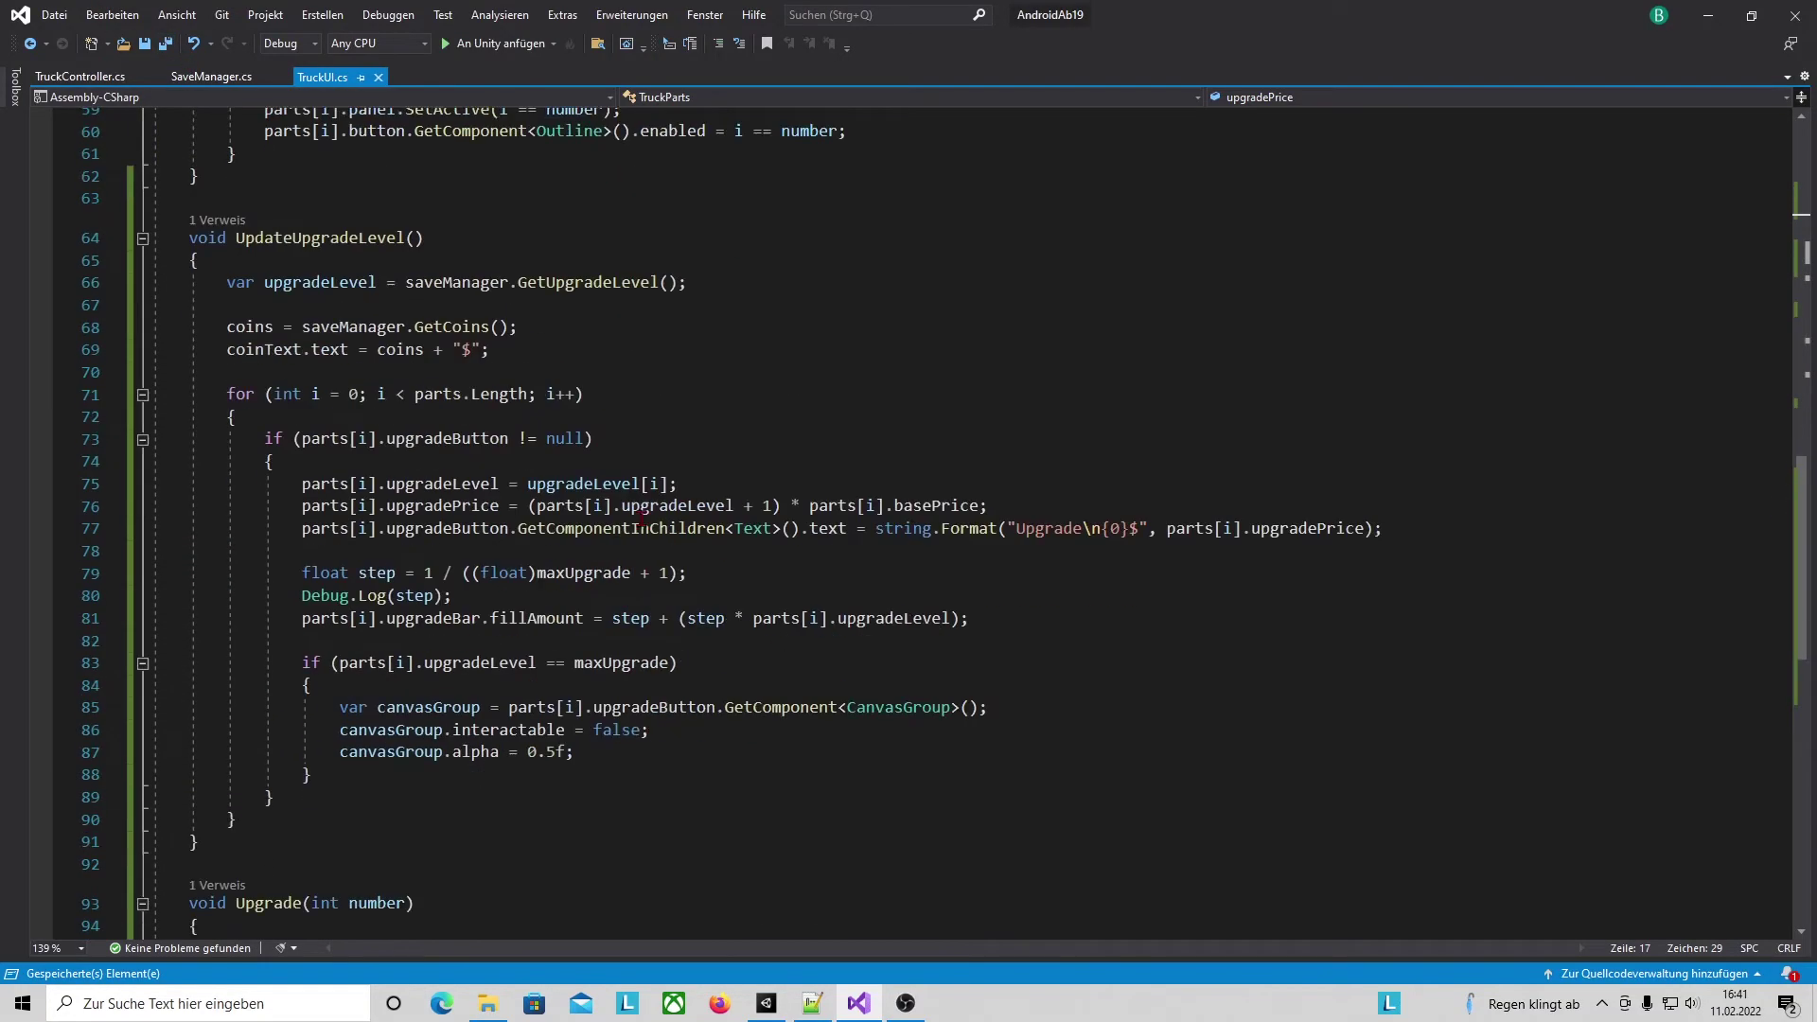
scroll(738, 615, "down", 4)
scroll(662, 567, "up", 3)
left_click(593, 367)
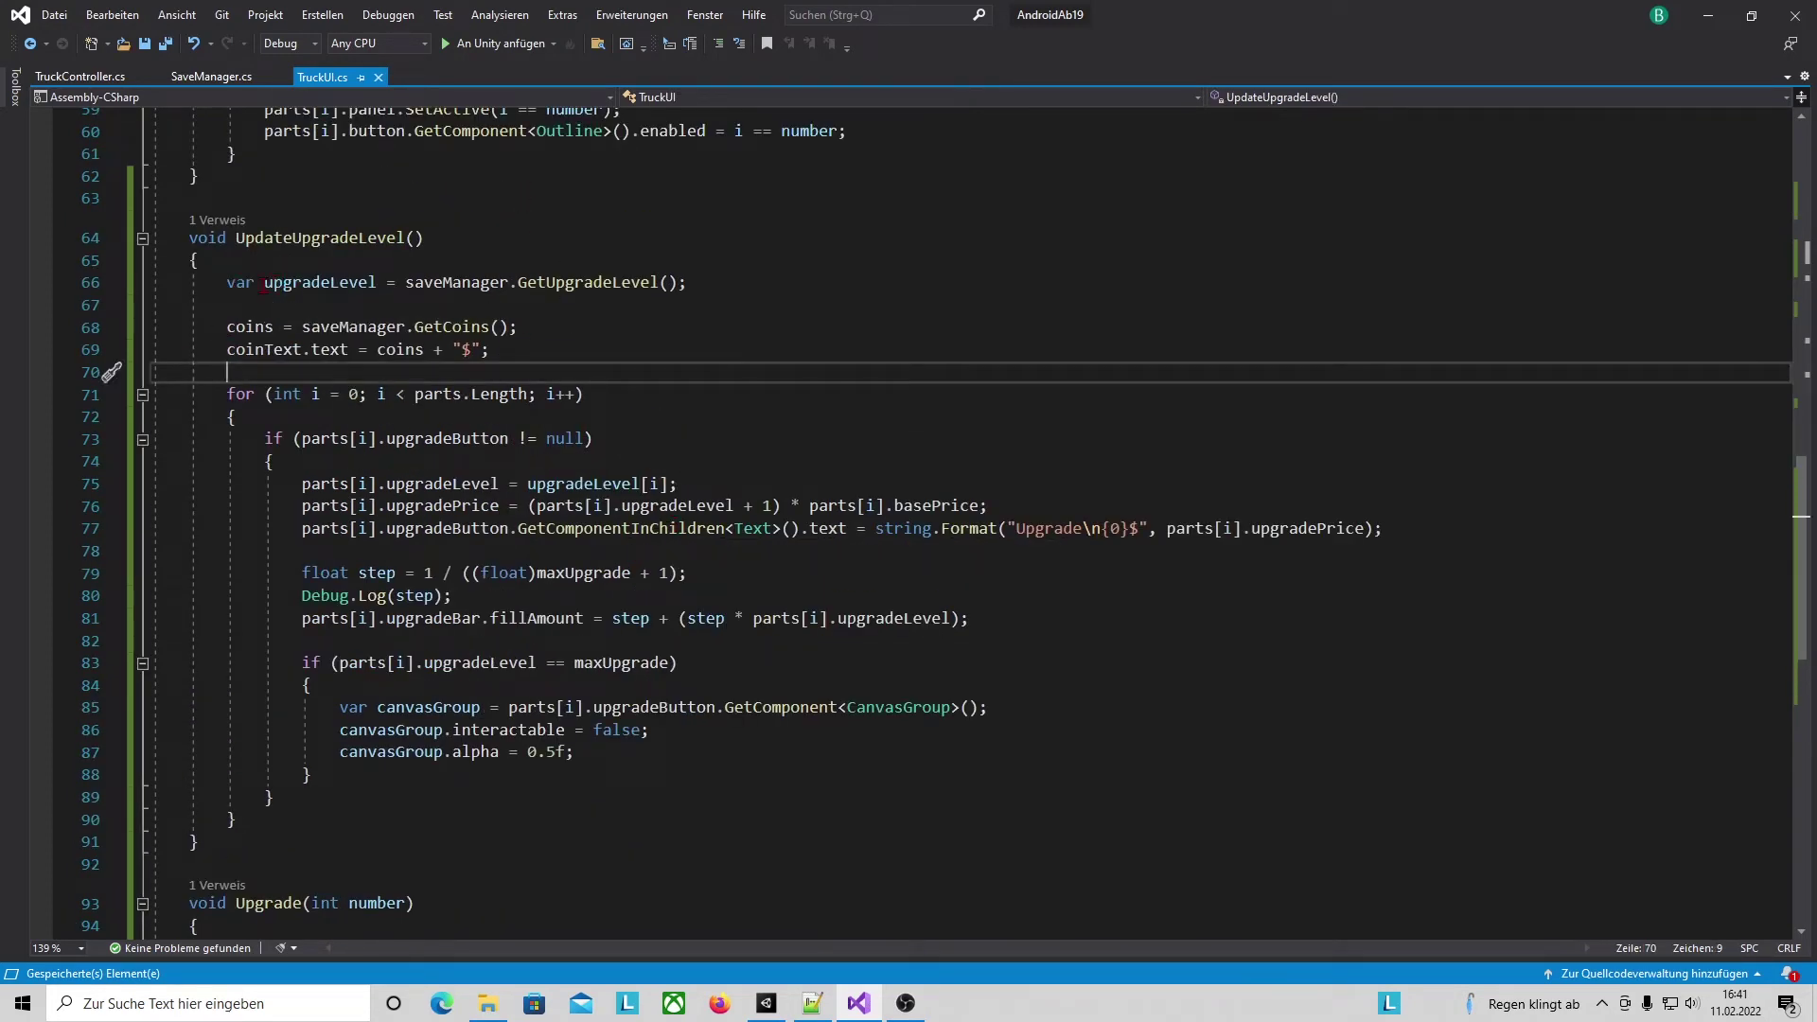
left_click_drag(264, 282, 741, 283)
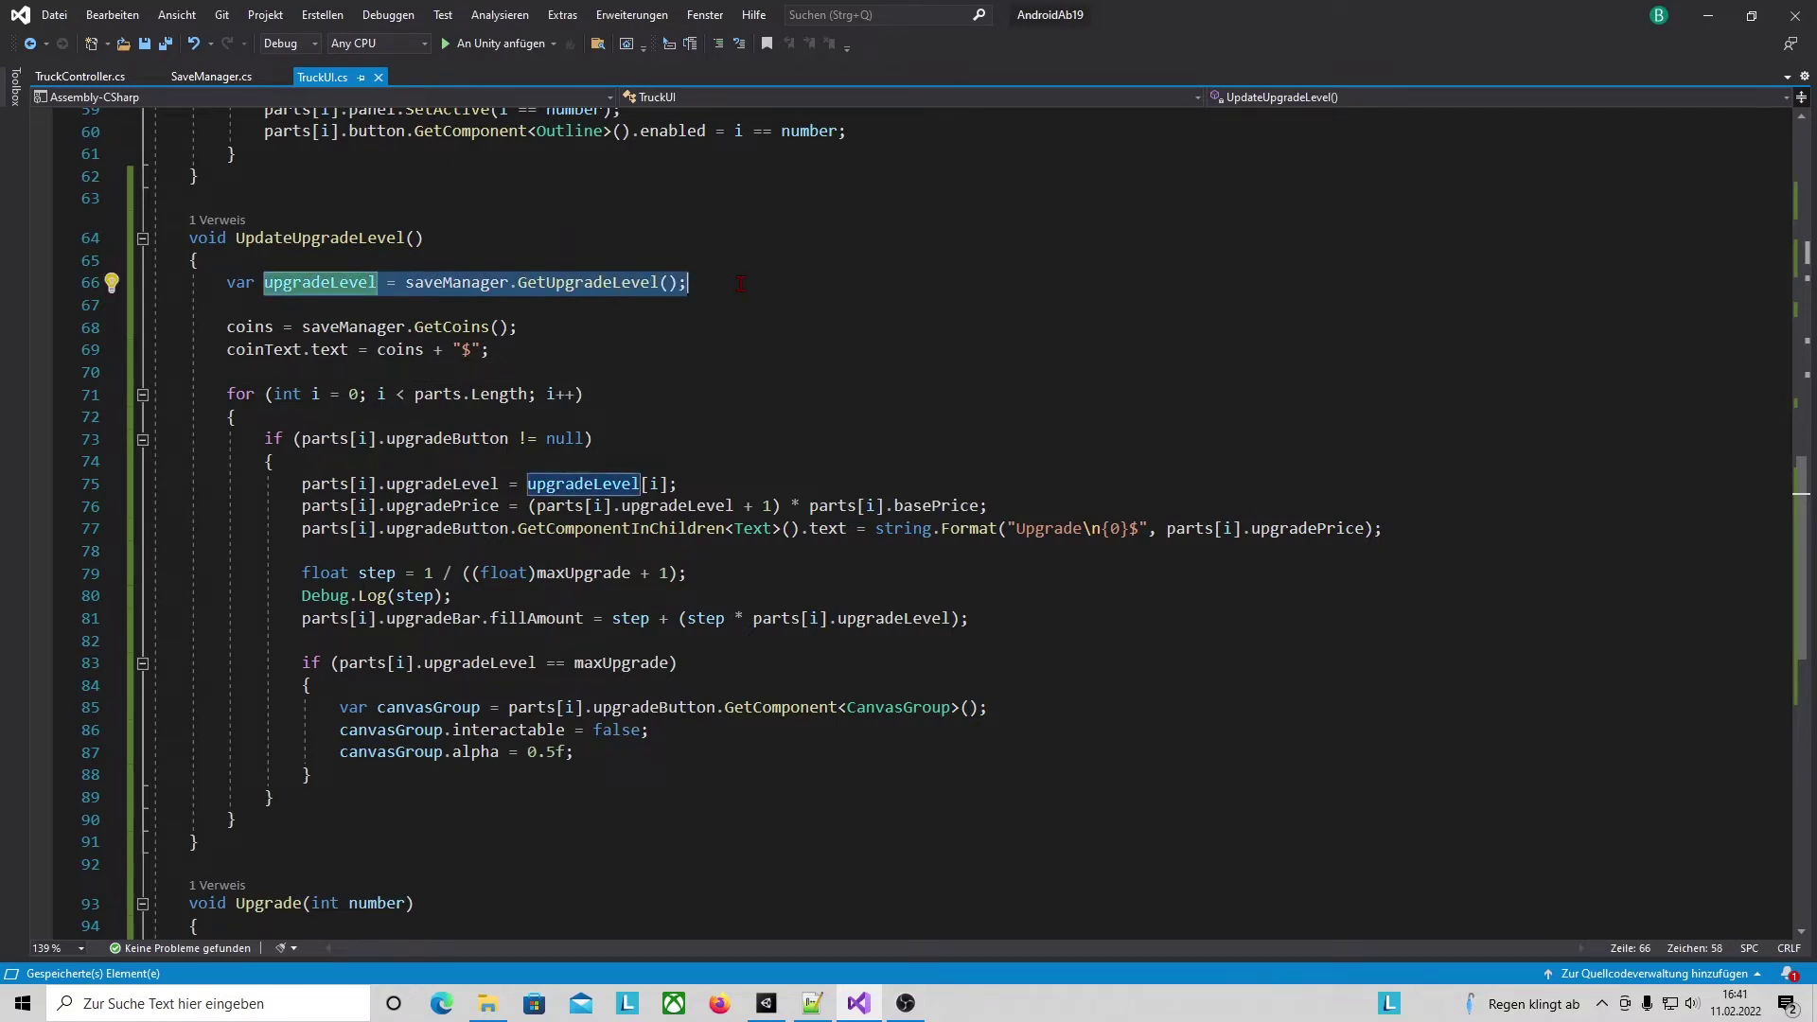
left_click(405, 282)
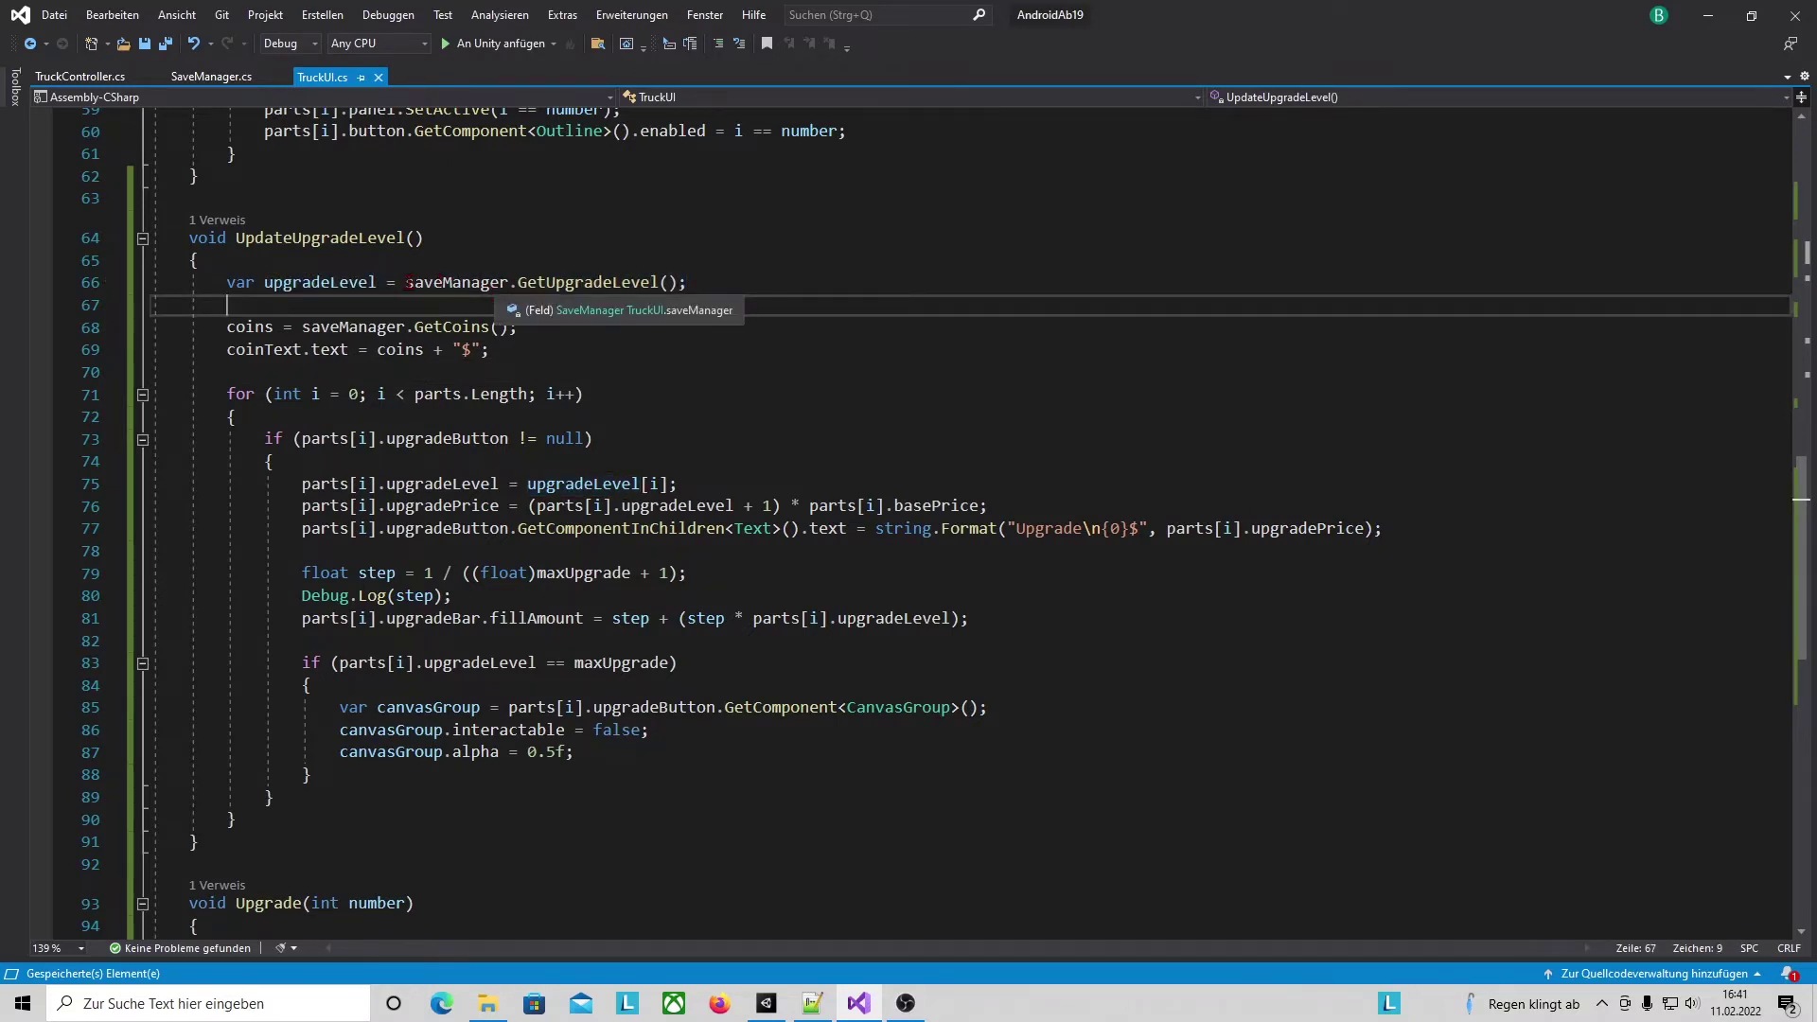
left_click(474, 282, "shift")
left_click_drag(482, 284, 690, 284)
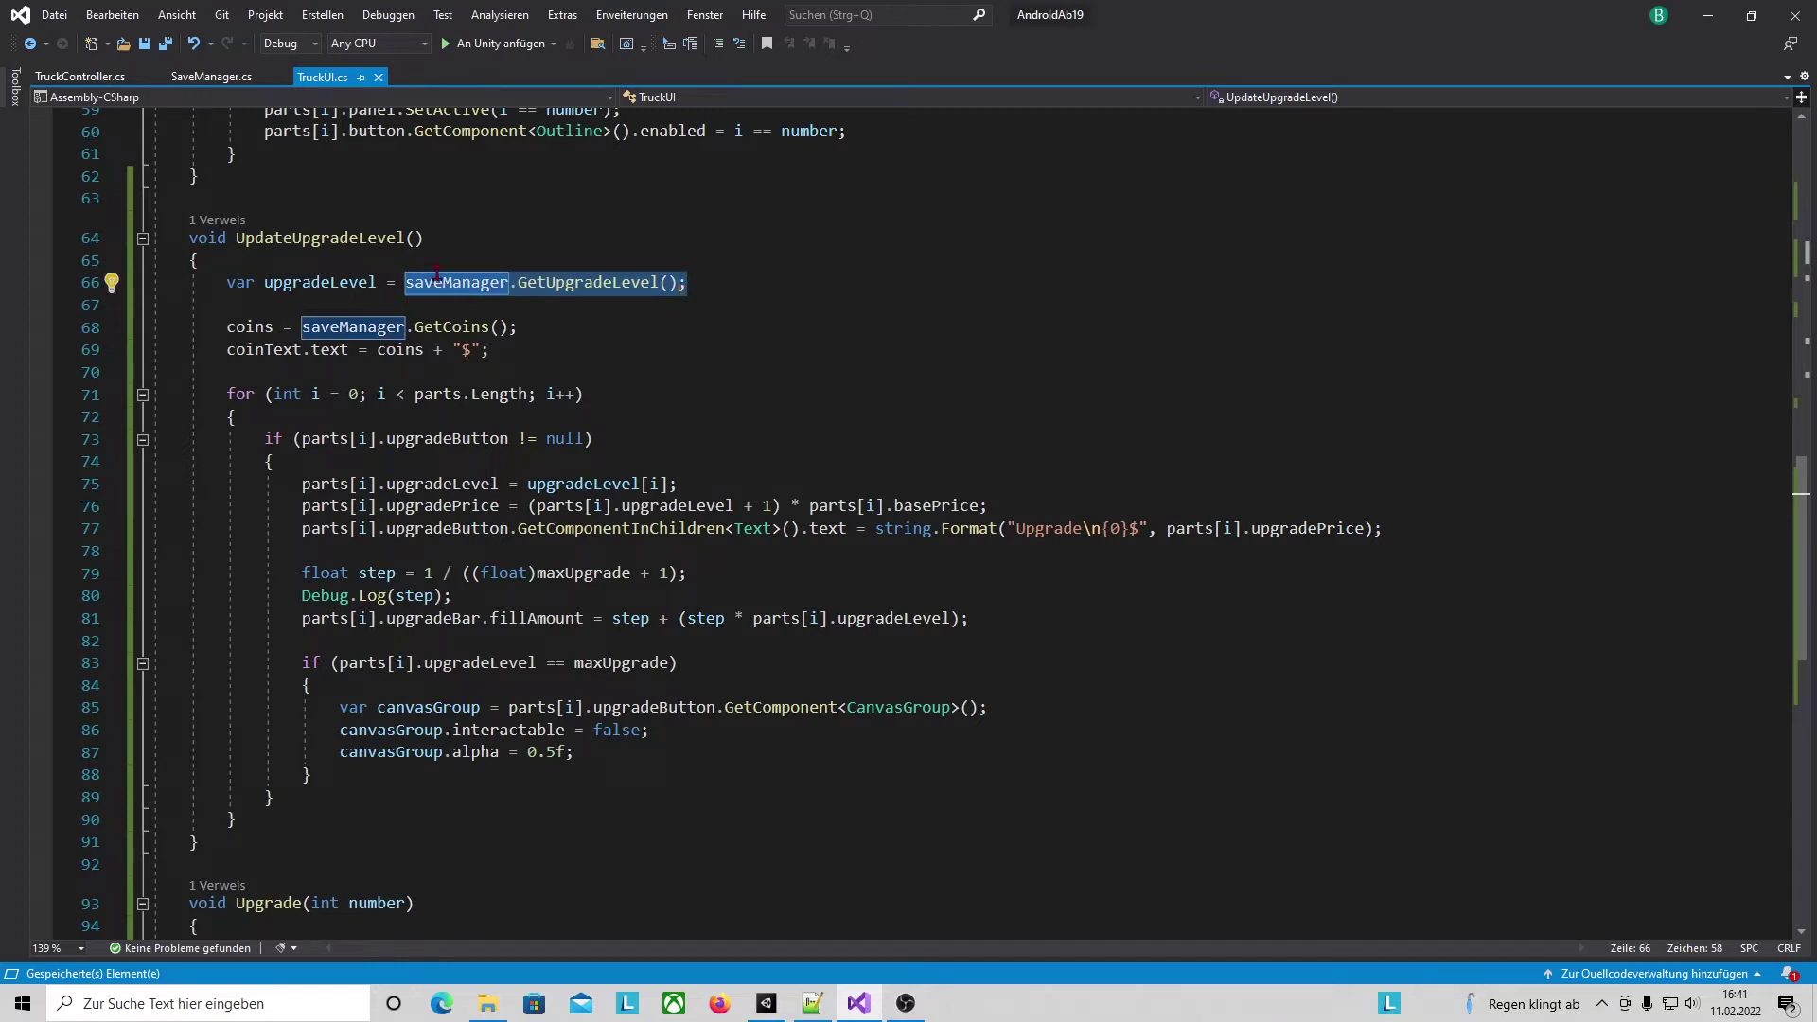
left_click(731, 284)
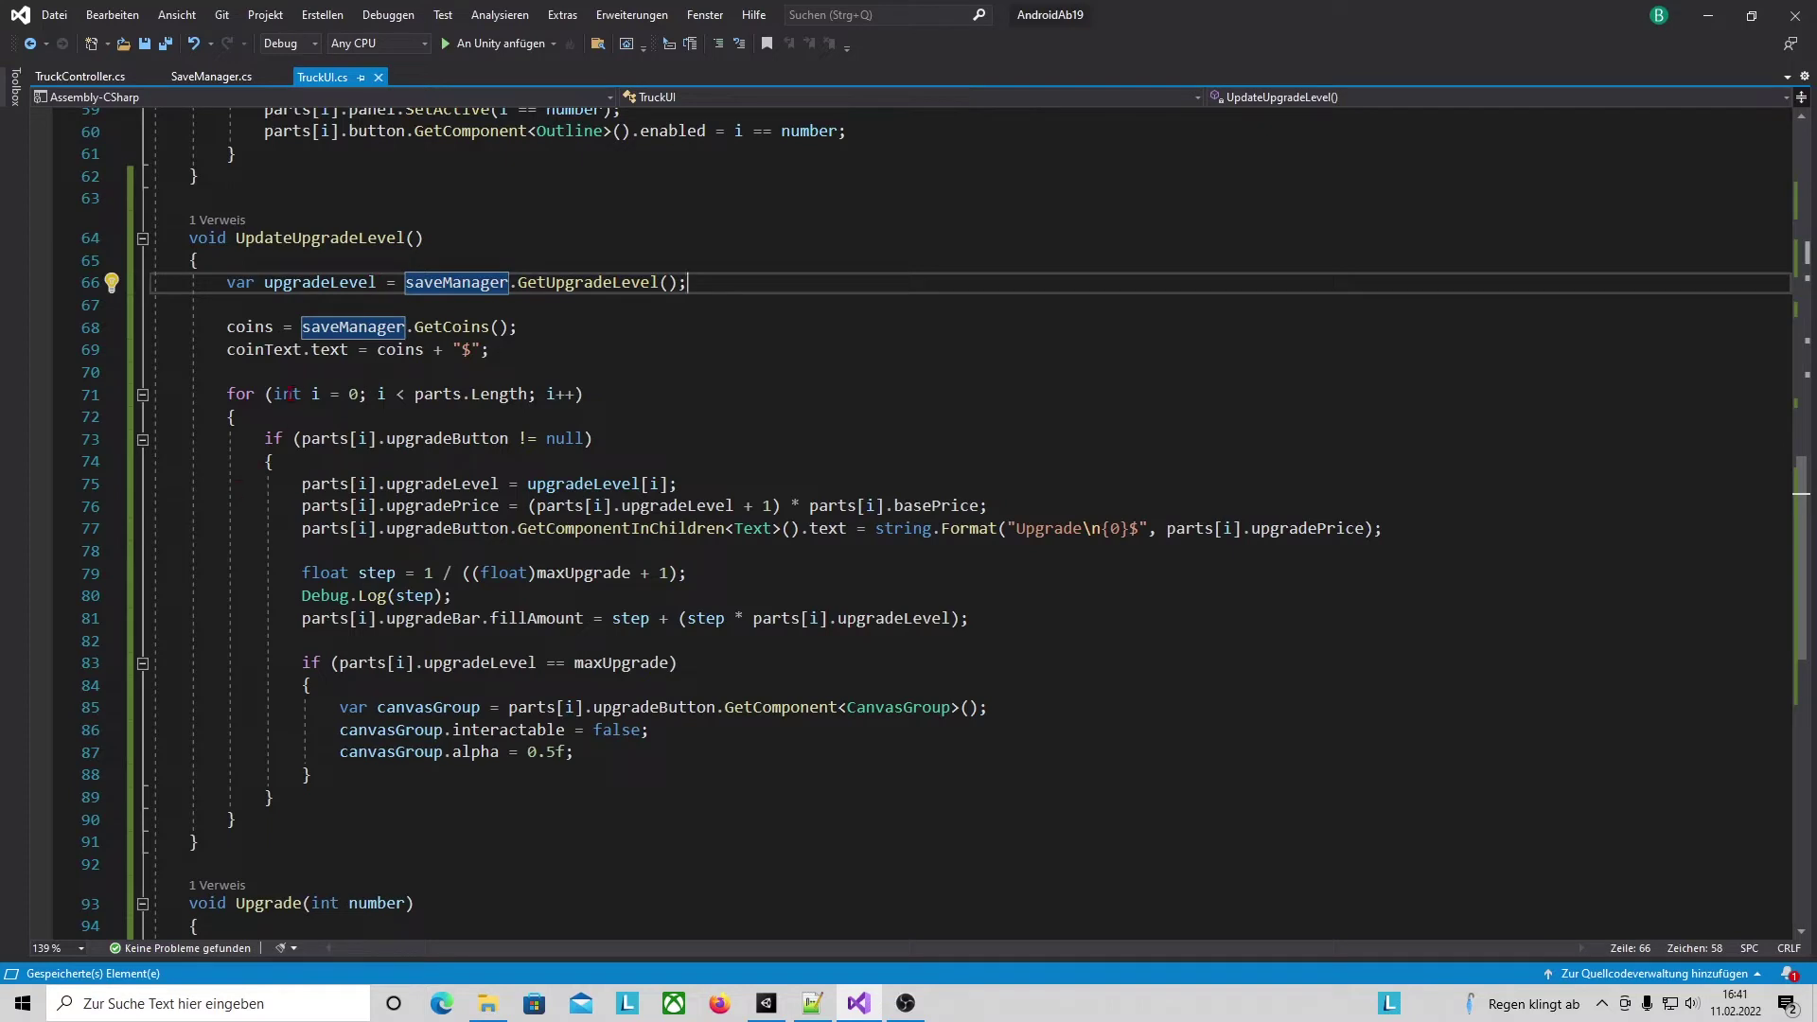
Add and undo a scratch comment on line 67, then bring up the Unity editor.
left_click(352, 308)
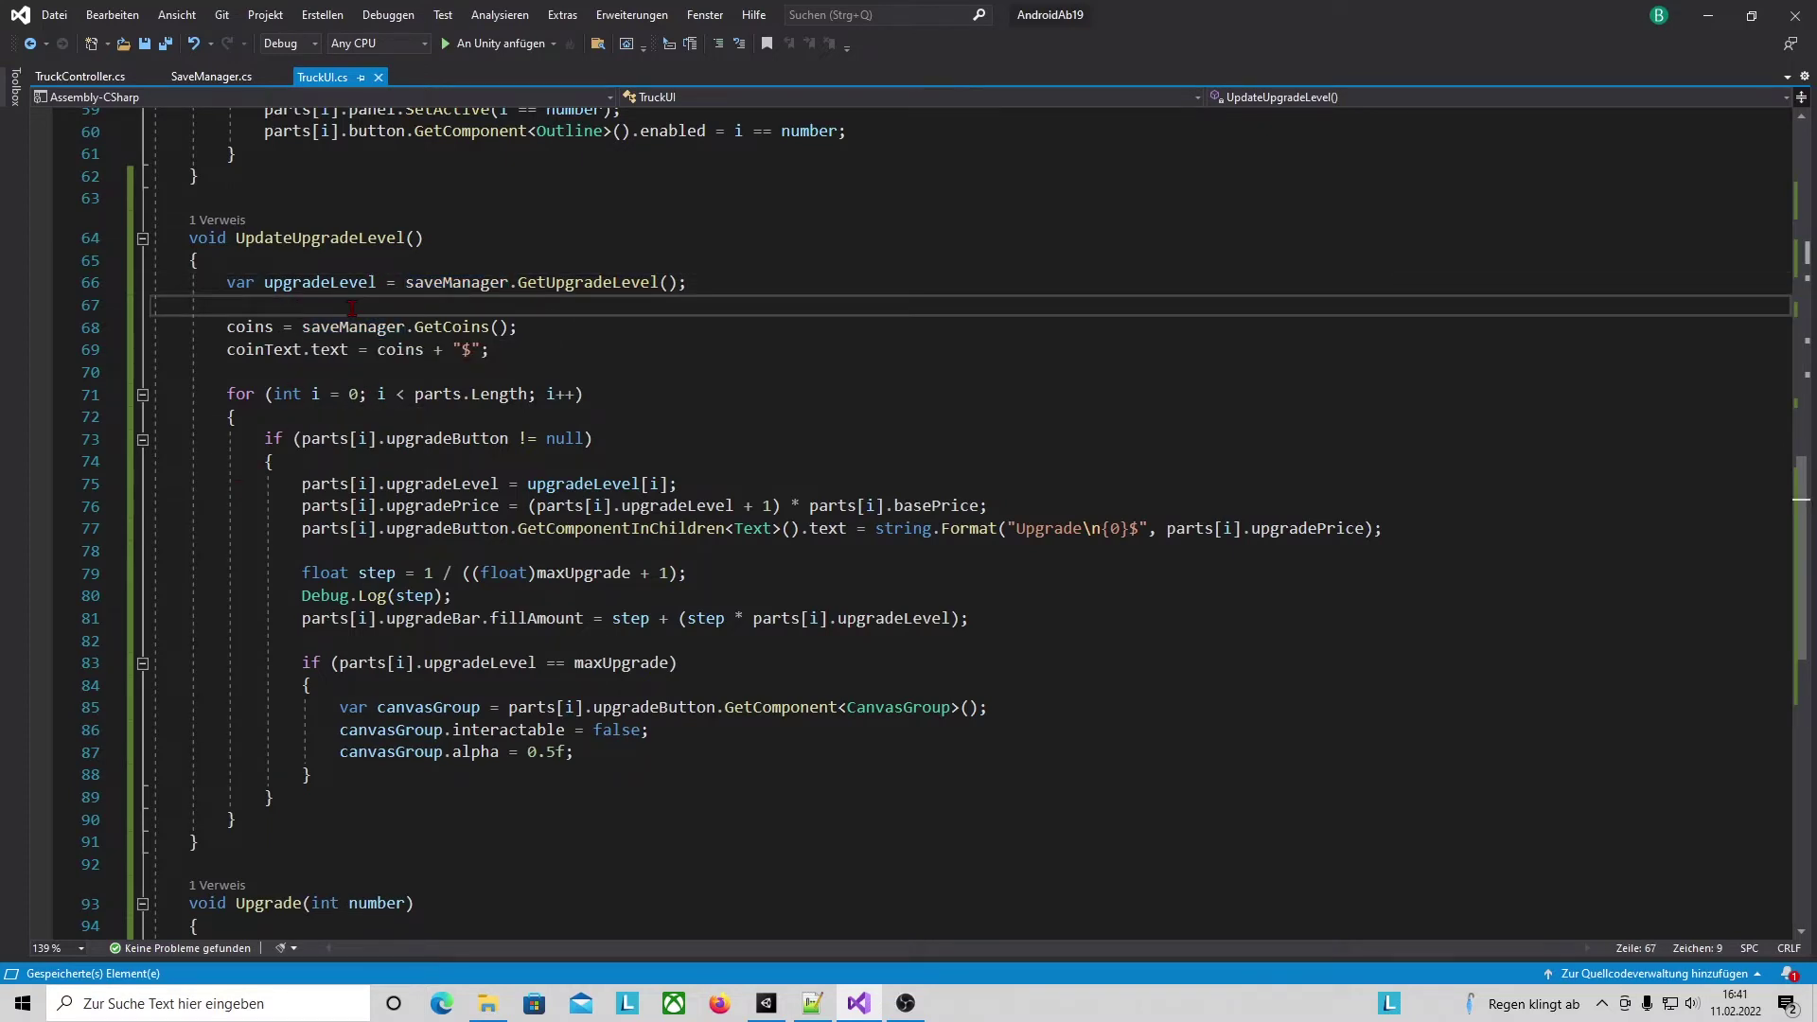
type("//")
type("[2")
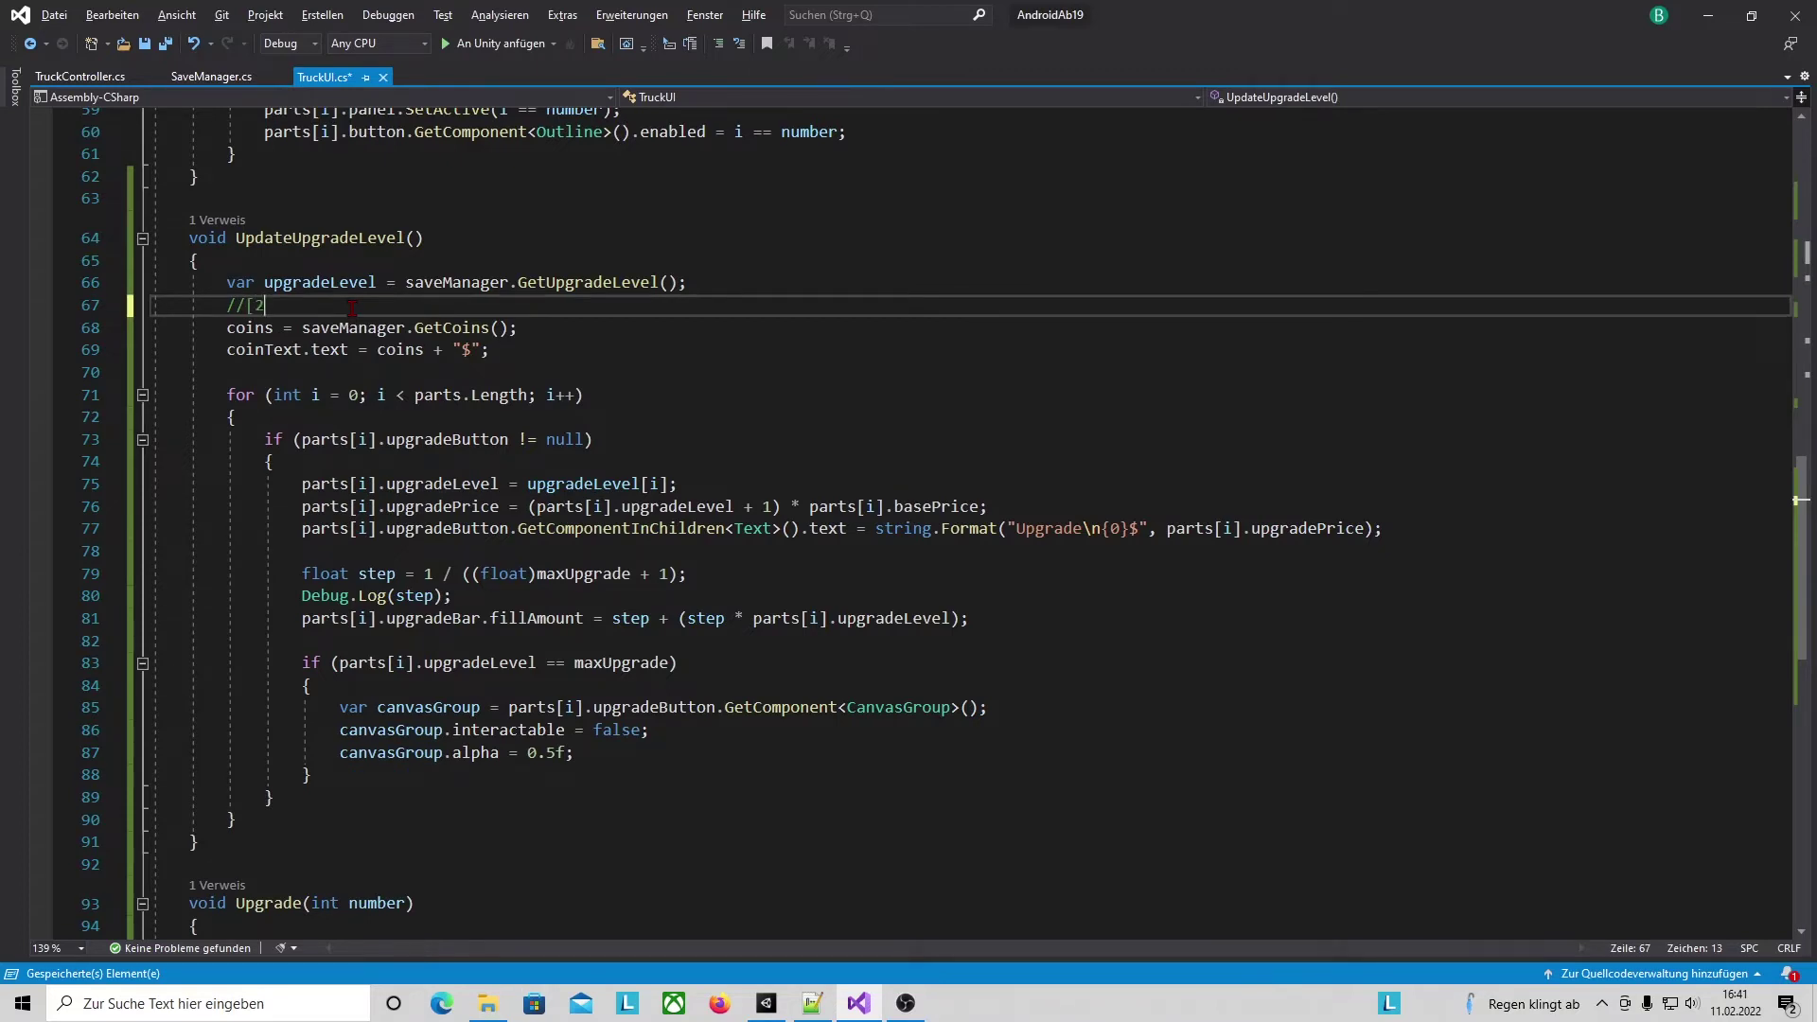
type(",0,03")
key("ctrl+z")
left_click(768, 1006)
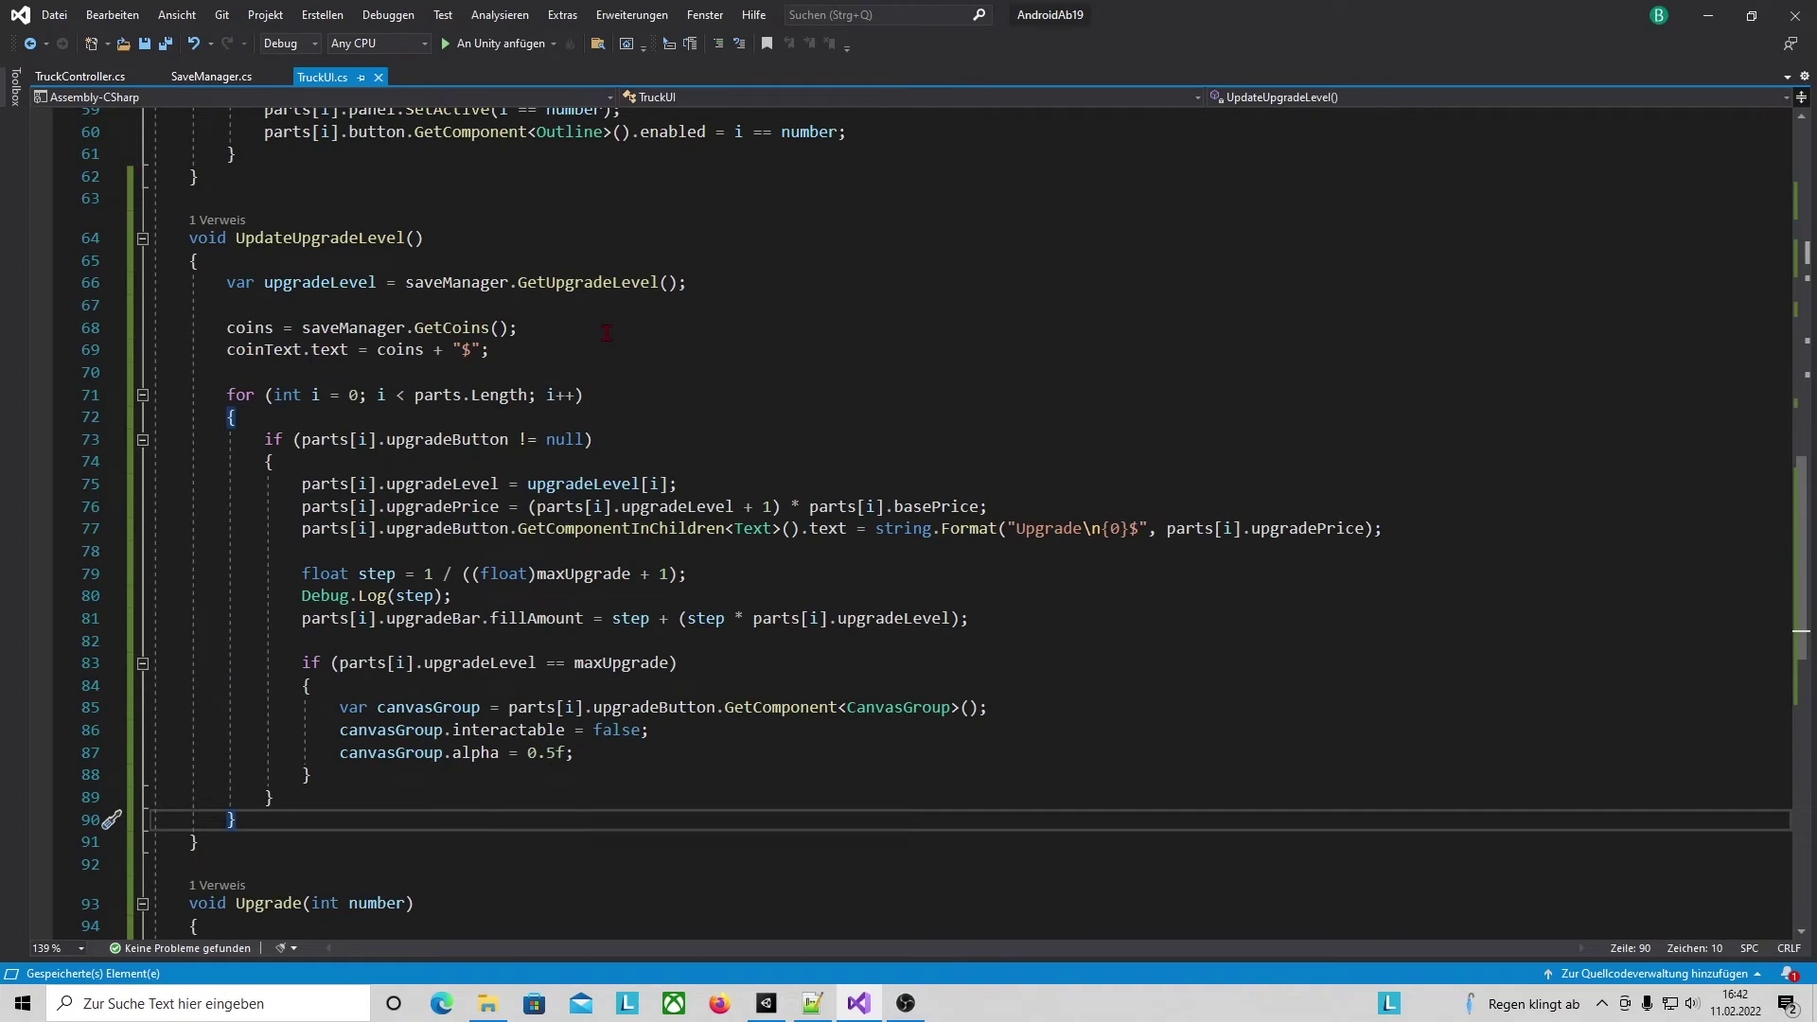
Highlight the coin-loading and coinText lines, check the 1000$ coin display in Unity, then return.
left_click(606, 332)
left_click_drag(223, 327, 560, 327)
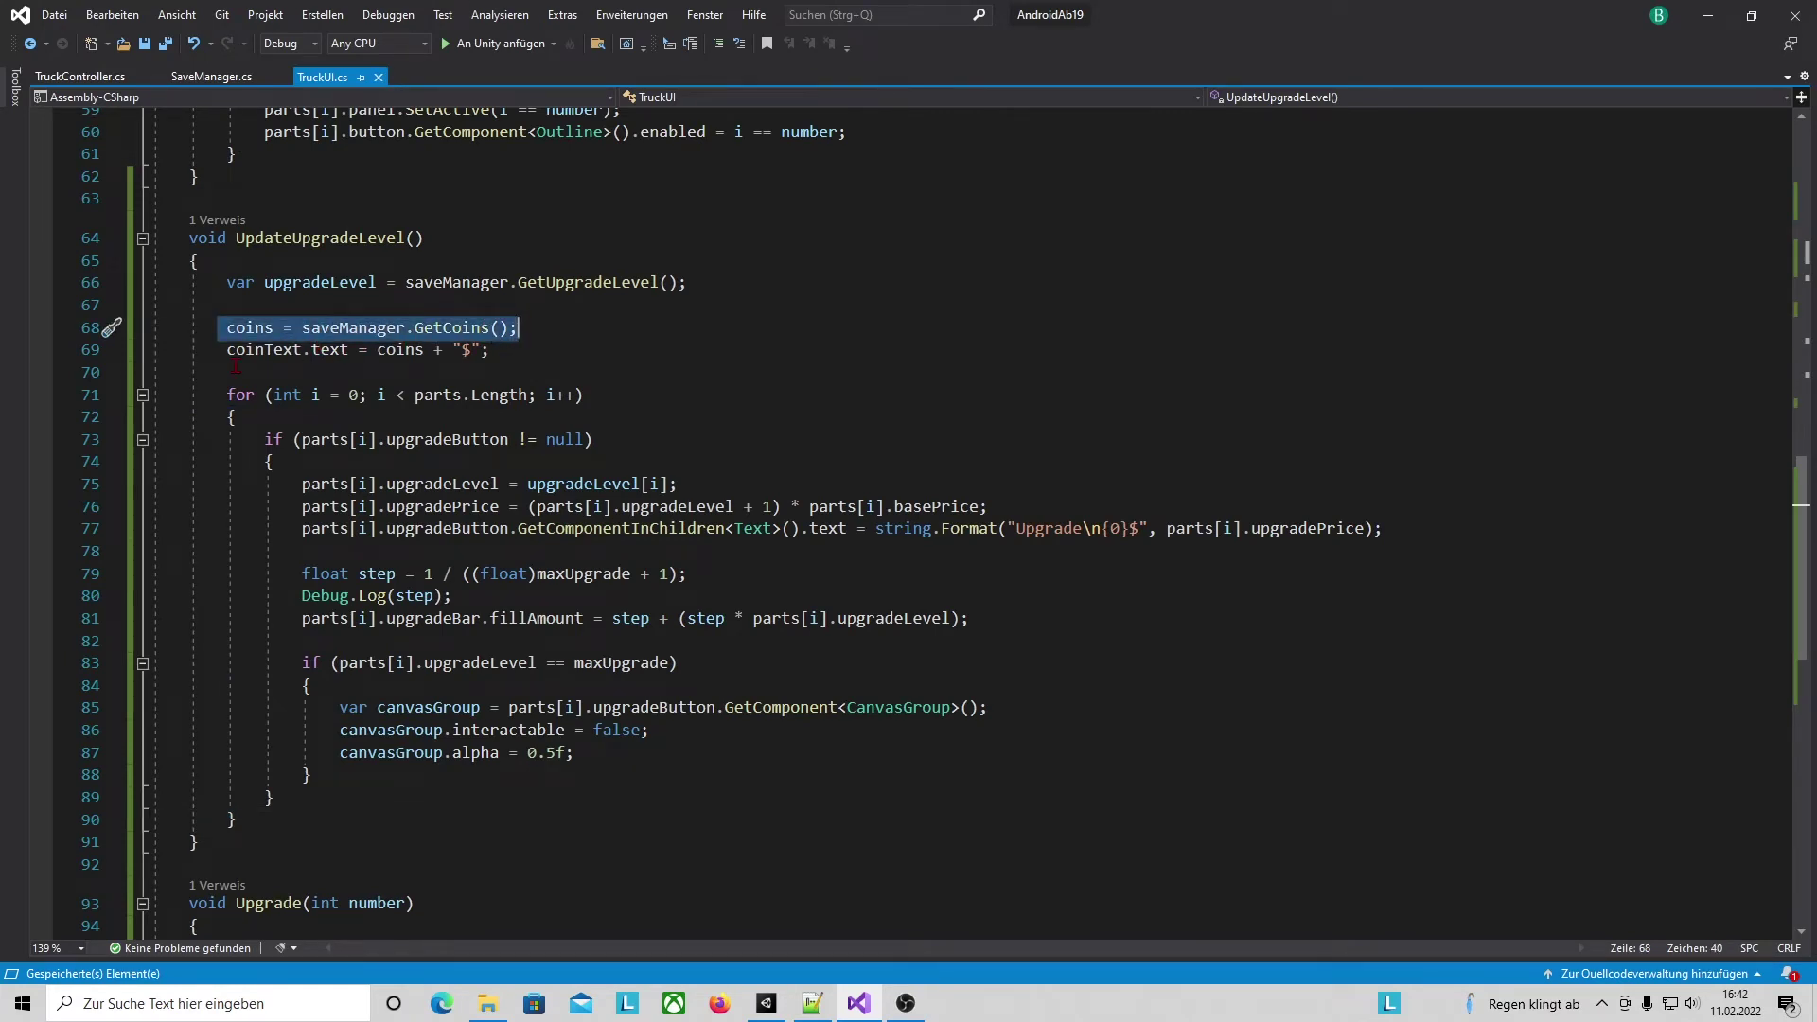
left_click_drag(226, 350, 491, 350)
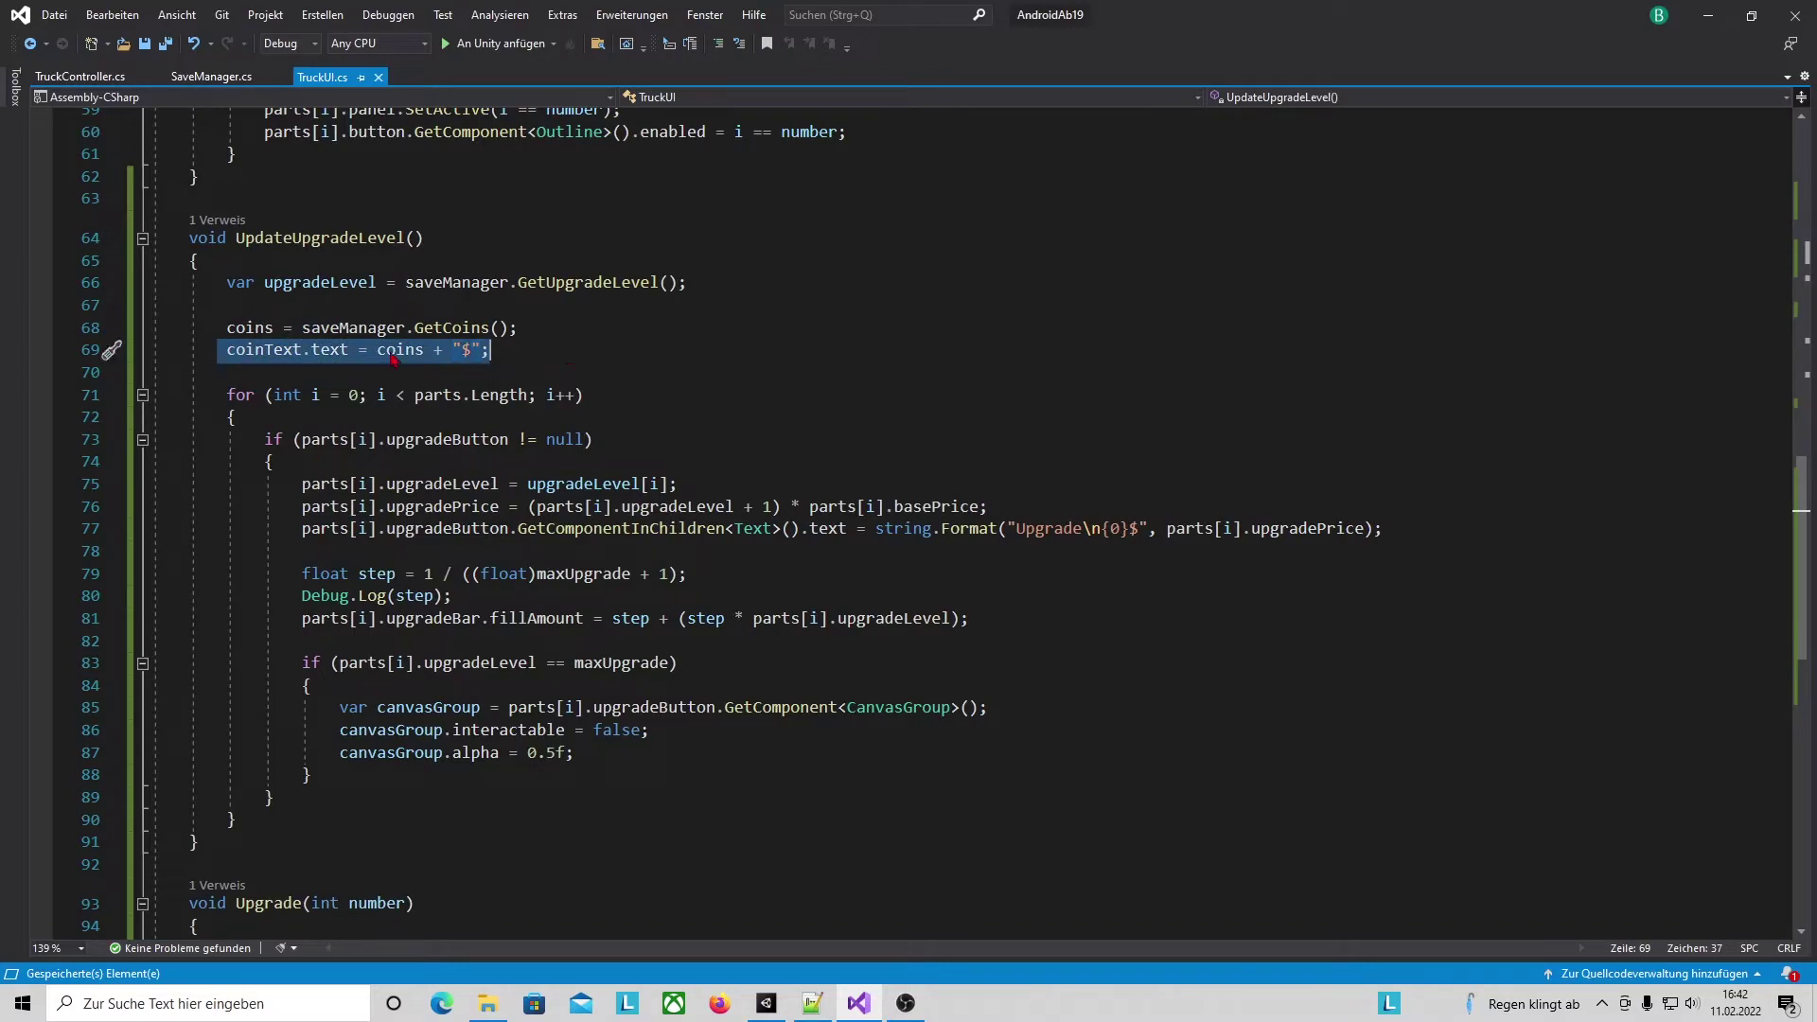
left_click(766, 1003)
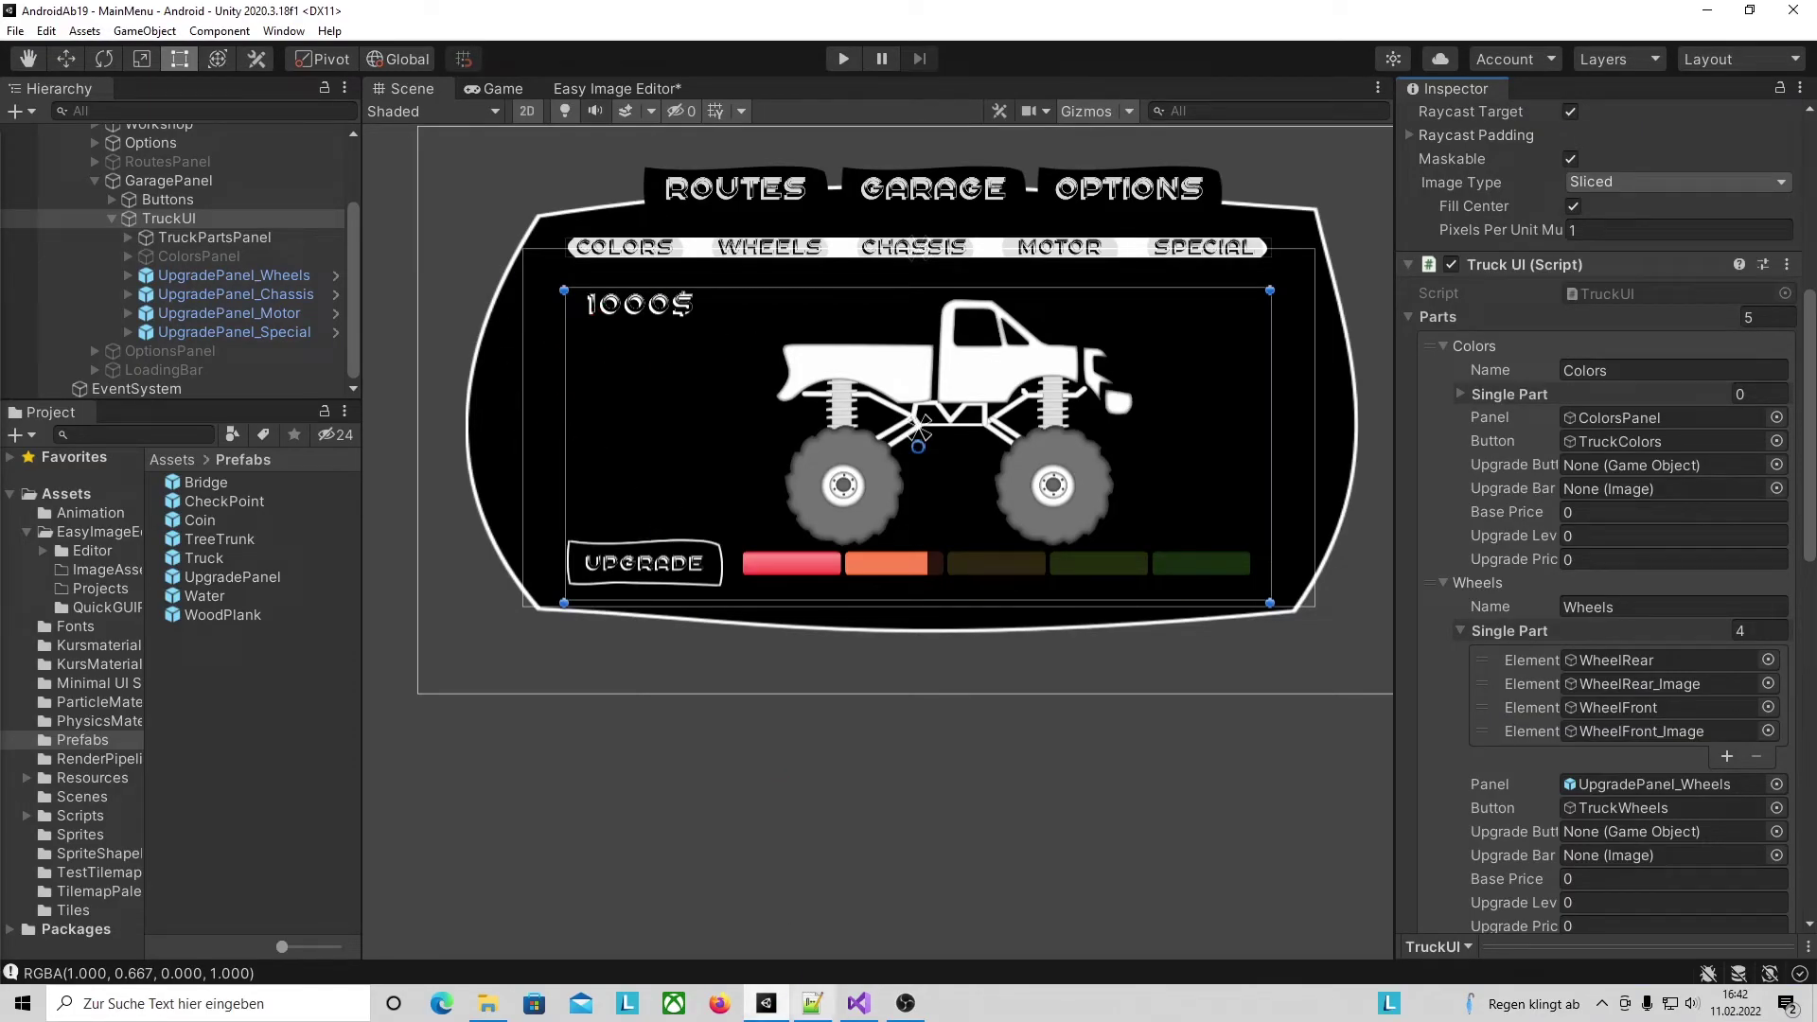
left_click(861, 1003)
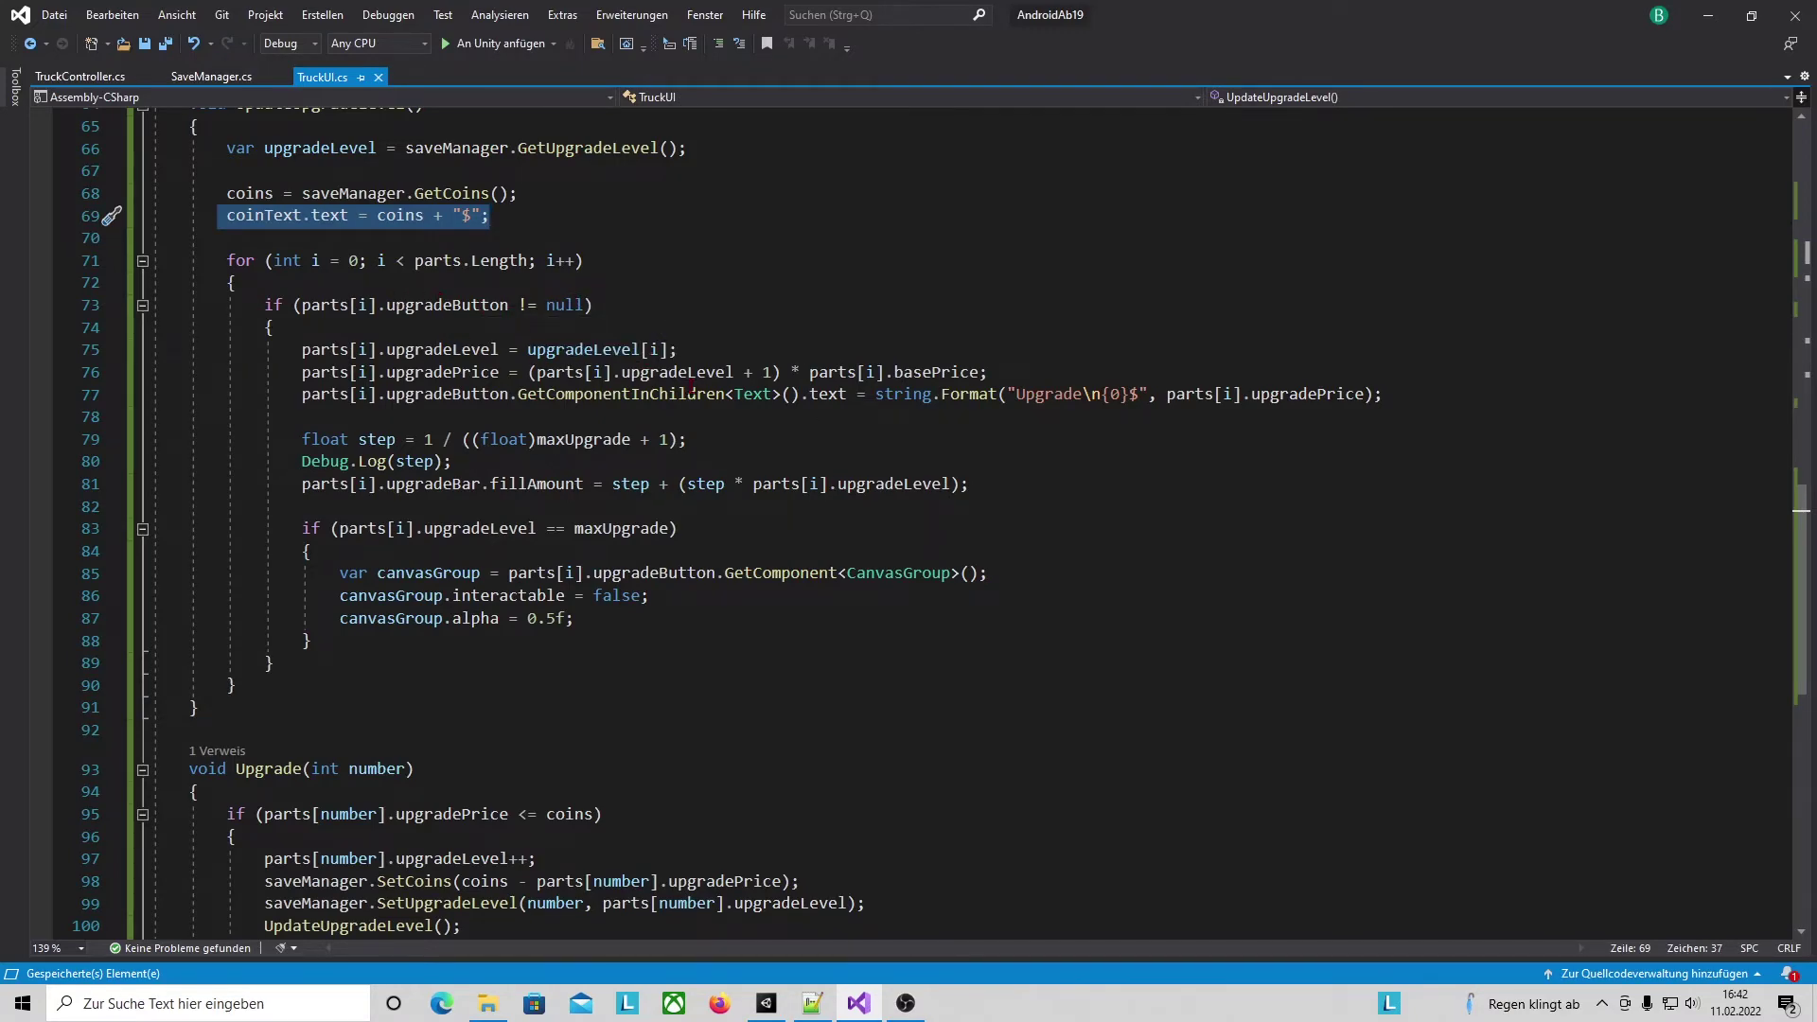
scroll(691, 388, "up", 10)
scroll(568, 393, "up", 9)
scroll(365, 403, "up", 3)
left_click(366, 403)
scroll(673, 656, "down", 8)
scroll(673, 656, "down", 4)
scroll(672, 656, "down", 10)
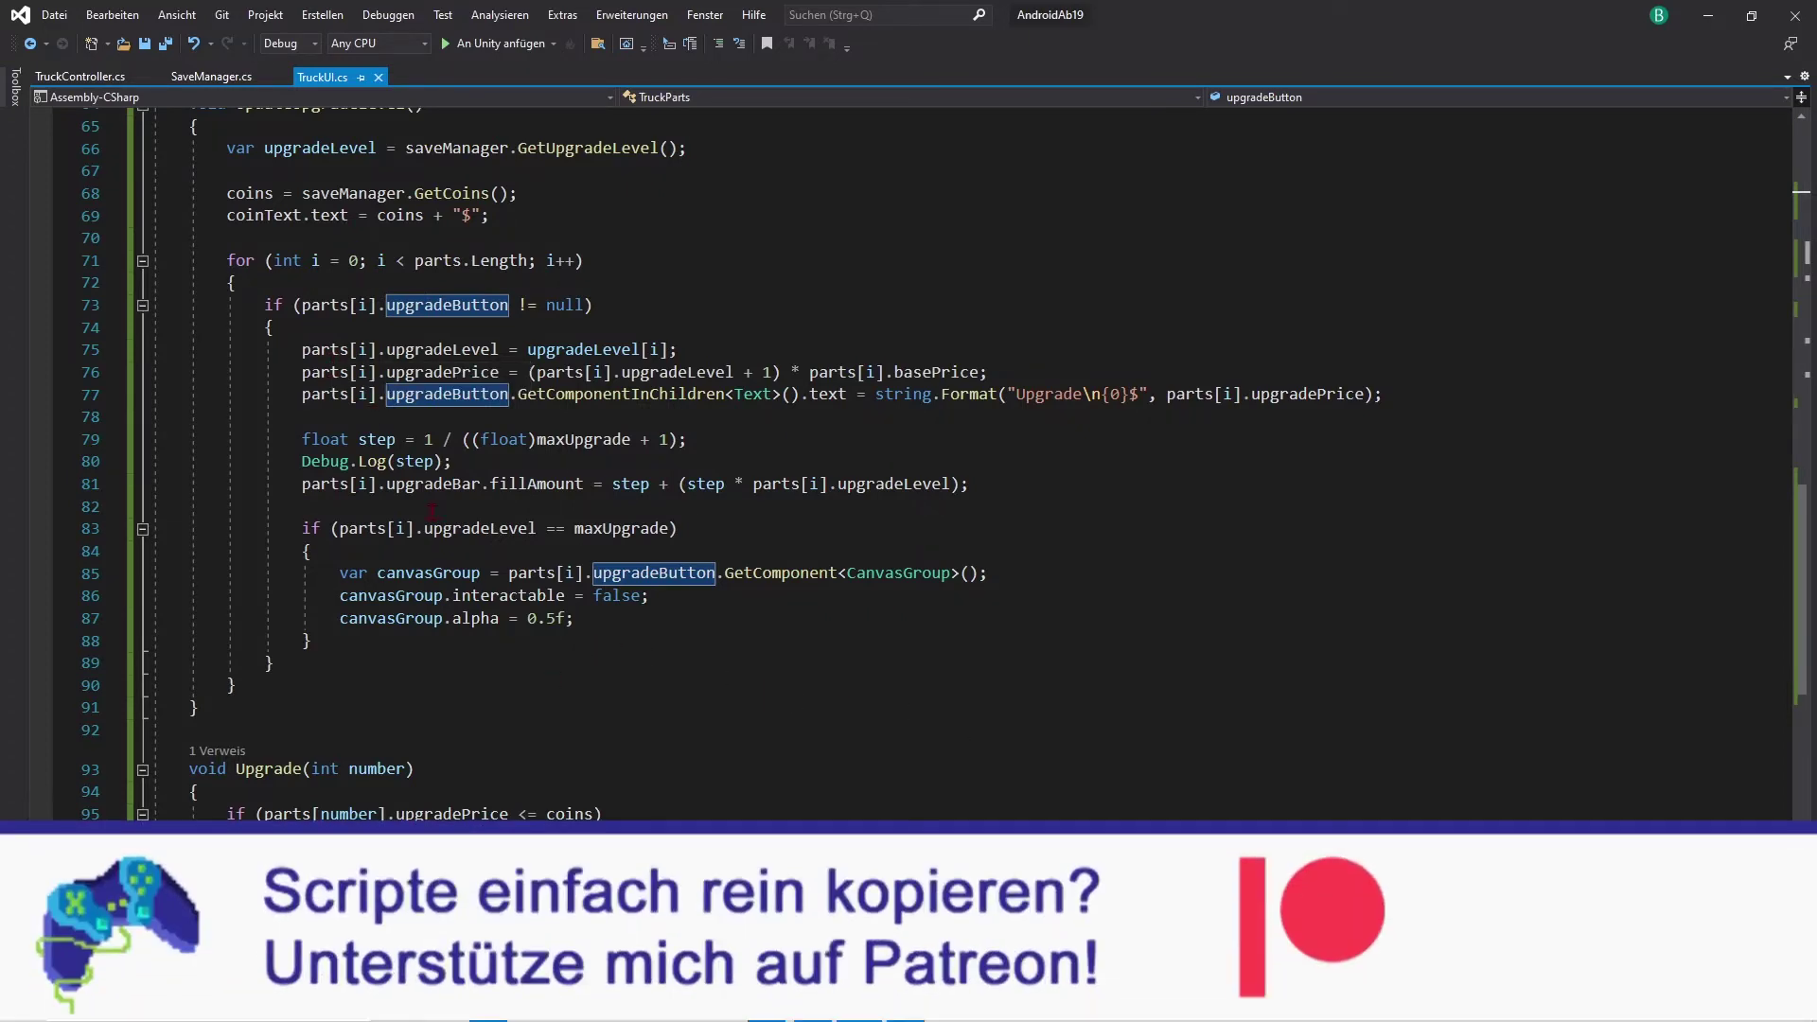
left_click(440, 461)
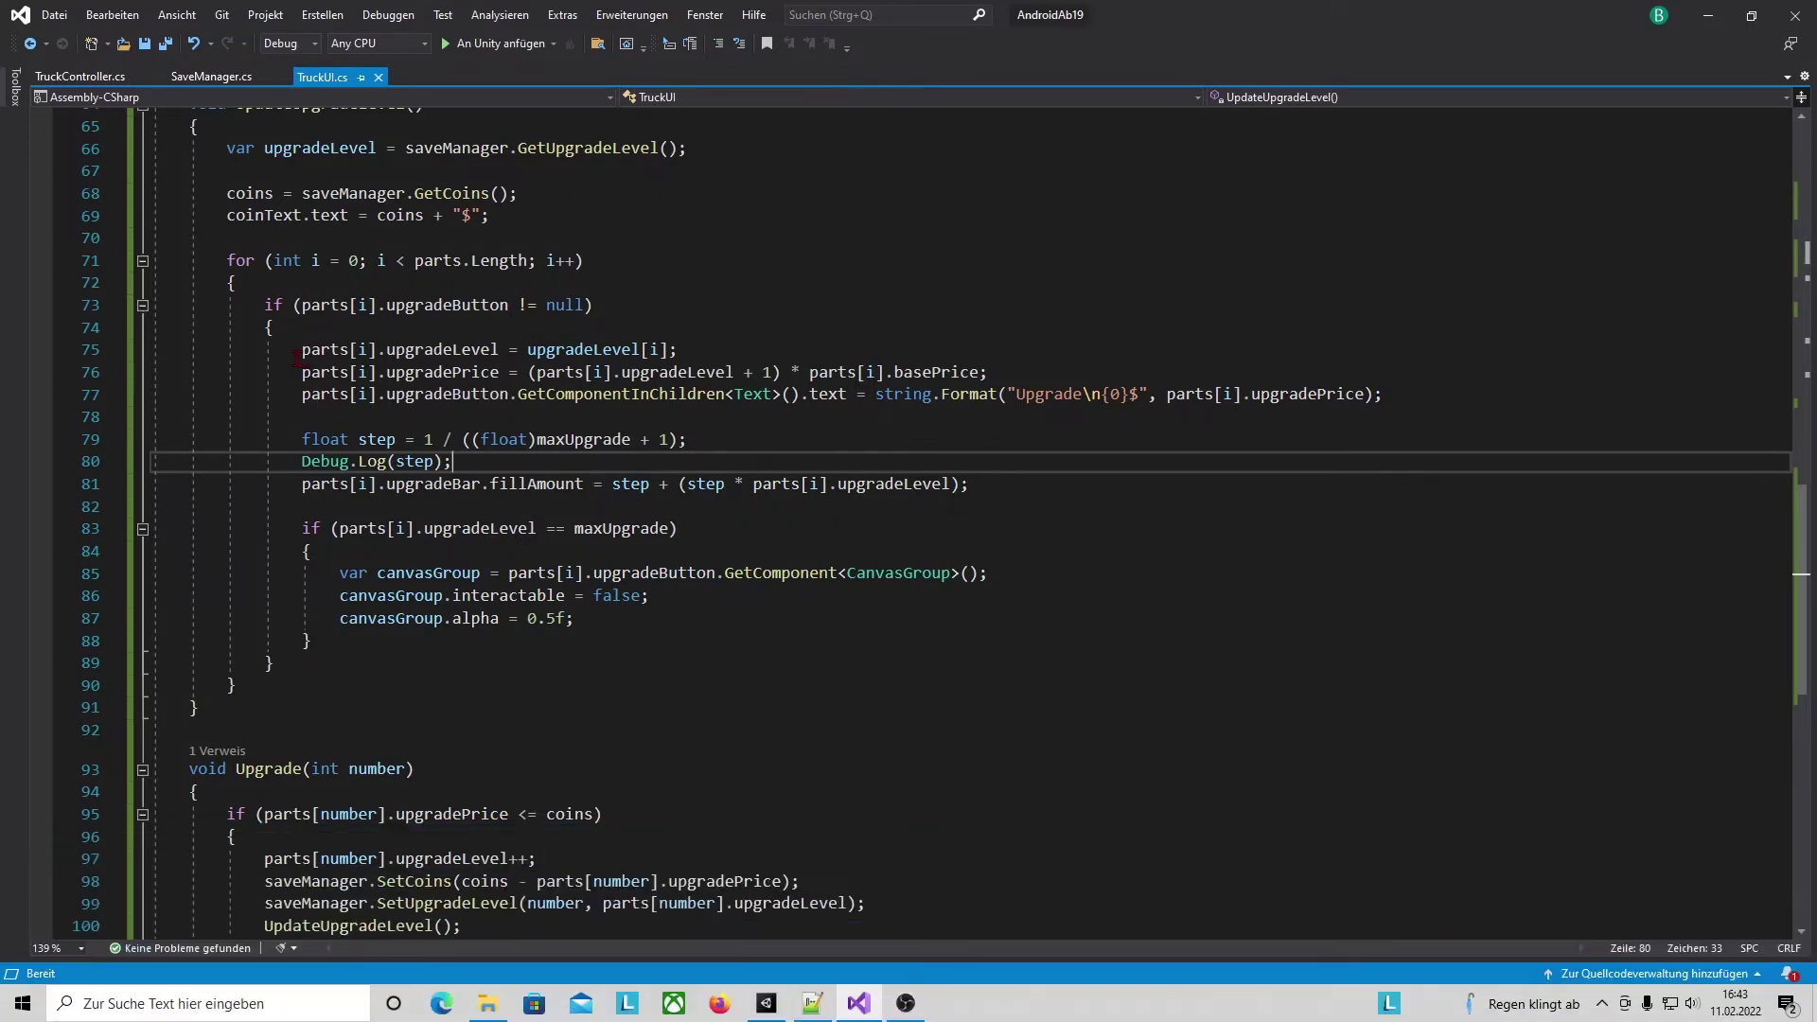
left_click_drag(300, 351, 508, 346)
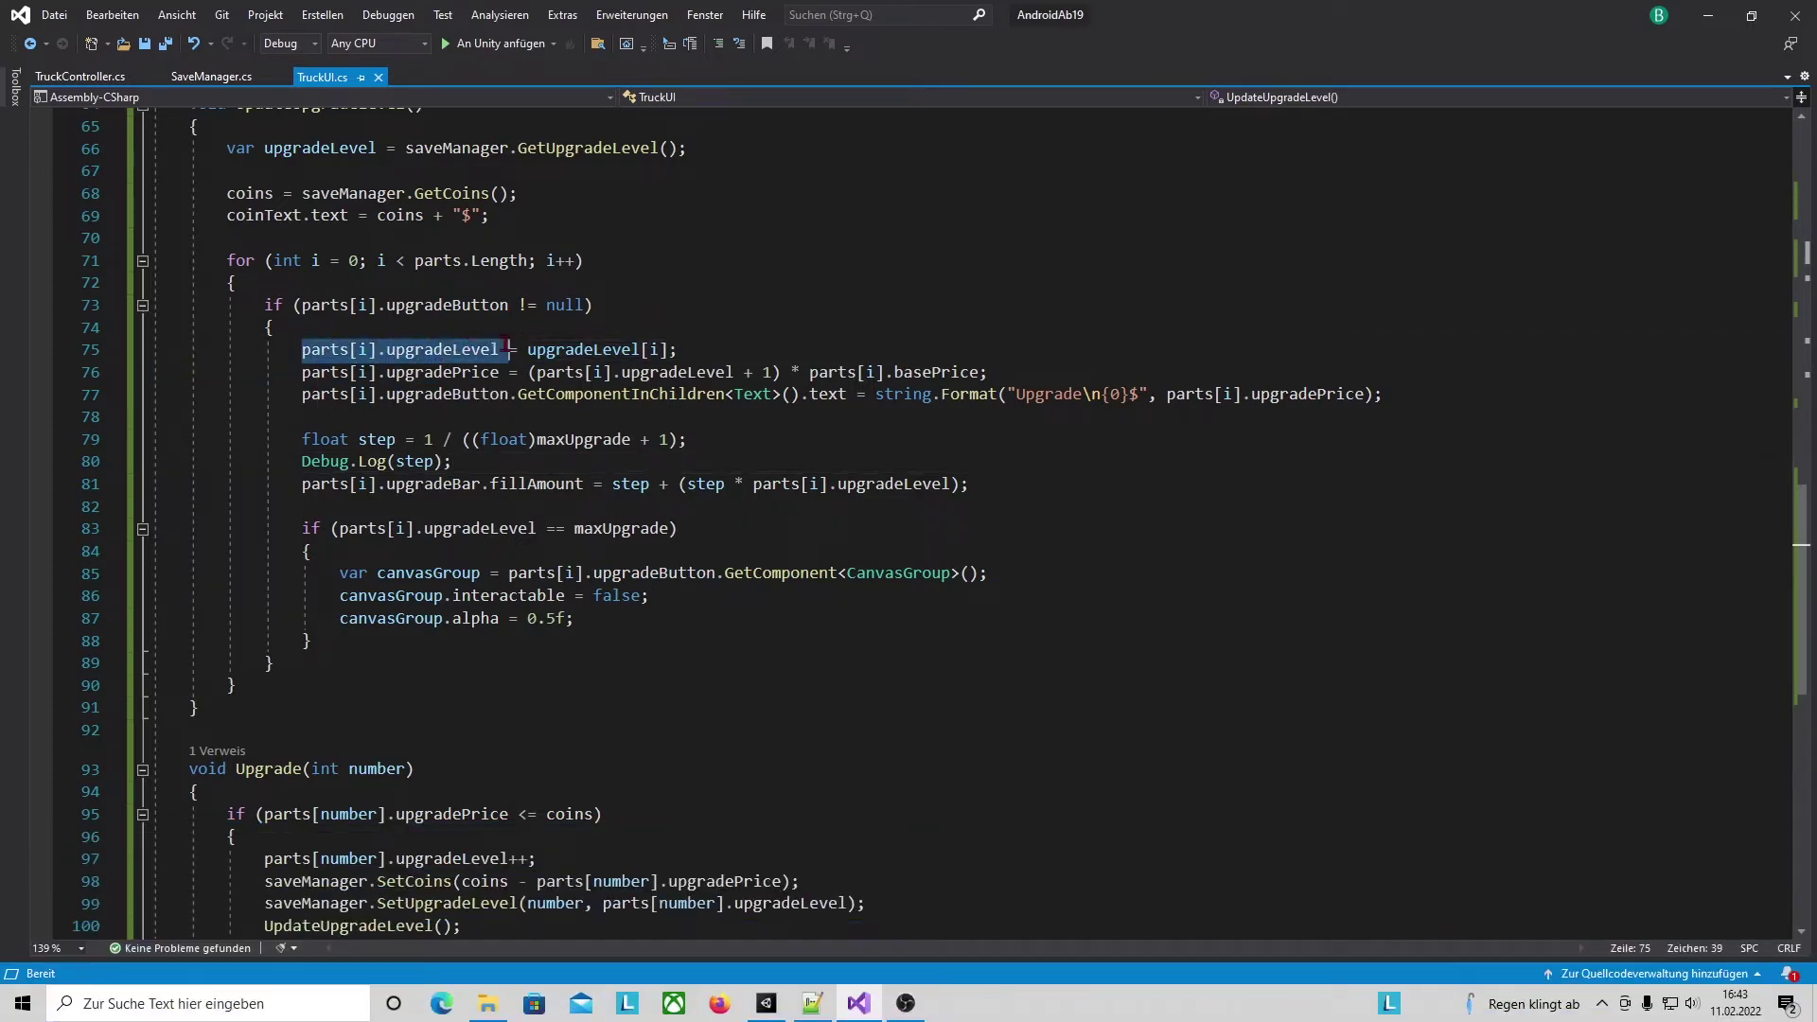
left_click(339, 461)
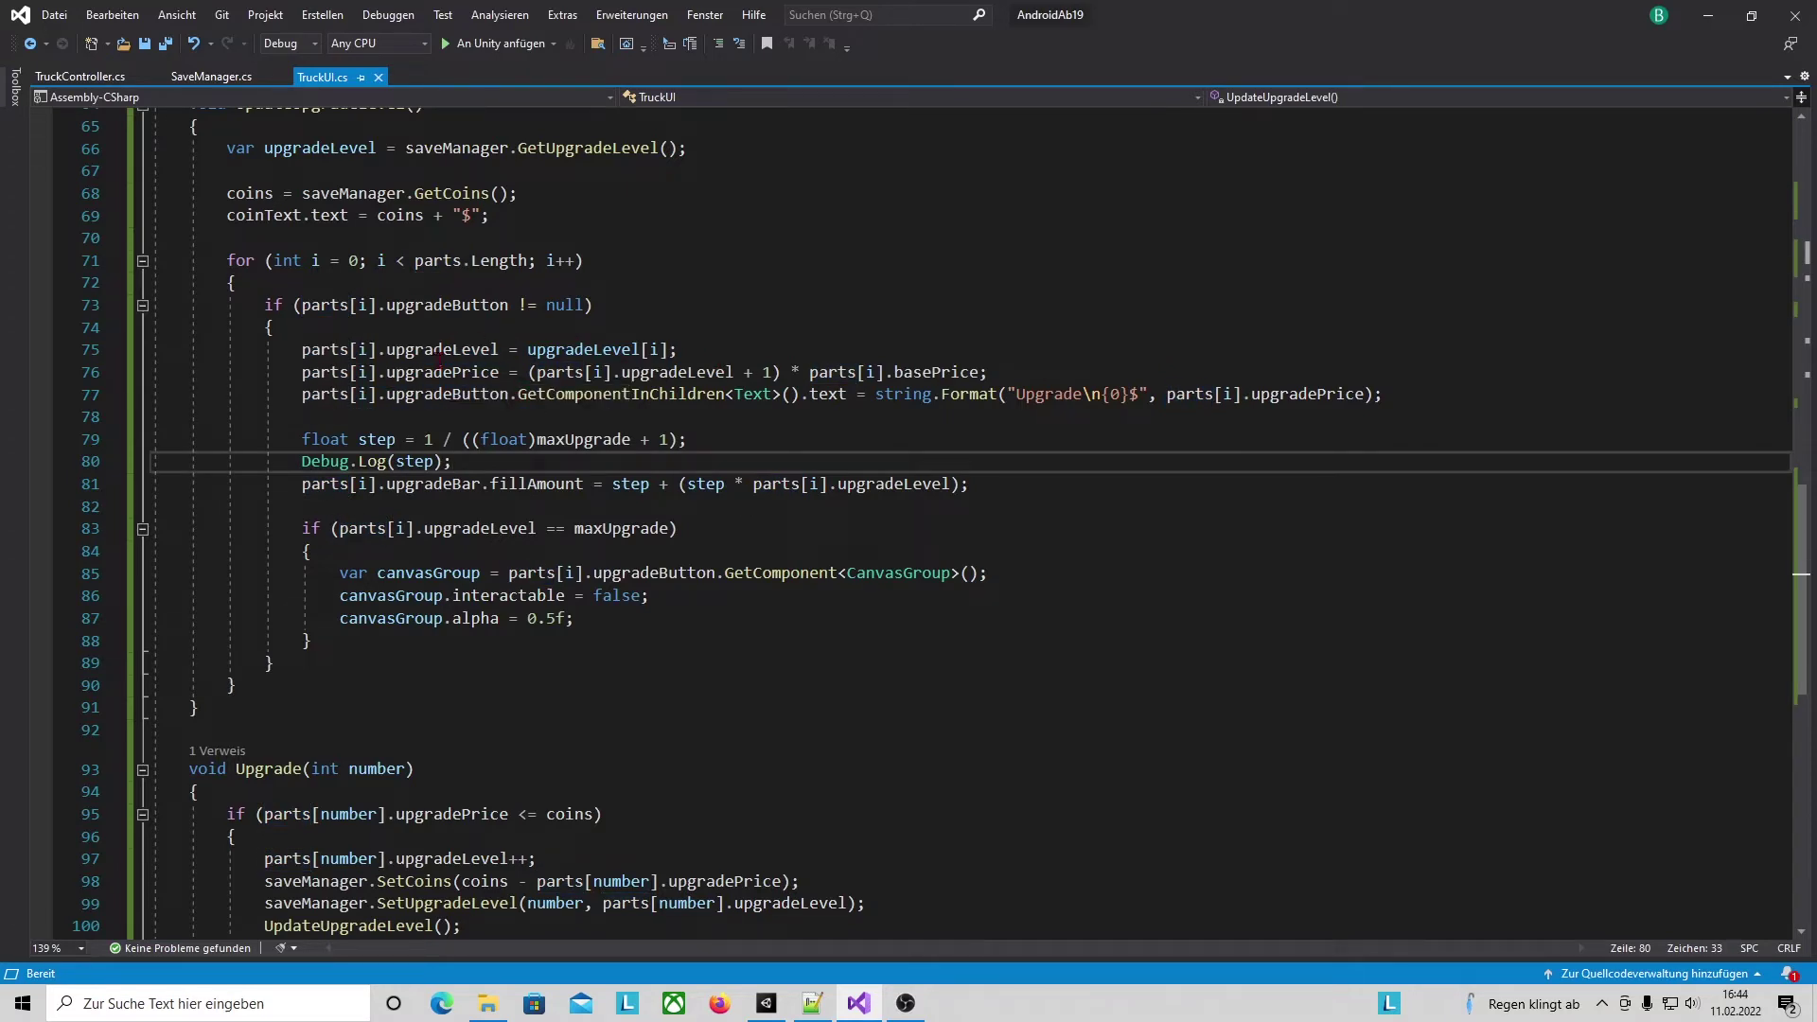
left_click(423, 372)
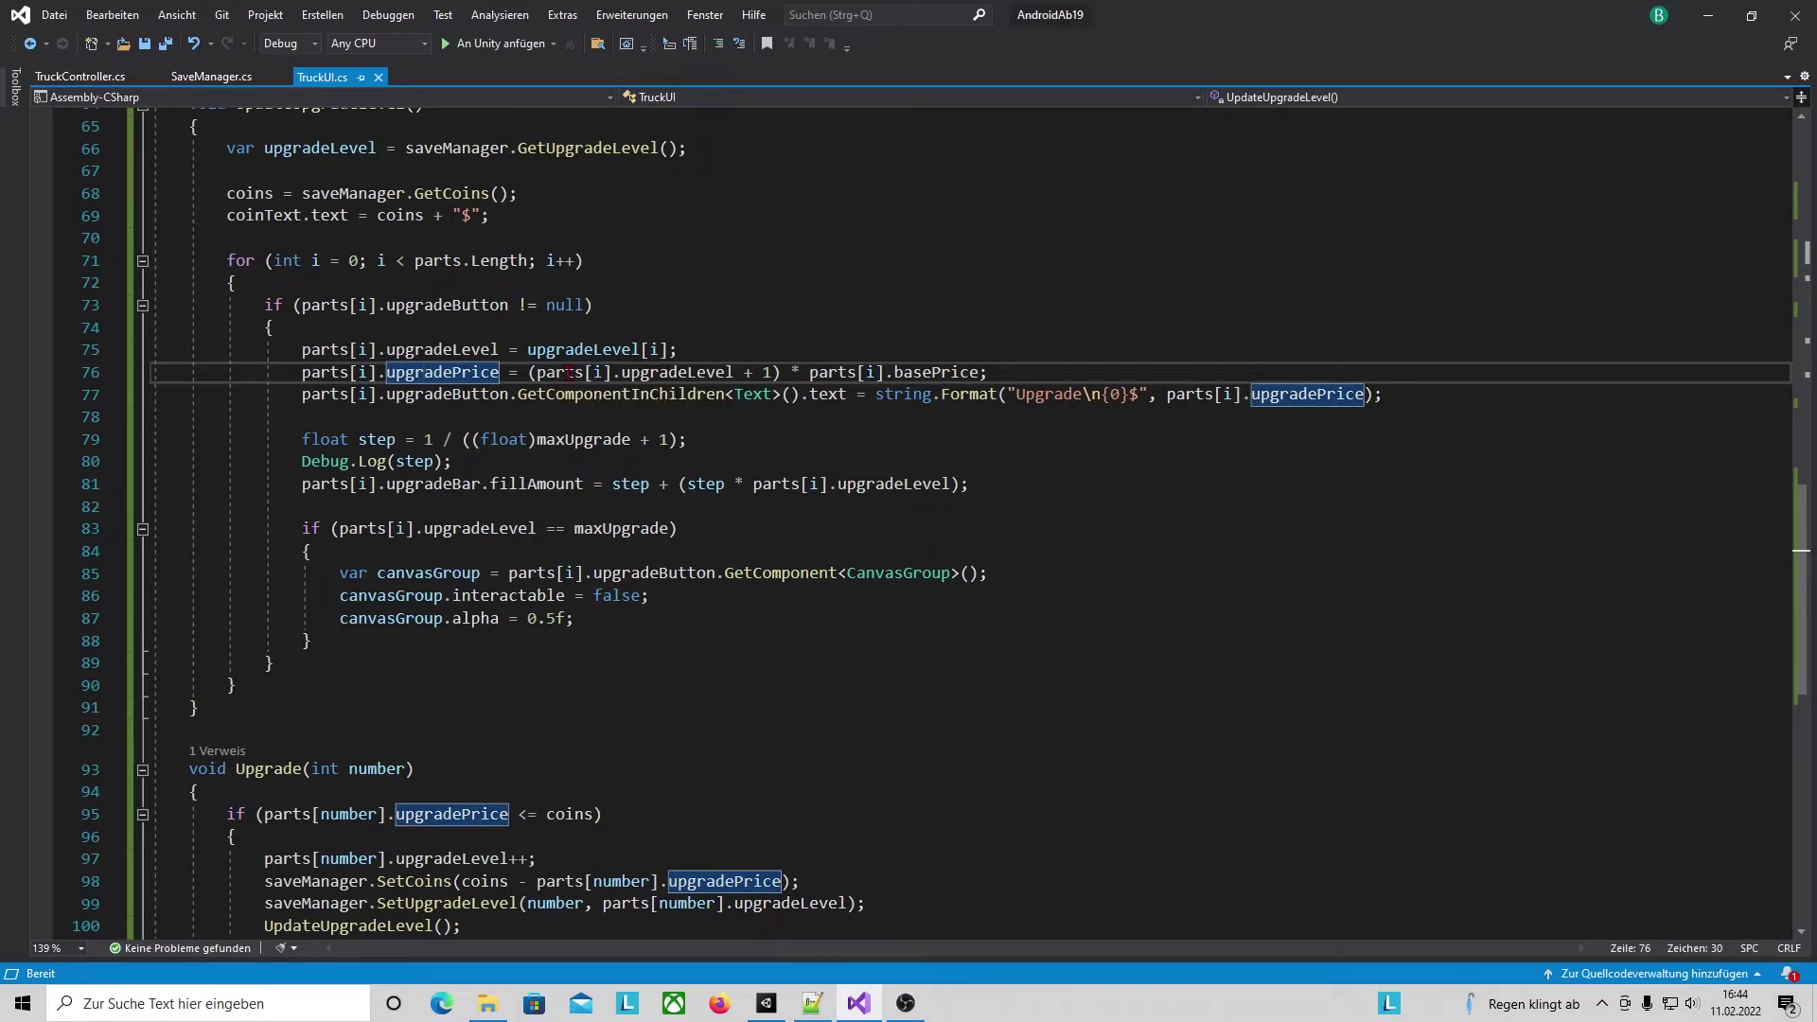
left_click(650, 371)
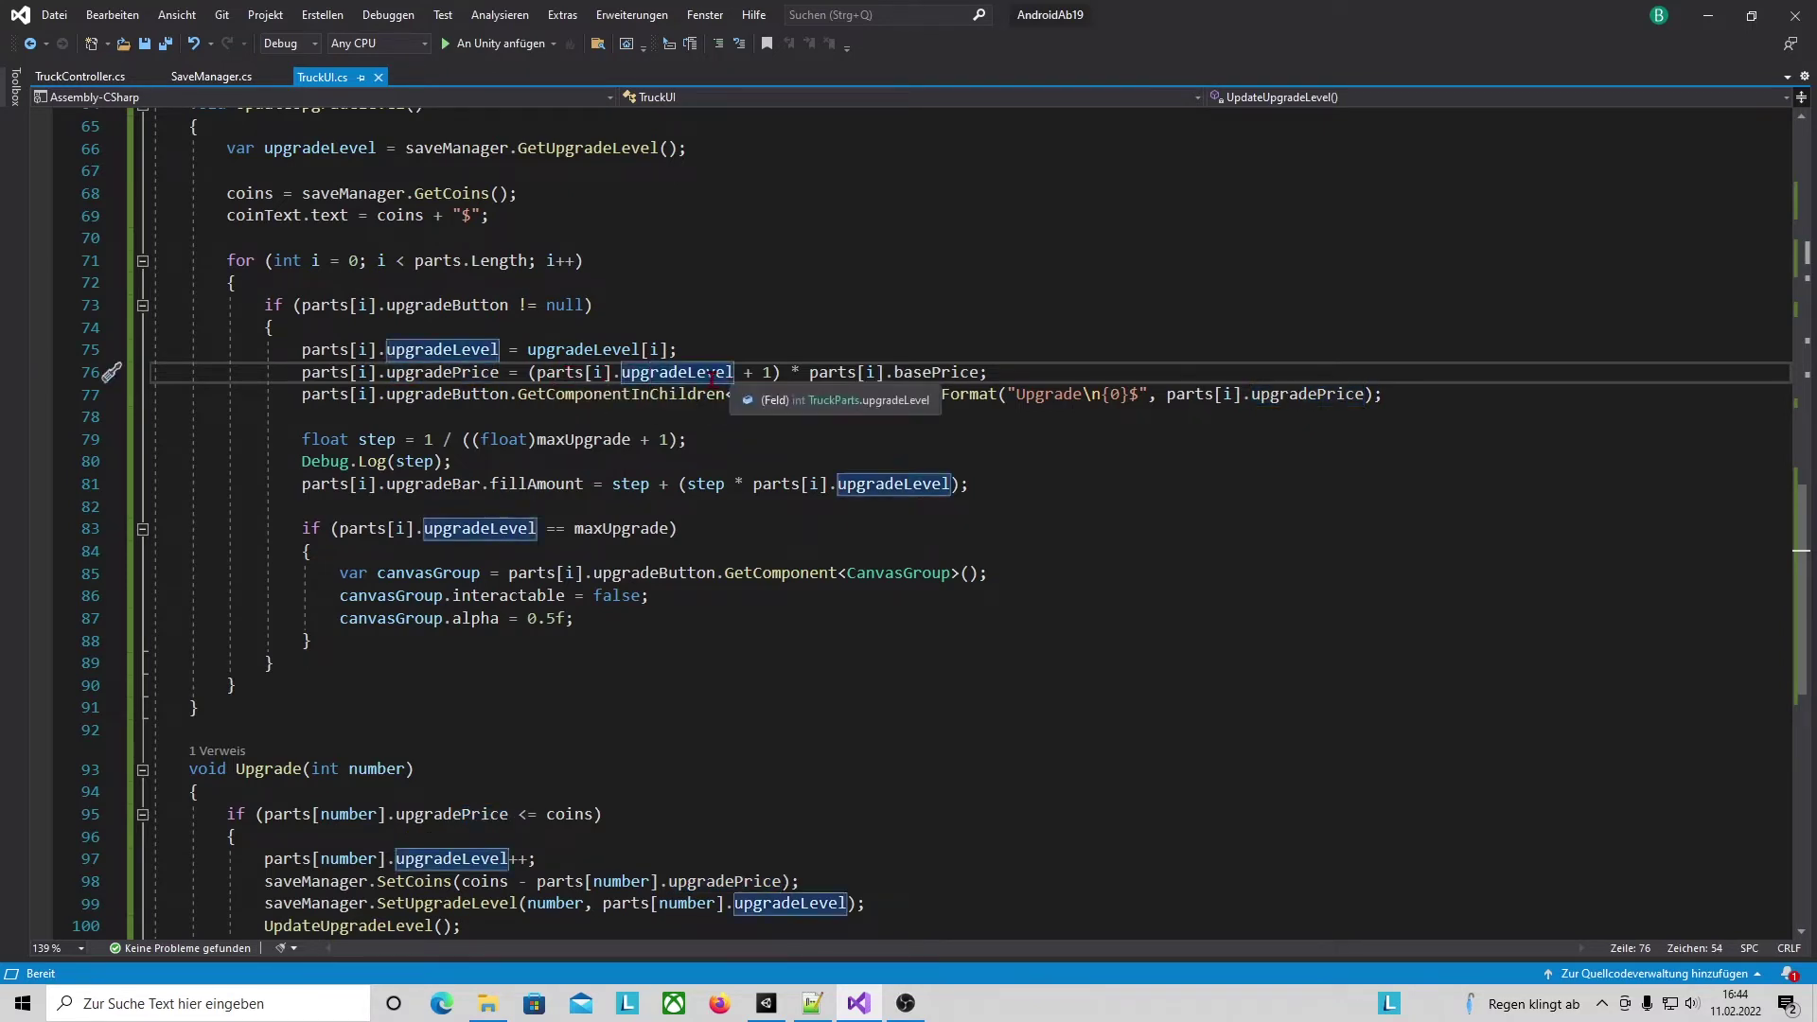
left_click_drag(801, 372, 1016, 369)
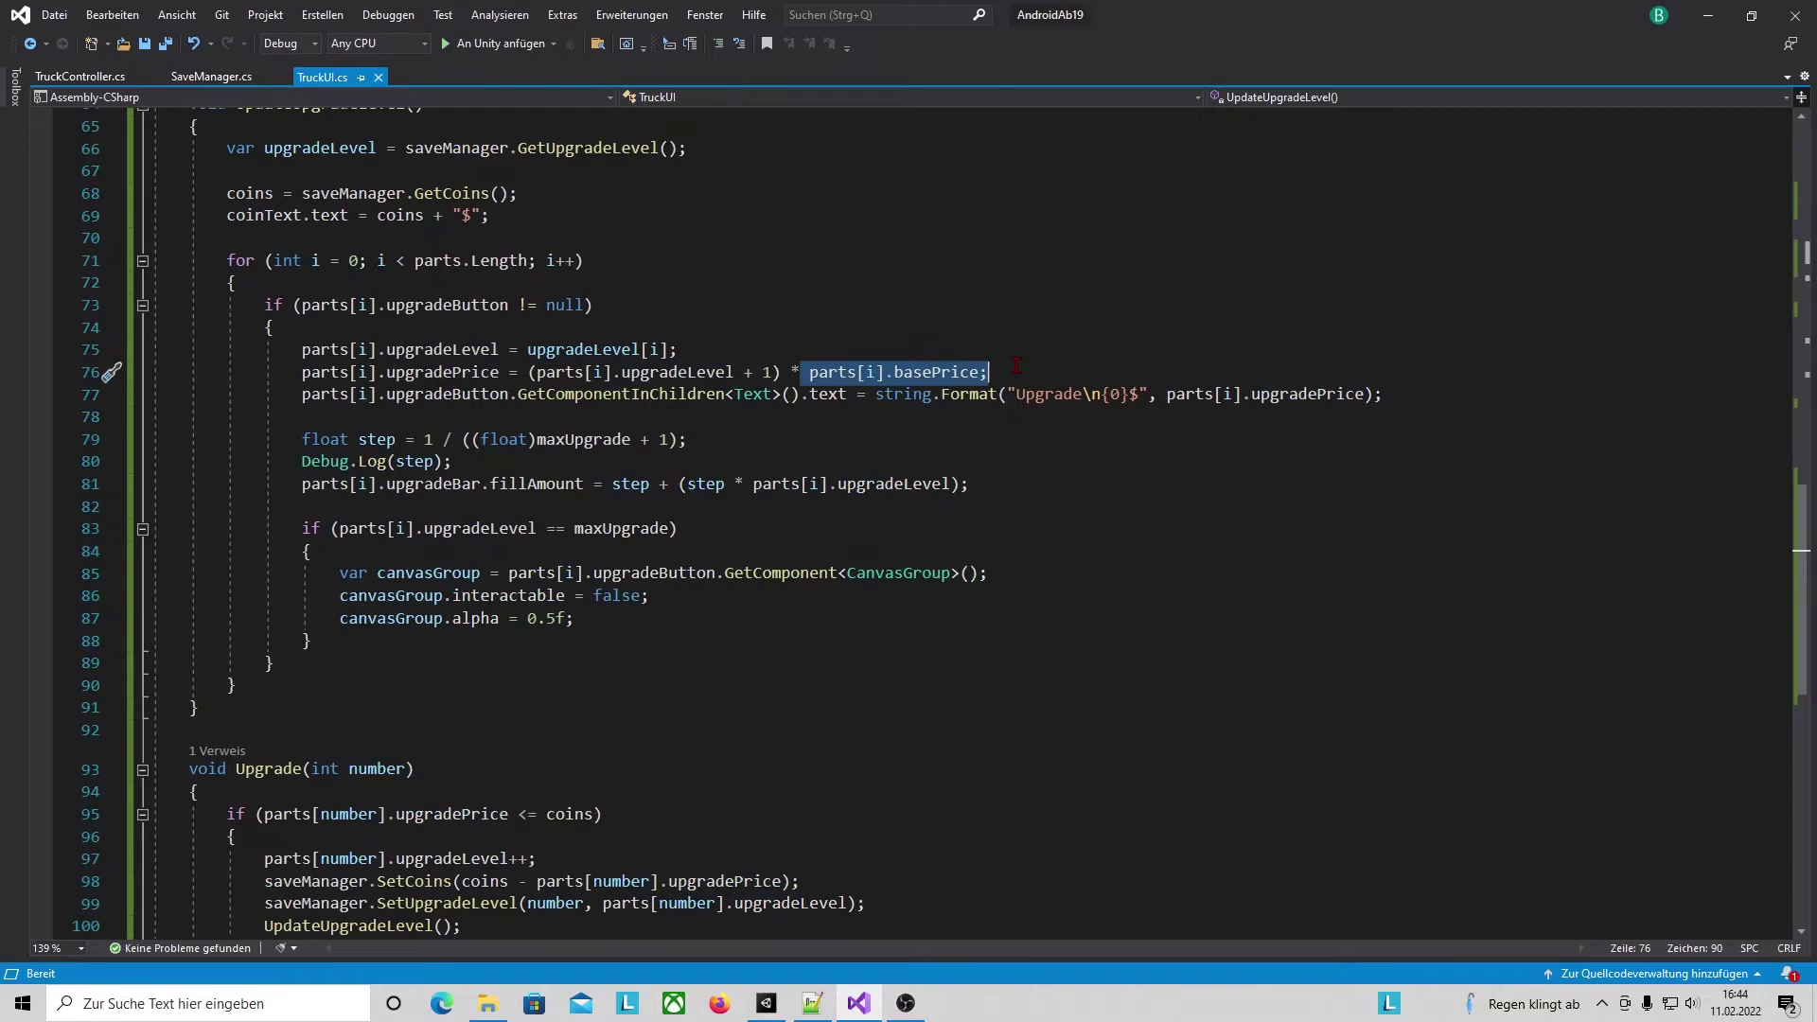
left_click(763, 371)
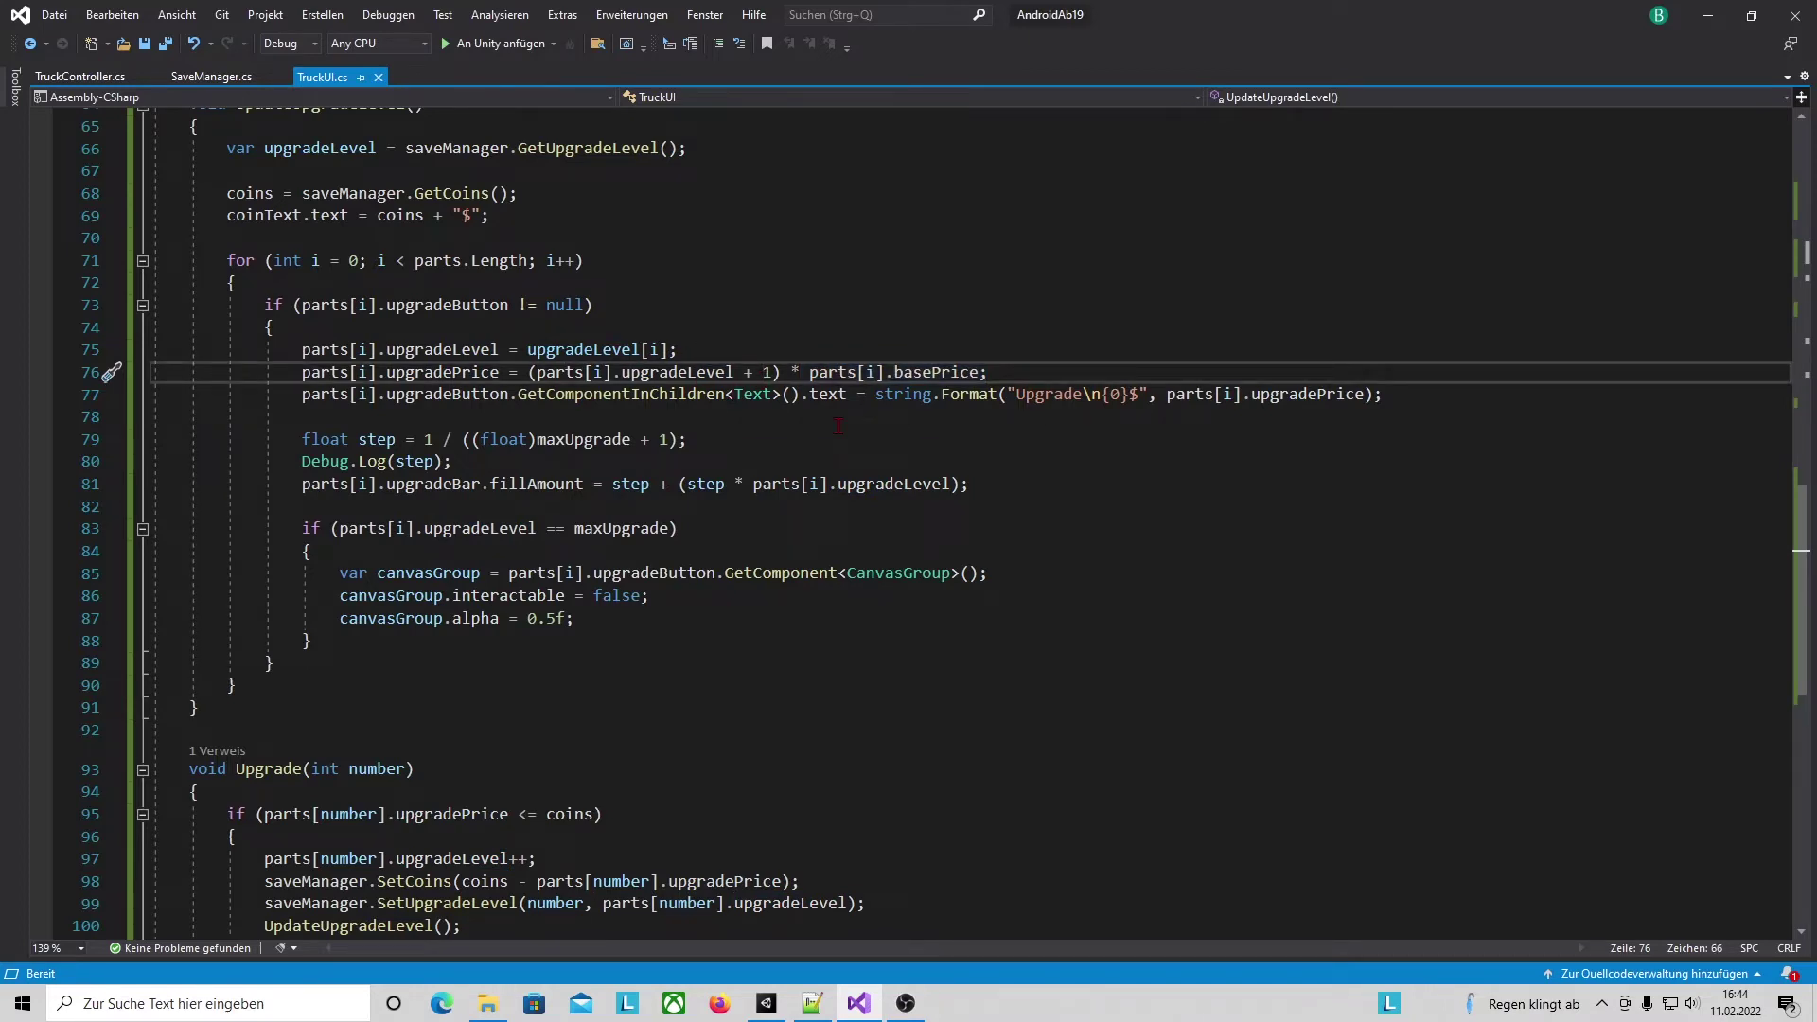
left_click(303, 439)
key("Up")
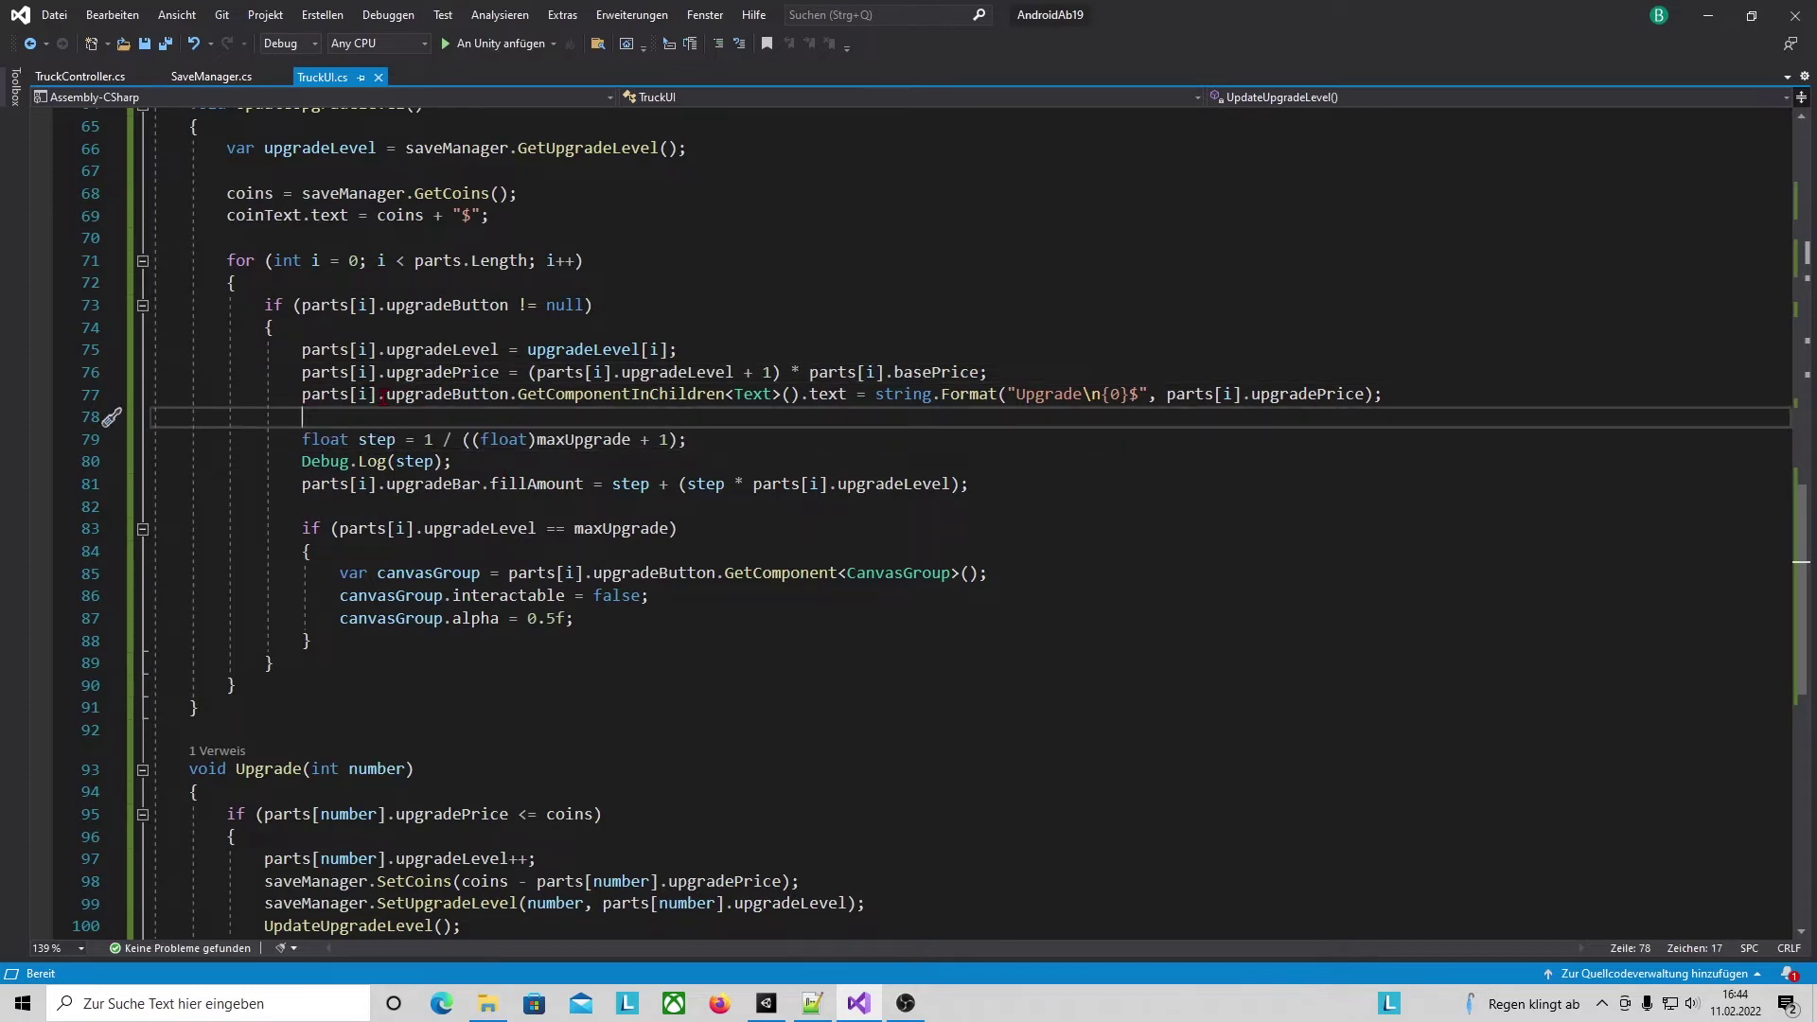
double_click(746, 396)
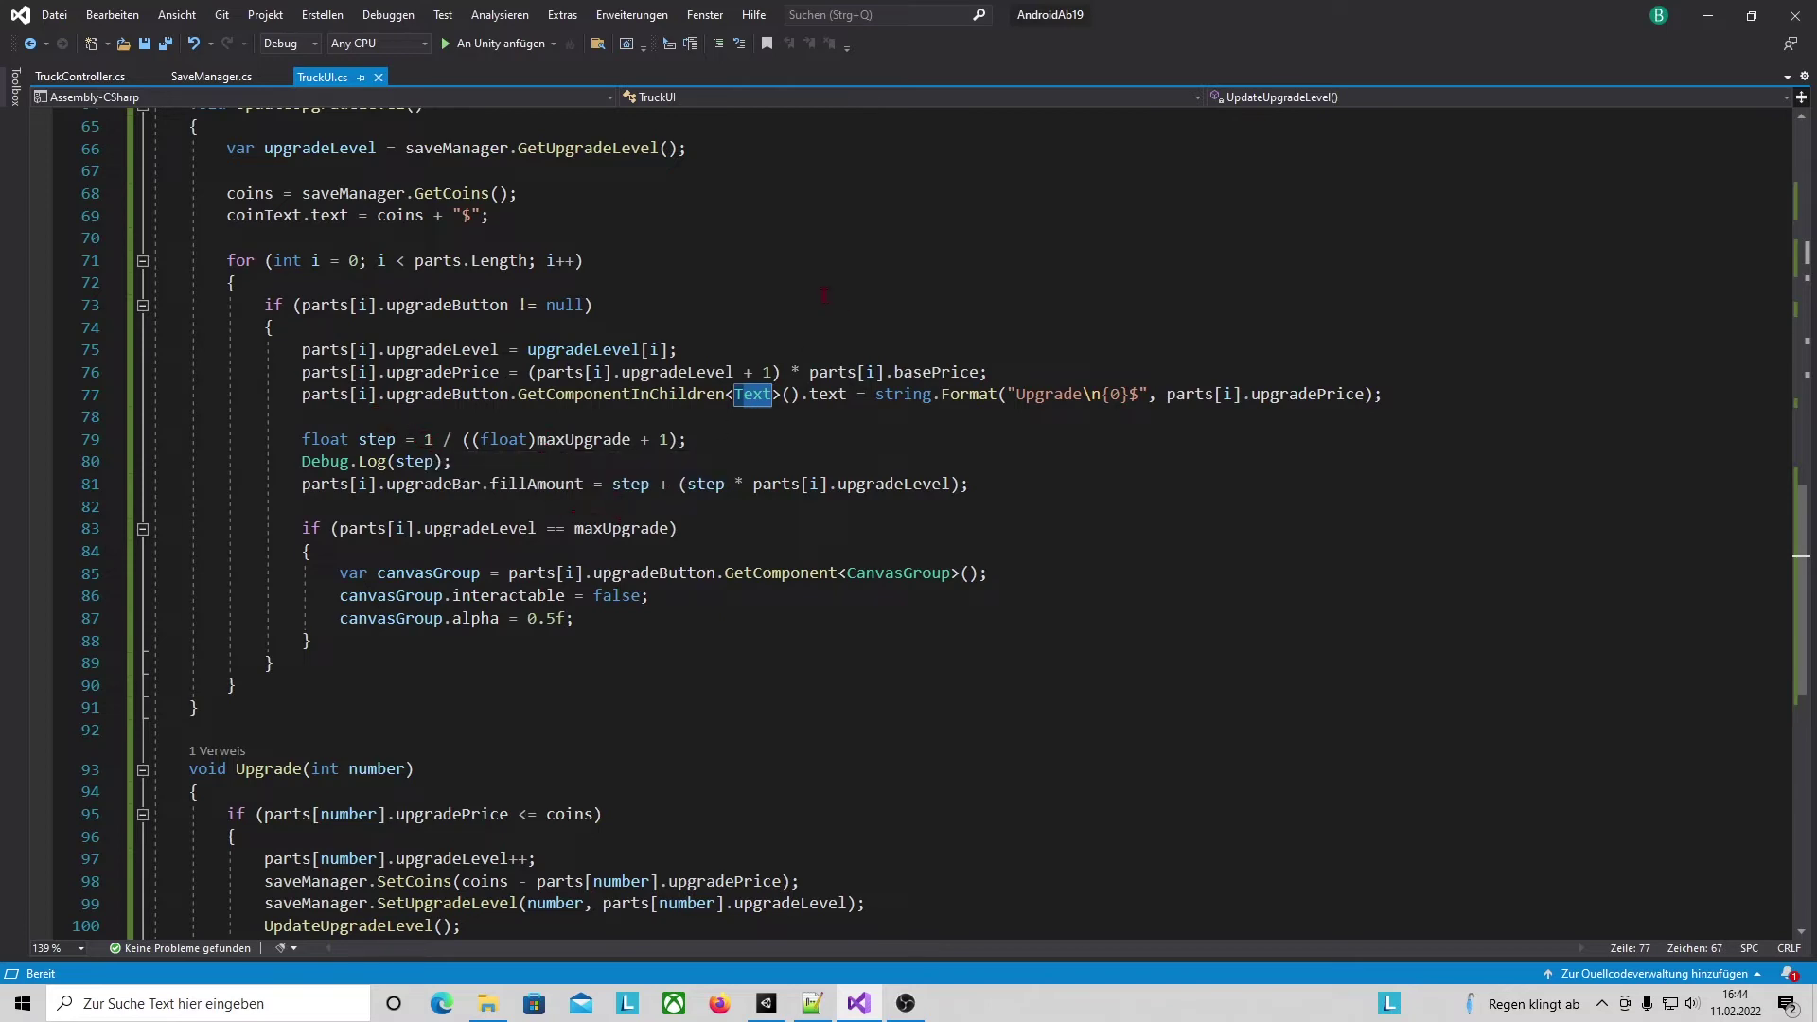
left_click_drag(802, 396, 848, 396)
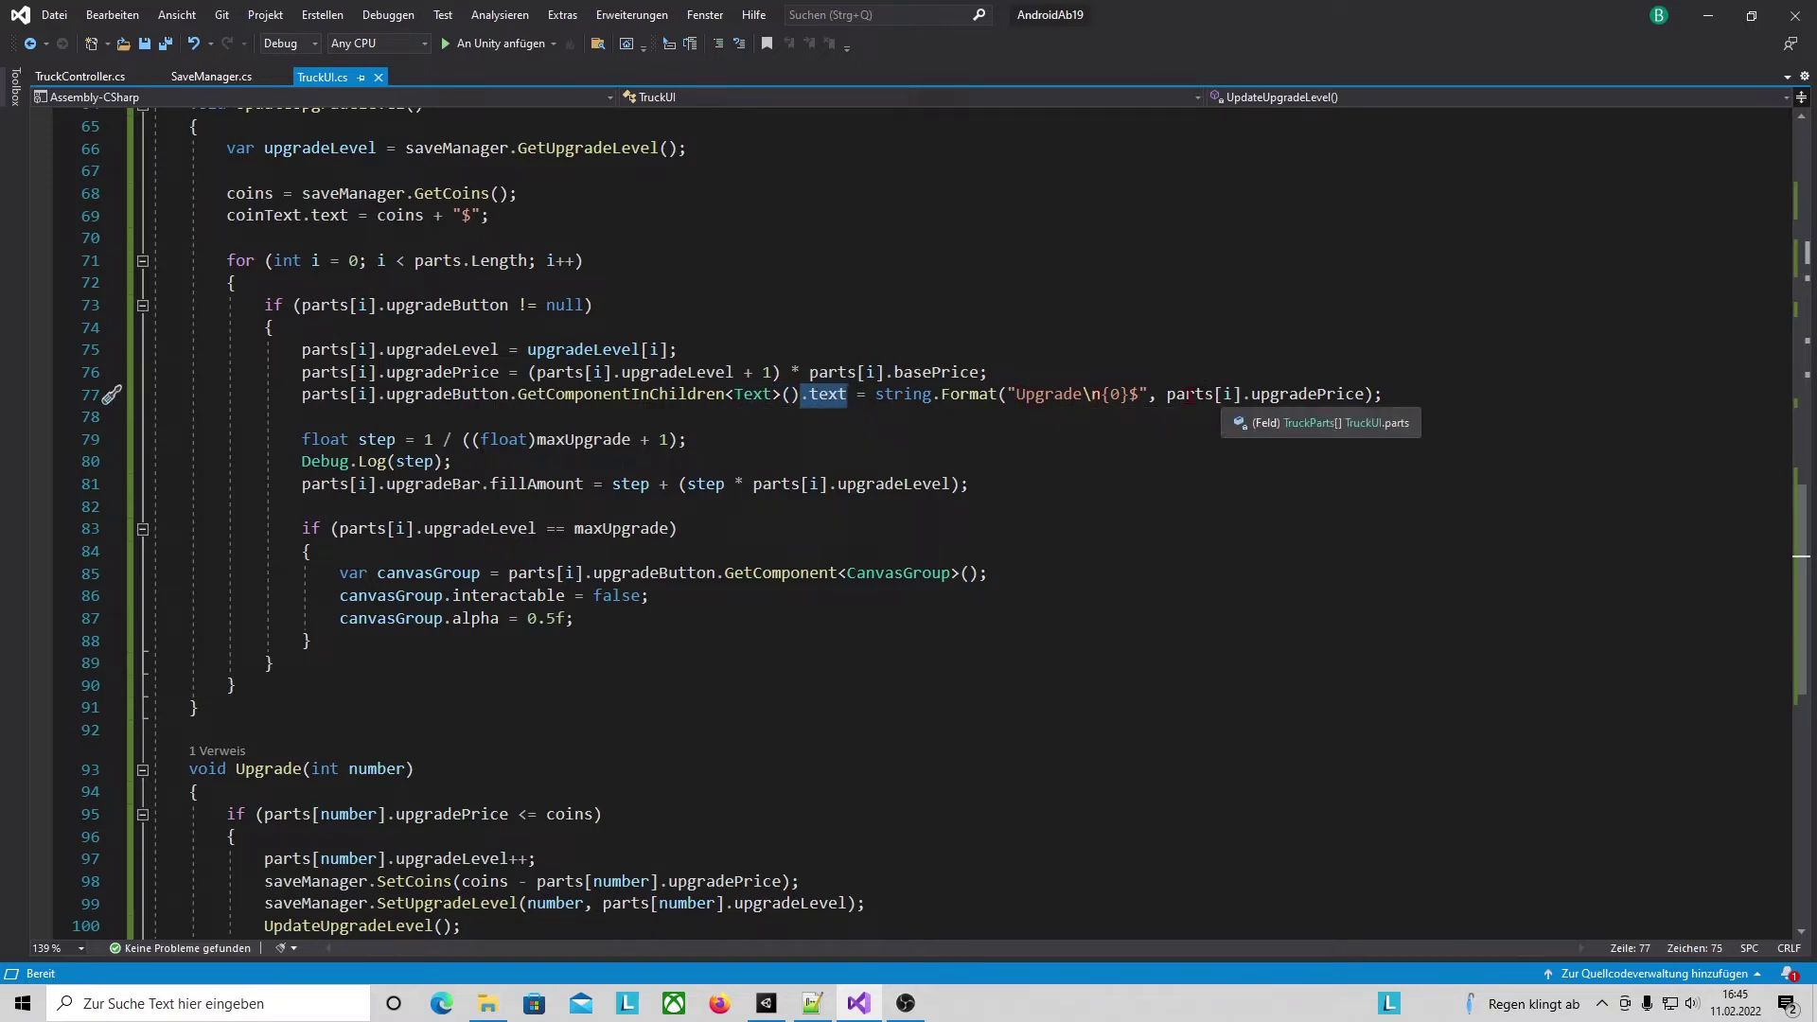
left_click_drag(1167, 395, 1365, 395)
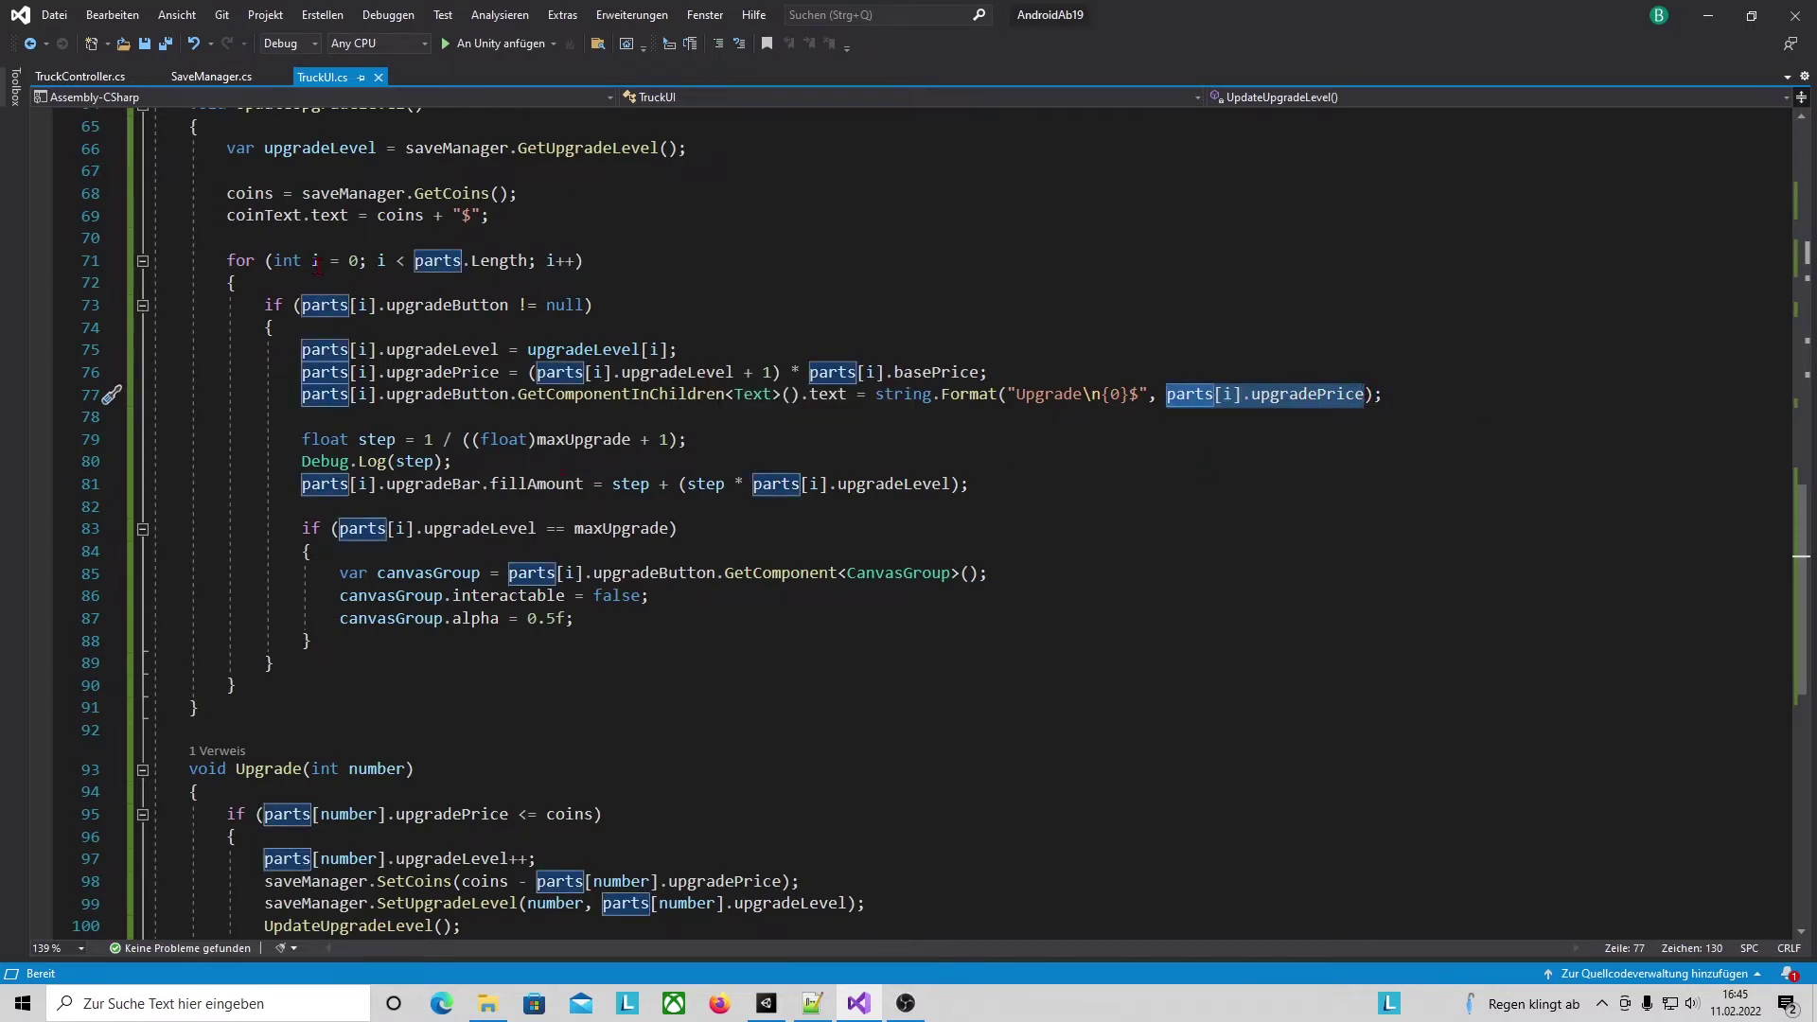
left_click(425, 461)
scroll(398, 378, "down", 2)
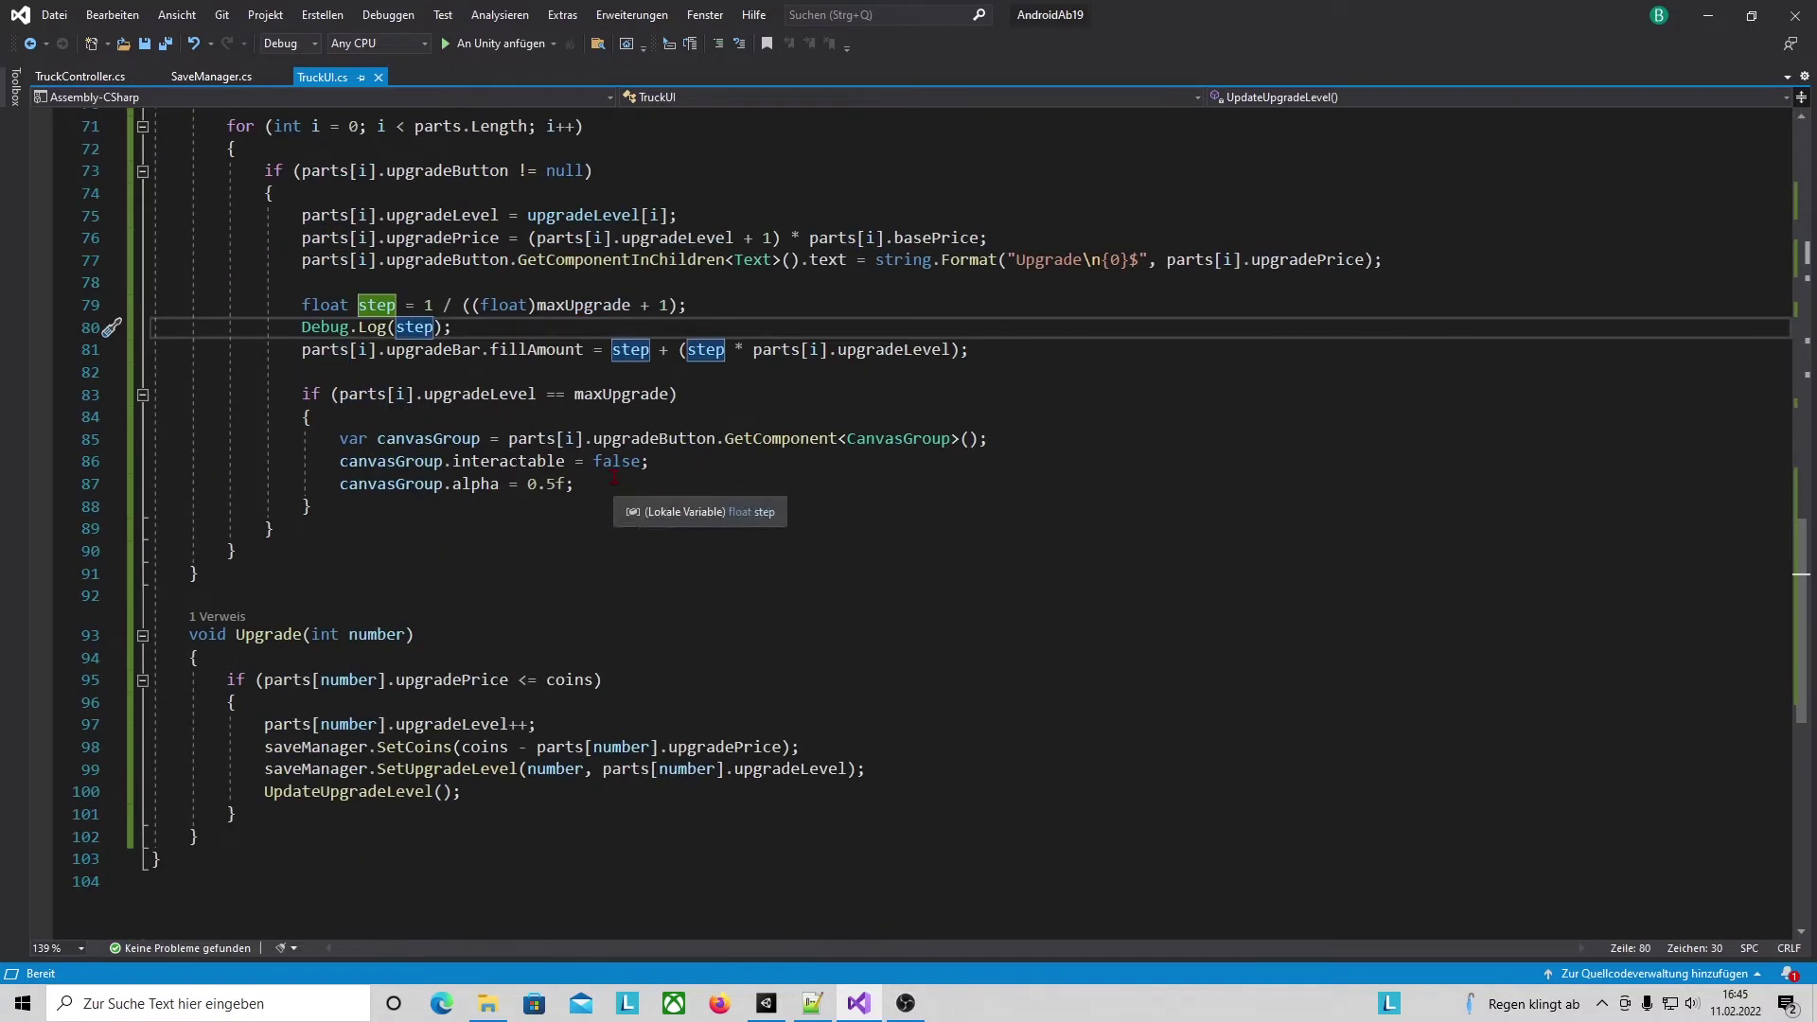
key("Down")
key("Down")
key("Down")
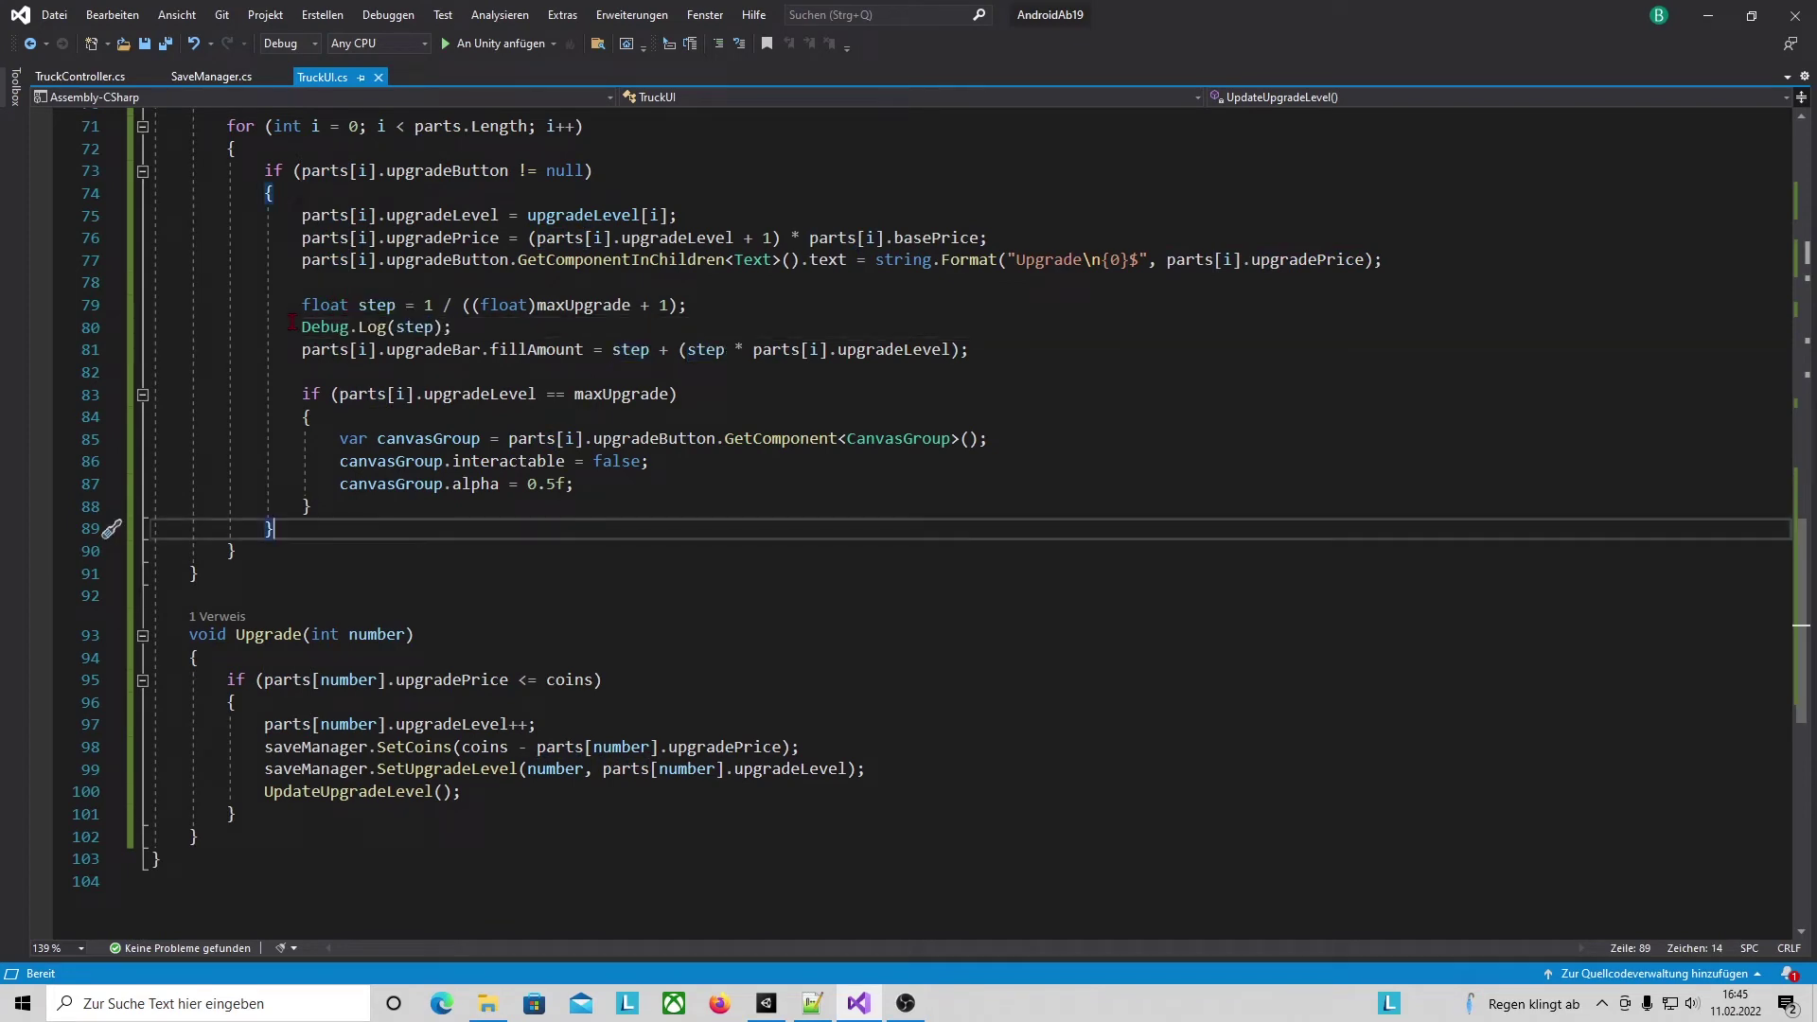
left_click_drag(297, 305, 687, 305)
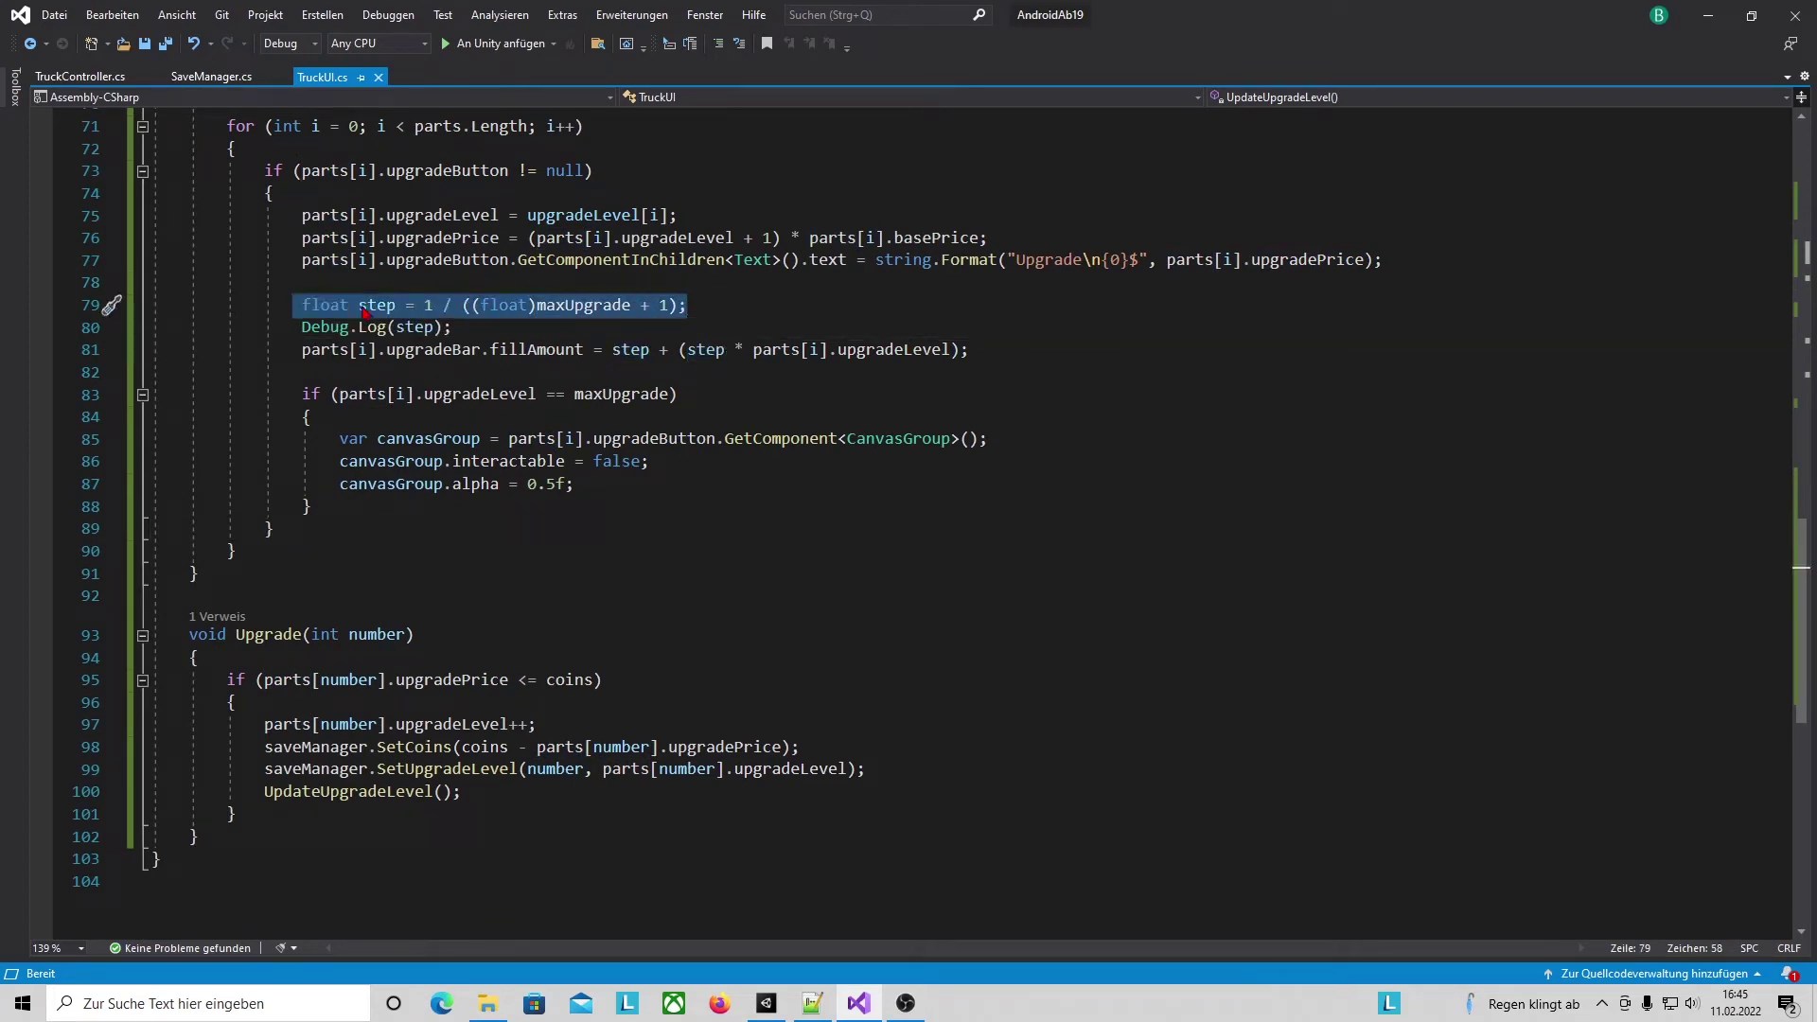
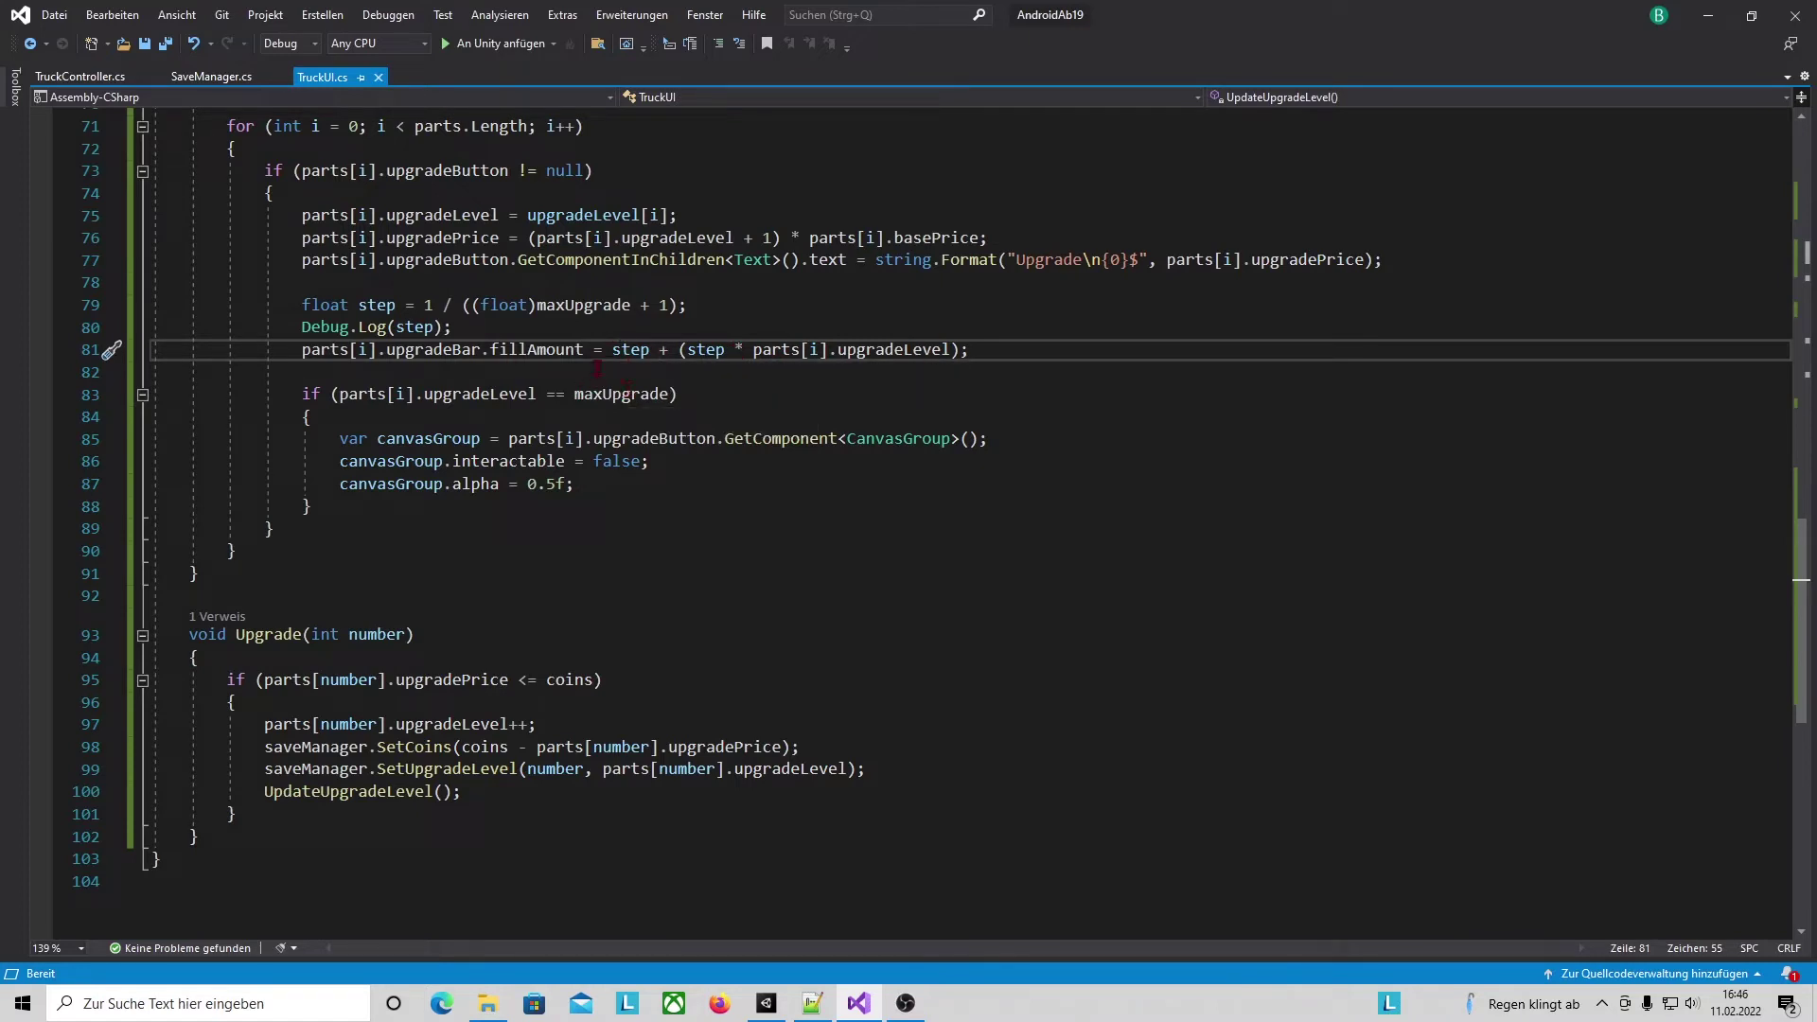
Review the fill calculation and the max-level check block in TruckUI.cs.
double_click(628, 350)
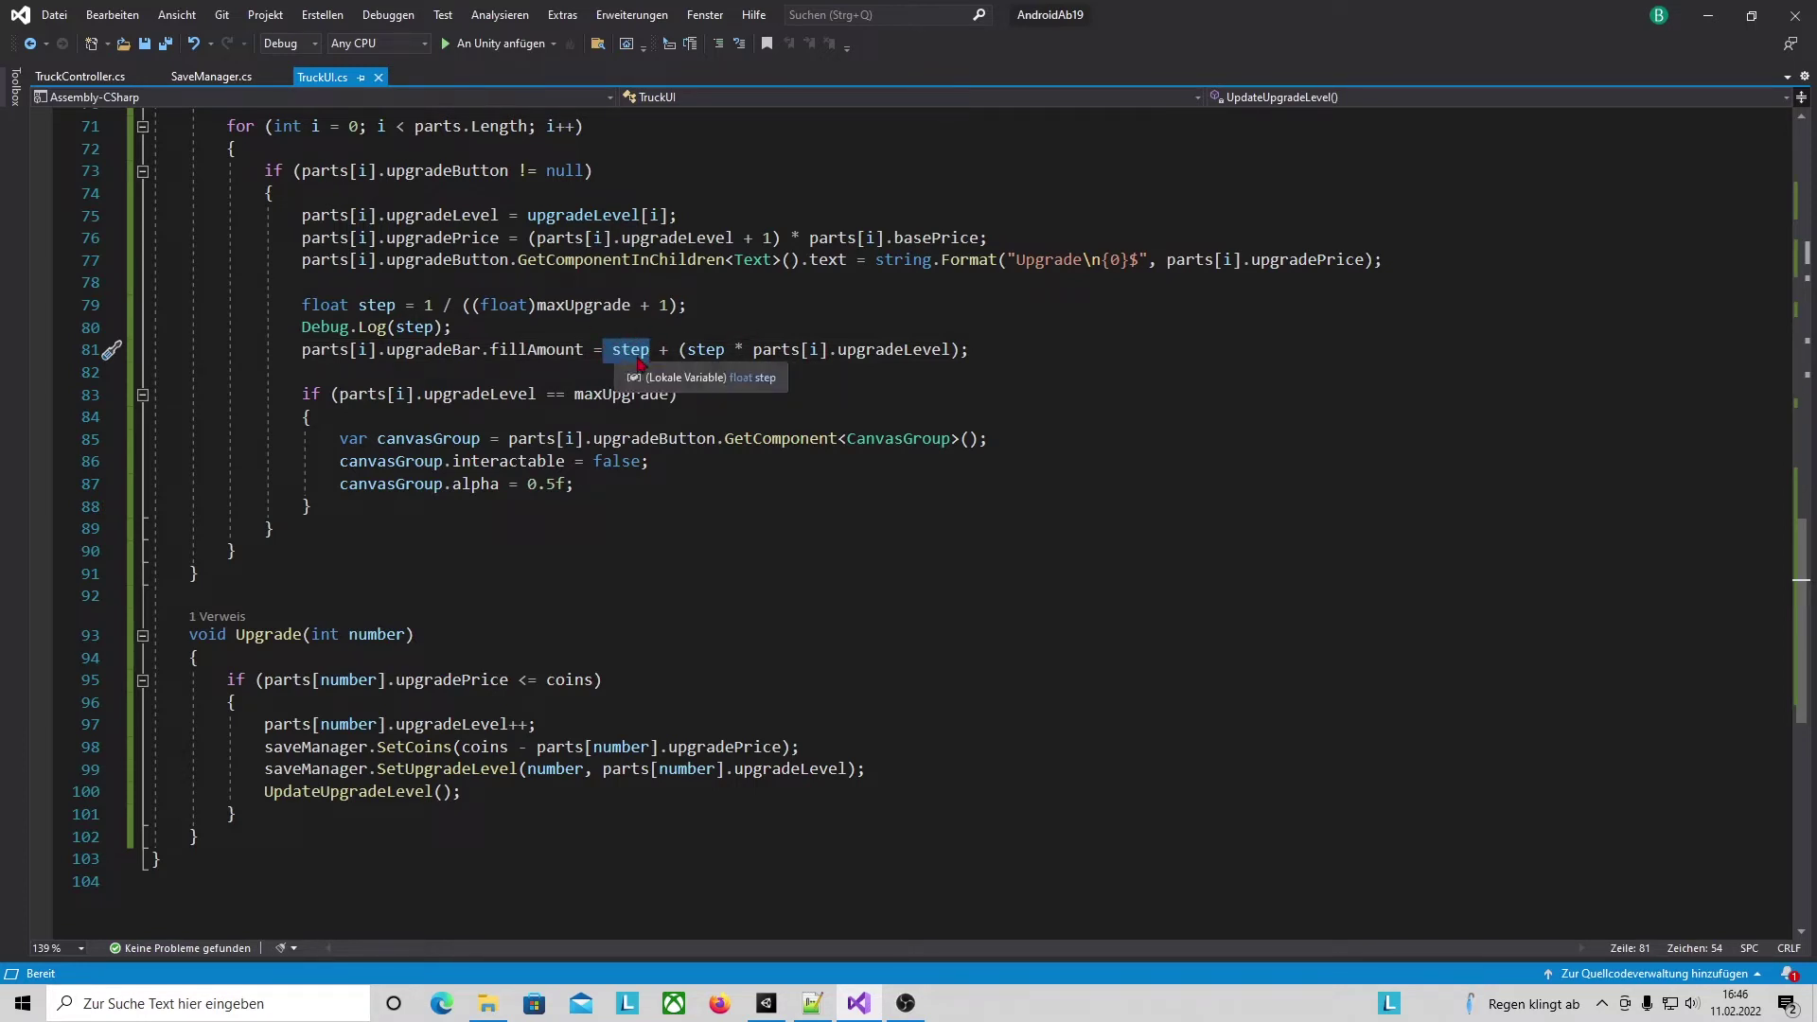
left_click(199, 573)
left_click(296, 394)
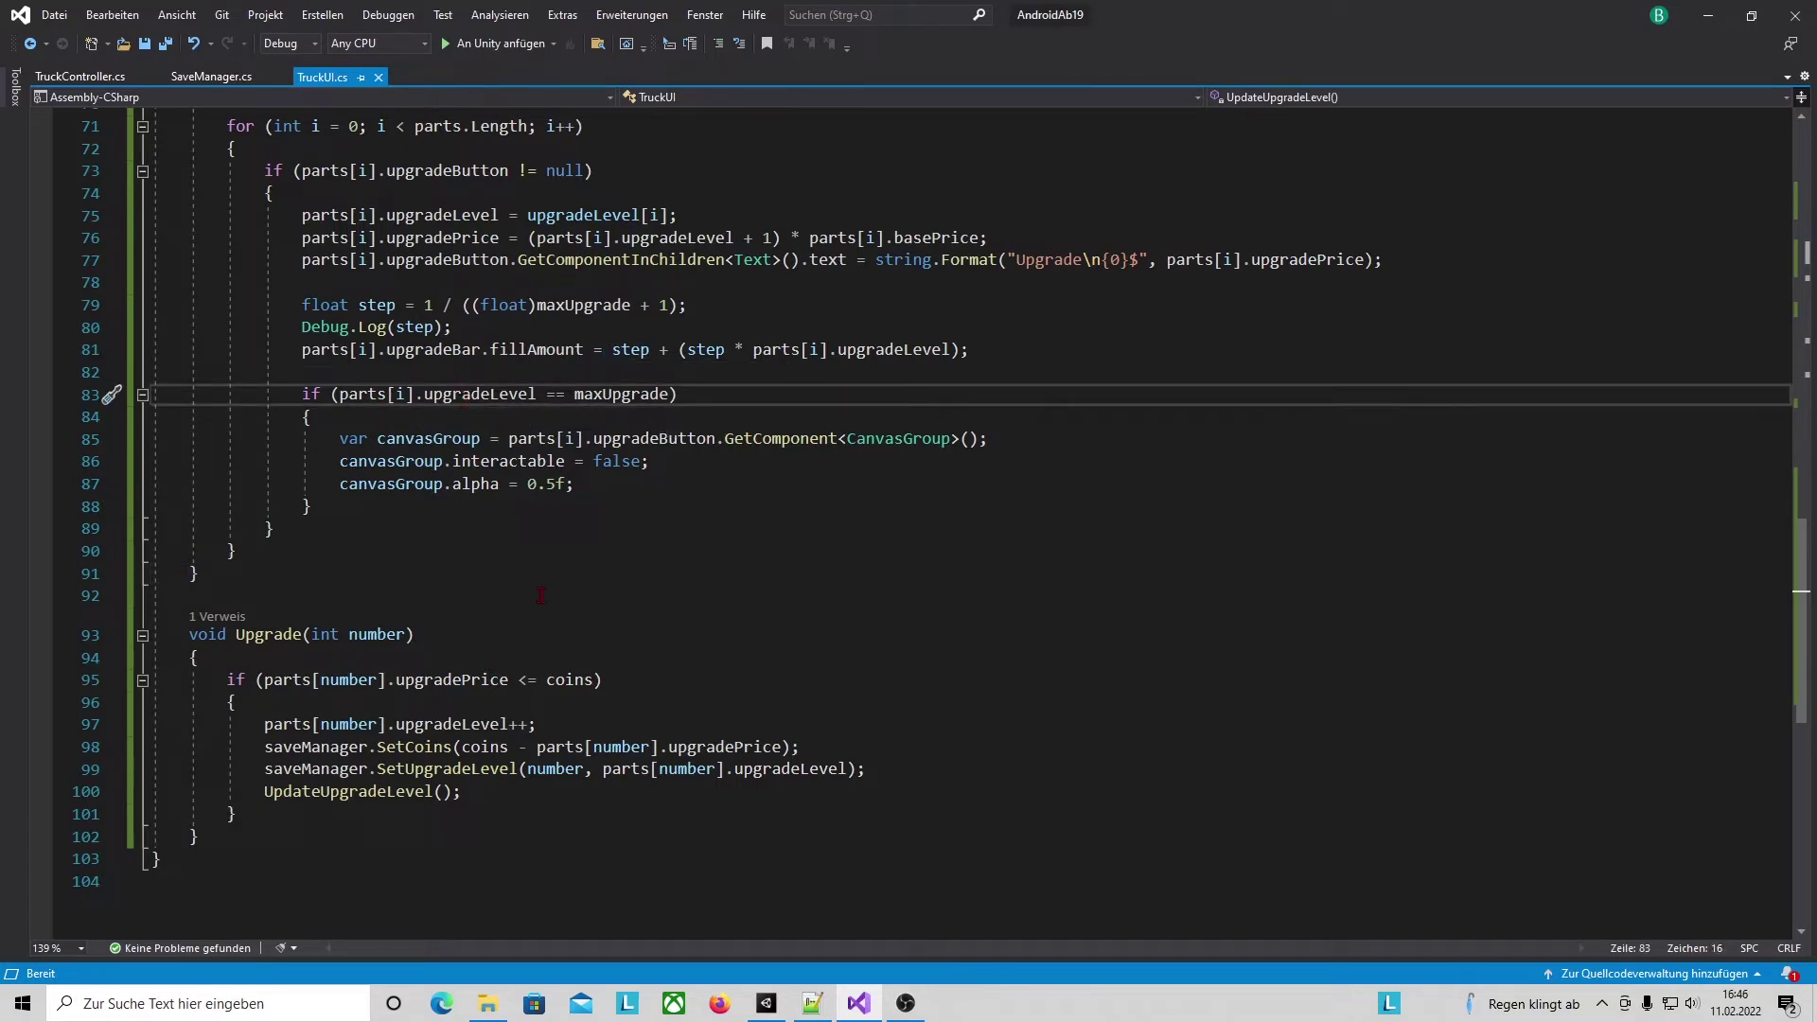
left_click(543, 523)
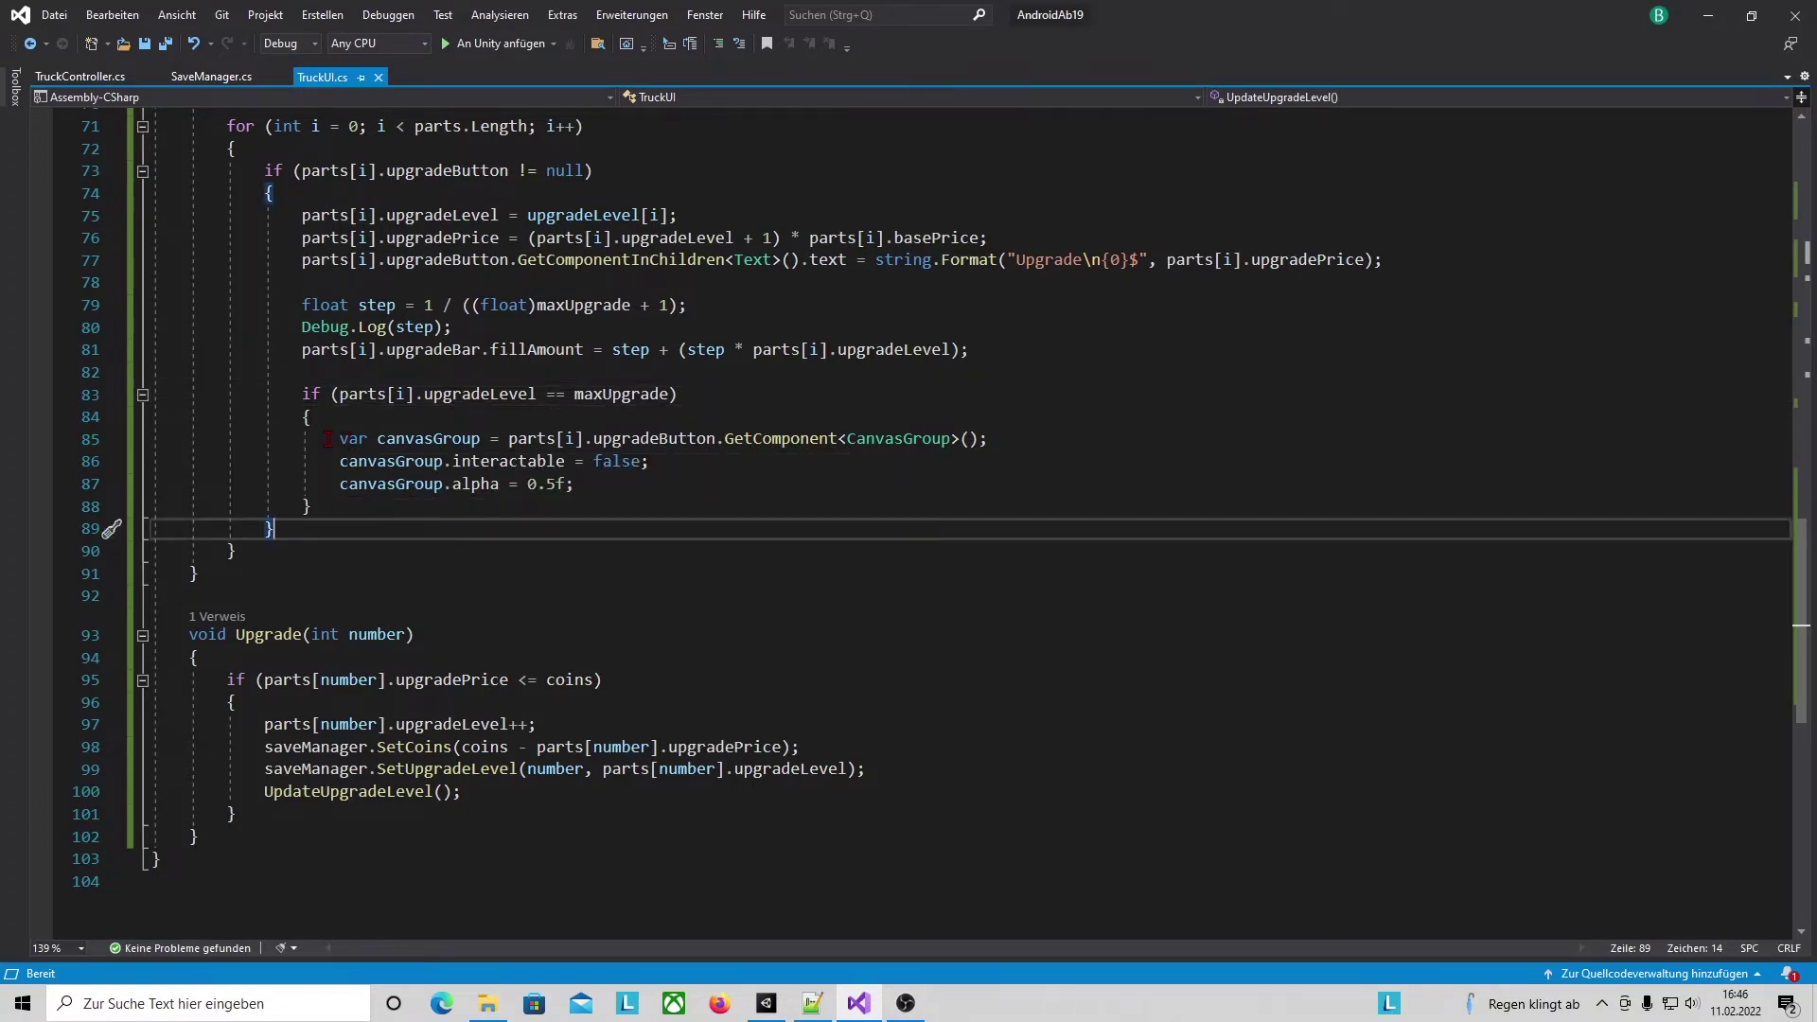
left_click_drag(328, 438, 473, 460)
left_click(478, 461)
left_click(707, 483)
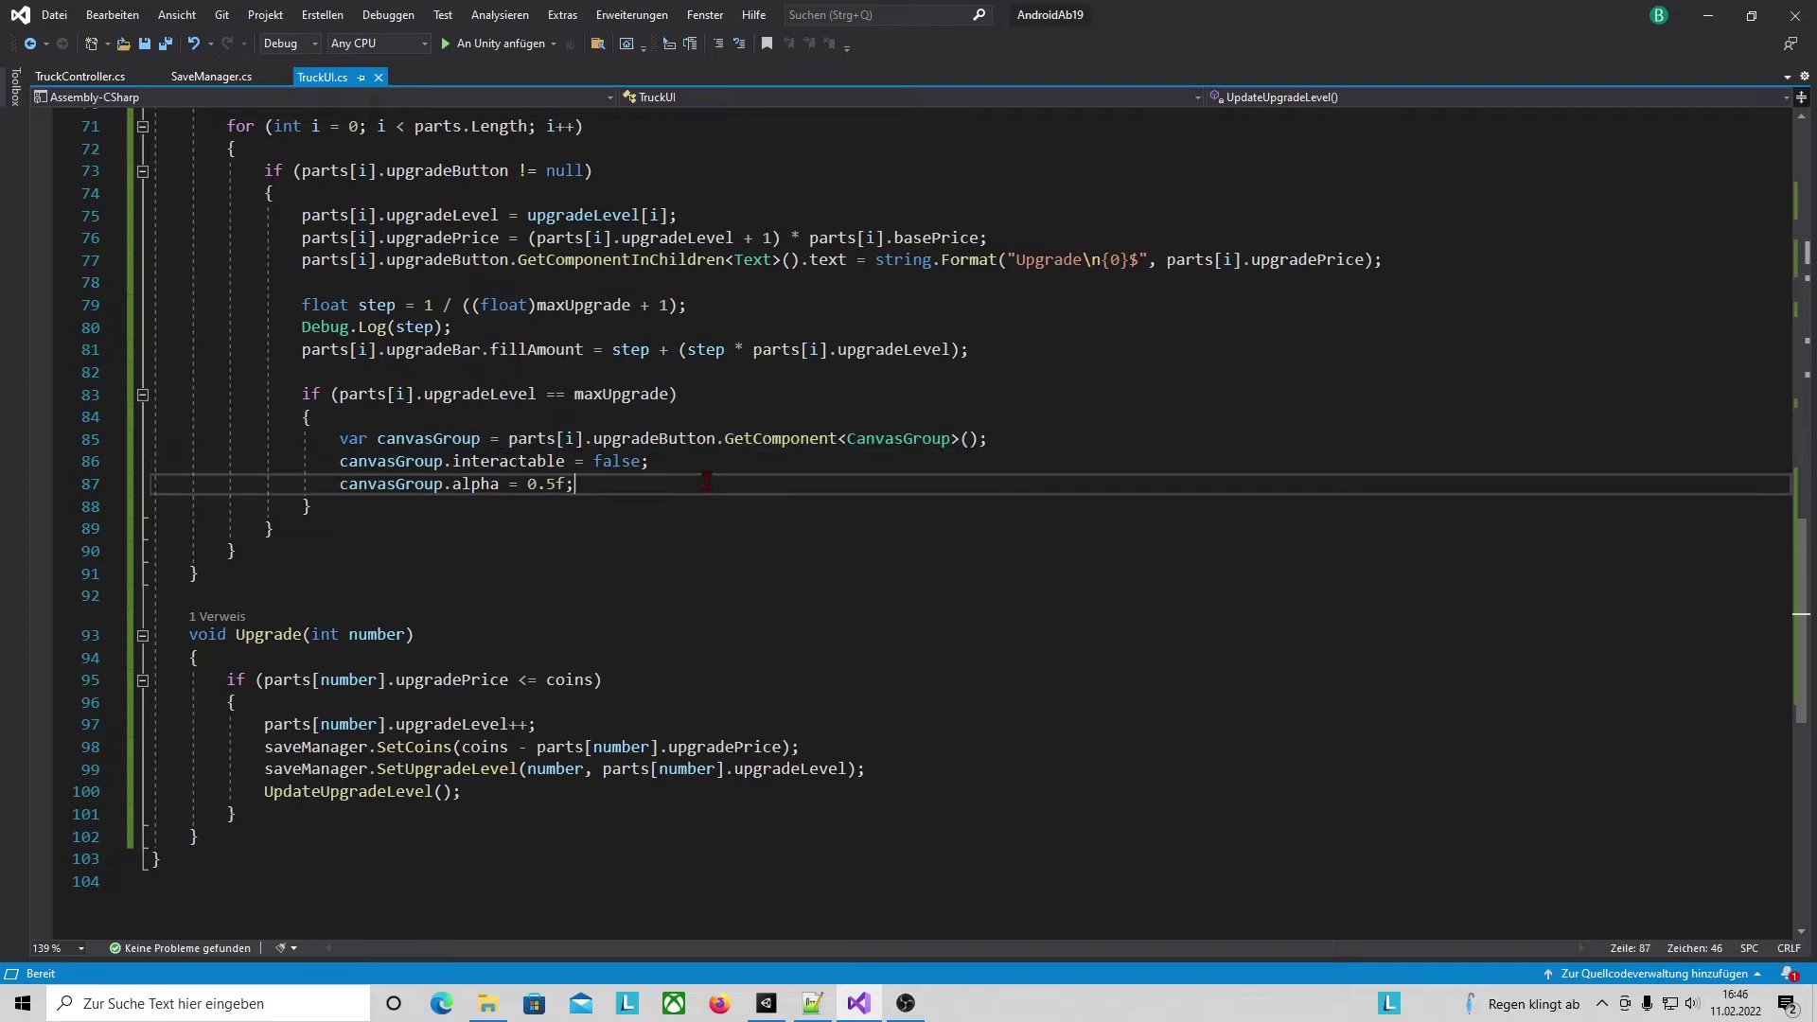
Highlight the interactable = false and alpha = 0.5f lines, then switch to Unity.
mouse_move(803, 438)
left_click_drag(338, 461, 651, 461)
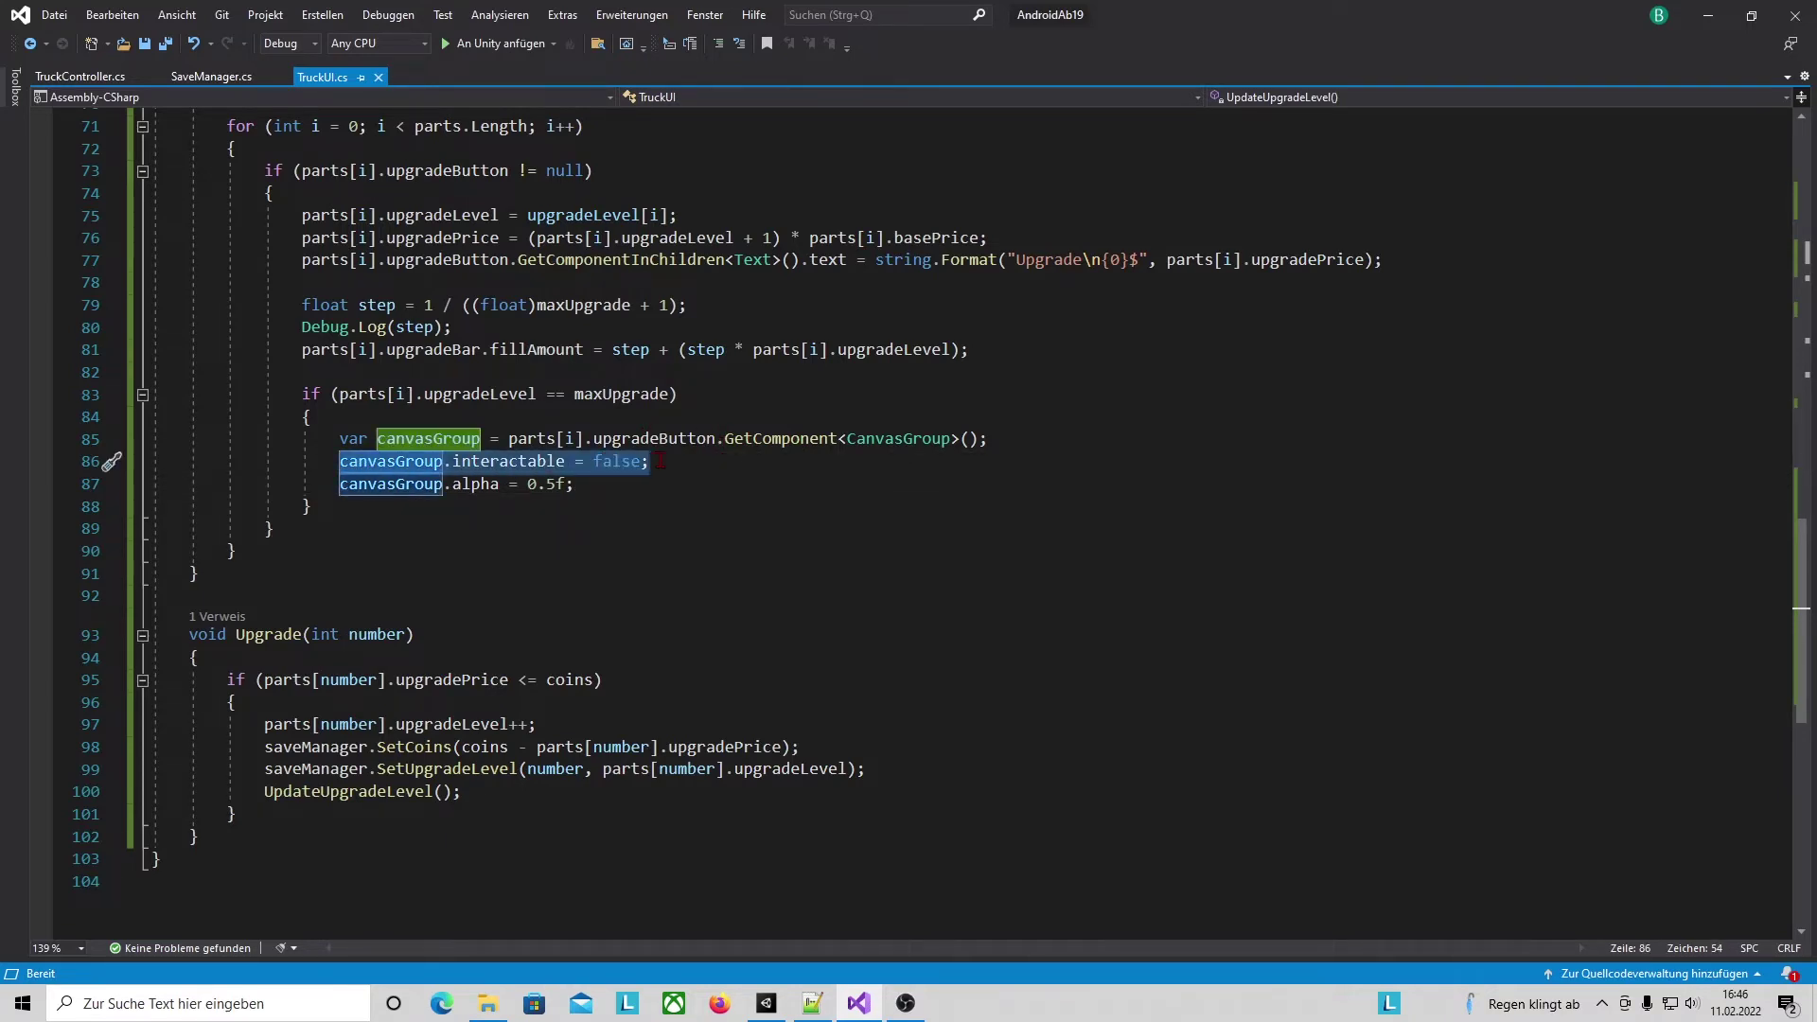
left_click(380, 507)
left_click_drag(339, 484, 574, 483)
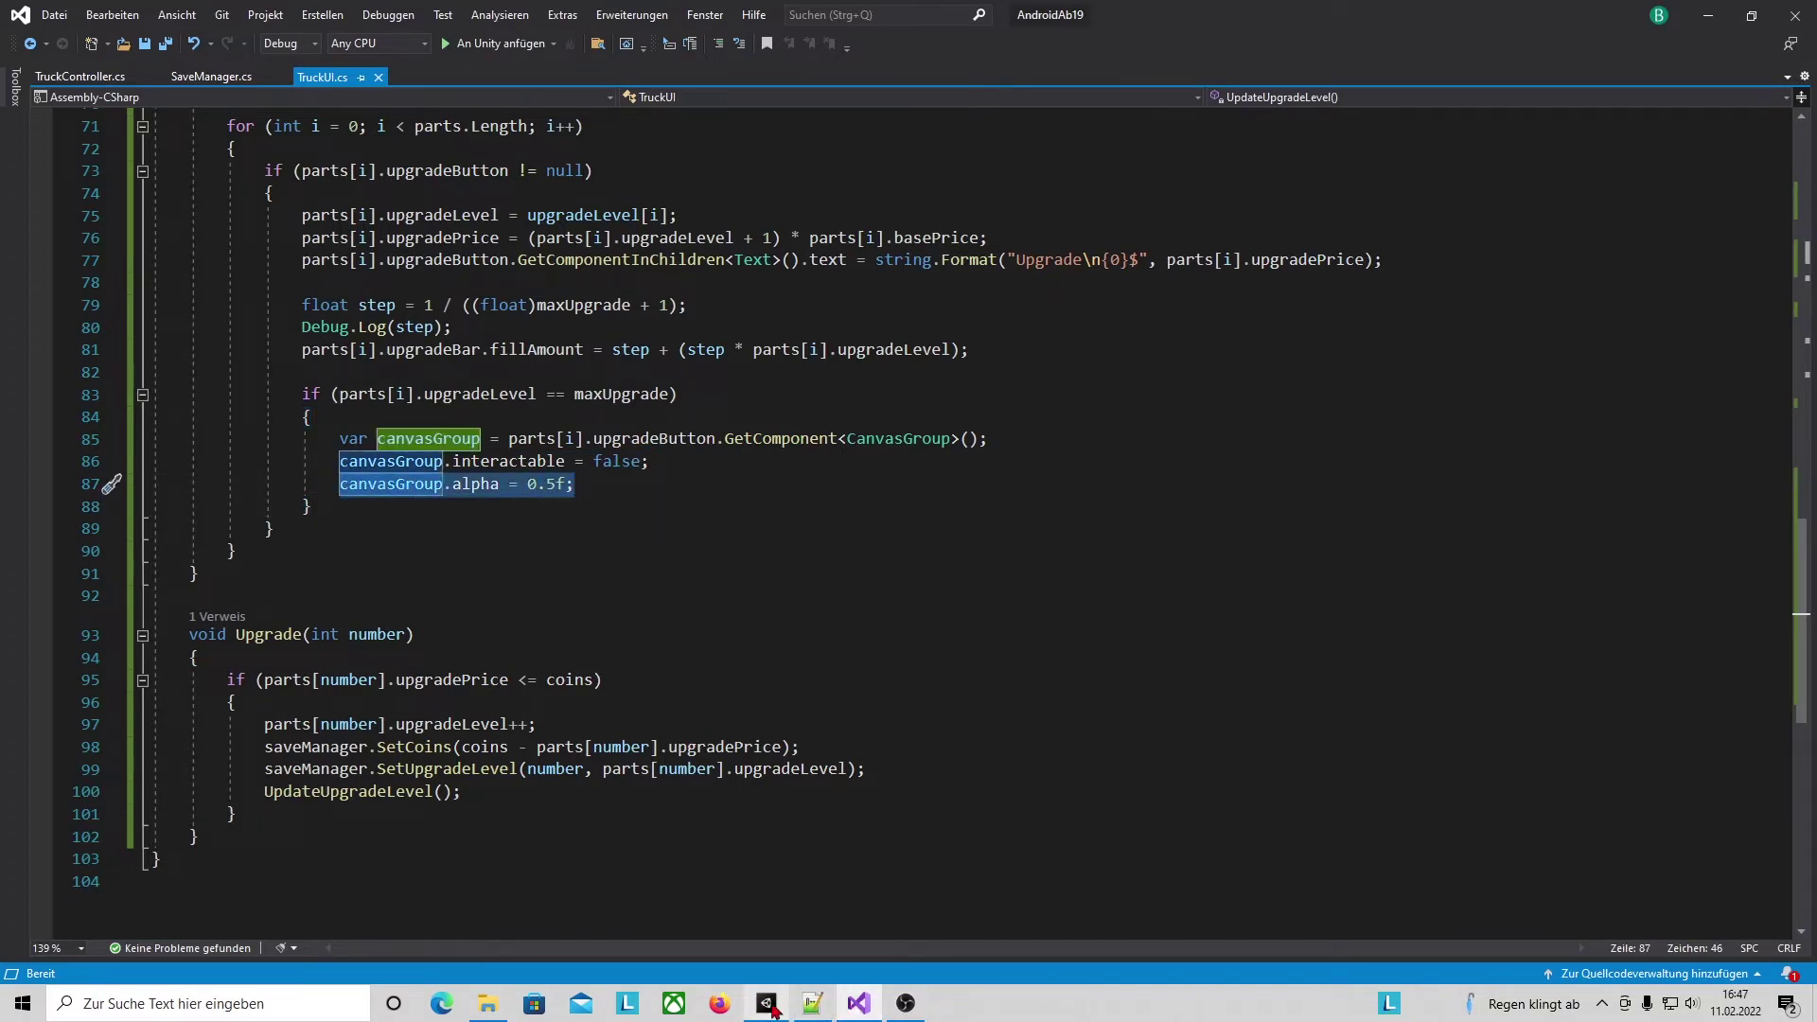
left_click(767, 1003)
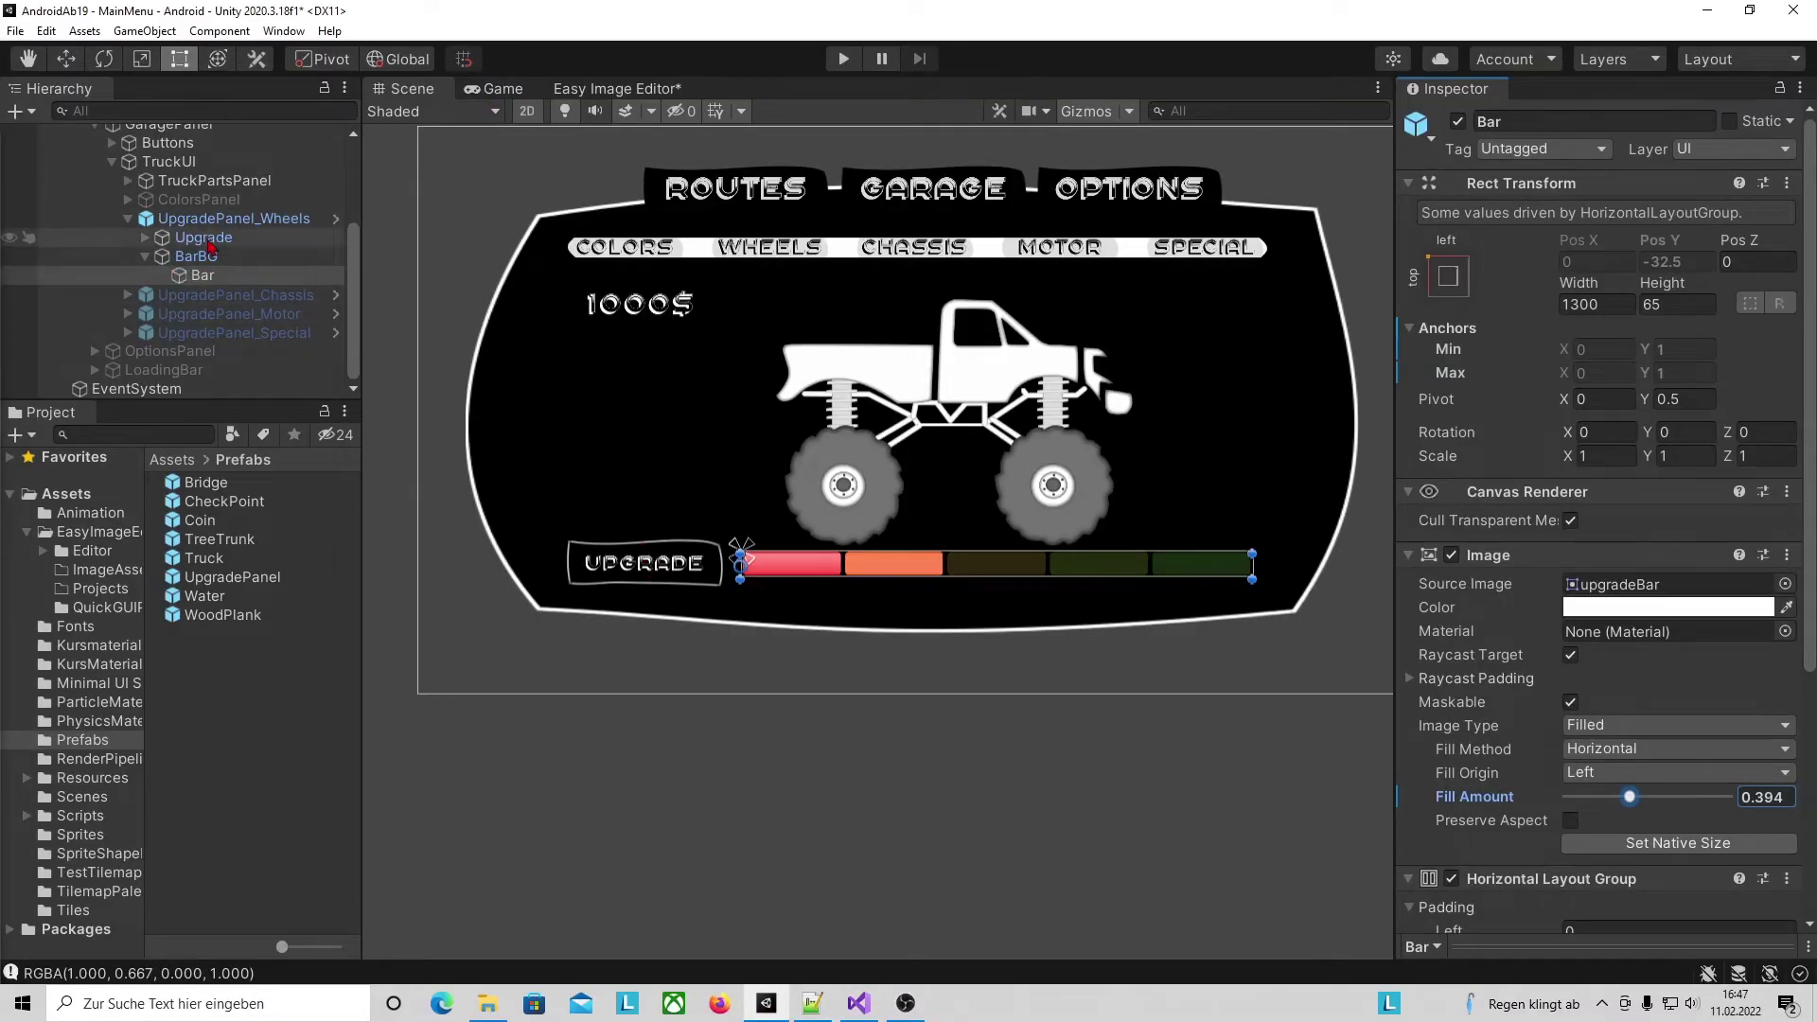
Select the Upgrade button, untick its Canvas Group, and open its Image colour picker.
left_click(203, 237)
scroll(1589, 589, "down", 10)
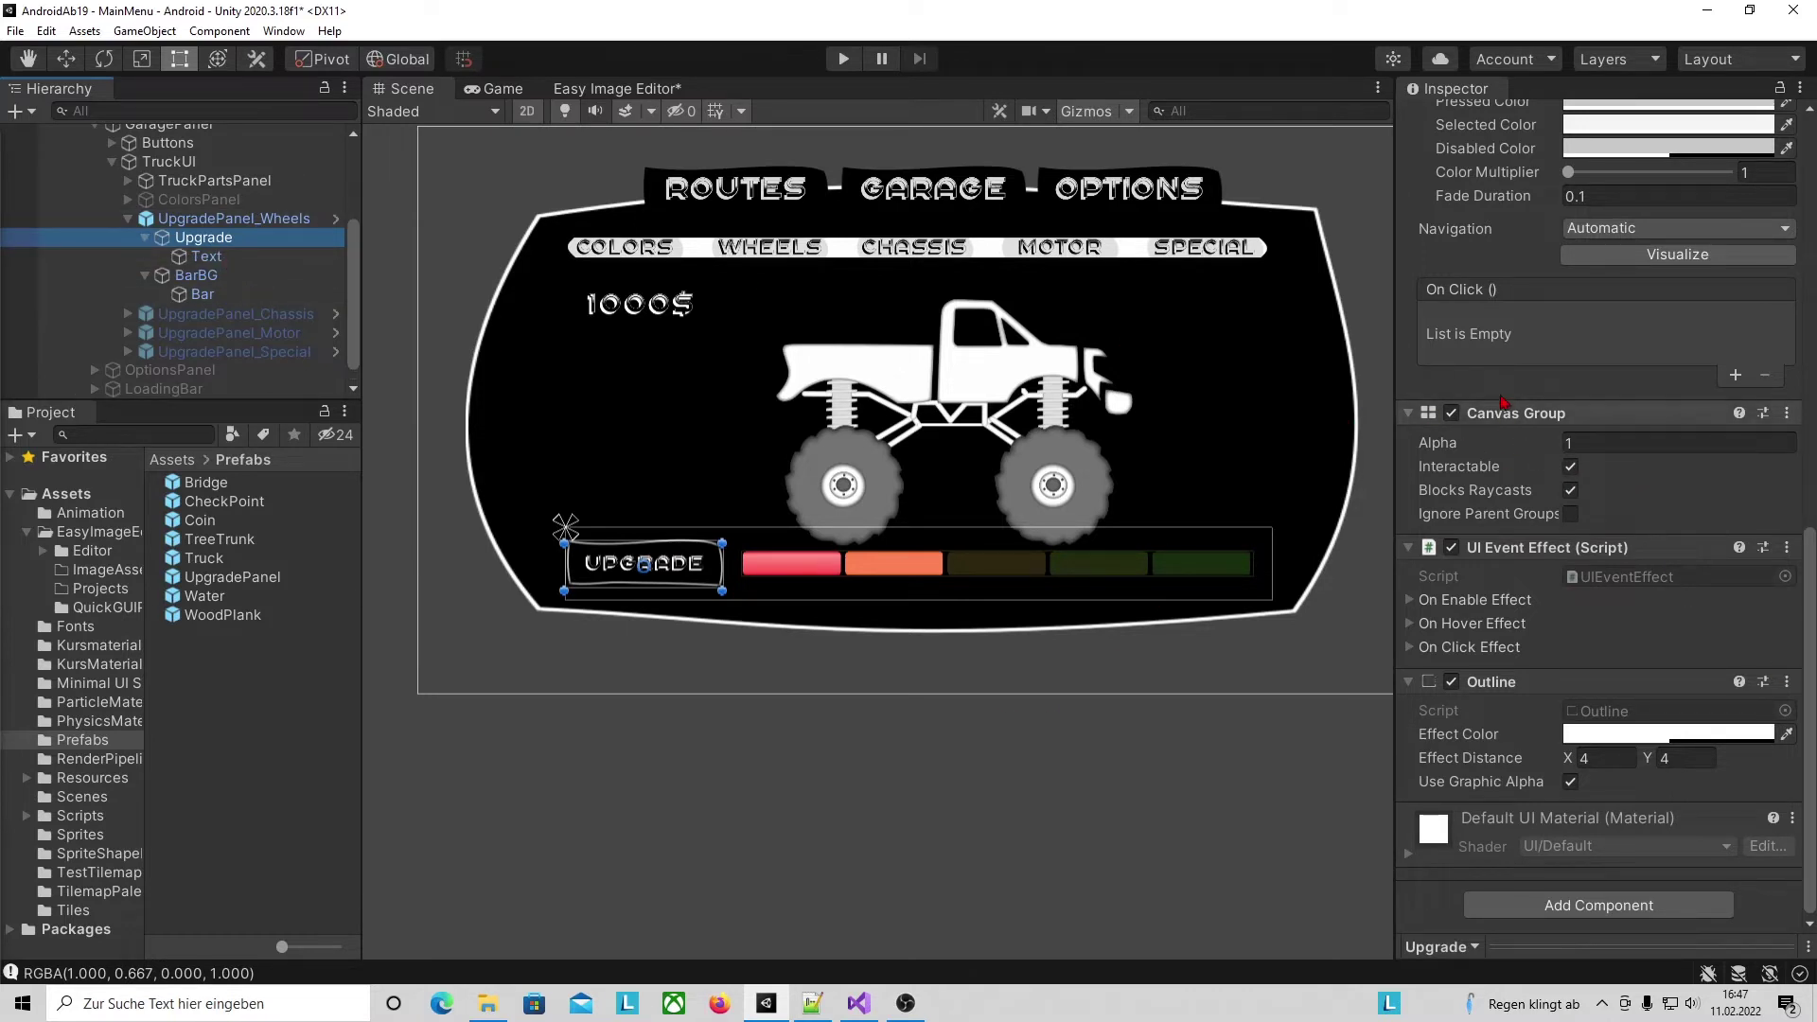
left_click(1453, 416)
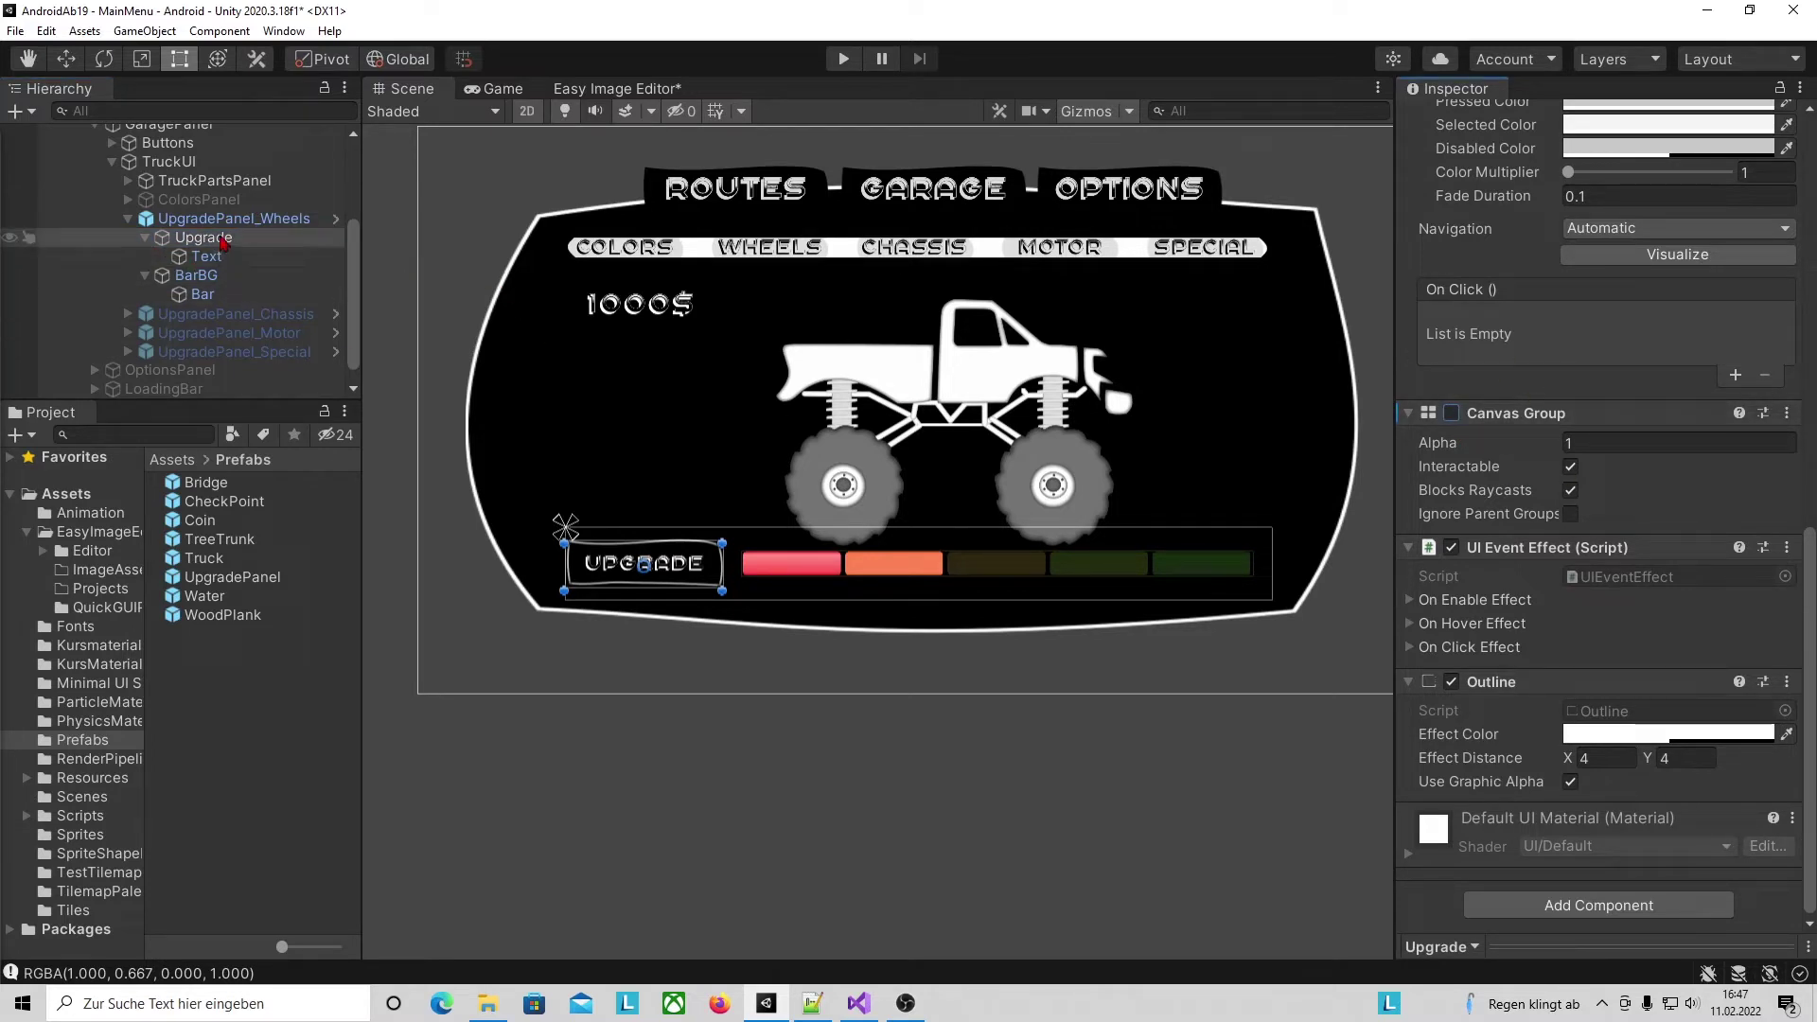
scroll(1677, 596, "up", 3)
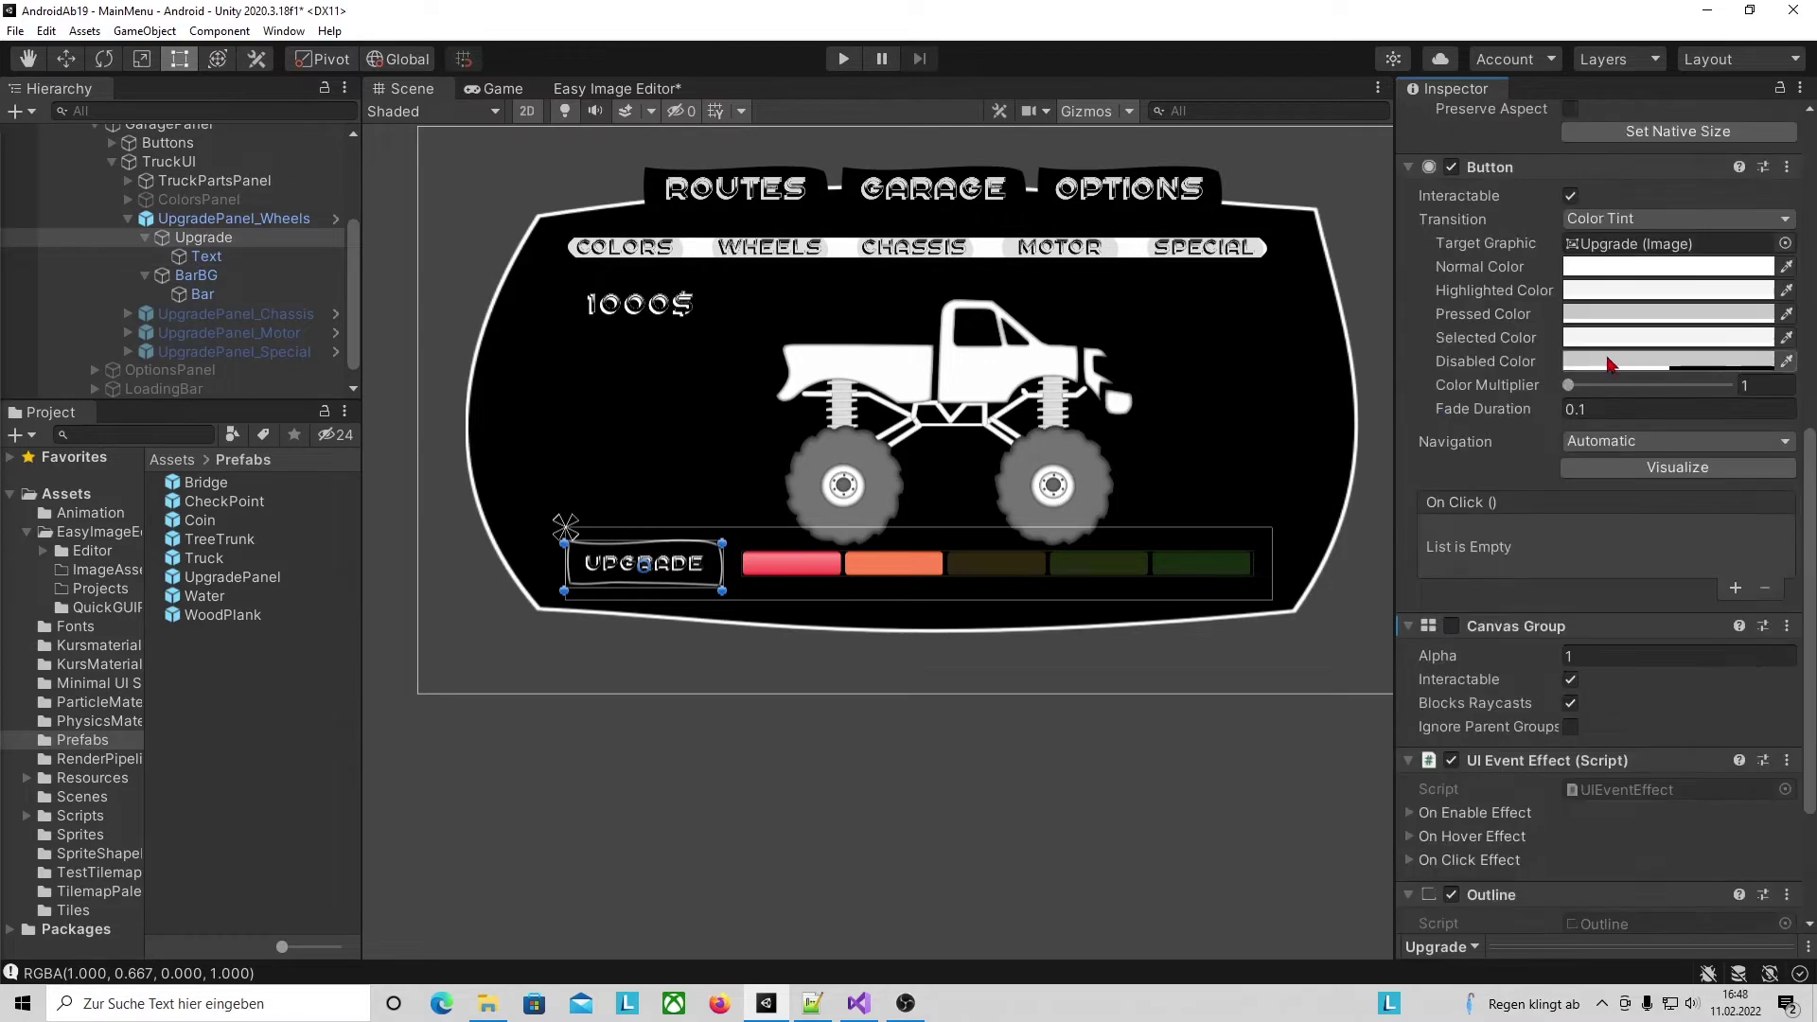
scroll(1627, 388, "up", 6)
left_click(1627, 369)
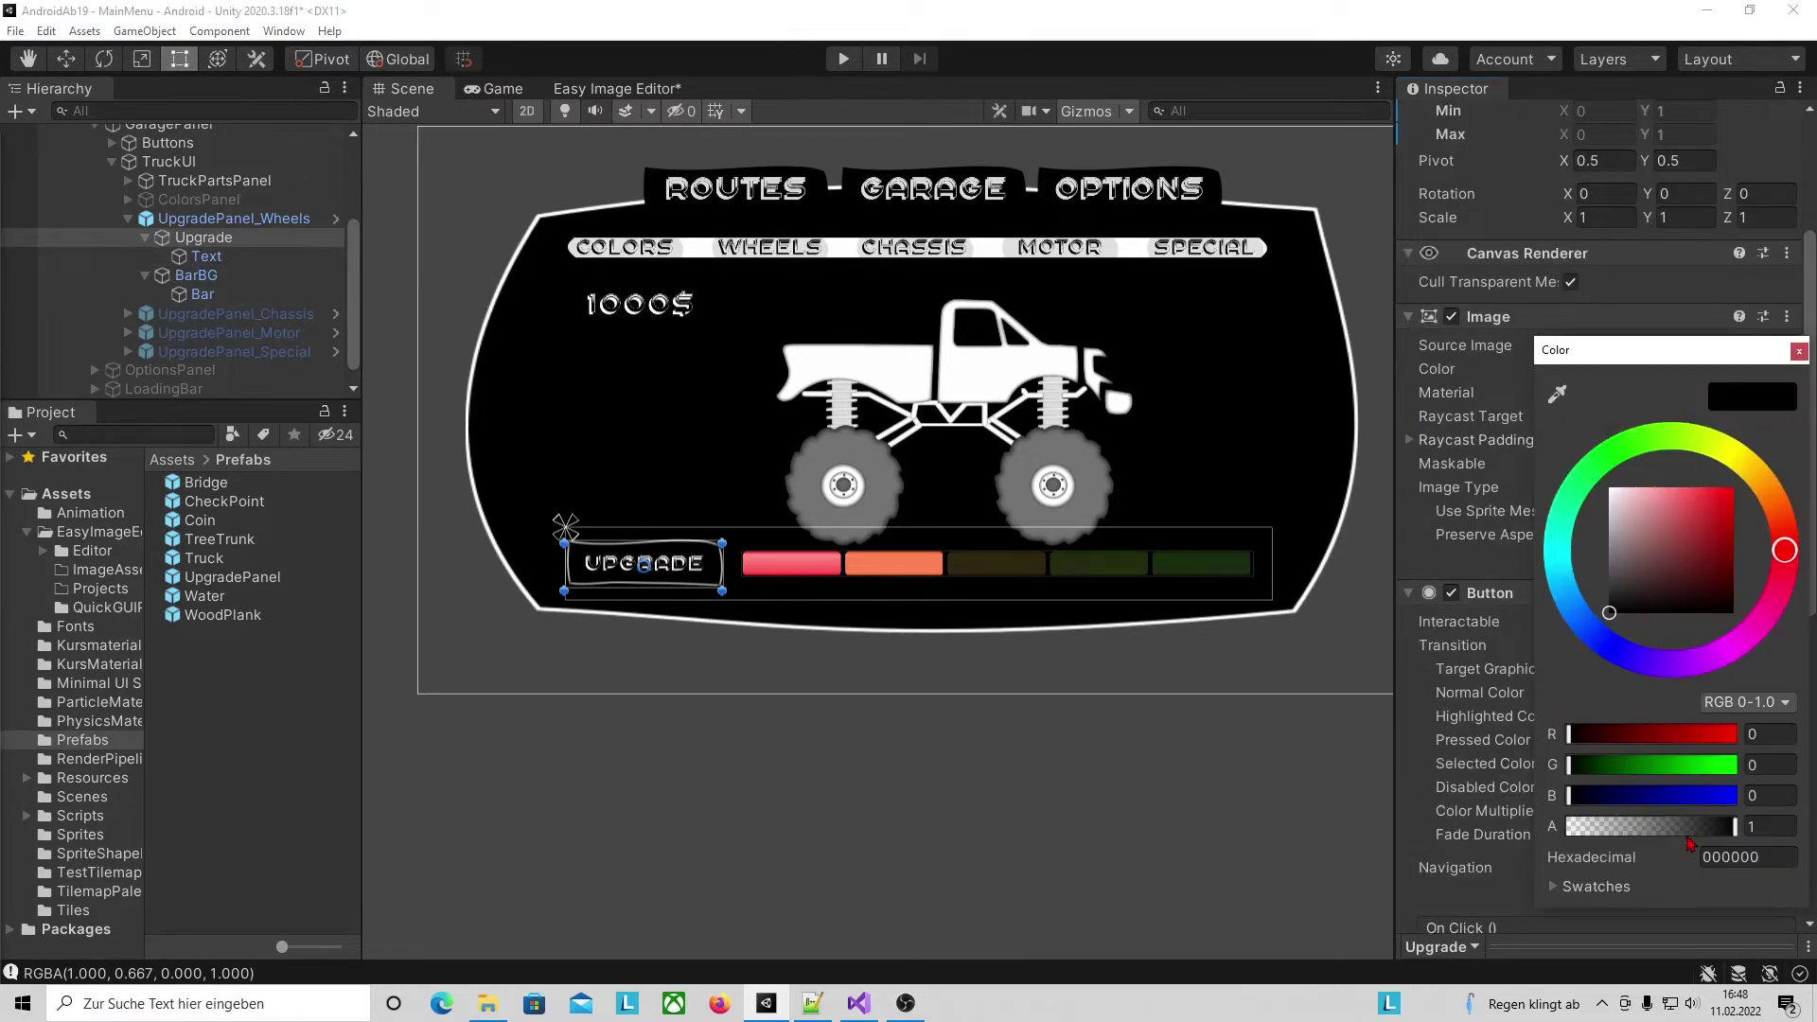
Preview a faded button image via the colour's alpha, then restore opaque black and close the picker.
left_click_drag(1694, 833, 1607, 834)
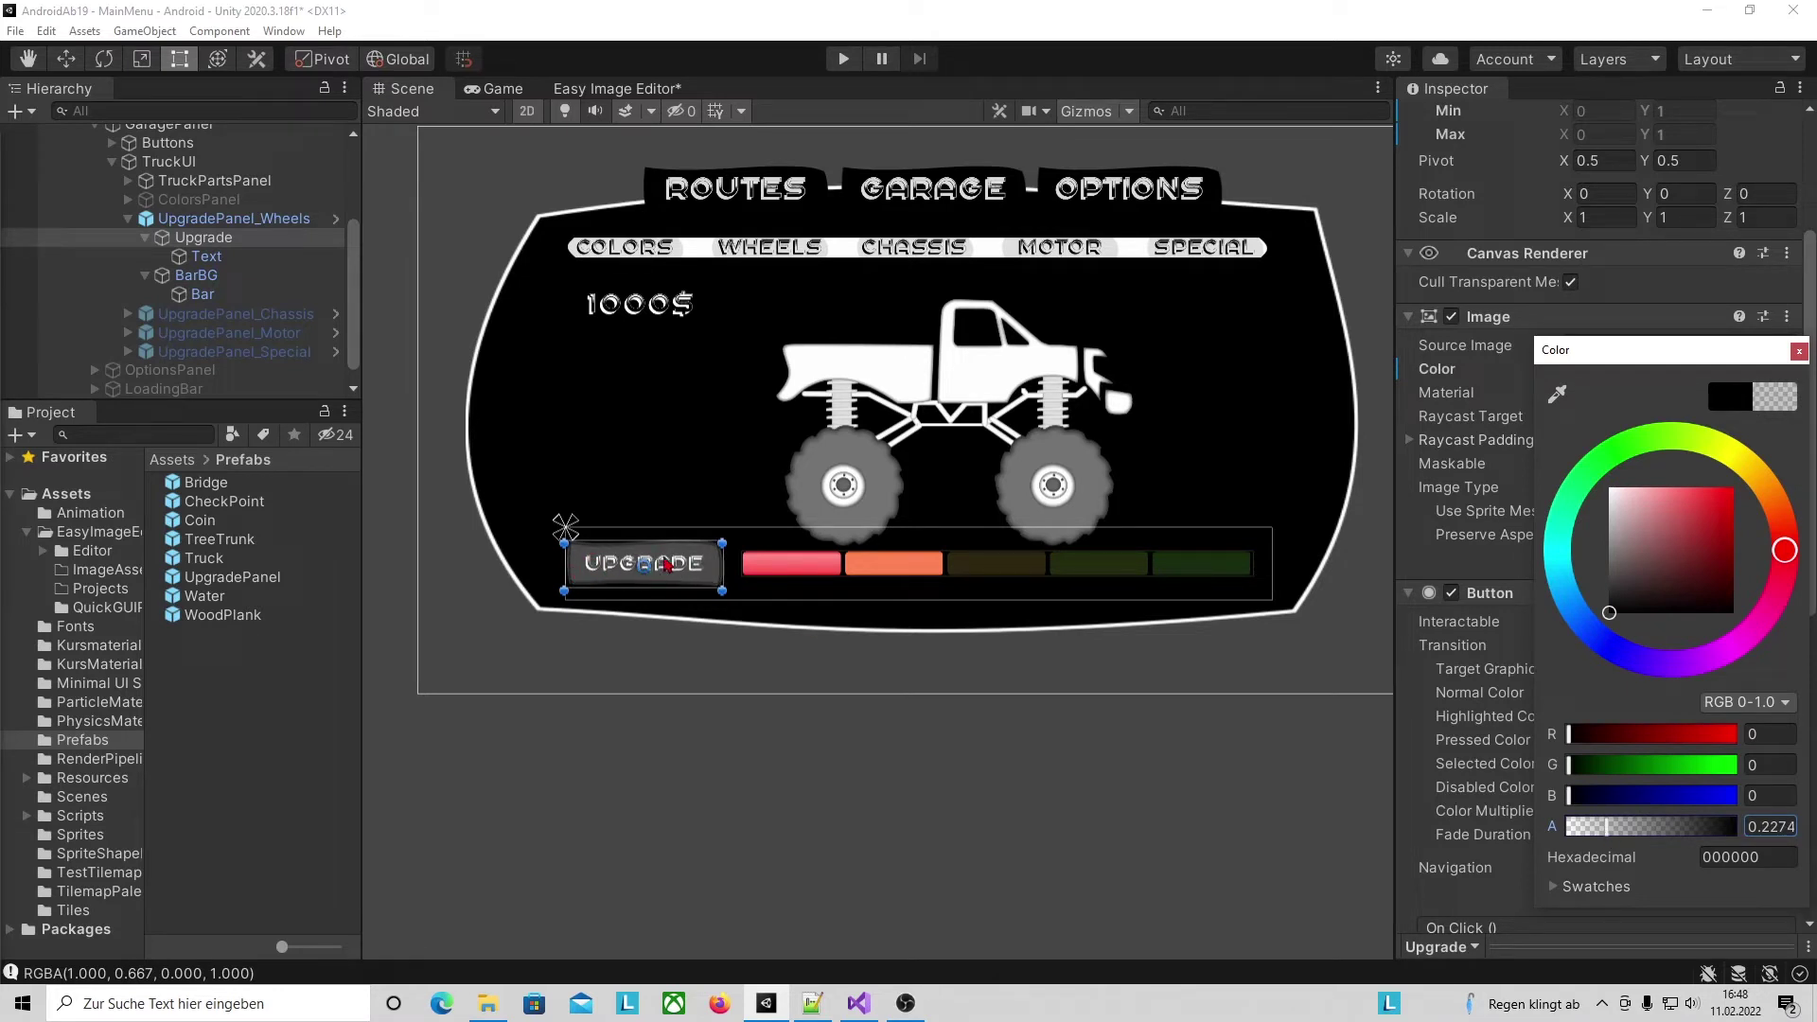
left_click(1730, 396)
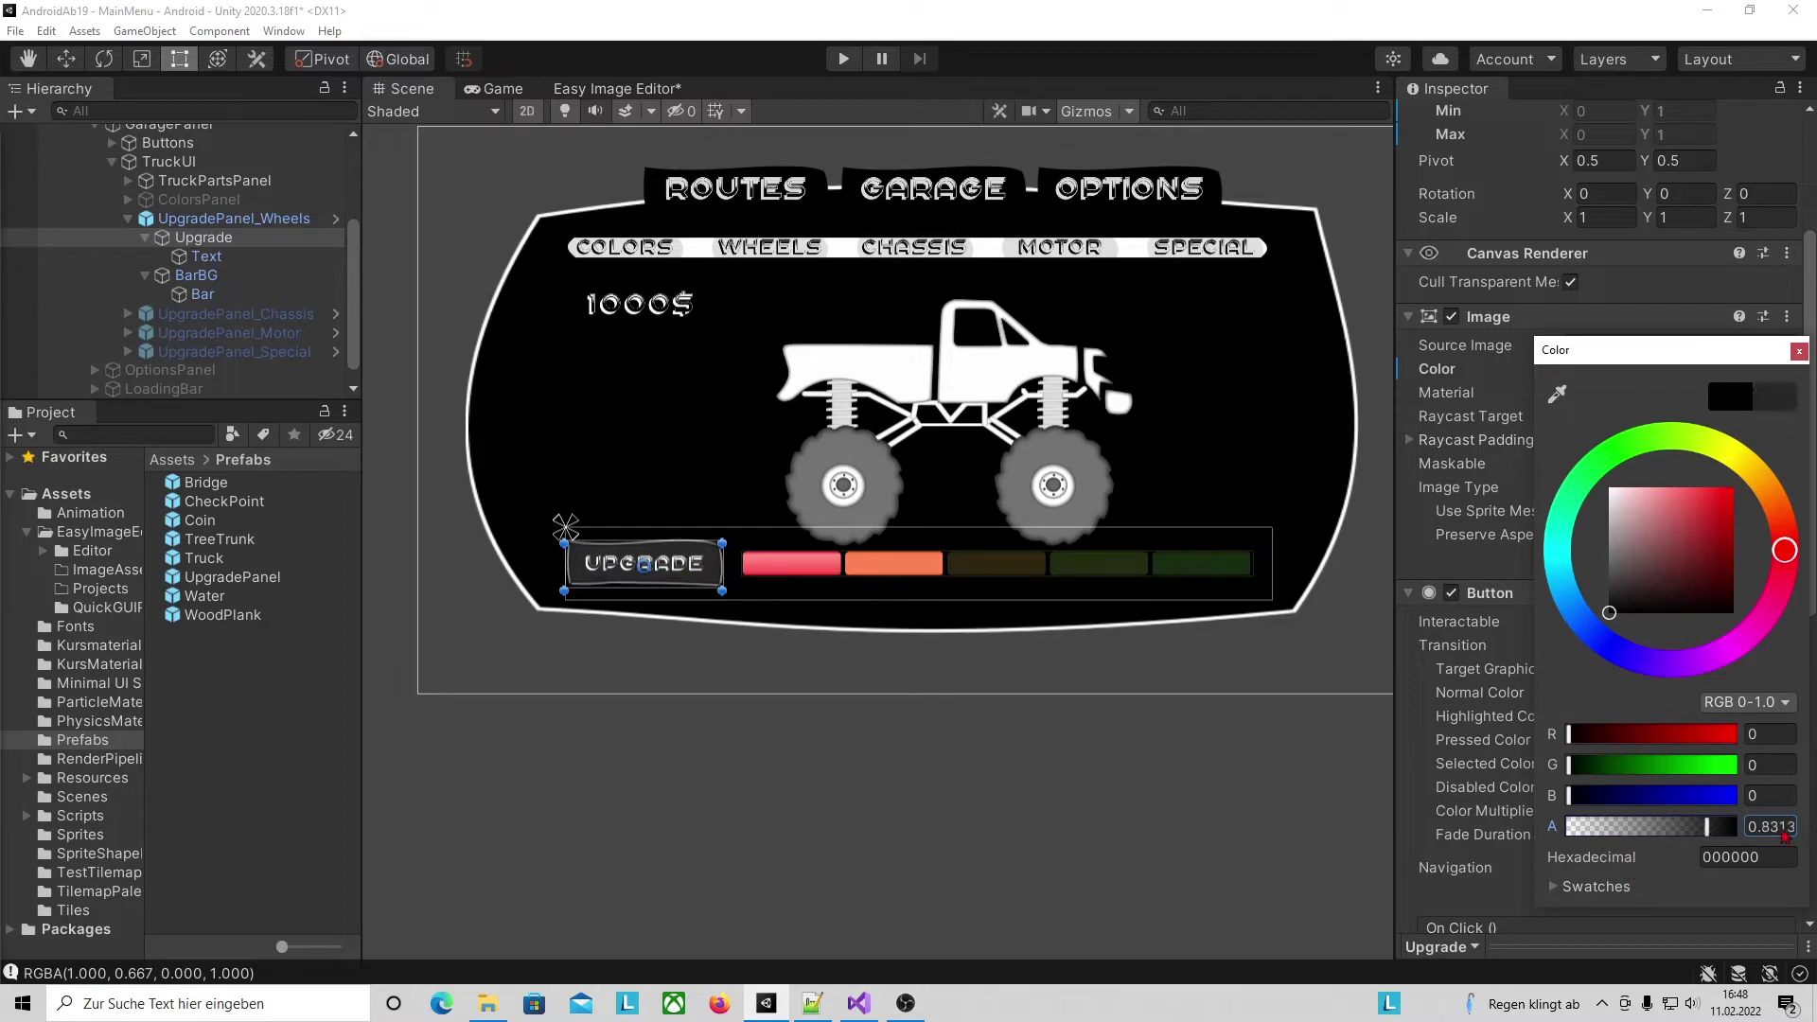
left_click(1408, 333)
Lower the Upgrade button's Canvas Group alpha to 0.07 to preview fading, then reset it to 1.
scroll(1457, 426, "down", 3)
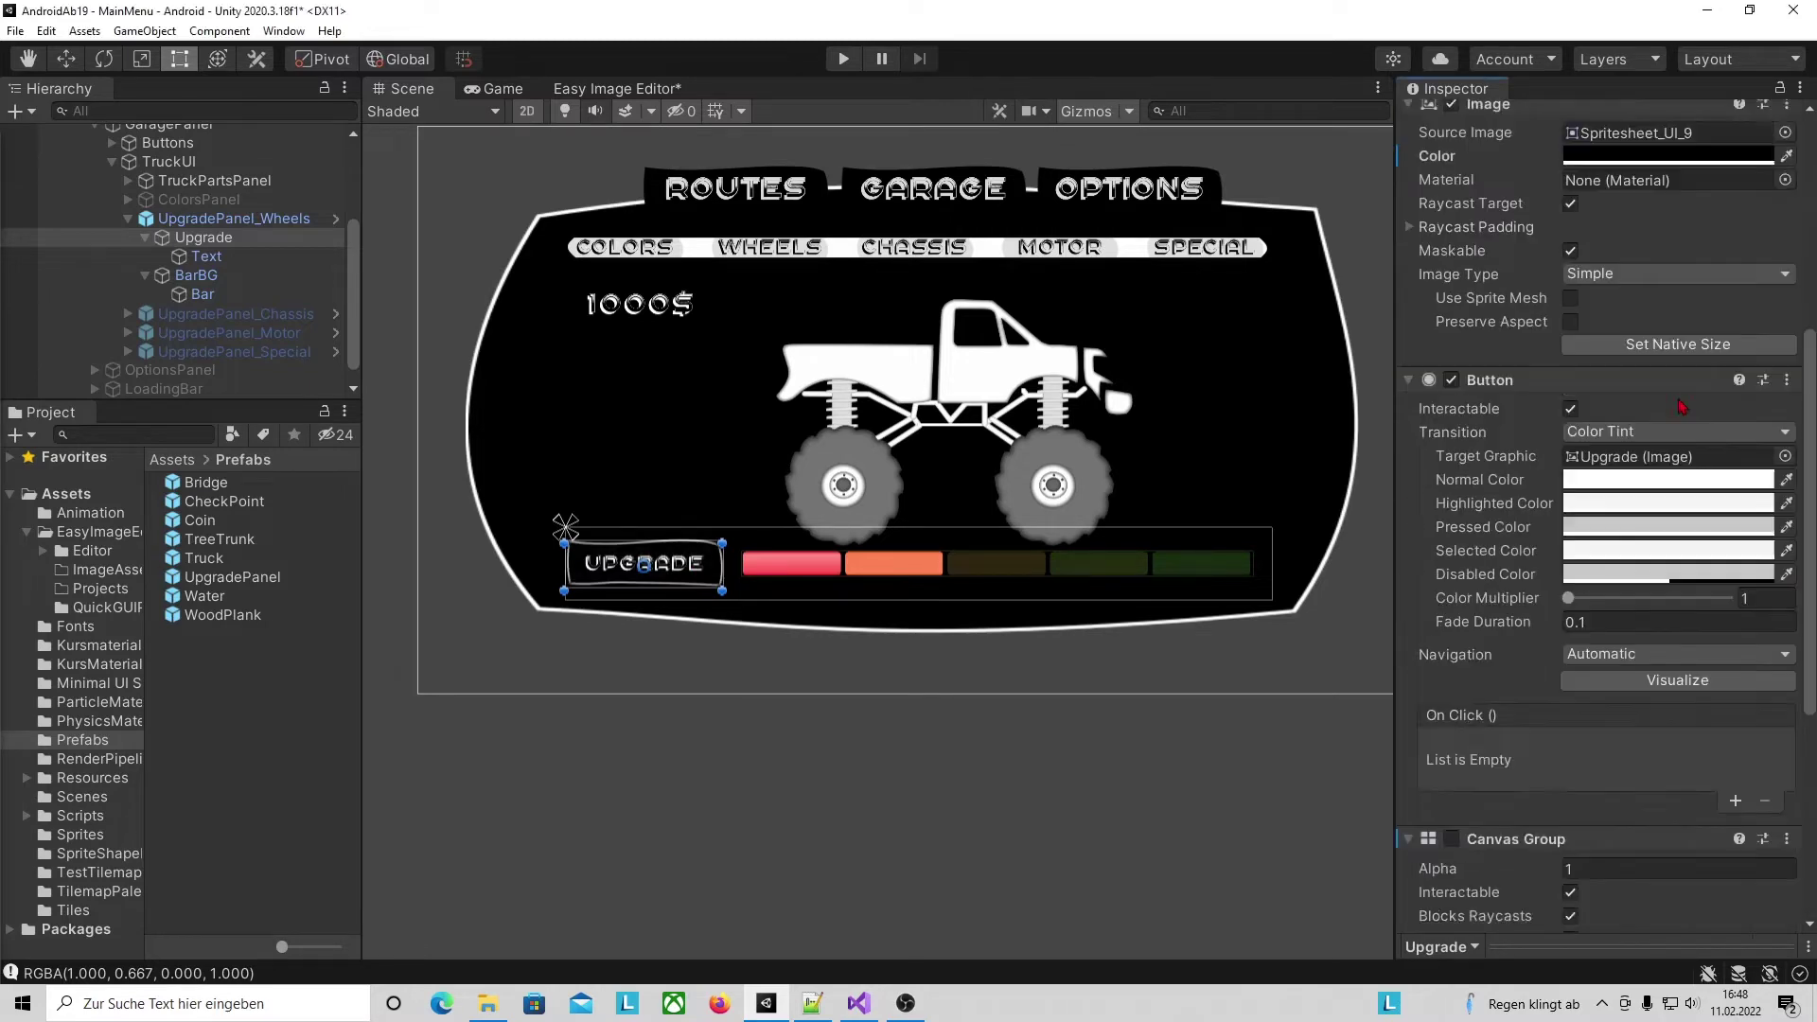
scroll(1495, 494, "down", 7)
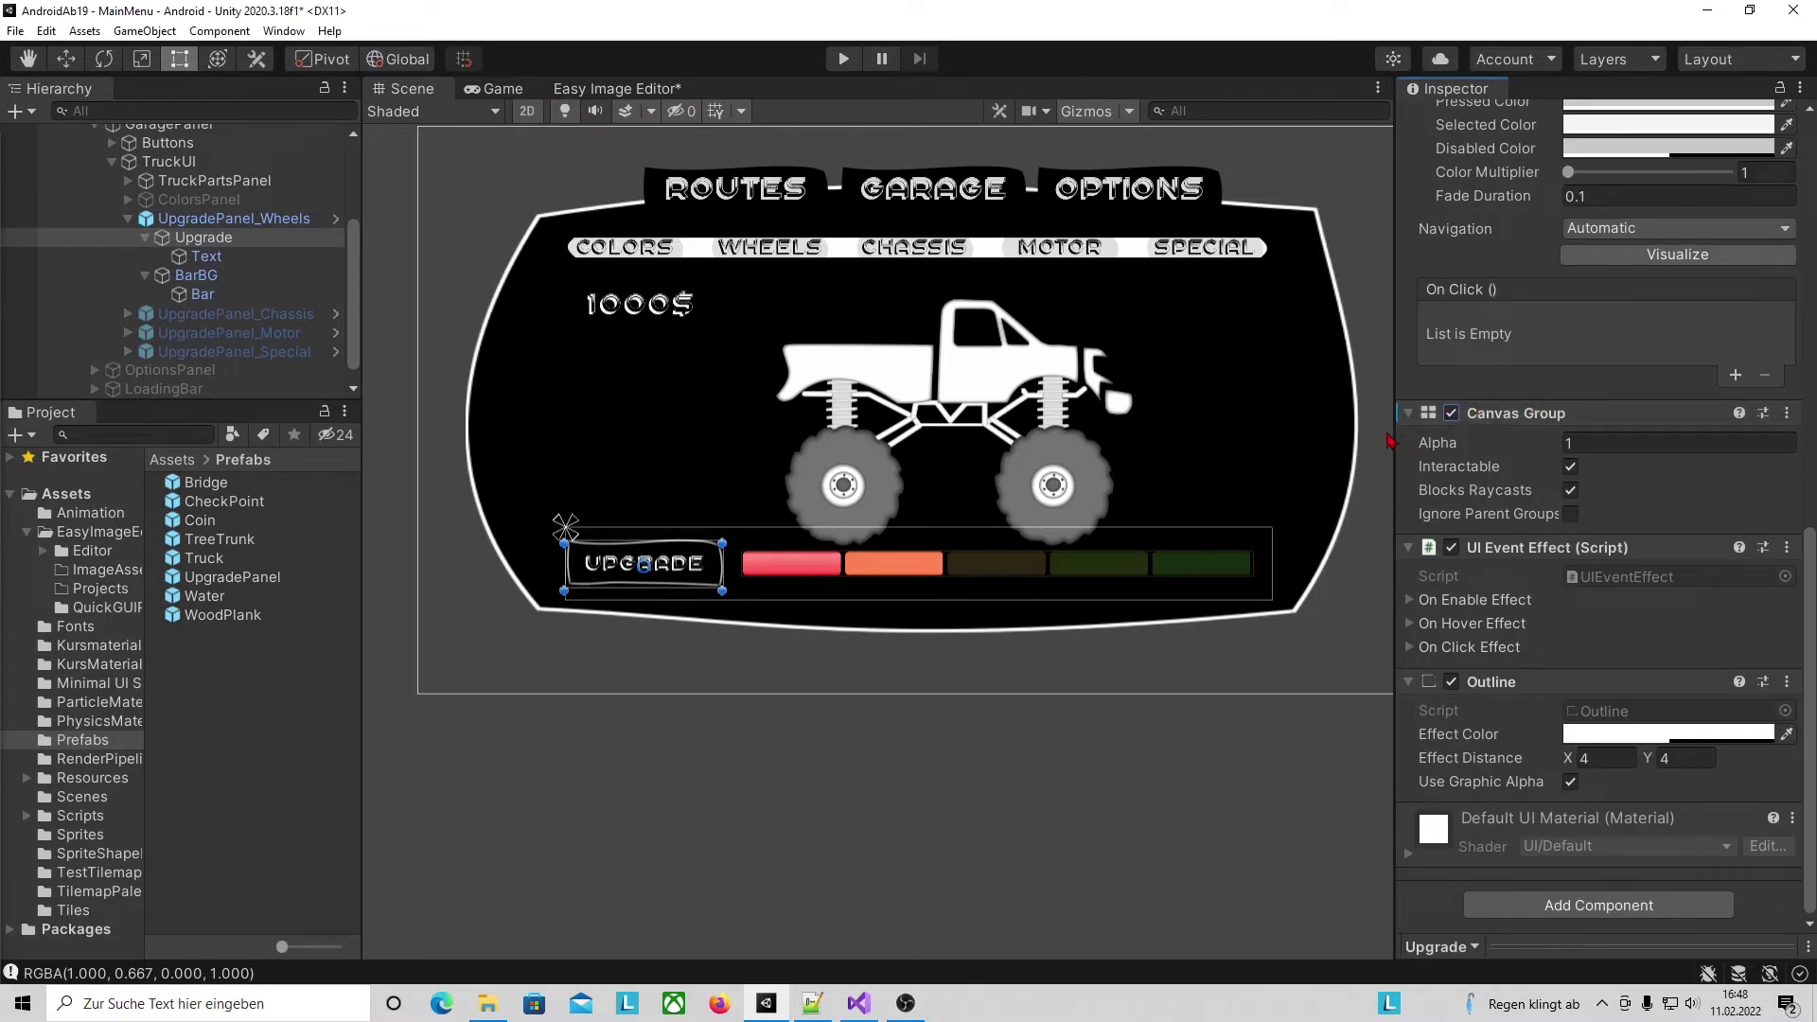
left_click_drag(1471, 445, 1423, 450)
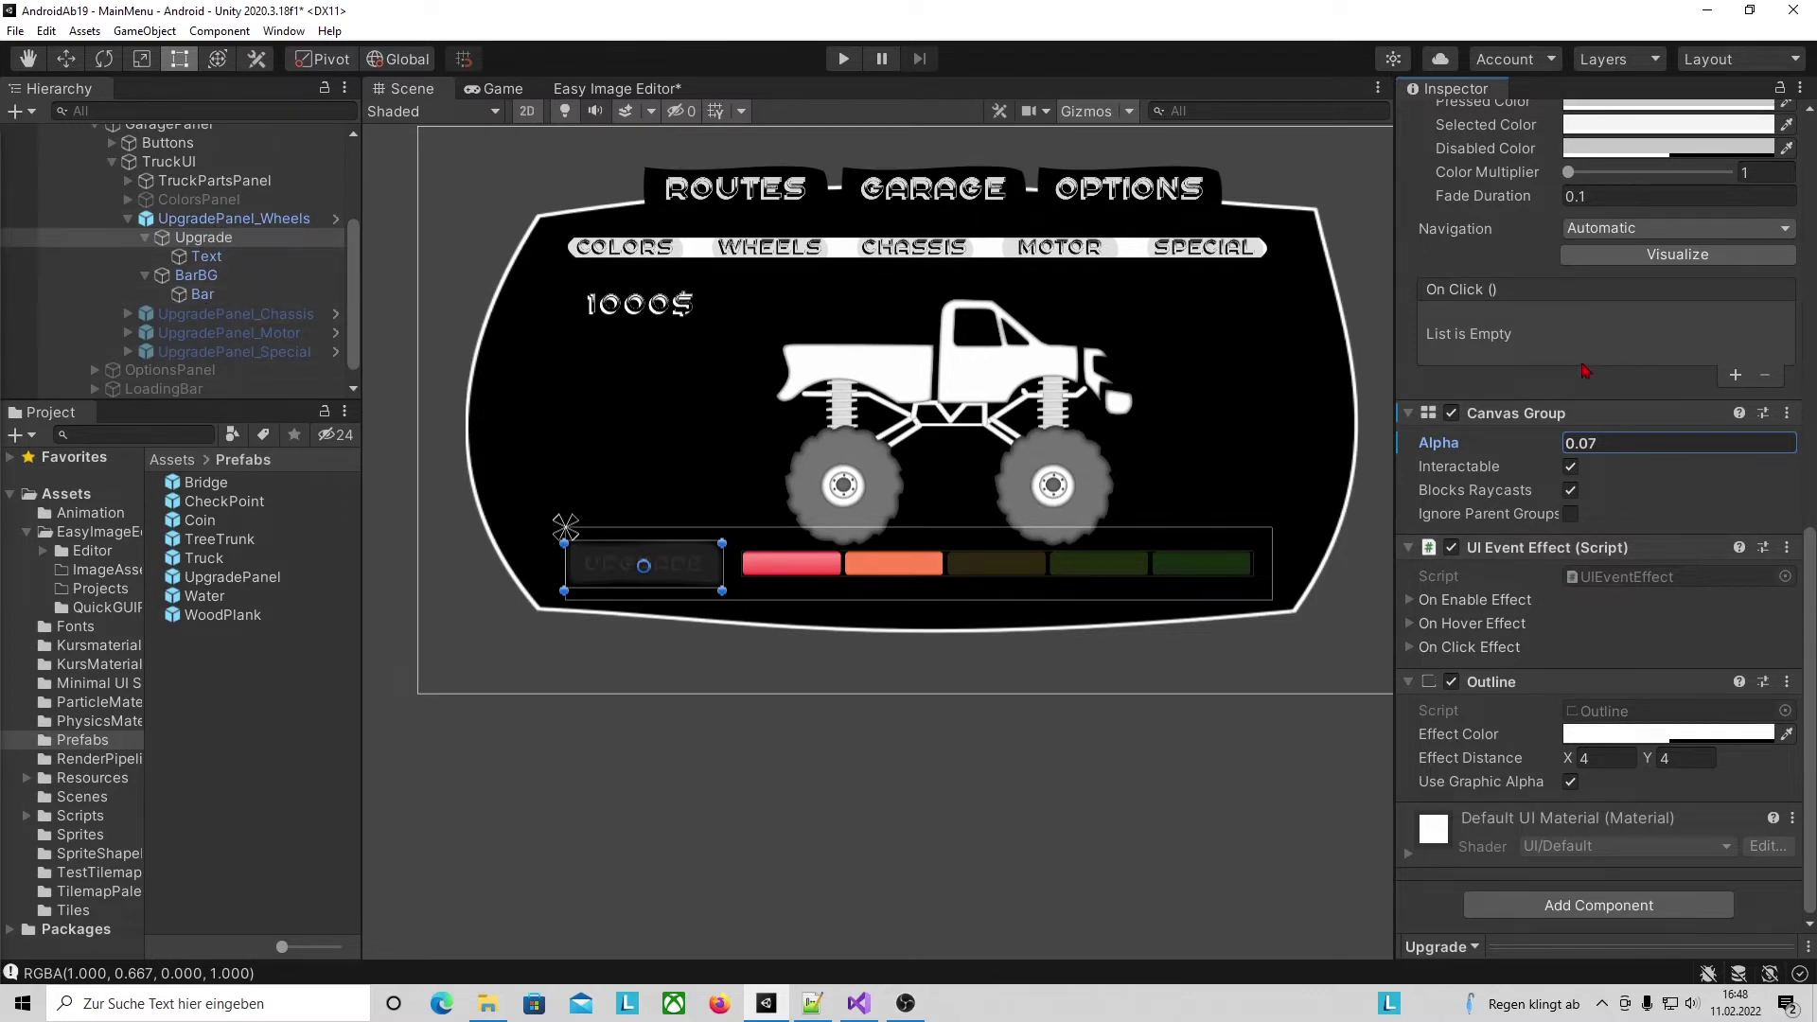
left_click(765, 1005)
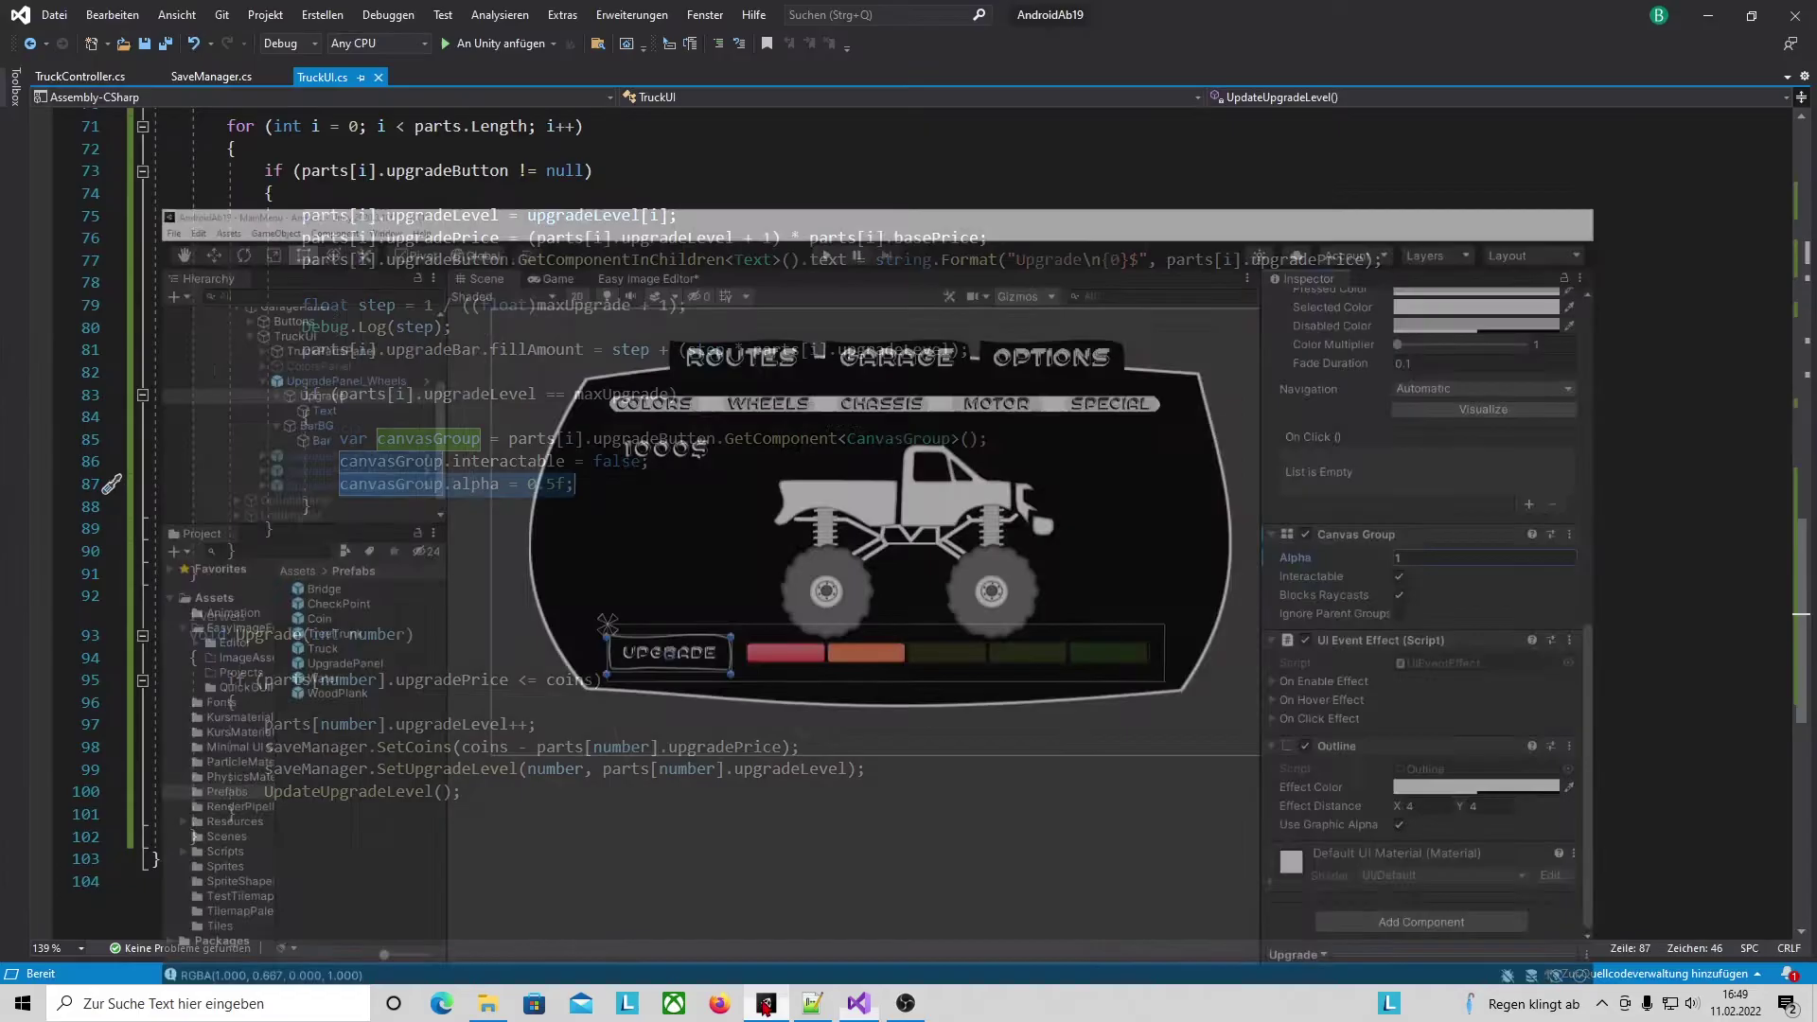
Select the CanvasGroup block in TruckUI.cs, save all files, and return to Unity.
left_click(624, 573)
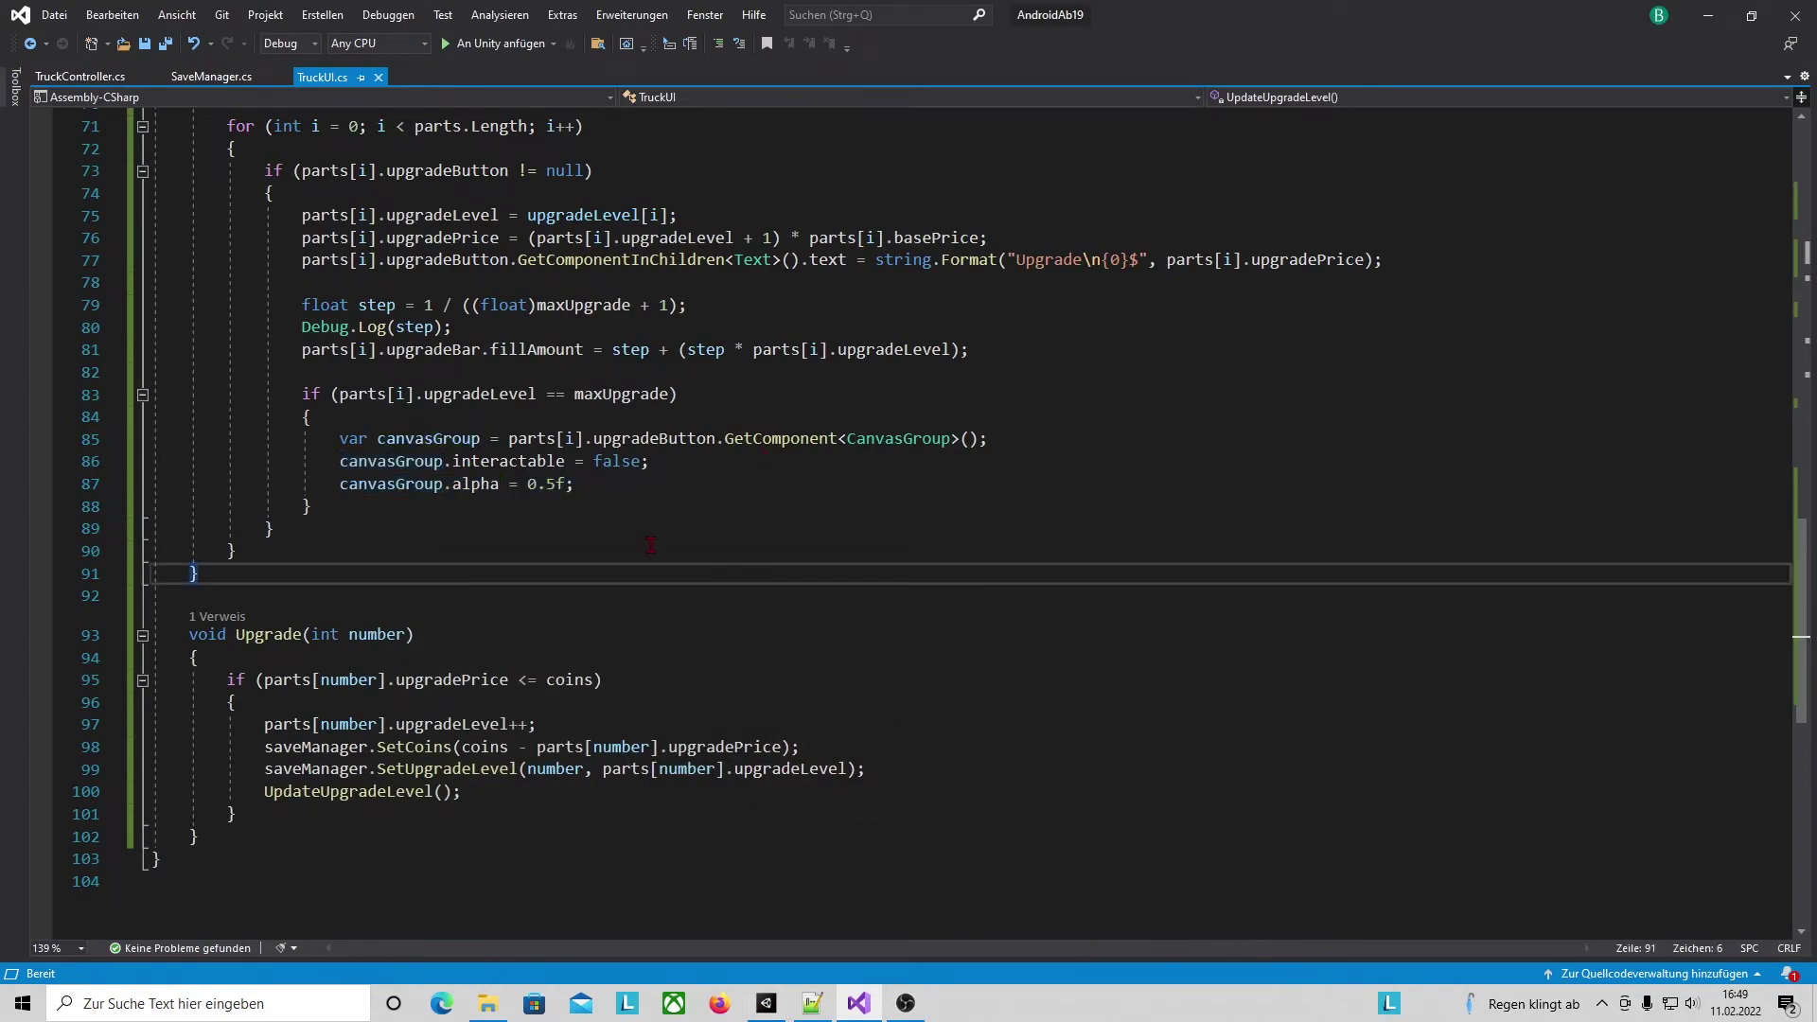
scroll(651, 545, "down", 1)
mouse_move(314, 349)
left_mouse_down()
mouse_move(740, 394)
mouse_move(737, 427)
left_mouse_up()
scroll(612, 445, "down", 1)
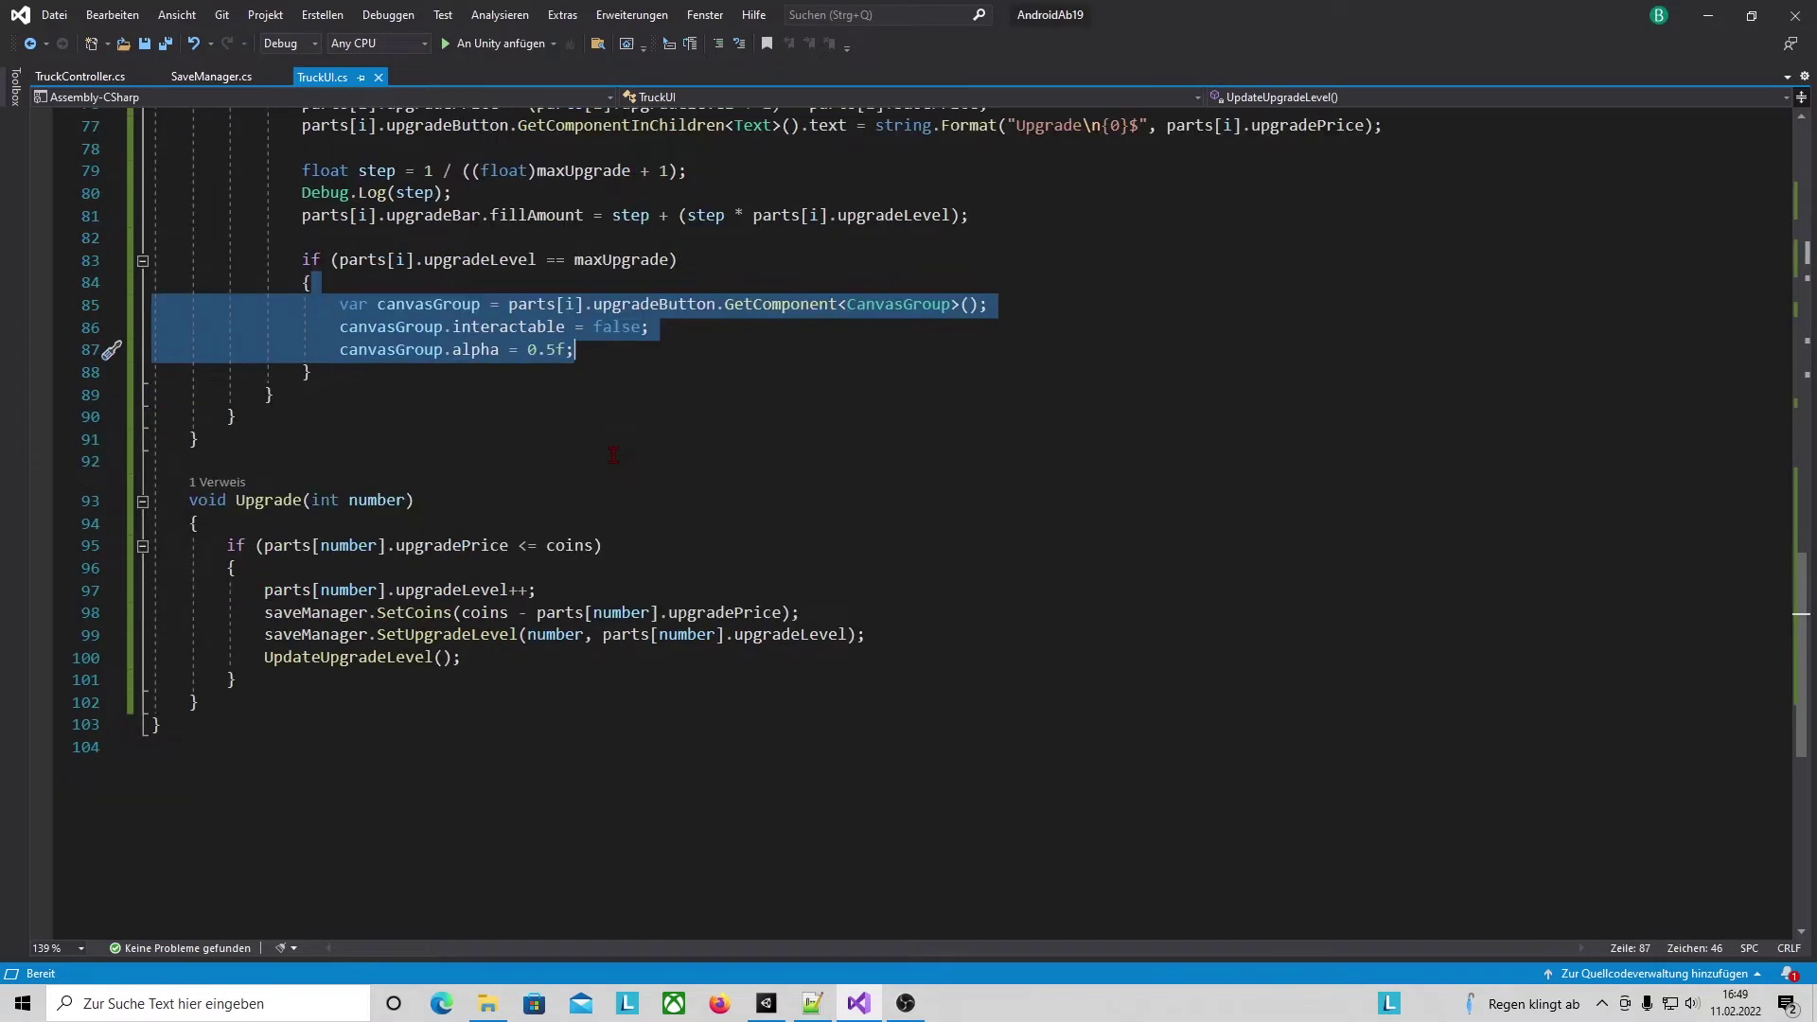
scroll(615, 515, "up", 5)
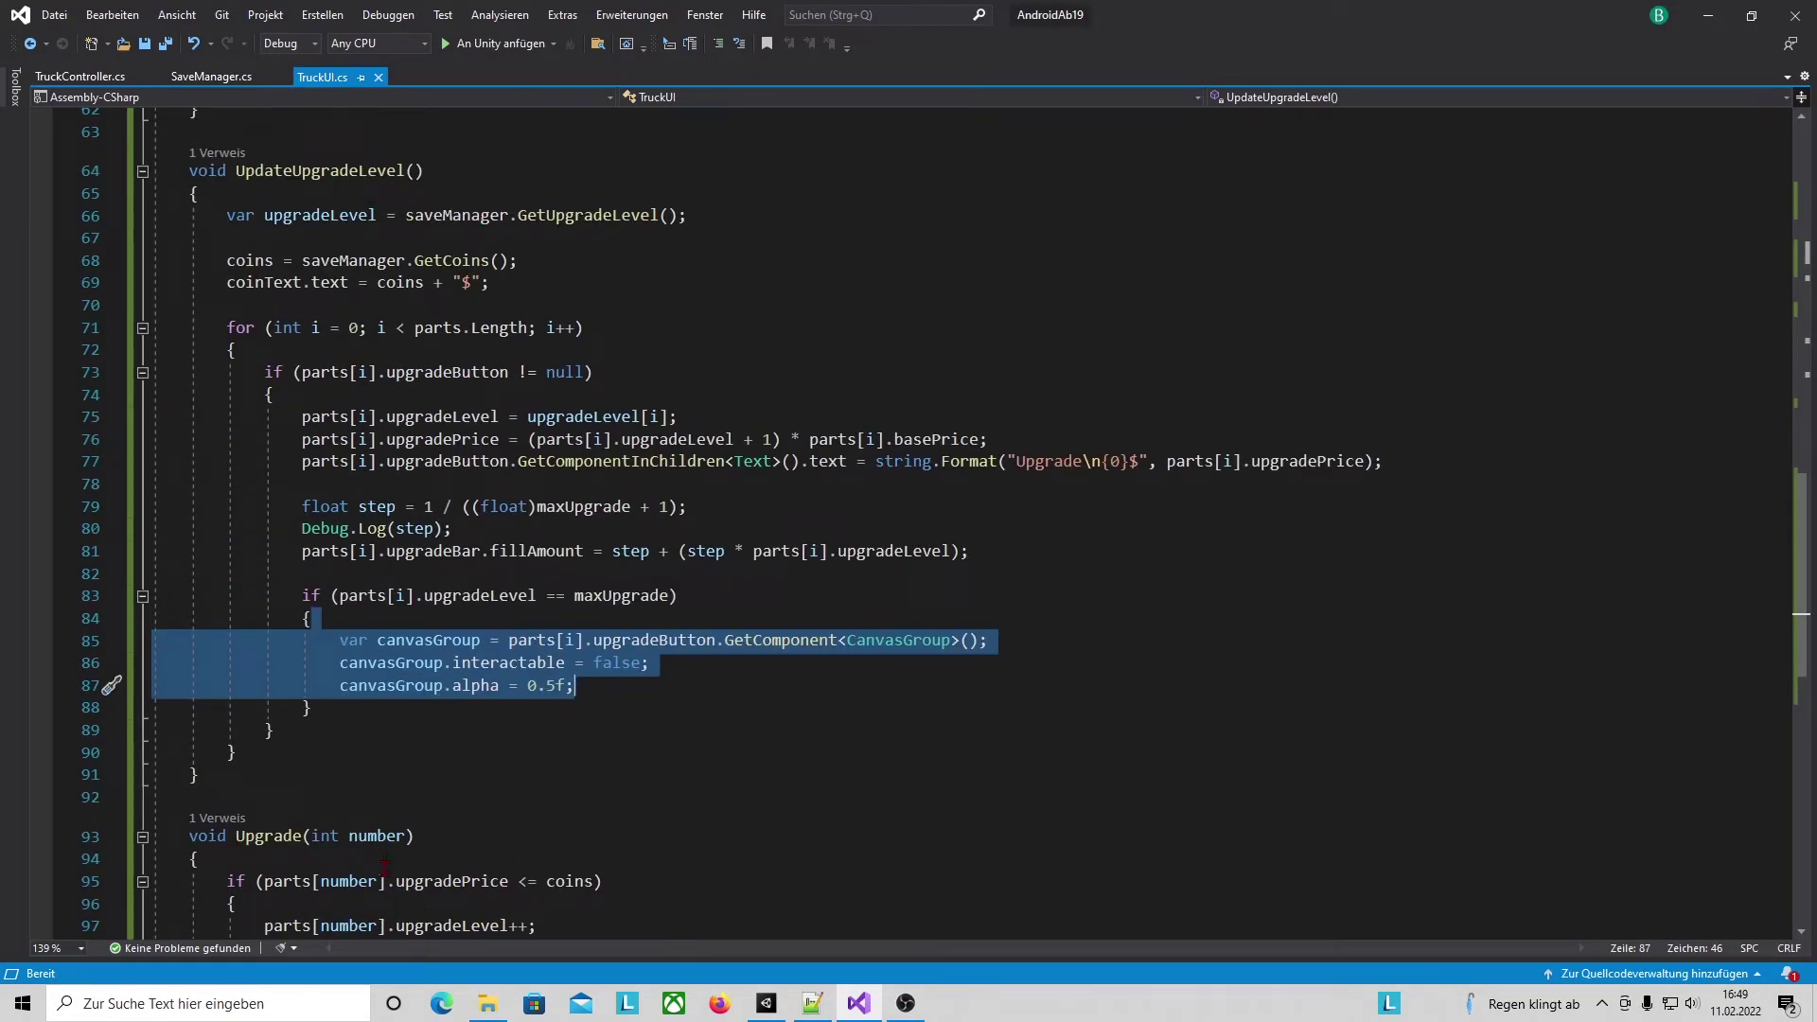
left_click(163, 46)
left_click(766, 1015)
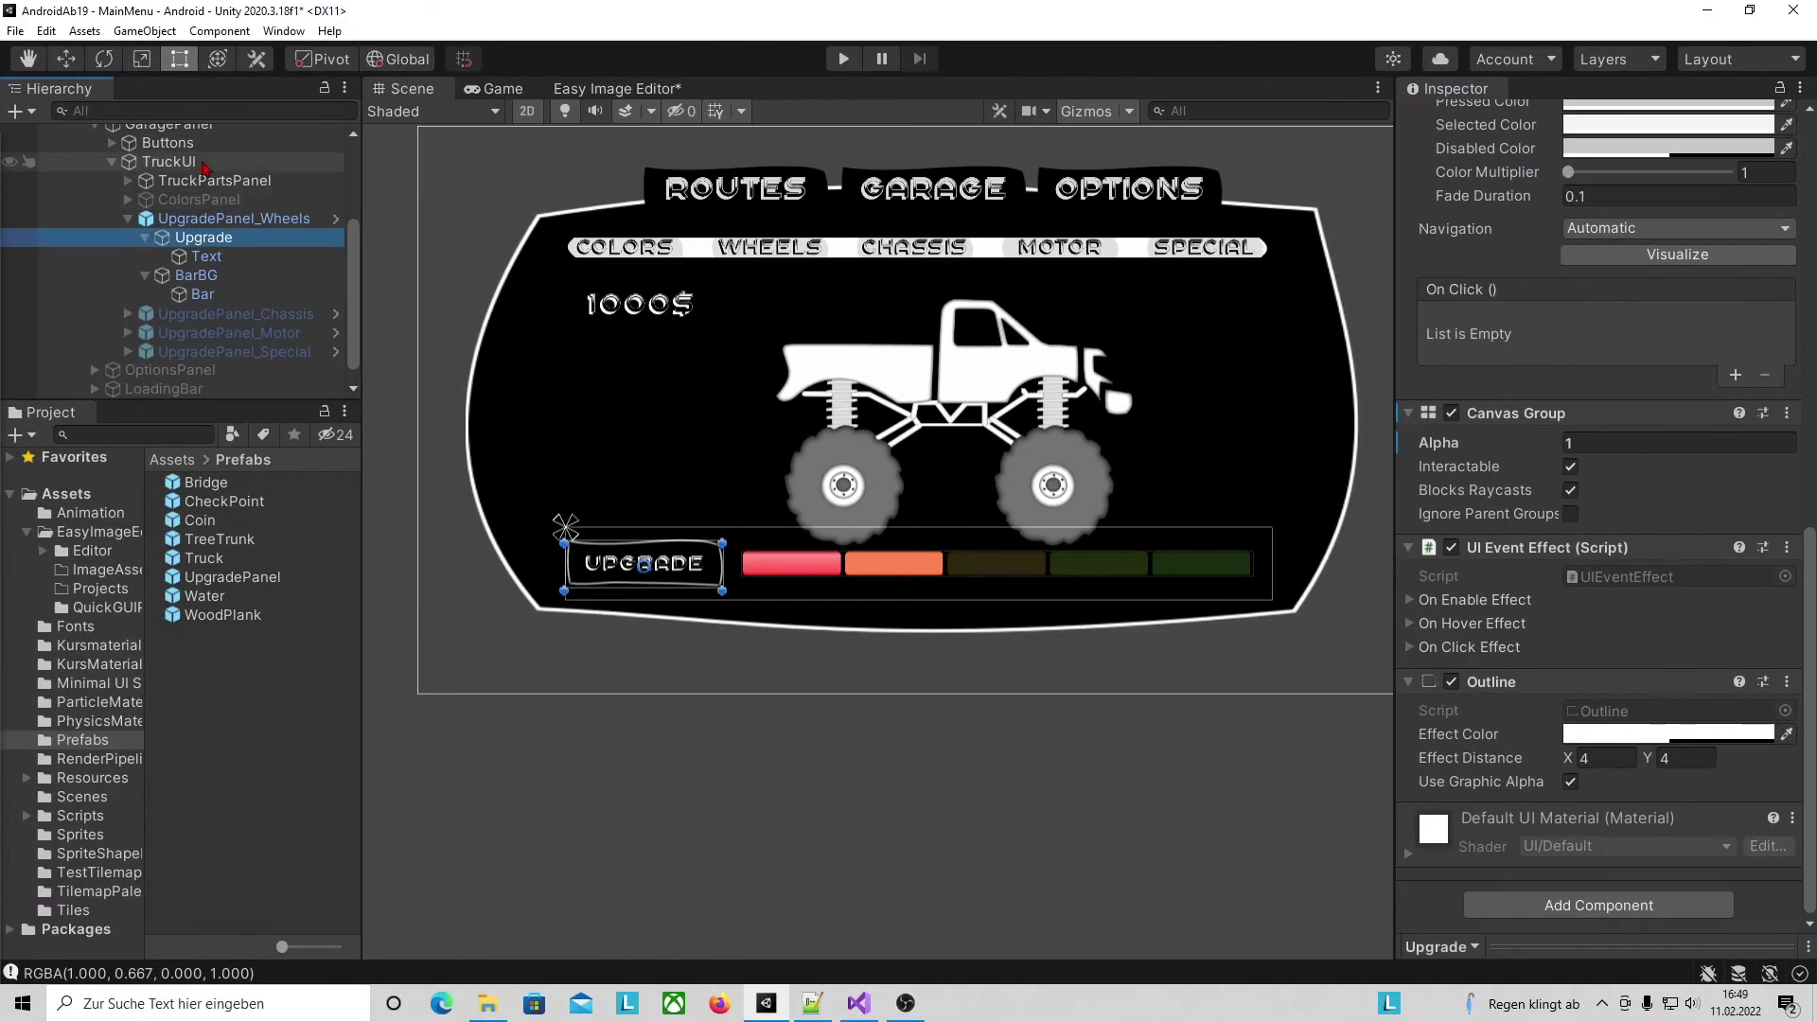
Select TruckUI to inspect its parts, then deactivate UpgradePanel_Wheels.
left_click(171, 162)
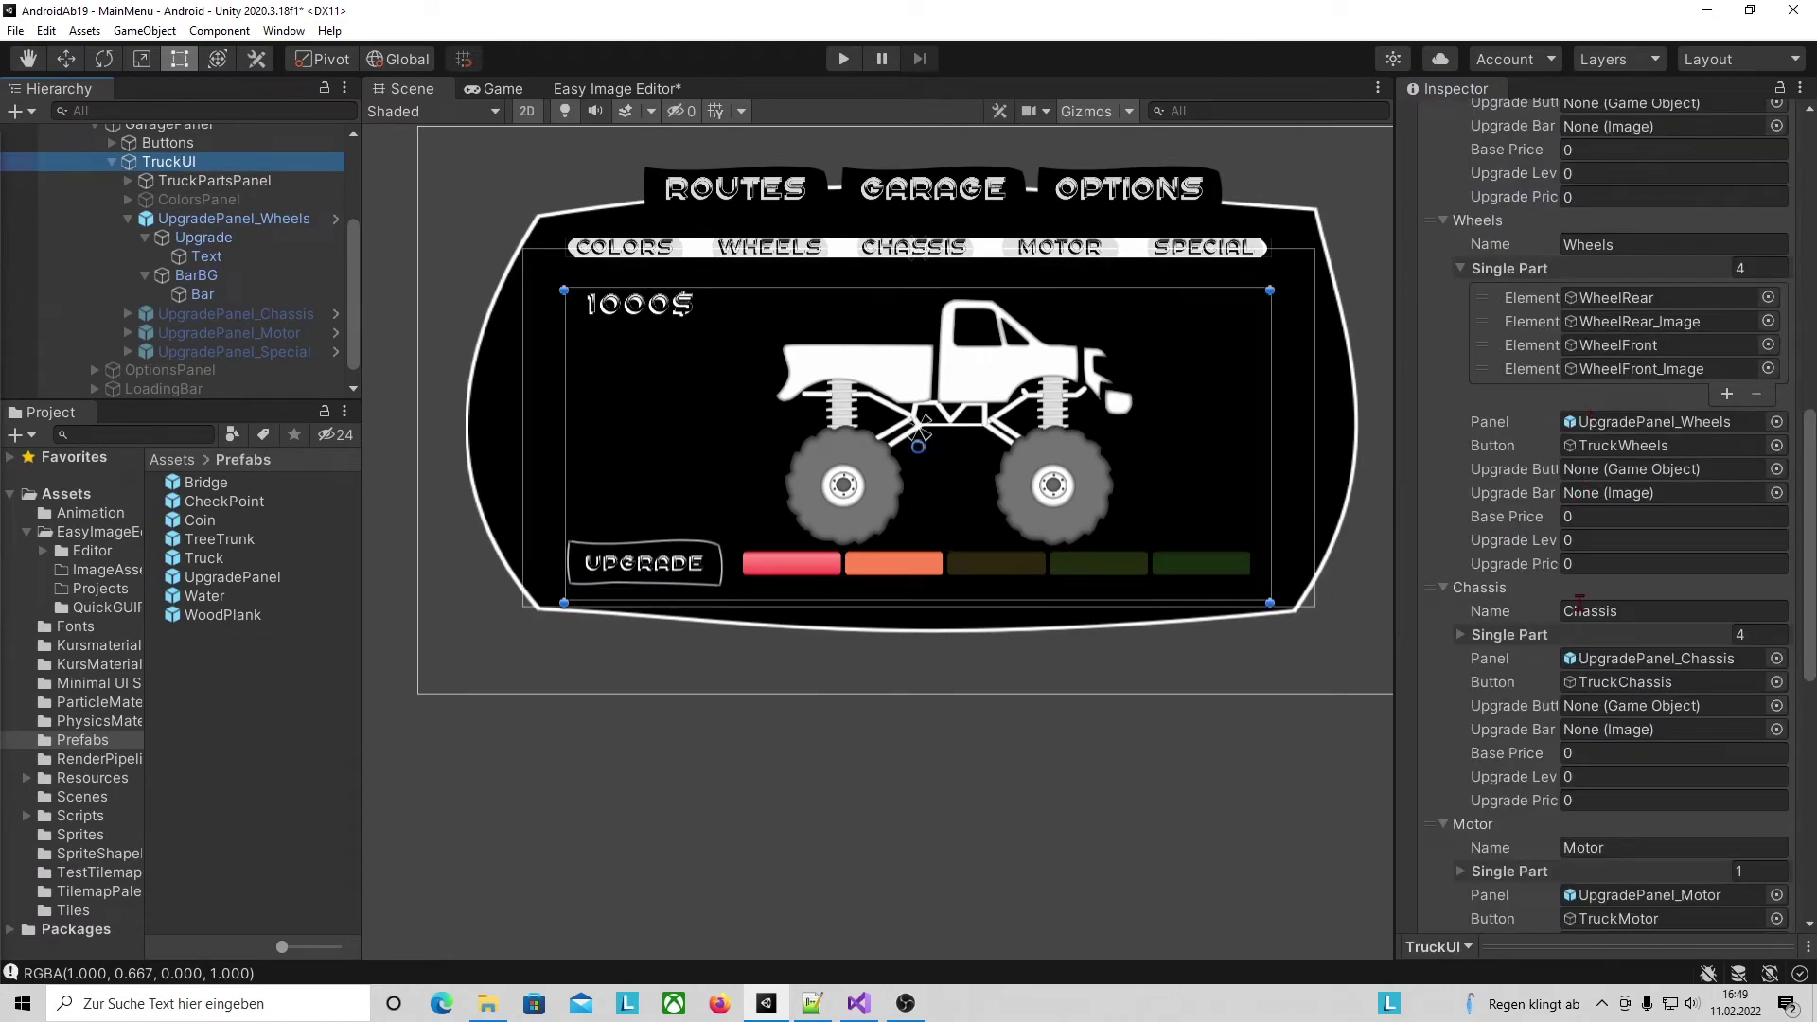
scroll(1586, 336, "up", 5)
scroll(1586, 336, "up", 4)
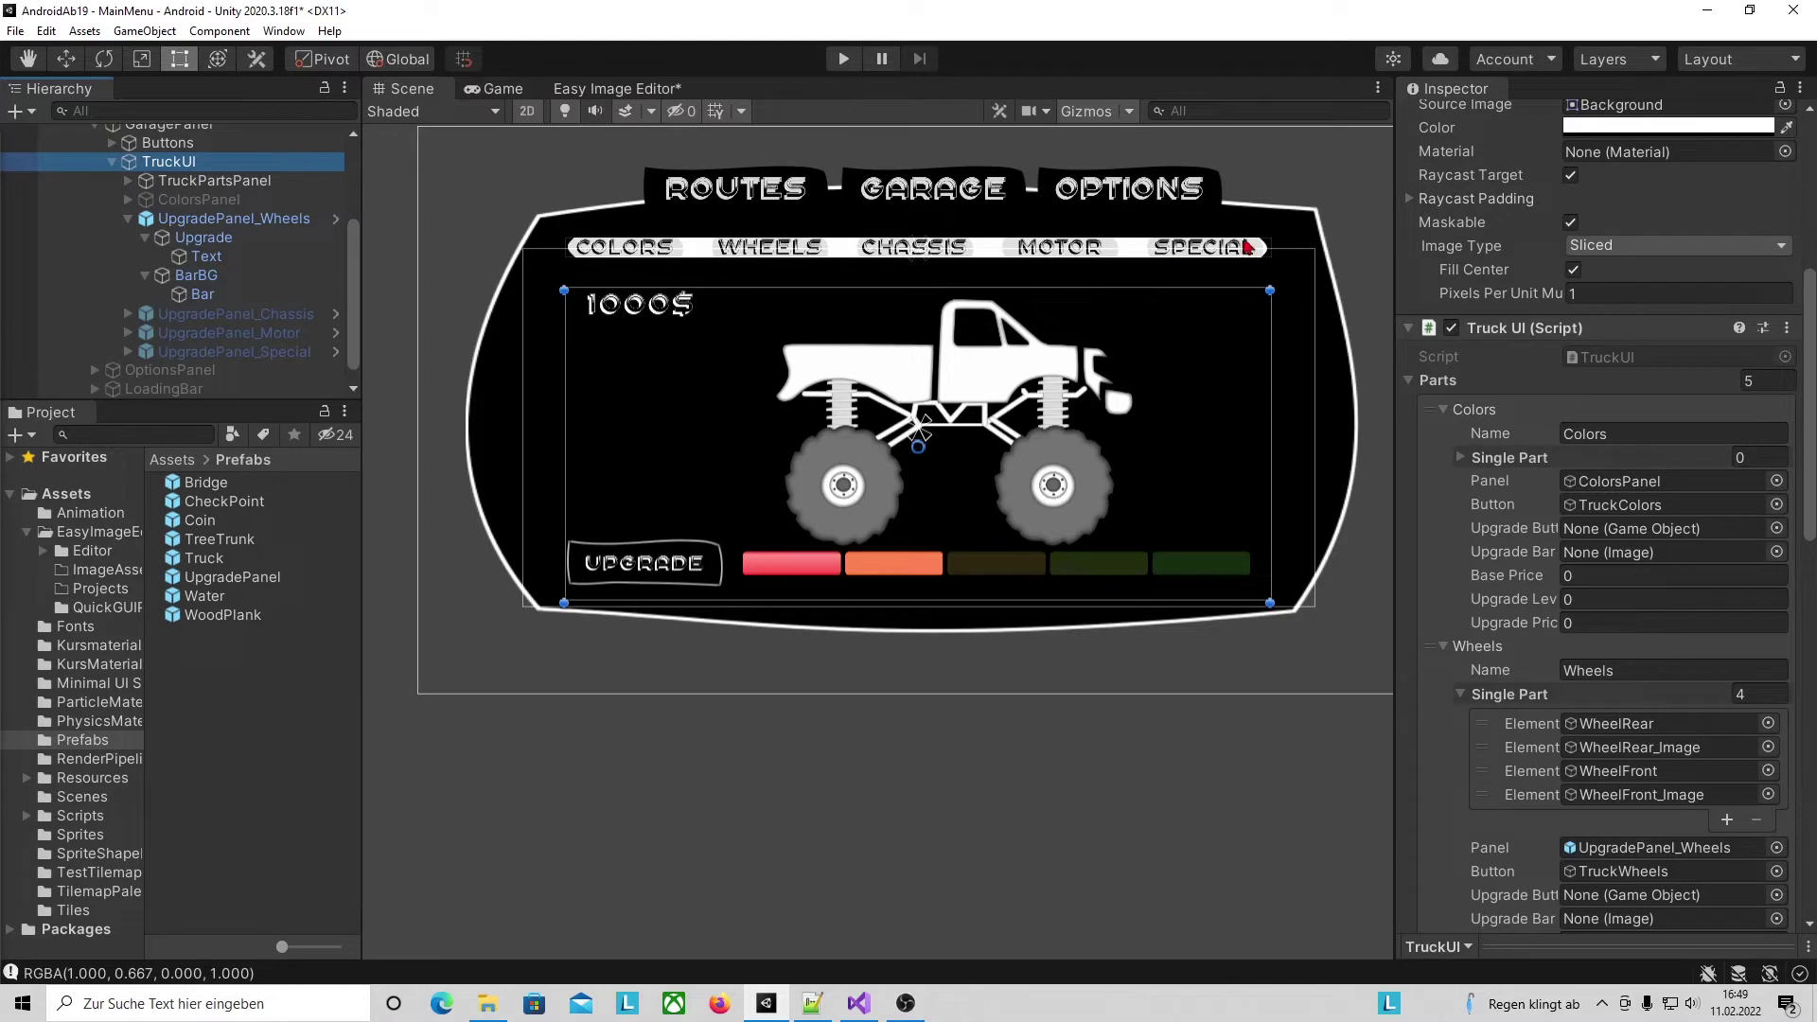
scroll(1713, 620, "down", 5)
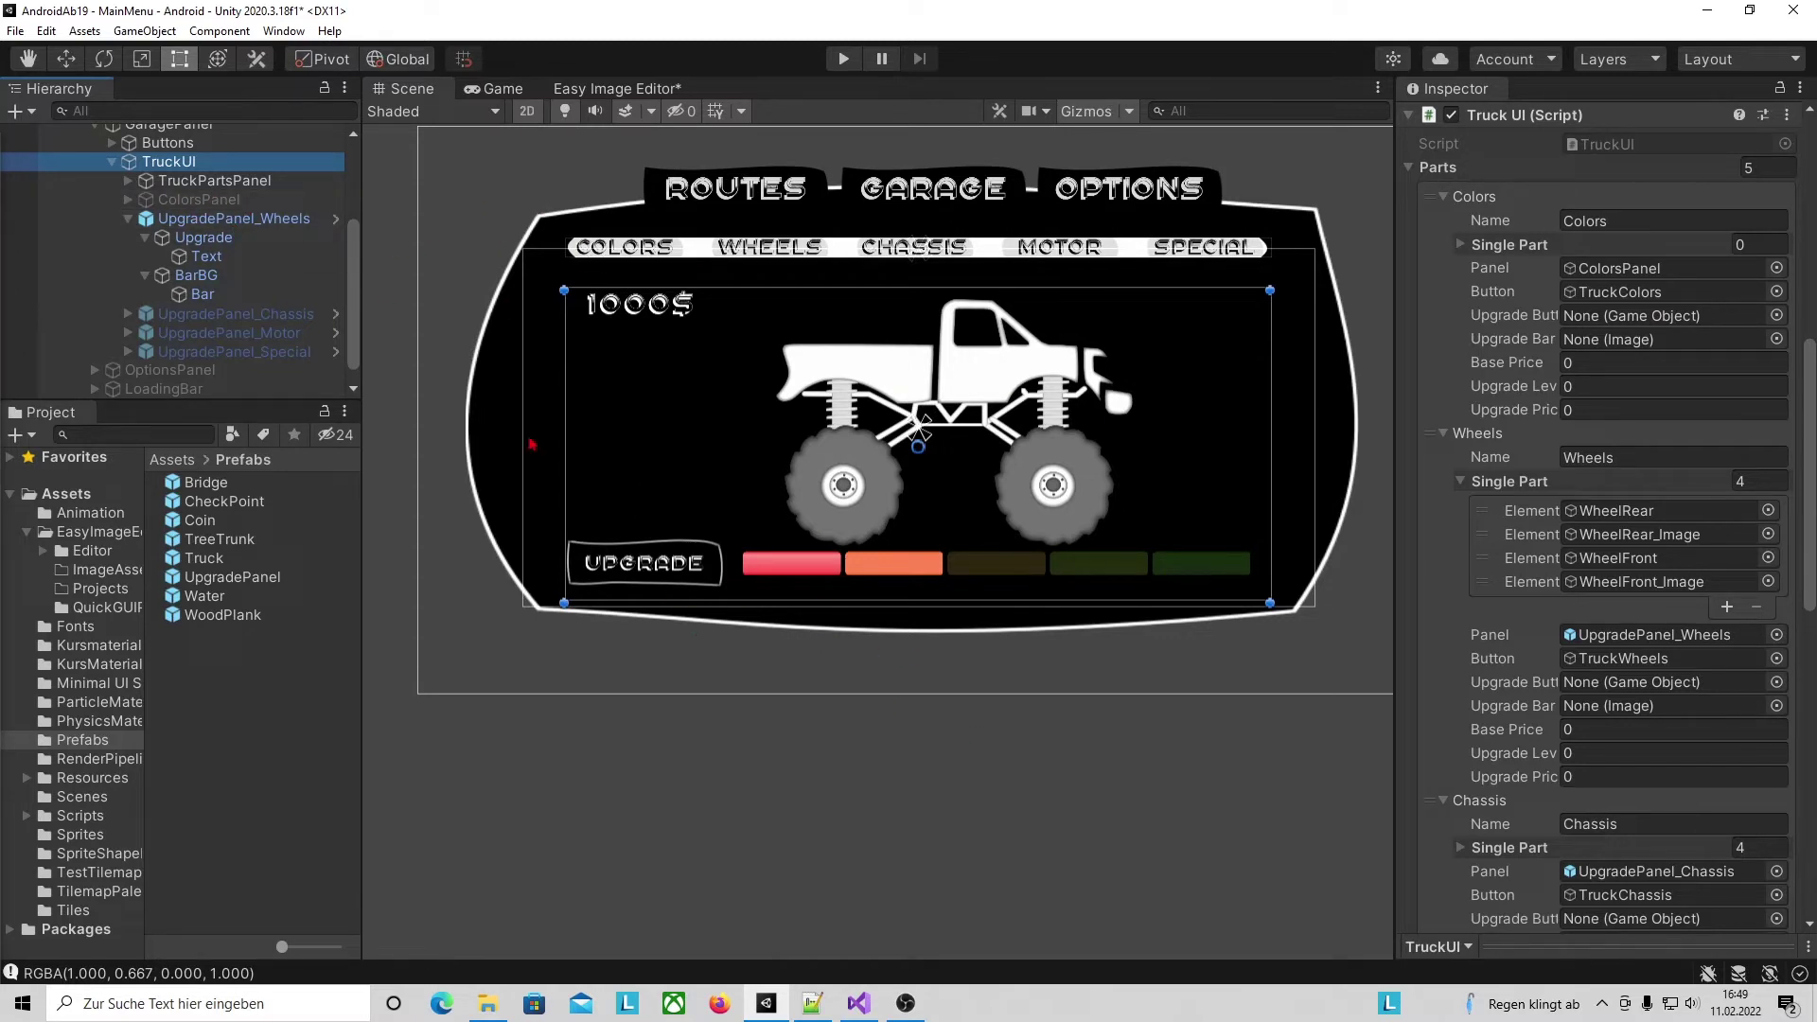
left_click(163, 219)
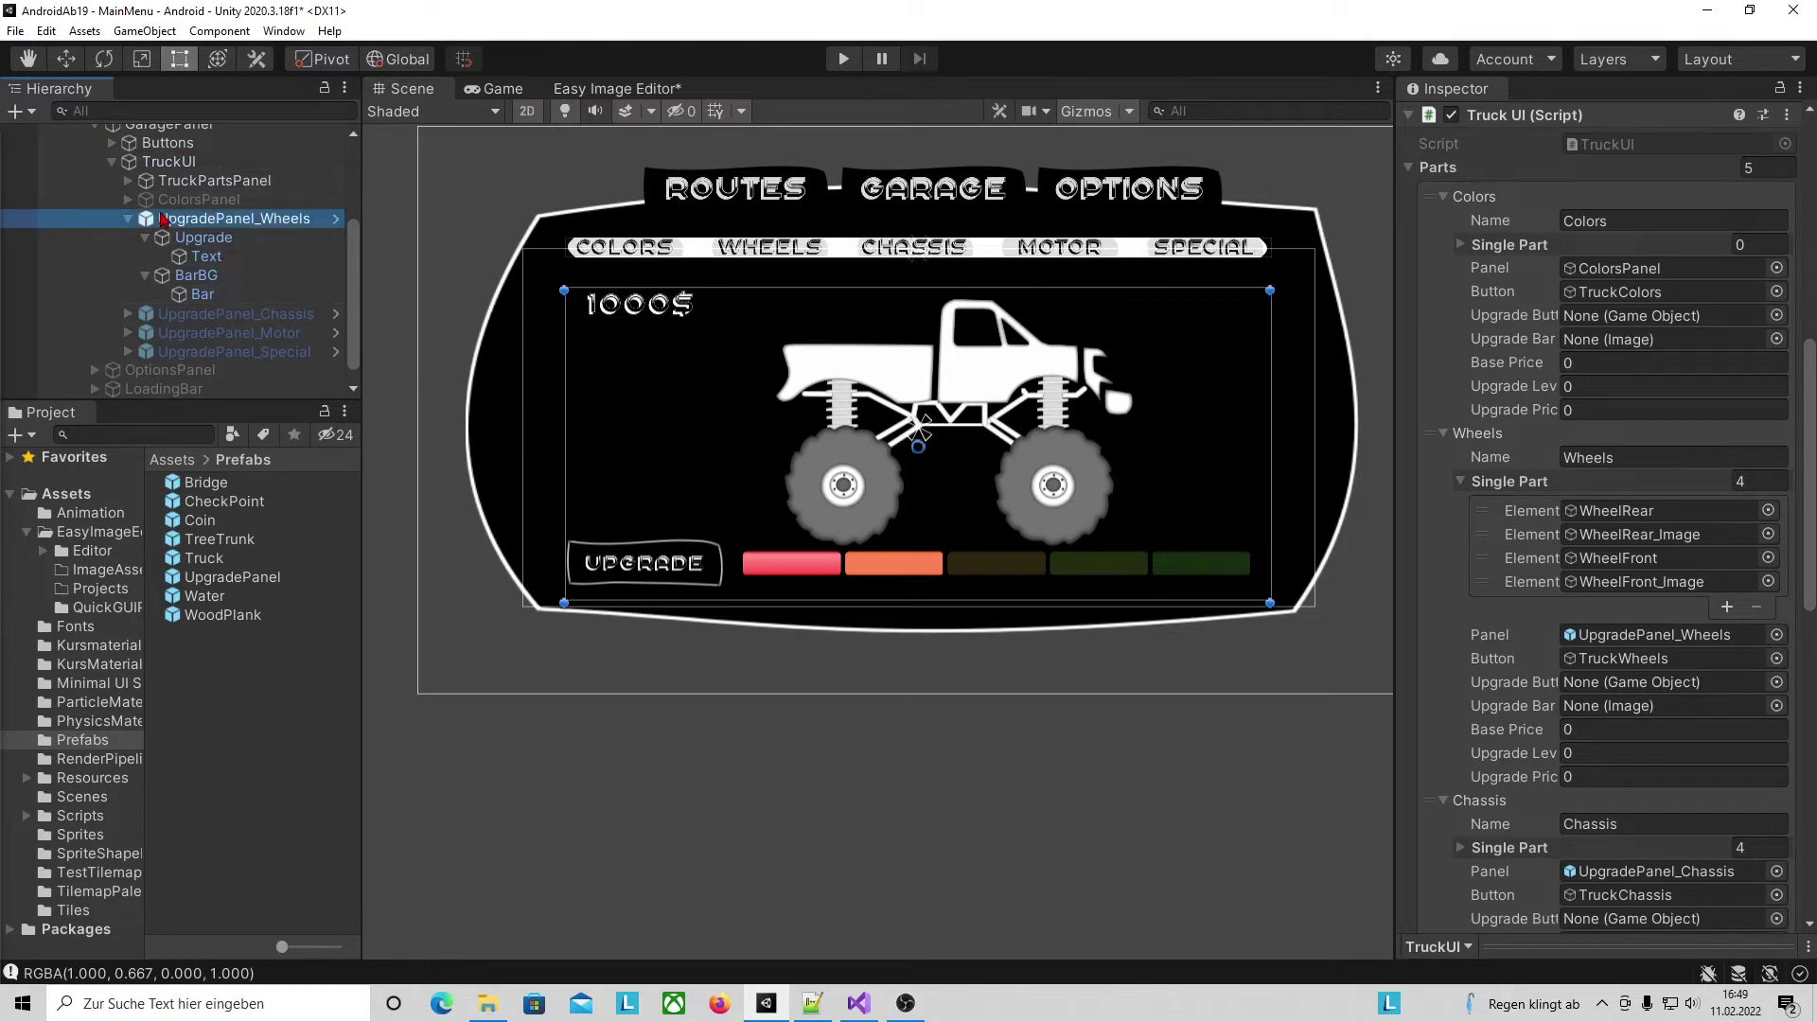
left_click(1457, 121)
Briefly activate ColorsPanel, hide it again, and reactivate UpgradePanel_Wheels.
left_click(199, 200)
left_click(1457, 121)
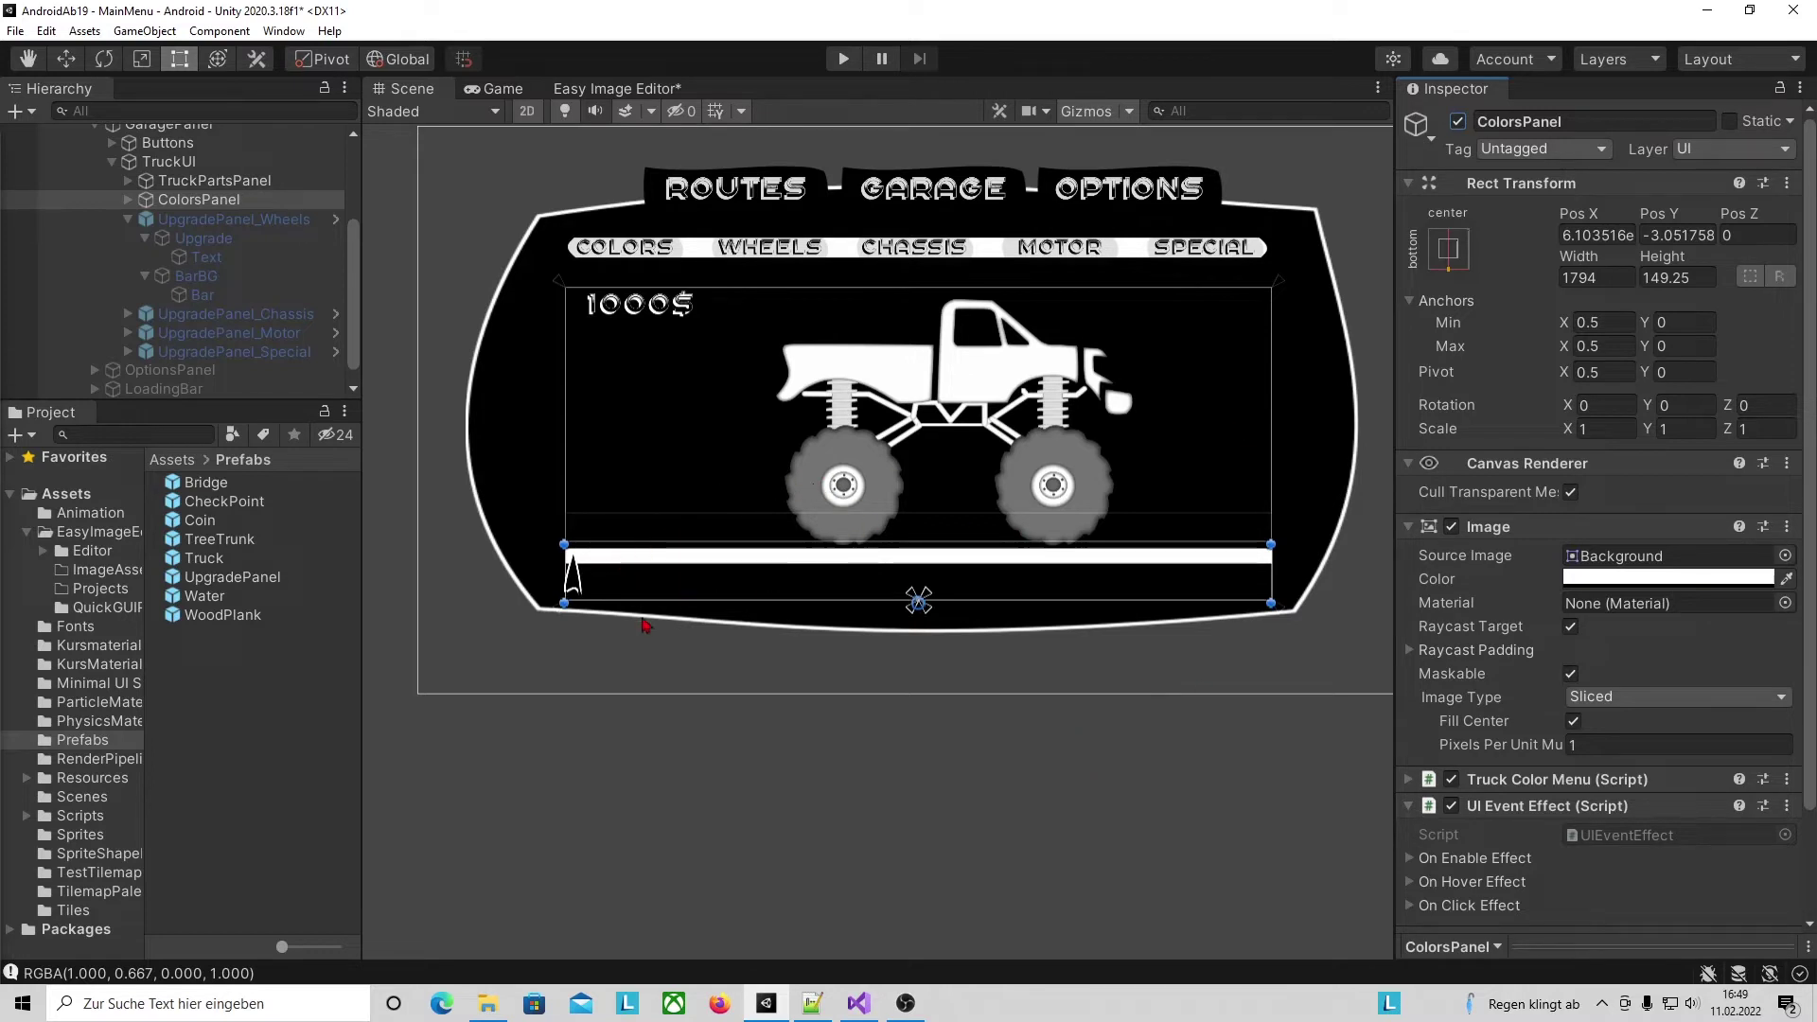
key("alt+shift+a")
left_click(219, 219)
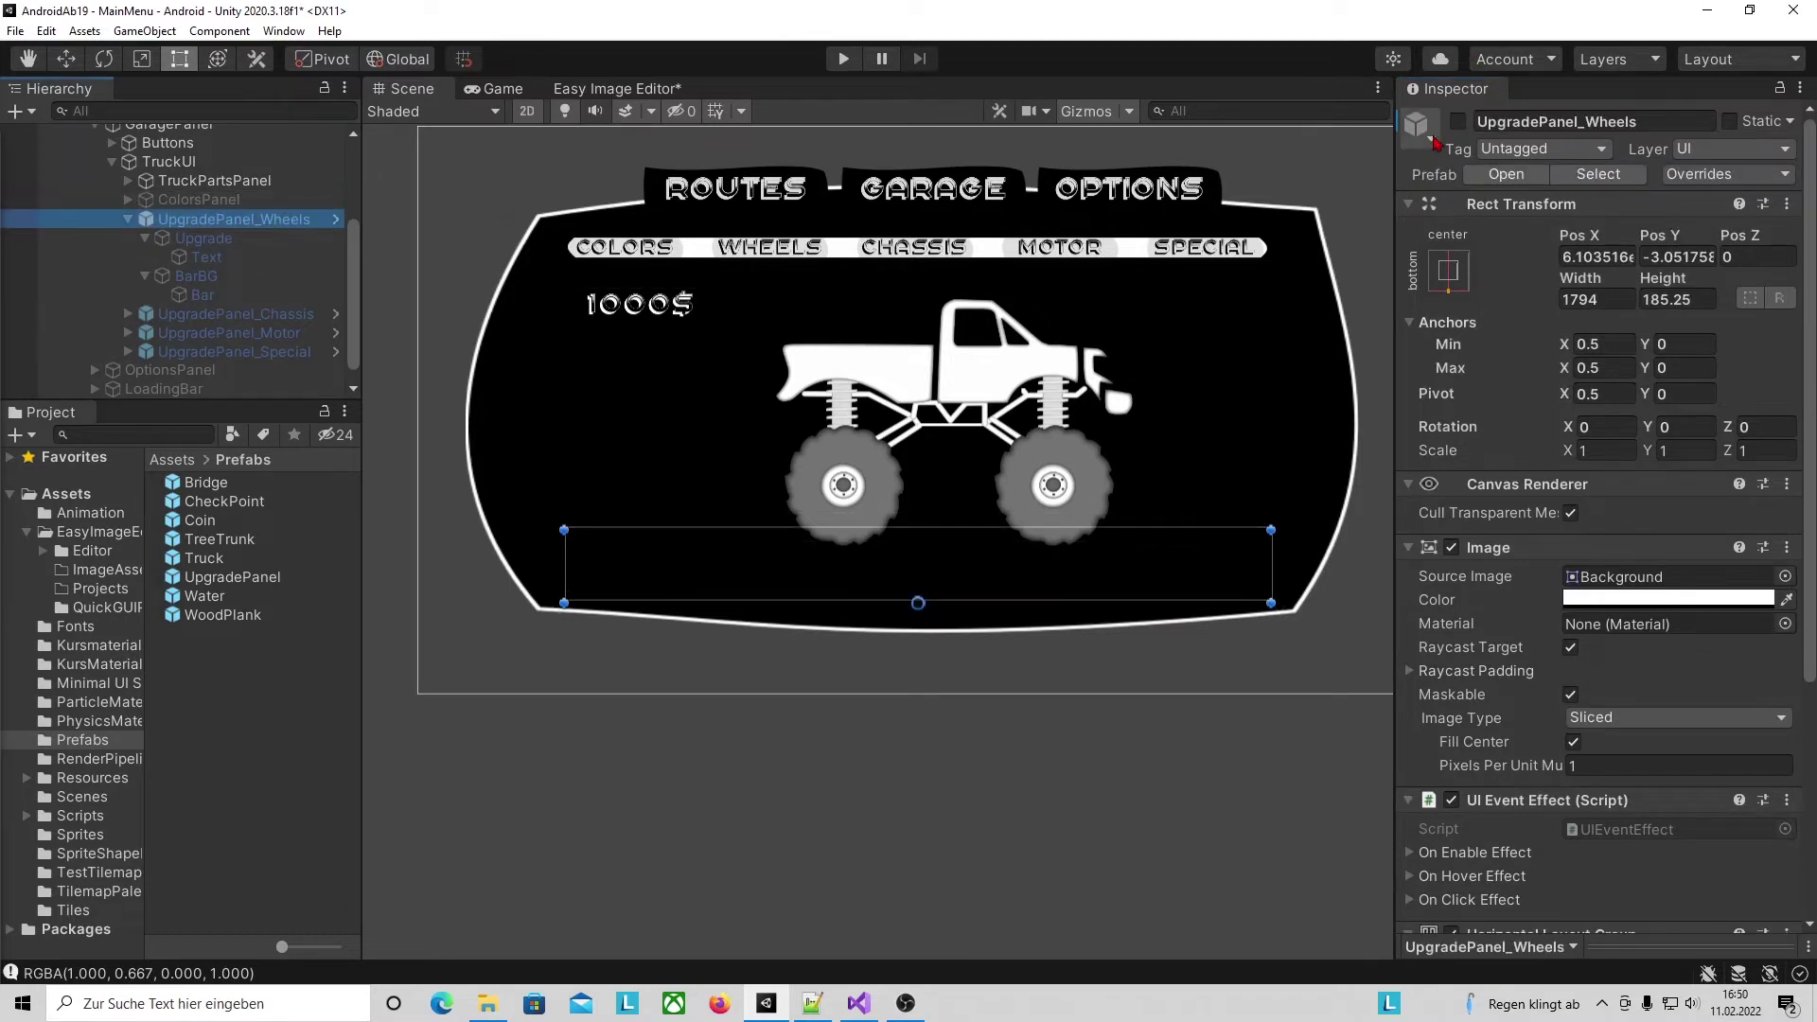
left_click(1457, 121)
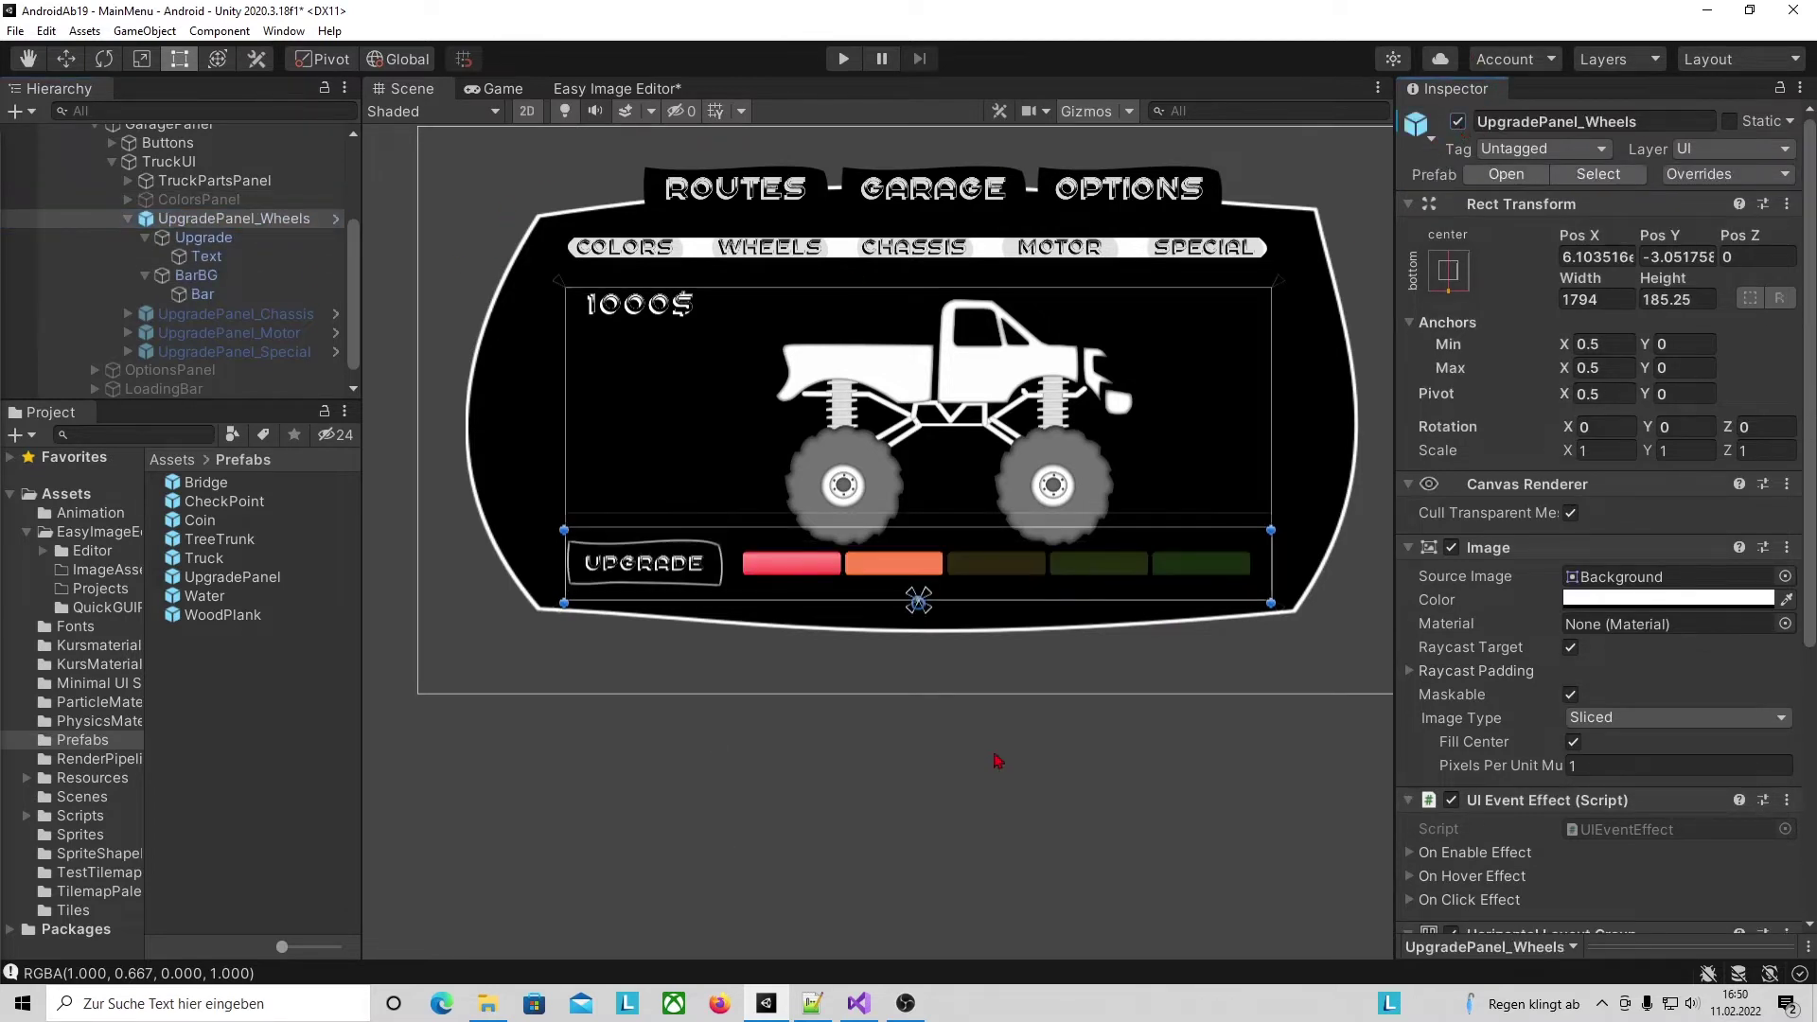
Assign Upgrade and Bar to the Wheels part's Upgrade Button and Bar fields.
left_click(168, 162)
scroll(1681, 527, "down", 3)
scroll(1682, 527, "down", 10)
scroll(1519, 246, "up", 5)
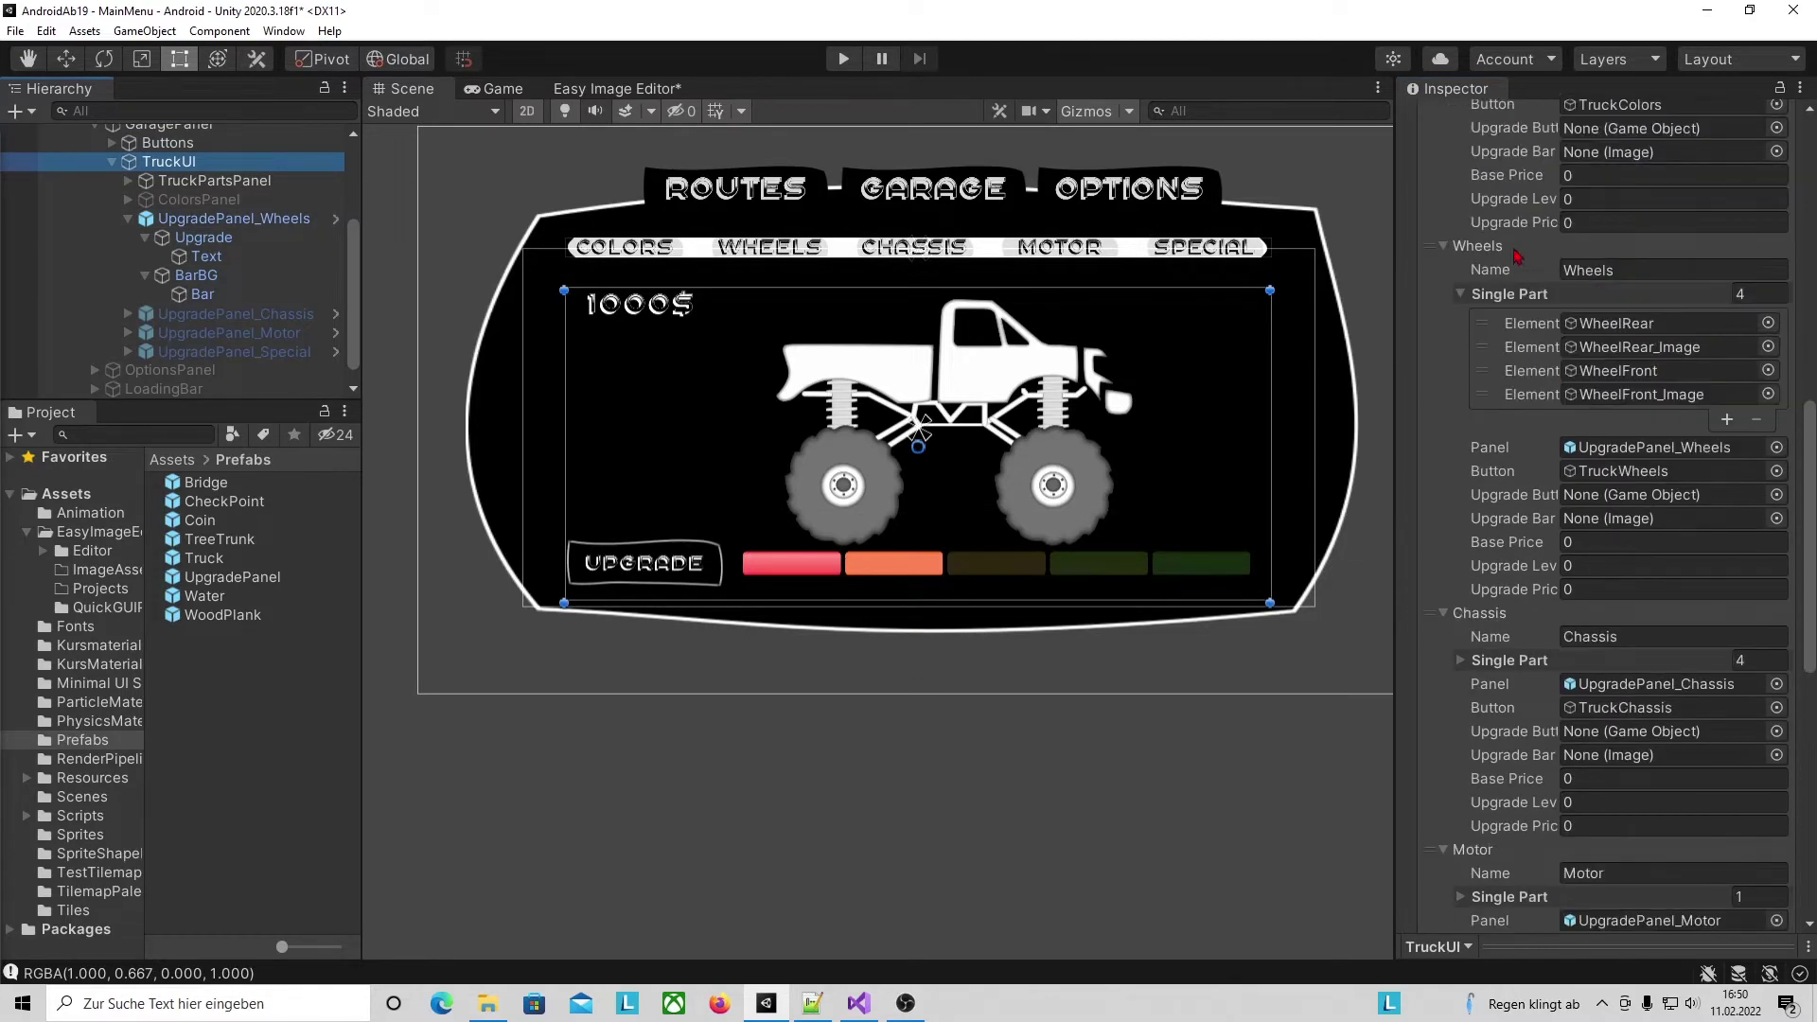
scroll(1685, 312, "down", 3)
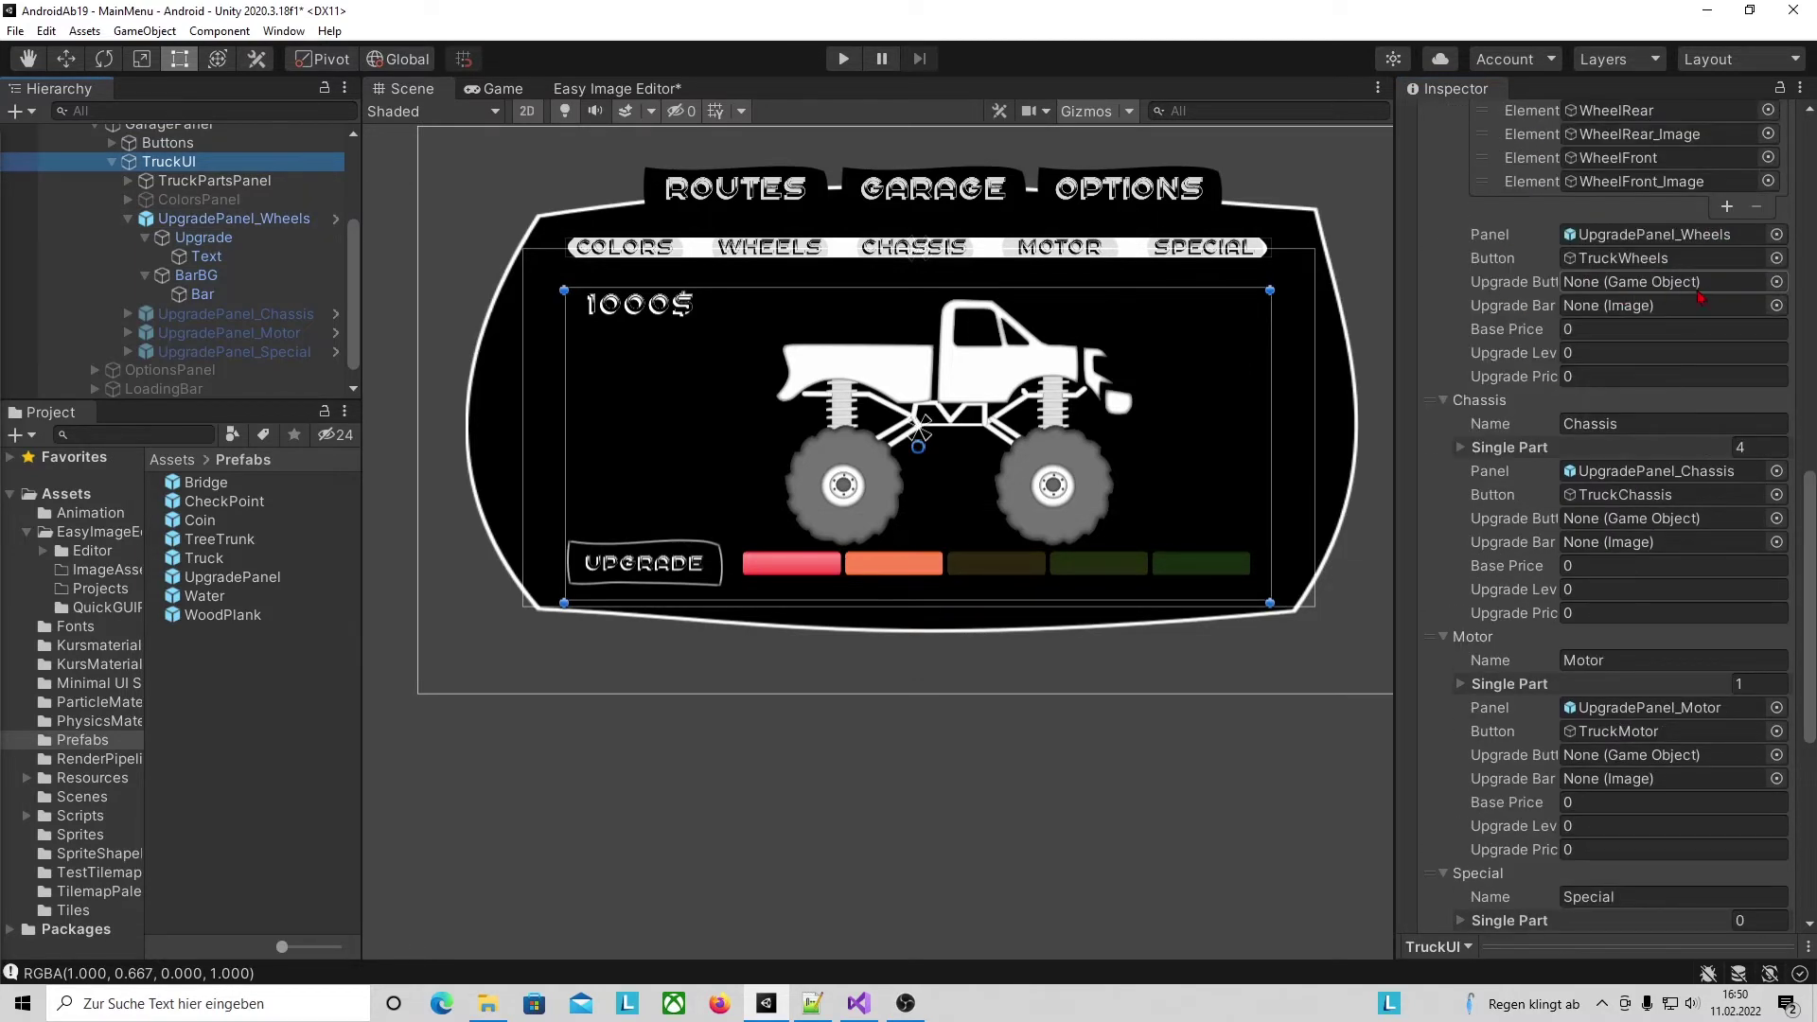
left_click_drag(204, 237, 1576, 283)
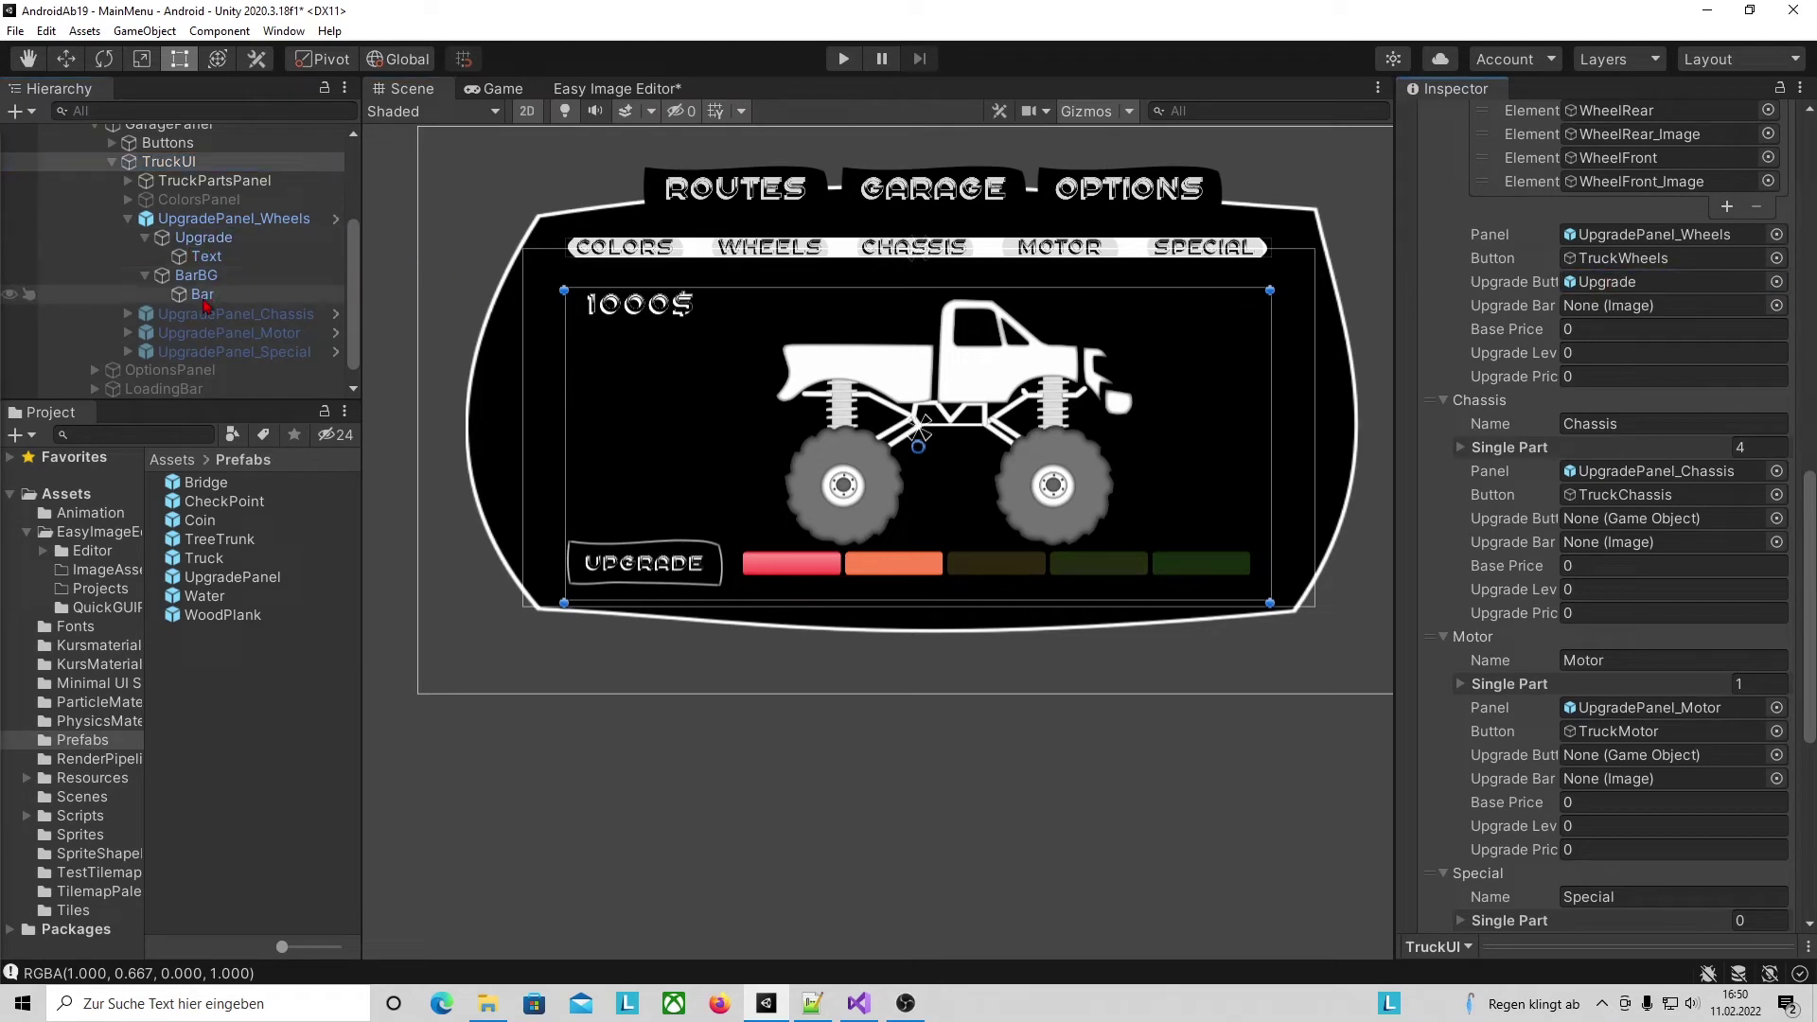
left_click_drag(202, 293, 1611, 310)
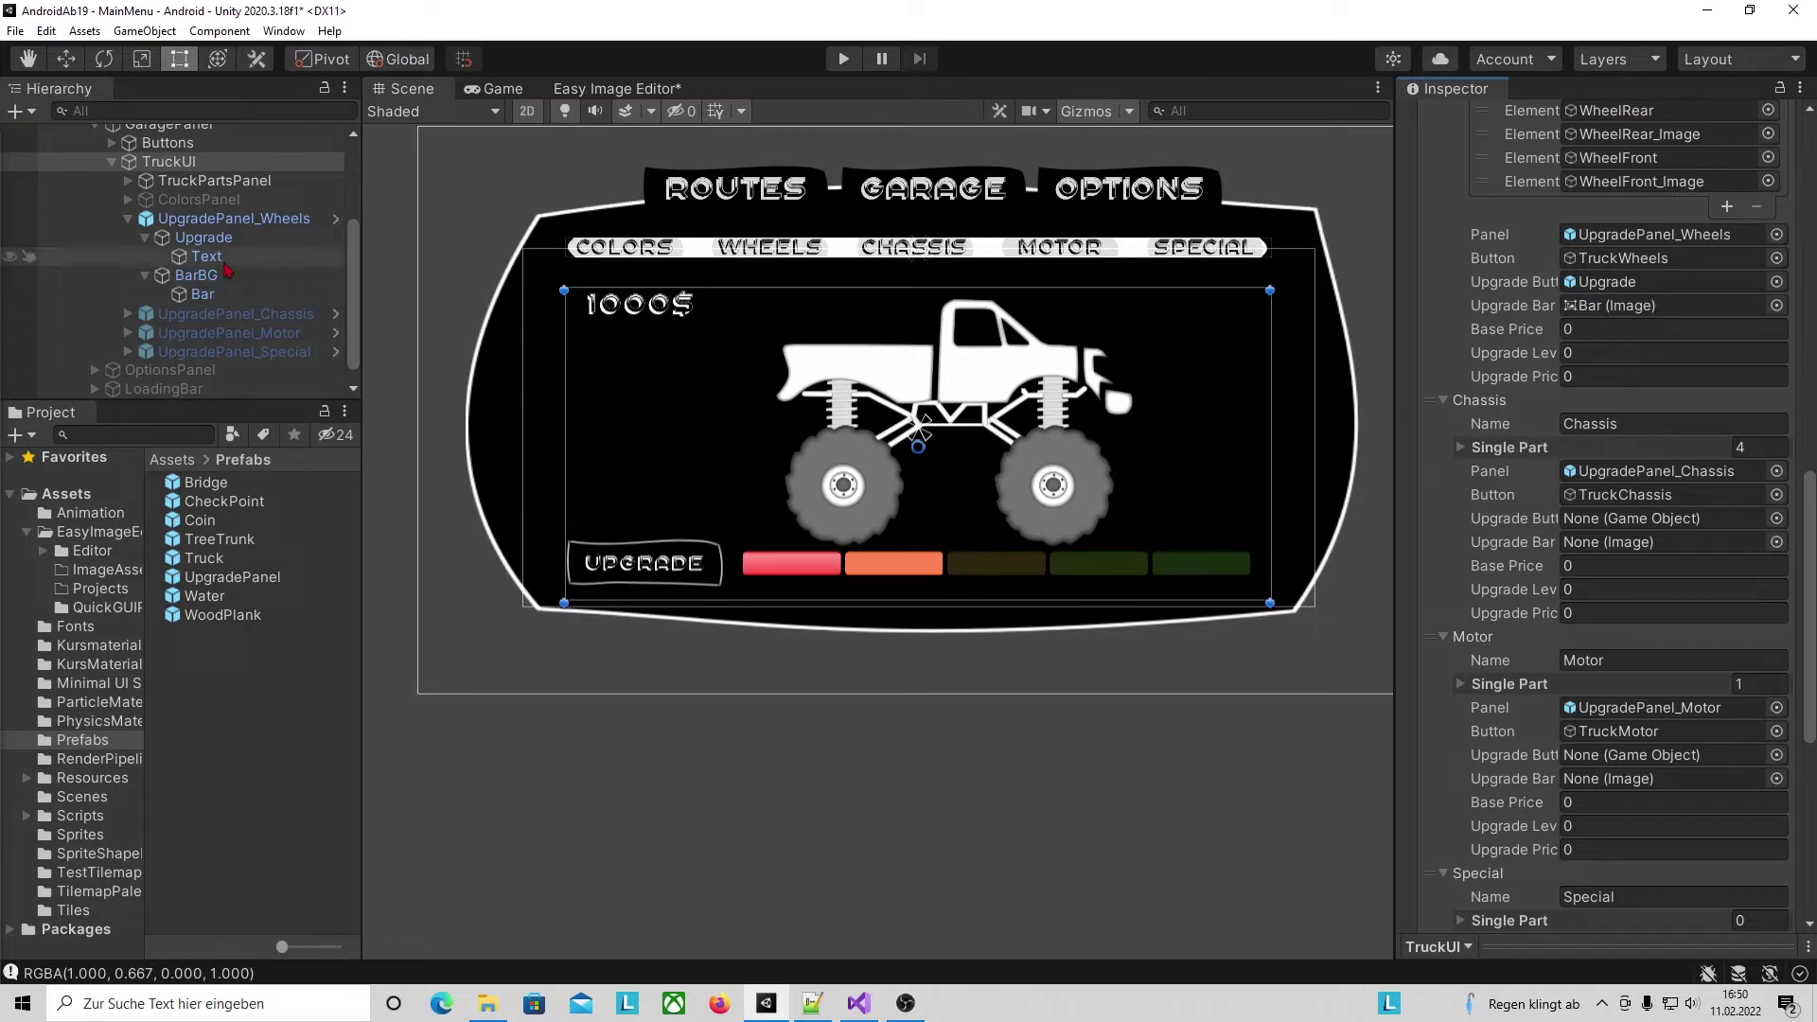
Set the Wheels base price to 100, leave its upgrade level at 0, and return to TruckUI.cs.
left_click(1614, 331)
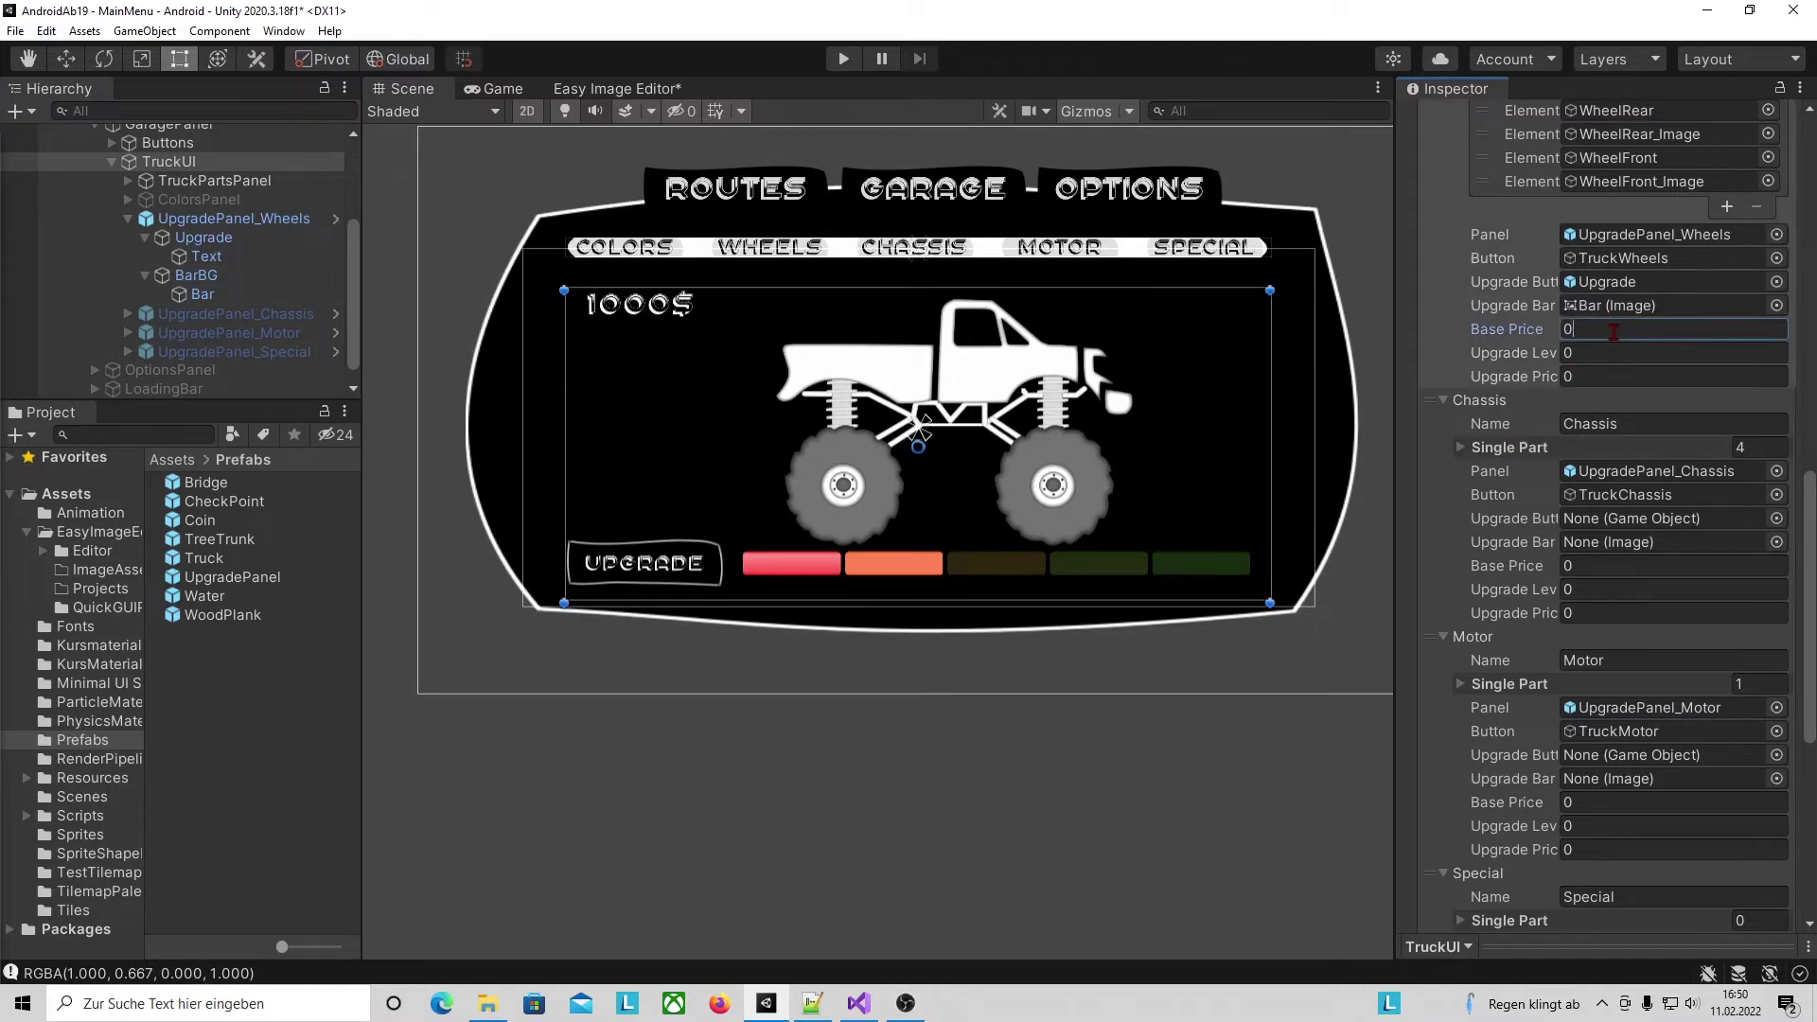
type("100")
left_click(1612, 352)
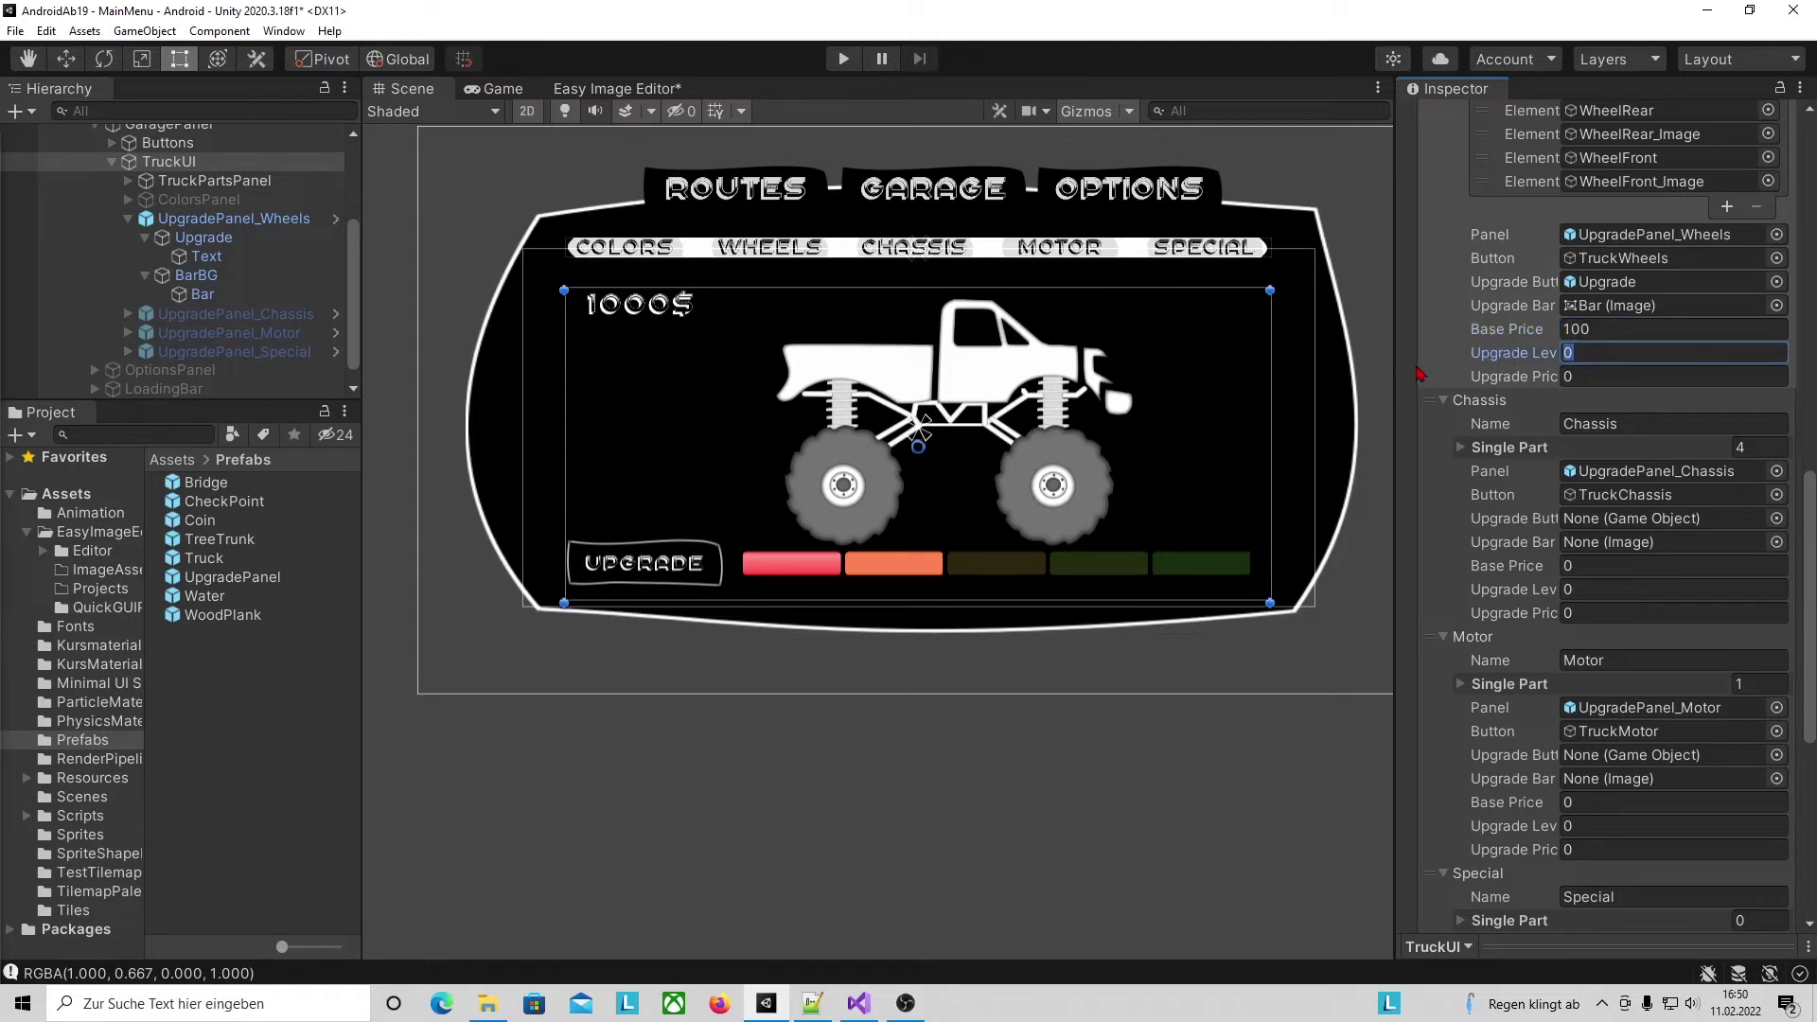
left_click(1558, 388)
left_click(858, 1003)
scroll(399, 357, "up", 10)
scroll(399, 358, "up", 8)
Add [HideInInspector] before upgradeLevel and begin adding it before upgradePrice.
scroll(417, 434, "up", 3)
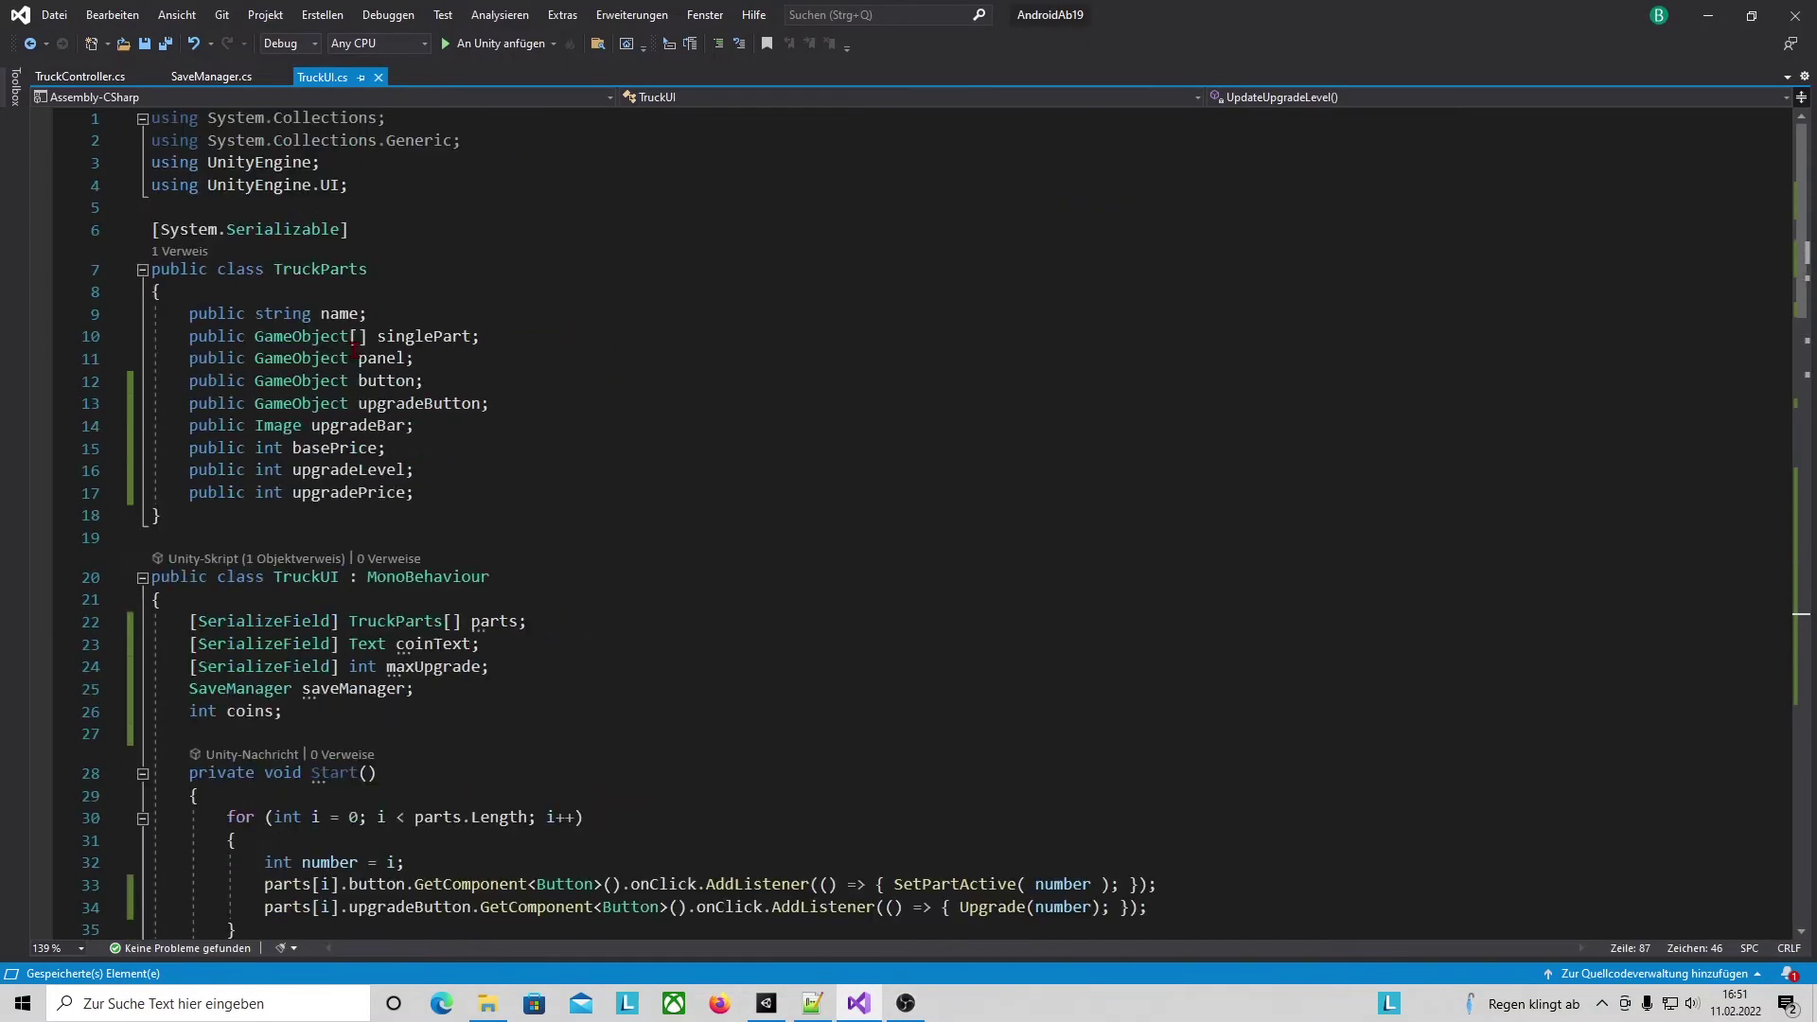
left_click(180, 472)
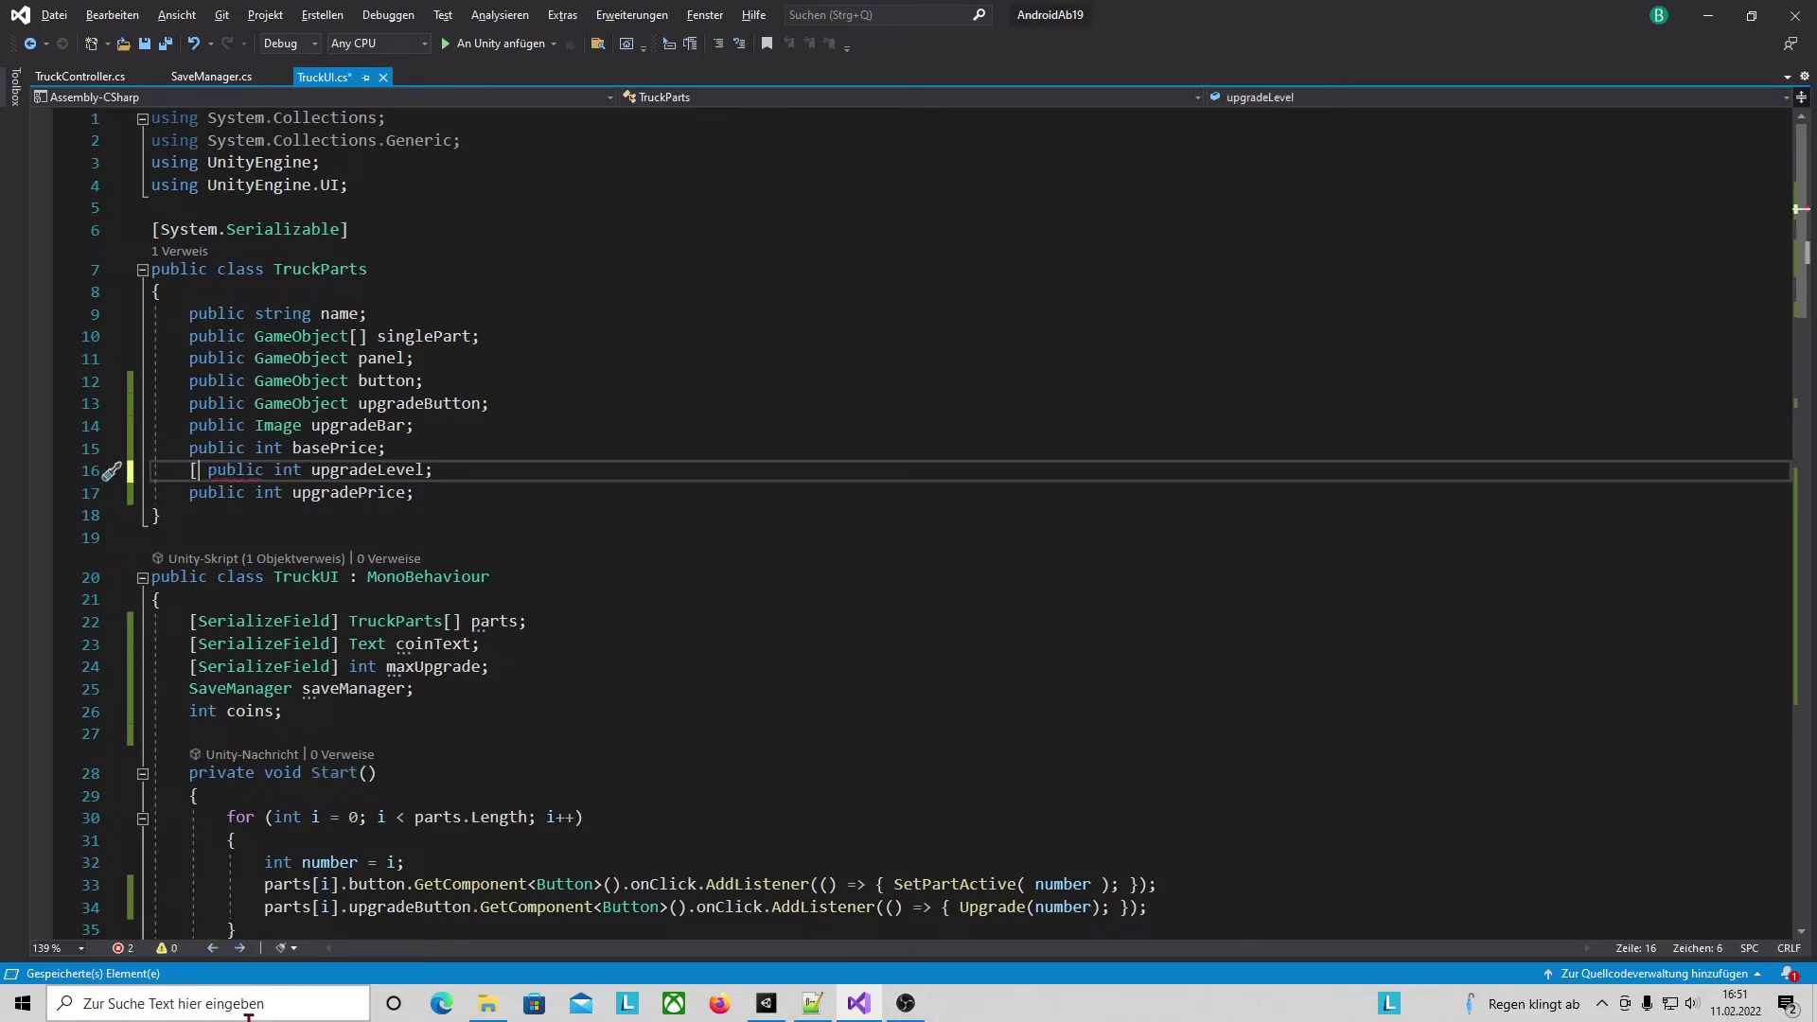
type("[Hide")
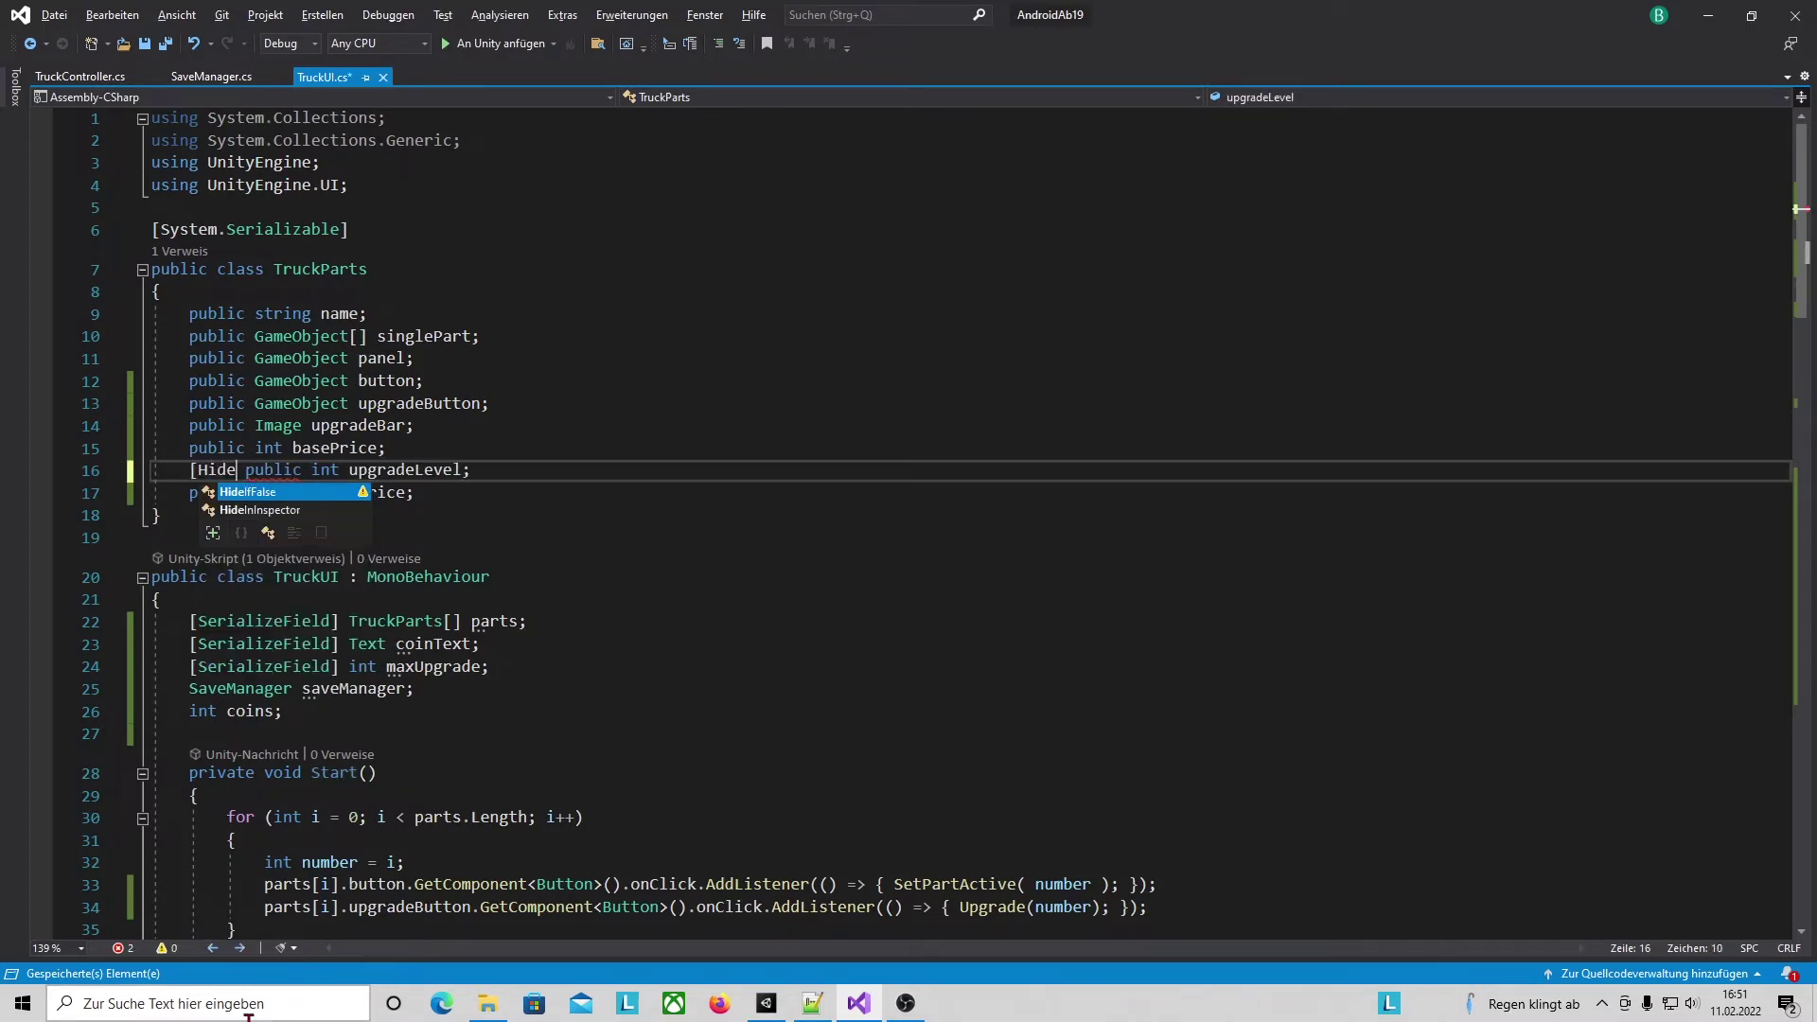
type("]")
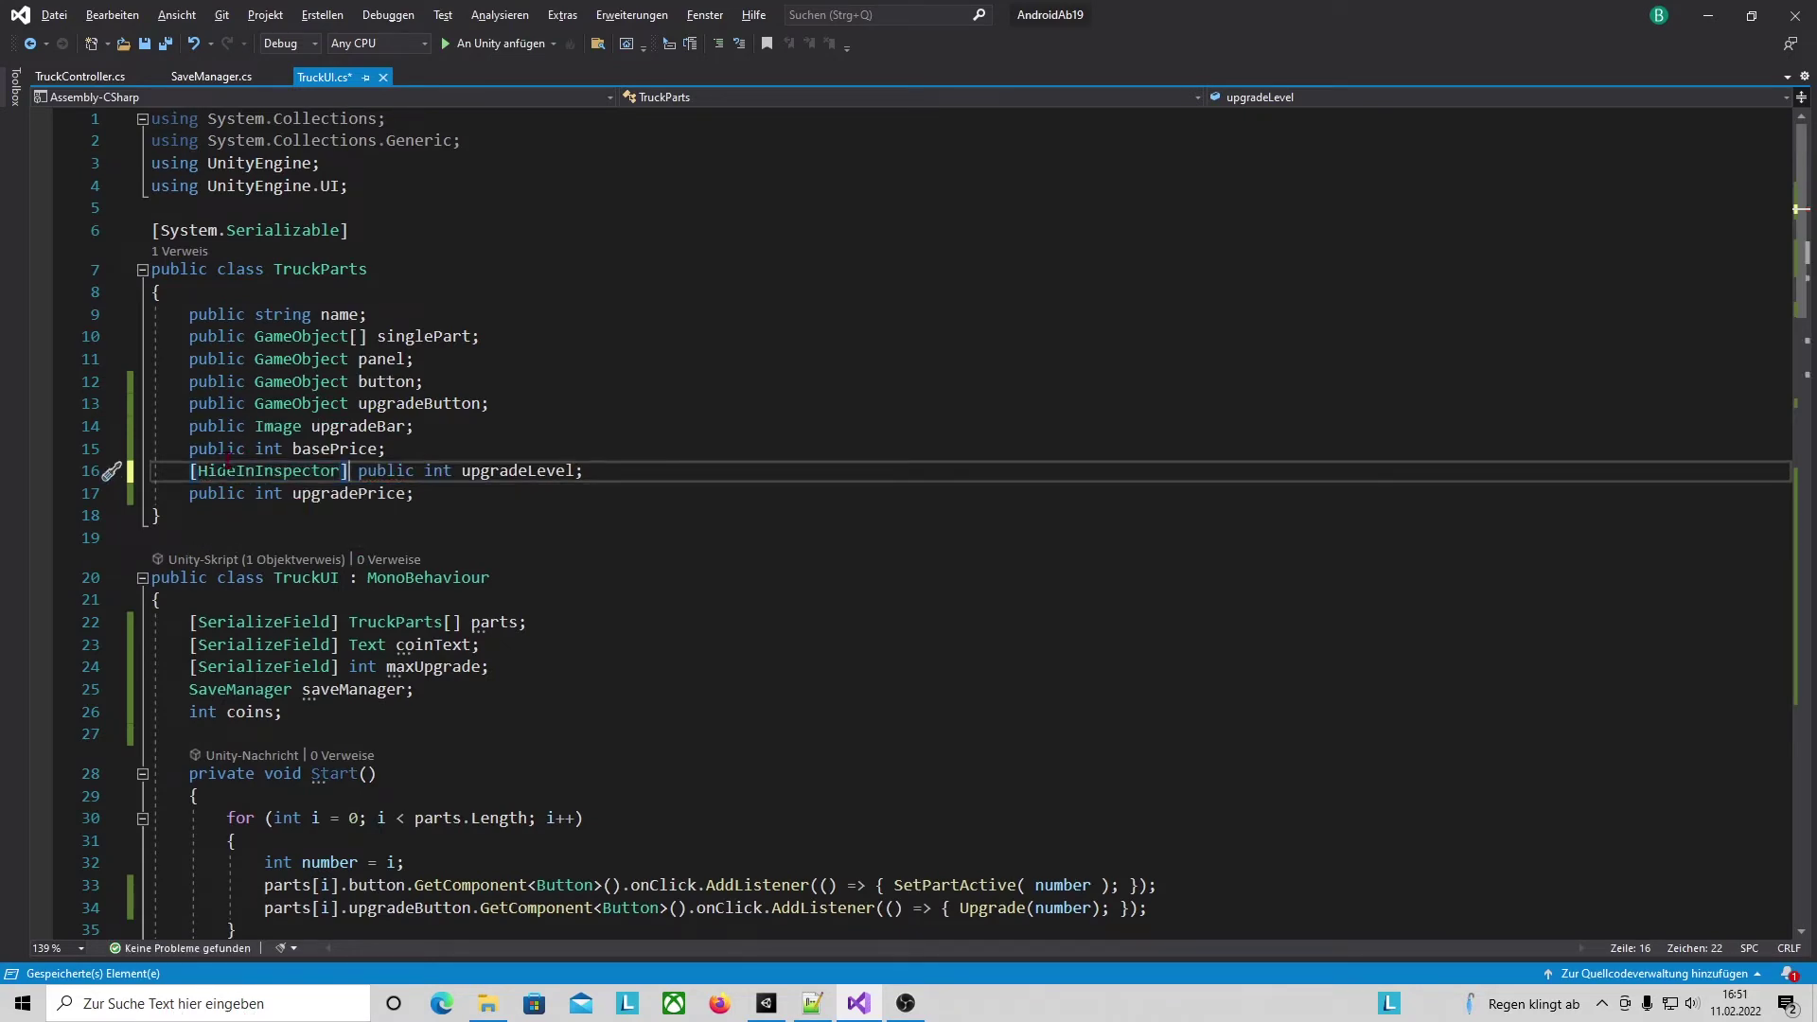
left_click(190, 493)
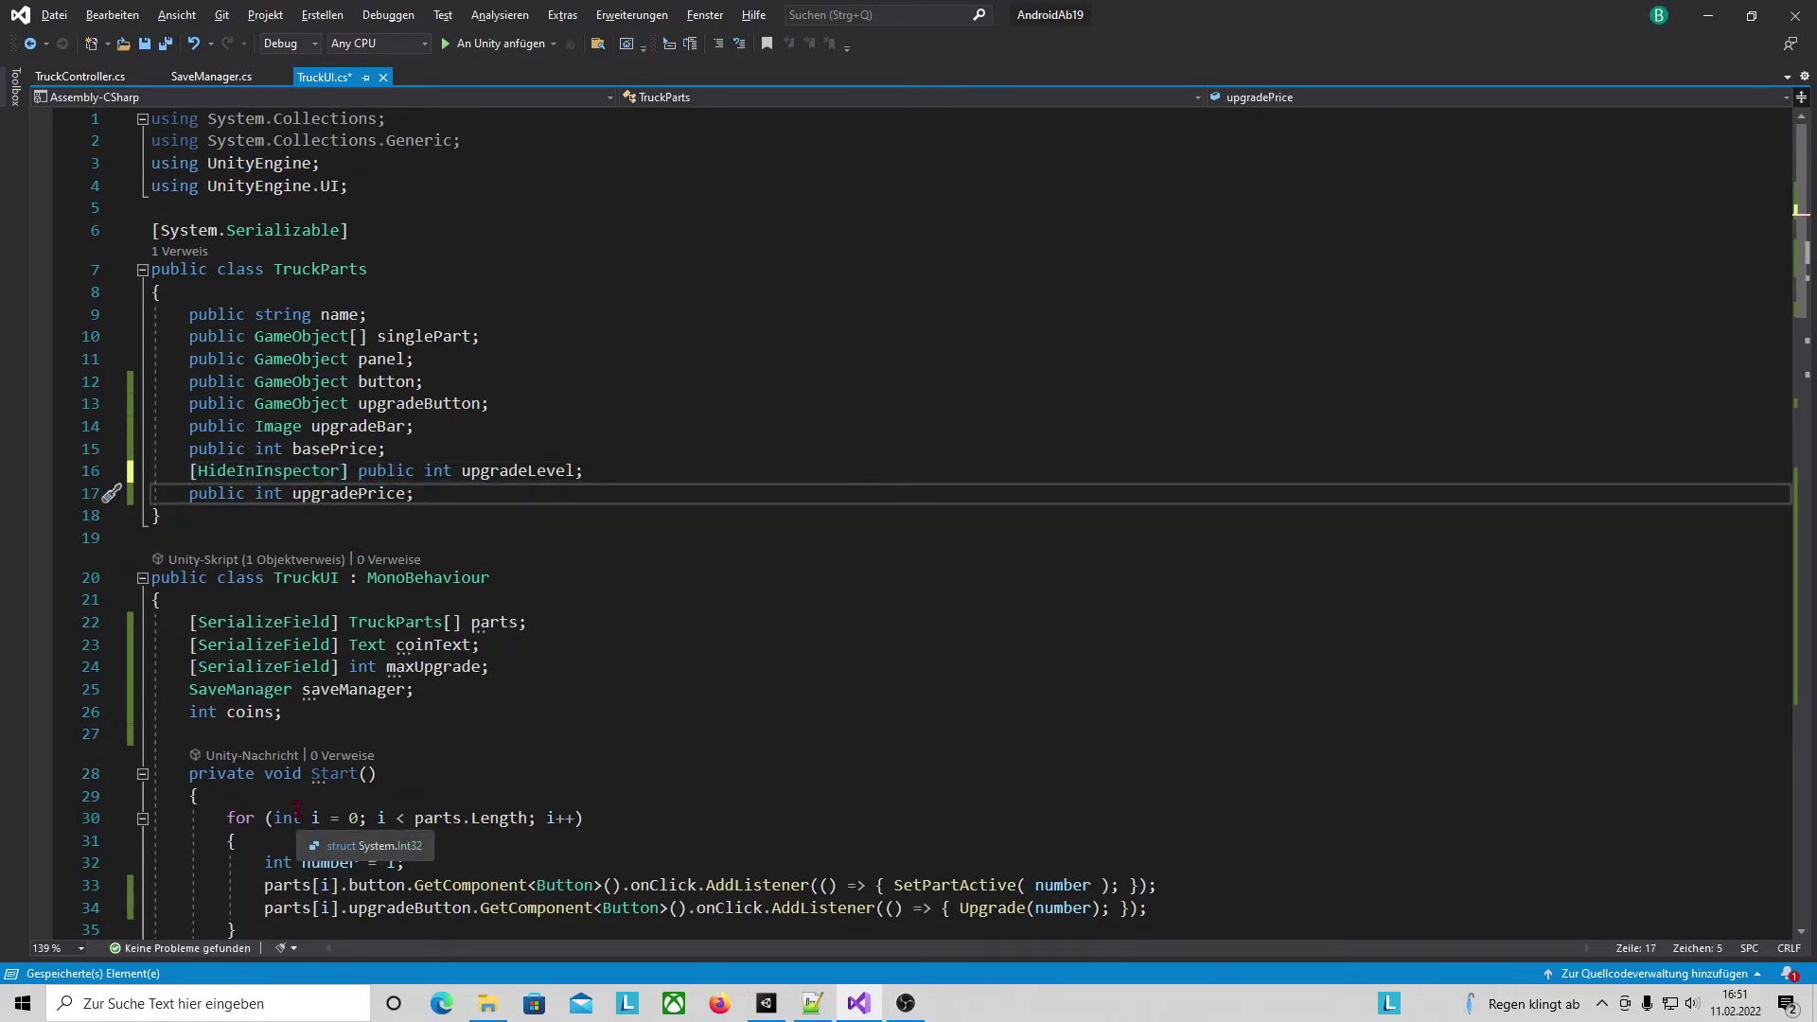
type("[Hide")
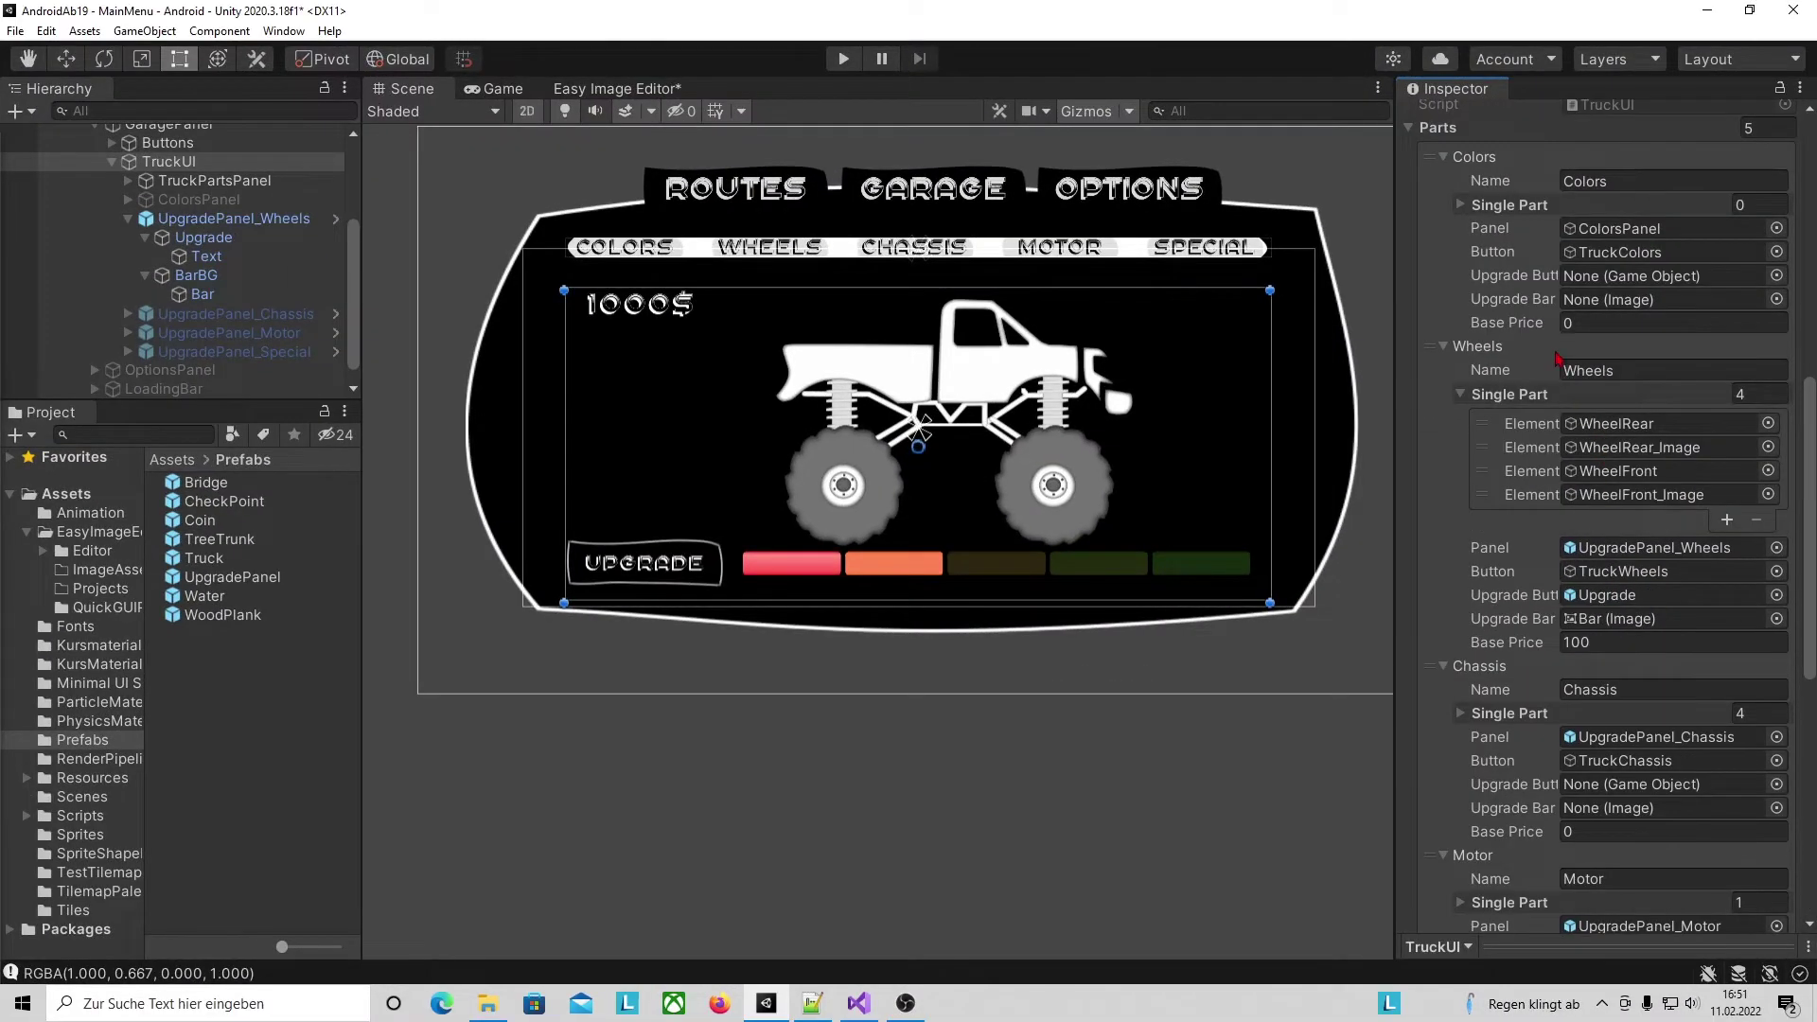
Link Motor's Upgrade button and Bar and set its base price to 200.
scroll(1599, 642, "down", 5)
scroll(1539, 519, "down", 3)
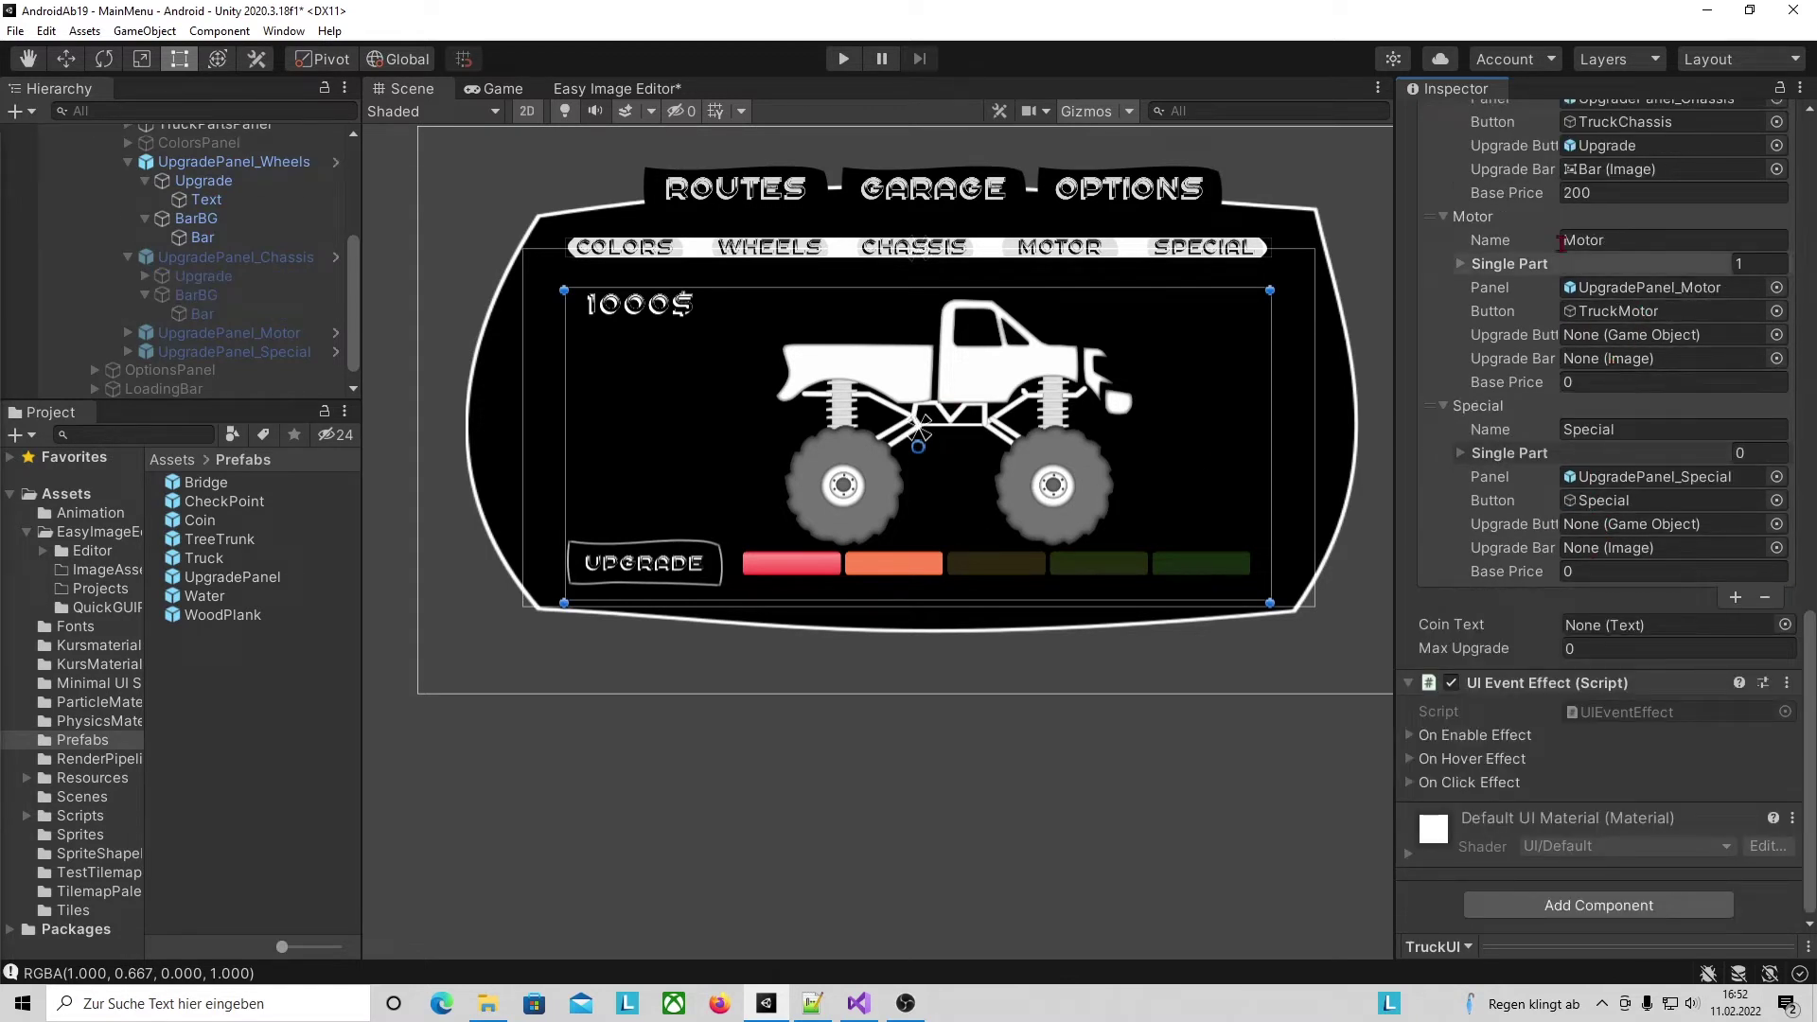
left_click(129, 333)
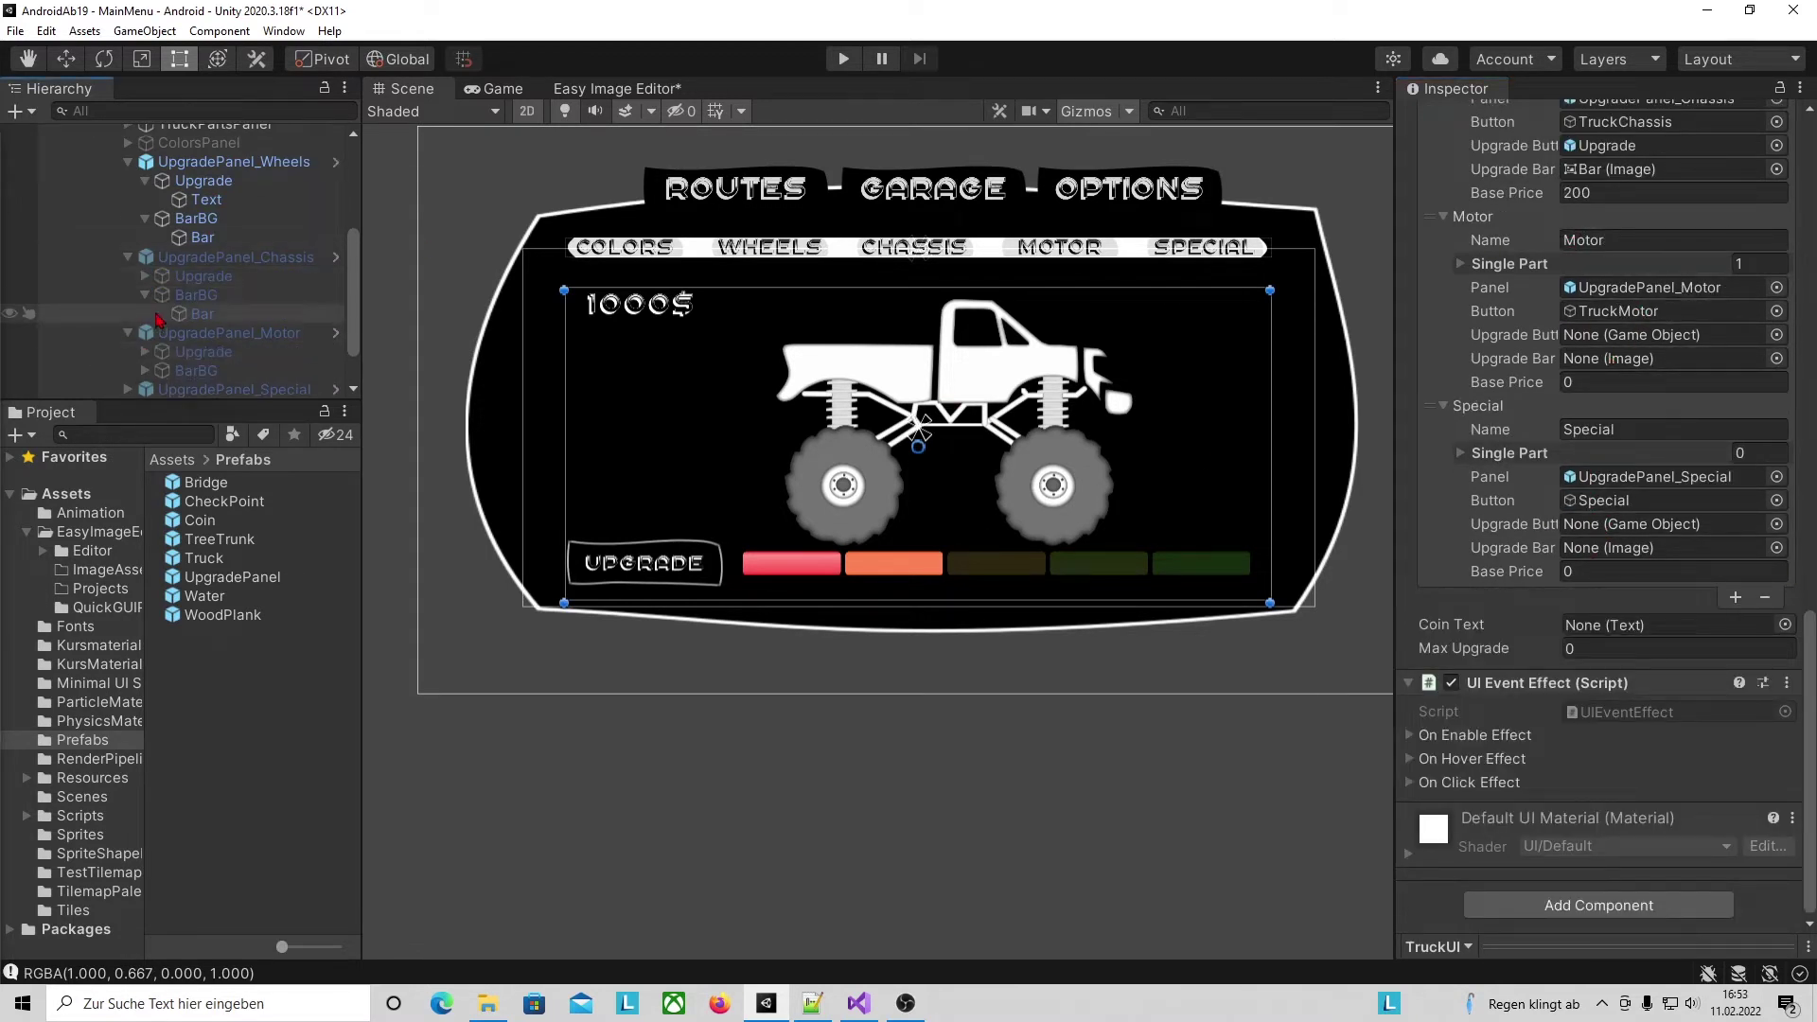
left_click_drag(665, 355, 1665, 334)
left_click_drag(202, 332, 1665, 357)
left_click(1614, 386)
type("2")
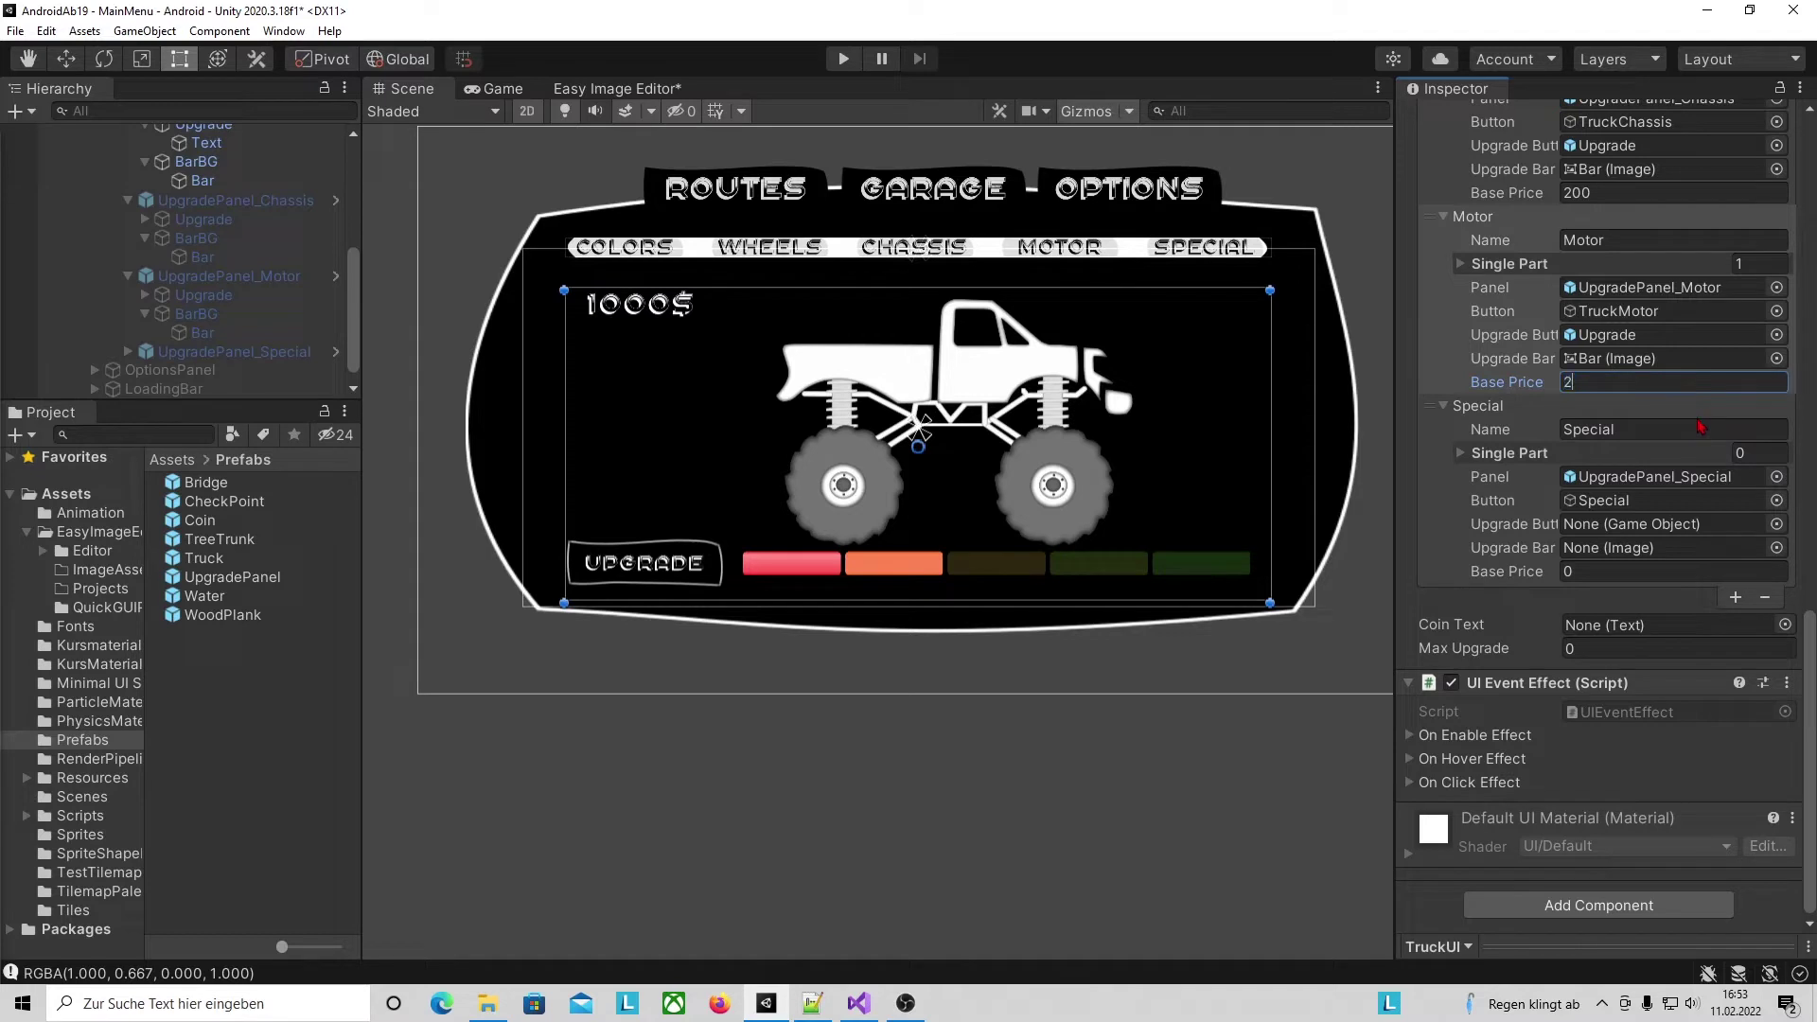
type("00")
left_click(129, 352)
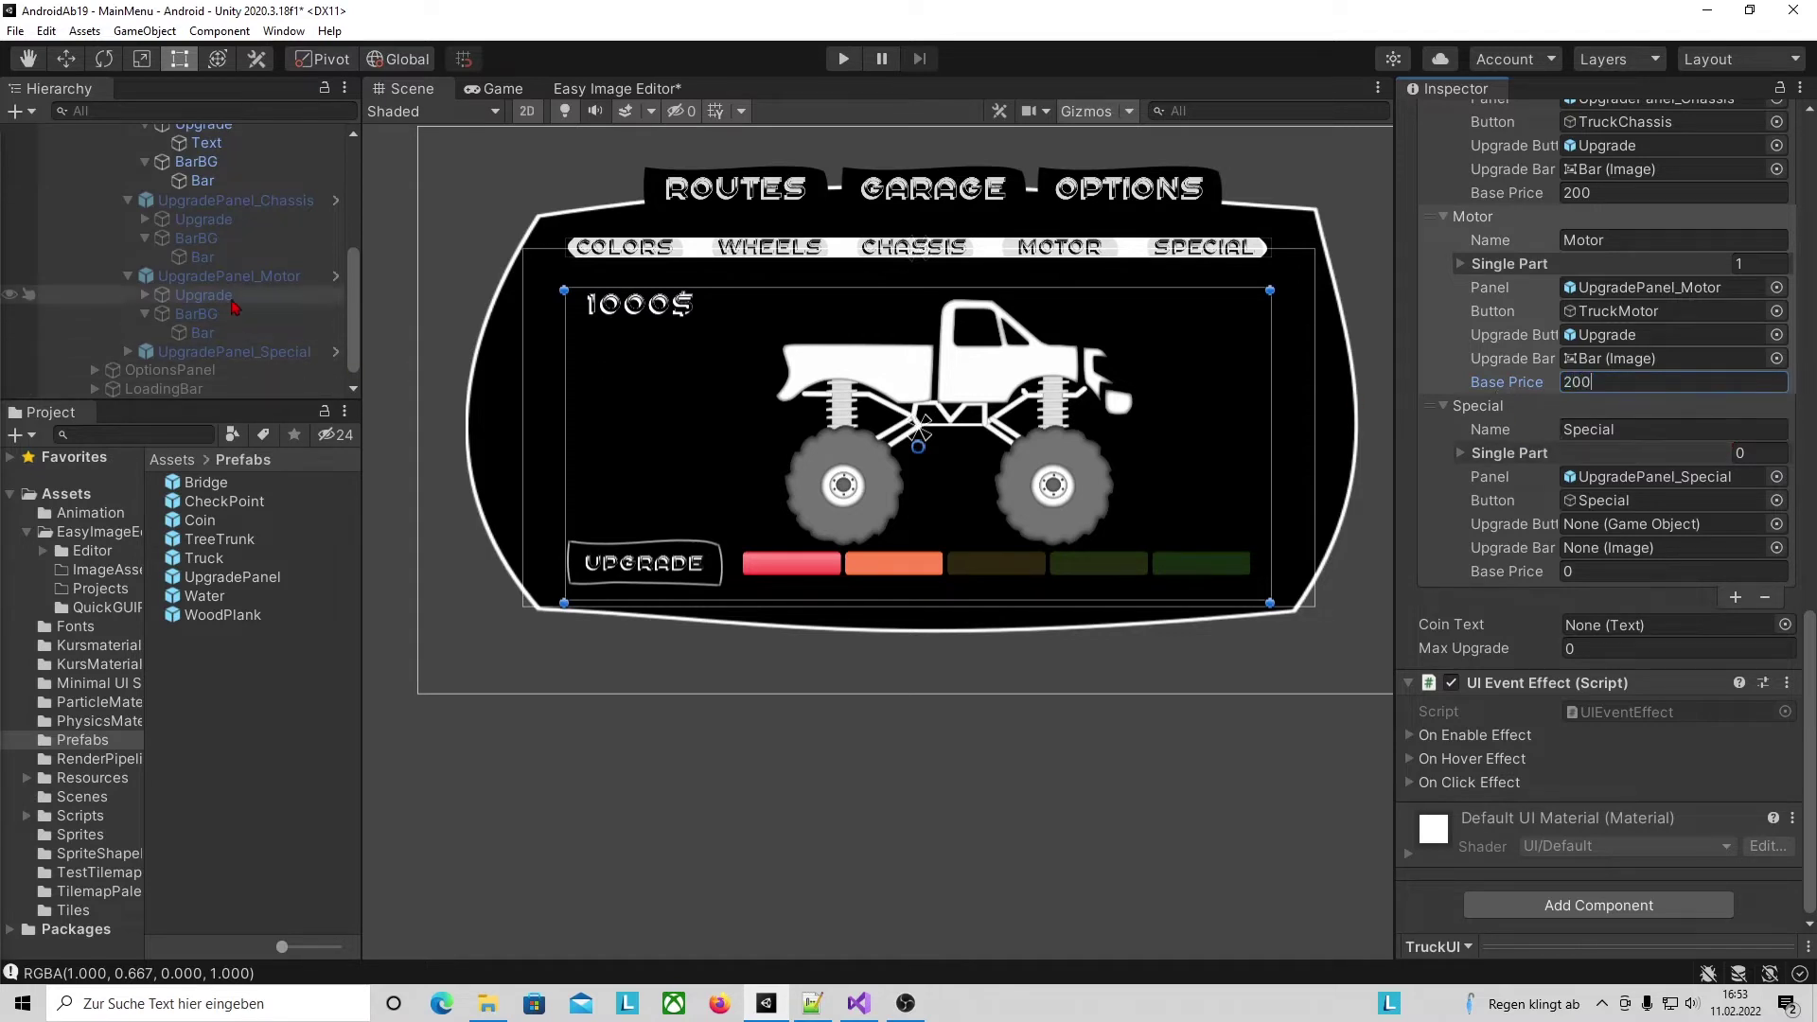
Link Special's Upgrade button and Bar and enter its base price of 500.
left_click_drag(202, 314, 1665, 523)
left_click(146, 333)
left_click_drag(202, 352, 1665, 546)
left_click(1618, 574)
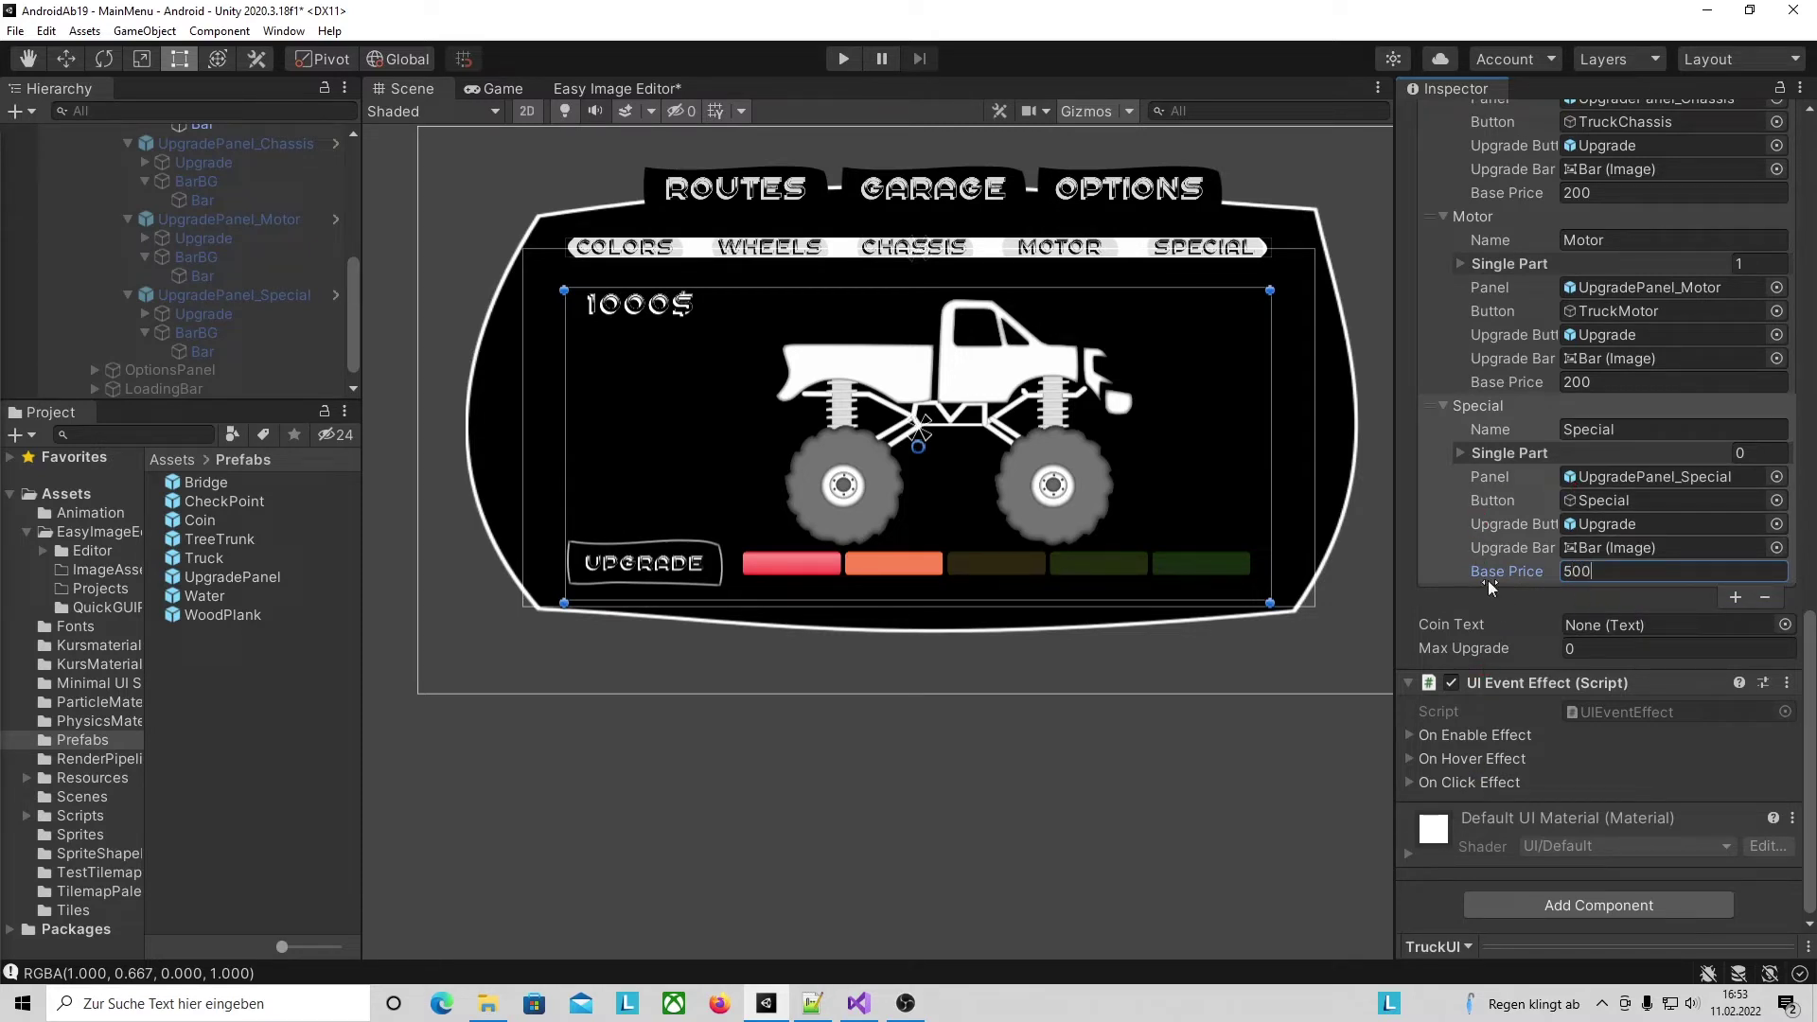
scroll(205, 295, "up", 5)
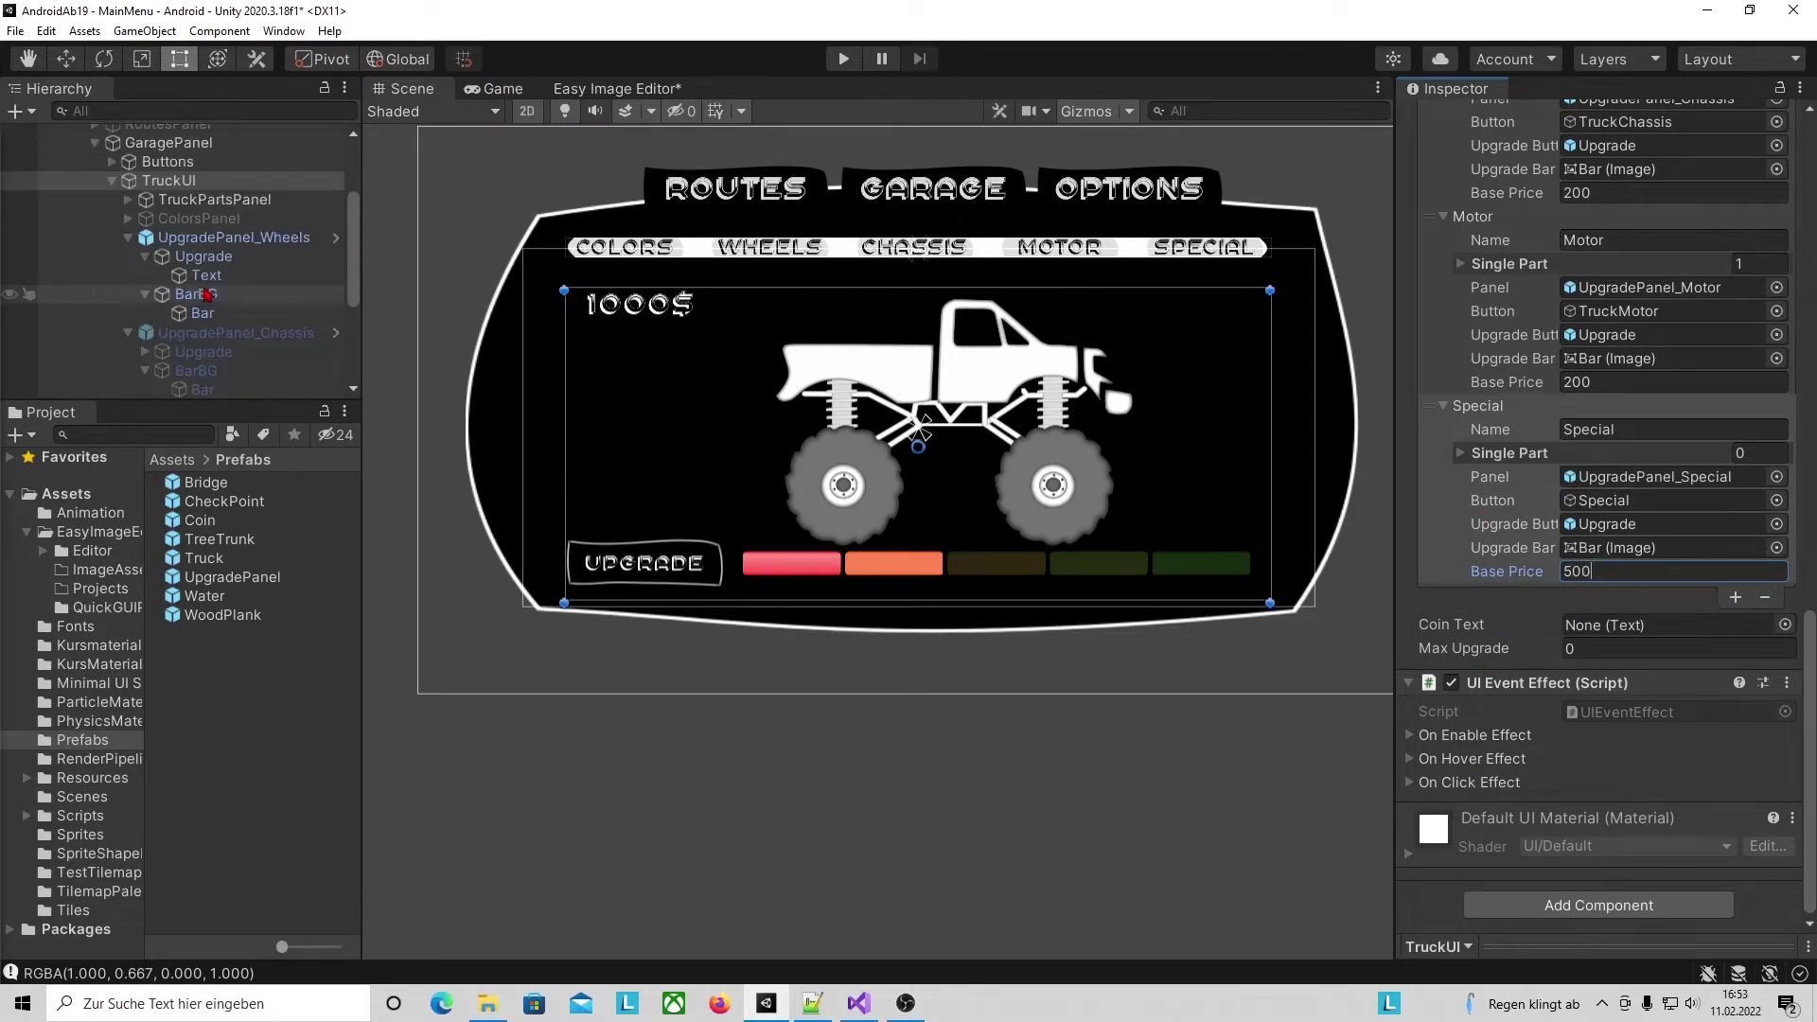
Link Coin Text to CoinsDisplay and set Max Upgrade to 5.
left_click(632, 320)
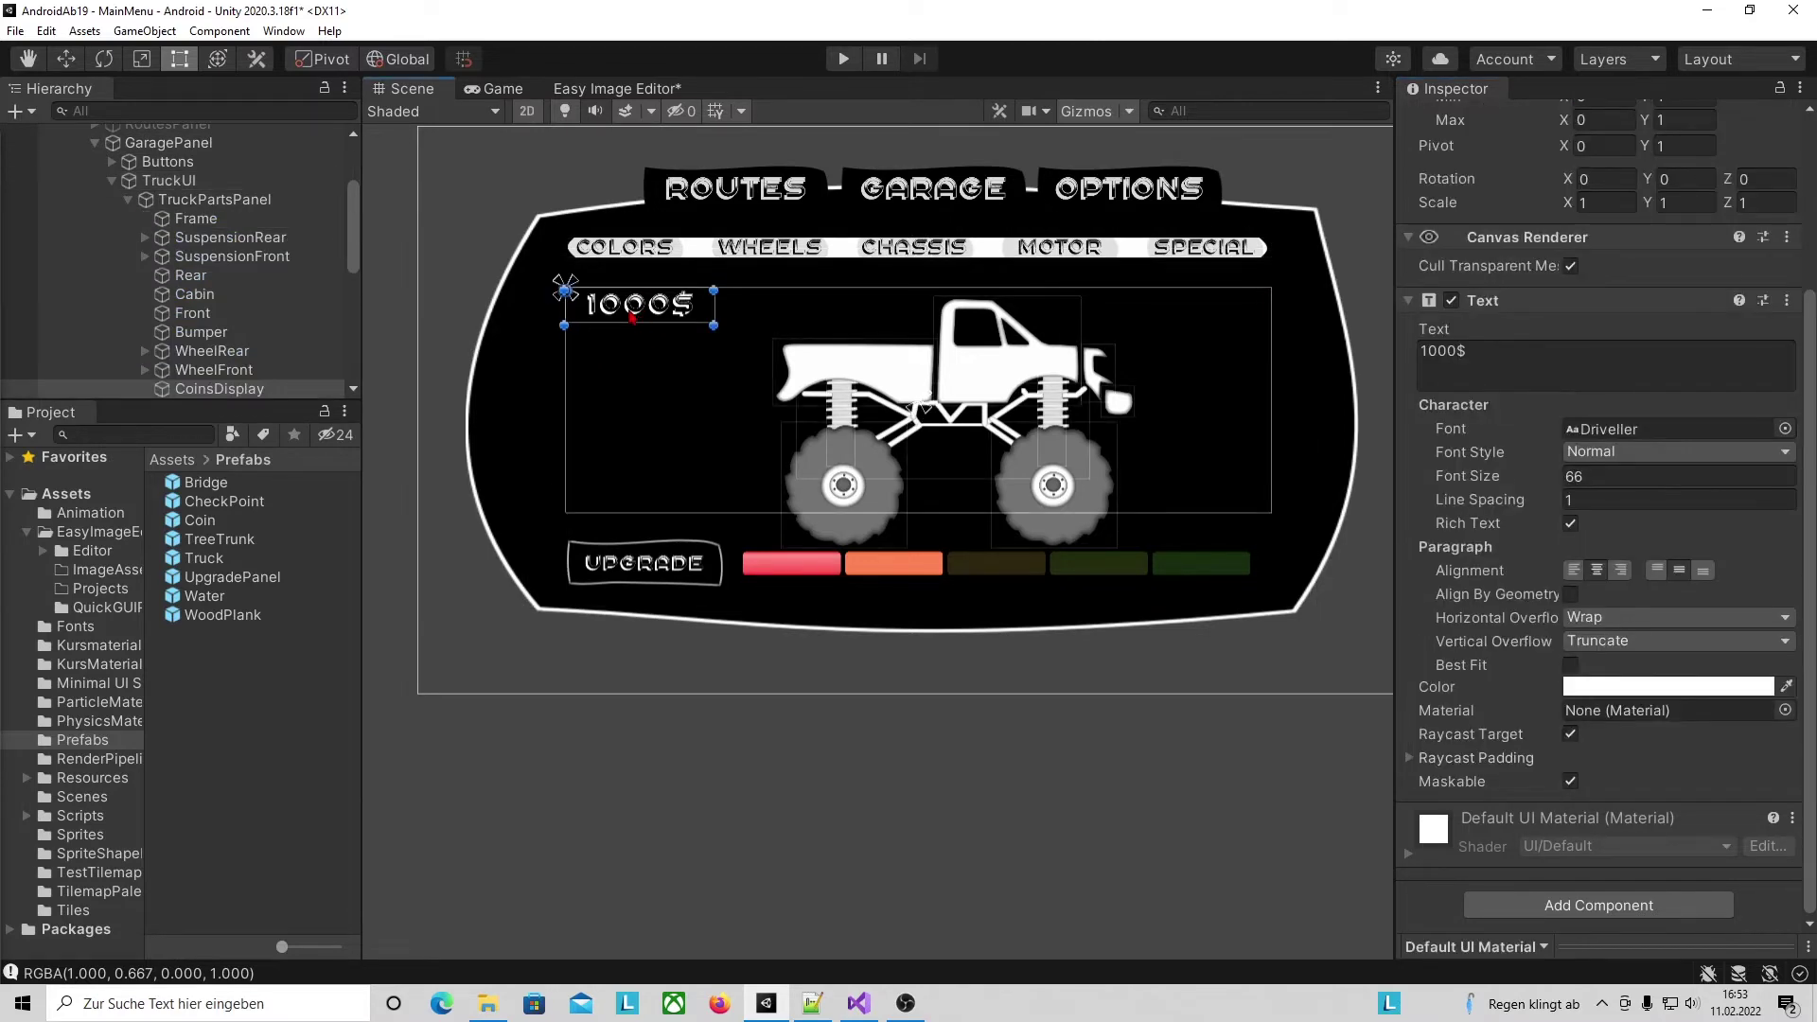
left_click(641, 317)
left_click(641, 317)
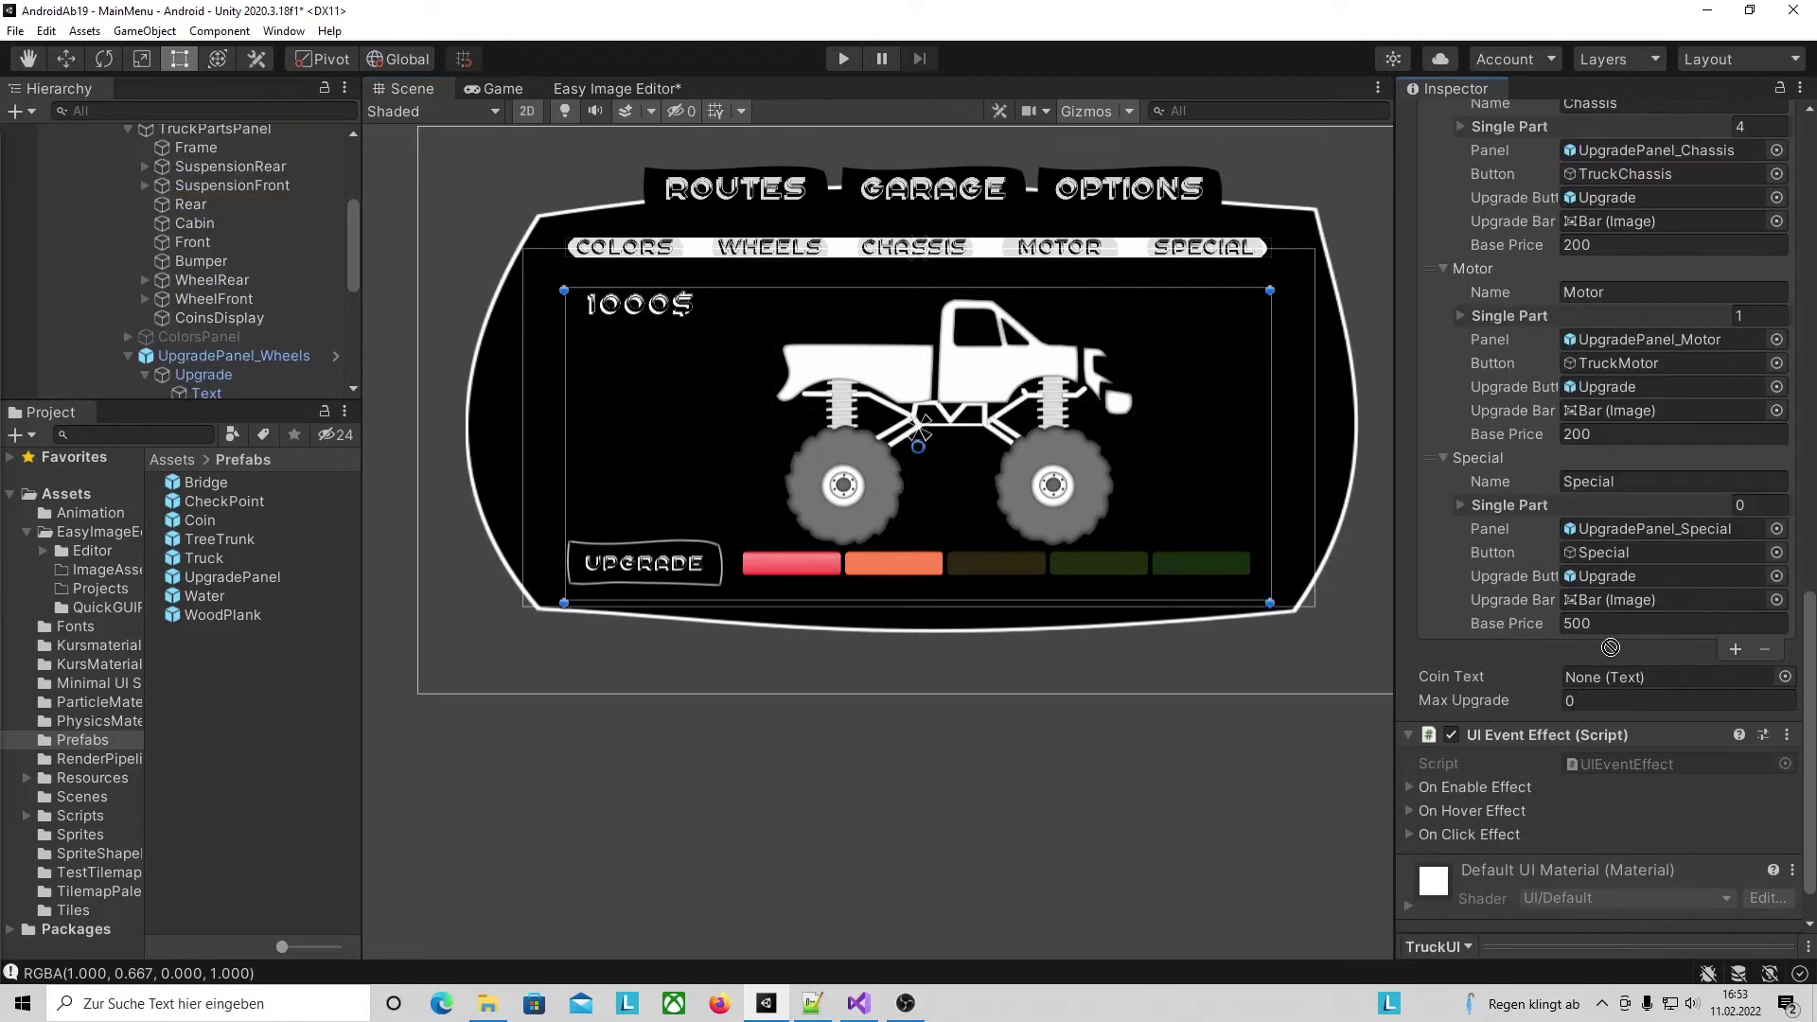
left_click_drag(1632, 697, 1664, 679)
left_click(1663, 679)
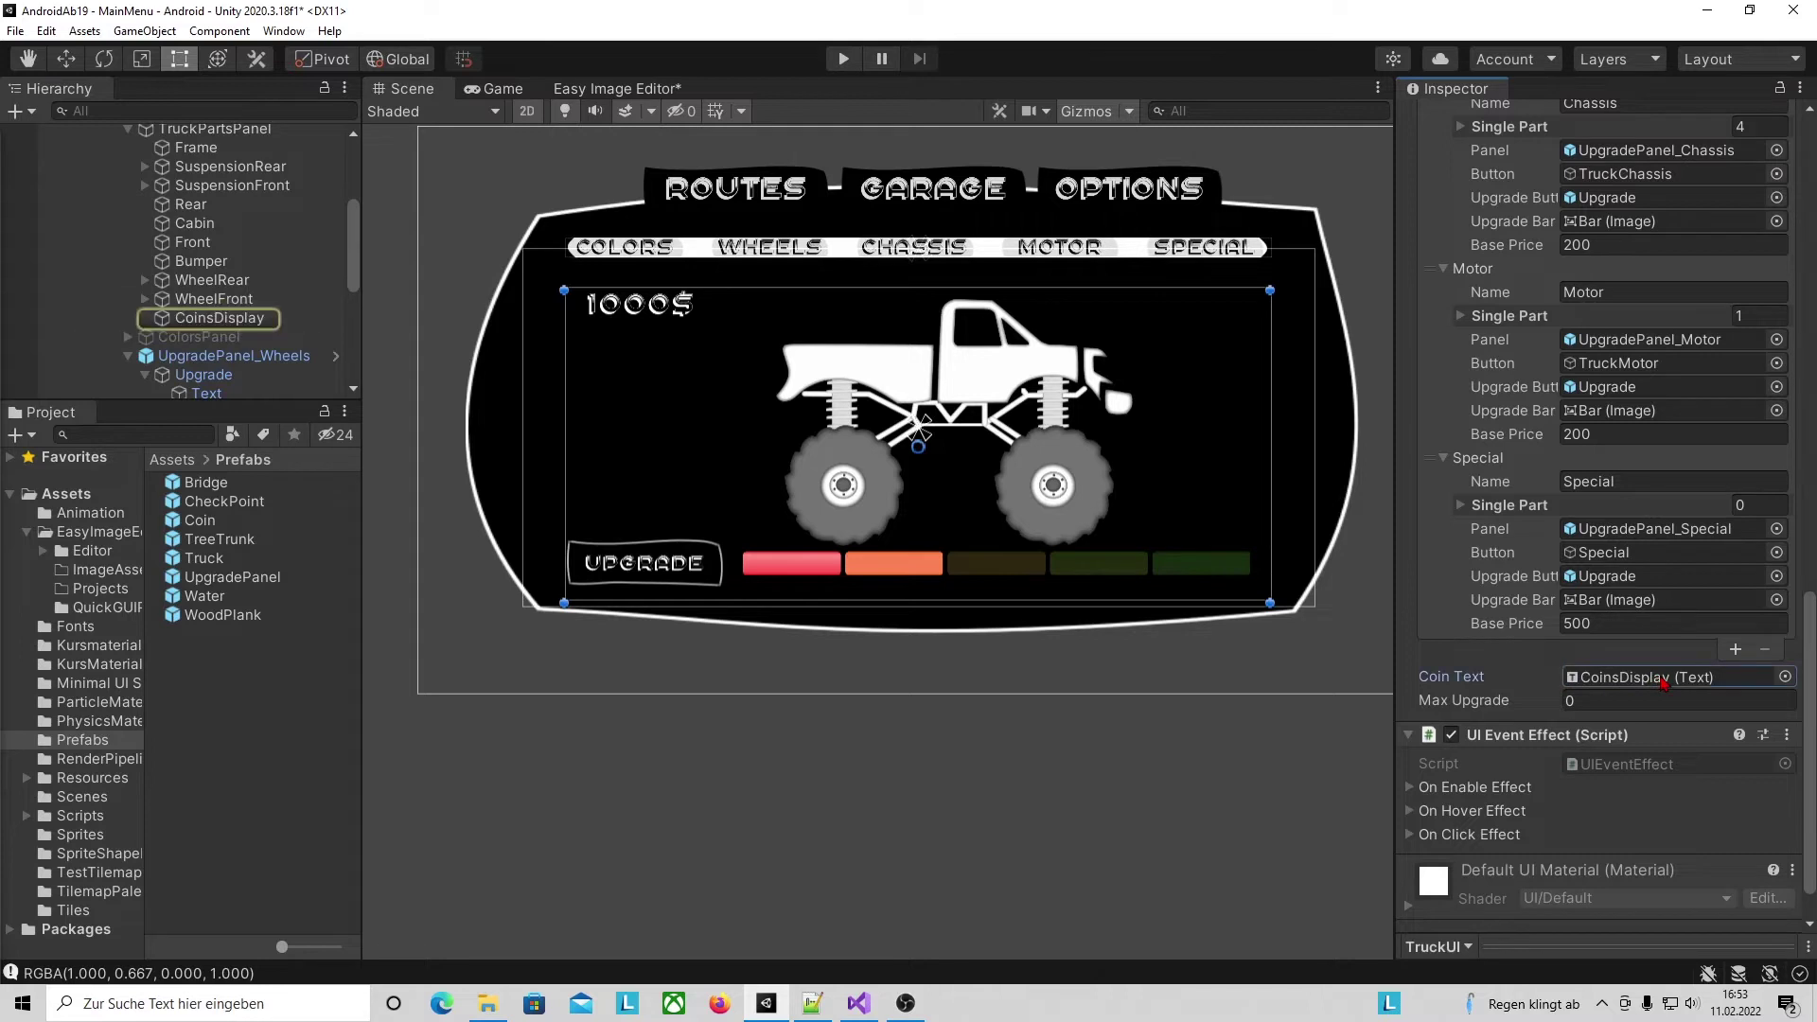
left_click(1608, 700)
type("5")
double_click(1564, 700)
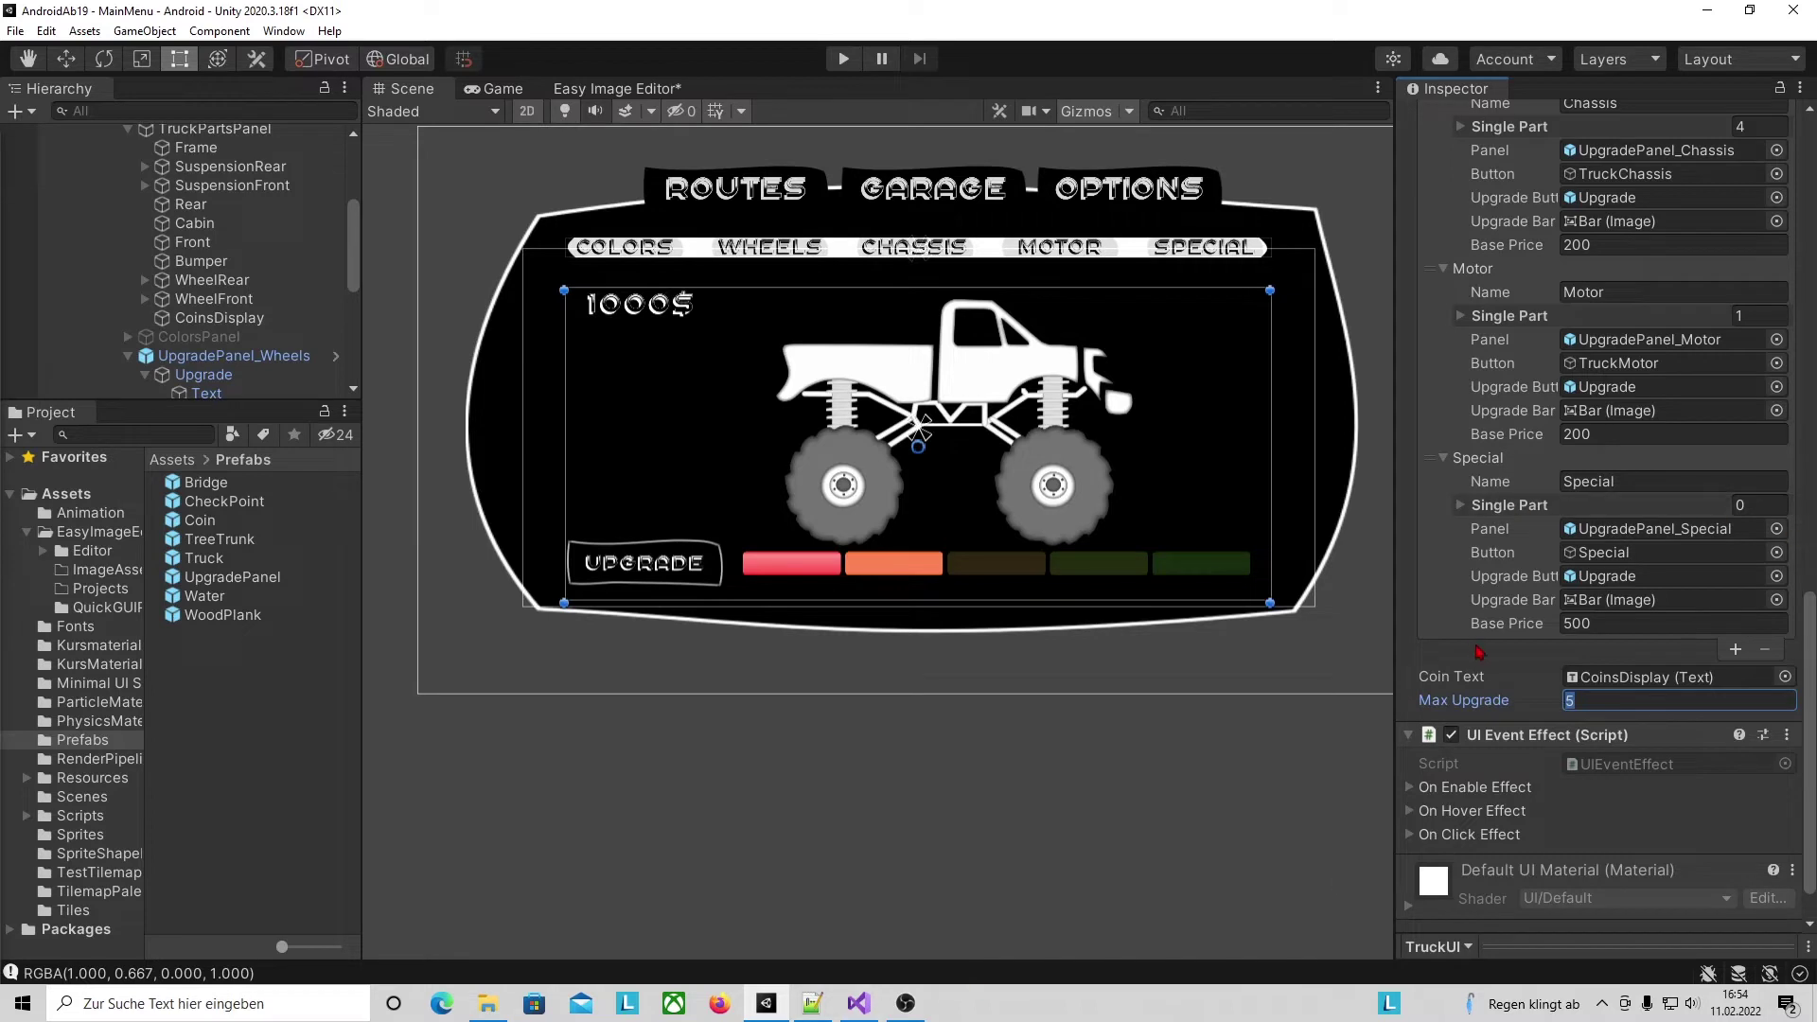
left_click(15, 30)
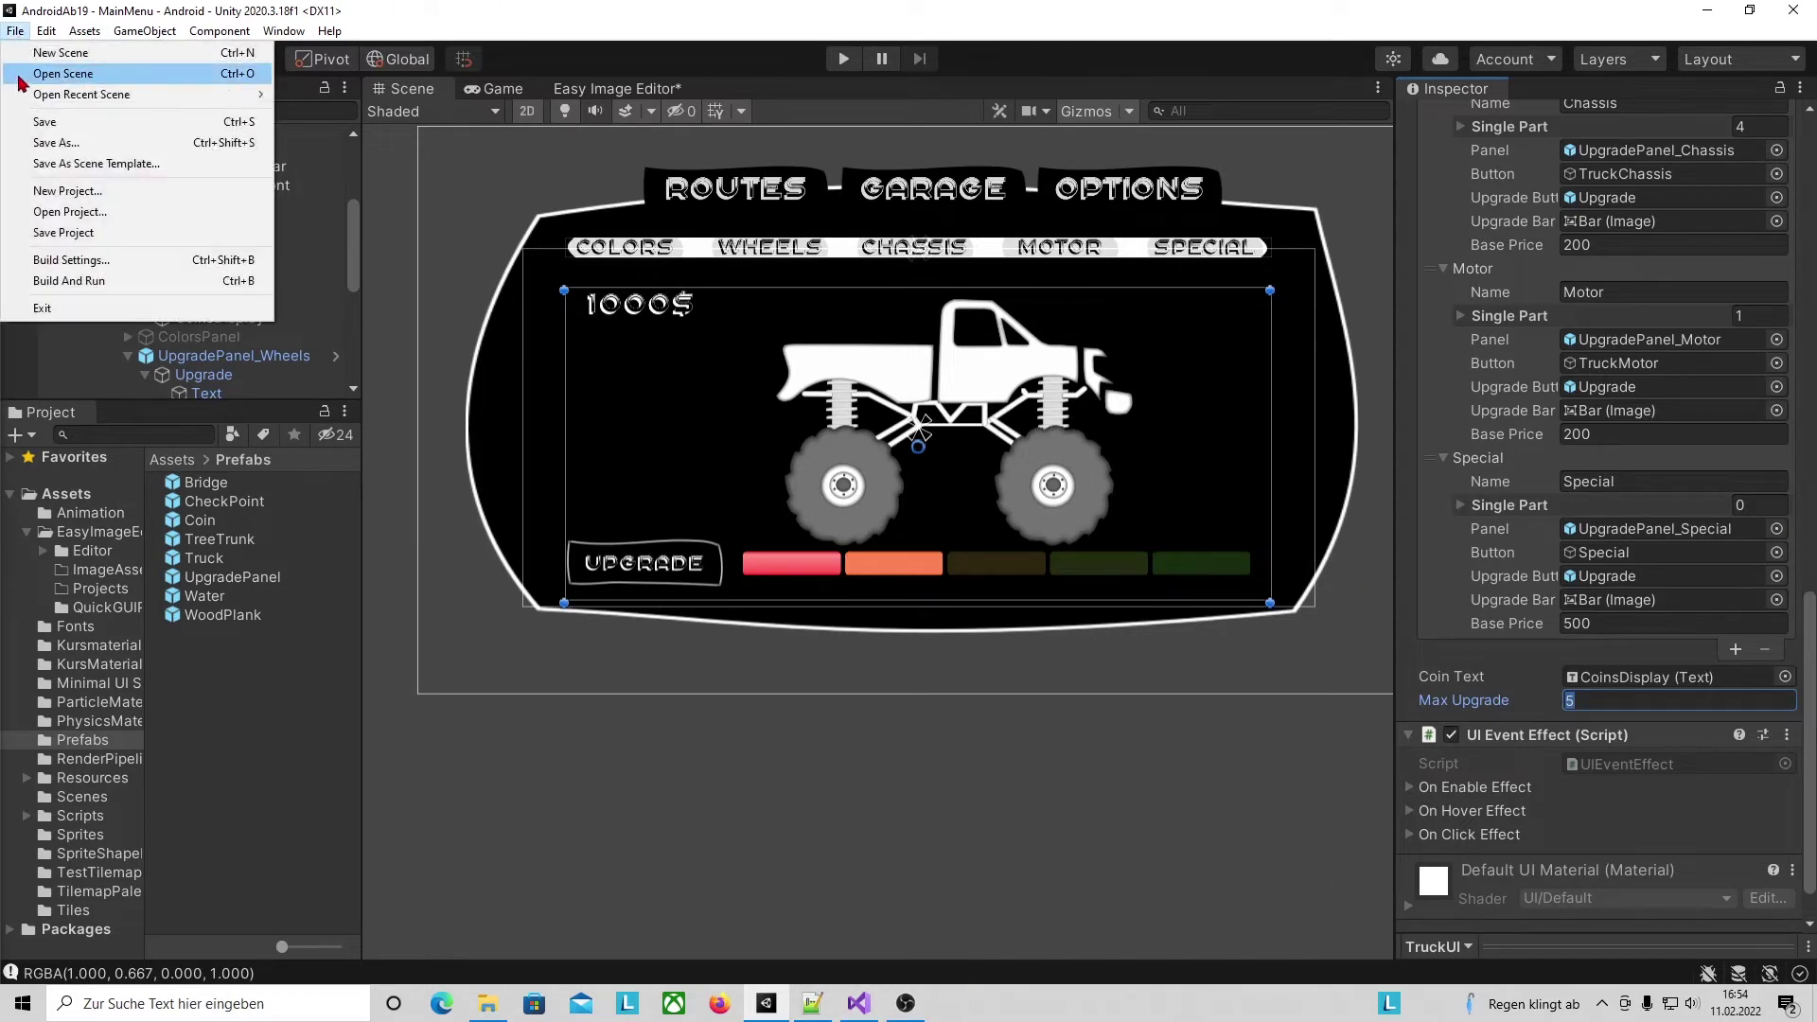
Save the scene and return to TruckUI.cs in Visual Studio.
left_click(52, 123)
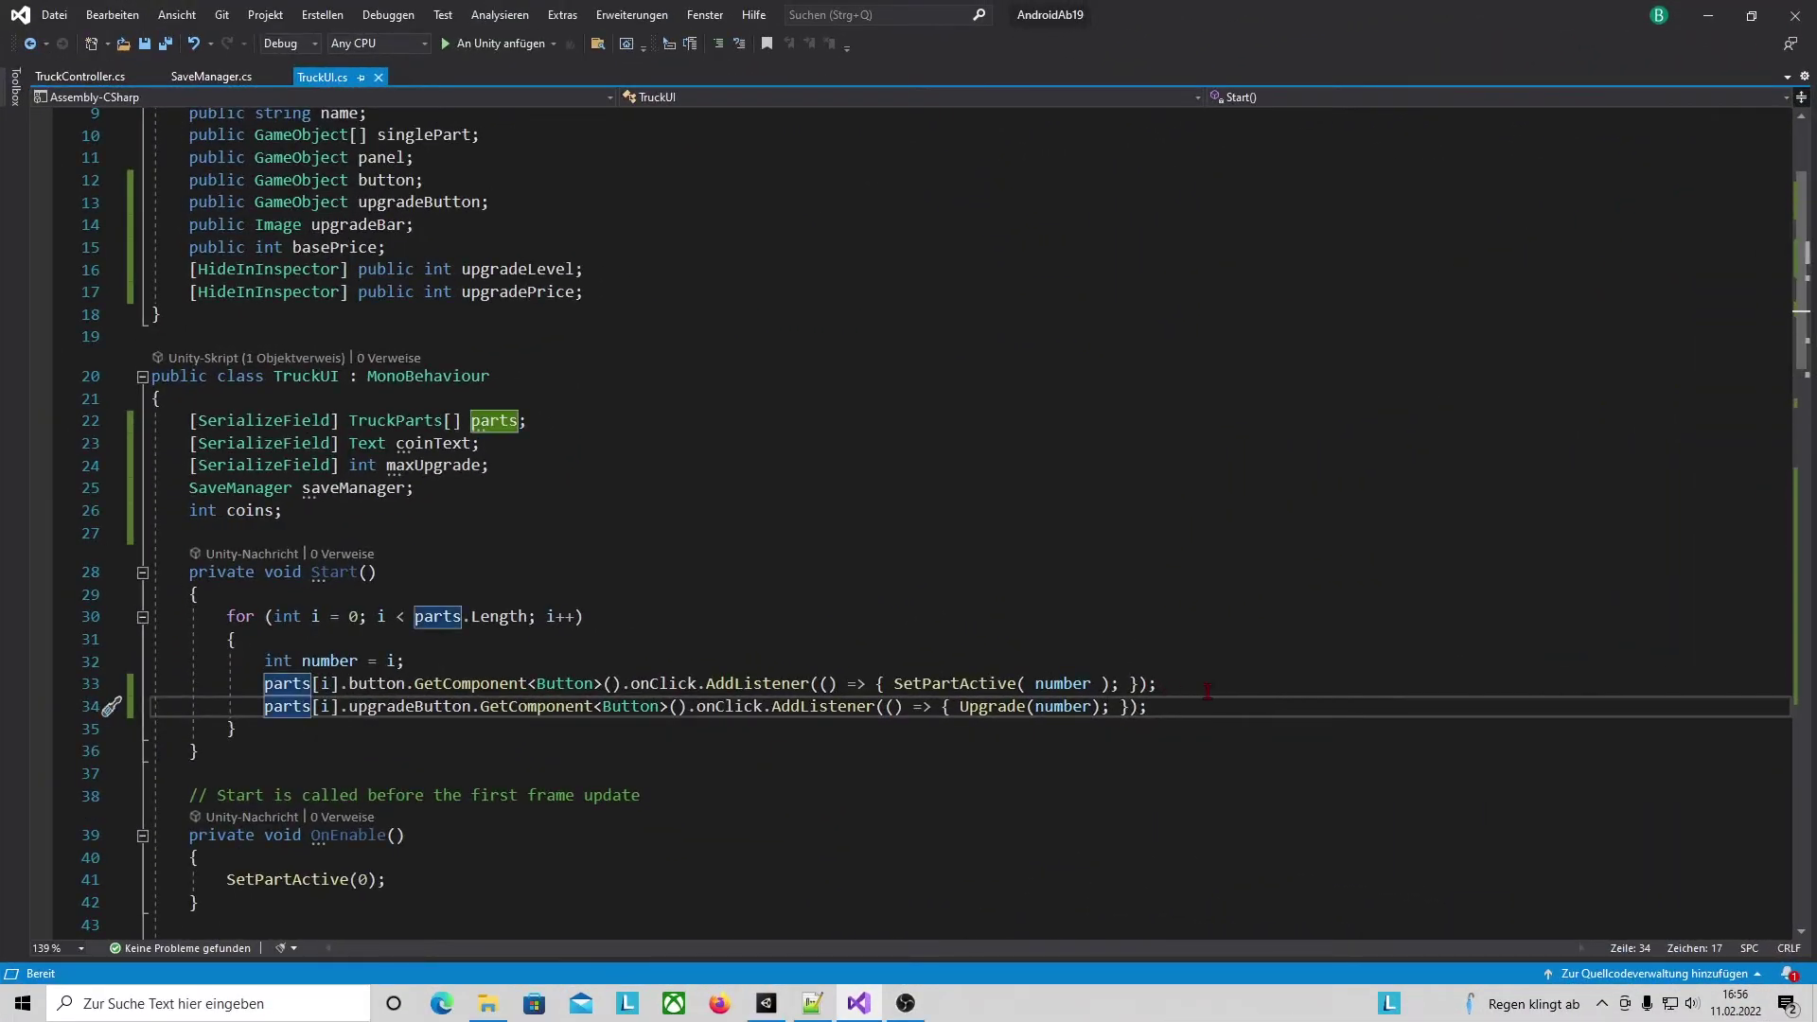
left_click(1192, 684)
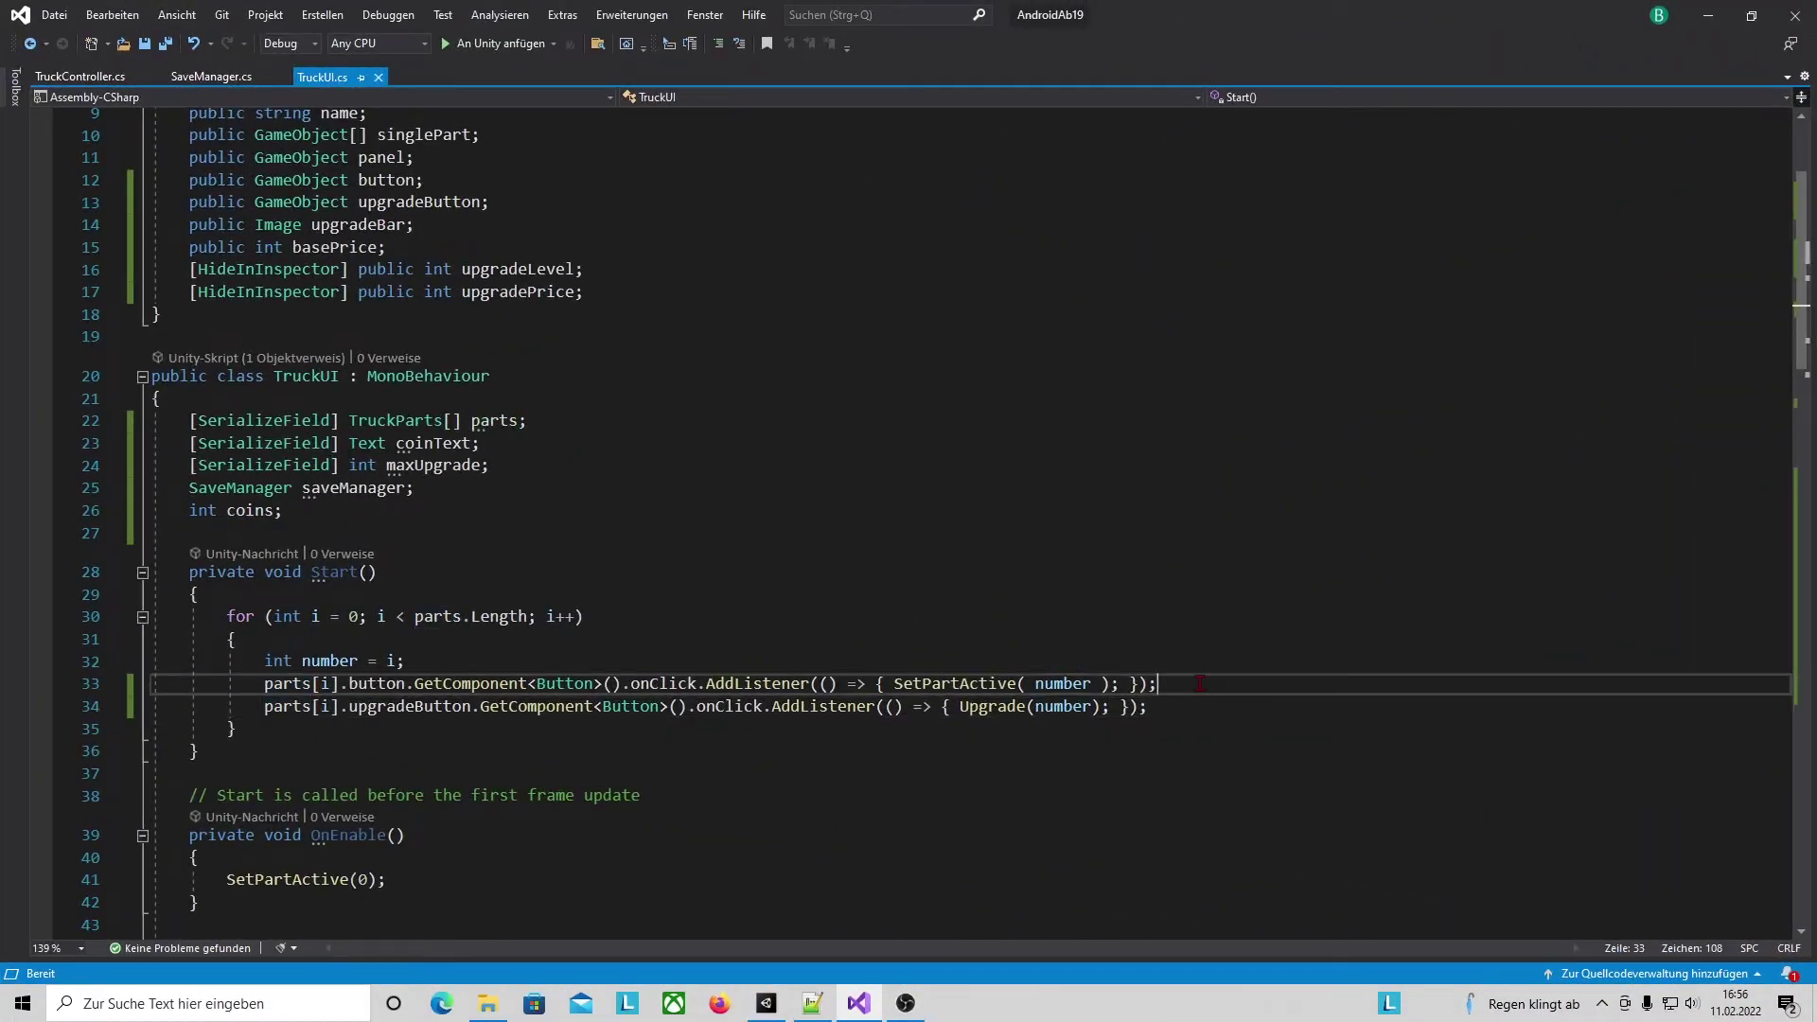
Wrap the upgradeButton listener in if(parts[i].upgradeButton != null).
key("Down")
key("Down")
key("Down")
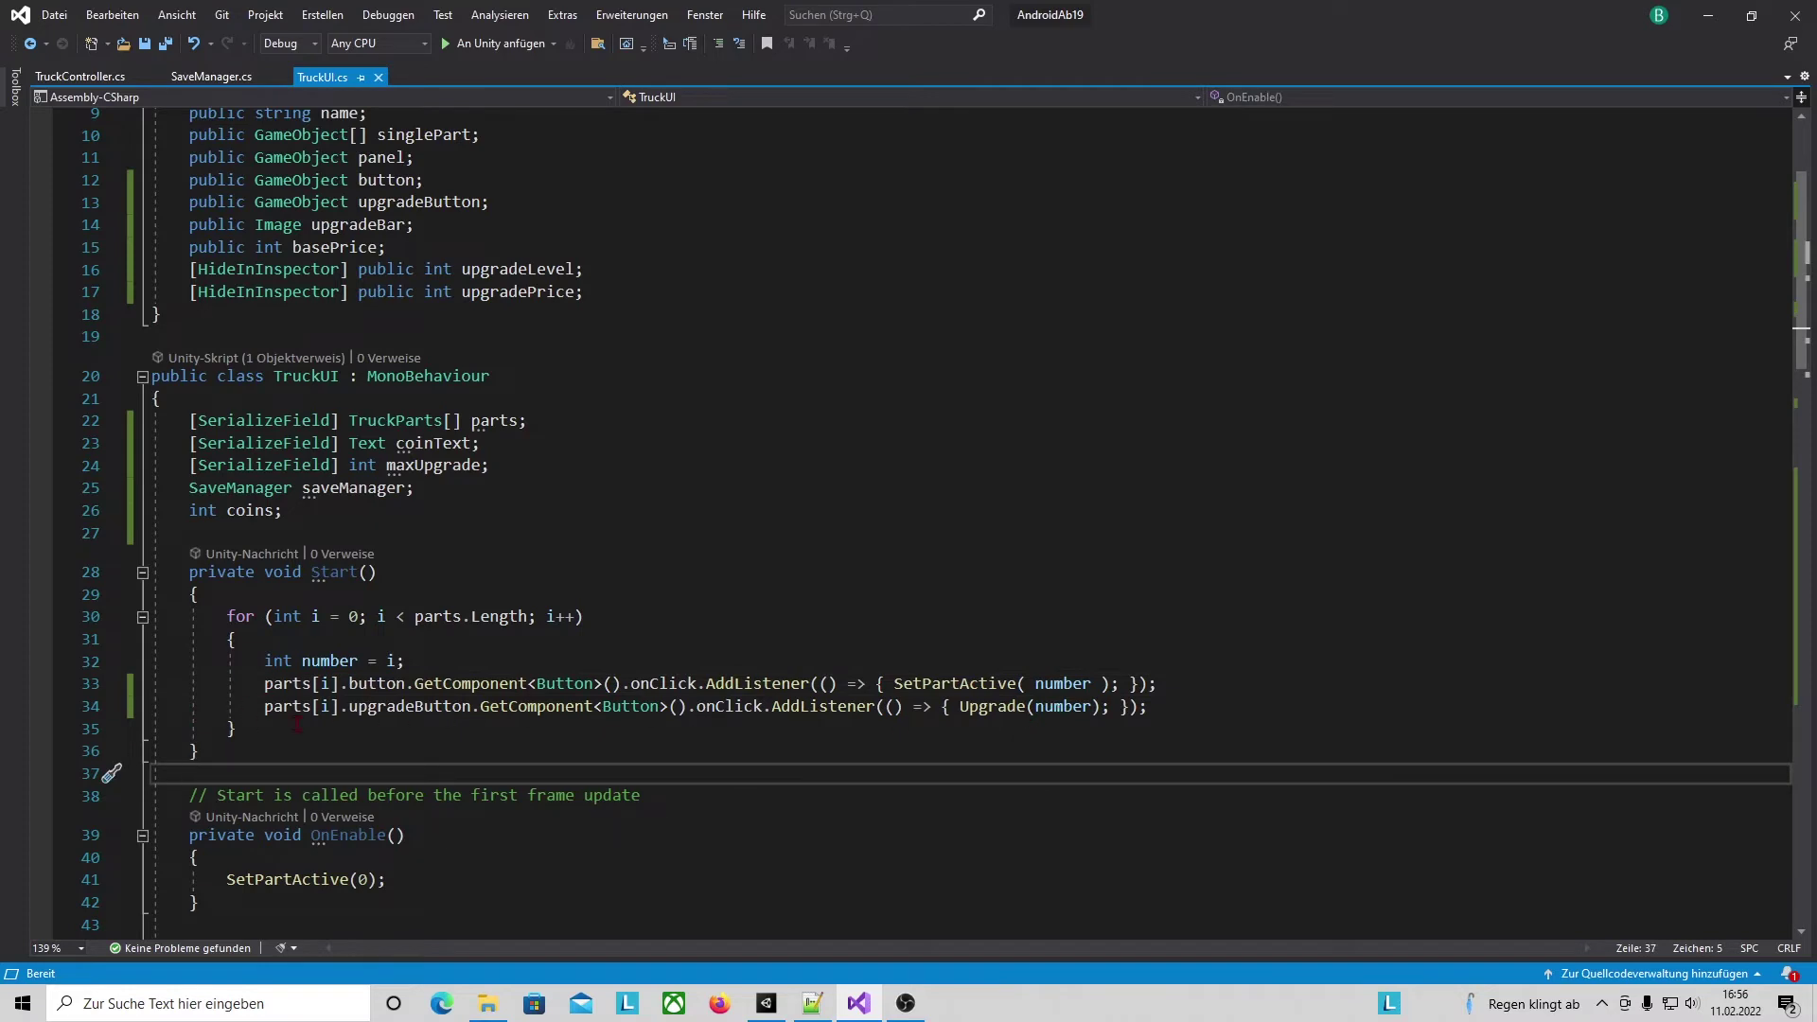
left_click(1196, 697)
left_click(1183, 681)
key("Return")
key("Return")
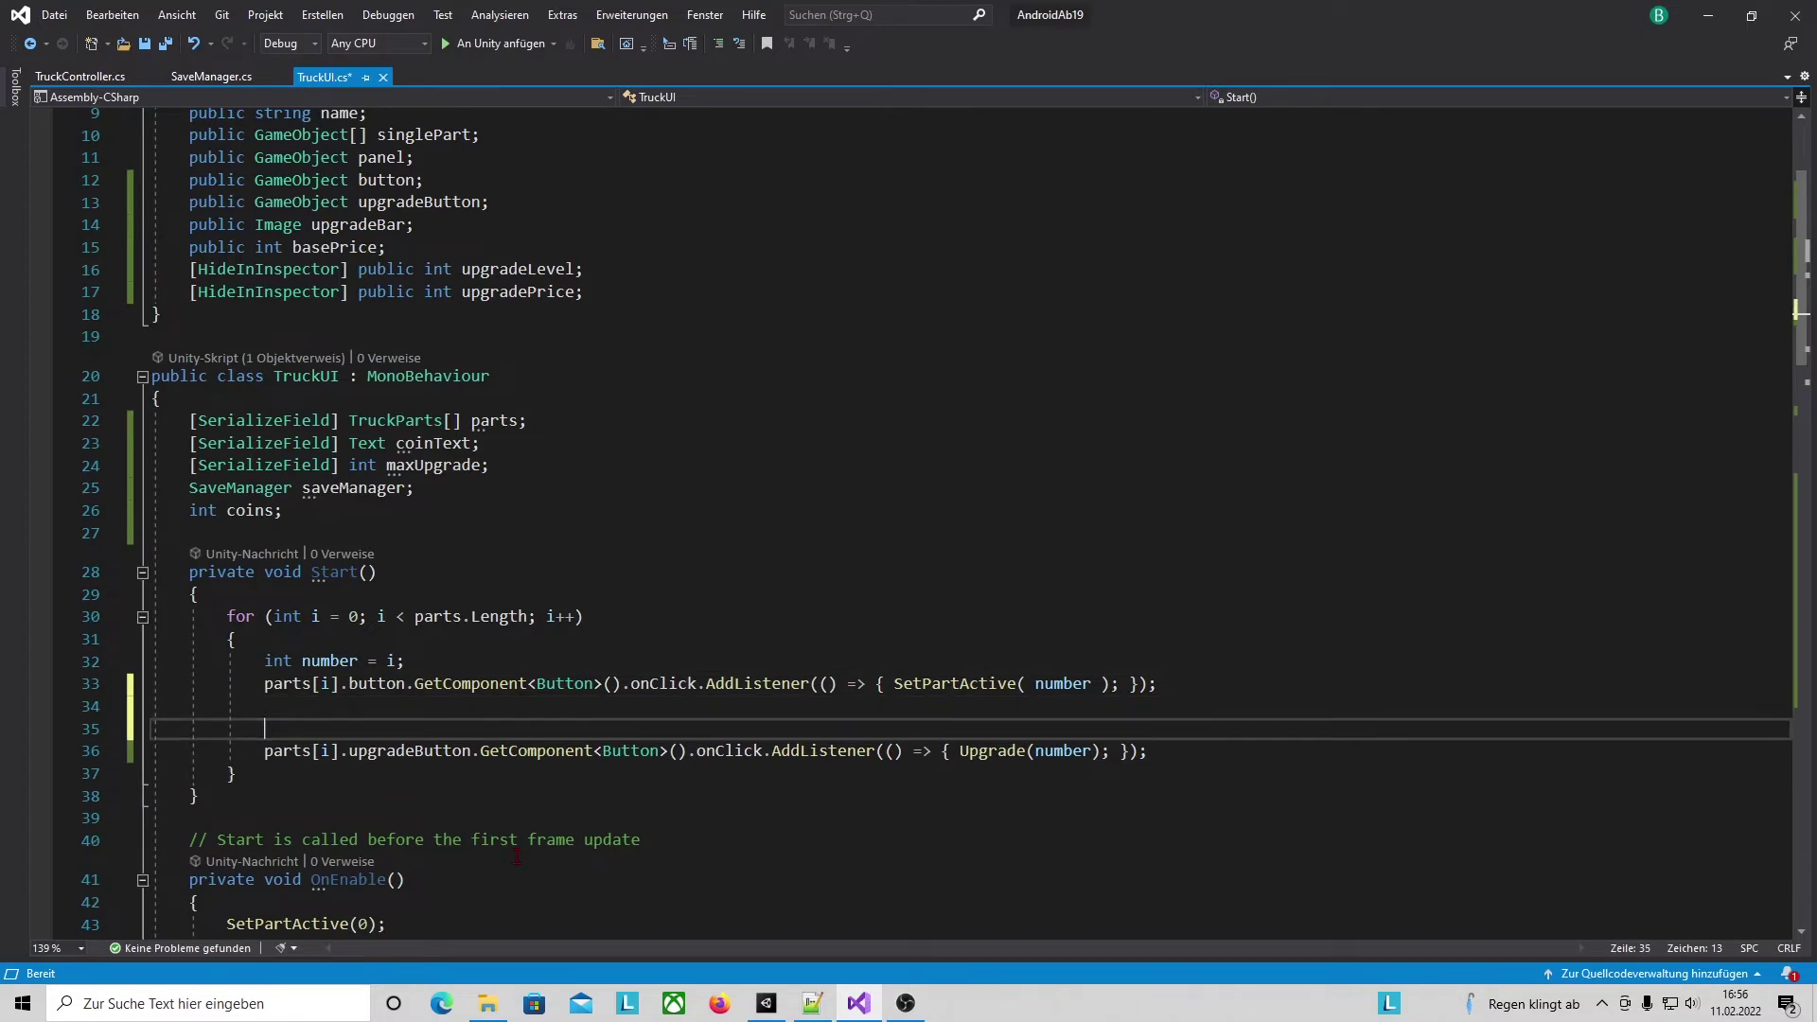
left_click_drag(265, 750, 471, 750)
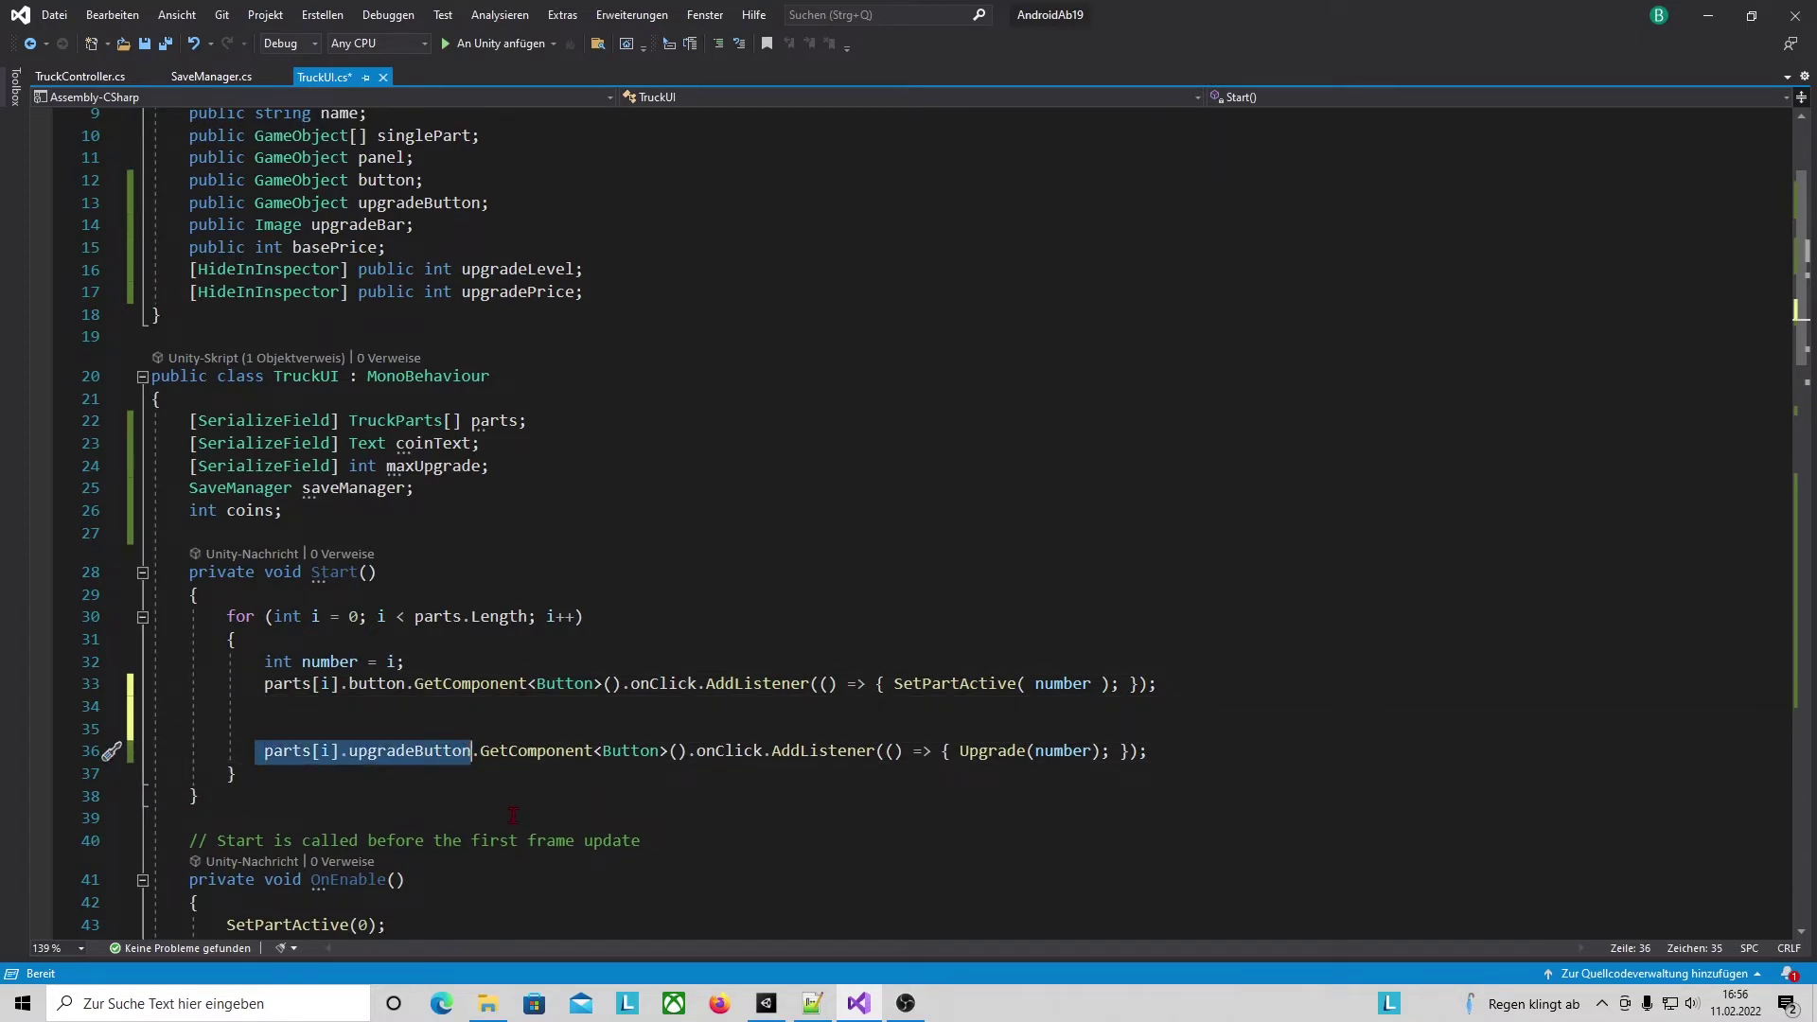
left_click(275, 718)
type("if(parts[i].upgradeButton != null)")
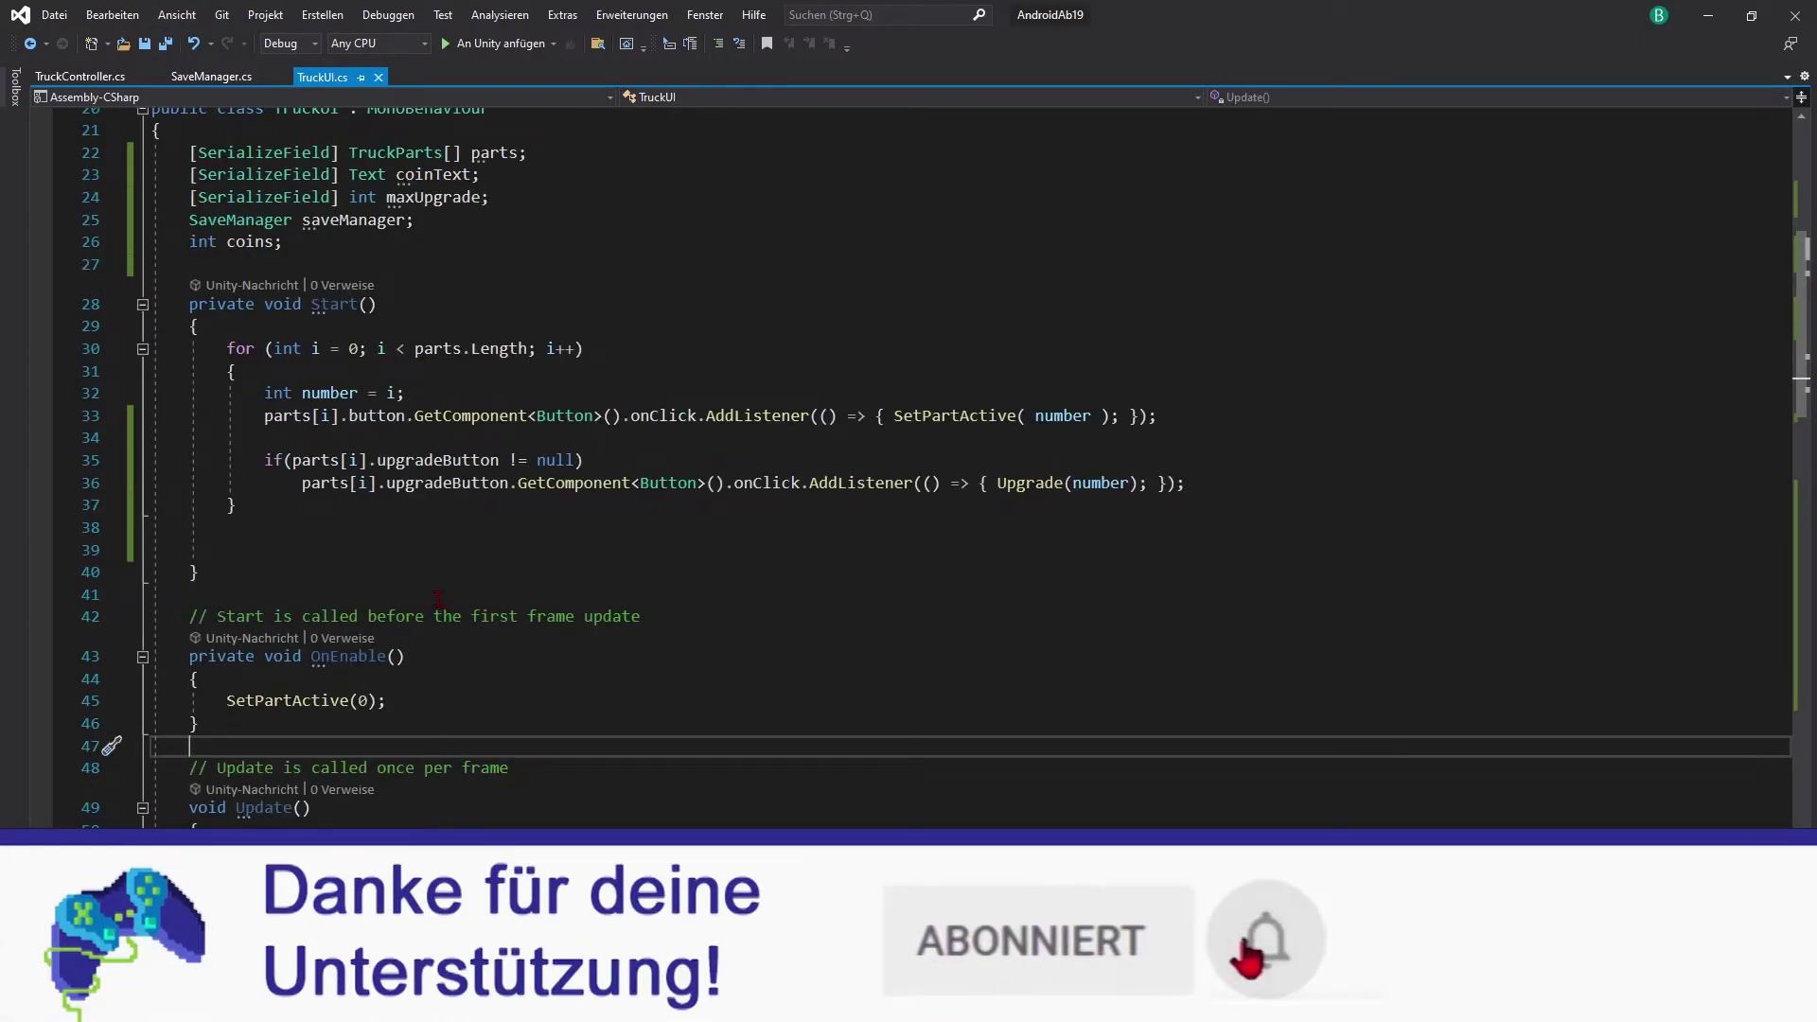
Add saveManager = FindObjectOfType<SaveManager>(); at the end of Start.
scroll(435, 601, "up", 1)
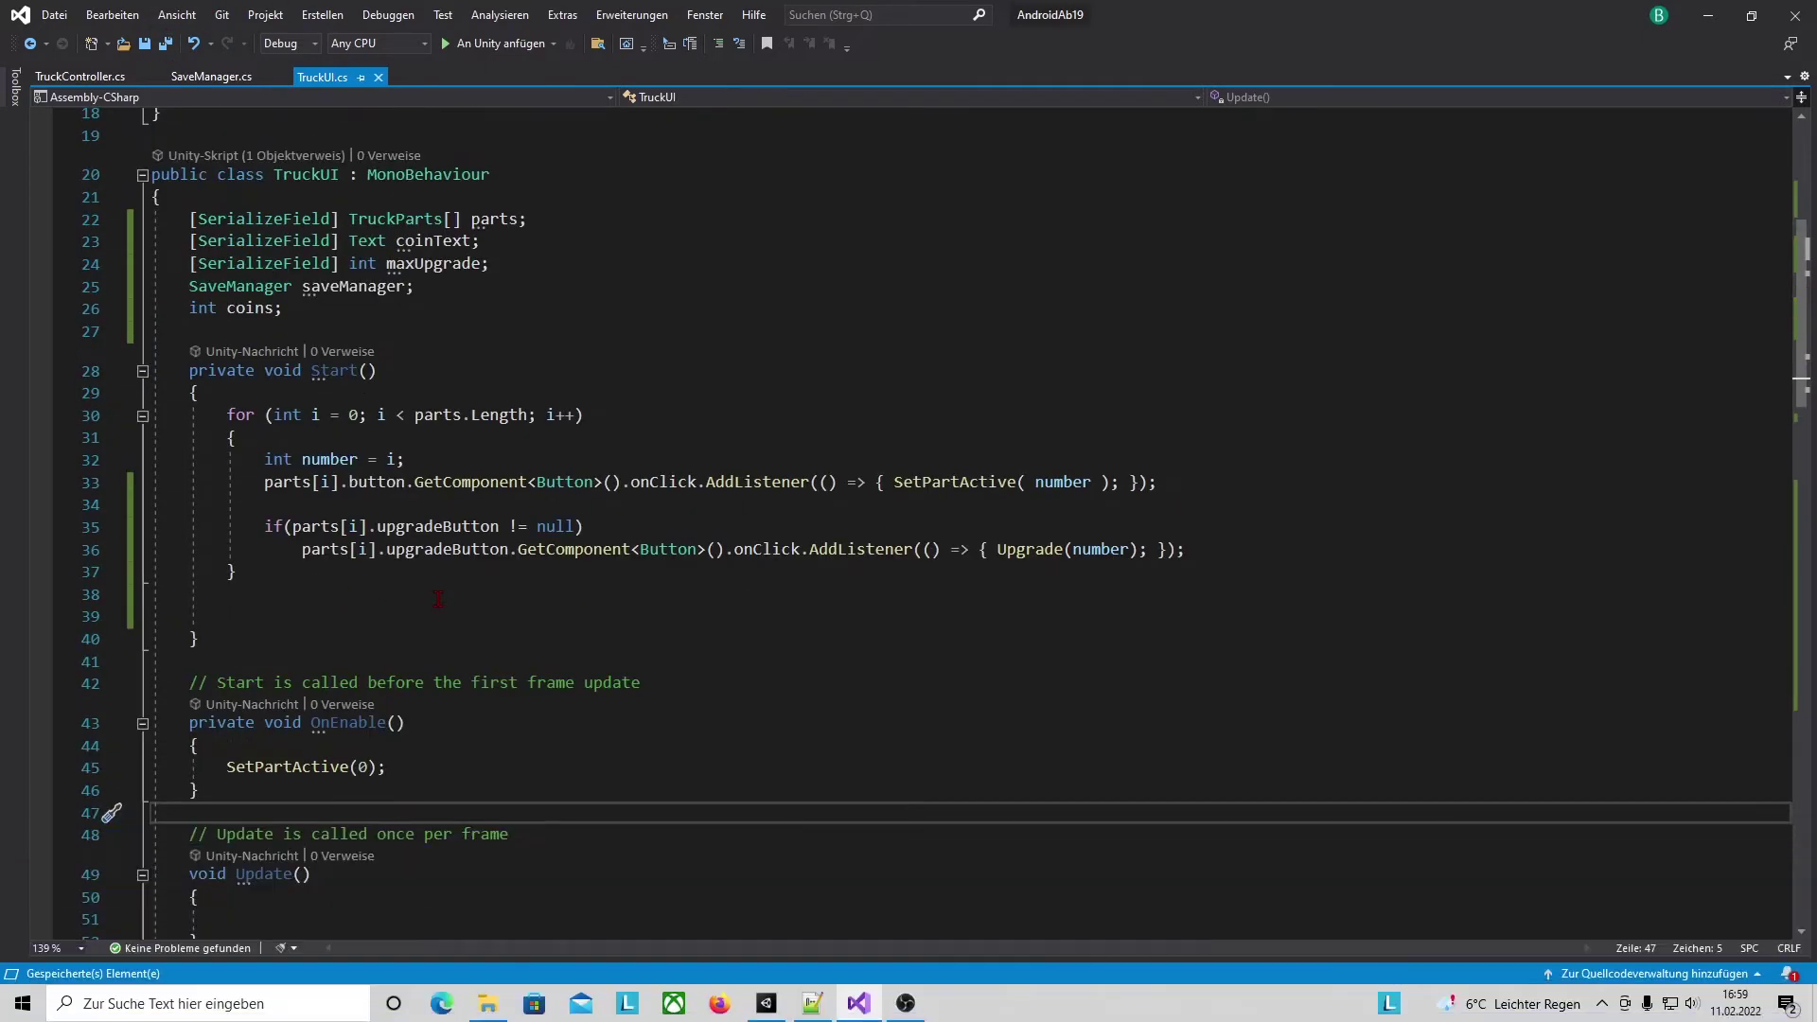
scroll(434, 600, "down", 1)
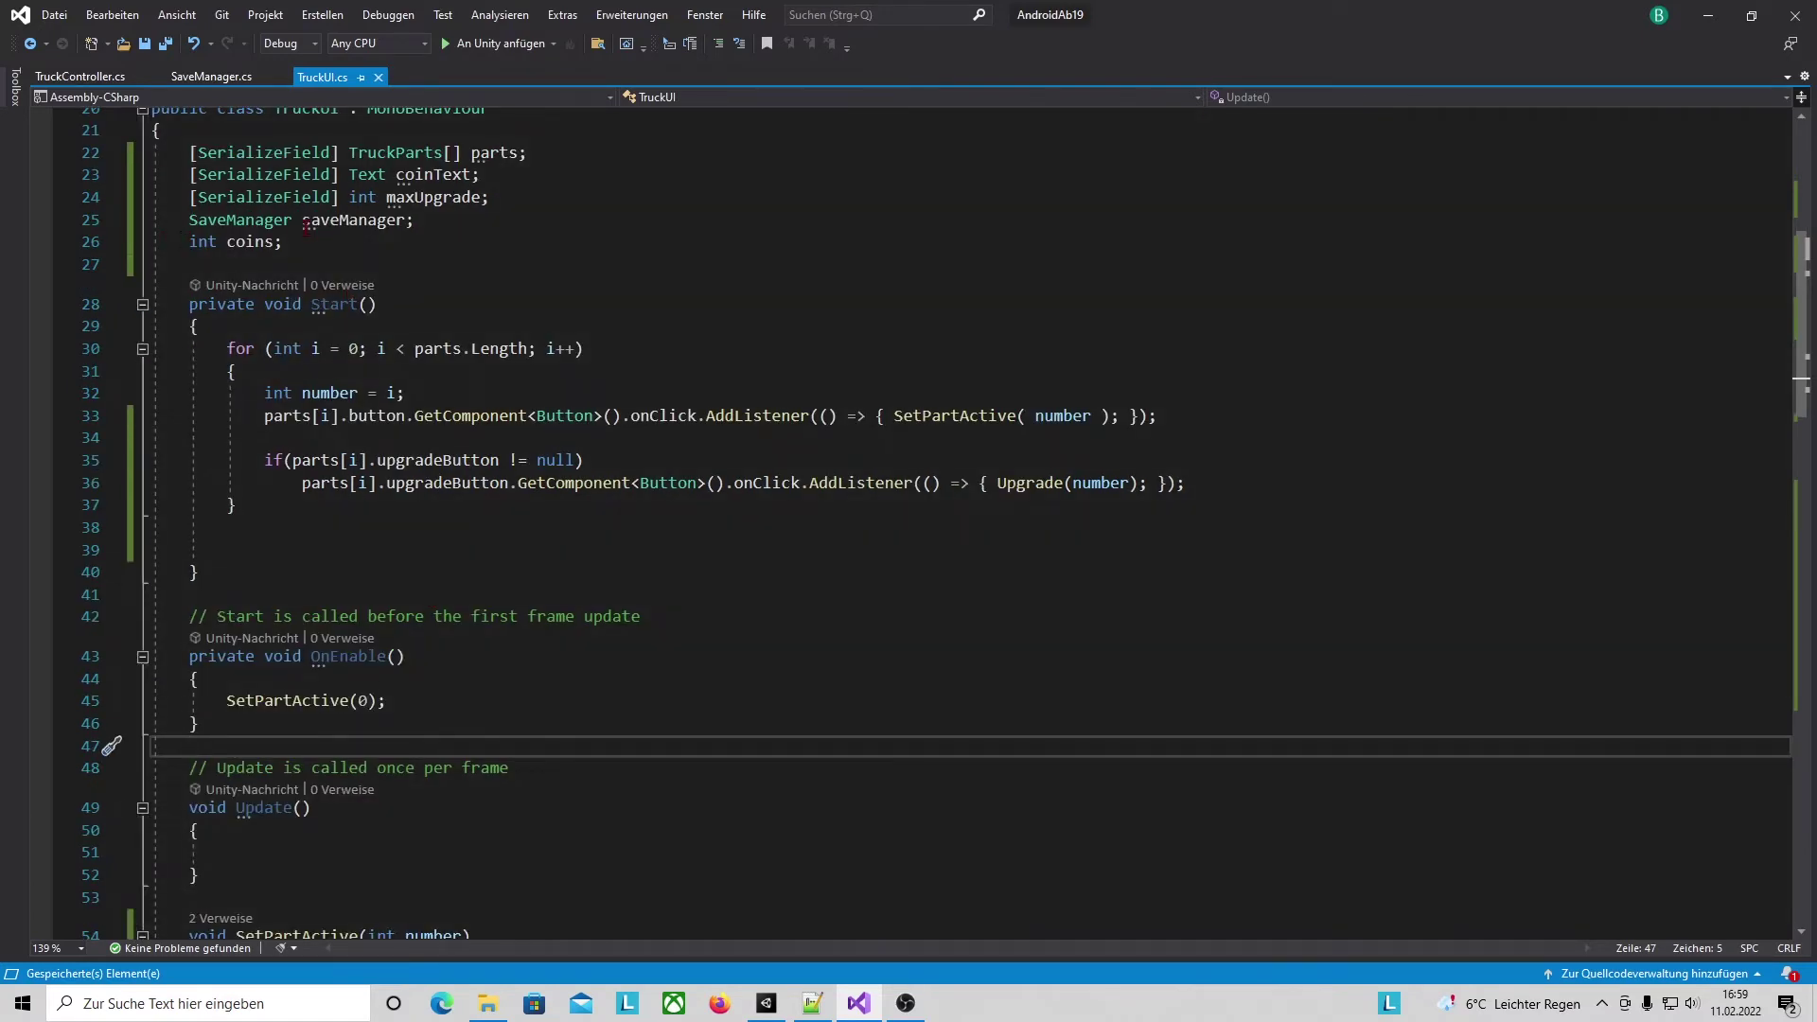
left_click_drag(190, 220, 414, 219)
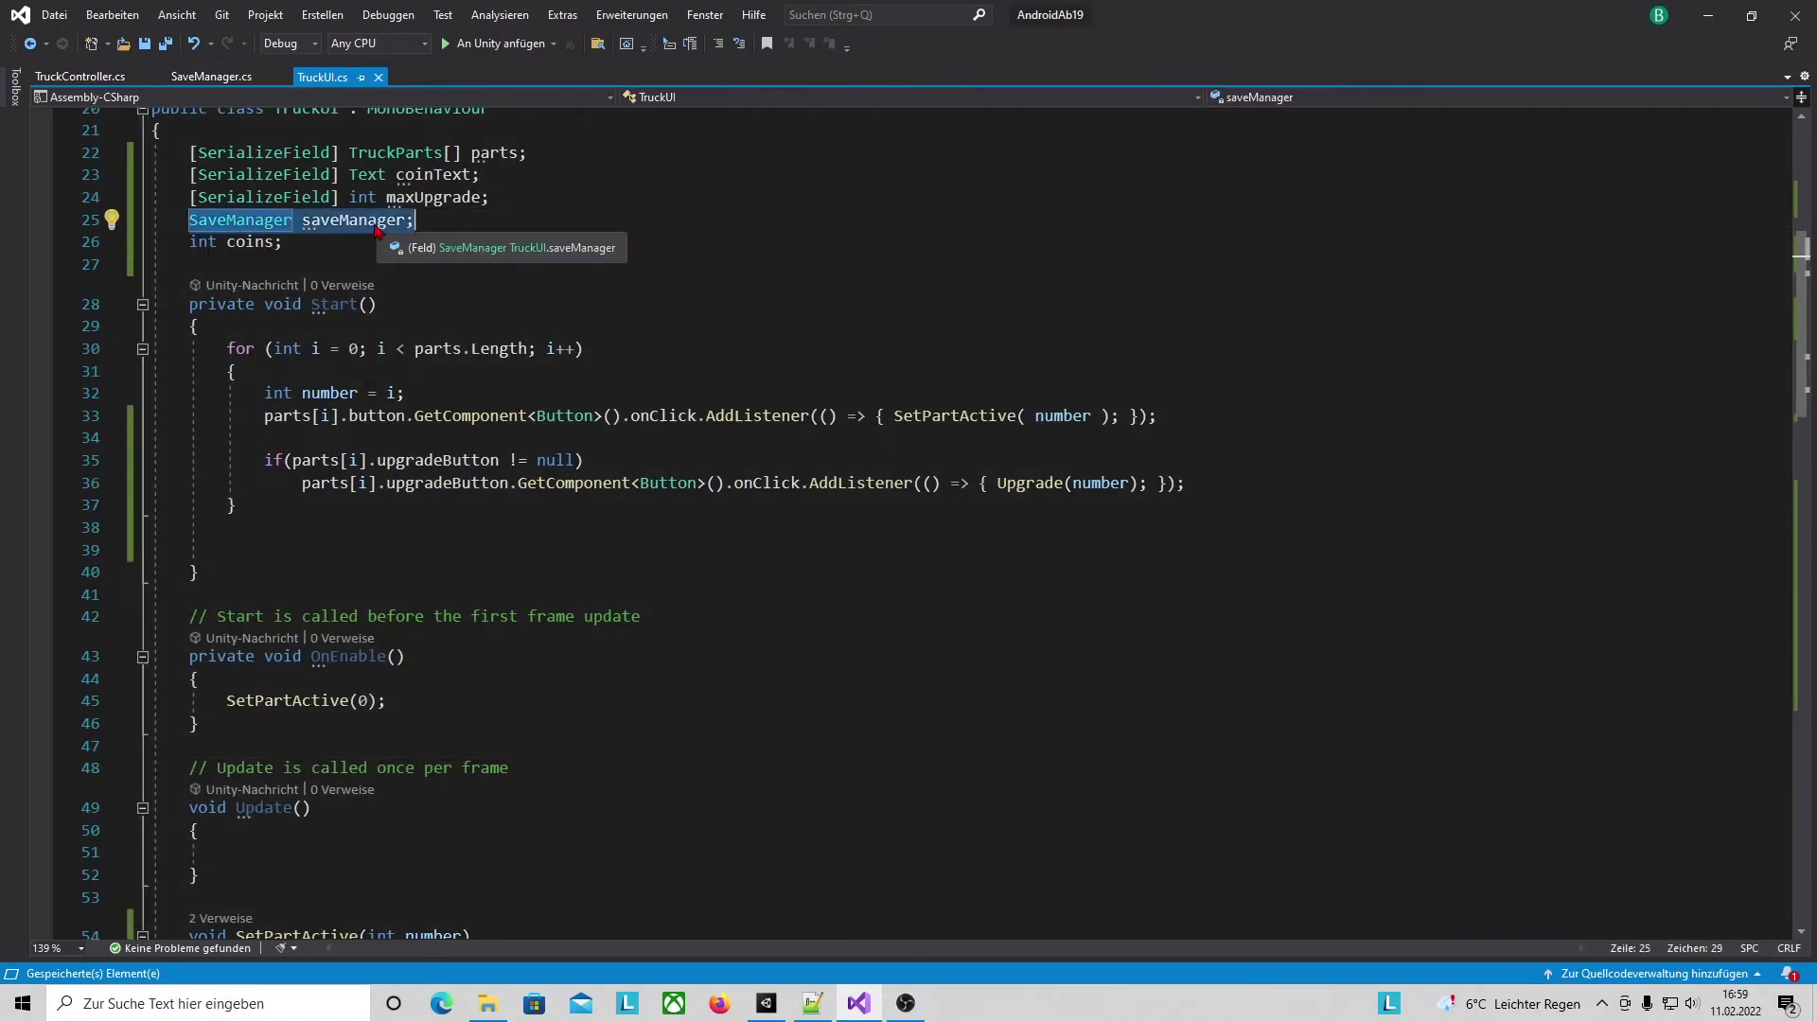
left_click(265, 549)
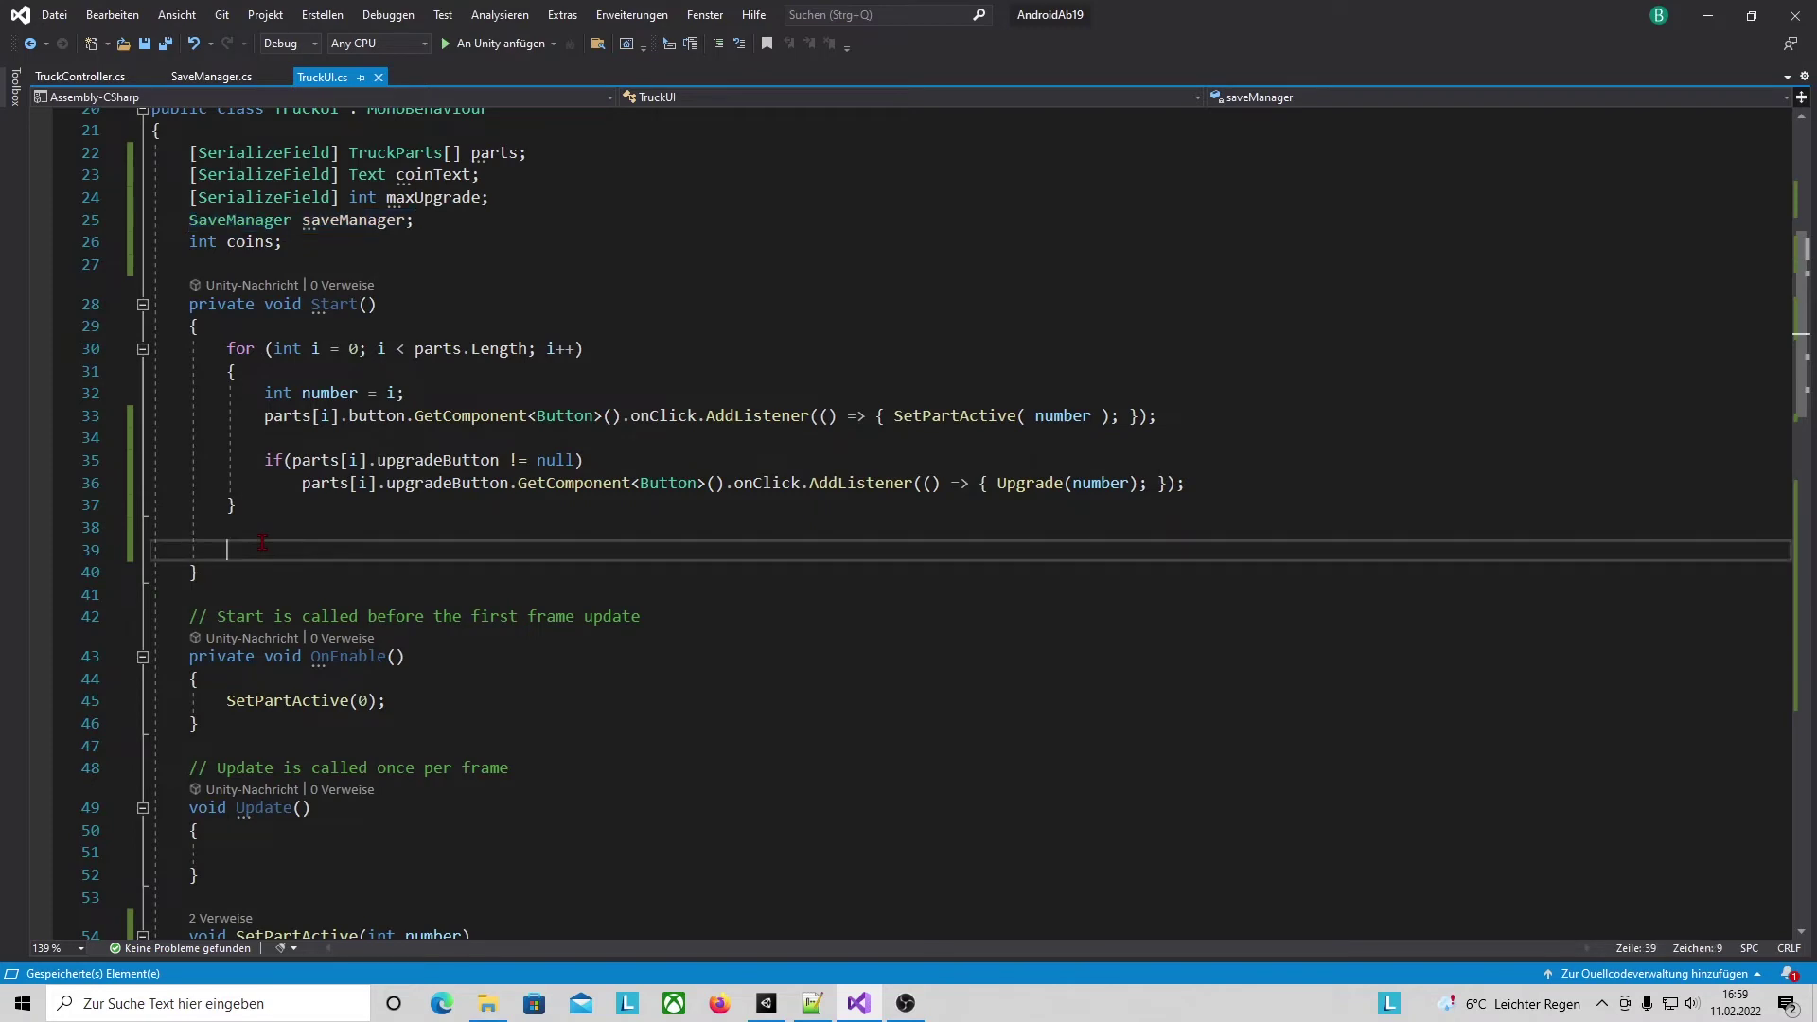
type("saveManager = FindObjectOfType<SaveManager>();")
left_click_drag(228, 550, 658, 550)
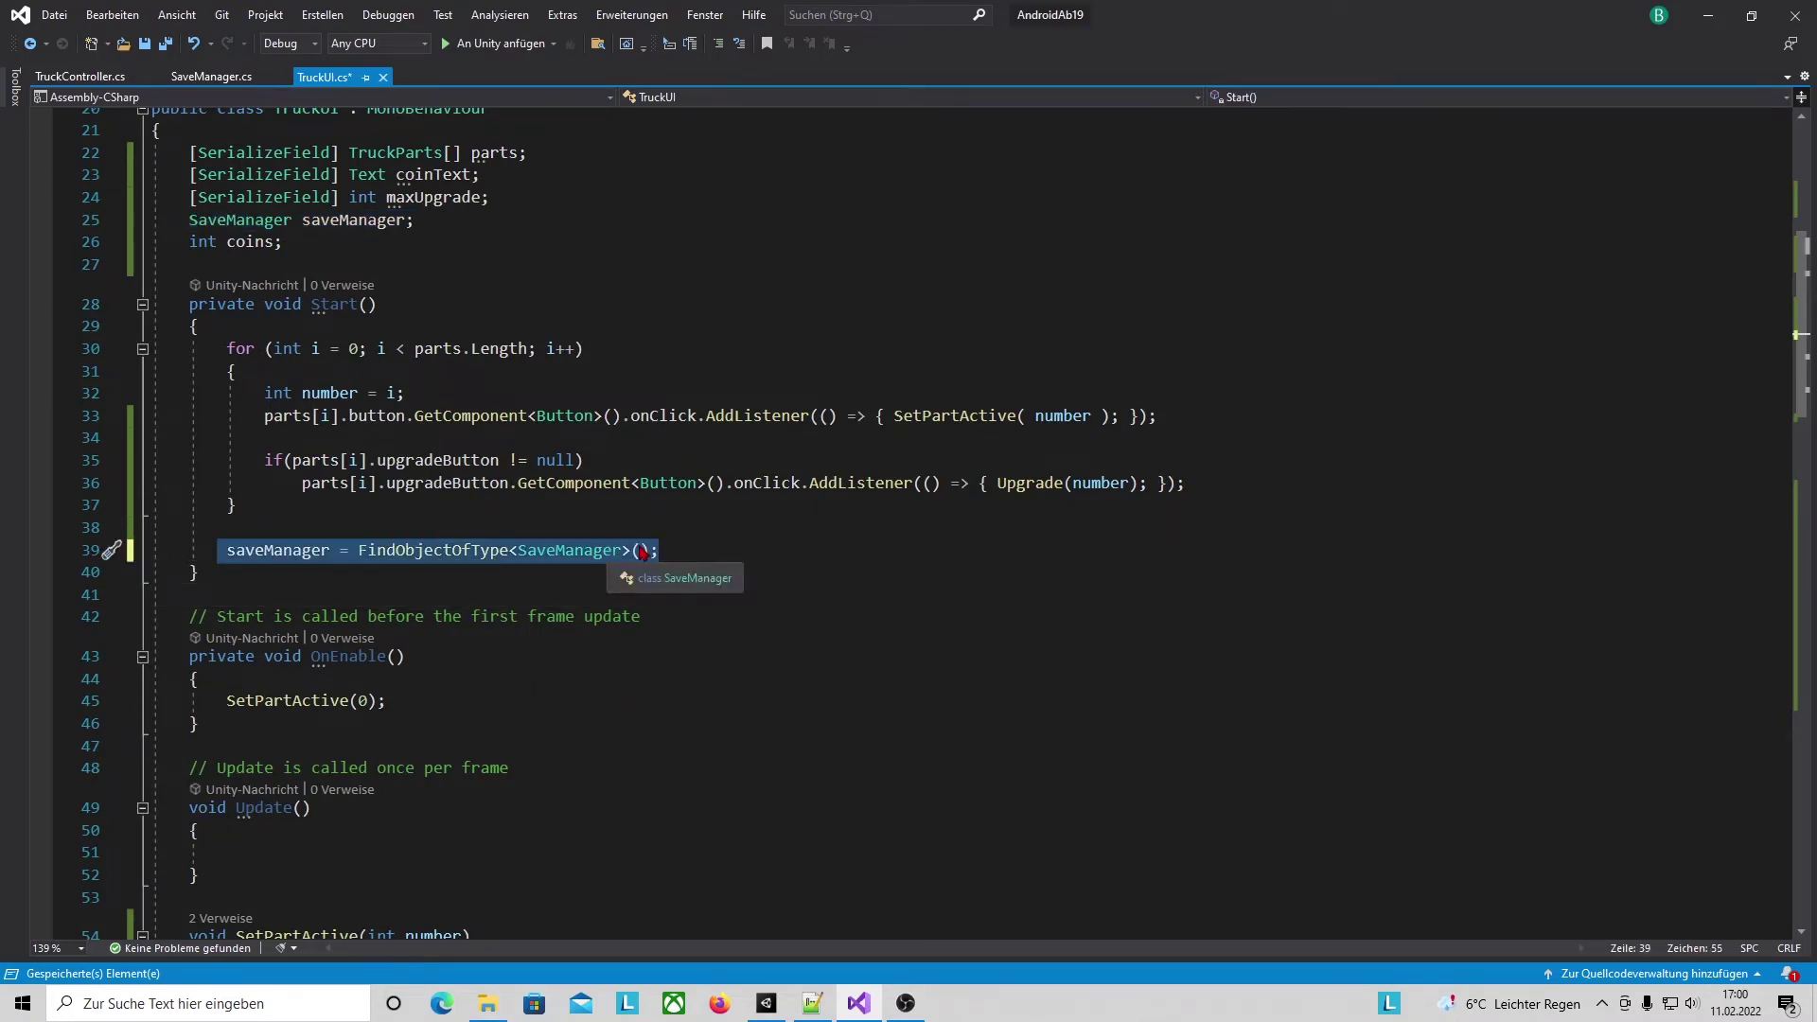
left_click(679, 556)
key("Return")
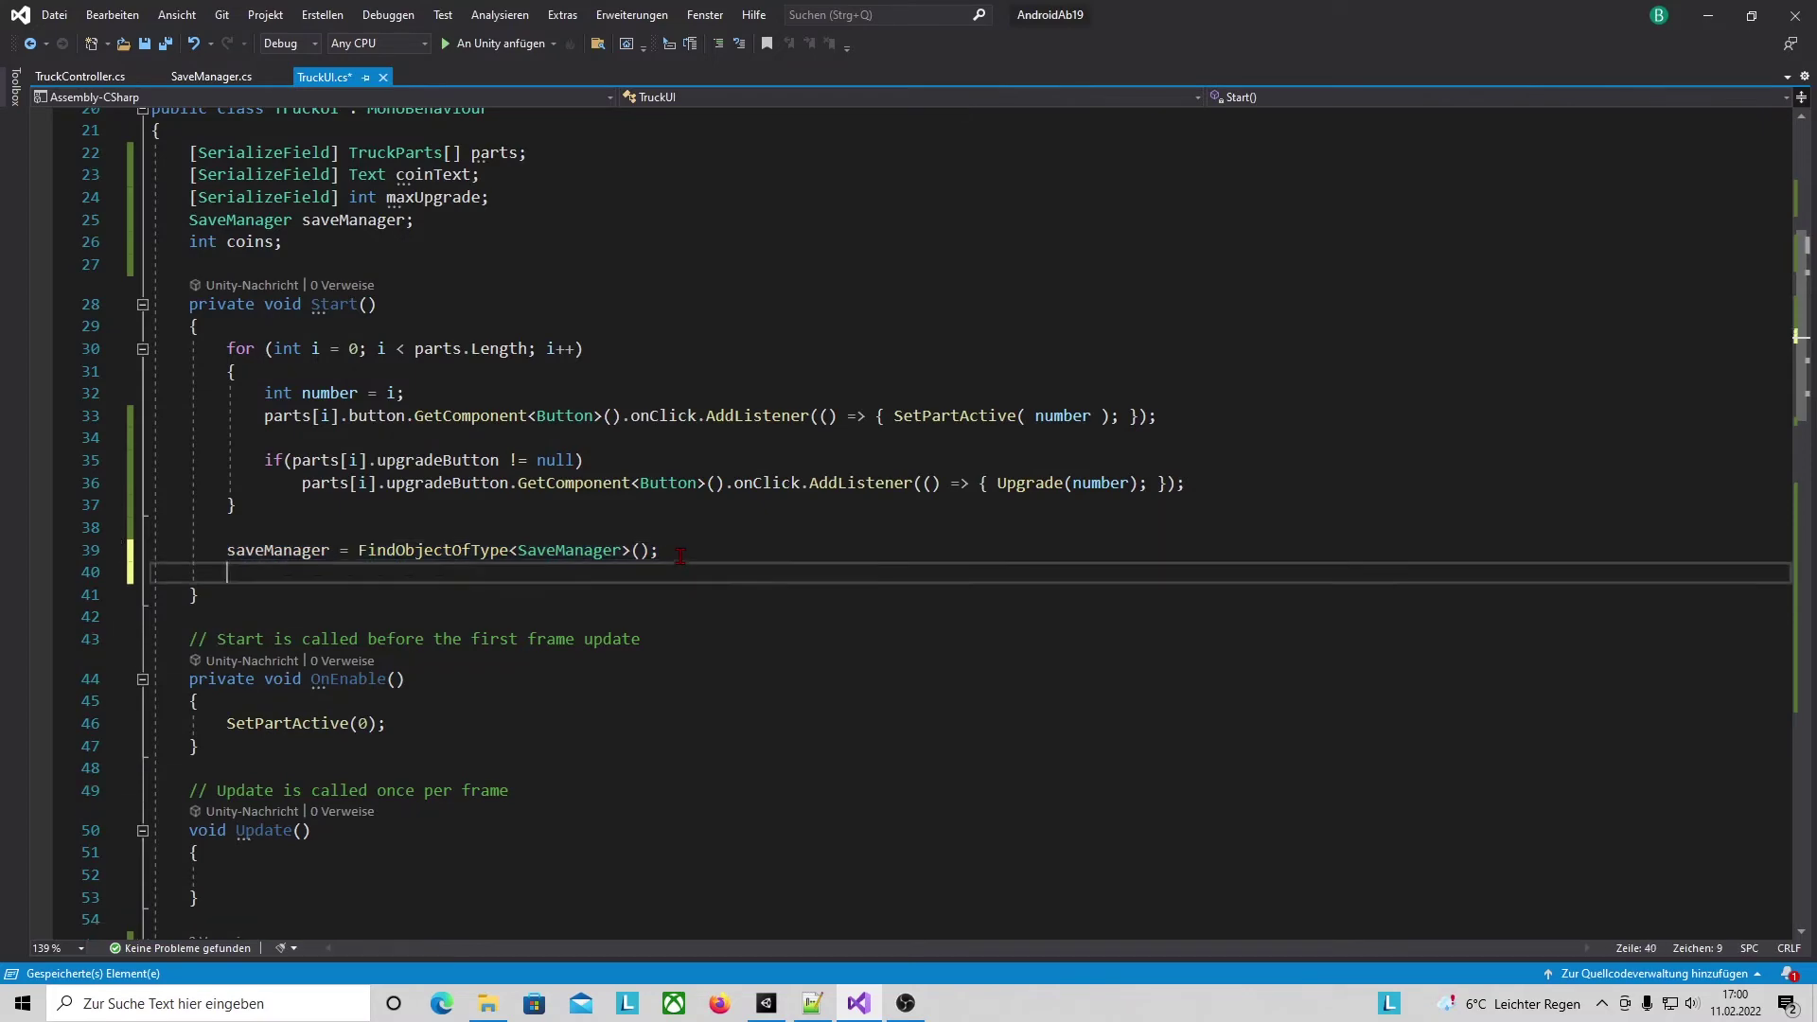
Call UpdateUpgradeLevel(); in Start, save TruckUI.cs, and switch to Unity.
scroll(472, 616, "down", 4)
scroll(436, 619, "down", 4)
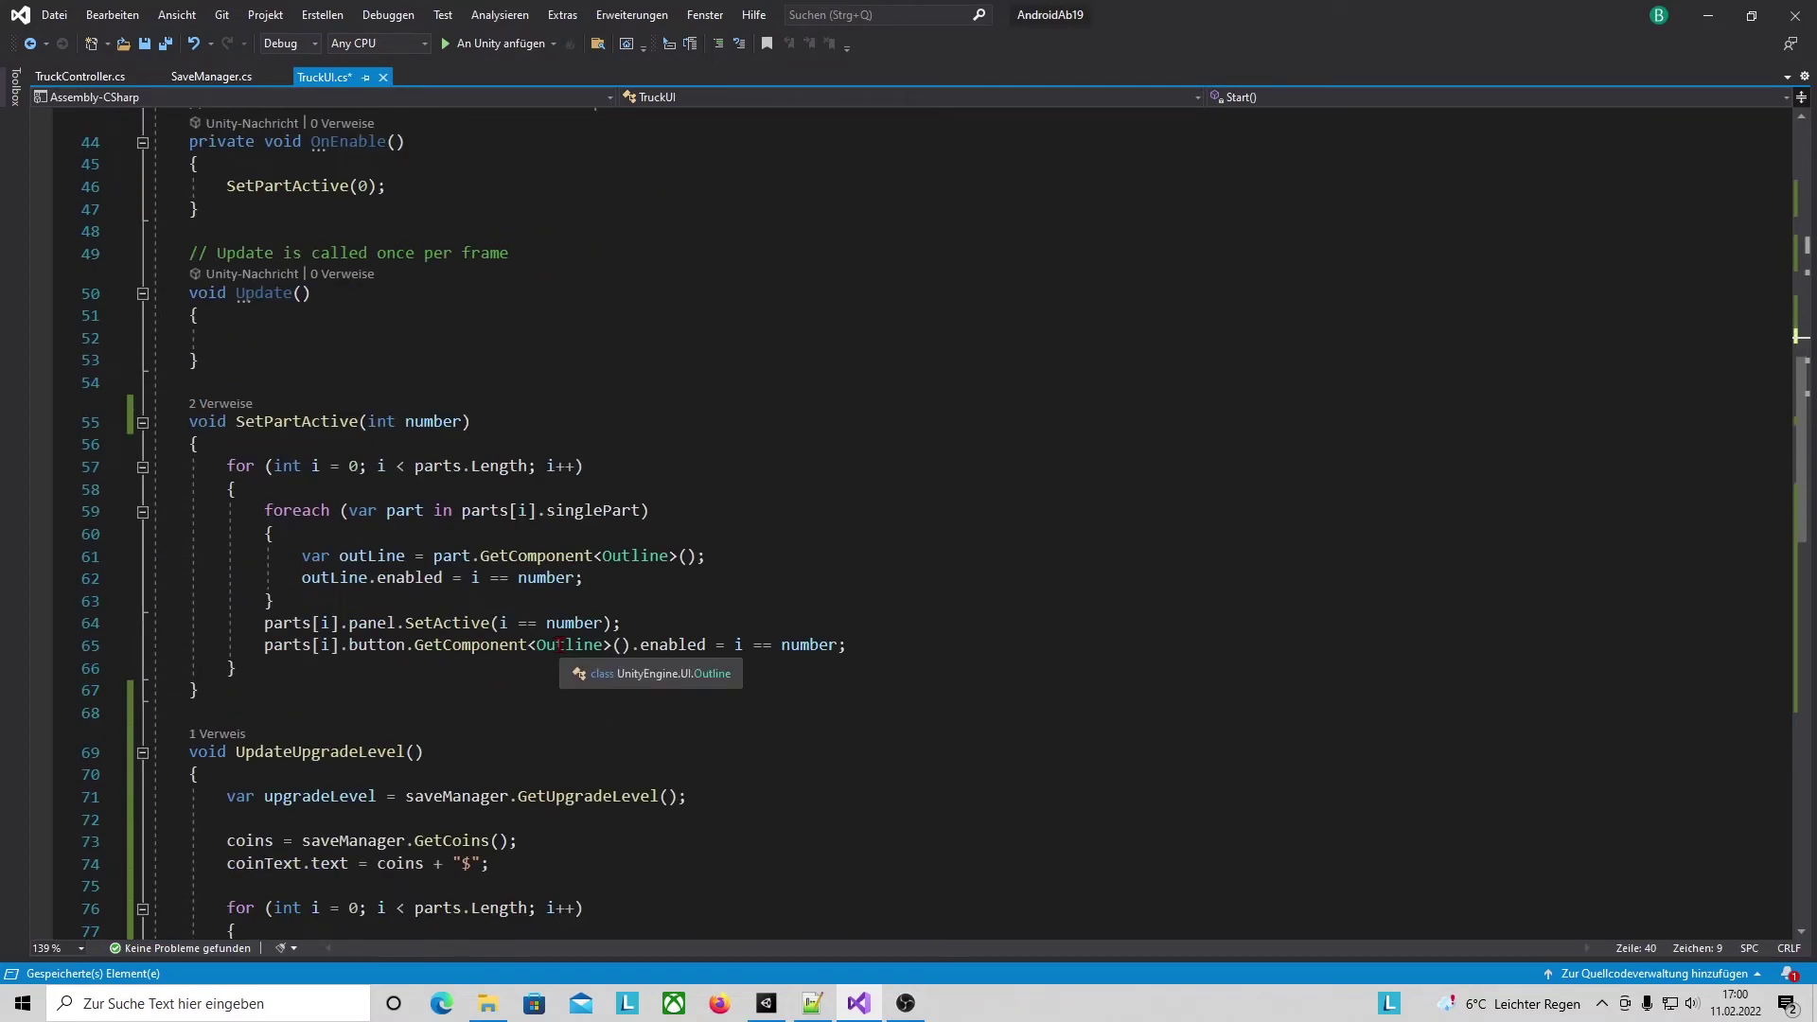
scroll(394, 622, "down", 1)
scroll(394, 622, "down", 3)
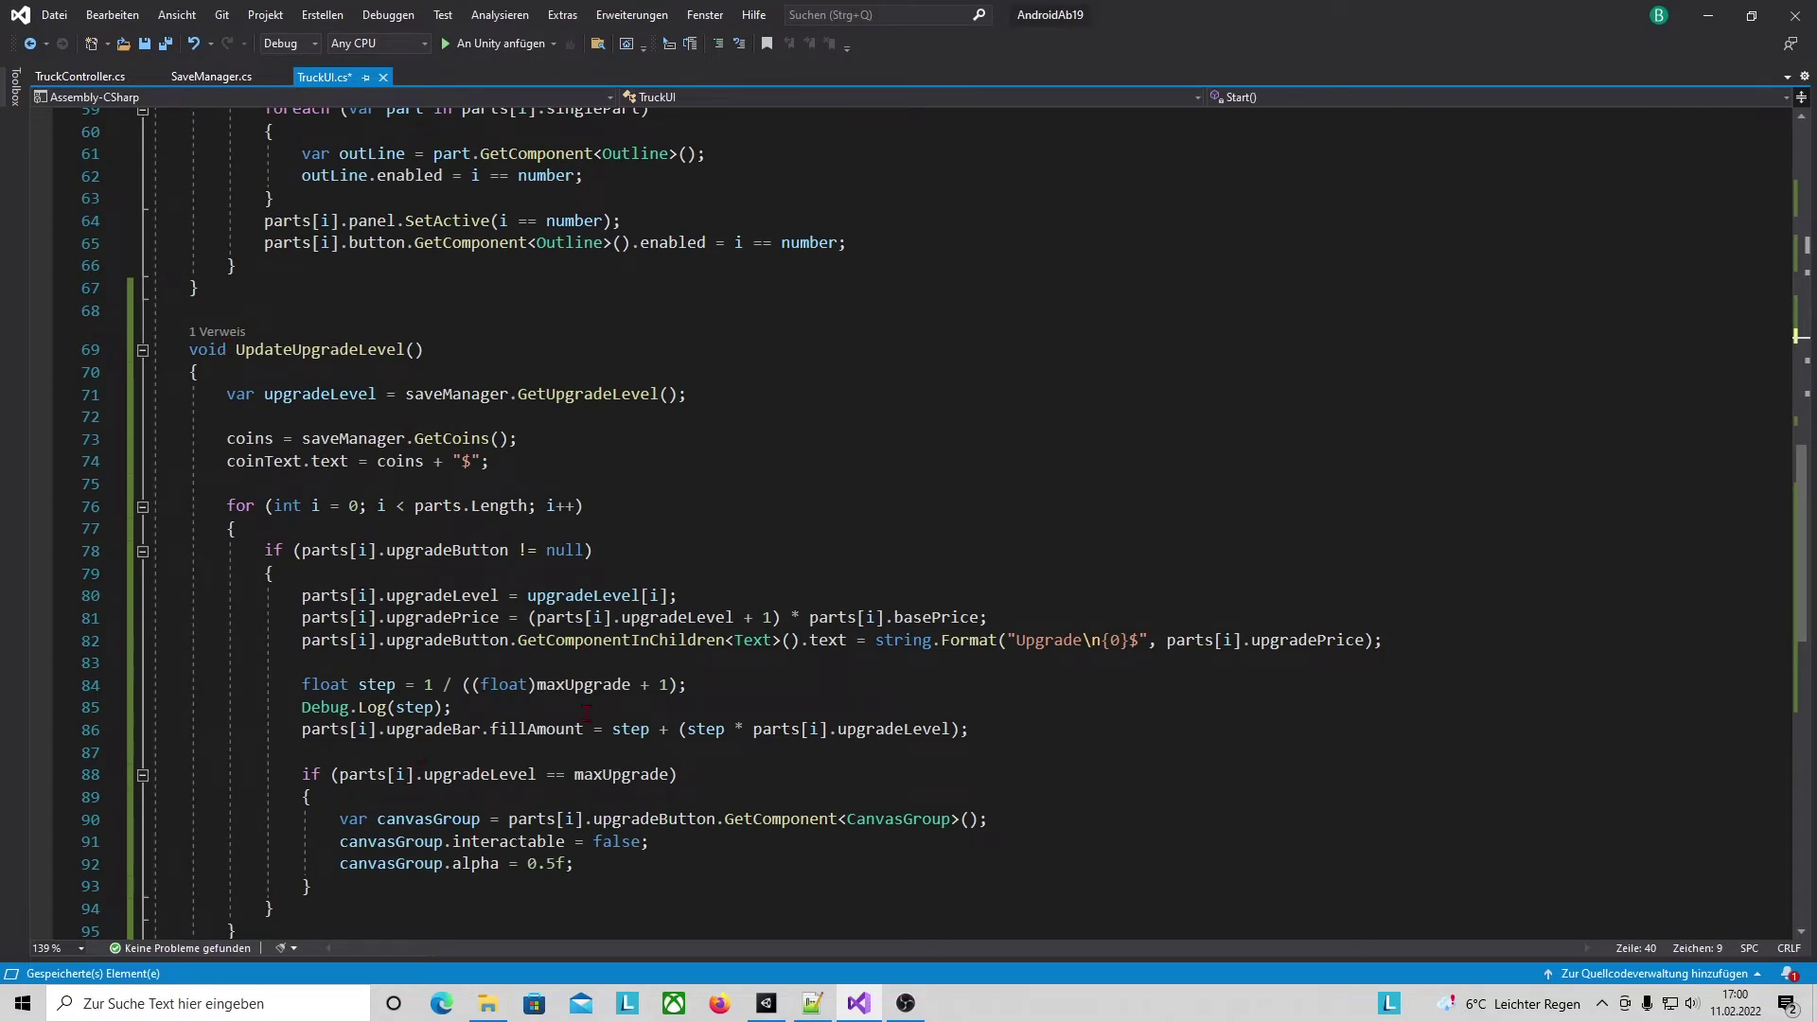
scroll(334, 748, "up", 1)
scroll(551, 757, "up", 7)
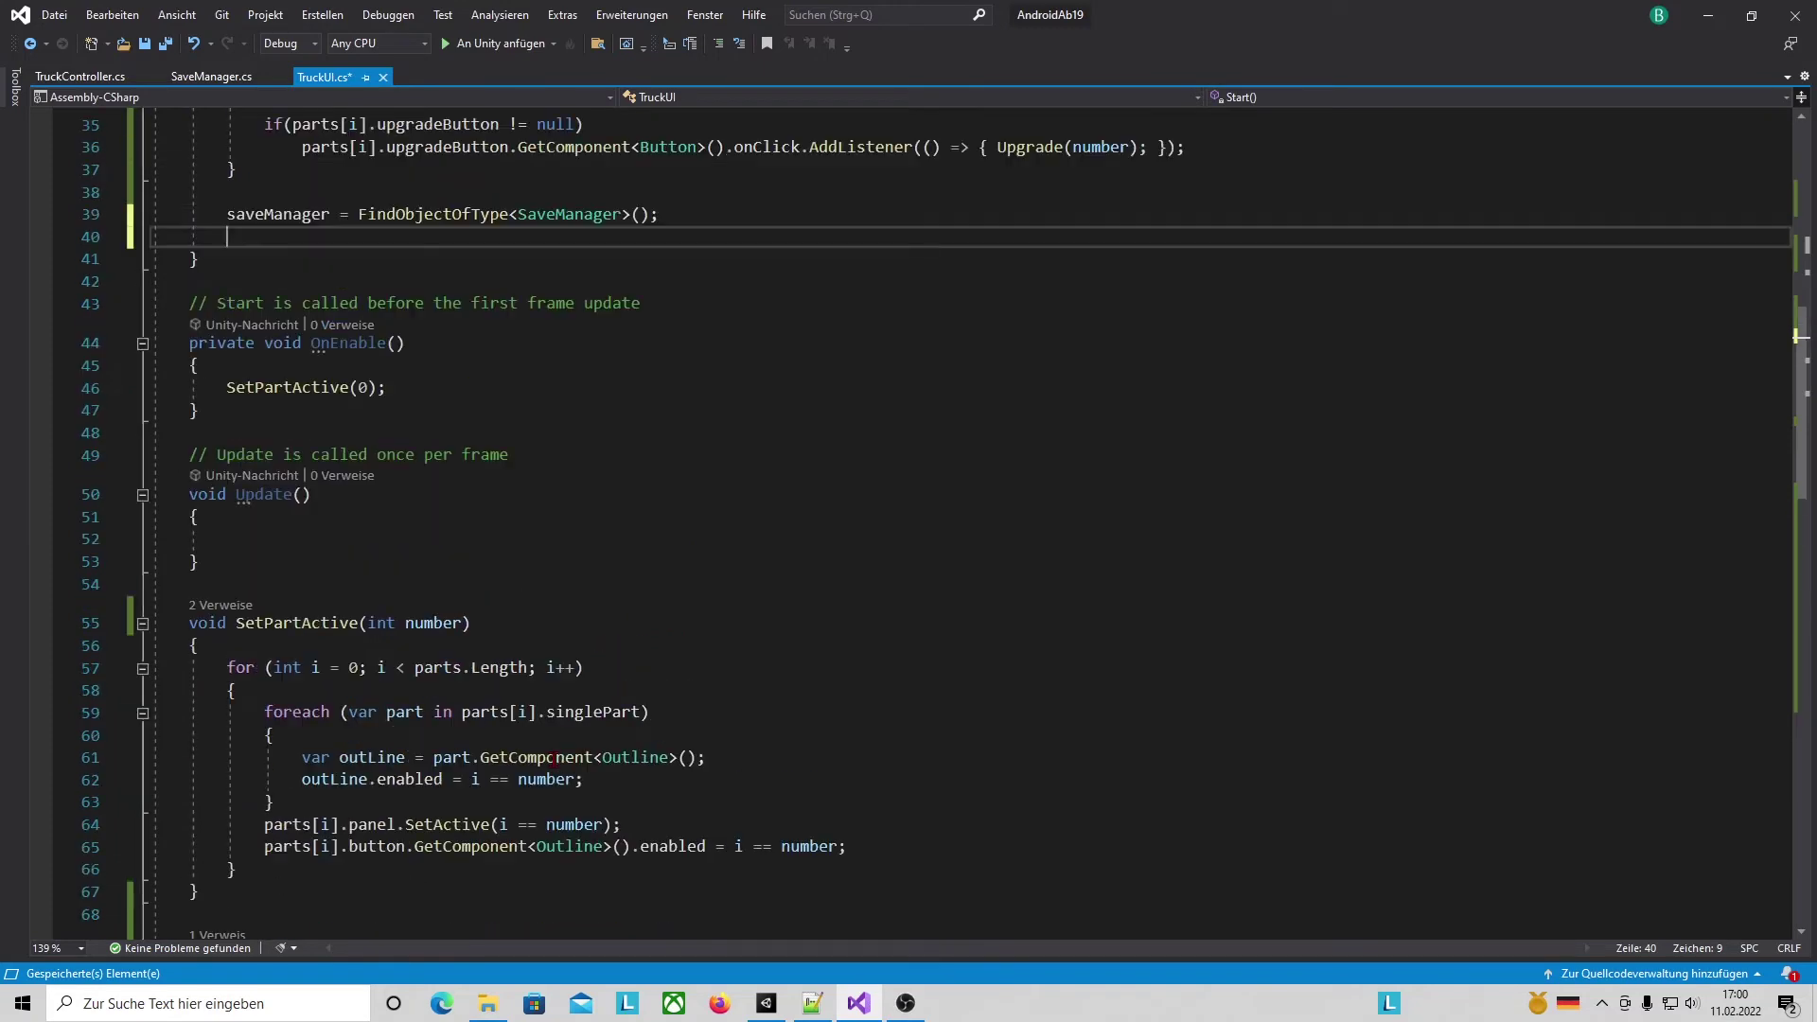
scroll(301, 338, "up", 3)
type("UpdateUpgradeLevel();")
left_click(584, 868)
left_click(164, 43)
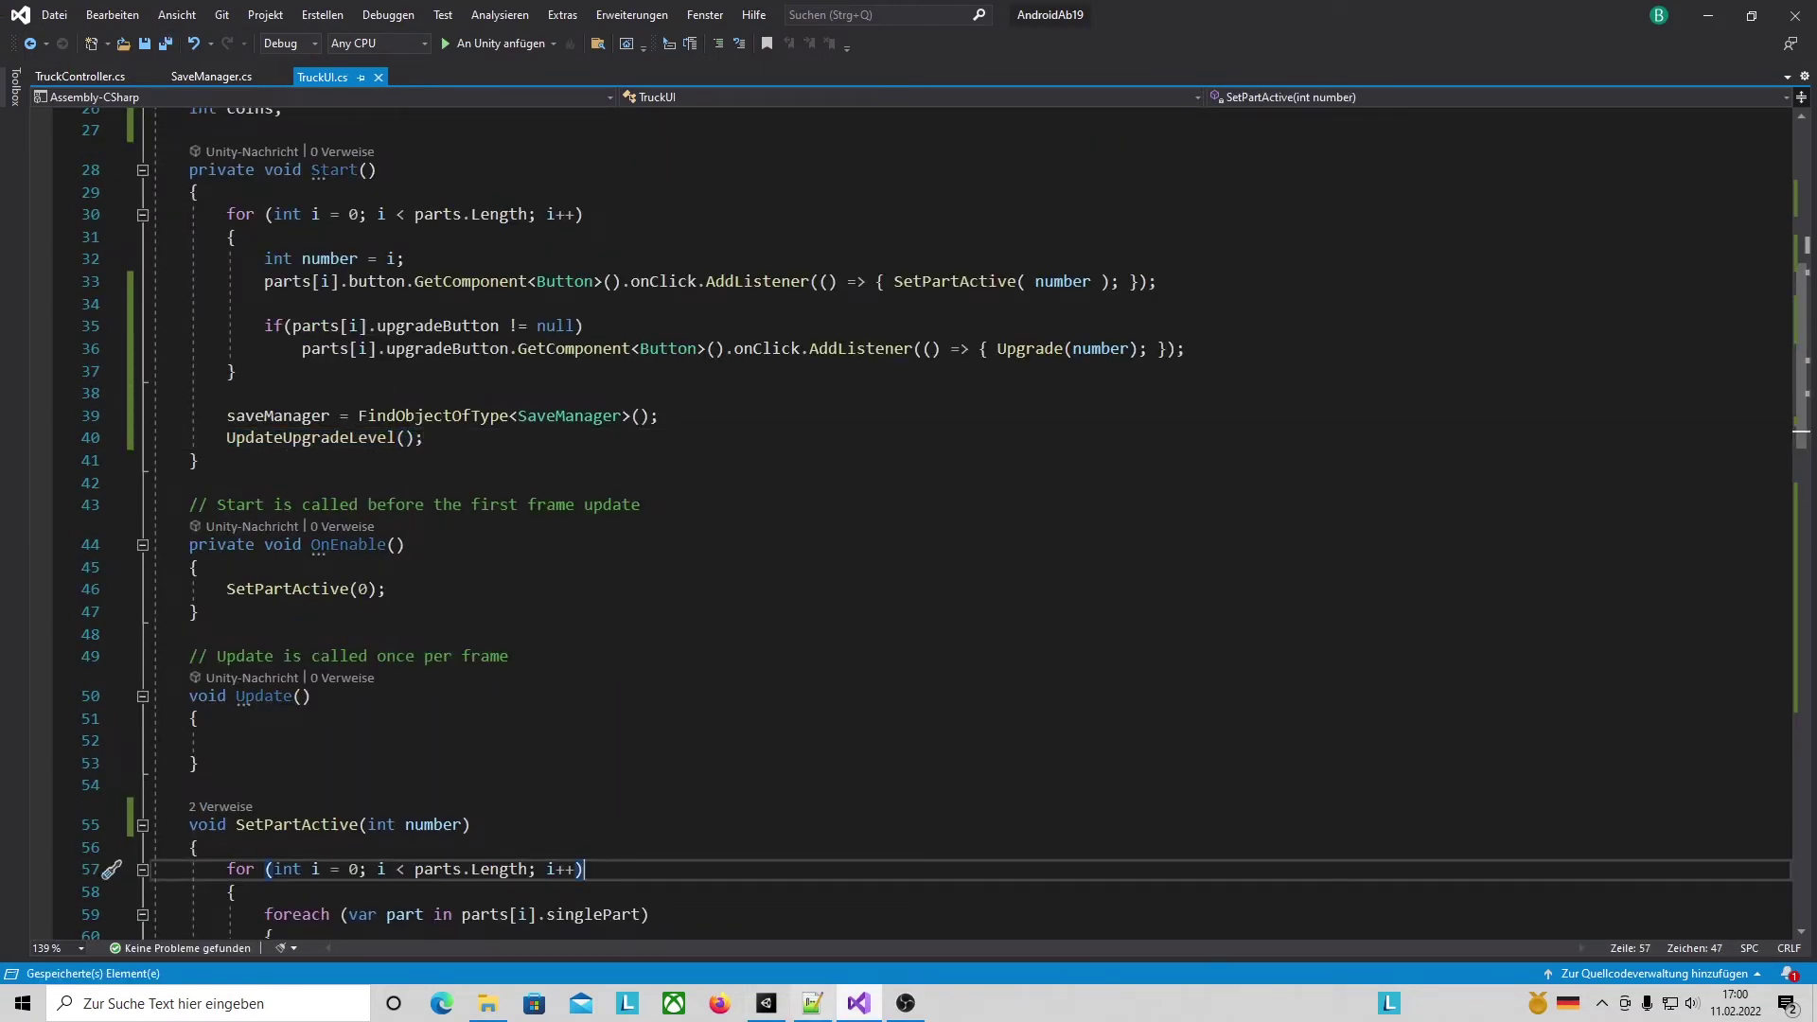
left_click(768, 1014)
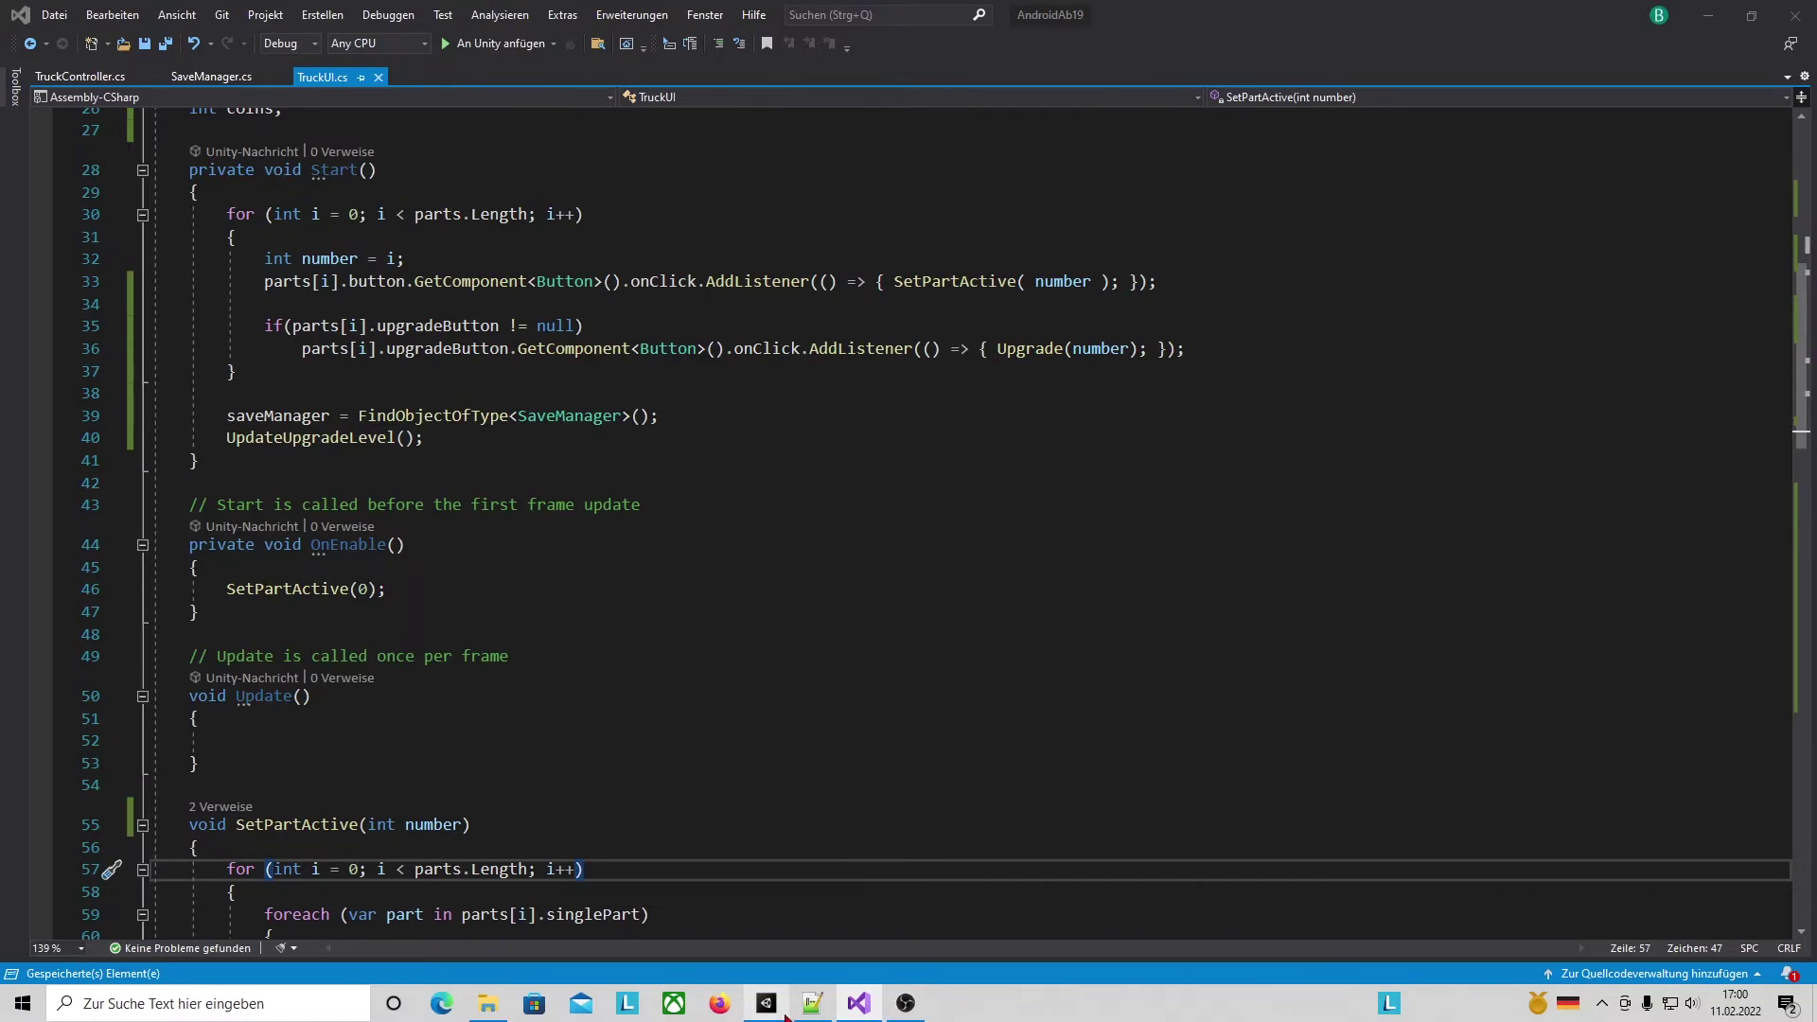
Reset SaveManager's Upgrade Level elements, including Elements 2 and 3, to 0.
type("0")
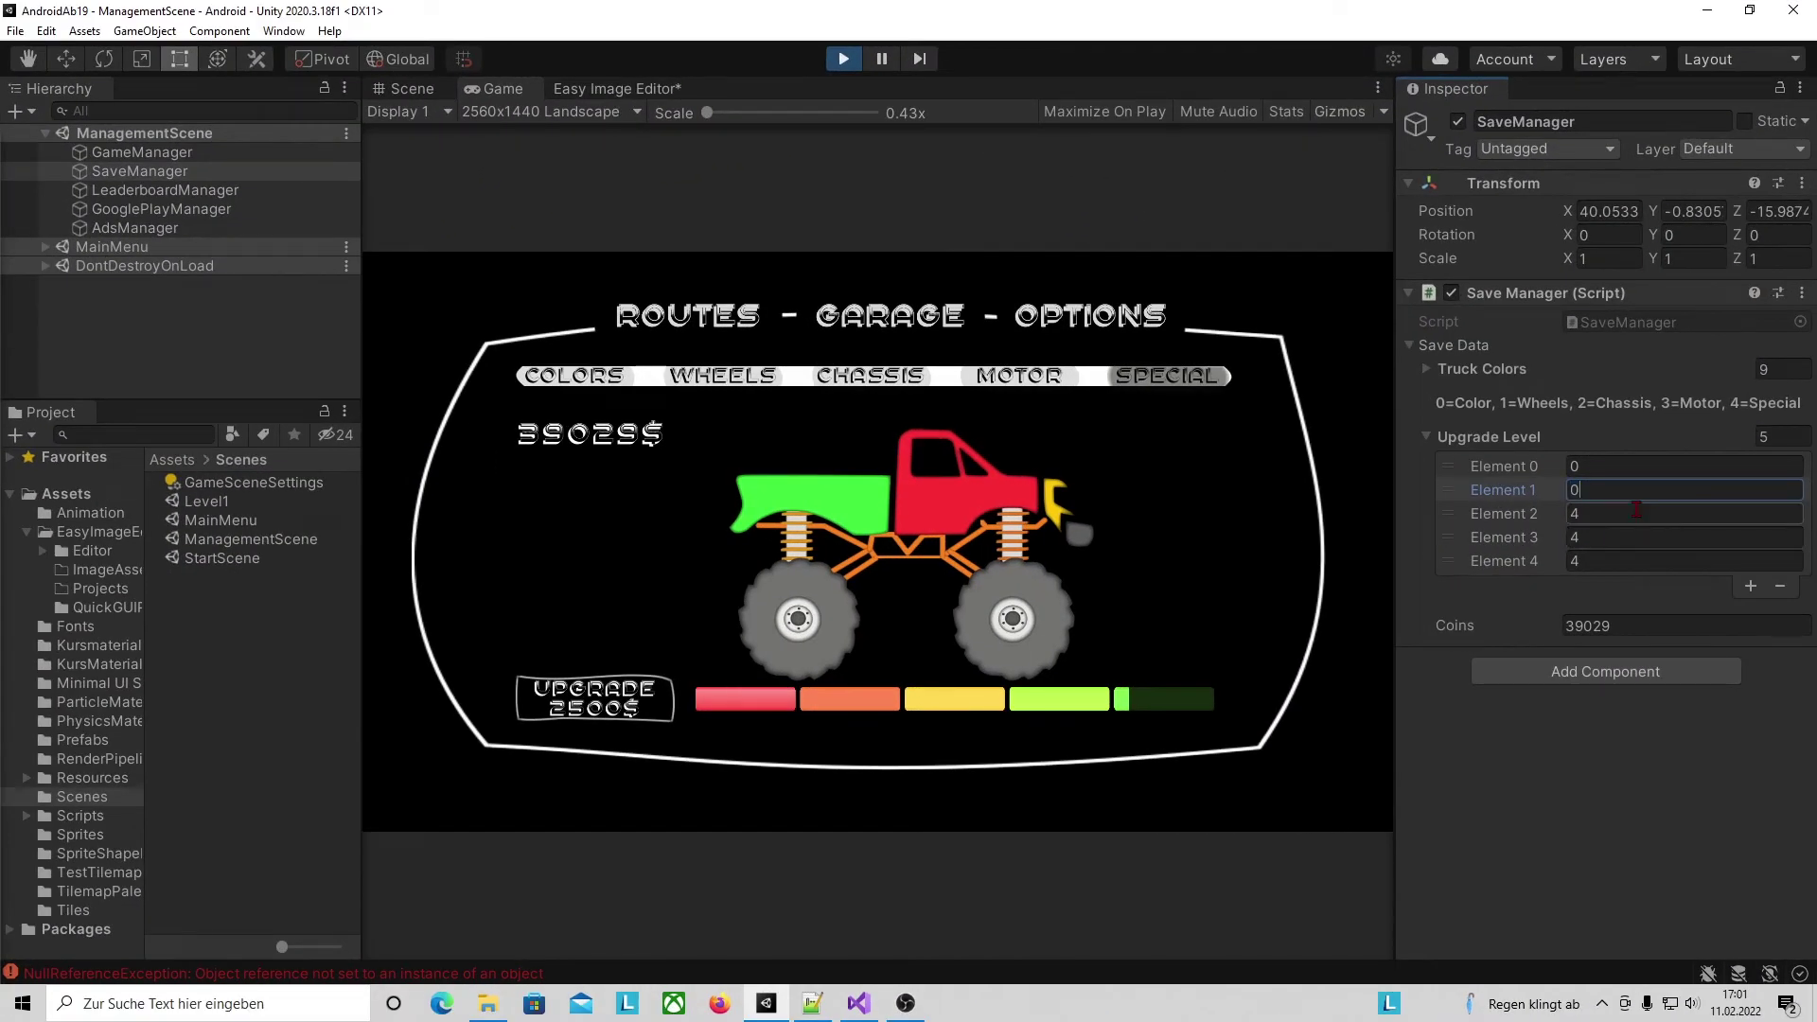
left_click(1636, 511)
type("0")
left_click(1615, 546)
double_click(1613, 536)
type("0")
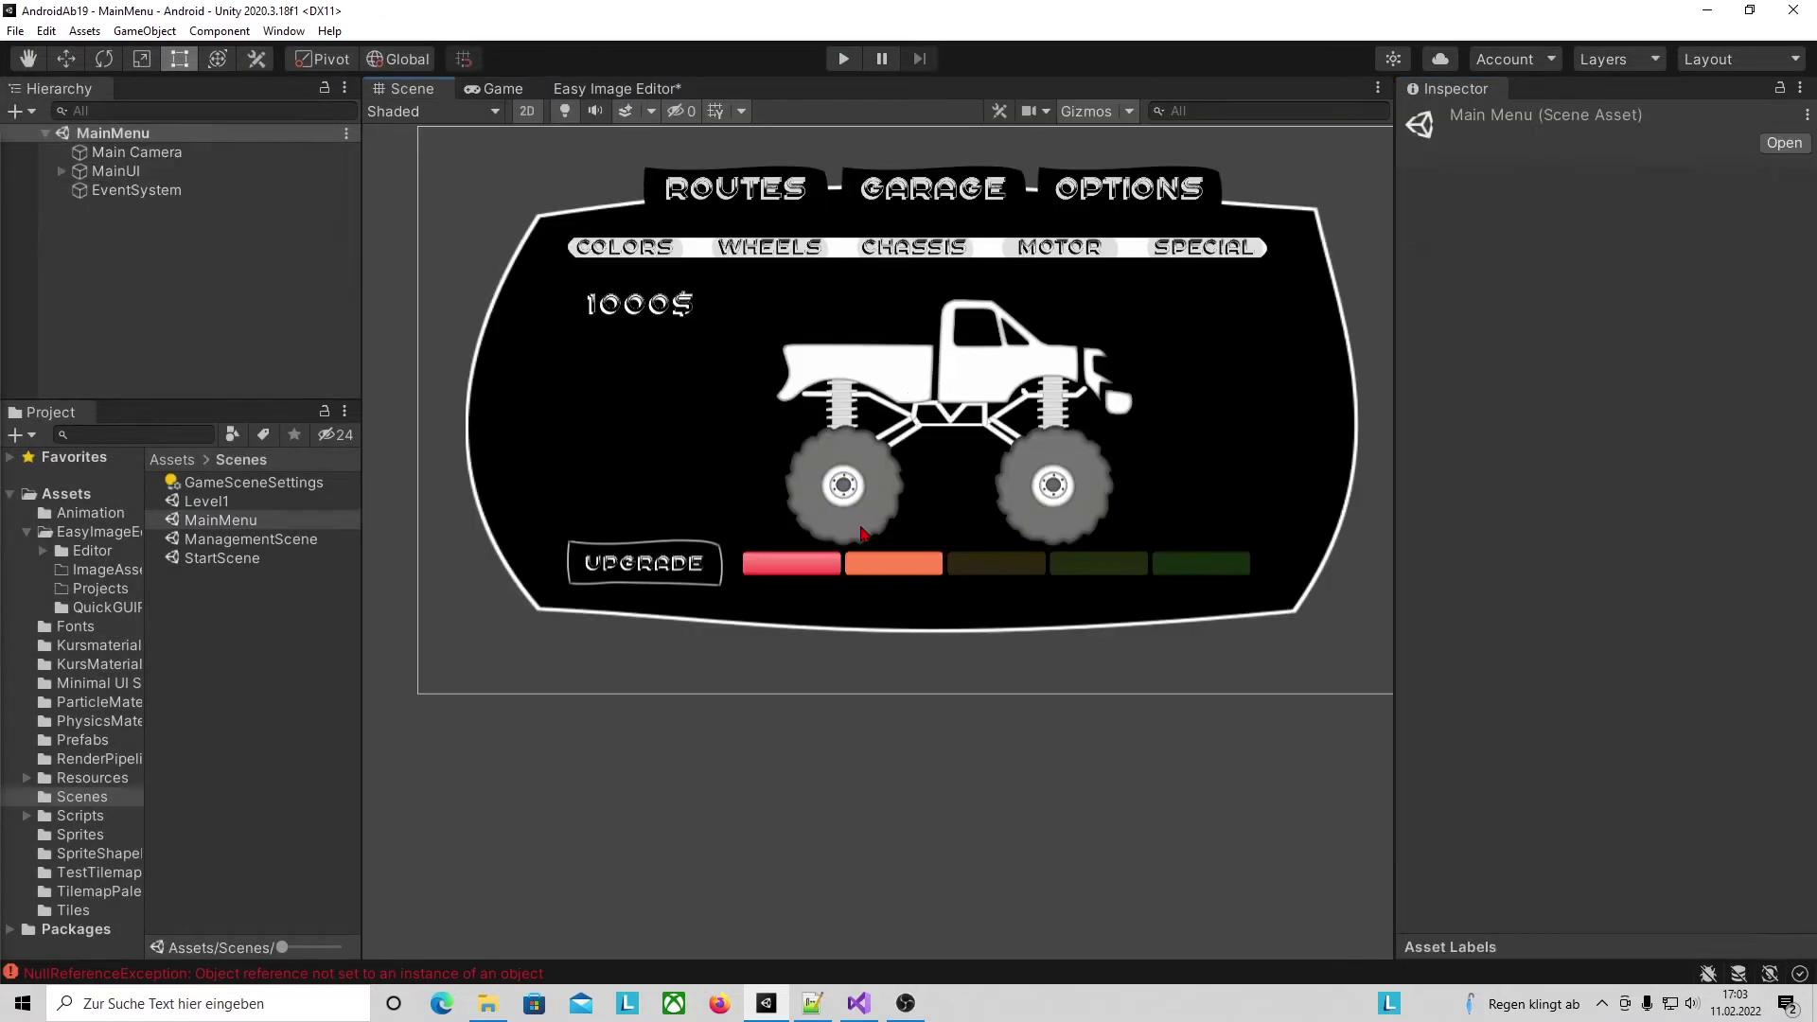
Lower TruckUI's Max Upgrade from 5 to 4 and run the game.
left_click(168, 217)
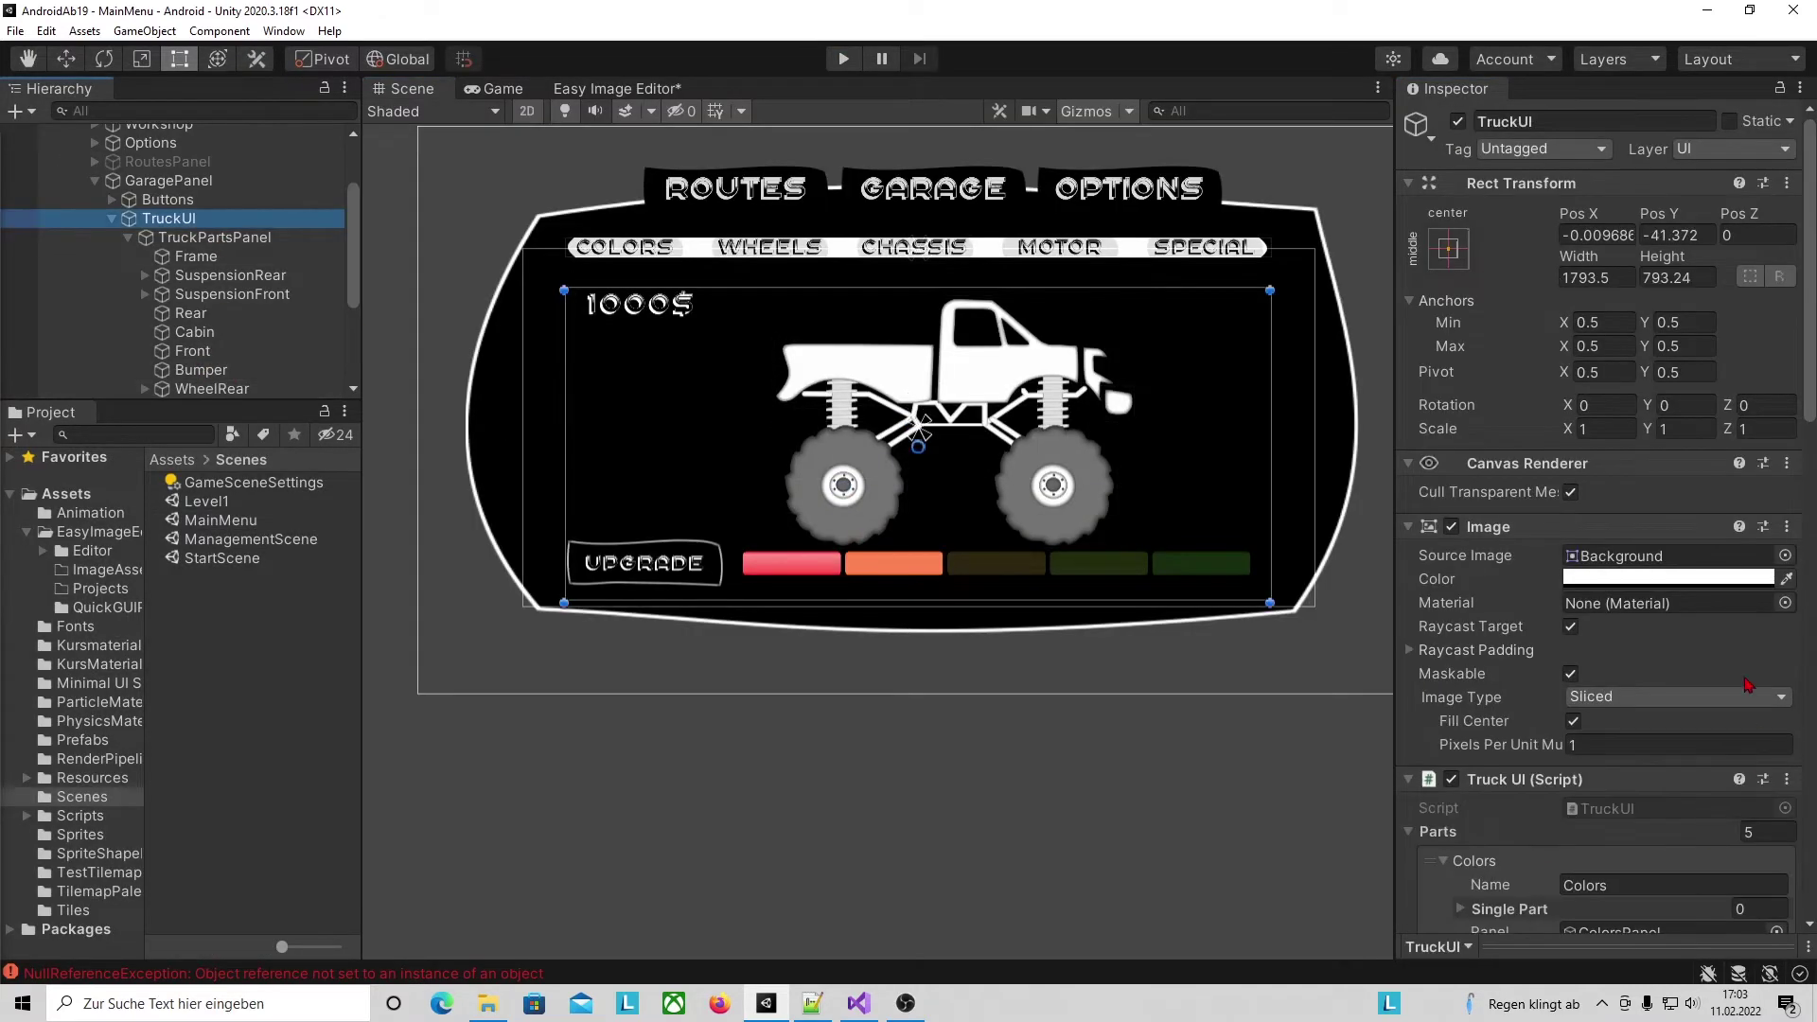
scroll(1621, 613, "down", 10)
scroll(1621, 612, "down", 2)
left_click(1622, 648)
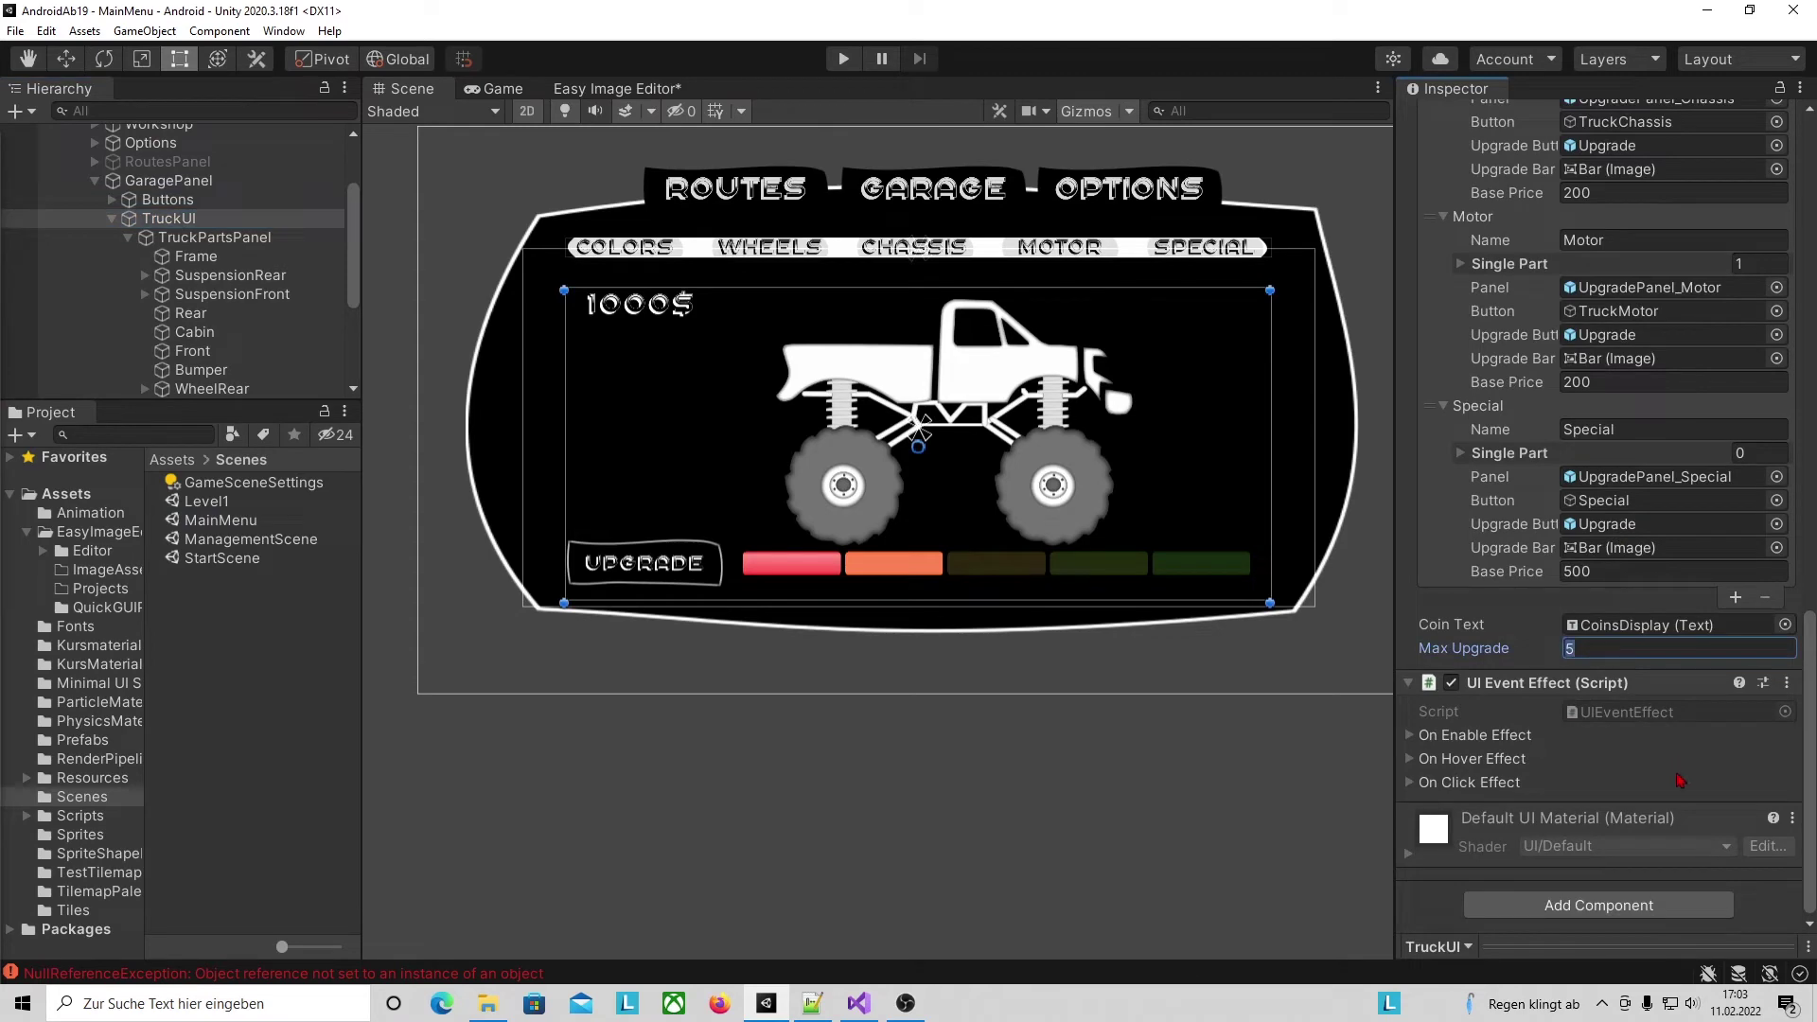
type("4")
key("ctrl+p")
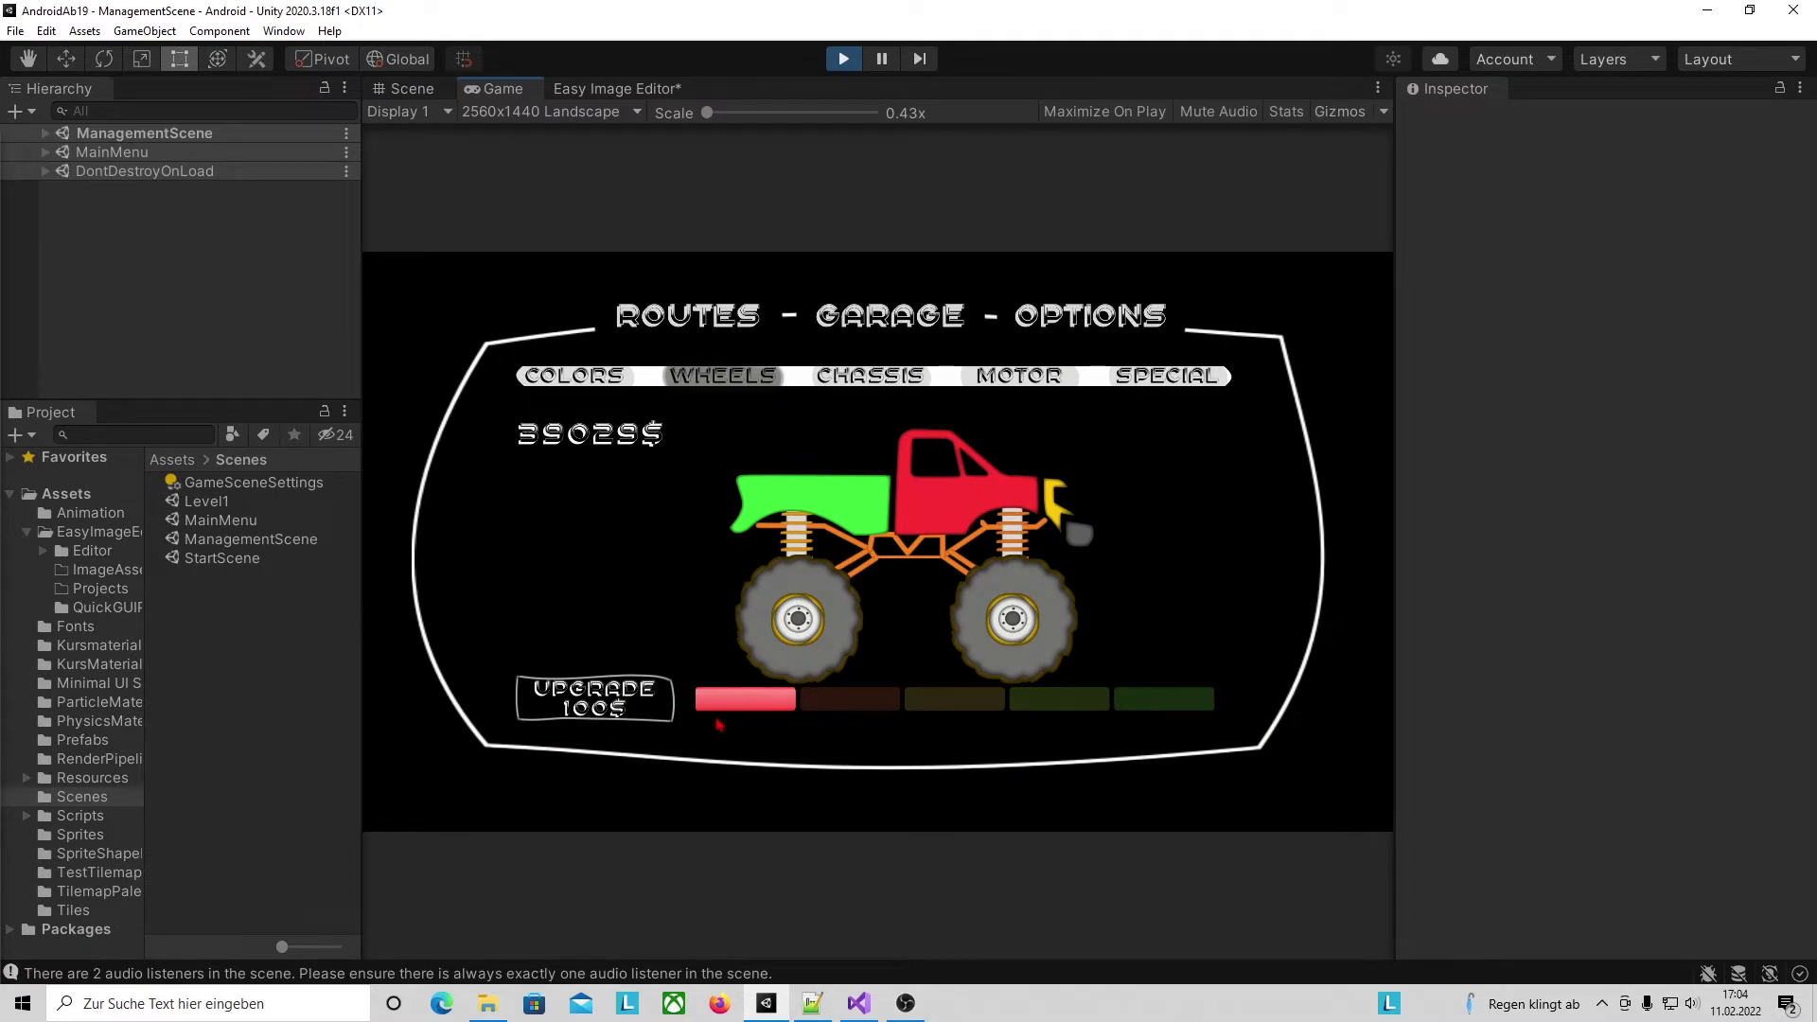
Browse the garage tabs and buy special upgrades for 500$ and 1000$.
left_click(873, 381)
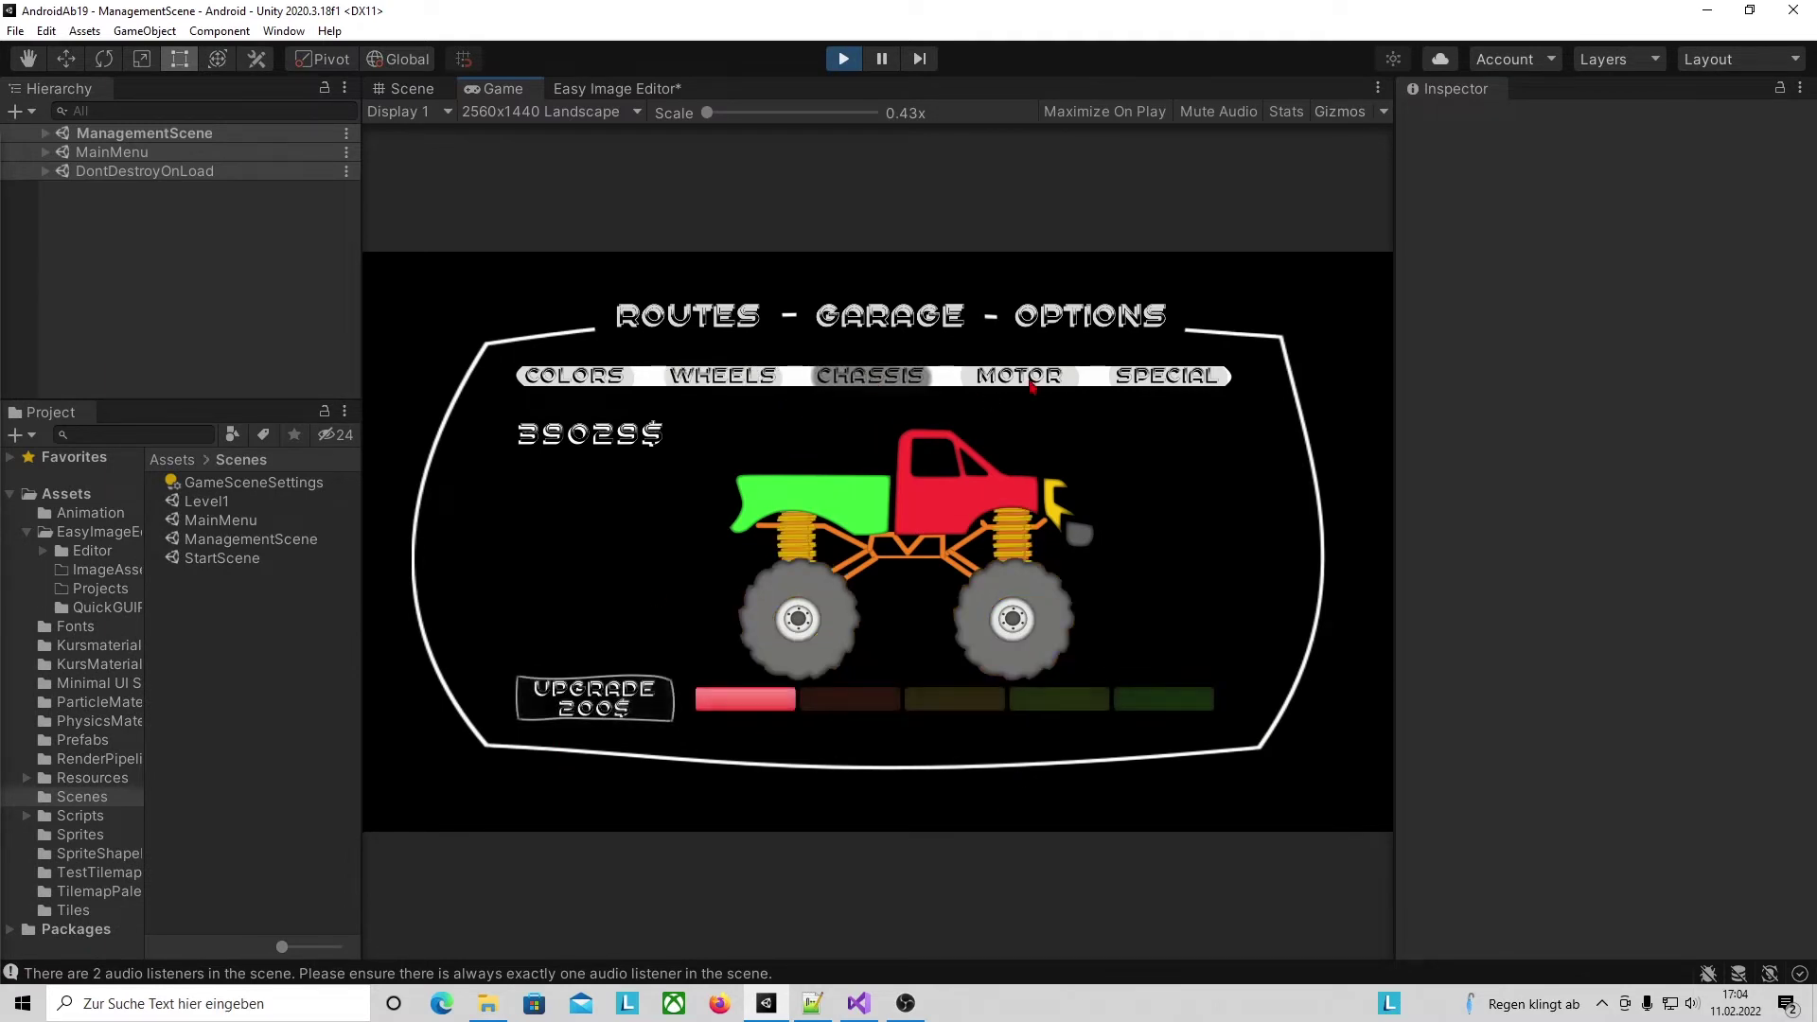
left_click(1030, 381)
left_click(1167, 377)
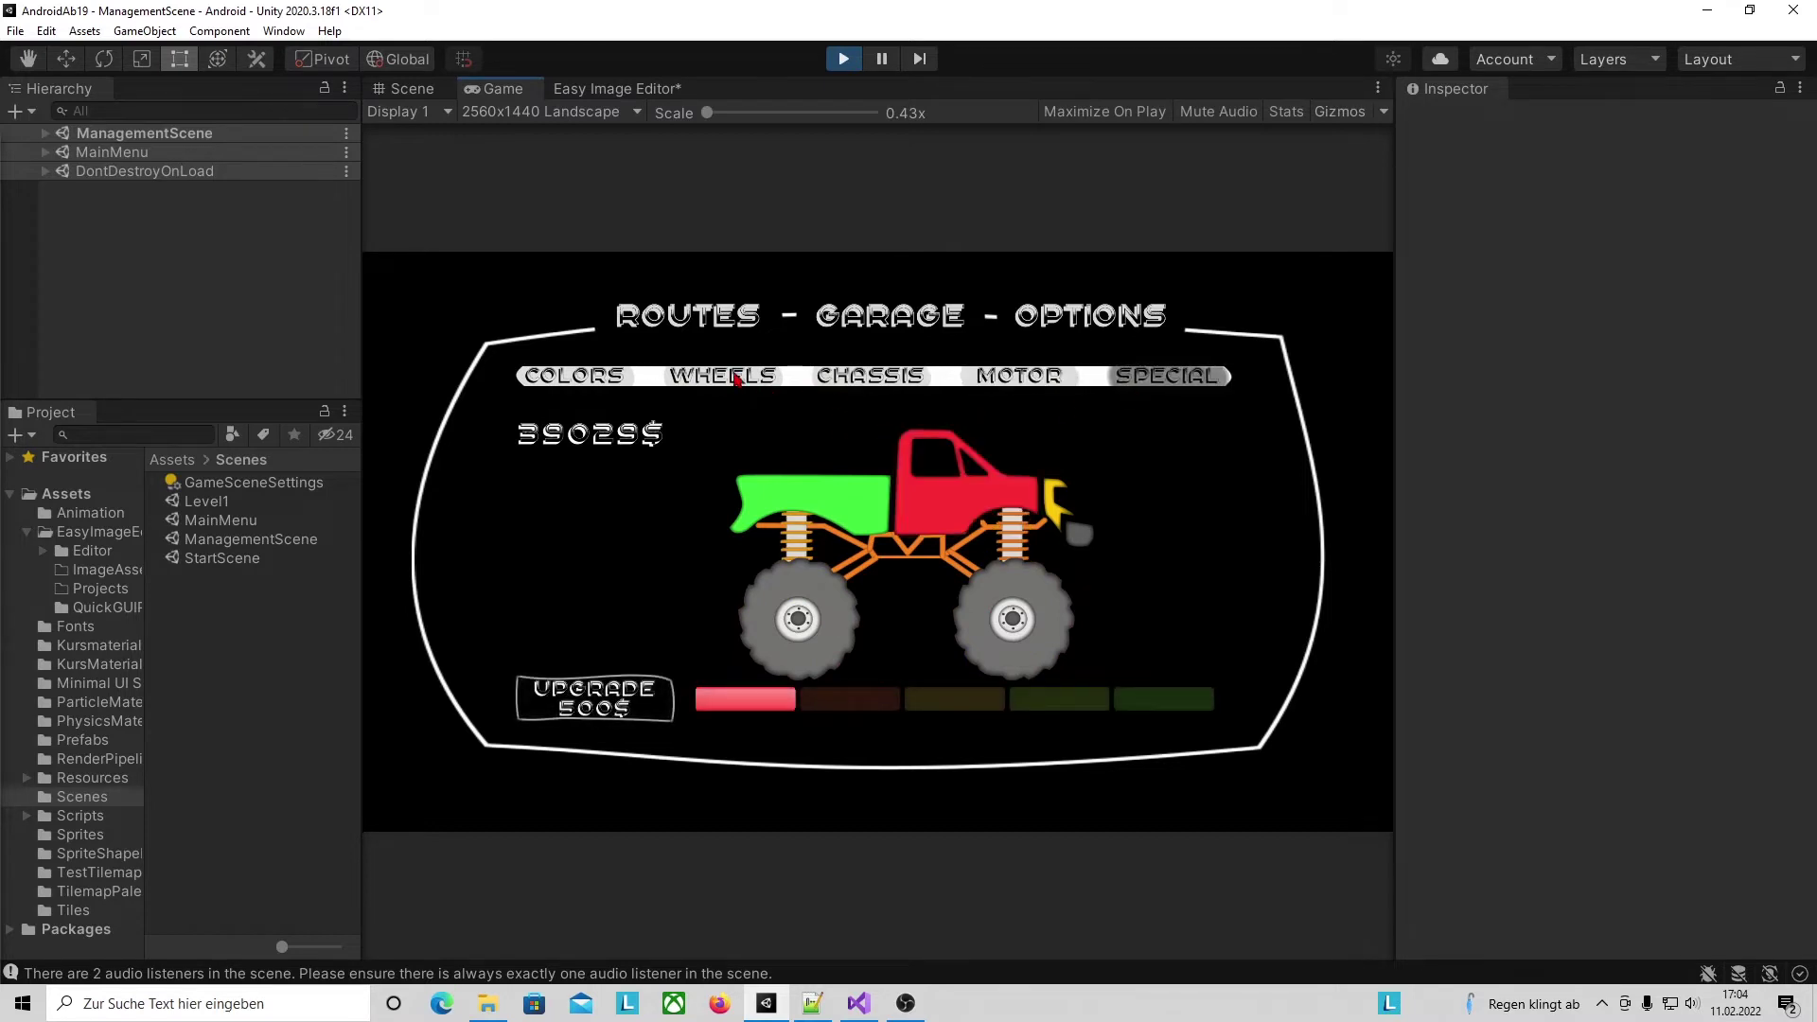
left_click(594, 699)
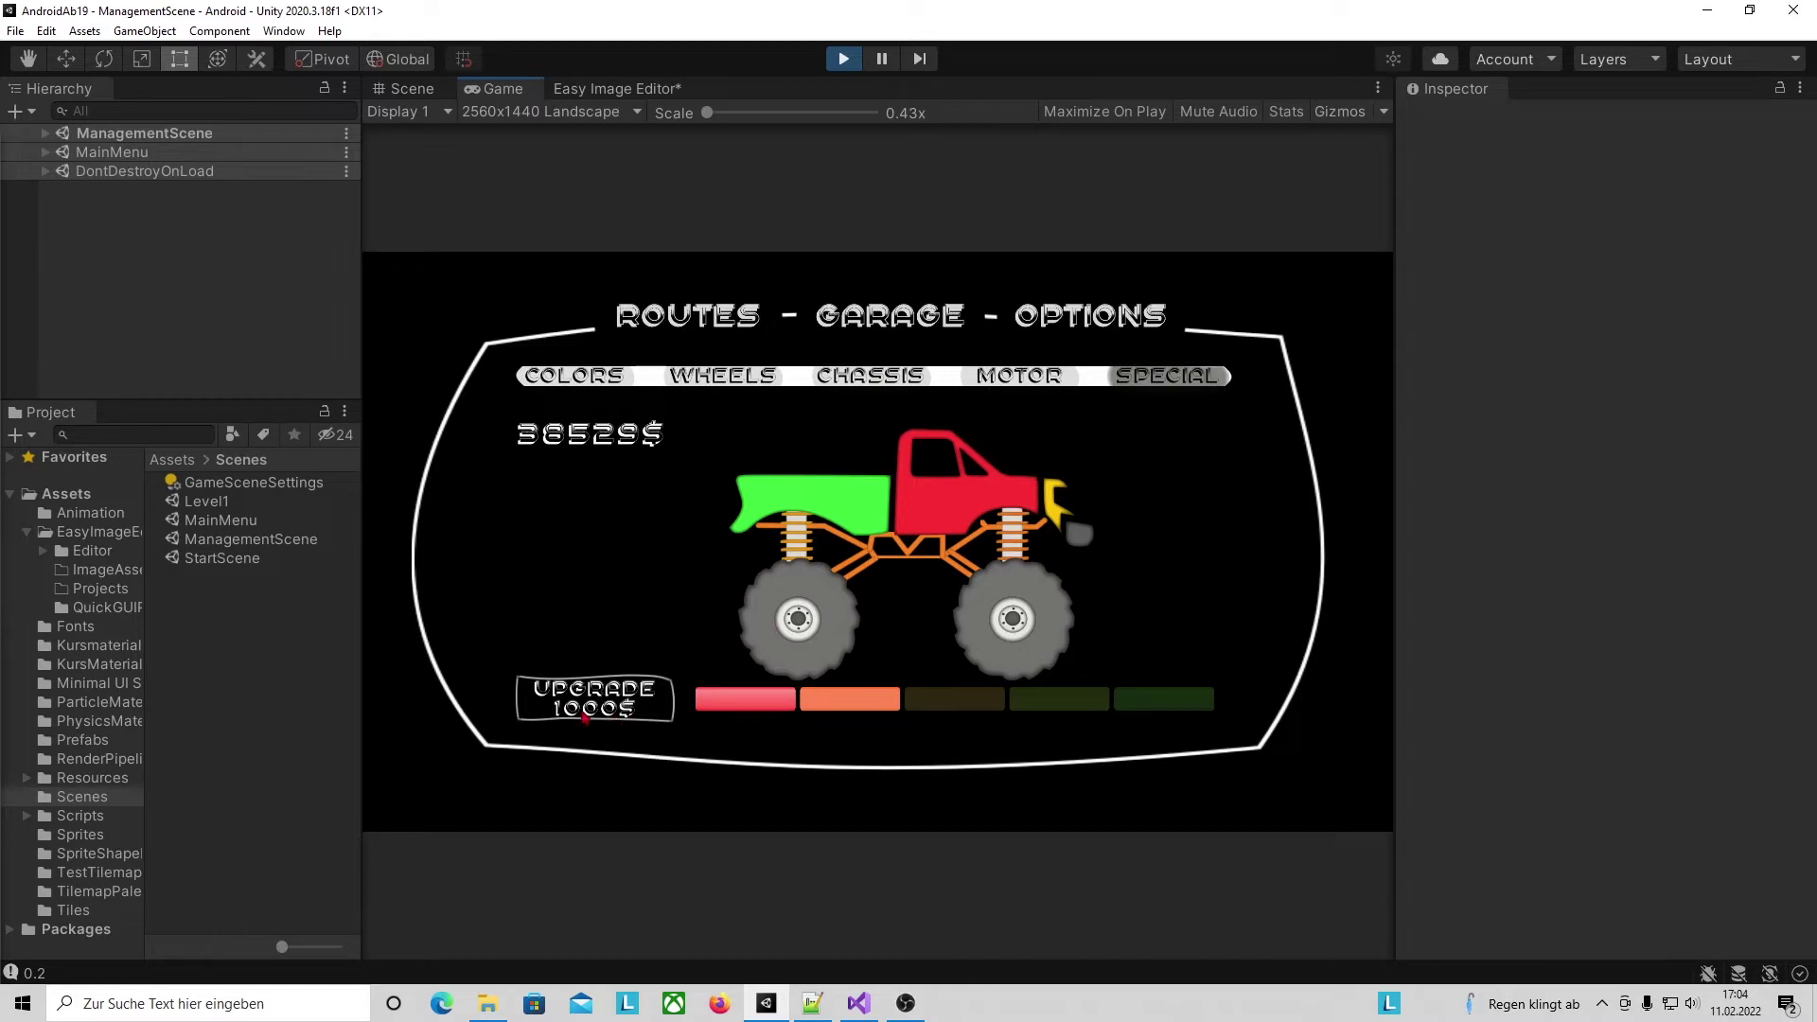
left_click(566, 705)
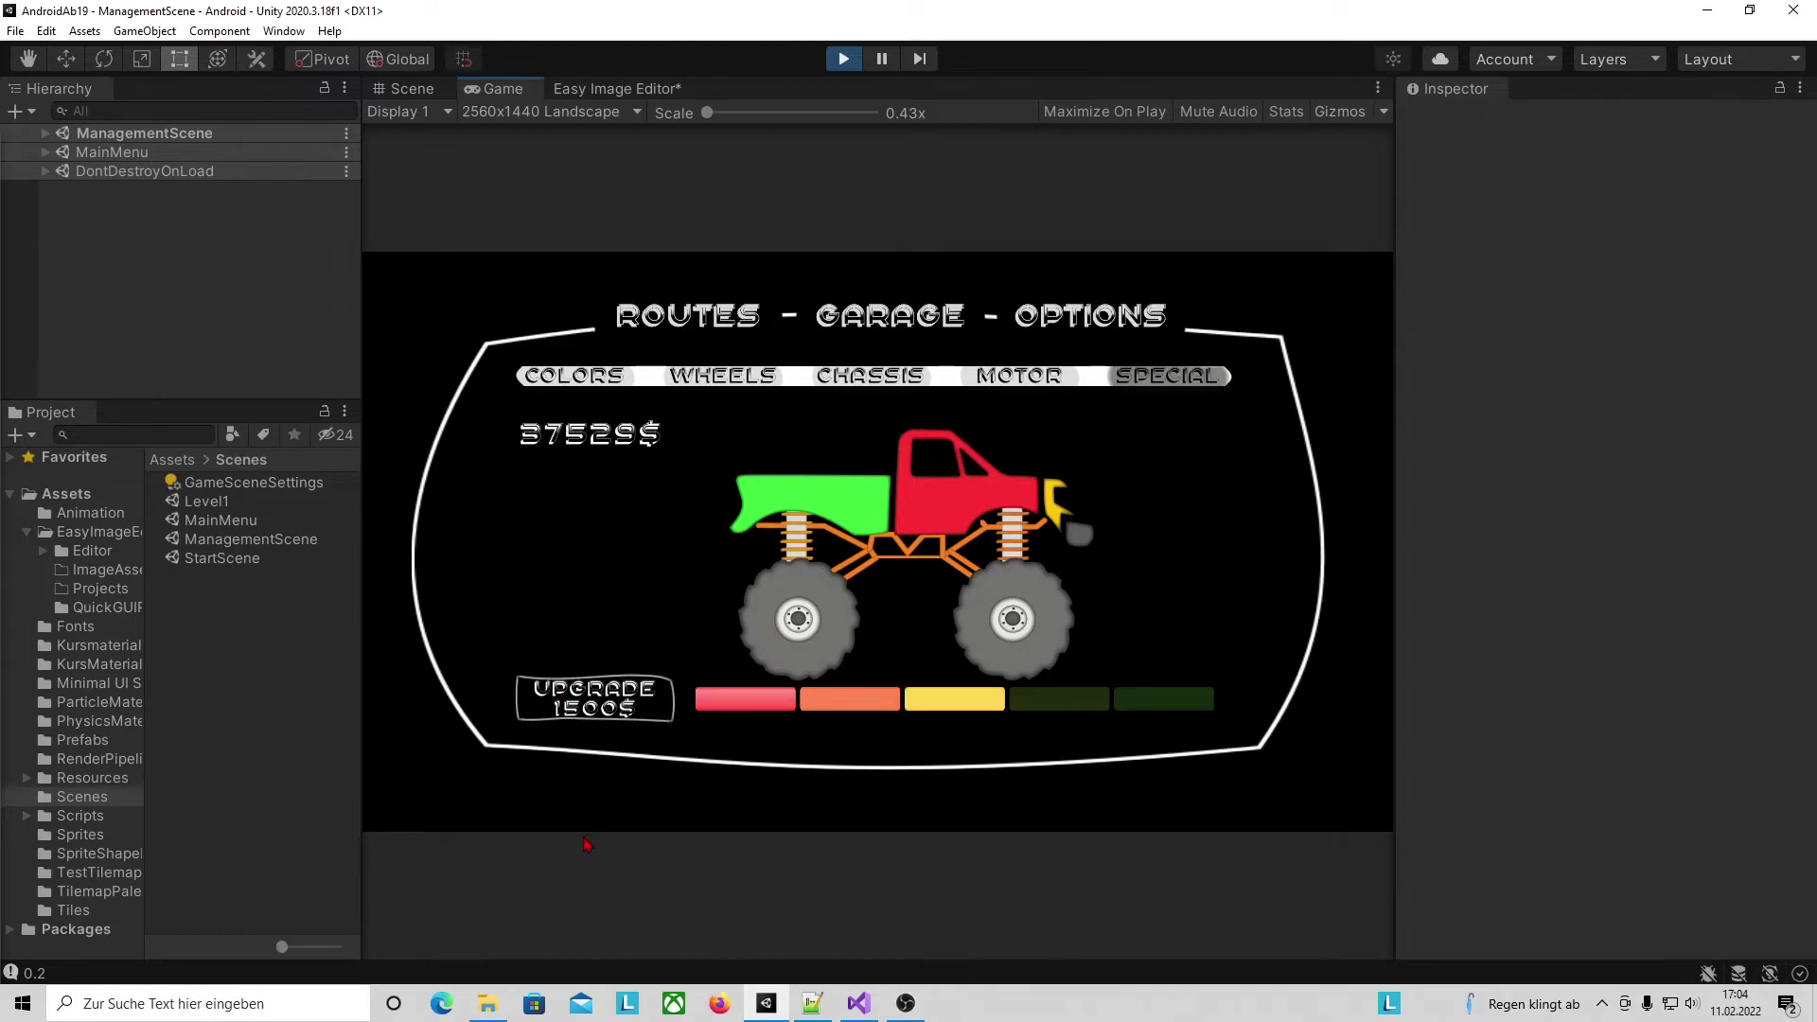
Buy chassis upgrades up to the final level.
left_click(895, 377)
left_click(613, 704)
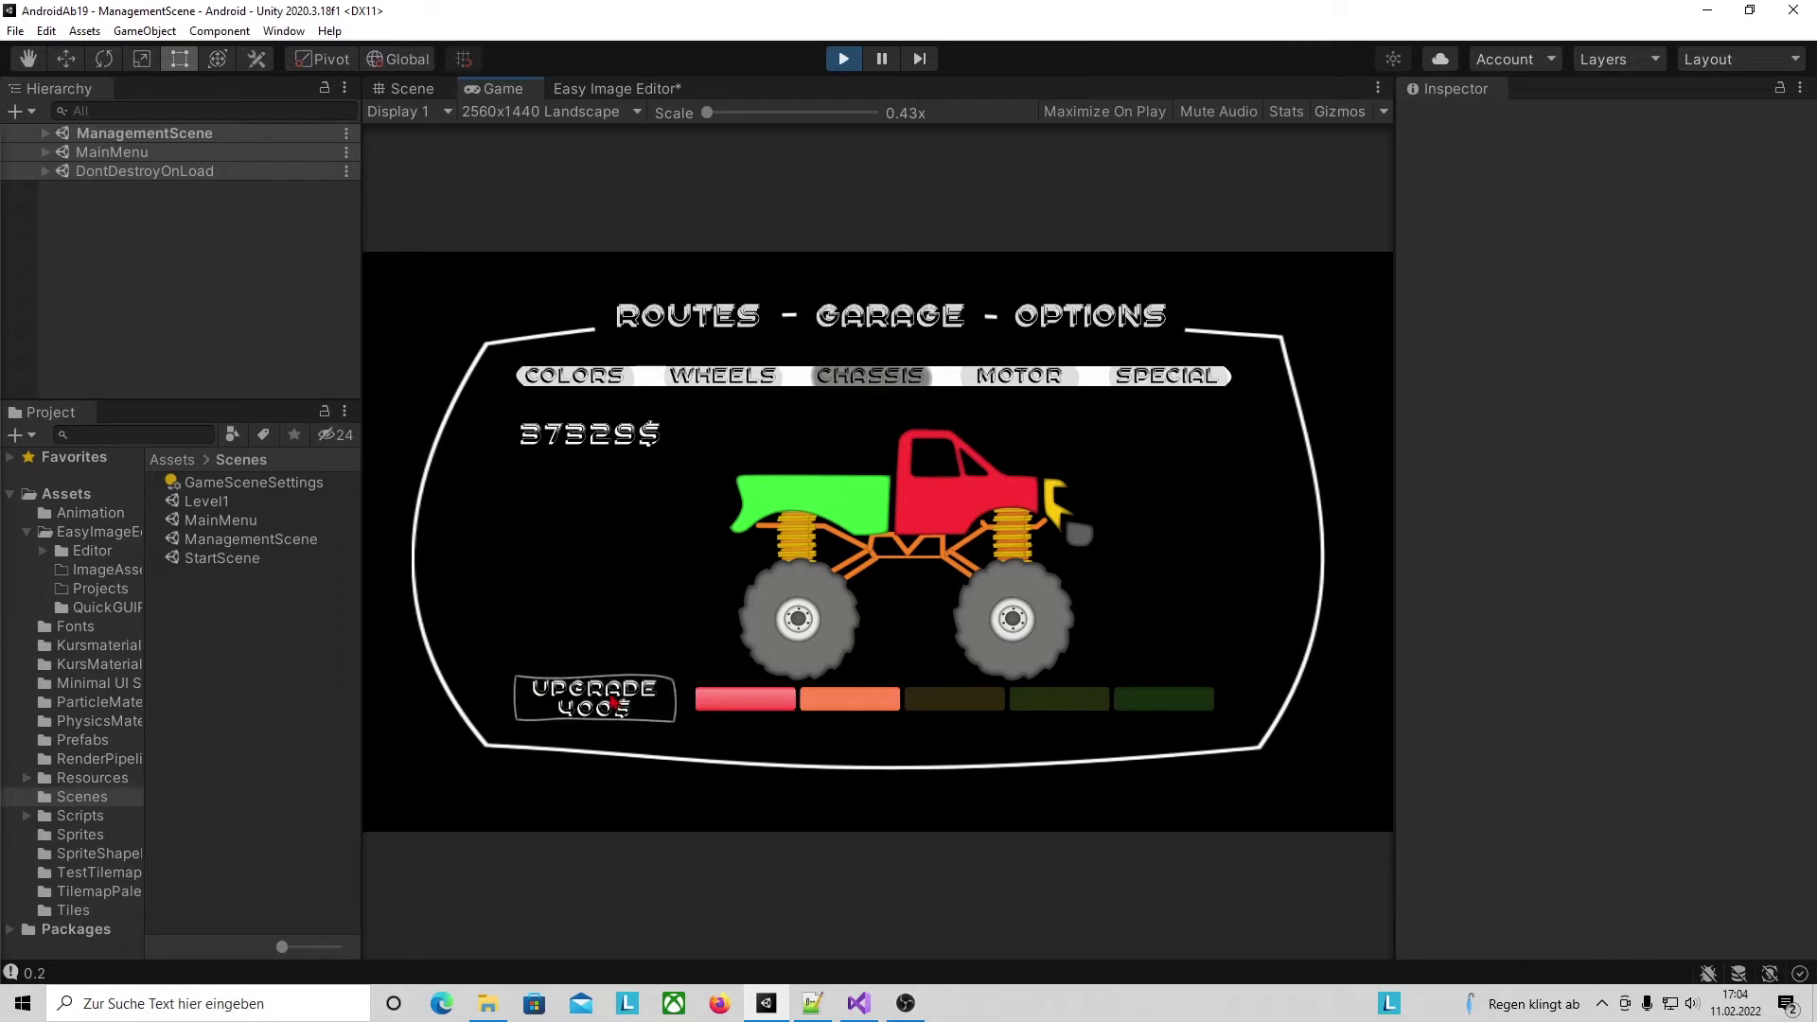
left_click(616, 711)
left_click(607, 706)
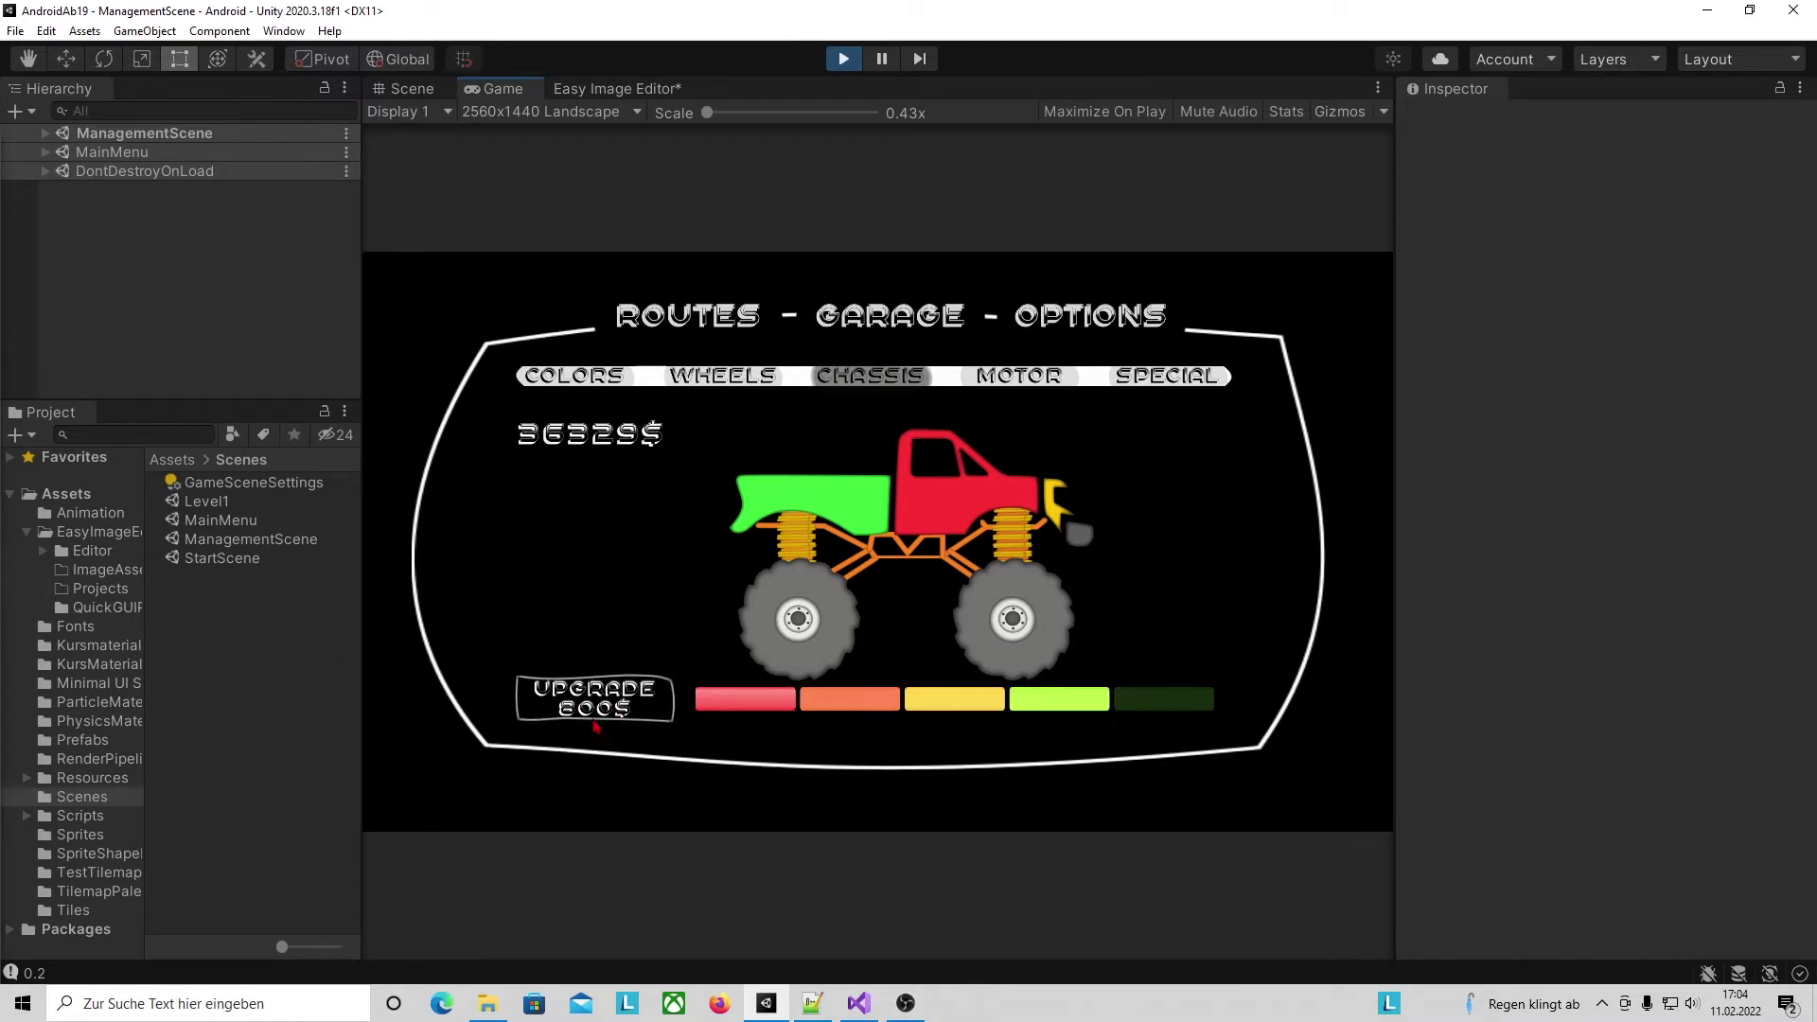
left_click(601, 709)
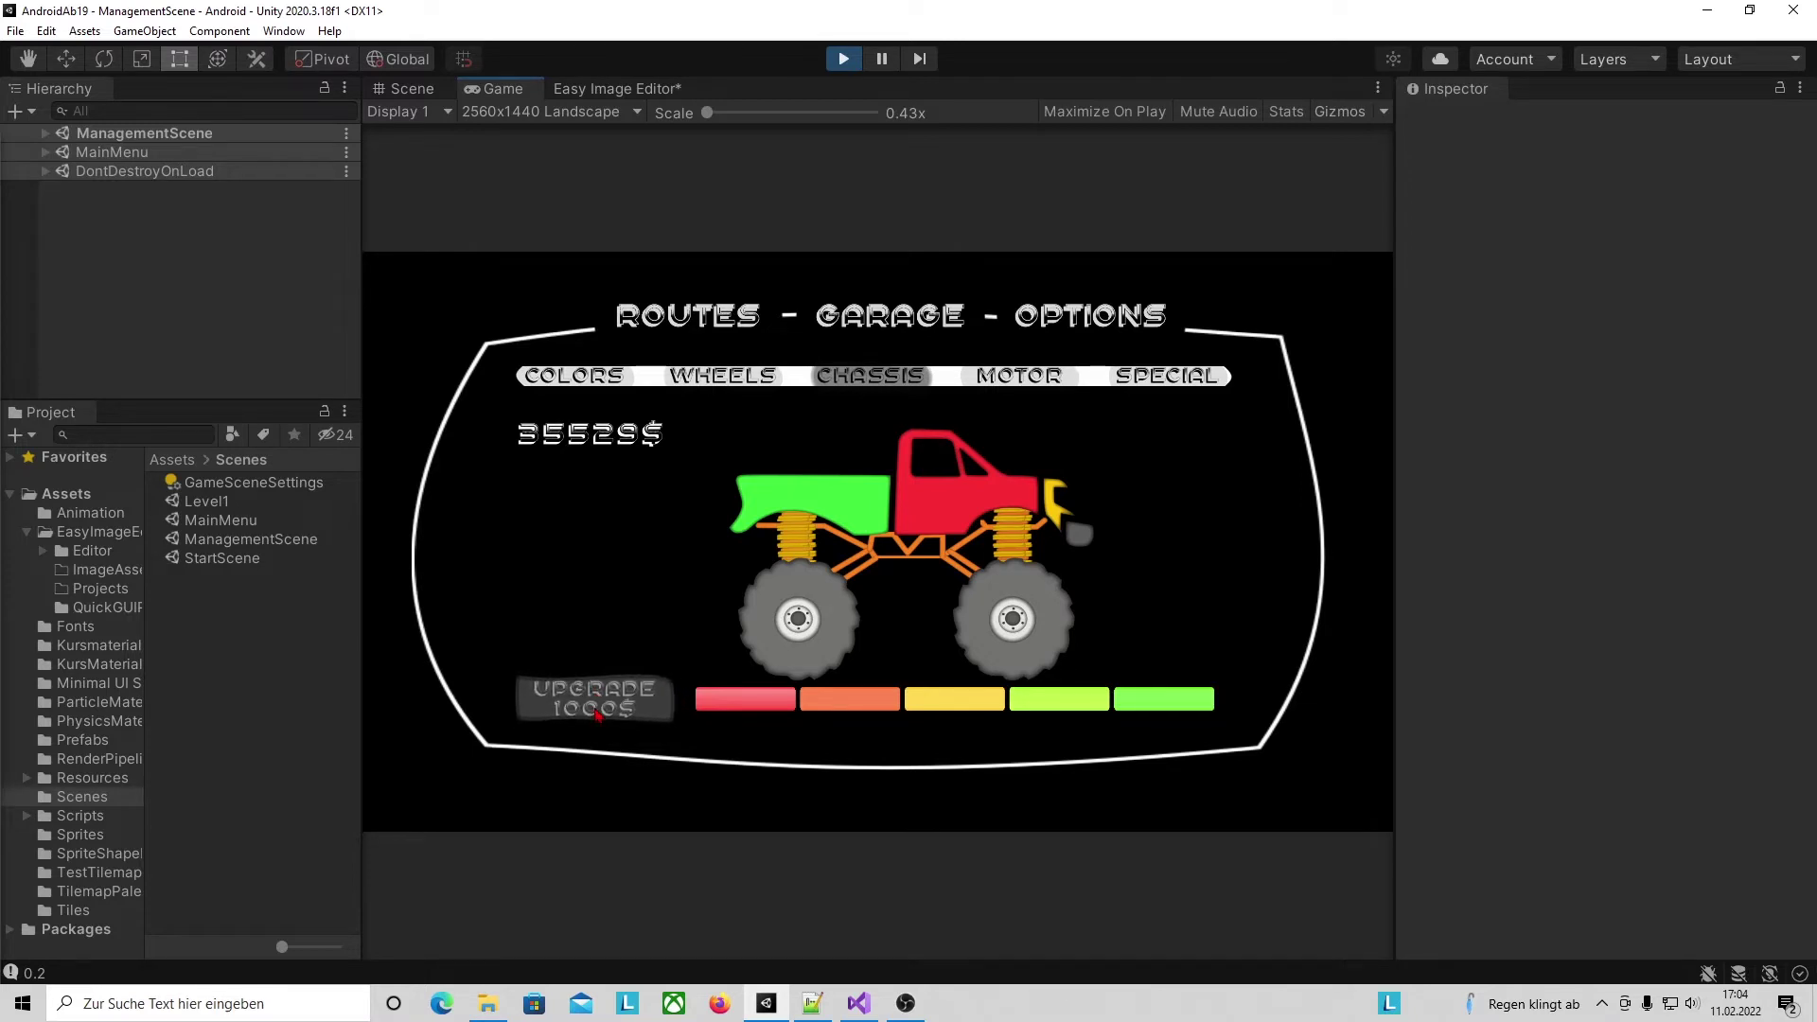
Max out the motor and special upgrades, return to Wheels, and stop the game.
left_click(1041, 378)
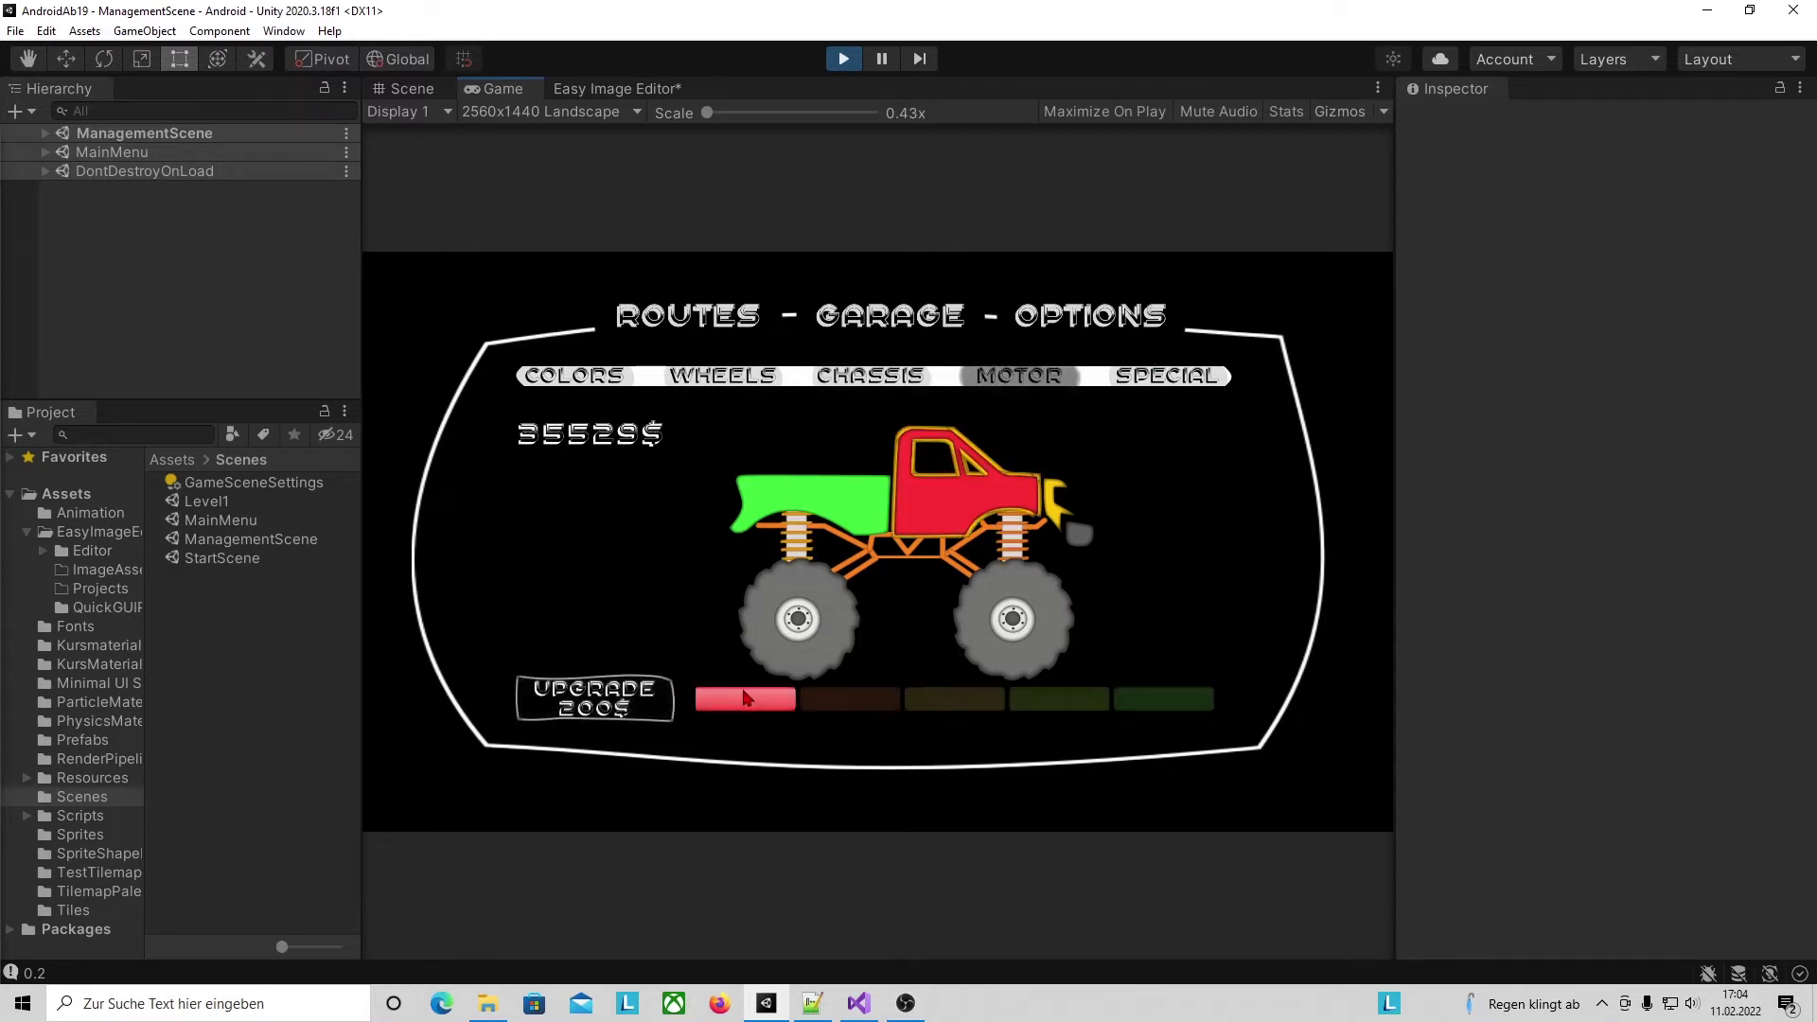
left_click(594, 700)
left_click(594, 700)
left_click(594, 700)
left_click(594, 700)
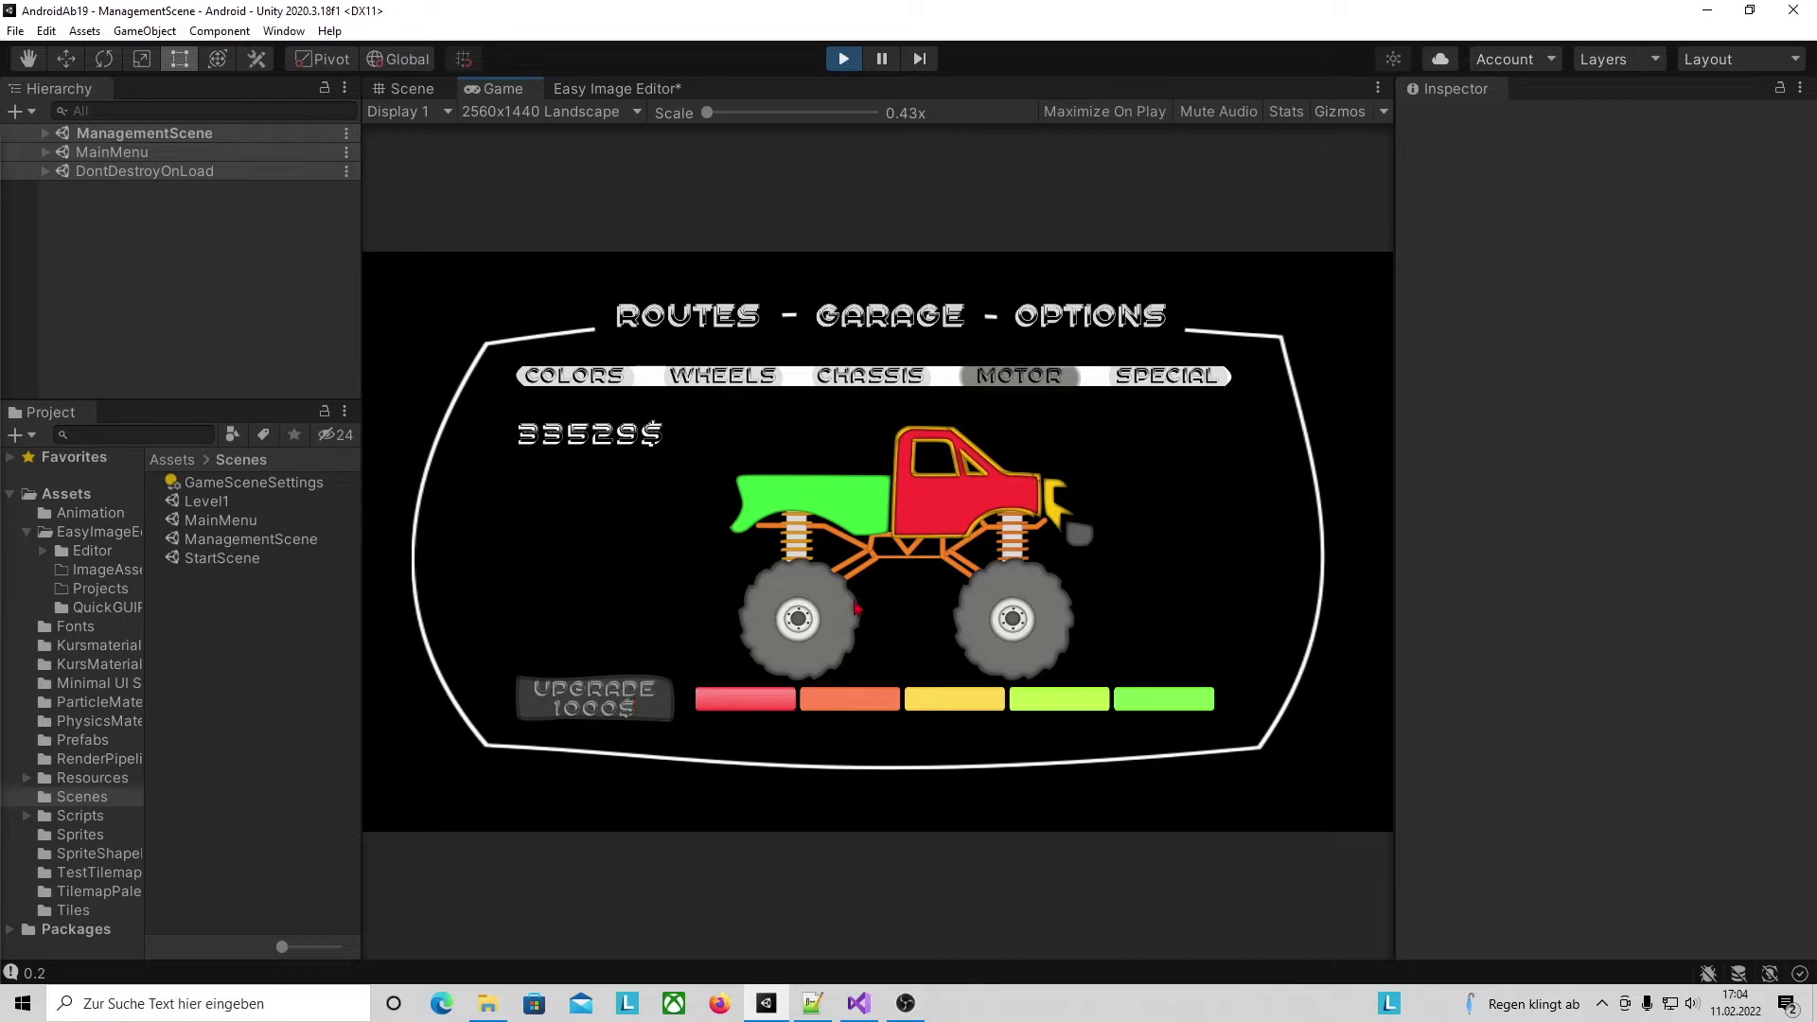
left_click(1196, 376)
left_click(596, 705)
left_click(600, 711)
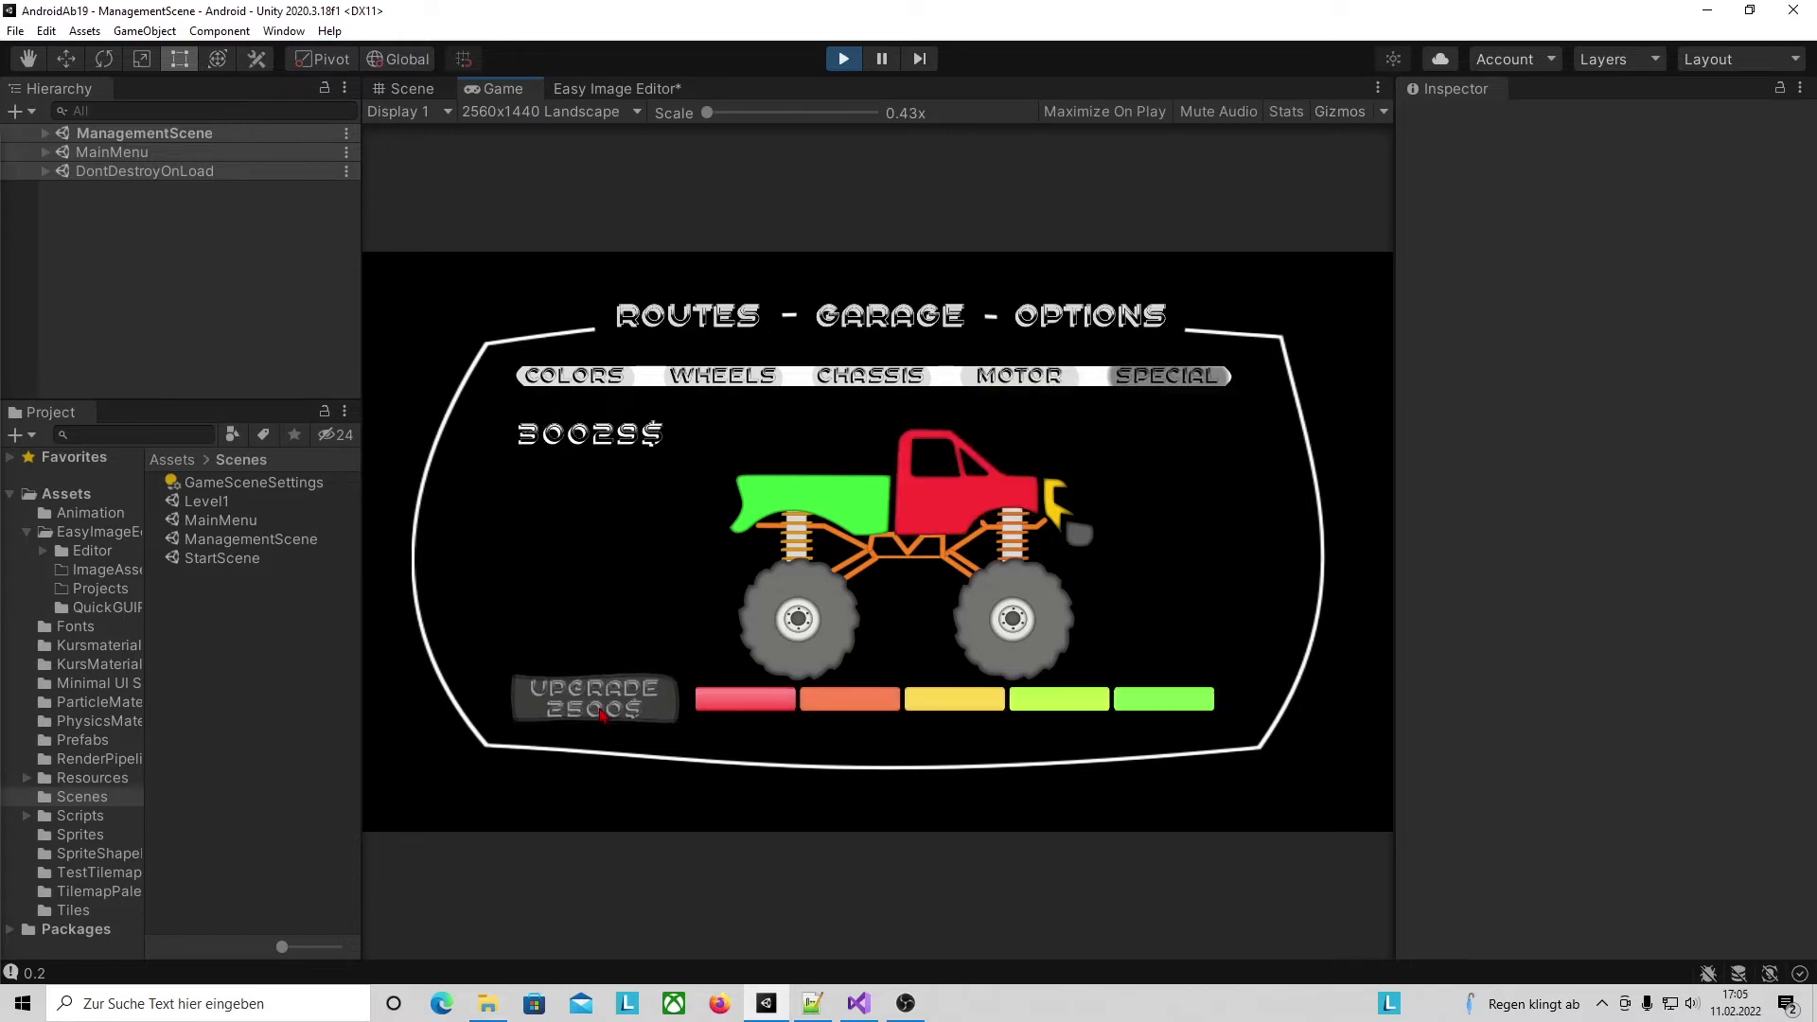
left_click(734, 384)
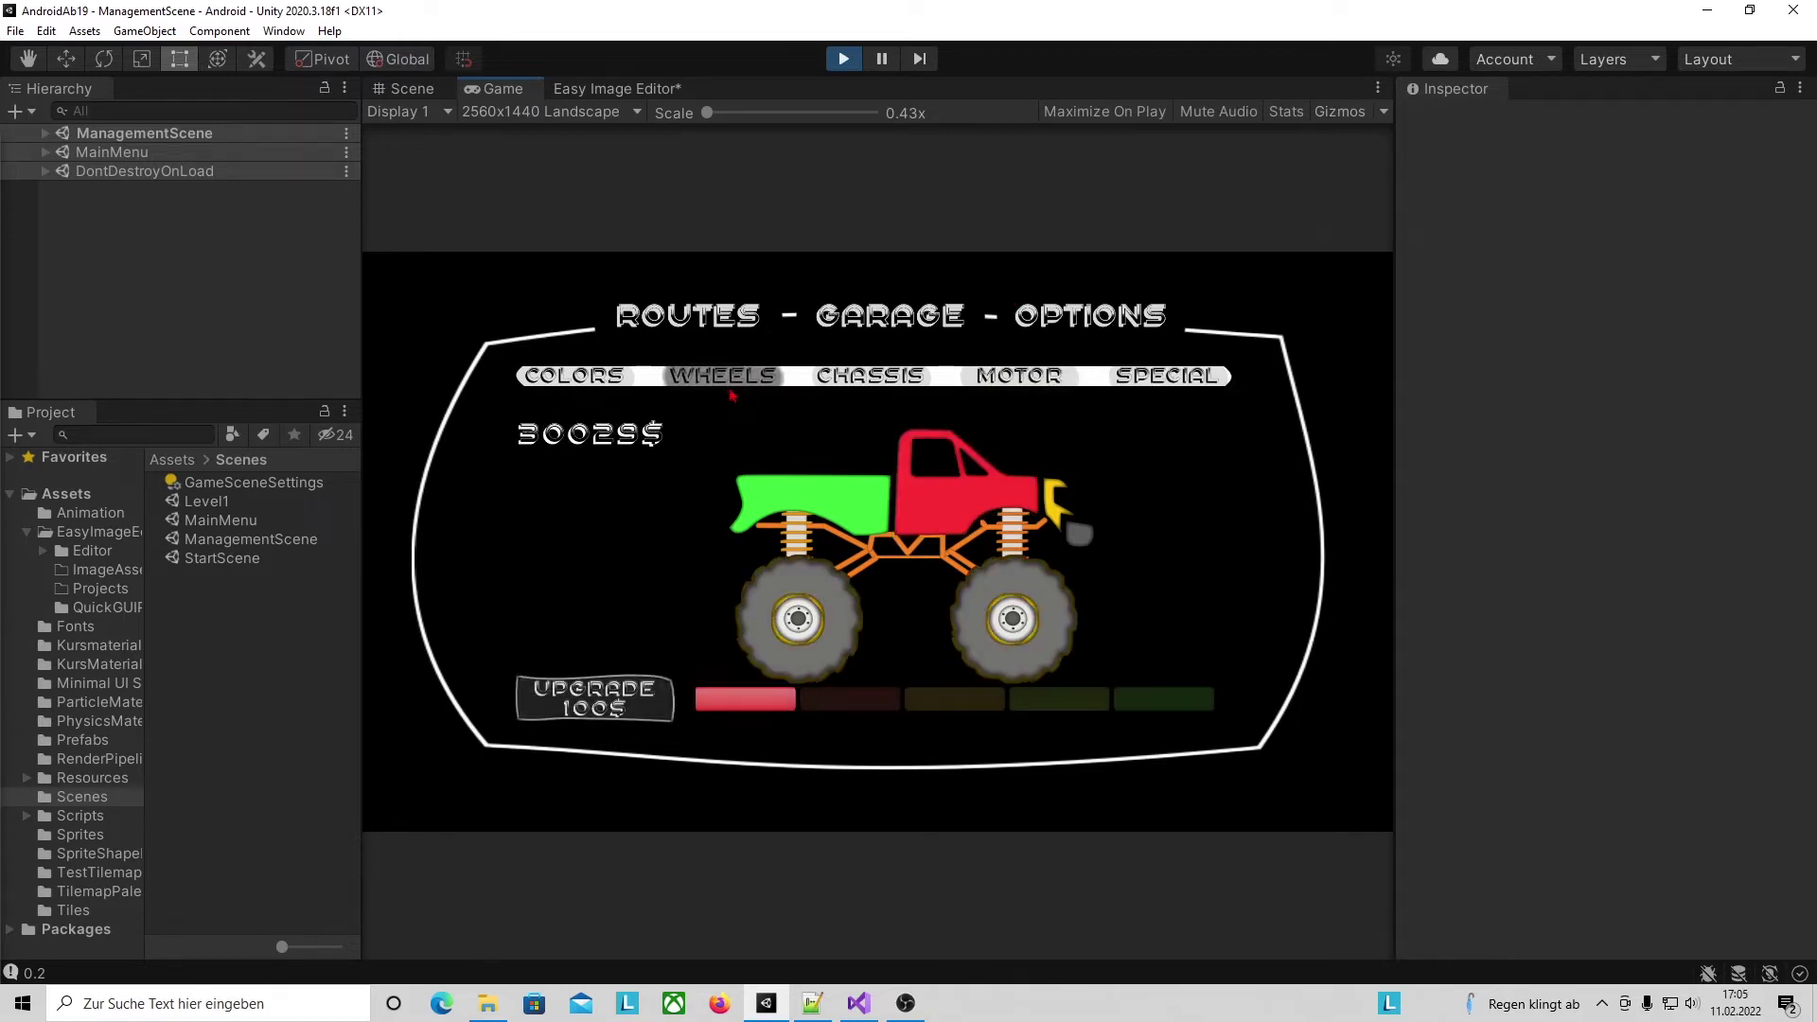
key("ctrl+p")
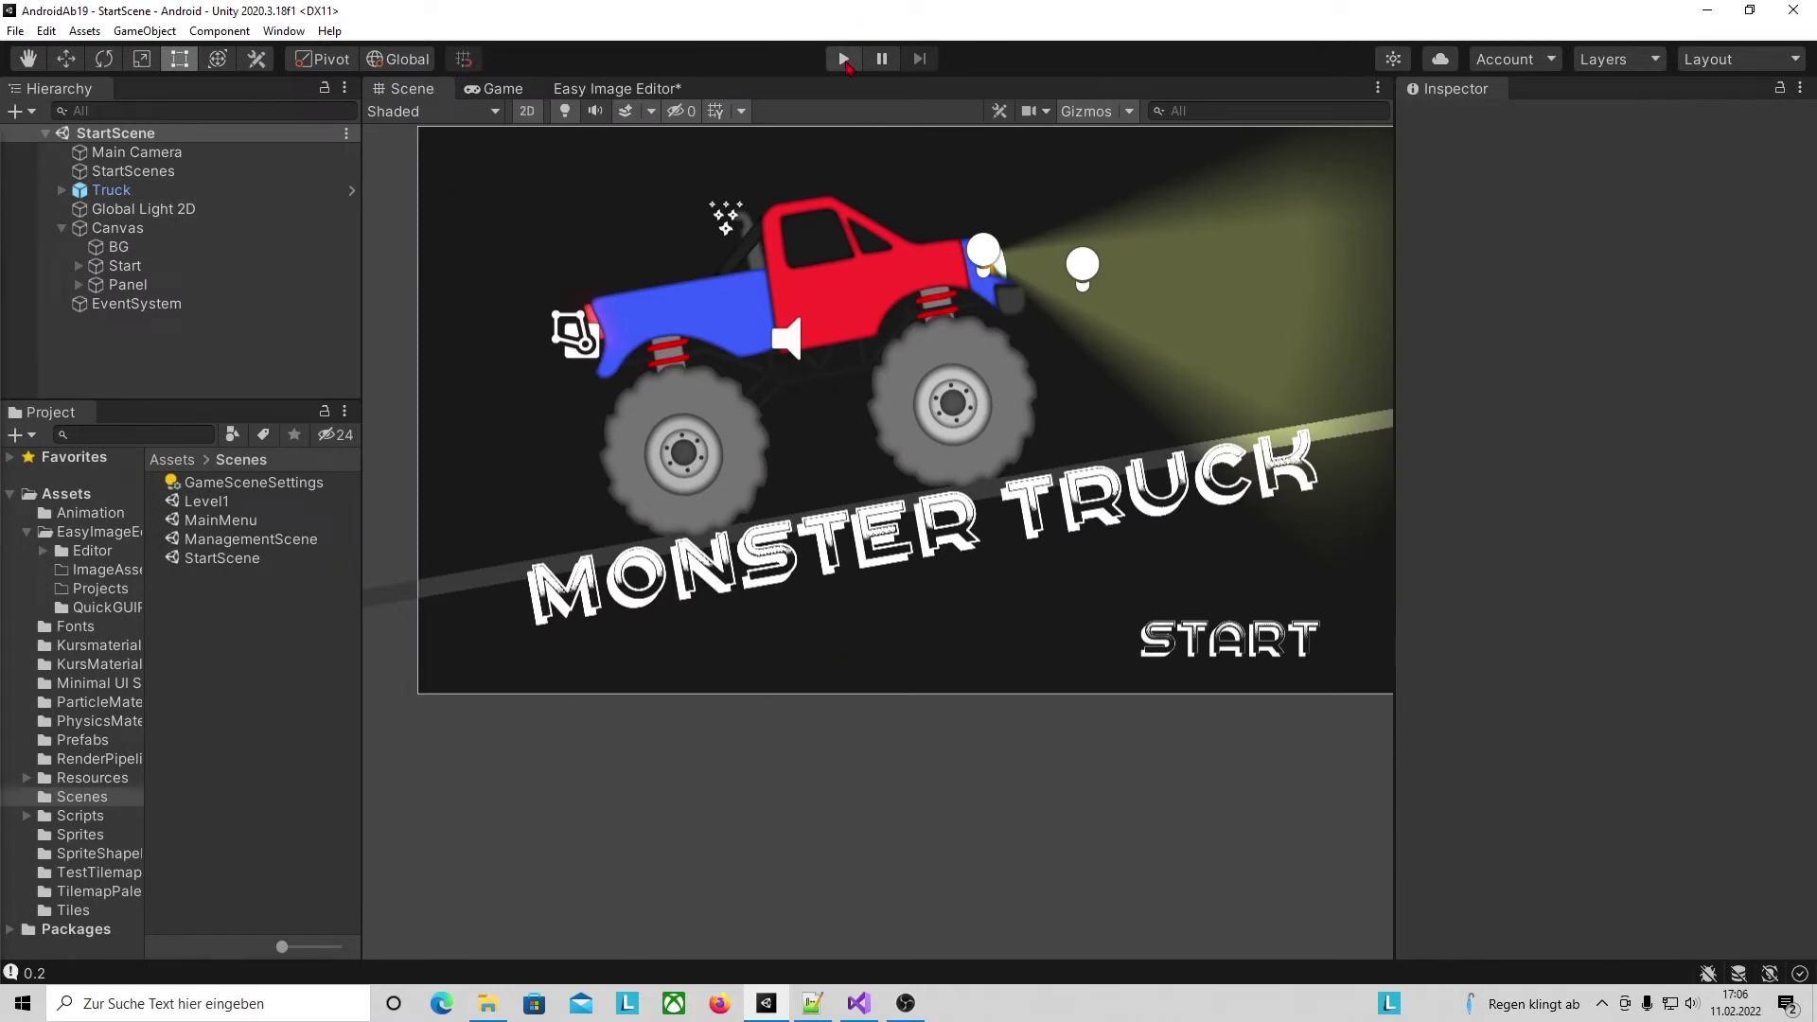
Rerun the game, view the SPECIAL upgrades, then go back to Visual Studio.
left_click(843, 60)
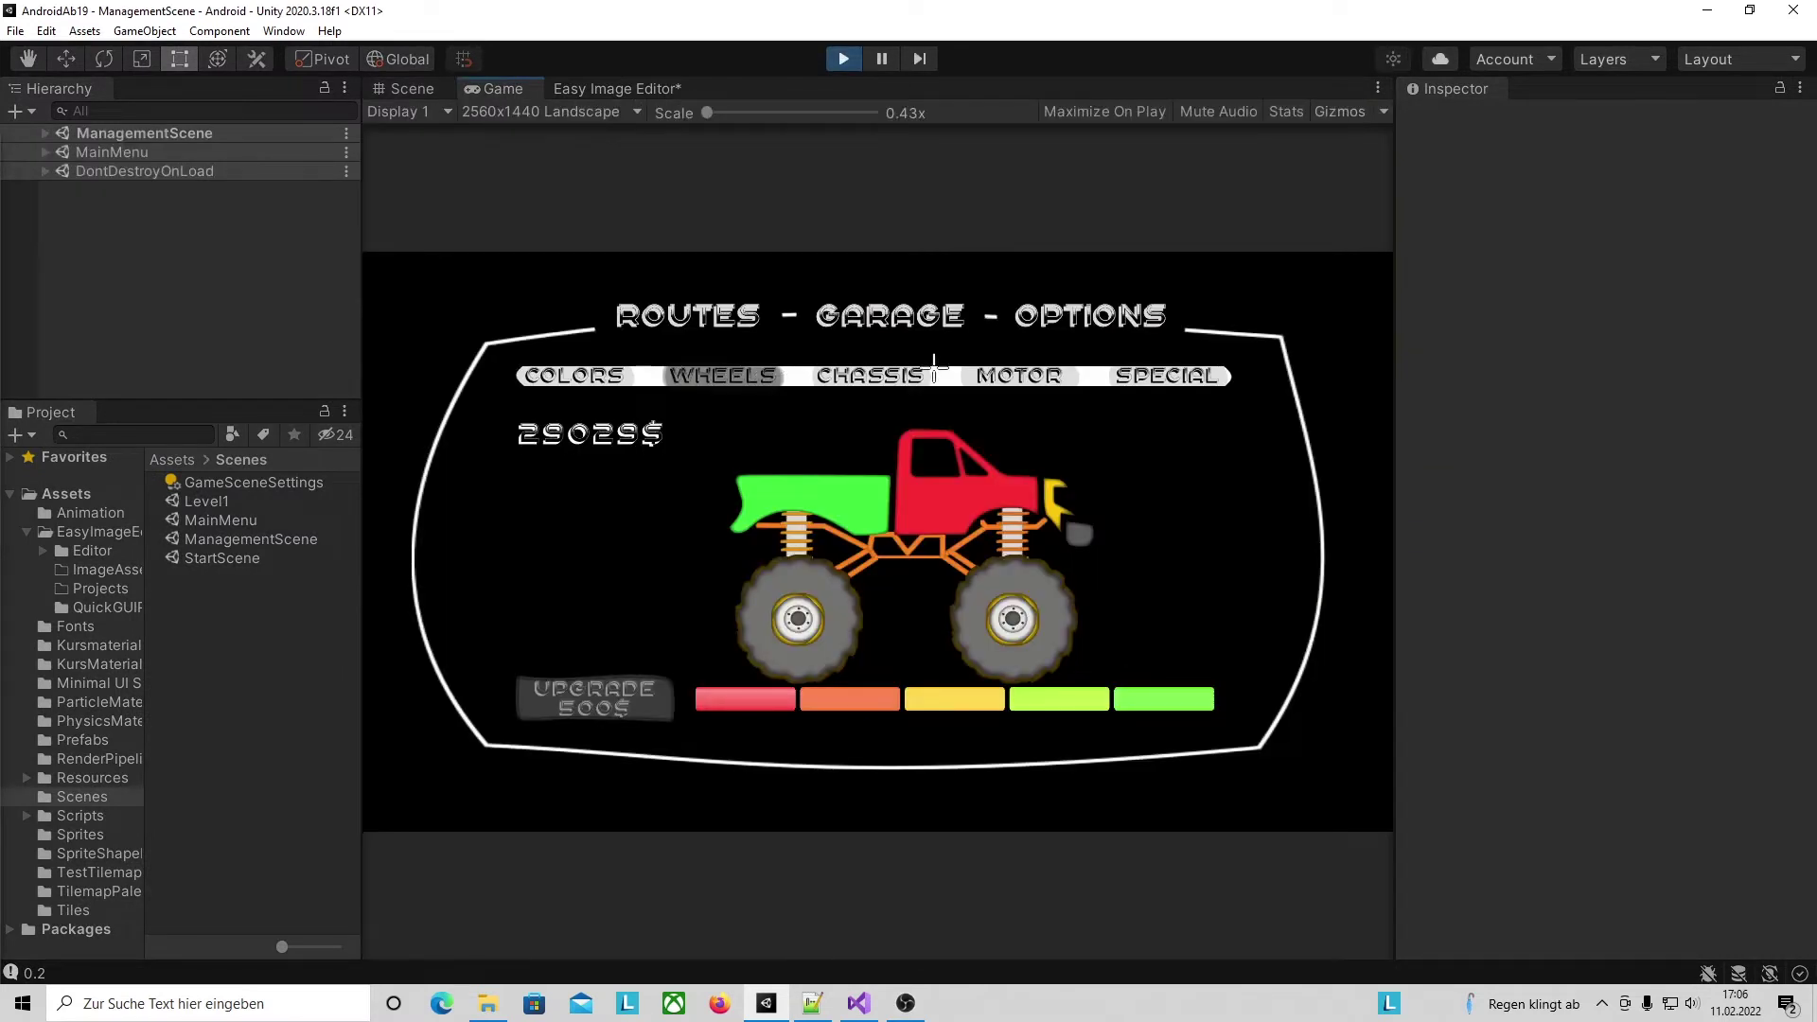
left_click(1019, 379)
left_click(1167, 375)
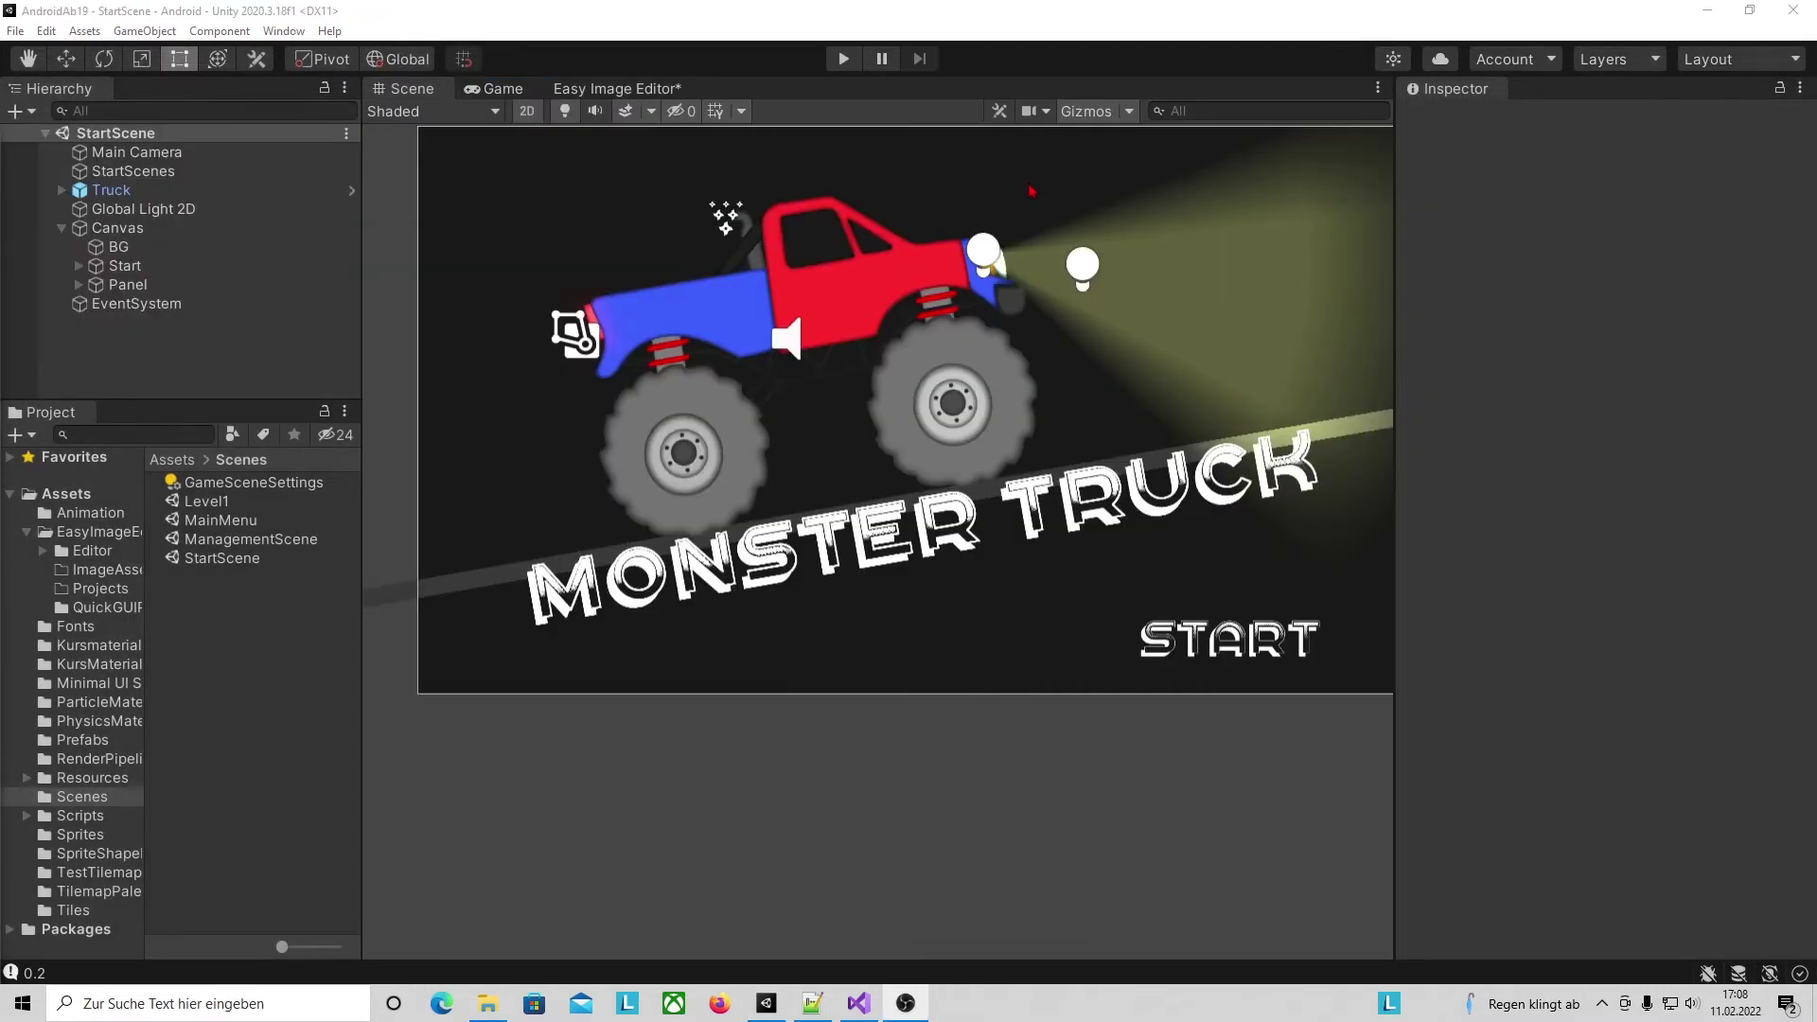
left_click(859, 1003)
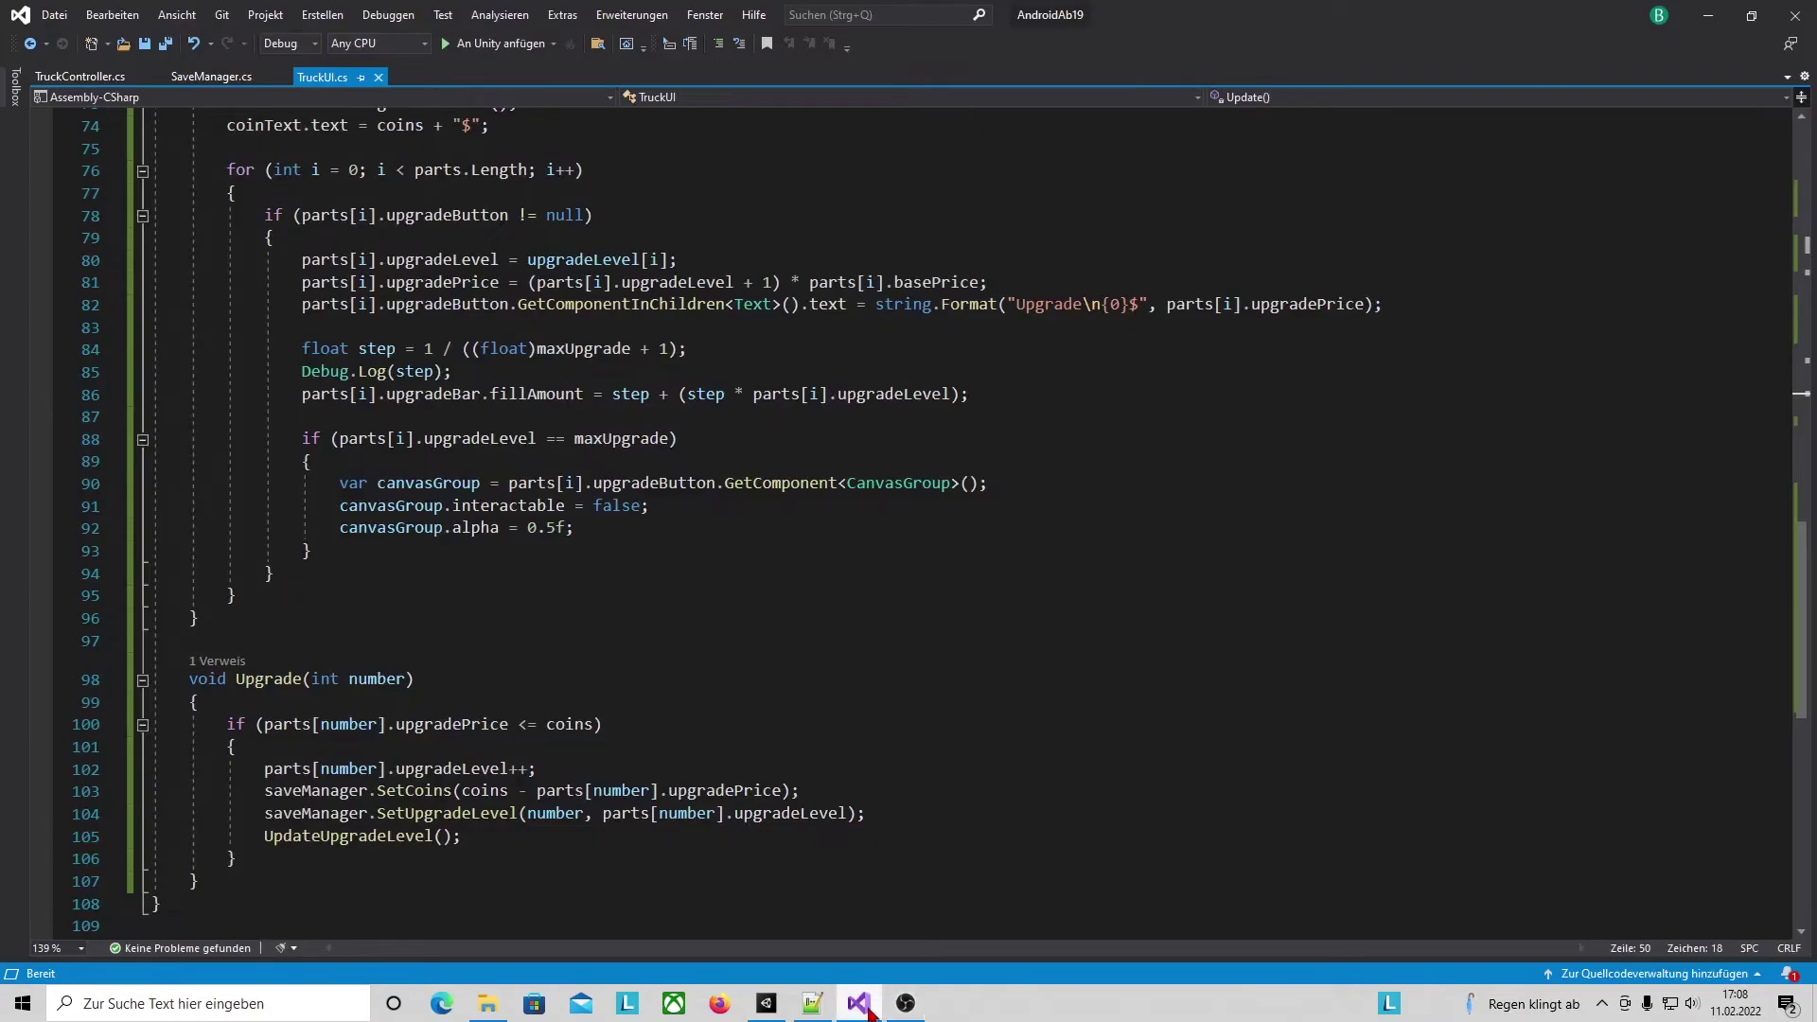
Show TruckController.cs and review its speed, boostSpeed, allWheelDrive and maxMotorForce fields.
left_click(80, 77)
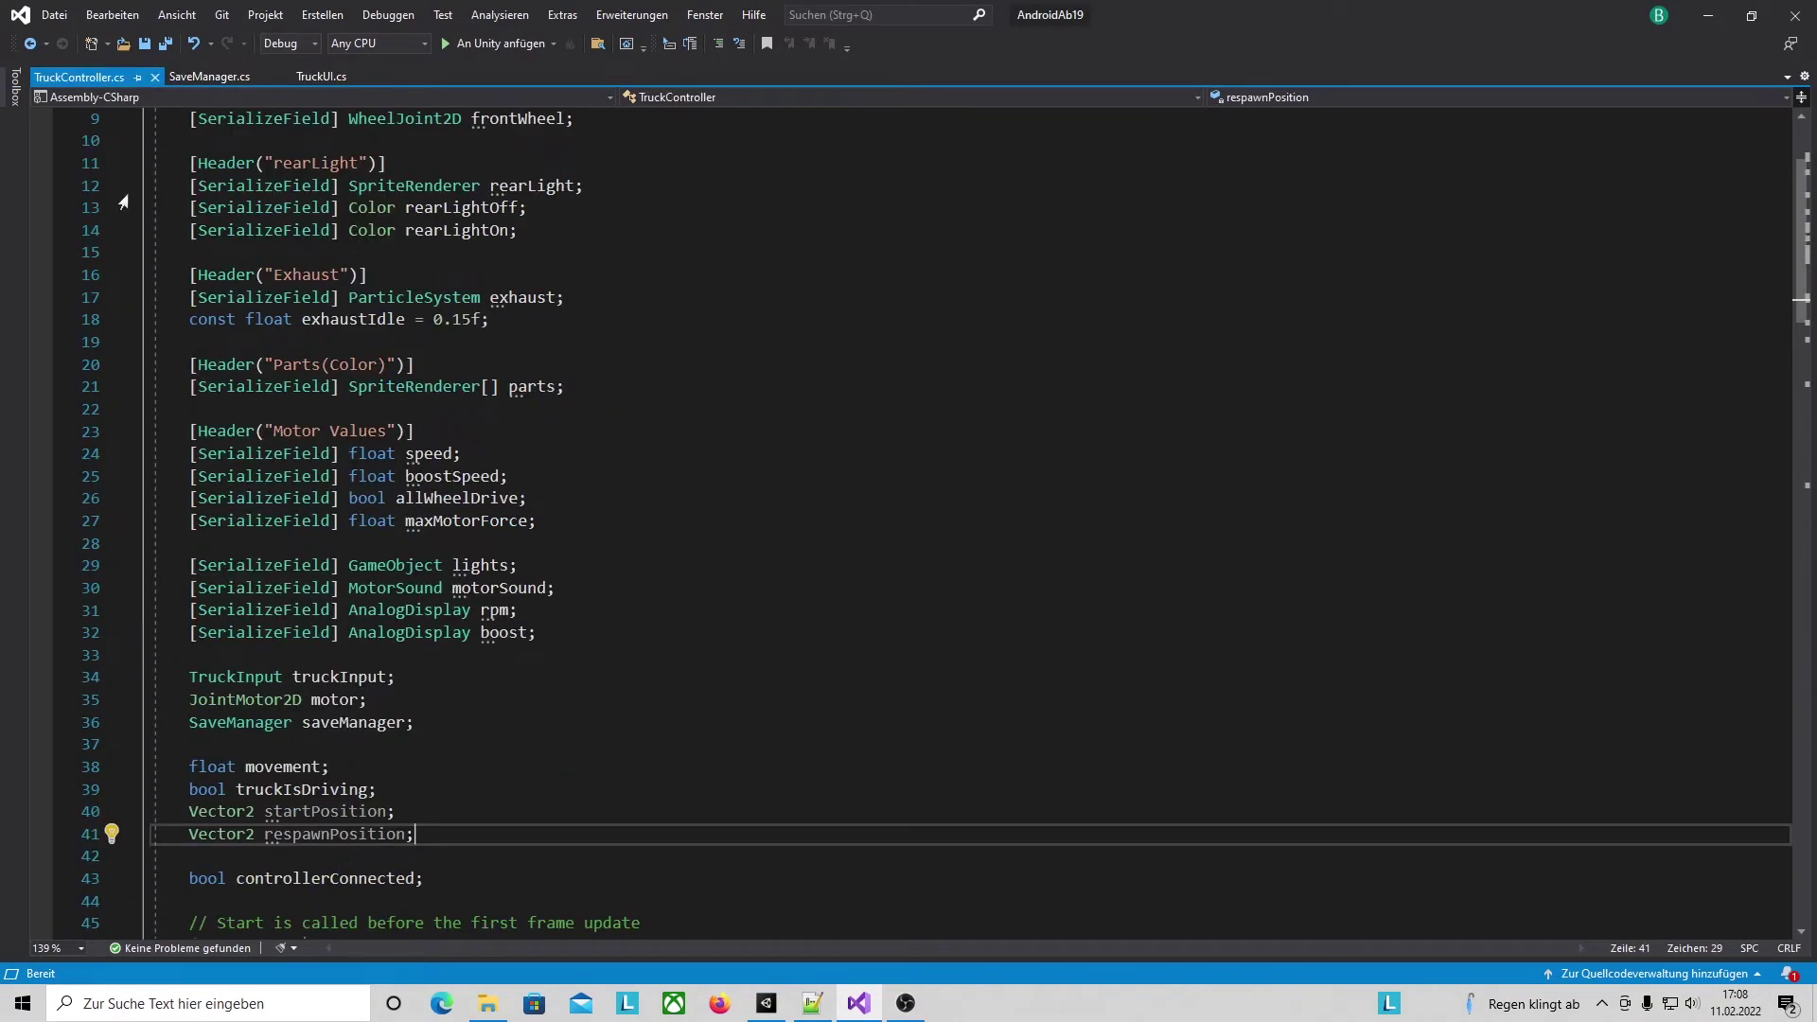
scroll(606, 445, "up", 3)
scroll(569, 523, "down", 4)
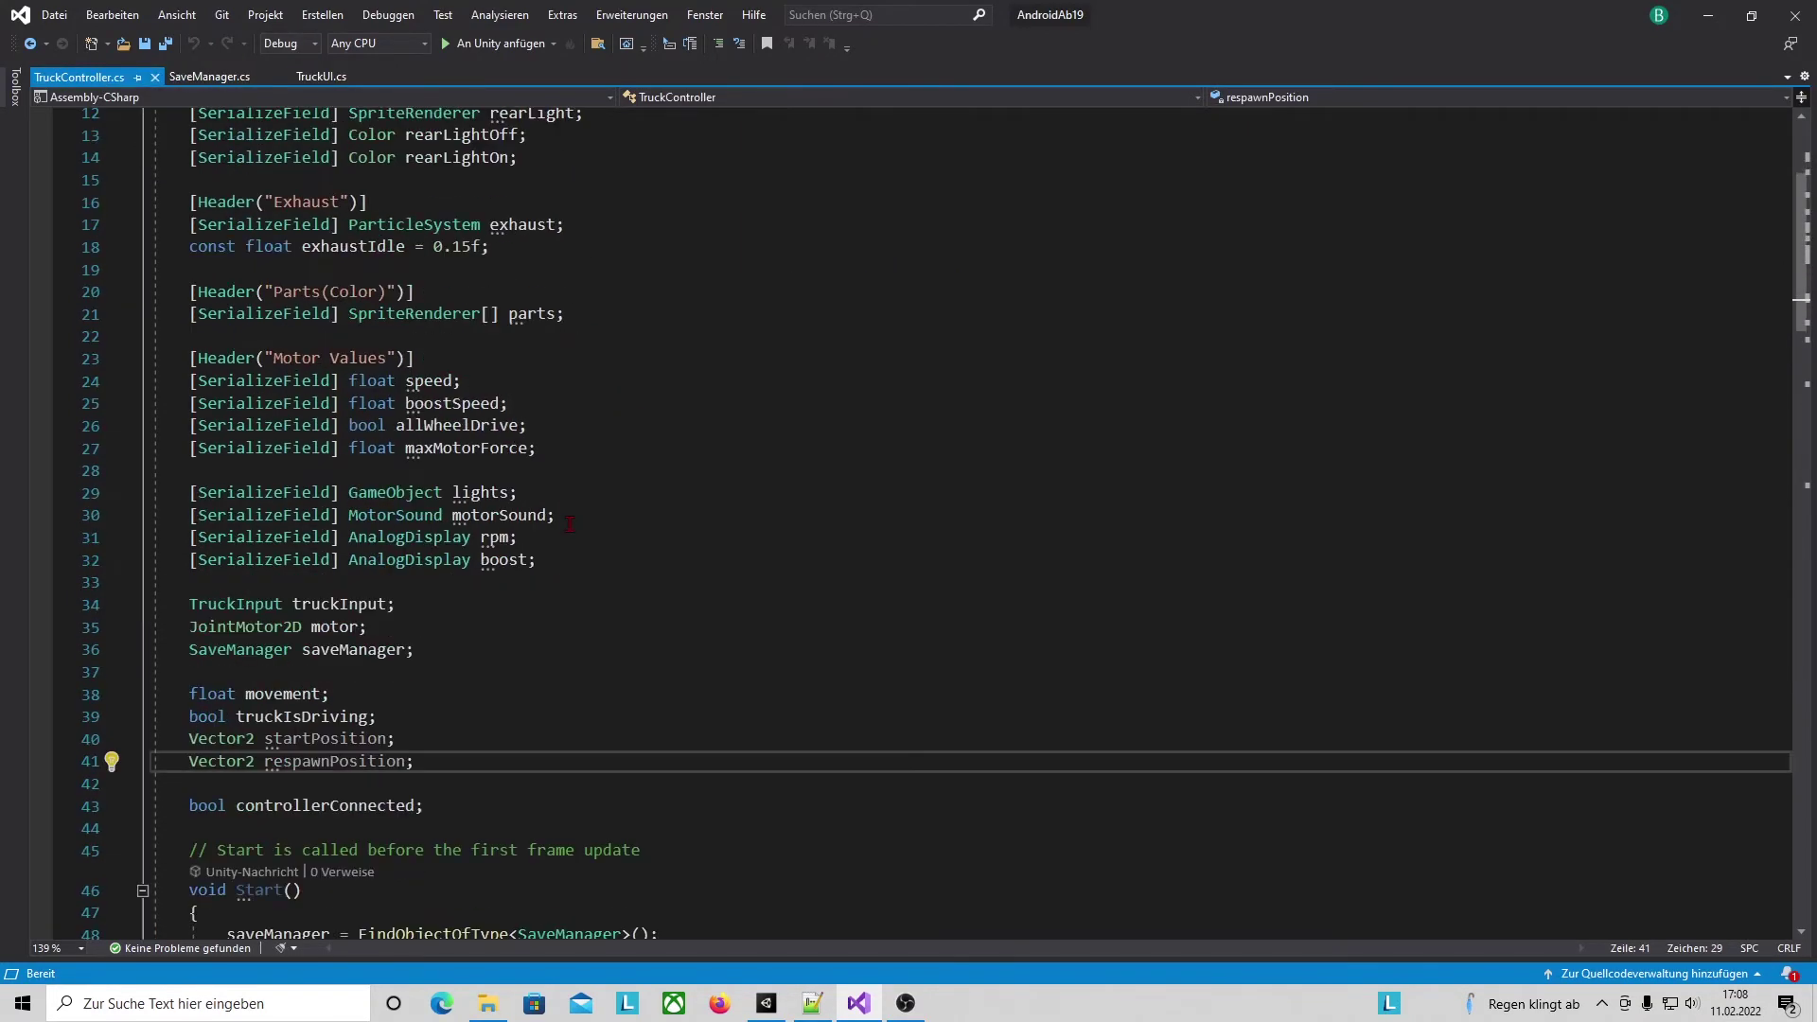
left_click_drag(348, 380, 536, 447)
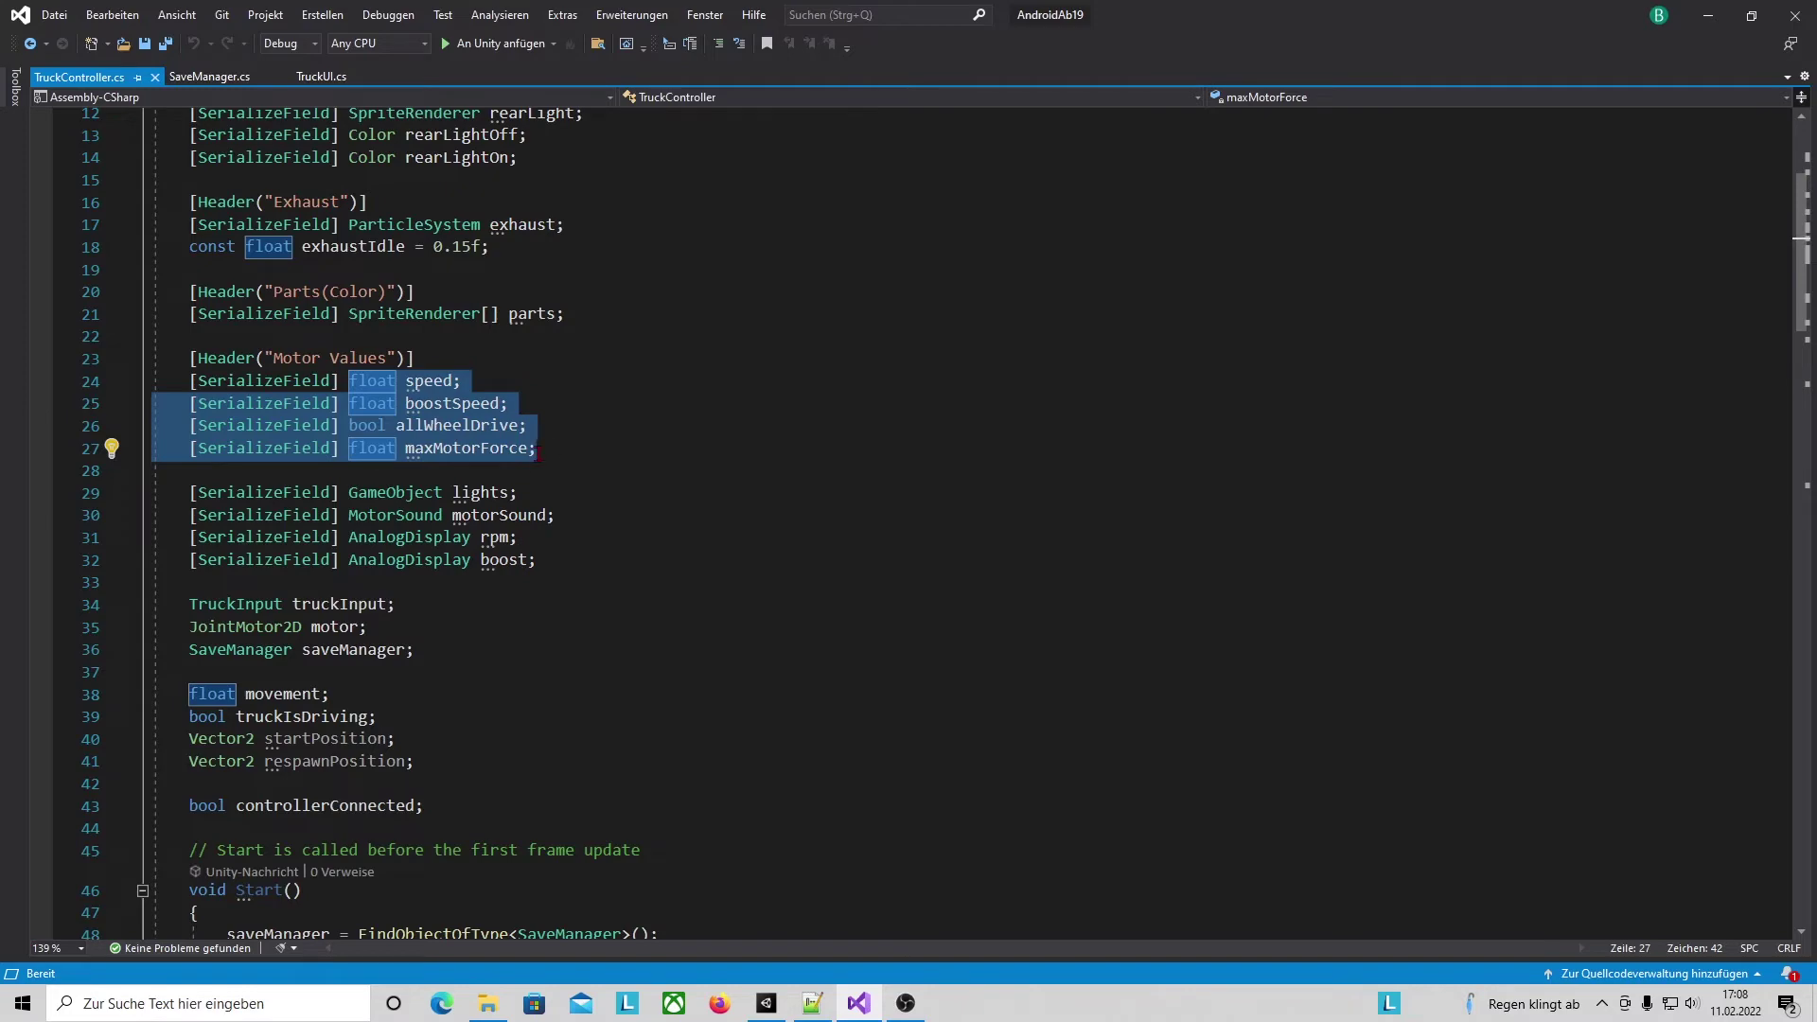
scroll(542, 448, "down", 4)
scroll(541, 520, "down", 5)
scroll(541, 593, "down", 6)
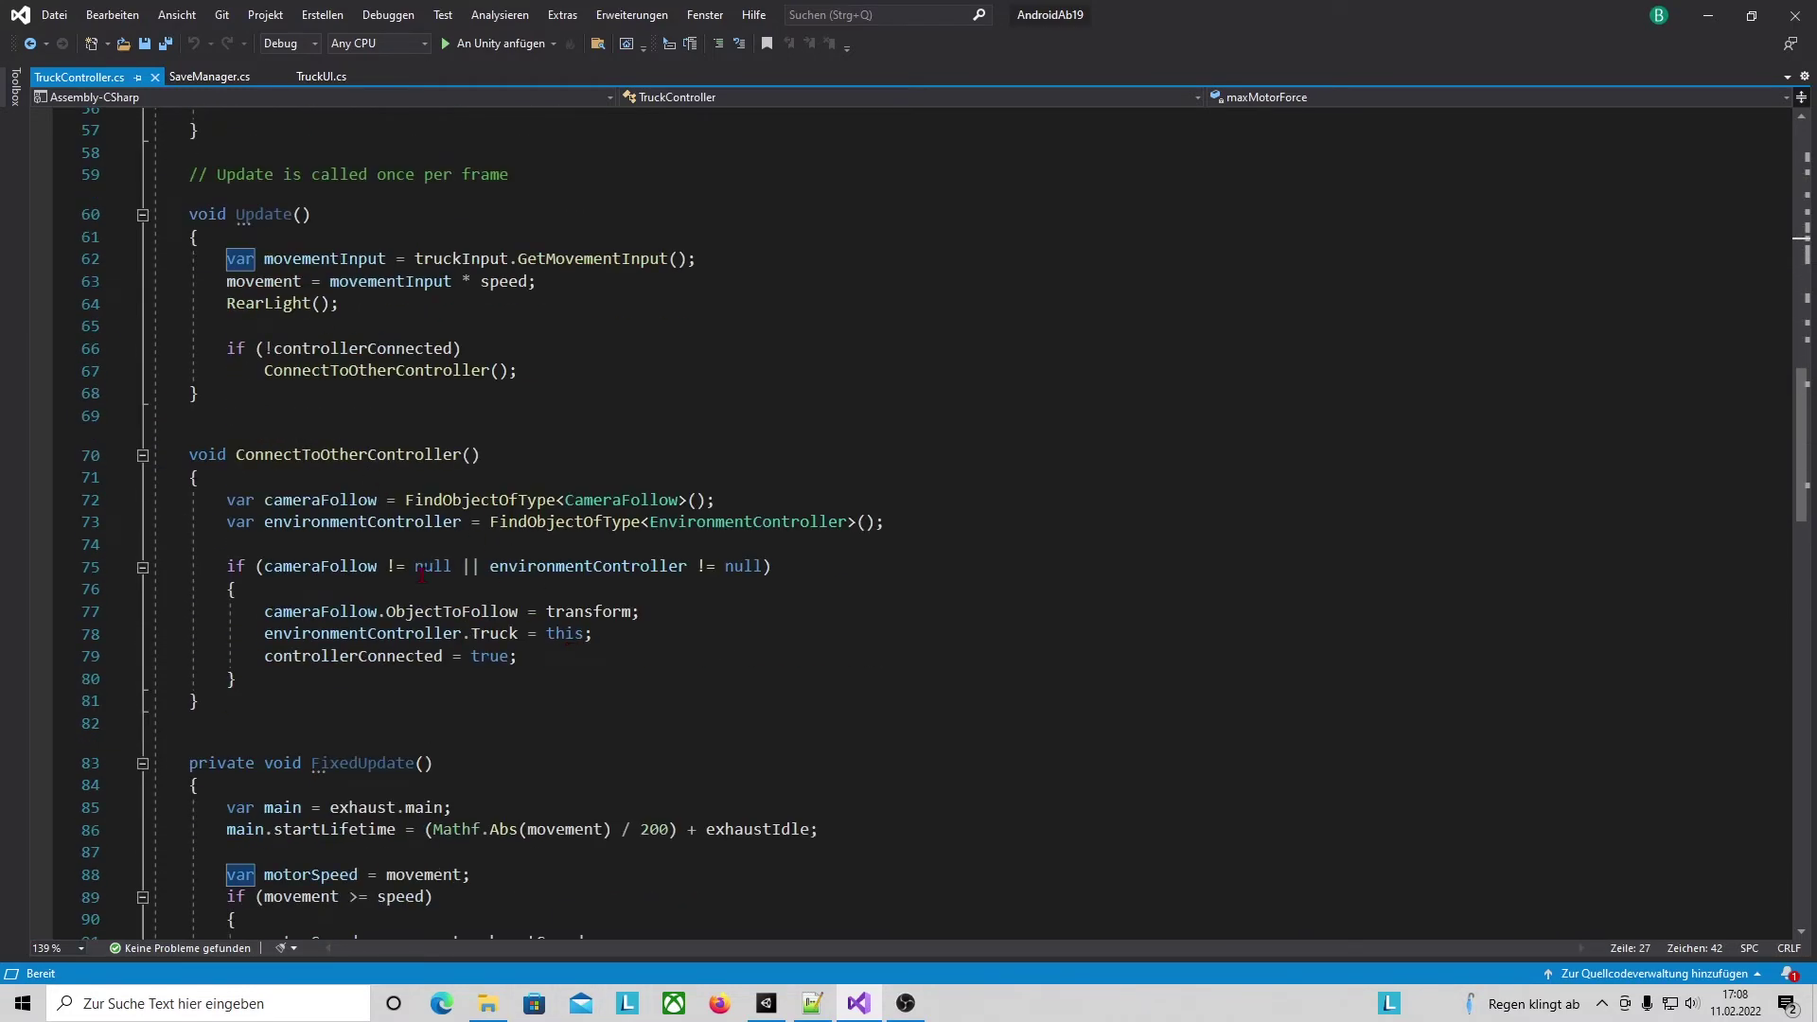
scroll(483, 579, "up", 6)
scroll(461, 585, "up", 5)
scroll(439, 592, "up", 2)
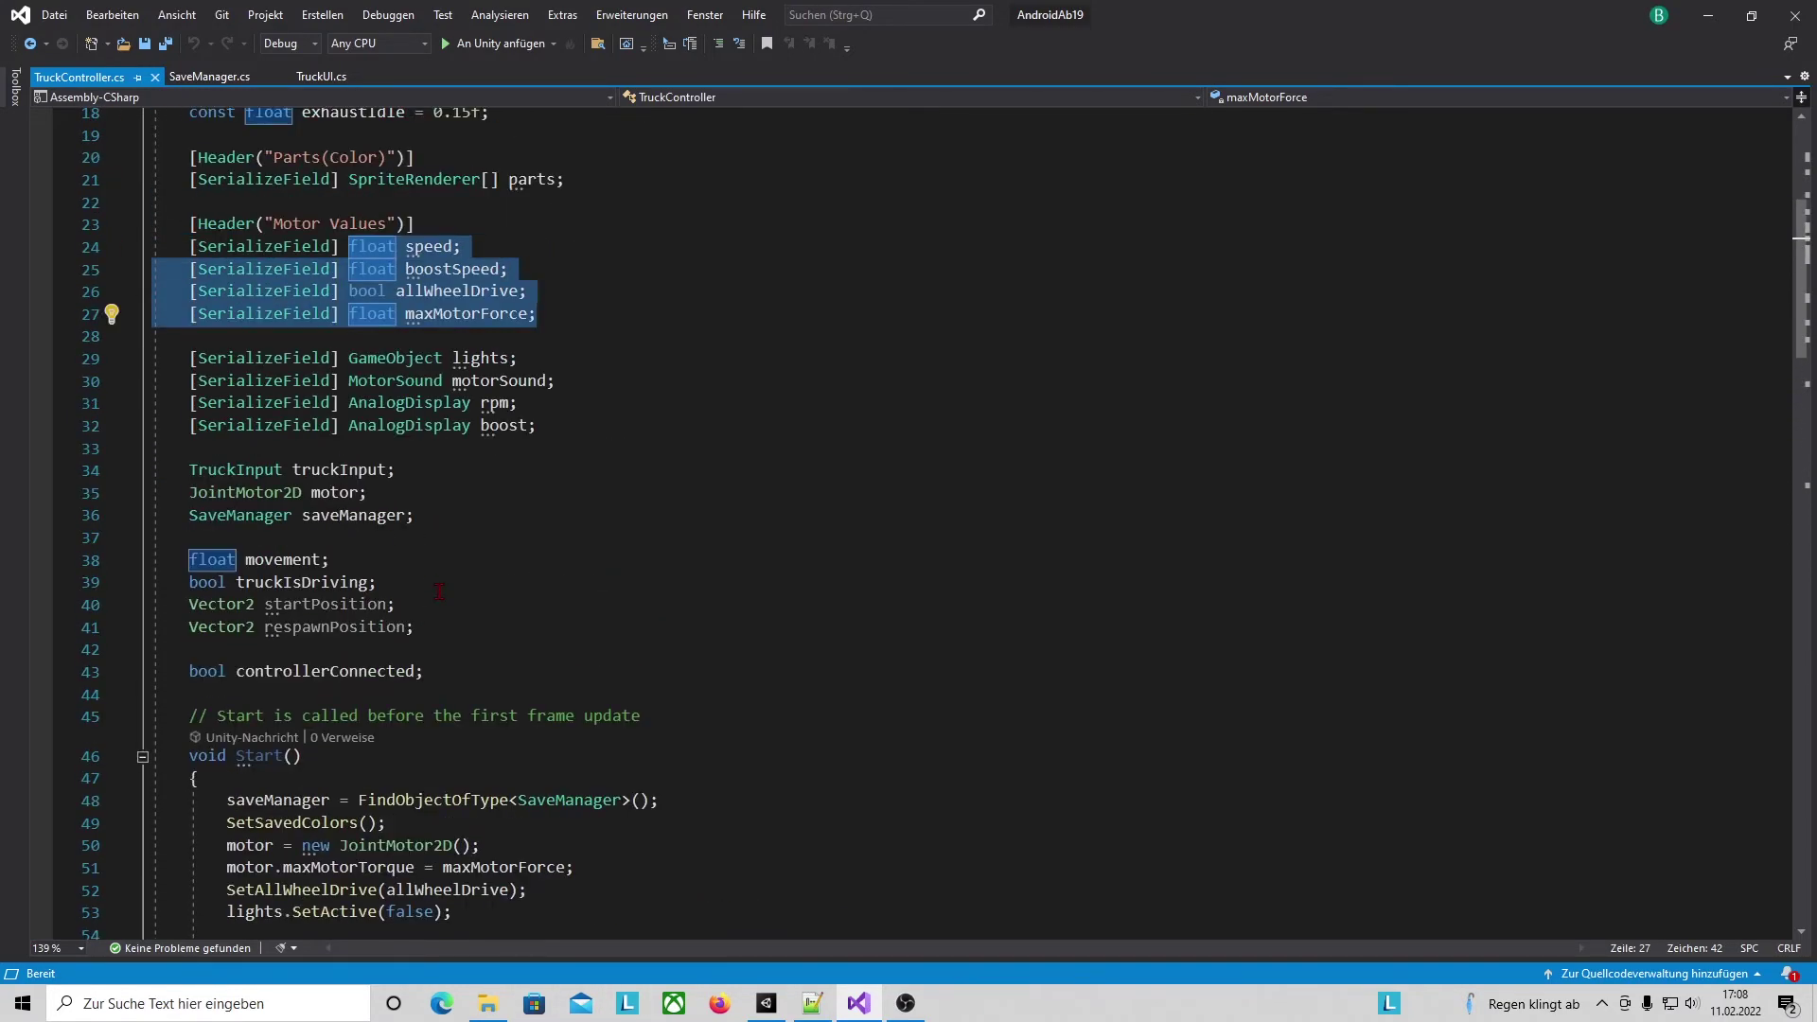
scroll(686, 378, "up", 4)
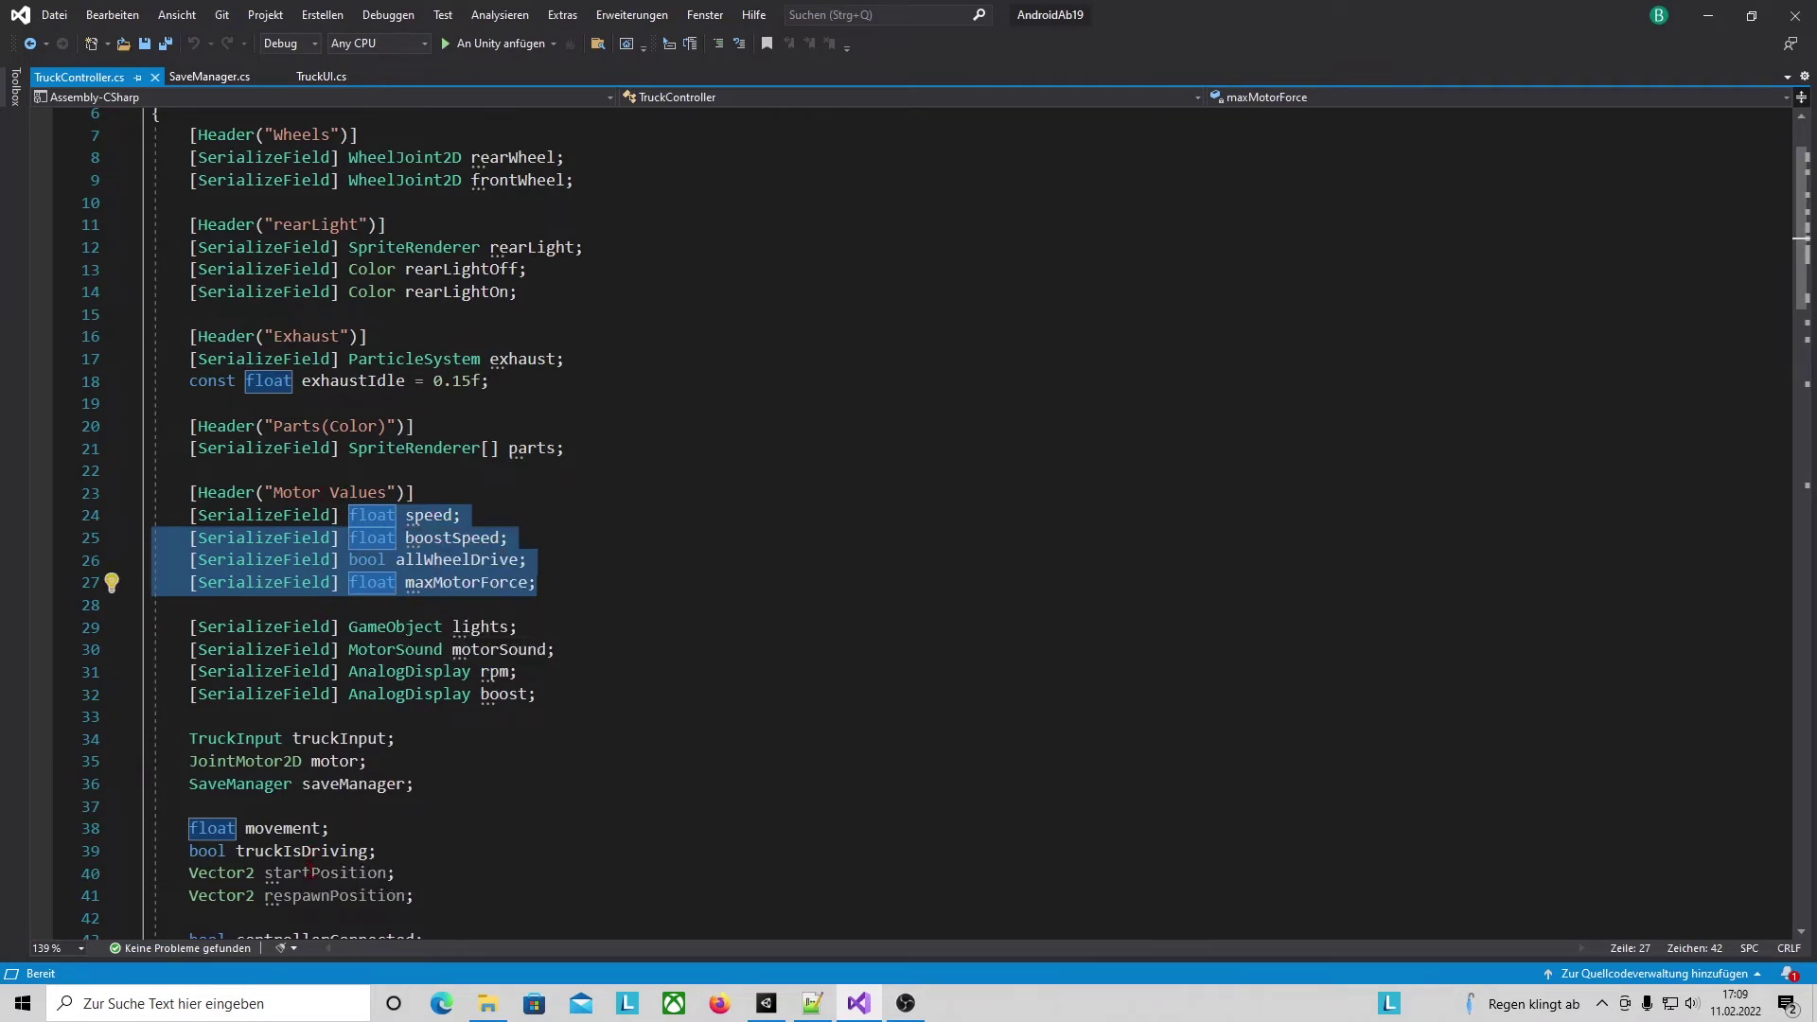
key("Up")
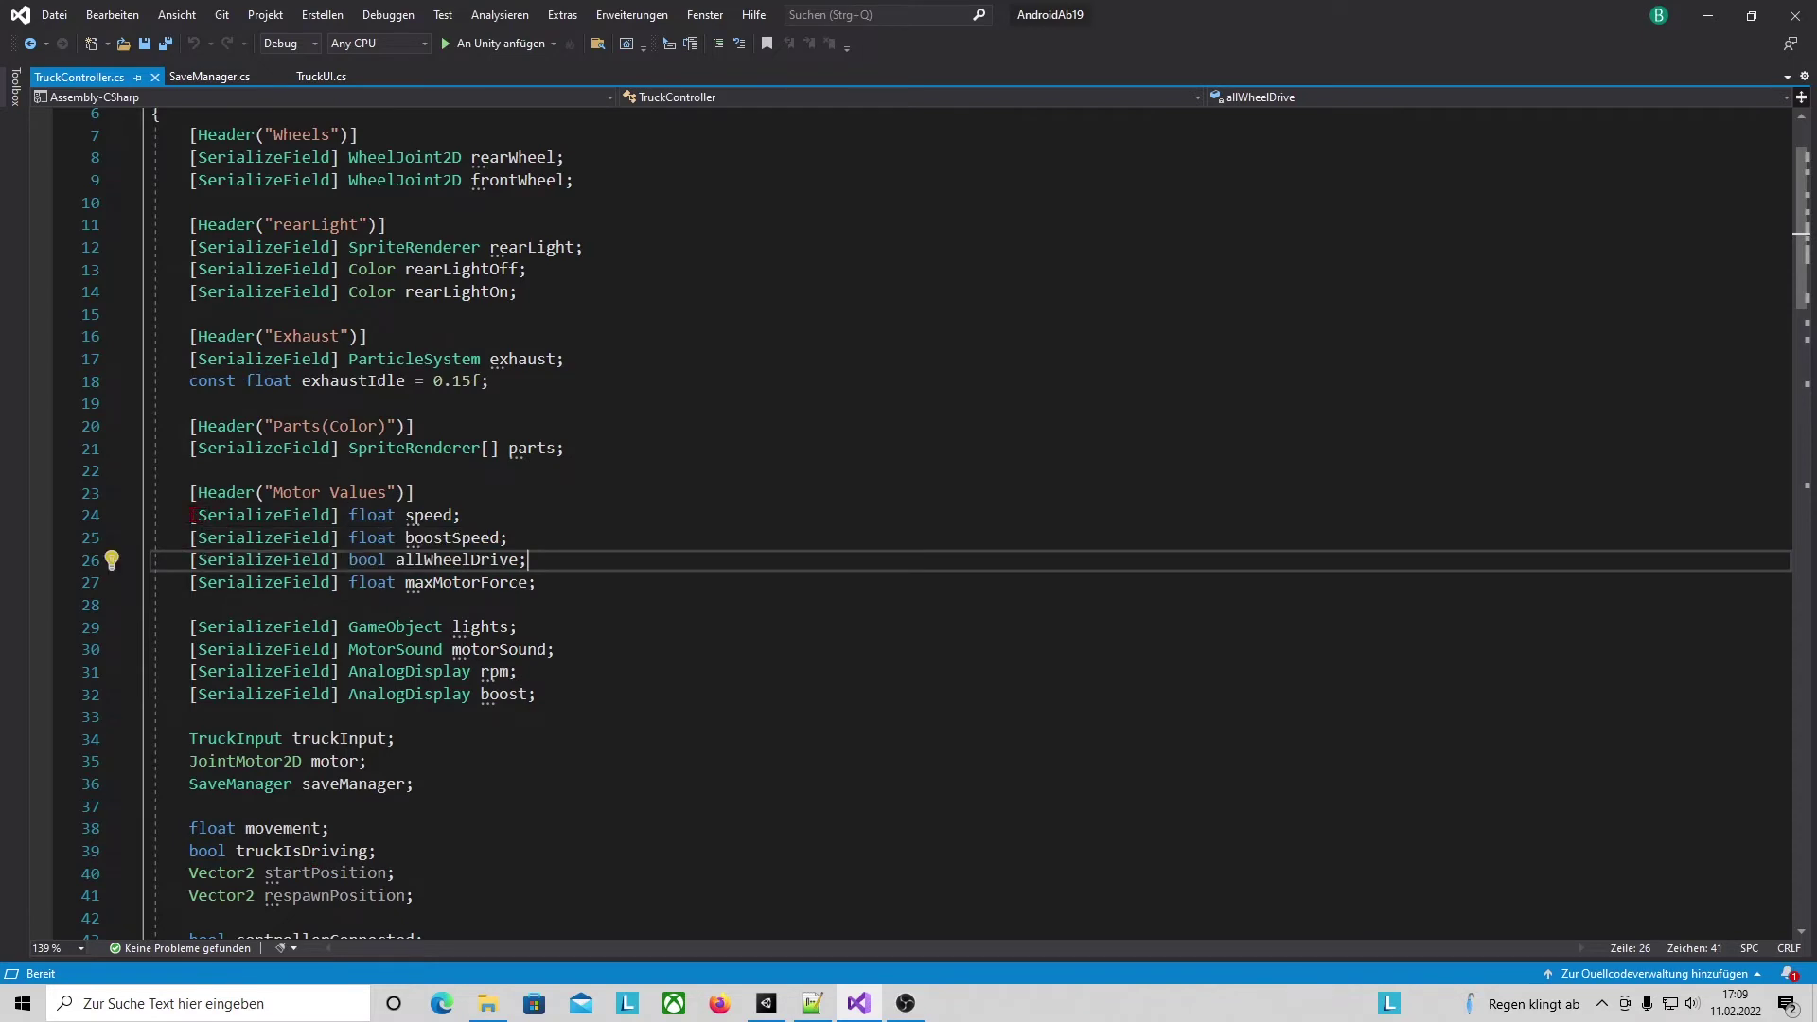
Remove [SerializeField] from speed, boostSpeed, allWheelDrive and maxMotorForce.
left_click_drag(190, 515, 345, 515)
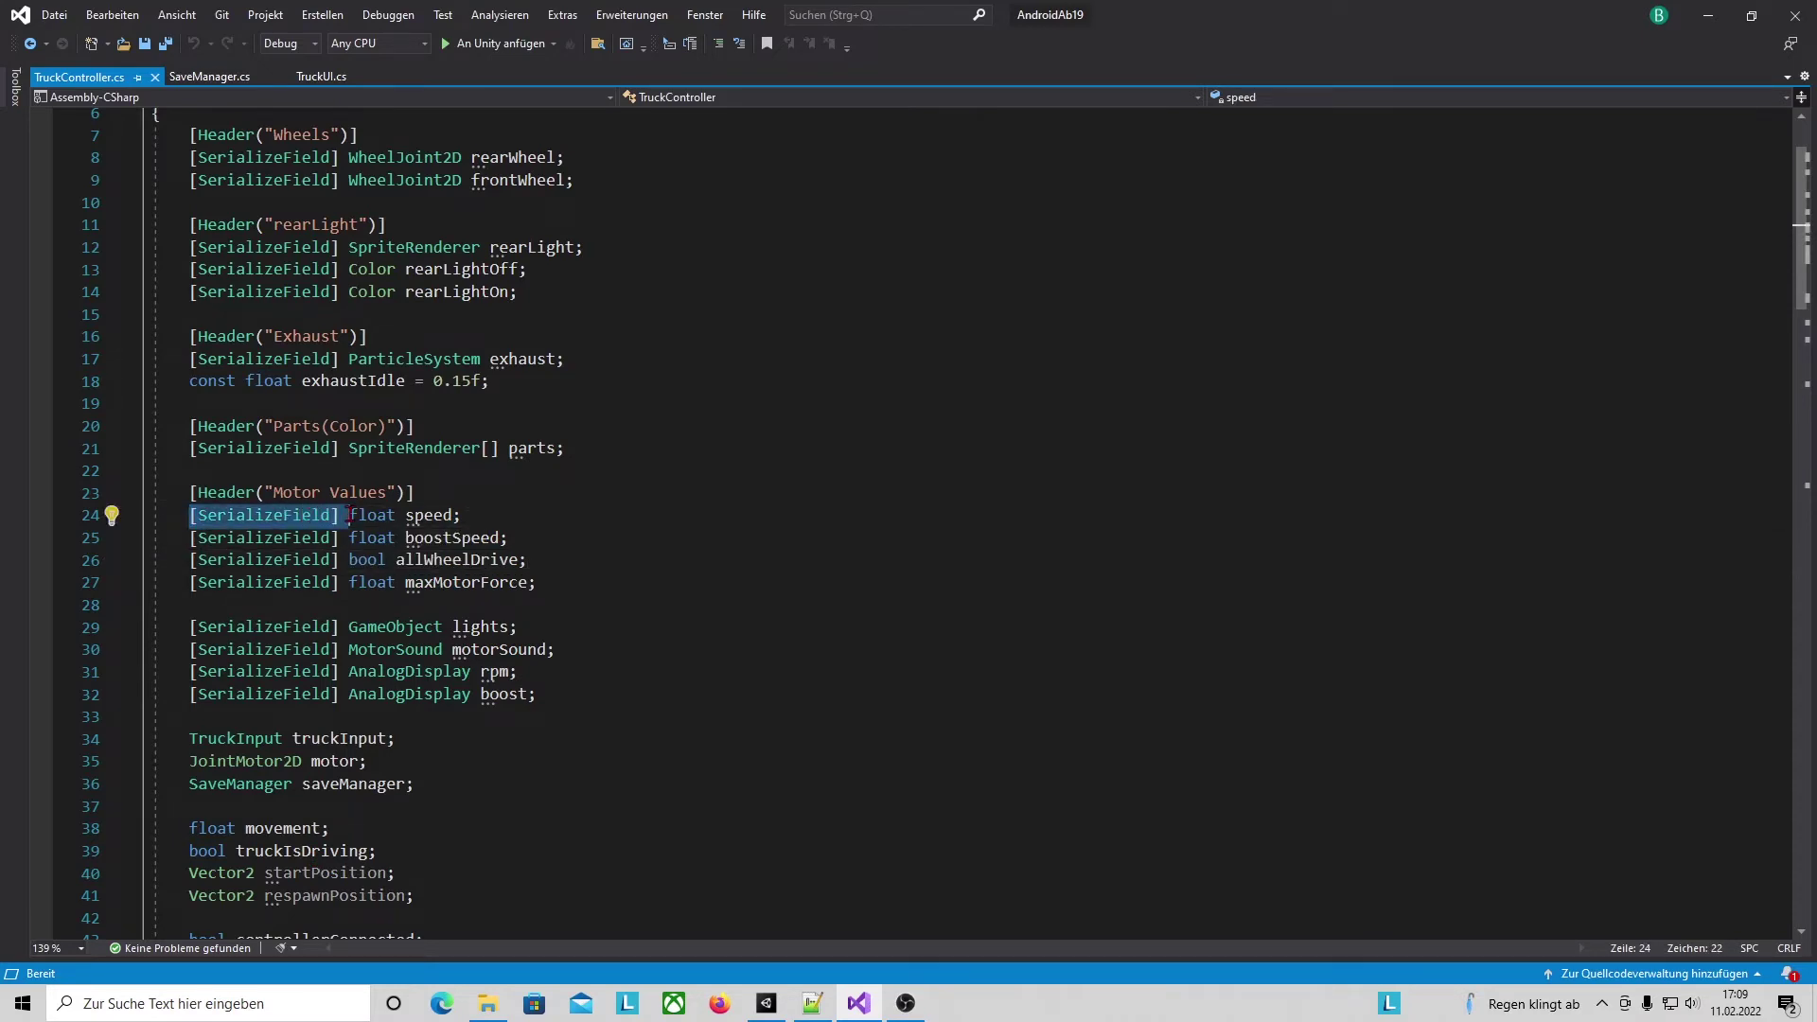
key("Delete")
left_click_drag(190, 581, 349, 582)
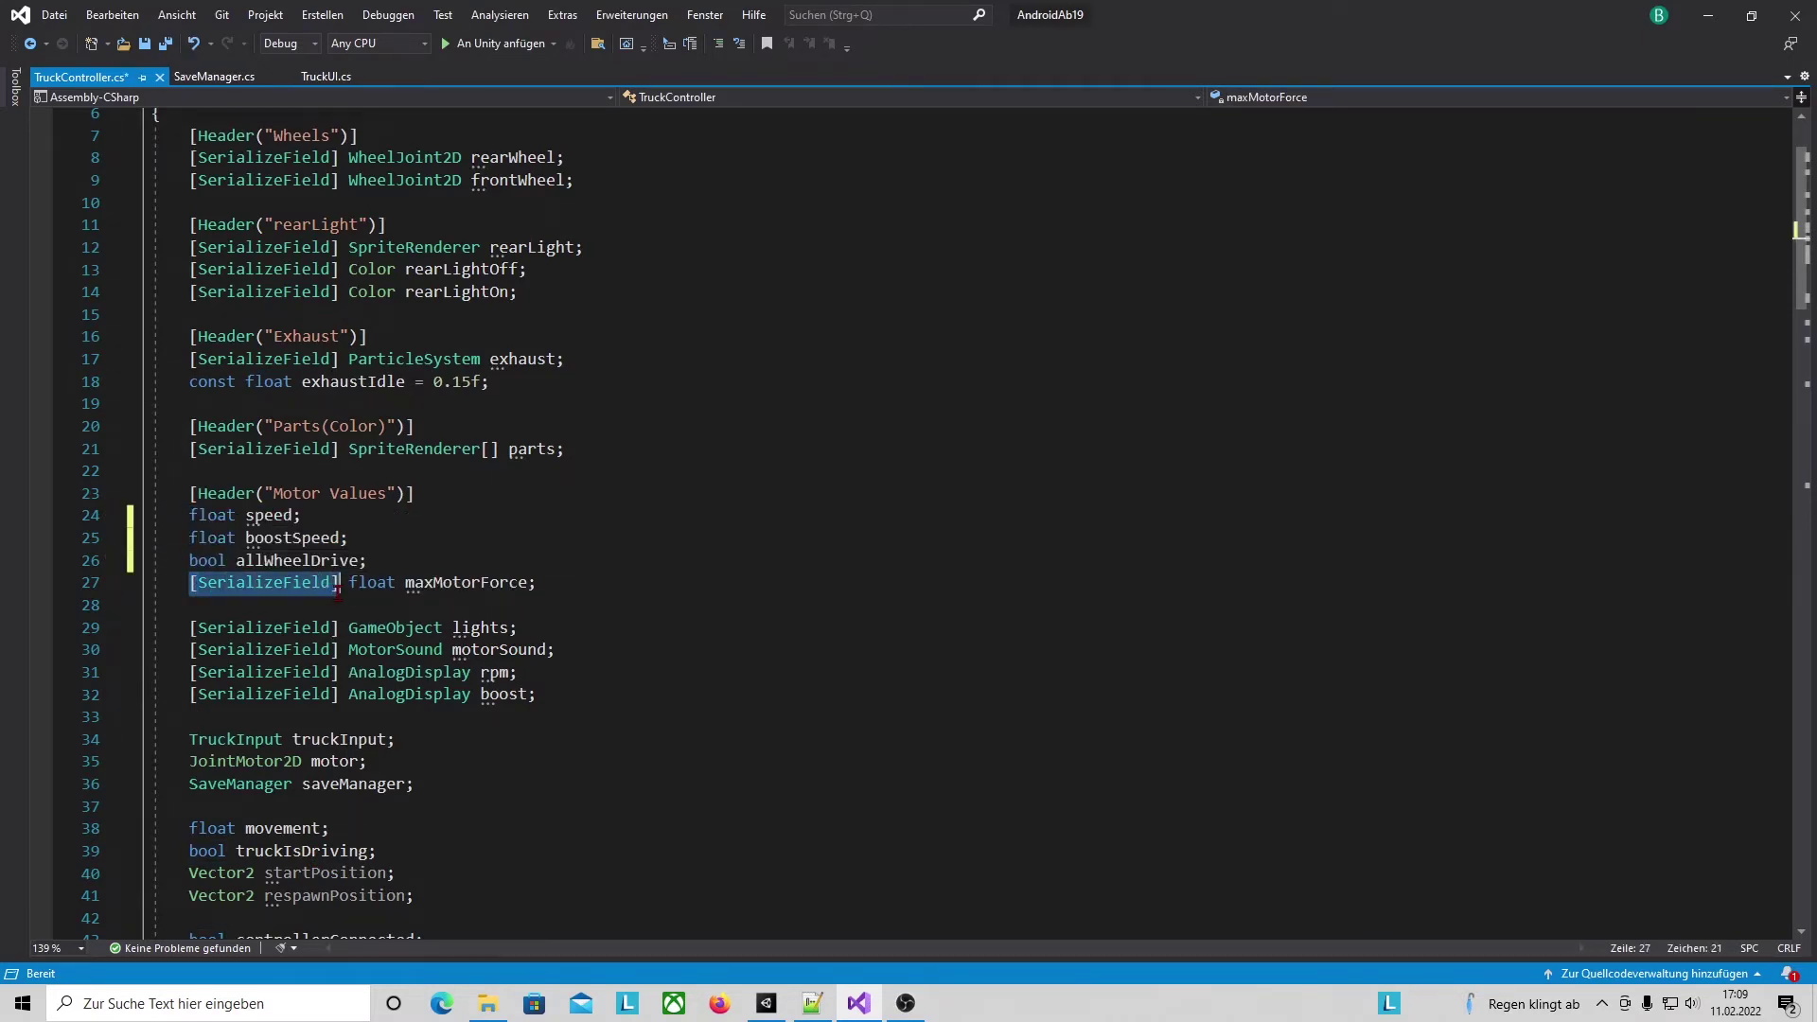
key("Delete")
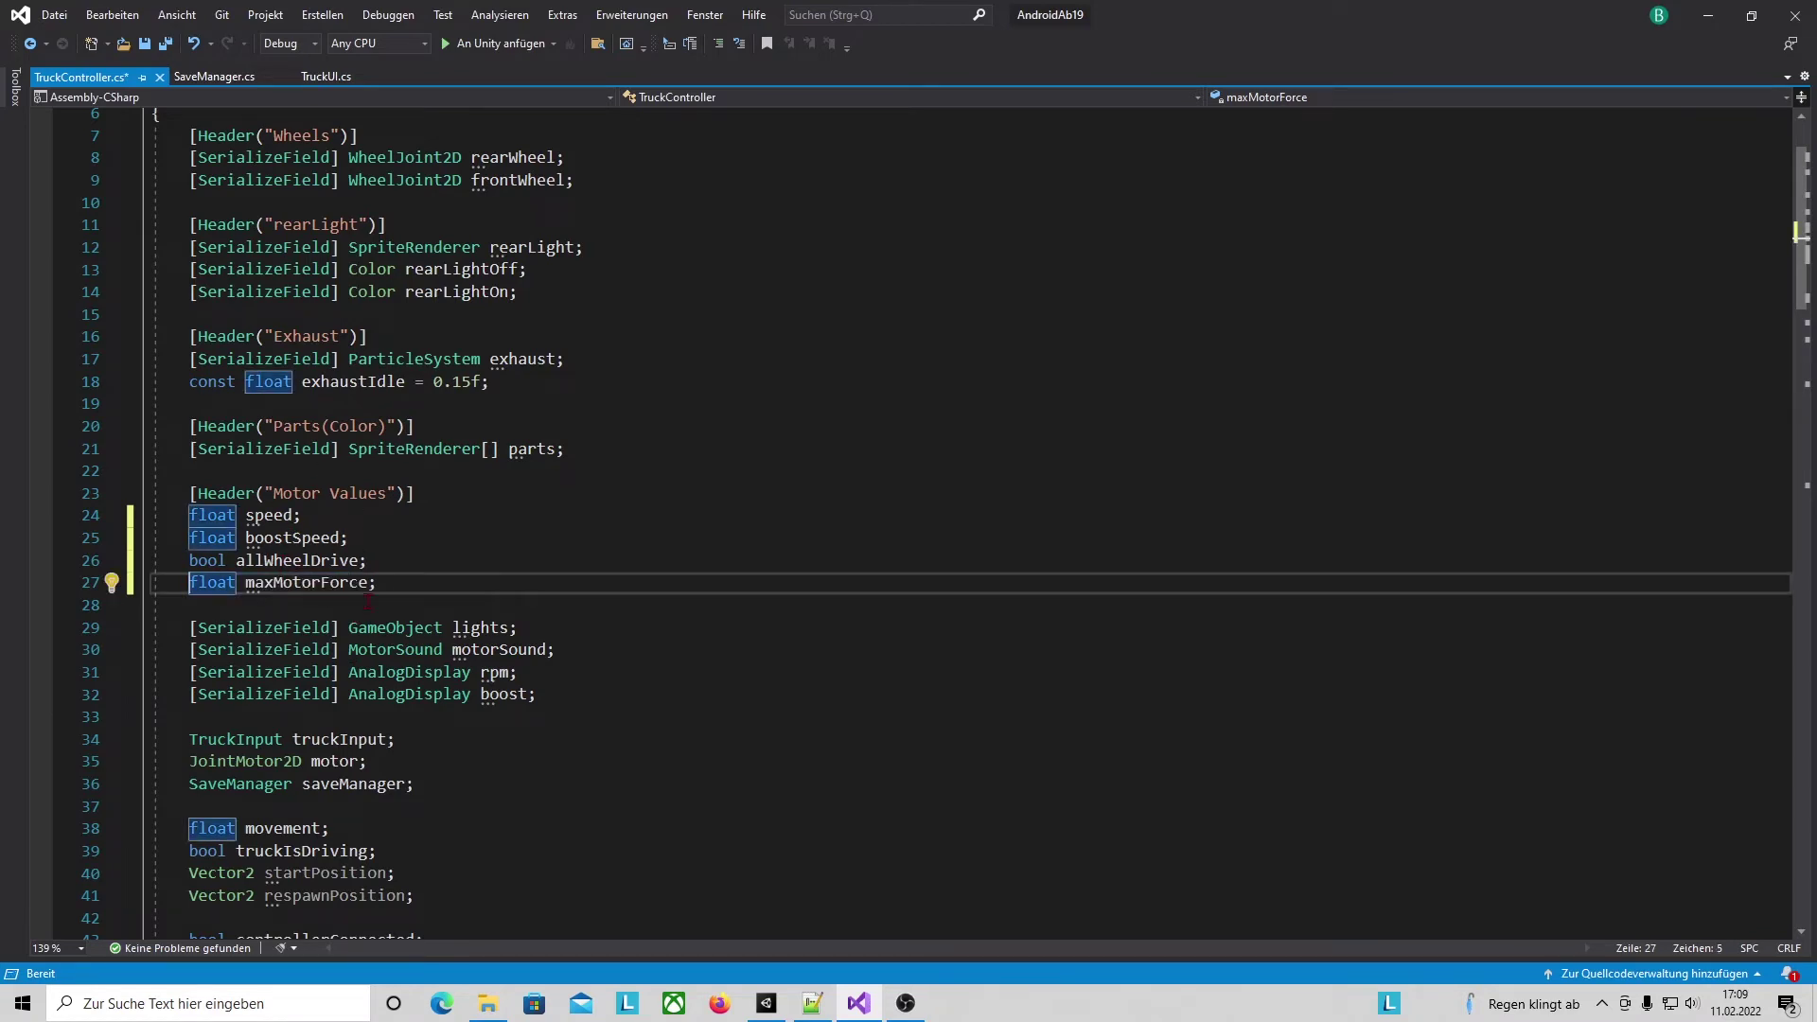
Move the motor fields to the private fields and rename the header to Lights & Sound & Display.
key("Up")
left_click_drag(189, 493, 458, 490)
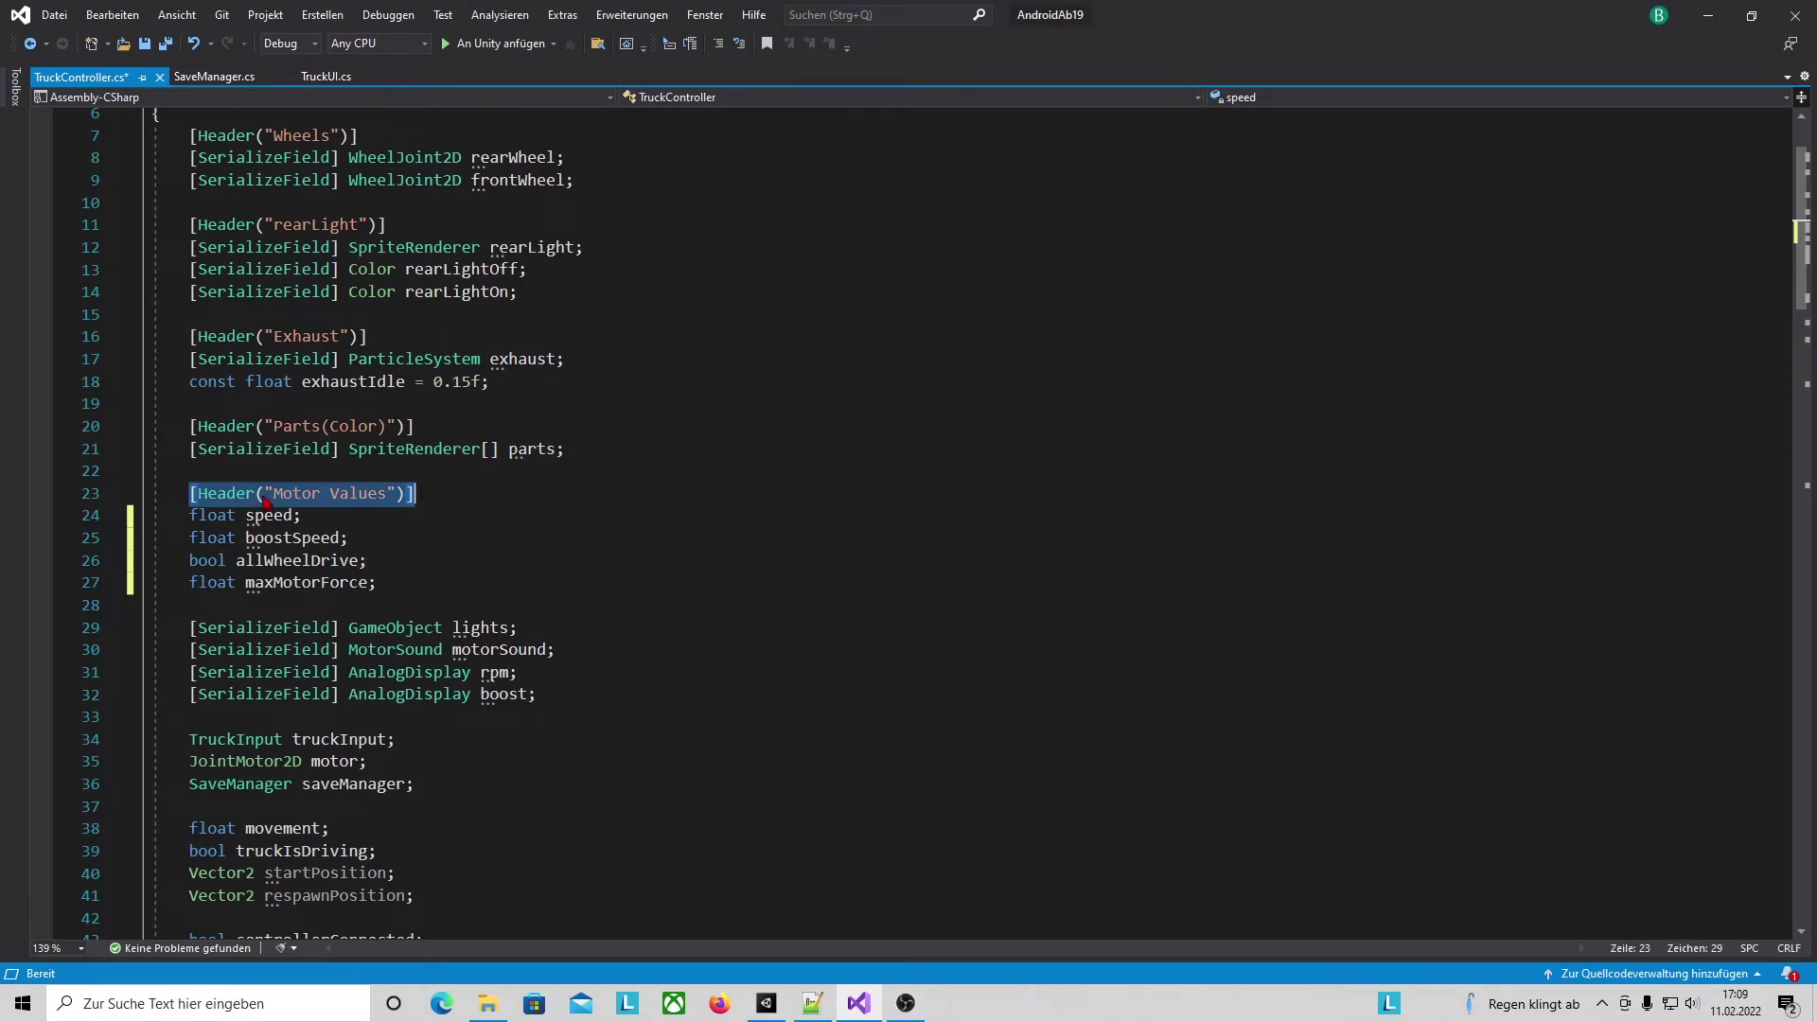
left_click_drag(210, 607, 210, 610)
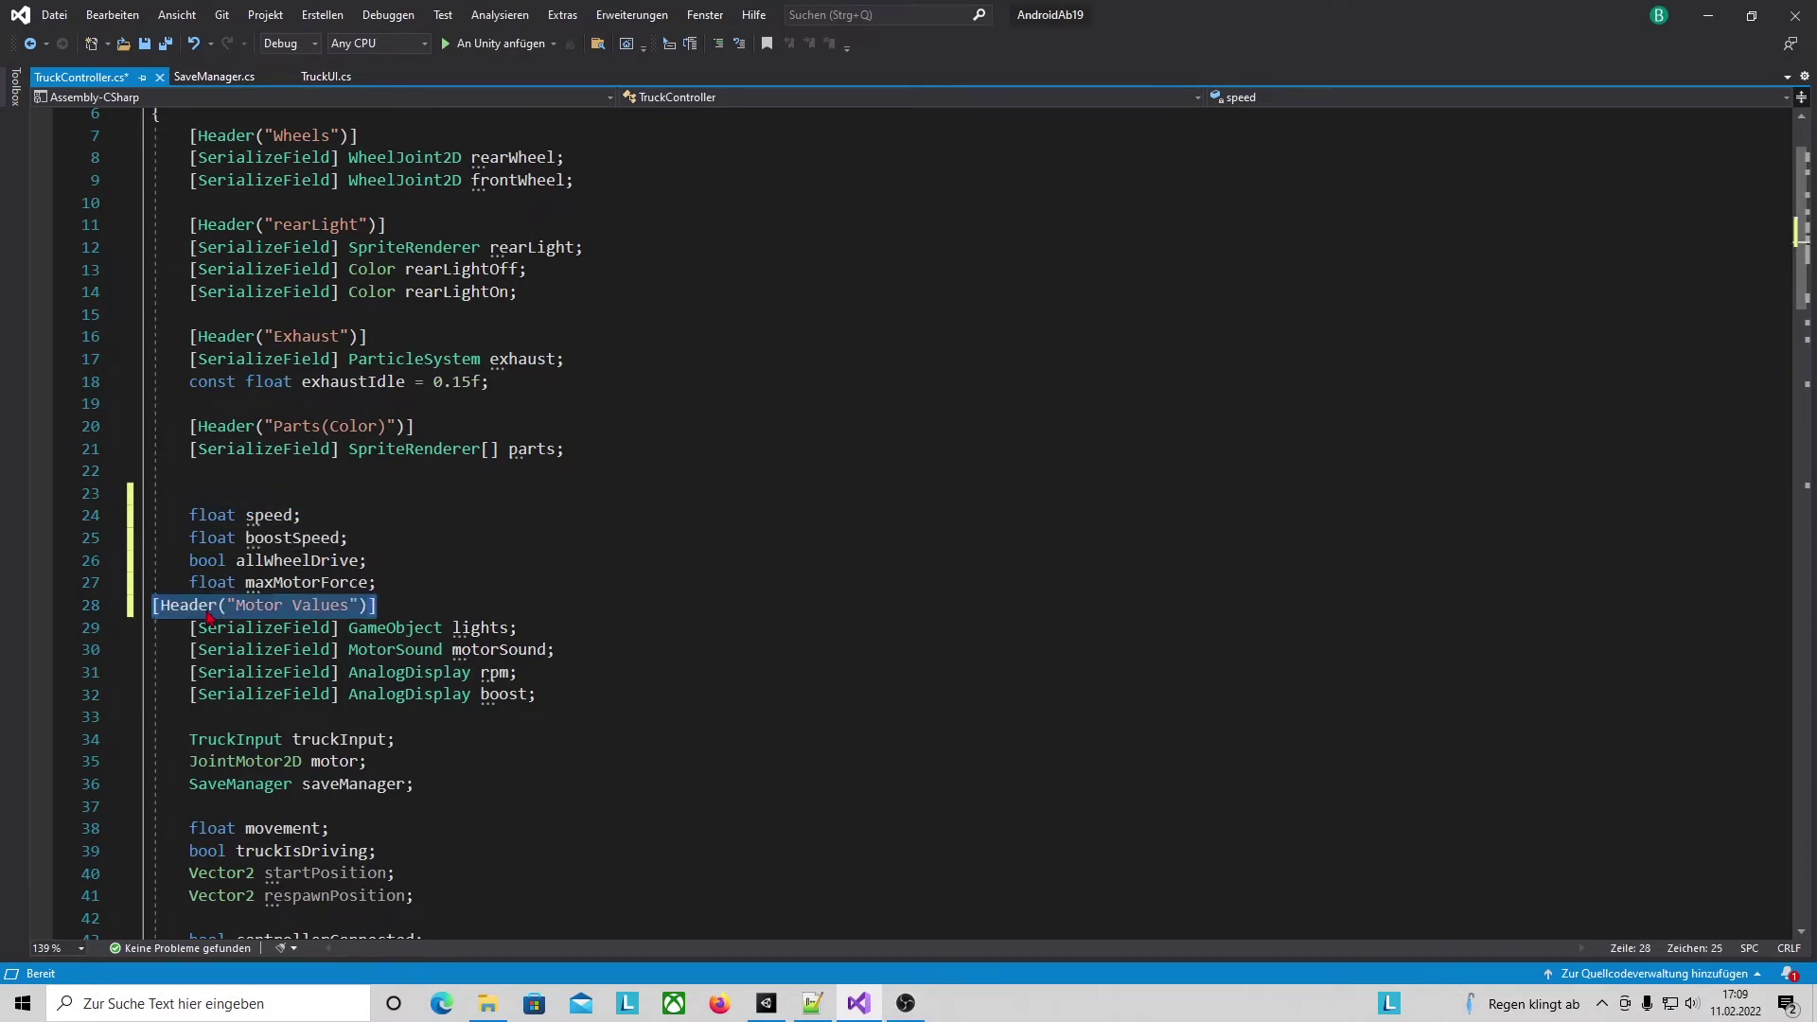
mouse_move(190, 493)
left_mouse_down()
mouse_move(379, 583)
mouse_move(272, 845)
mouse_move(253, 836)
left_mouse_up()
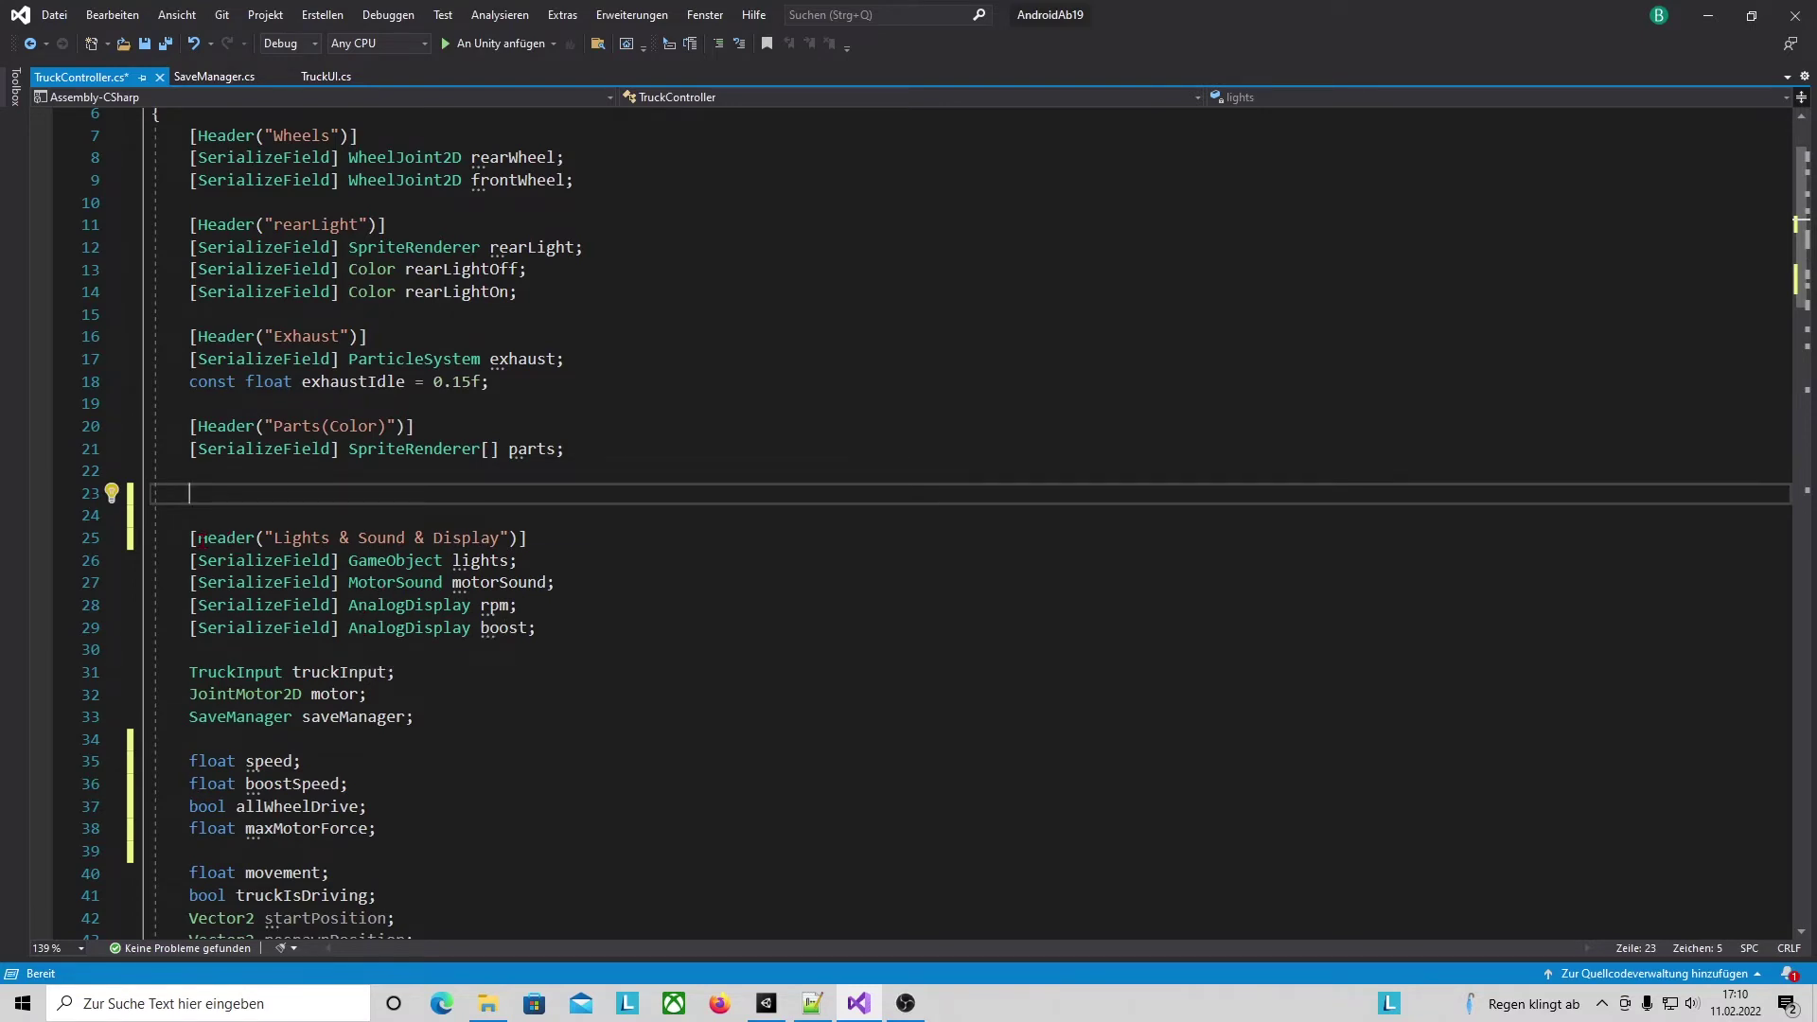
left_click_drag(192, 538, 680, 546)
type("[Header(\"Upgrade Level\")]")
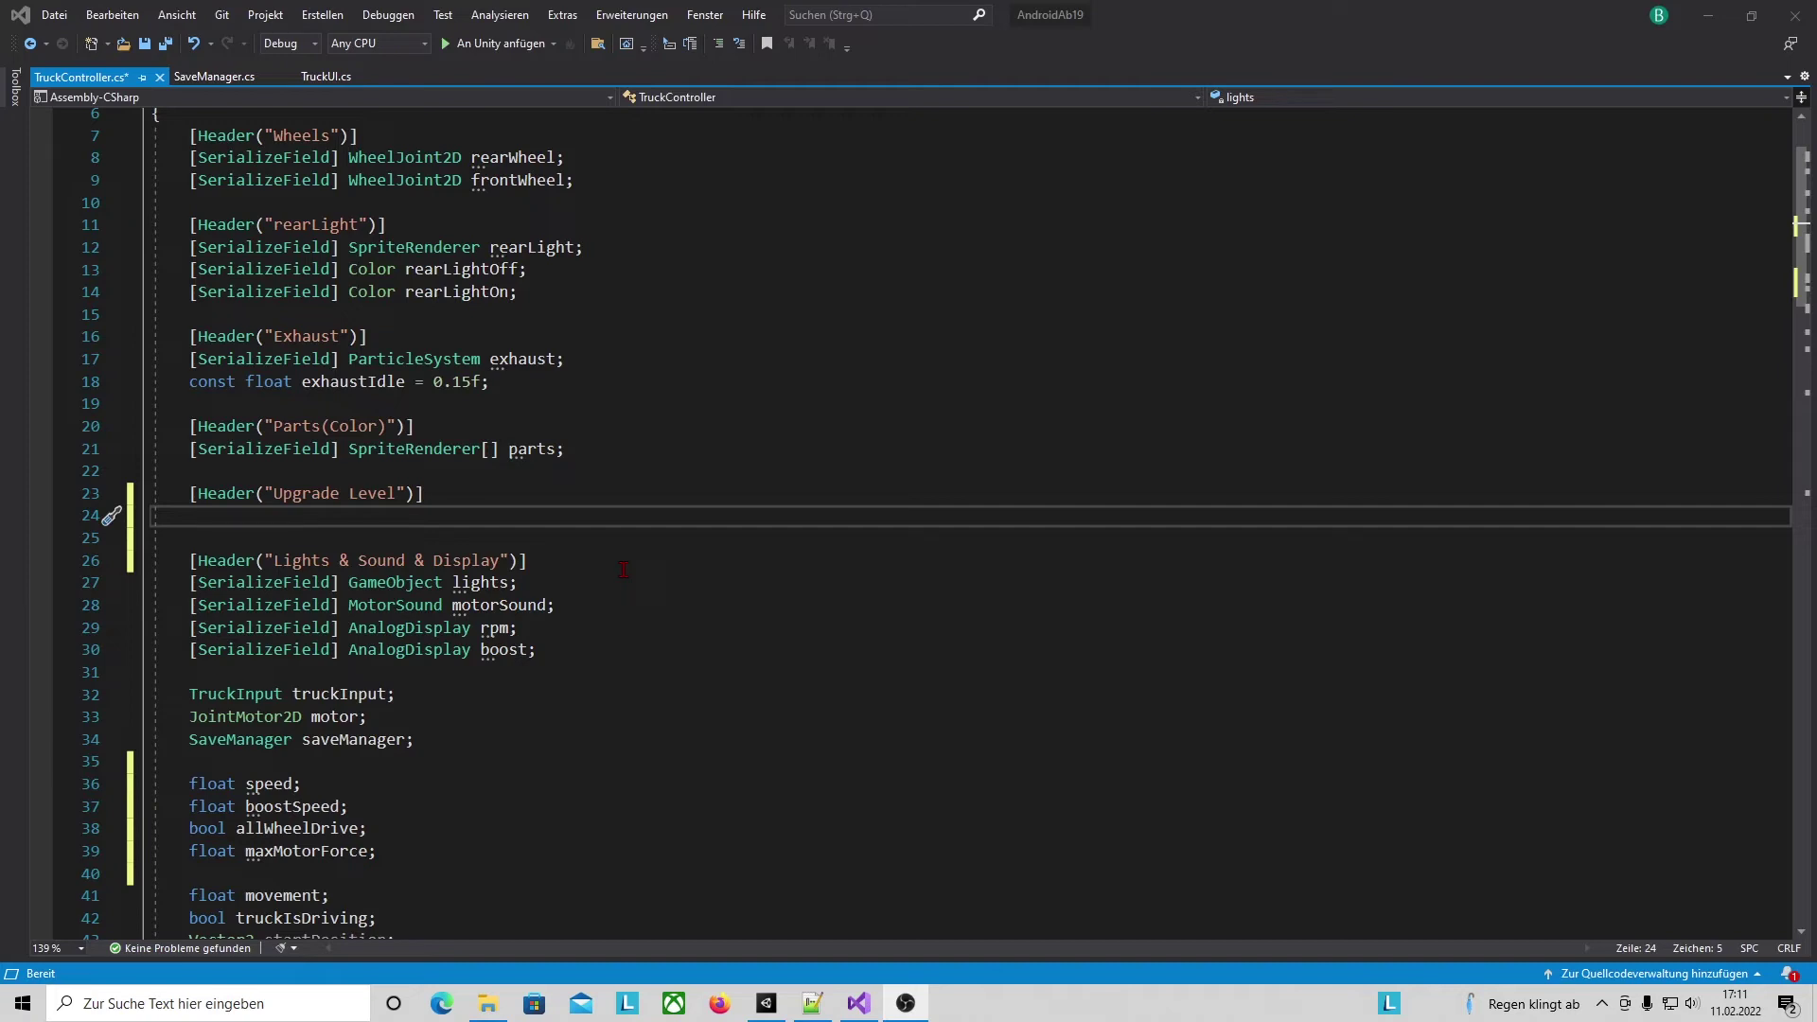
scroll(624, 569, "up", 2)
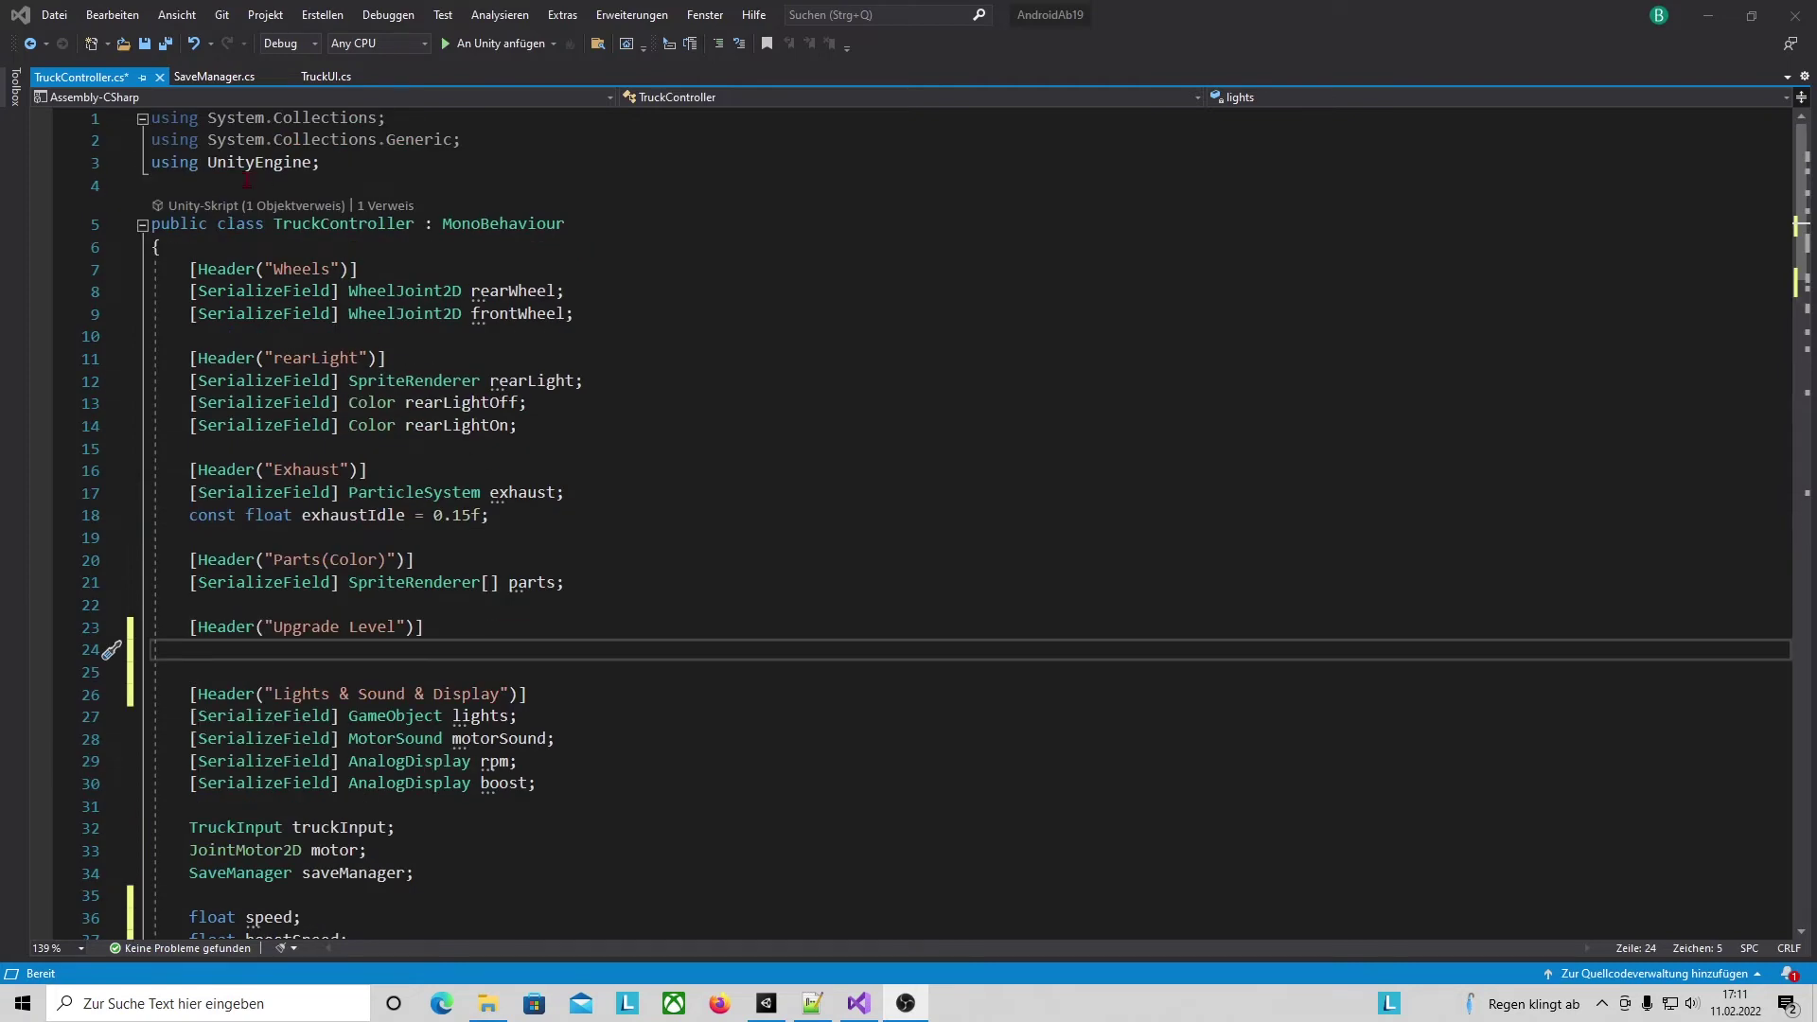
Insert a serializable MotorUpgrades class below the using statements.
left_click(246, 182)
key("Return")
key("Return")
key("Return")
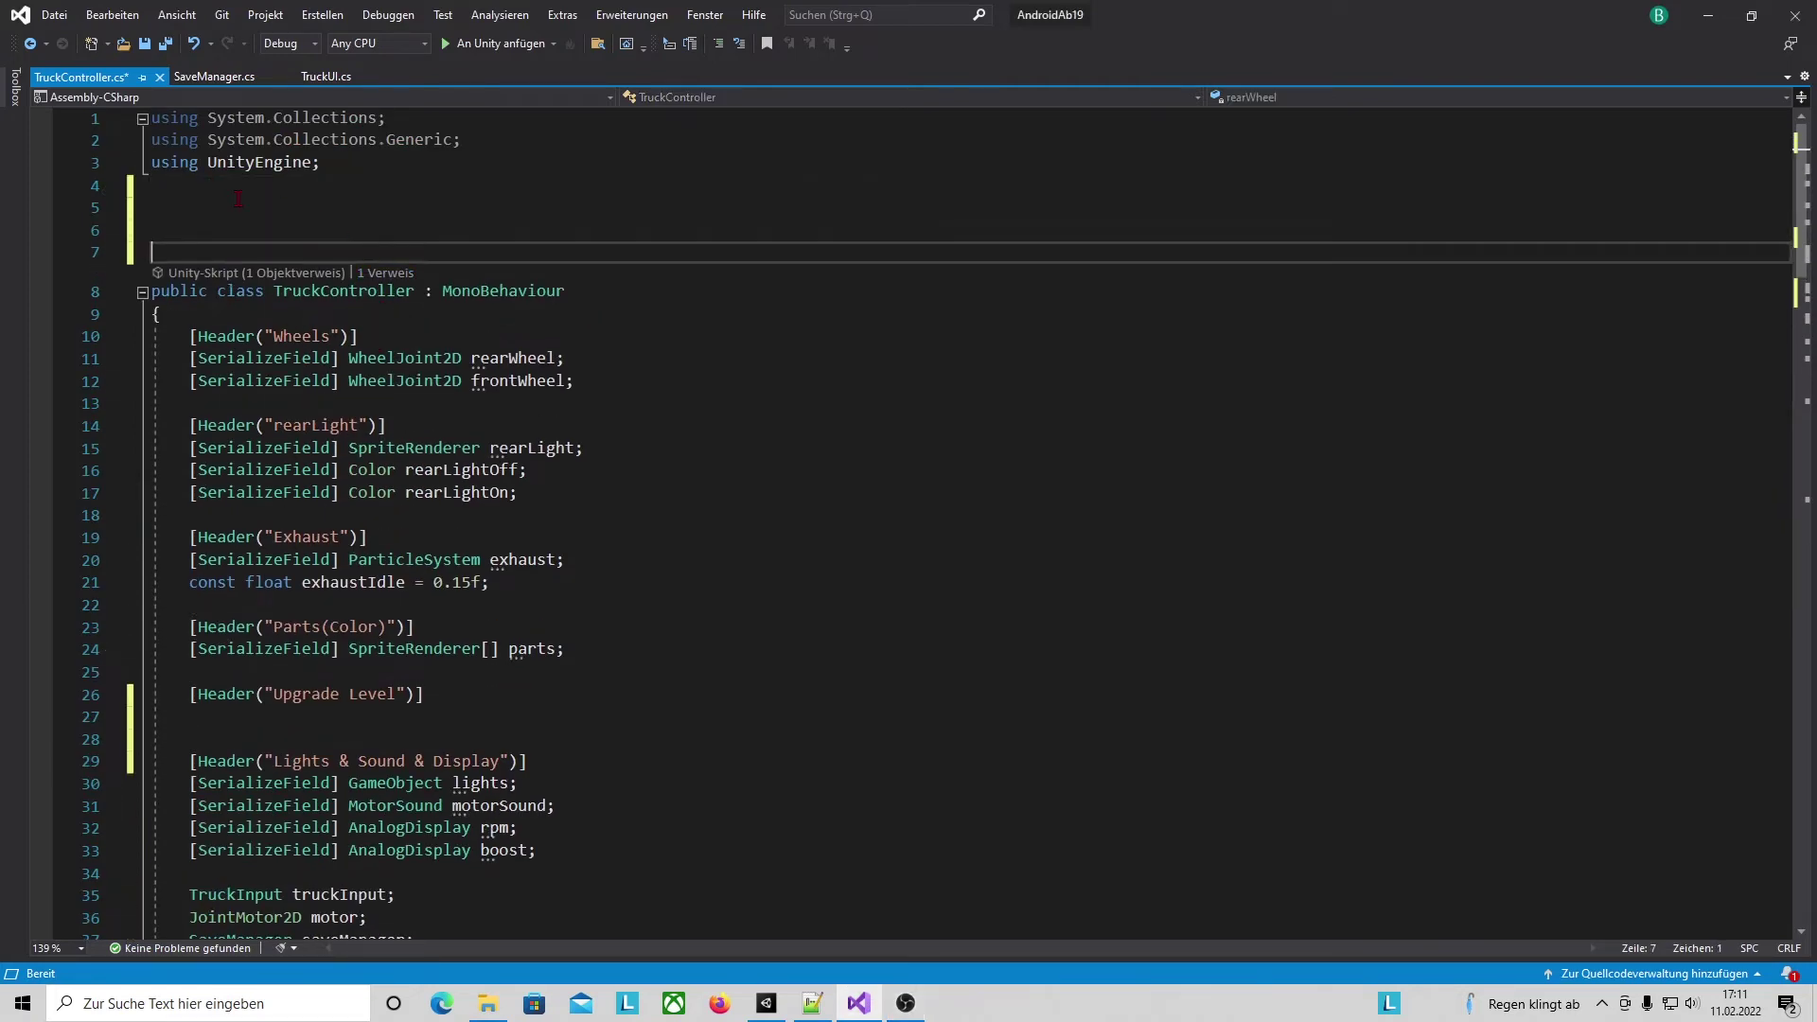
key("Return")
left_click(239, 203)
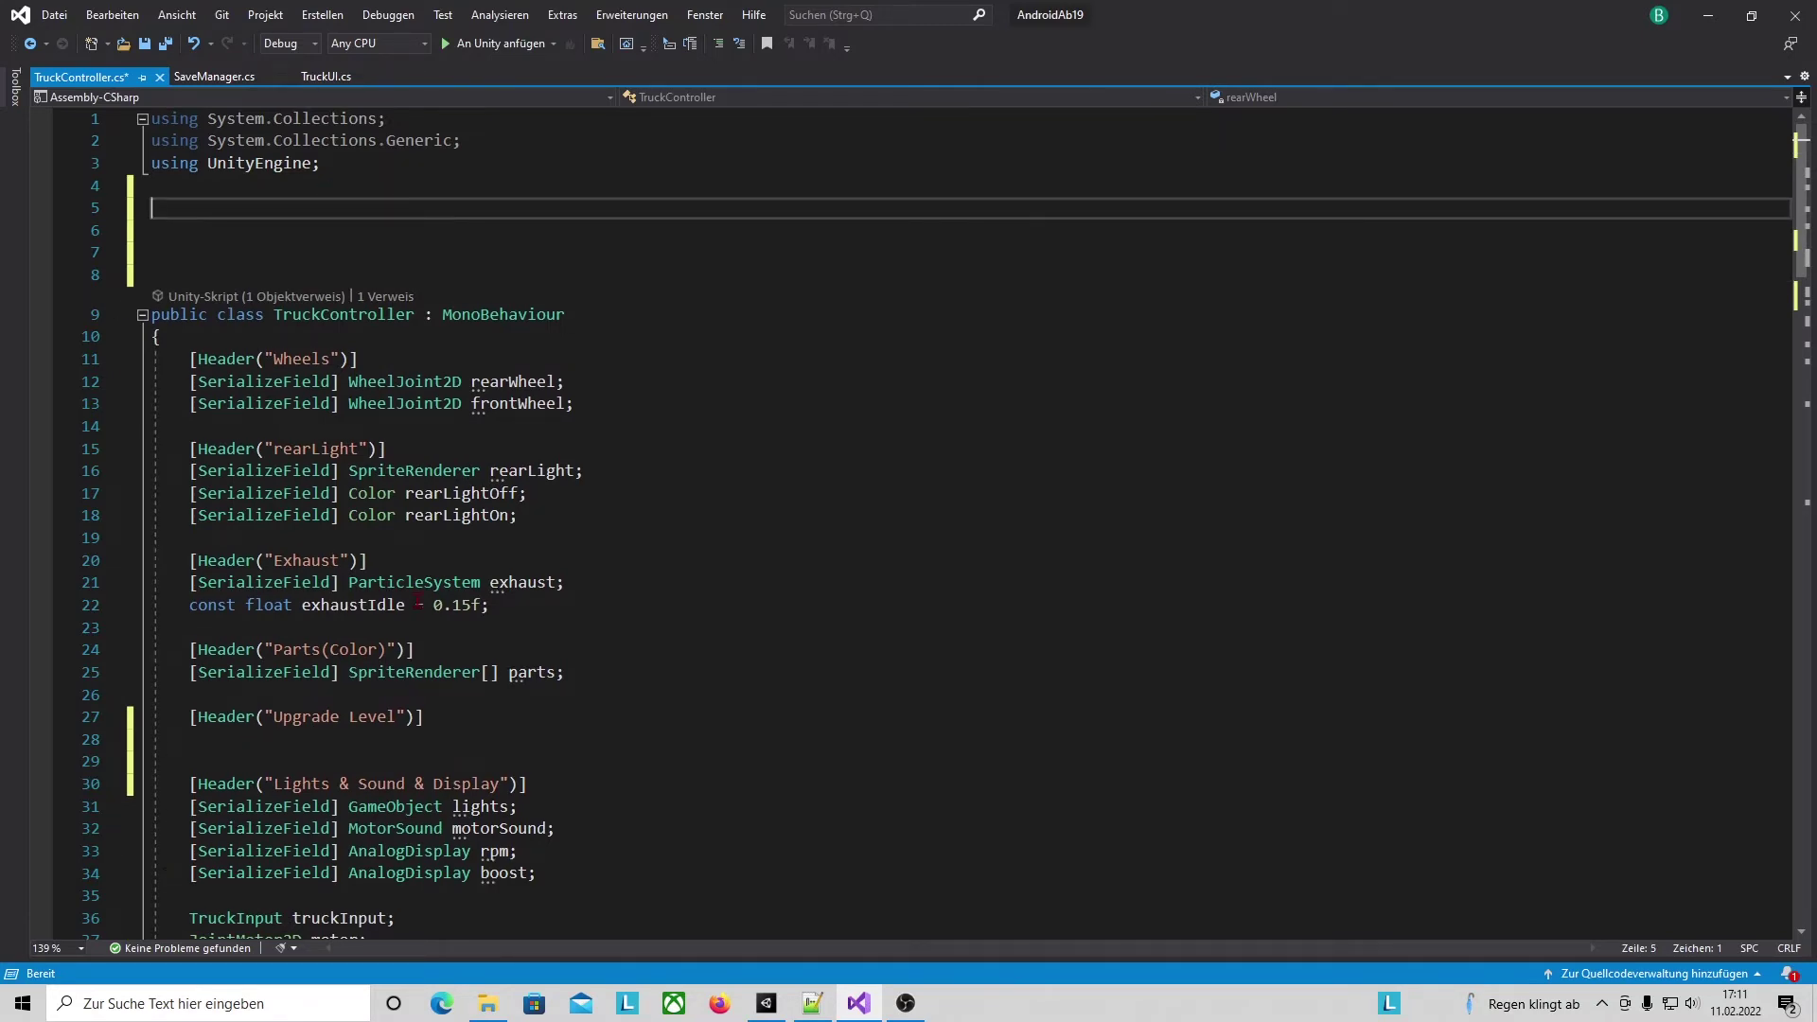
type("[System.Serializable] public class MotorUpgrades {     public float speed;     public float boostSpeed;     public float maxMotorForce; }")
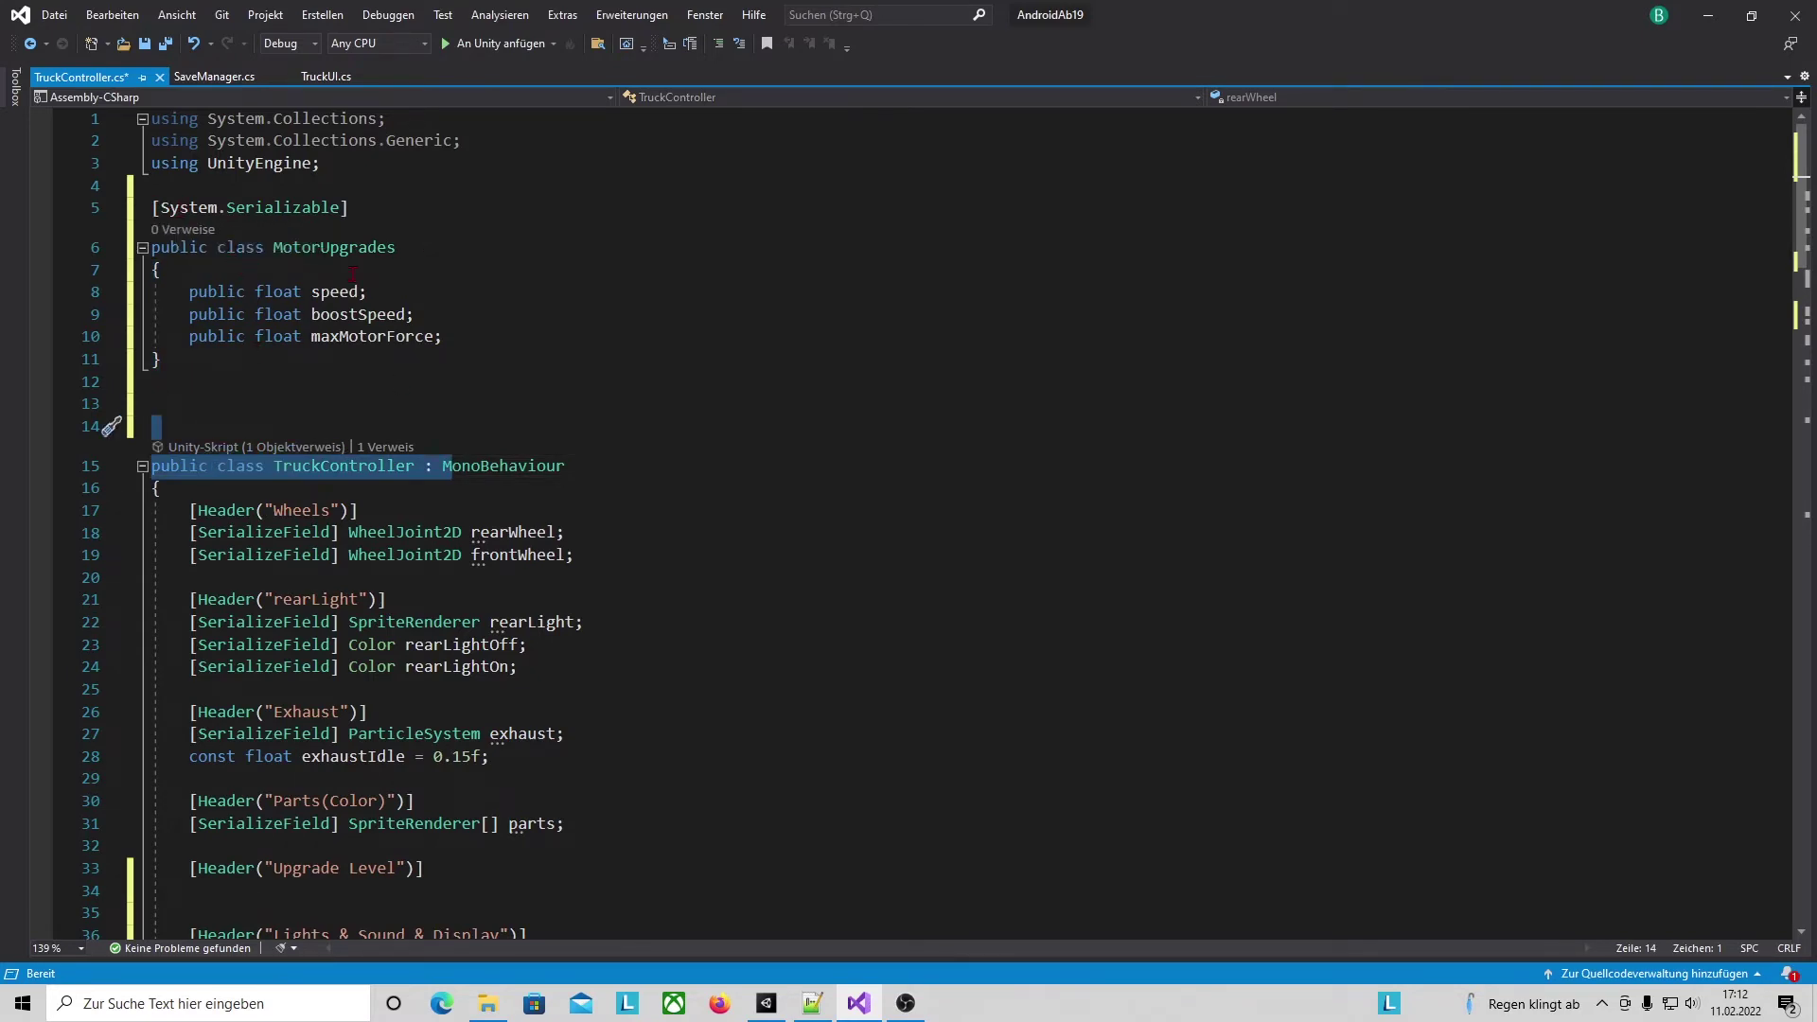
Add a serializable ChassisUpgrades class after the MotorUpgrades fields.
left_click_drag(443, 337, 151, 291)
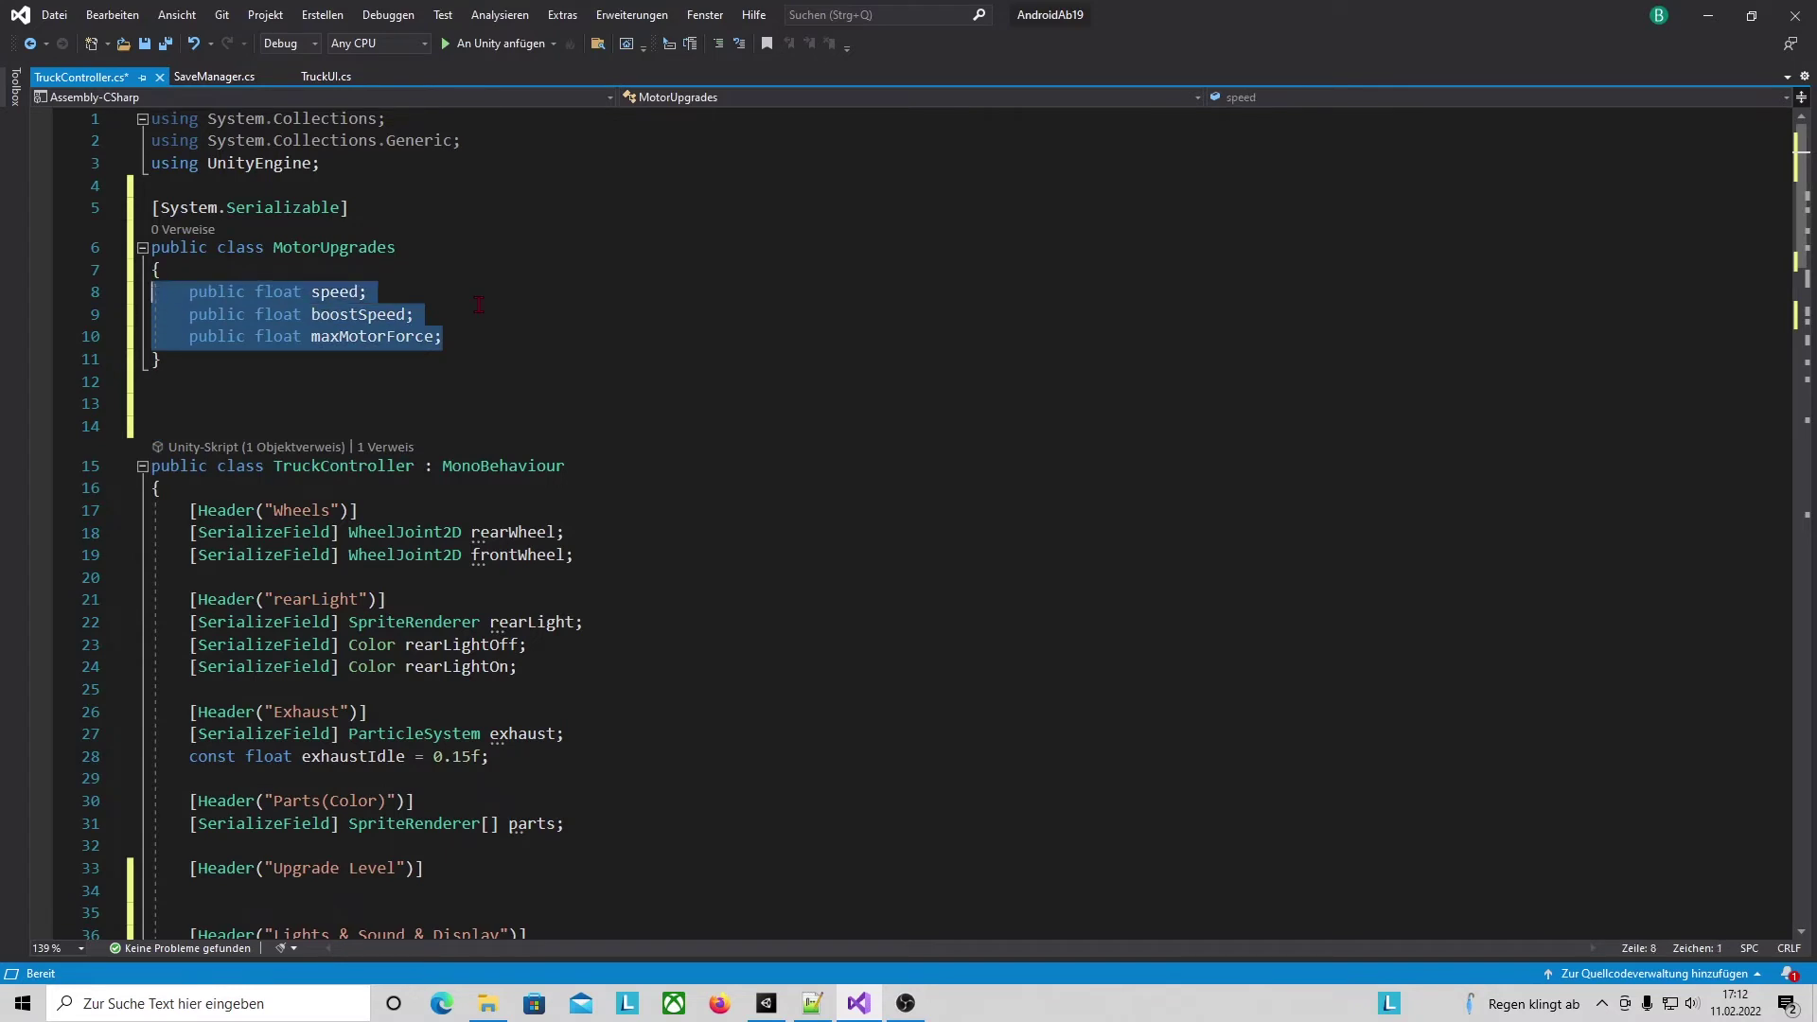
left_click(357, 304)
left_click(470, 346)
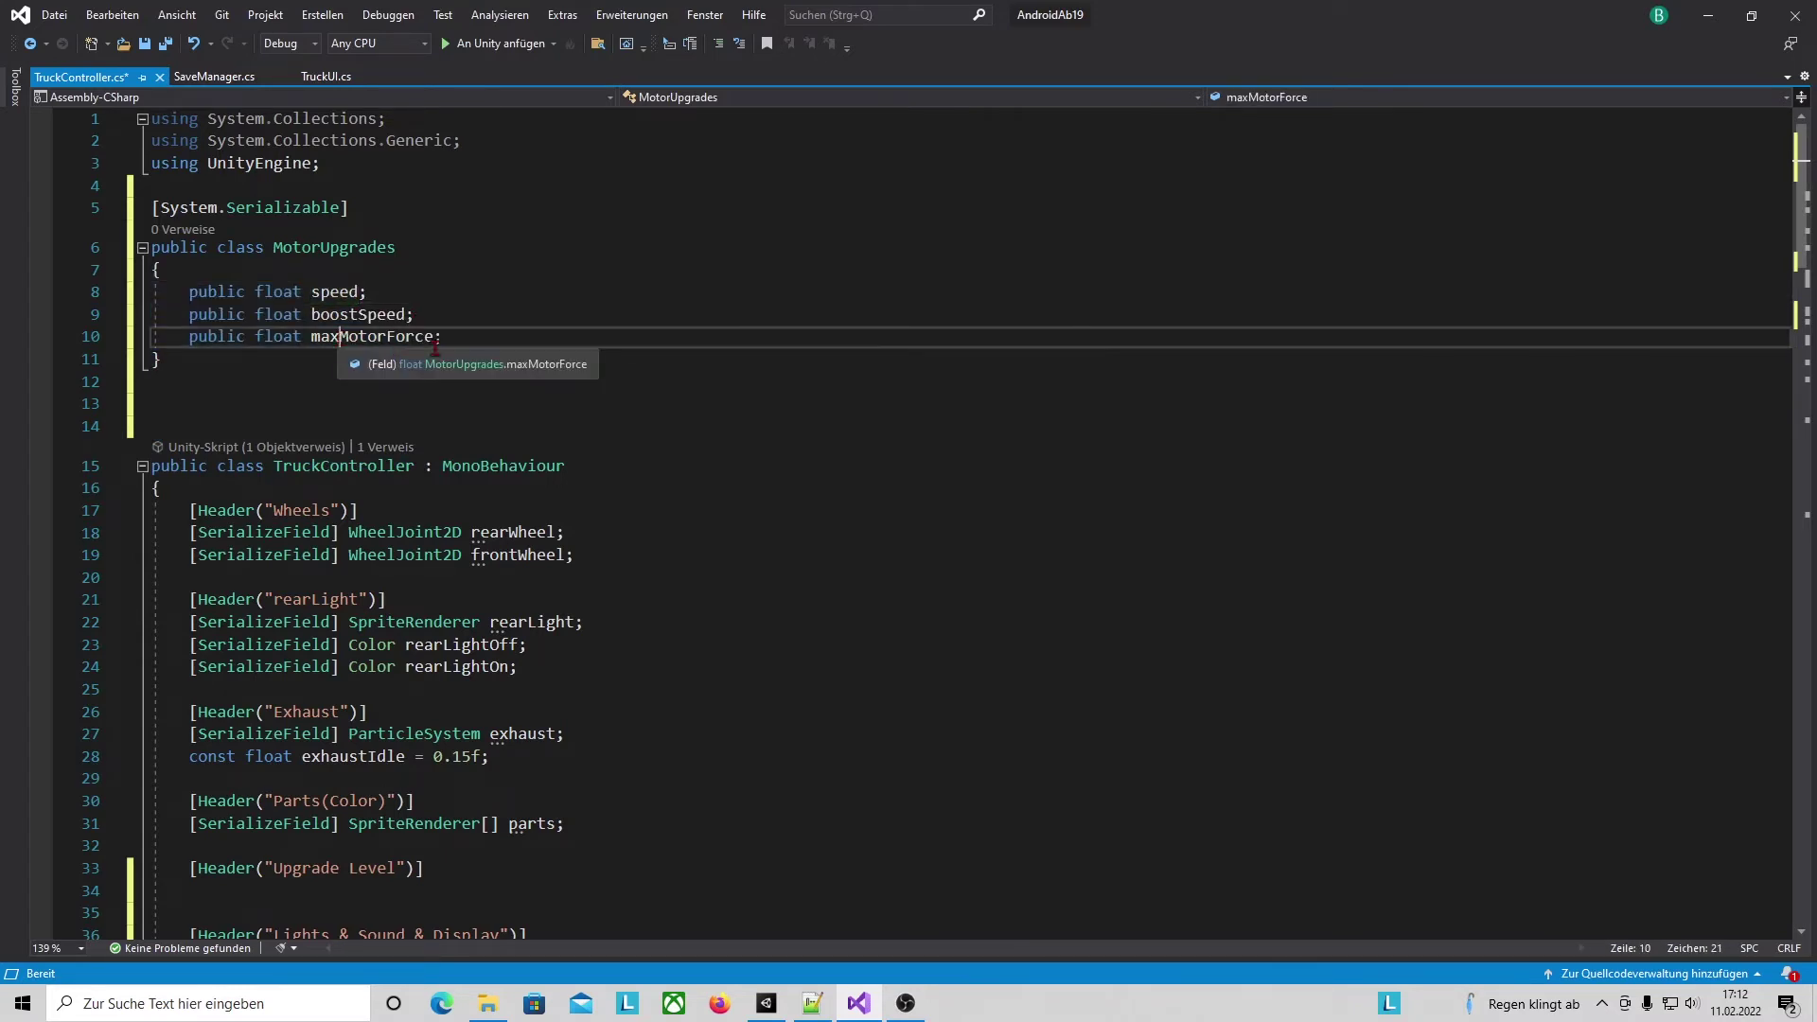
key("End")
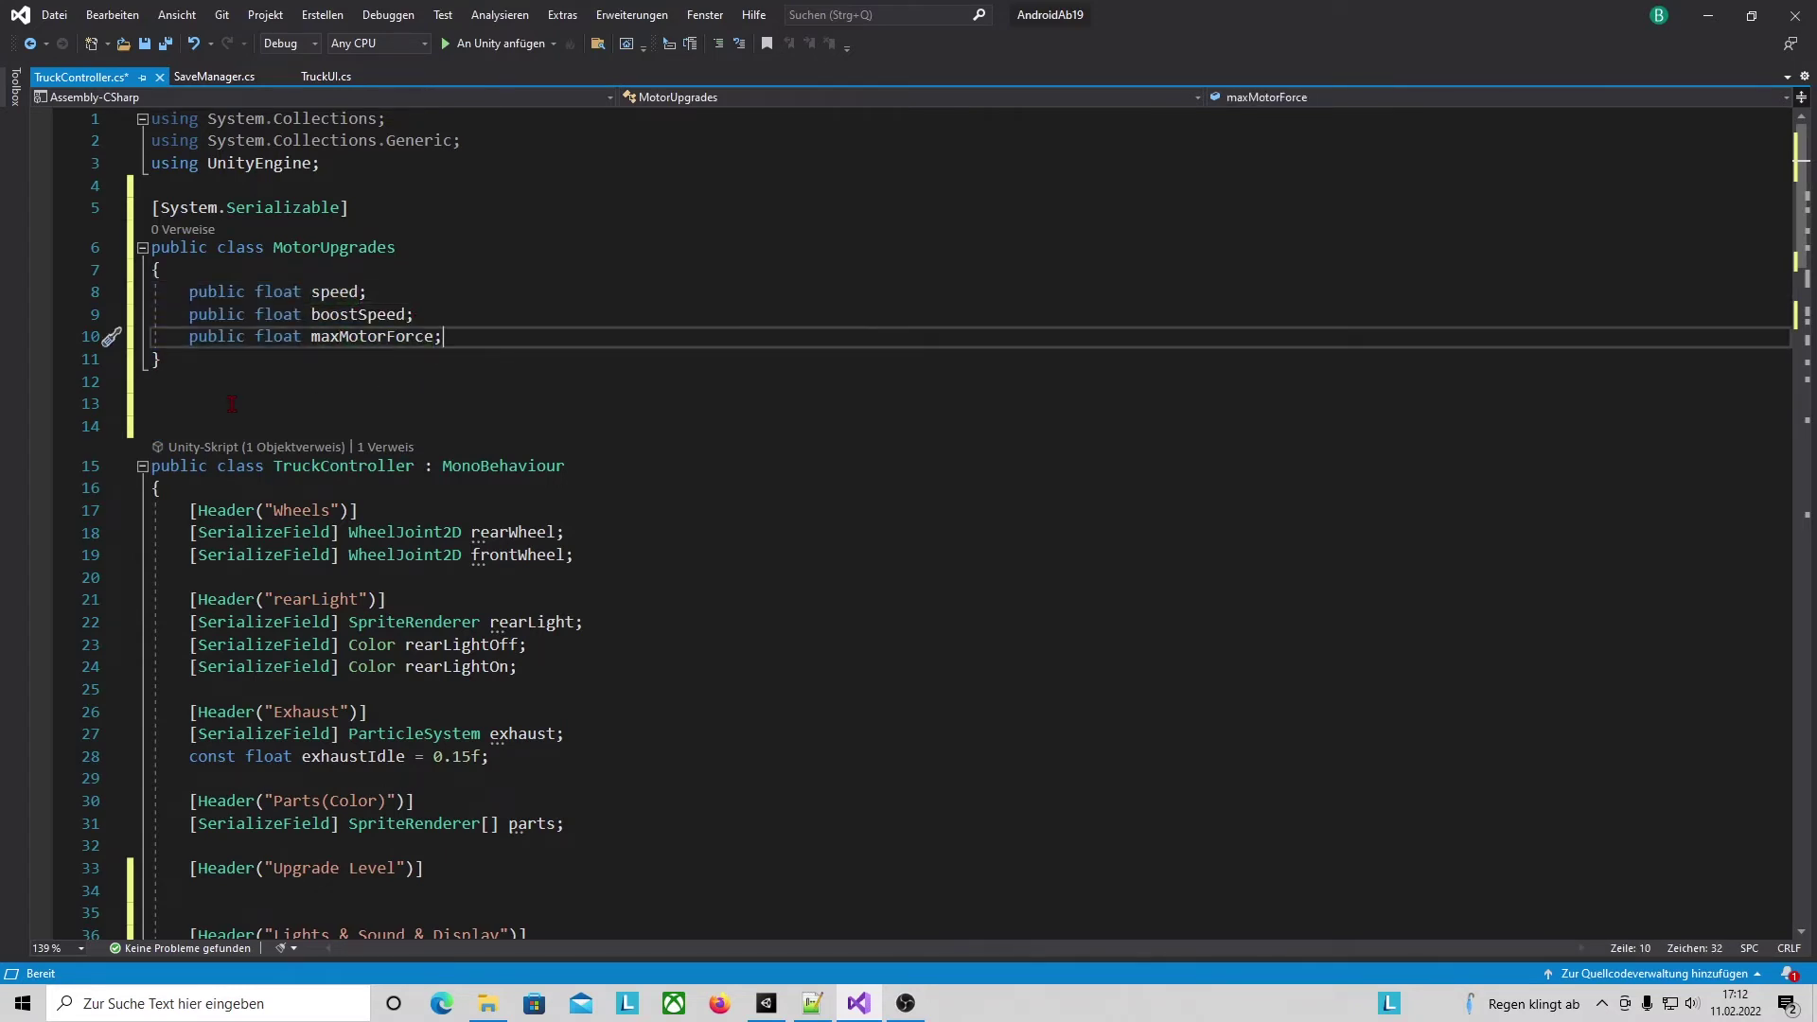
type("[System.Serializable] public class ChassisUpgrades {     public float dampingRatio;     public float frequency;     public float wheelMassFront;     public float wheelMassRear; }")
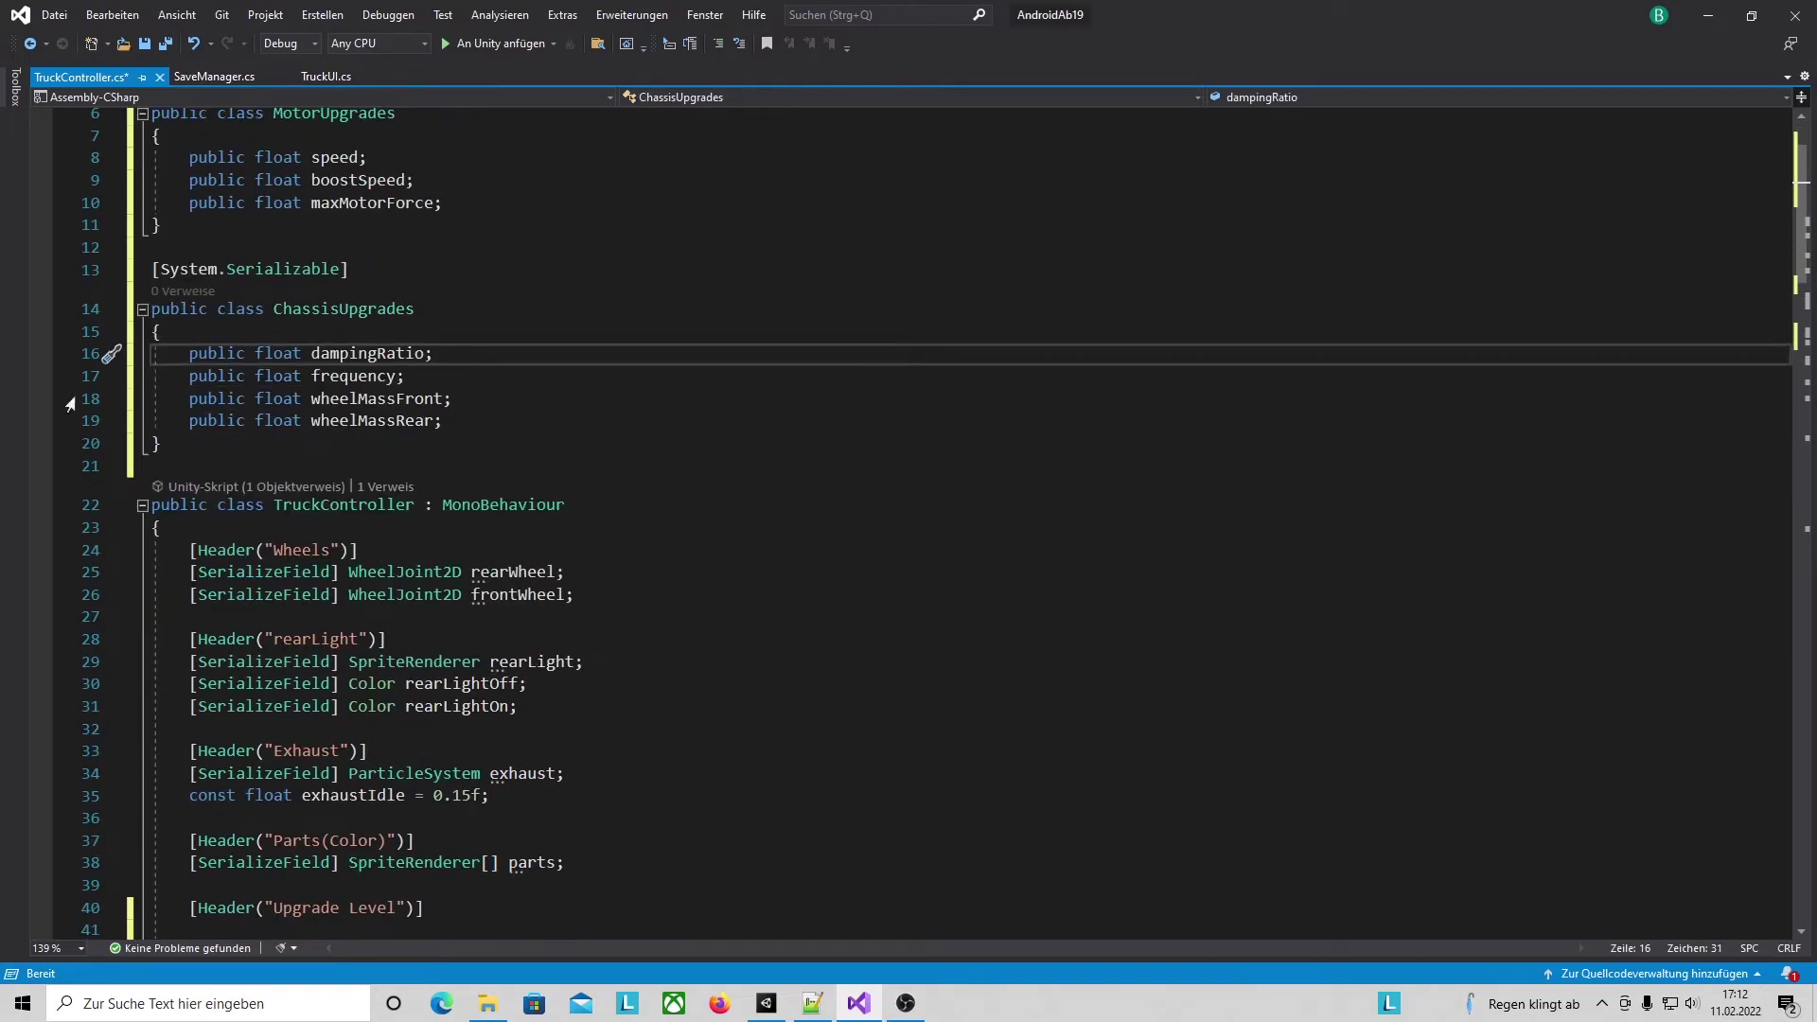
Complete ChassisUpgrades' dampingRatio, frequency, wheelMassFront and wheelMassRear float fields.
left_click(296, 353)
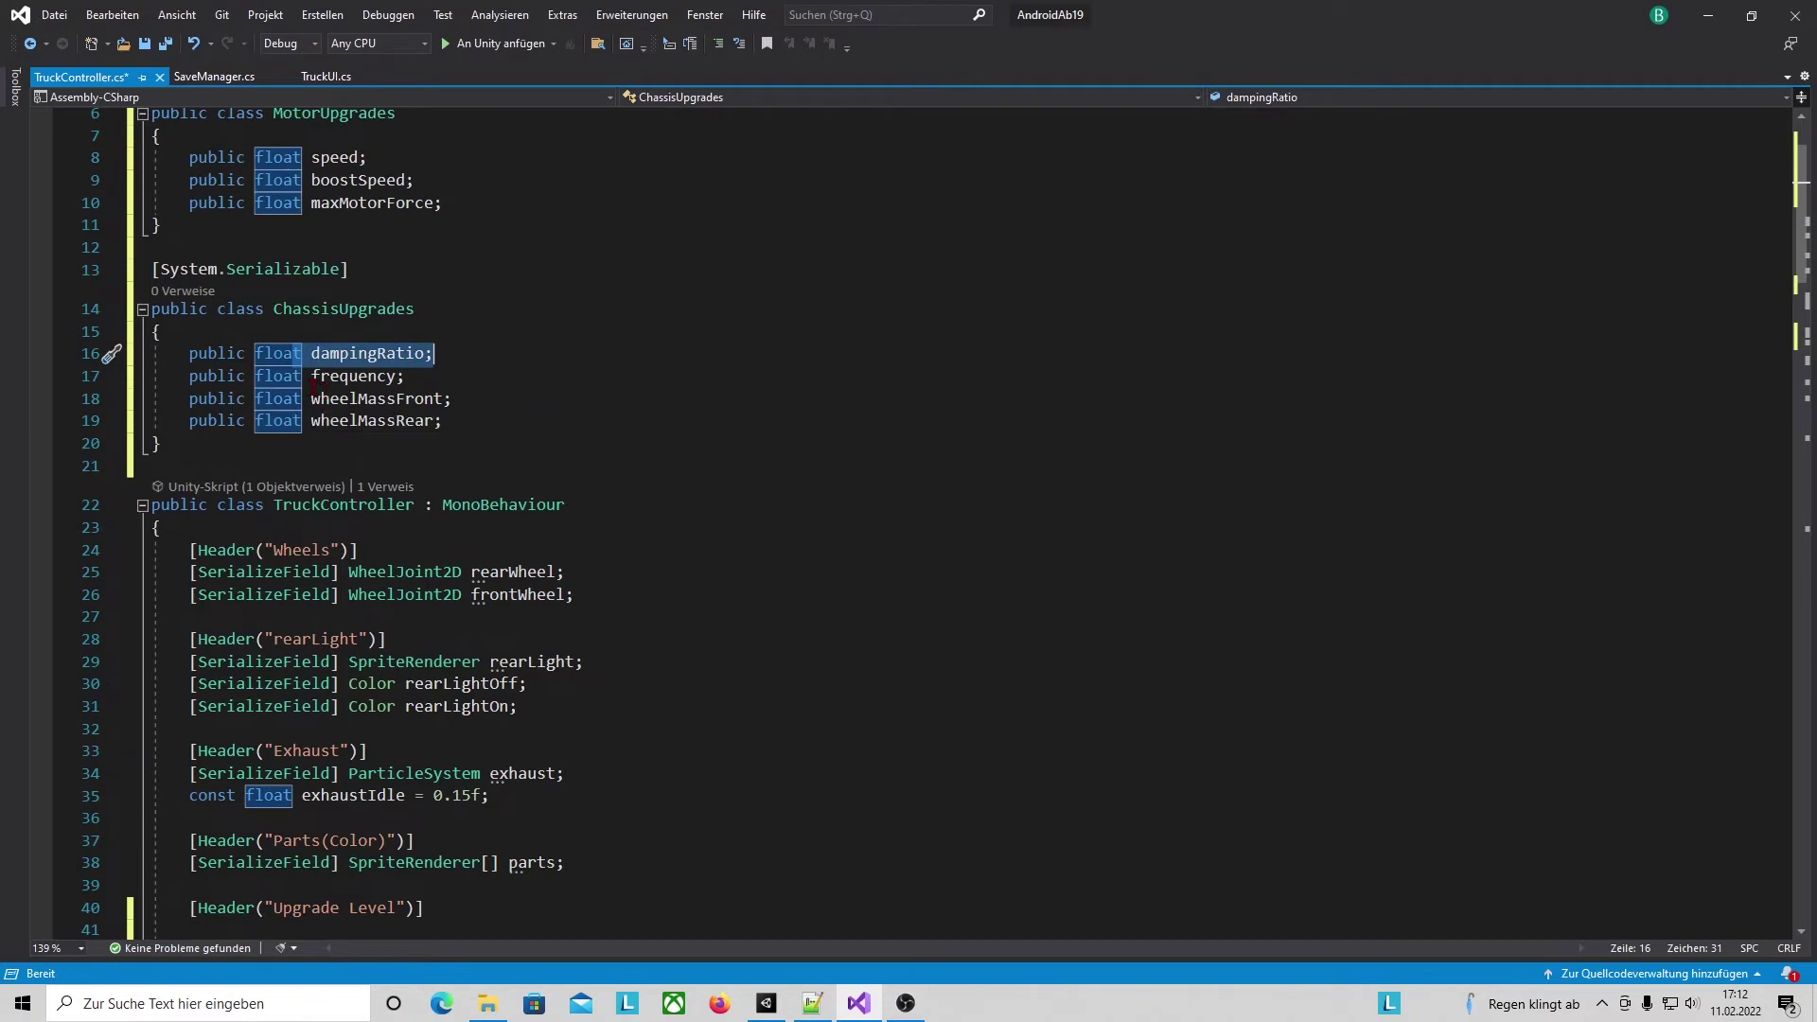
left_click(311, 376)
key("shift+End")
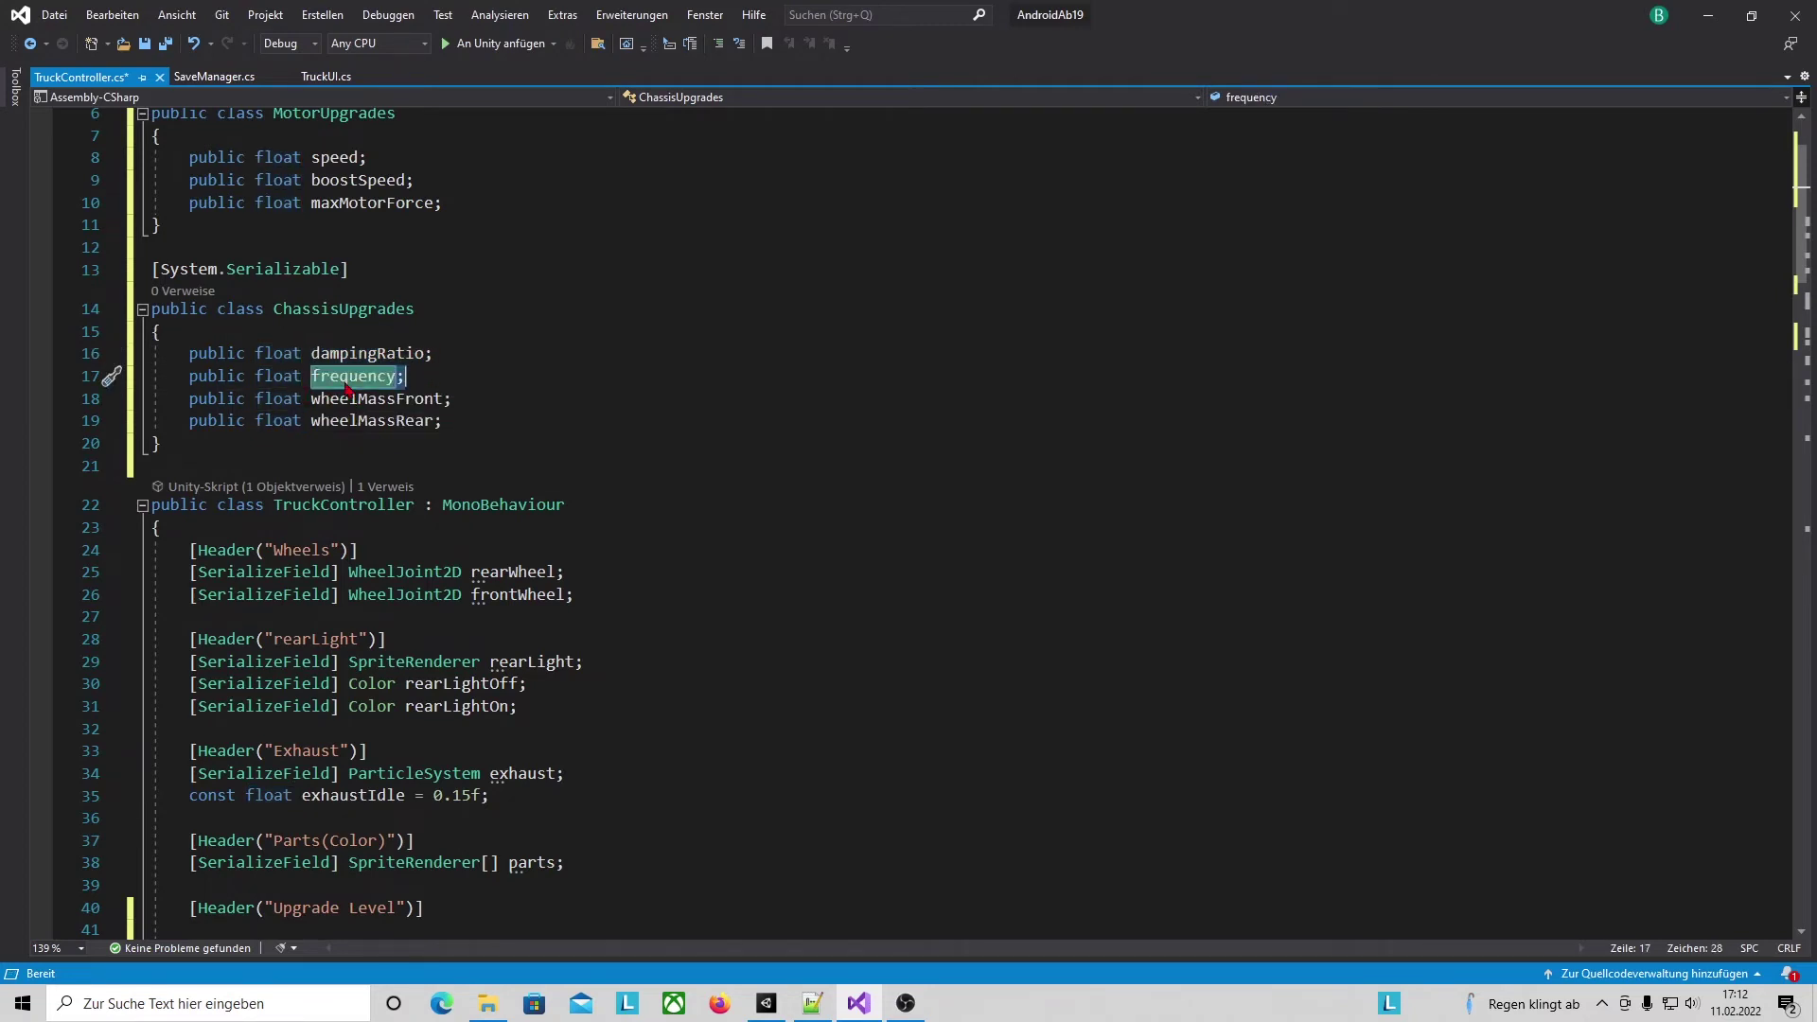
left_click(321, 398)
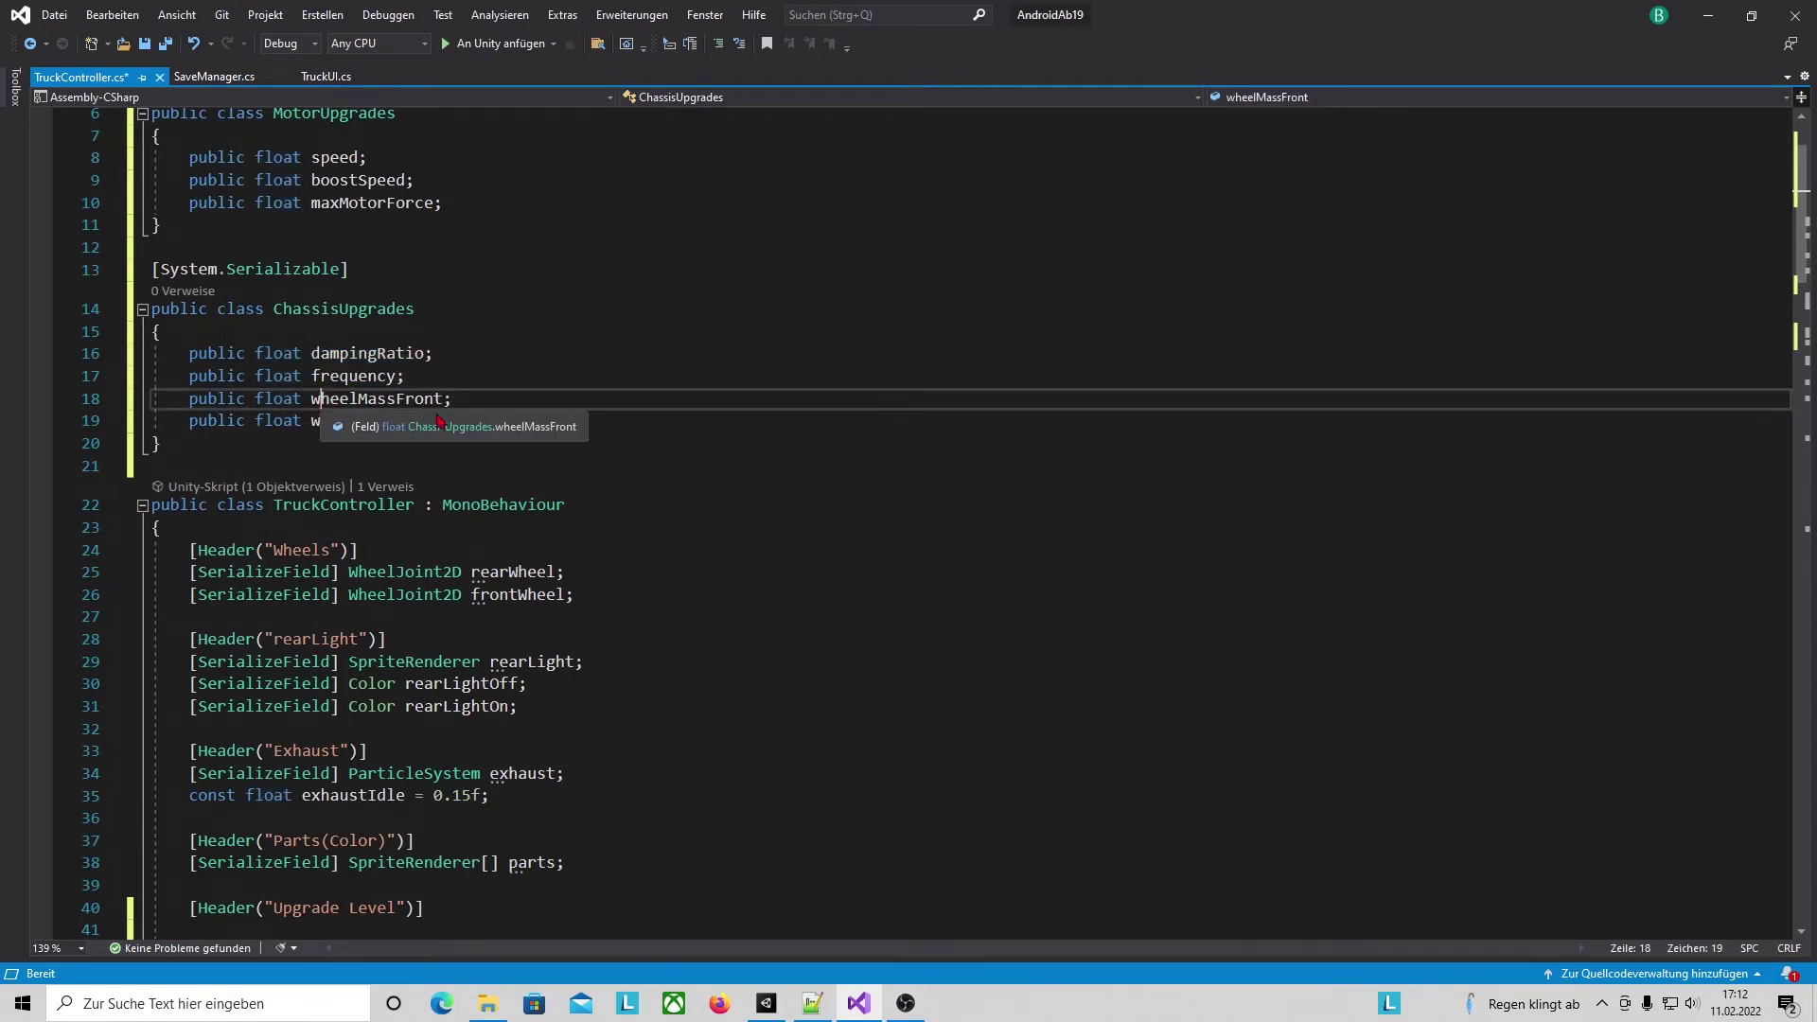
left_click(463, 420)
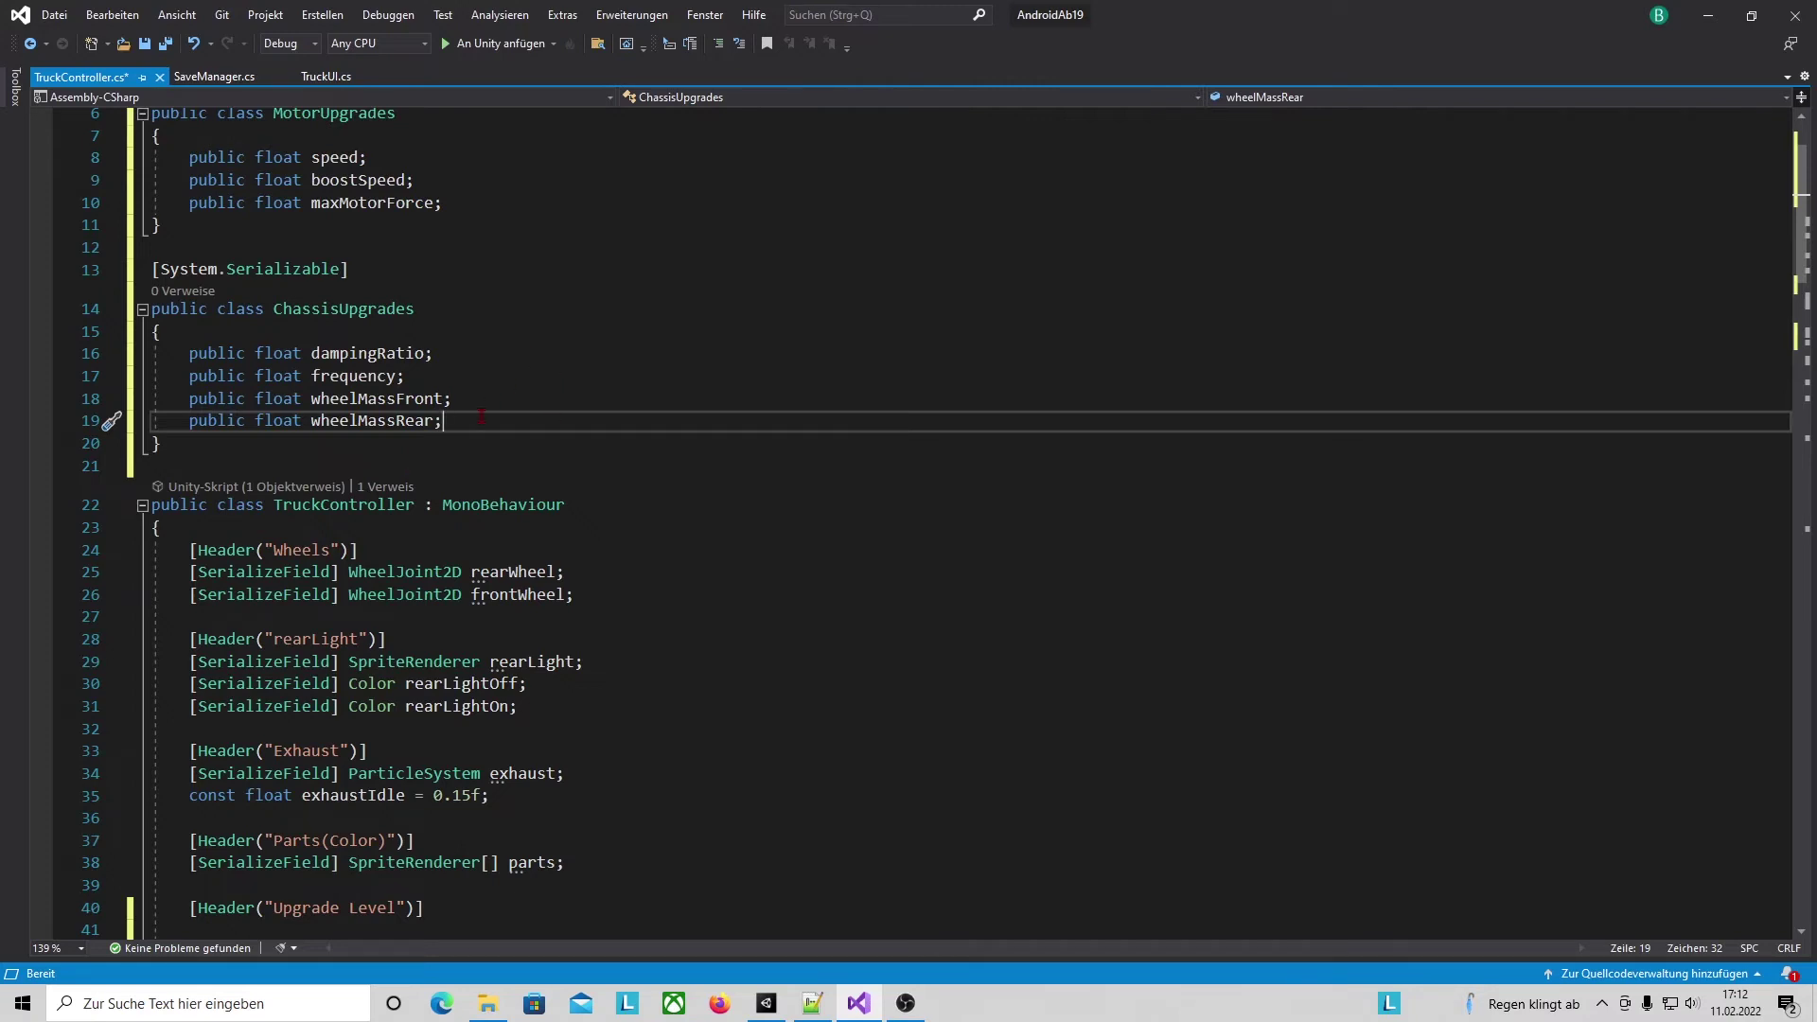
Add blank lines after ChassisUpgrades and insert the SpecialsUpgrades class with four bools.
left_click(199, 457)
key("Return")
key("Return")
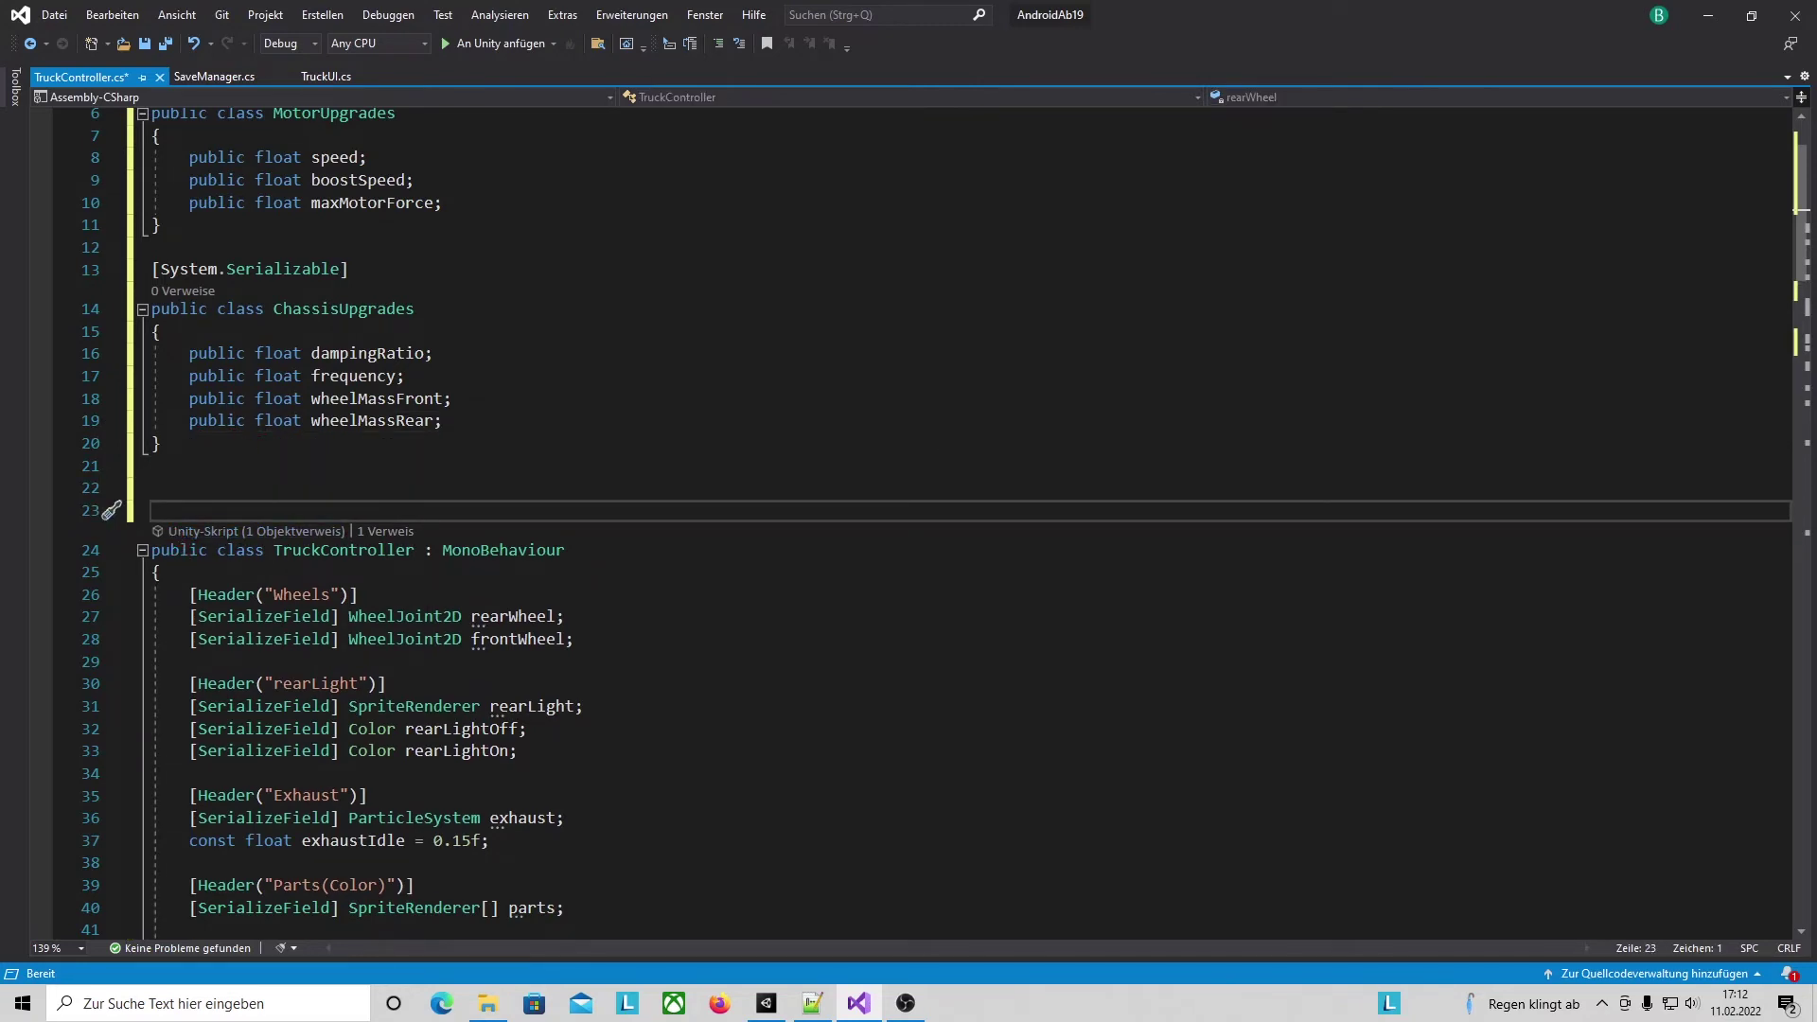
type("[System.Serializable] public class SpecialsUpgrades {     public bool allWheelDrive;     public bool winch;     public bool snowChains;     public bool amphibious; }")
scroll(259, 407, "down", 2)
Review the SpecialsUpgrades fields allWheelDrive, winch and snowChains.
left_click(258, 406)
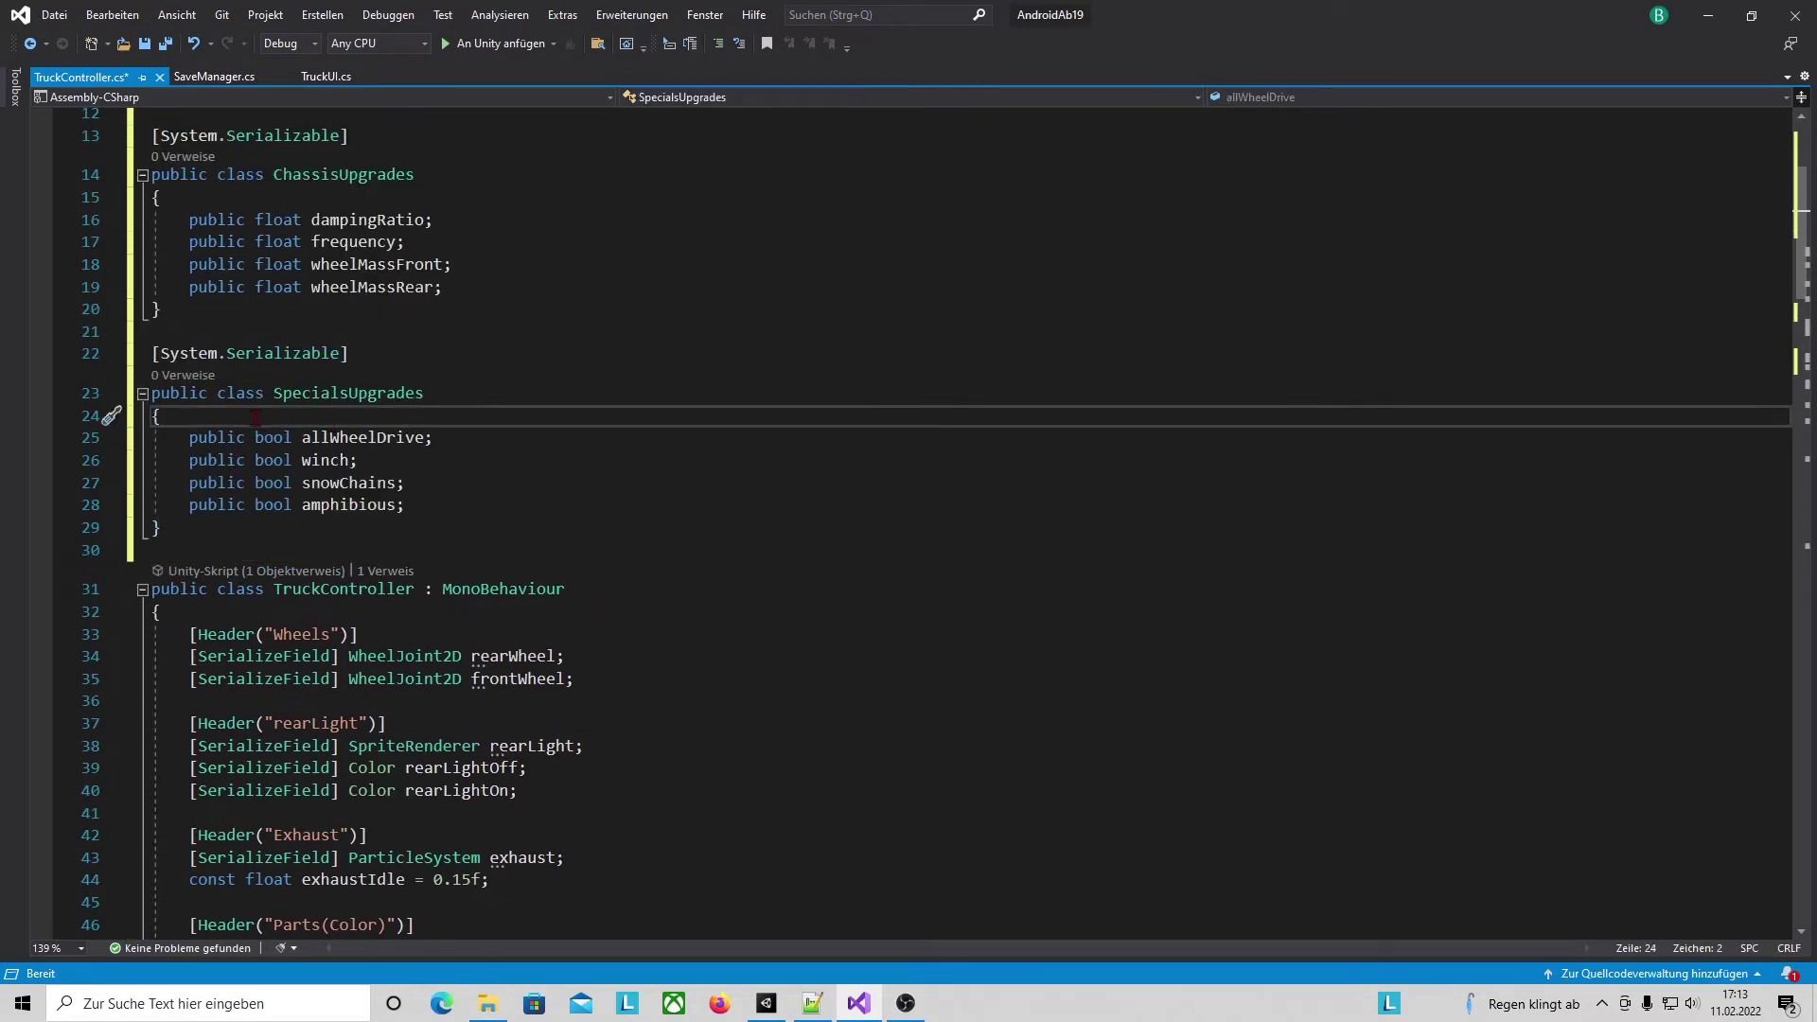
left_click_drag(302, 438, 433, 437)
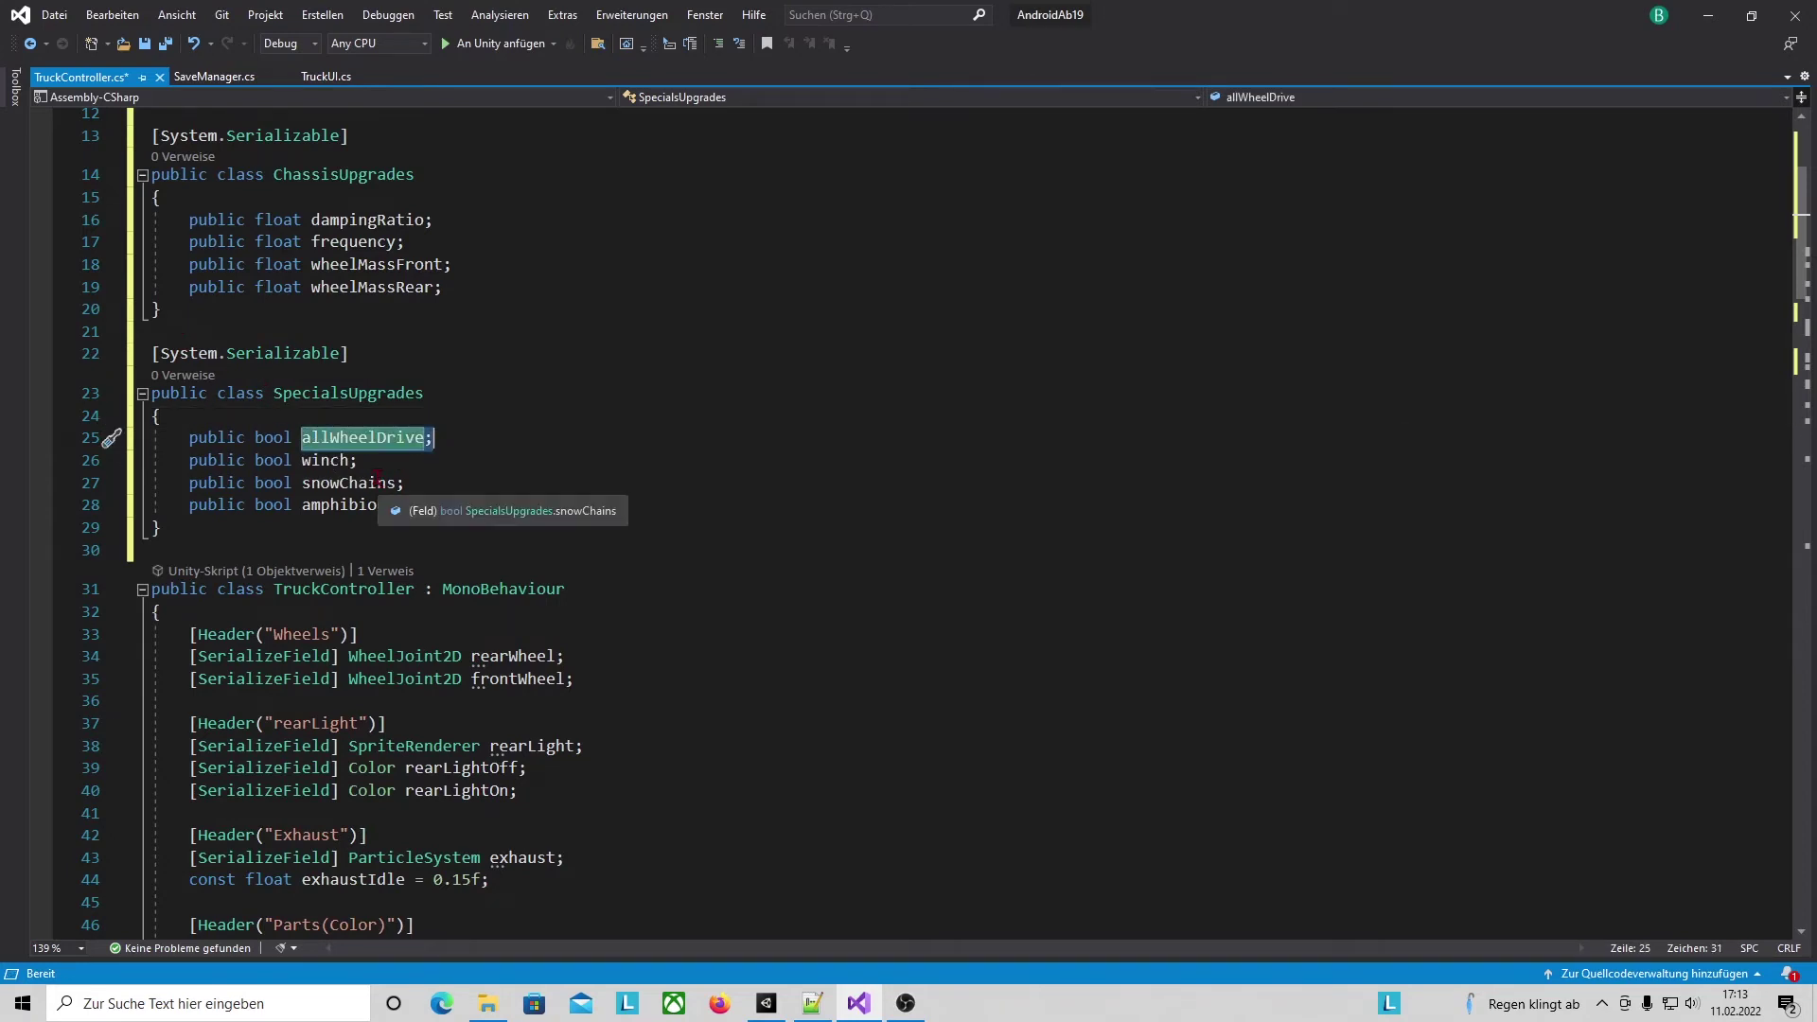
left_click_drag(301, 460, 382, 460)
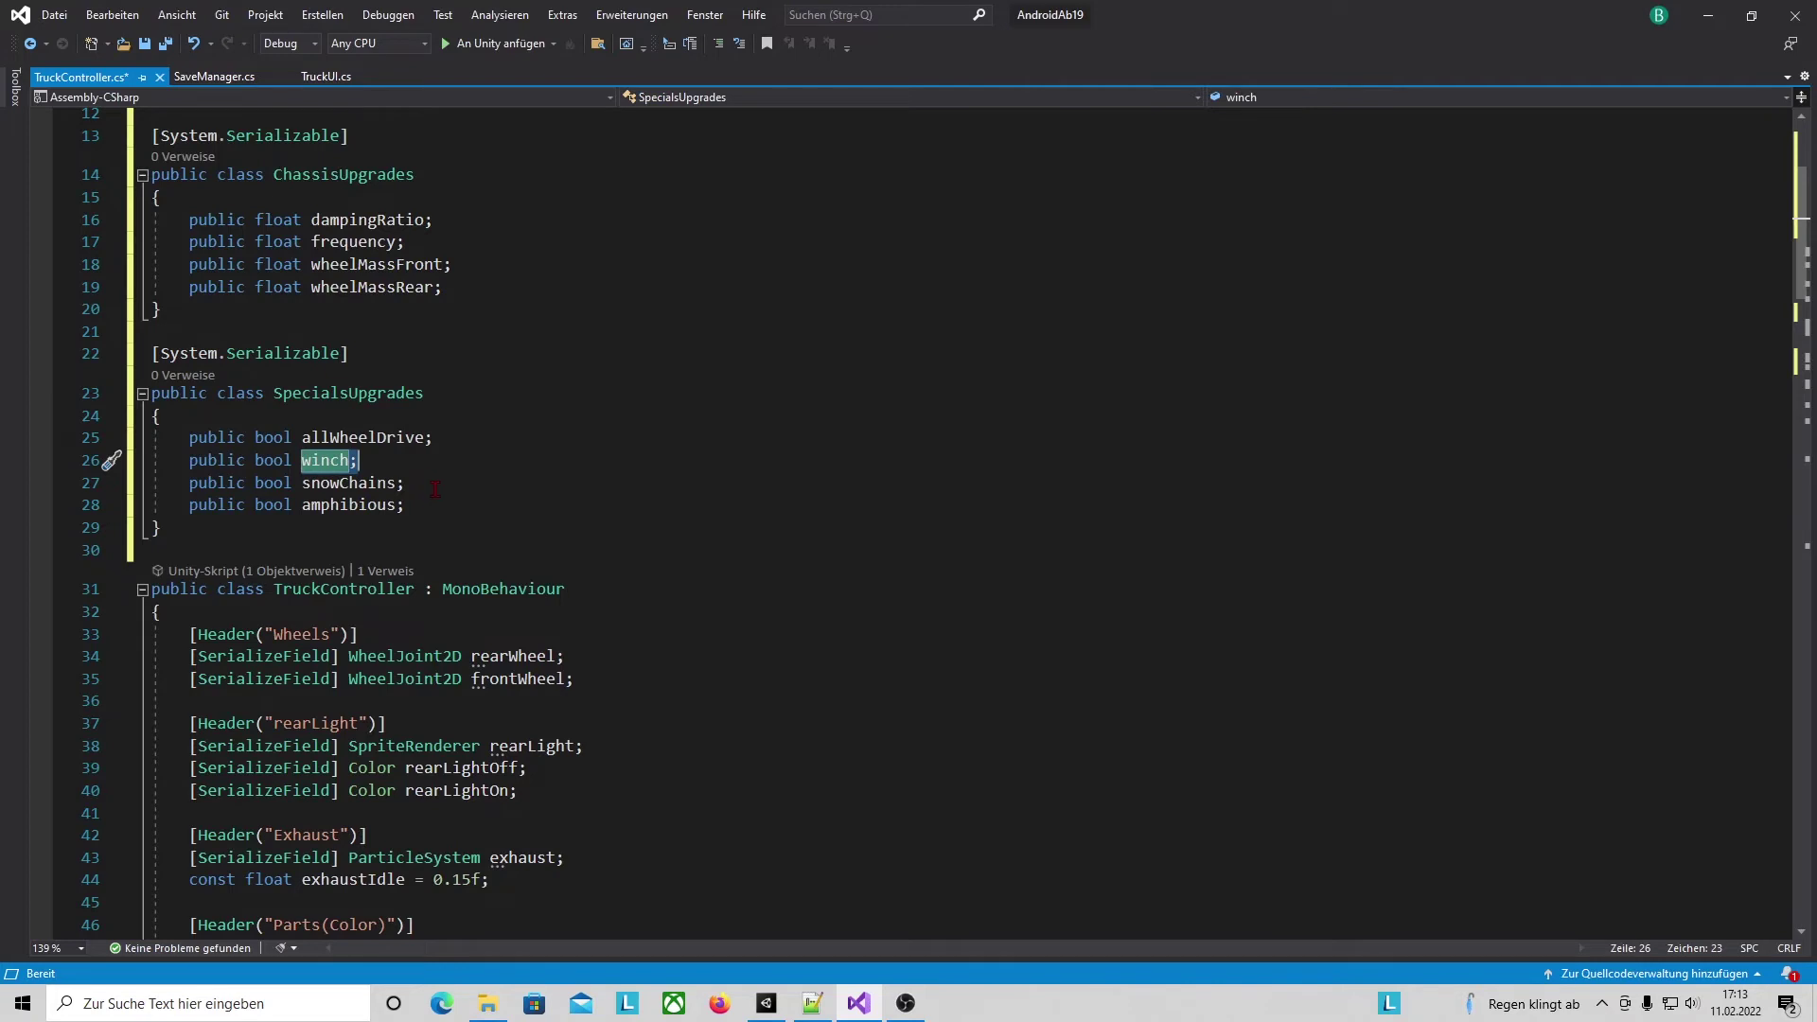
mouse_move(405, 505)
left_mouse_down()
mouse_move(341, 483)
mouse_move(302, 505)
left_mouse_up()
left_click(340, 460)
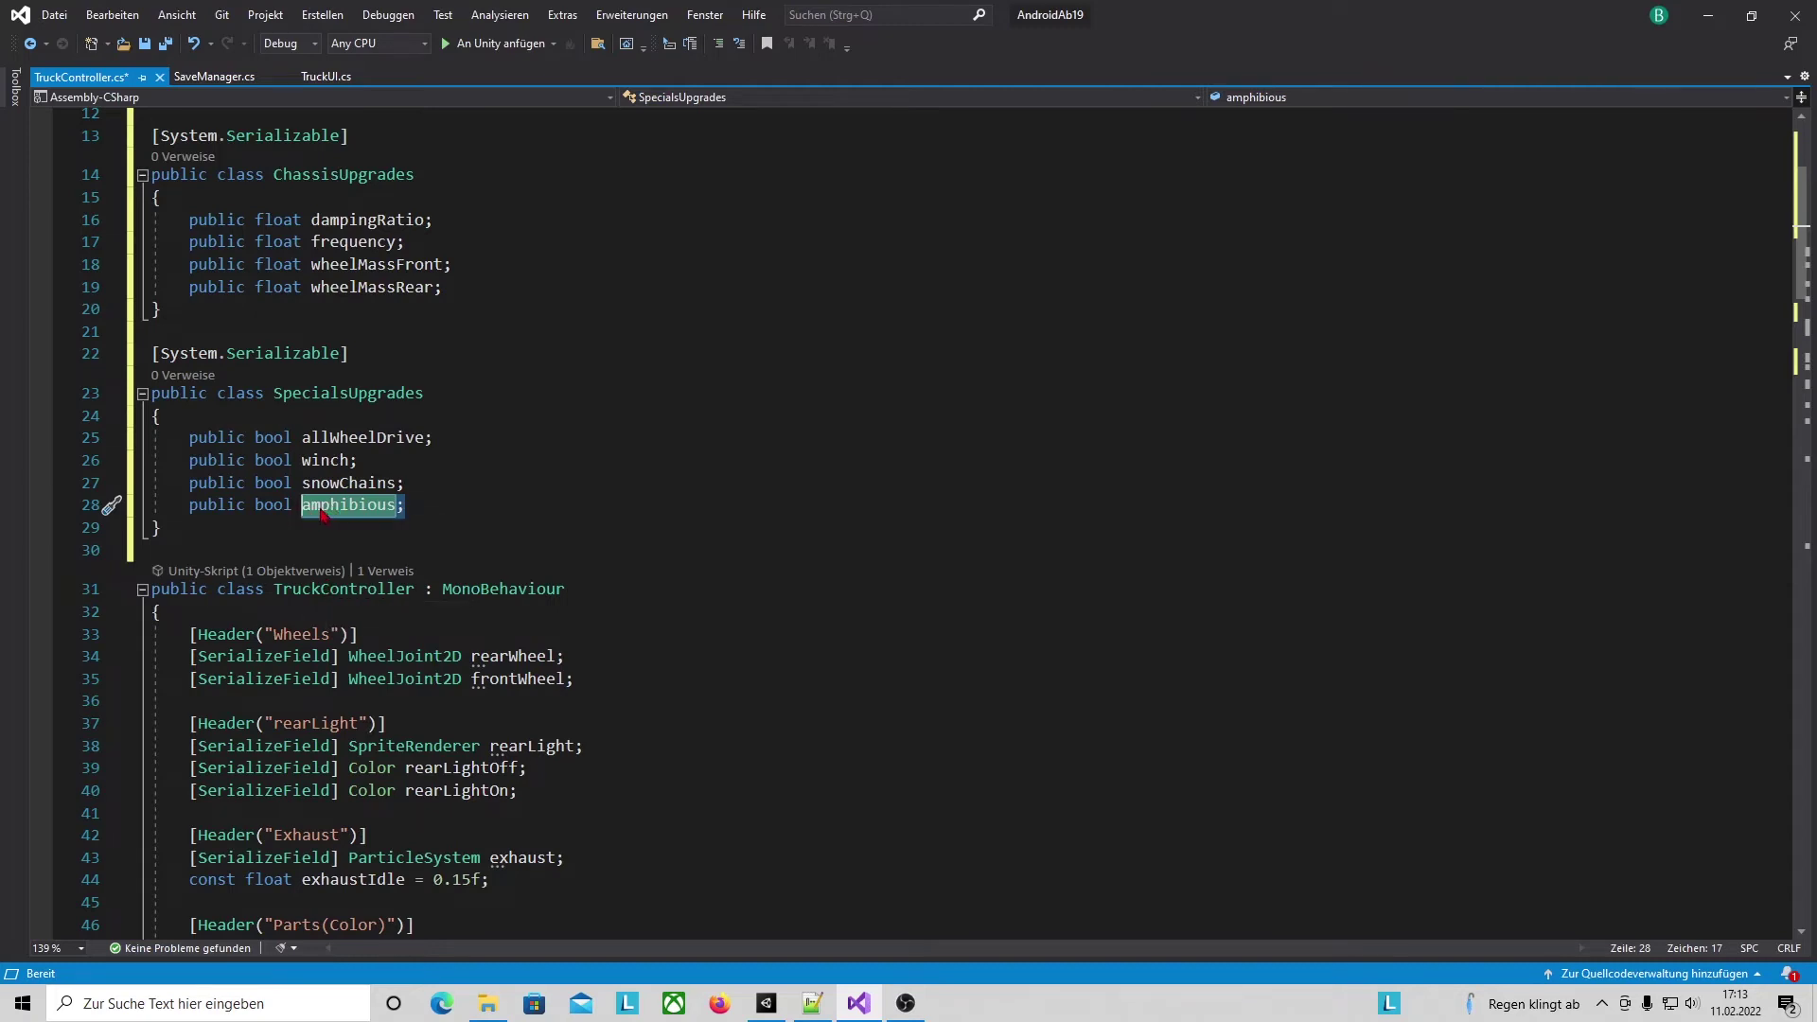
Insert the WheelsUpgrades class with physicsMaterial, size and stability after SpecialsUpgrades.
left_click(322, 555)
key("Return")
key("Return")
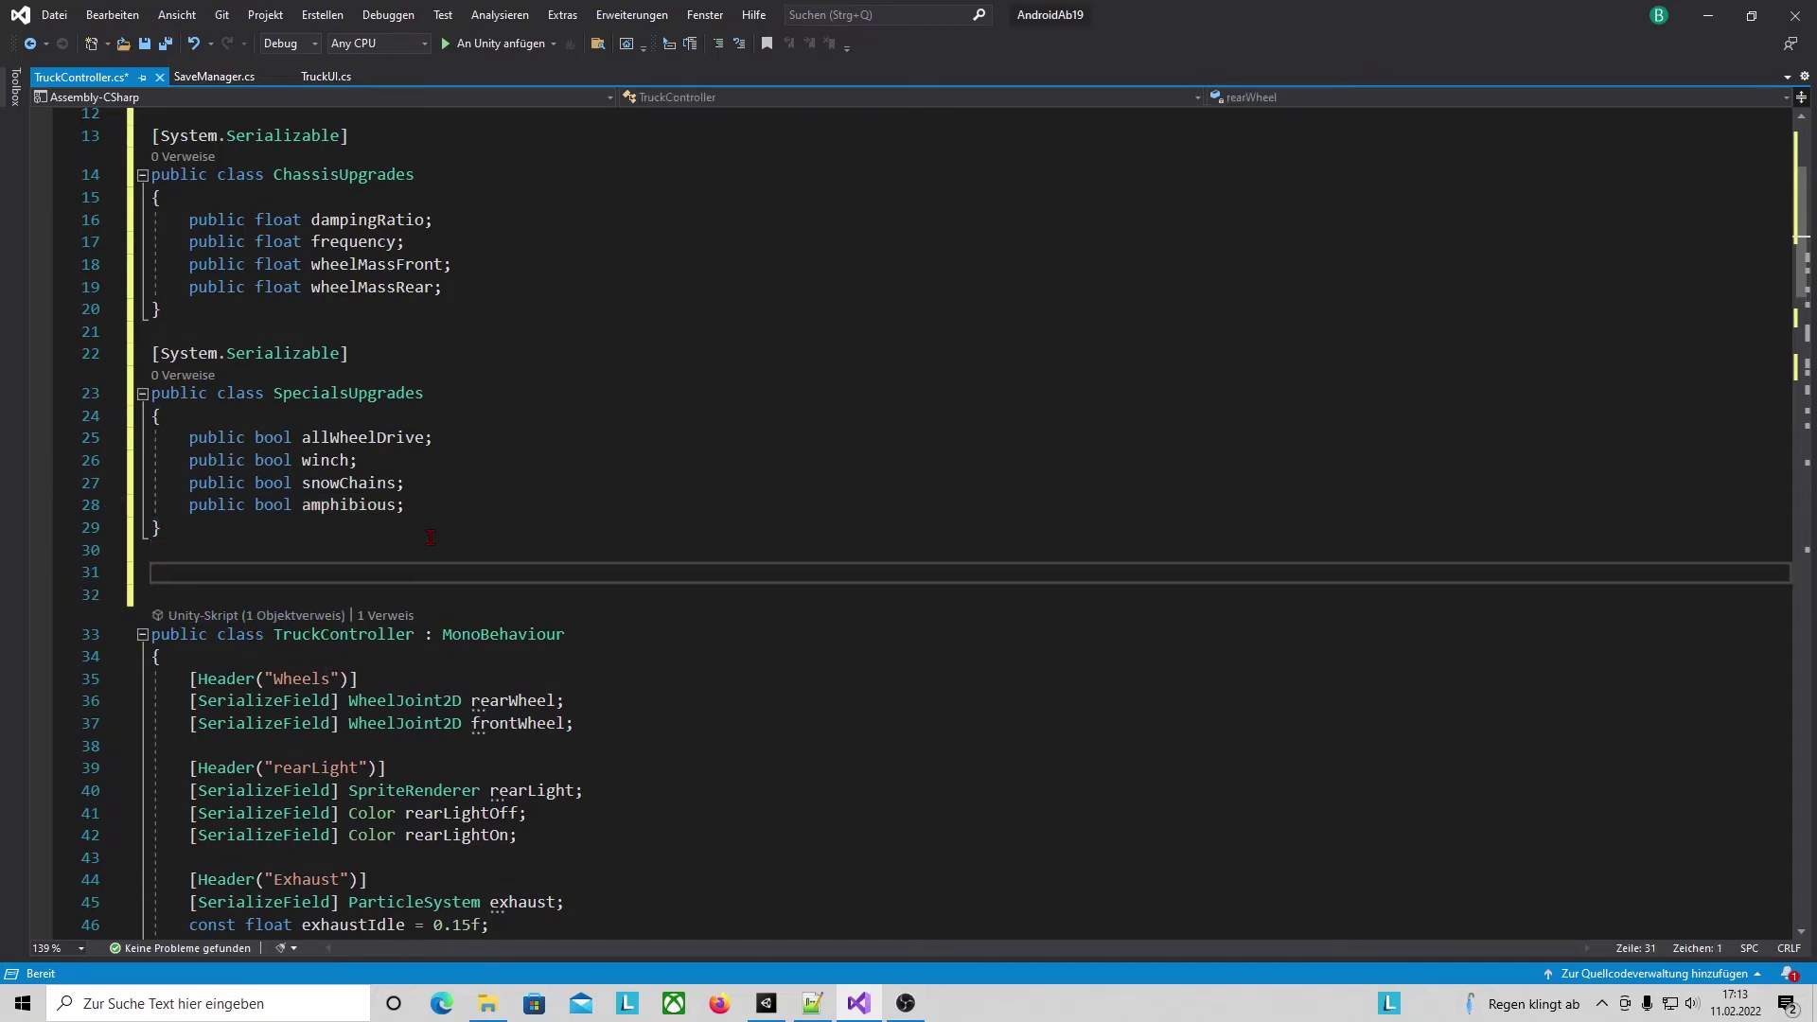
type("[System.Serializable] public class WheelsUpgrades {     public PhysicsMaterial2D physicsMaterial;     public float size;     public float stability; }")
scroll(415, 398, "down", 4)
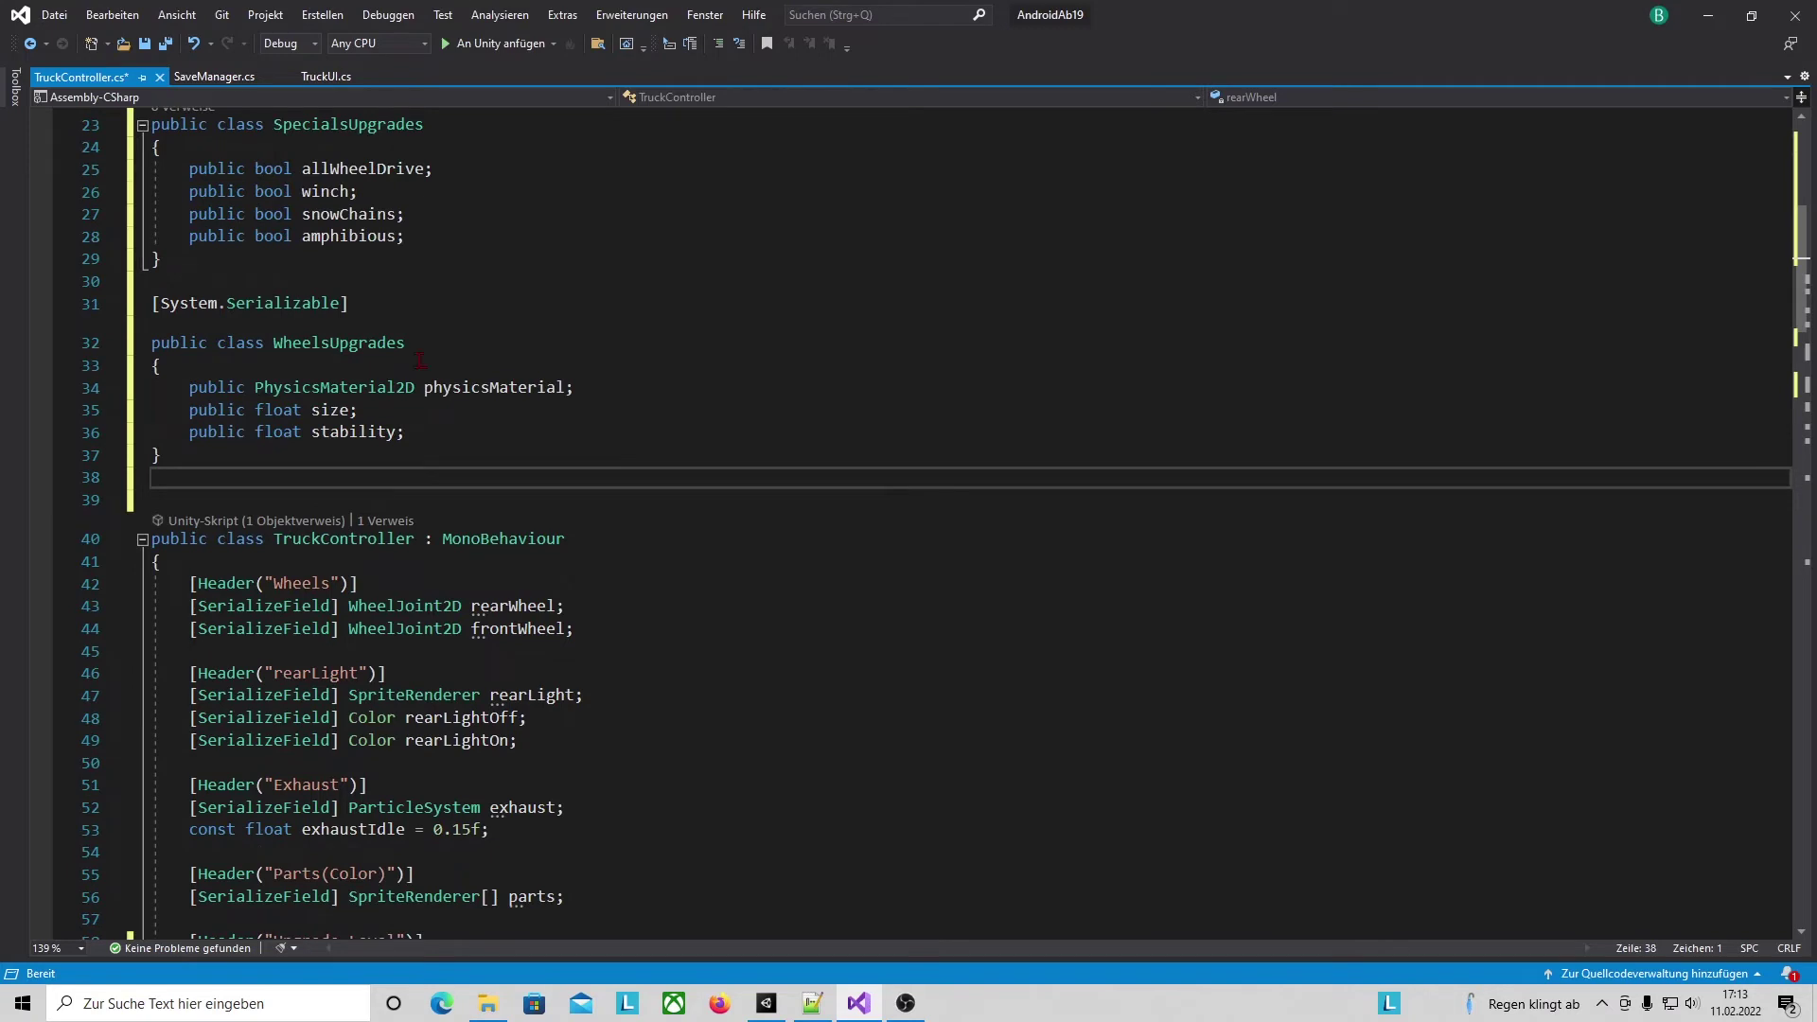
left_click(389, 389)
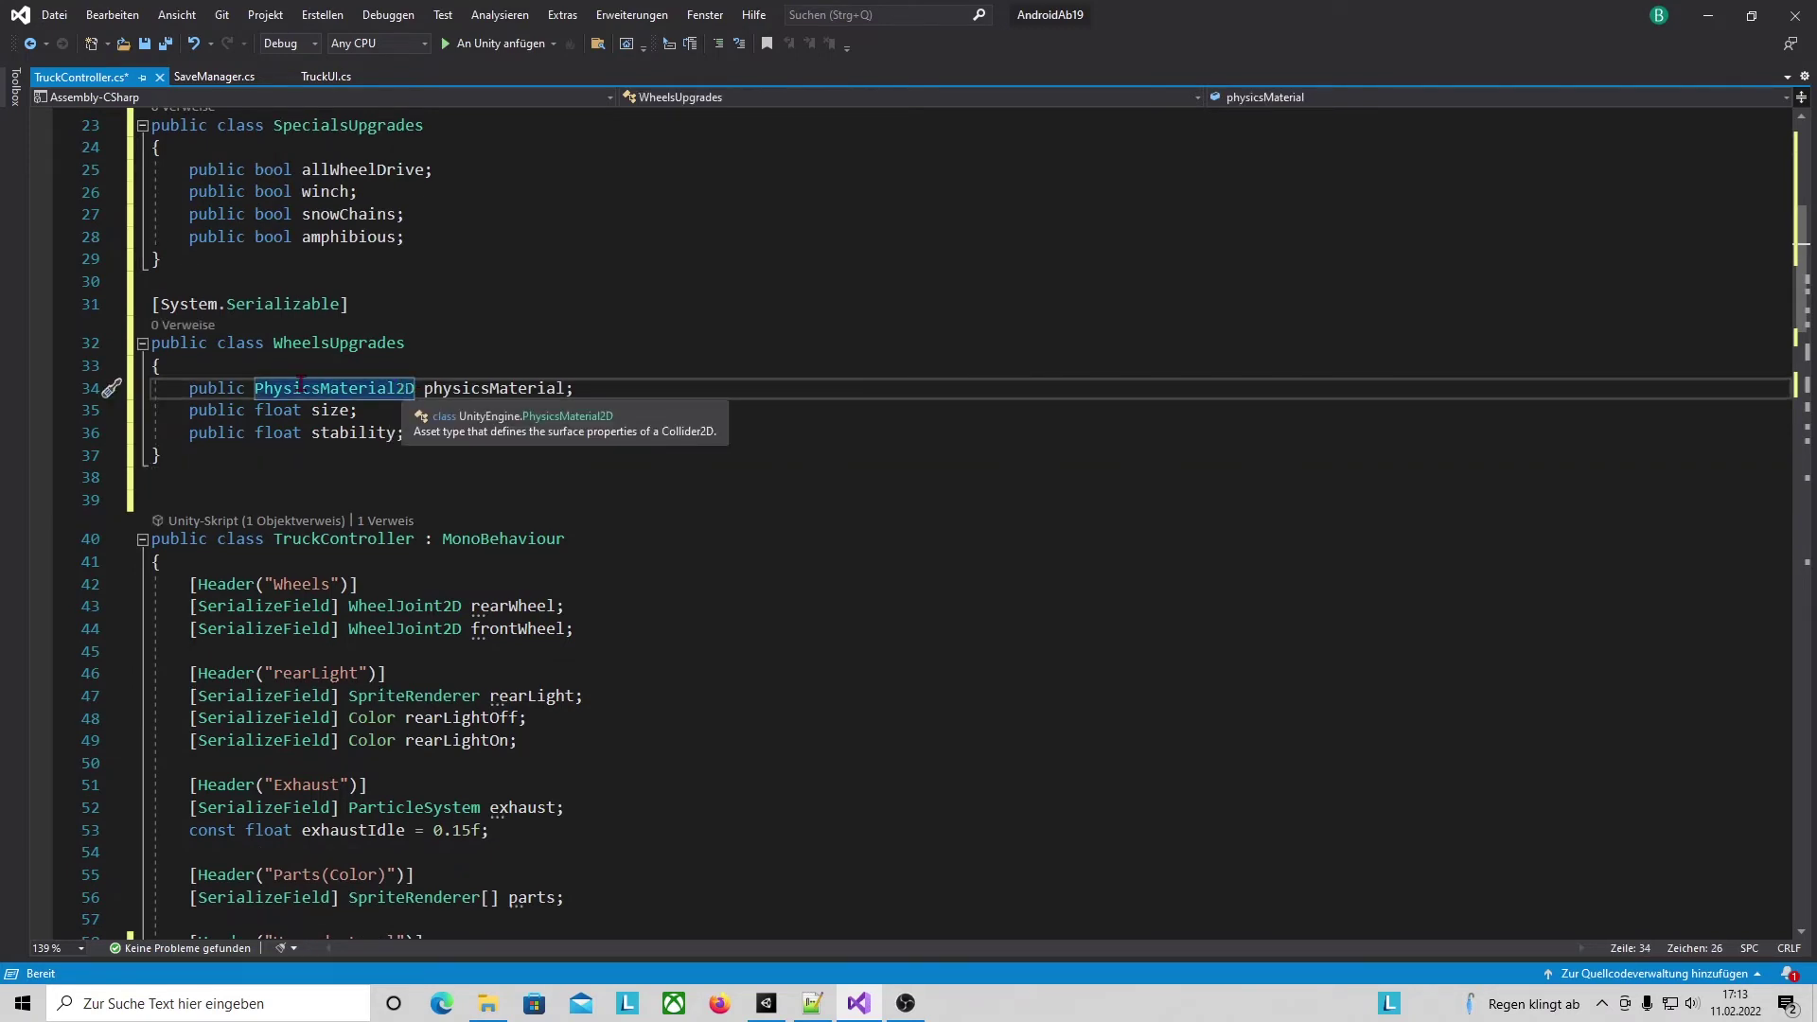
left_click_drag(425, 389, 574, 389)
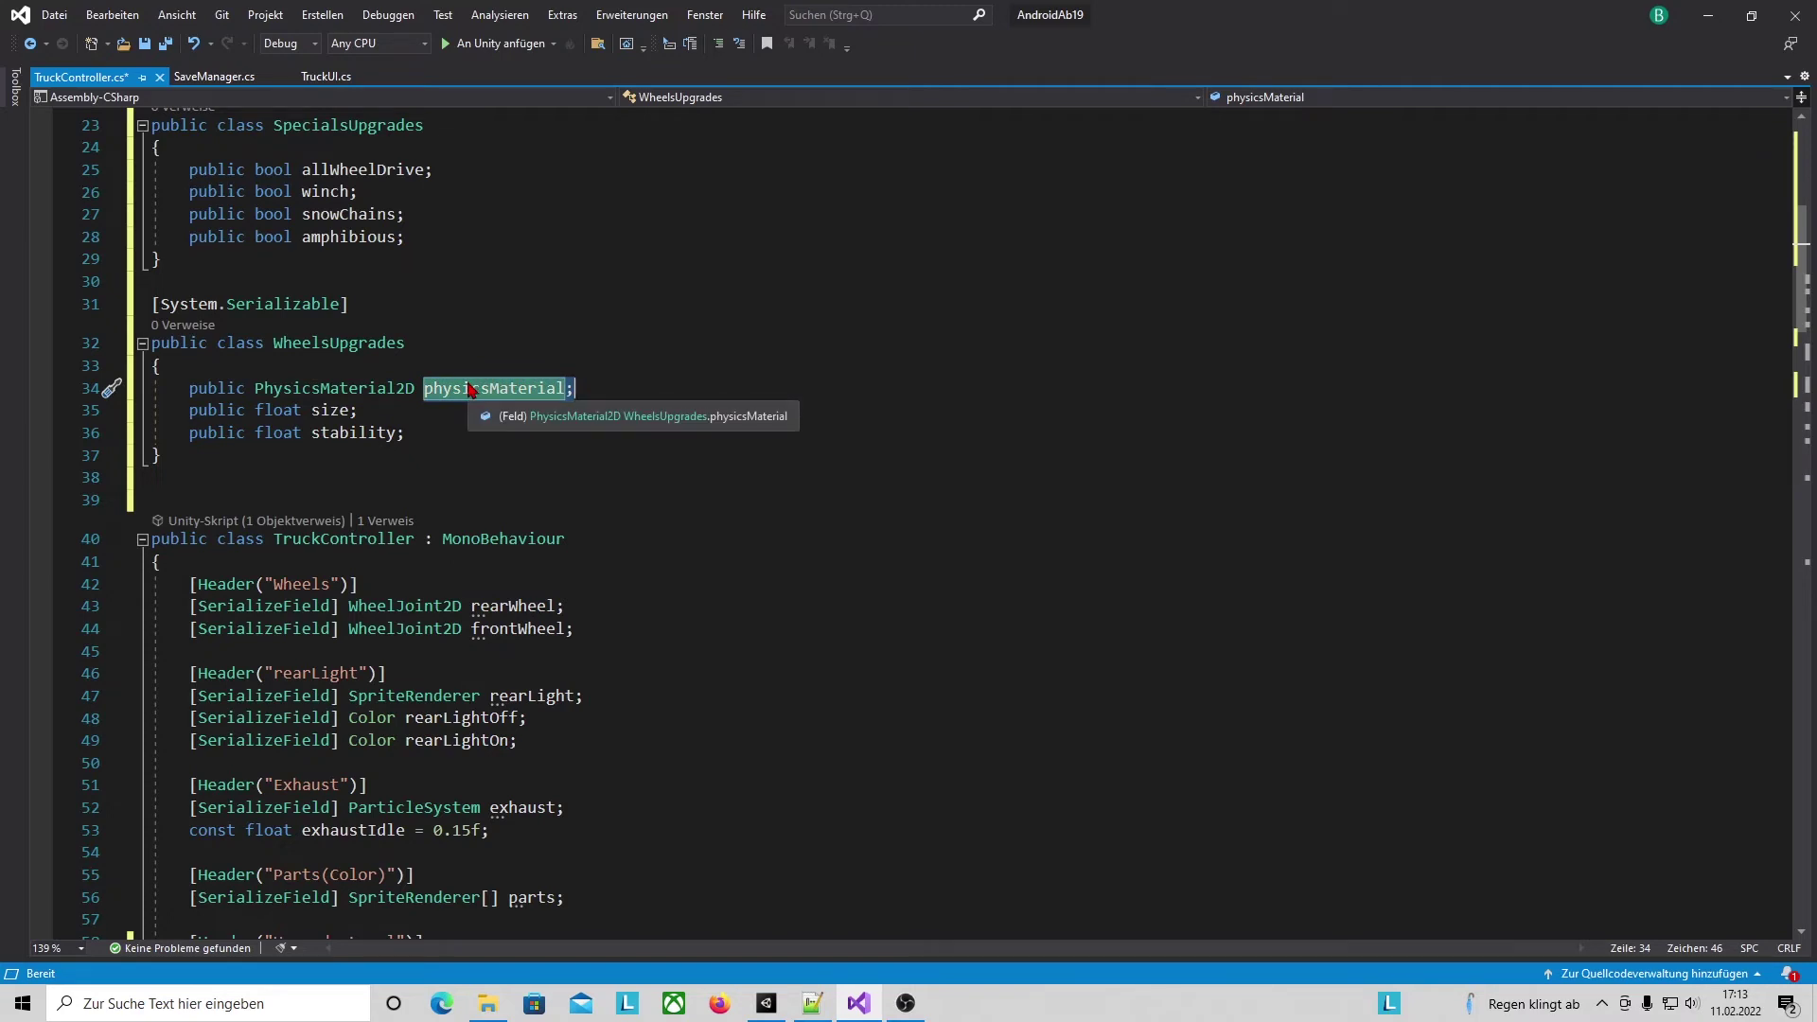
left_click(349, 409)
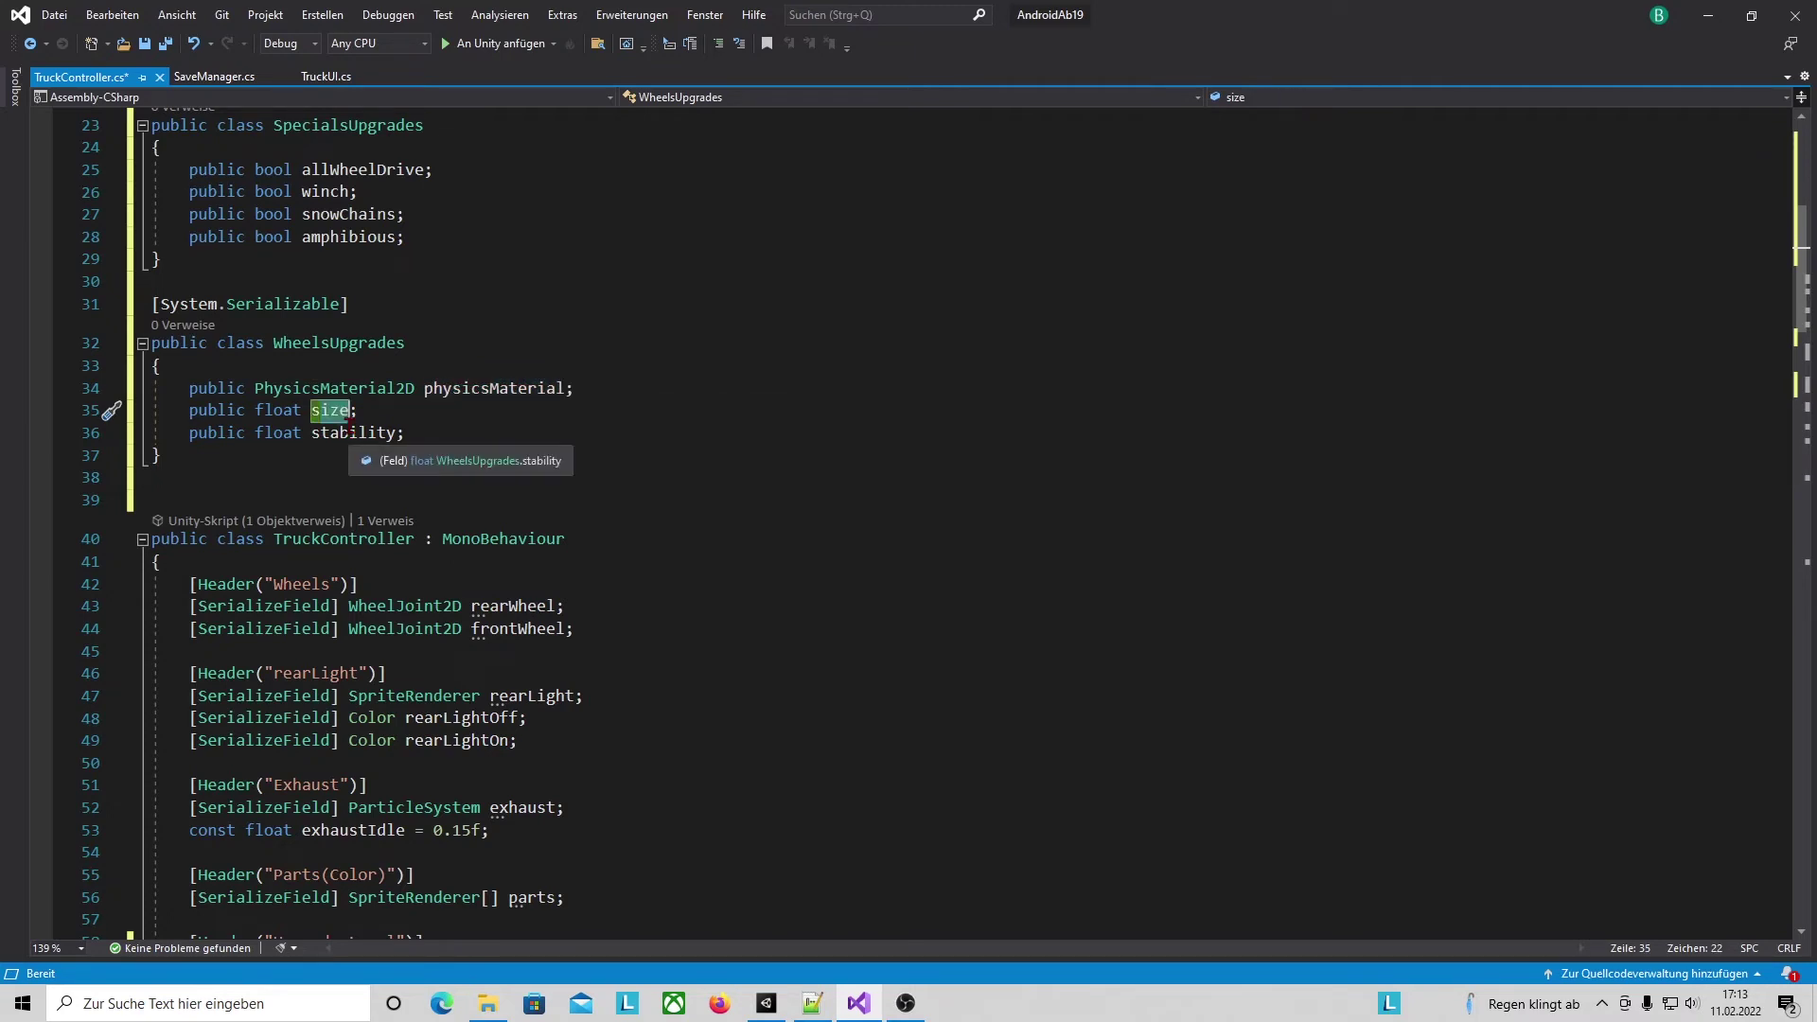
left_click(217, 455)
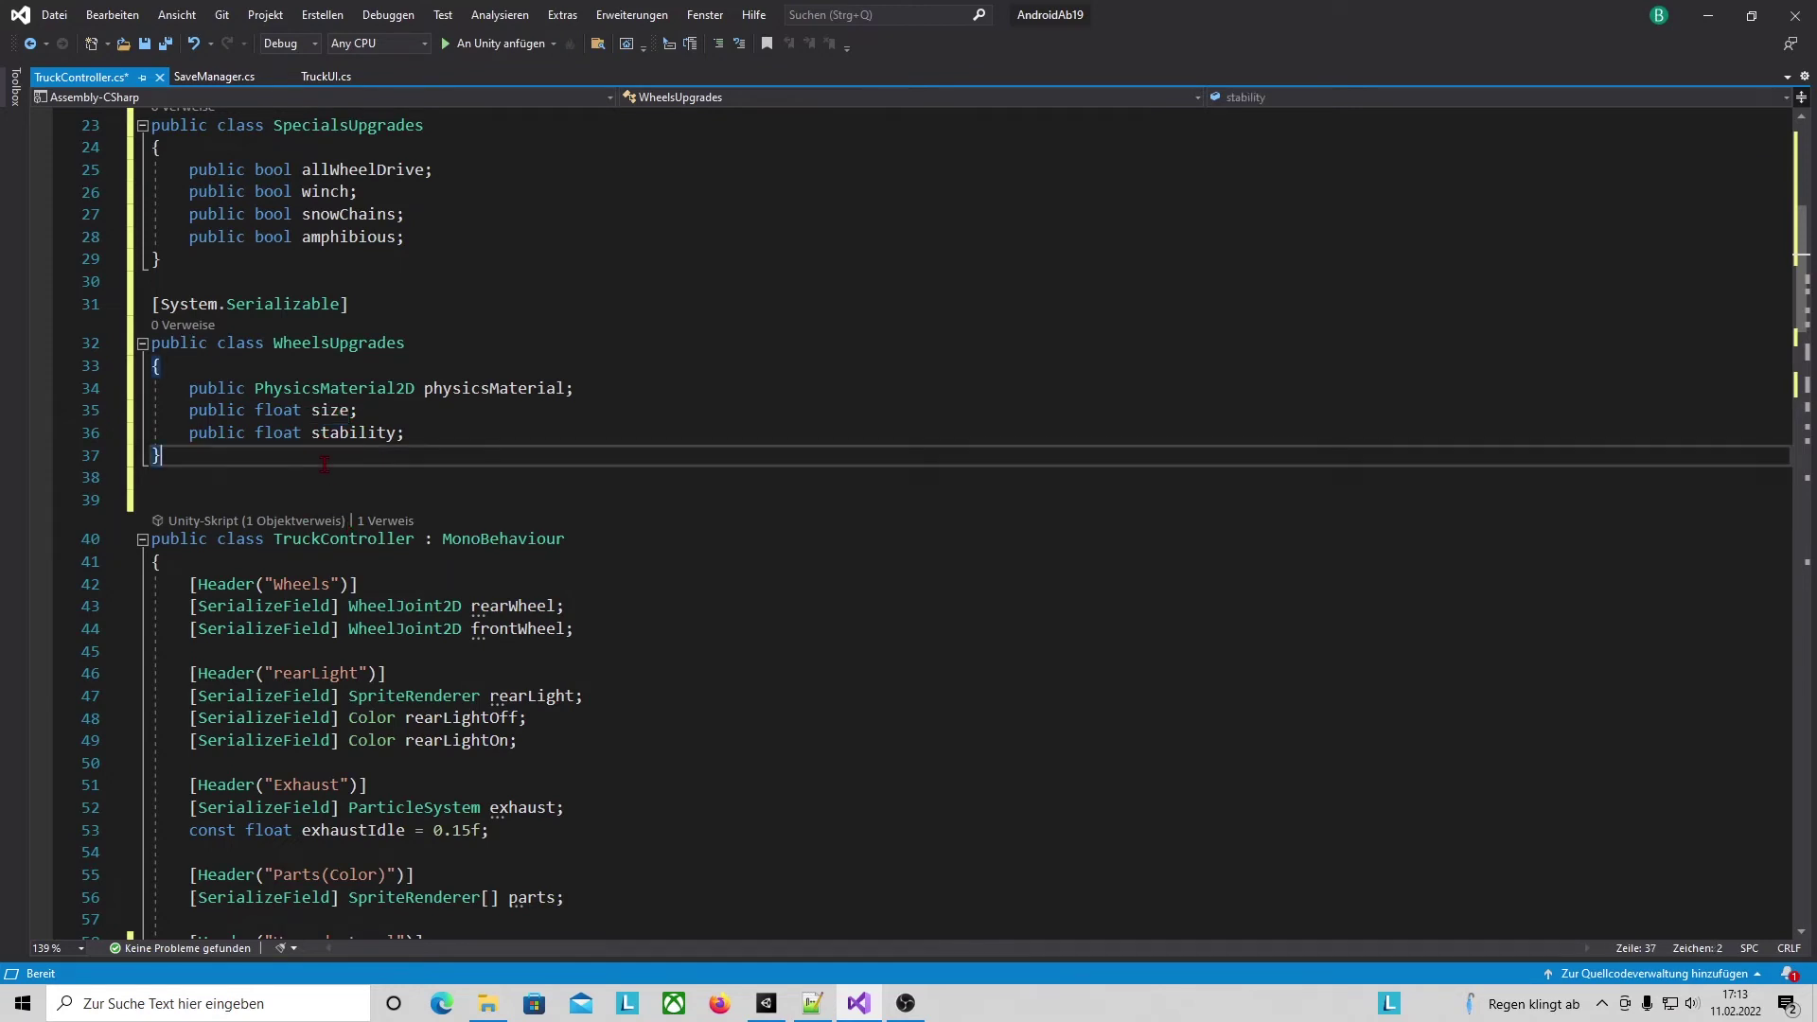
left_click_drag(312, 433, 405, 432)
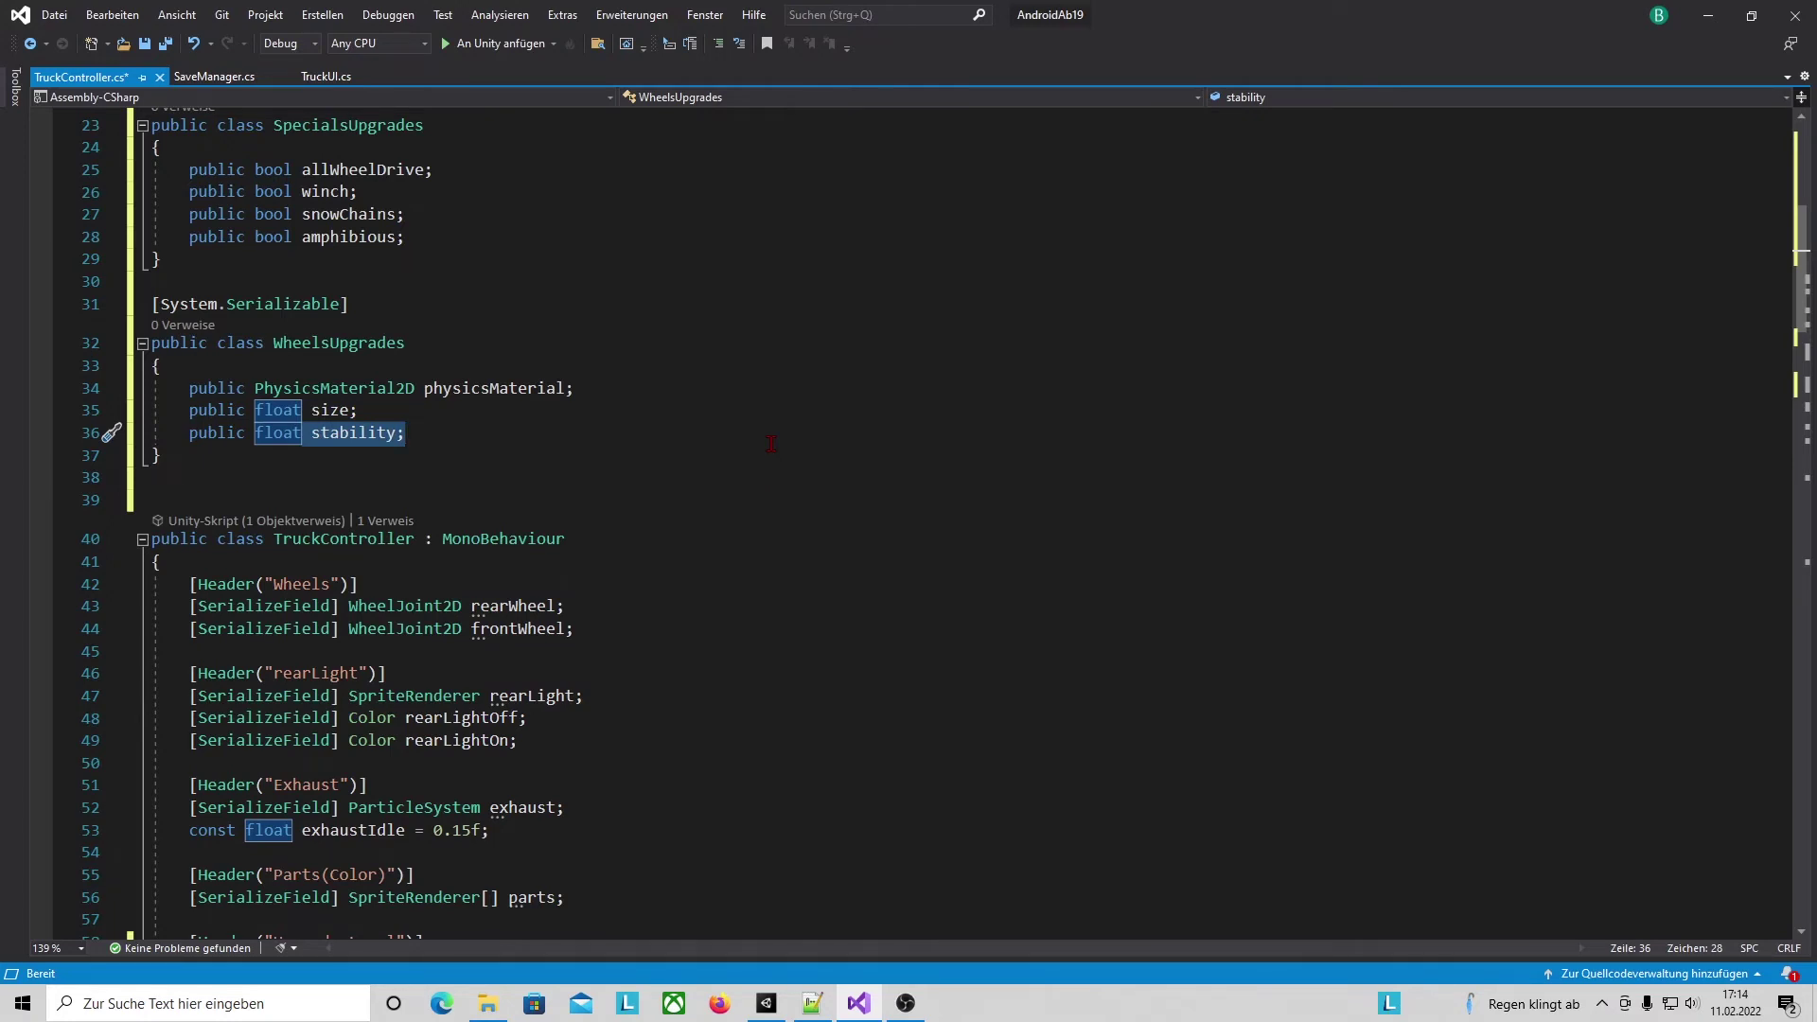
left_click(317, 448)
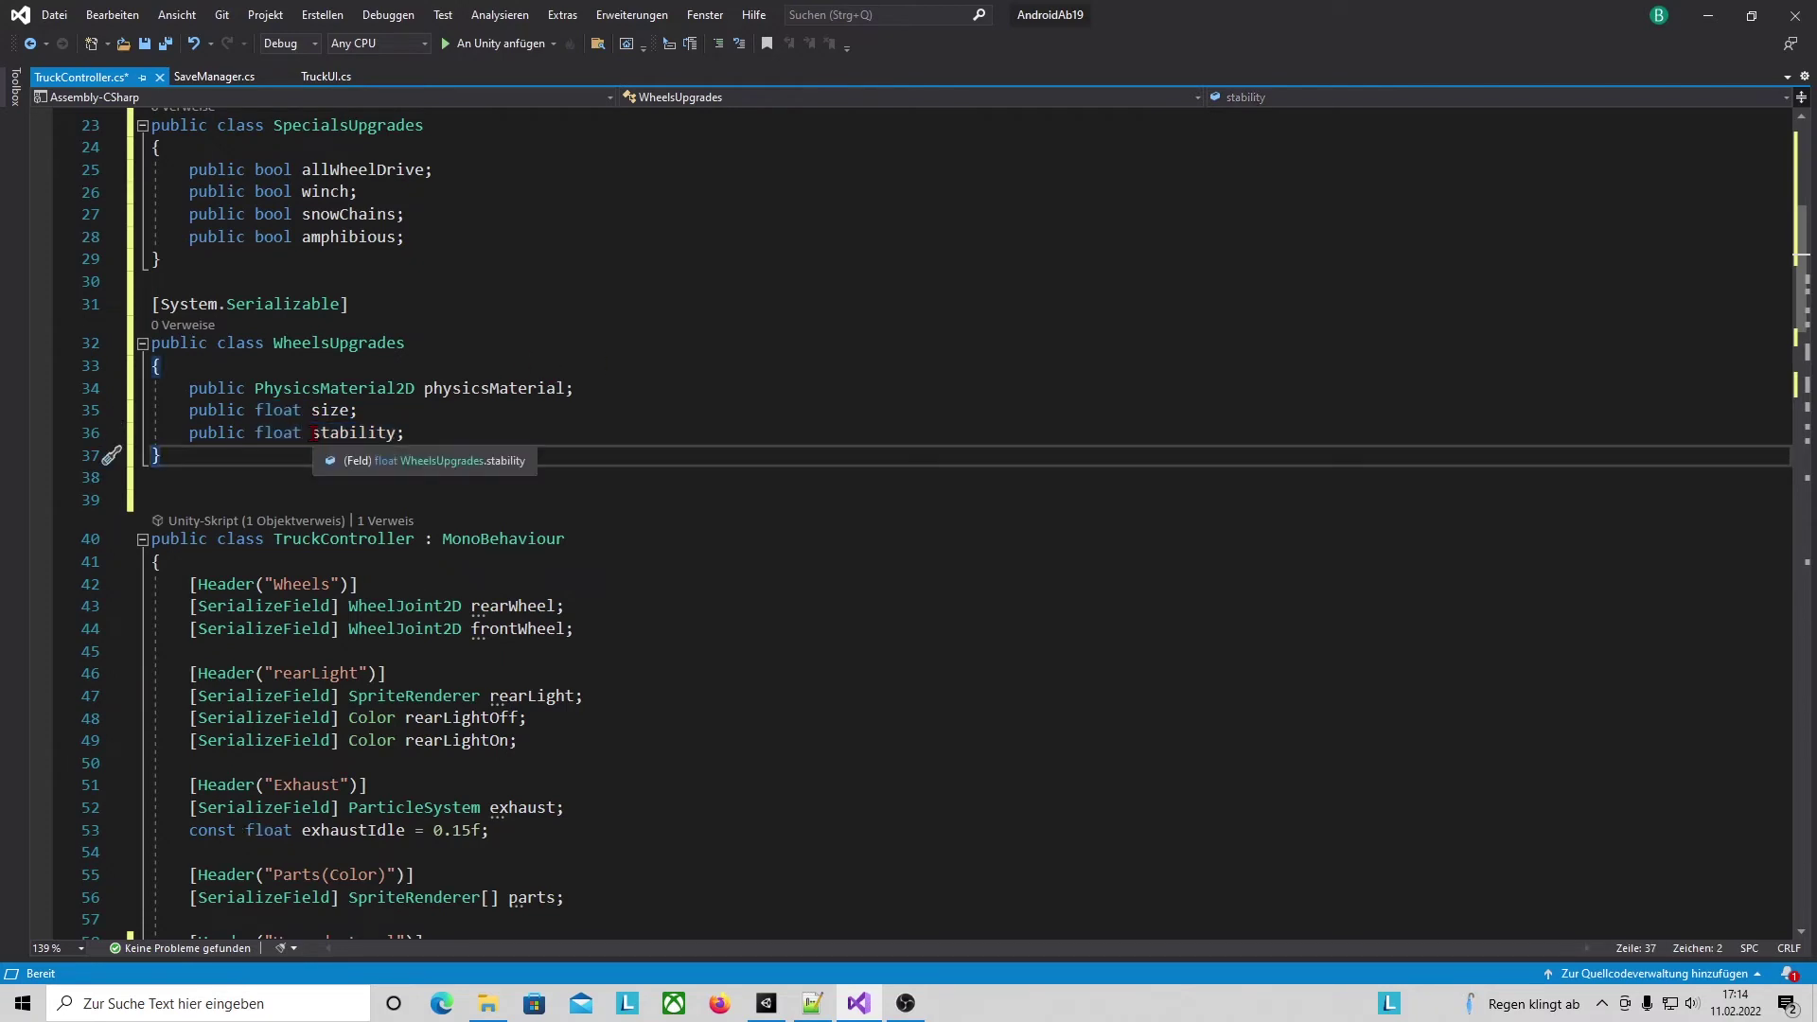
double_click(316, 433)
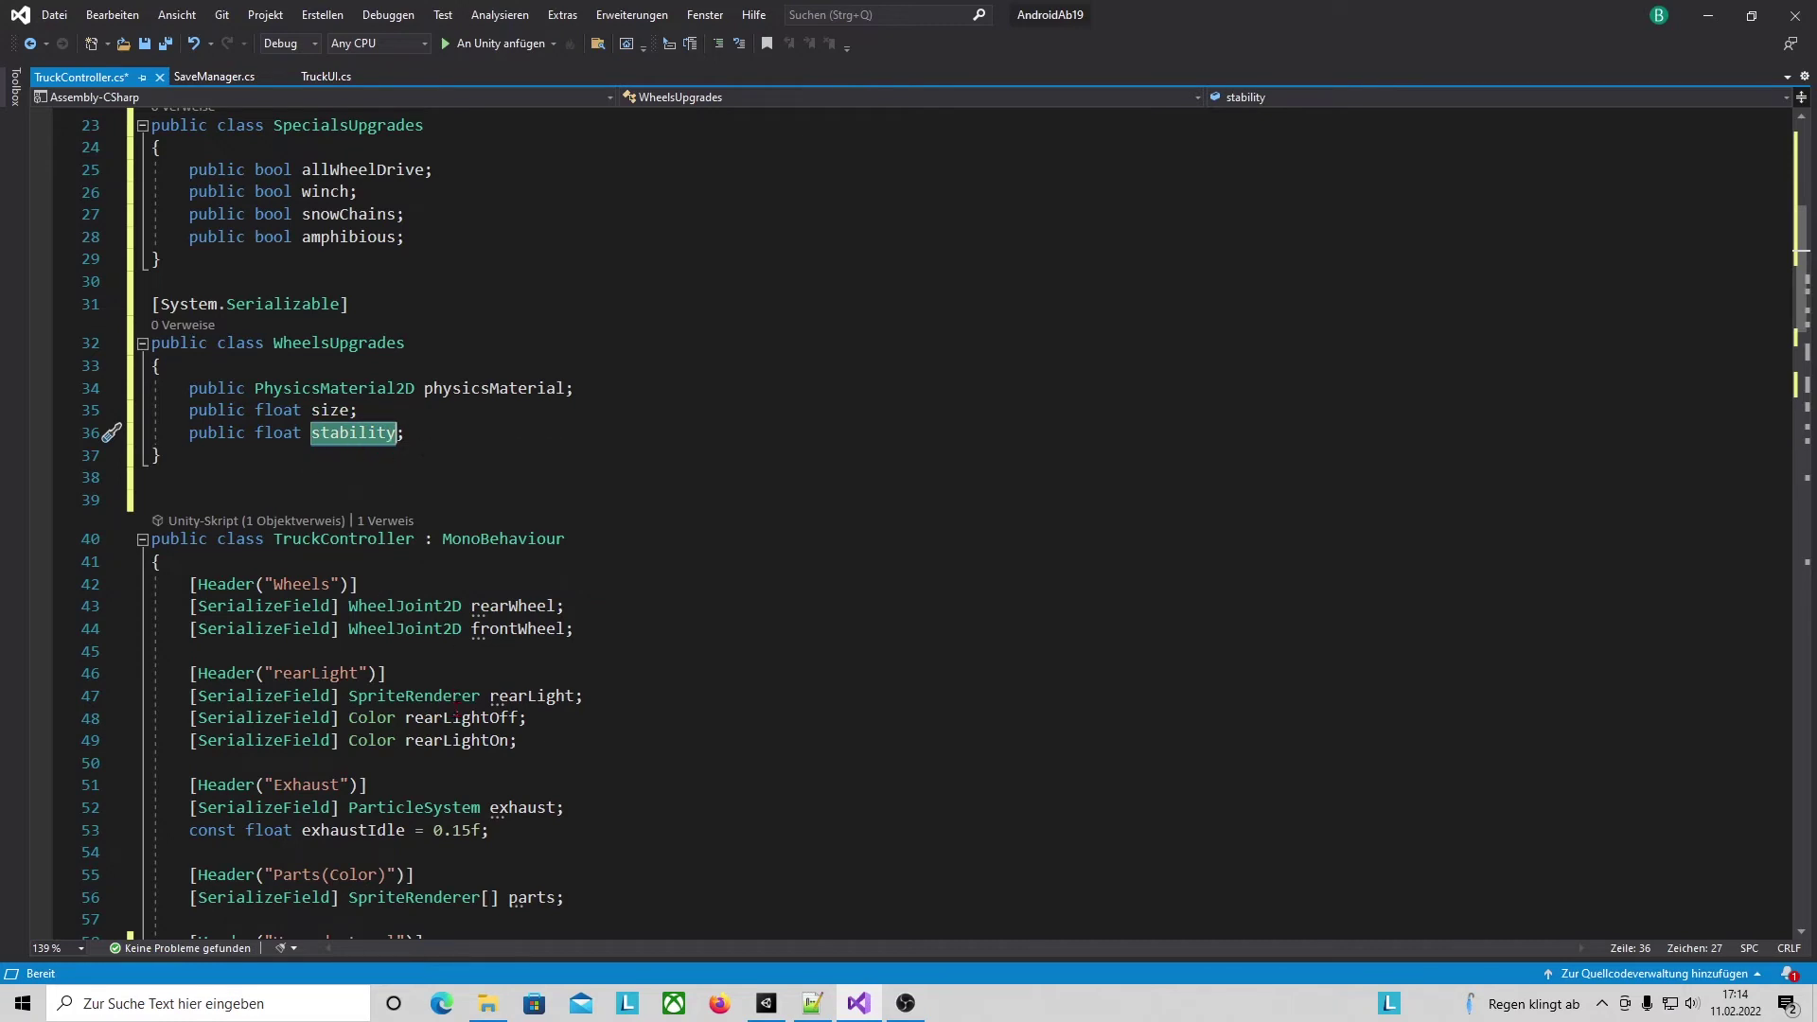
left_click(178, 471)
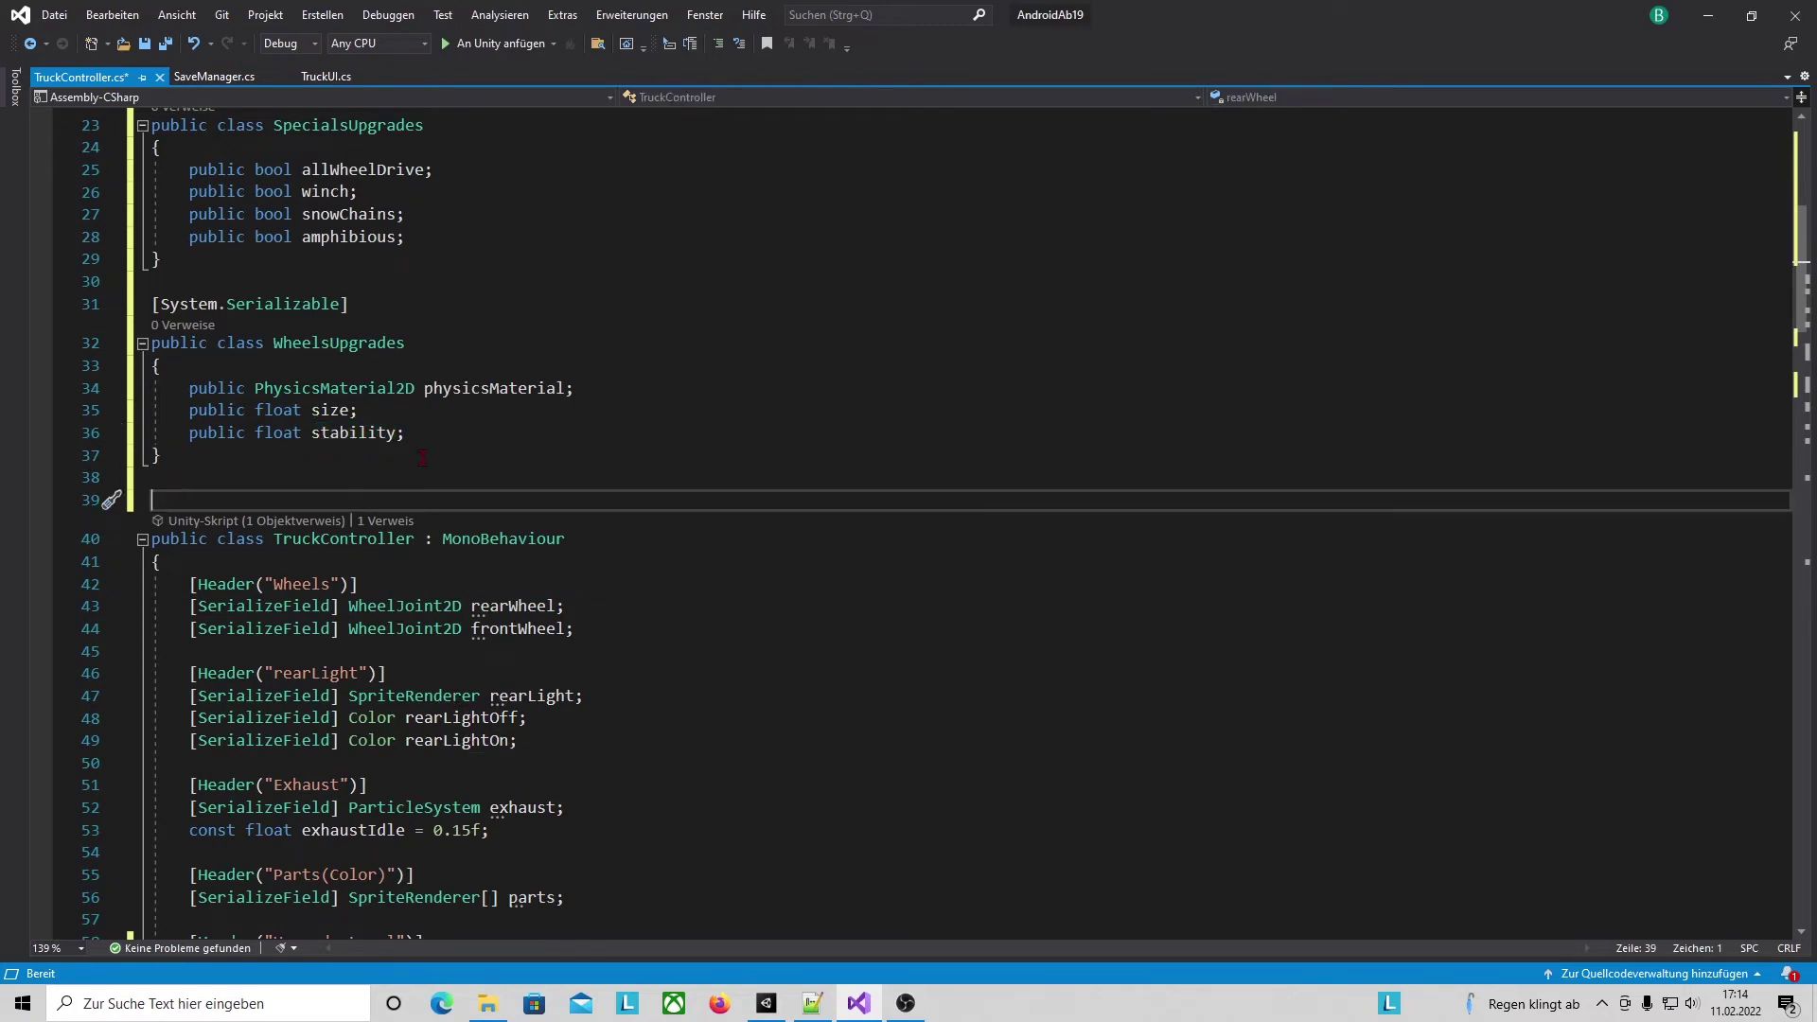
scroll(665, 471, "up", 4)
scroll(268, 161, "up", 2)
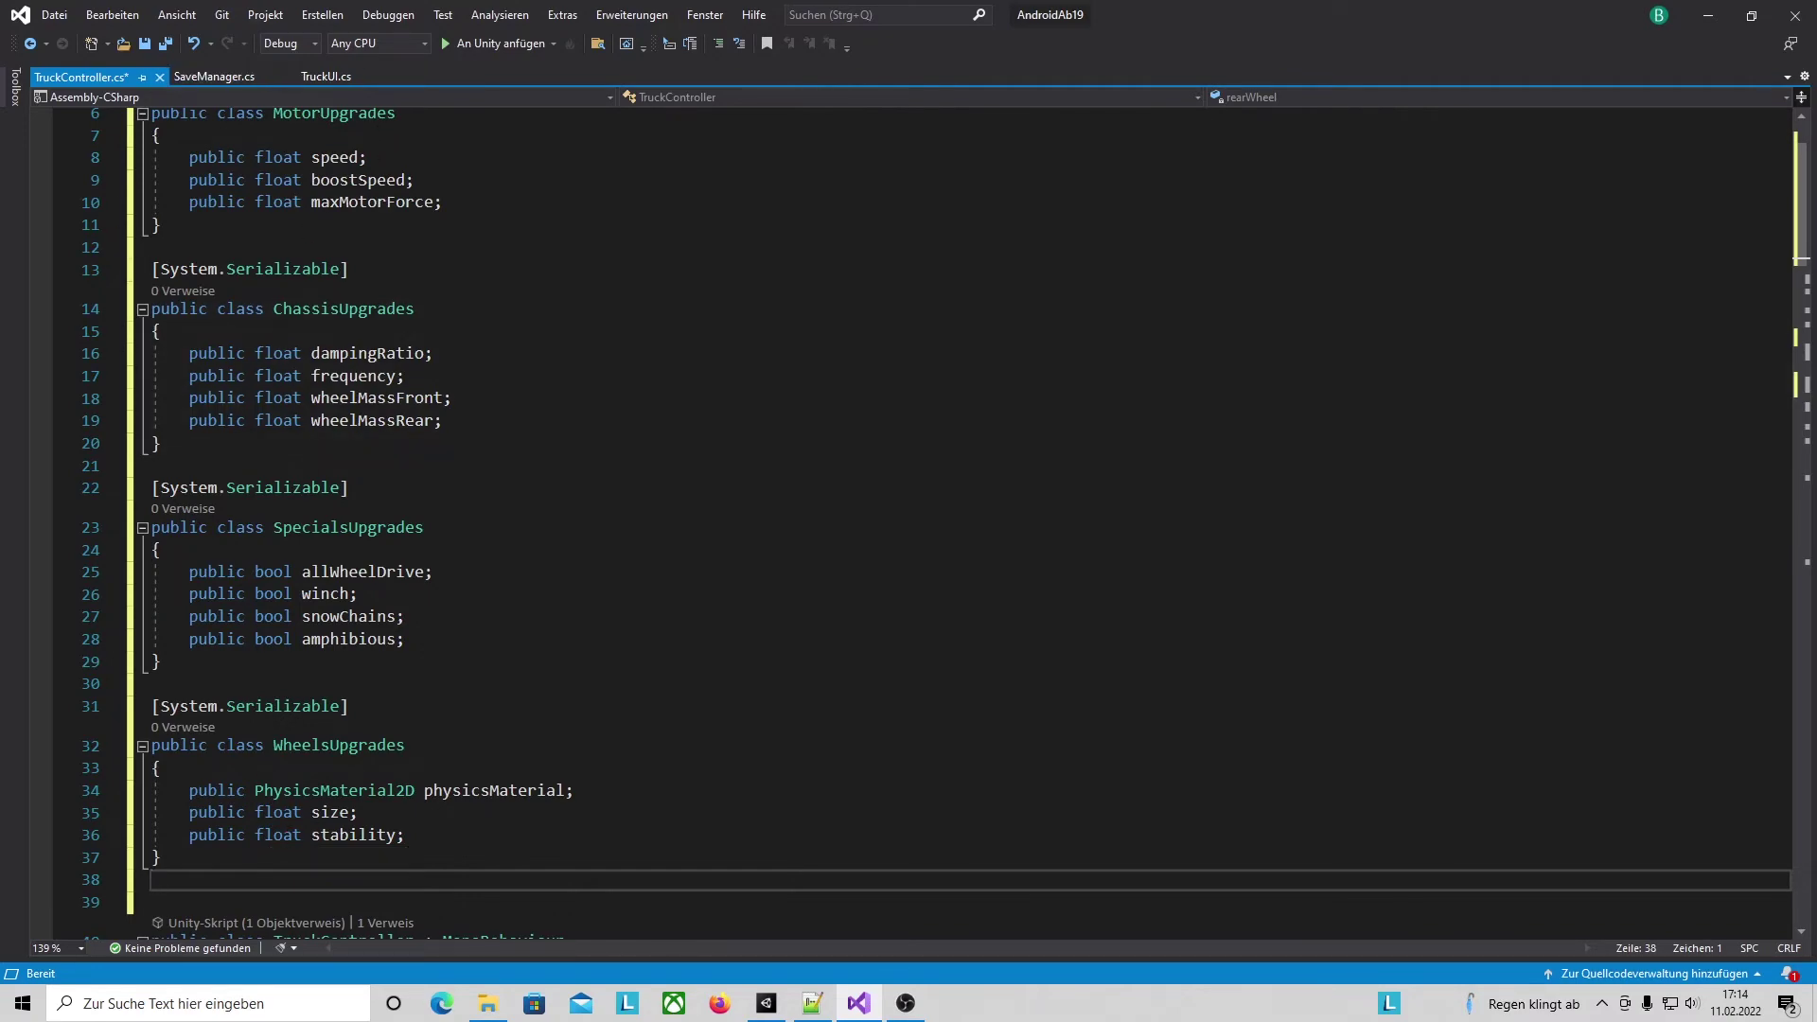
scroll(436, 473, "down", 8)
Insert four serialized upgrade arrays under a header listing 1 Wheels, 2 Chassis, 3 Motor, 4 Specials.
scroll(437, 473, "down", 4)
scroll(436, 473, "down", 2)
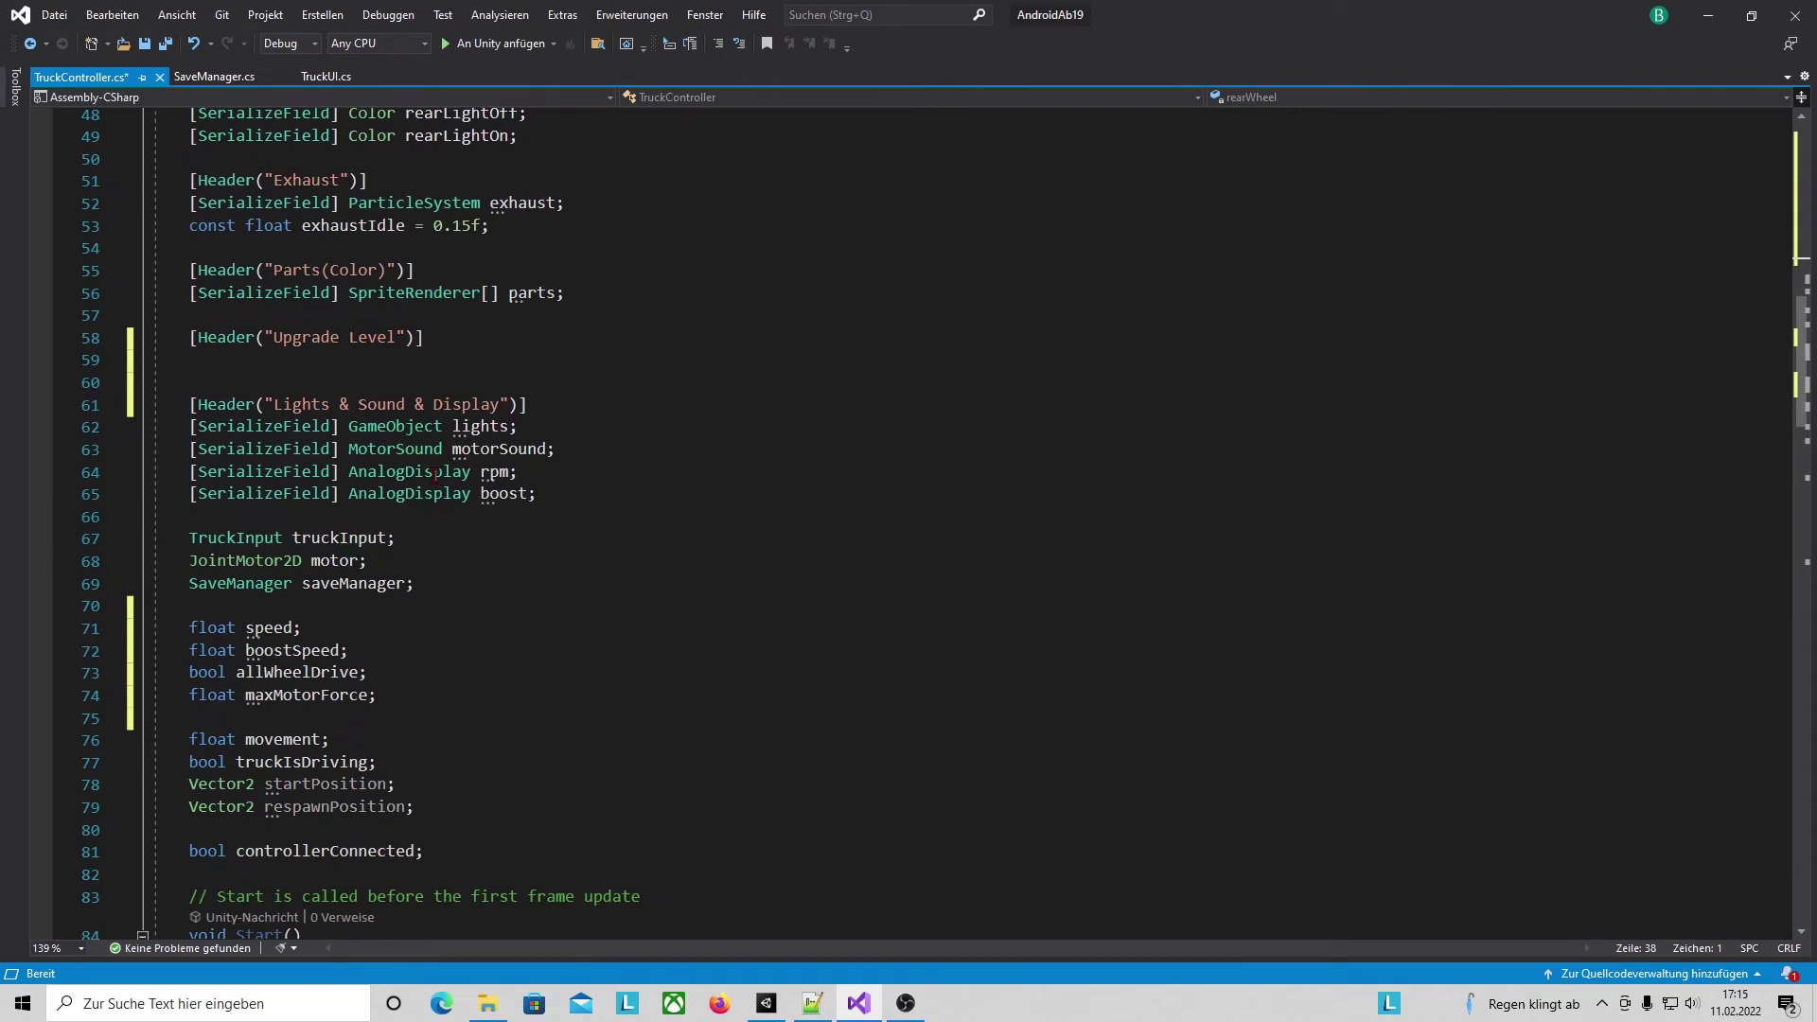
left_click(261, 365)
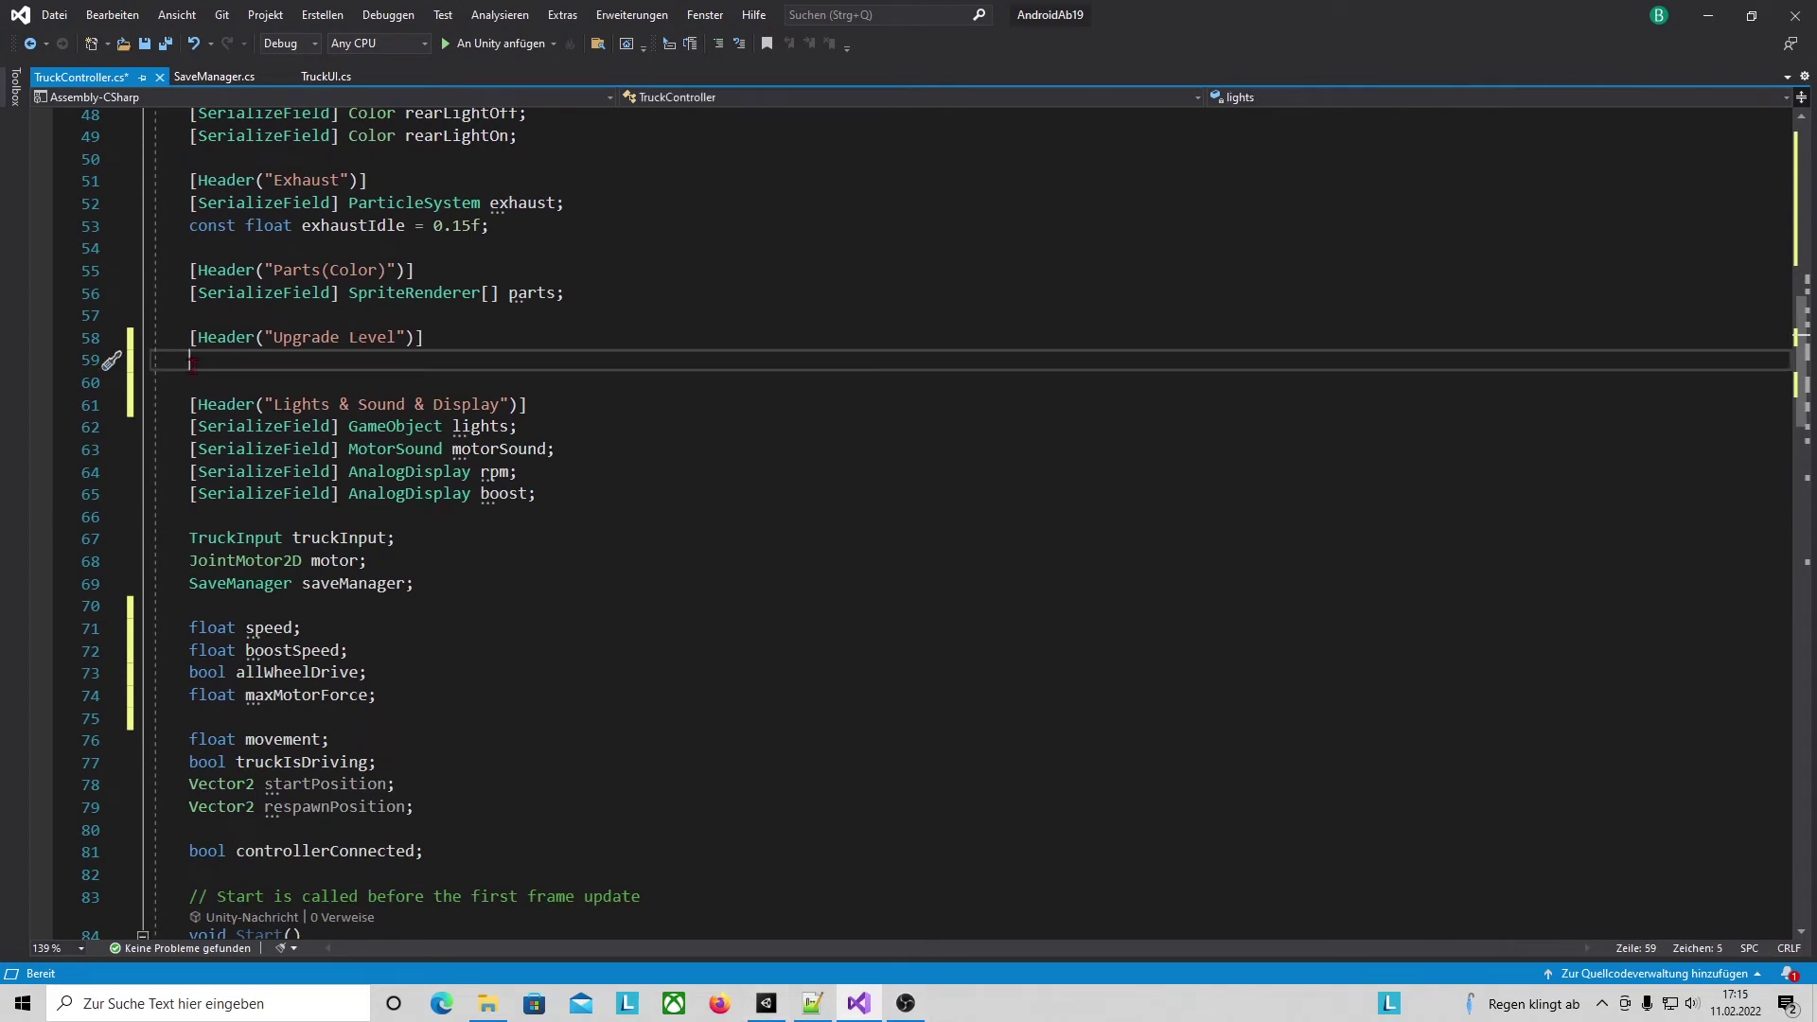
key("ctrl+z")
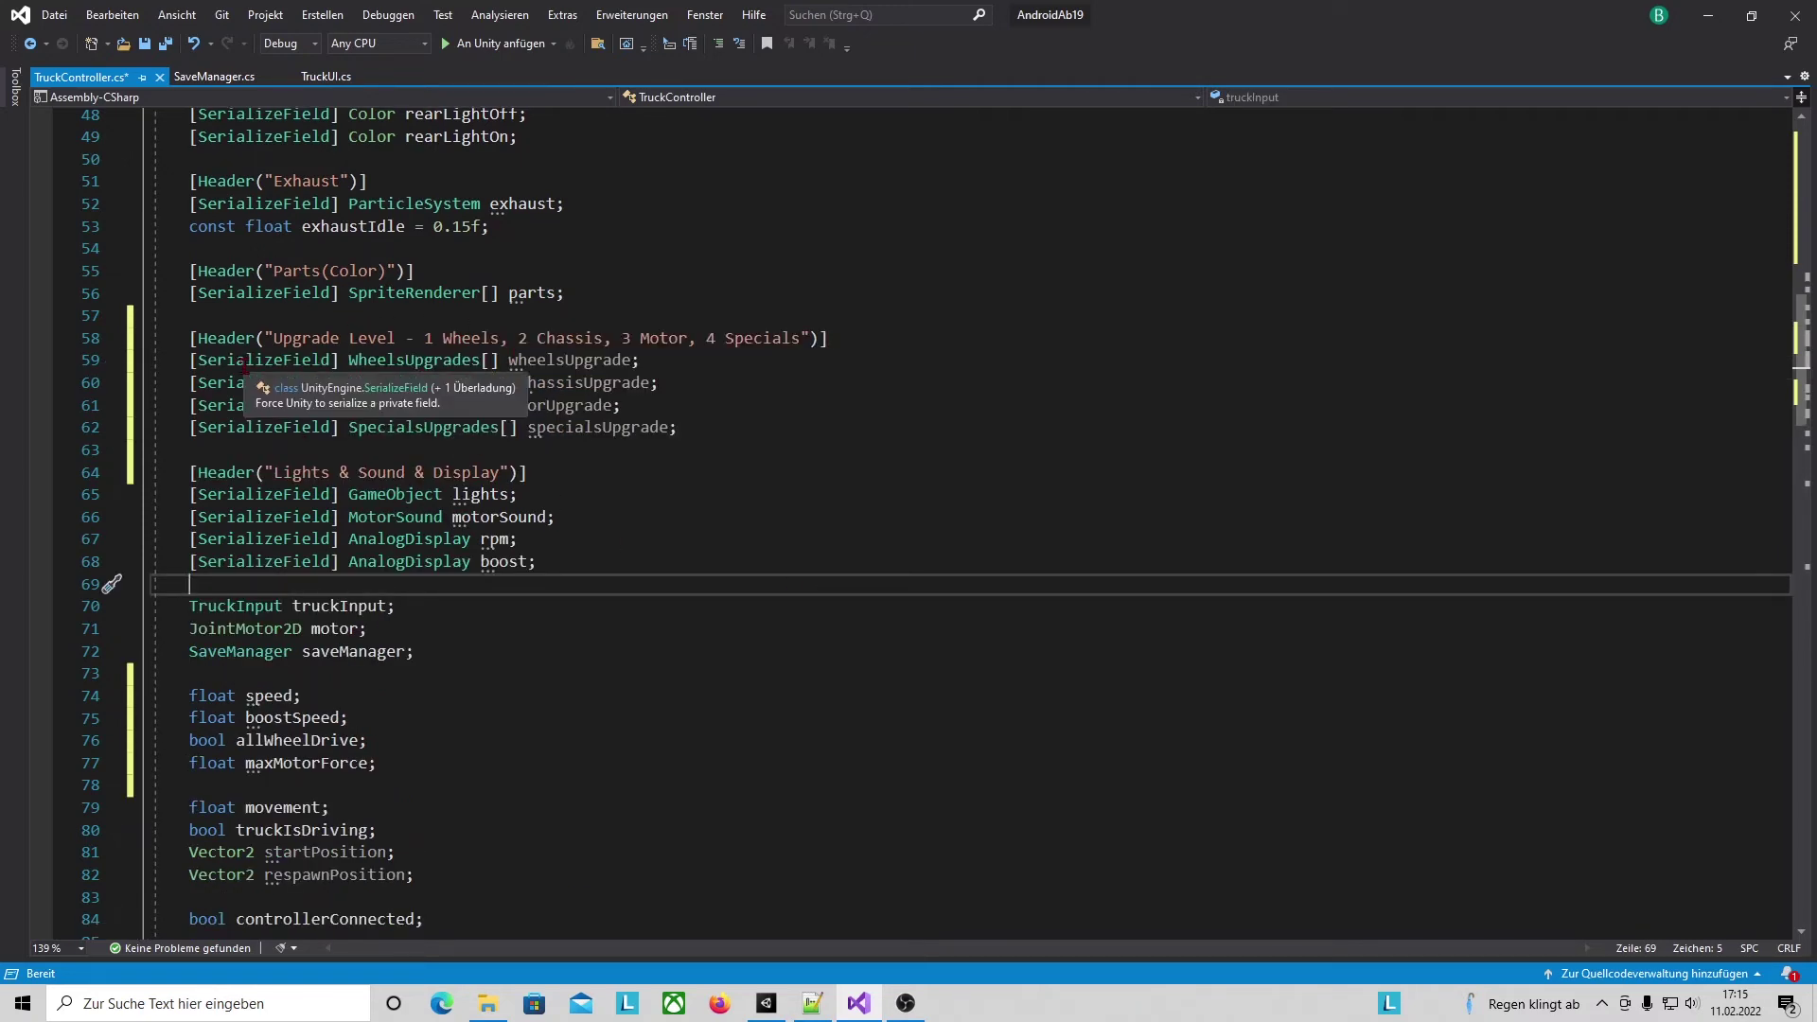
left_click_drag(408, 338, 194, 315)
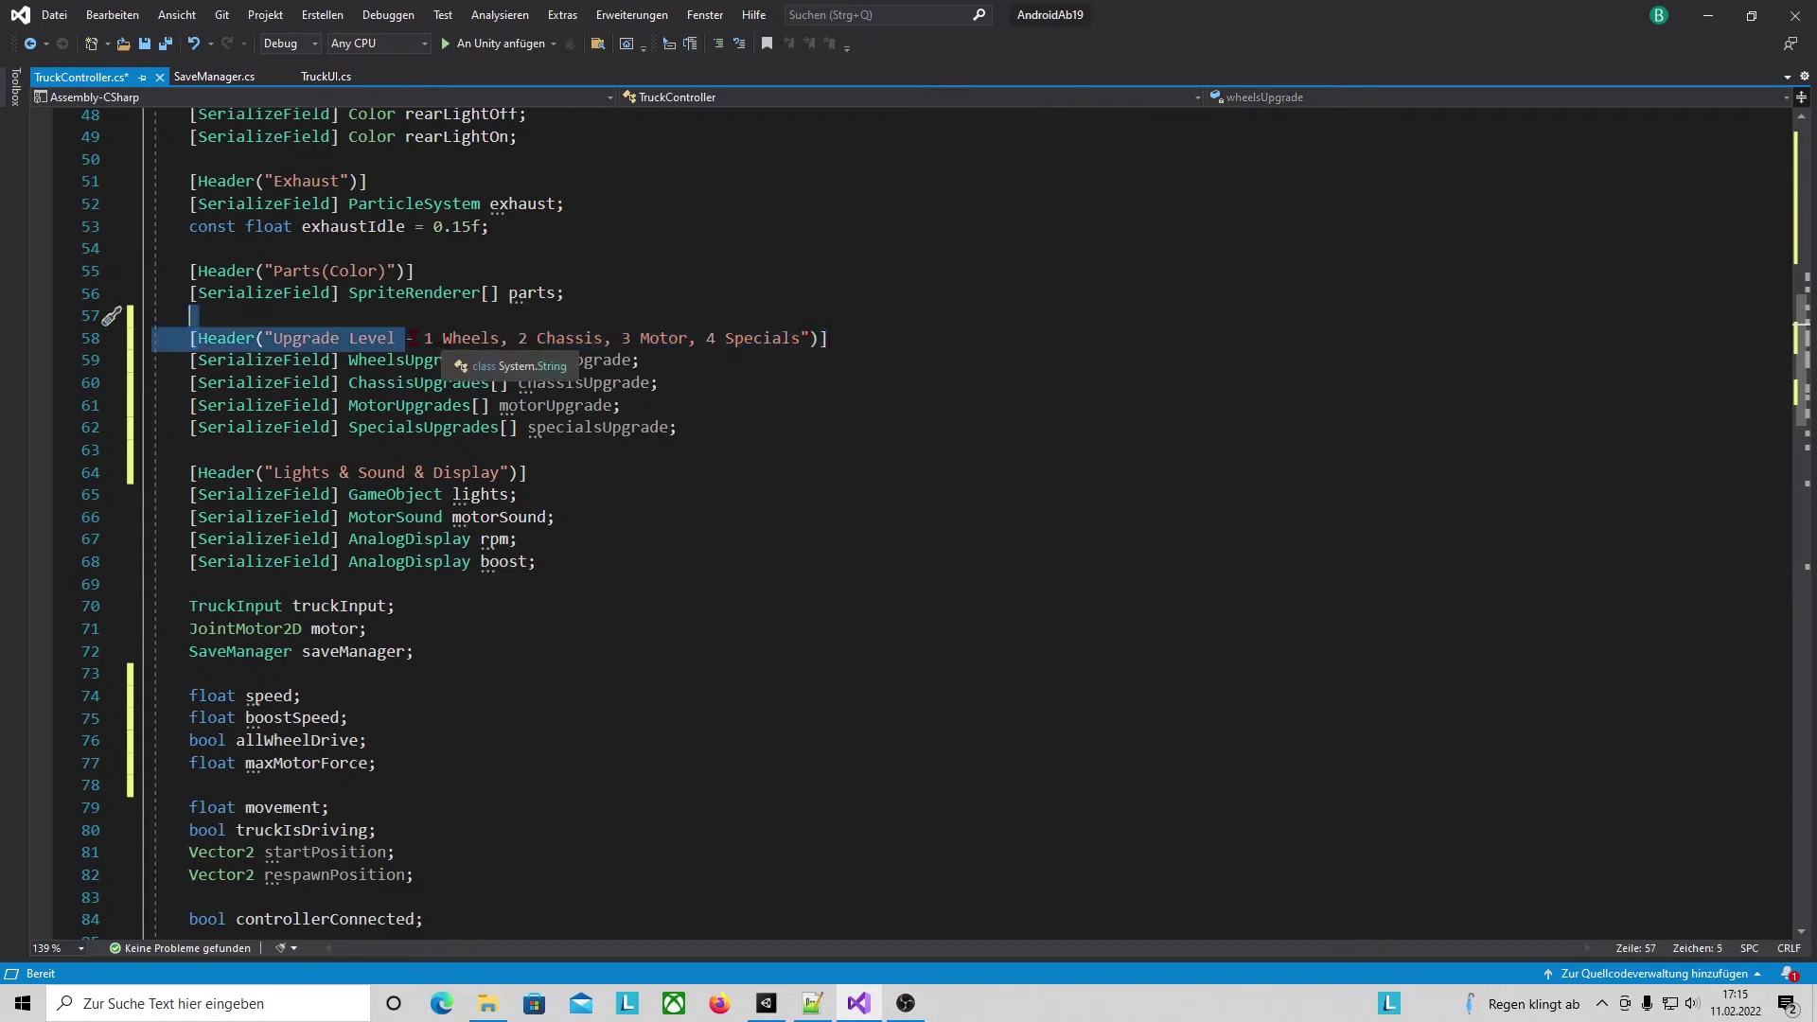
scroll(606, 467, "down", 1)
left_click(607, 538)
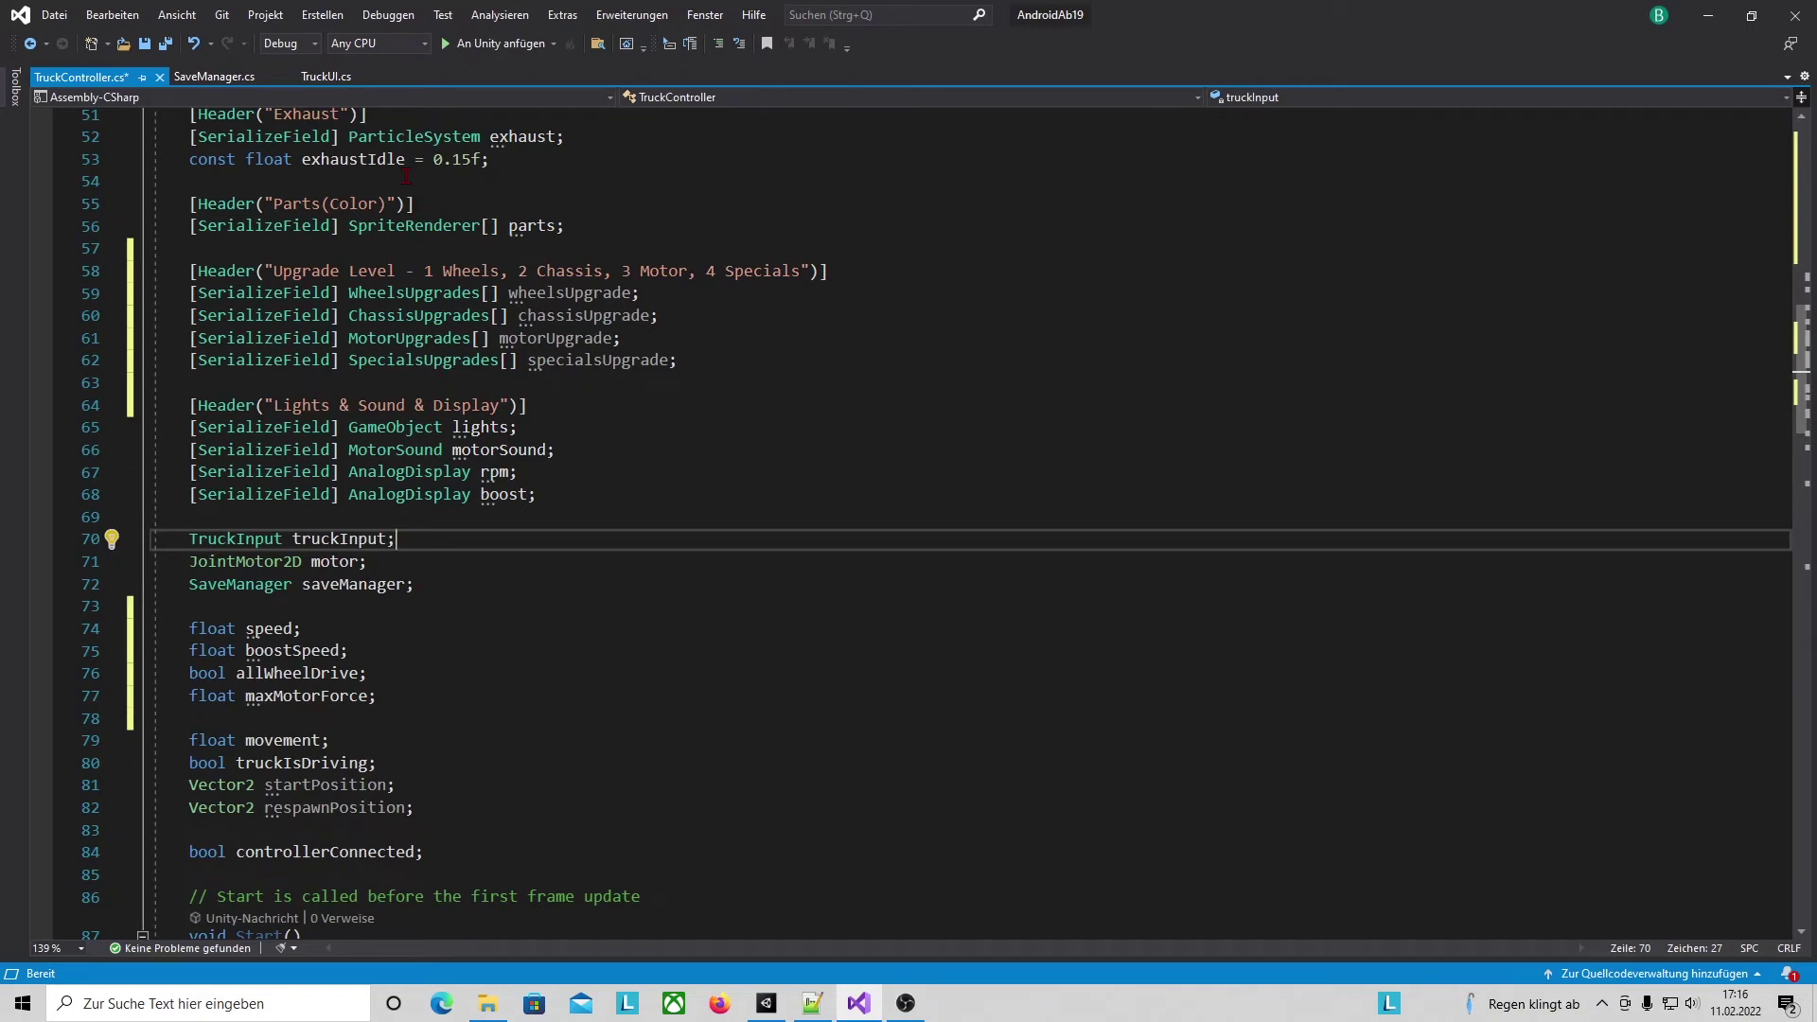
left_click(212, 716)
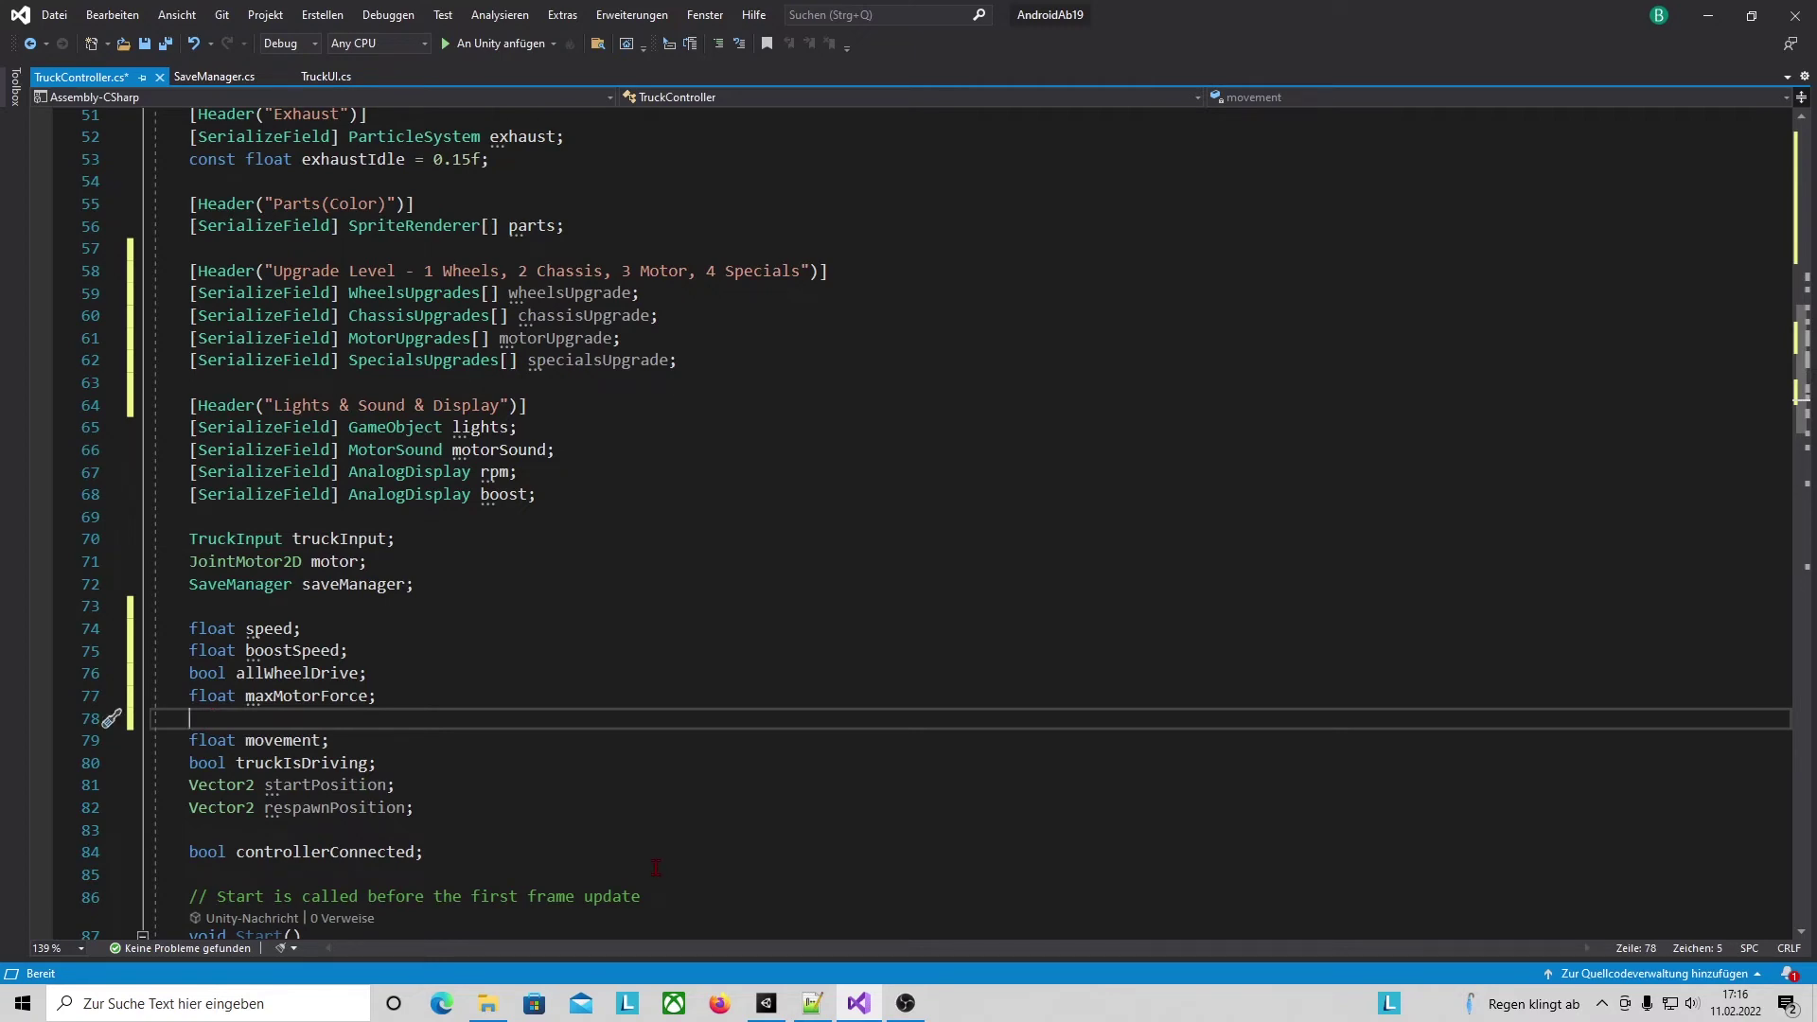
Declare a private float wheelStability field right after maxMotorForce.
type("float ")
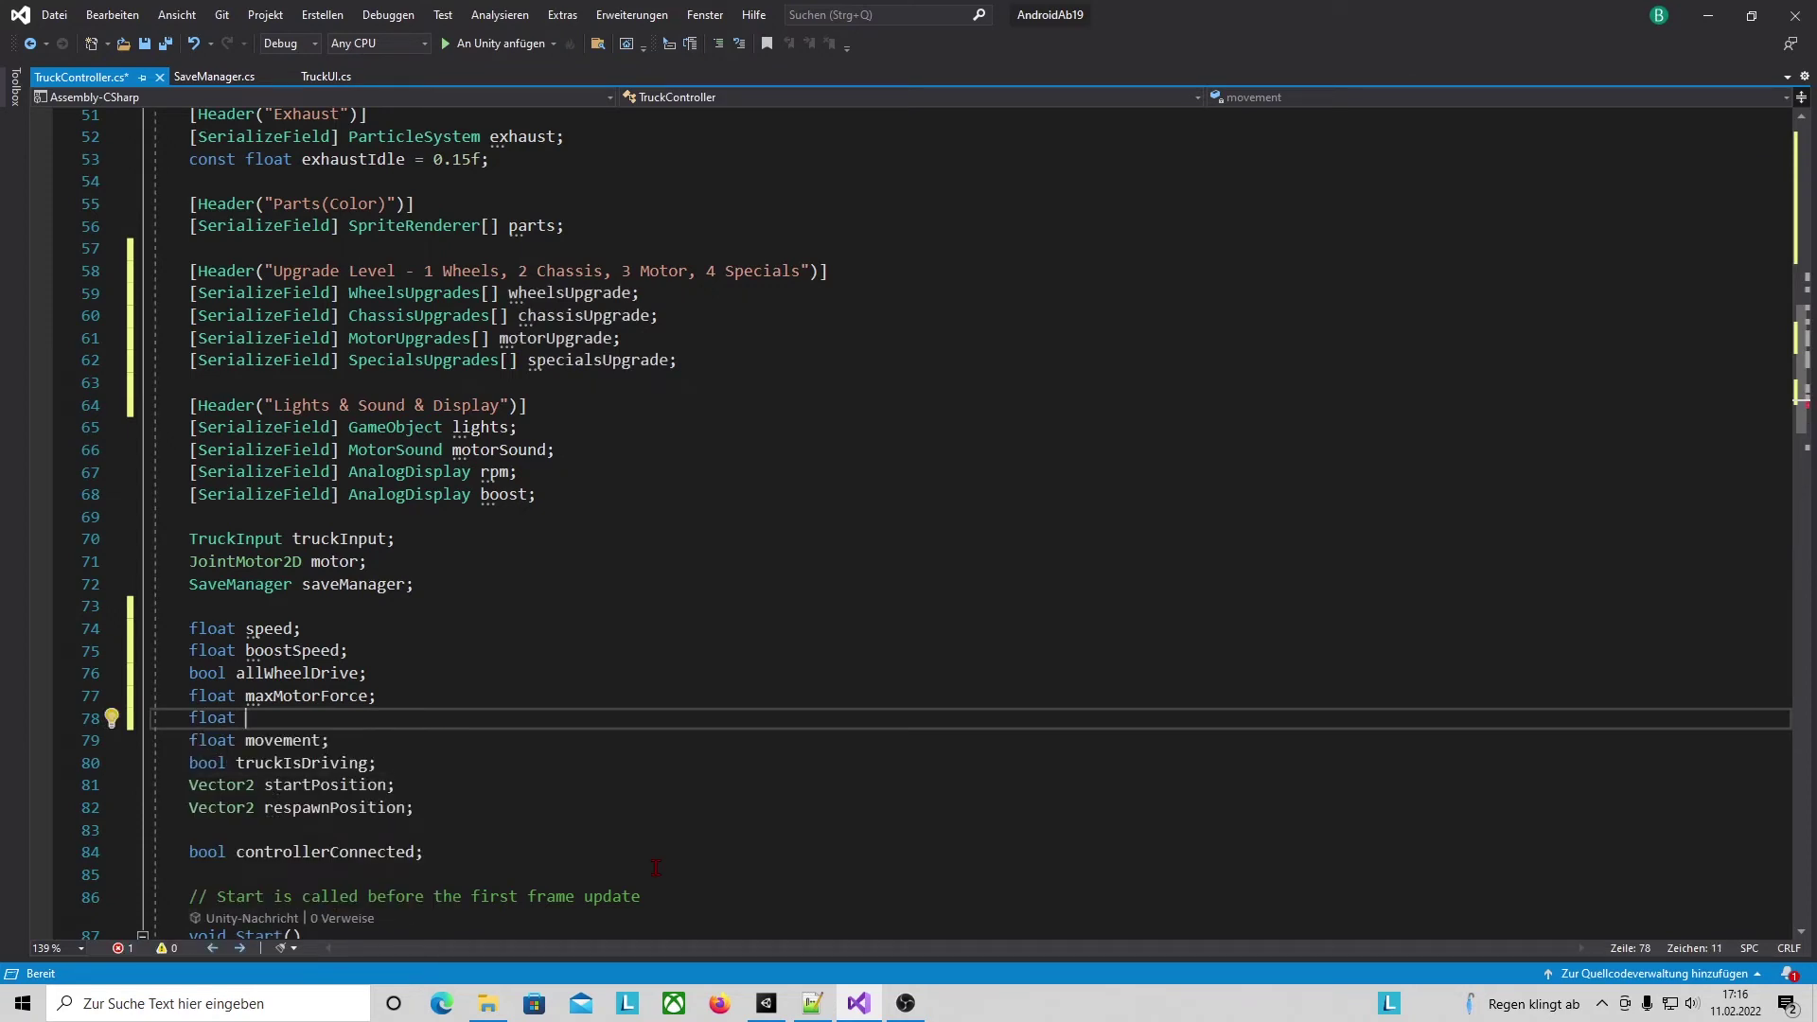
type("whe")
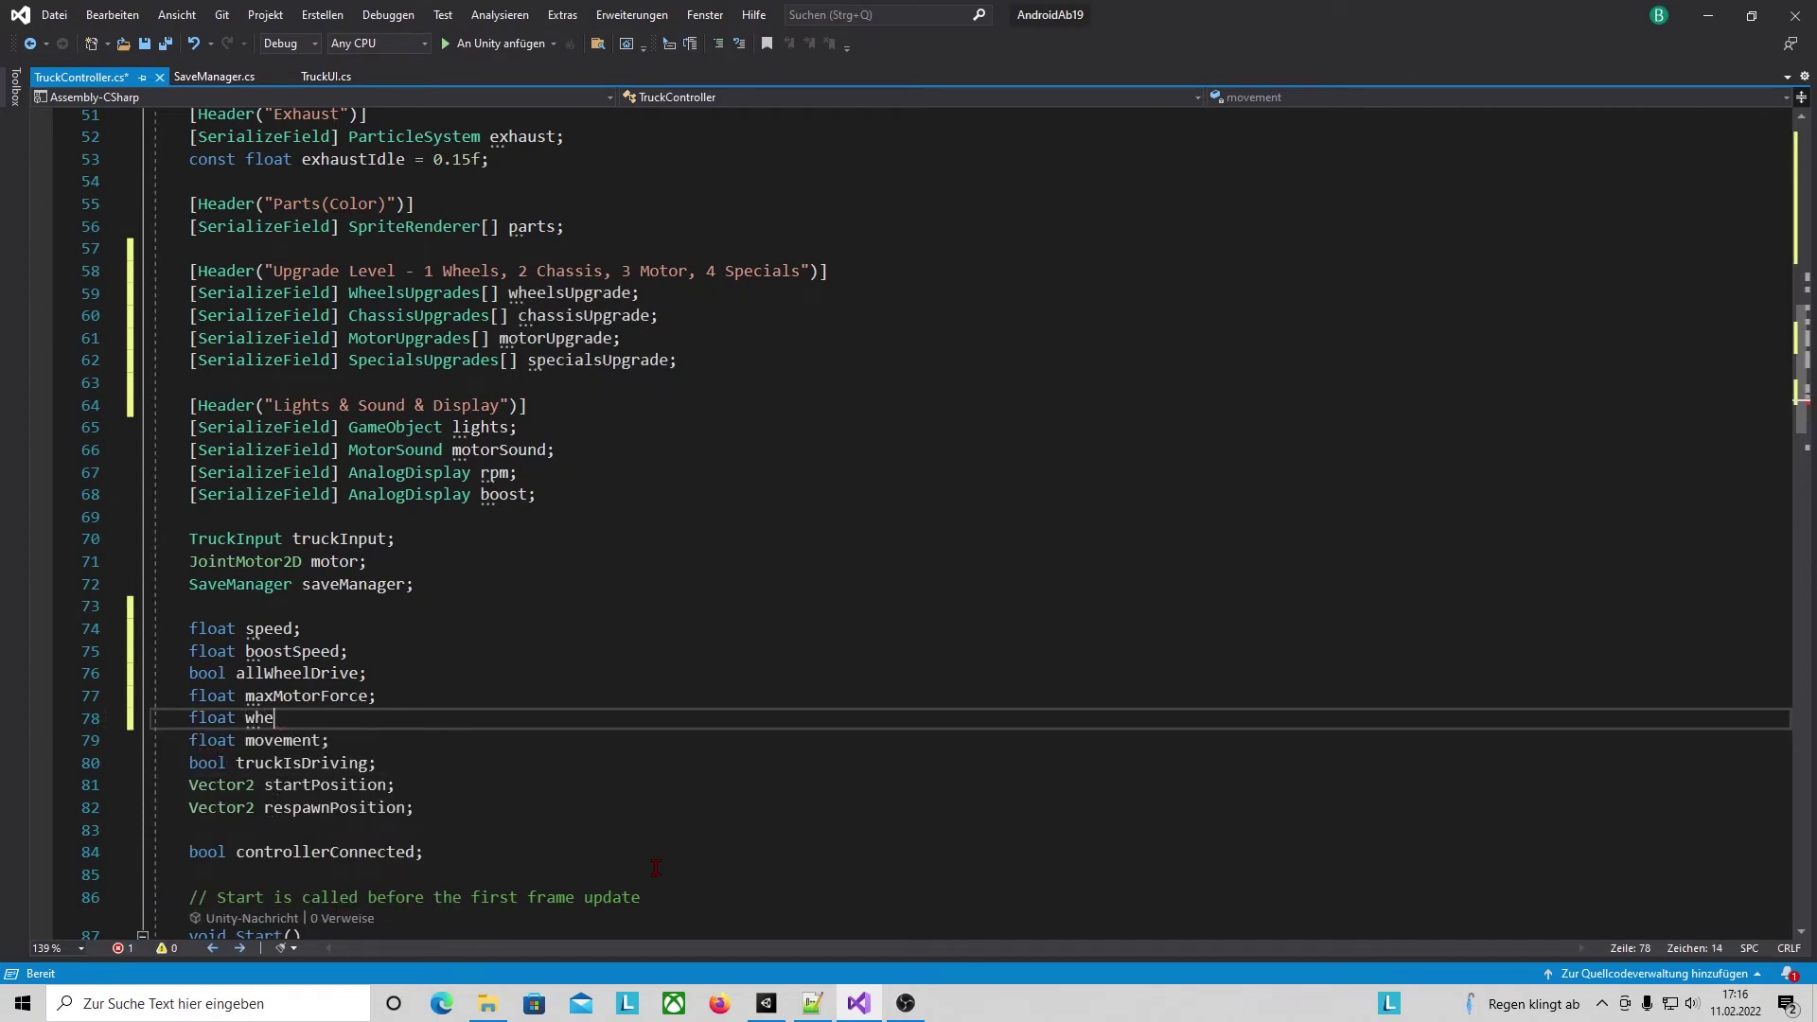
type("elStability;")
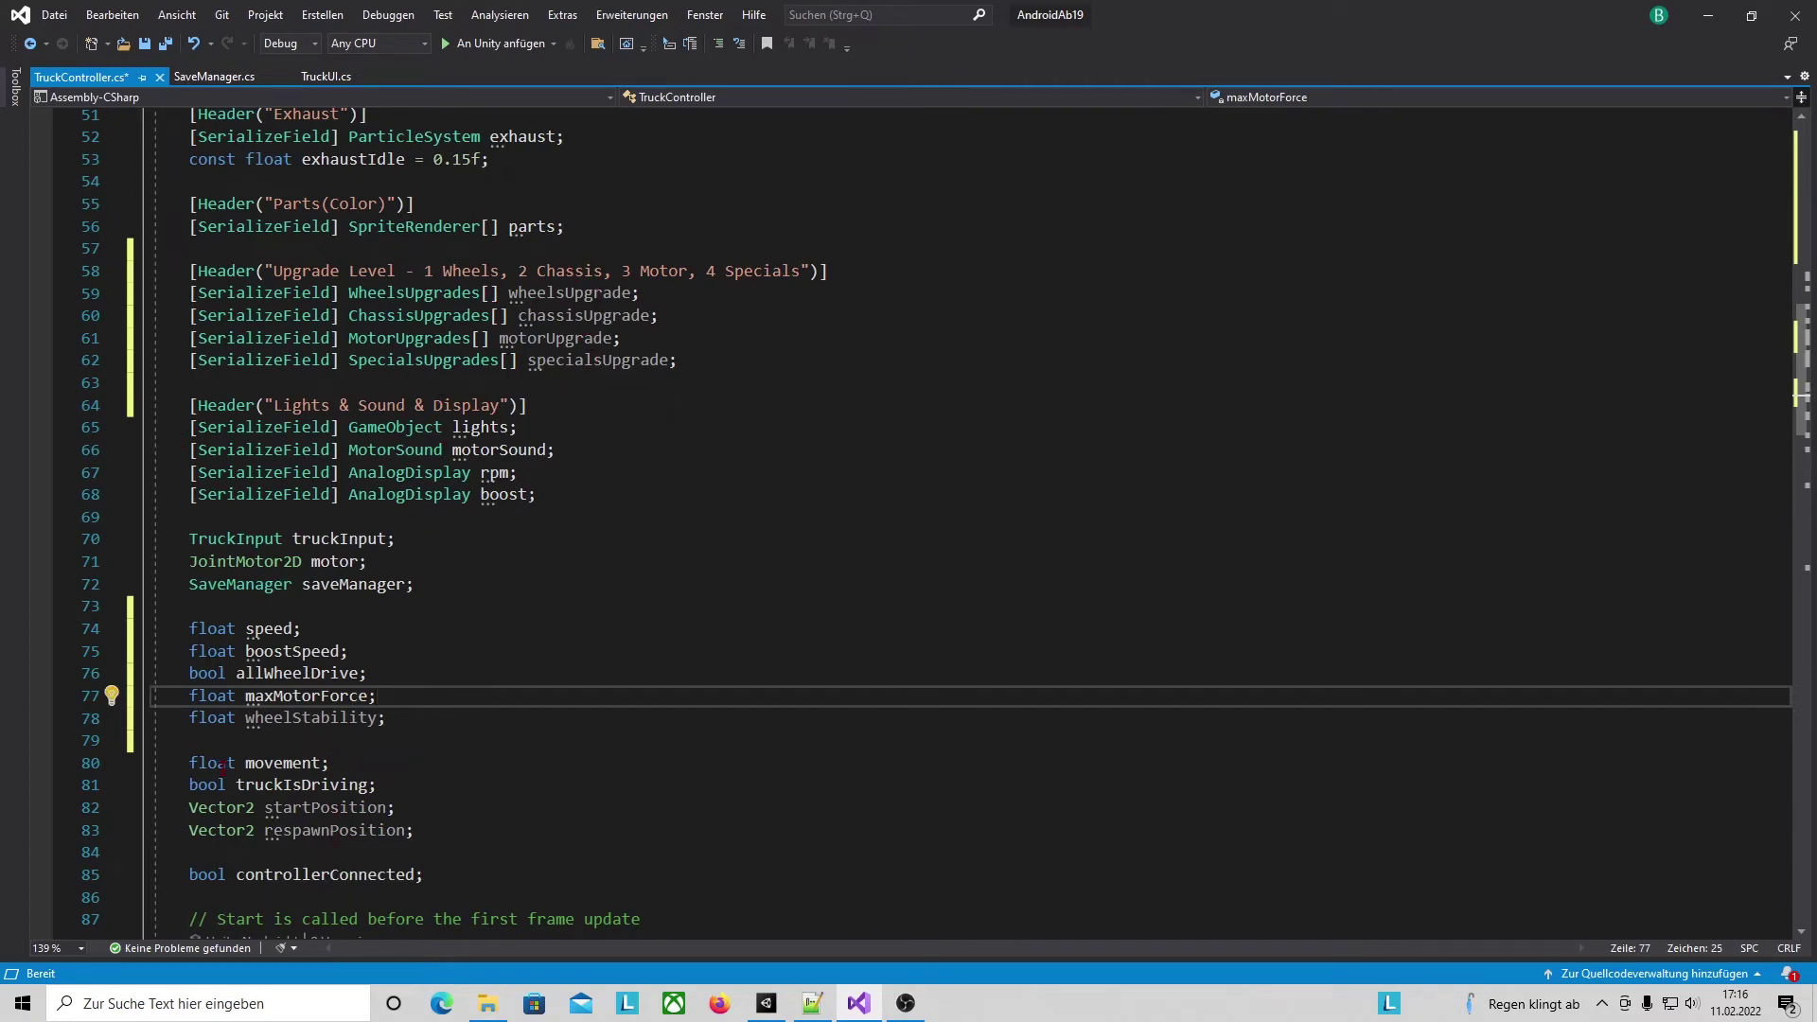
scroll(543, 390, "down", 10)
scroll(543, 390, "down", 1)
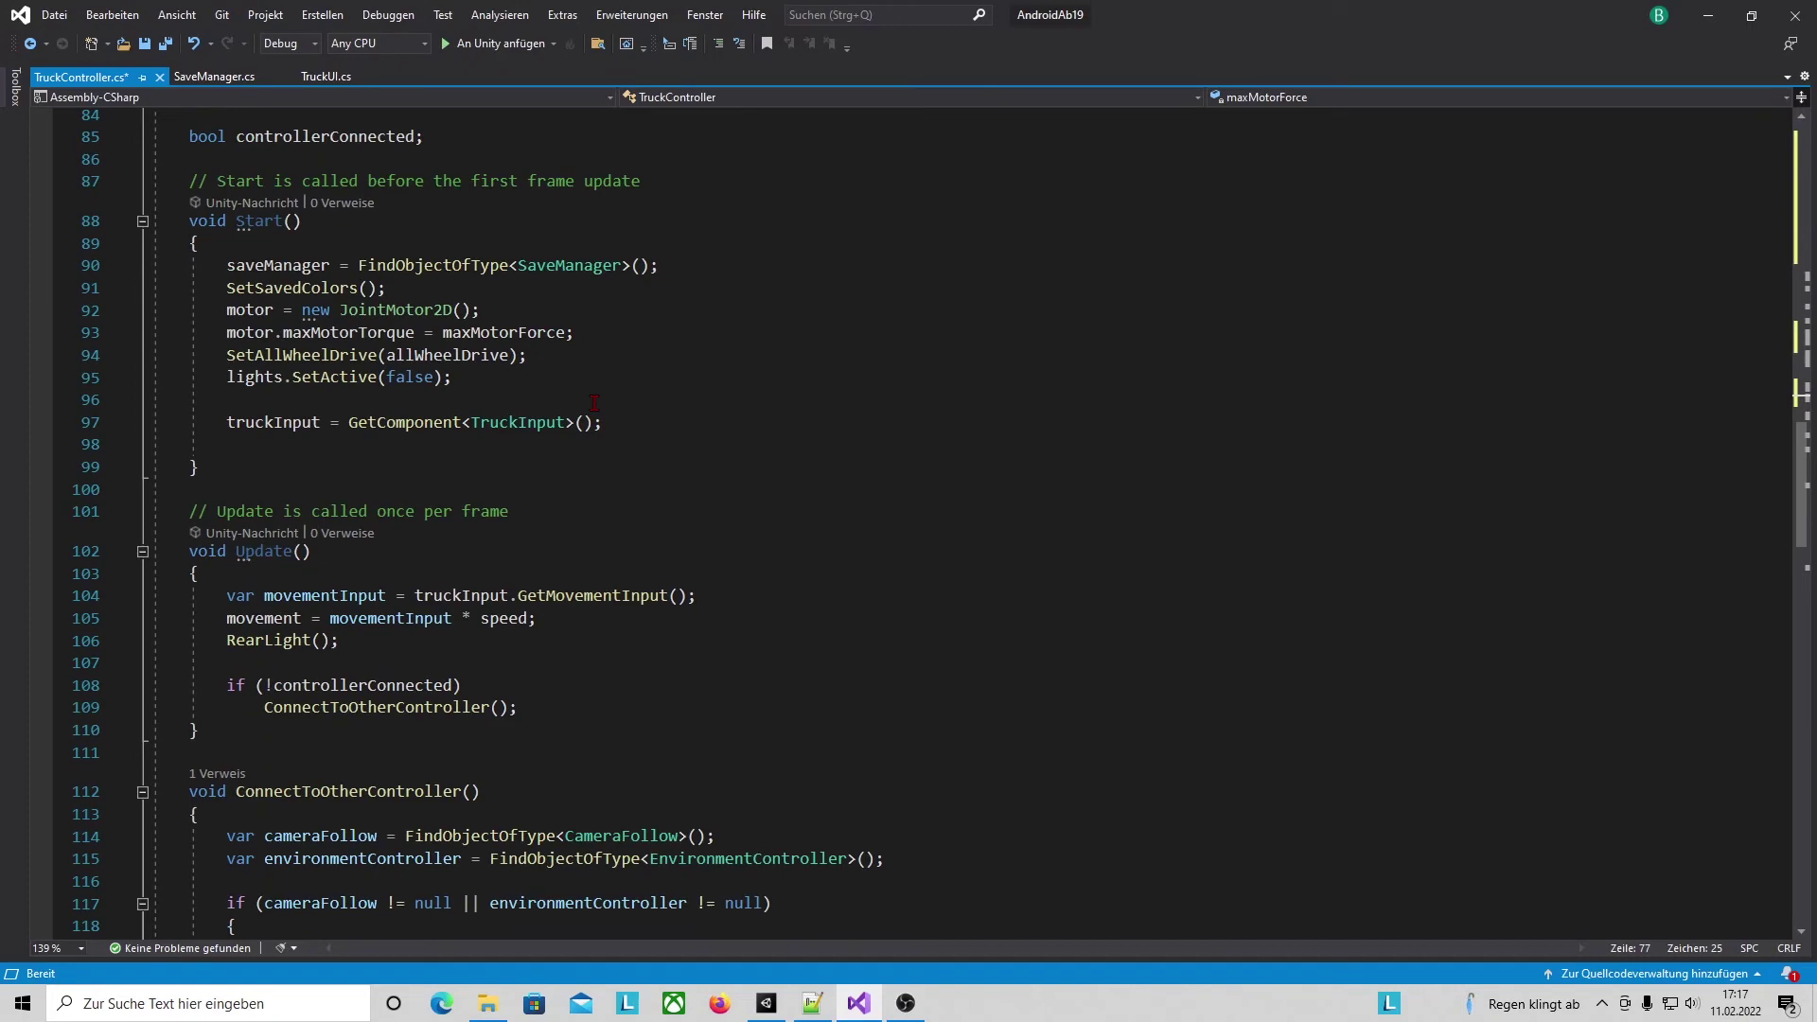
Paste the SetUpgrades() method below SetSavedColors() and highlight its saved-upgrade-levels line.
scroll(596, 448, "down", 5)
scroll(596, 449, "down", 5)
scroll(596, 449, "down", 3)
scroll(596, 449, "down", 5)
scroll(596, 448, "down", 6)
scroll(393, 573, "down", 4)
left_click(251, 483)
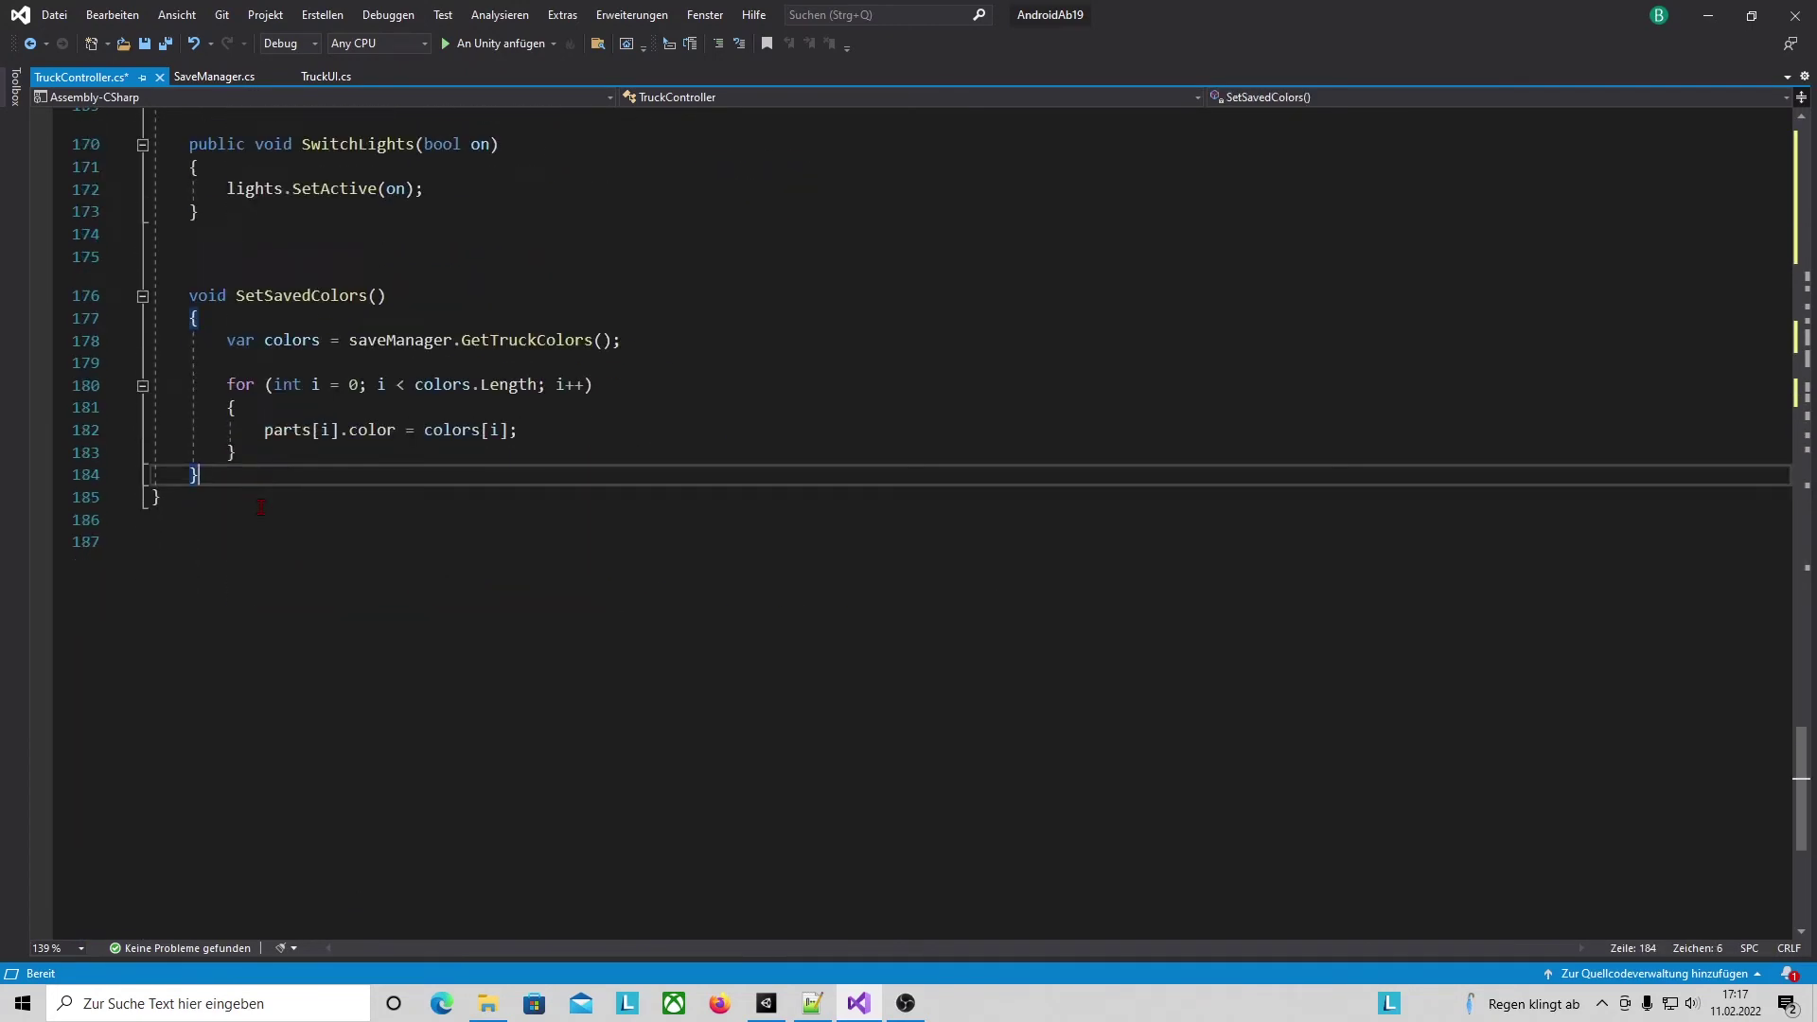
key("Return")
key("Return")
key("Return")
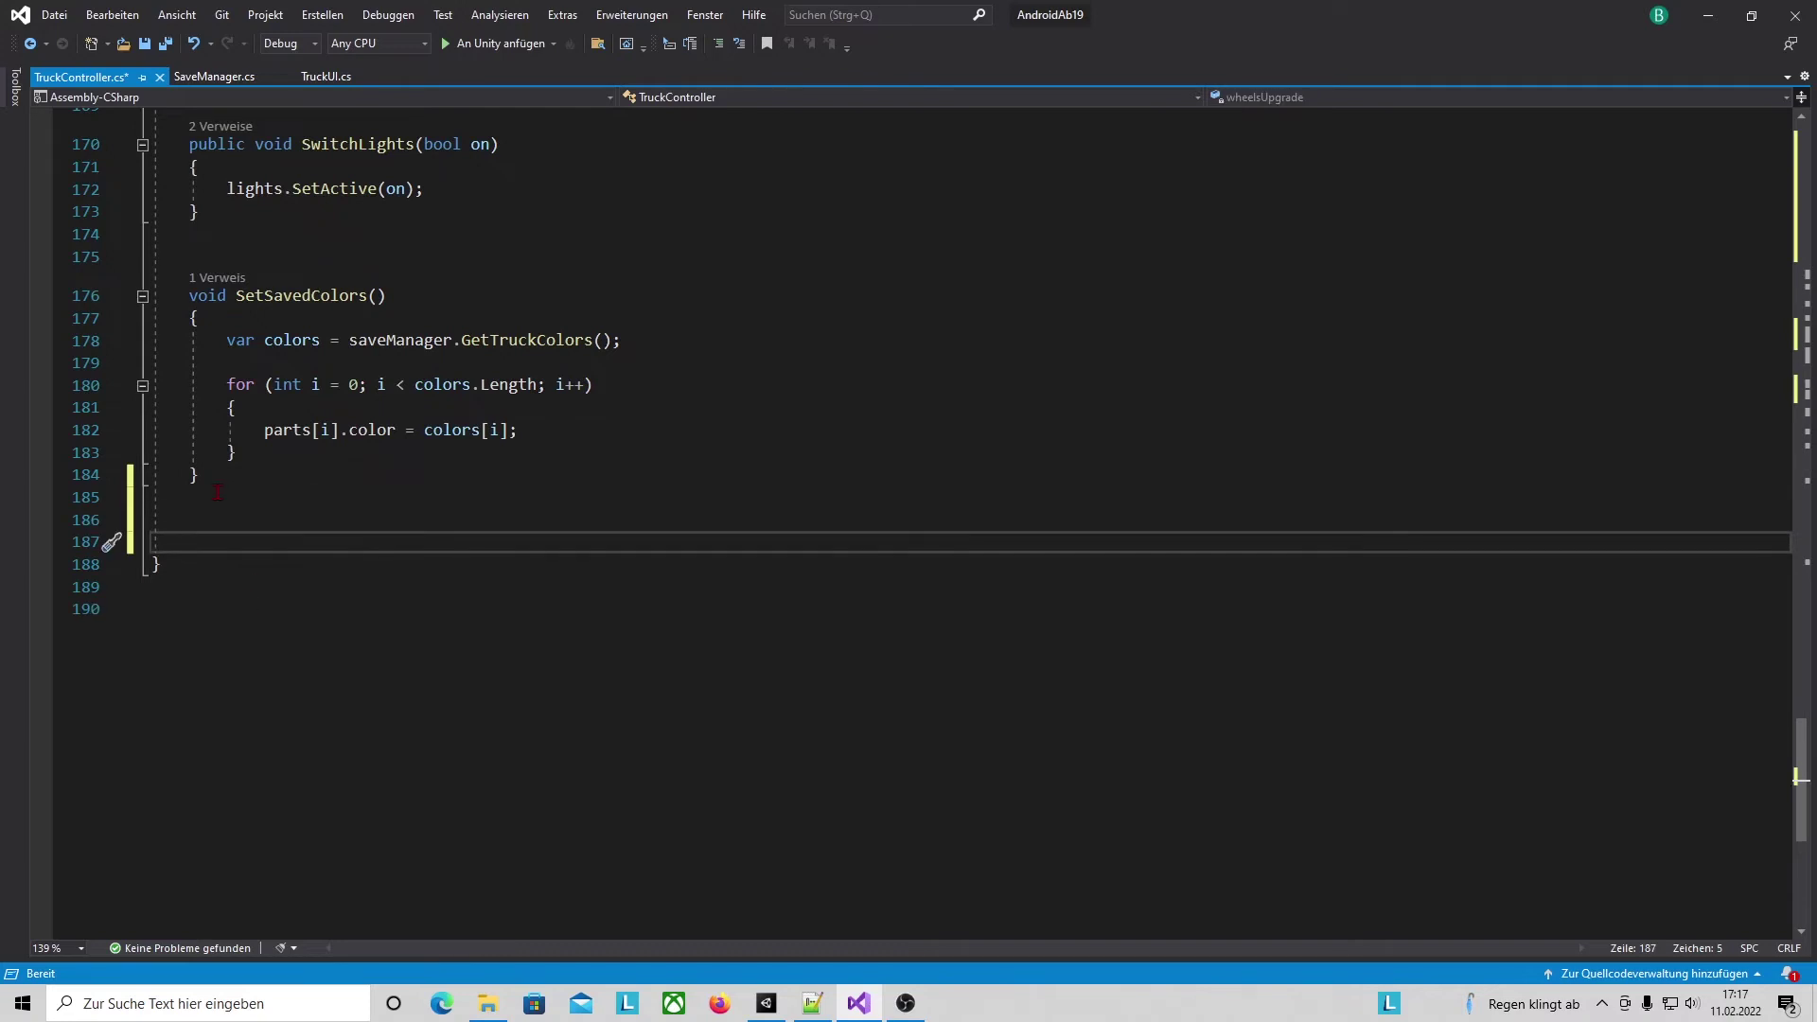
key("Up")
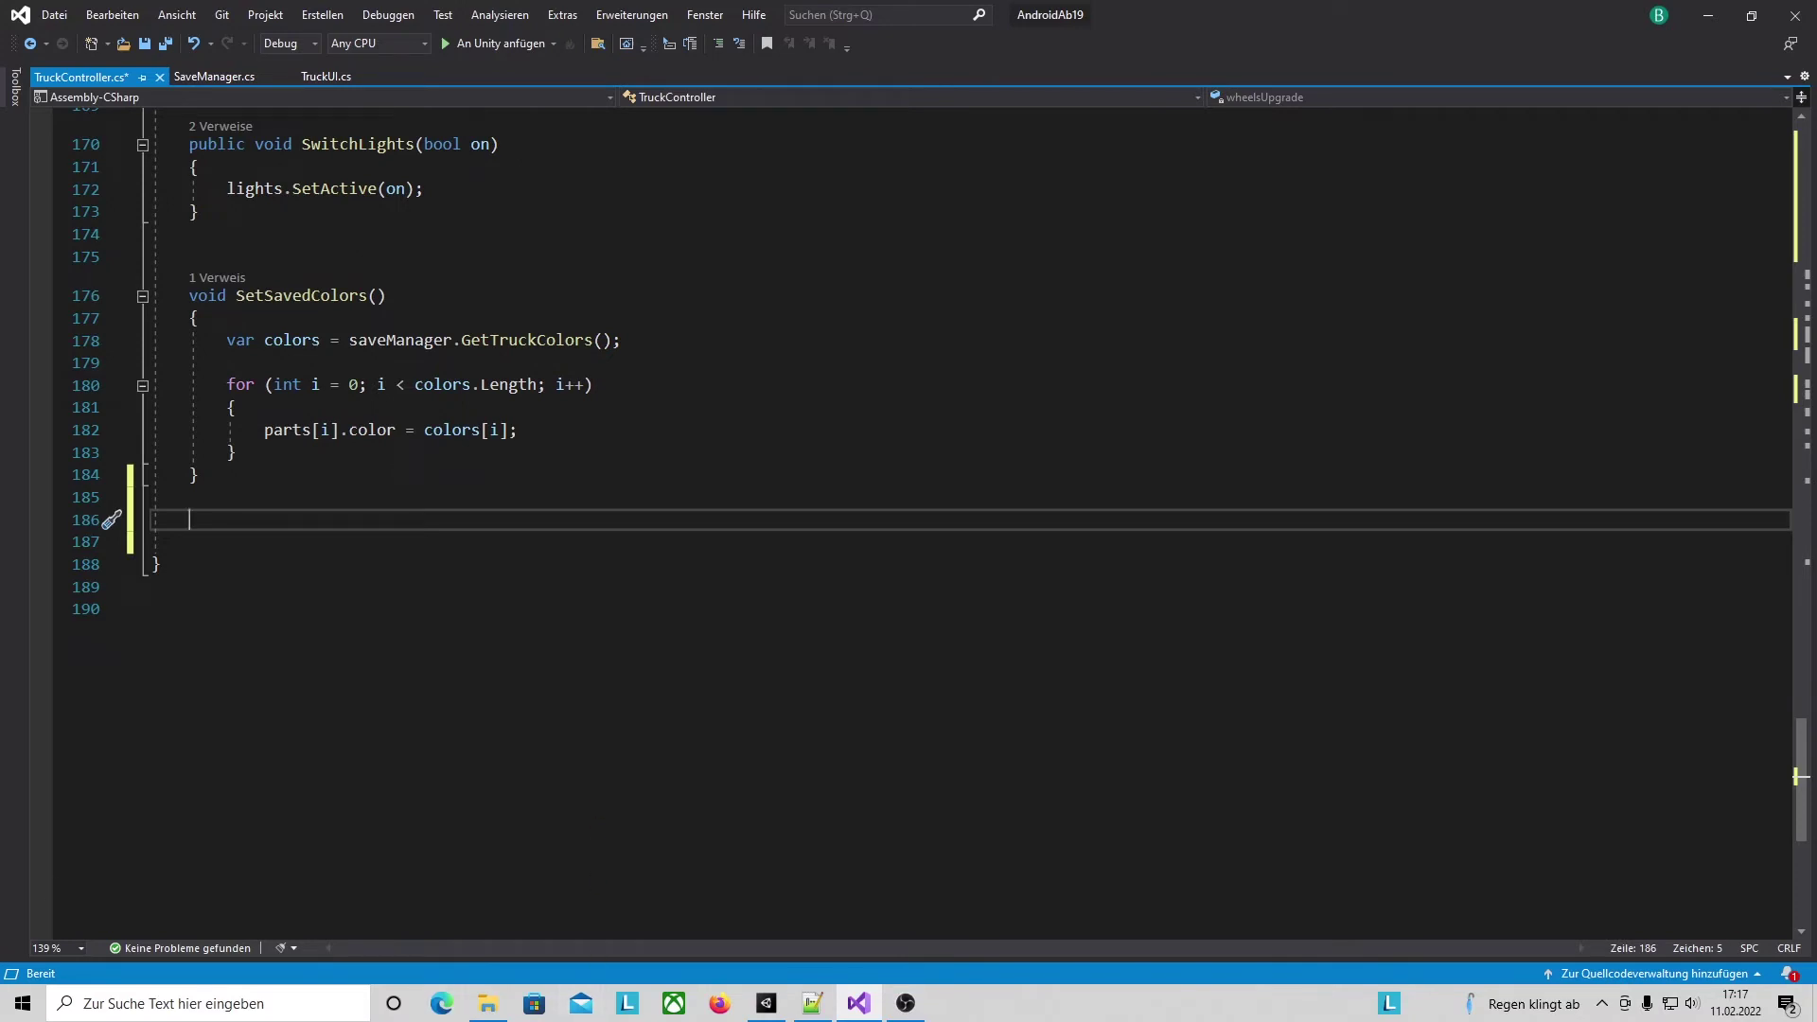
key("ctrl+v")
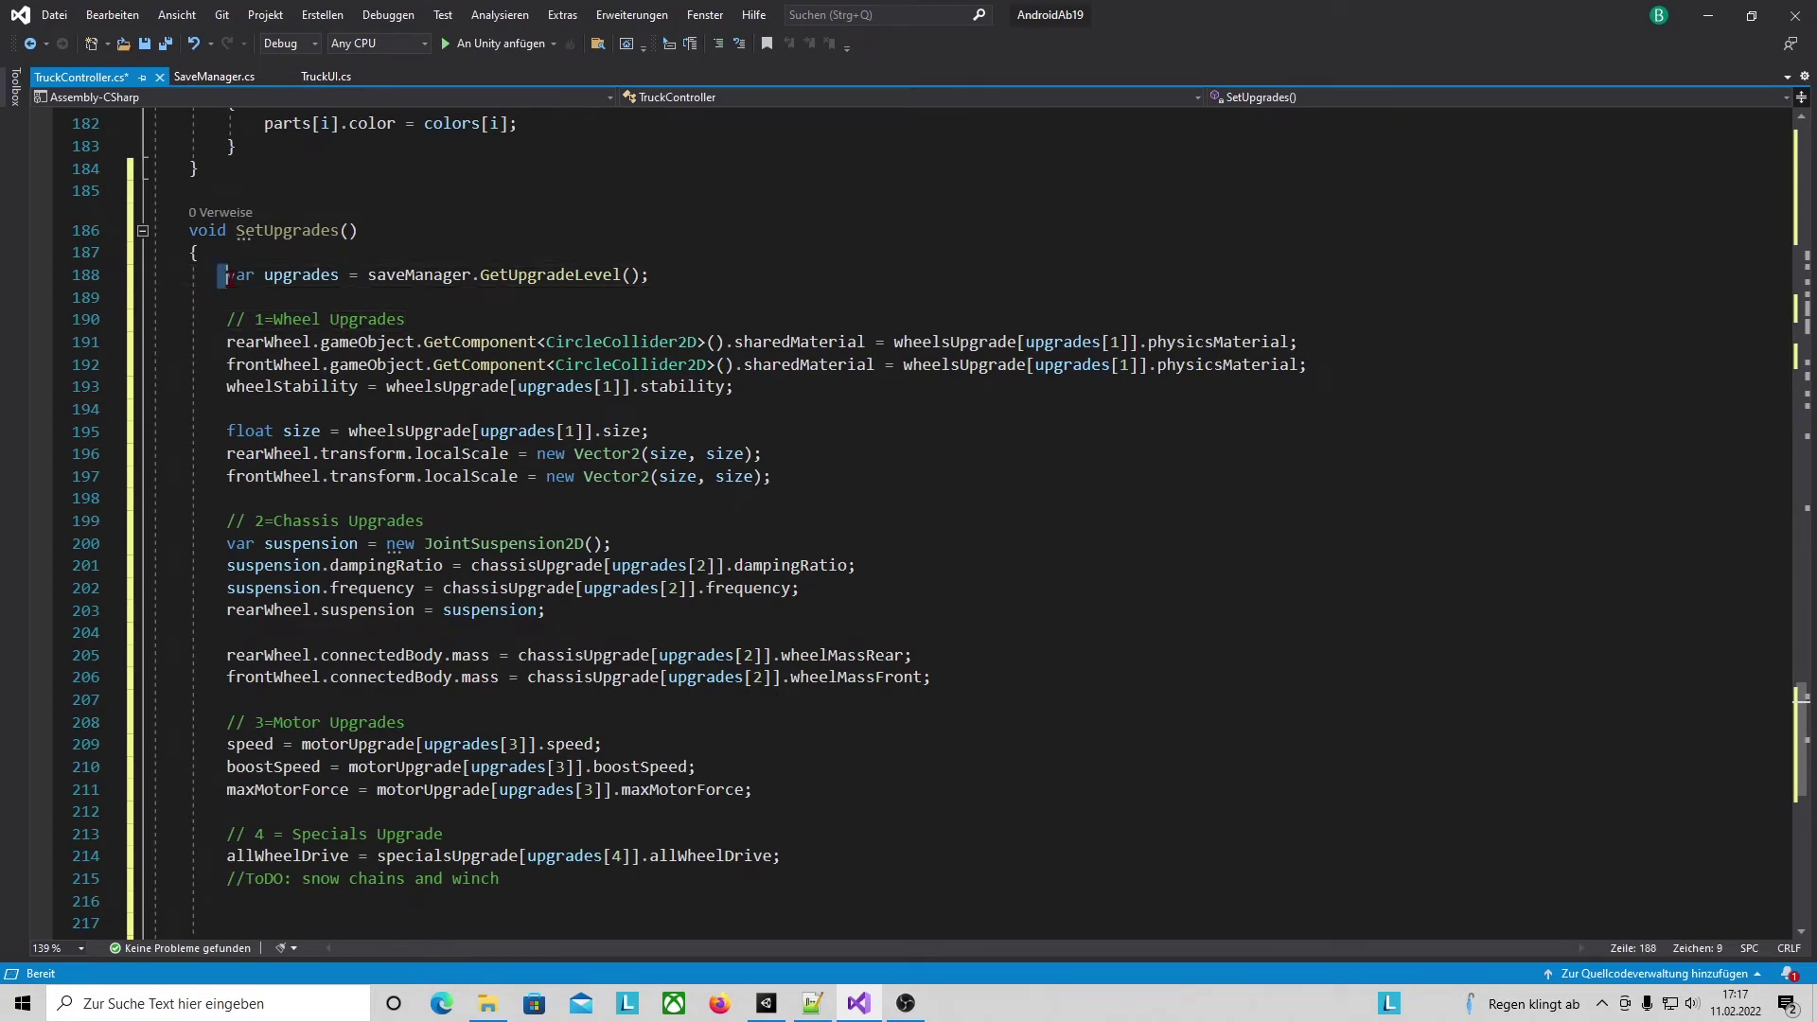
left_click_drag(220, 275, 650, 274)
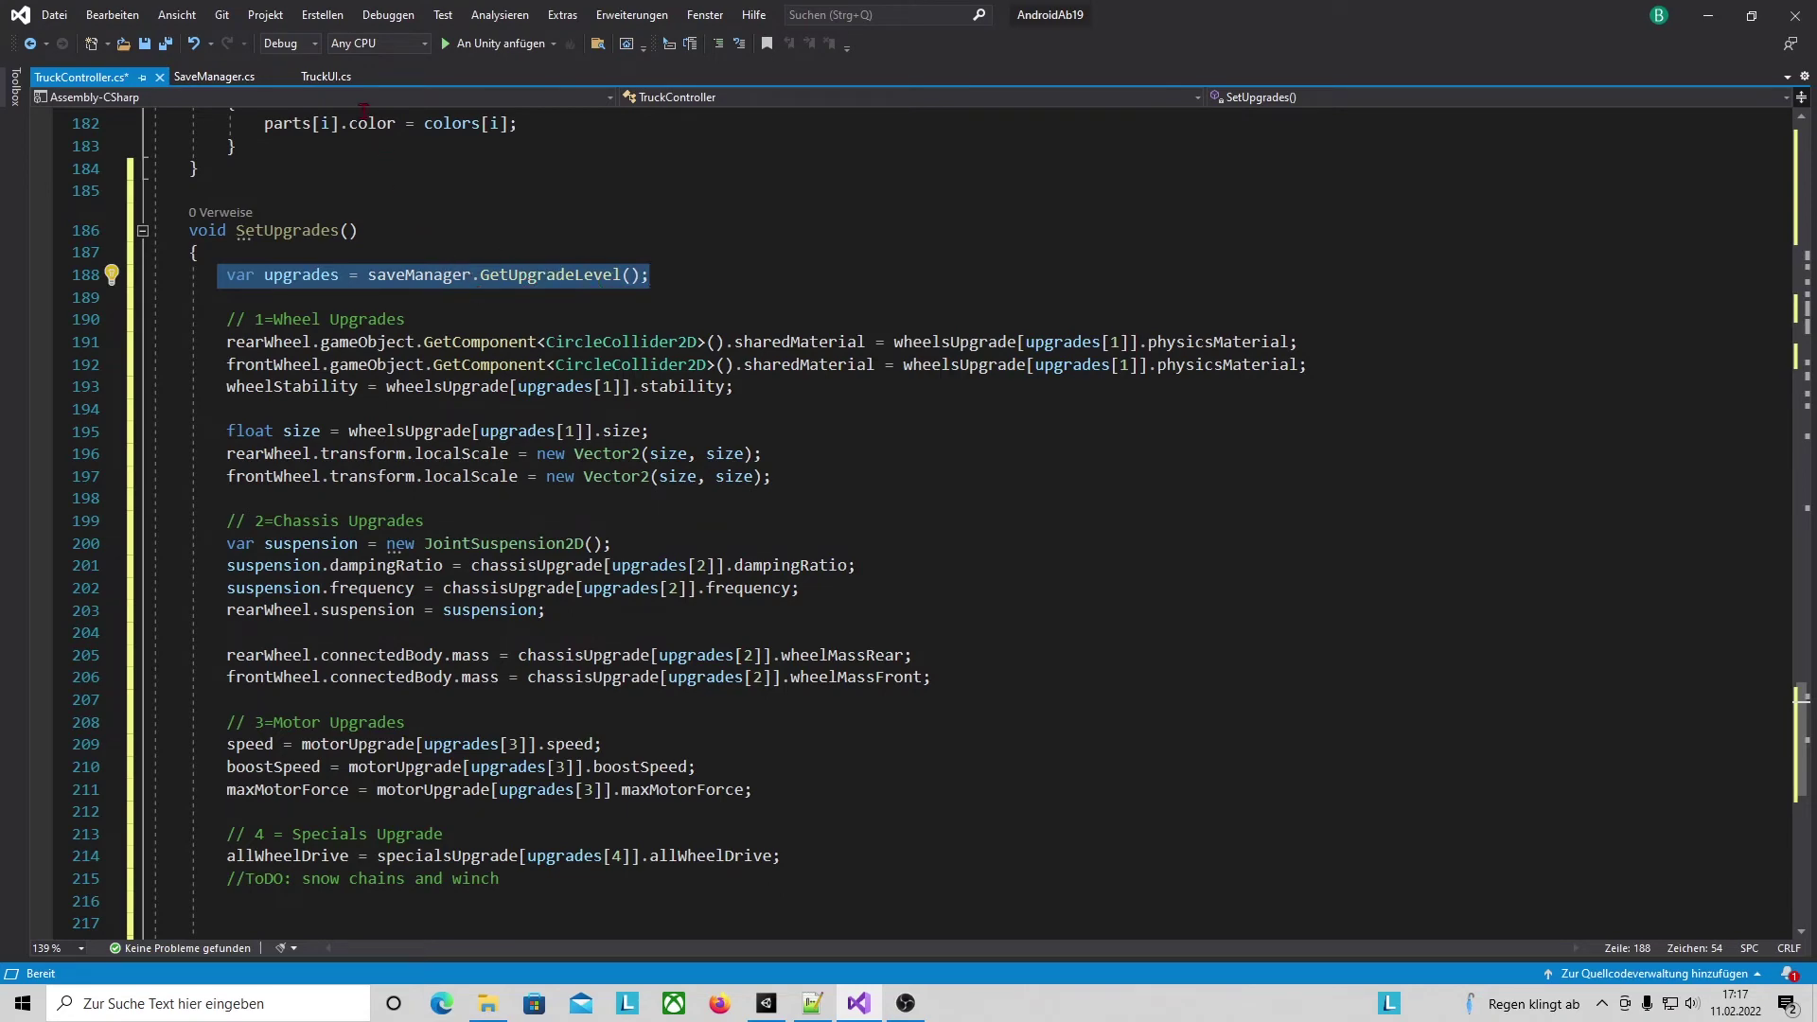
left_click(327, 77)
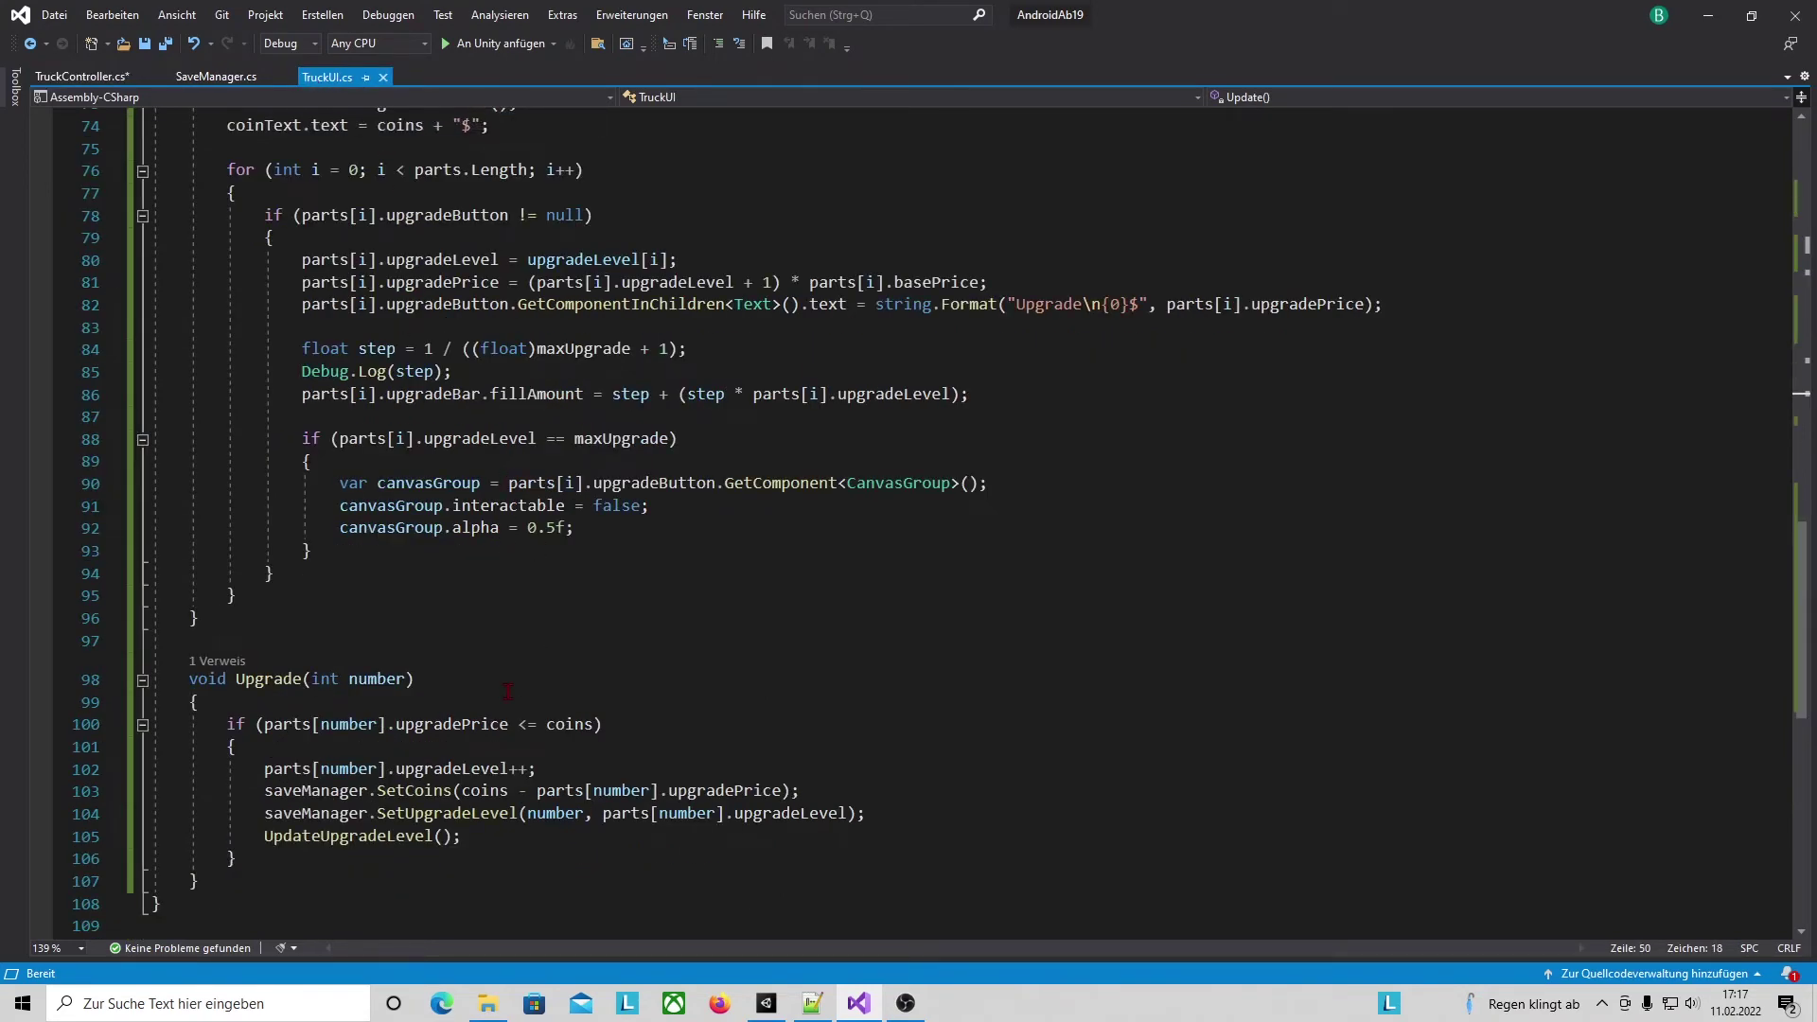
scroll(580, 692, "down", 1)
scroll(577, 671, "up", 3)
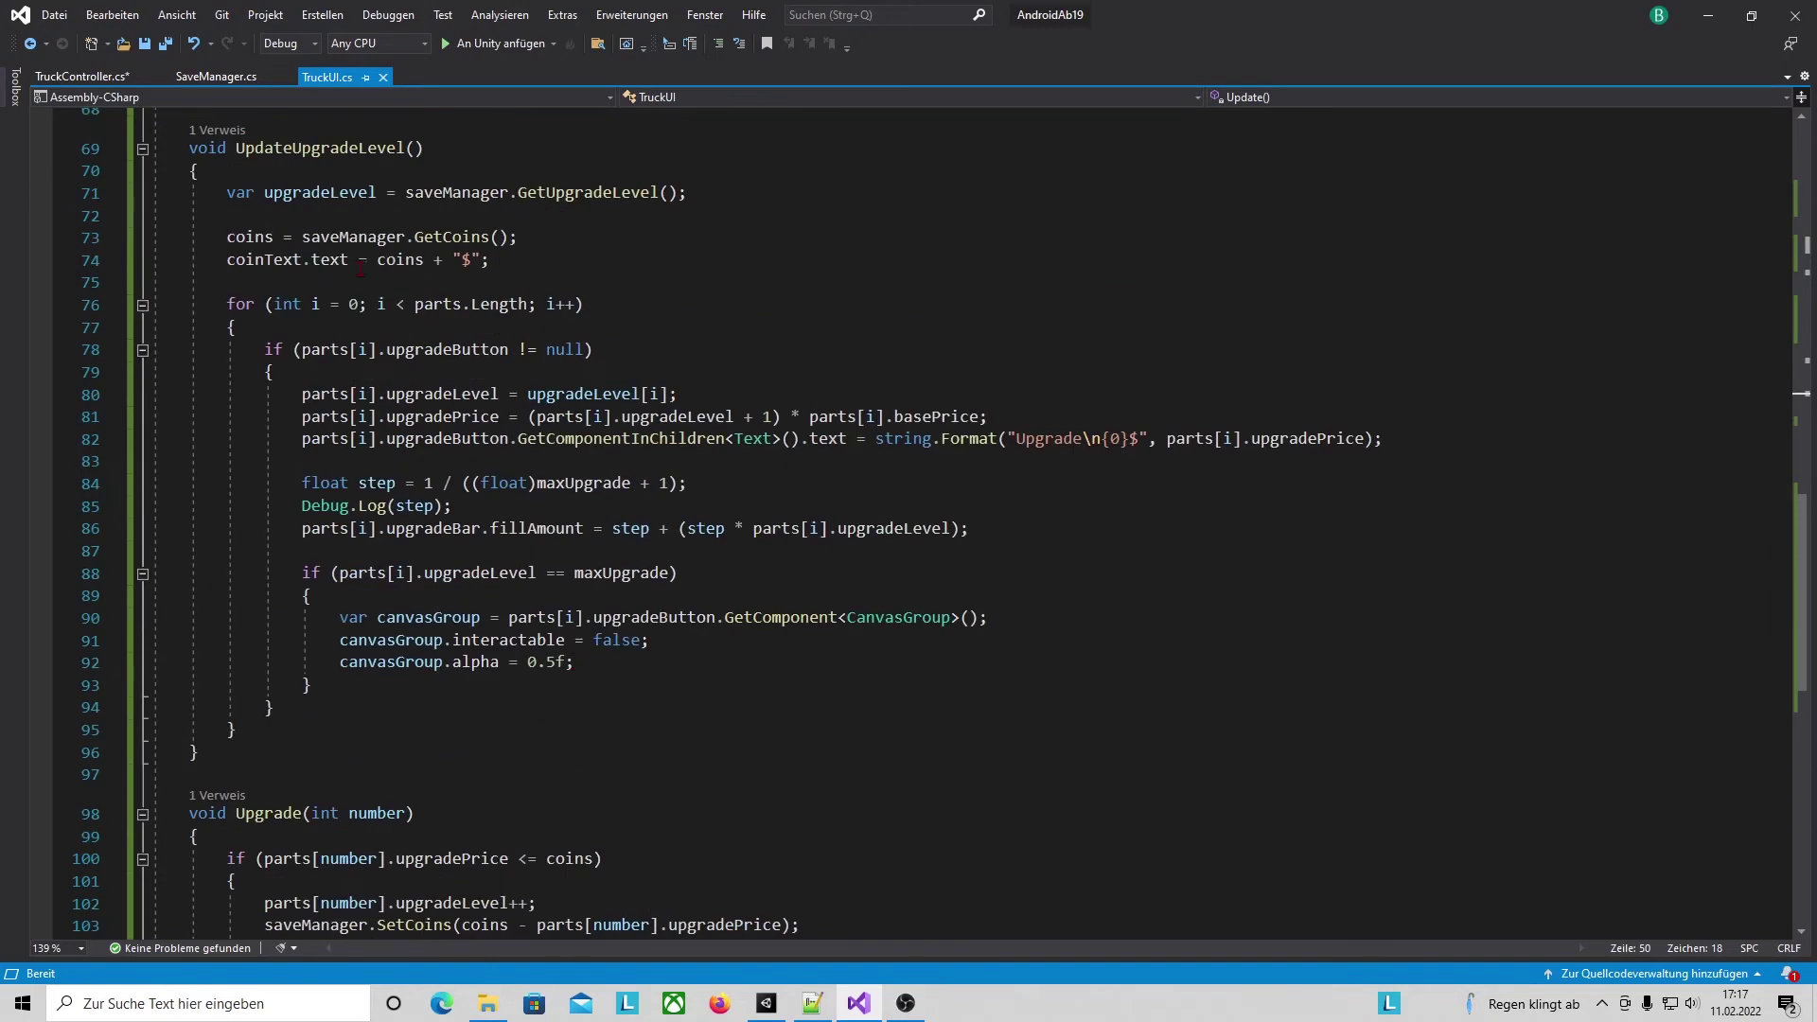
left_click_drag(204, 199, 690, 194)
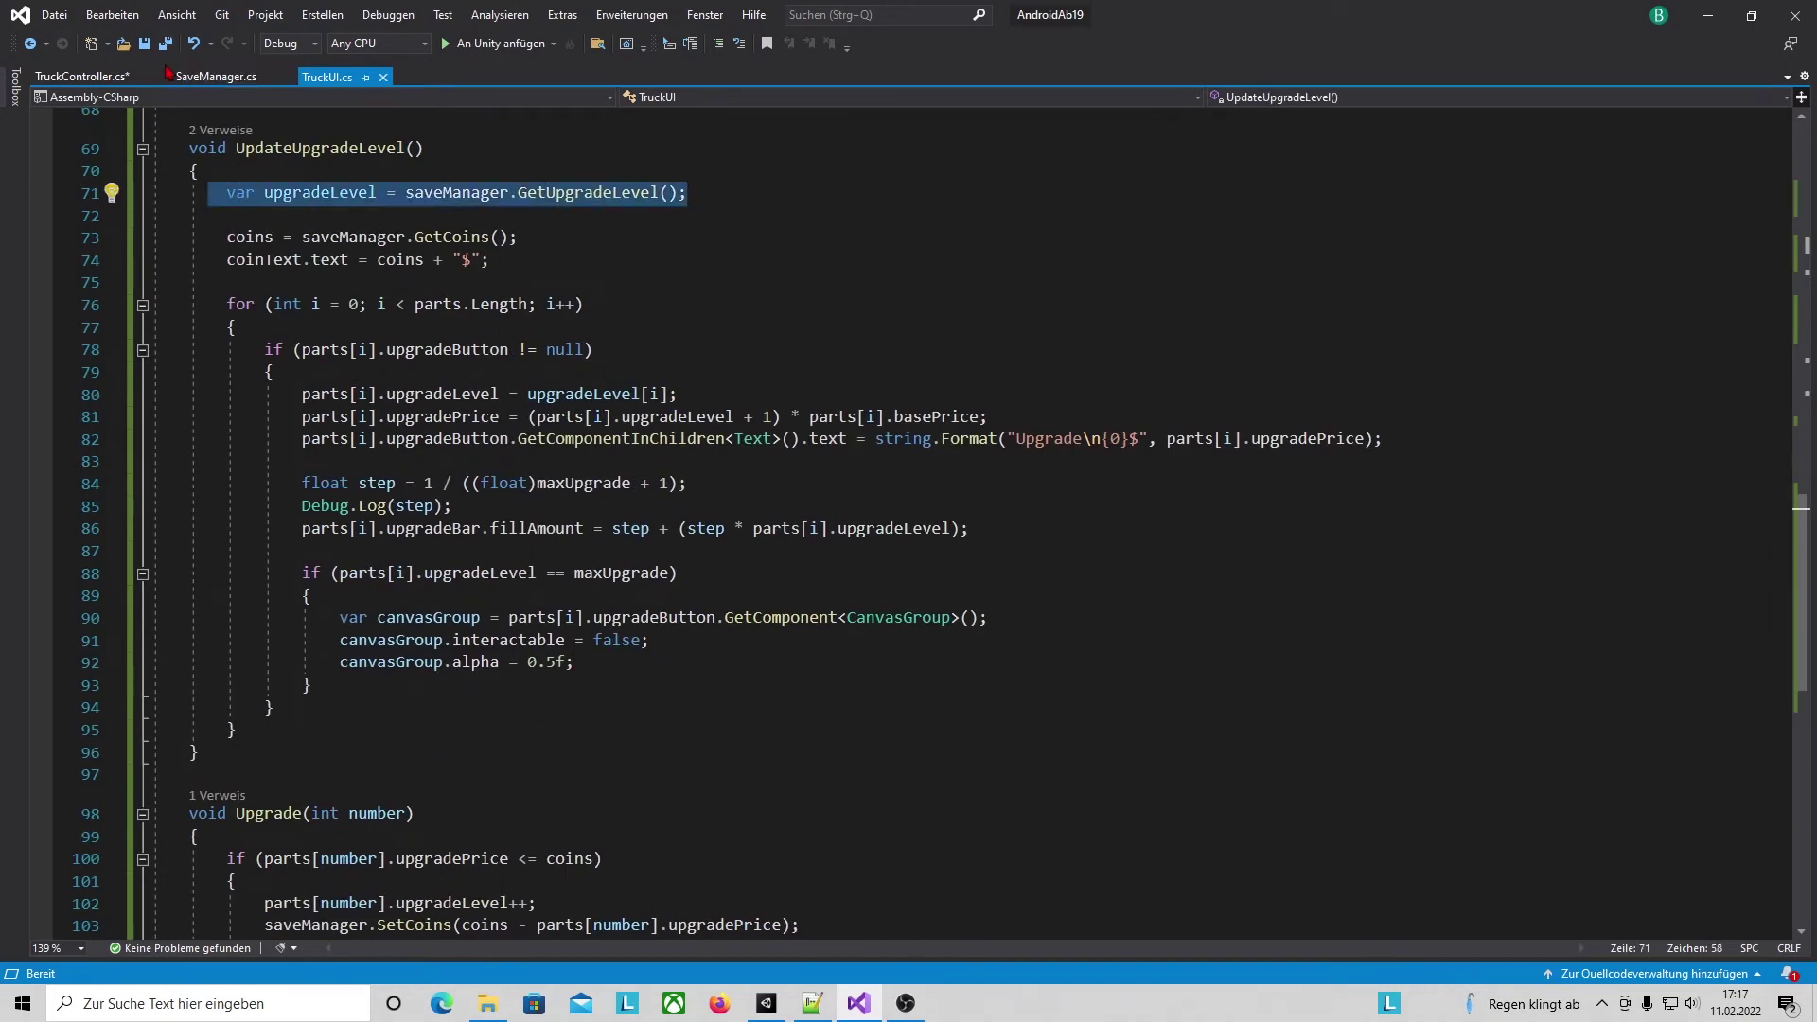
left_click(87, 73)
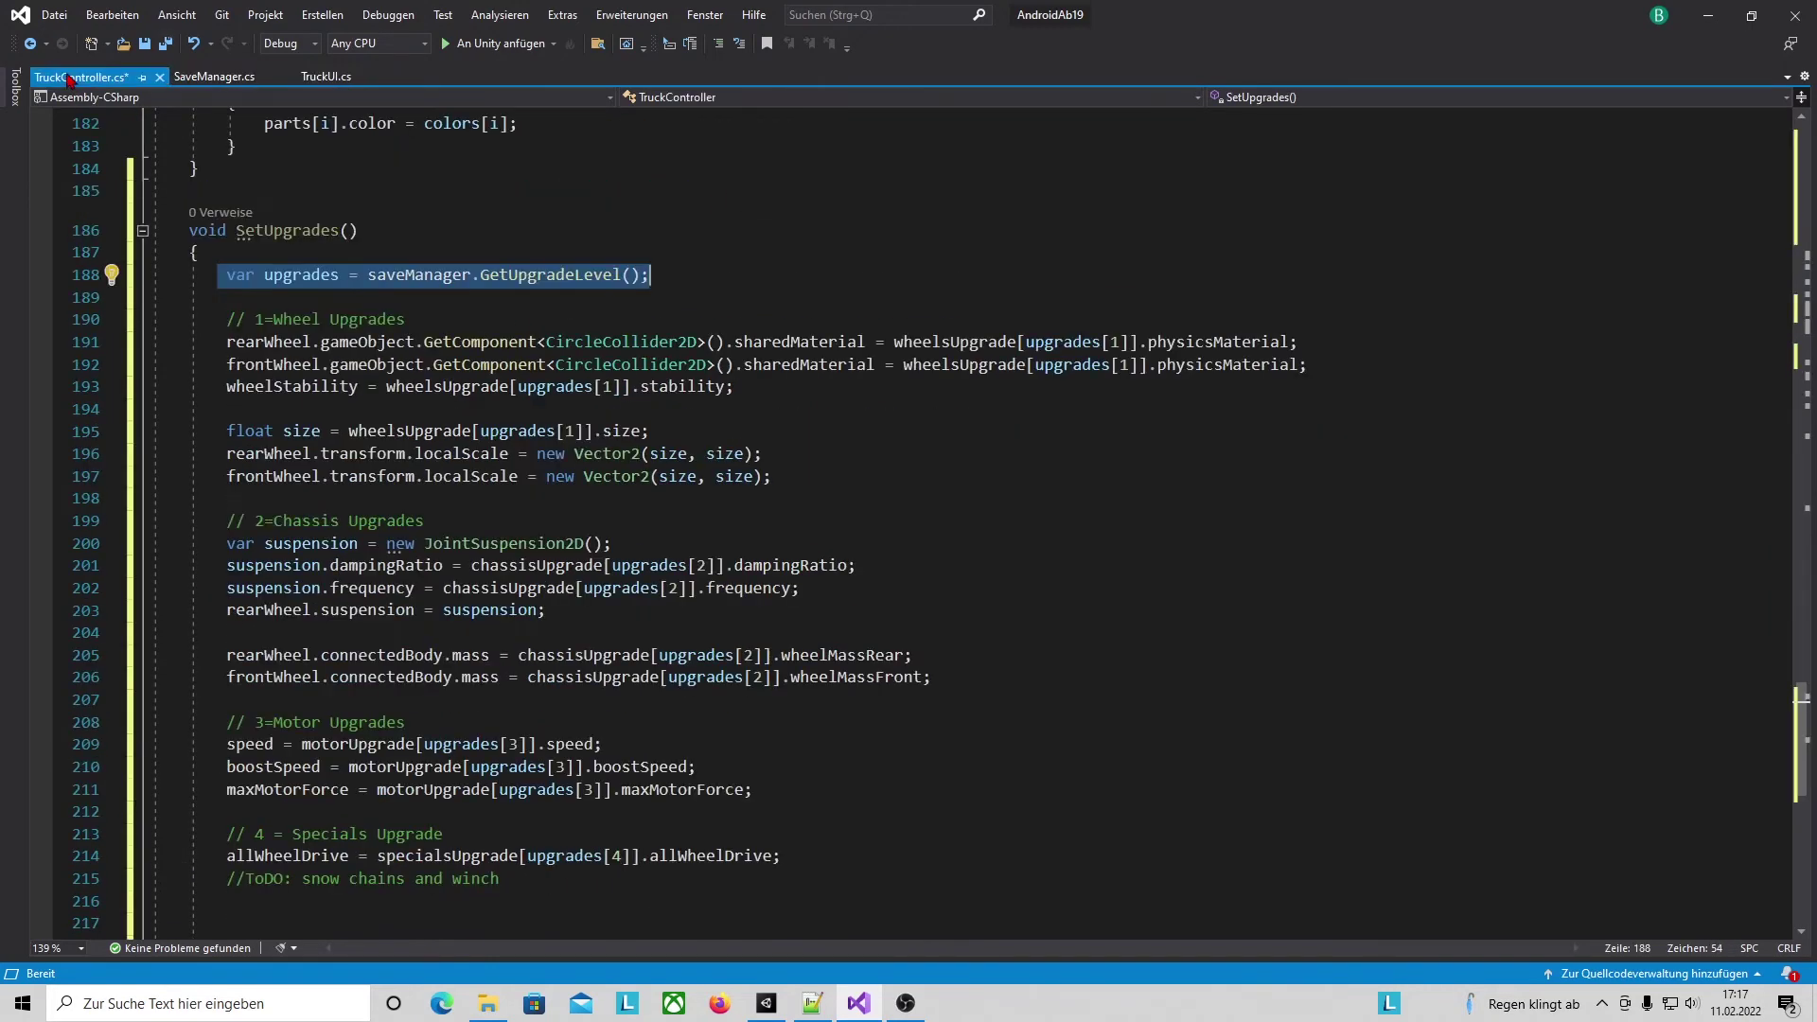
left_click(724, 296)
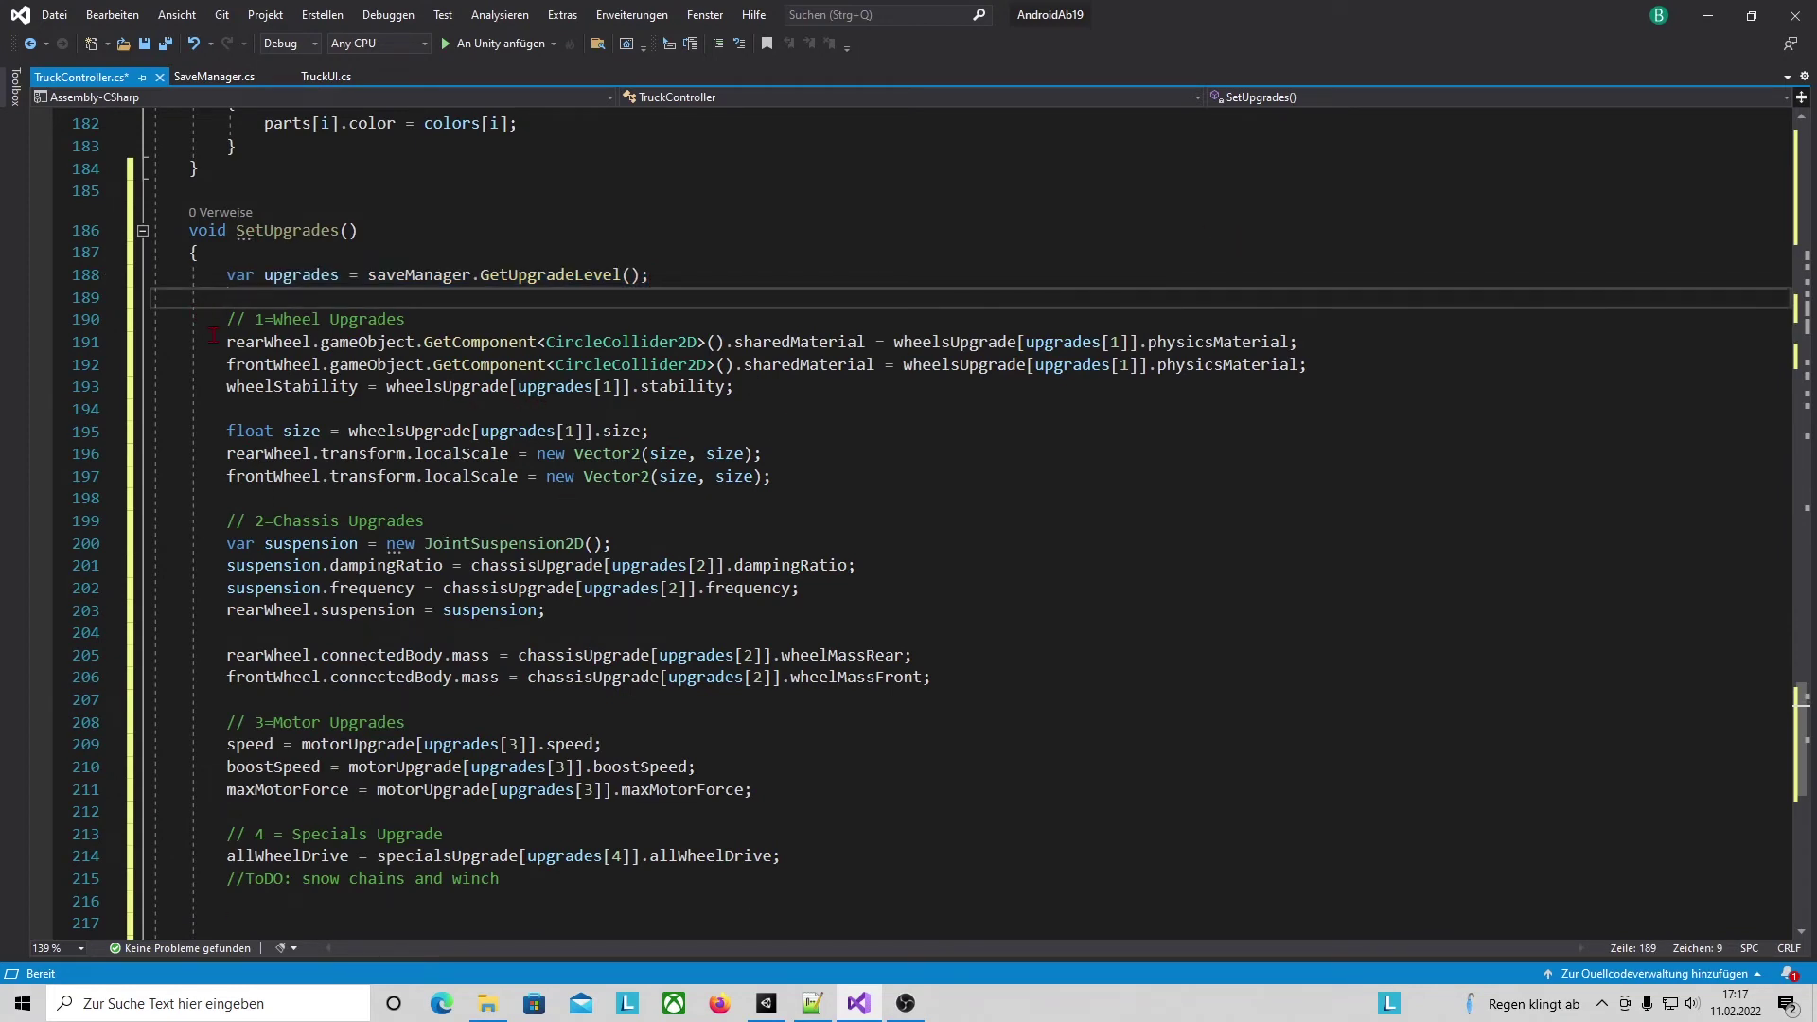
left_click_drag(217, 319, 407, 319)
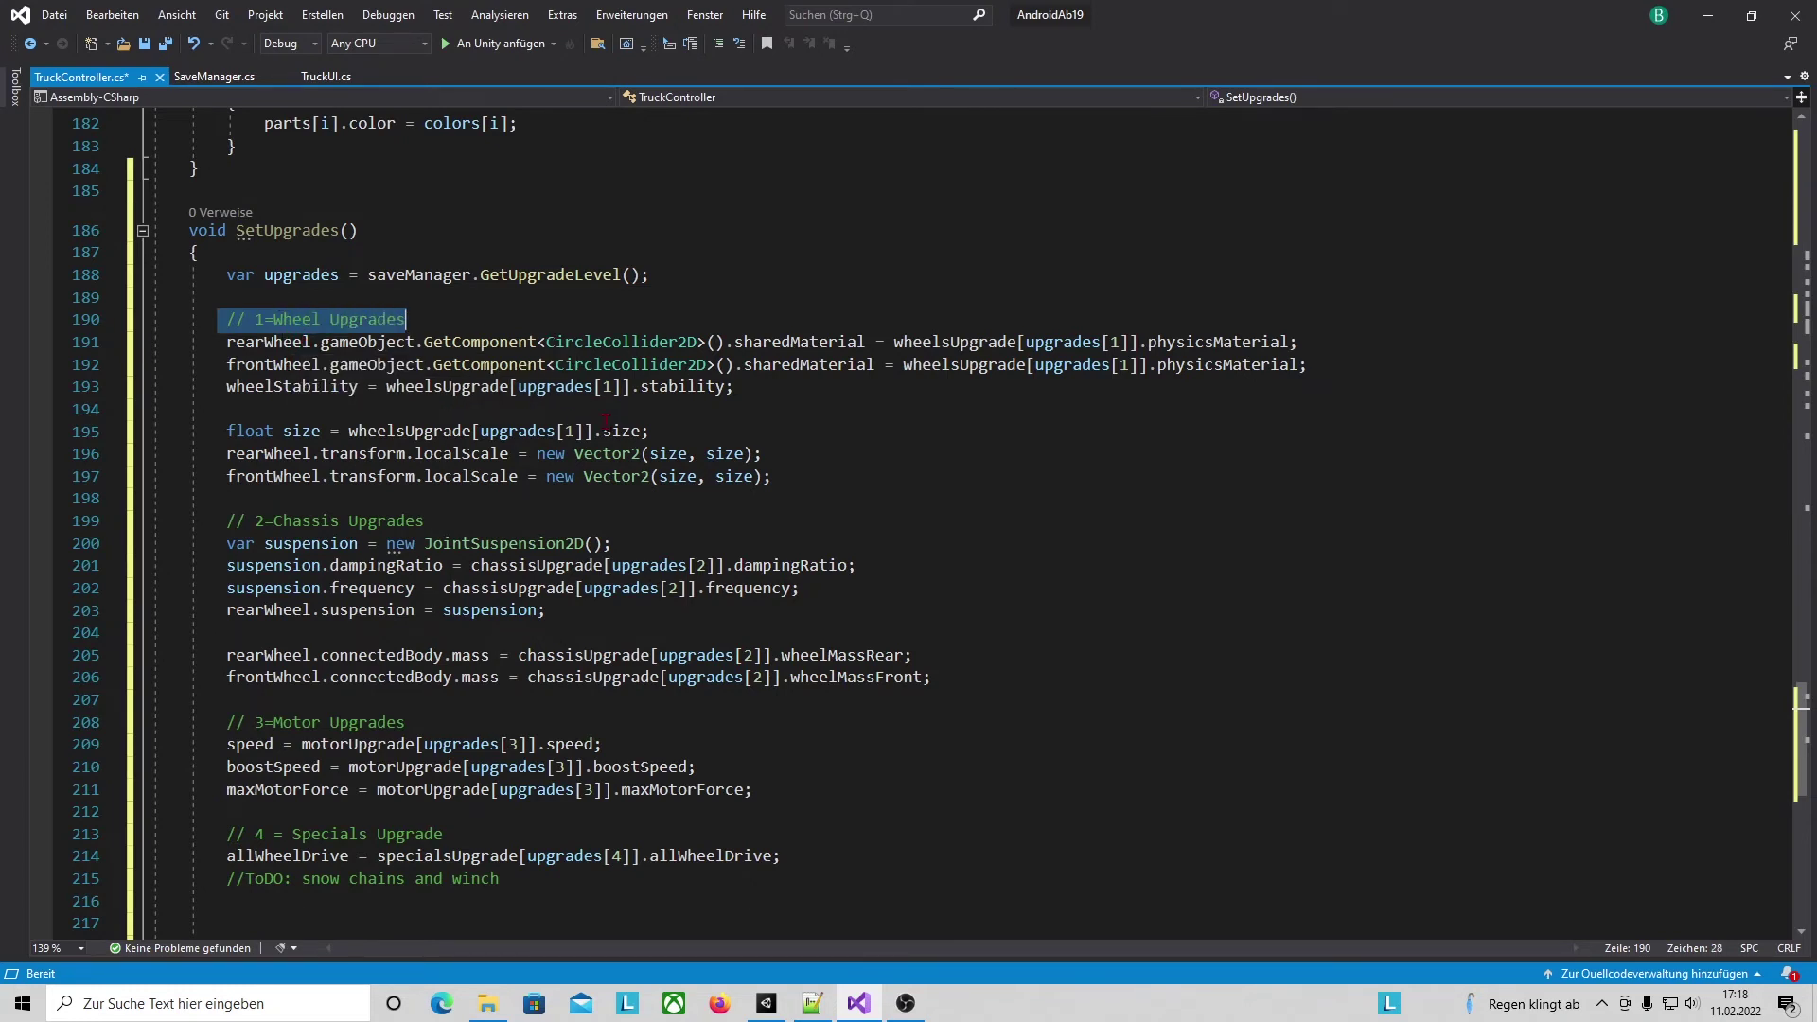
left_click(767, 453)
left_click_drag(546, 342, 700, 341)
key("shift+alt+period")
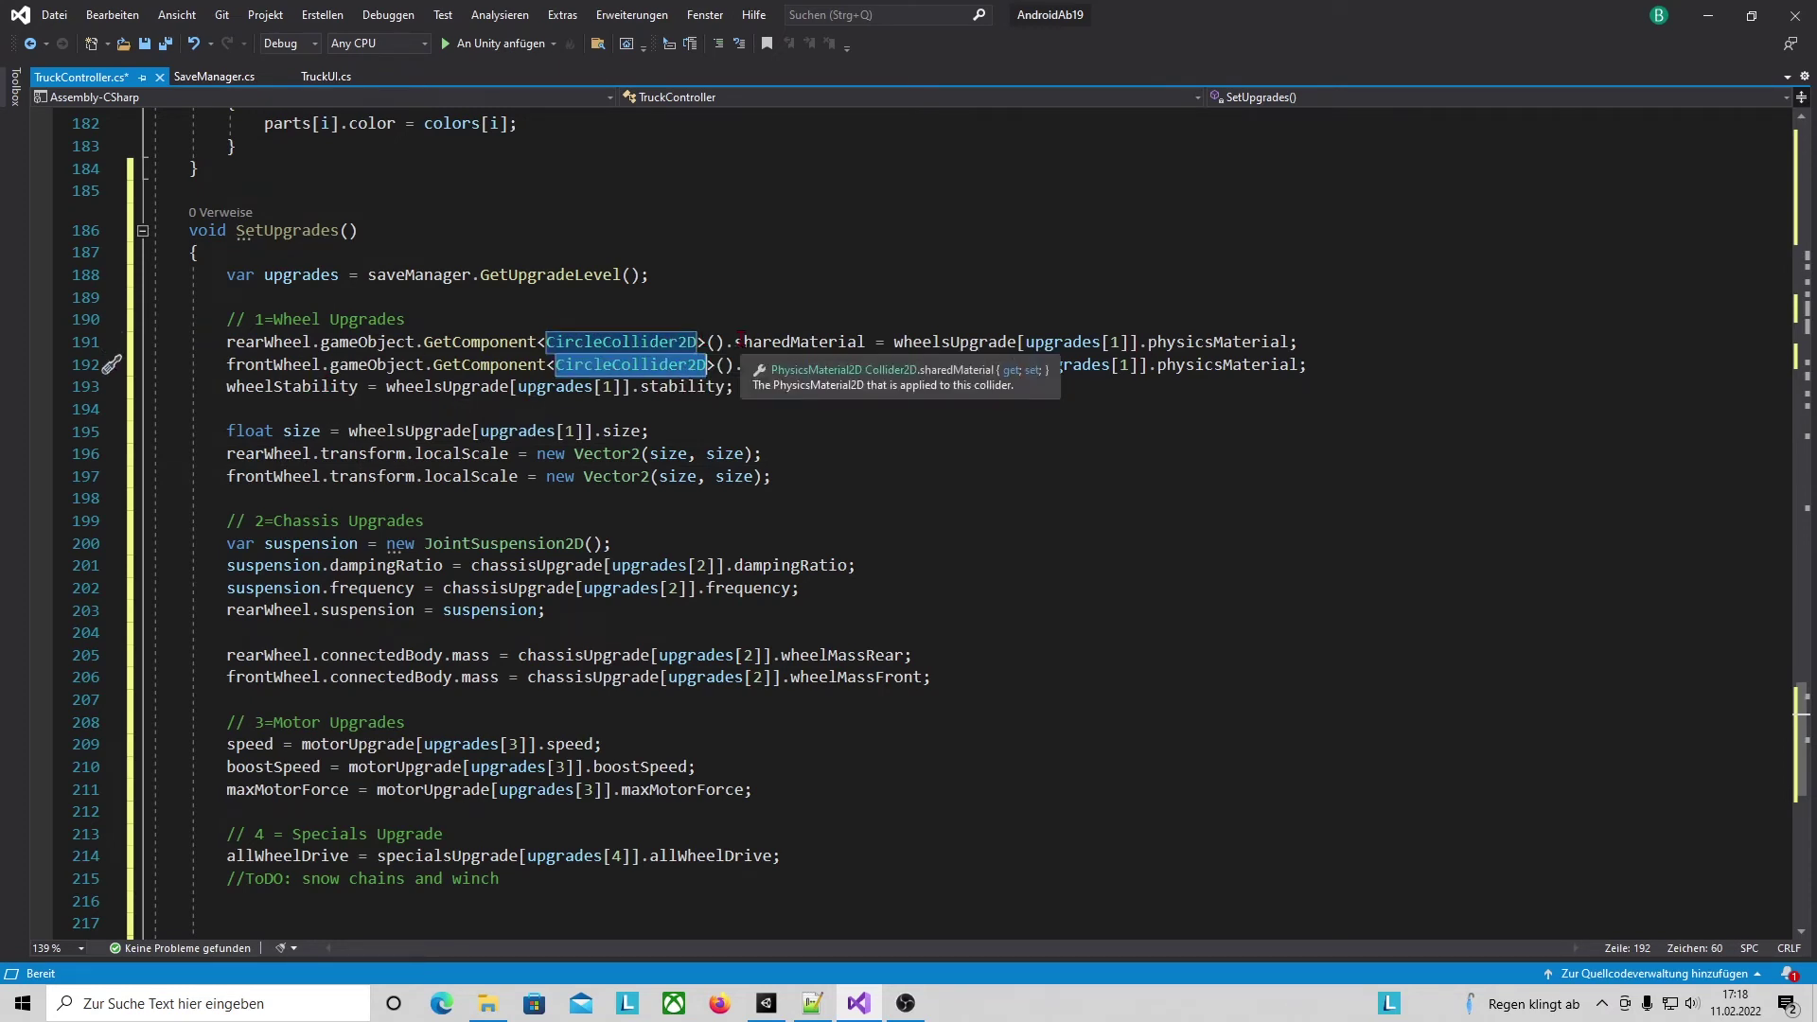
left_click(737, 341)
left_click_drag(737, 342, 865, 342)
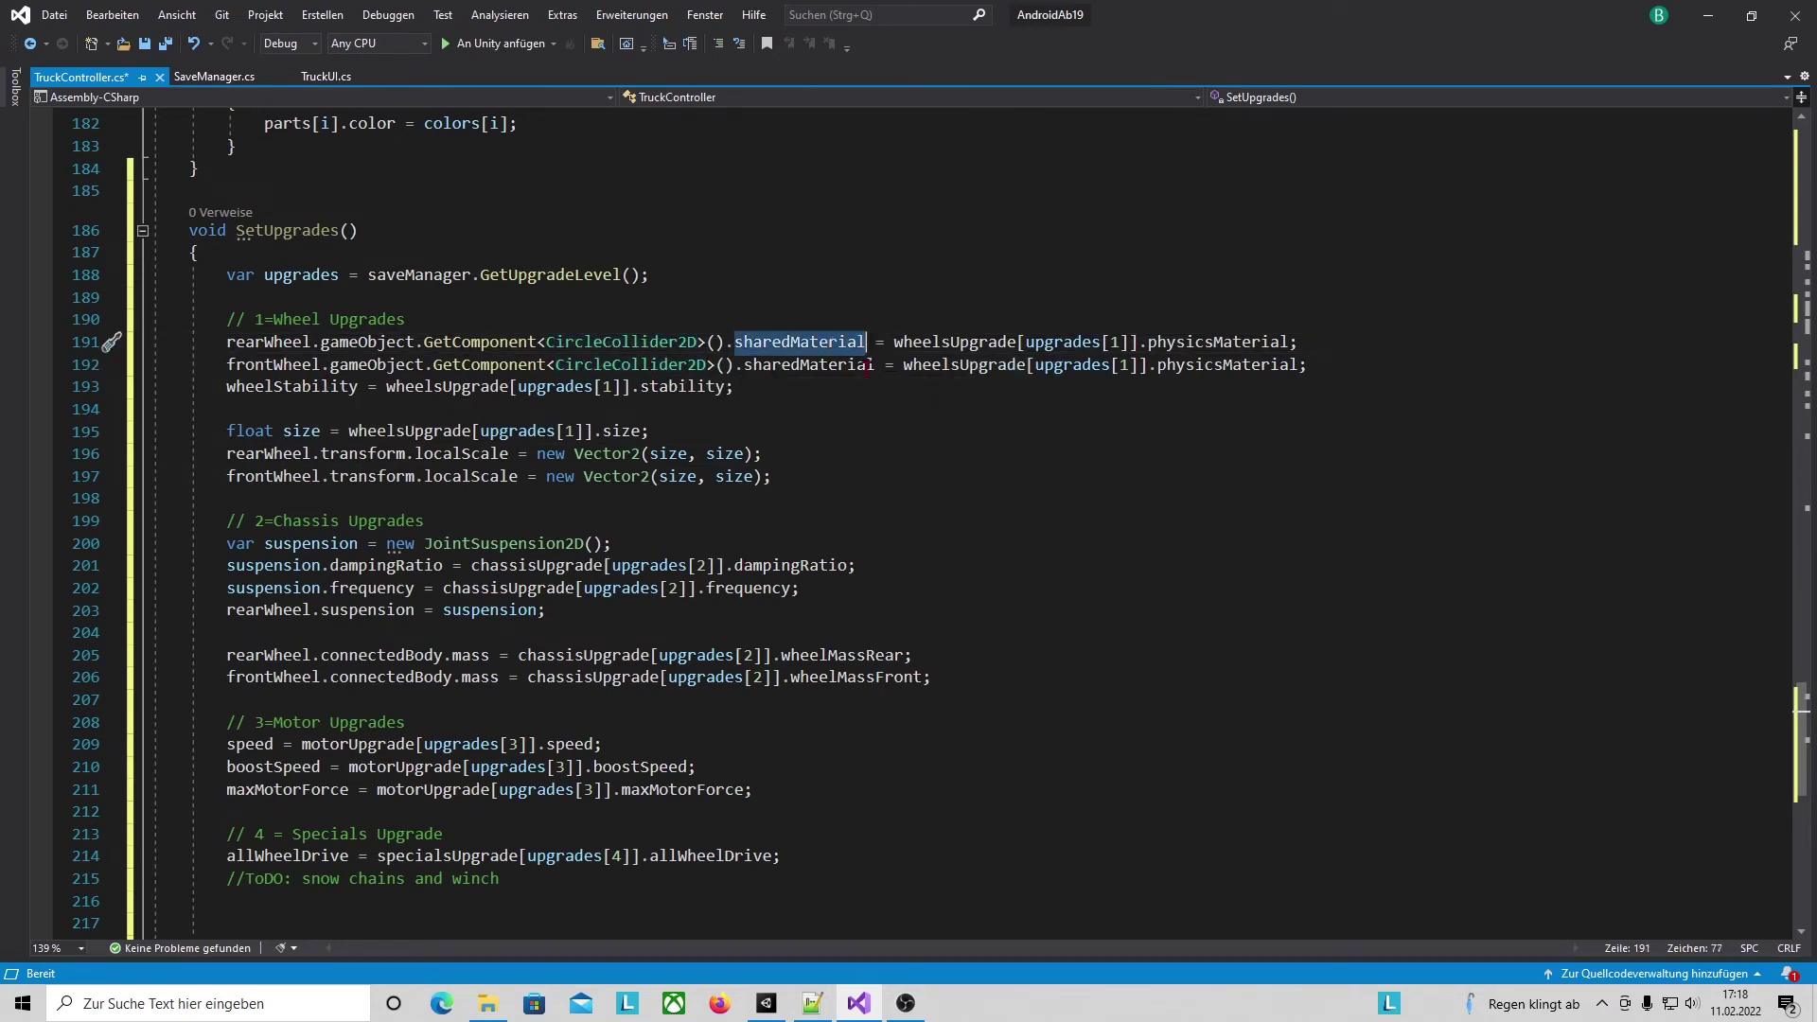
key("shift+alt+period")
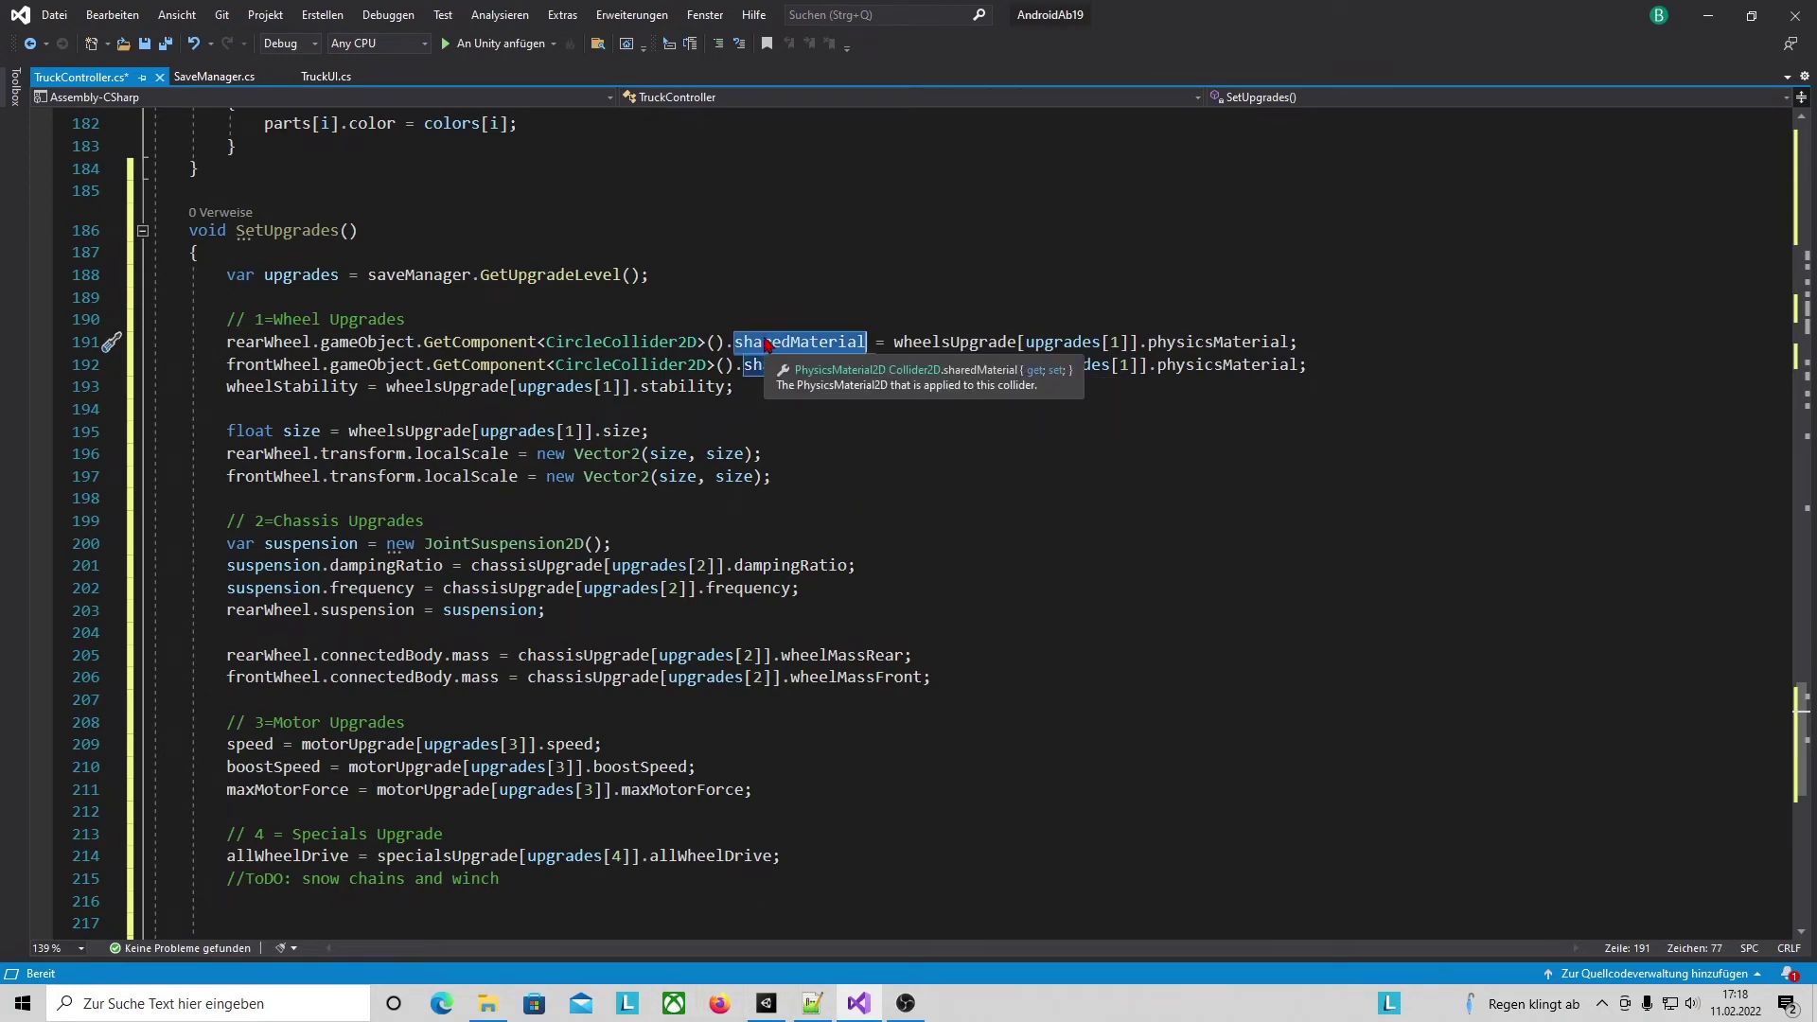
left_click_drag(894, 342, 1297, 341)
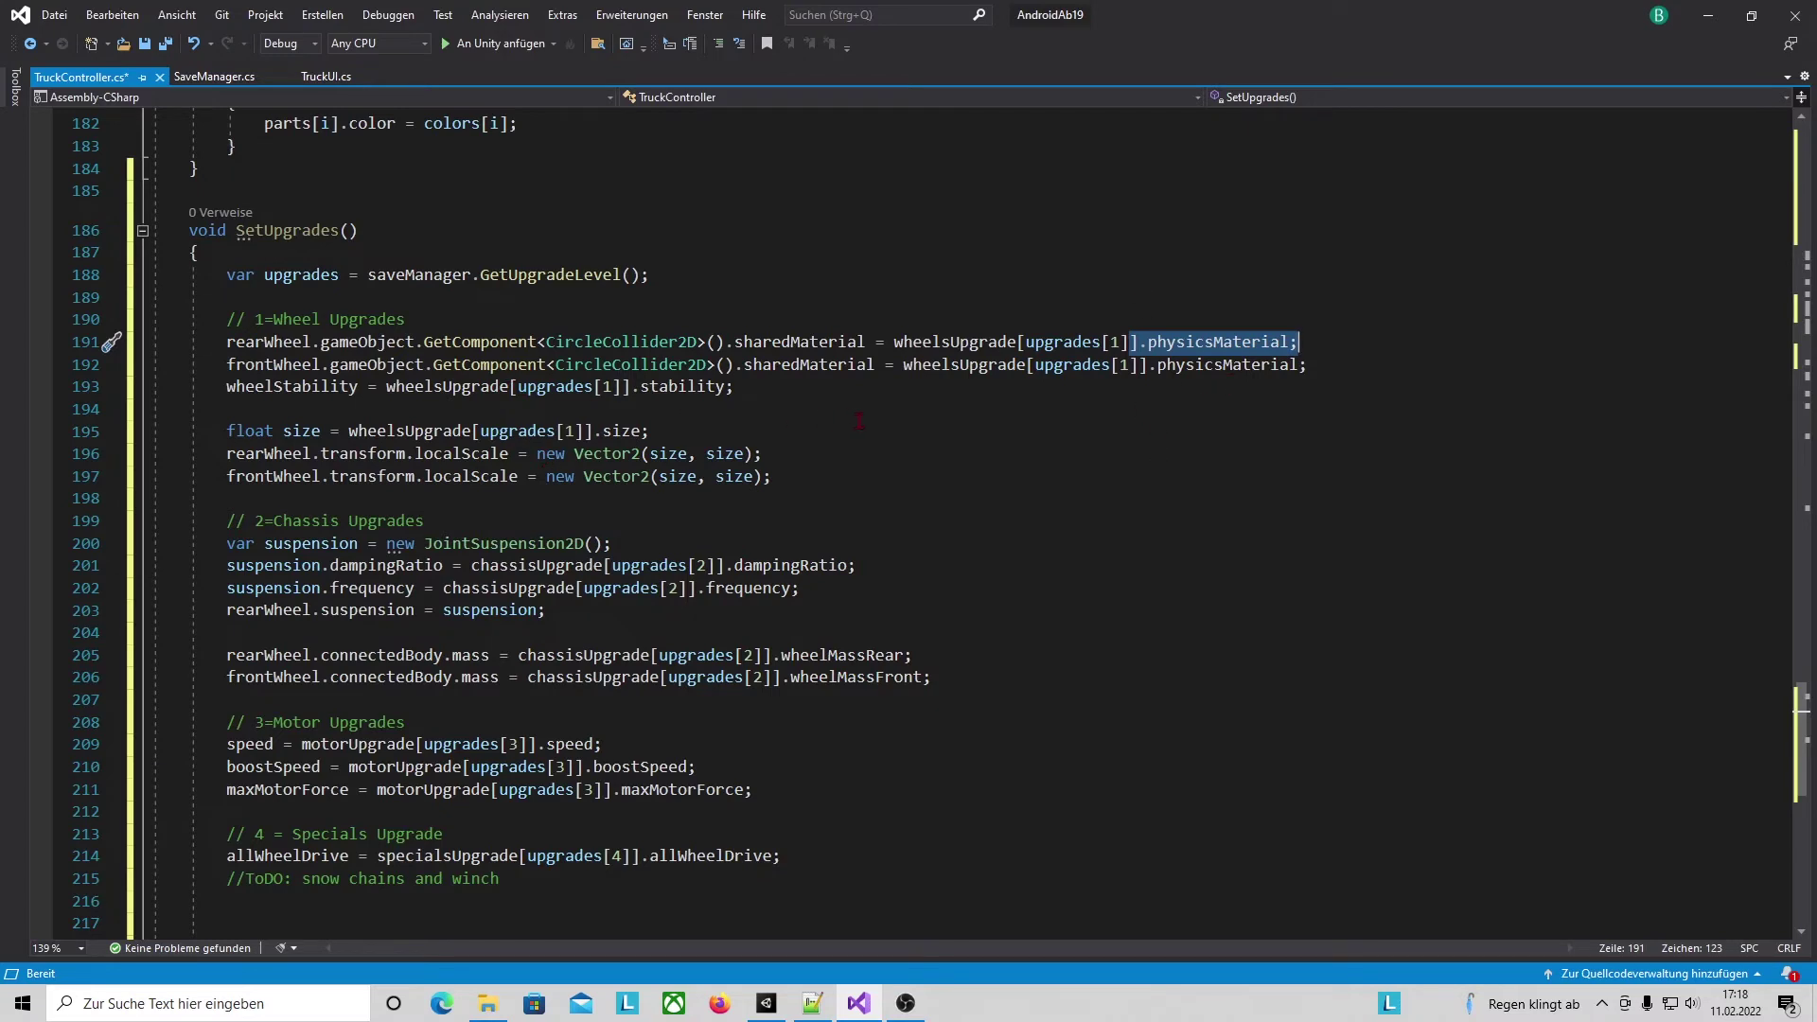
left_click_drag(227, 364, 340, 367)
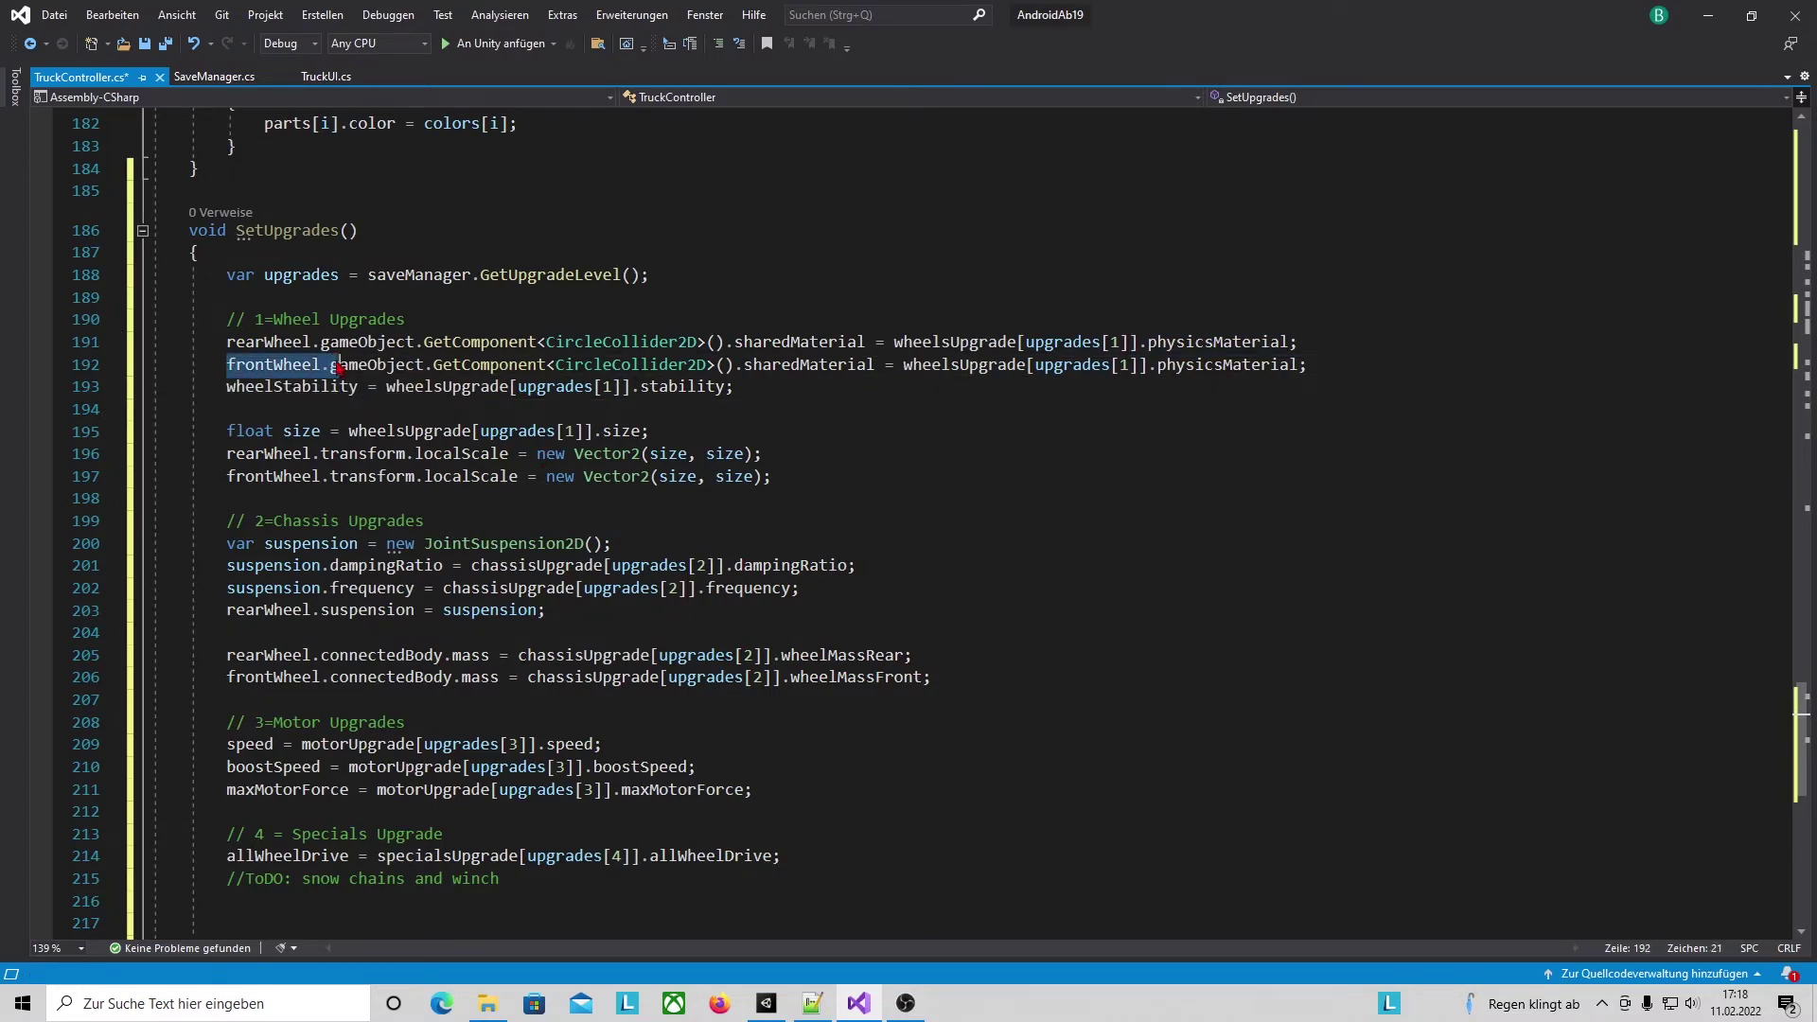
left_click(227, 431)
left_click_drag(220, 387, 735, 386)
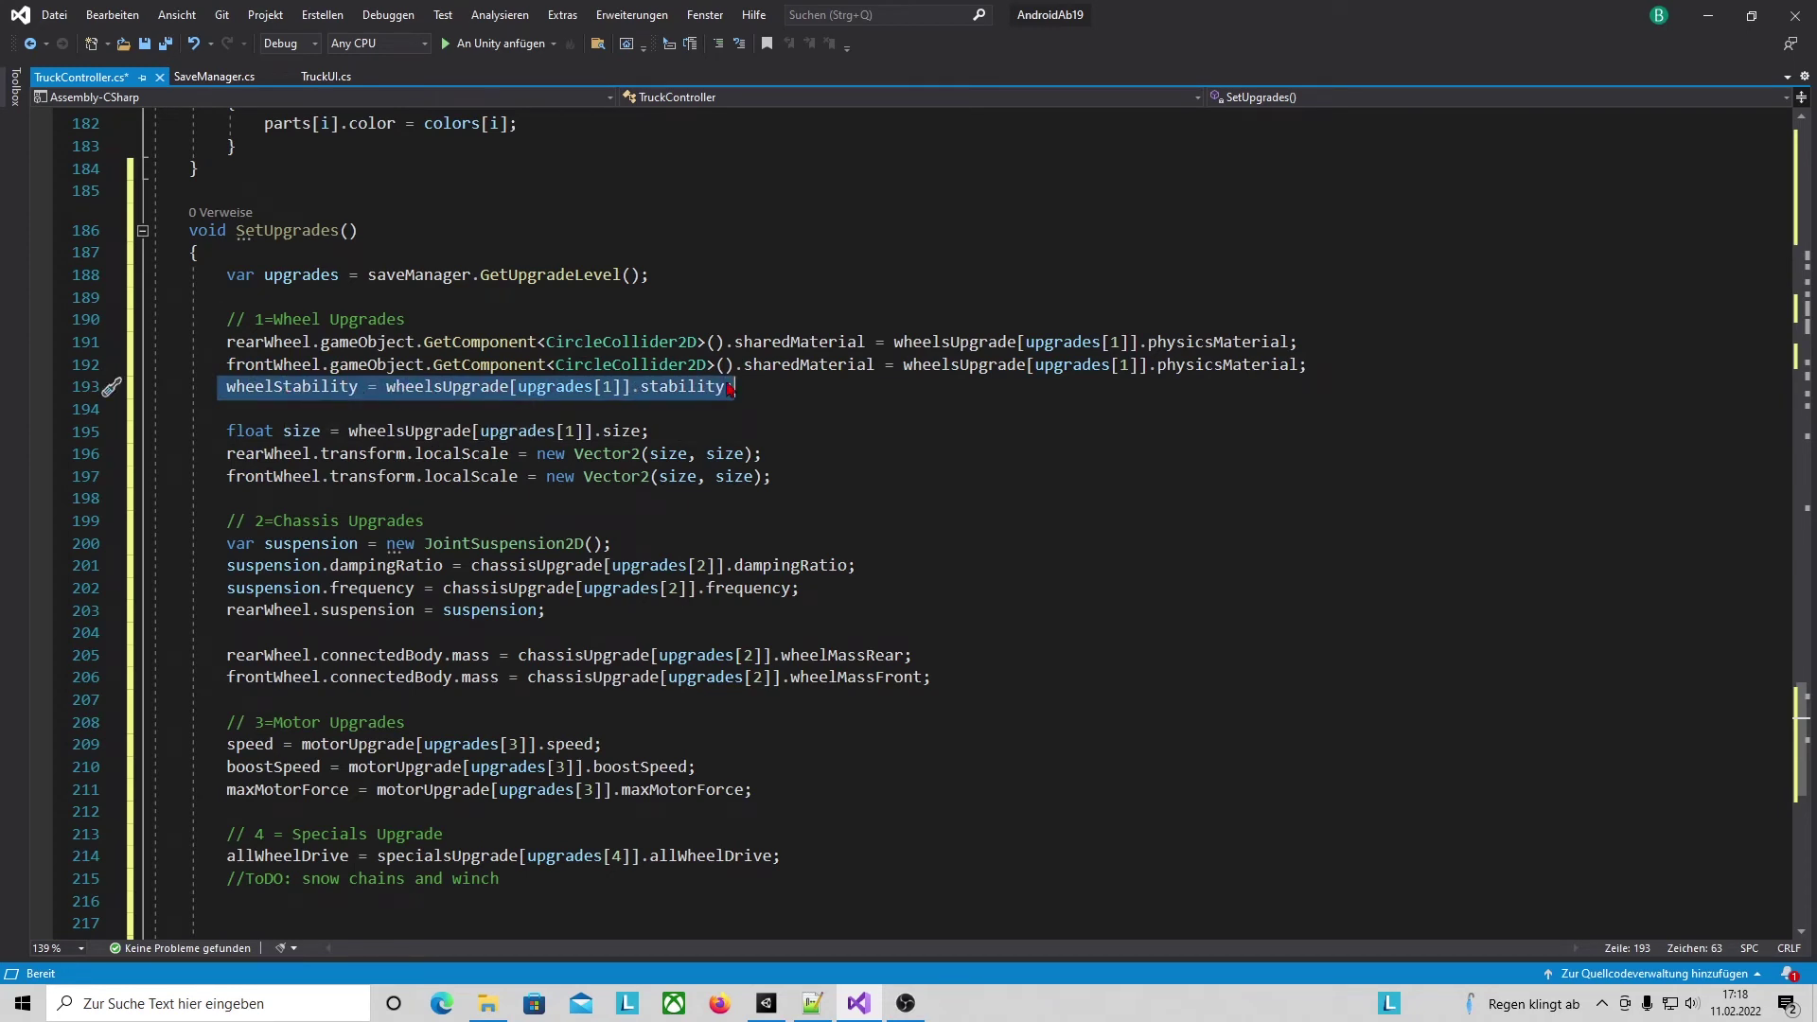
key("Left")
key("shift+End")
left_click(828, 498)
scroll(587, 473, "down", 1)
scroll(549, 398, "down", 1)
scroll(527, 358, "up", 1)
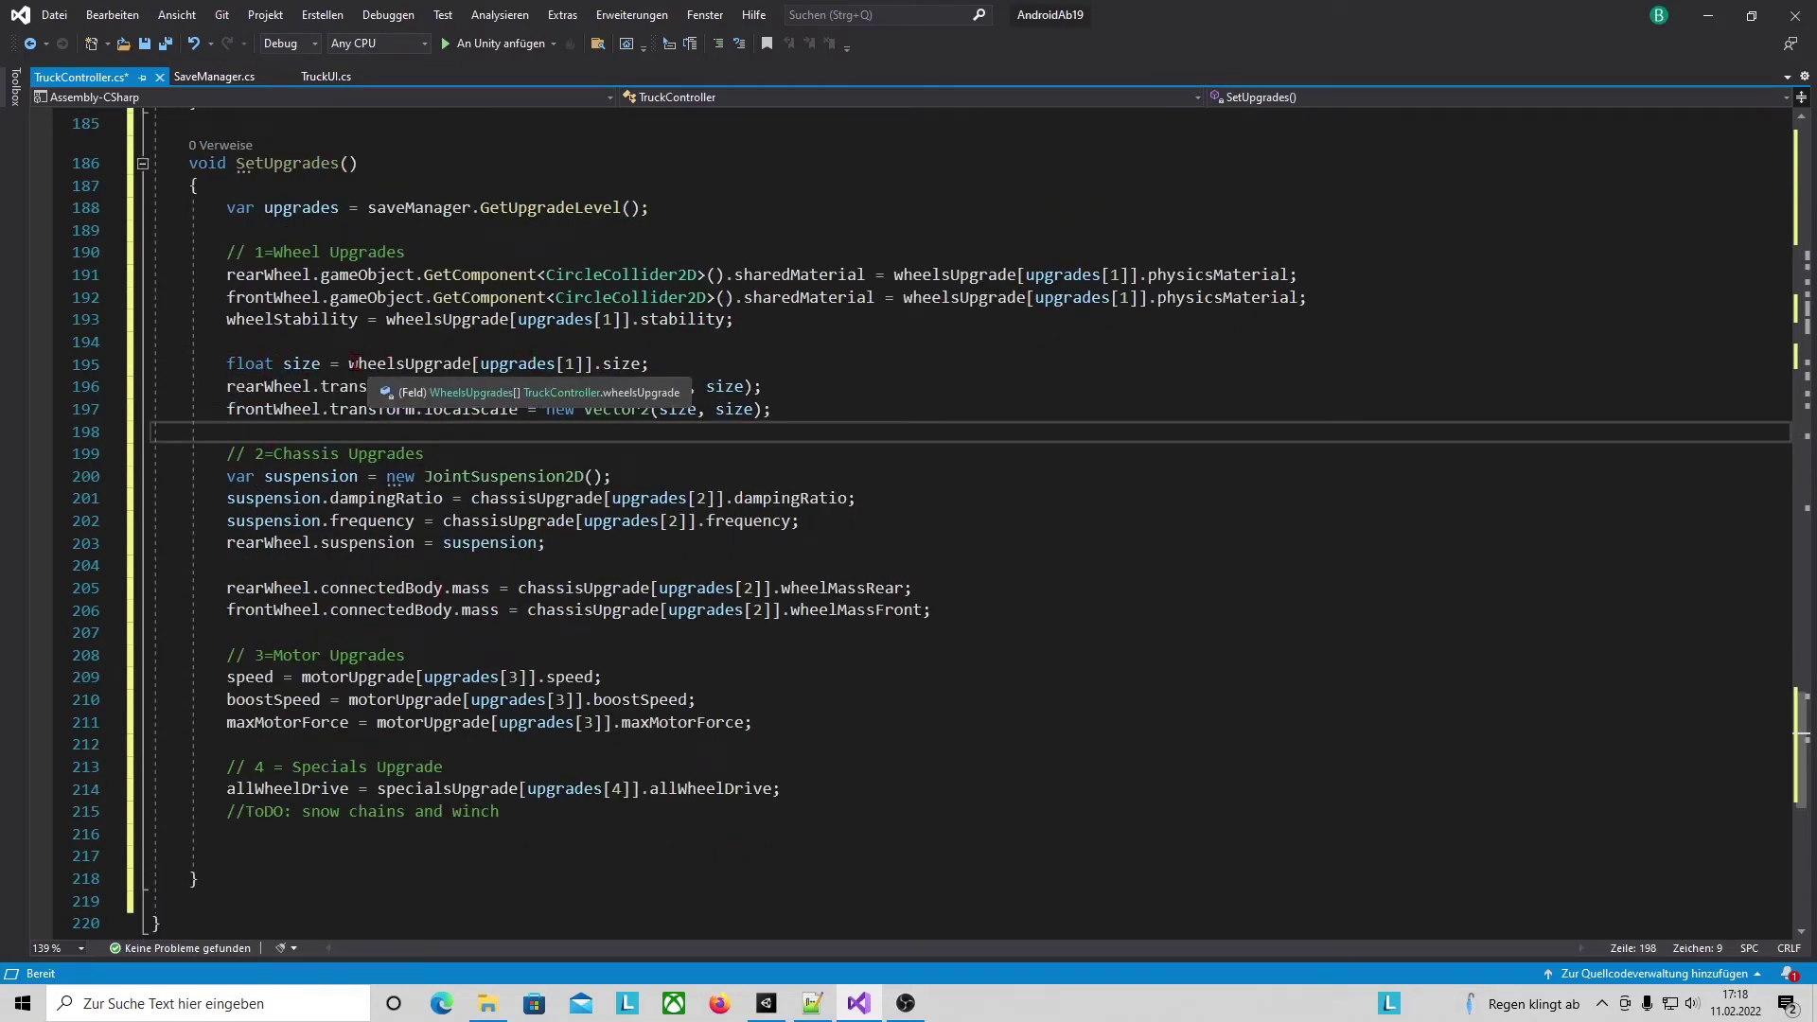
left_click_drag(351, 364, 651, 363)
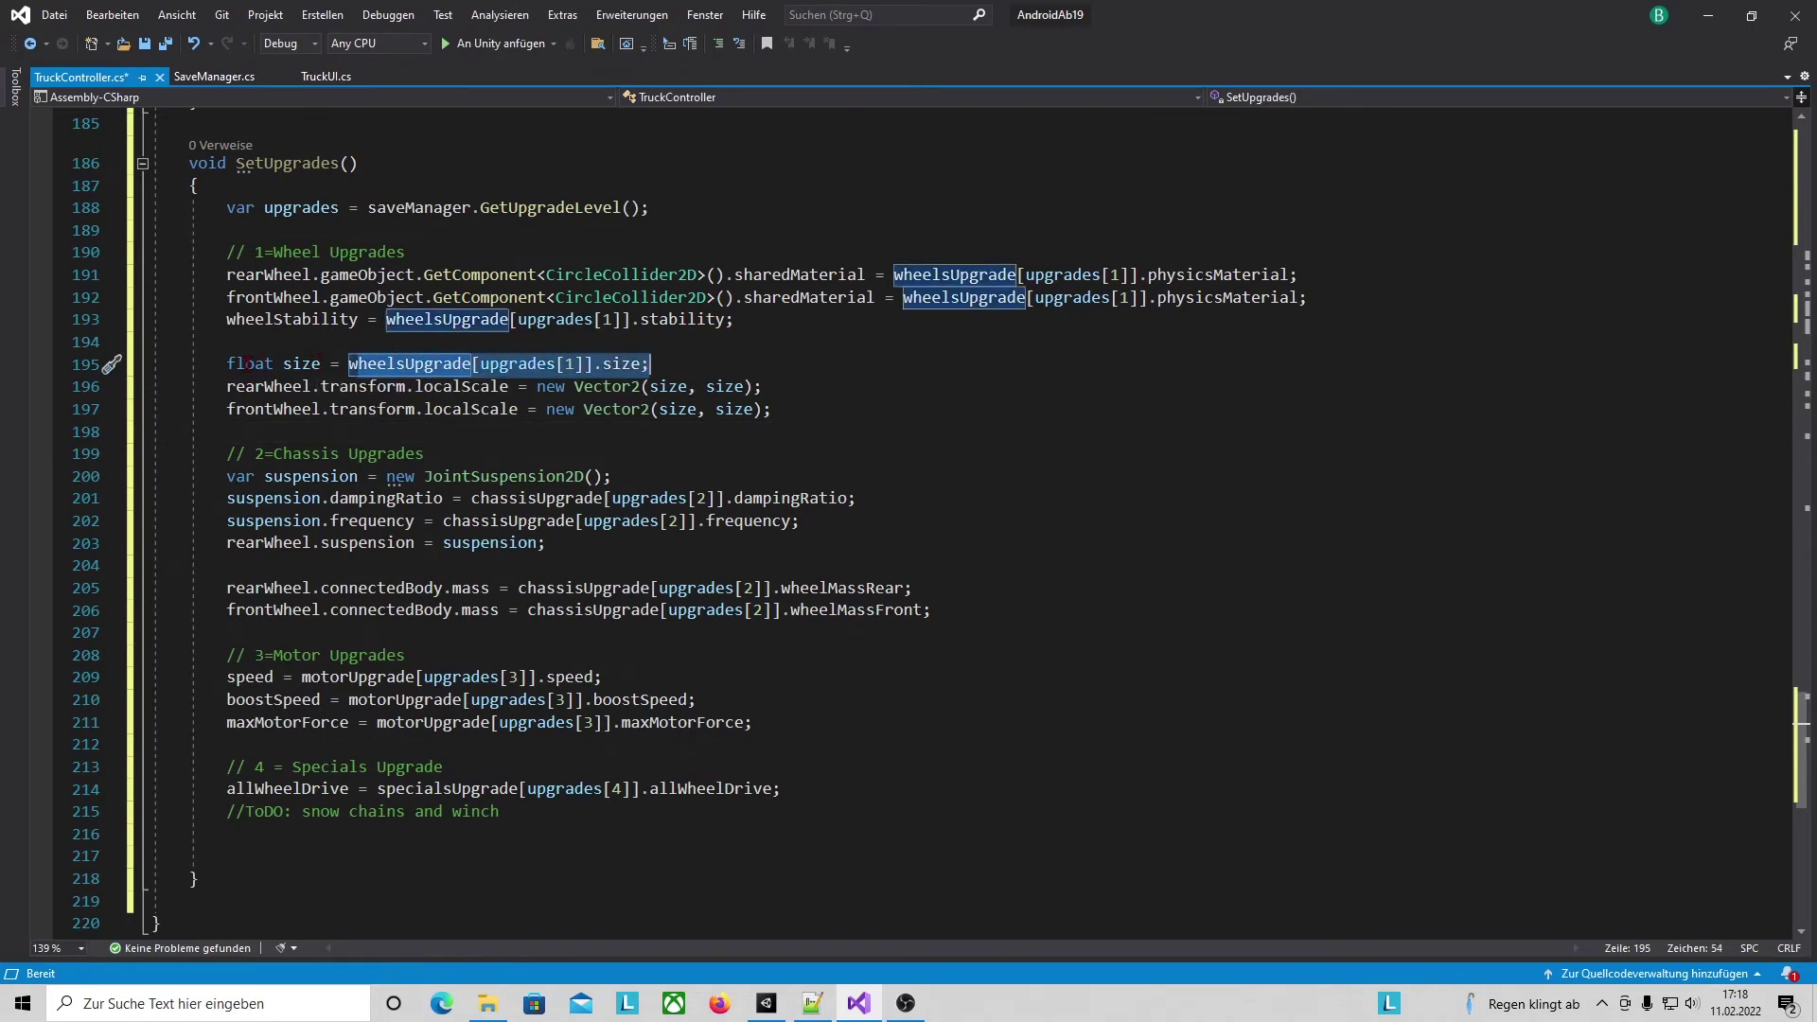
left_click_drag(209, 363, 329, 368)
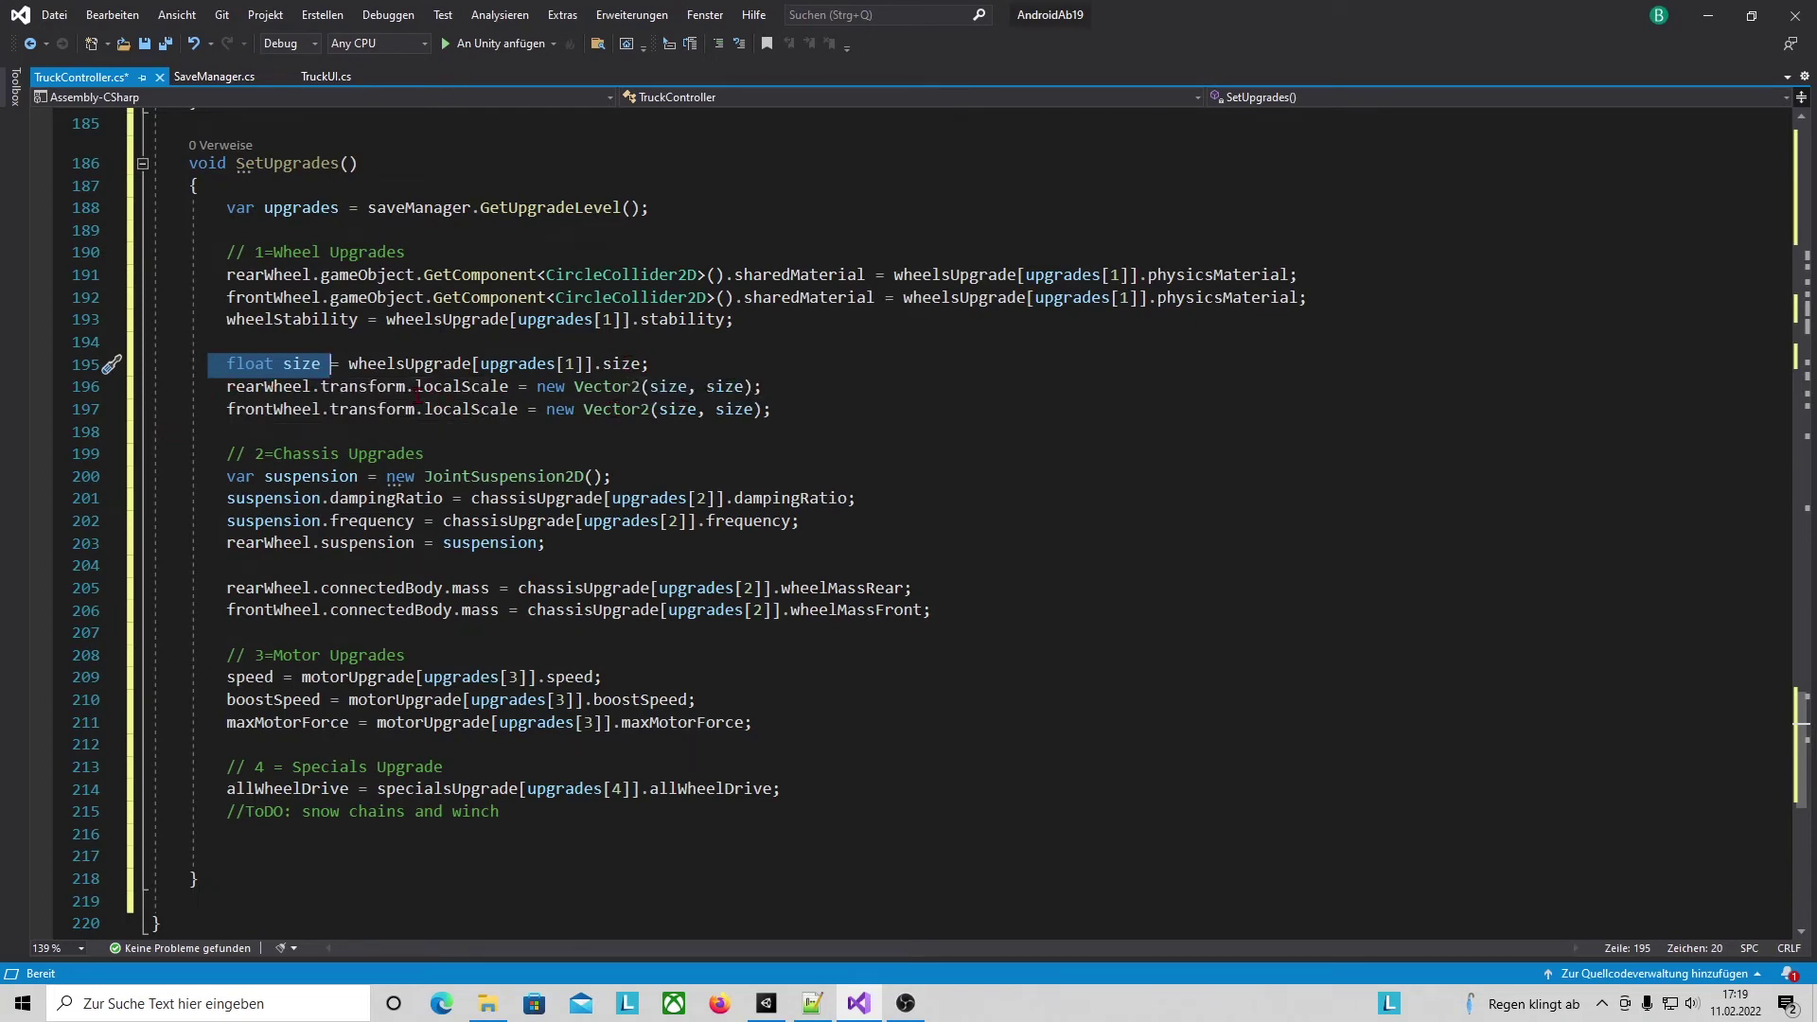
left_click_drag(417, 388, 584, 388)
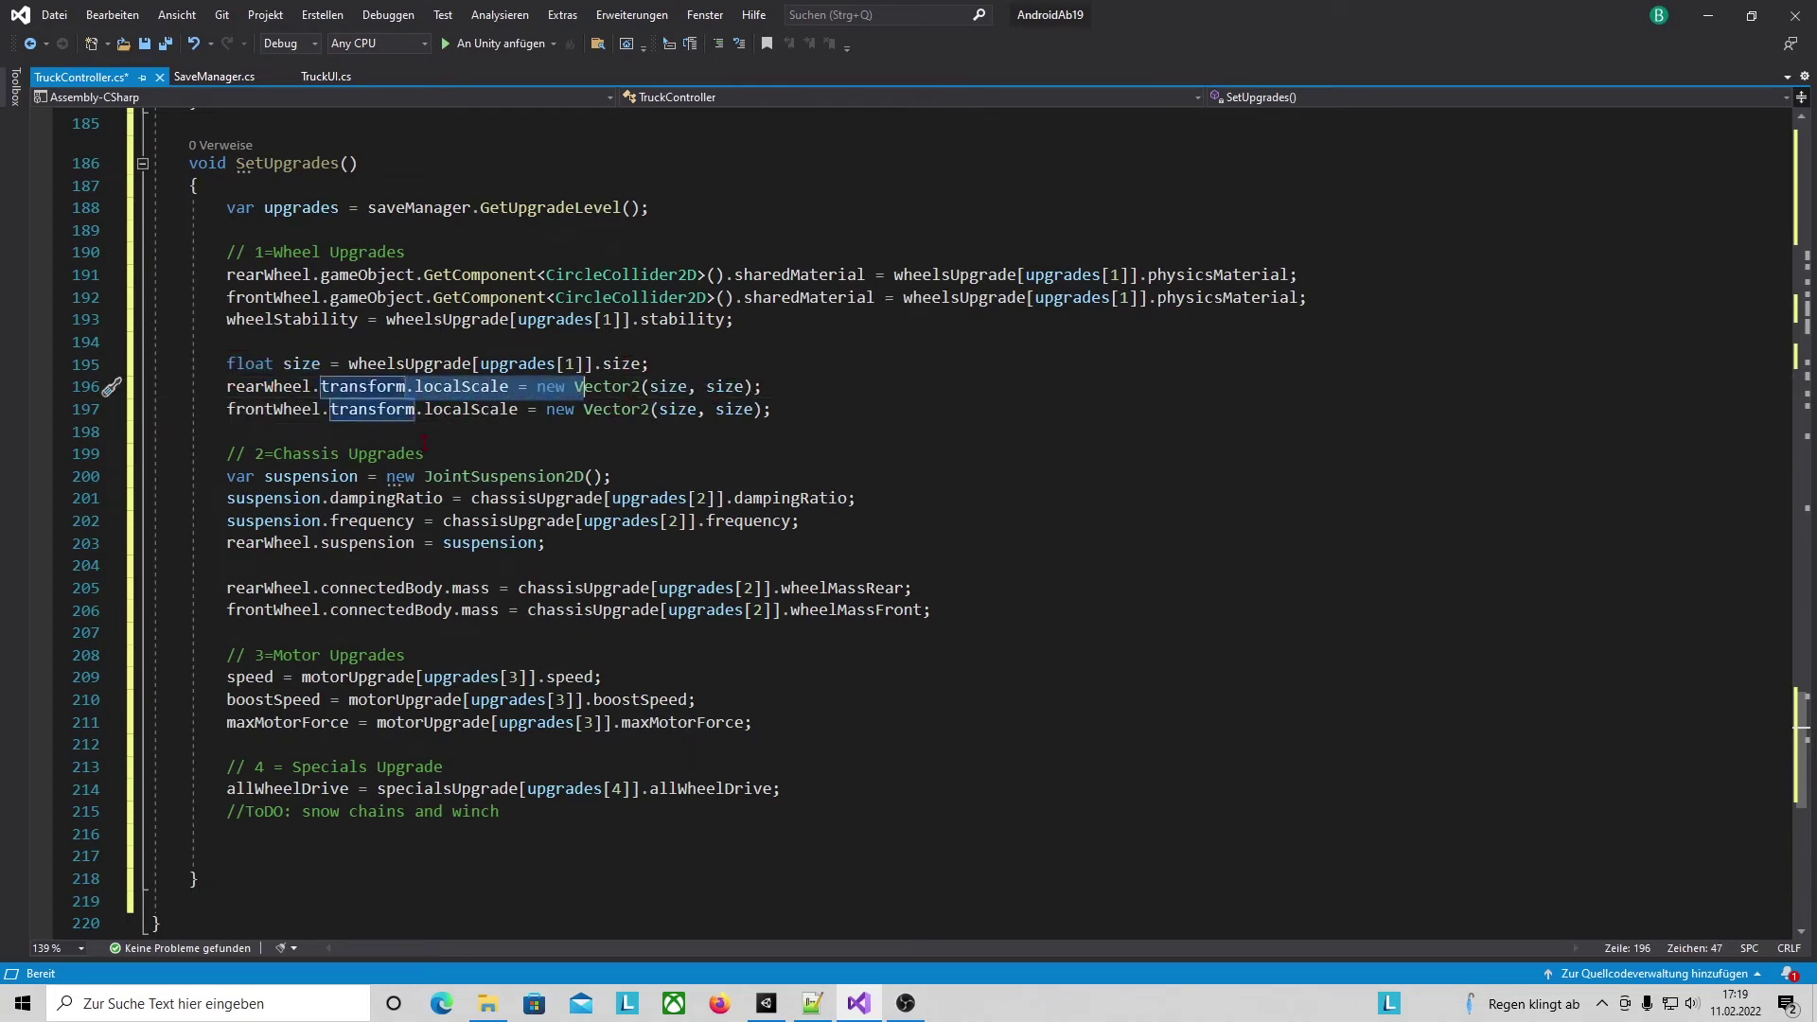
left_click_drag(221, 409, 337, 409)
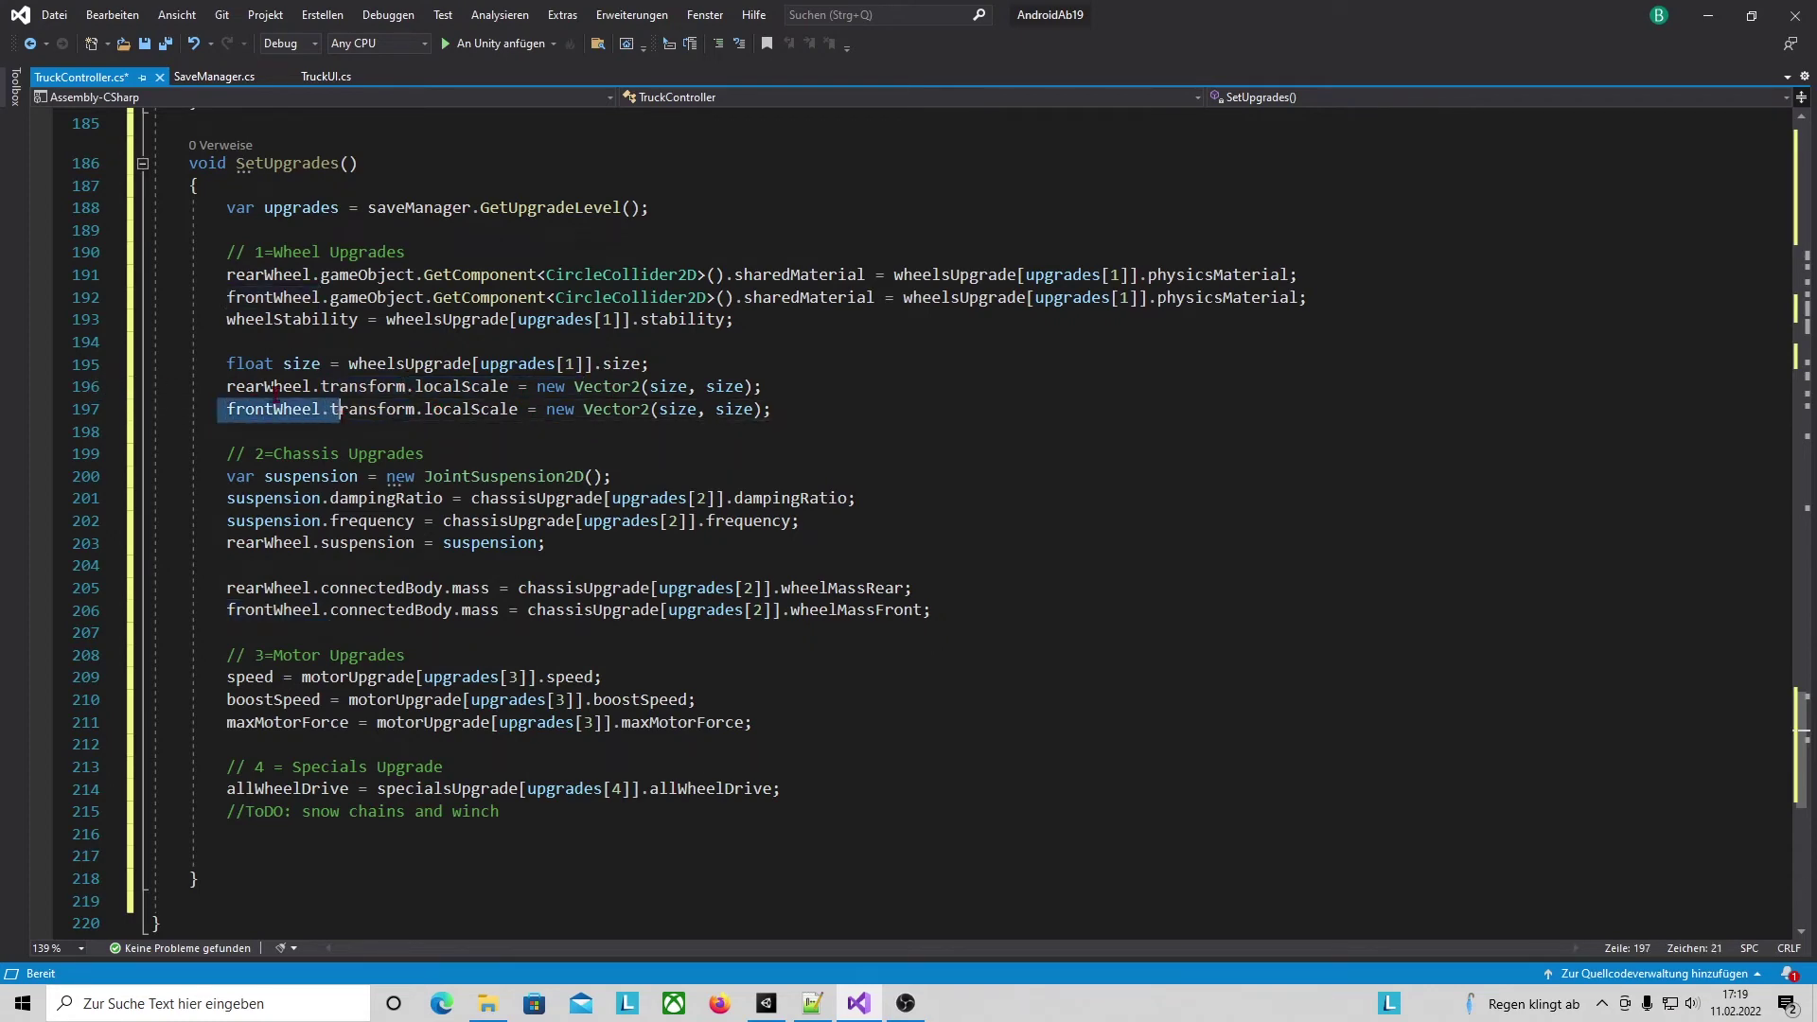
left_click_drag(220, 386, 358, 386)
Highlight the new JointSuspension2D line and its dampingRatio property.
left_click(829, 461)
scroll(399, 430, "down", 1)
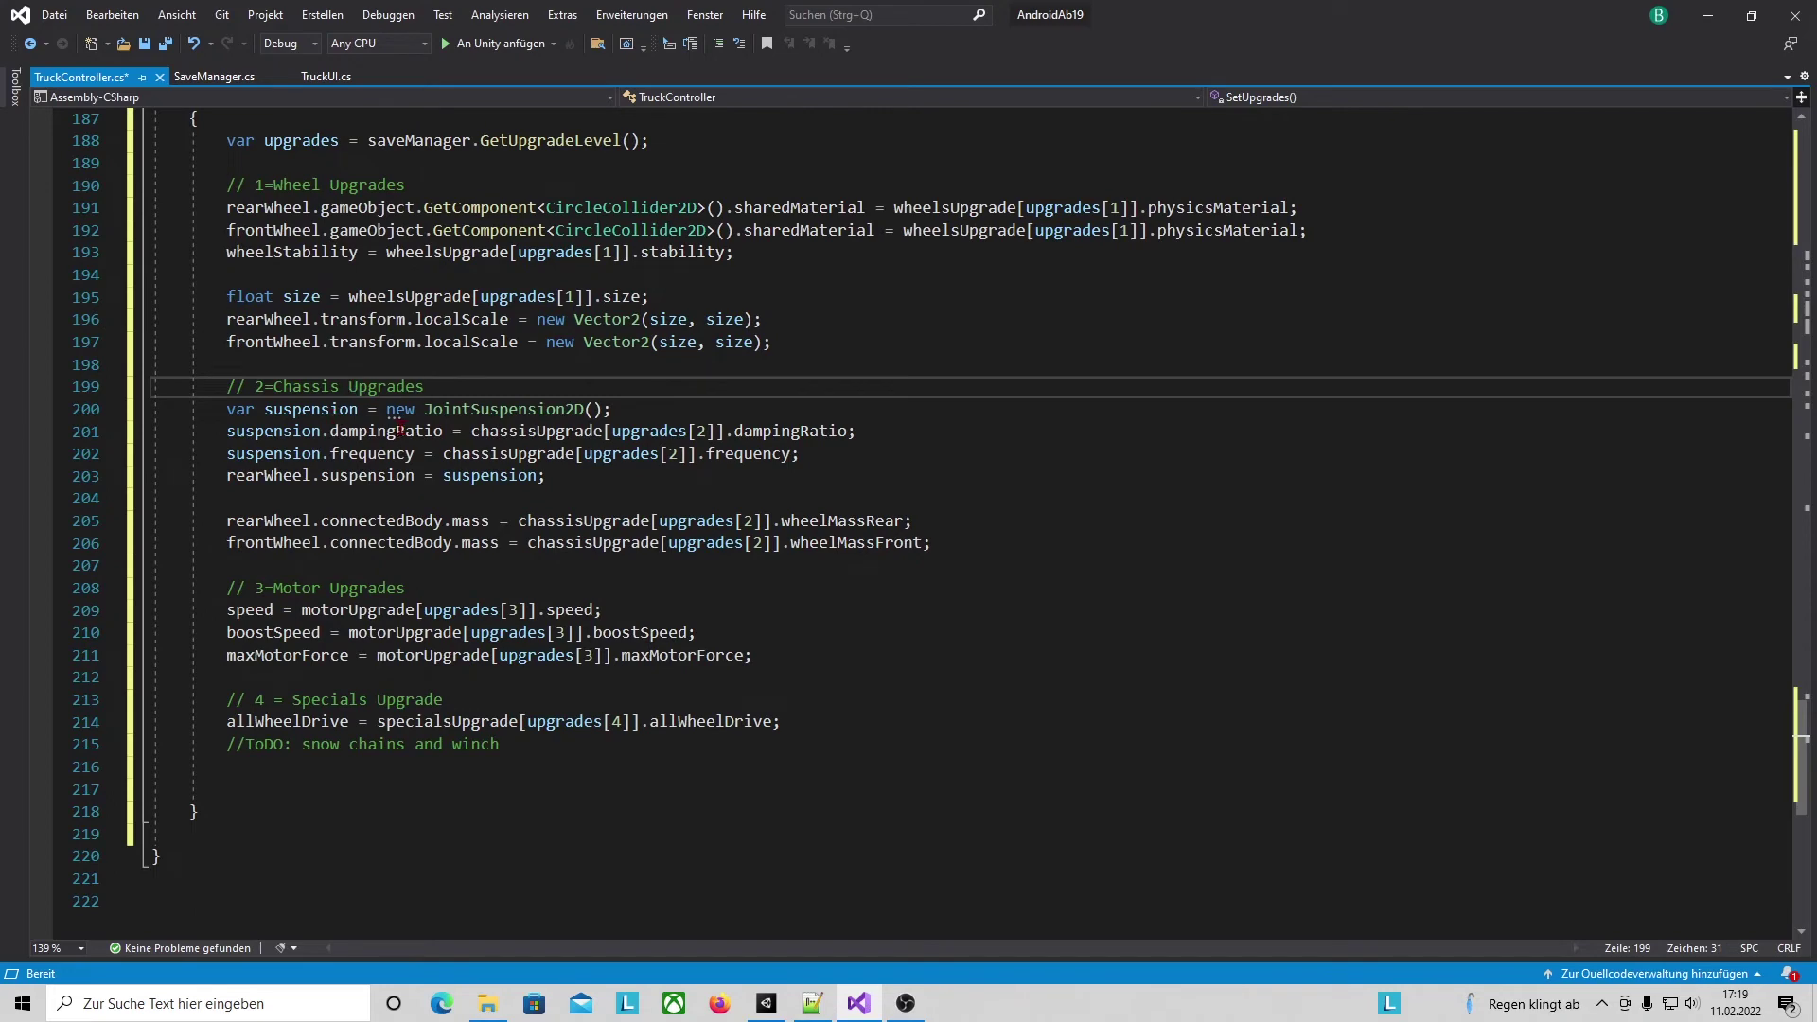
scroll(526, 480, "down", 1)
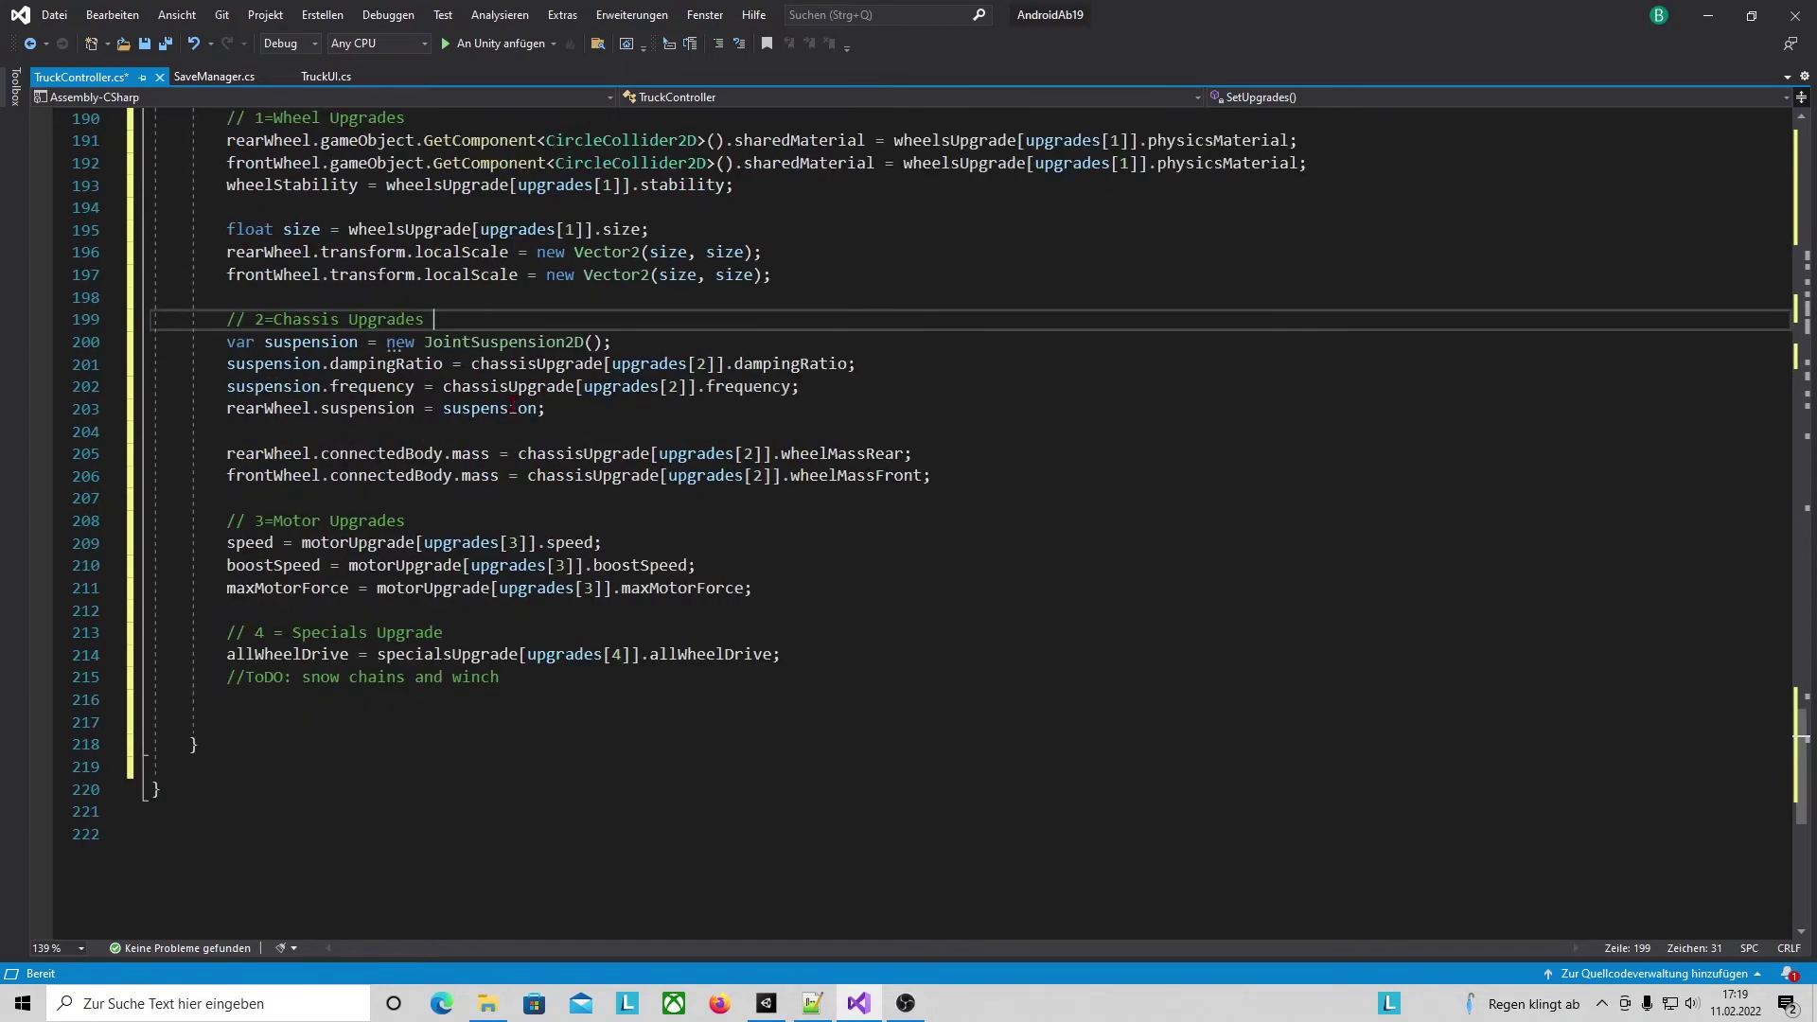
left_click_drag(220, 346, 634, 340)
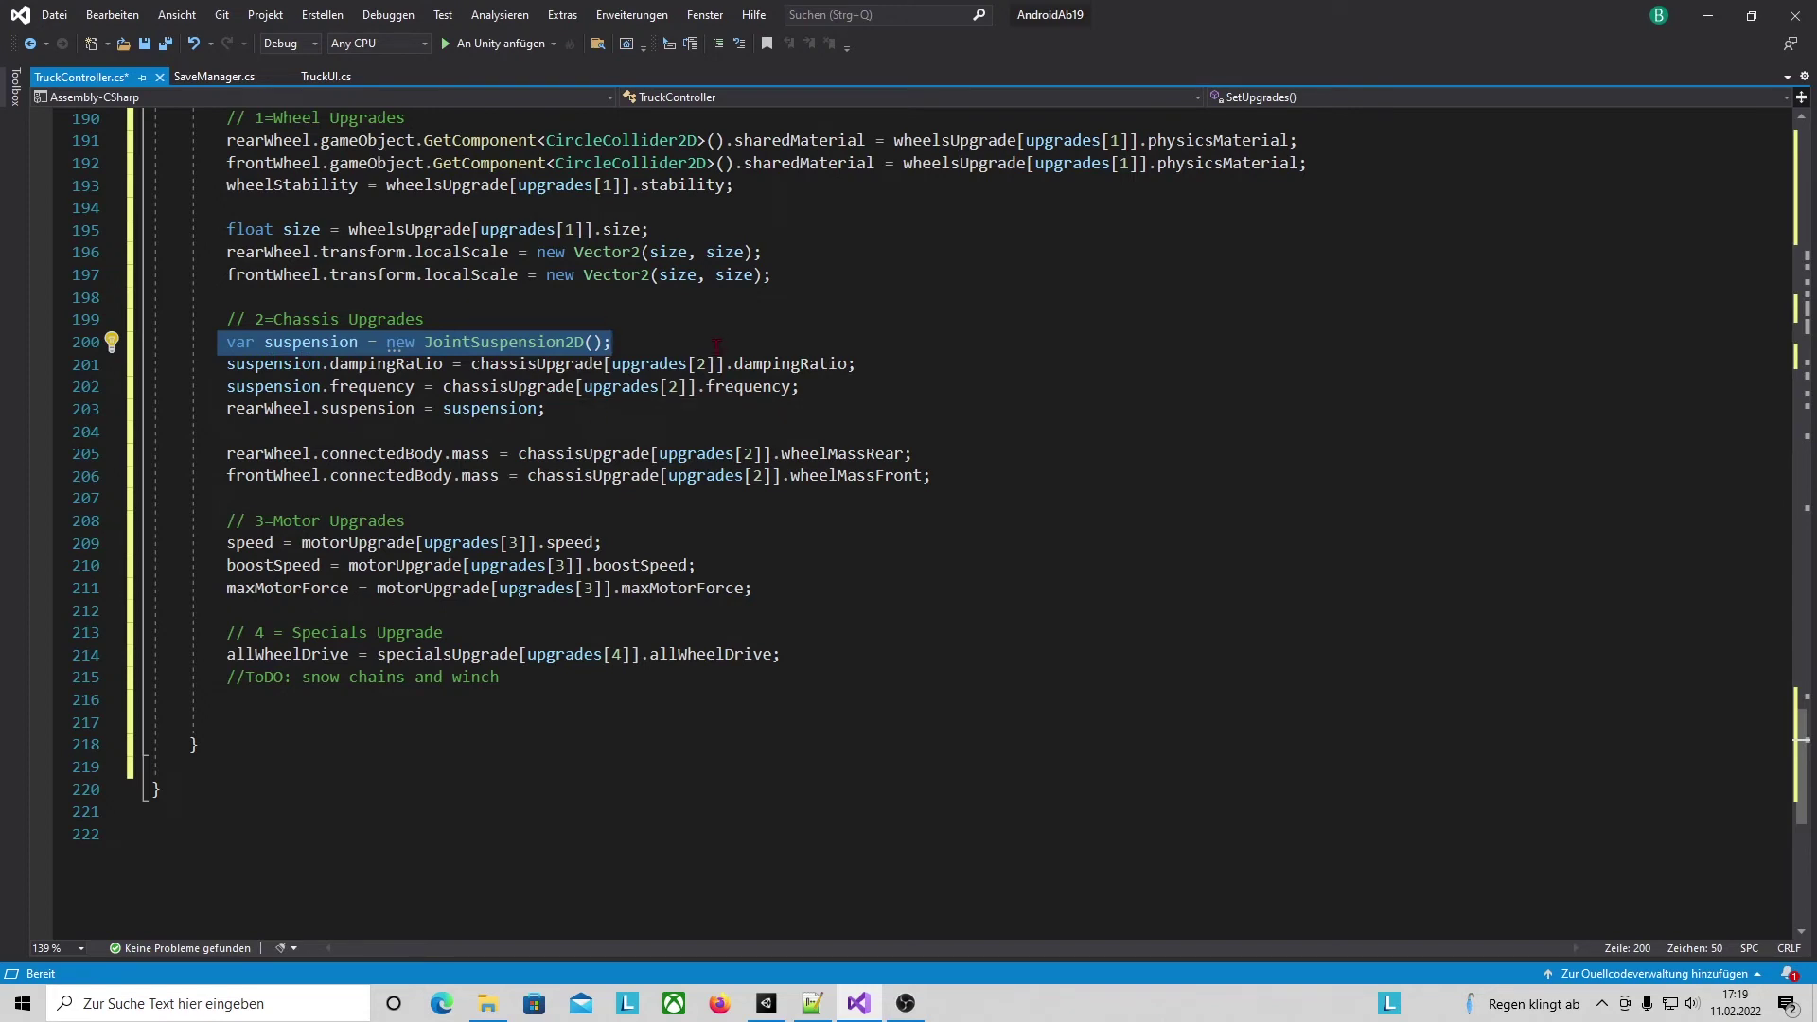
left_click(341, 363)
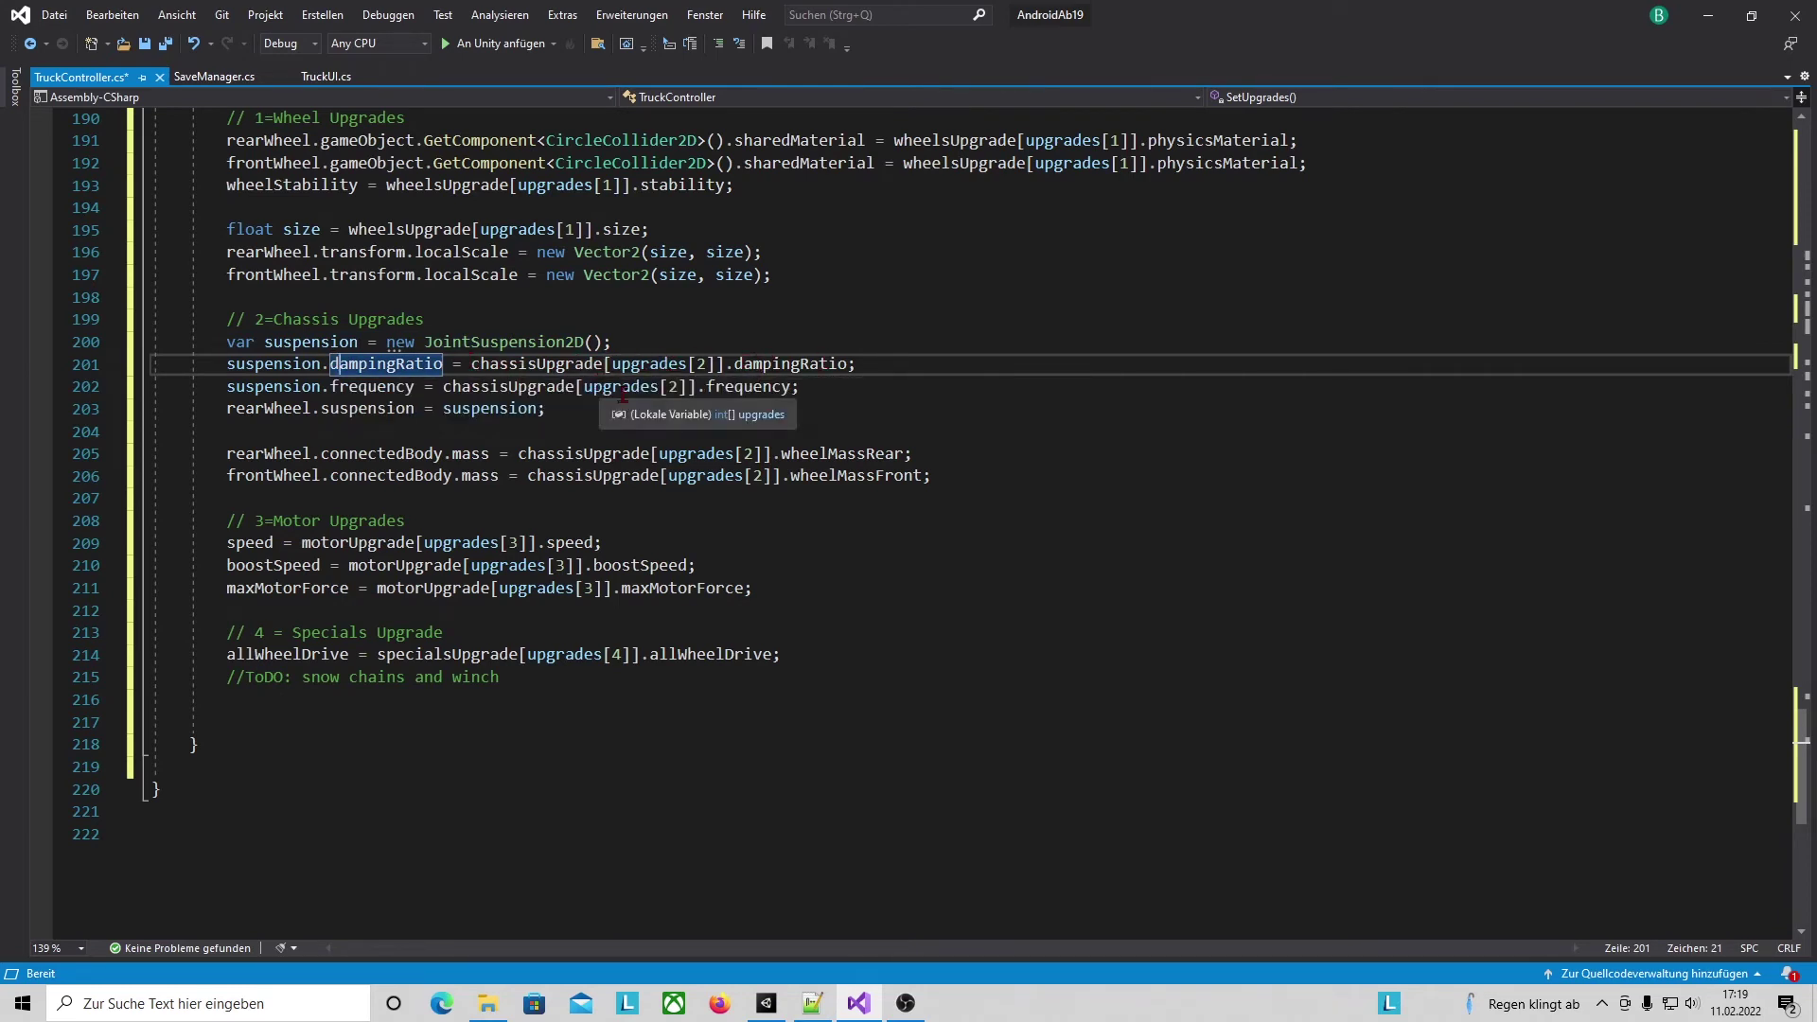
Review the ChassisUpgrades class fields that feed the suspension.
scroll(565, 551, "up", 6)
scroll(565, 550, "up", 7)
scroll(565, 550, "up", 13)
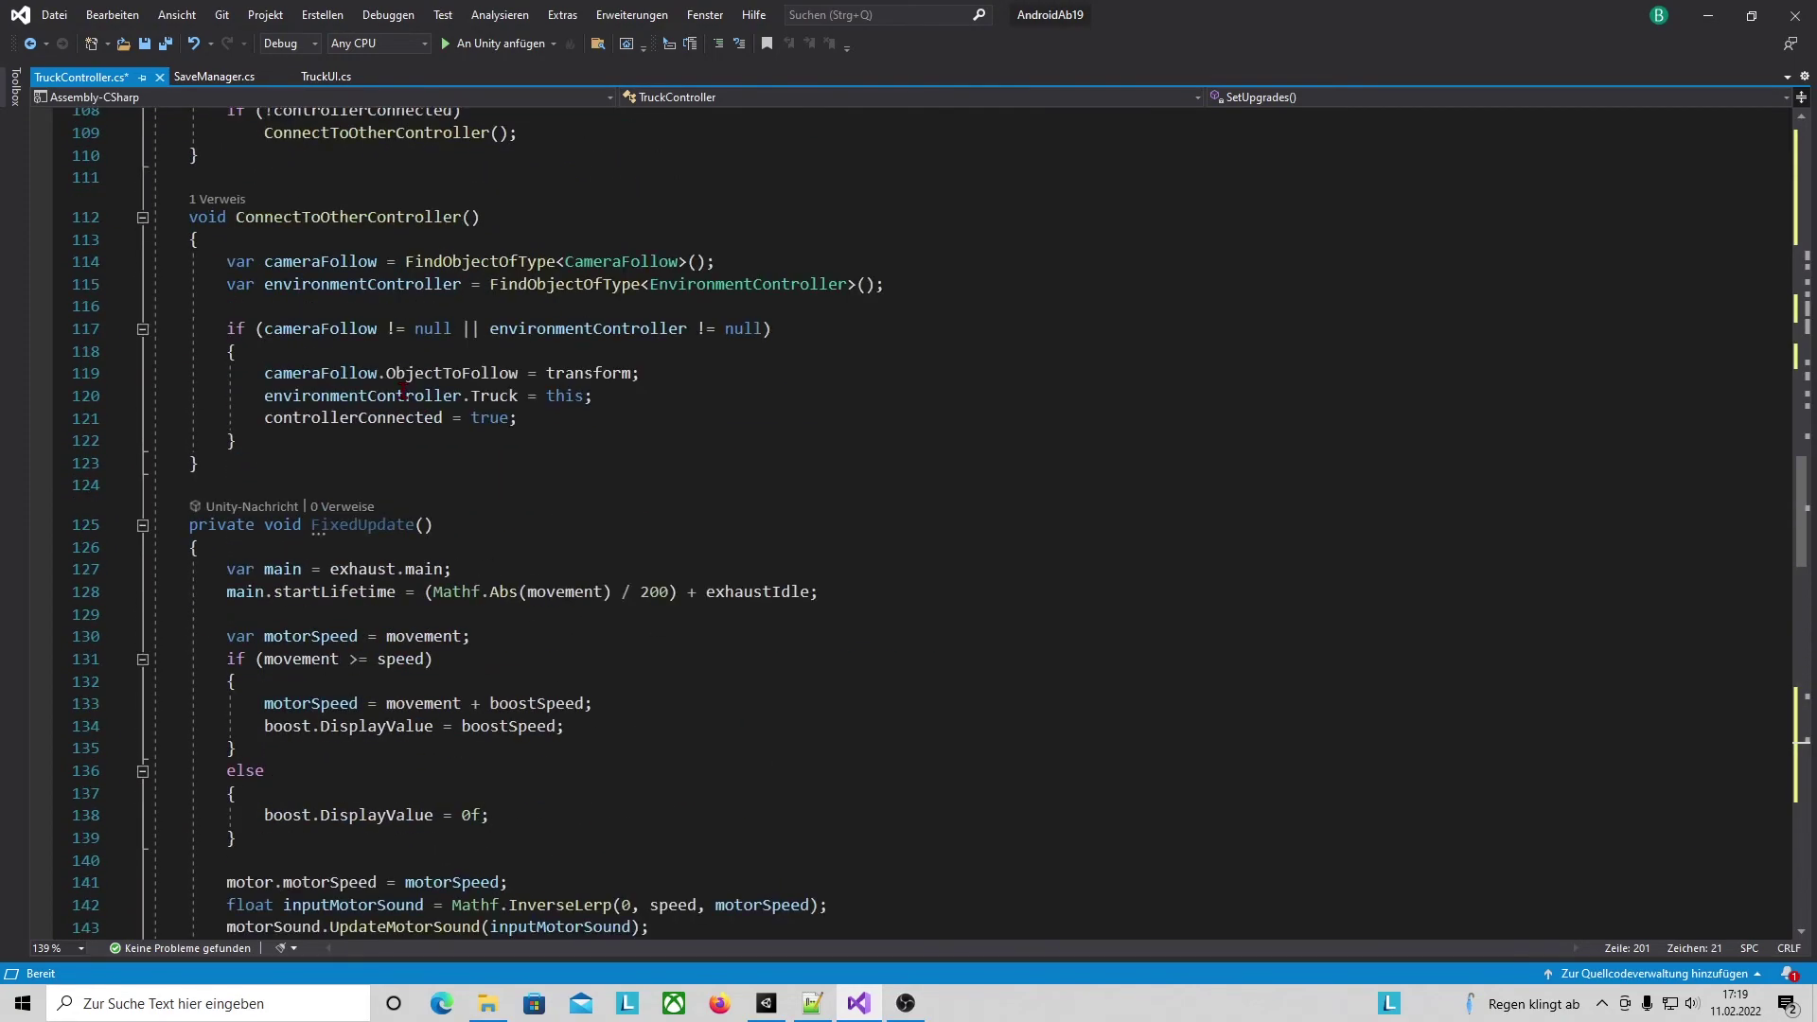
scroll(385, 399, "up", 14)
scroll(385, 399, "up", 8)
scroll(385, 399, "up", 7)
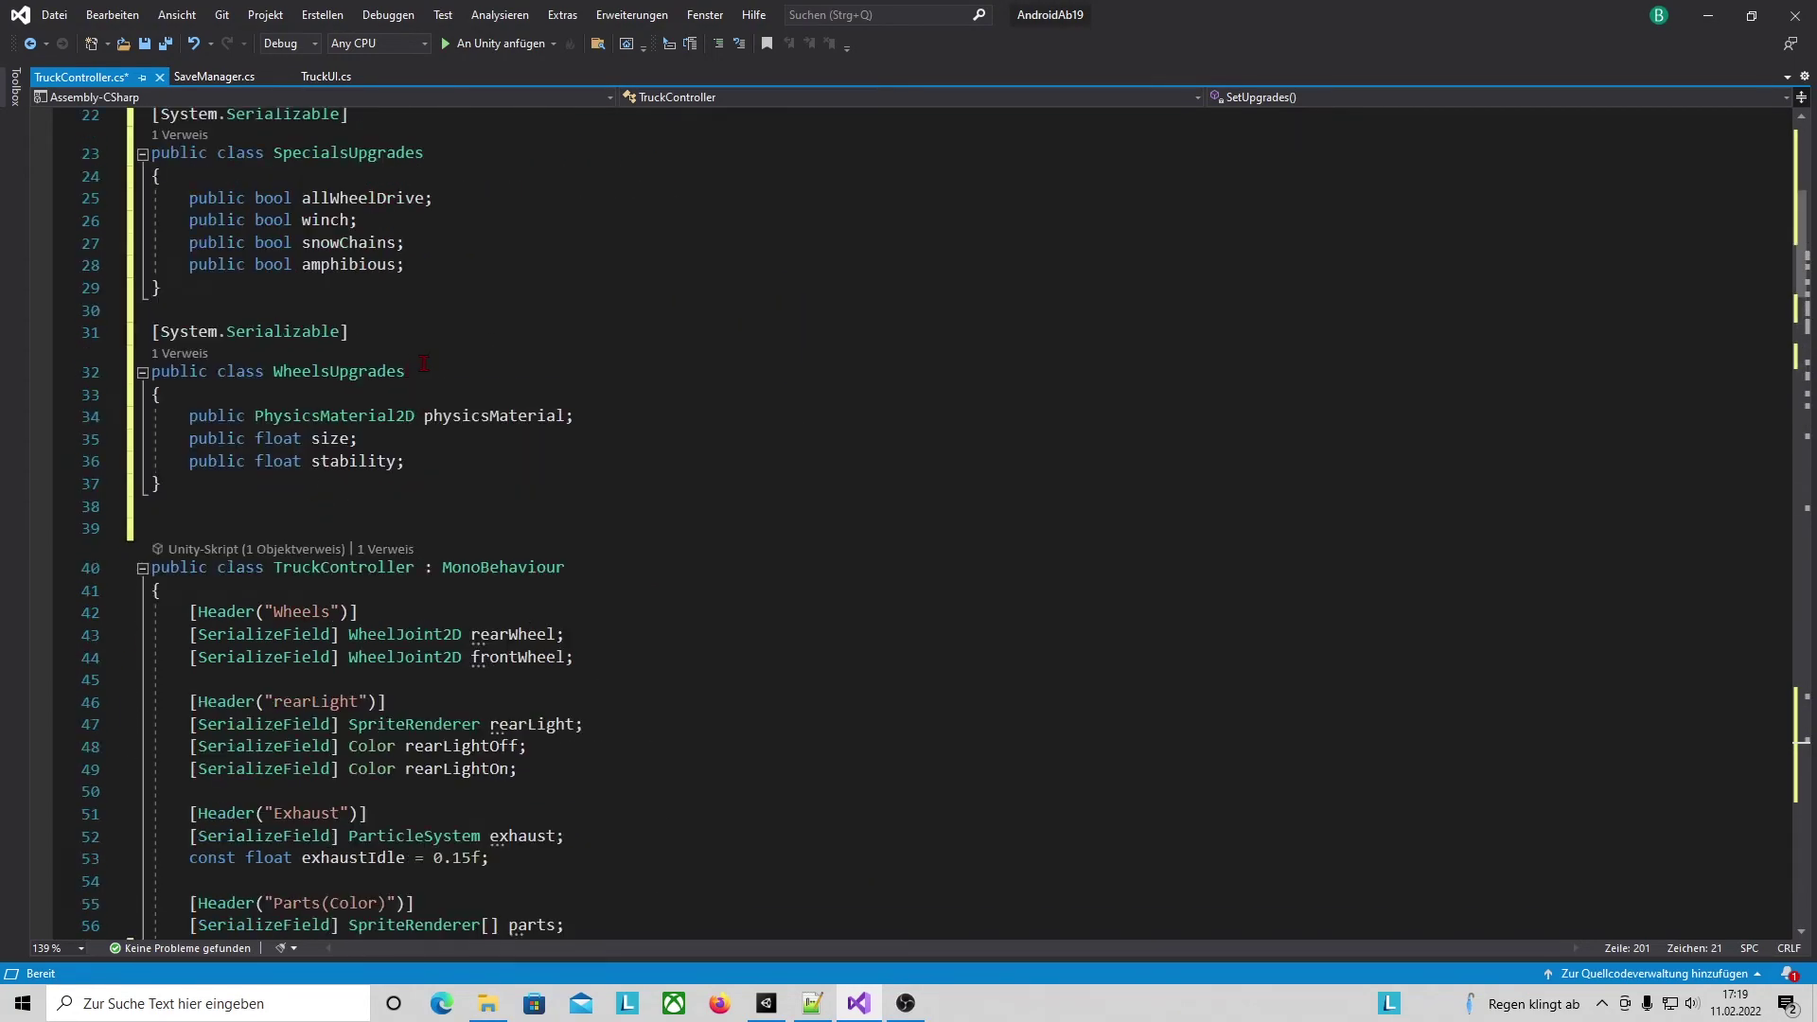
scroll(423, 363, "up", 1)
scroll(425, 362, "up", 4)
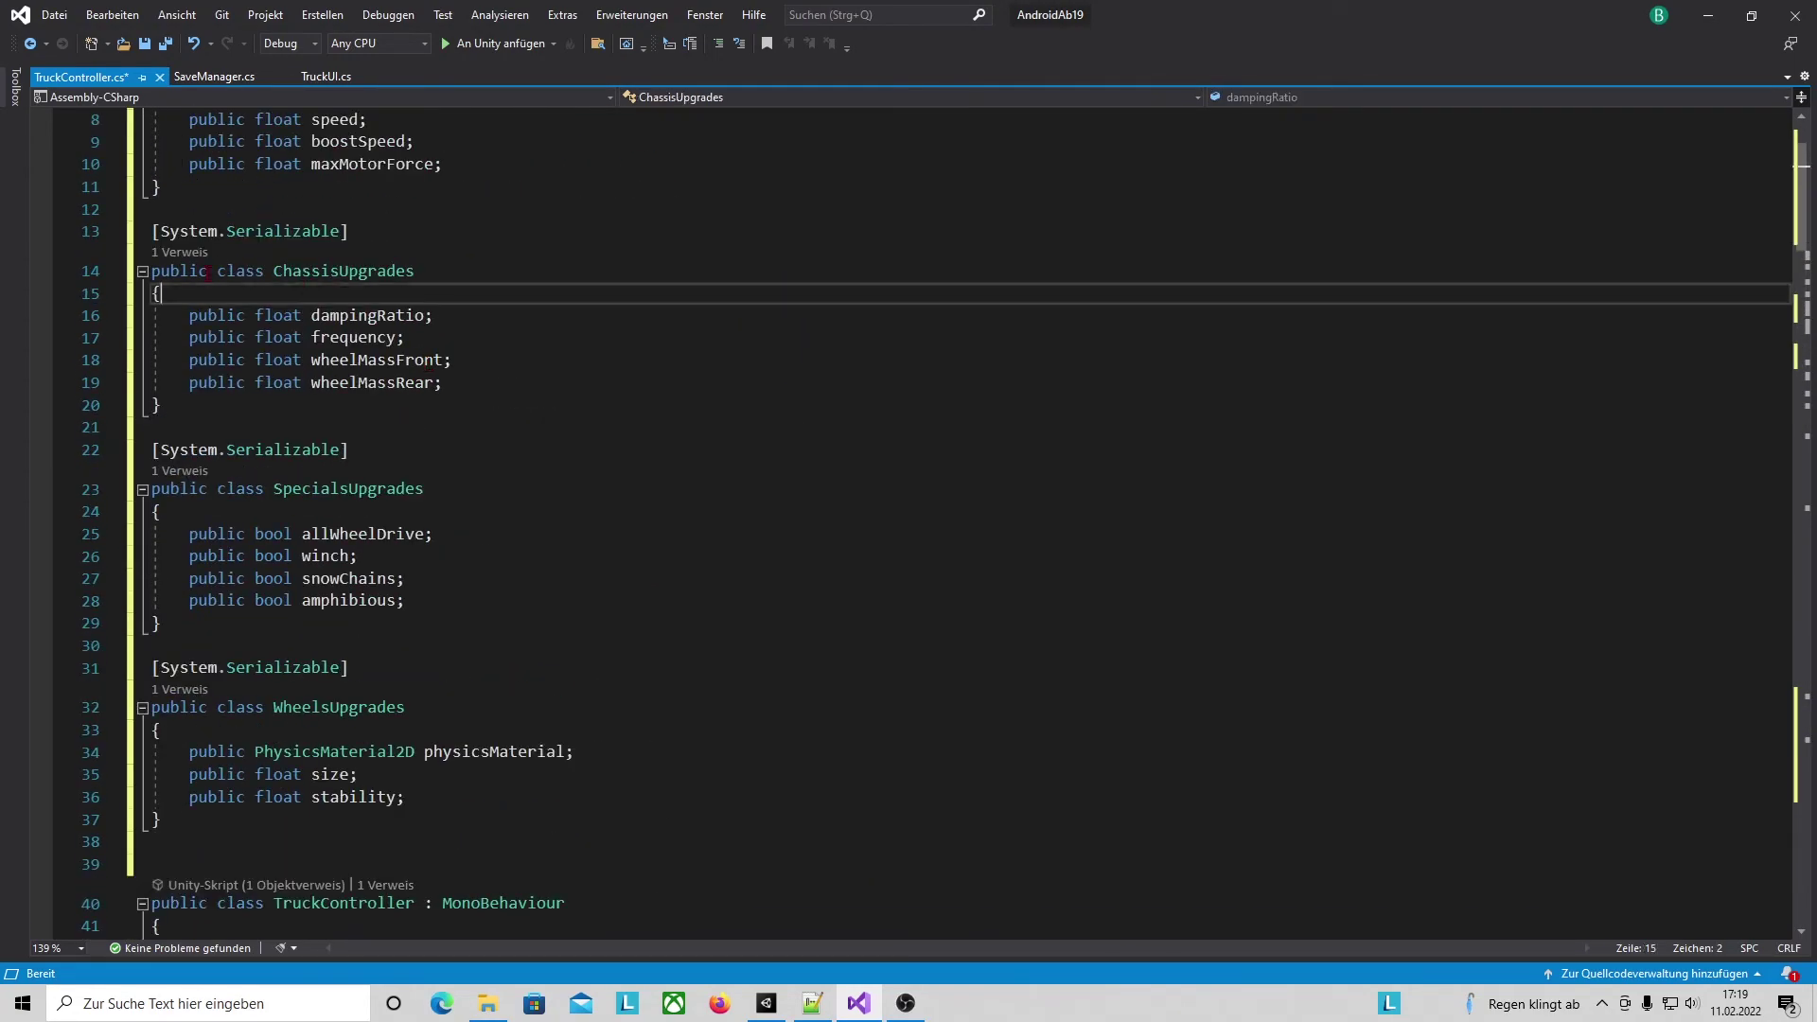
left_click_drag(210, 271, 444, 383)
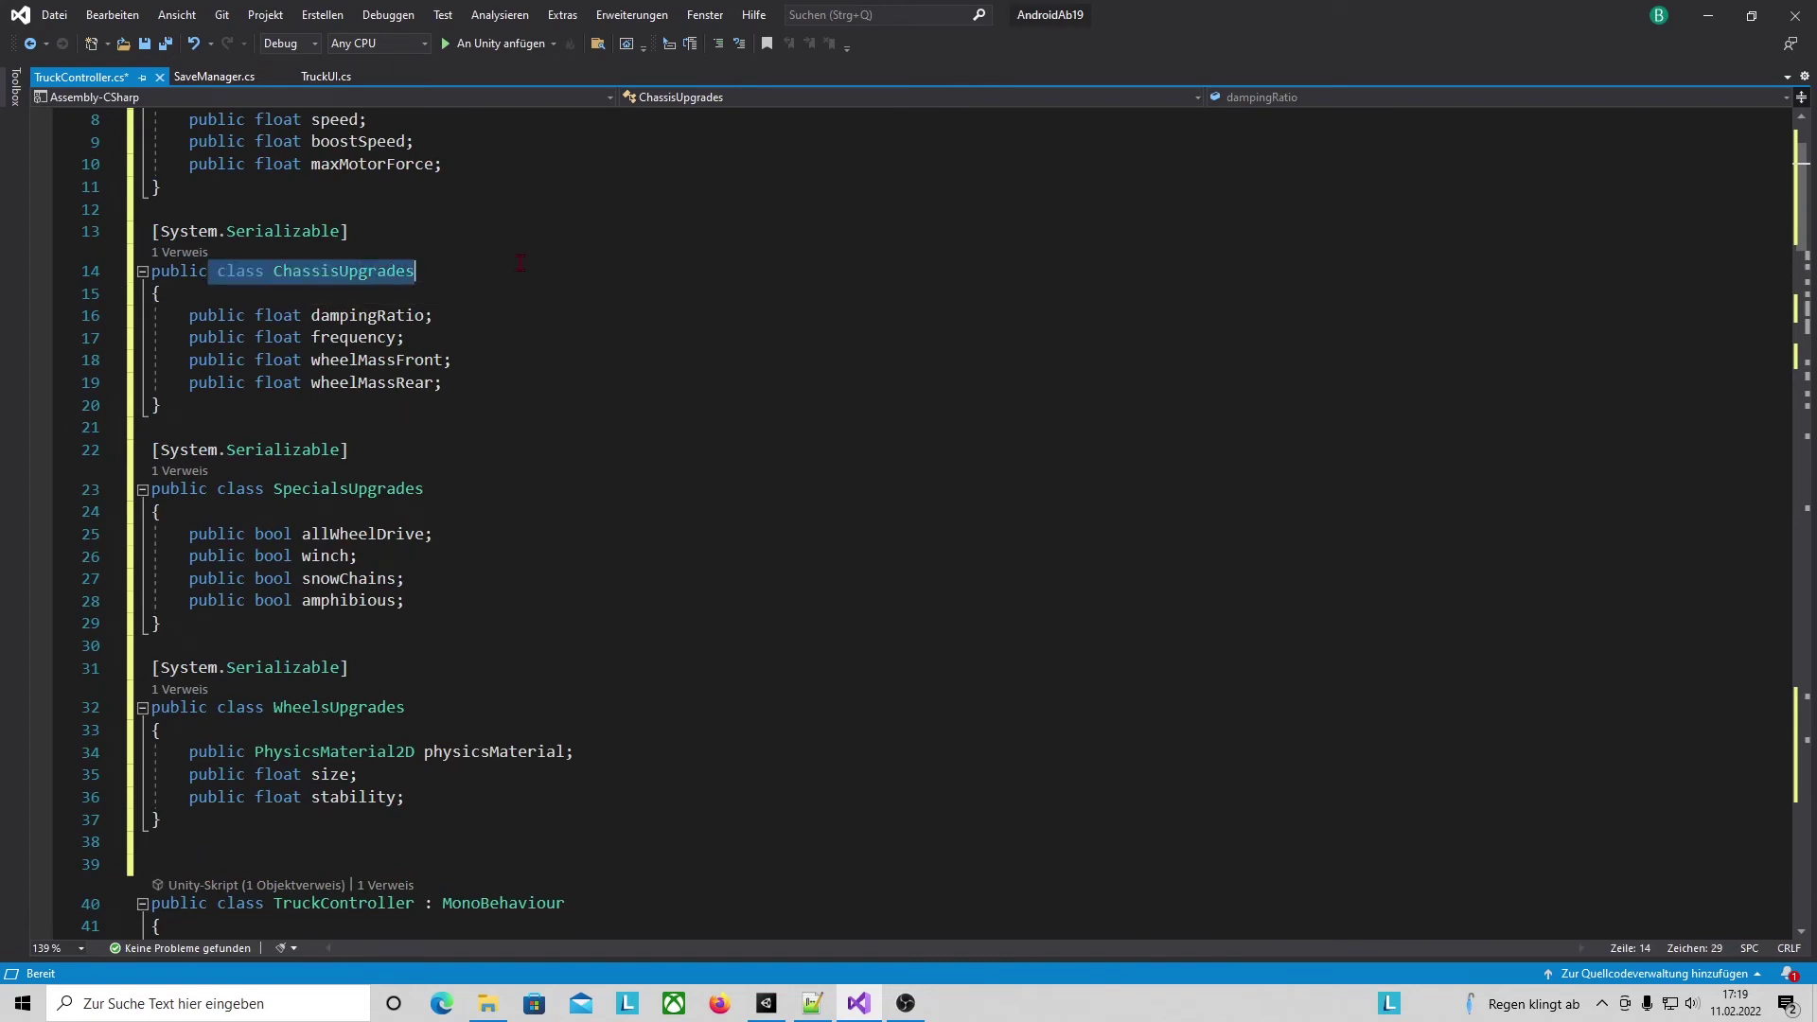
left_click(619, 470)
Return to the suspension code and highlight its frequency property.
scroll(617, 482, "down", 8)
scroll(613, 496, "down", 9)
scroll(611, 507, "down", 16)
scroll(610, 507, "down", 10)
scroll(568, 492, "down", 10)
scroll(426, 473, "down", 6)
left_click(349, 454)
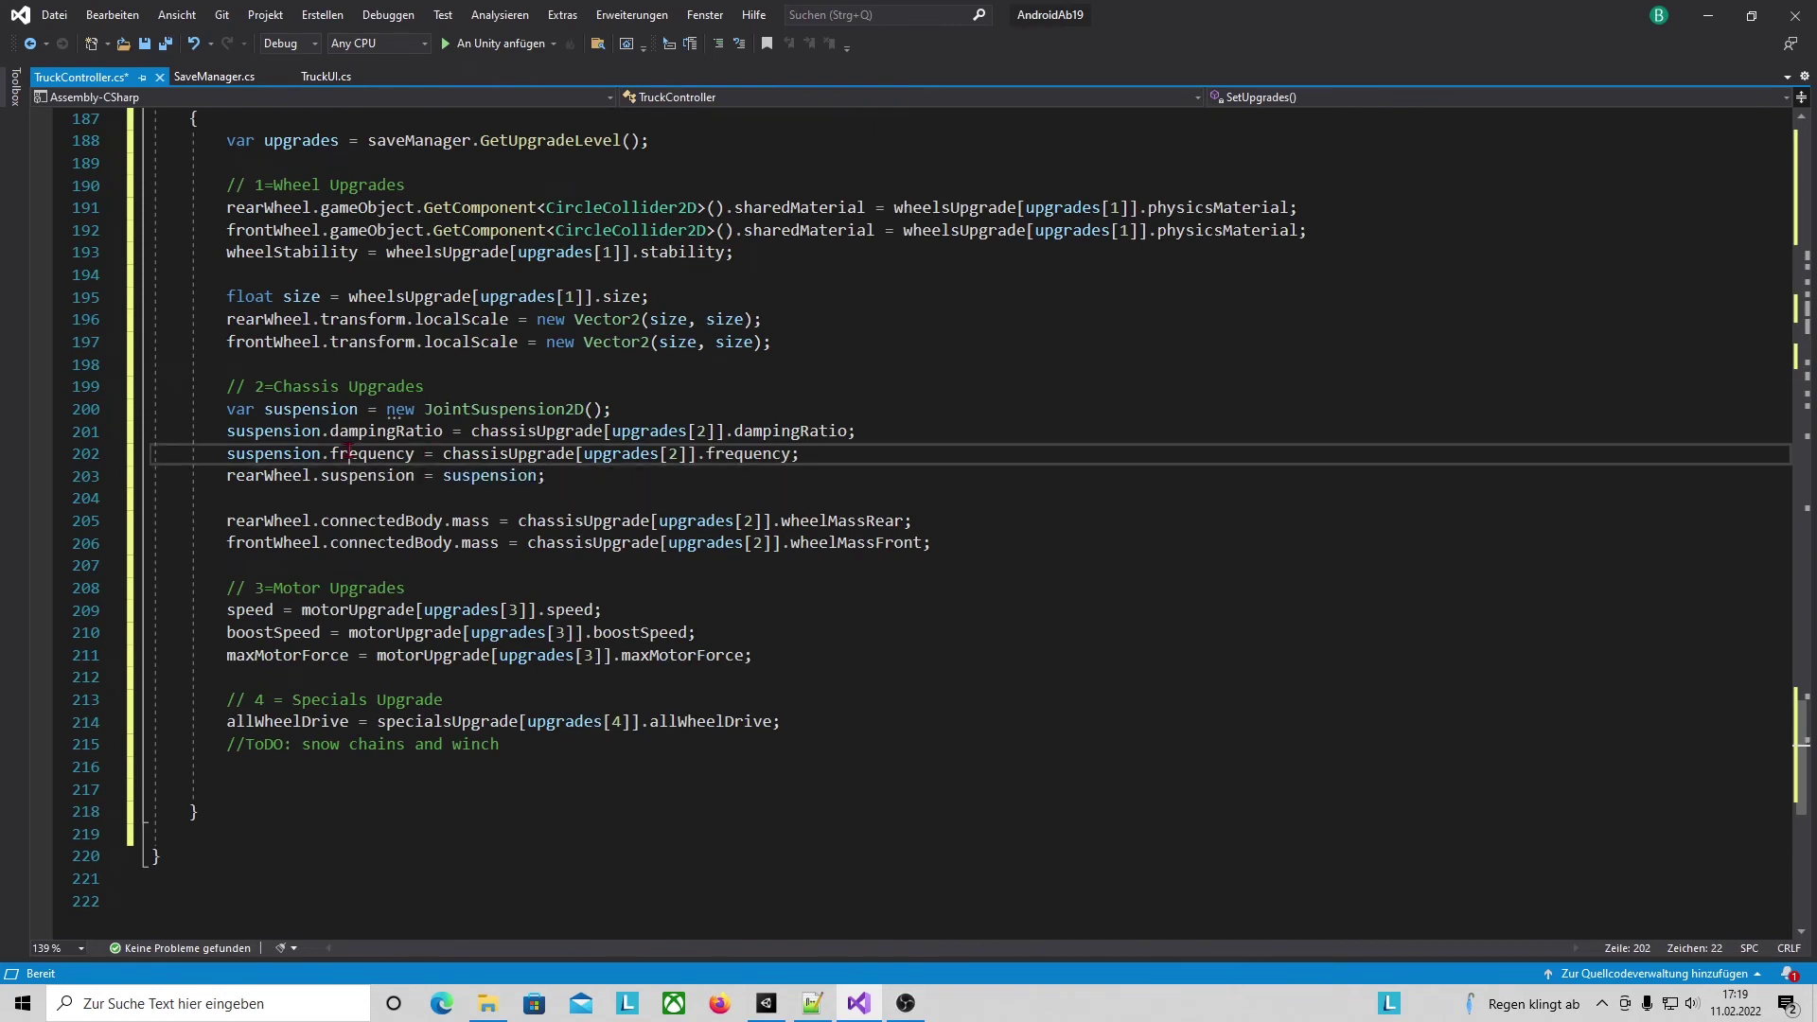
left_click(376, 431)
double_click(368, 453)
Highlight the rear wheel suspension assignment and the wheel mass lines.
left_click(349, 542)
double_click(379, 542)
left_click_drag(227, 475, 630, 467)
key("ctrl+c")
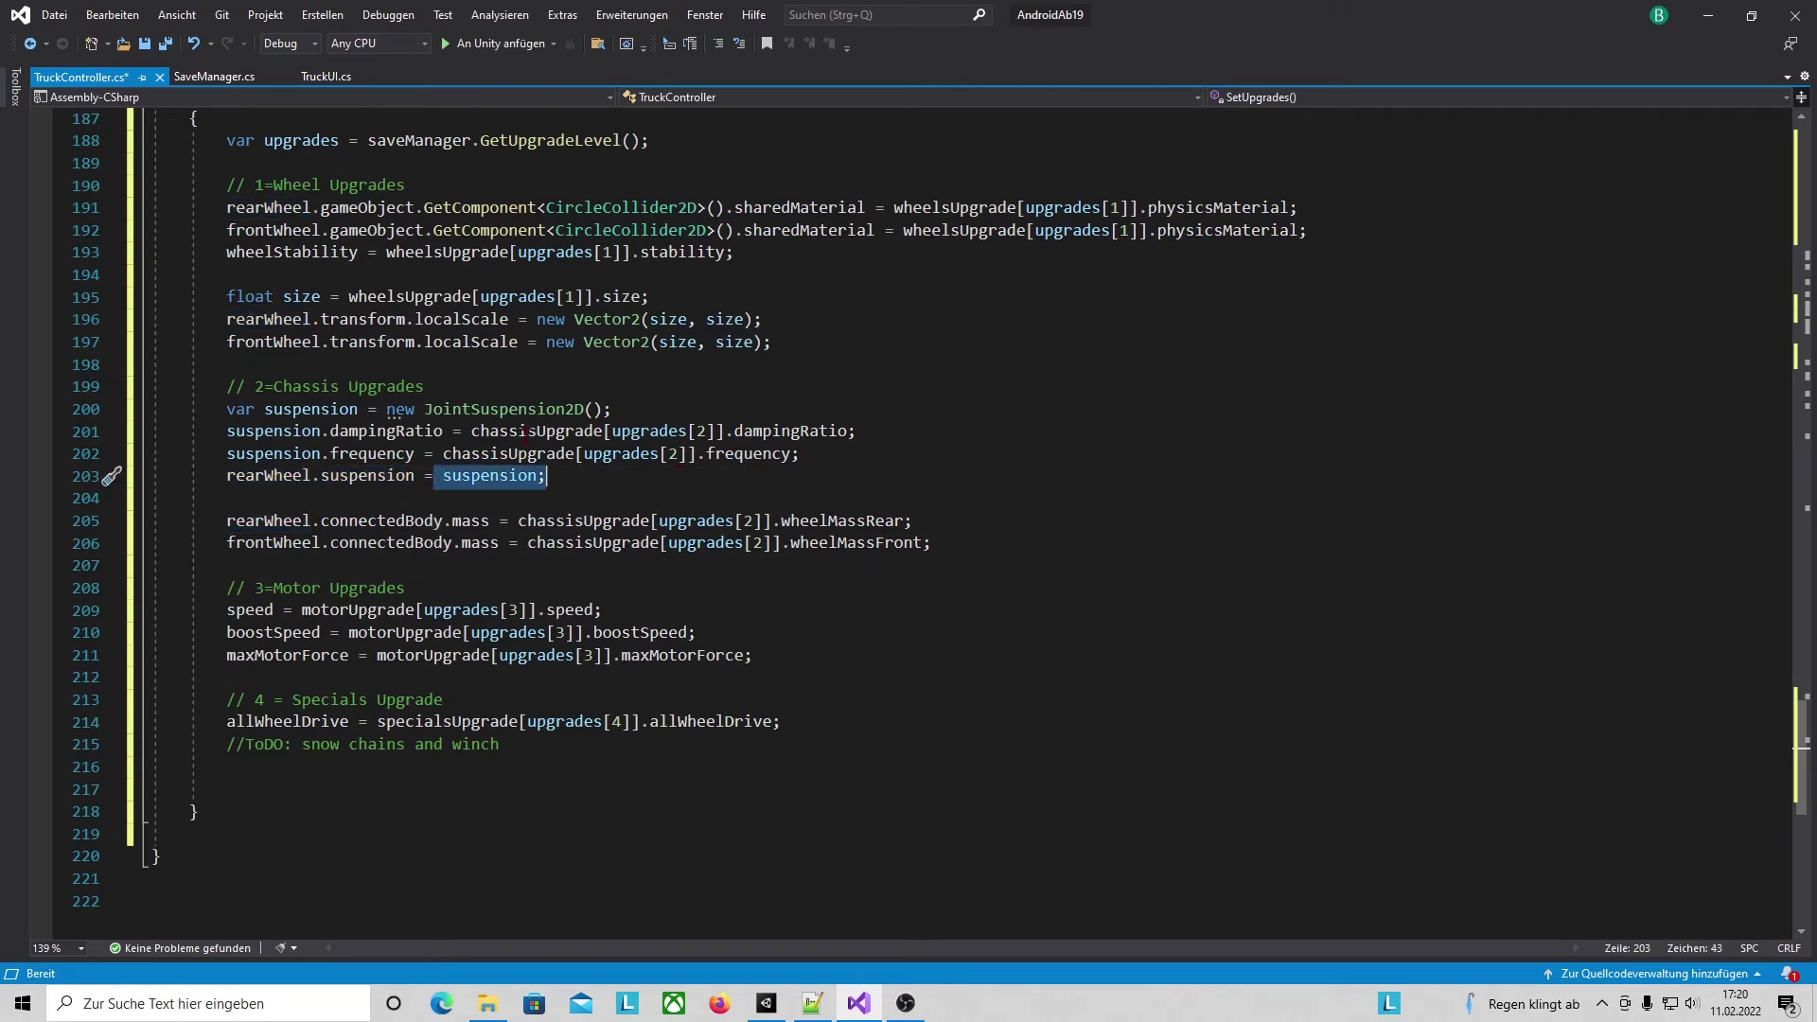
left_click(509, 520)
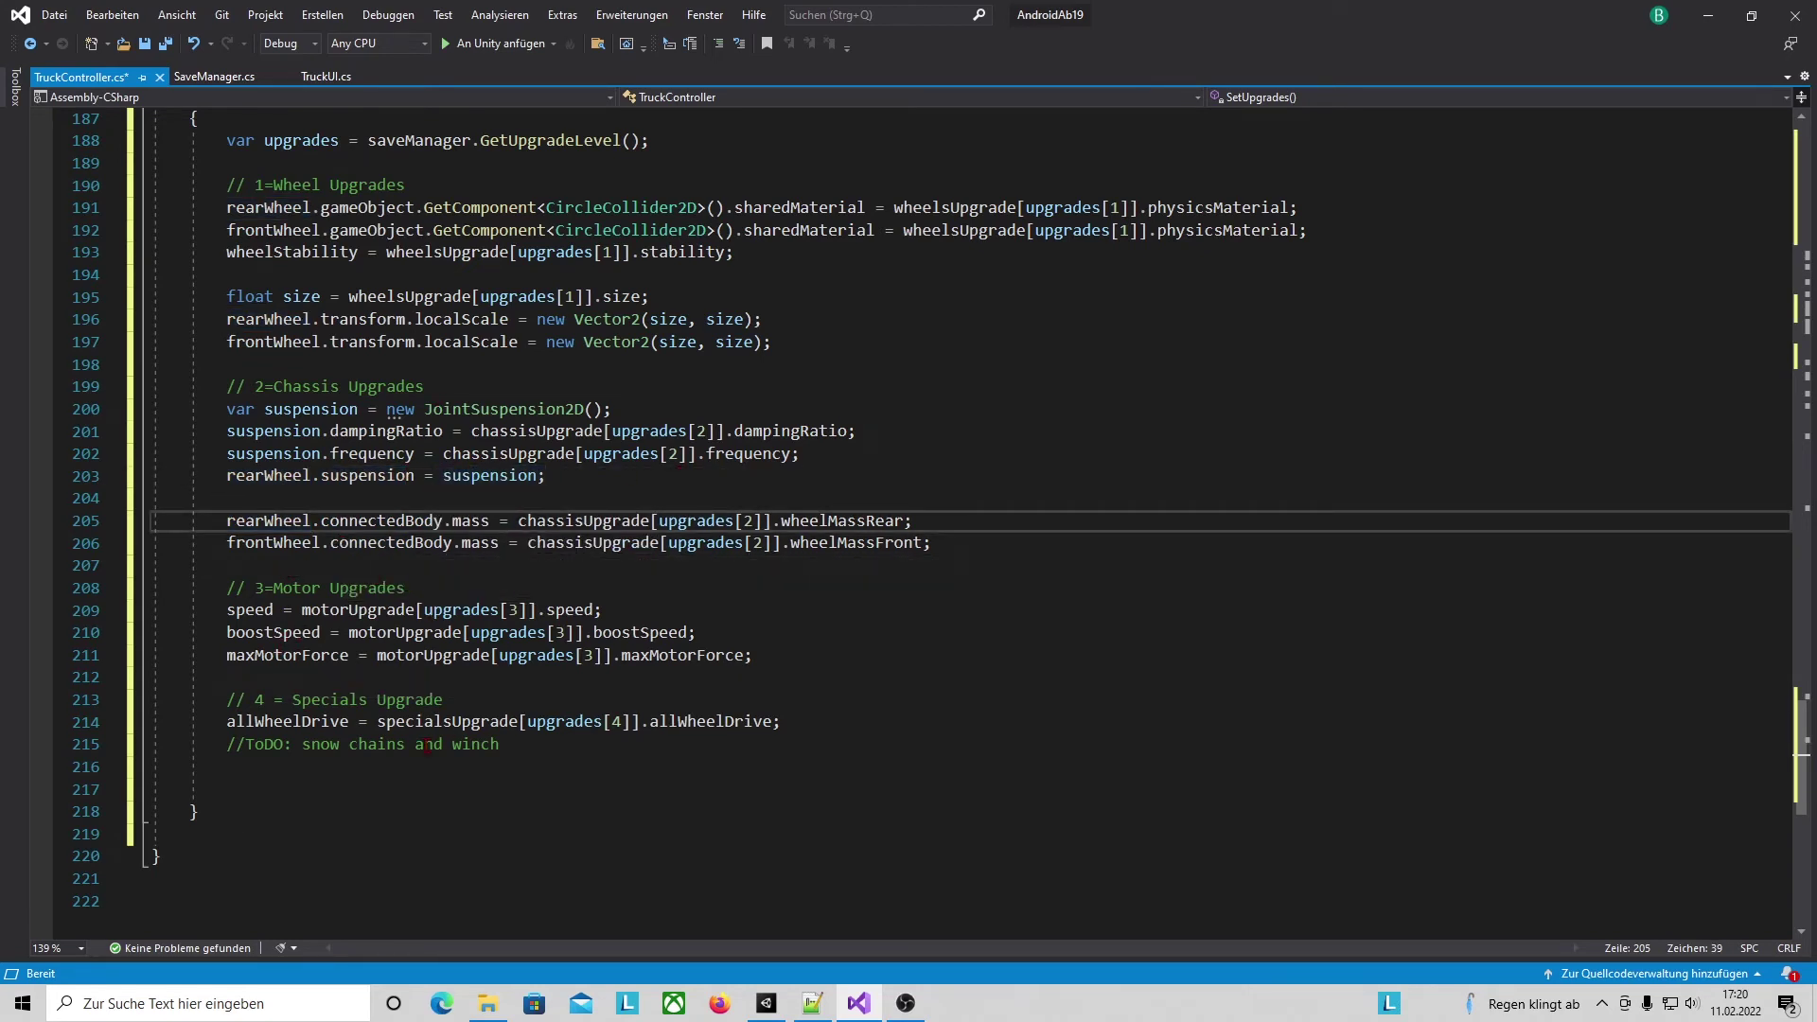
left_click(534, 574)
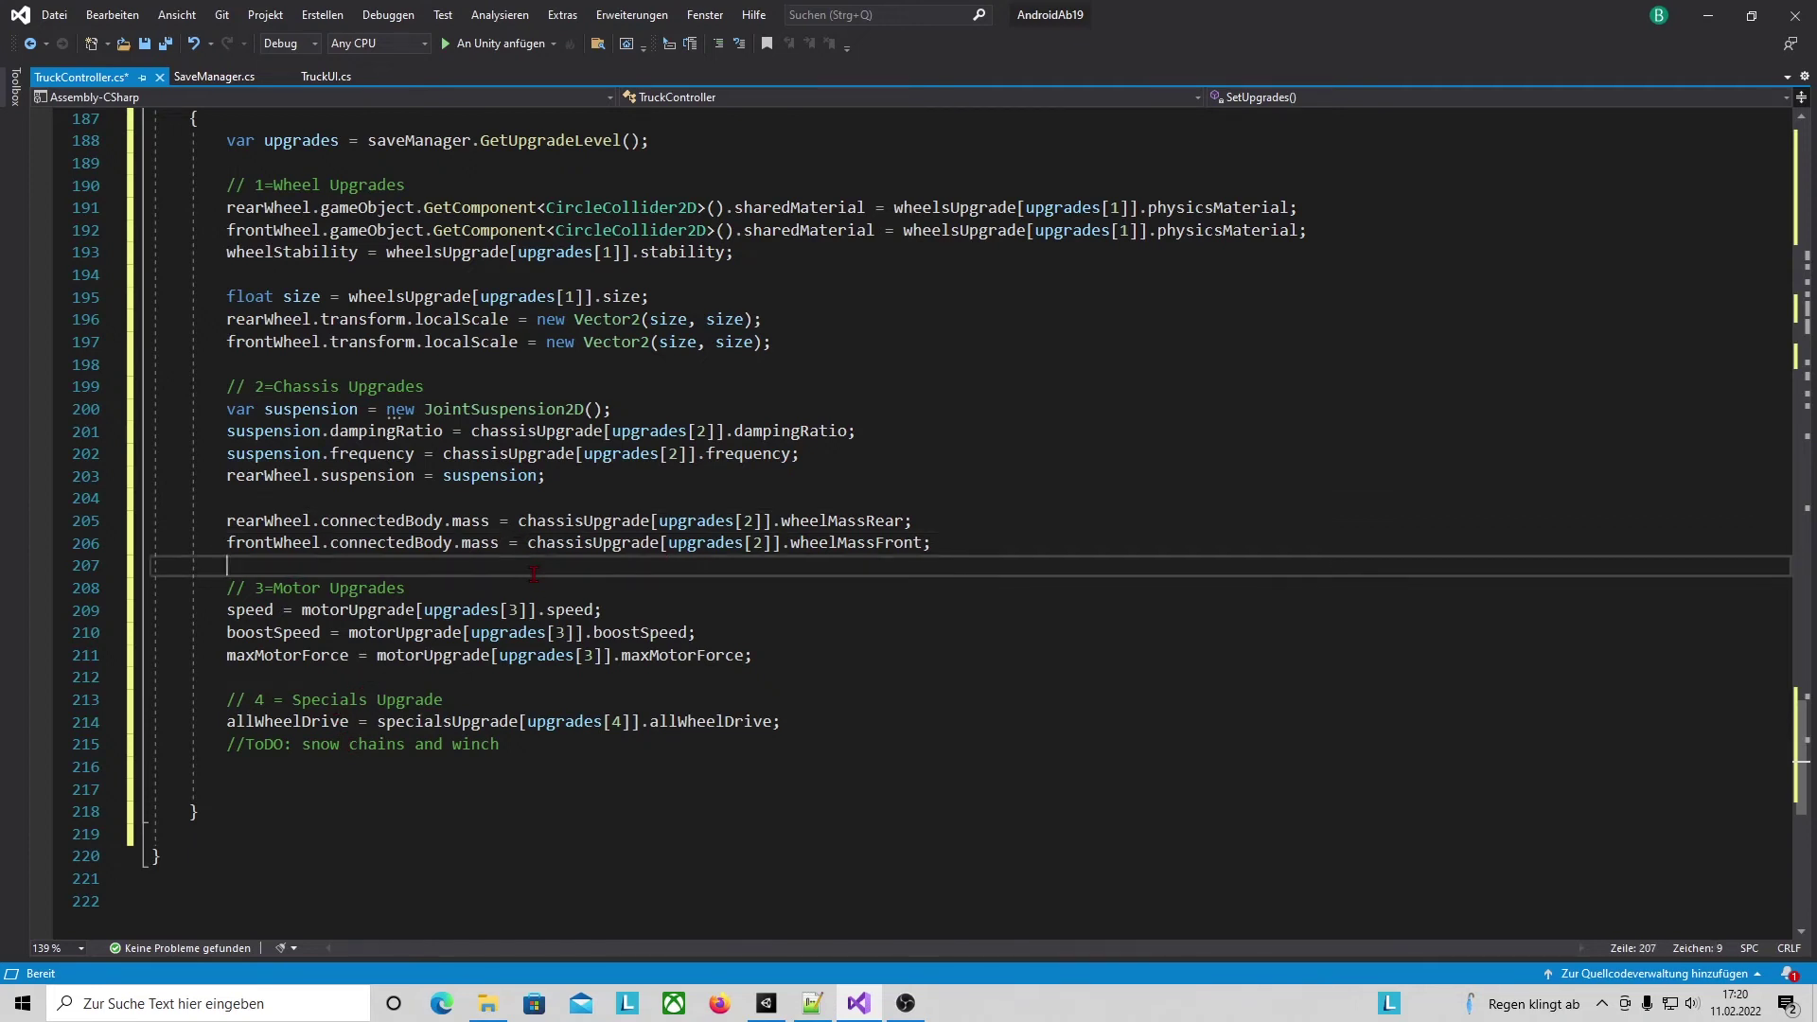
Copy the rear wheel suspension assignment onto a new line and rename it to frontWheel.
left_click(611, 489)
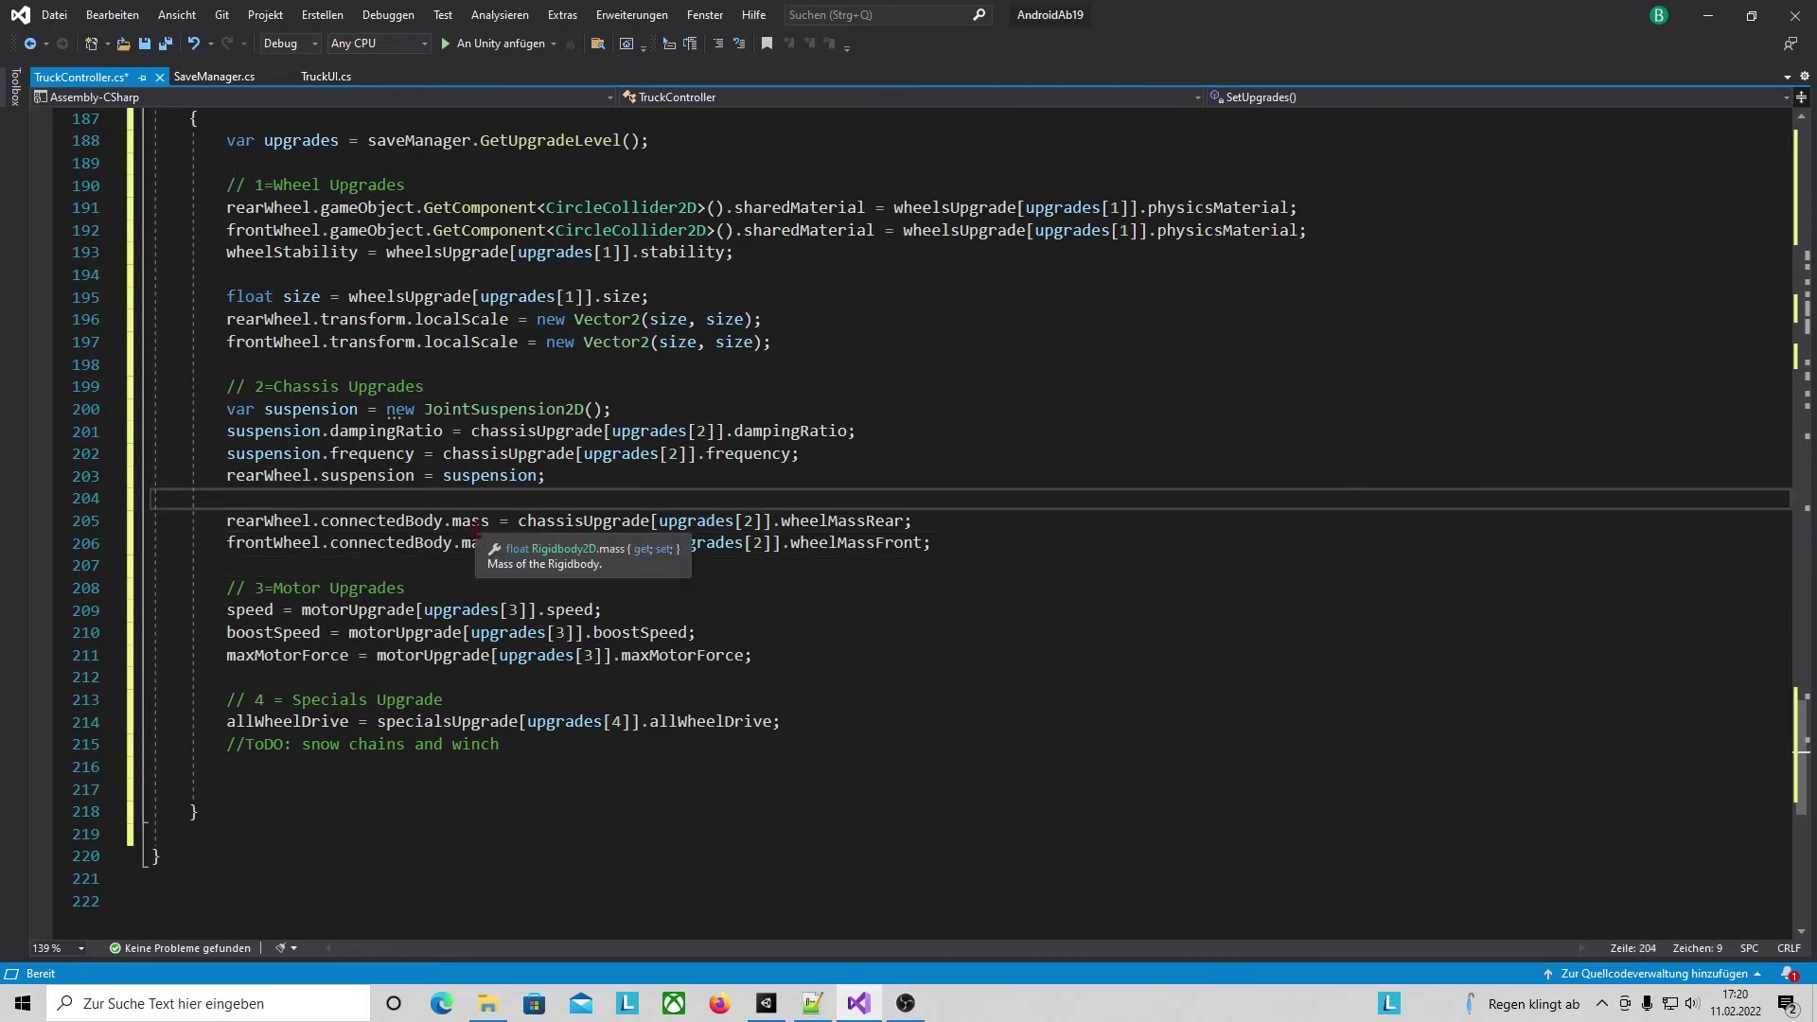
key("Return")
left_click(304, 498)
key("ctrl+v")
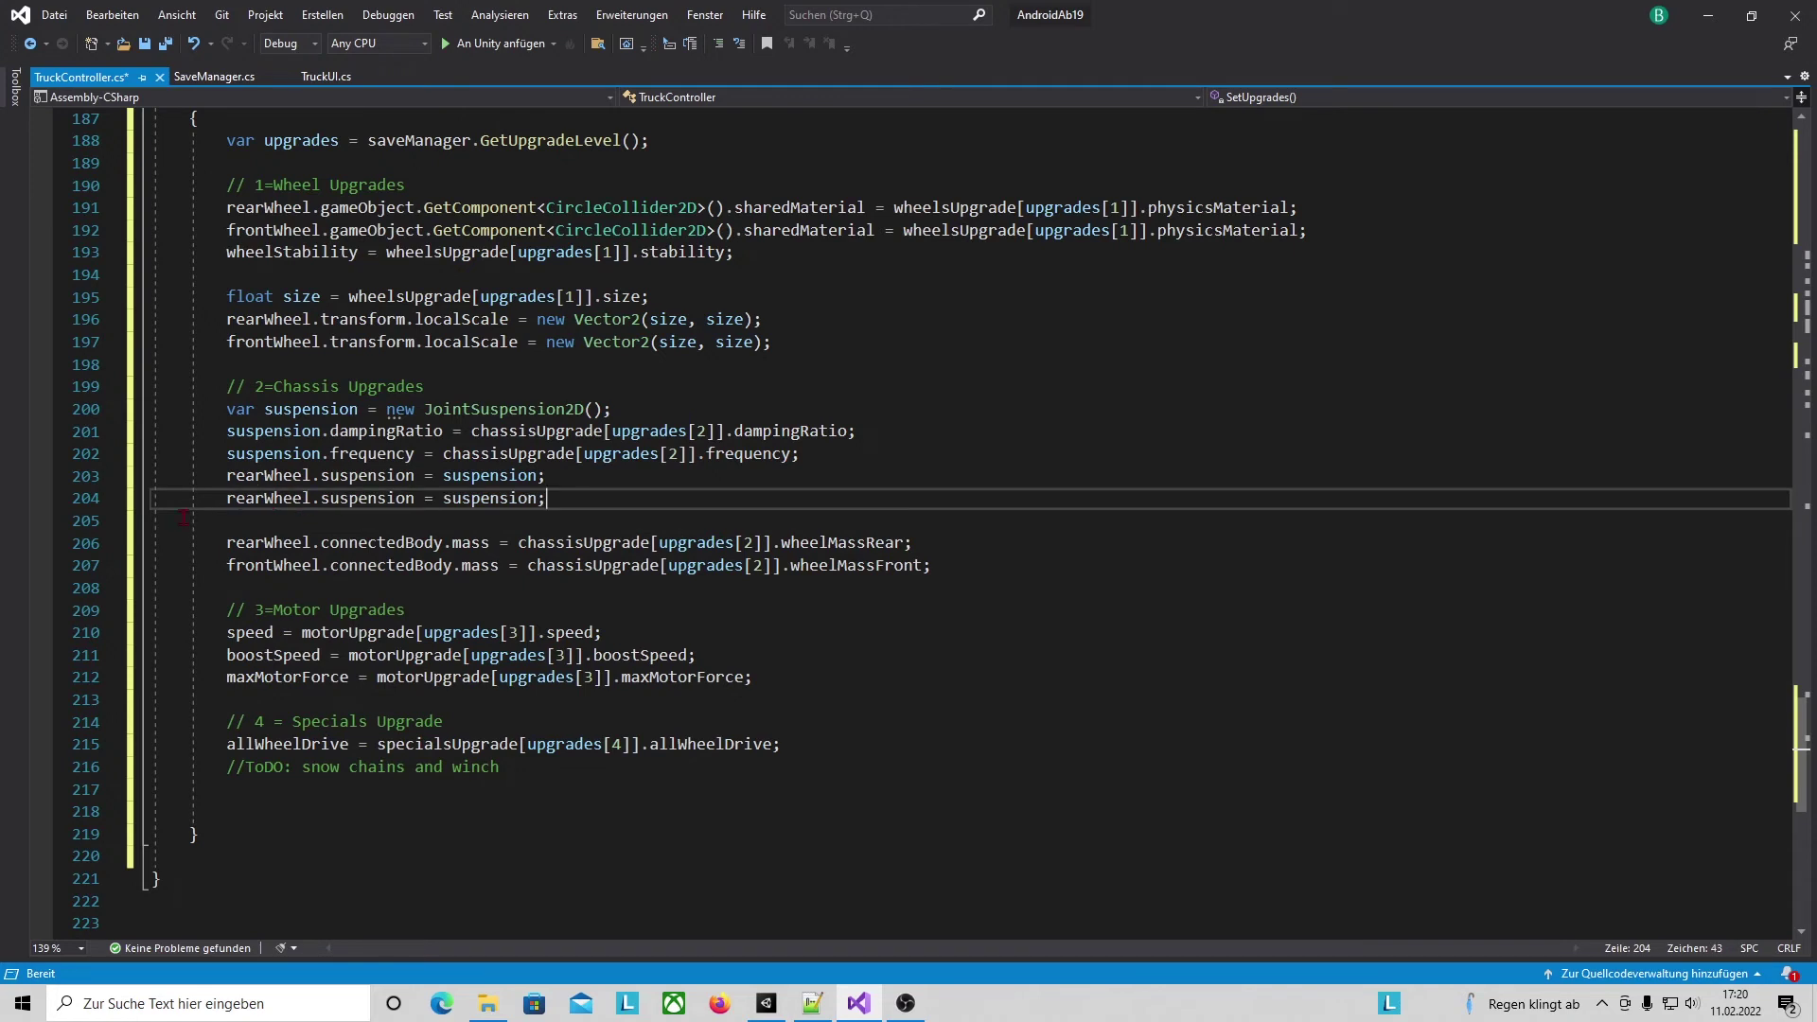
left_click_drag(227, 498, 265, 499)
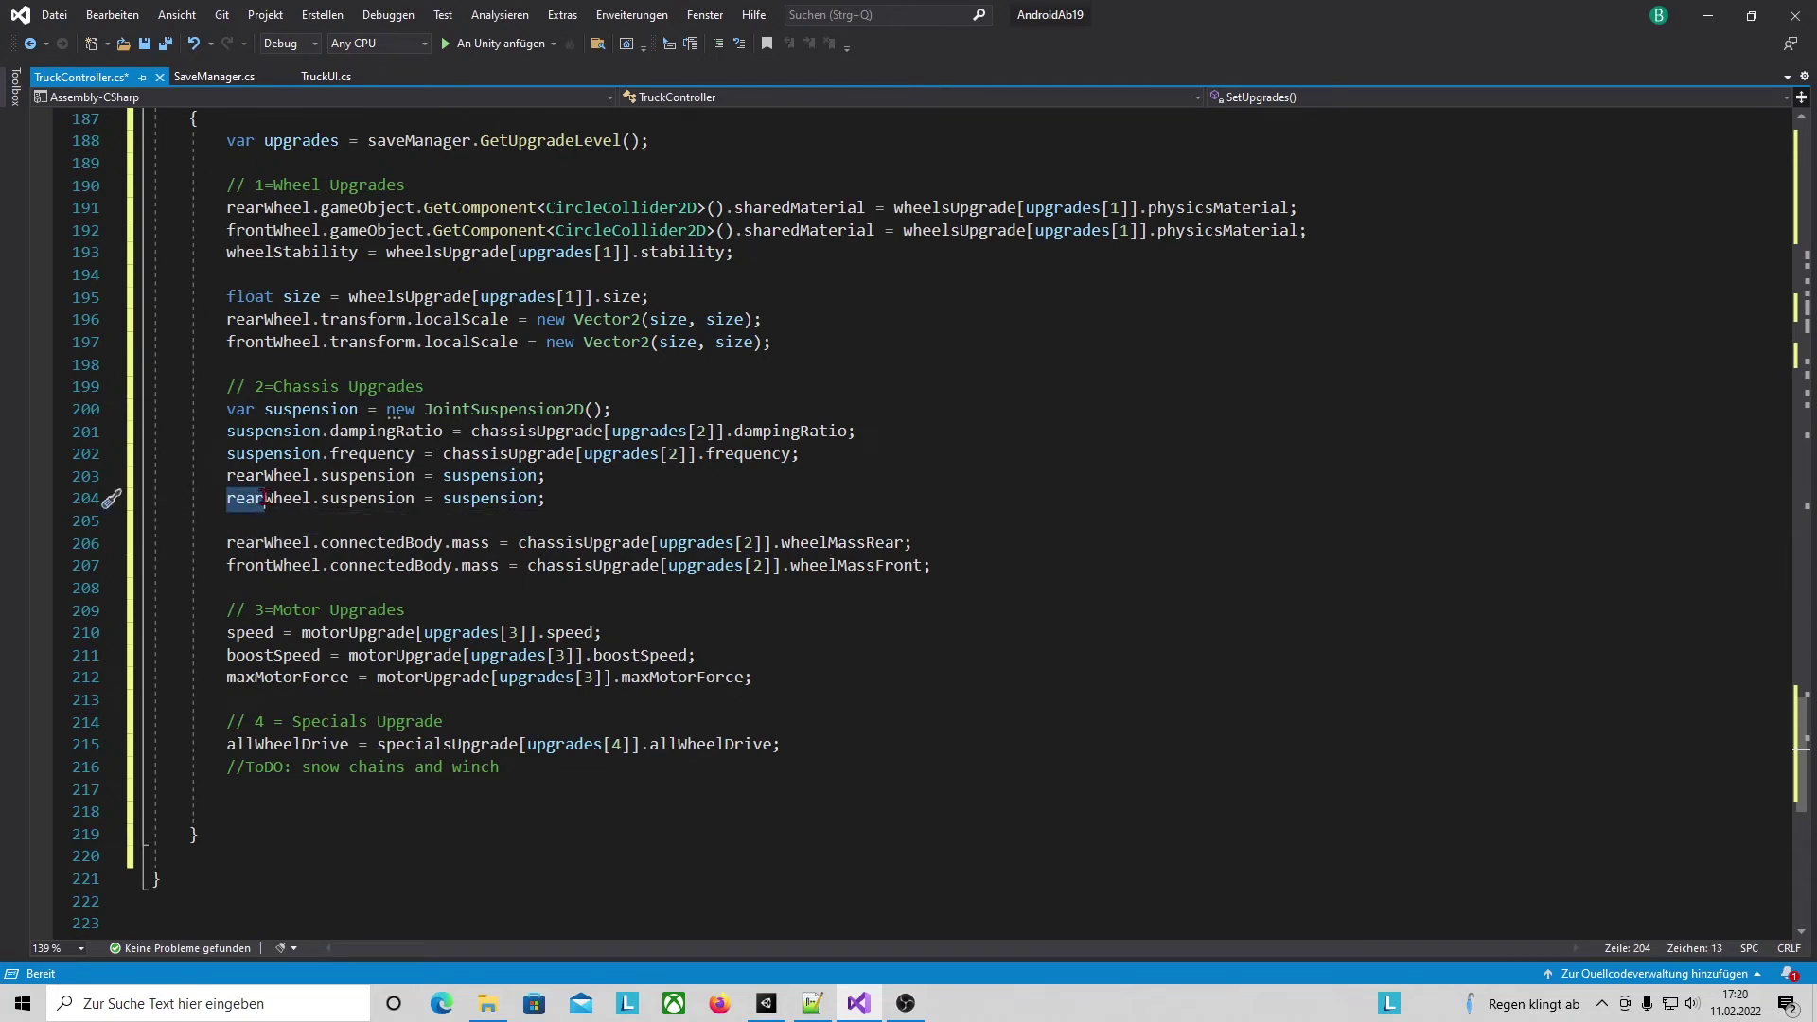
type("front")
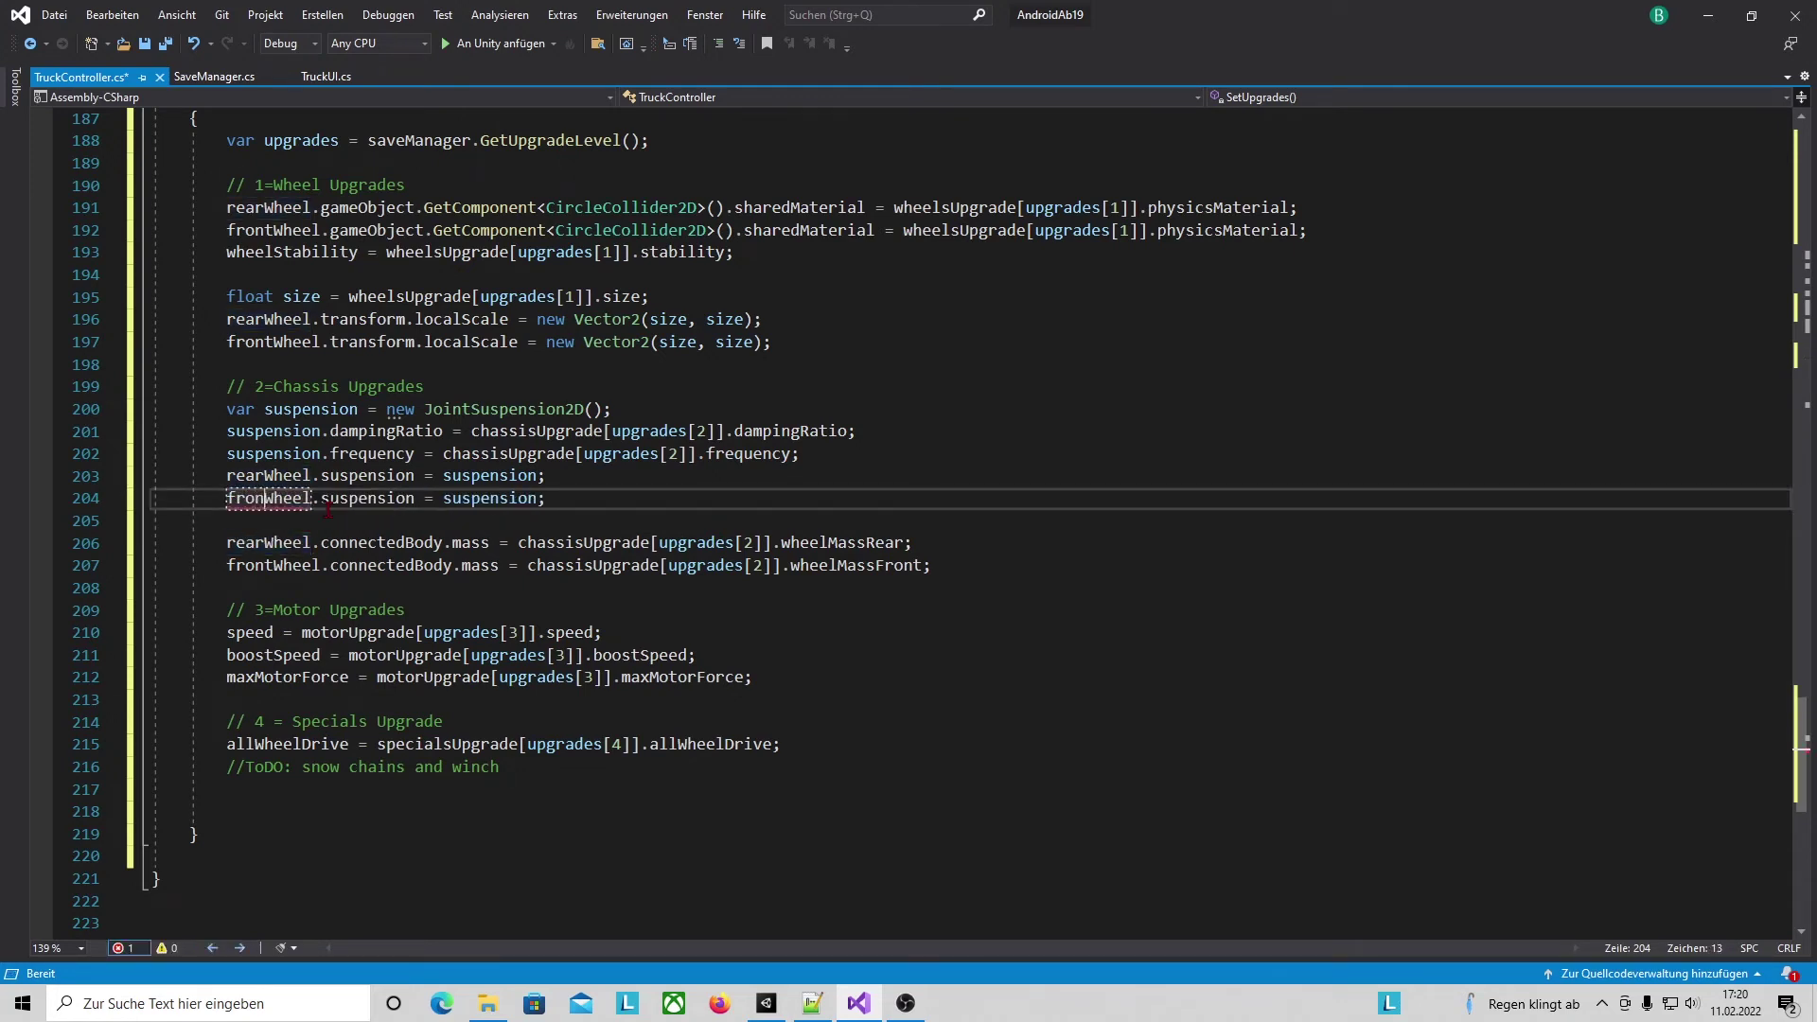
key("Down")
key("Down")
key("Down")
key("End")
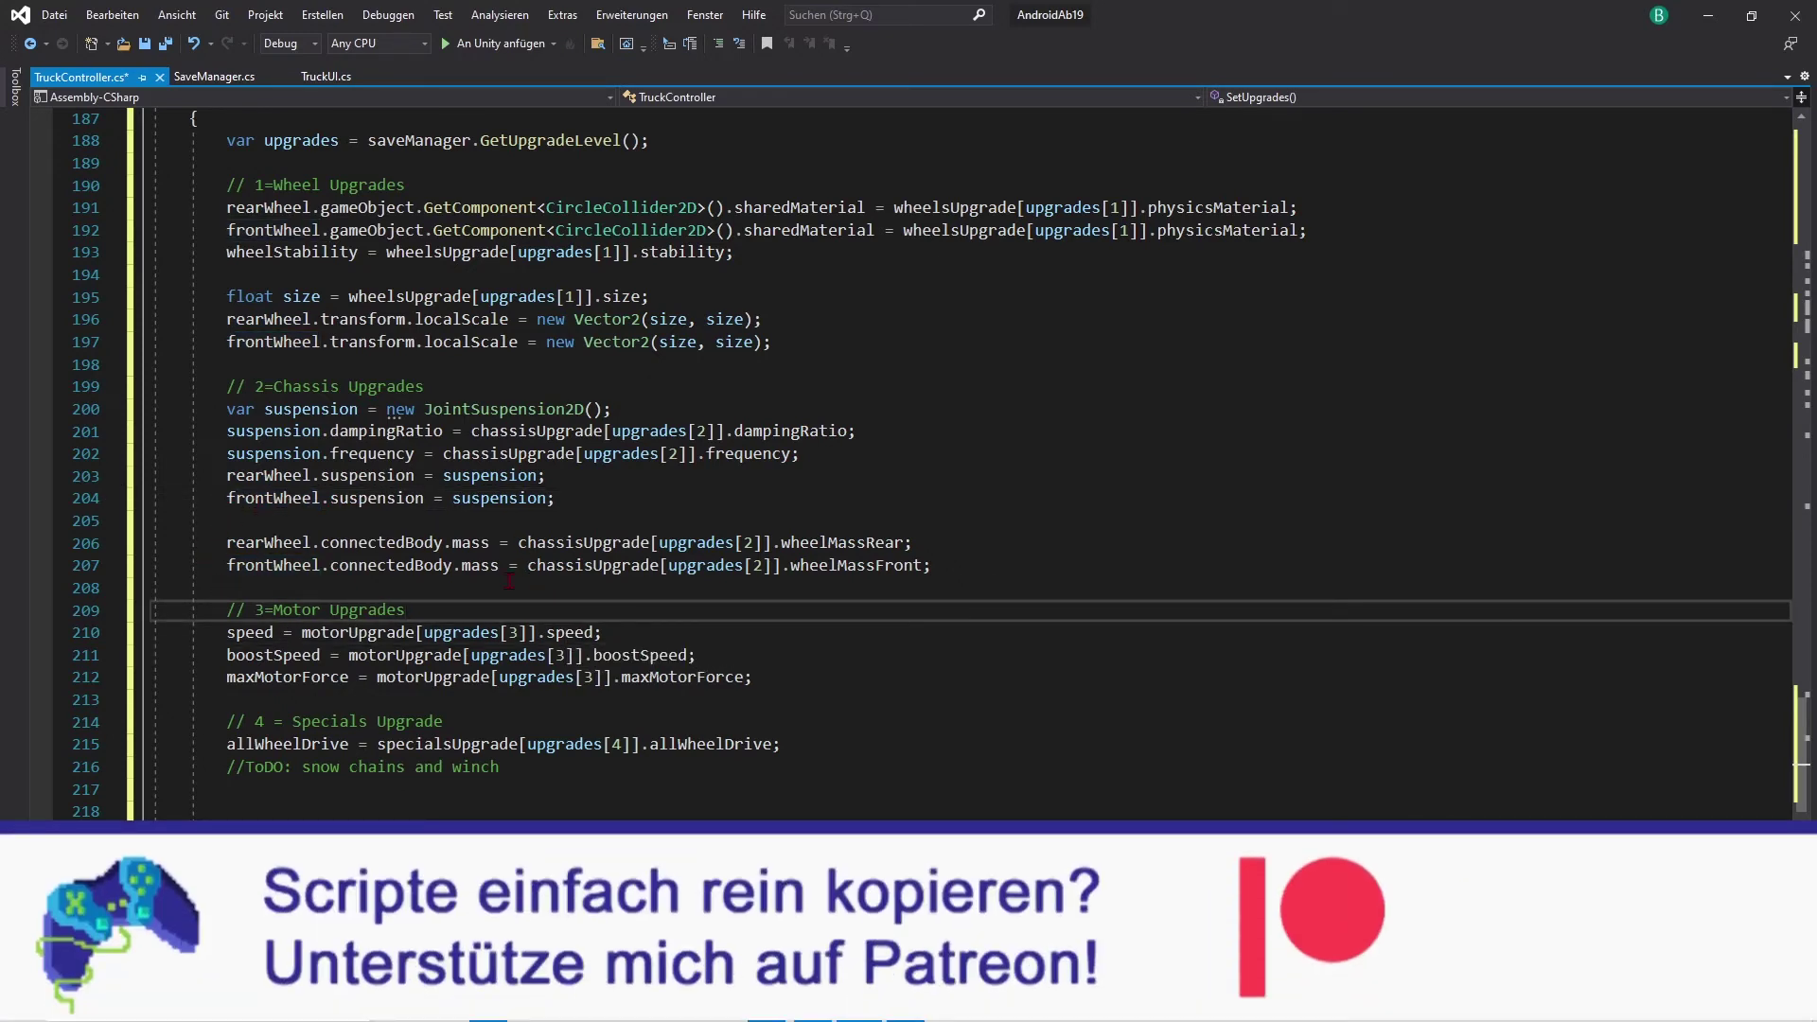
Review the frontWheel, connectedBody mass and chassisUpgrade references in the chassis upgrade code.
left_click(242, 544)
key("Down")
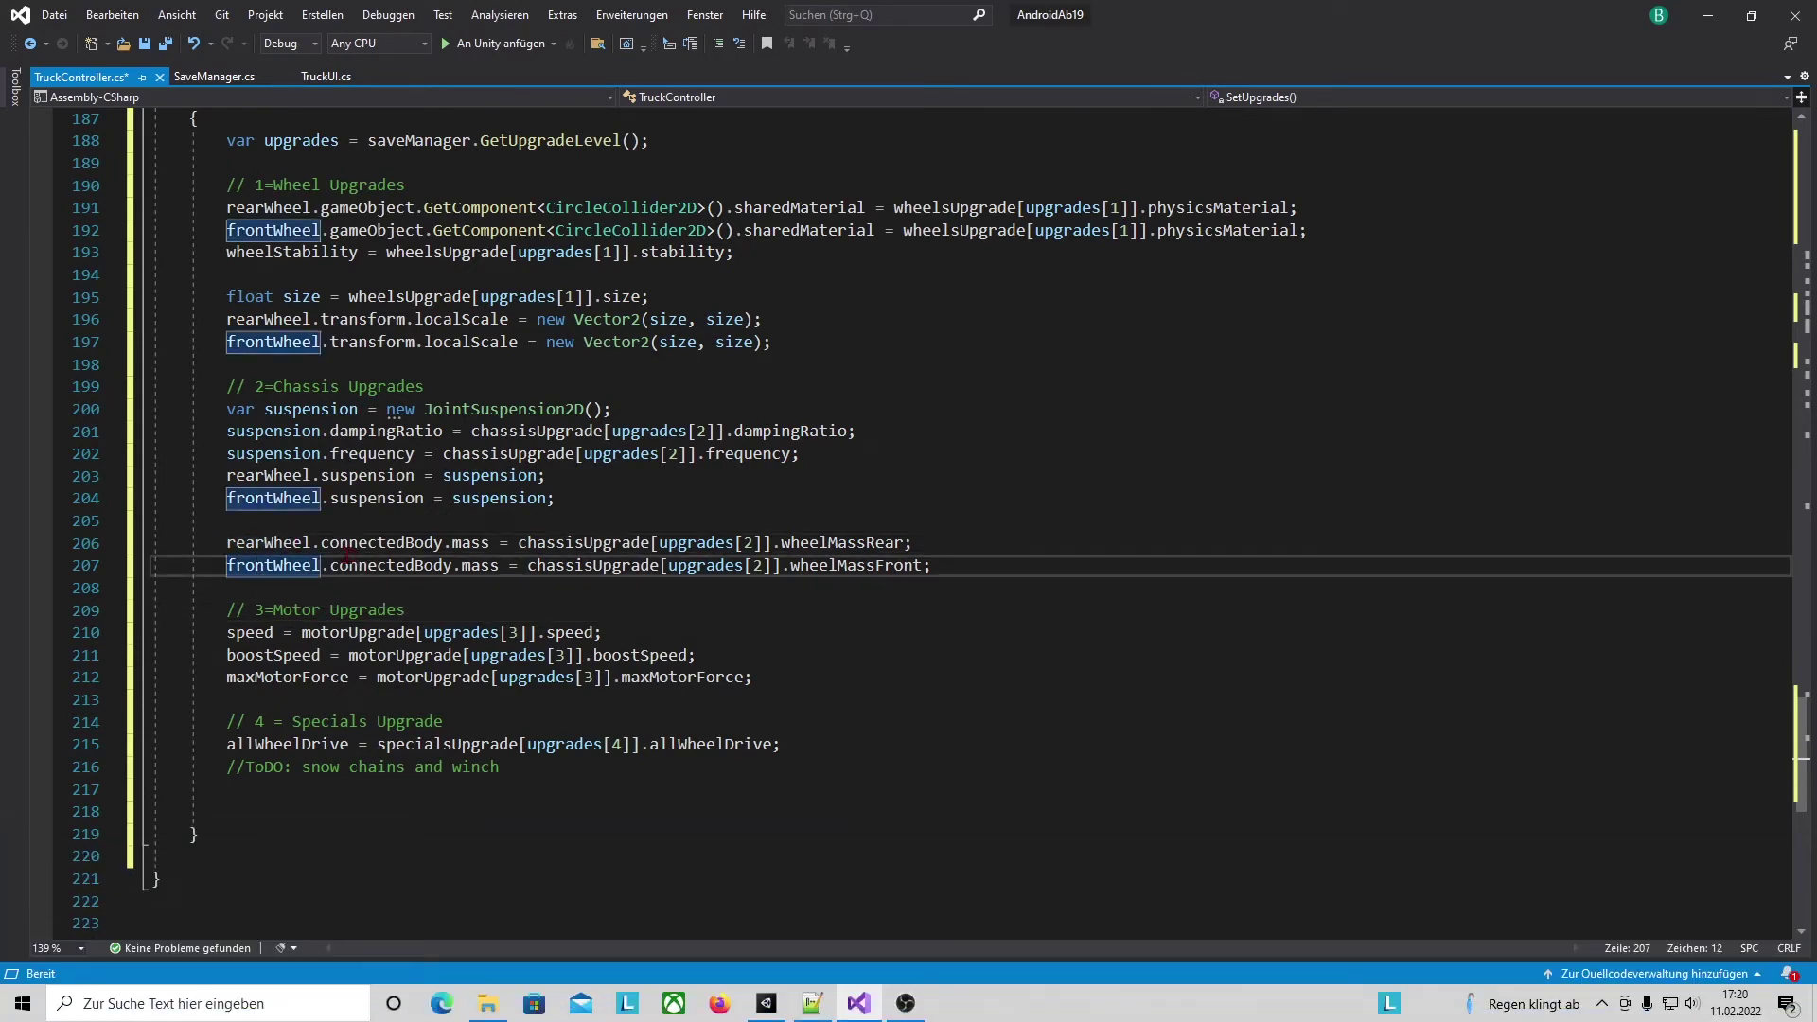
left_click_drag(322, 542, 442, 542)
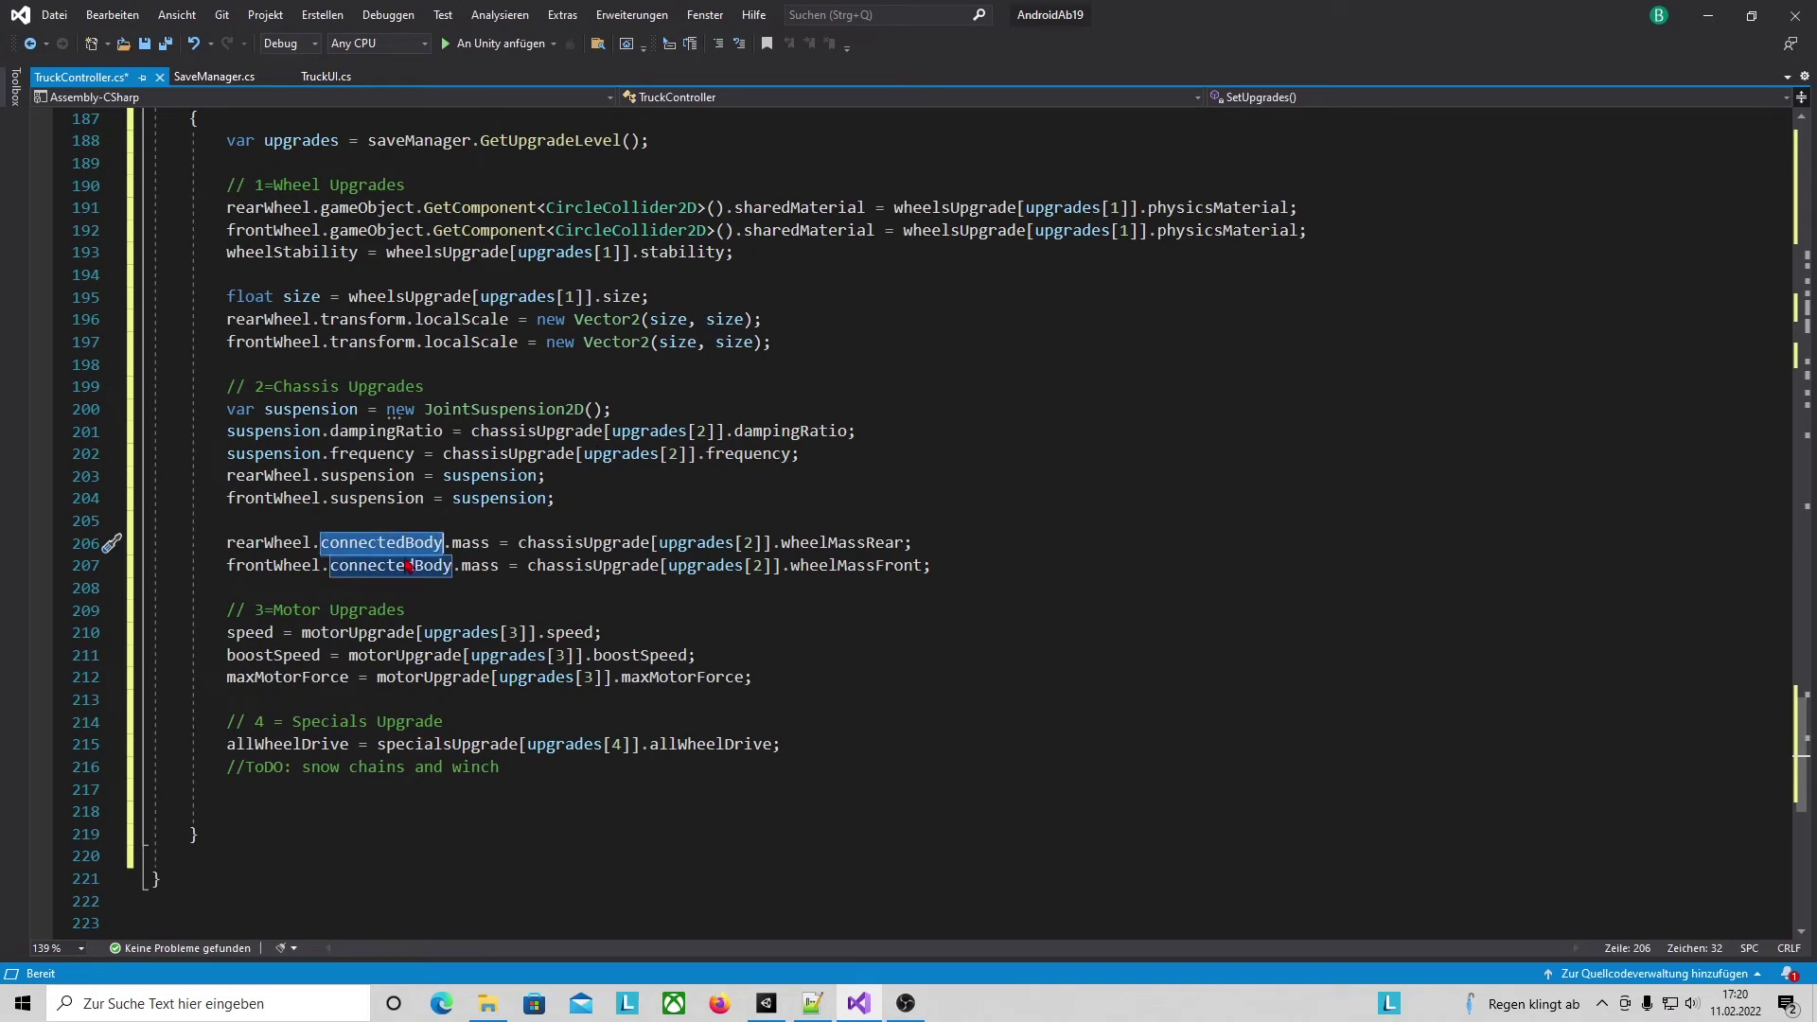
left_click(460, 543)
left_click(632, 543)
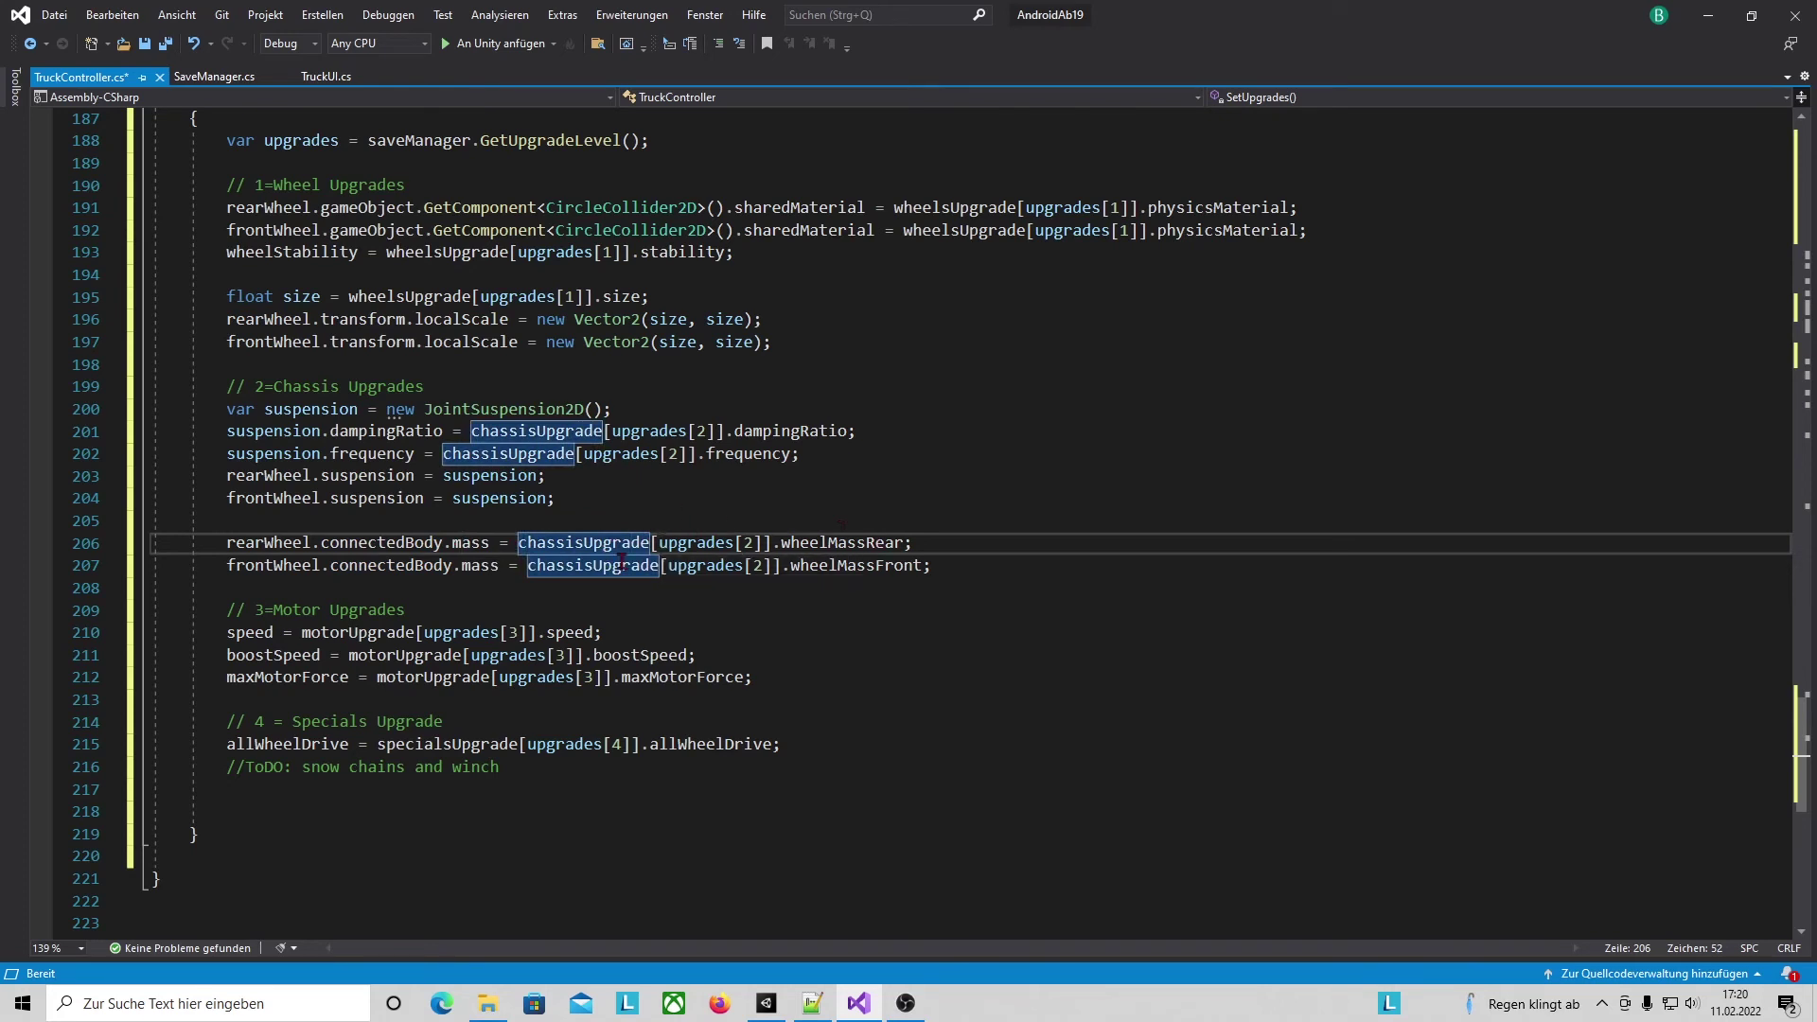
key("Down")
key("Down")
key("Down")
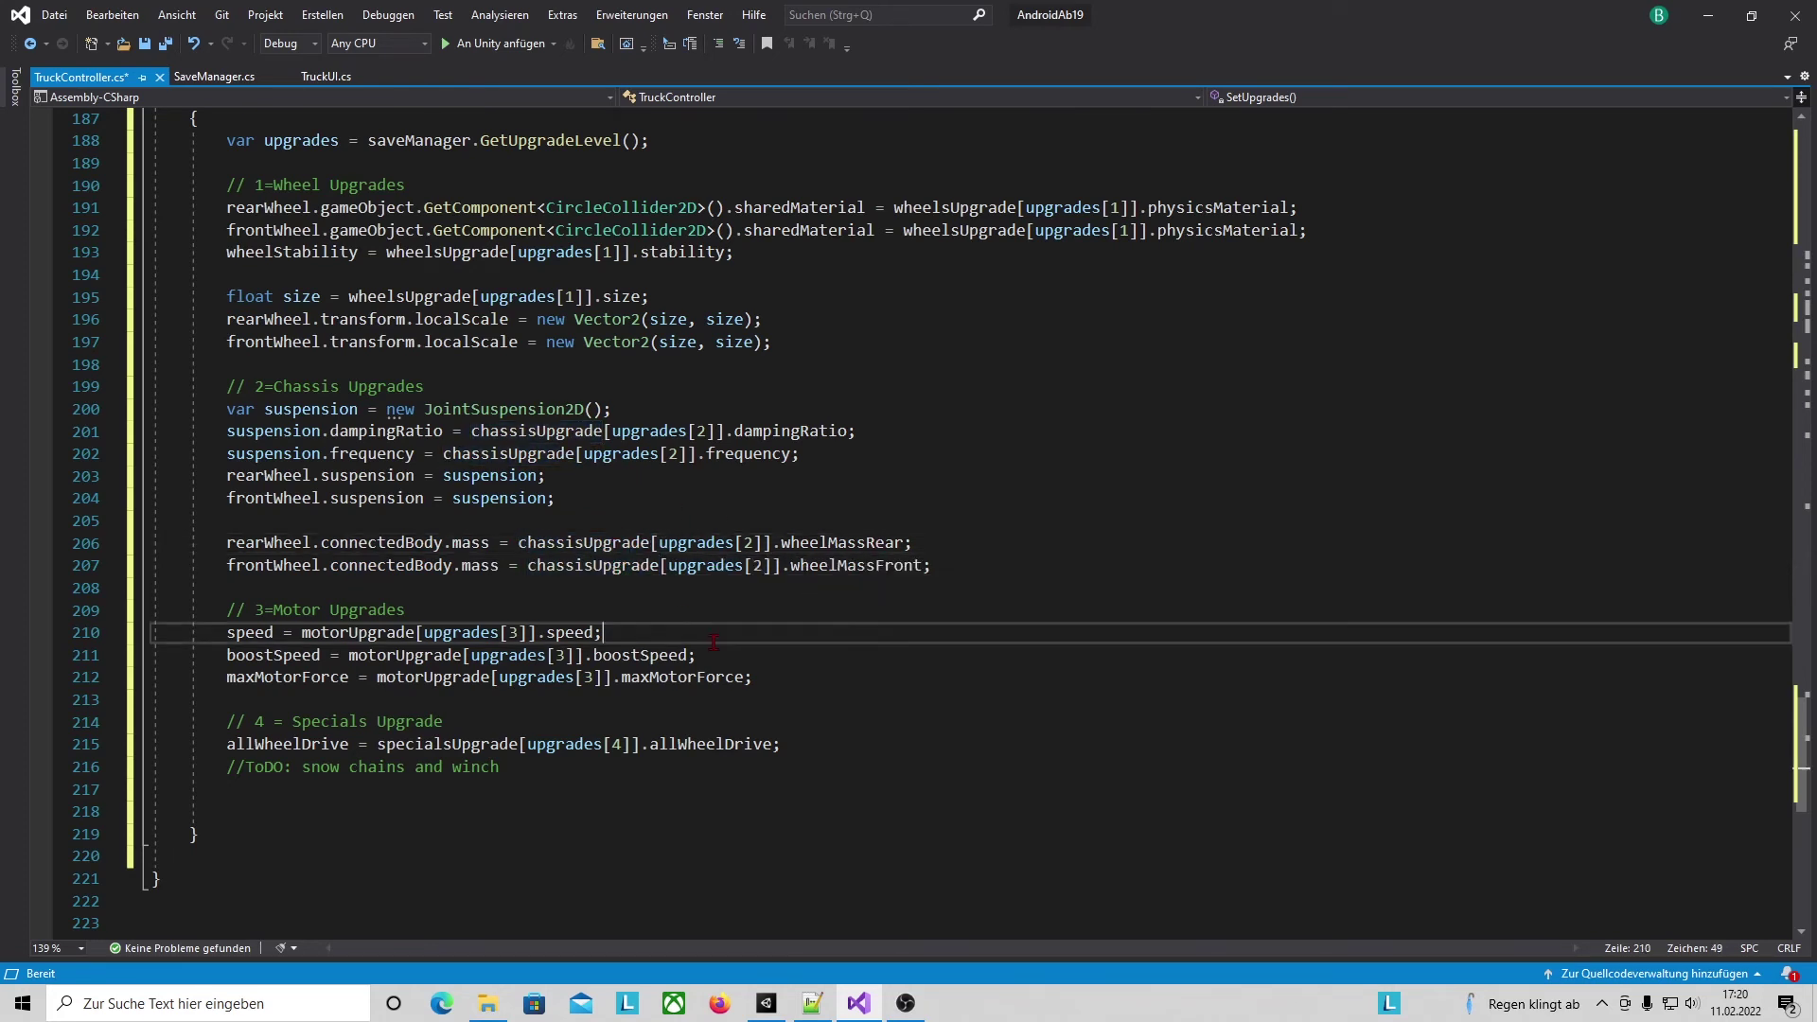
Review the speed, boostSpeed and maxMotorForce assignments, then return to the ToDo comment.
scroll(803, 737, "down", 1)
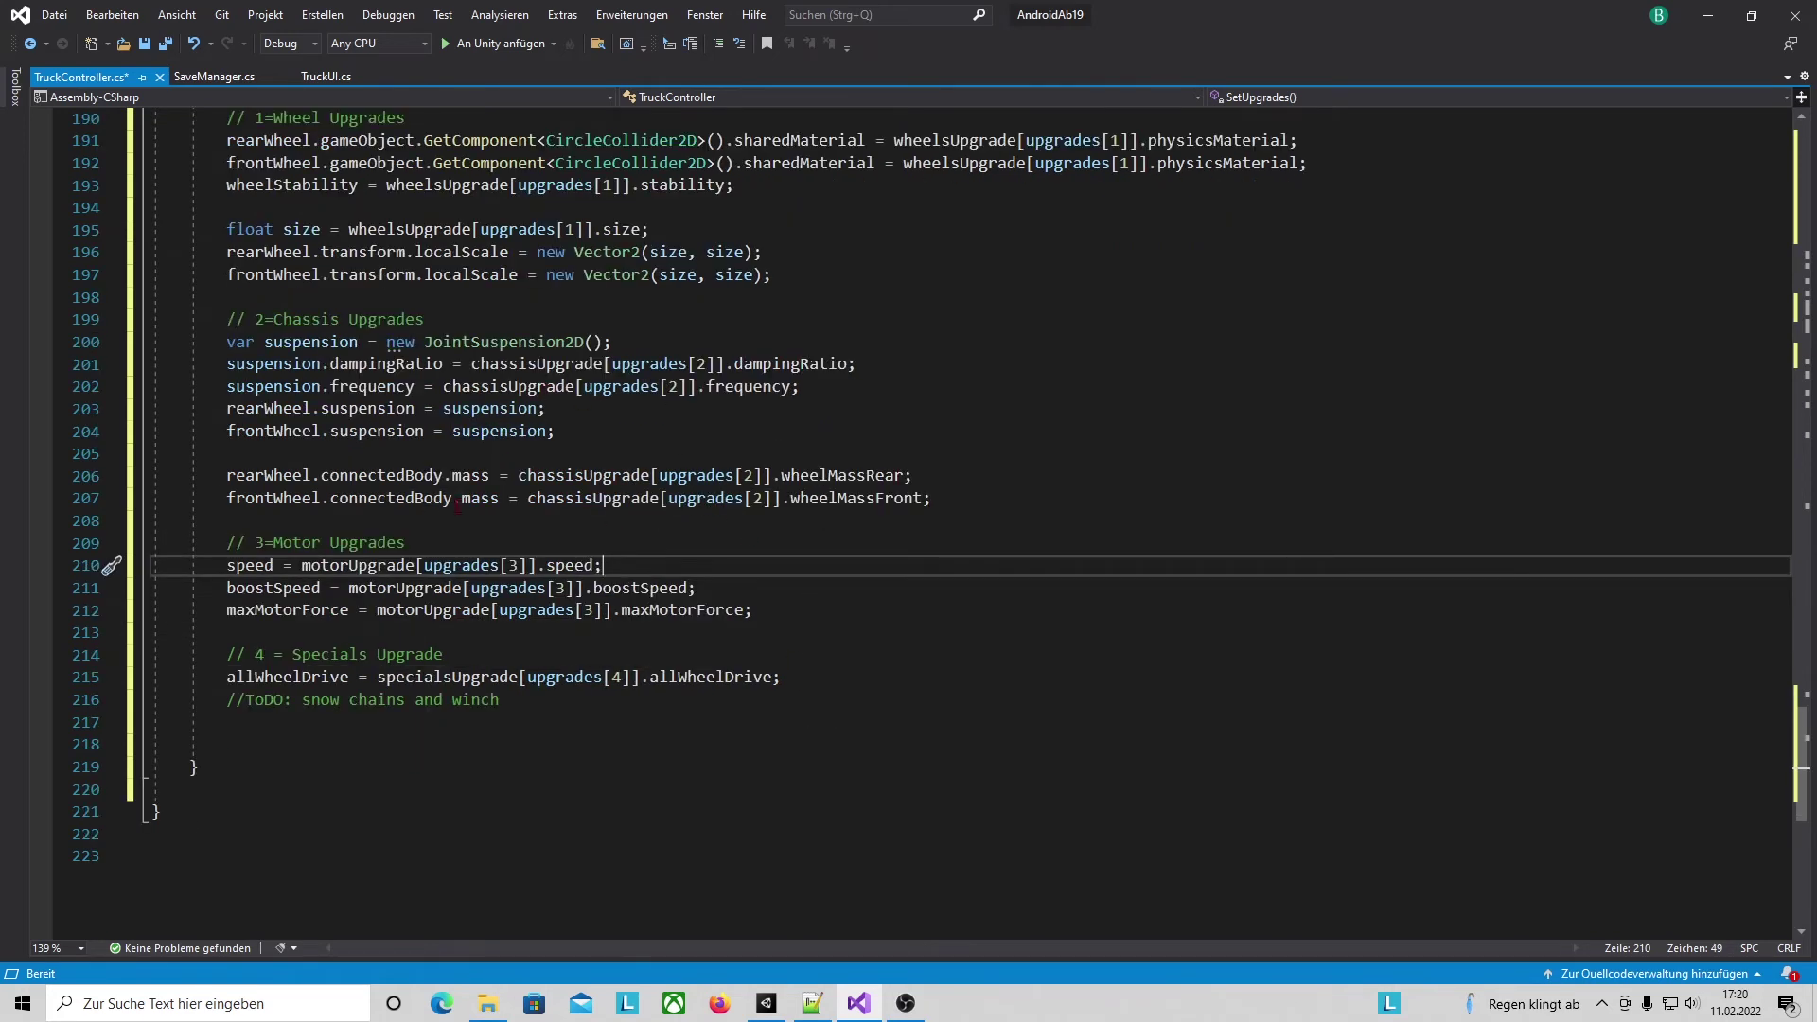
scroll(650, 713, "down", 1)
left_click(222, 500)
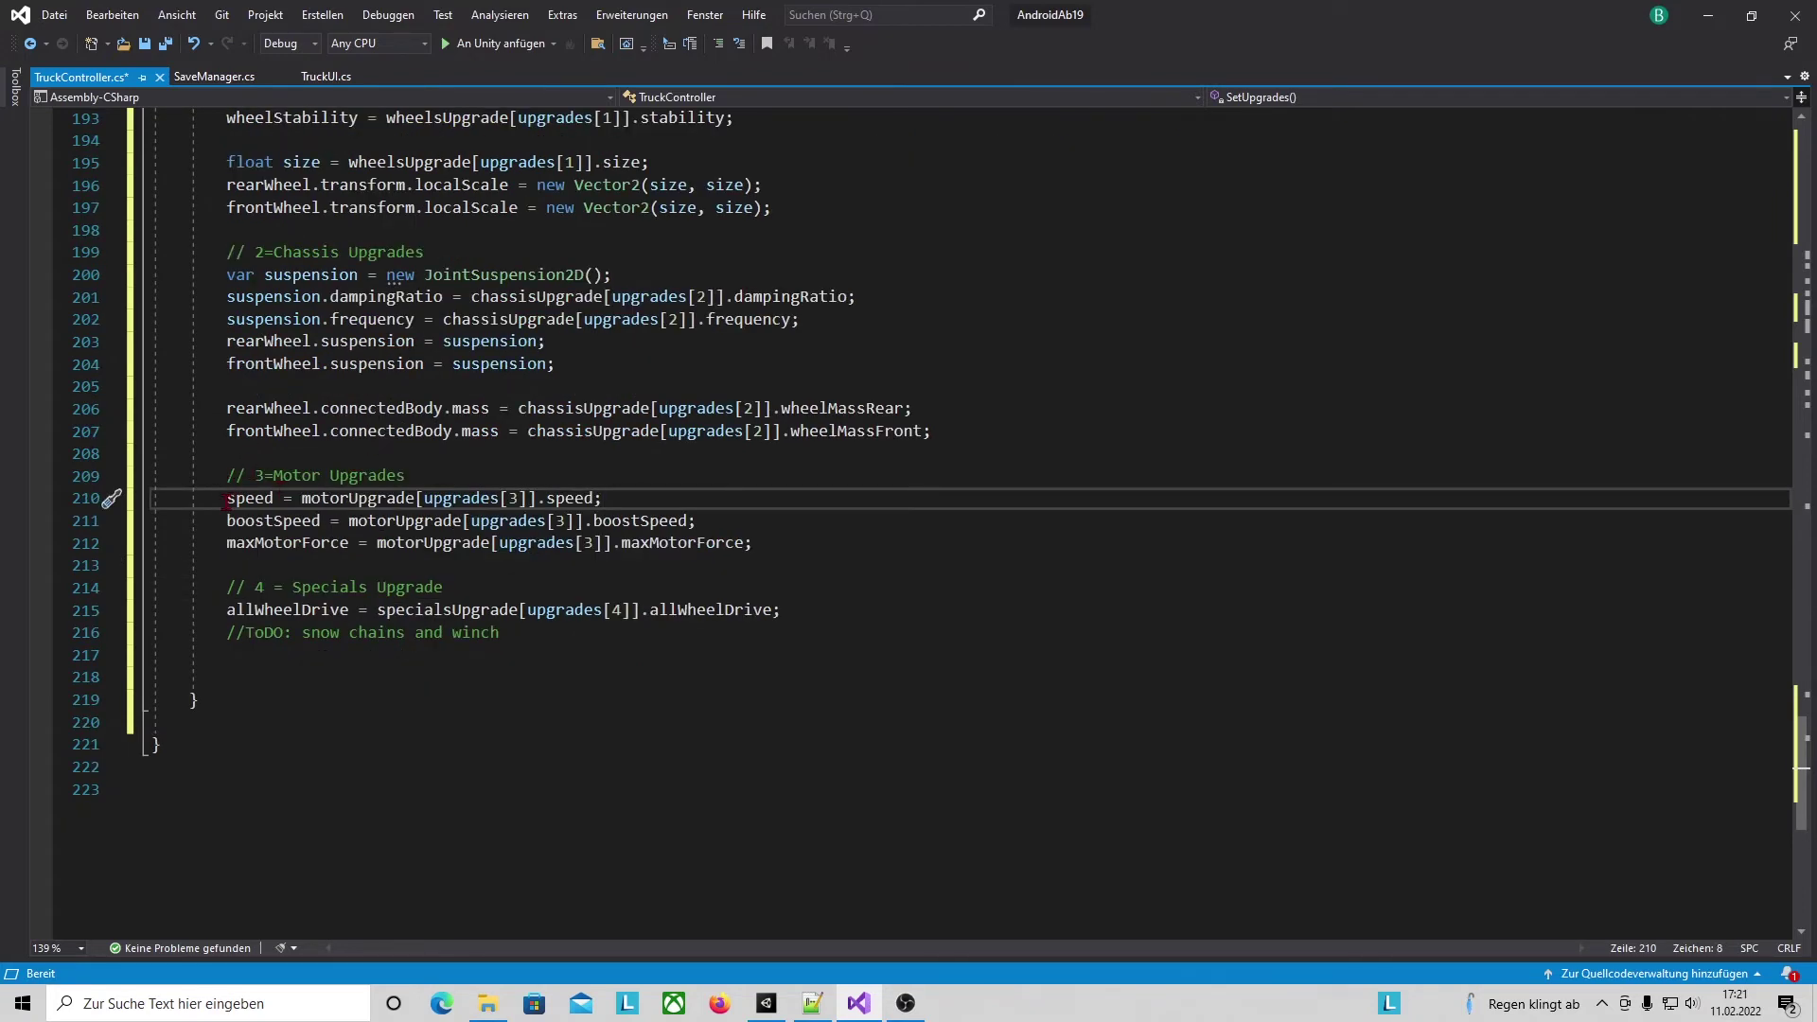
left_click_drag(227, 499, 601, 499)
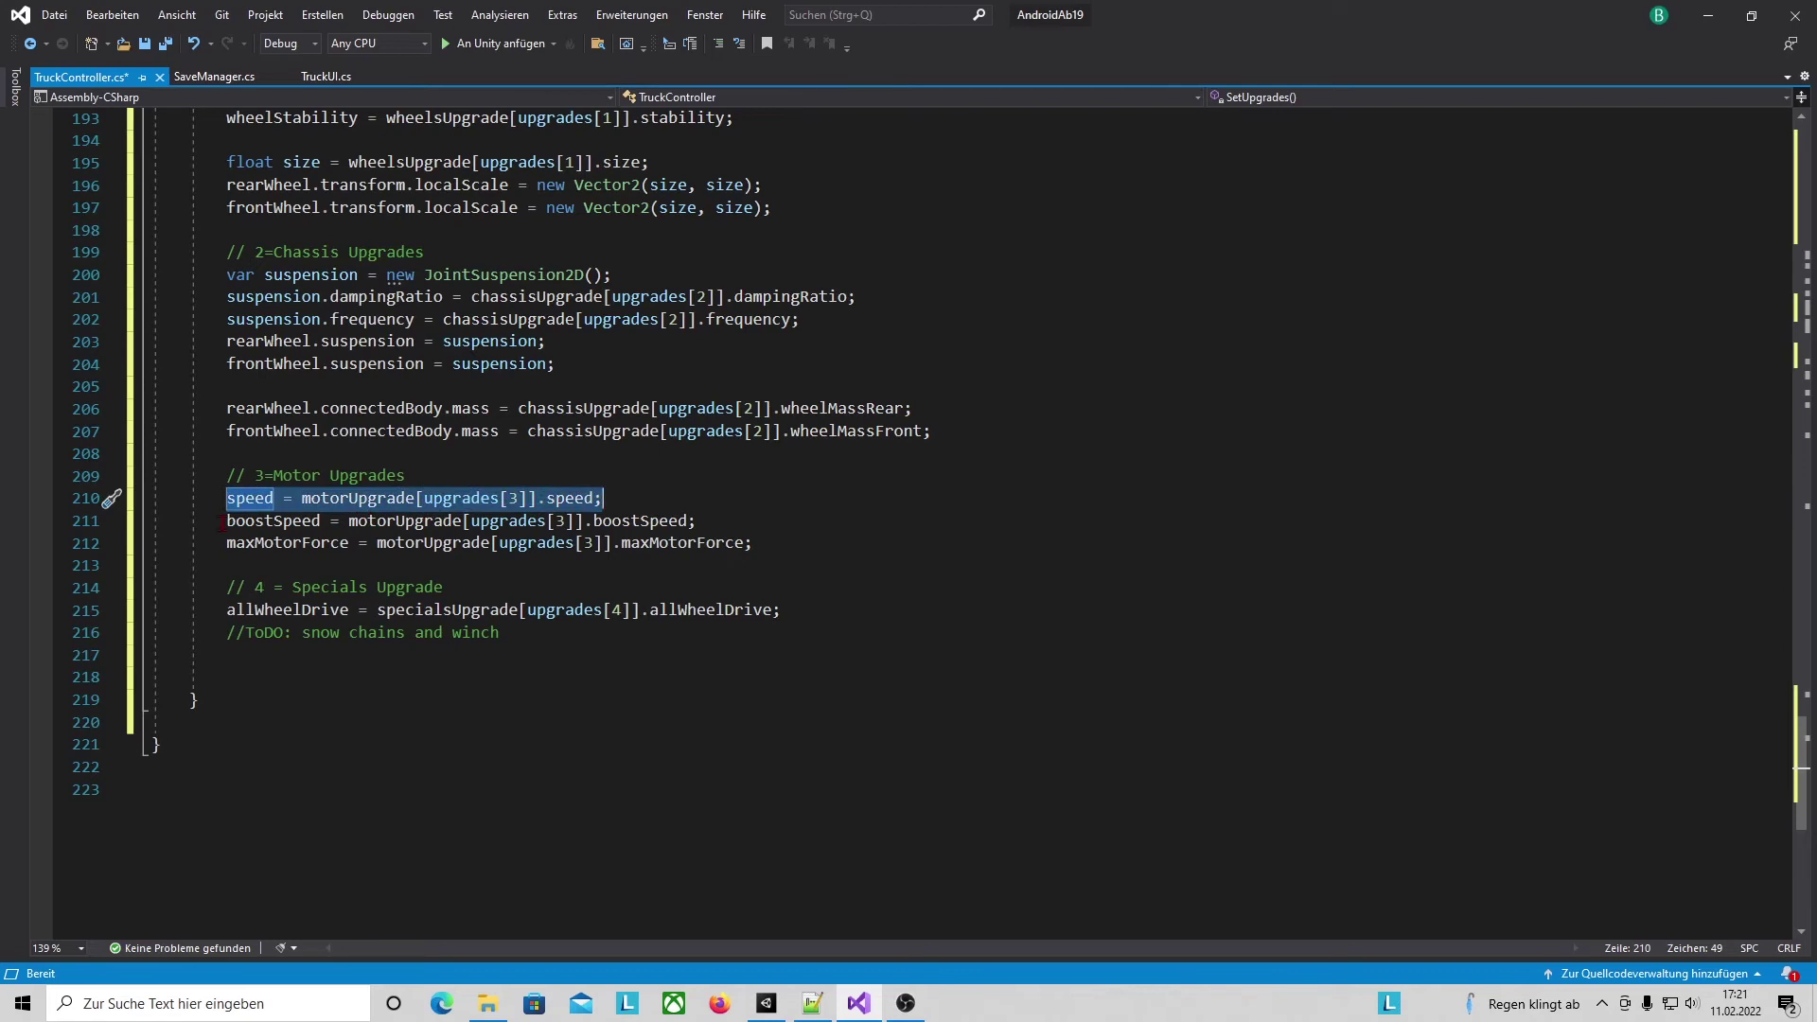
left_click_drag(221, 521, 731, 521)
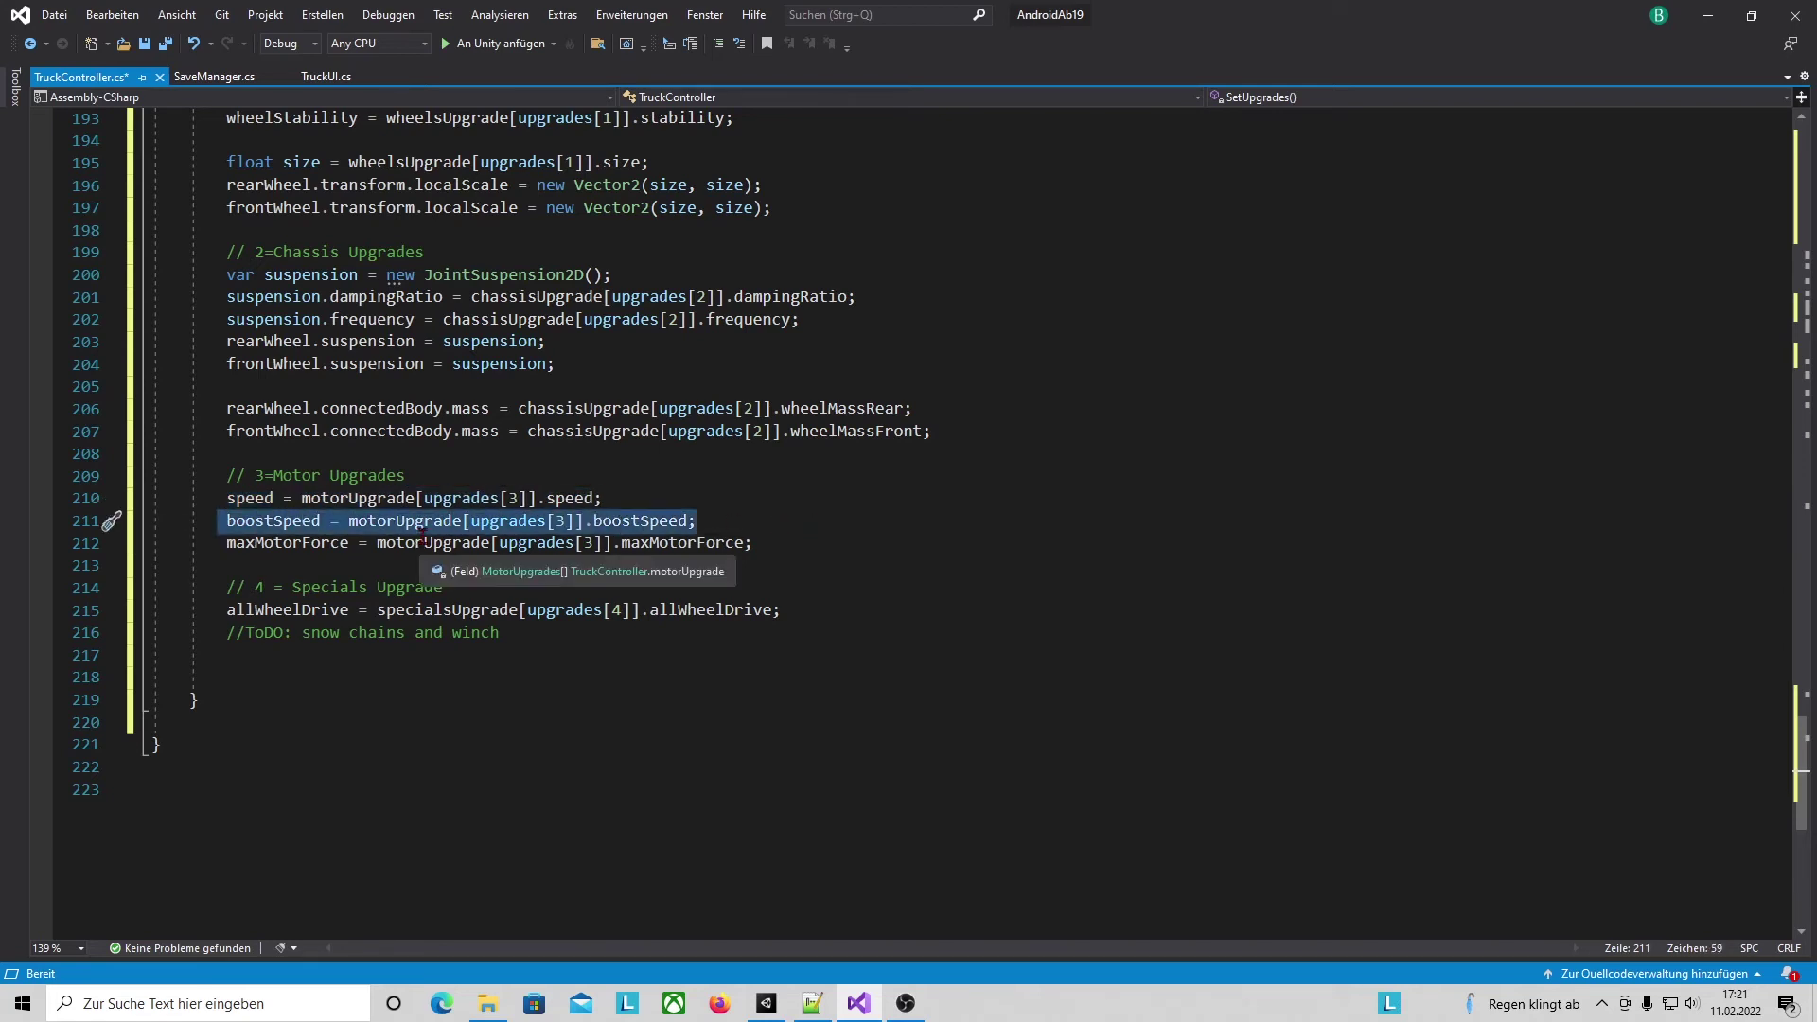
left_click_drag(227, 542, 755, 542)
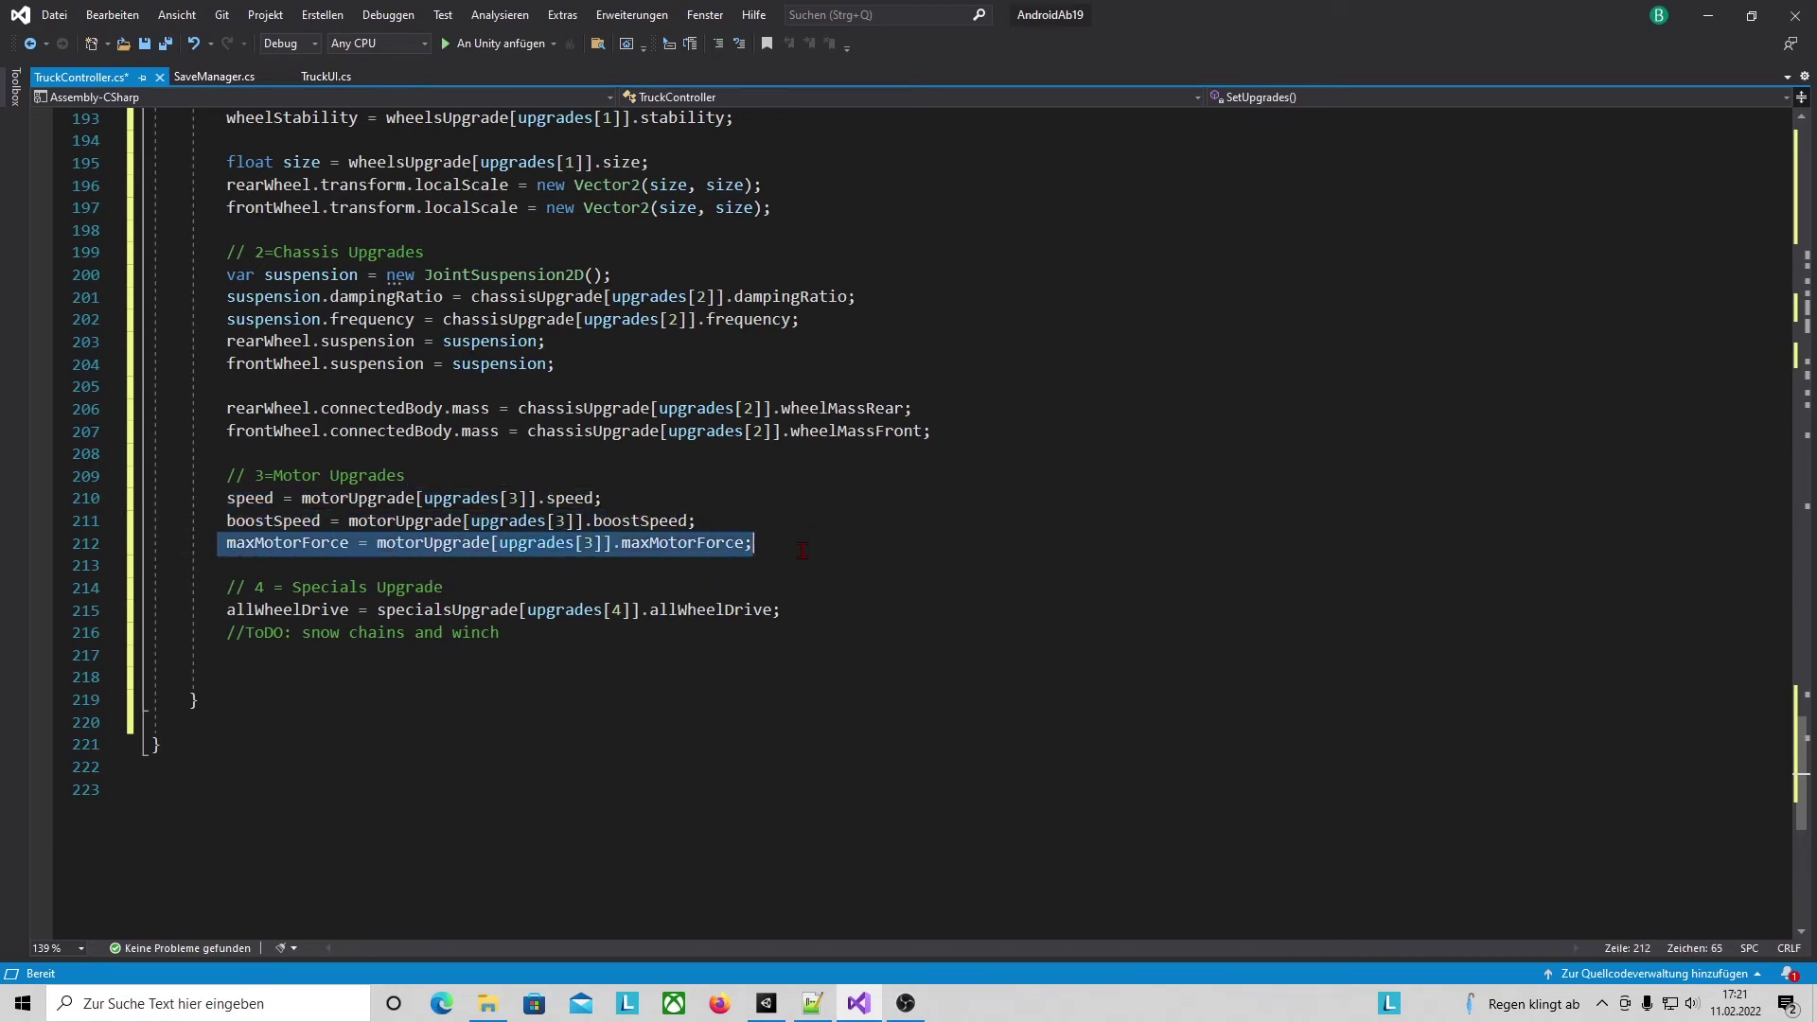
left_click(395, 681)
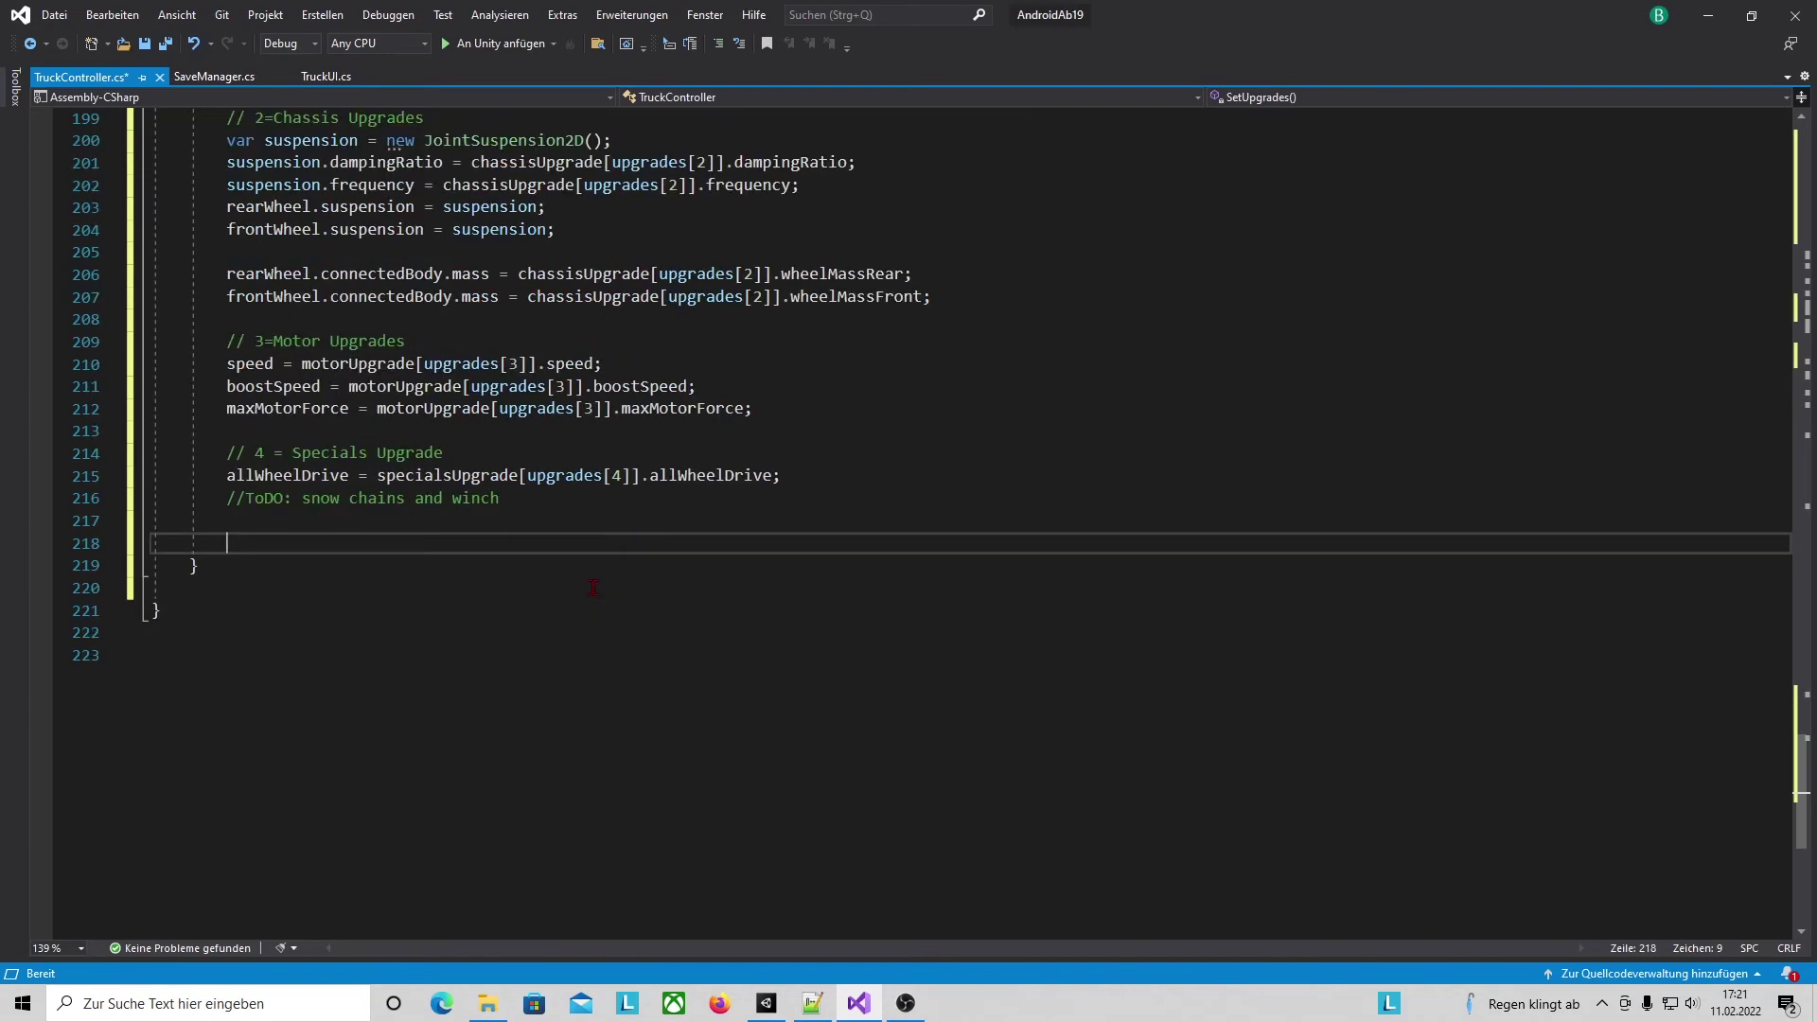
scroll(171, 352, "down", 1)
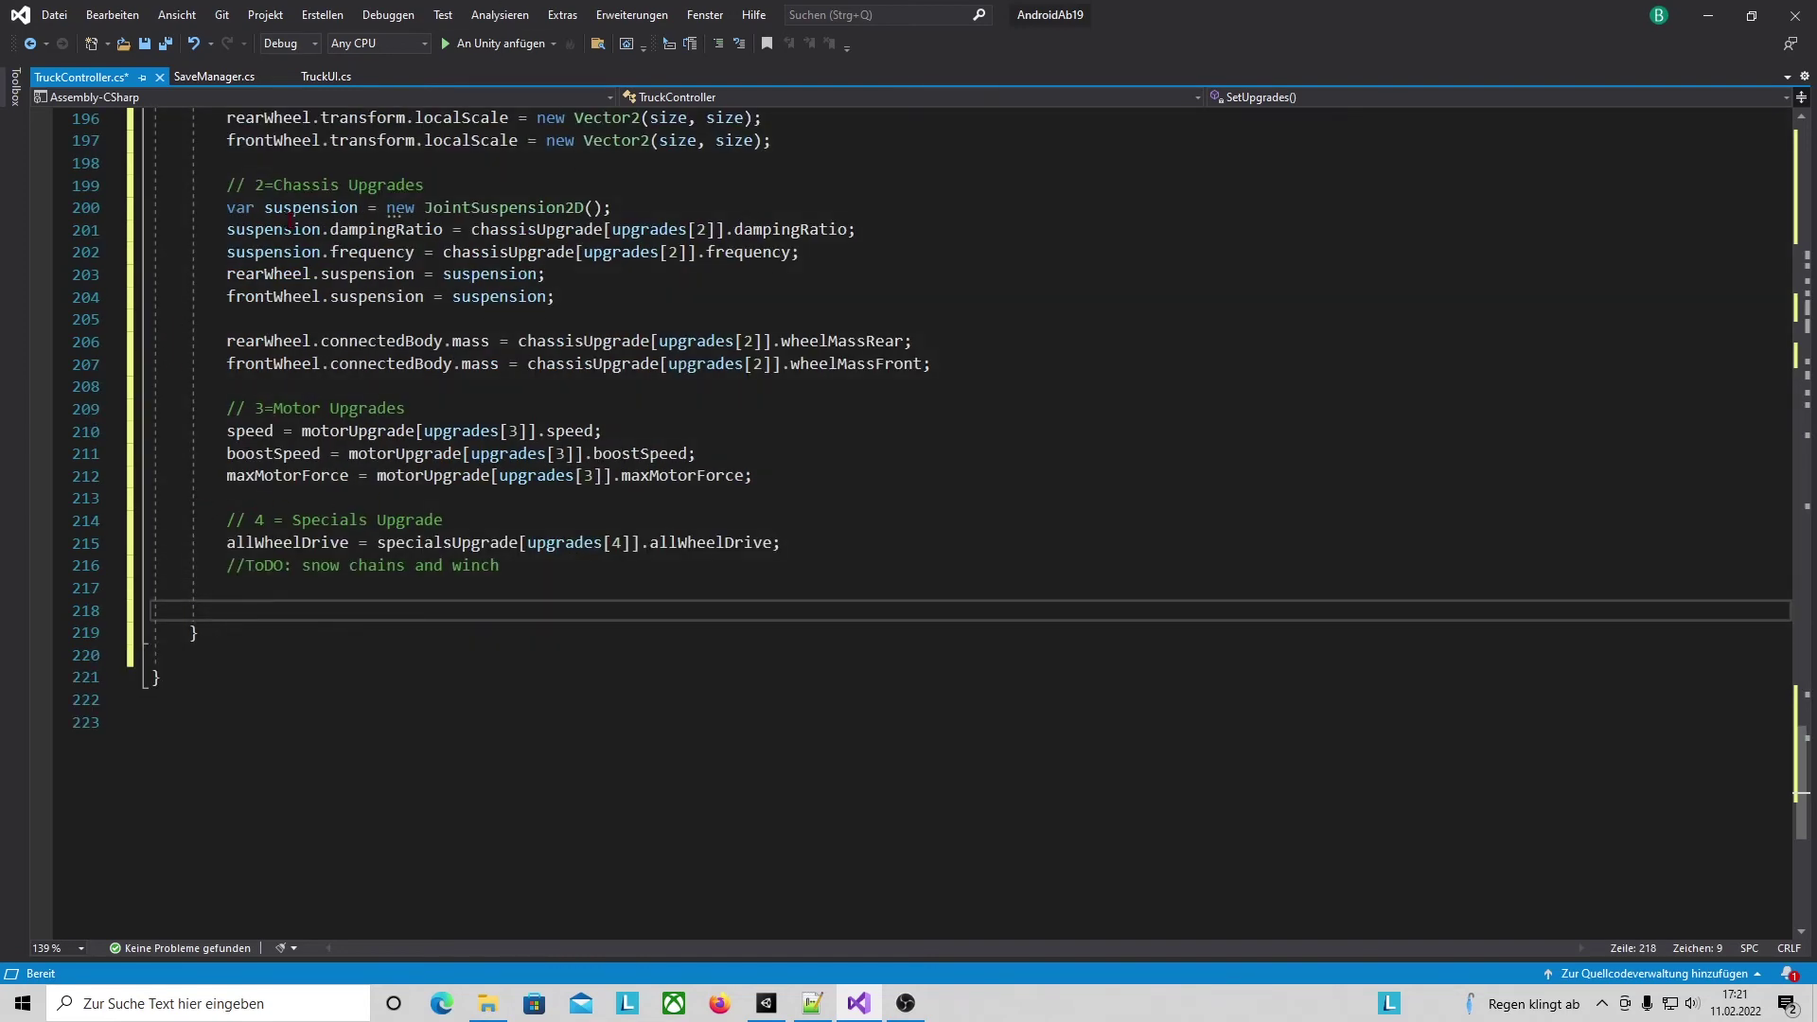
scroll(347, 606, "up", 8)
scroll(426, 610, "up", 5)
scroll(511, 615, "up", 6)
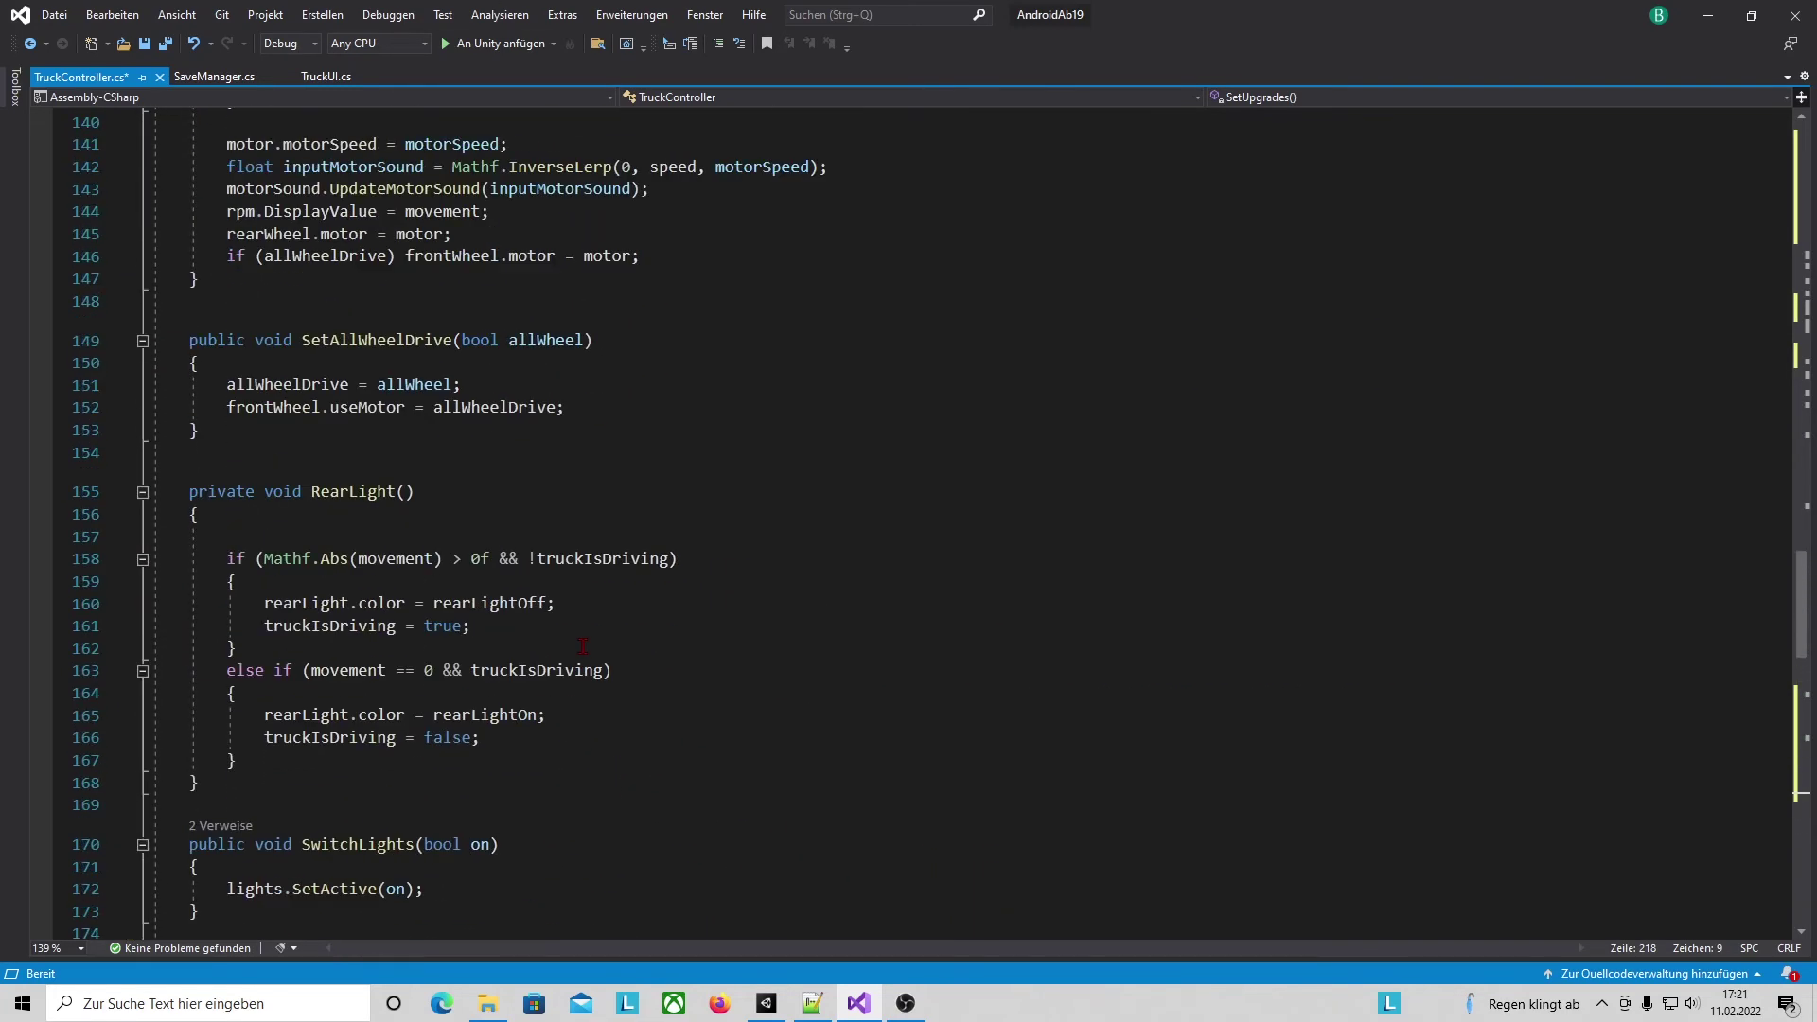
scroll(592, 618, "up", 3)
scroll(433, 530, "up", 1)
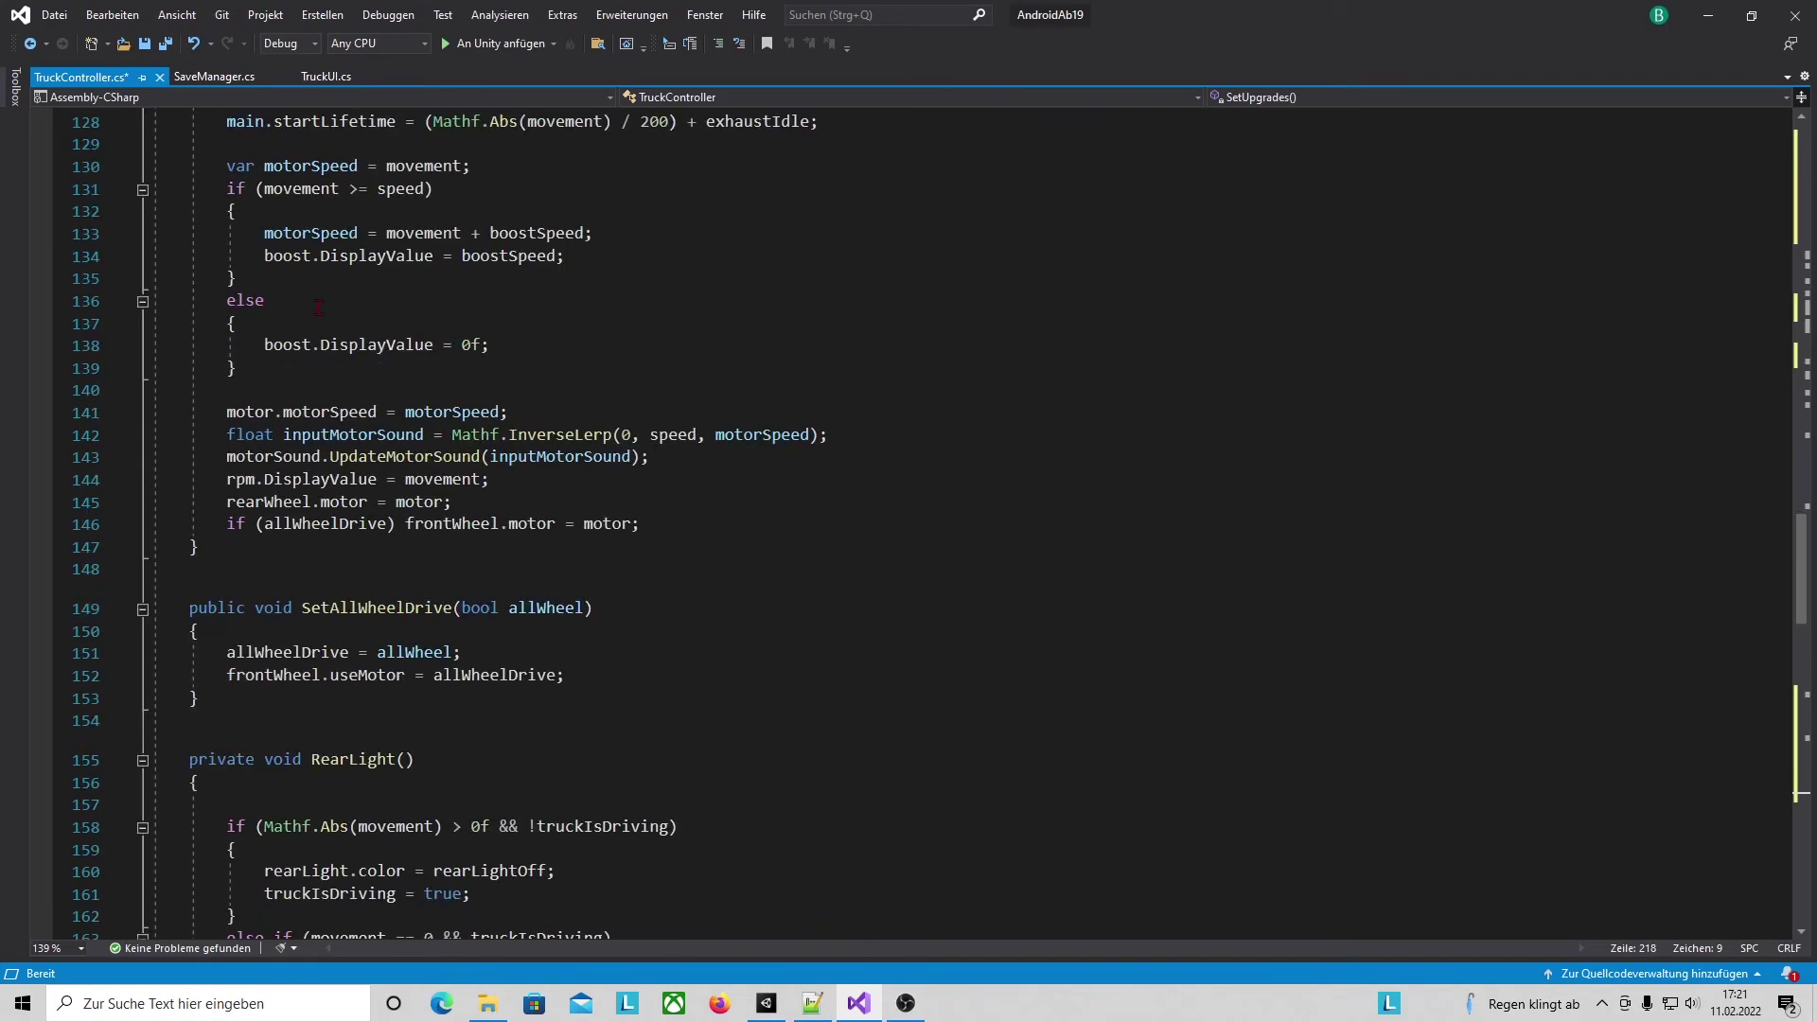
scroll(331, 502, "up", 2)
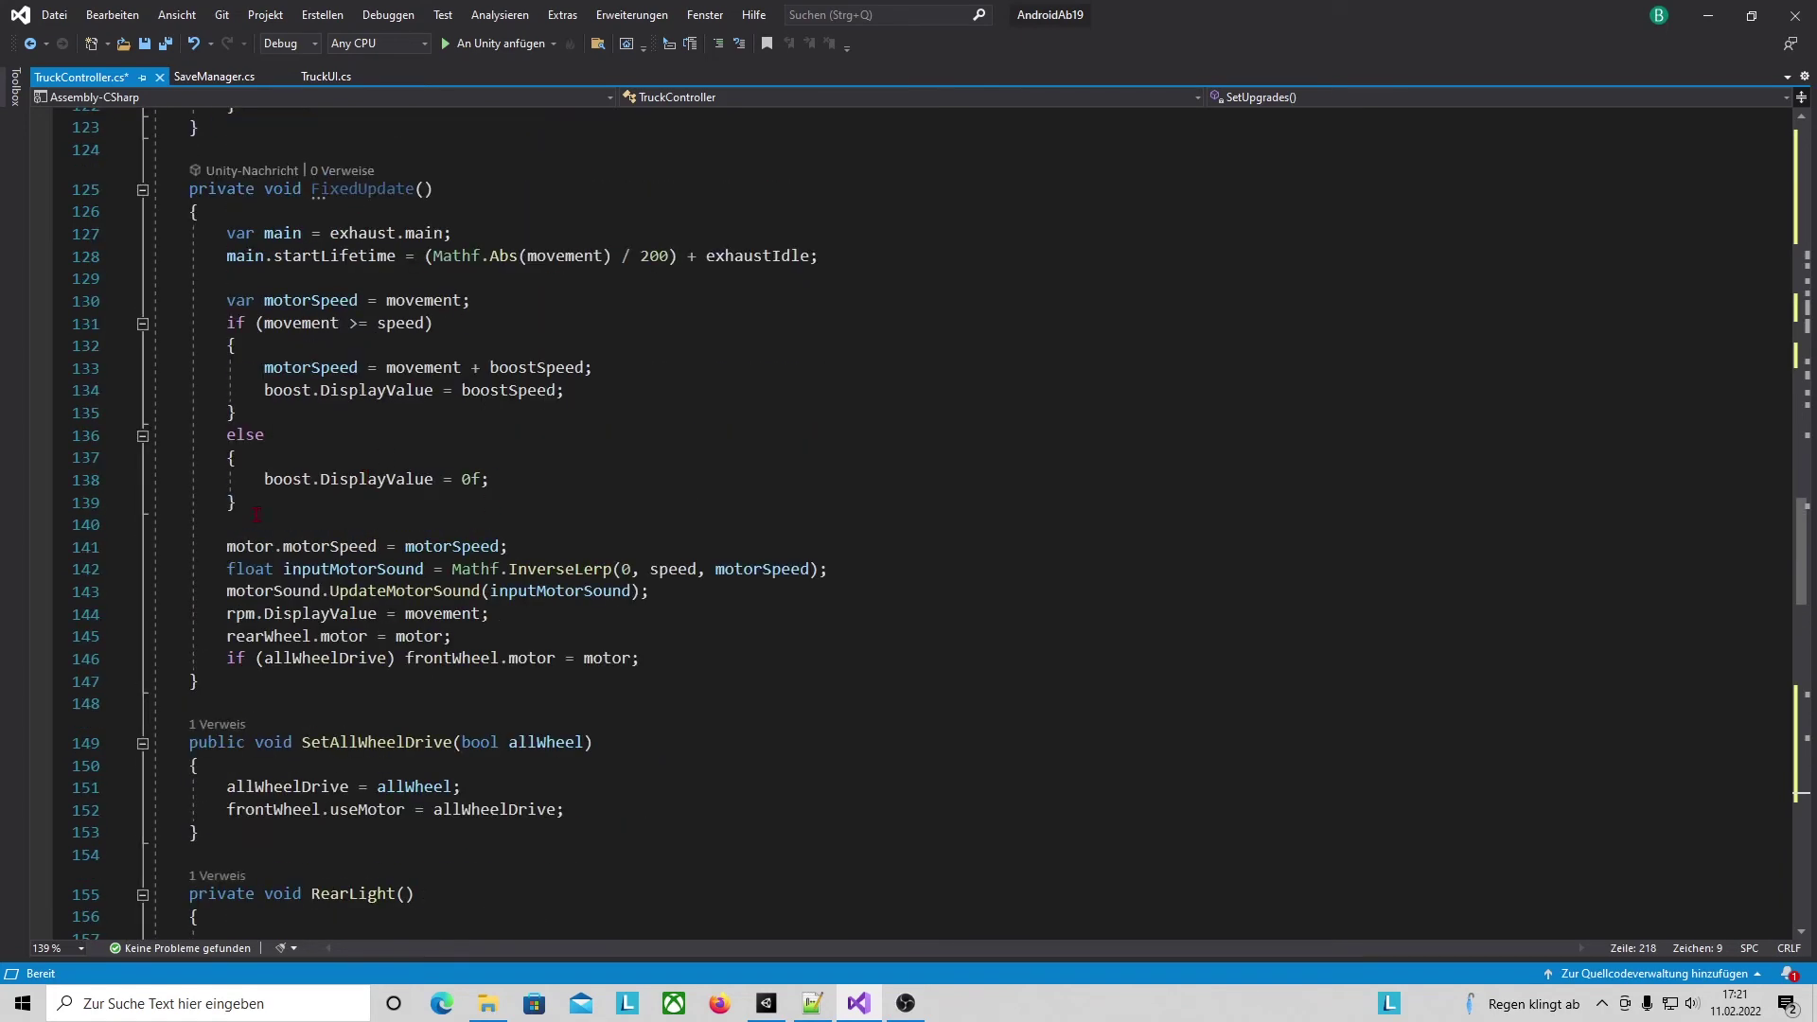
scroll(256, 513, "down", 20)
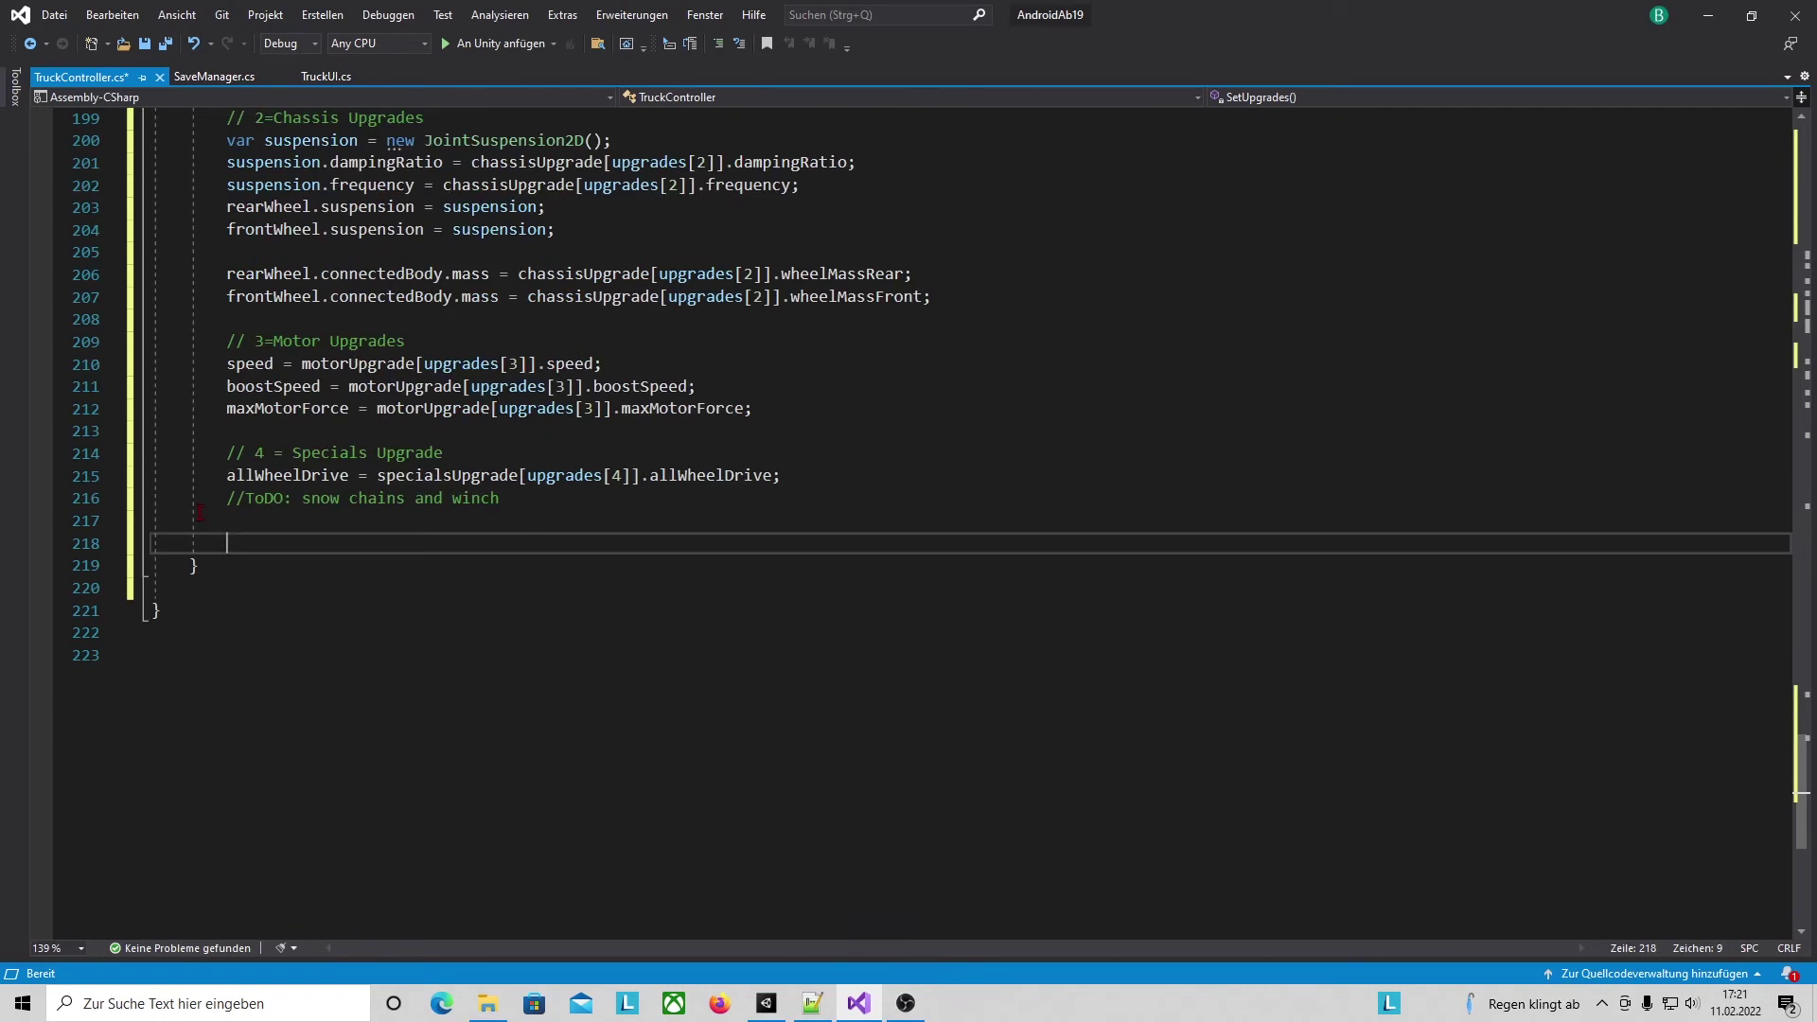
Append 'and amphibious' to the ToDo comment and save TruckController.cs.
left_click(359, 512)
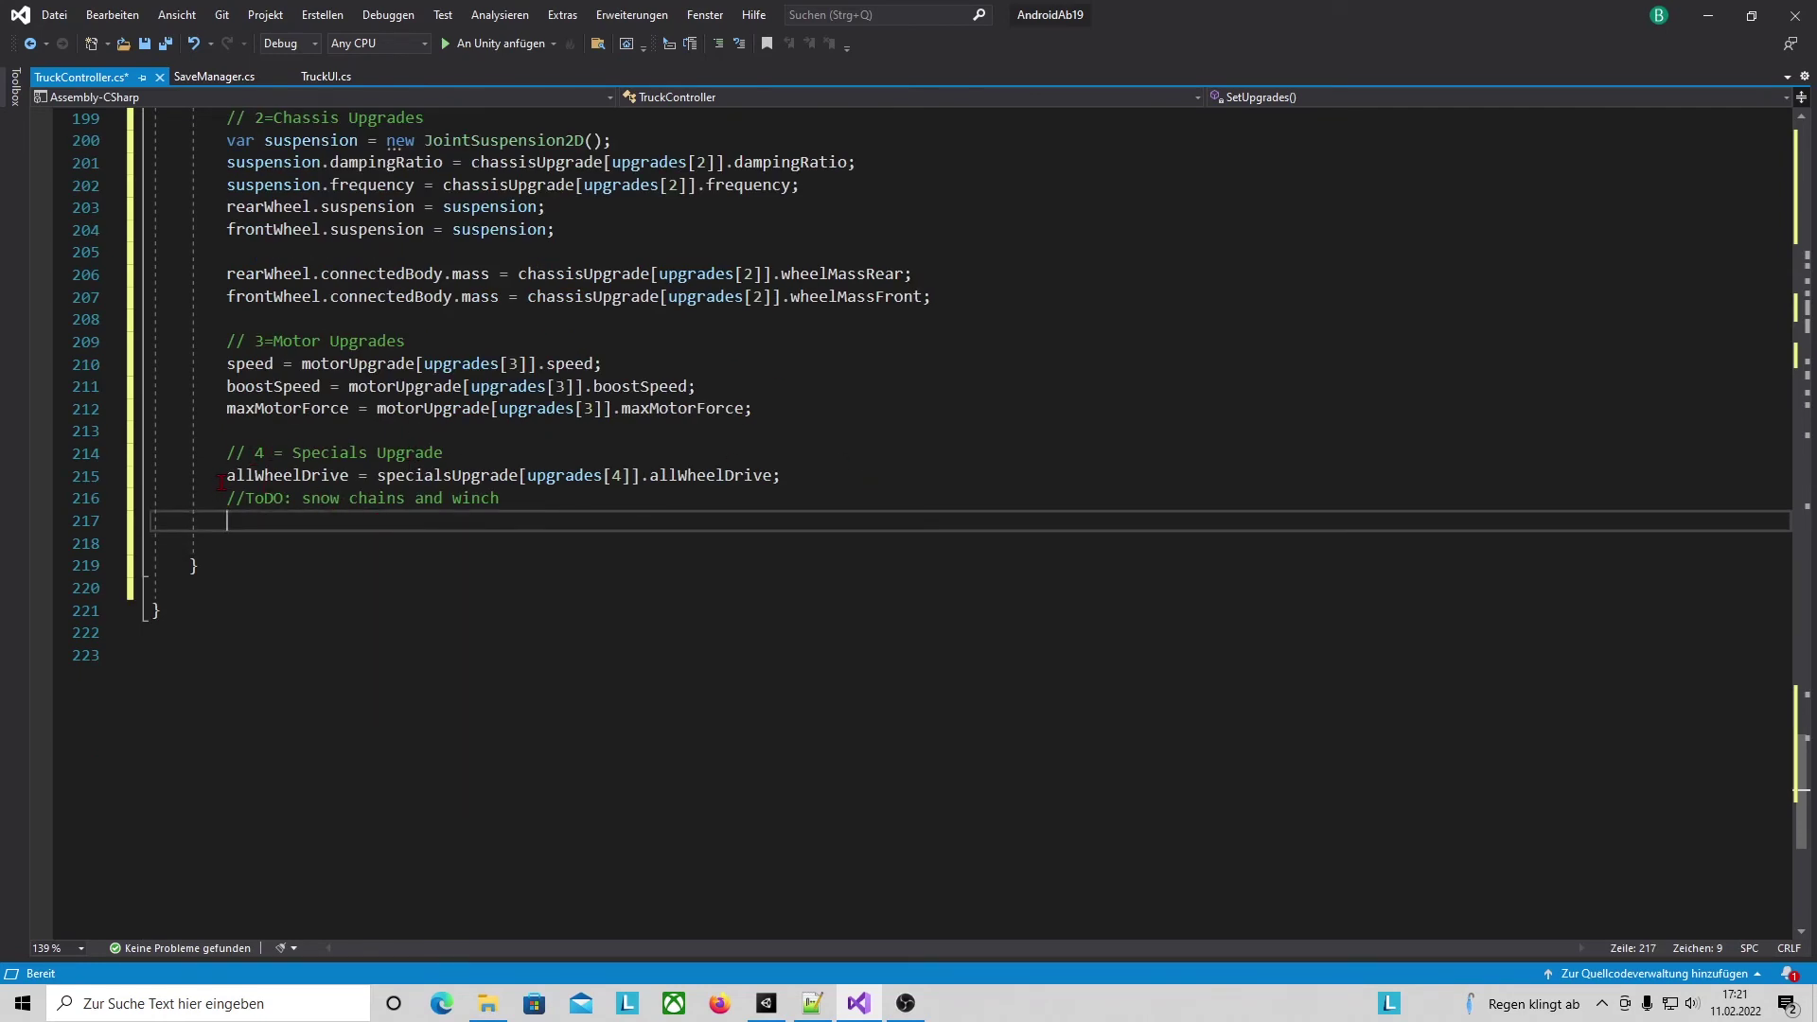
left_click_drag(225, 478, 784, 476)
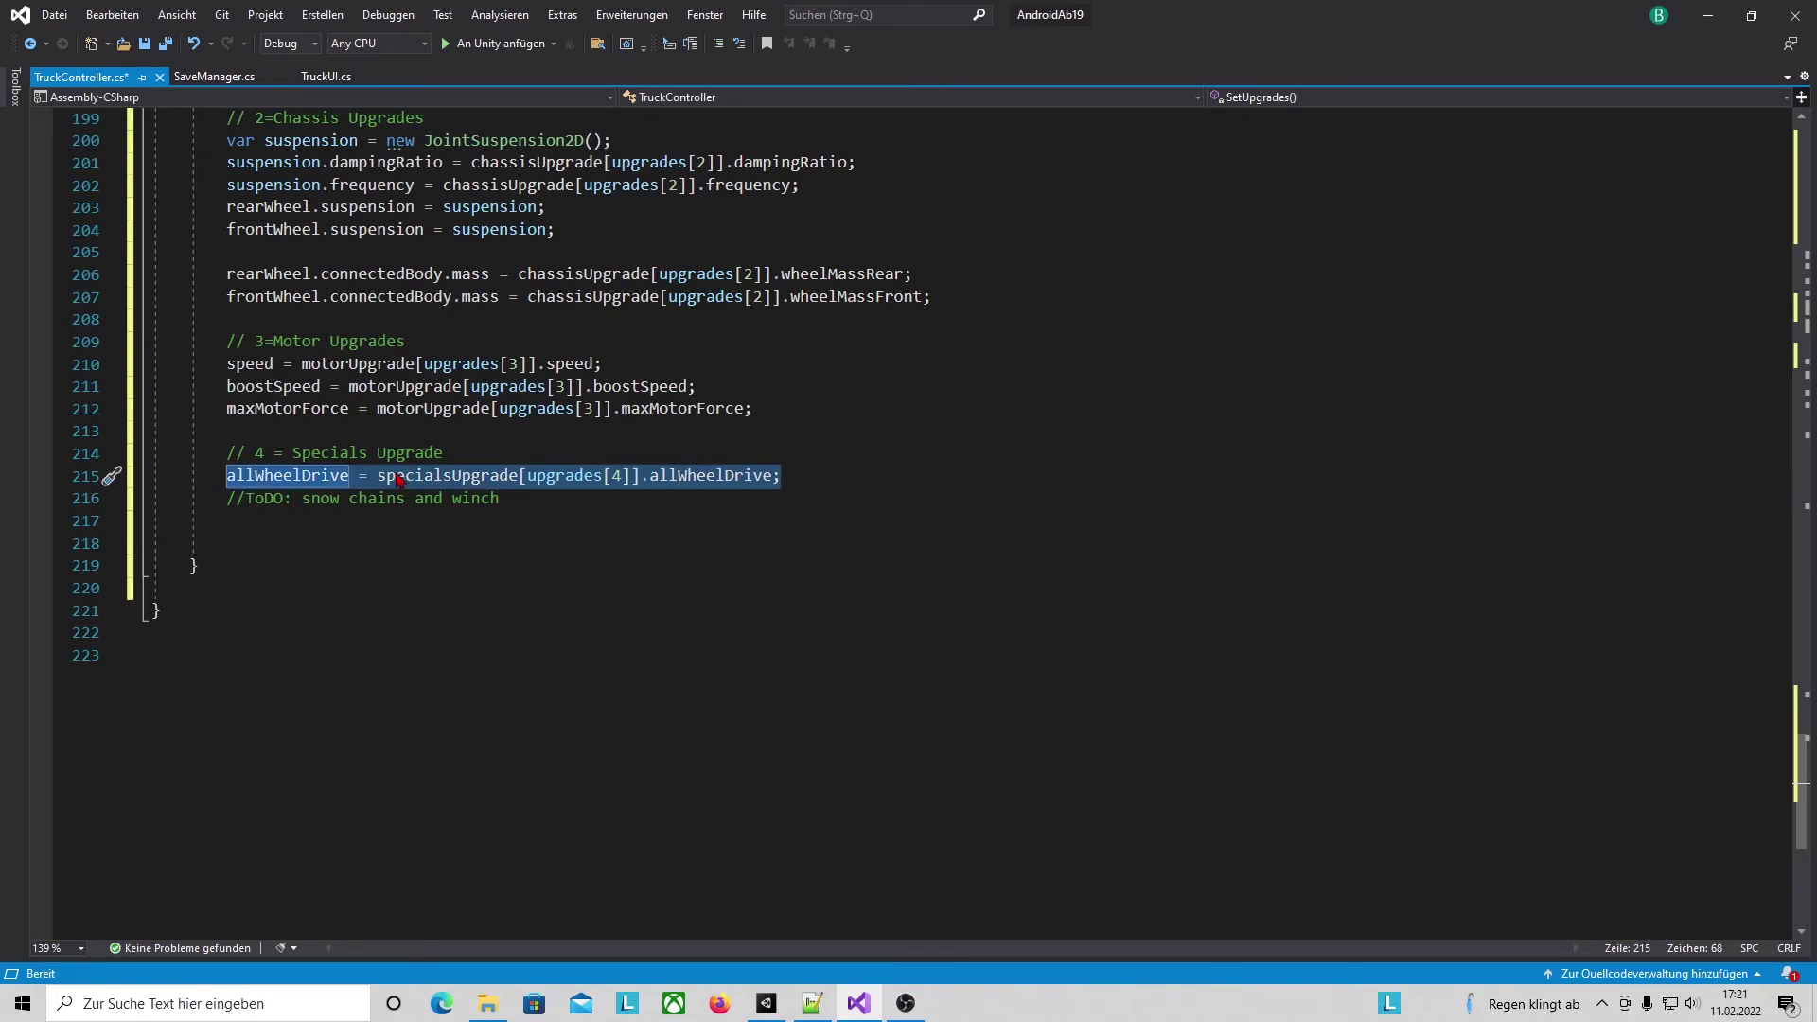
left_click(296, 505)
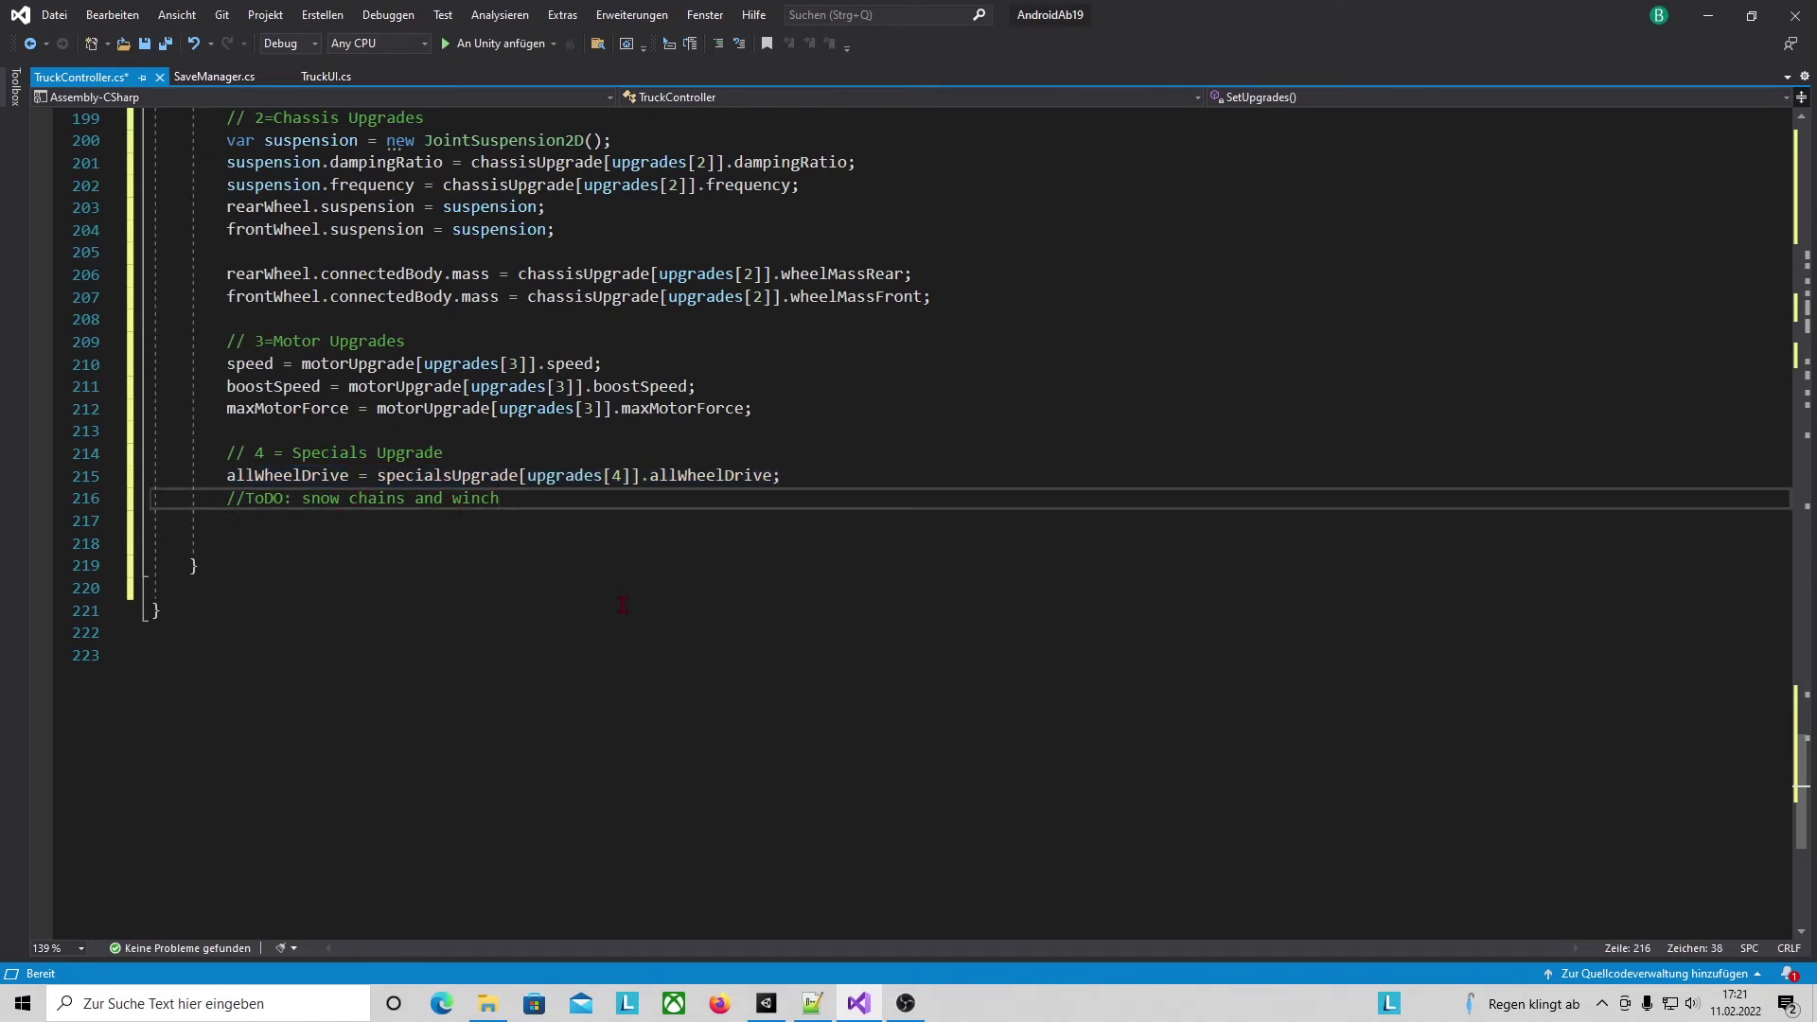
type(" and amphibious")
key("ctrl+s")
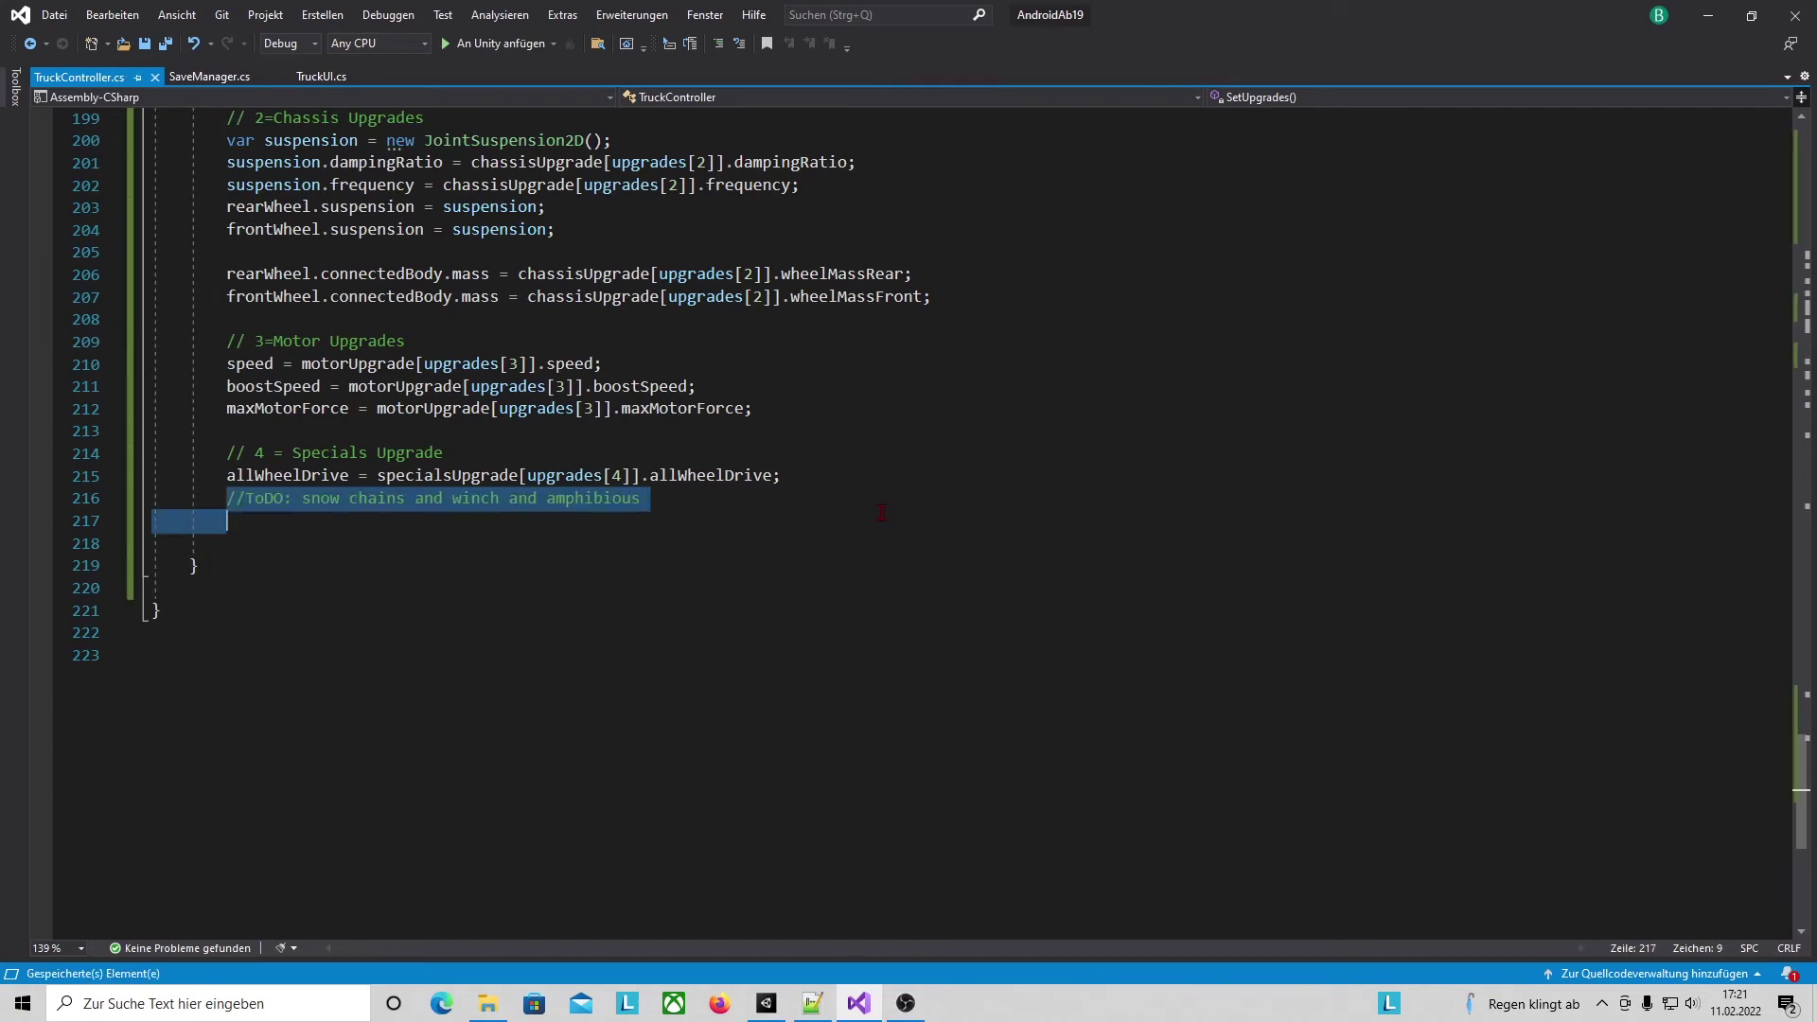
left_click_drag(881, 511, 840, 508)
left_click(446, 666)
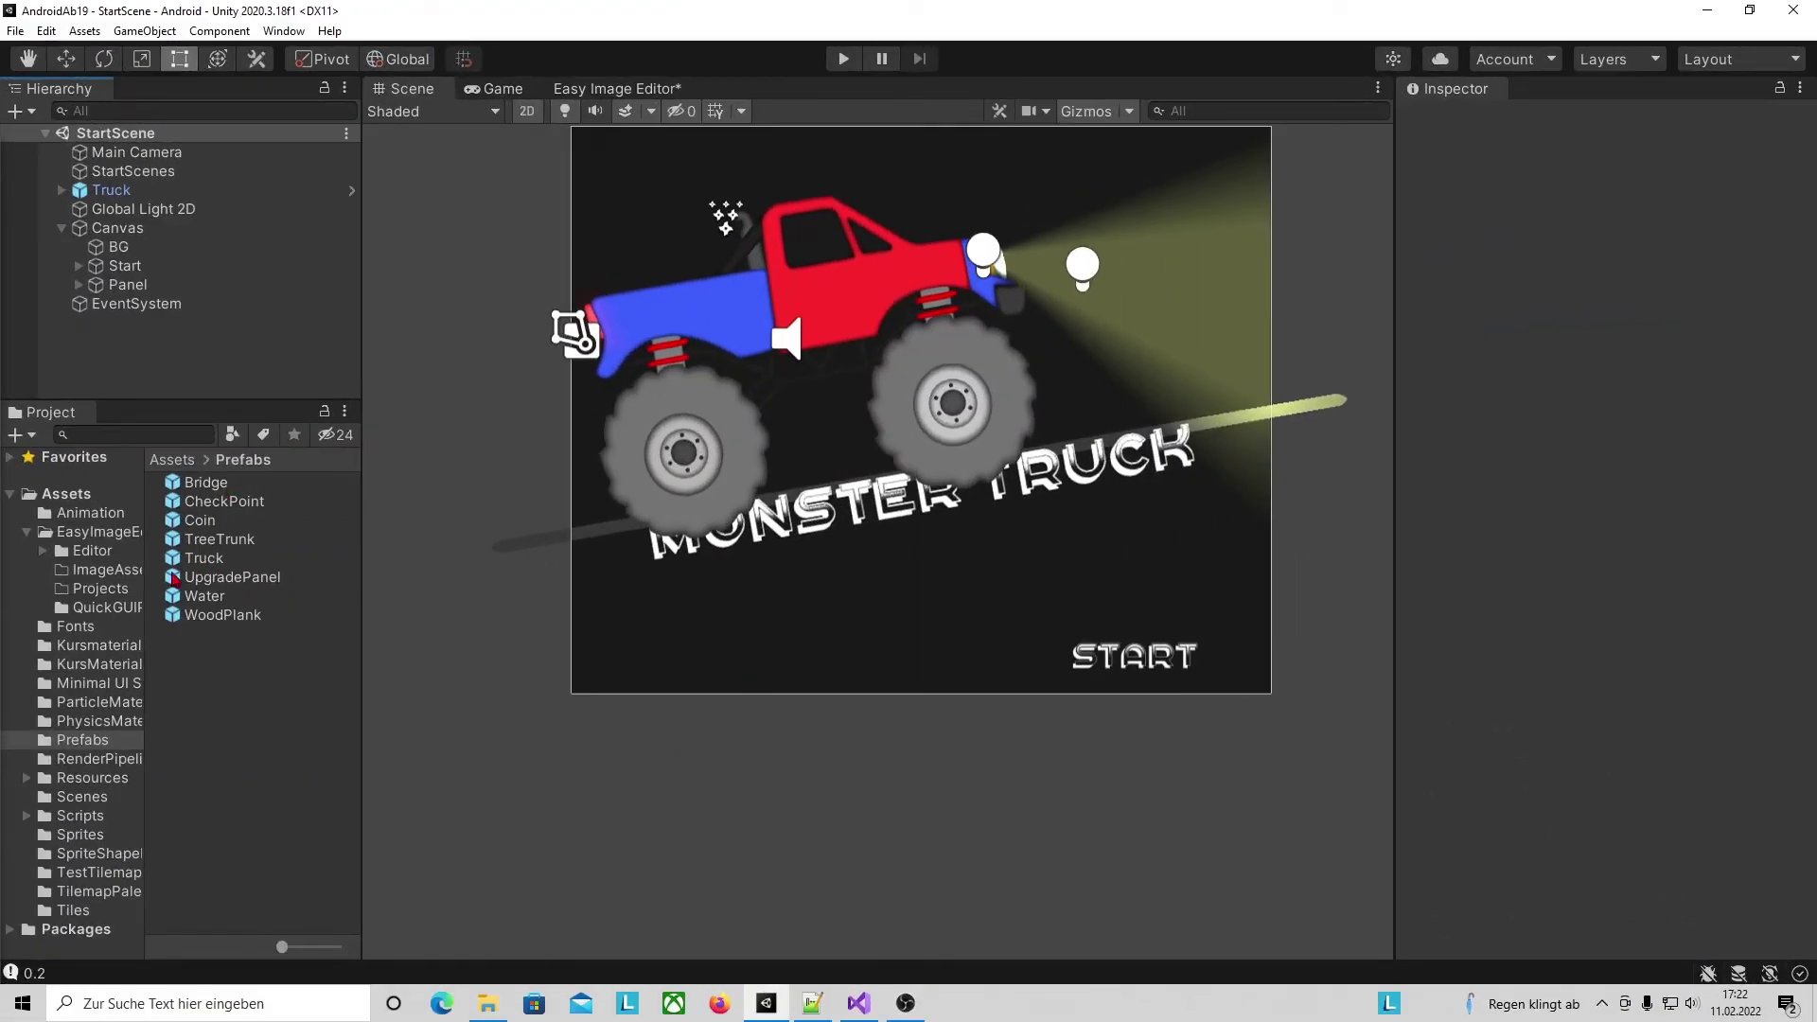
Open the Truck prefab, select Chassis, and expand Truck Controller to its empty upgrade arrays.
double_click(231, 559)
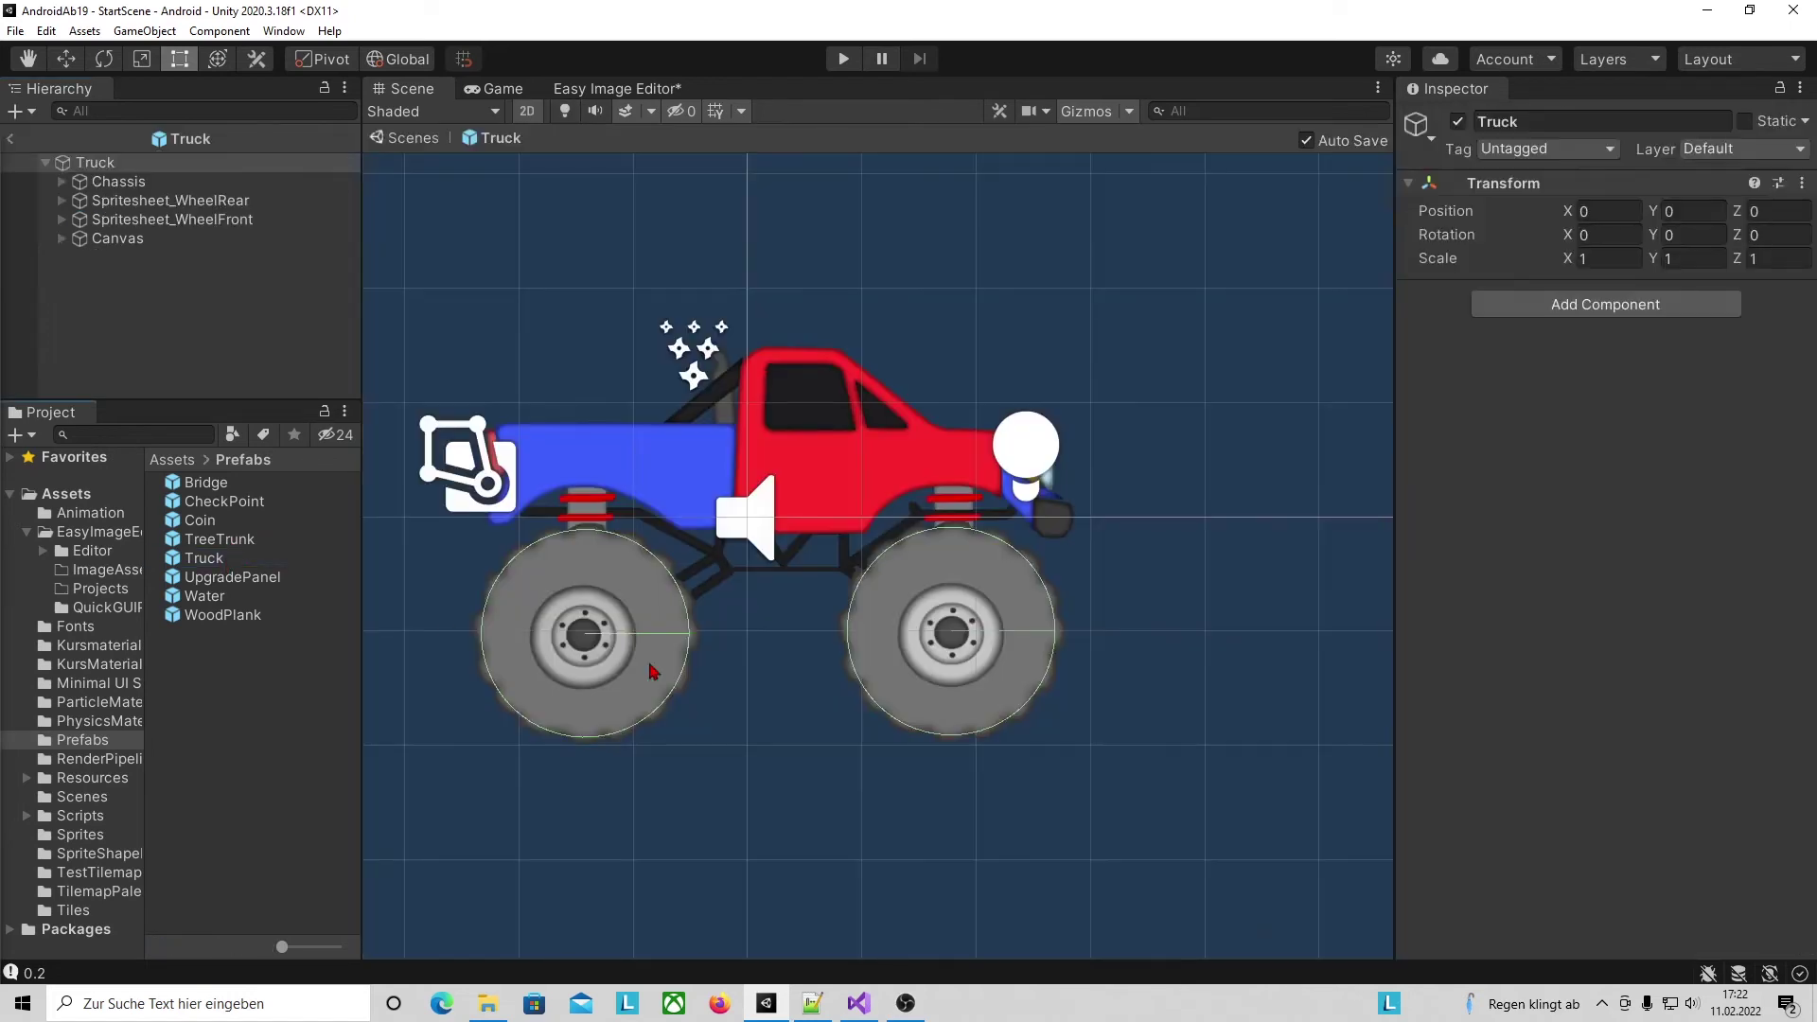
left_click(140, 180)
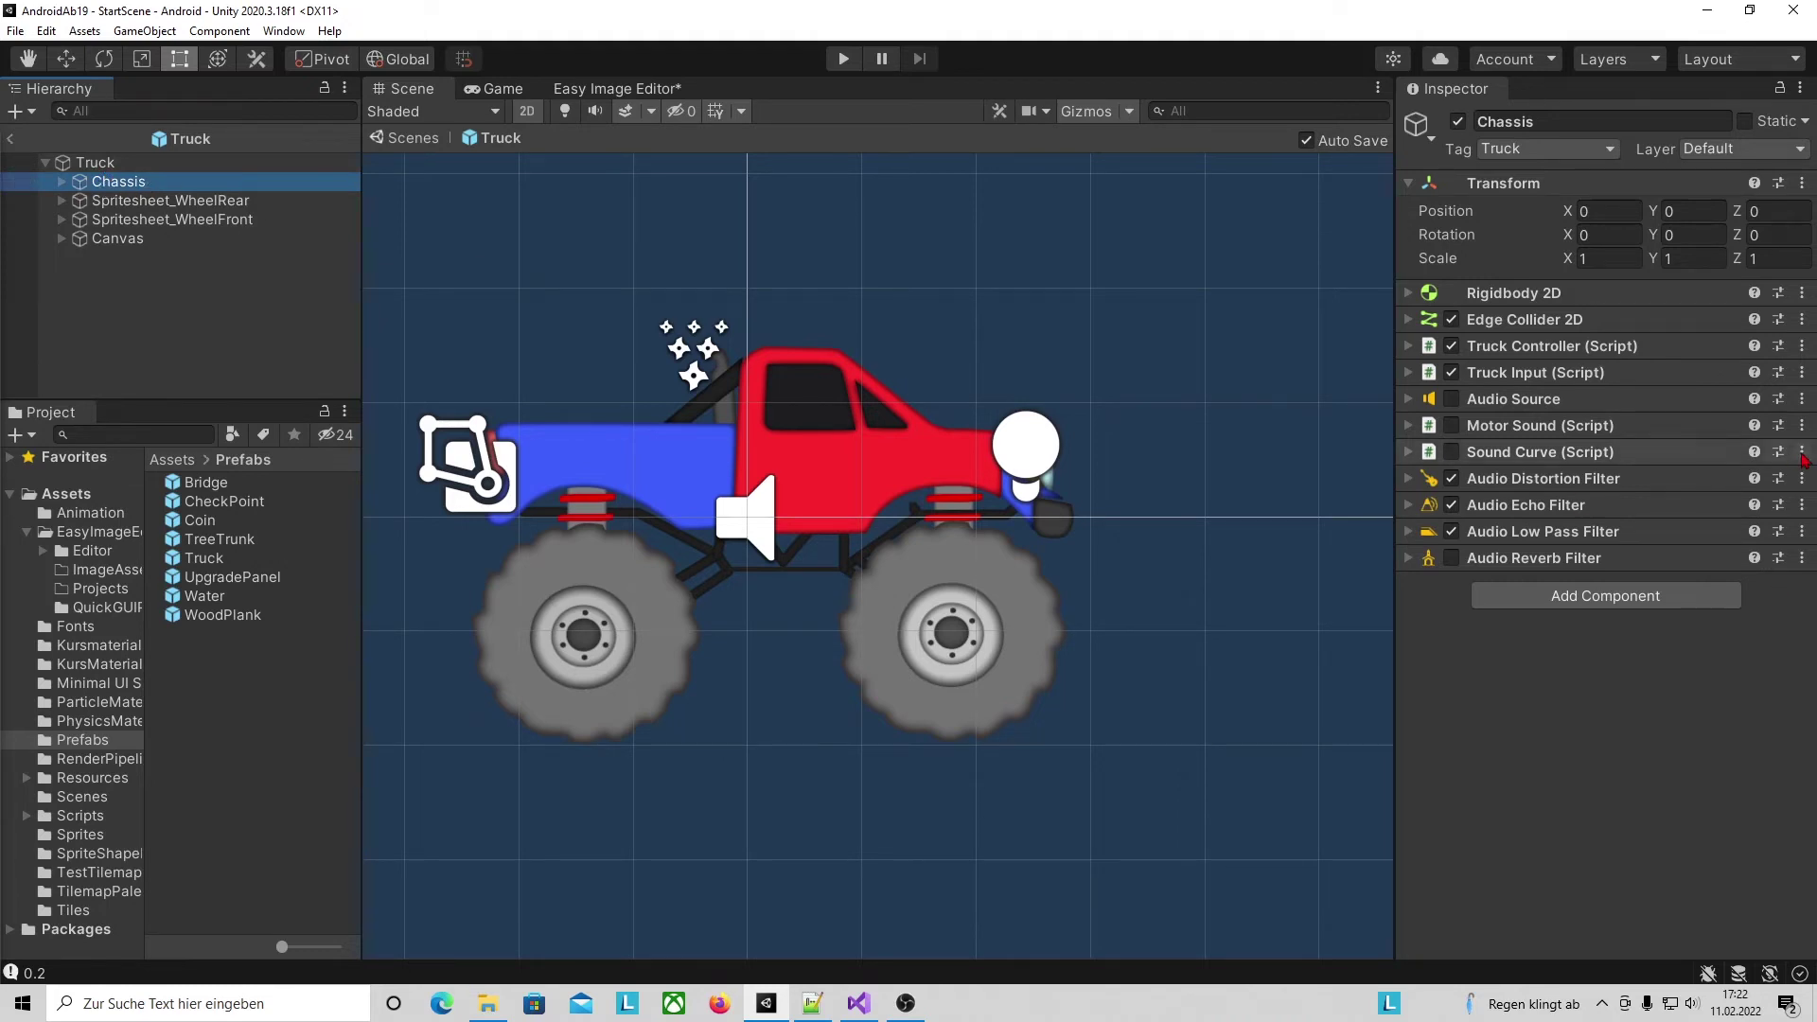
left_click(1511, 348)
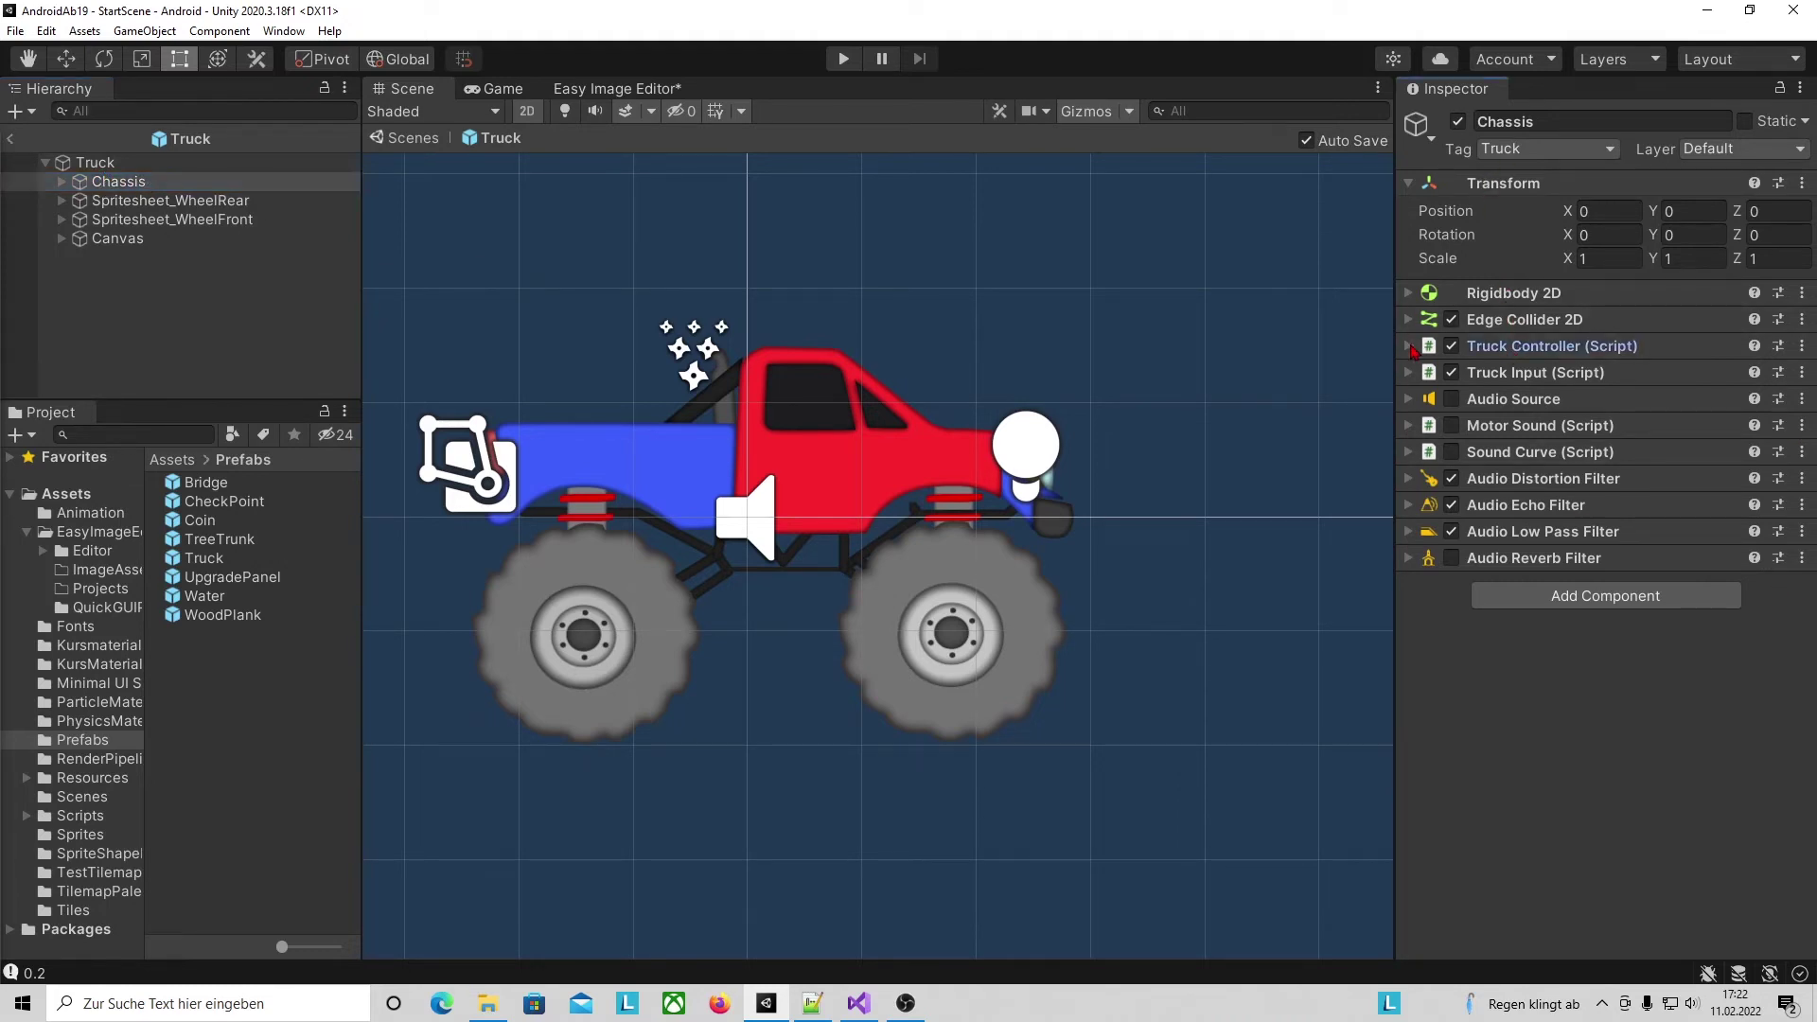
scroll(1646, 565, "down", 5)
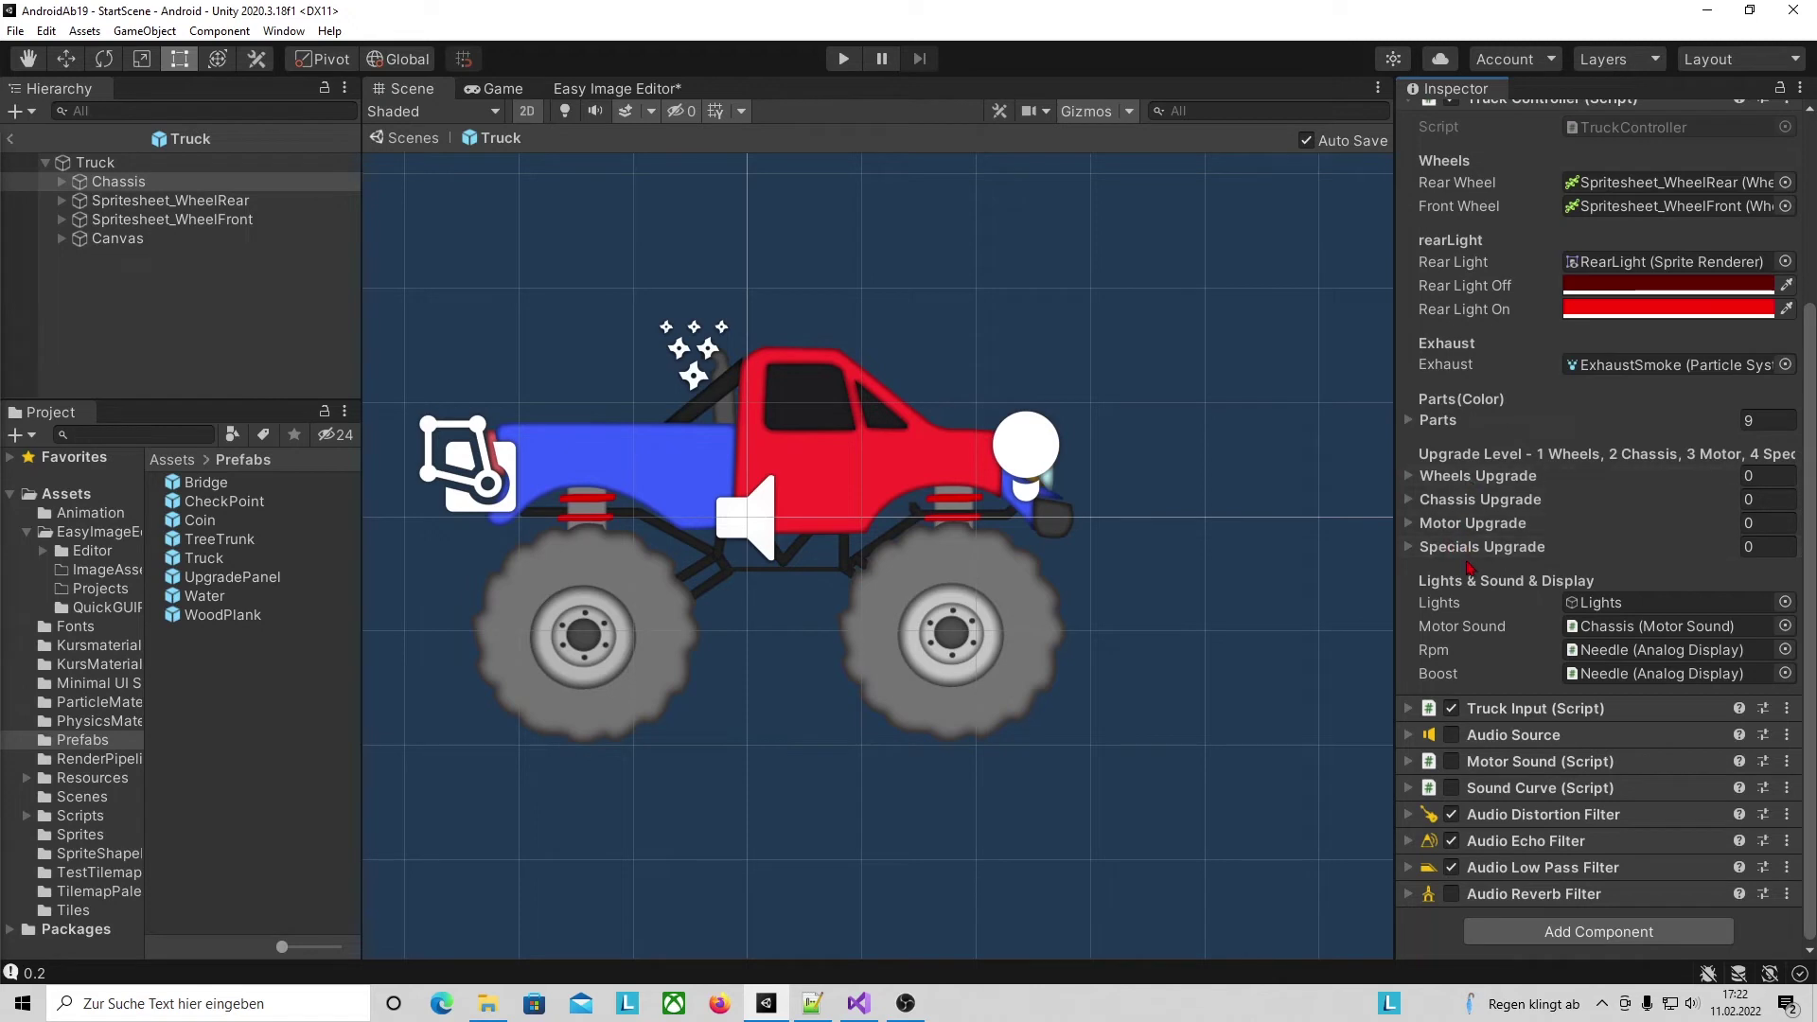
left_click(1767, 476)
Set the Wheels, Chassis, Motor and Specials Upgrade array sizes to 5 each.
type("5")
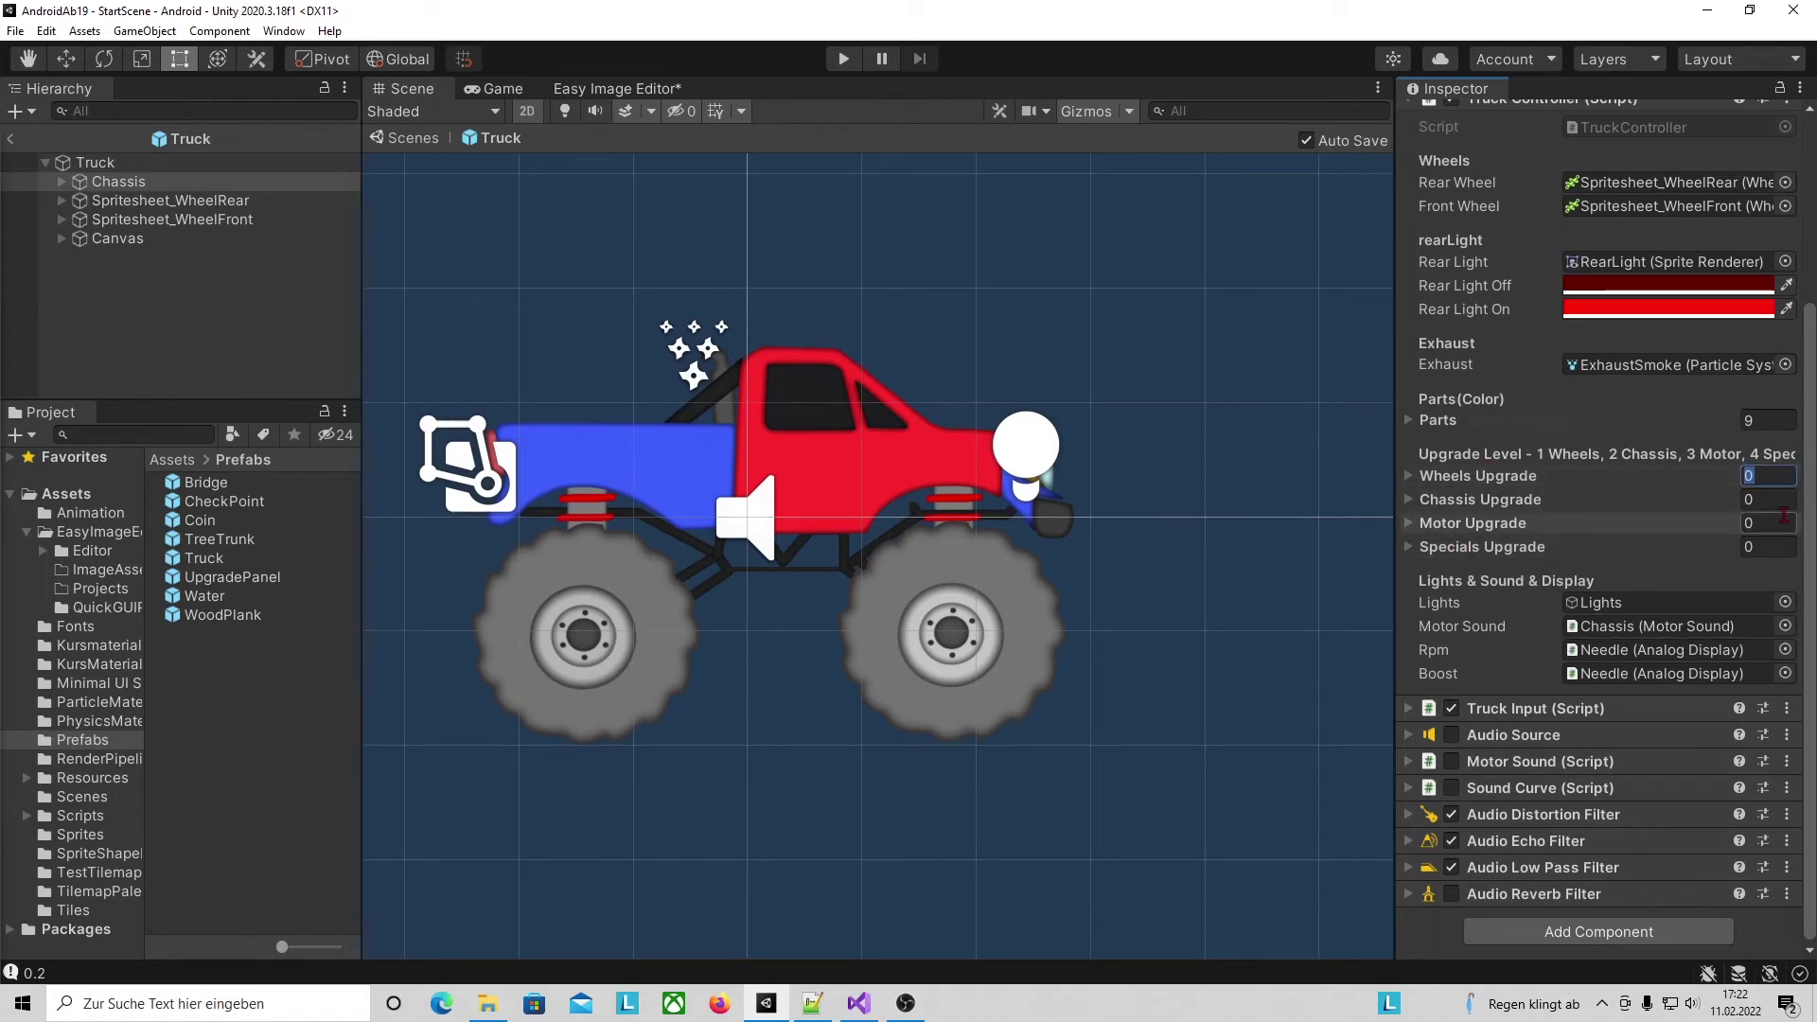
left_click(1766, 499)
type("5")
left_click(1764, 526)
type("5")
left_click(1768, 549)
type("5")
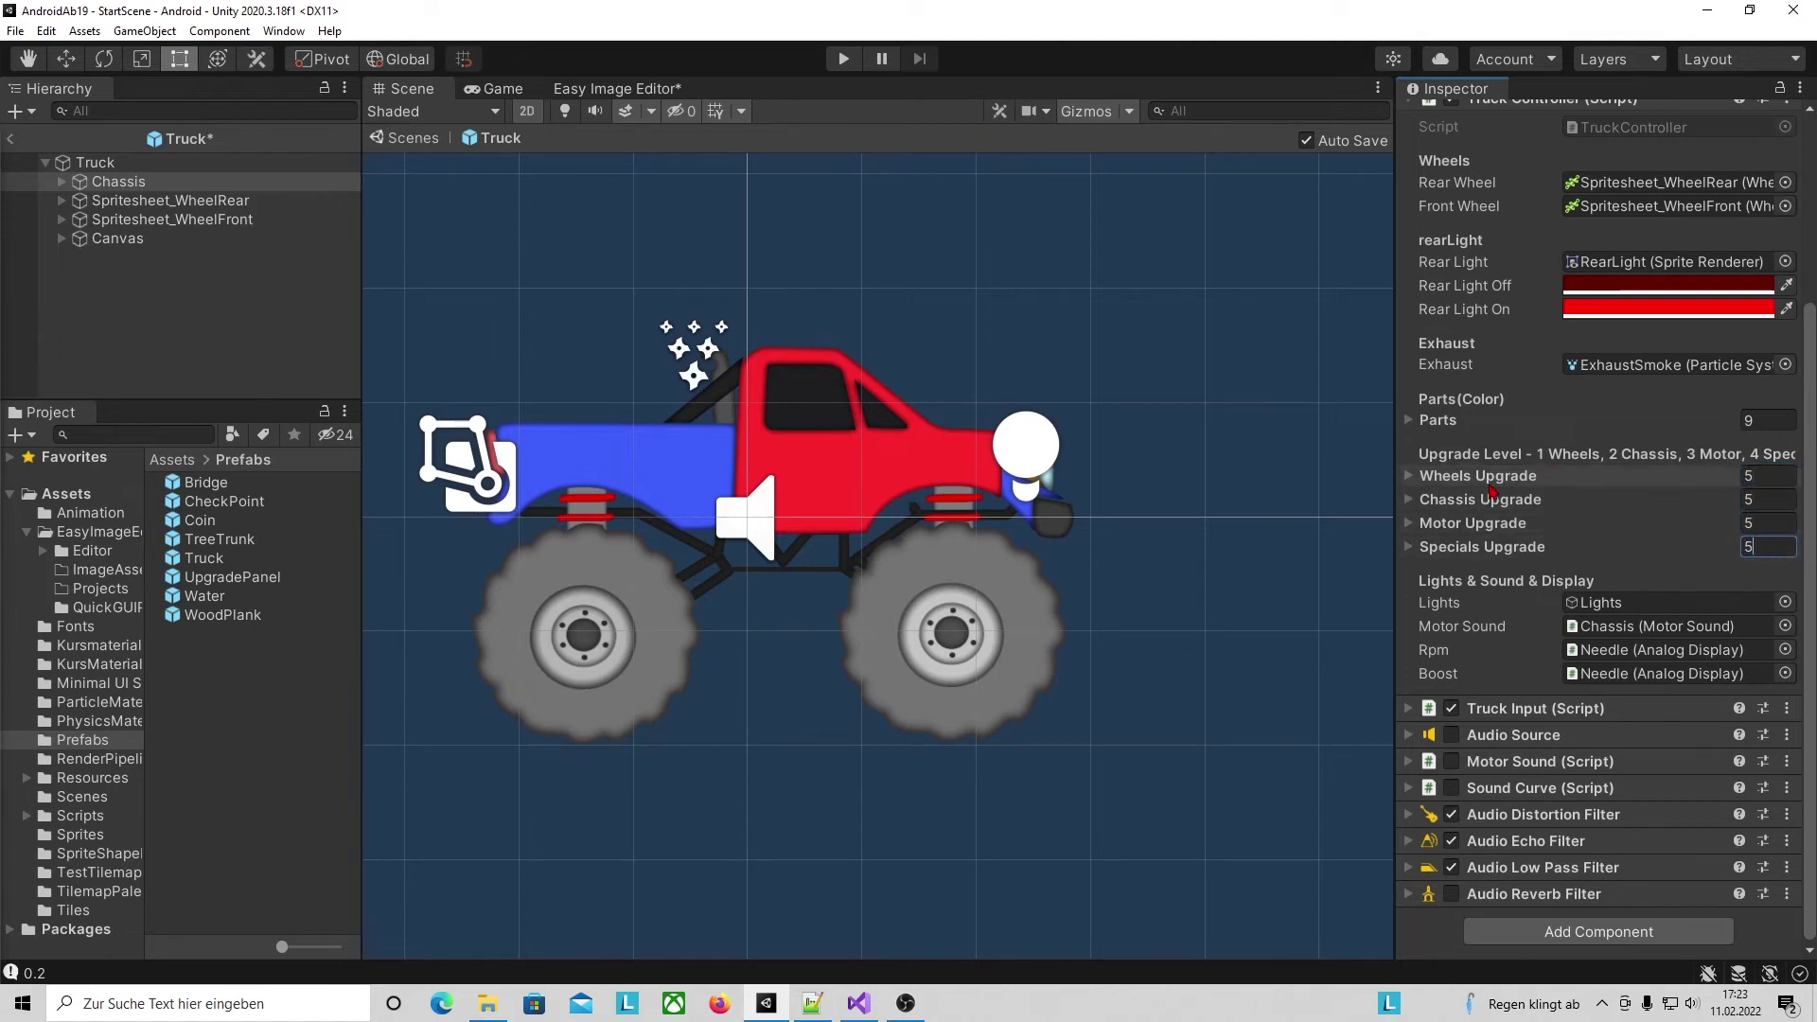
Expand Wheels Upgrade Element 0 and inspect the Wheel_0 material in the PhysicsMaterial folder.
left_click(1414, 479)
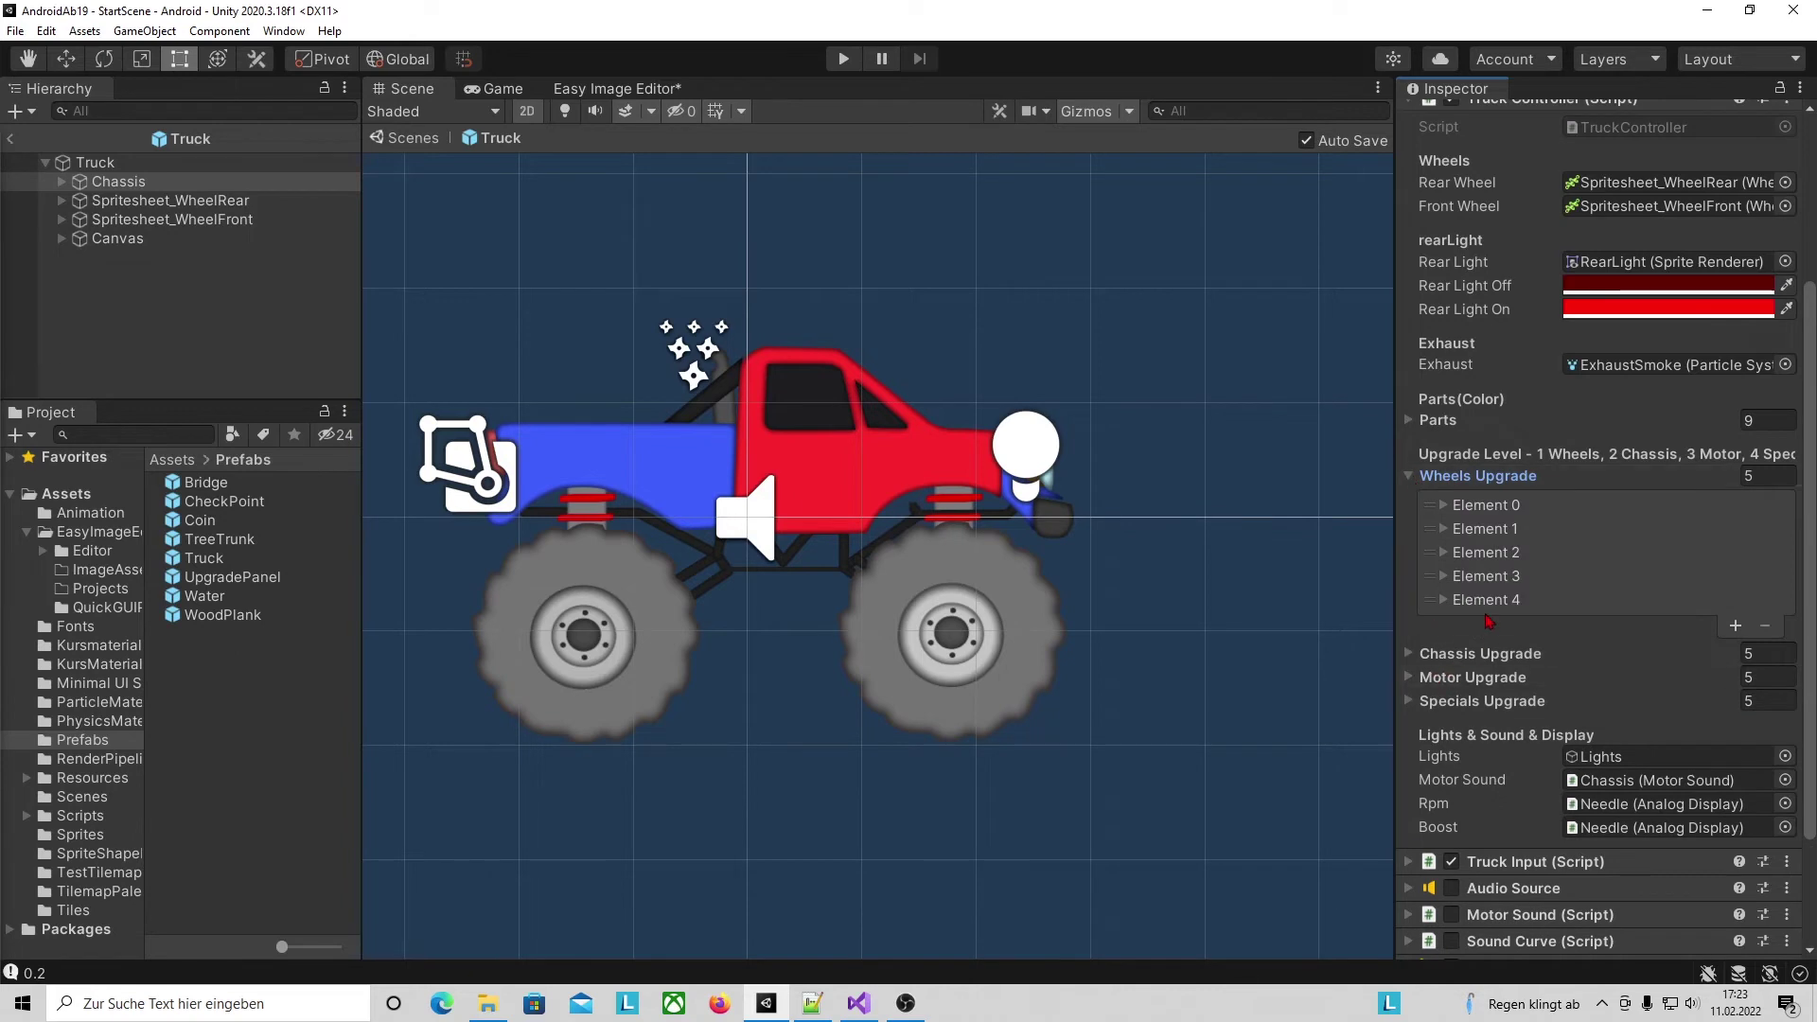
left_click(1444, 507)
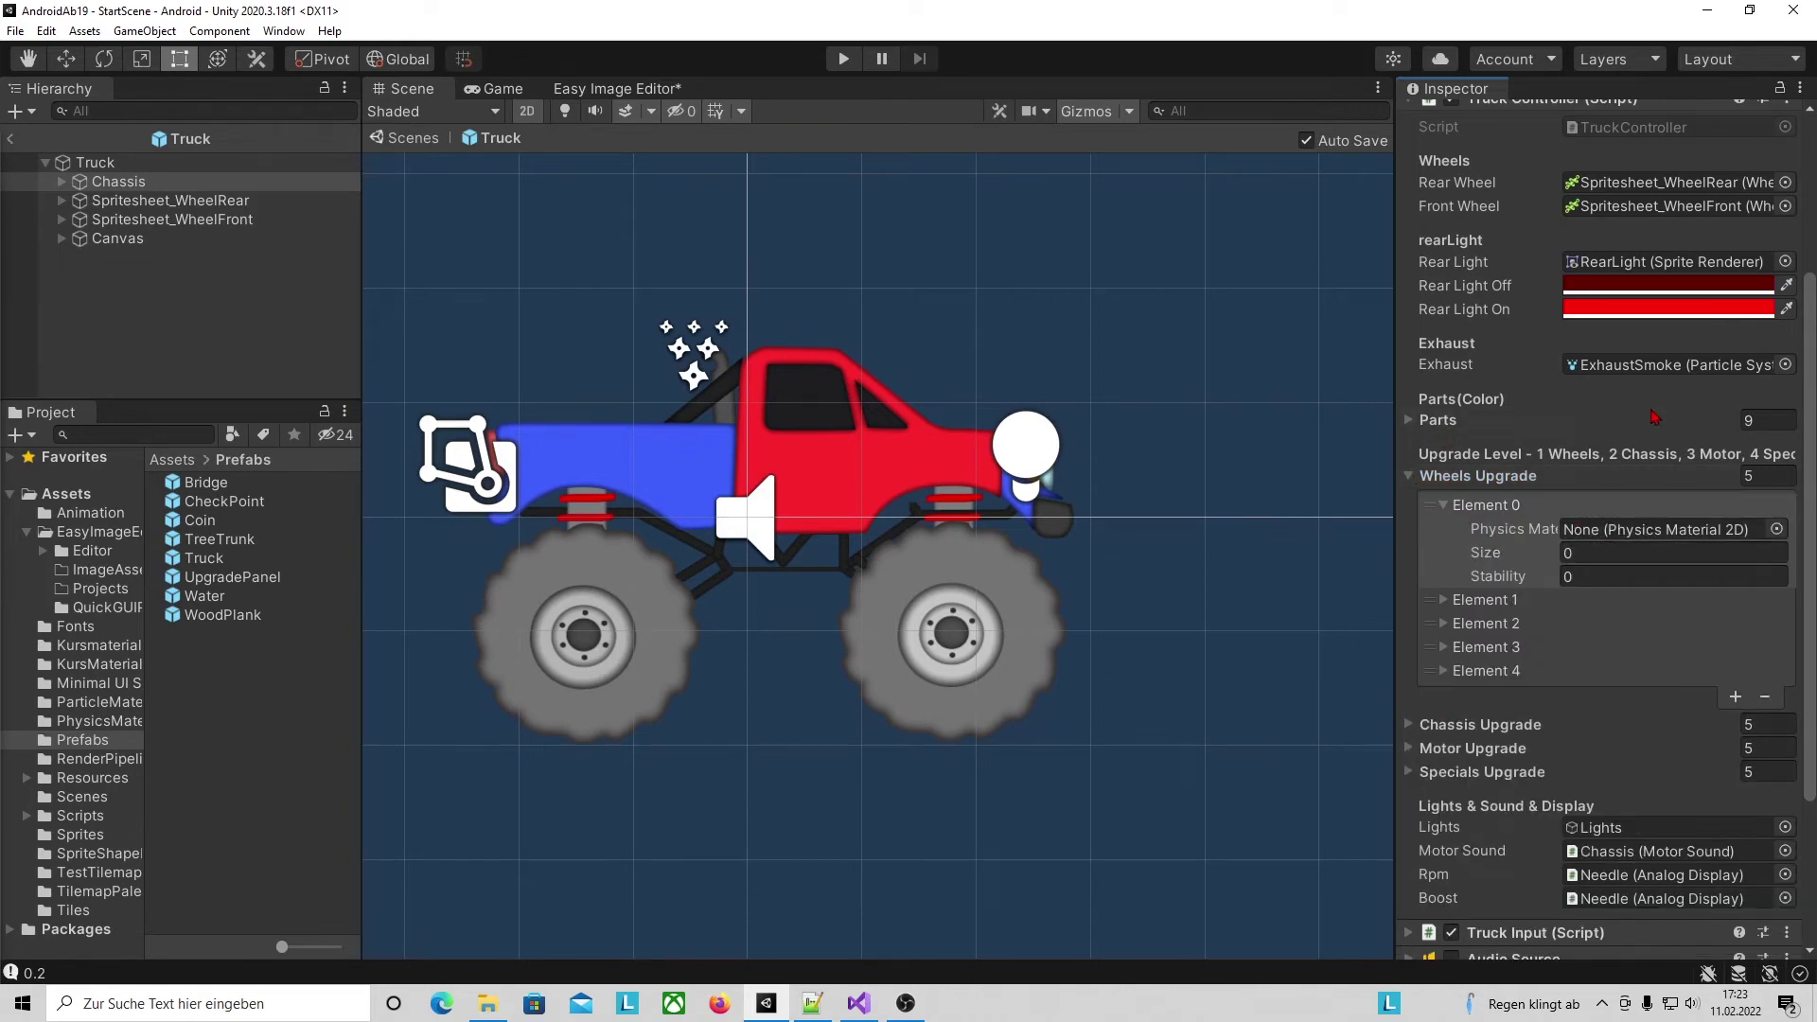
left_click(1609, 532)
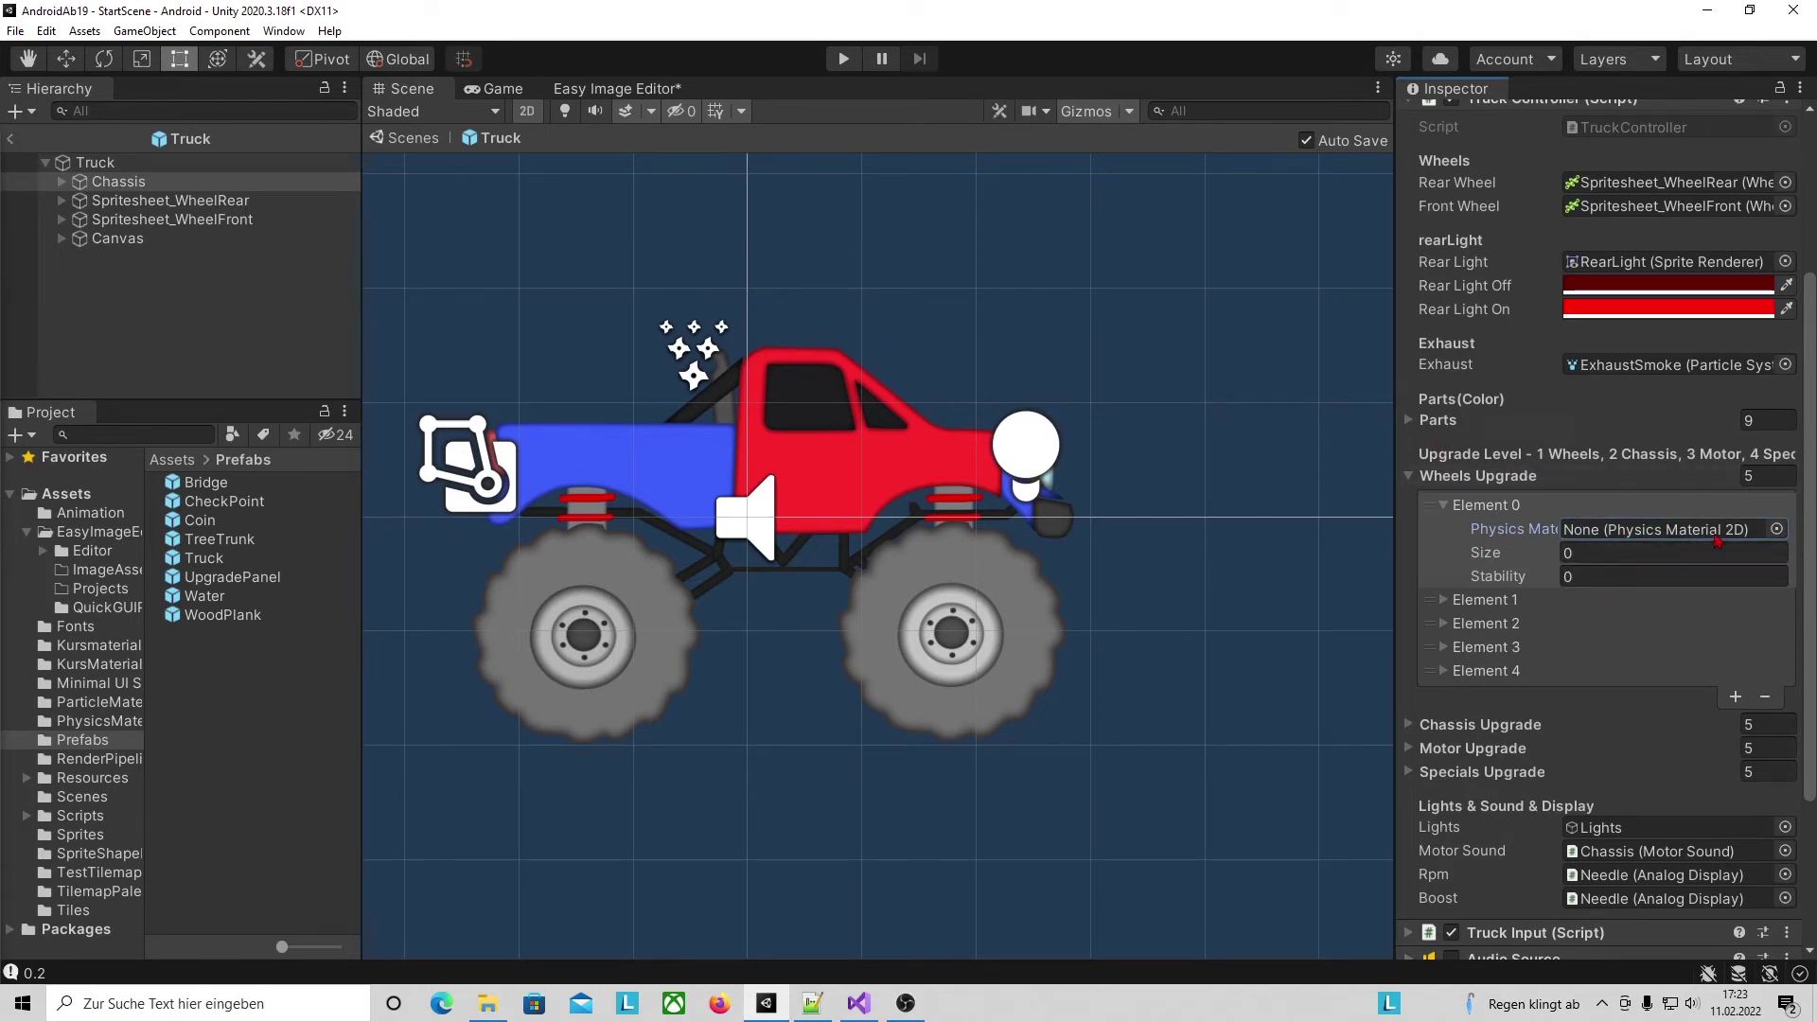
left_click(95, 721)
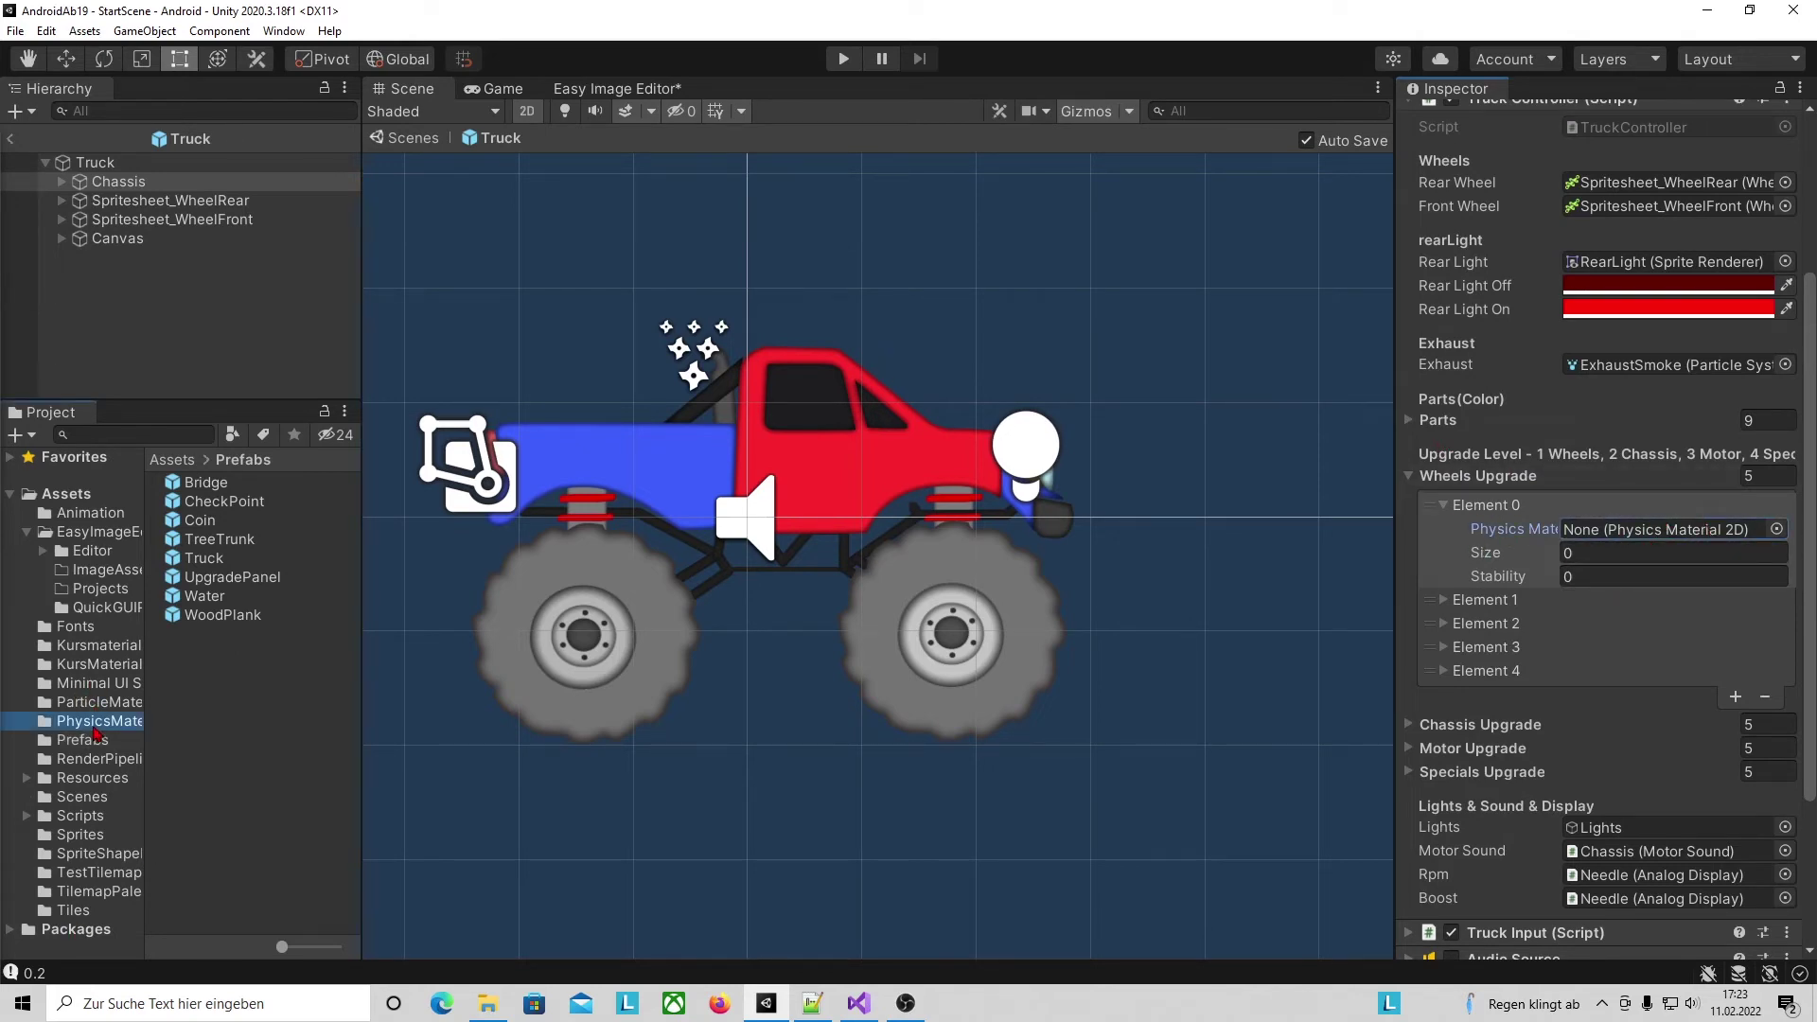
left_click(240, 674)
left_click(261, 502)
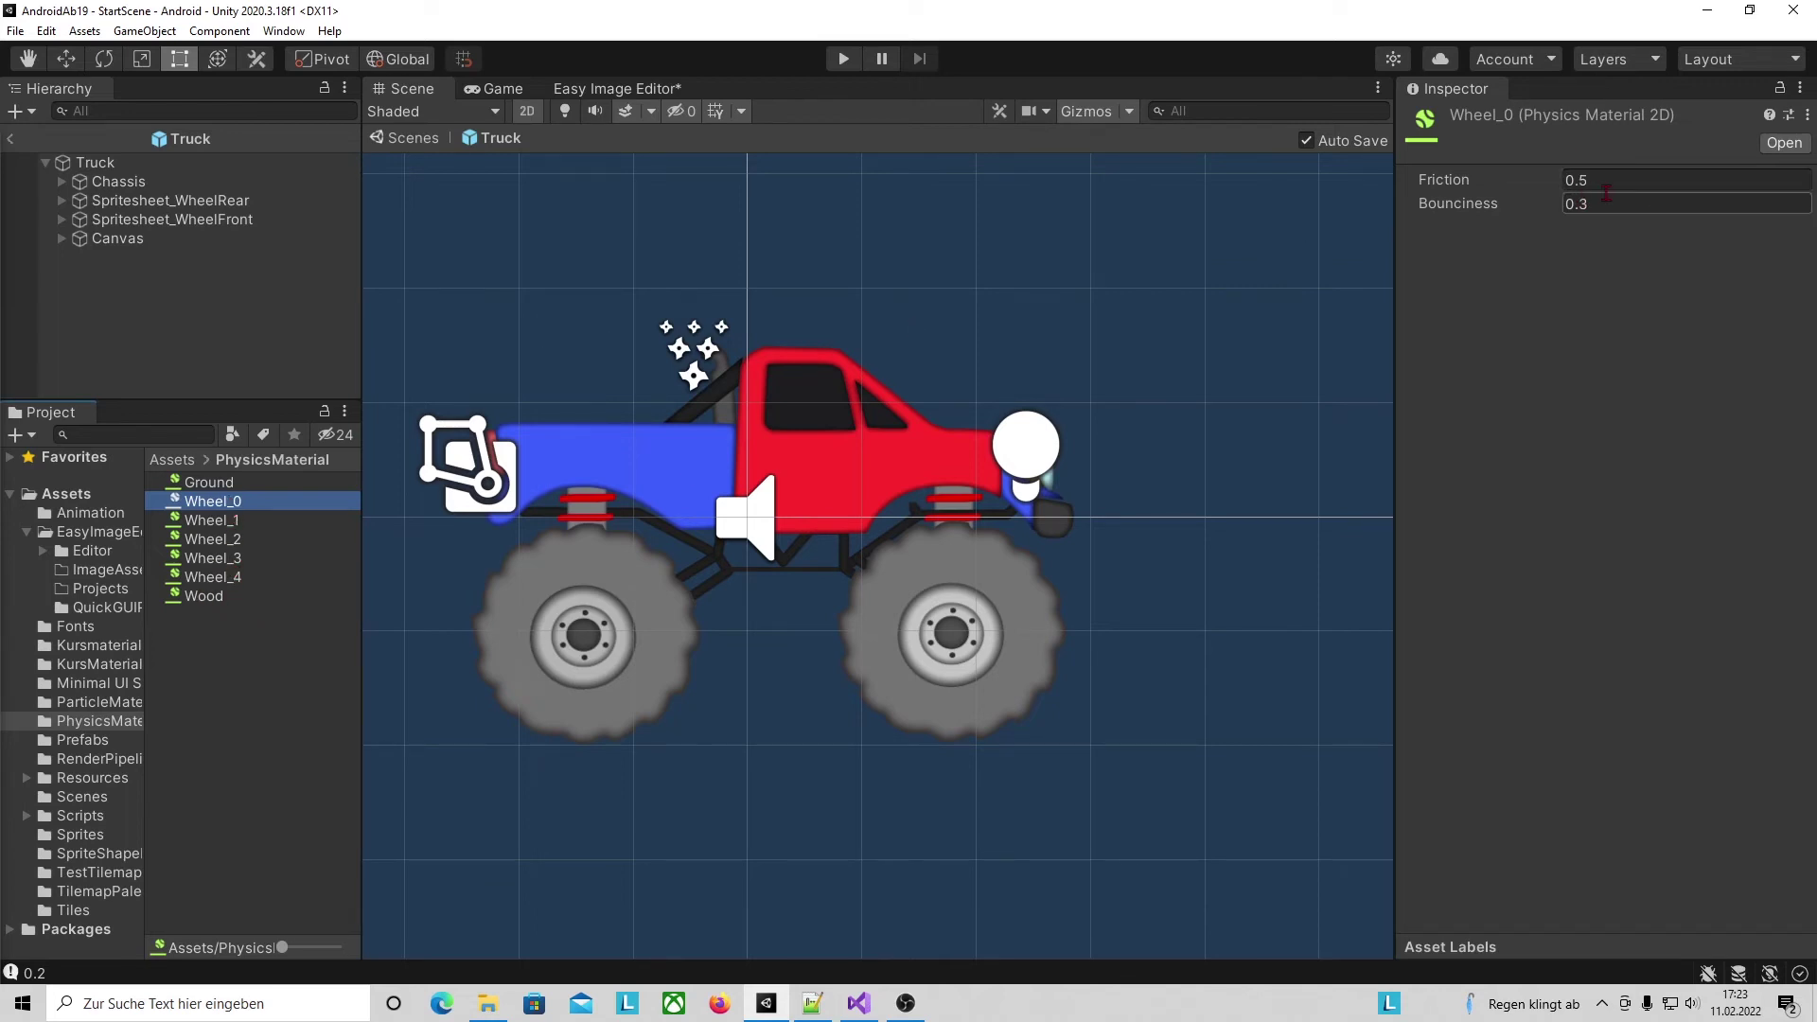
left_click(228, 522)
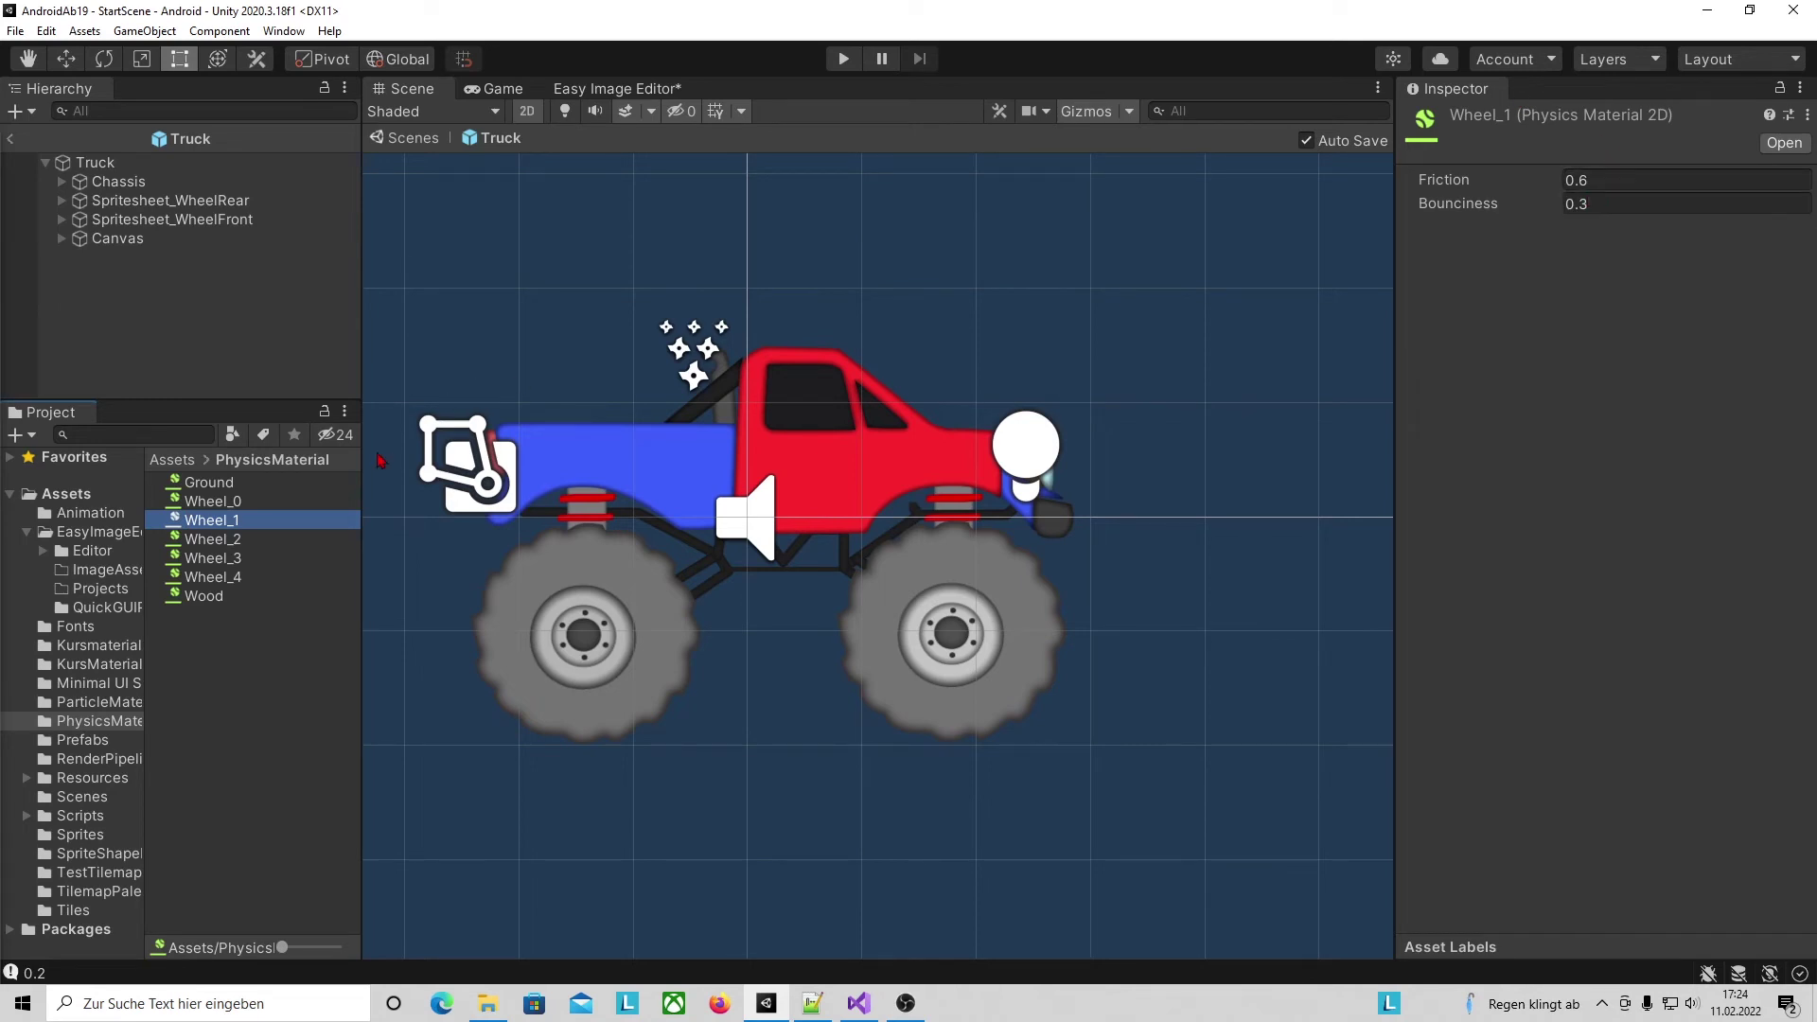
left_click(230, 543)
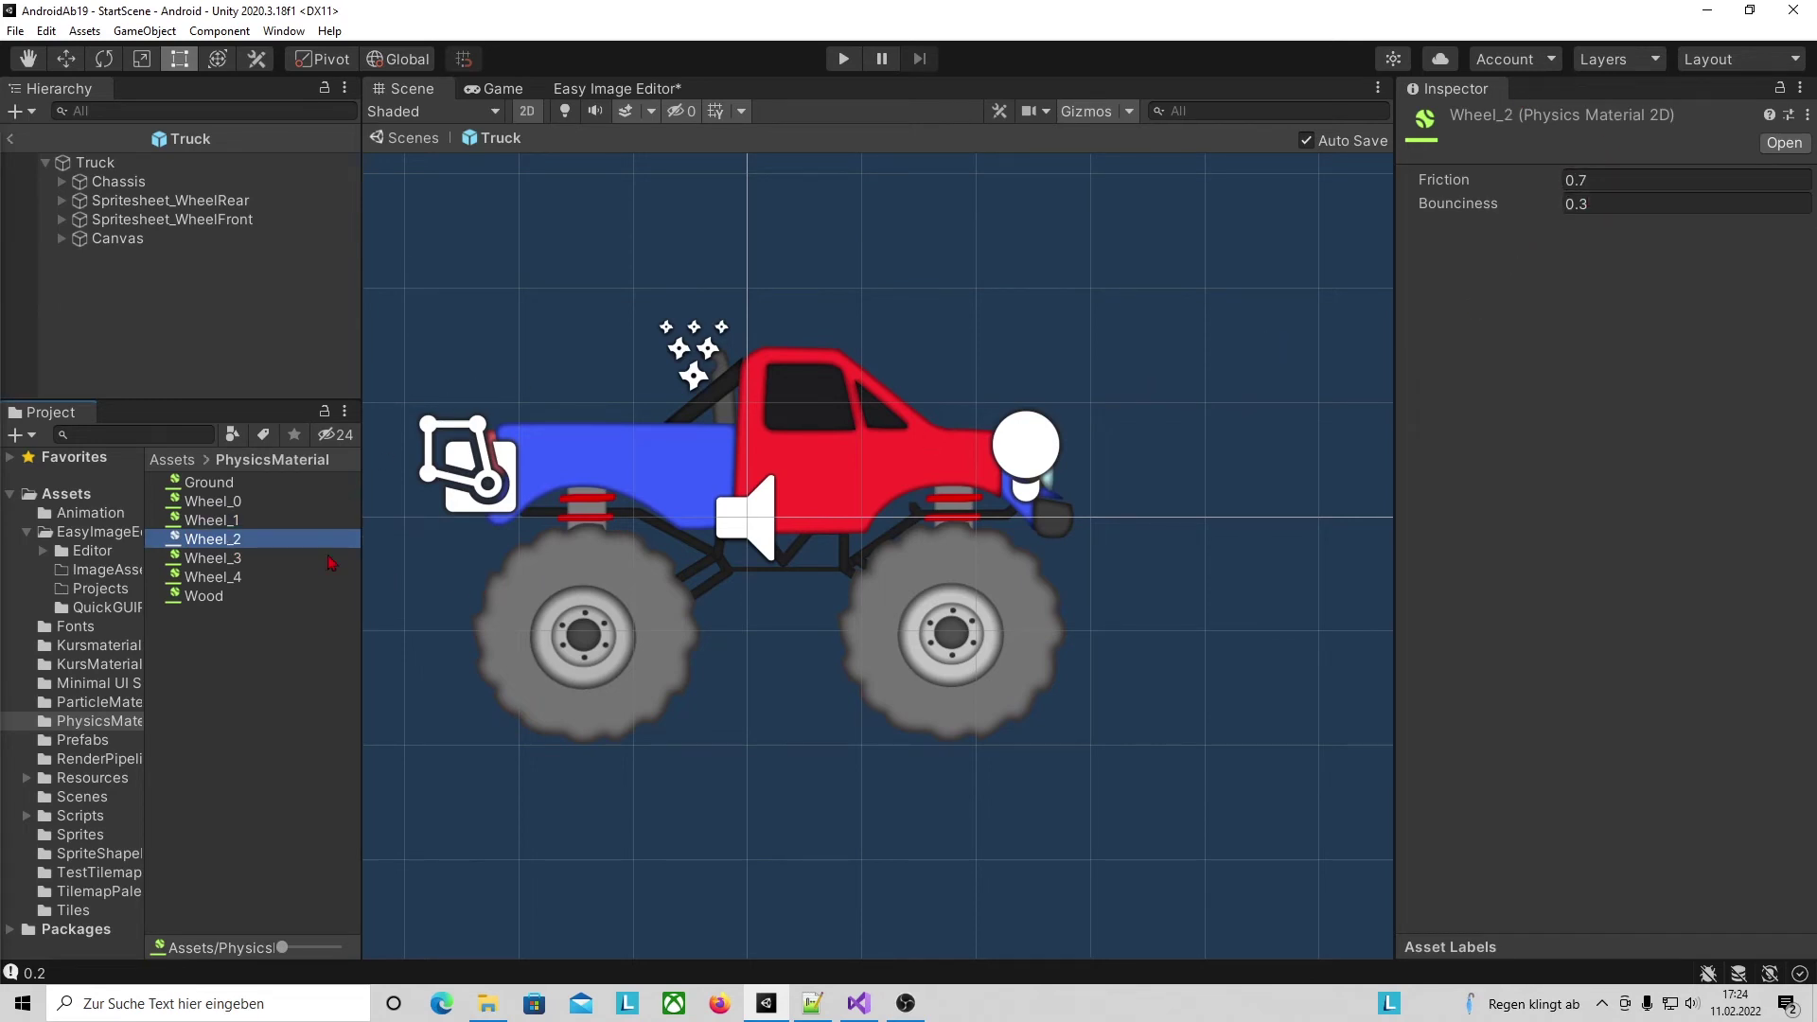
left_click(186, 557)
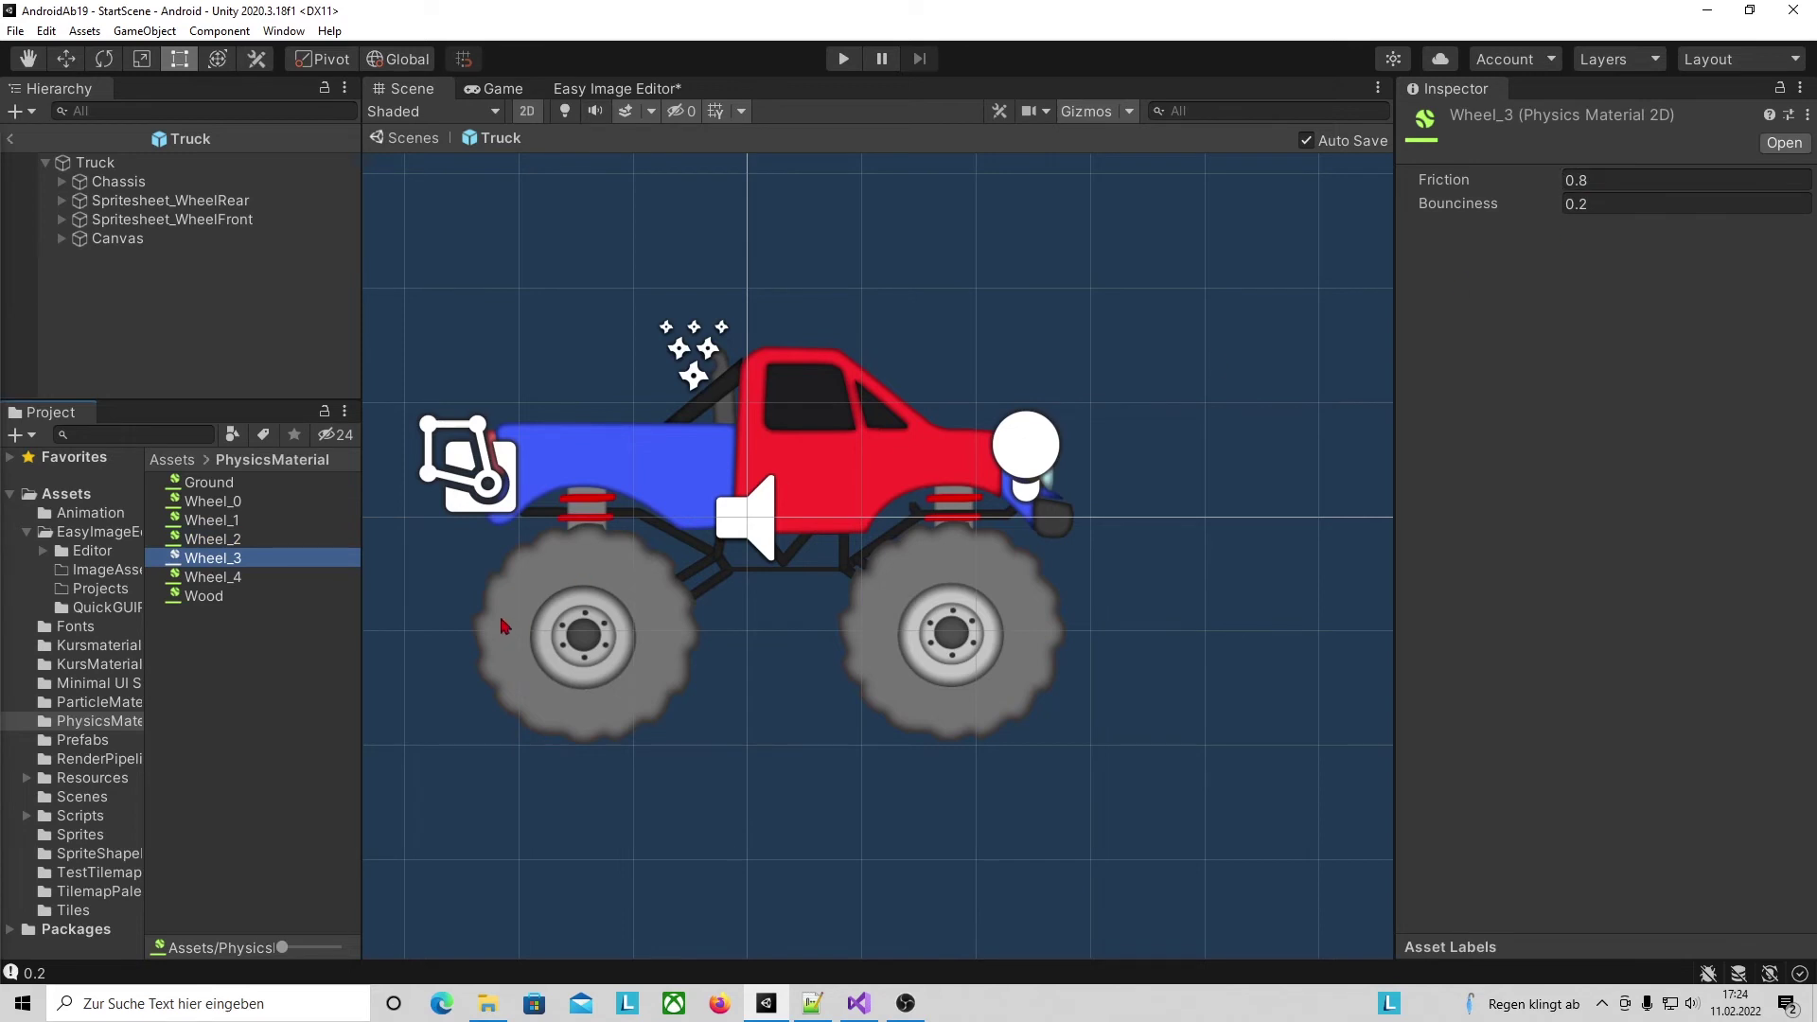
left_click(217, 579)
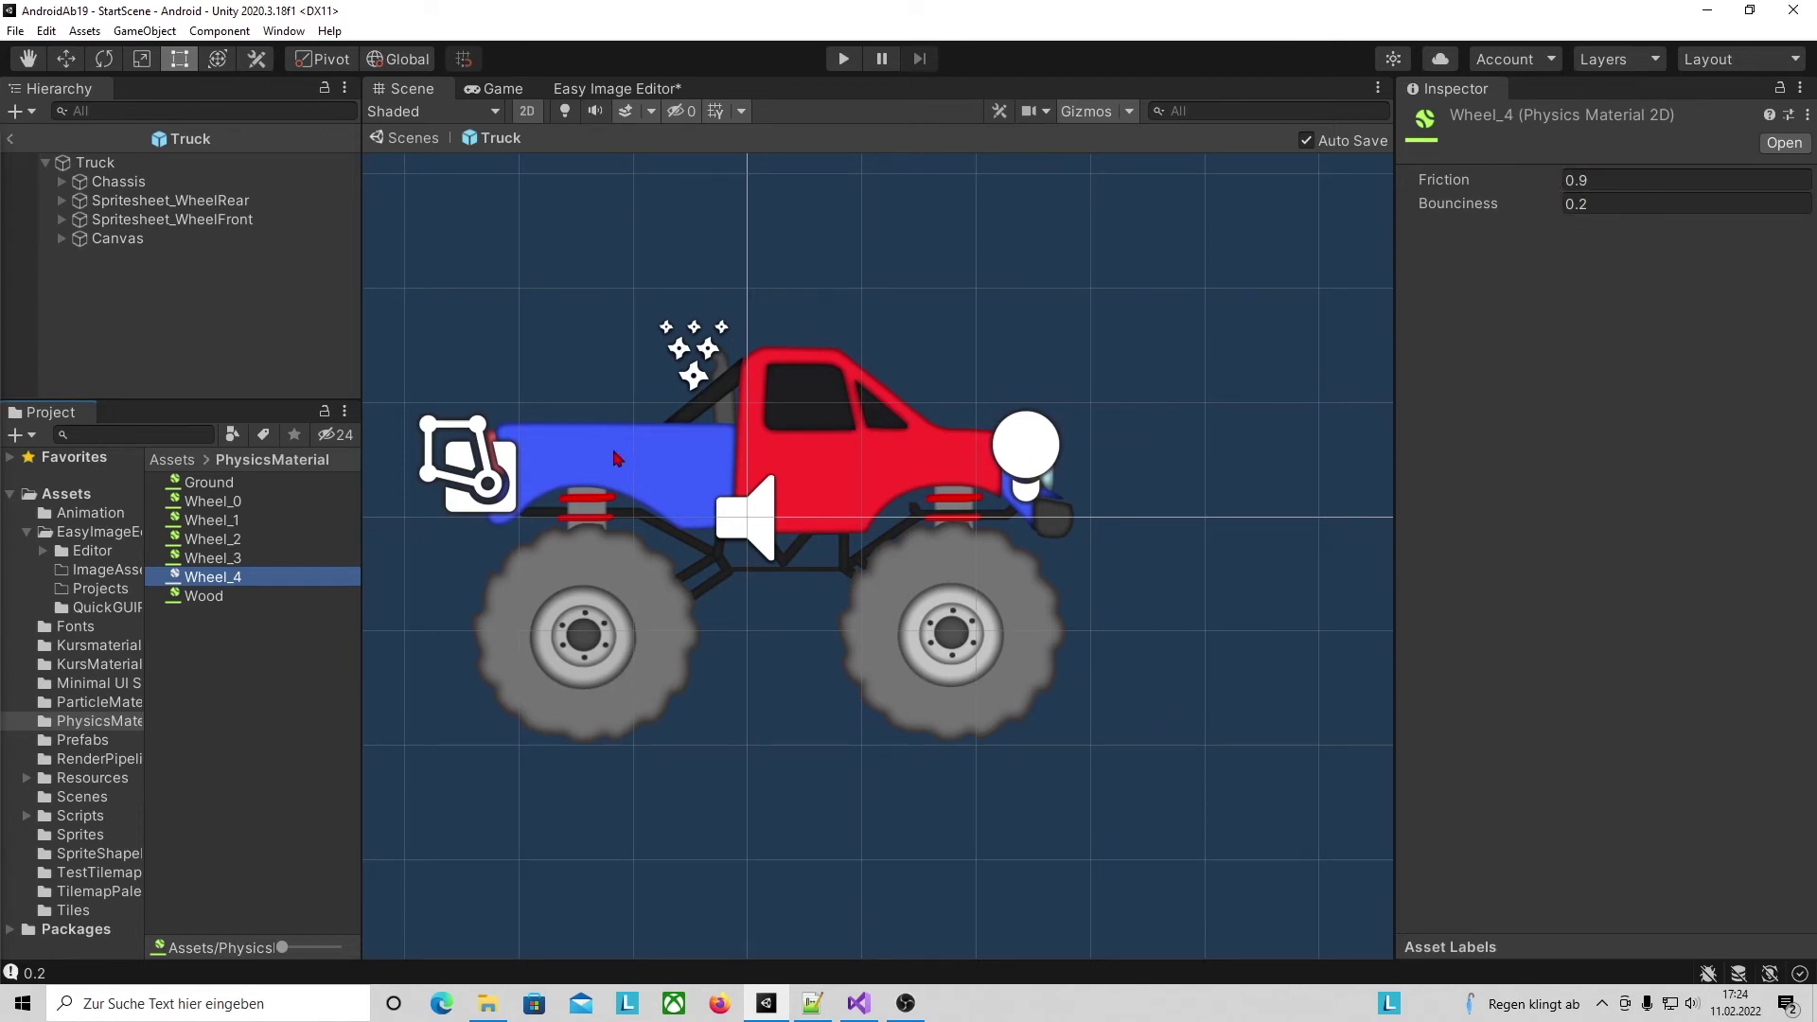
left_click(118, 181)
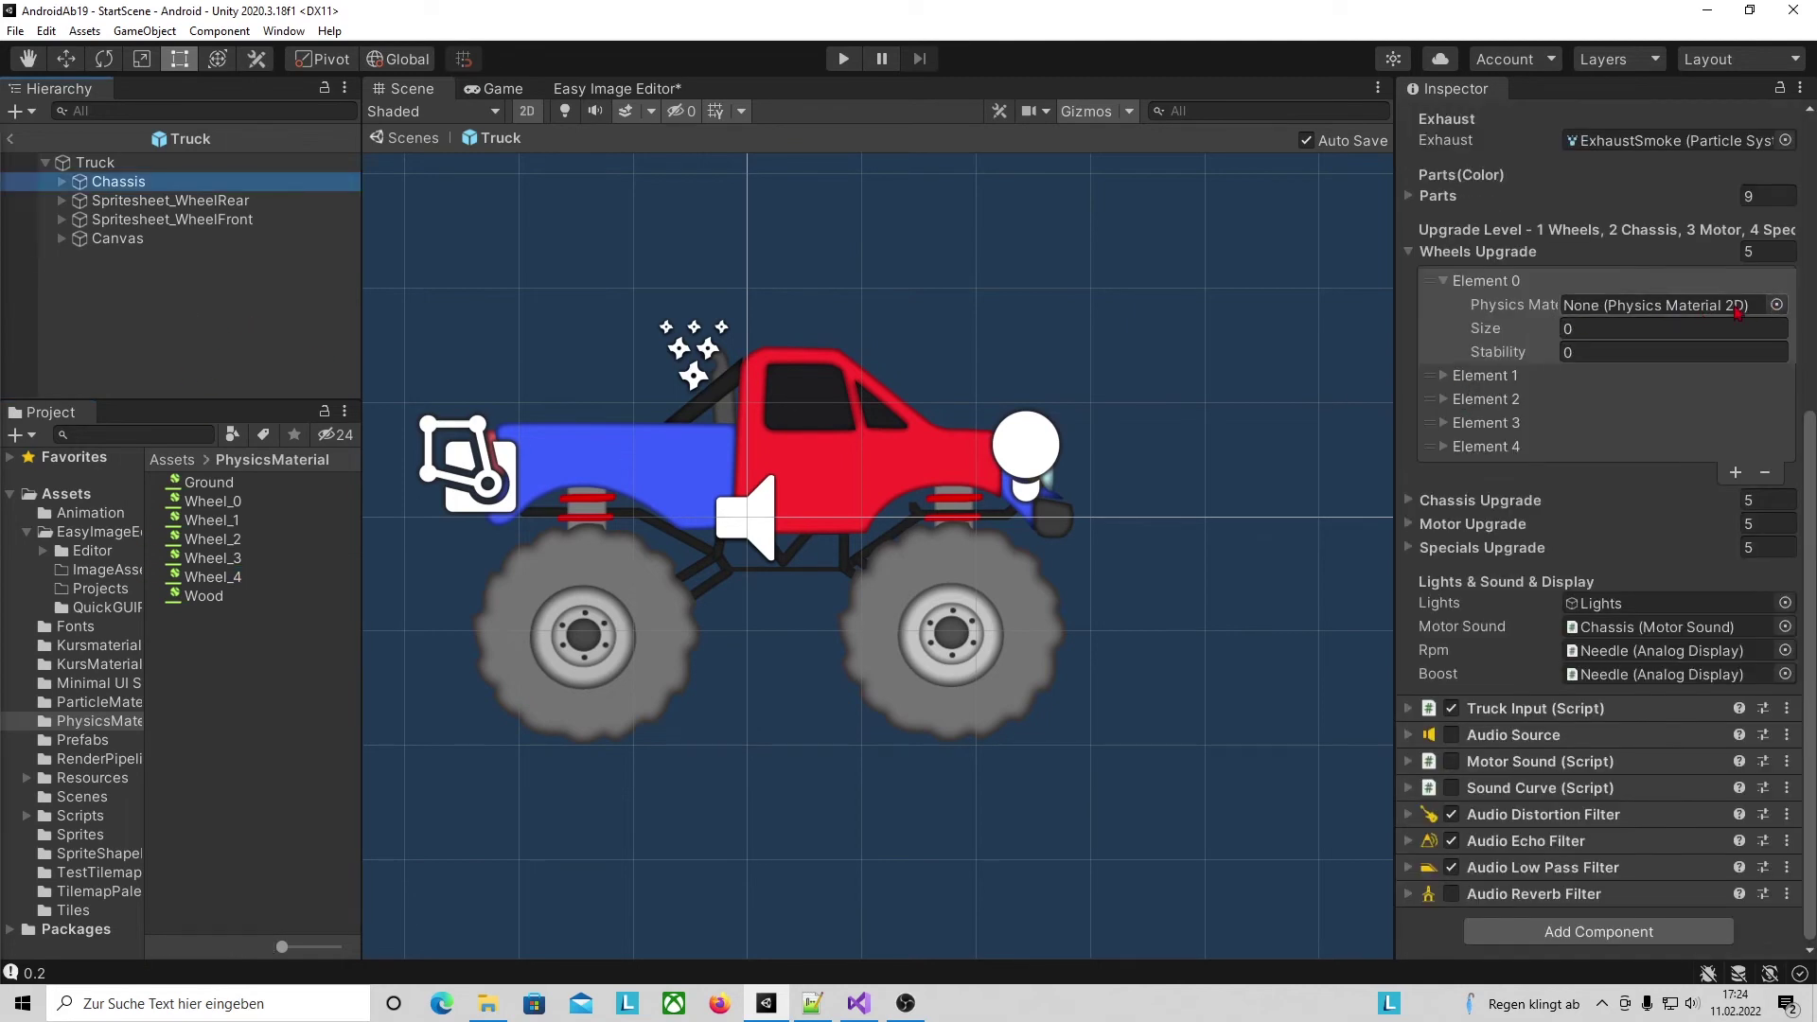
Assign Wheel_0 as wheel level 0's physics material with Size 0.8, then collapse Wheels Upgrade.
left_click_drag(239, 509, 1671, 308)
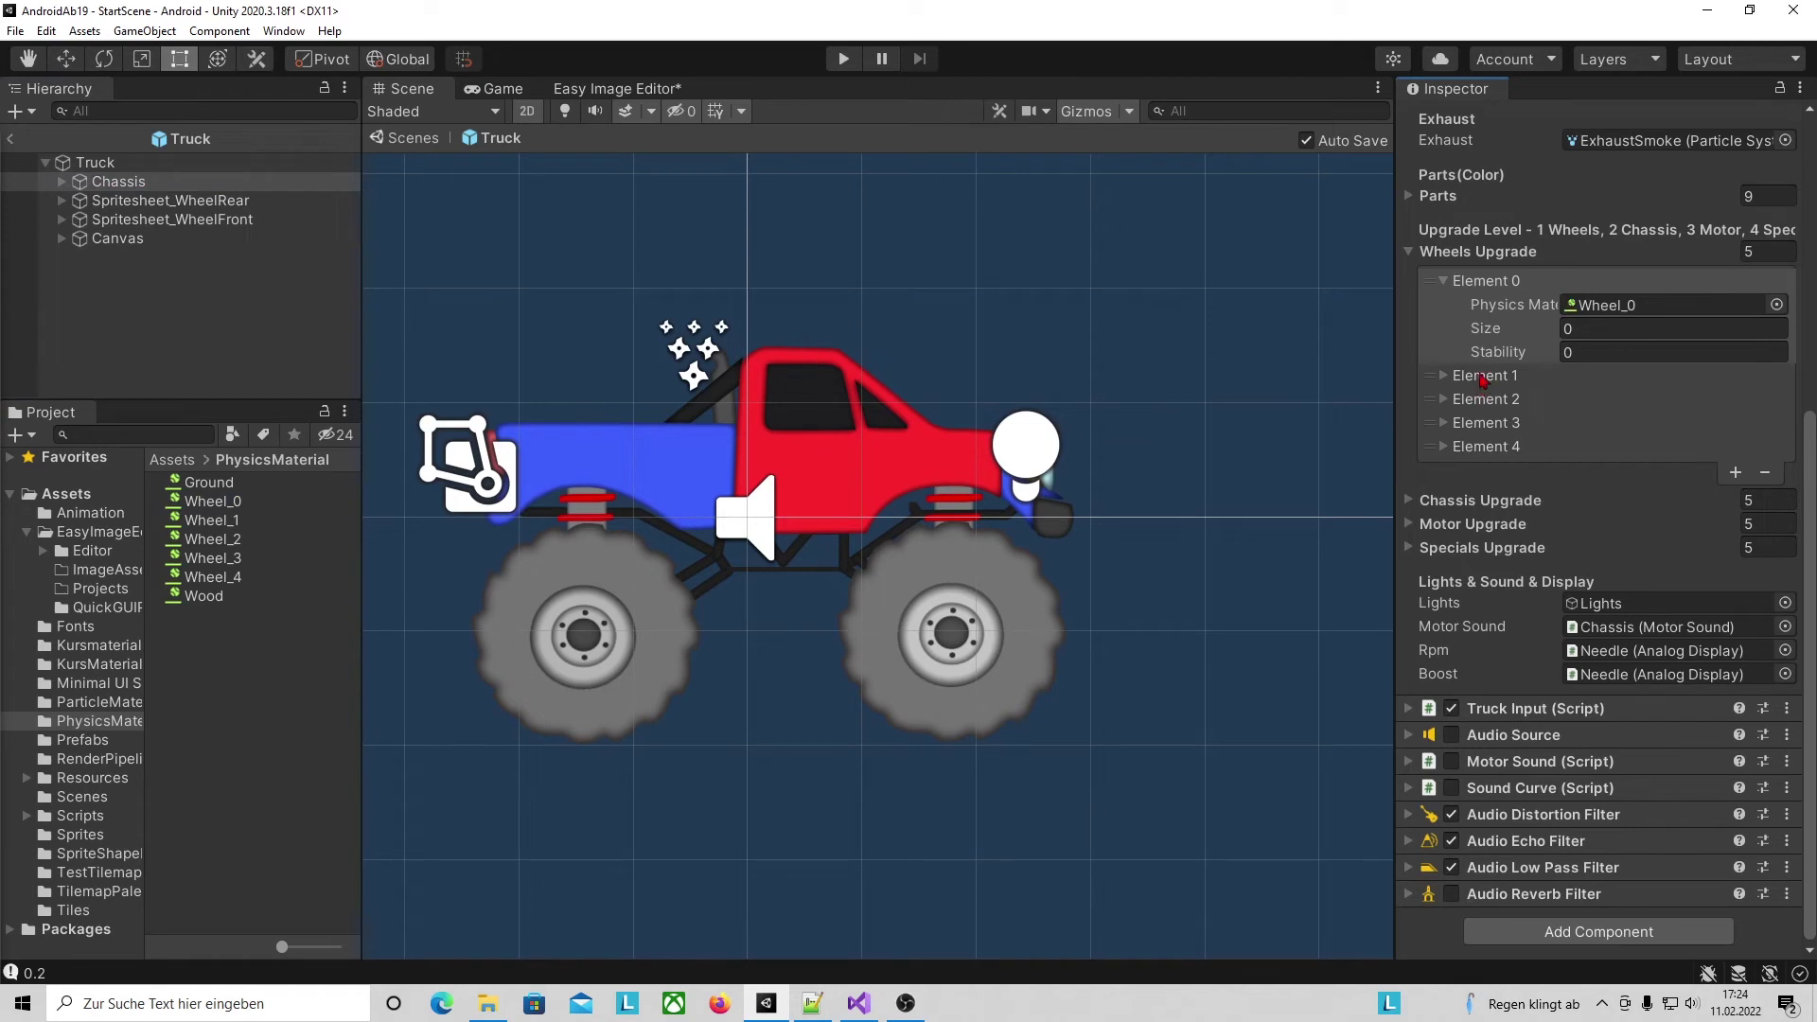
left_click(1616, 332)
type("0.")
type("8")
left_click(1592, 352)
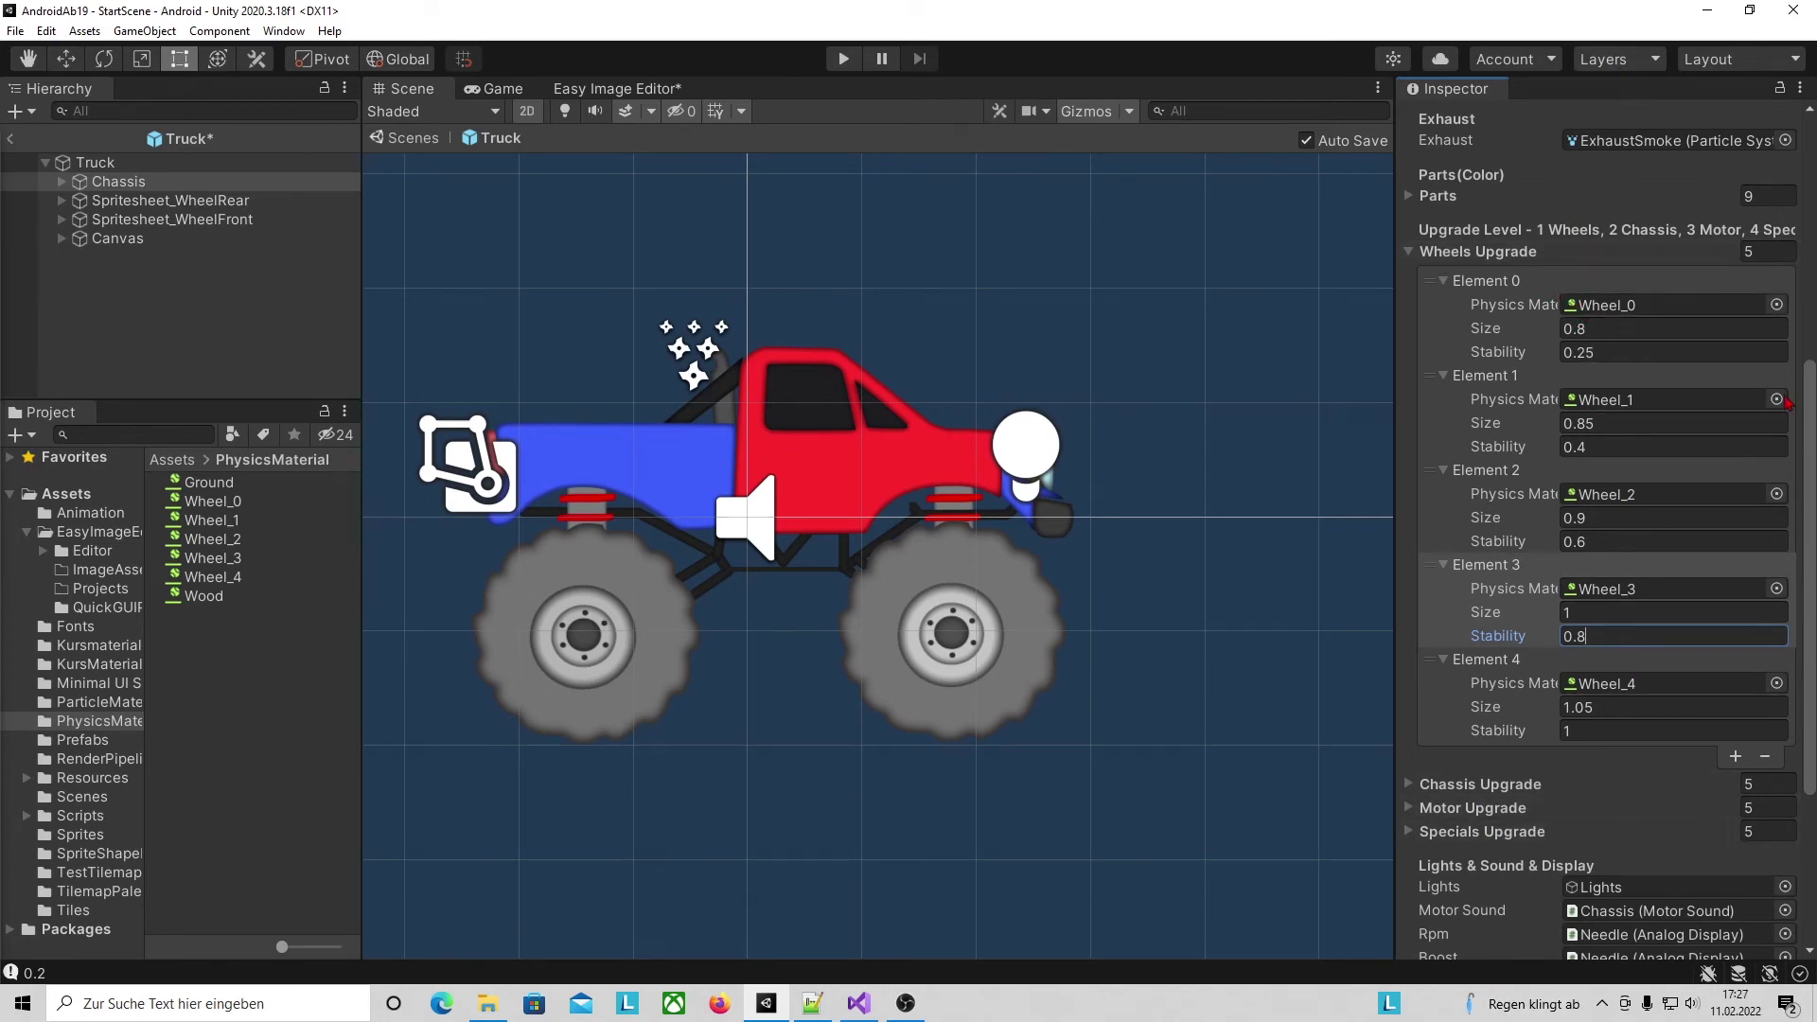
left_click(1462, 252)
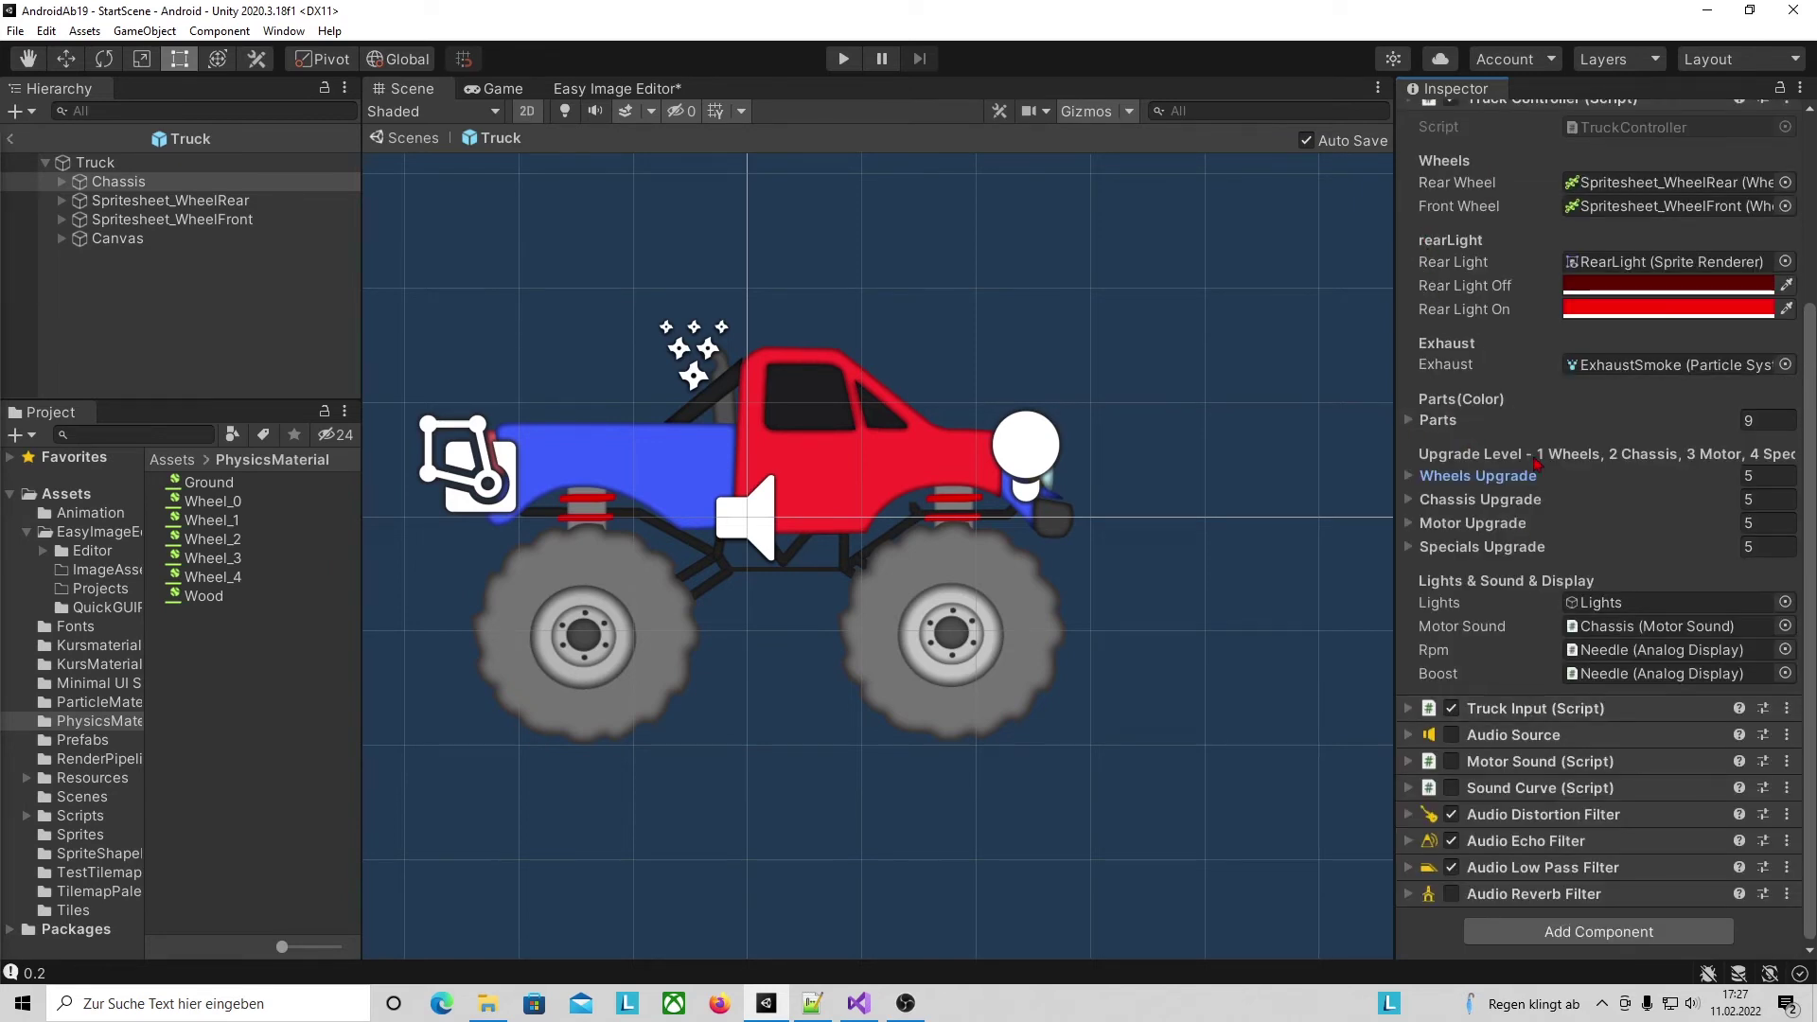
Give chassis upgrade level 0 damping ratio 0.4, frequency 6 and first wheel mass 2.
left_click(1412, 501)
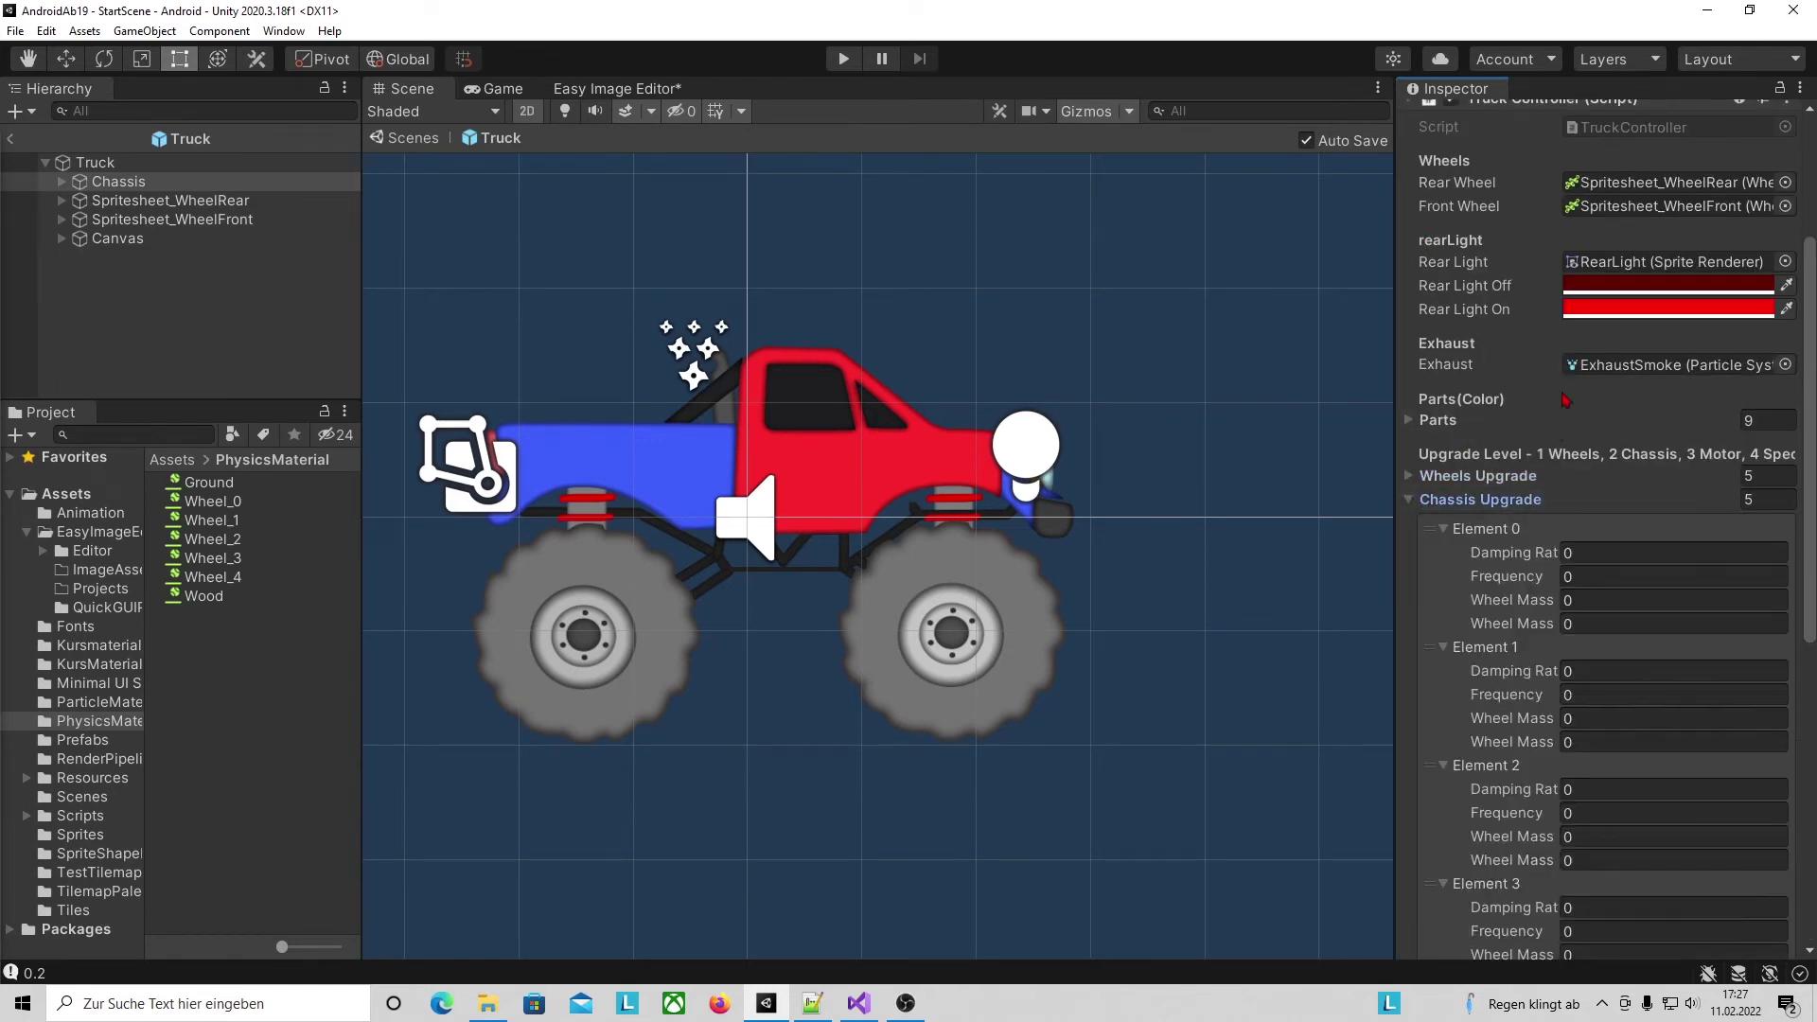
scroll(1613, 409, "down", 5)
scroll(1612, 409, "up", 3)
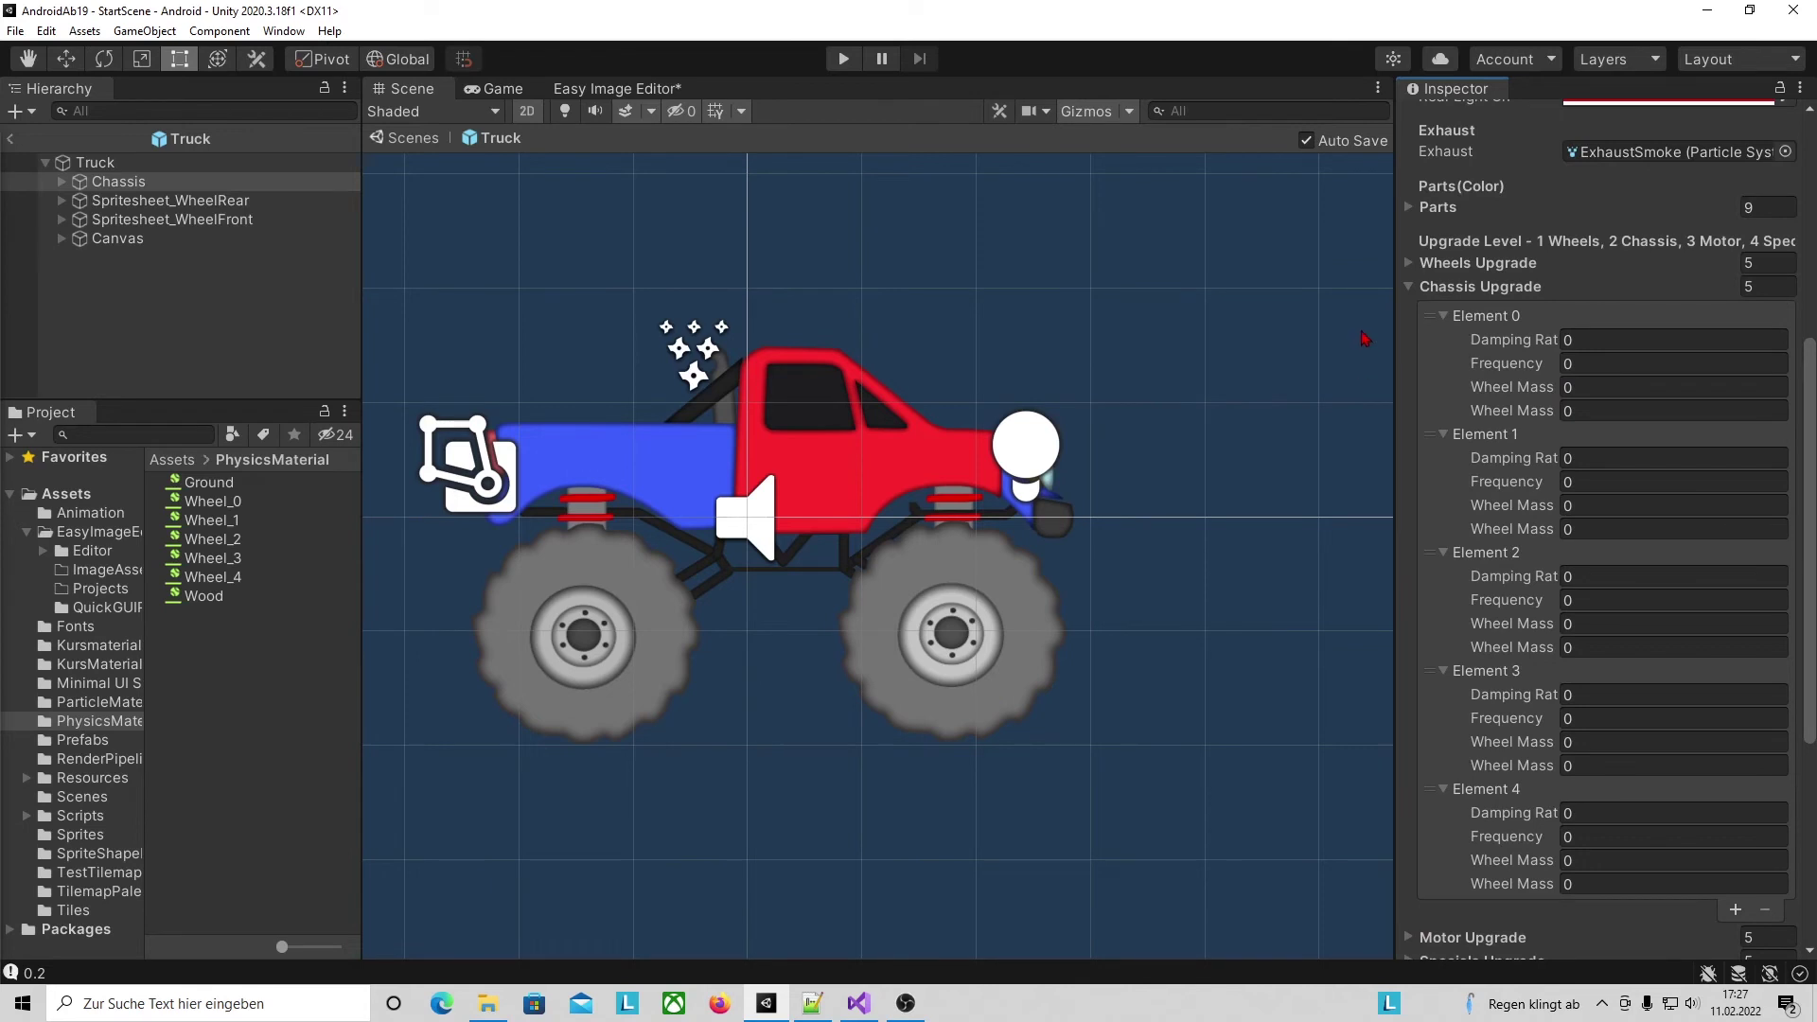
left_click(1462, 341)
key("BackSpace")
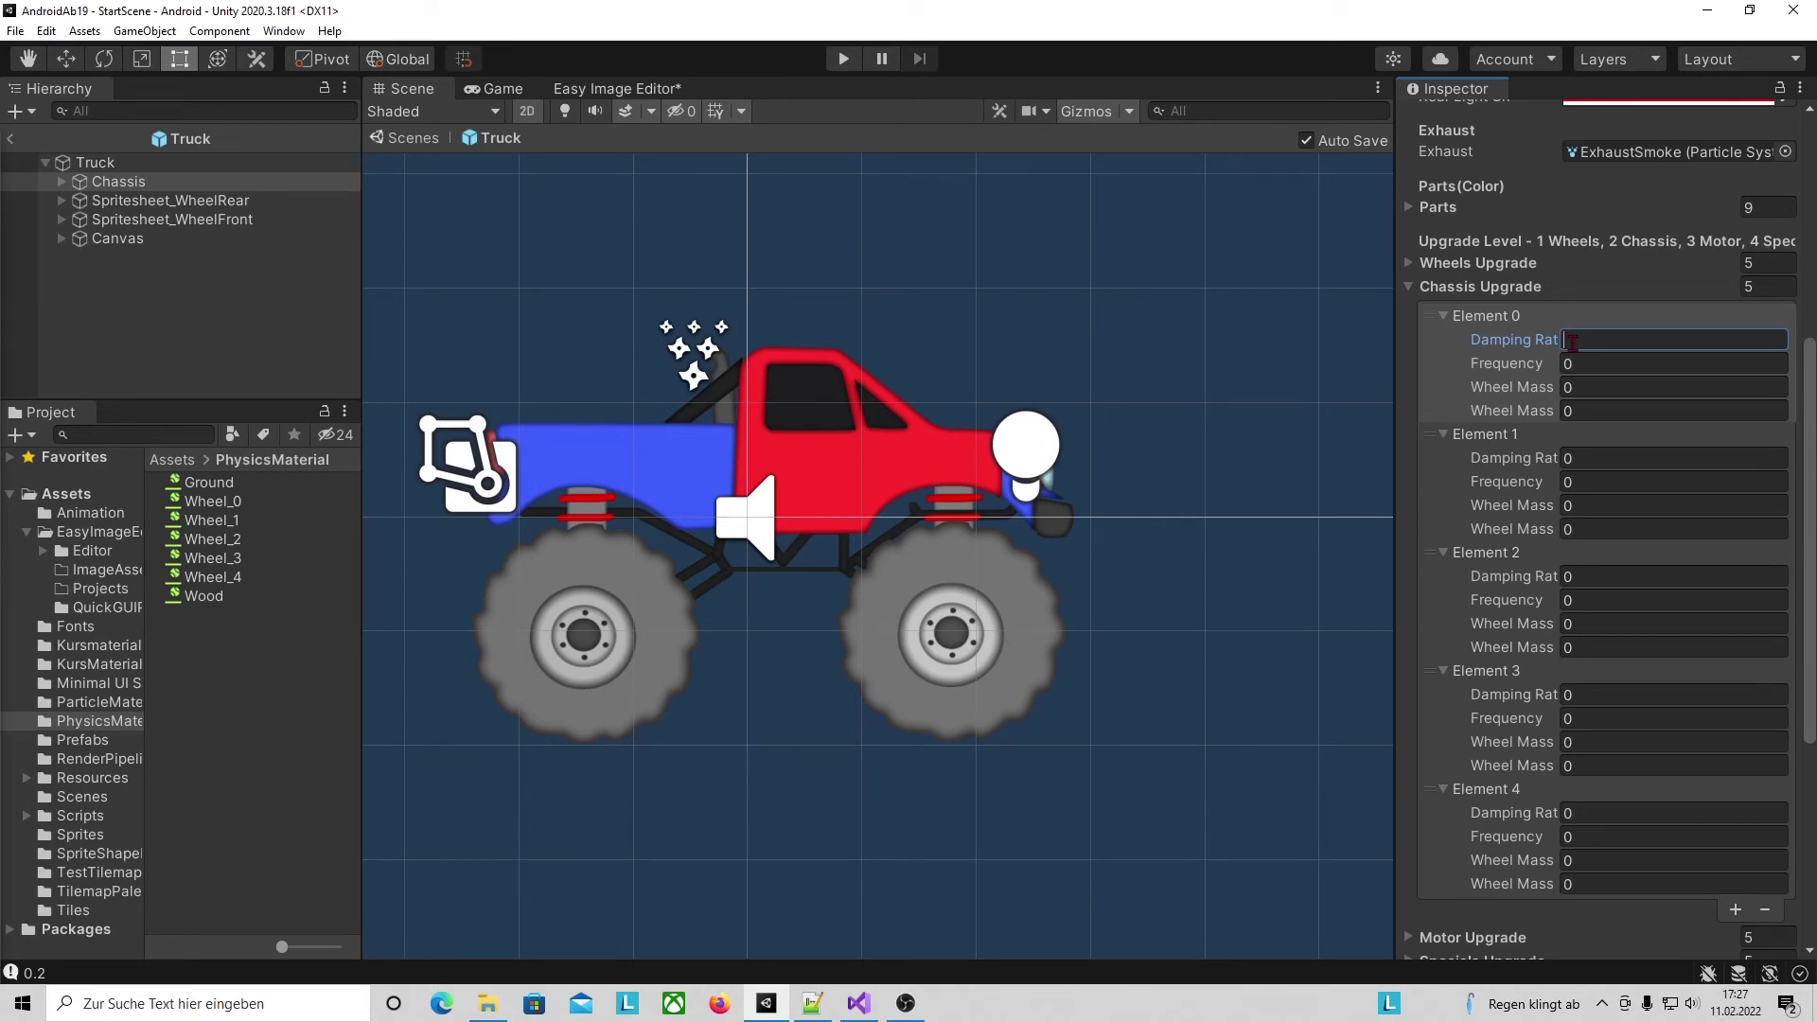
type("0.4")
left_click(1615, 365)
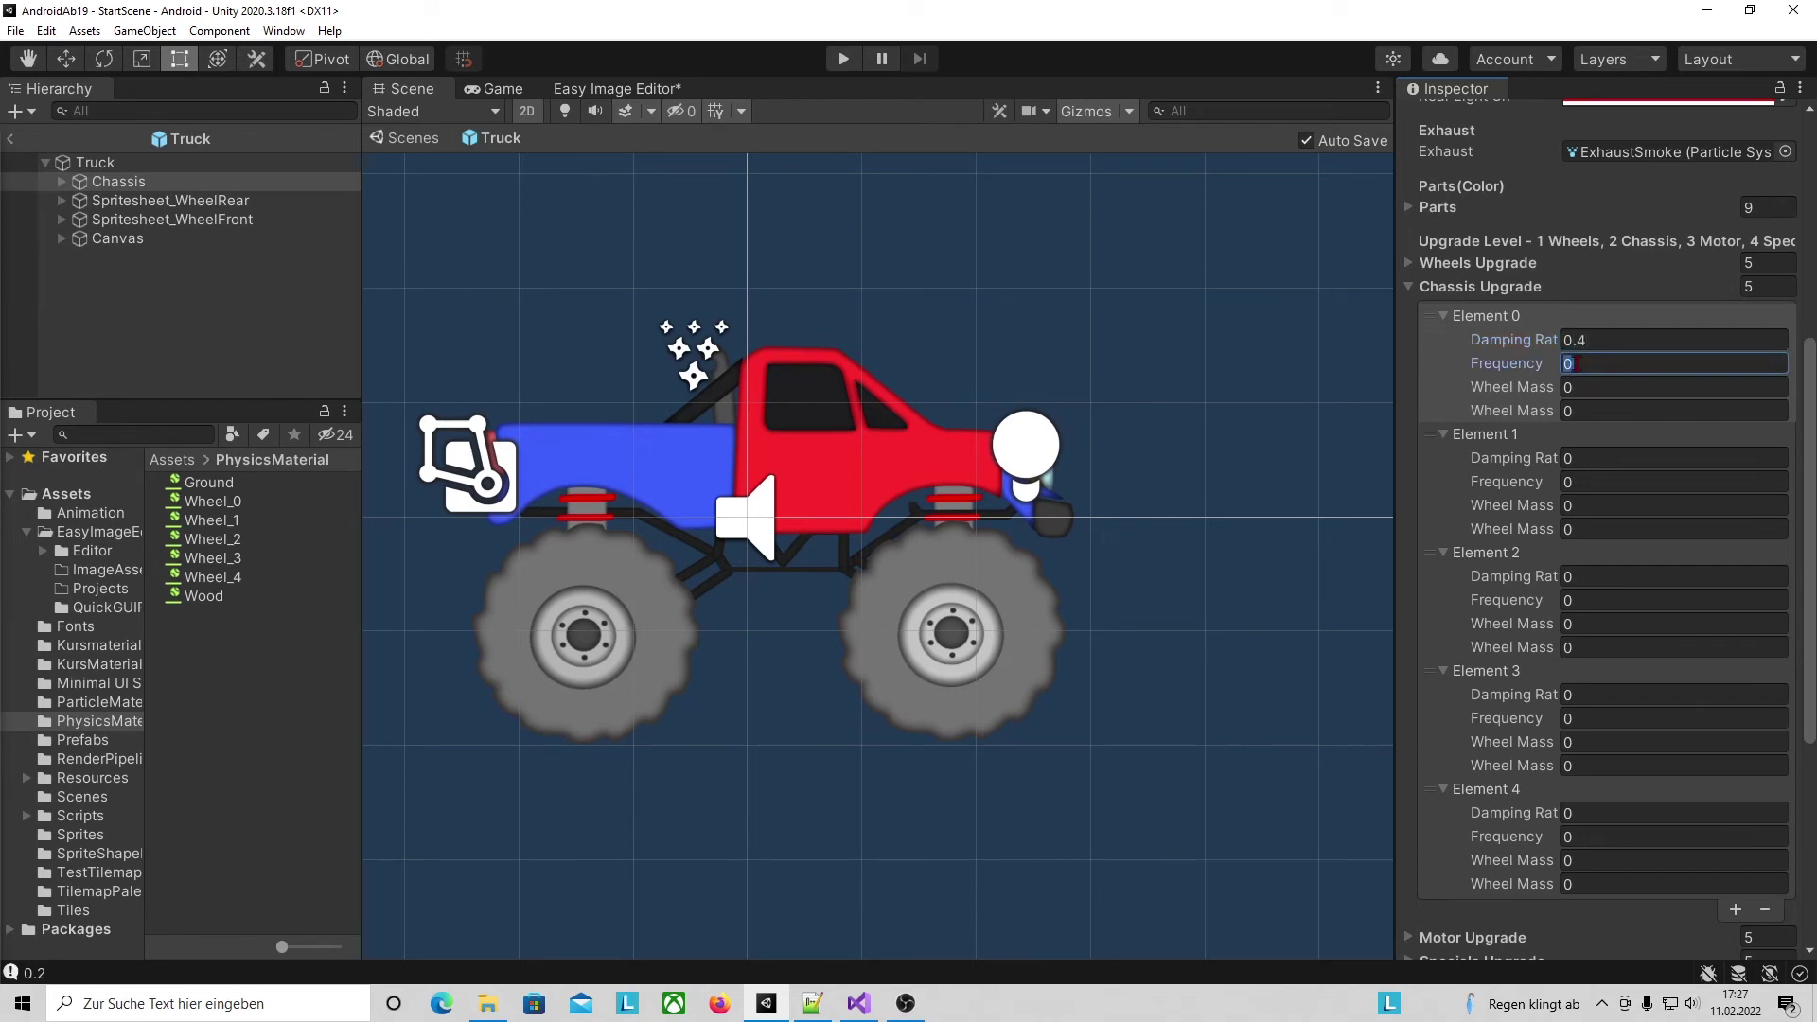
type("6")
key("Tab")
type("2")
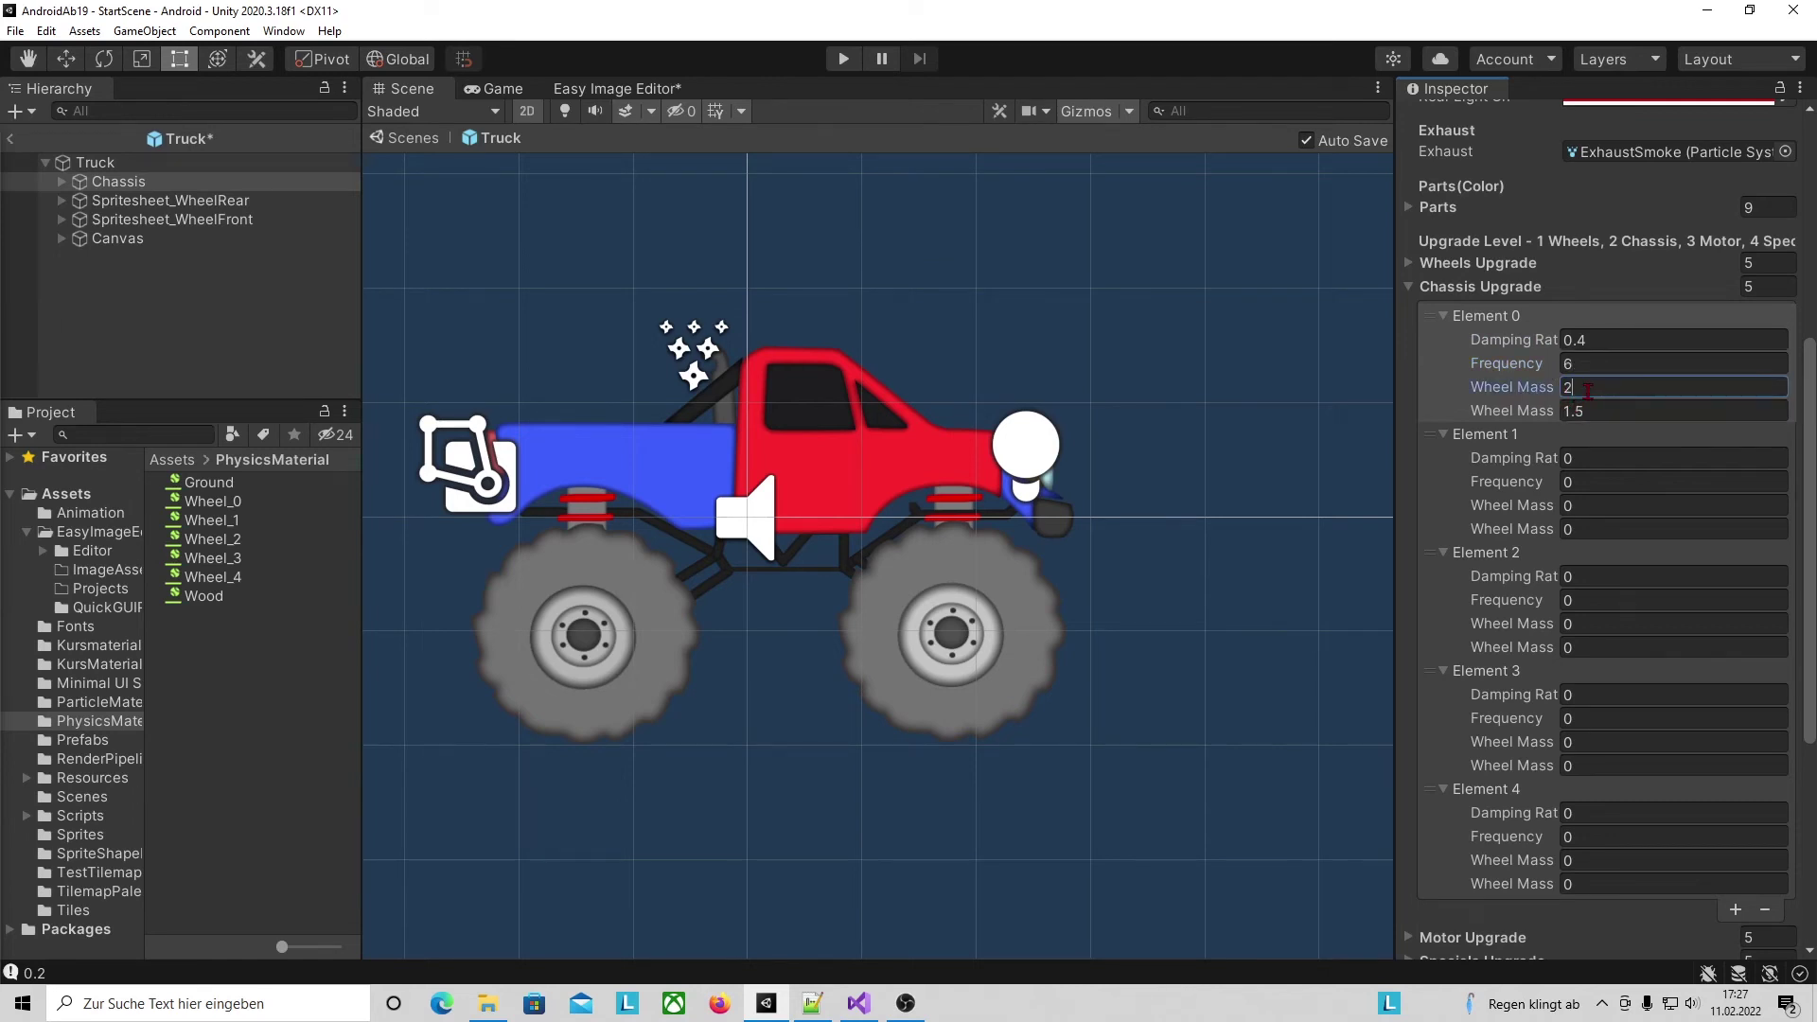
left_click(1591, 411)
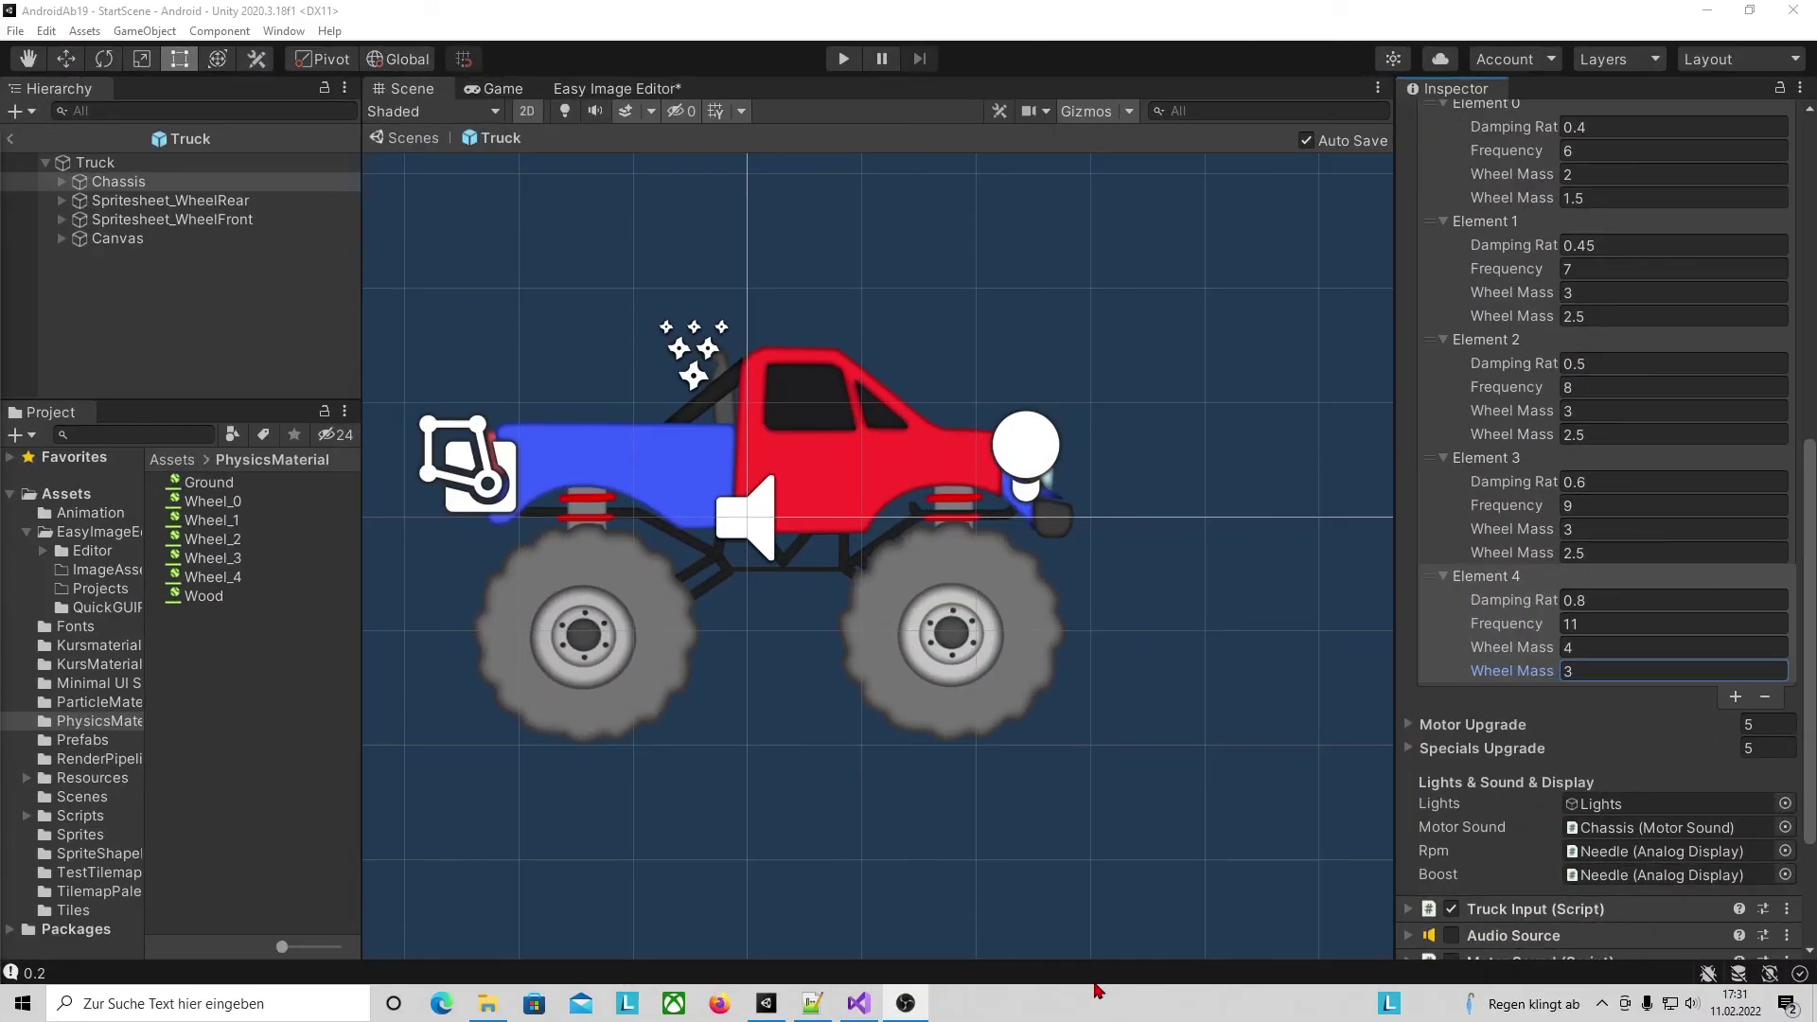
scroll(1778, 482, "up", 3)
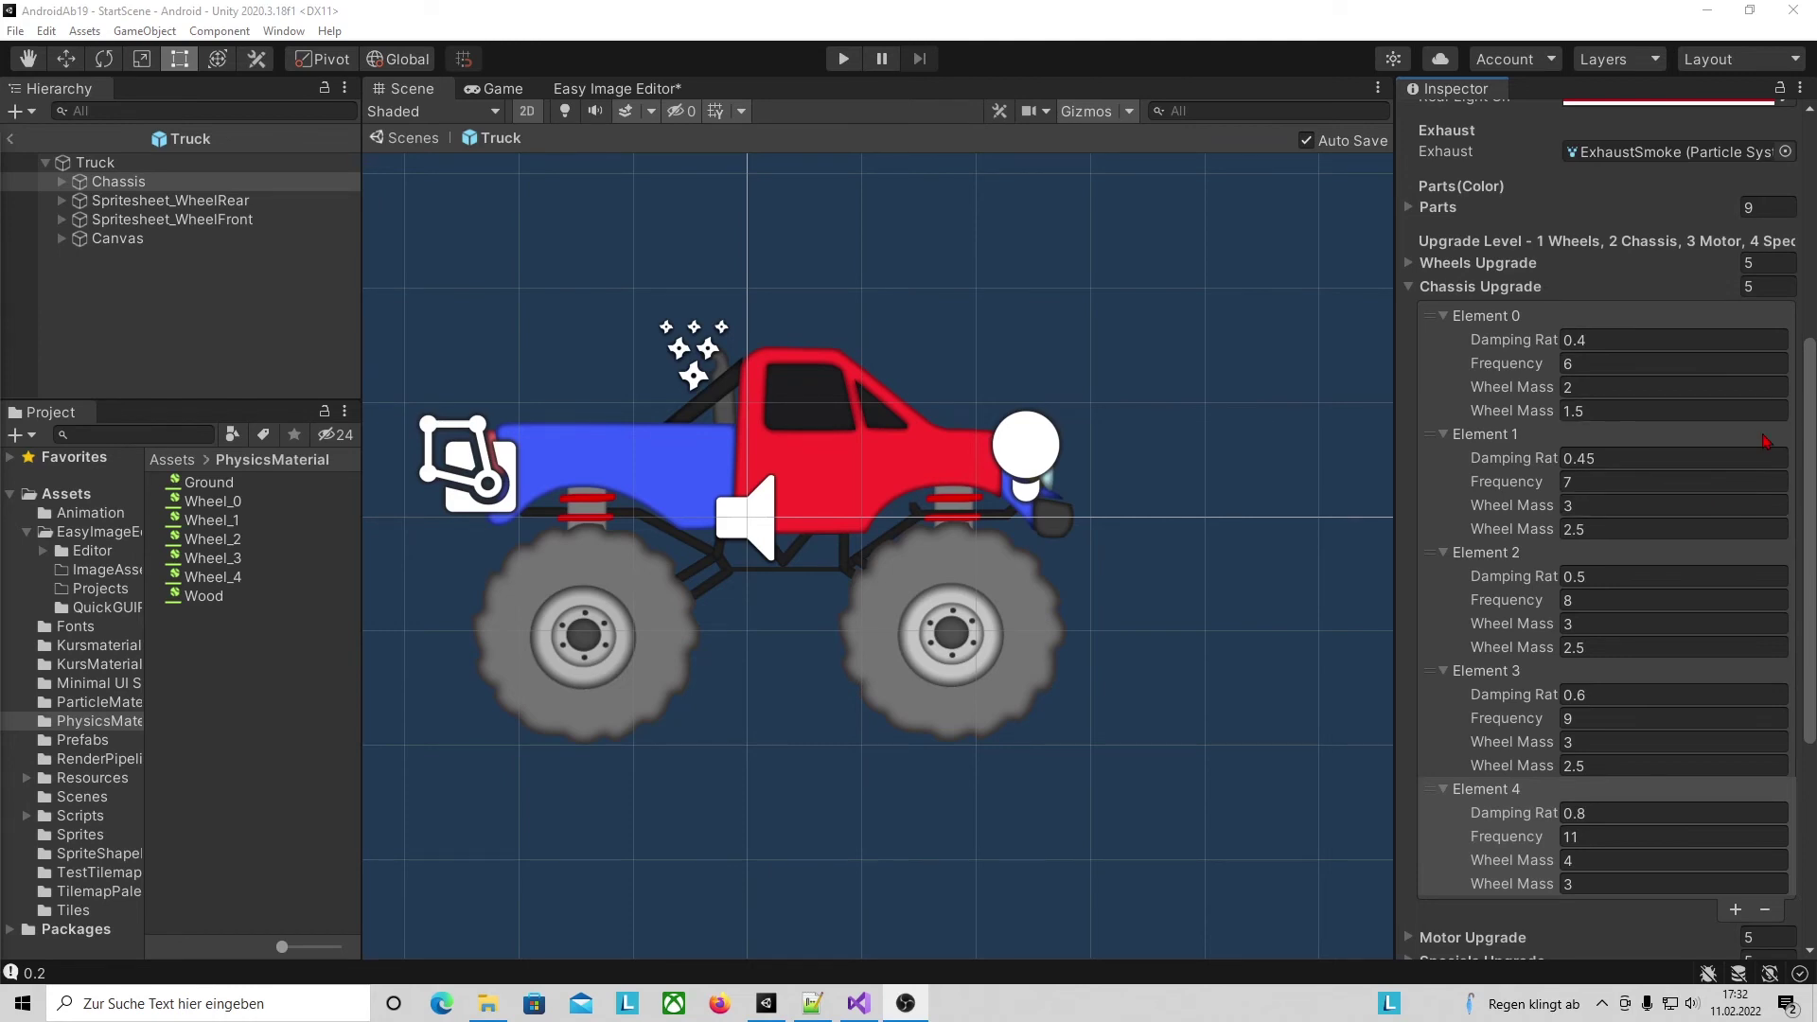
Enter Speed 150, Boost Speed 50 and Max Motor Force 800 for Motor Upgrade's first tier, widening the Inspector.
left_click(1472, 937)
scroll(1552, 405, "down", 2)
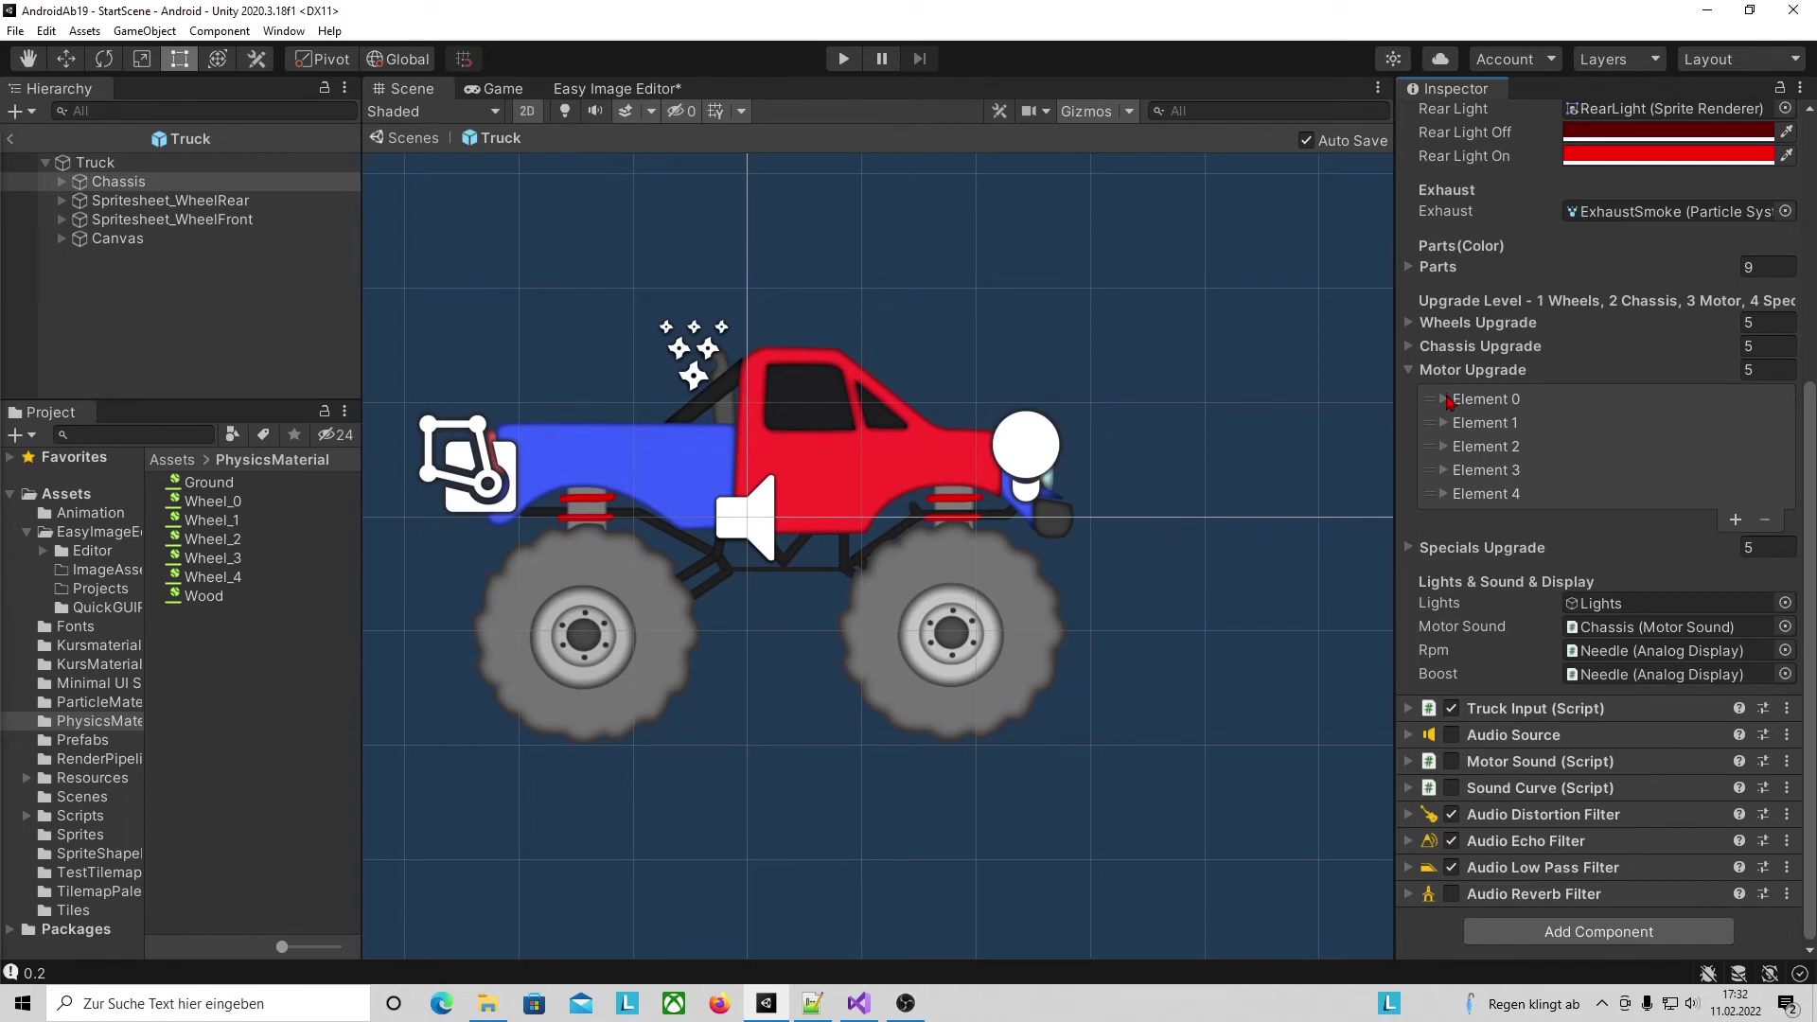
left_click(1445, 399)
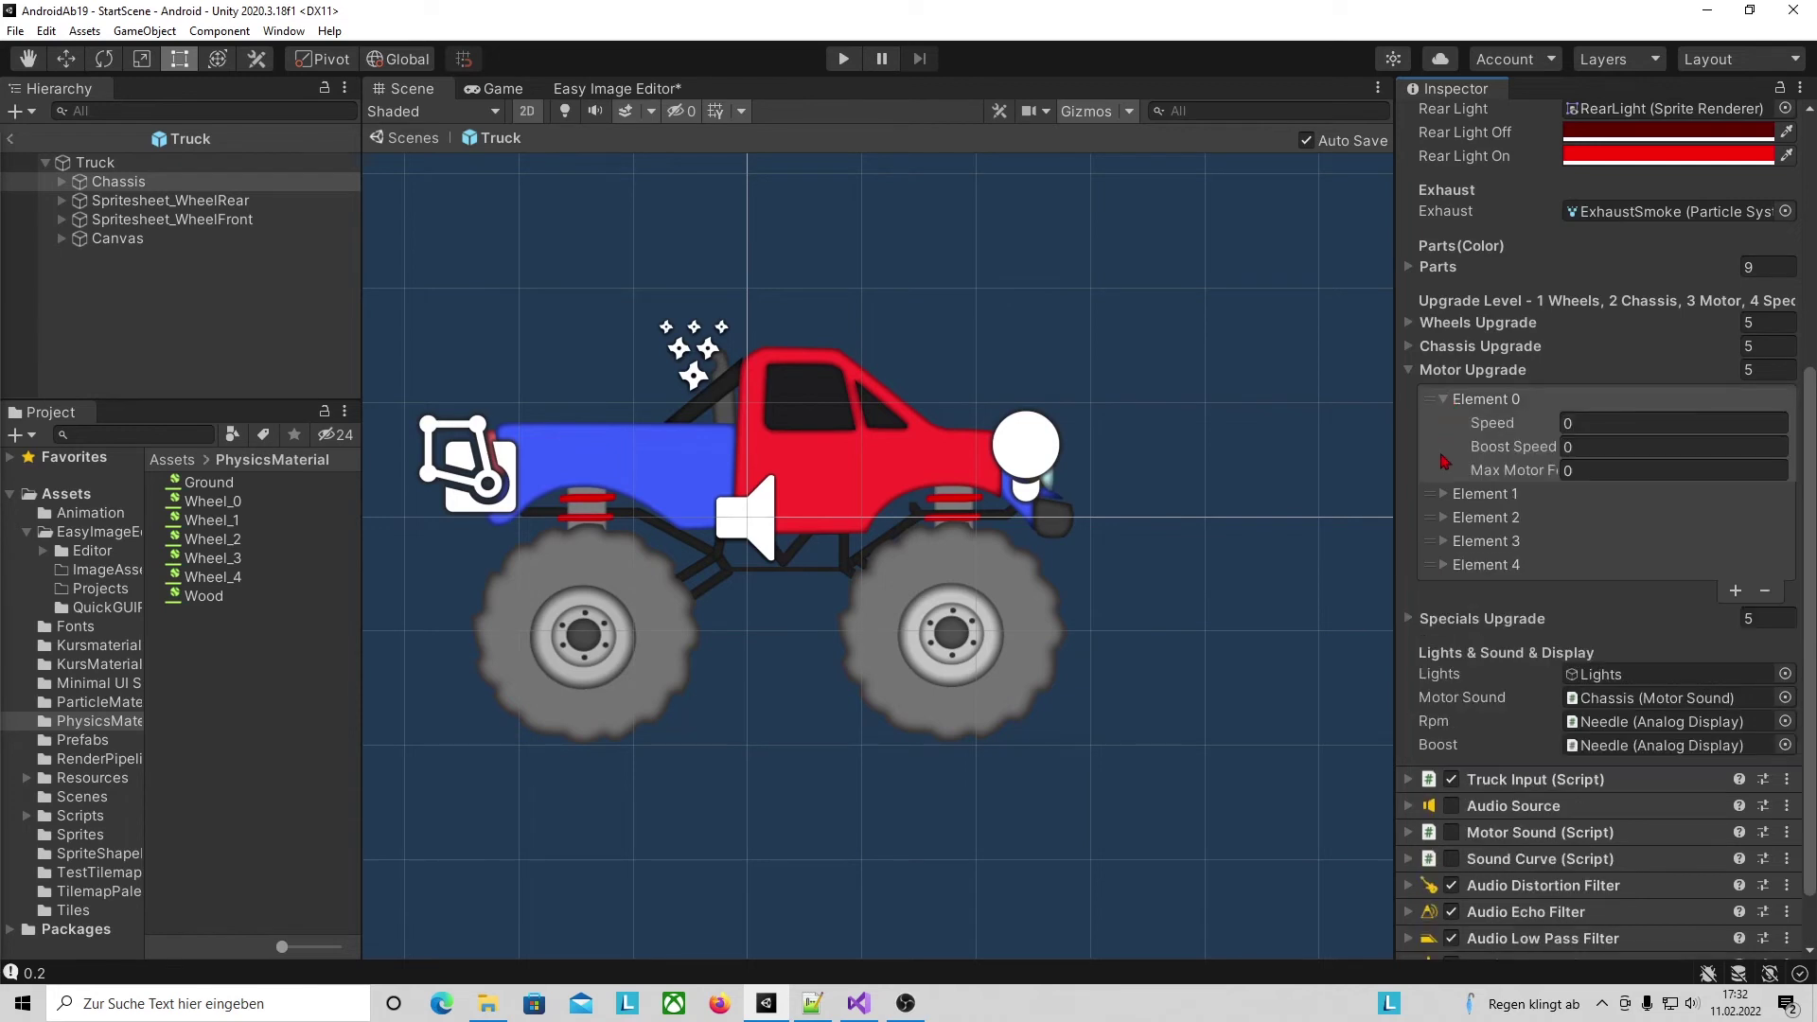
left_click(1590, 423)
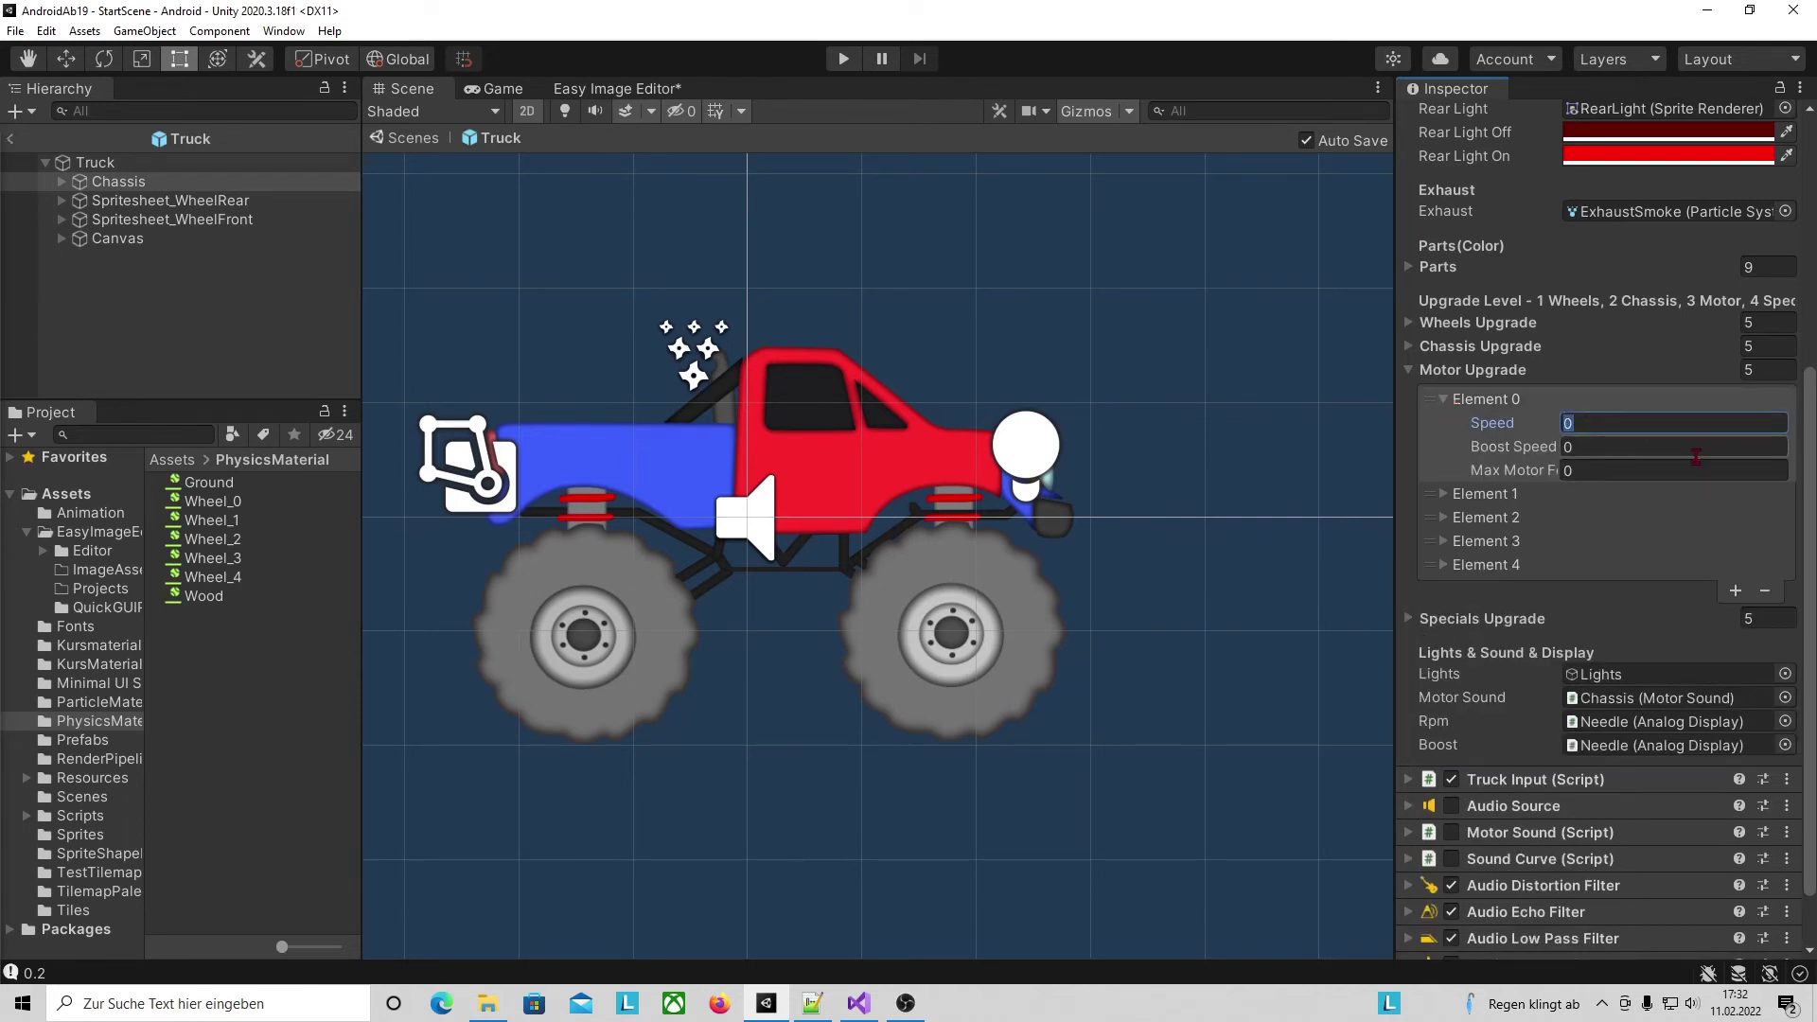
type("0")
left_click(1590, 447)
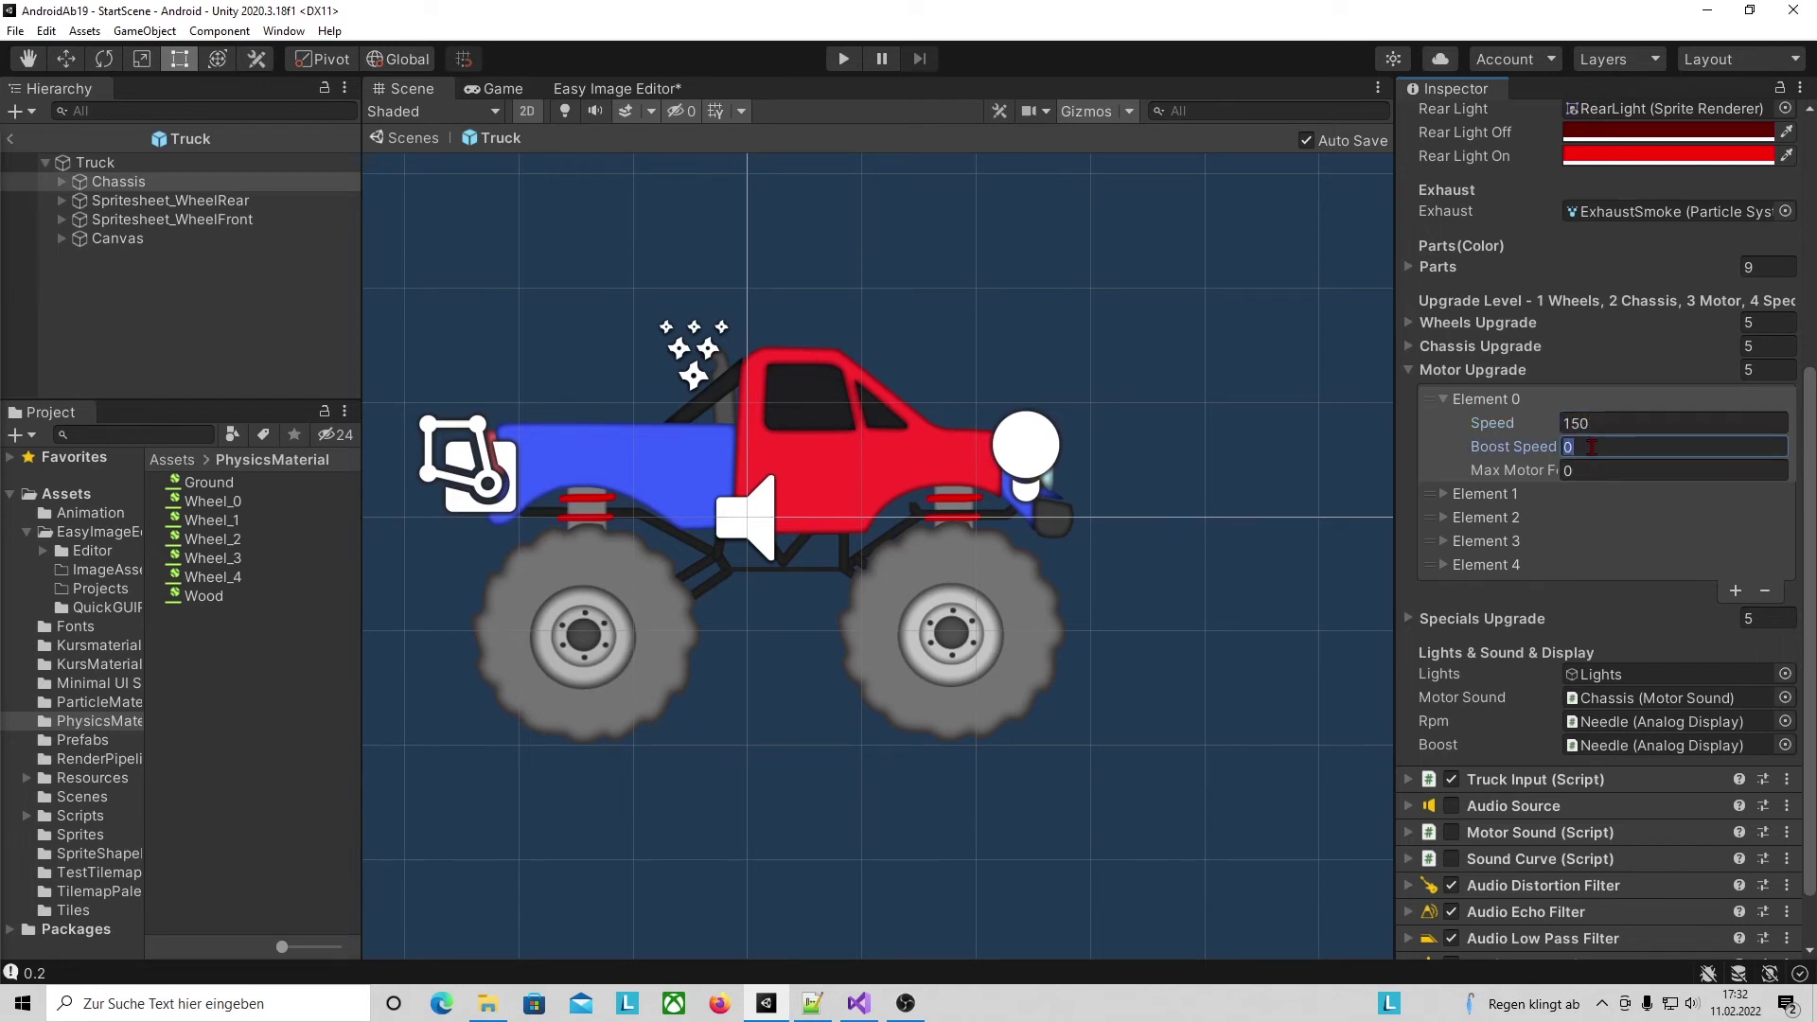
type("50")
left_click(1596, 471)
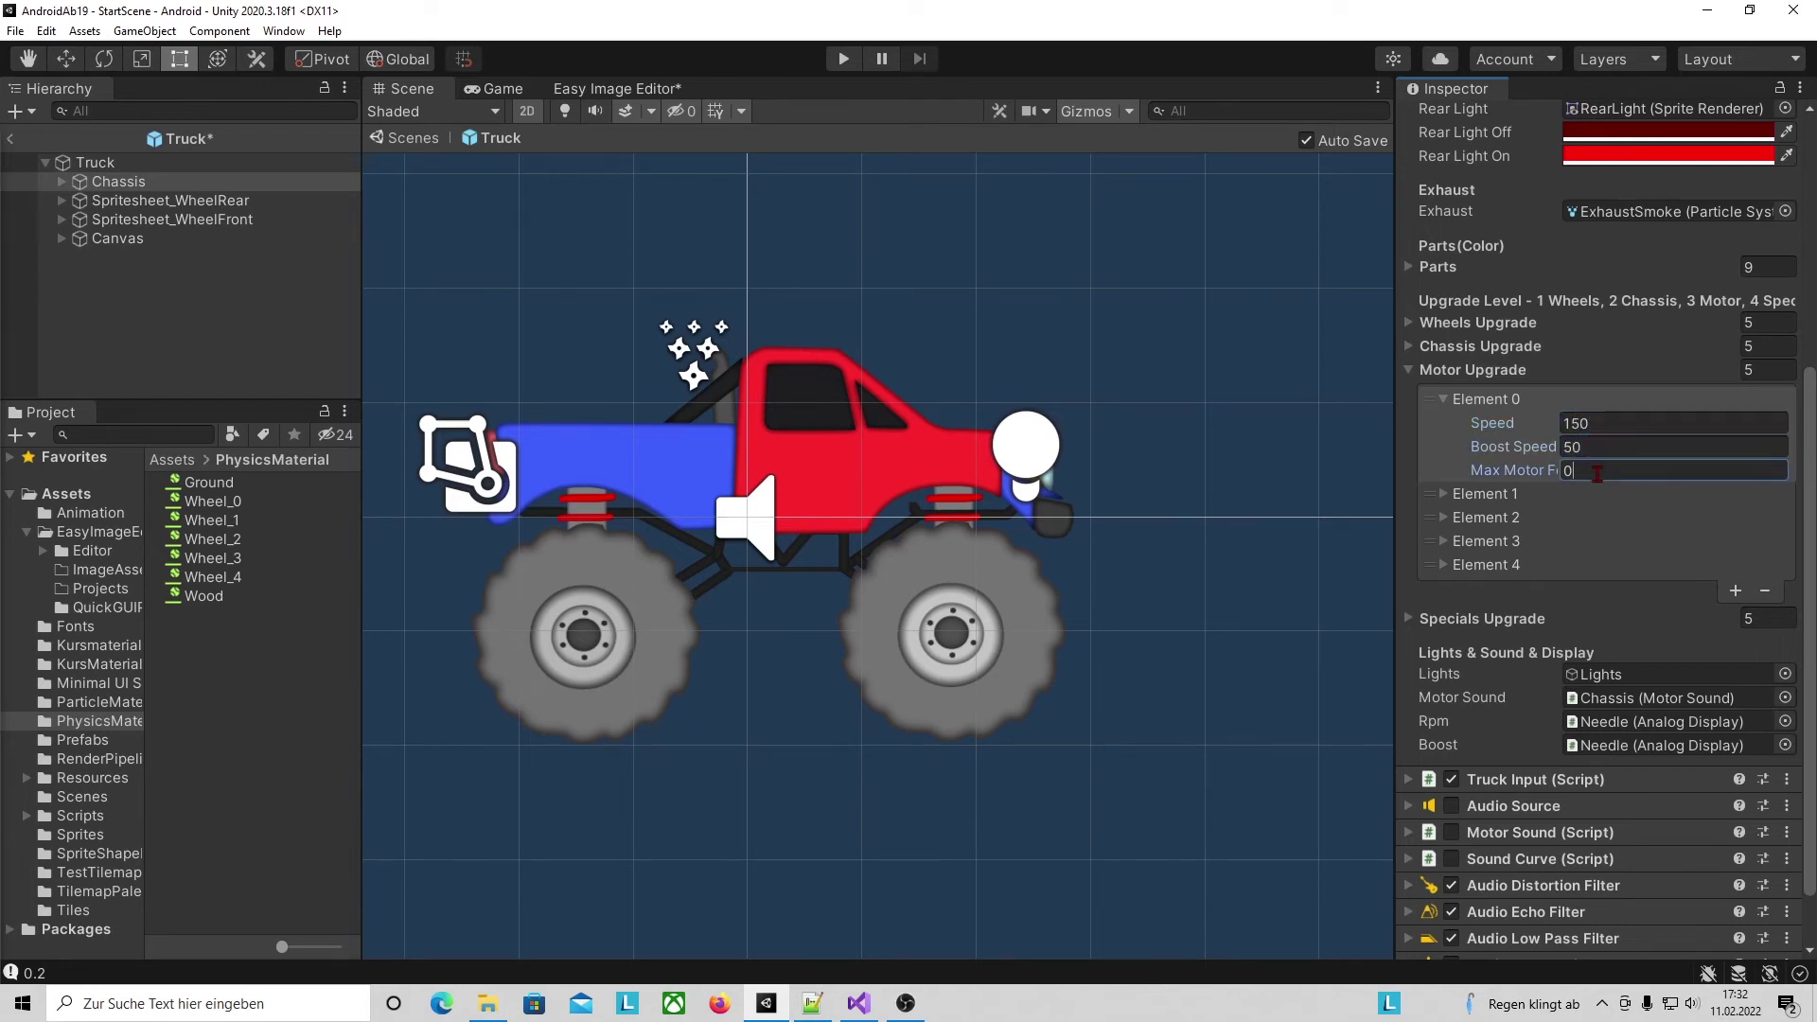
left_click_drag(1398, 460, 1257, 460)
type("1500")
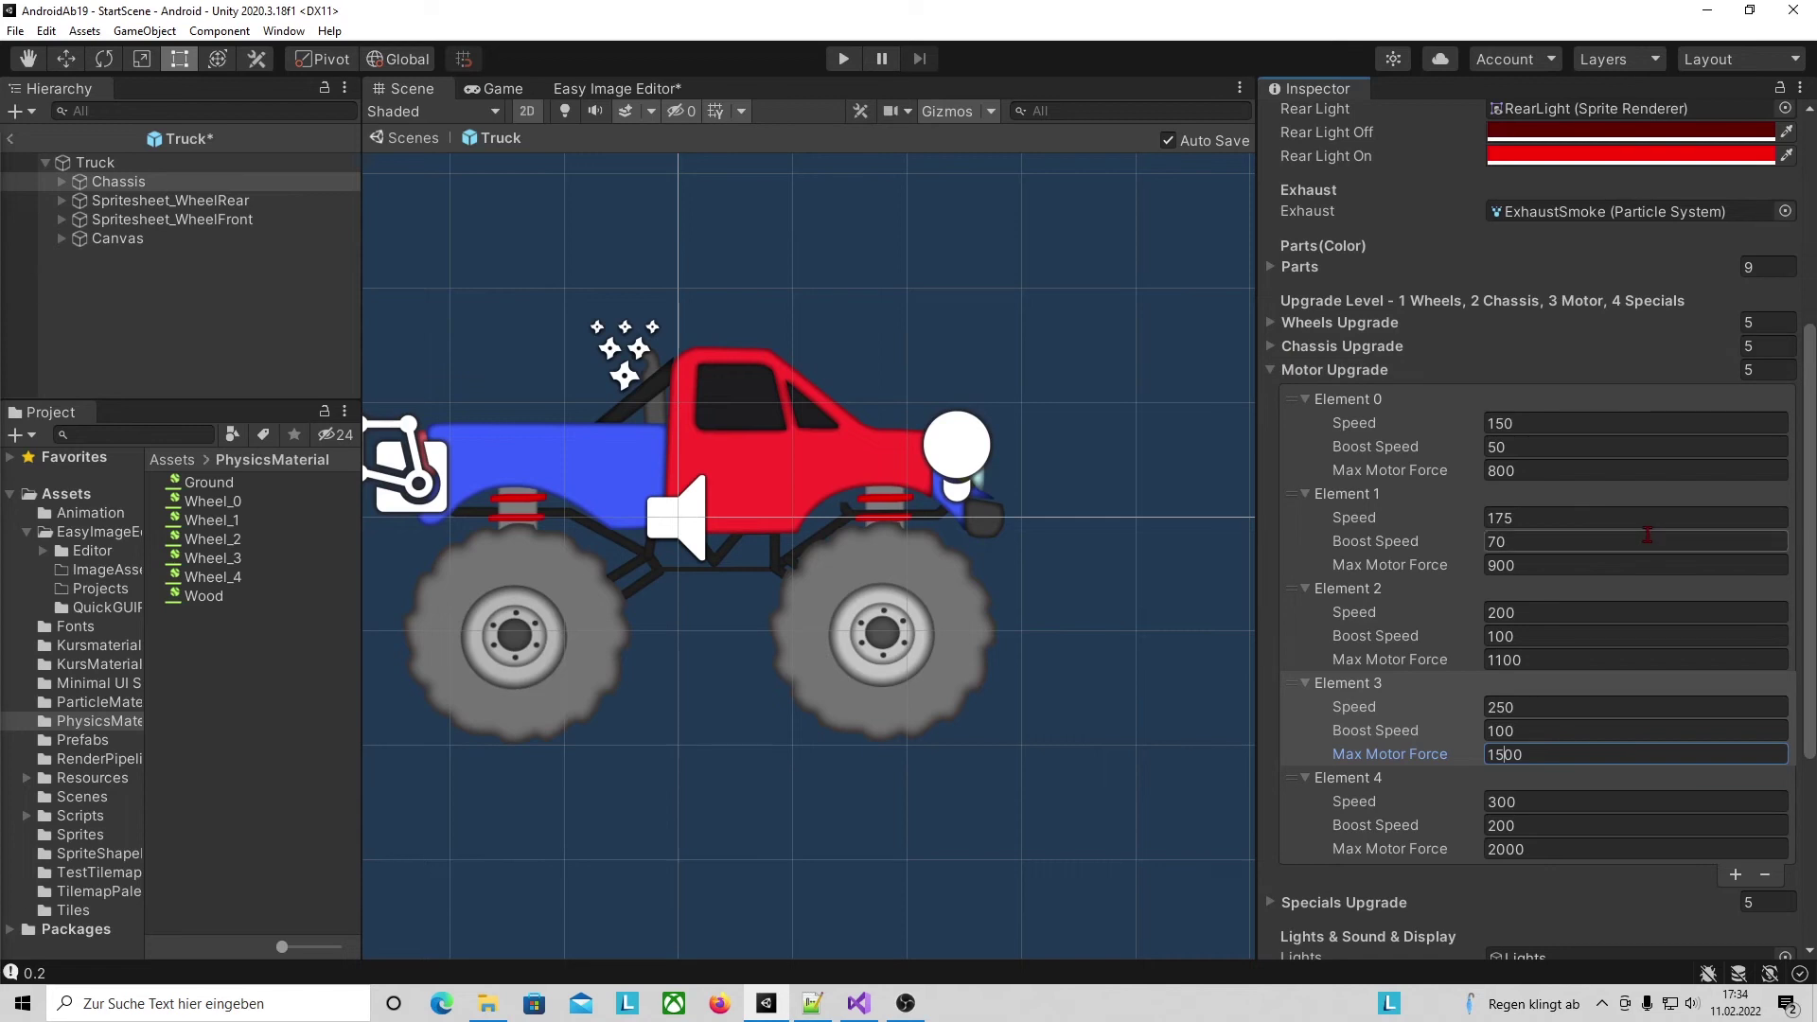
Collapse Motor Upgrade and expand all five Specials Upgrade elements.
left_click(1301, 372)
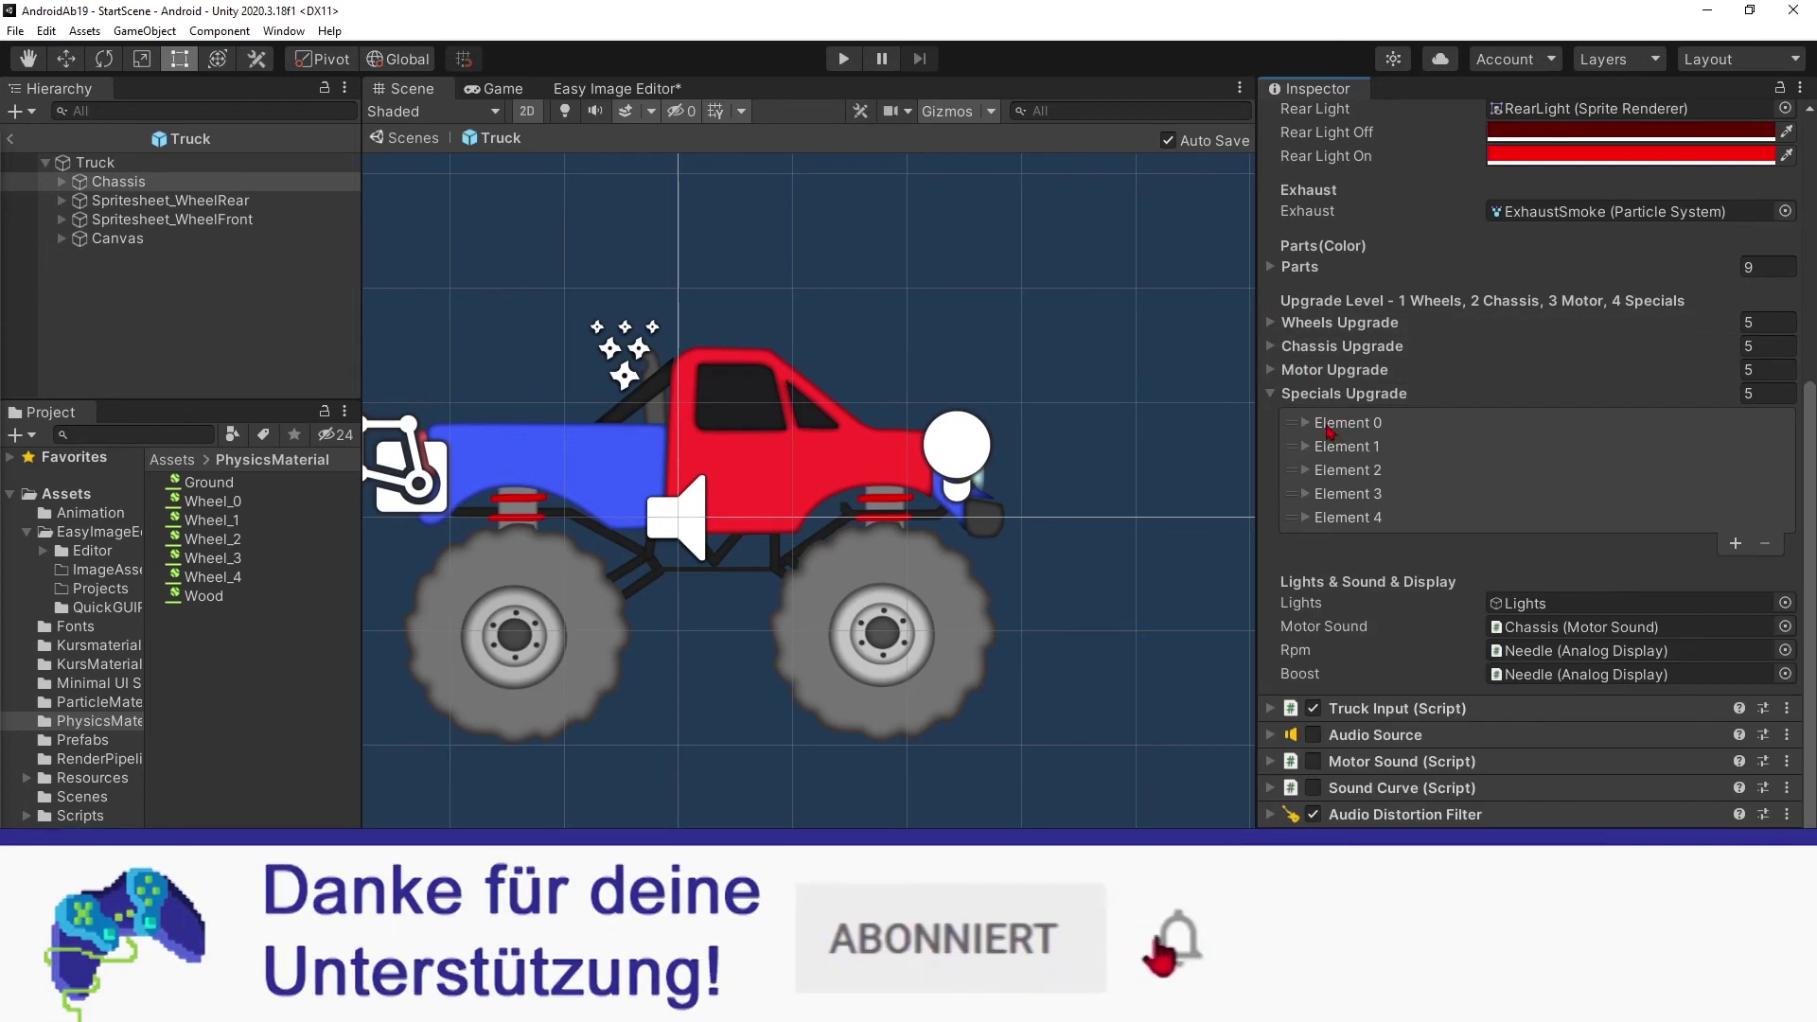
left_click(1338, 425)
left_click(1325, 541)
left_click(1344, 659)
left_click(1349, 778)
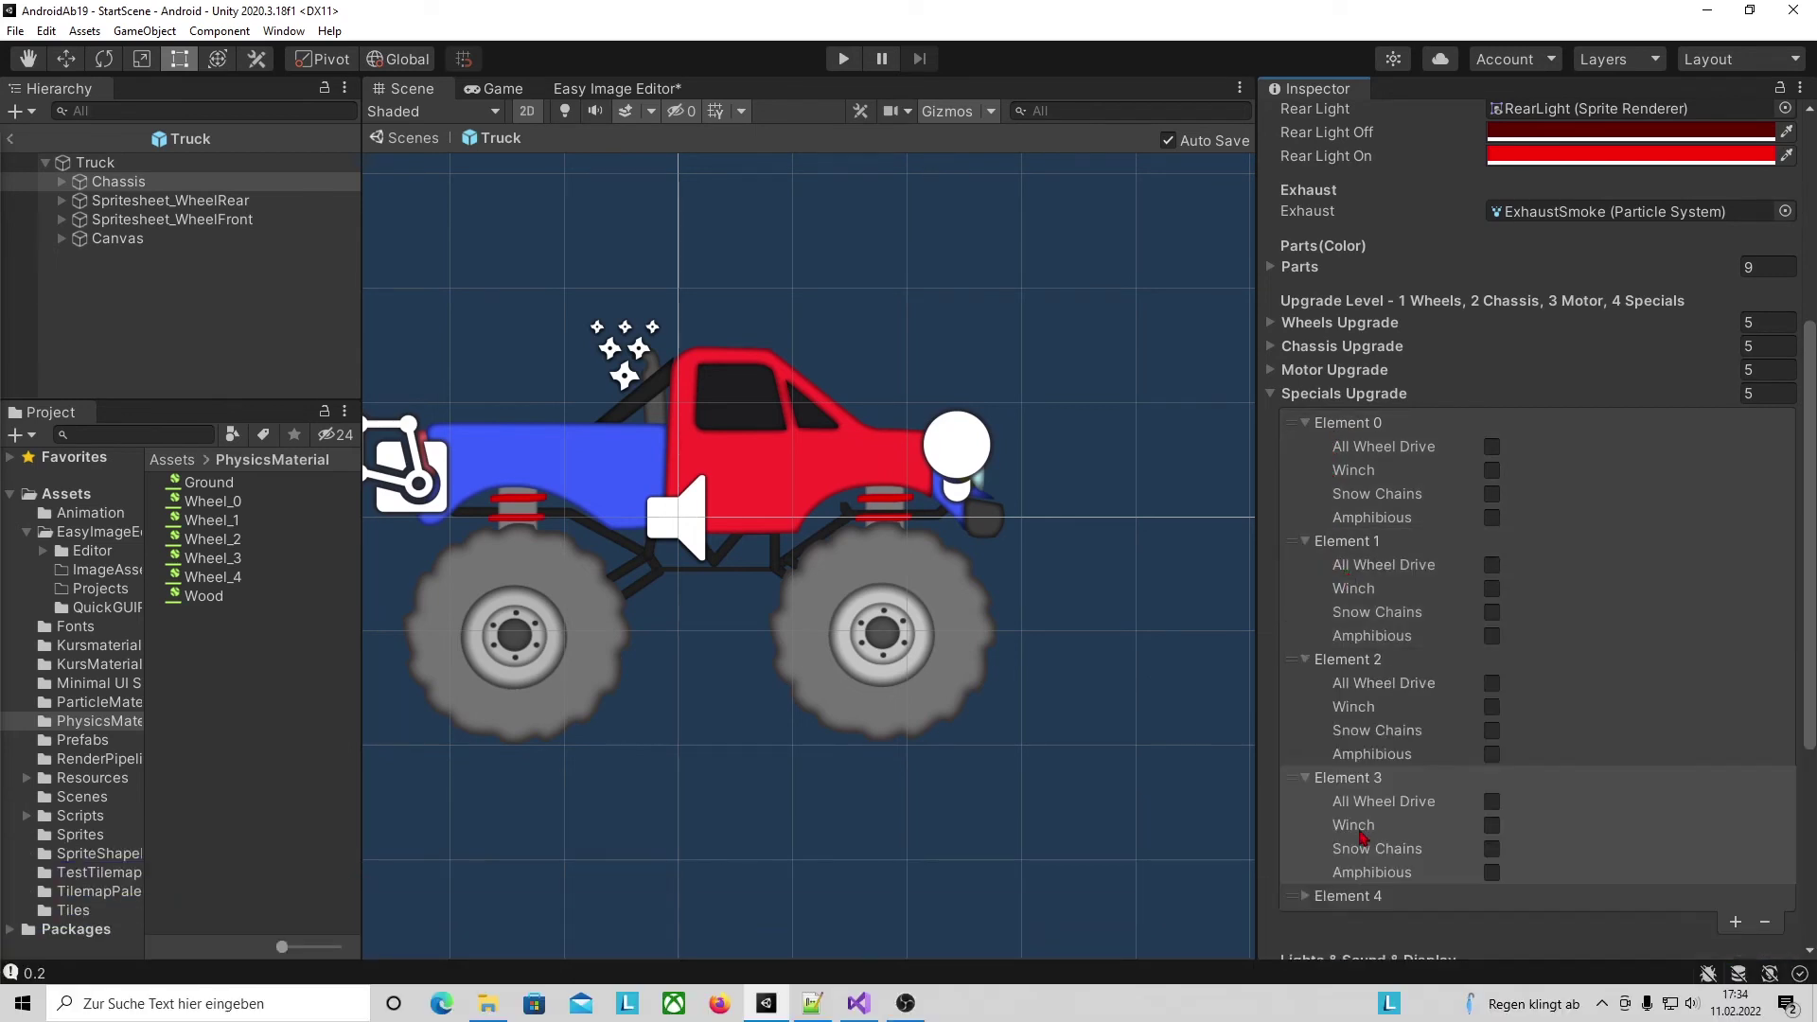
left_click(1361, 901)
scroll(1548, 421, "down", 3)
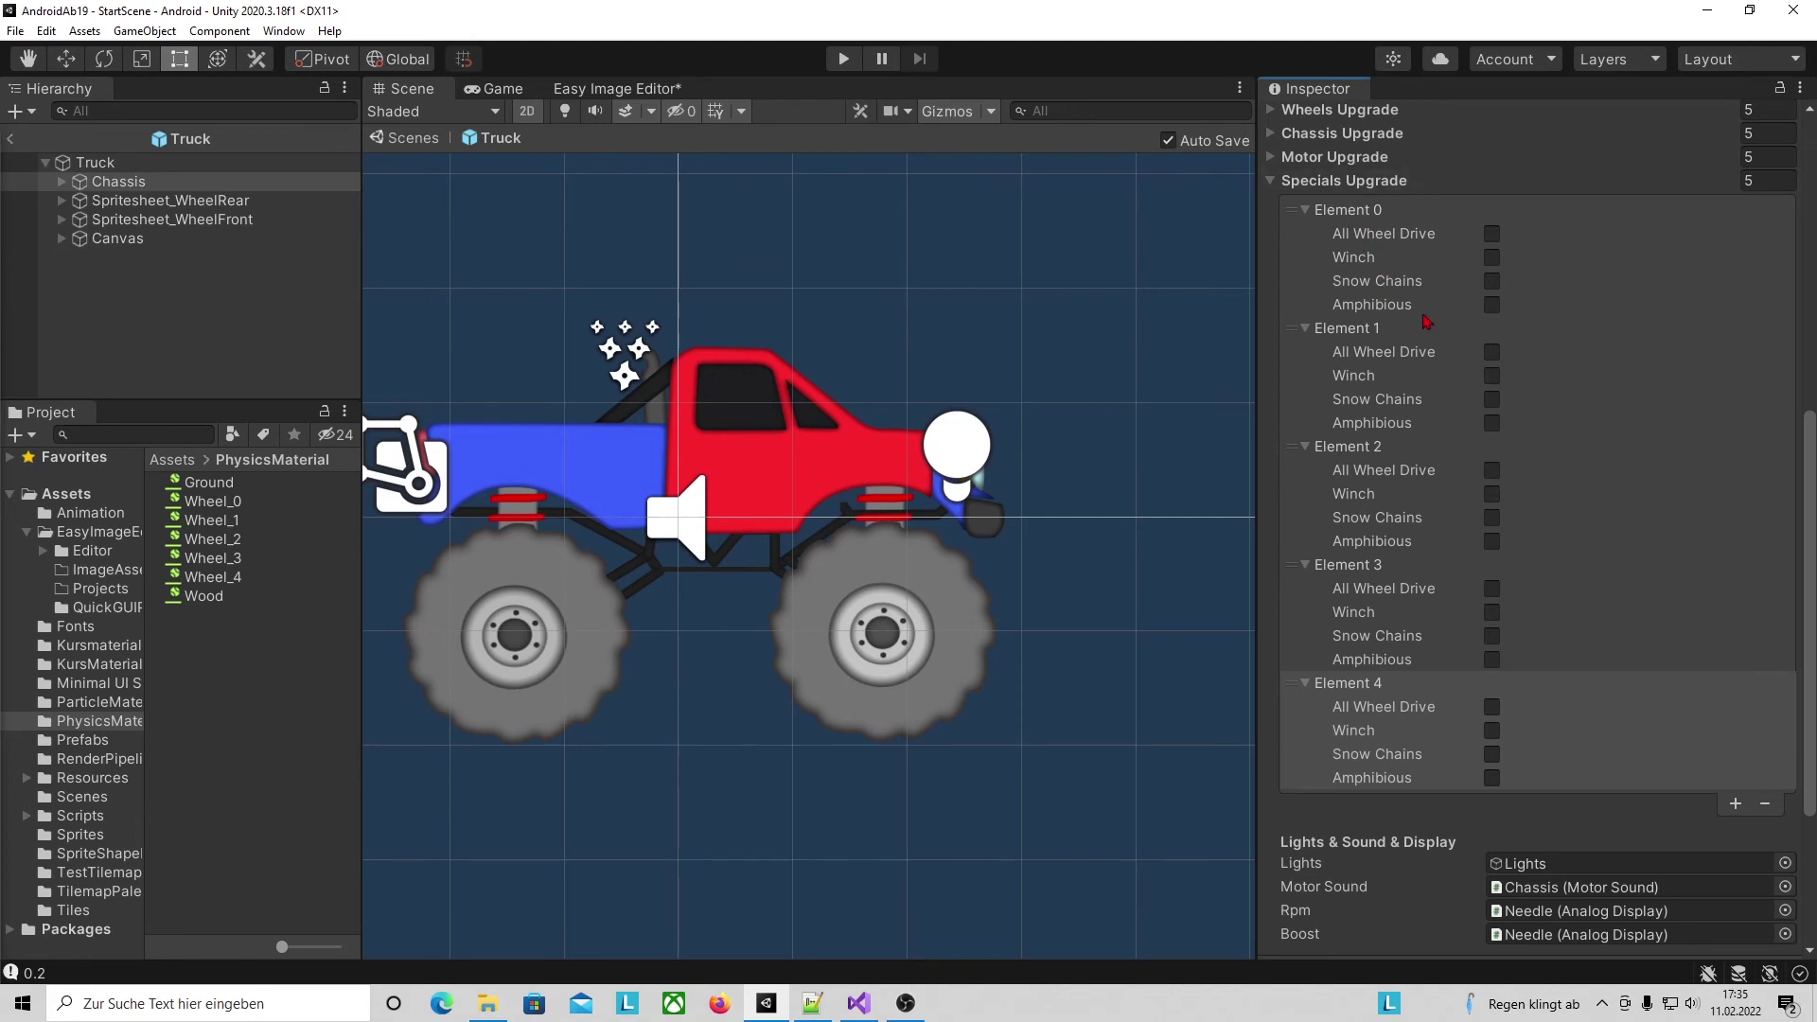
Enable All Wheel Drive on Specials Upgrade Elements 1 through 4.
left_click(1492, 353)
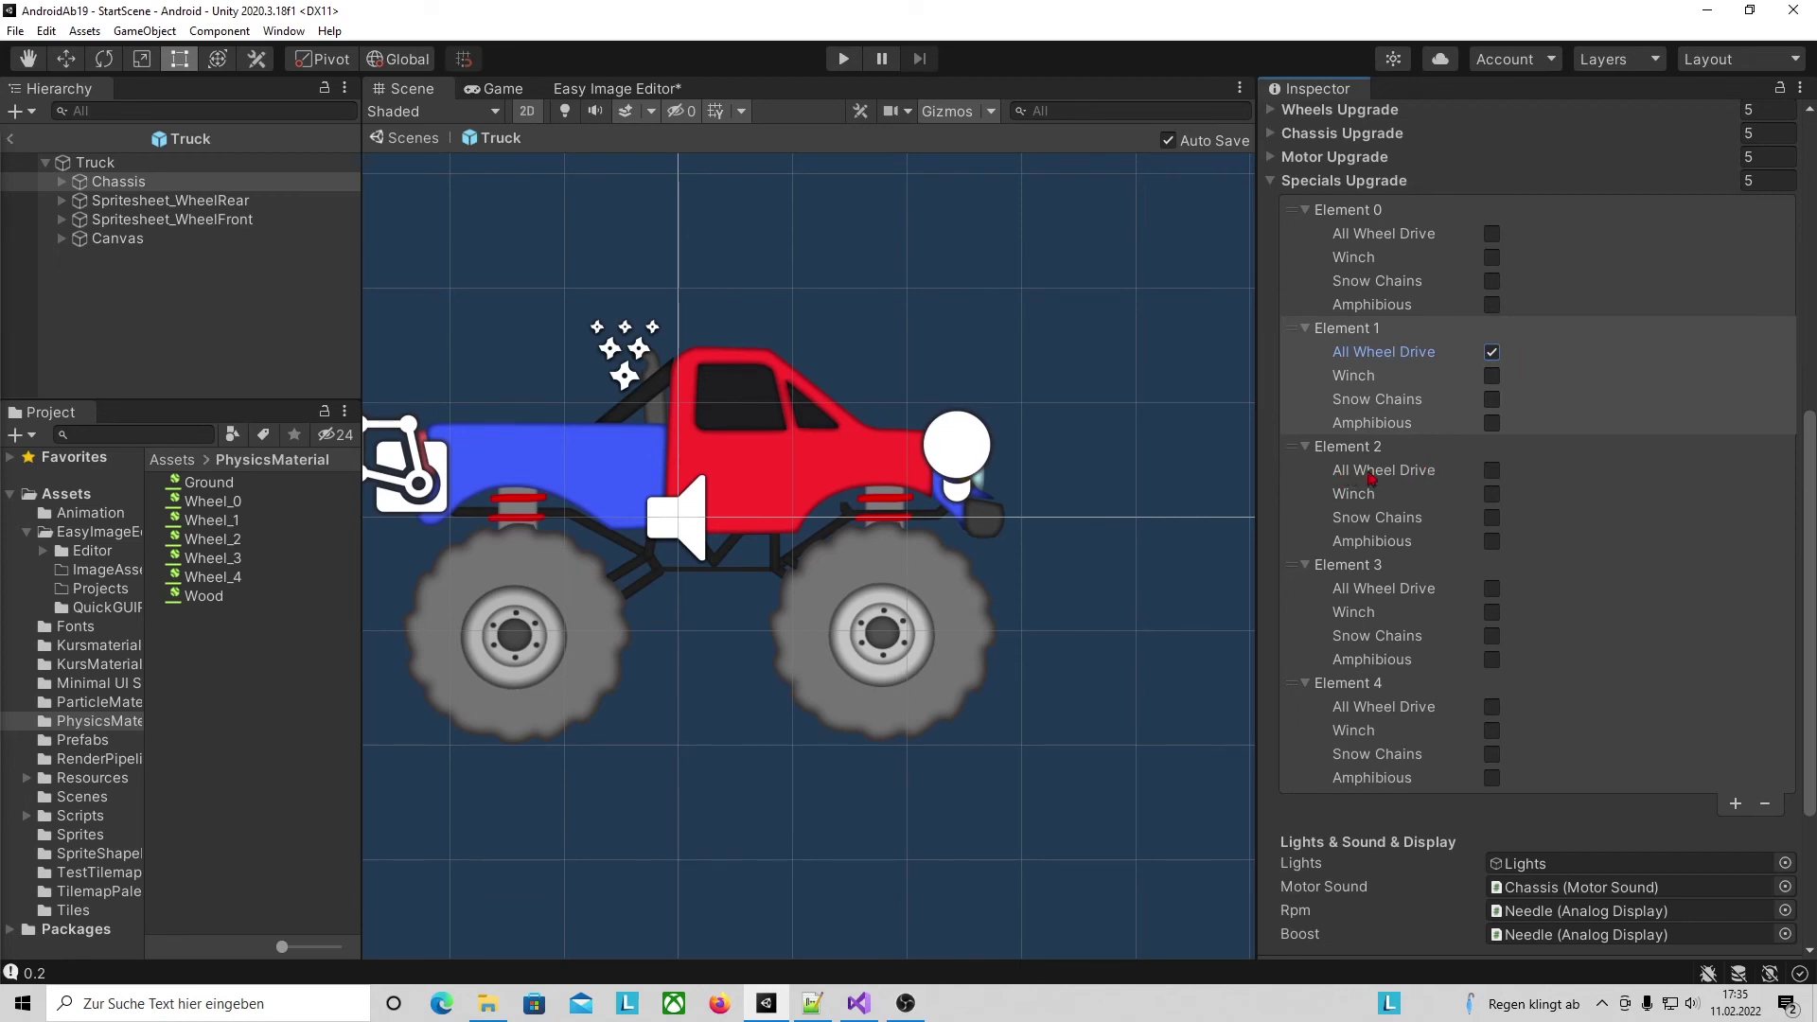
left_click(1492, 472)
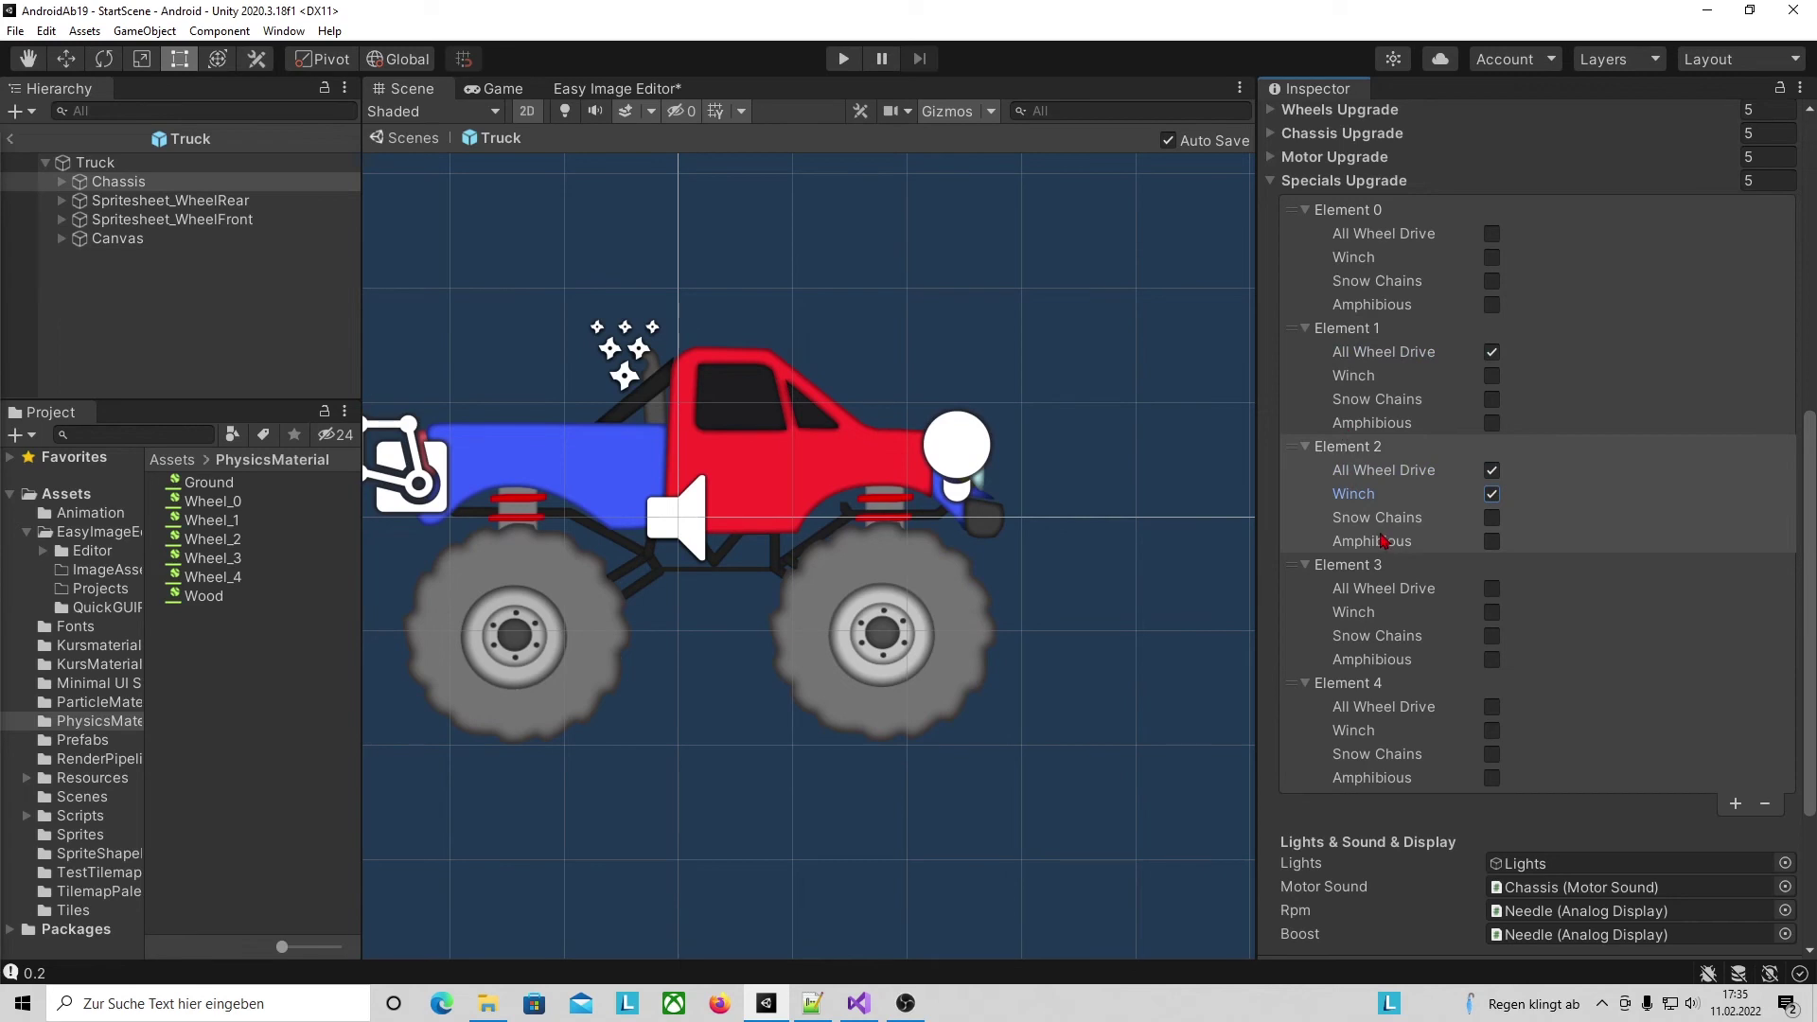
left_click(1491, 592)
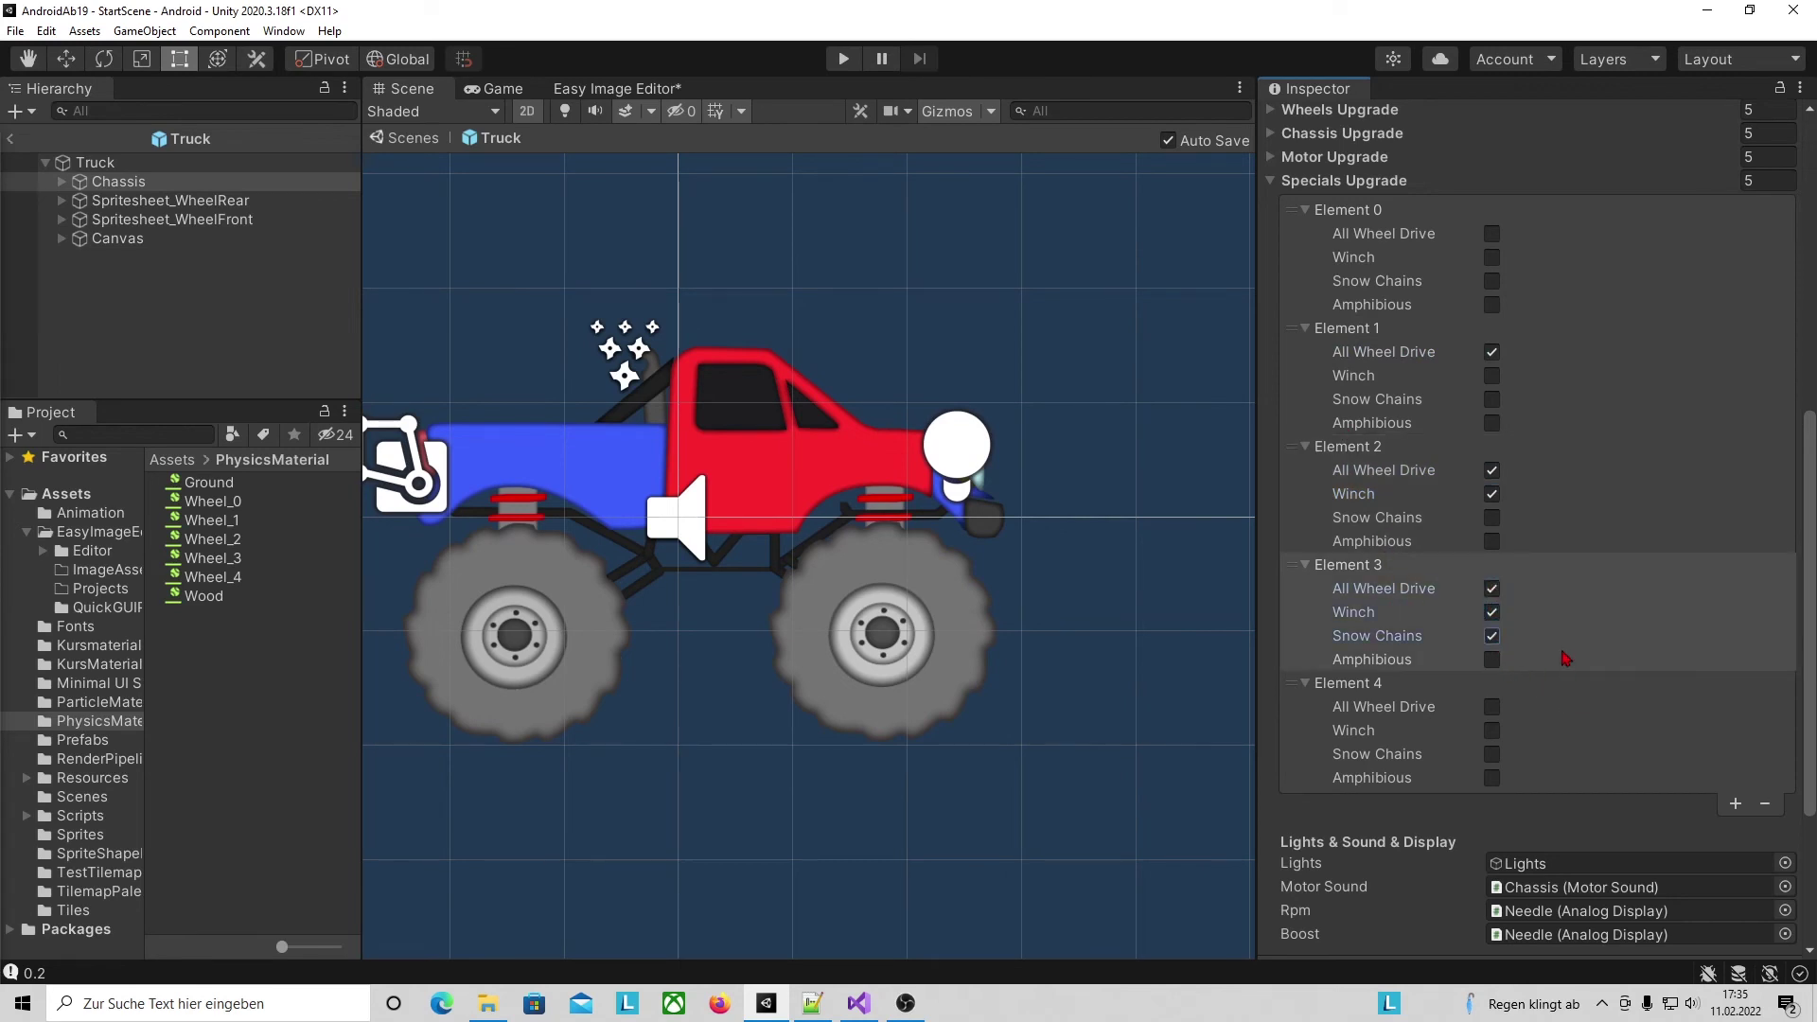
scroll(1565, 659, "down", 3)
left_click(1492, 494)
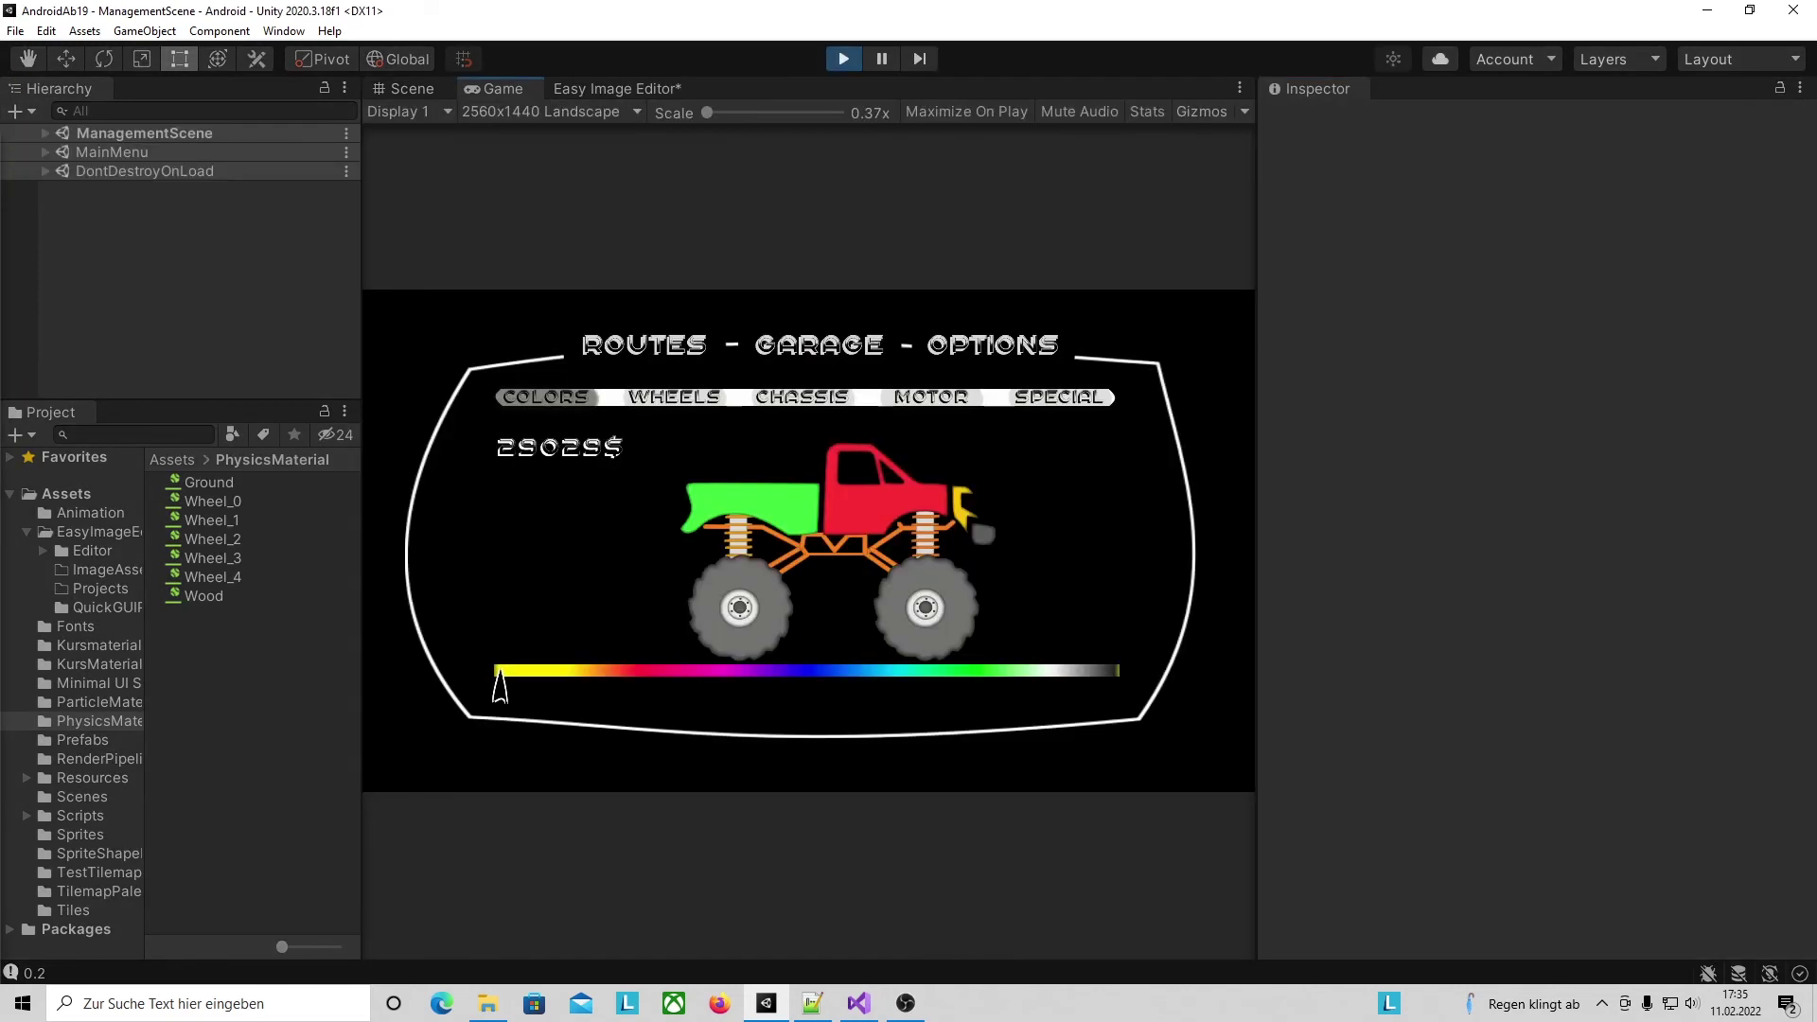
Check the garage upgrade bars, then select SaveManager under ManagementScene.
left_click(678, 397)
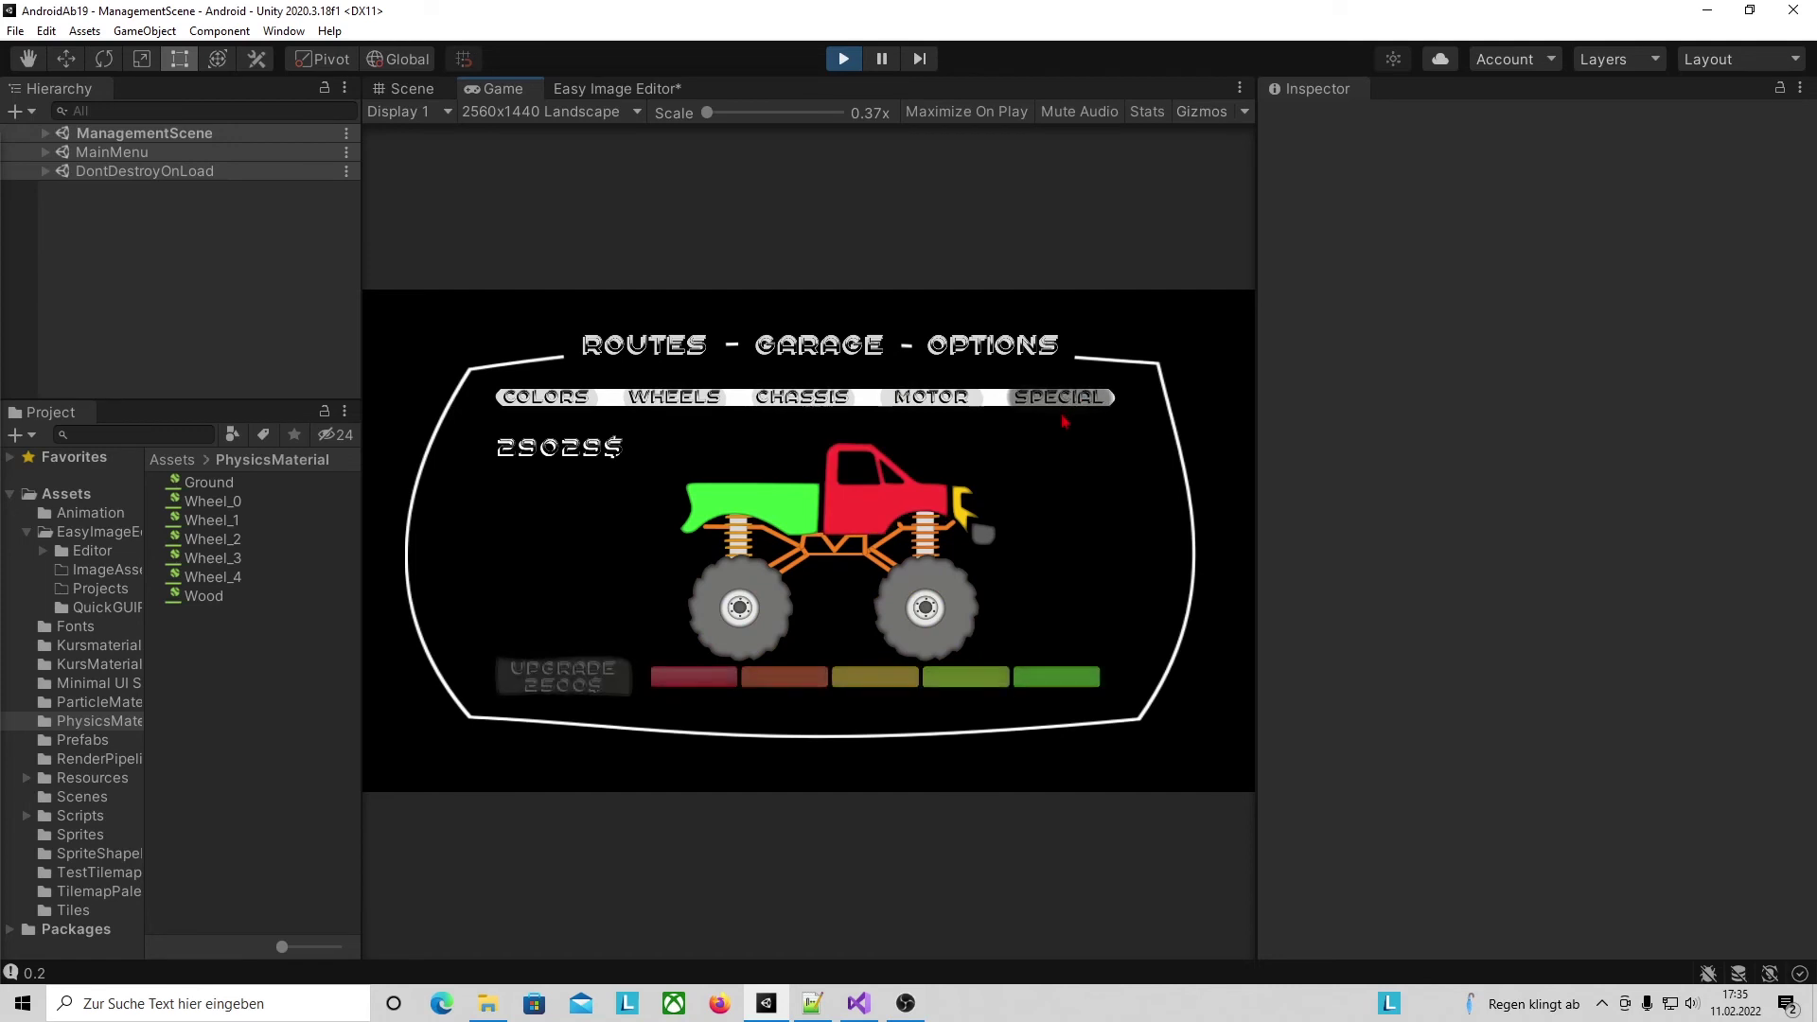
left_click(703, 402)
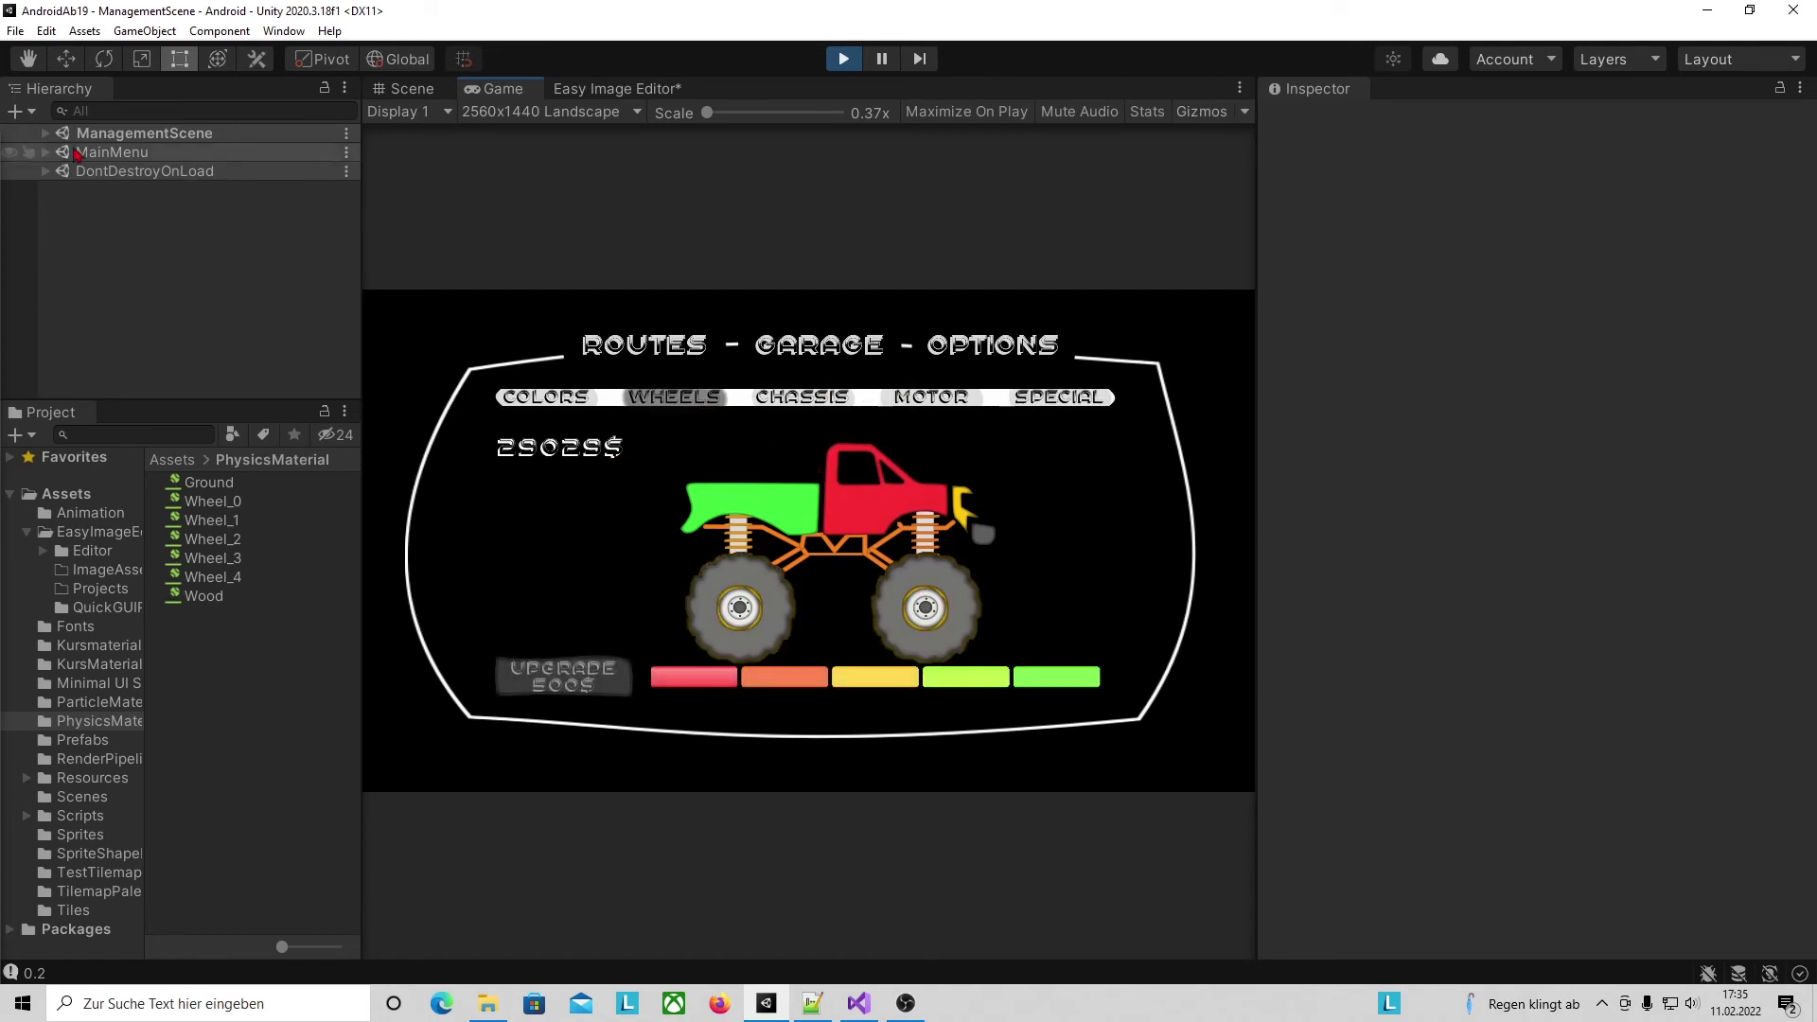
left_click(46, 133)
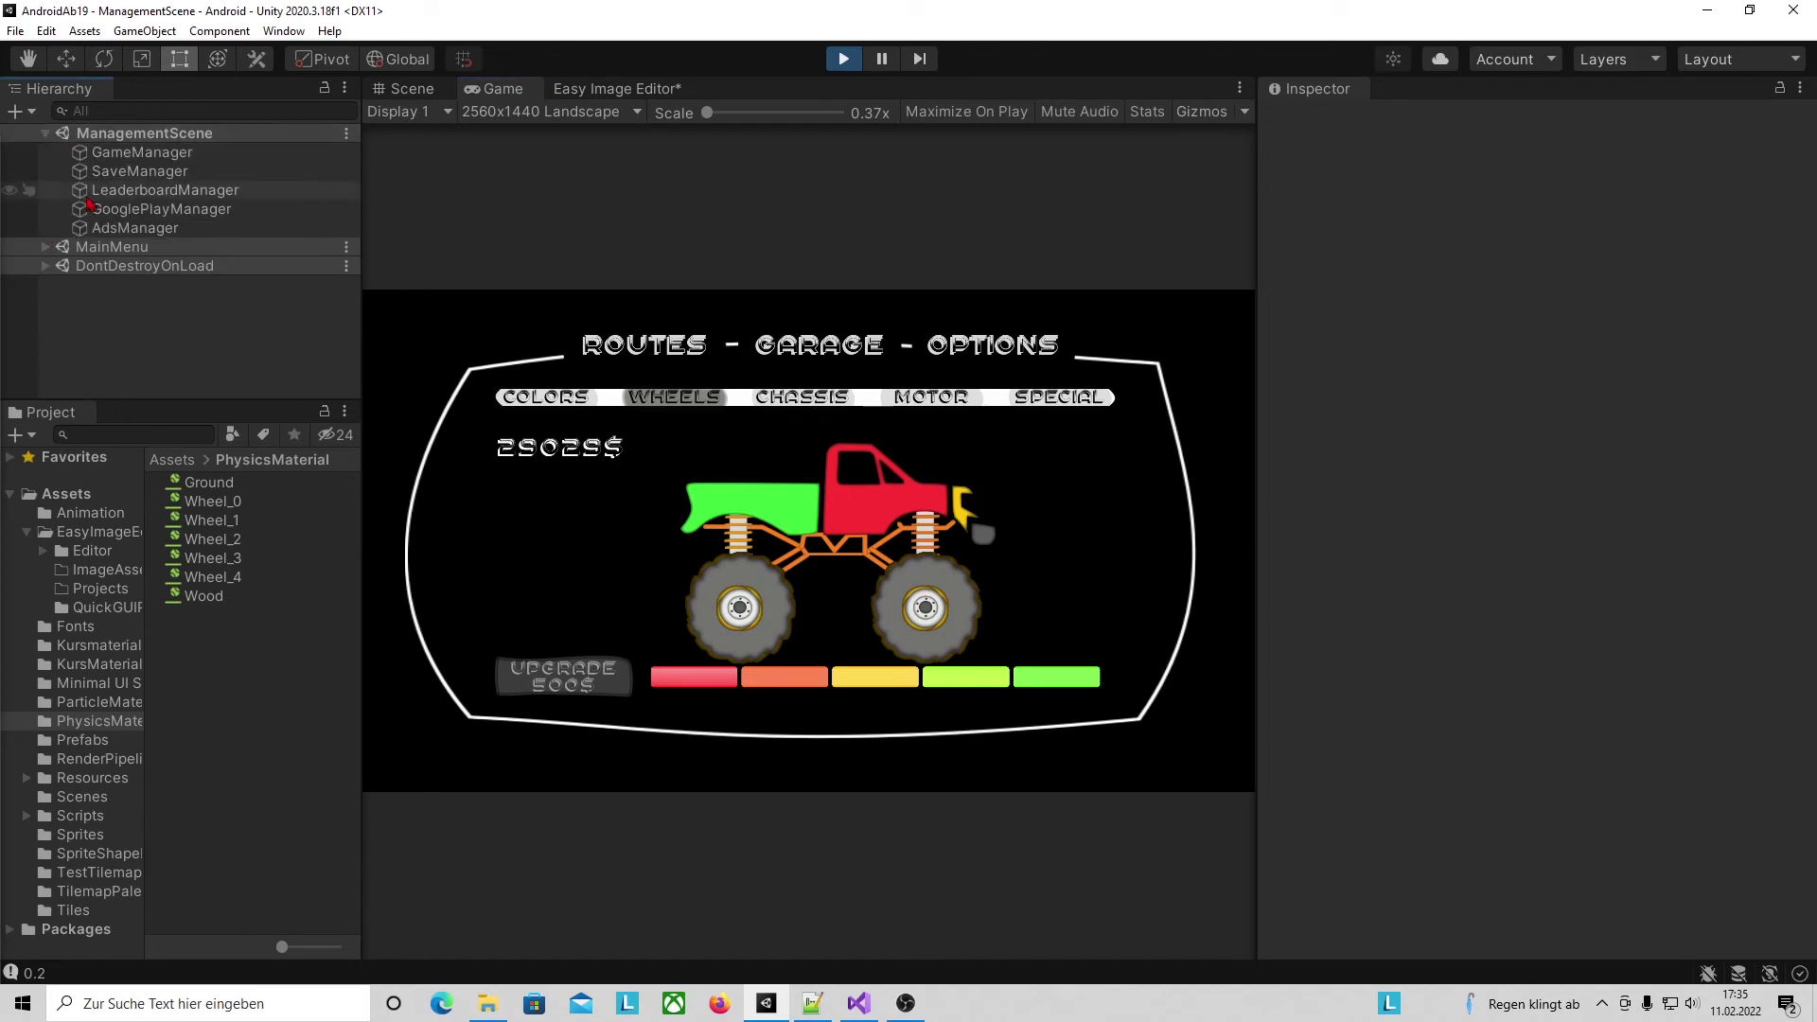
left_click(140, 170)
Reset the SaveManager's chassis, motor and special Upgrade Level entries to 0.
left_click(1557, 496)
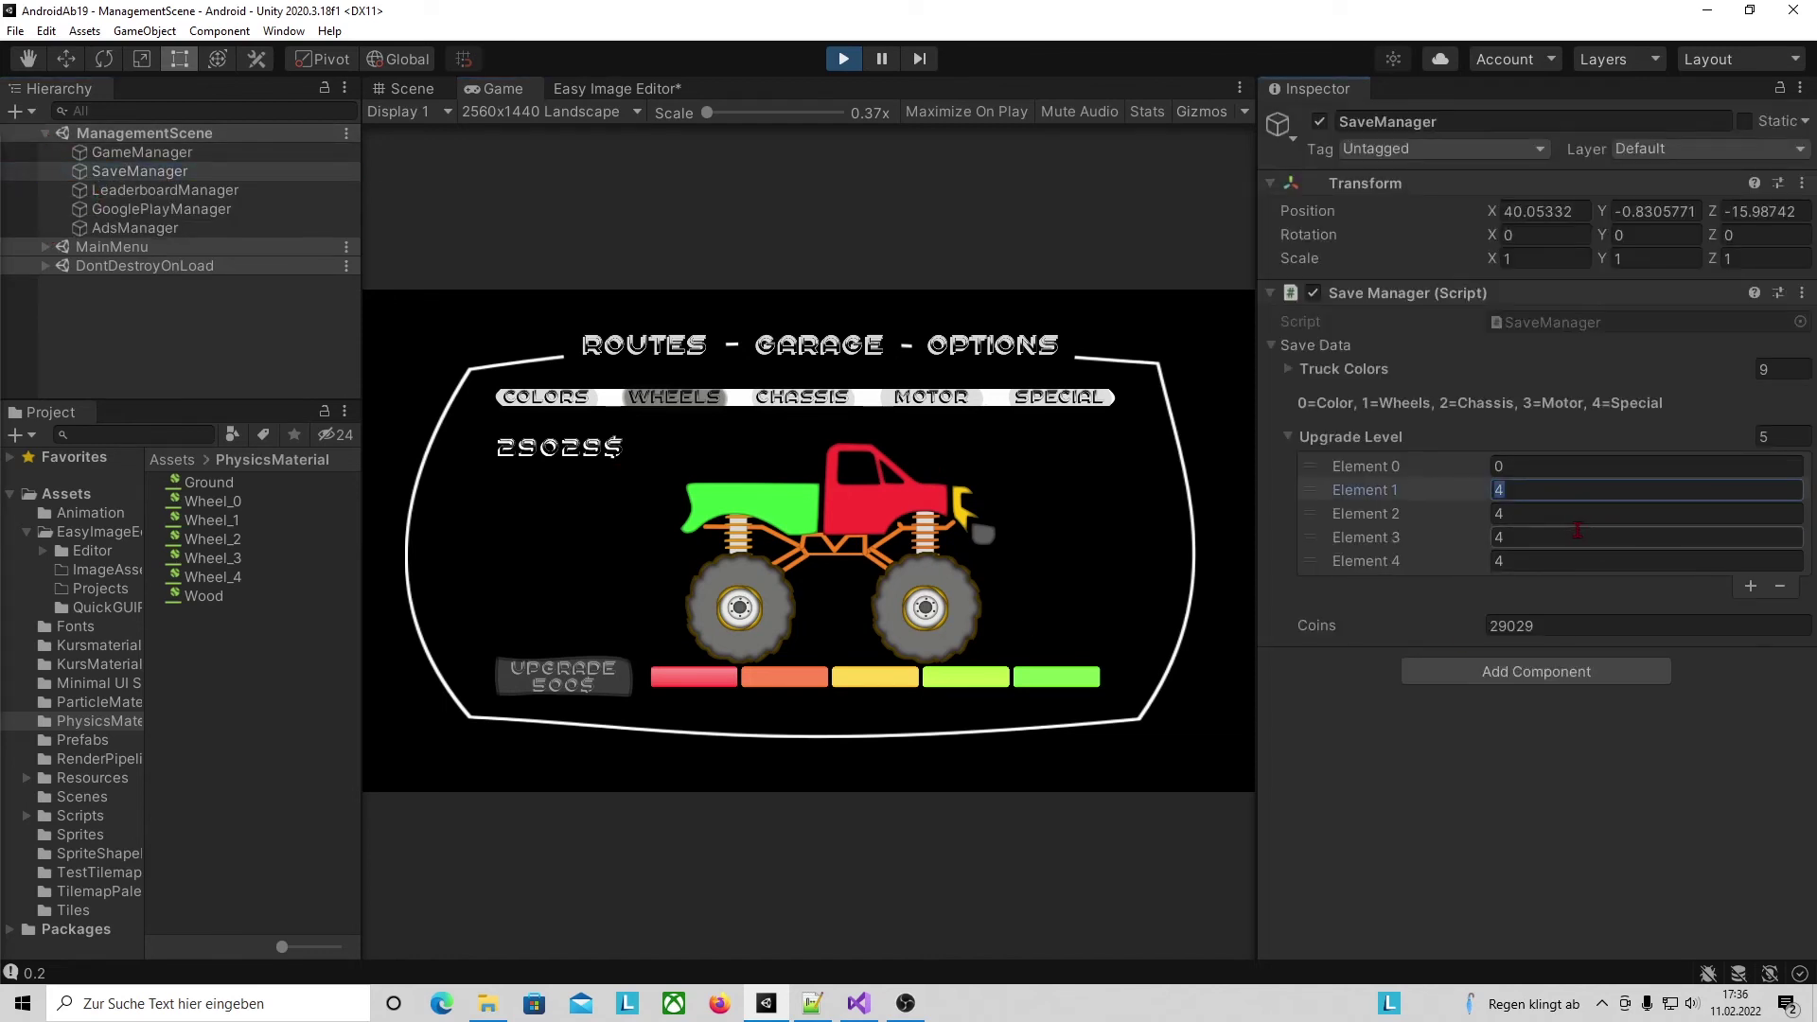
left_click(1543, 513)
type("0")
left_click(1542, 536)
type("0")
left_click(1552, 560)
type("0")
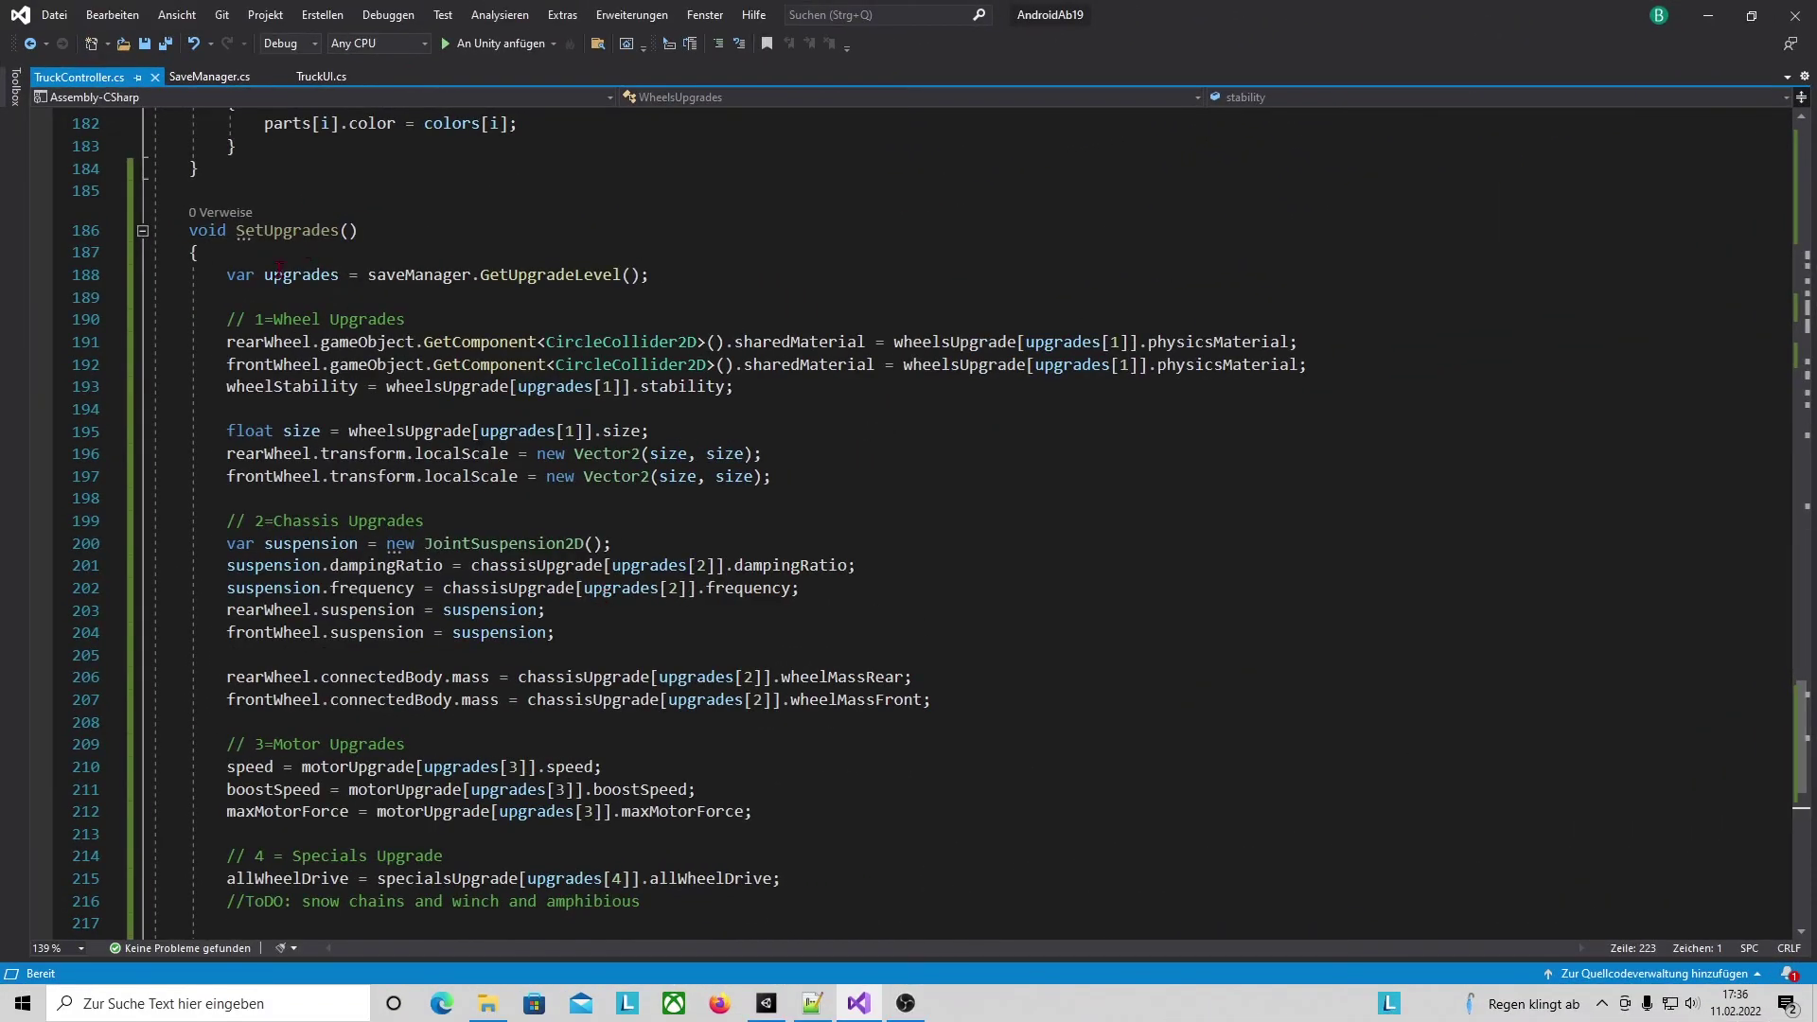
Add a SetUpgrades(); call right after the saveManager assignment in TruckController's Start().
left_click(255, 247)
left_click(357, 230)
scroll(326, 407, "up", 18)
scroll(326, 407, "up", 6)
scroll(327, 407, "up", 4)
scroll(329, 408, "up", 5)
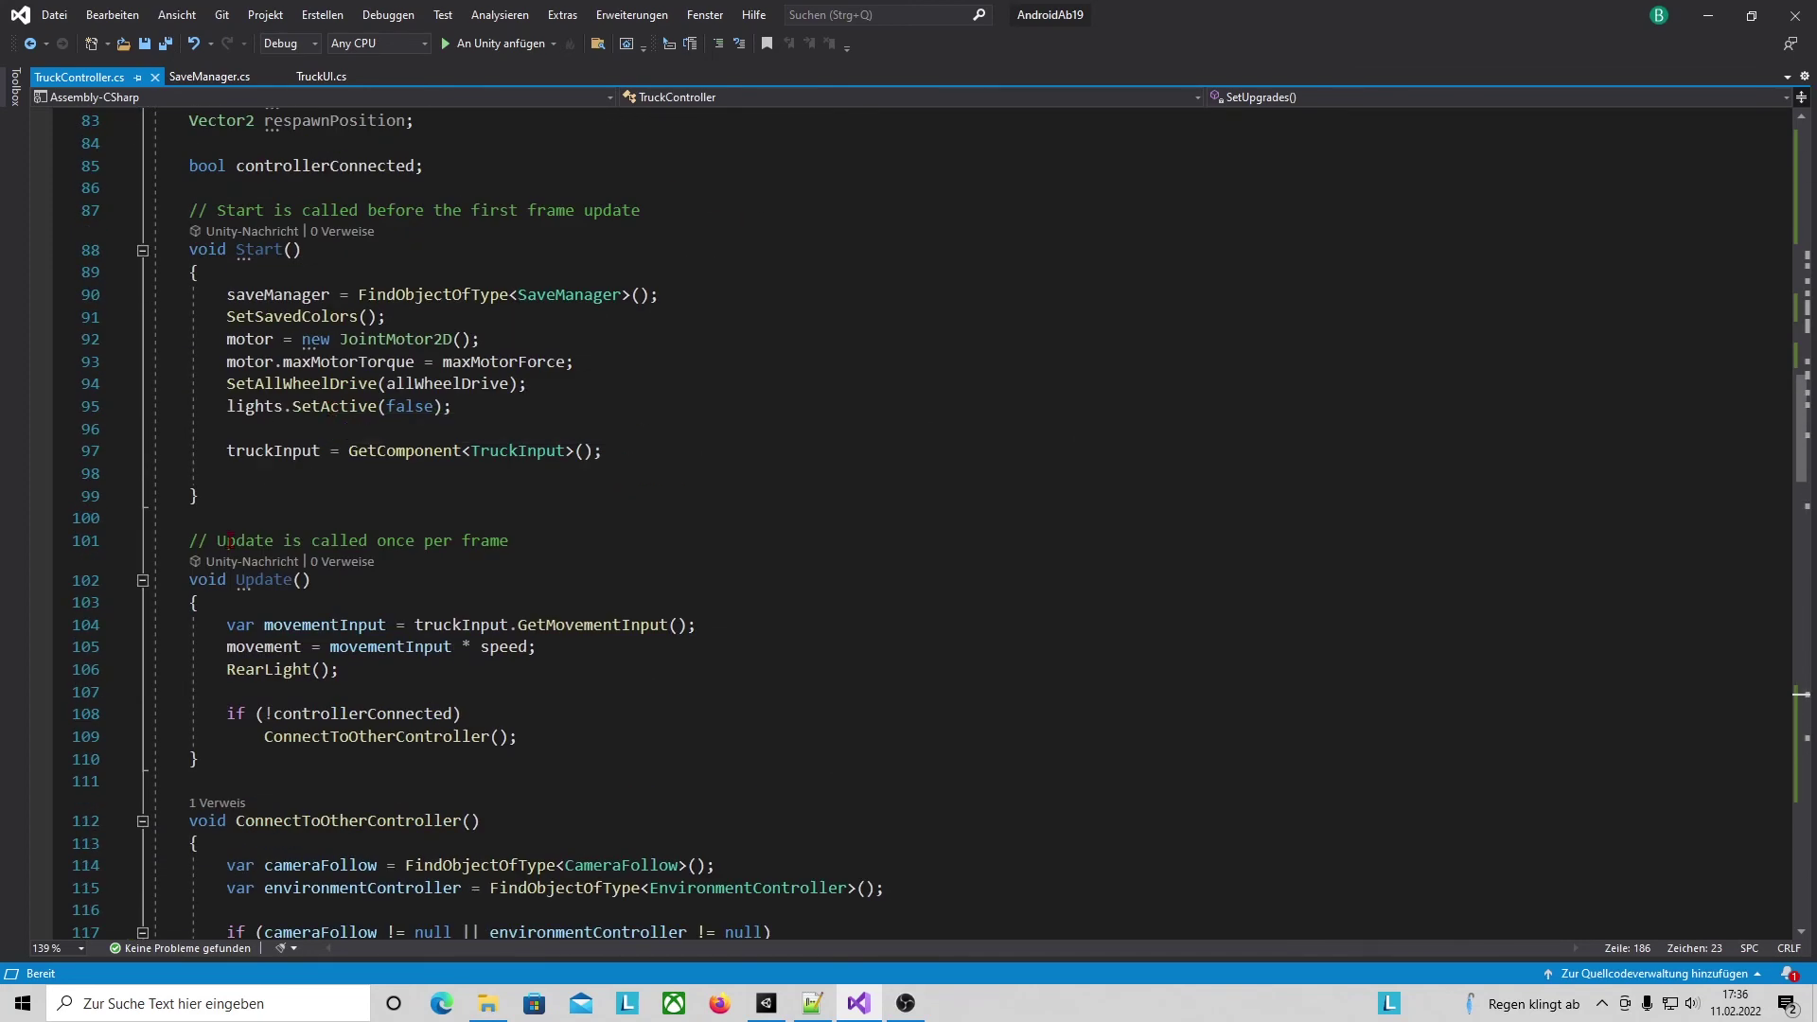
left_click(264, 473)
left_click(691, 294)
key("Return")
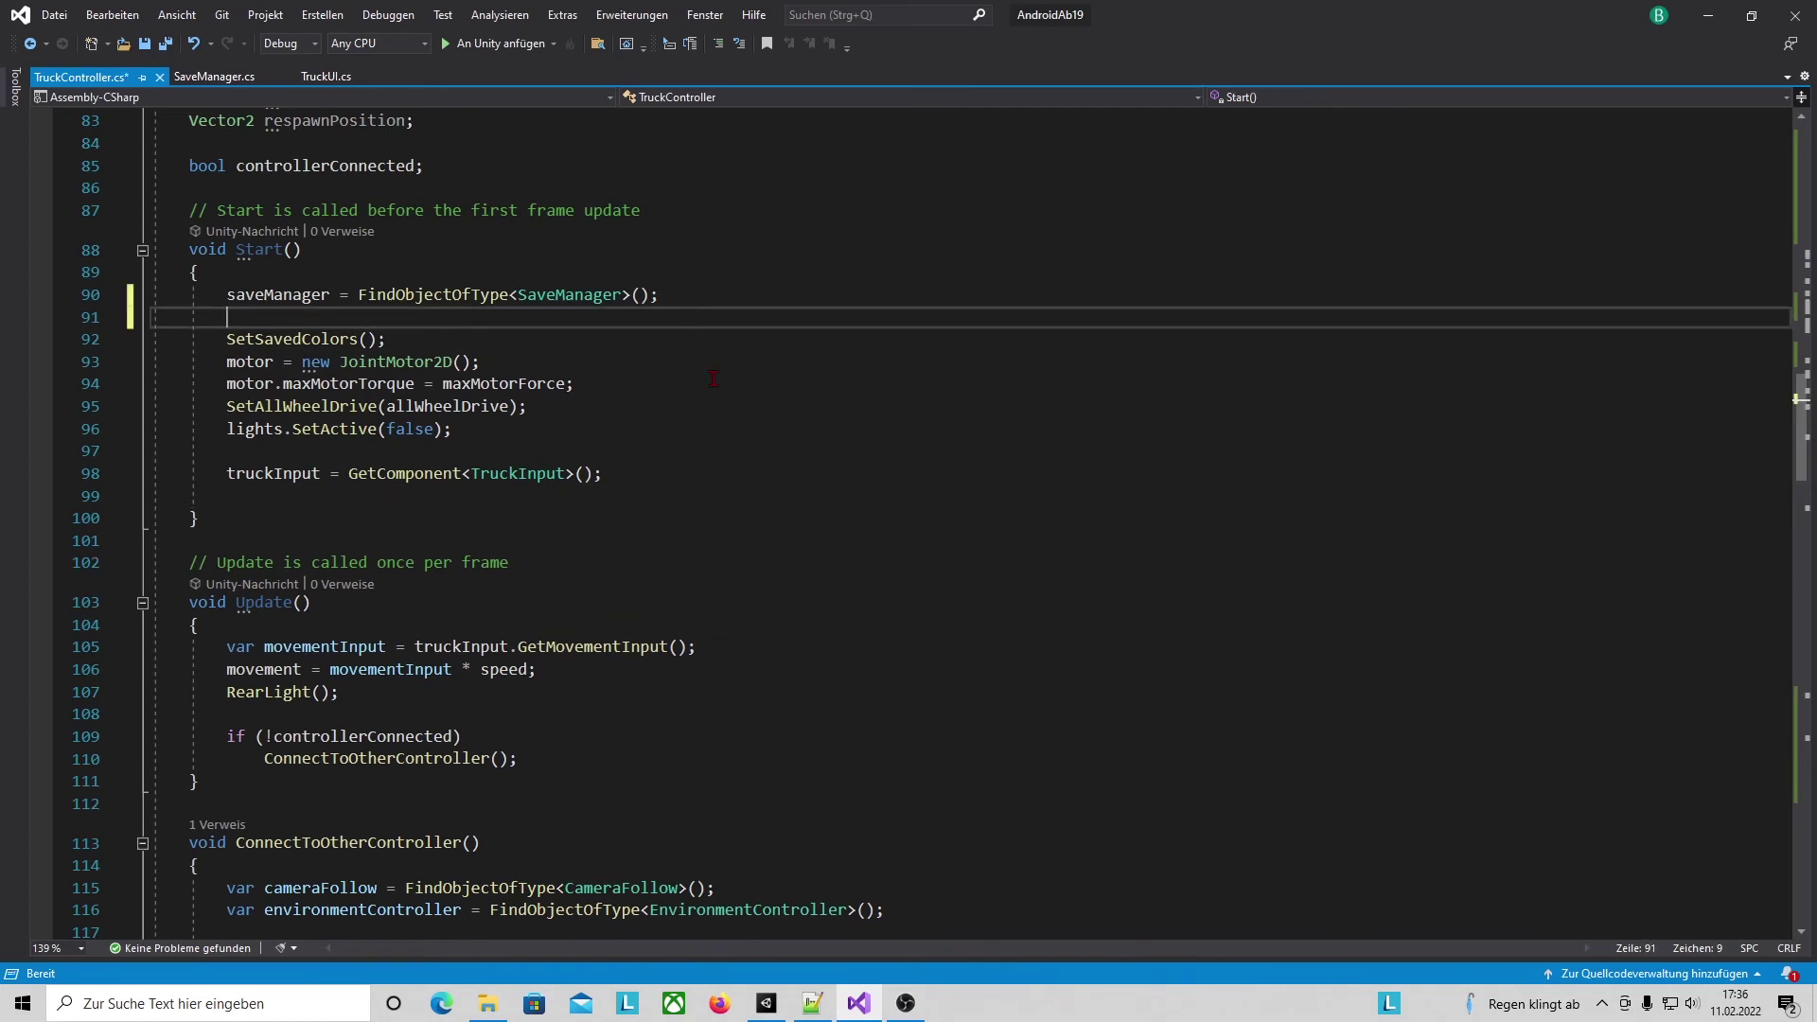
type("set")
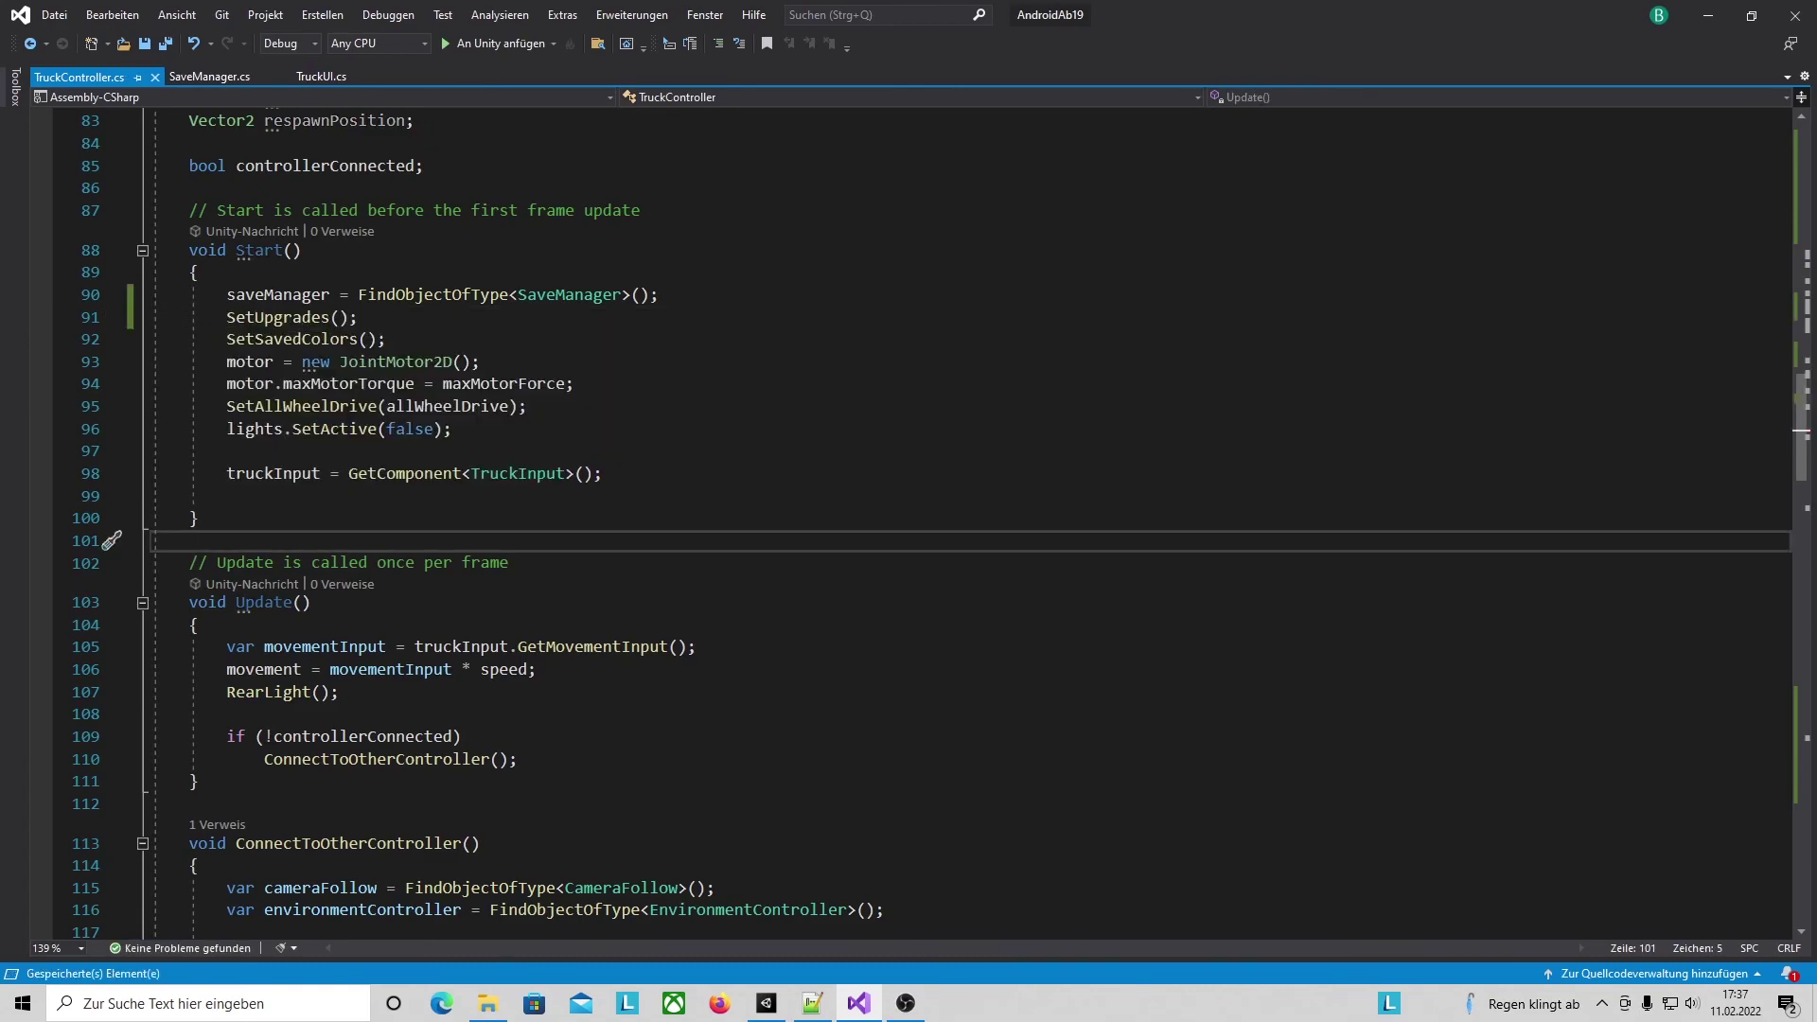
key("alt+Tab")
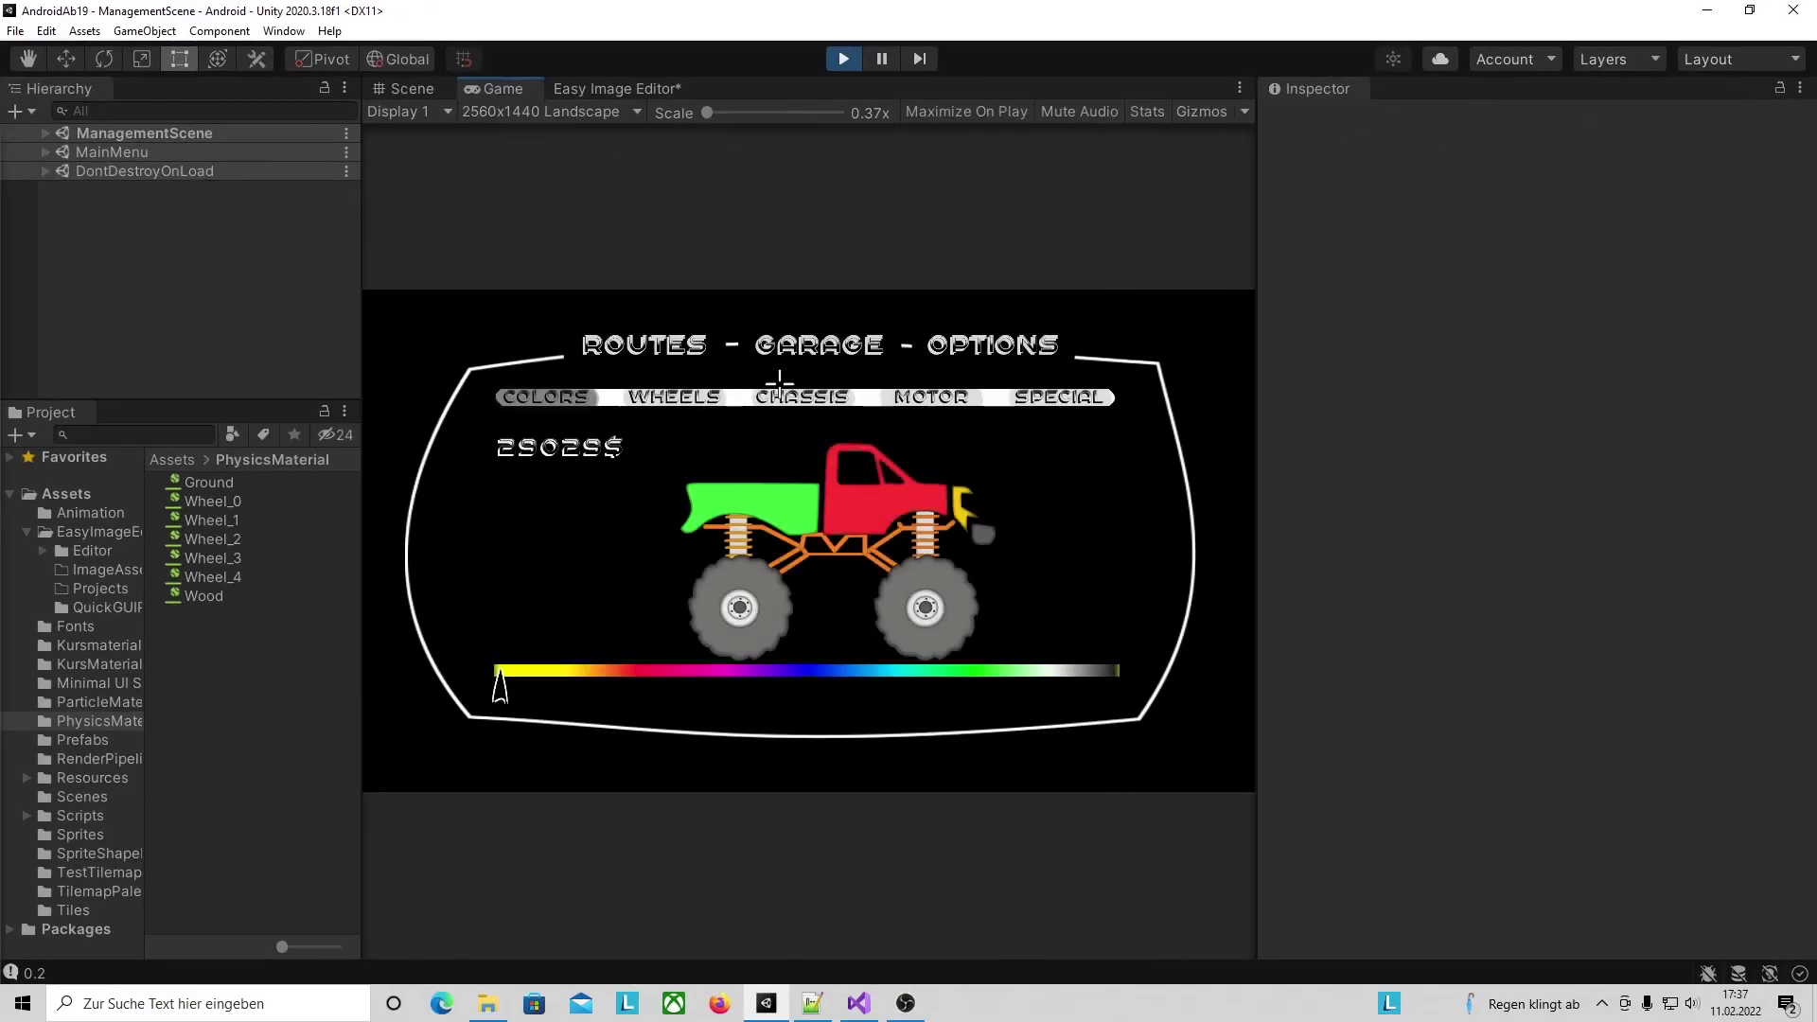
Review the Wheels, Chassis, Motor and Special upgrade bars, then start the first level.
left_click(672, 398)
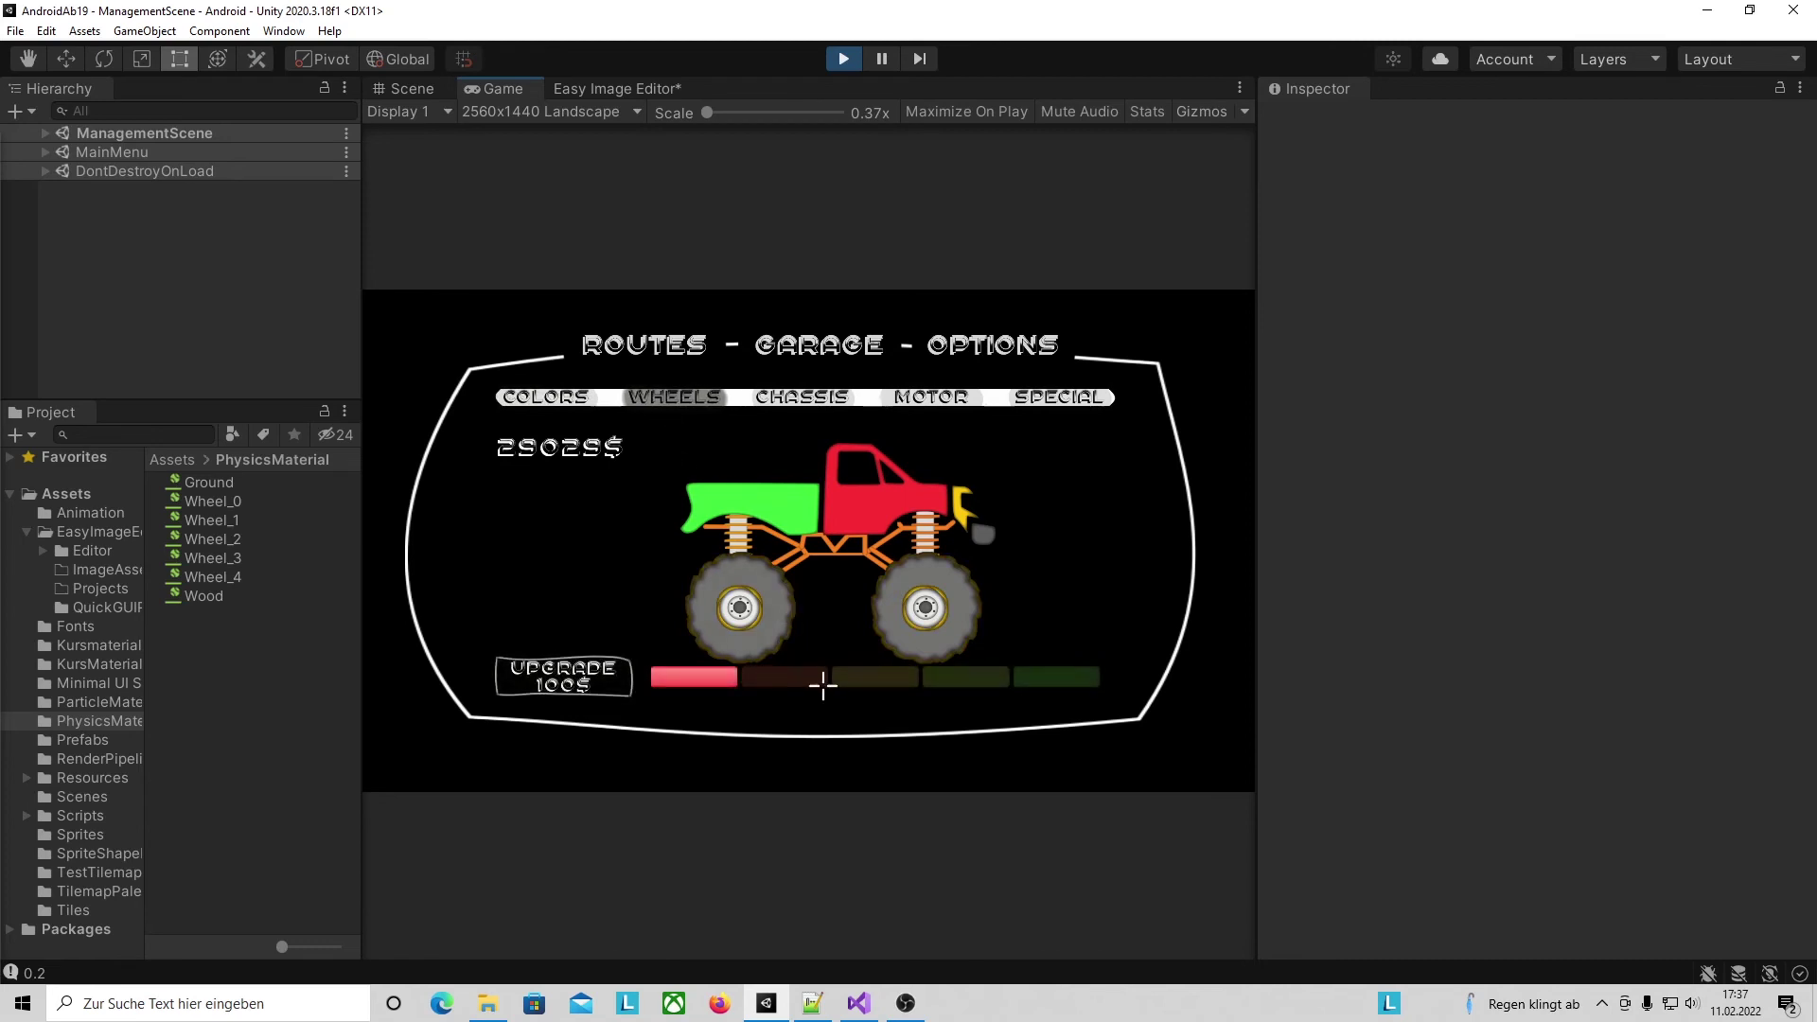
left_click(814, 395)
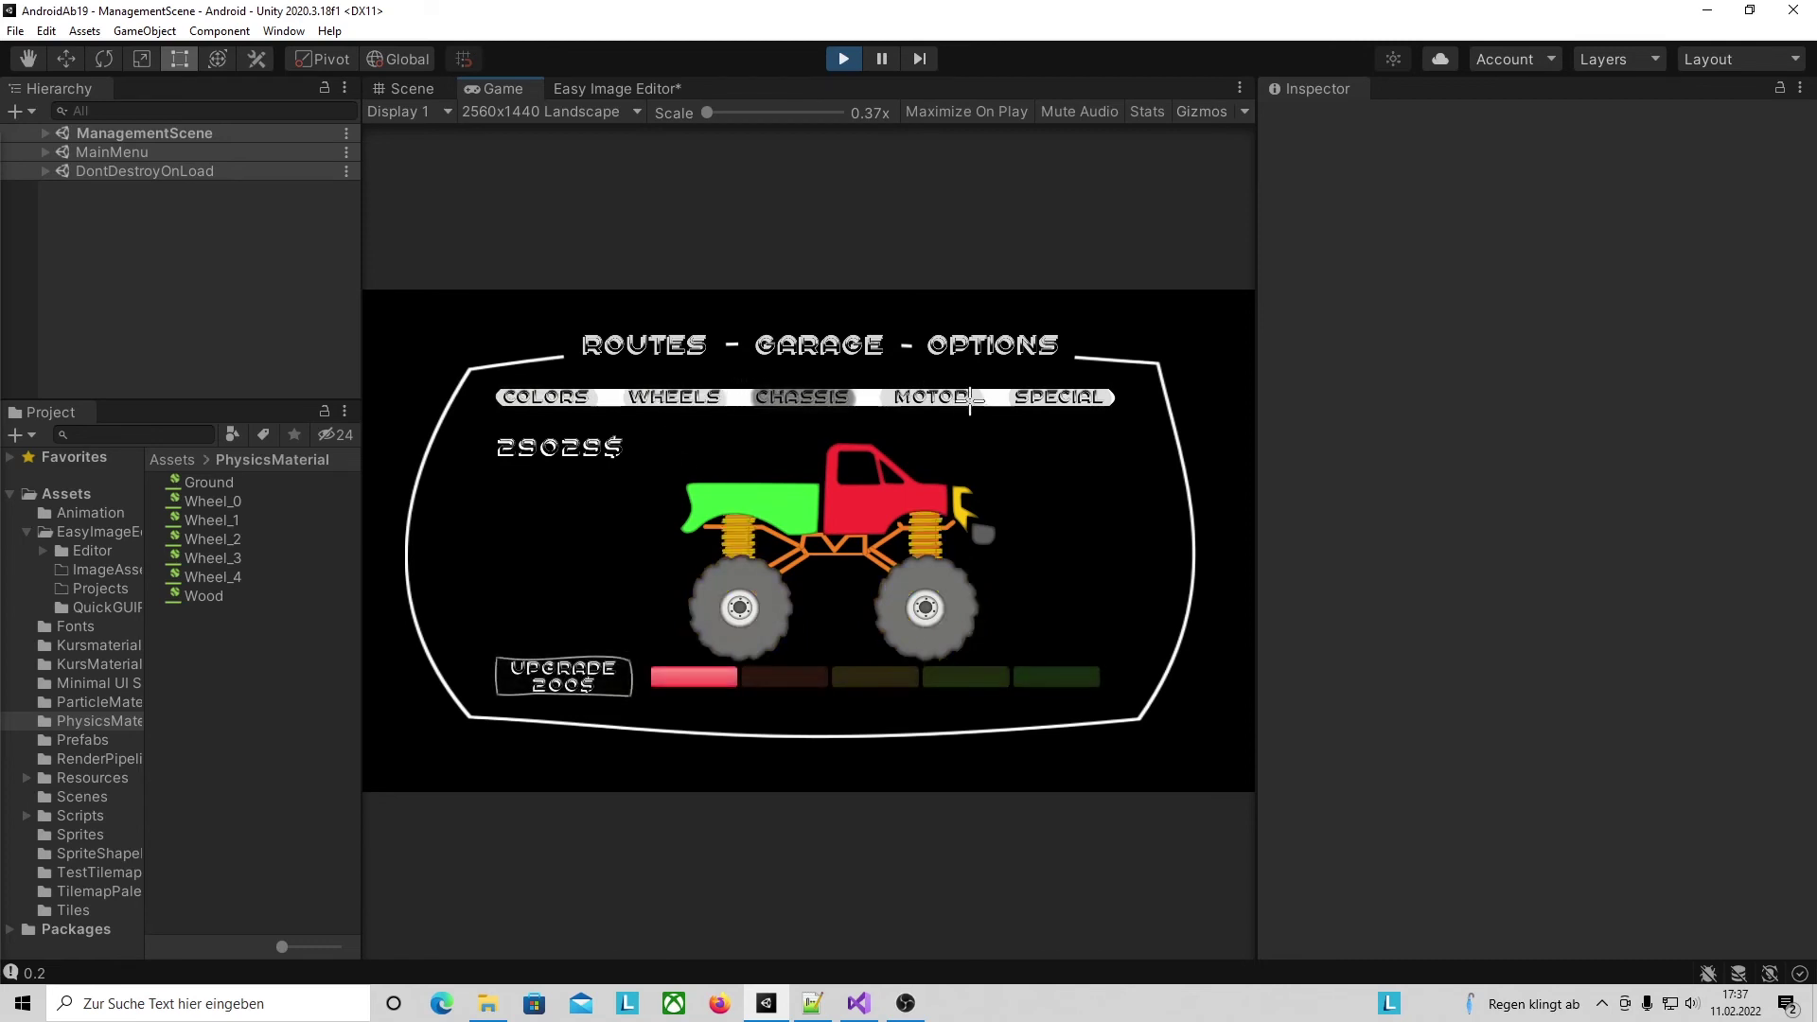
left_click(930, 398)
left_click(1058, 397)
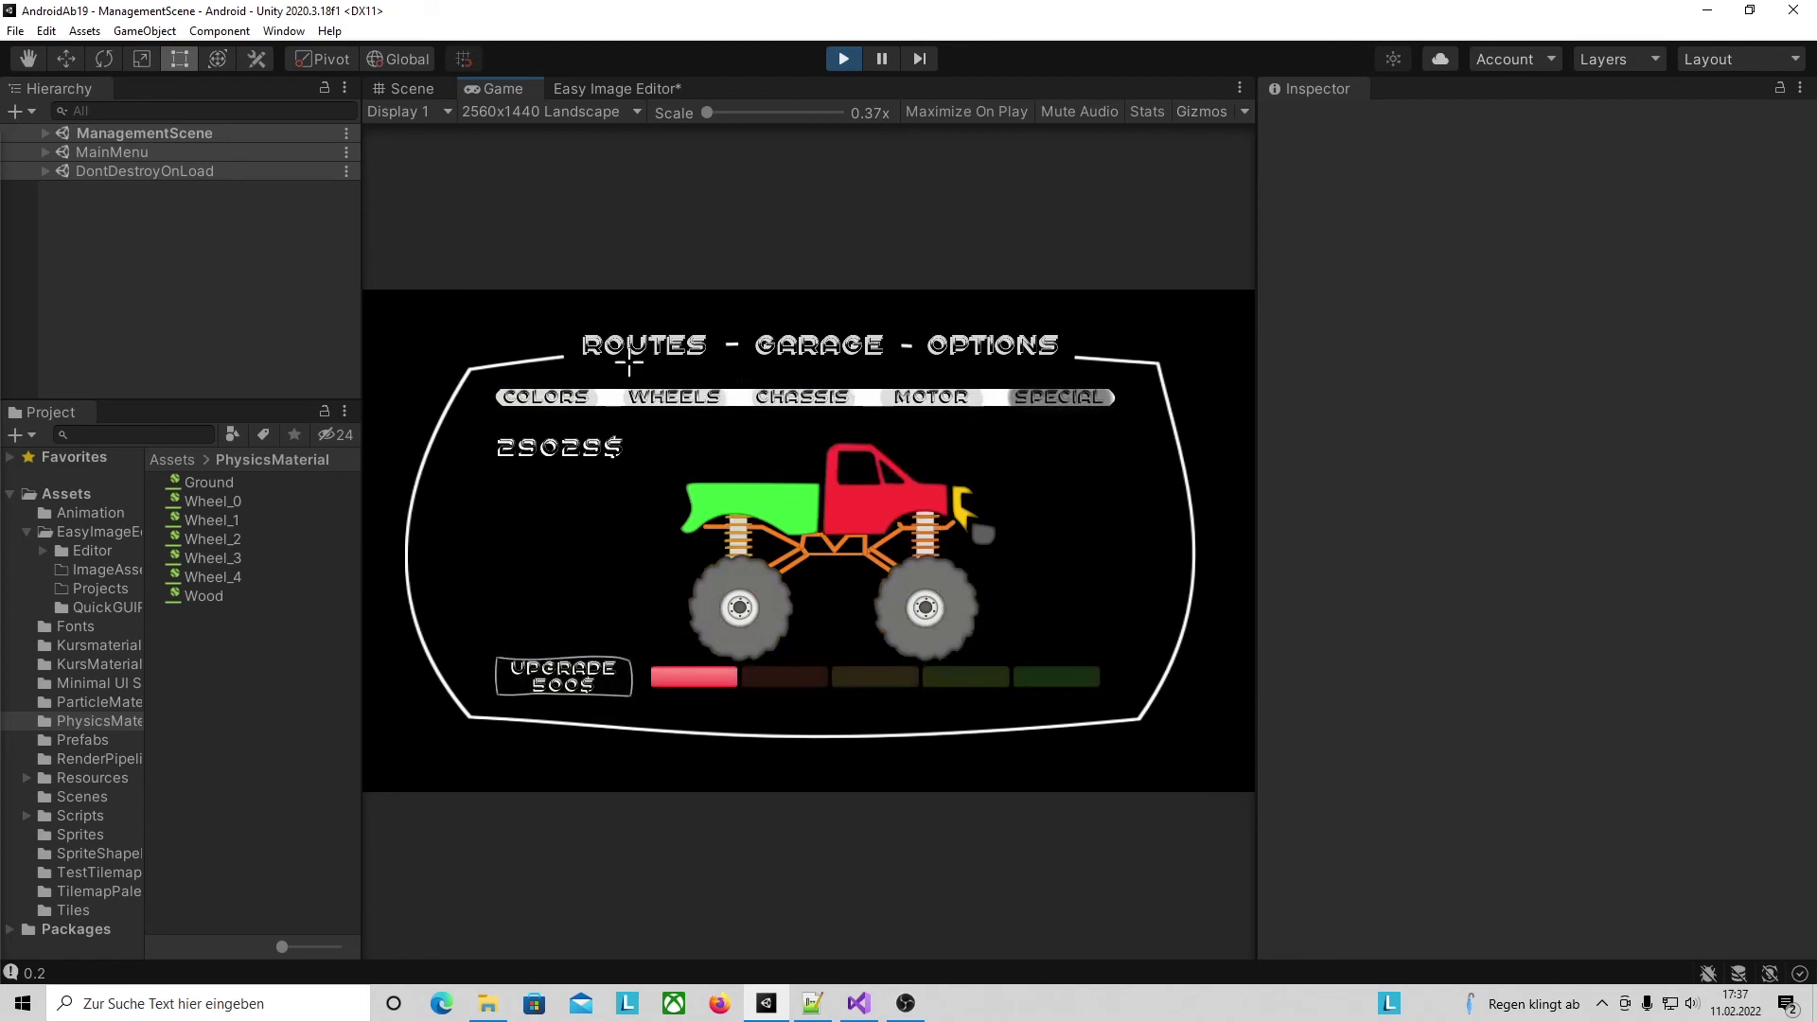
left_click(629, 360)
left_click(548, 437)
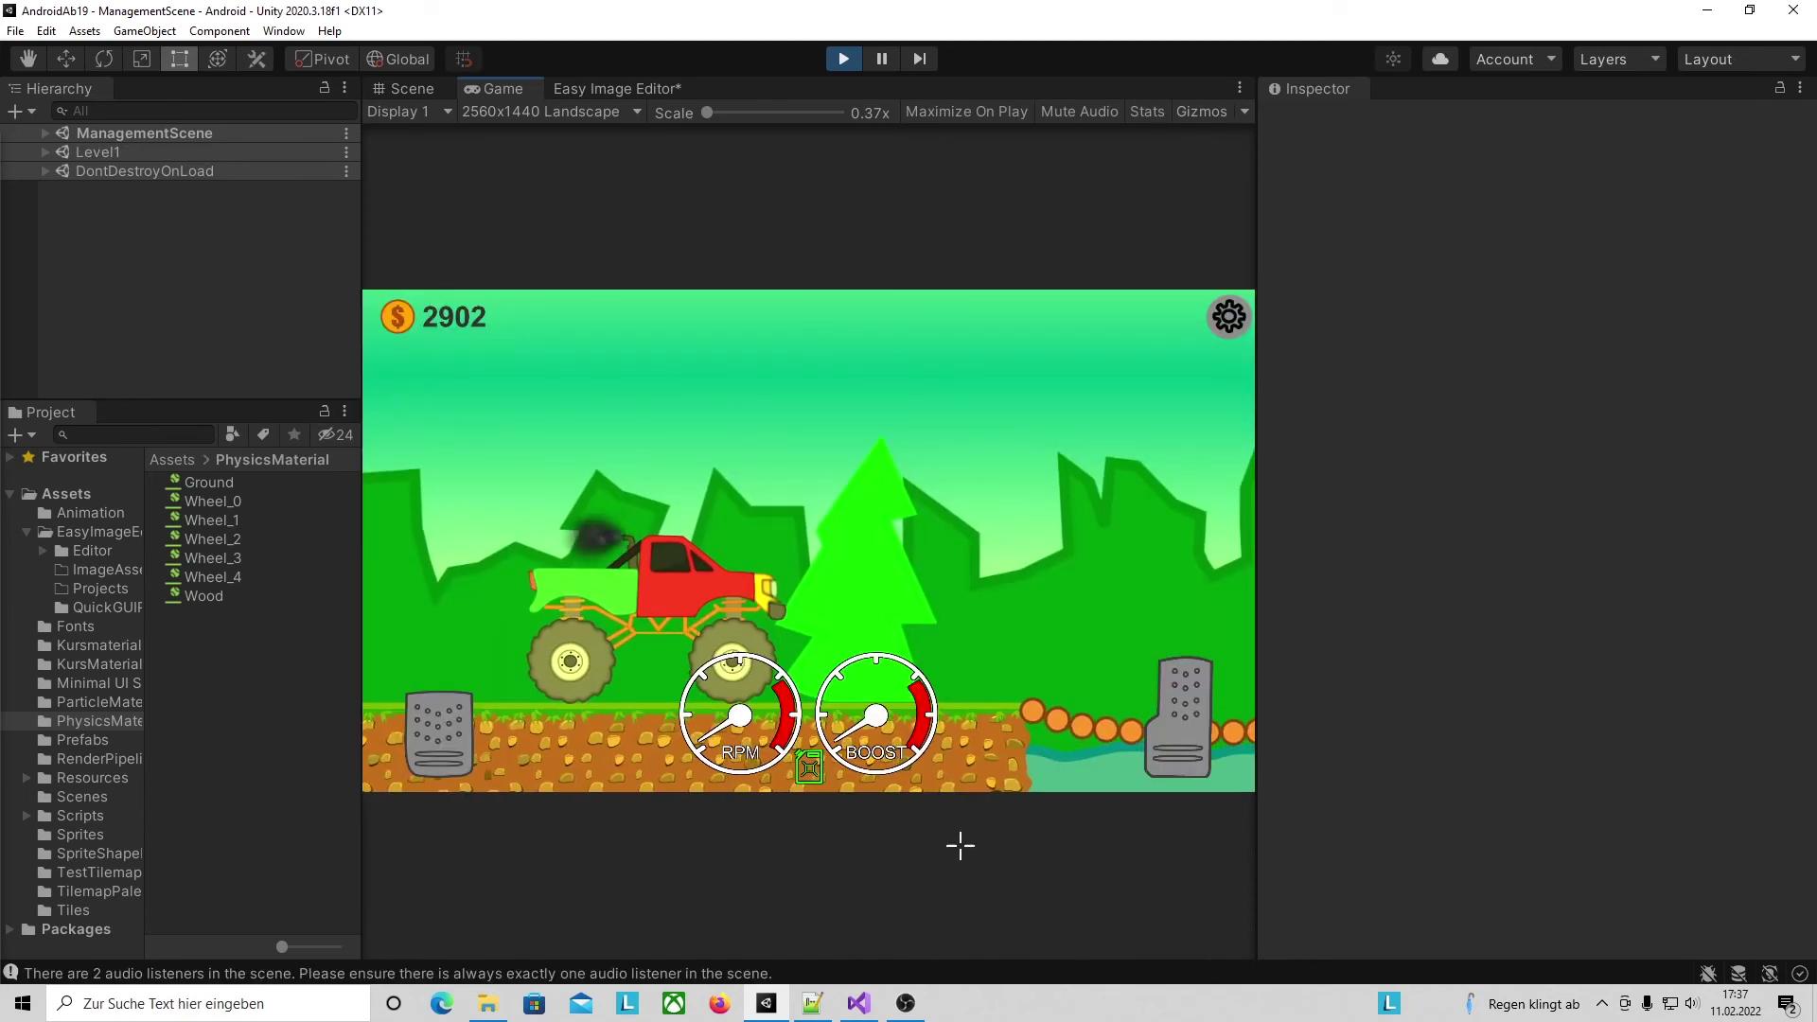
Drive the truck back and forth over the forest hills, then pause the game.
left_click_drag(1186, 701, 548, 701)
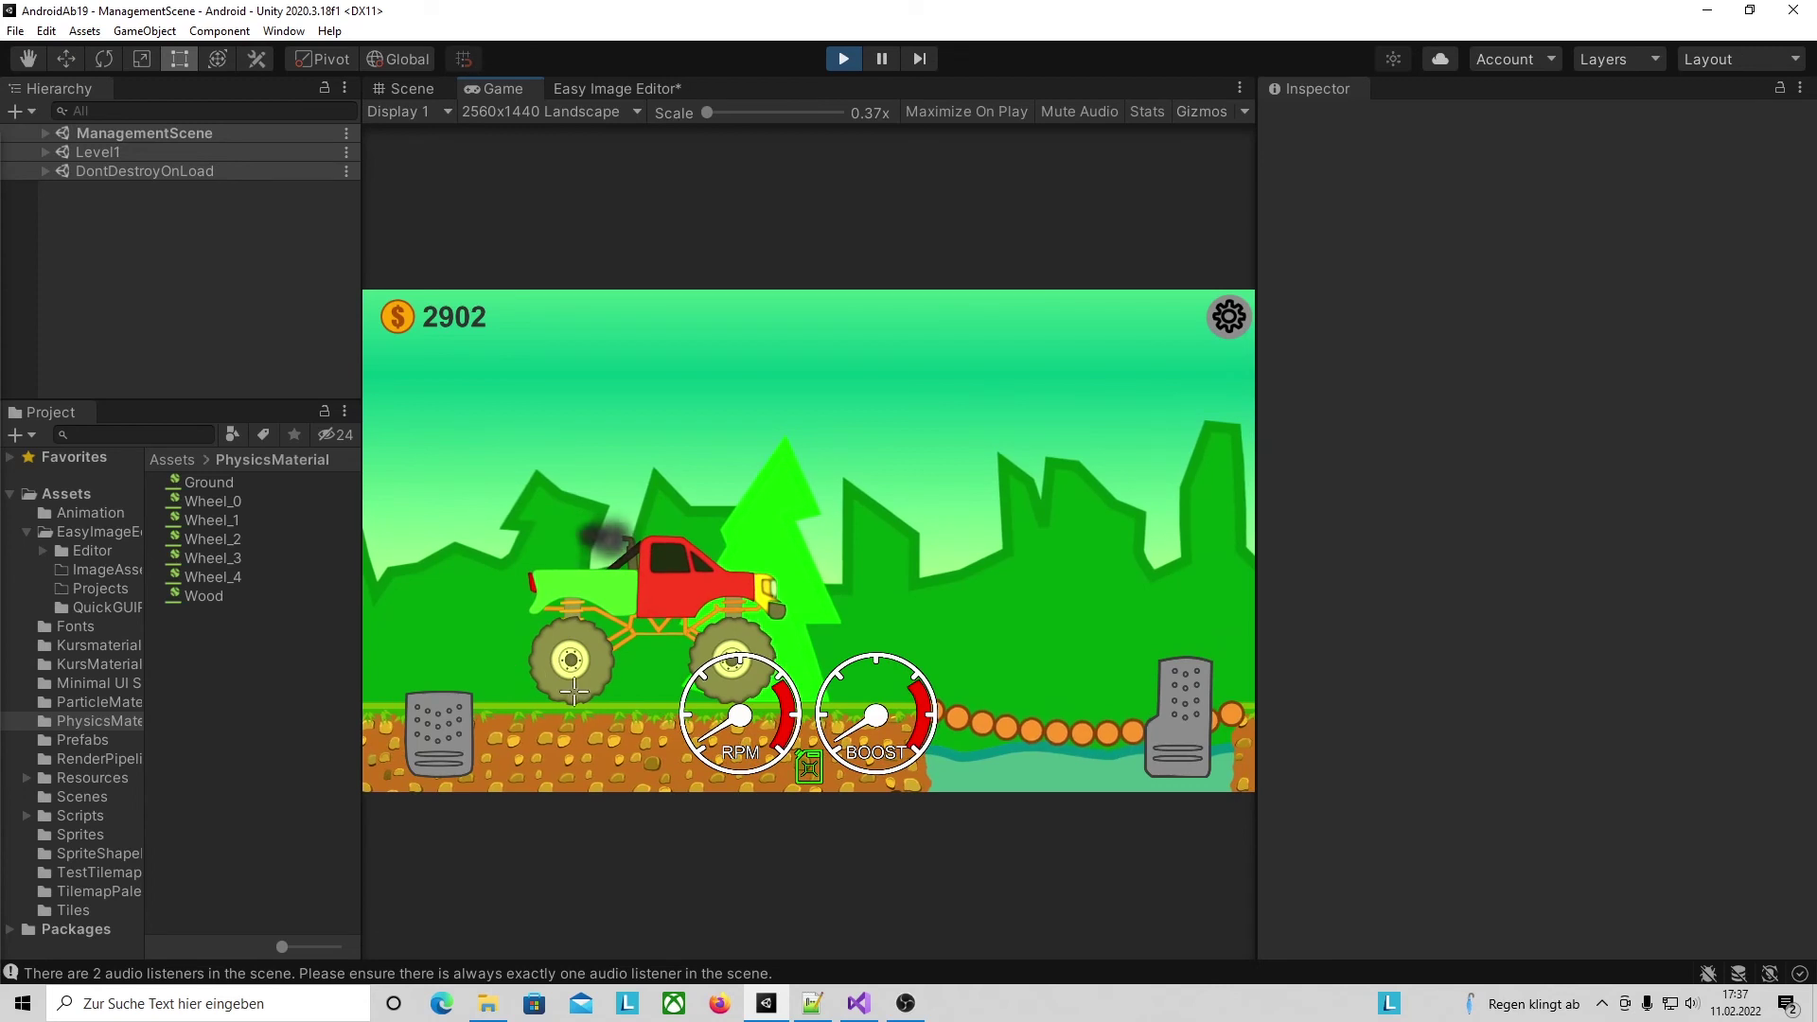
left_click_drag(1183, 687, 1185, 692)
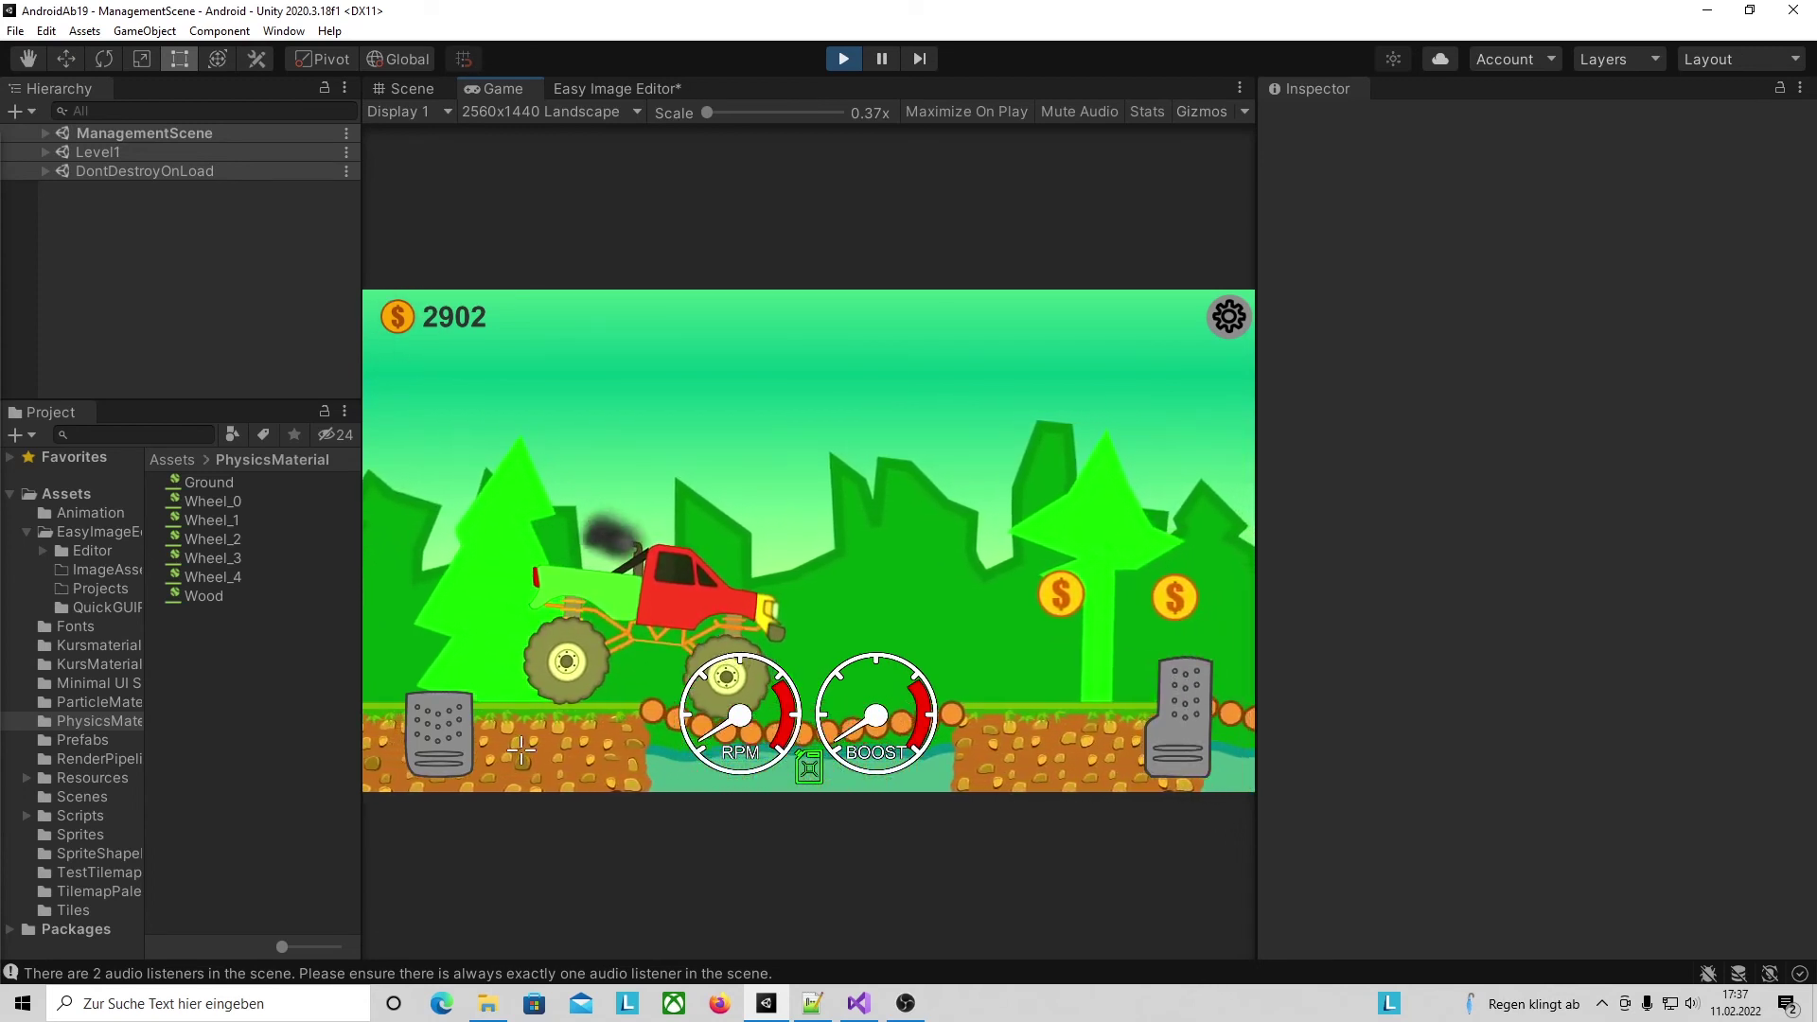
left_click_drag(436, 740, 435, 740)
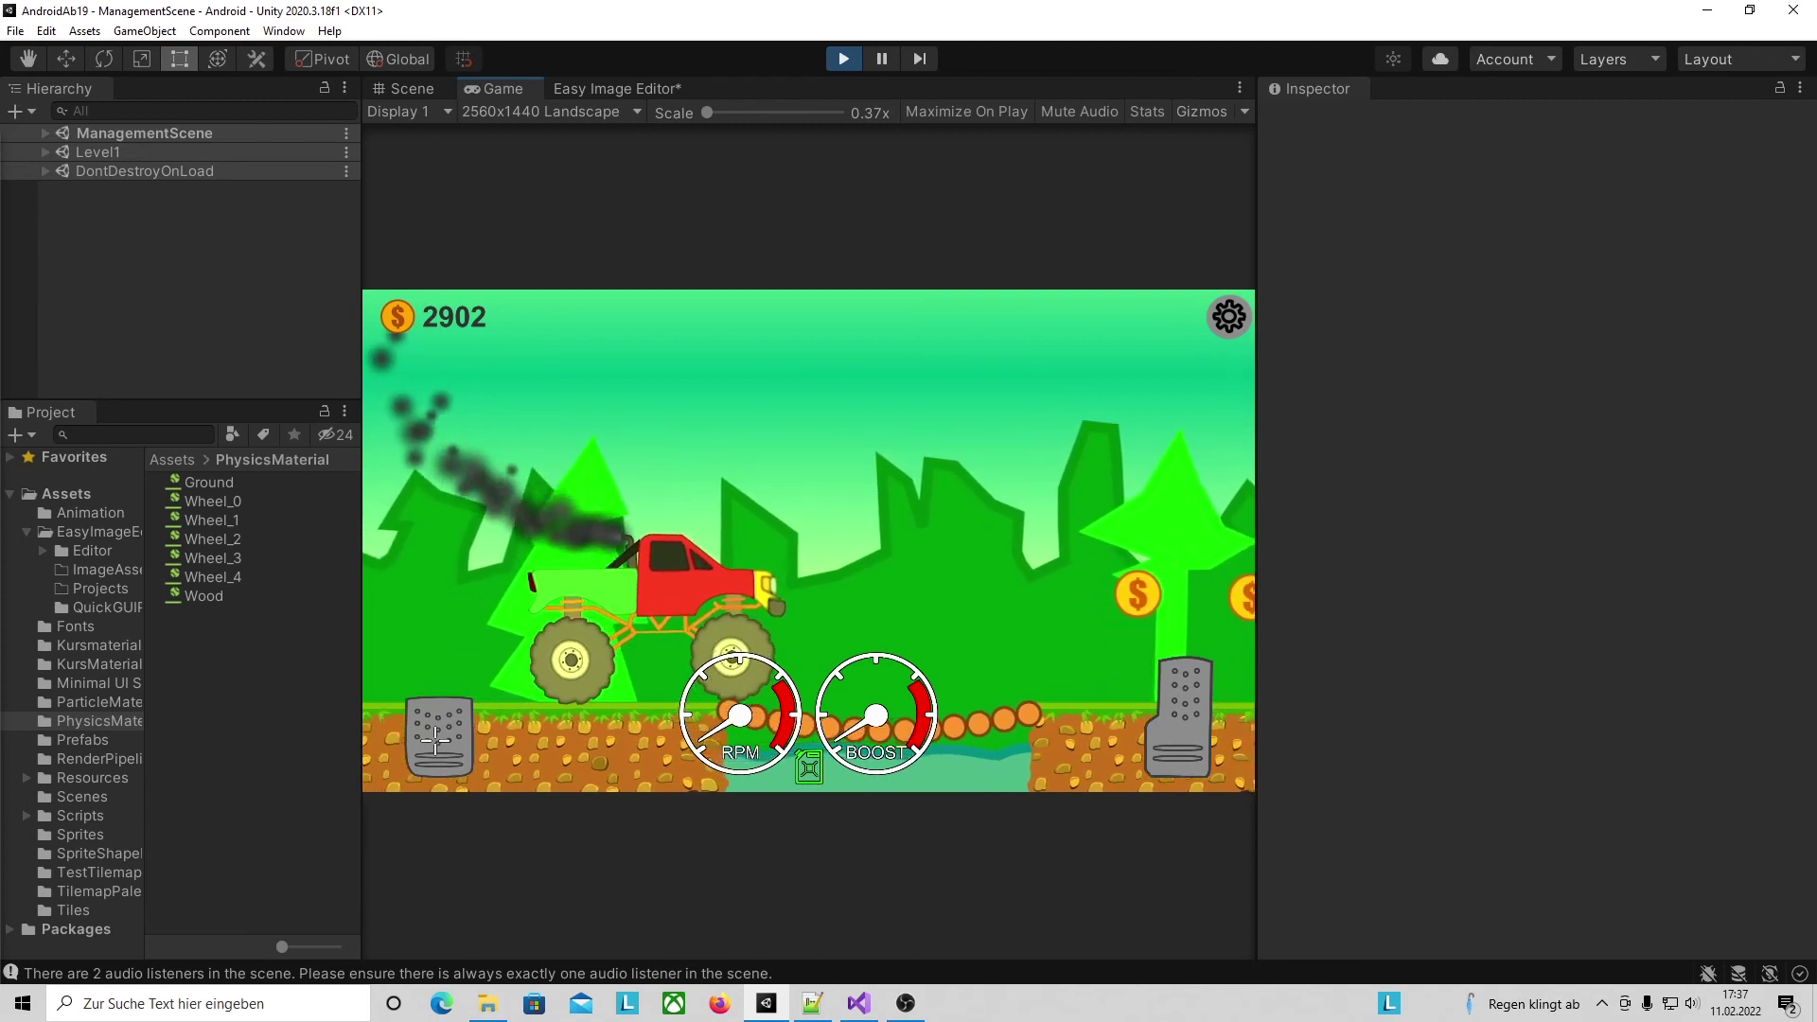
left_click(1185, 695)
left_click_drag(1186, 696, 1200, 710)
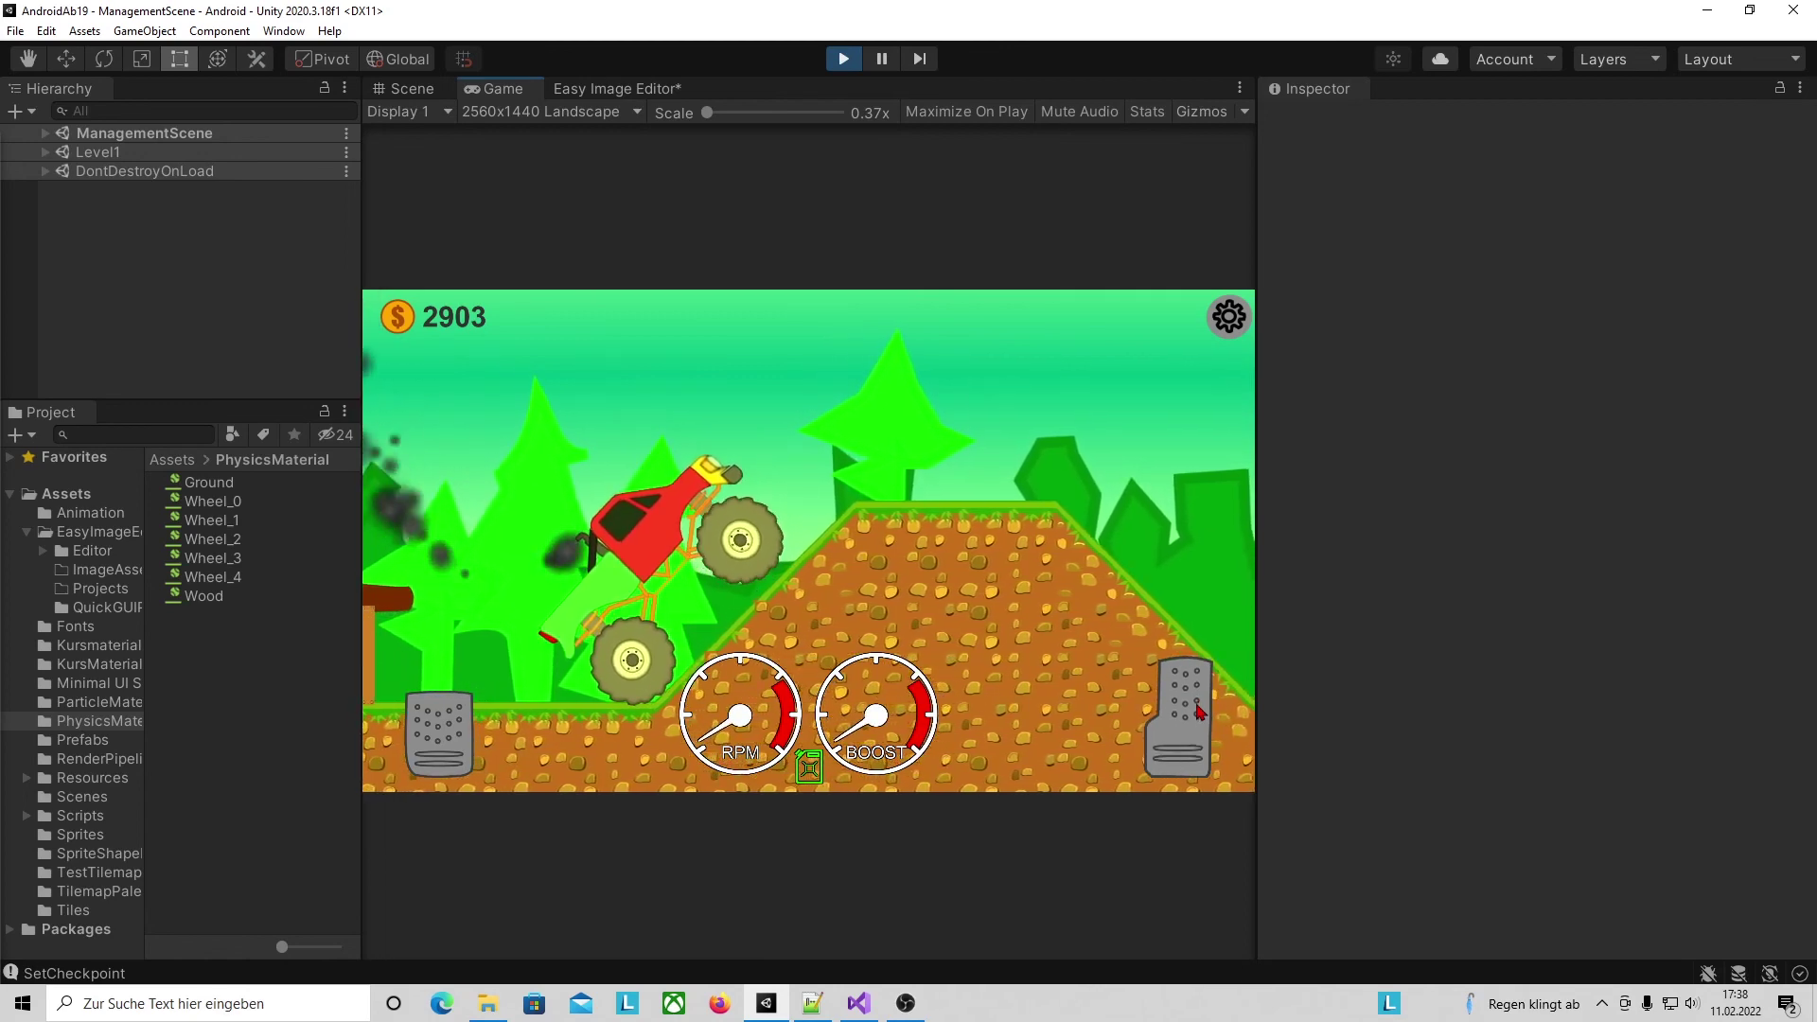
left_click_drag(453, 732, 452, 732)
left_click_drag(1205, 721, 1204, 721)
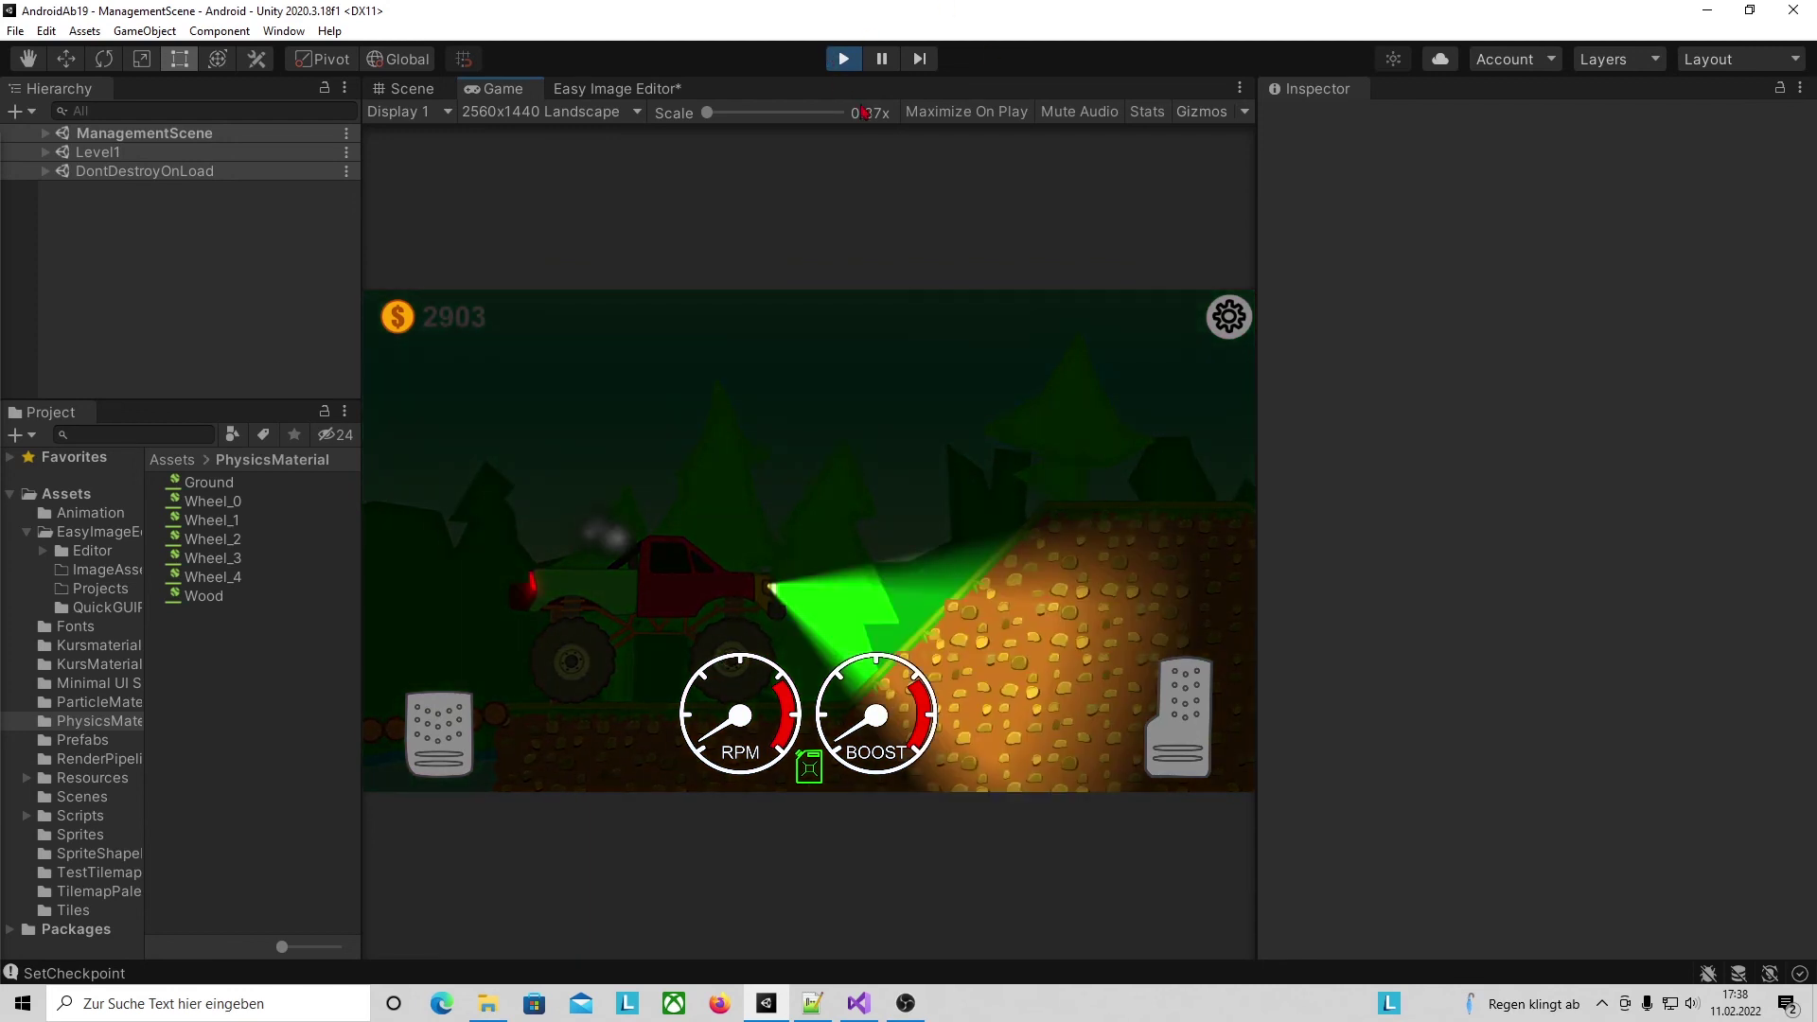
left_click(1222, 330)
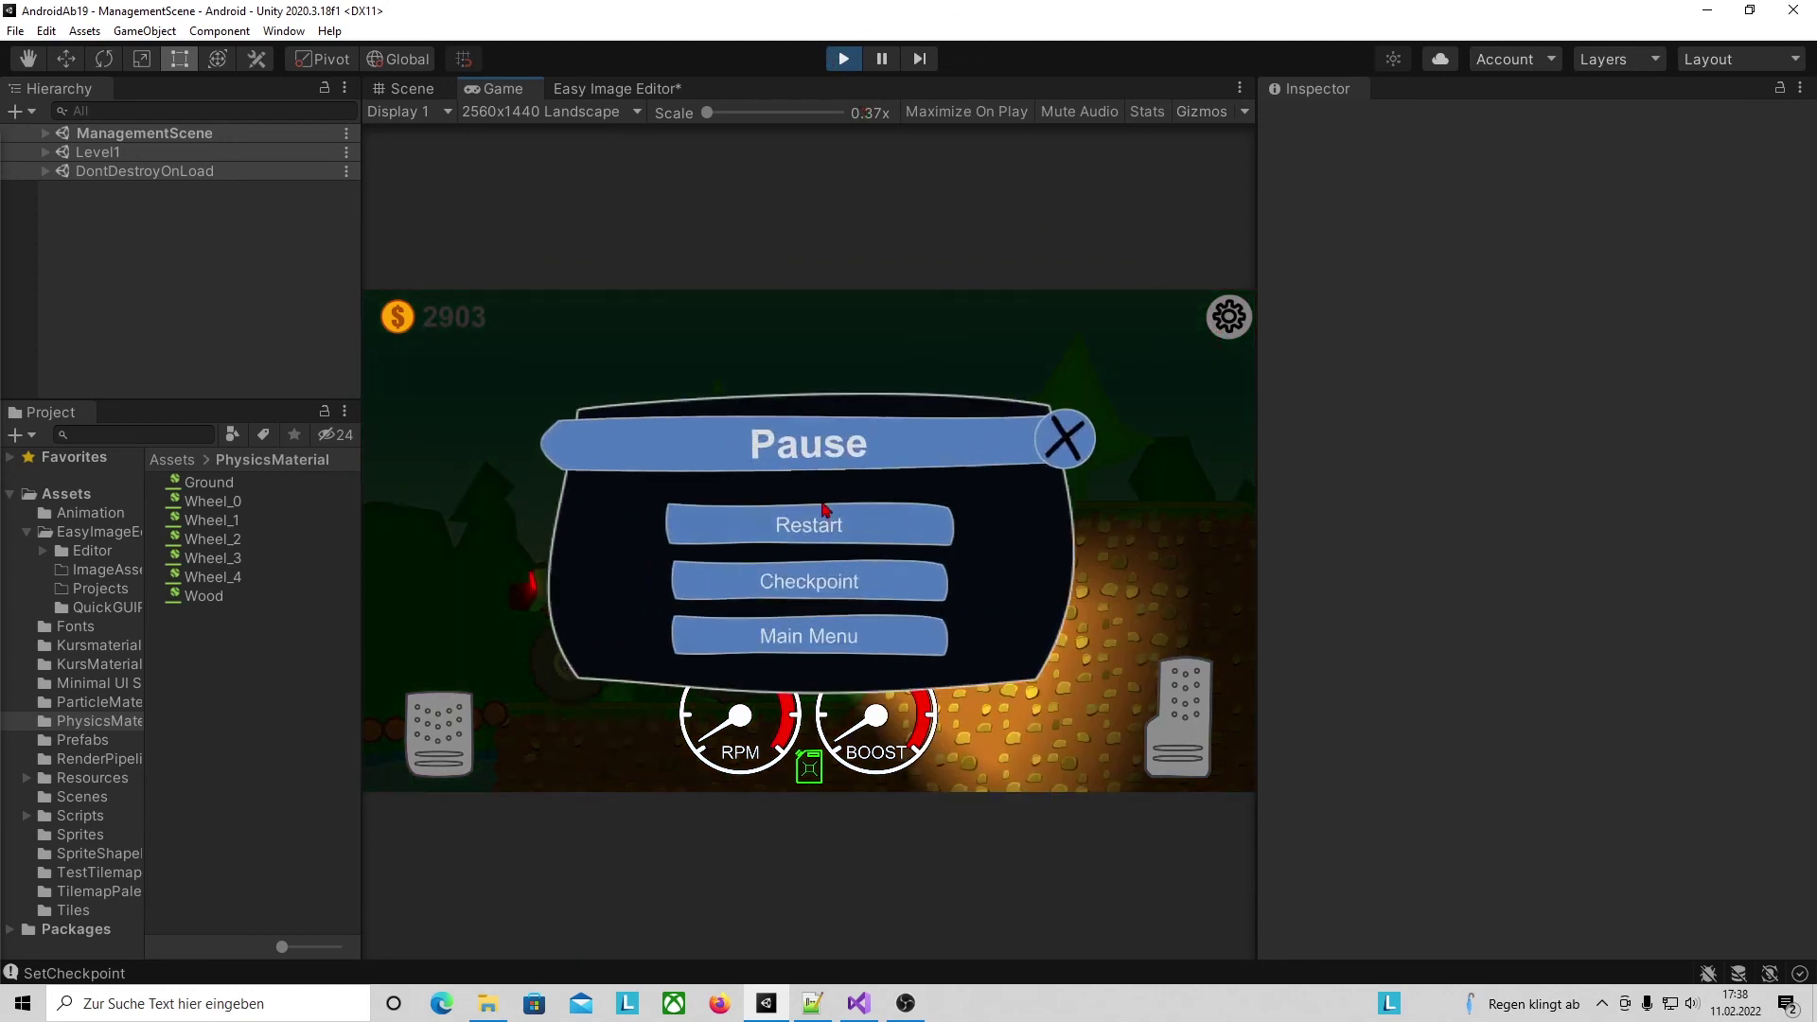
Quit to the main menu, open the garage and buy all four Wheels upgrade tiers.
left_click(790, 651)
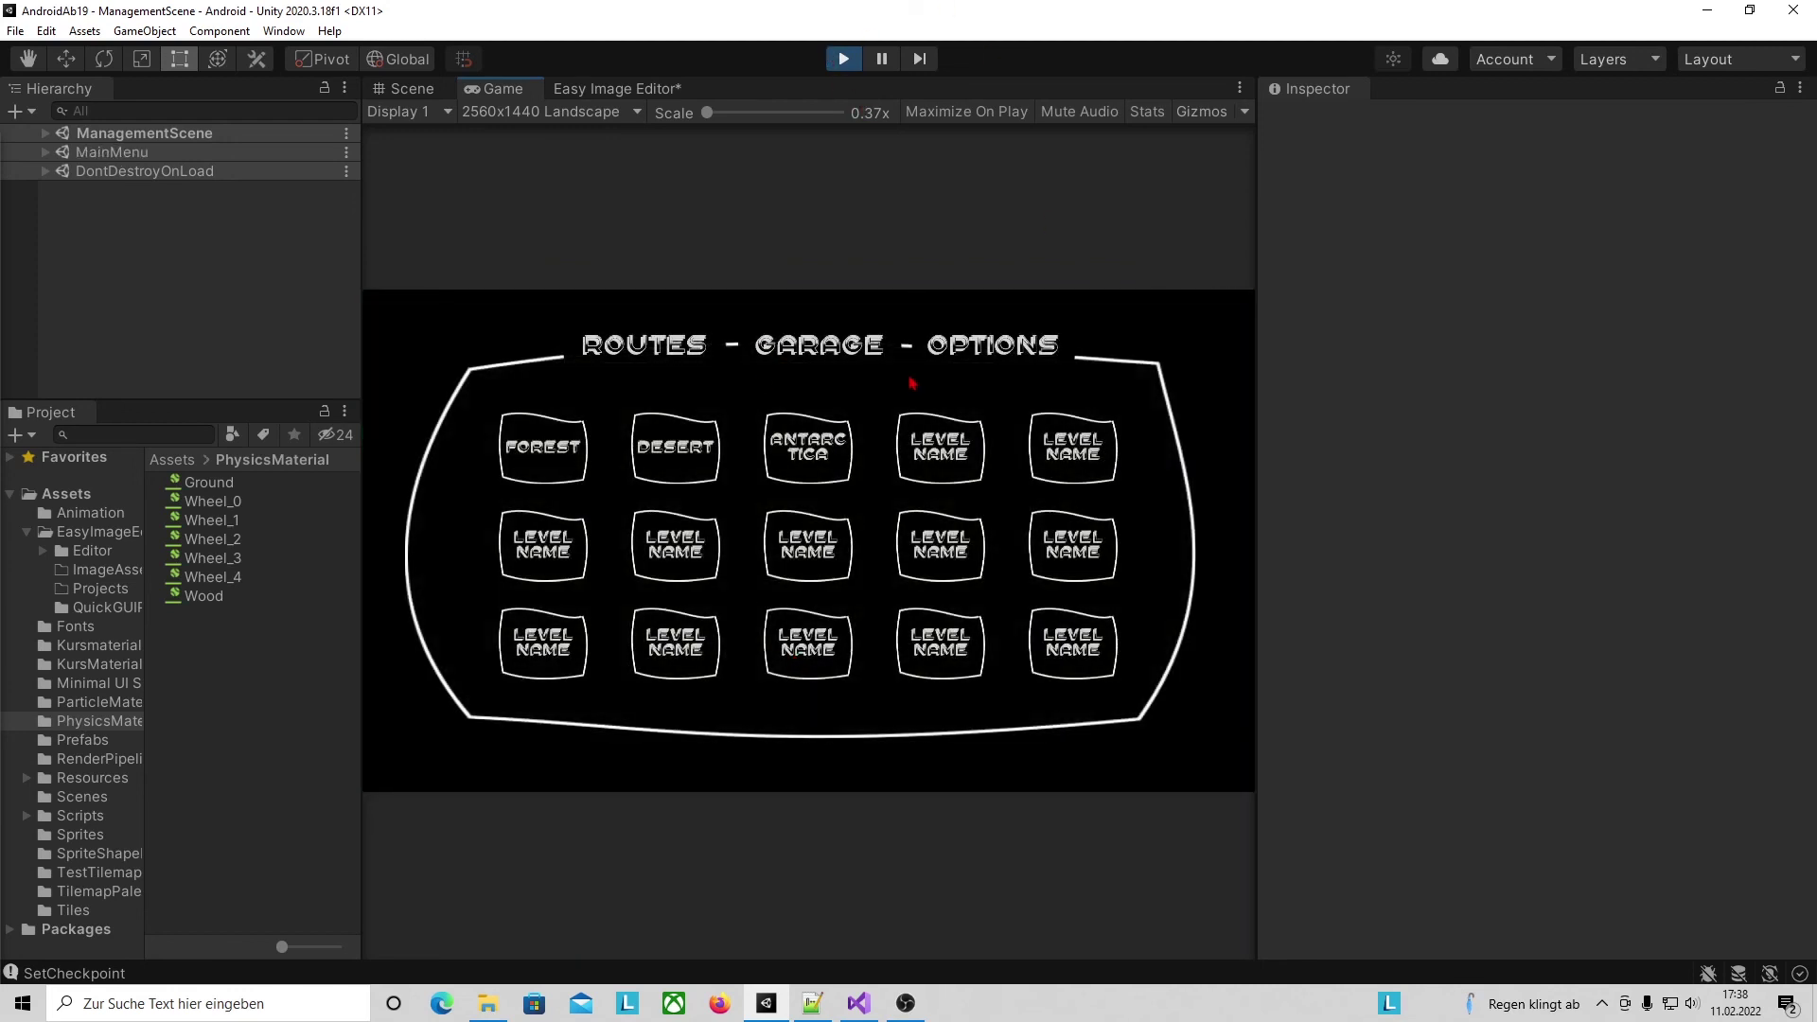
left_click(837, 350)
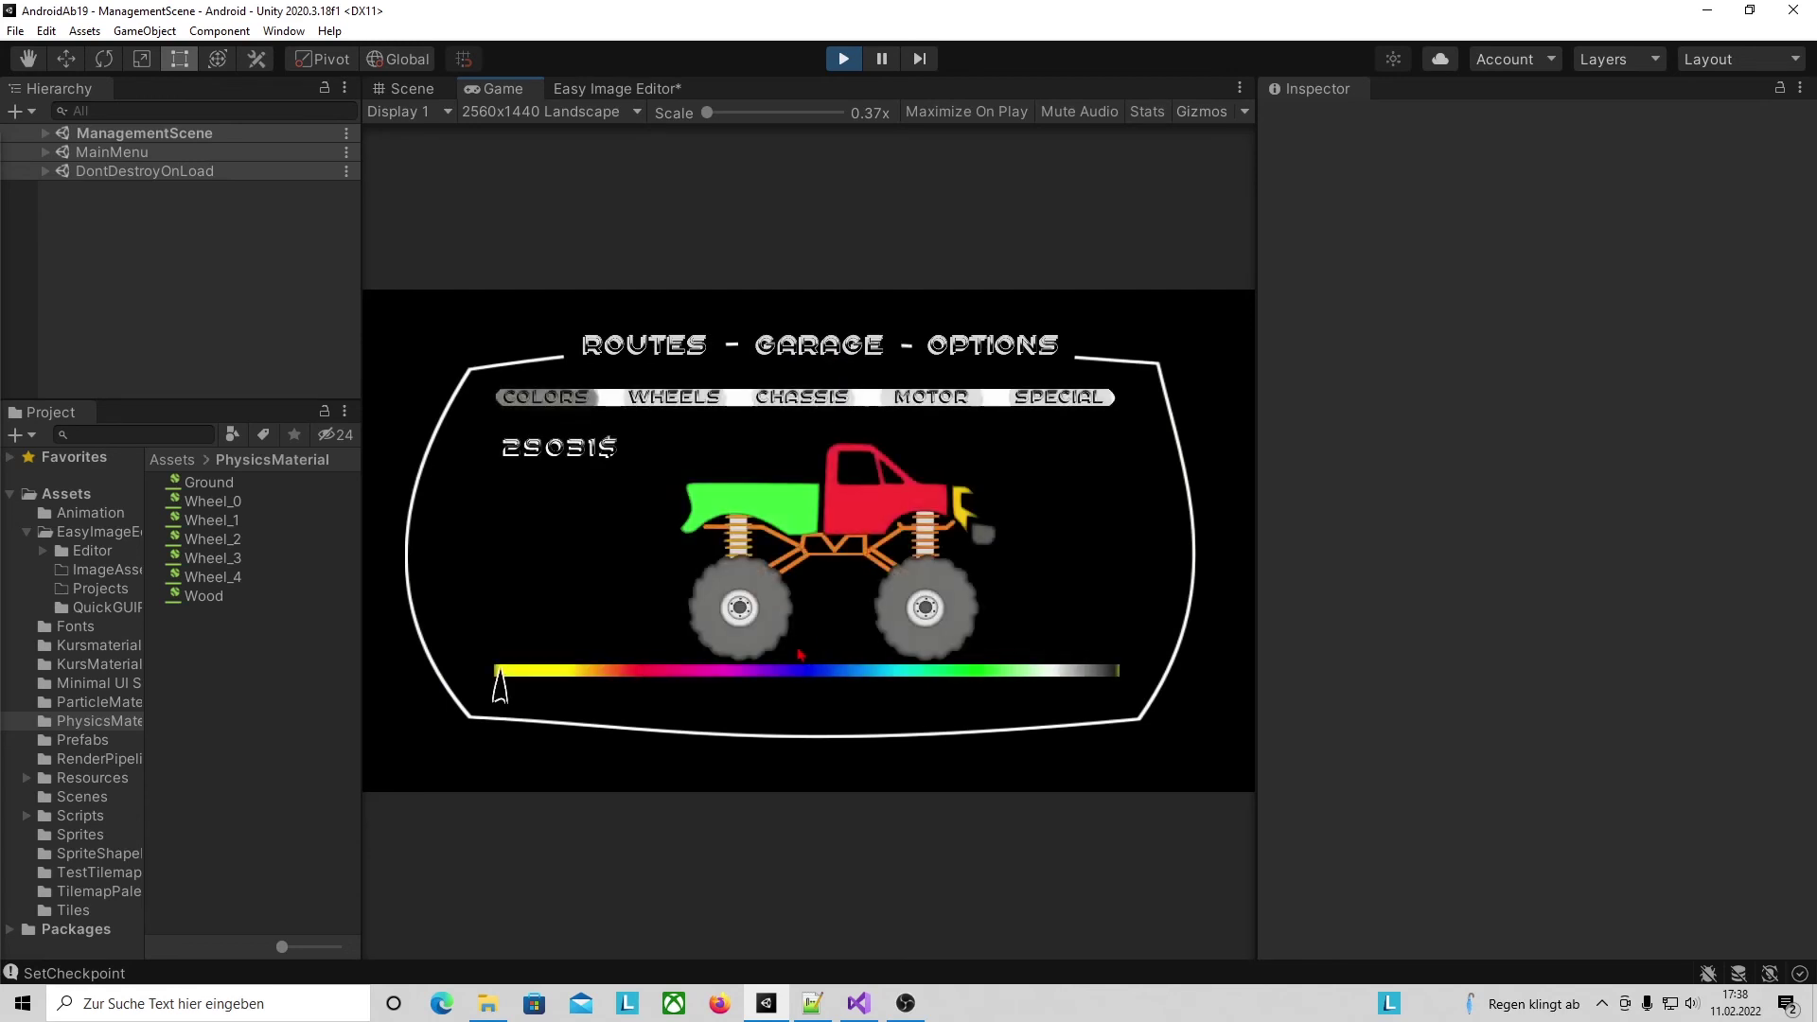
left_click(690, 404)
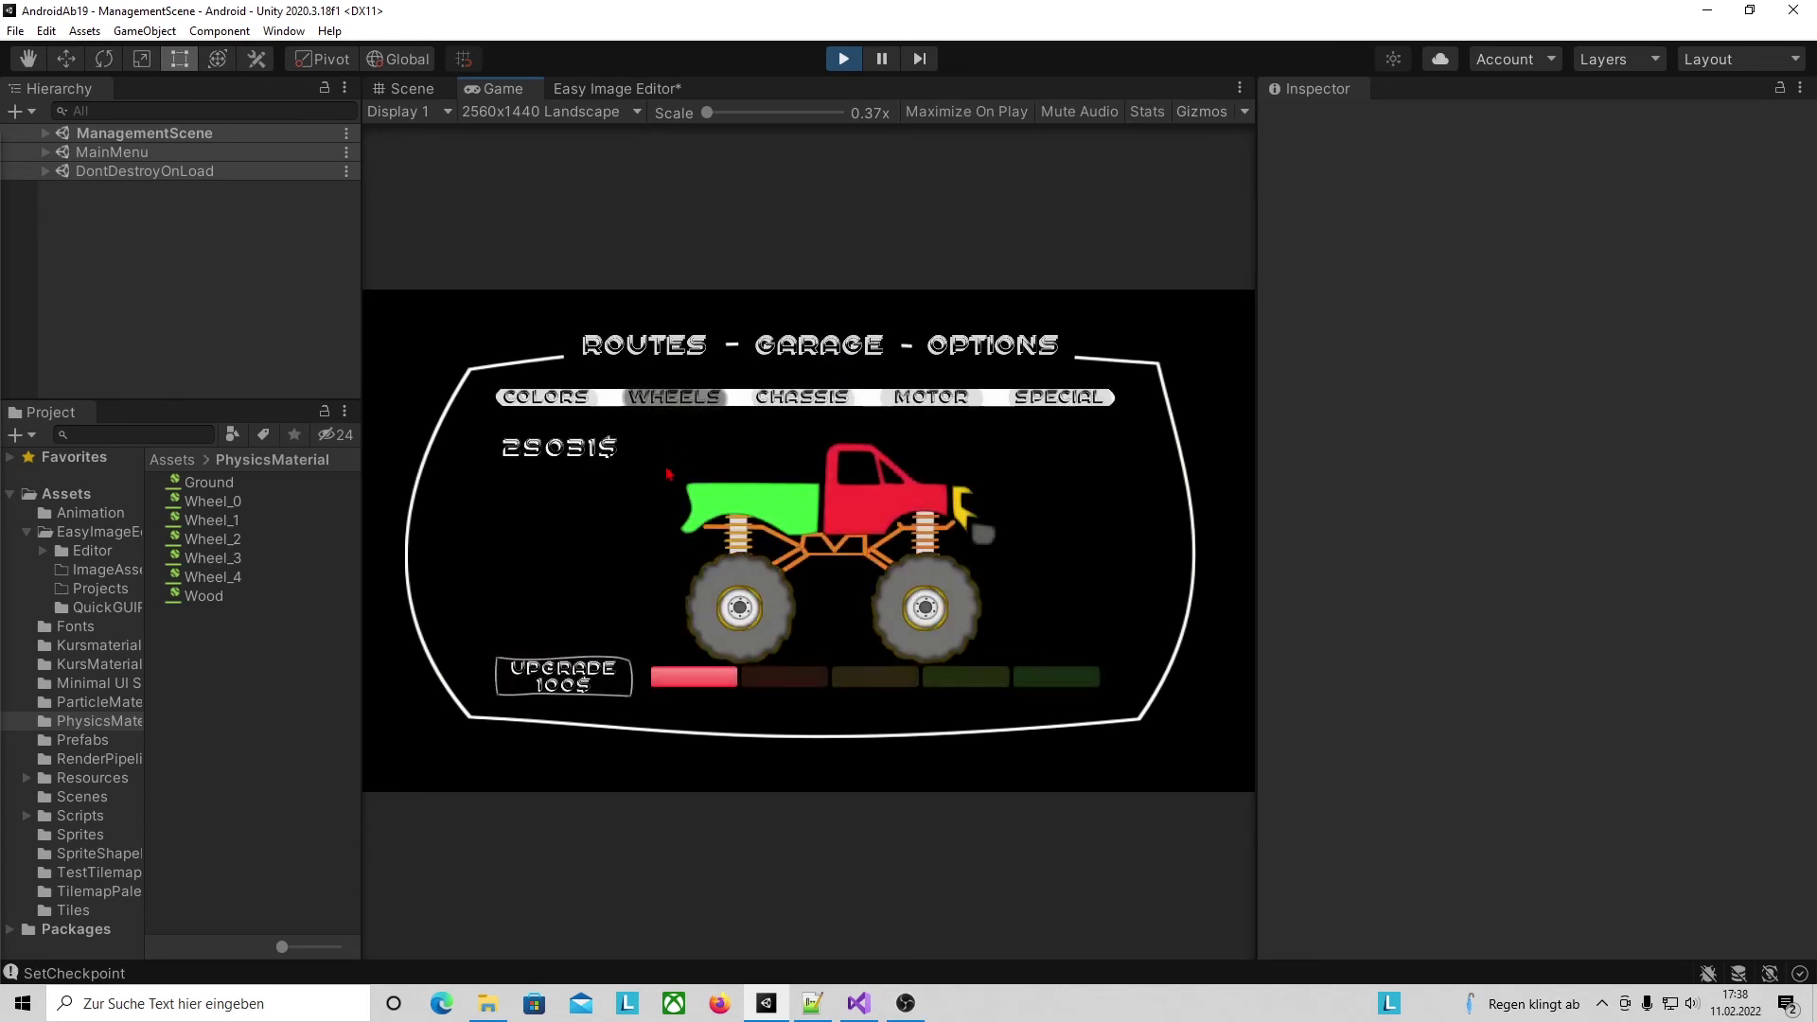
left_click(575, 692)
left_click(574, 692)
left_click(570, 691)
left_click(567, 691)
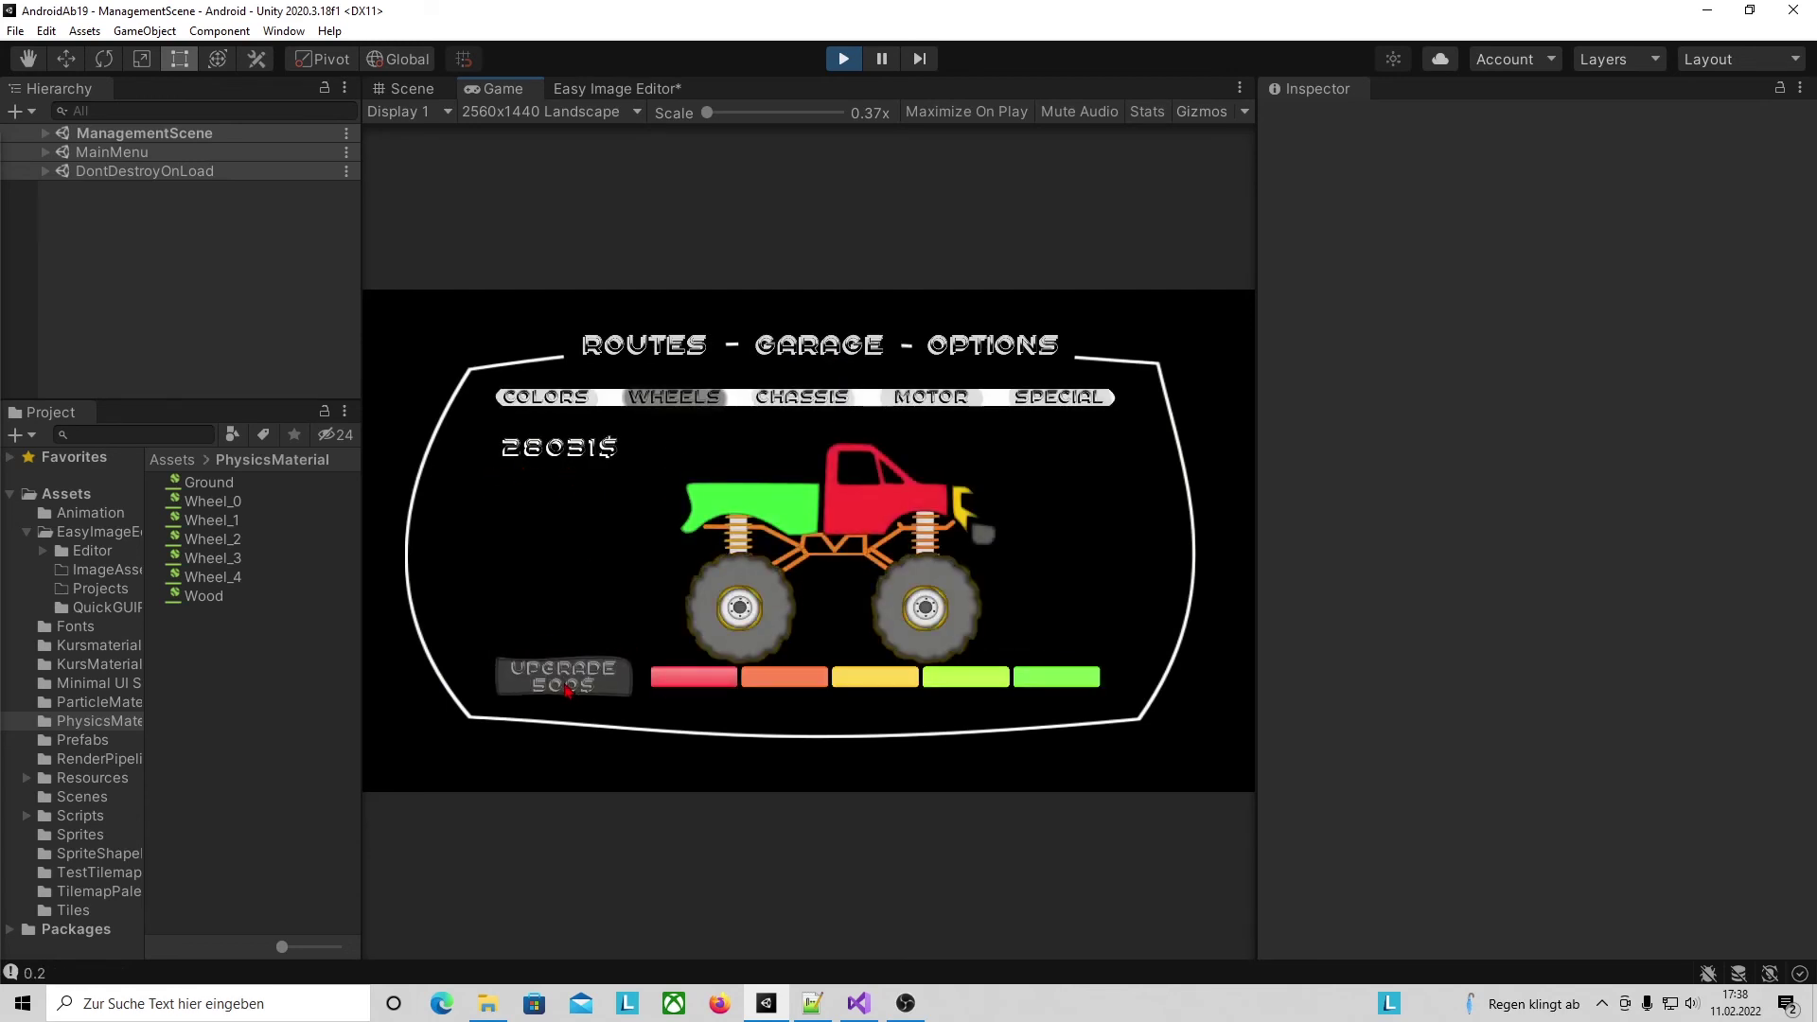
Buy all five Chassis upgrade tiers.
left_click(815, 400)
left_click(560, 683)
left_click(559, 684)
left_click(558, 685)
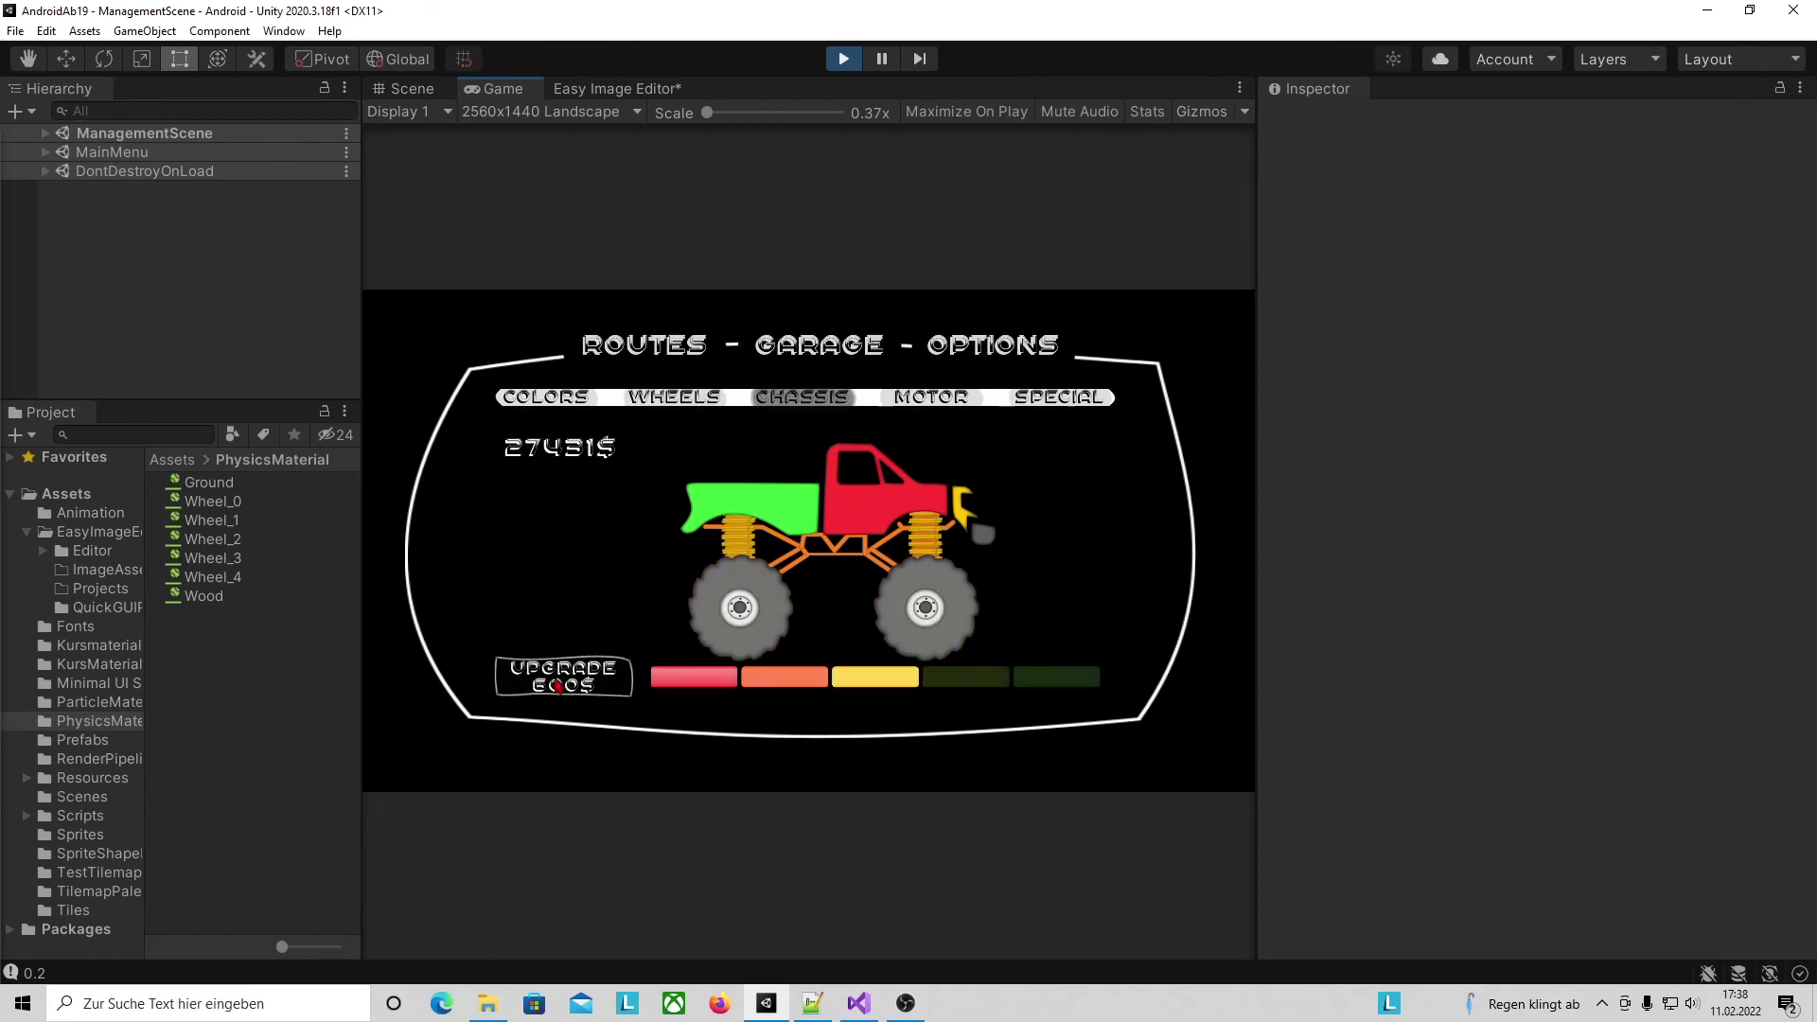
left_click(559, 685)
left_click(560, 683)
Buy all five Motor upgrade tiers.
left_click(947, 400)
left_click(568, 688)
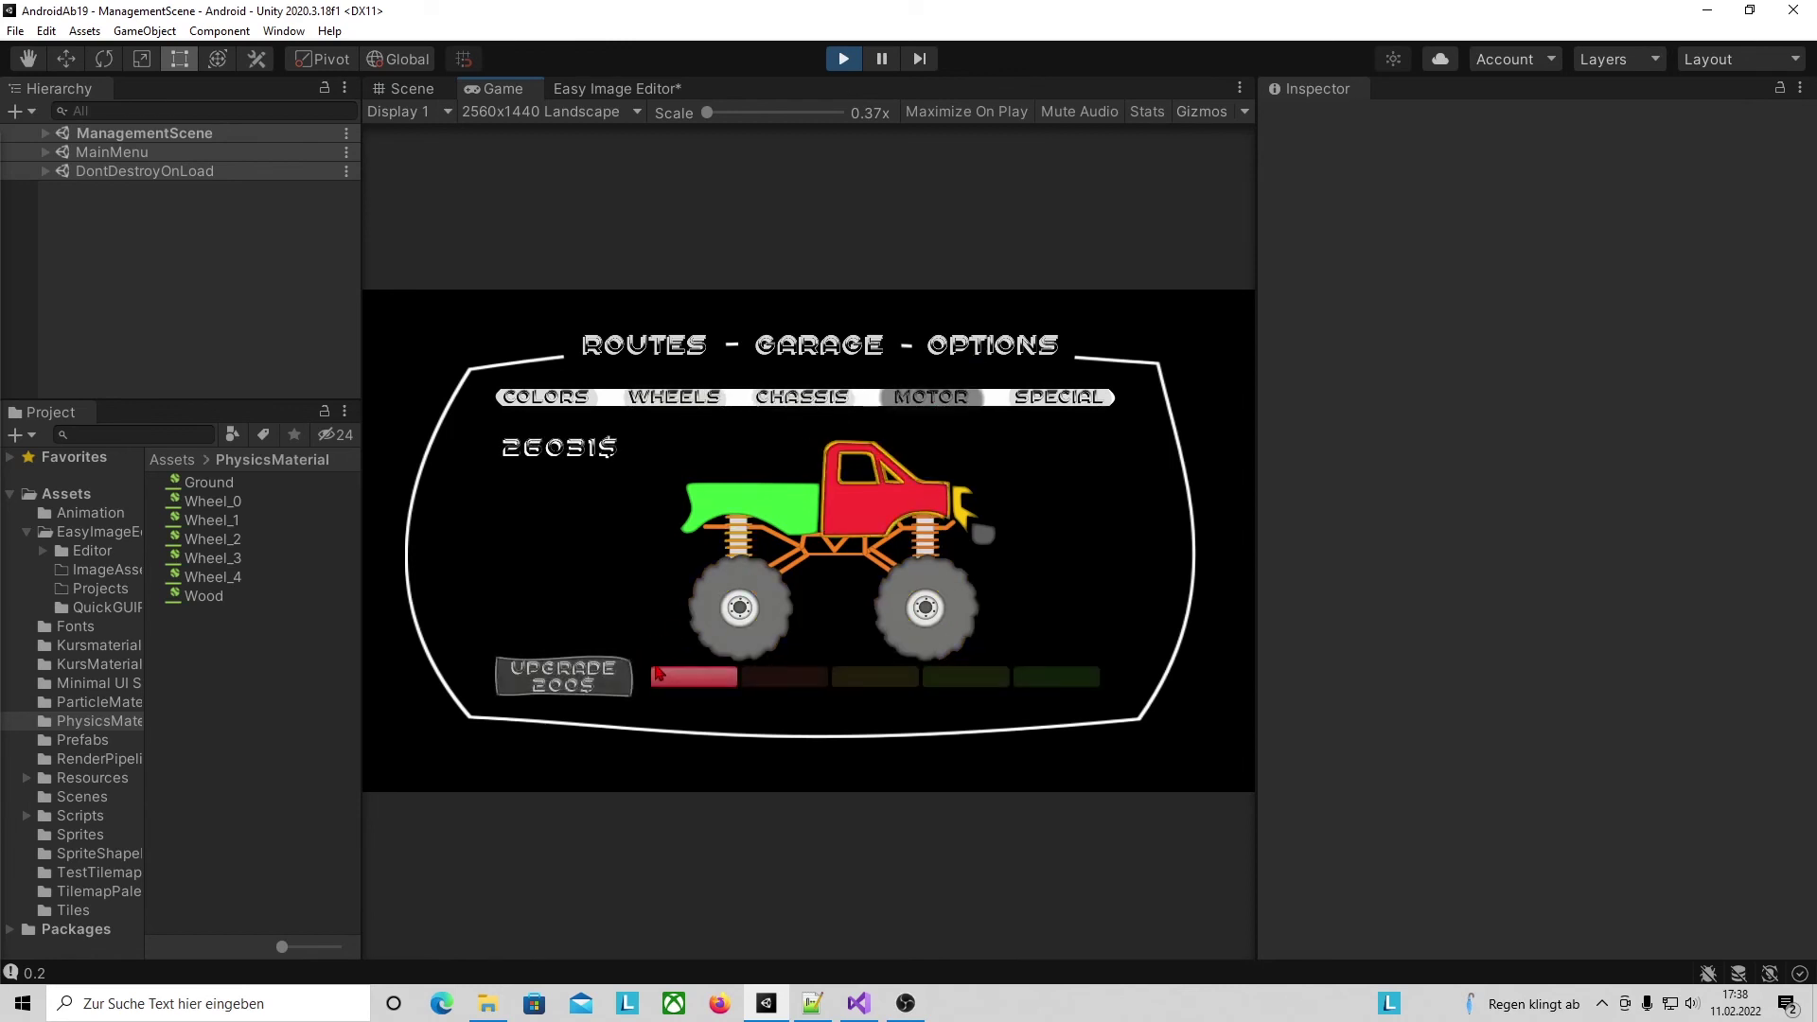
left_click(568, 690)
left_click(570, 690)
left_click(571, 690)
left_click(570, 692)
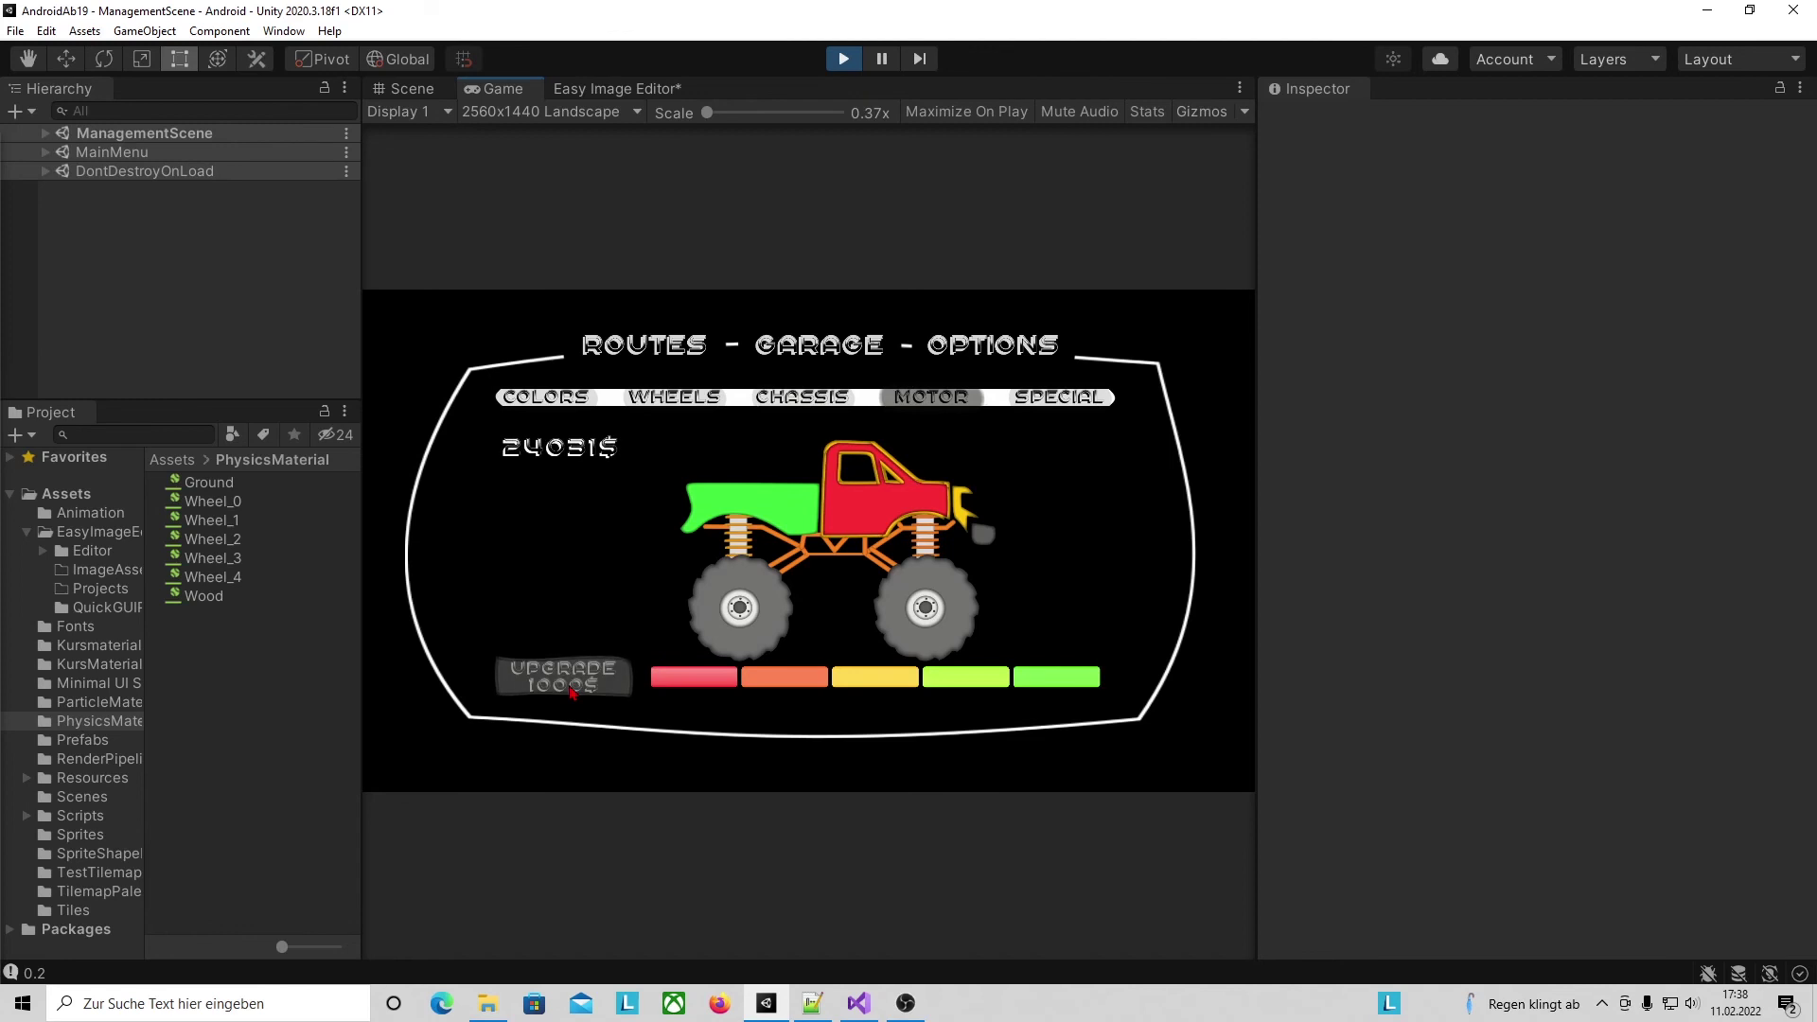
Buy one Special upgrade tier, then go to route selection.
left_click(1058, 403)
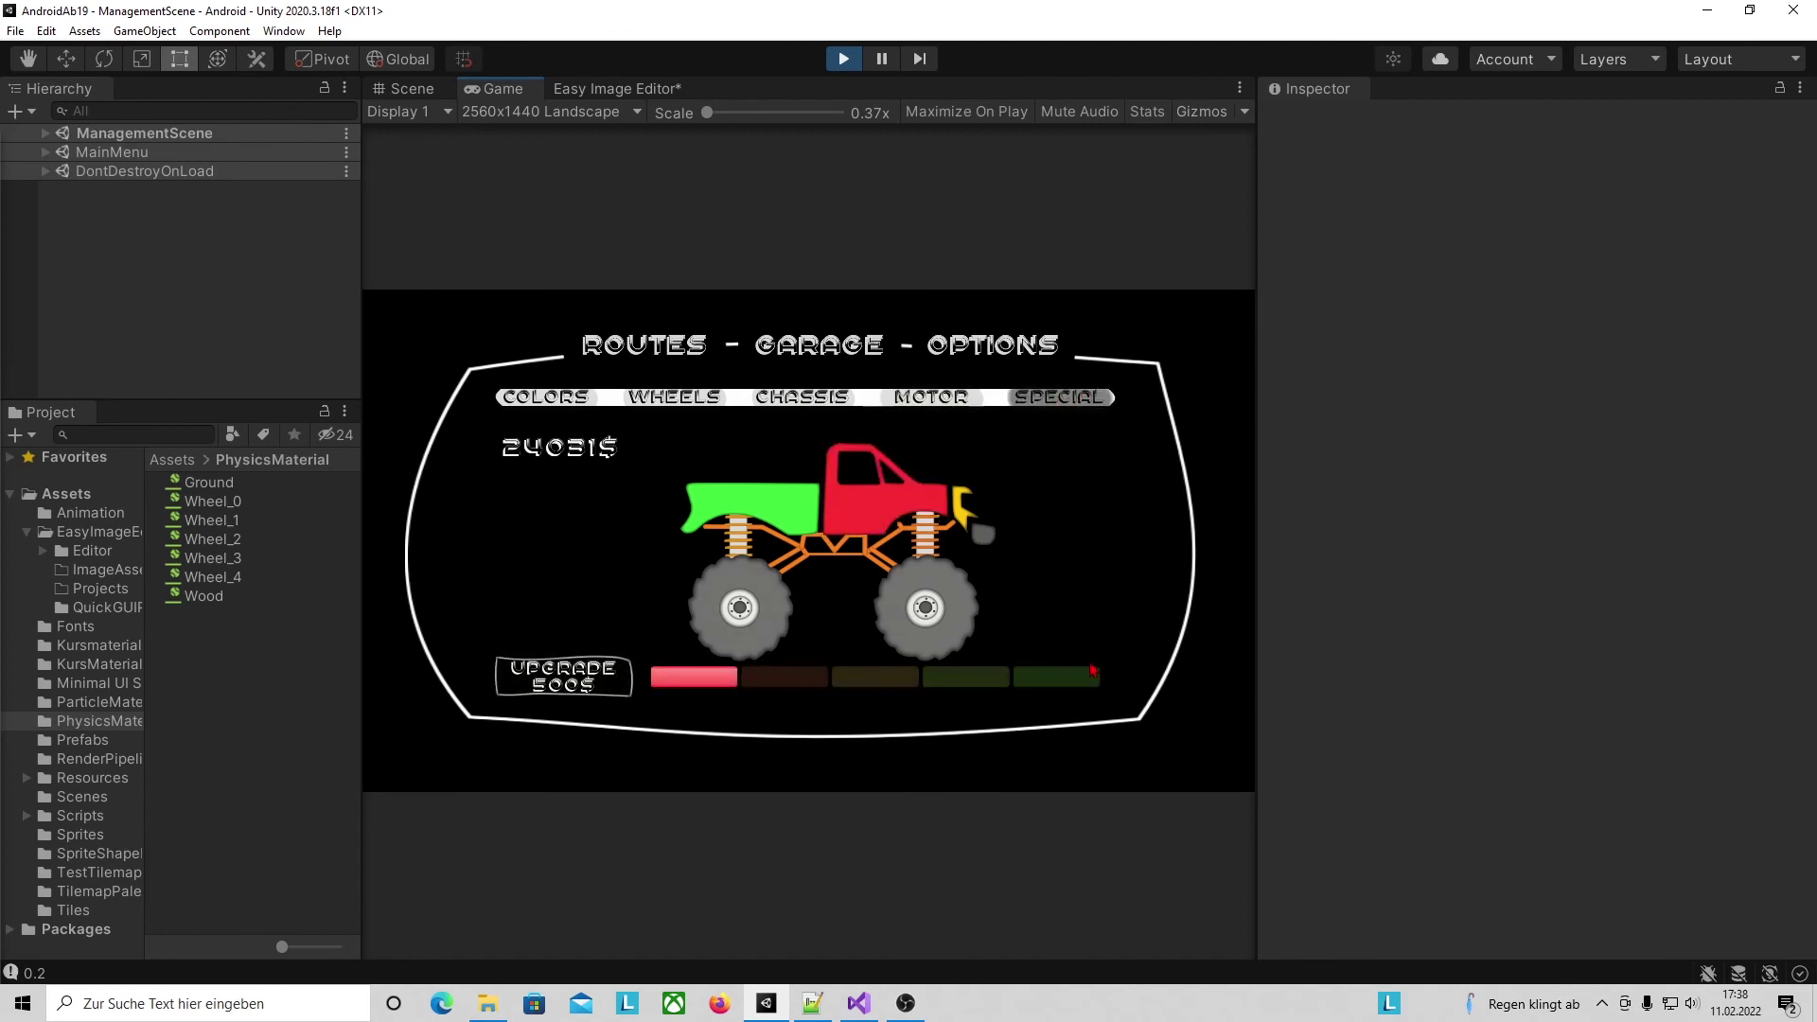
left_click(557, 688)
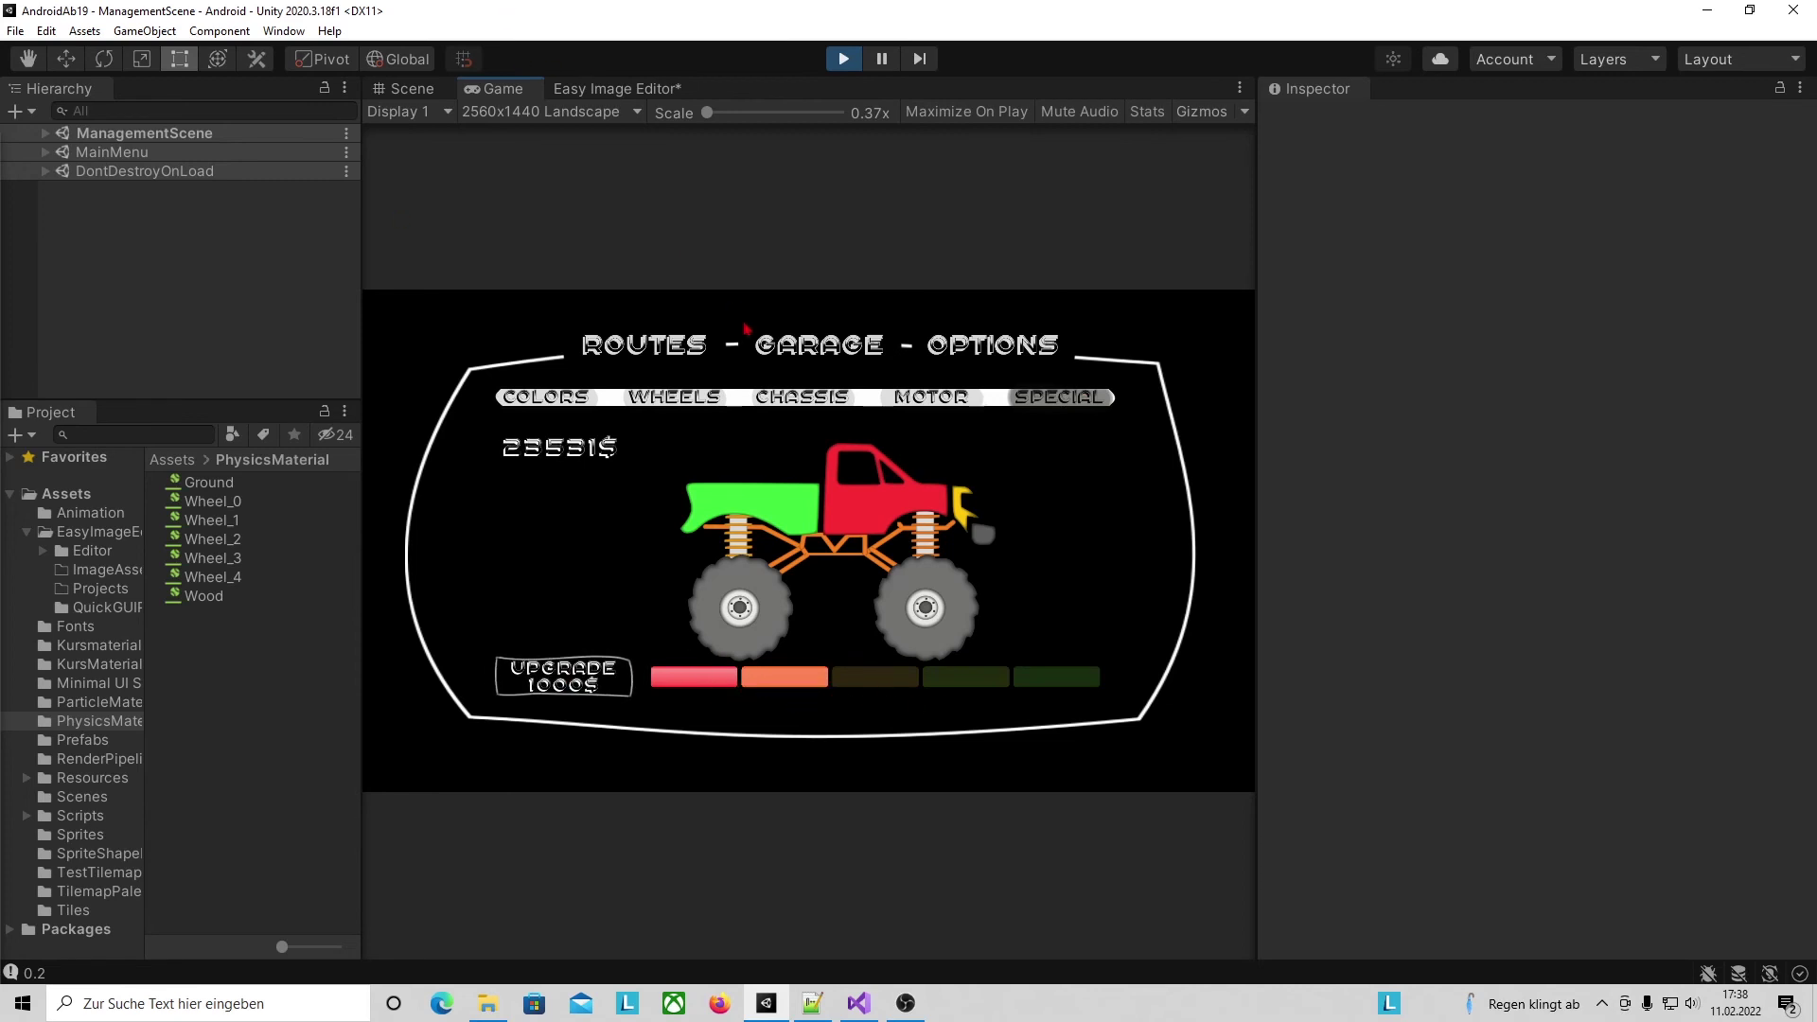
left_click(638, 353)
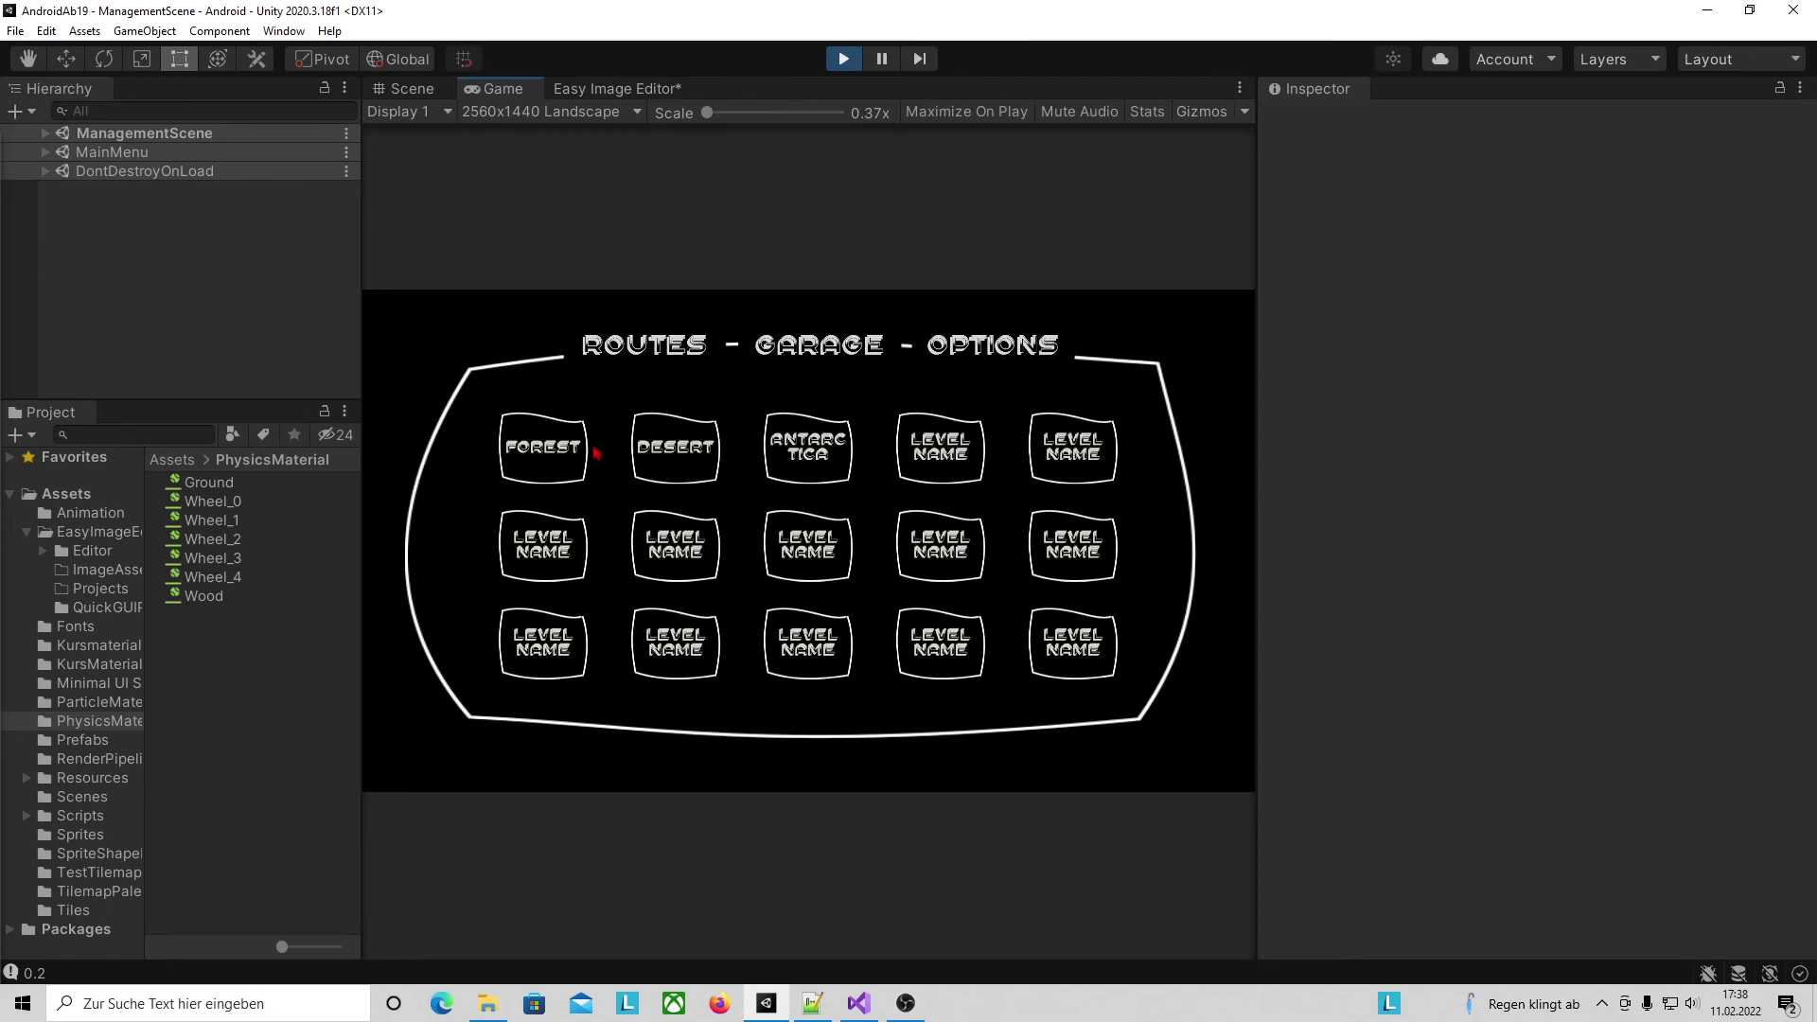
Start the Forest level, drive the truck back and forward, then pause and respawn at the checkpoint.
left_click(545, 452)
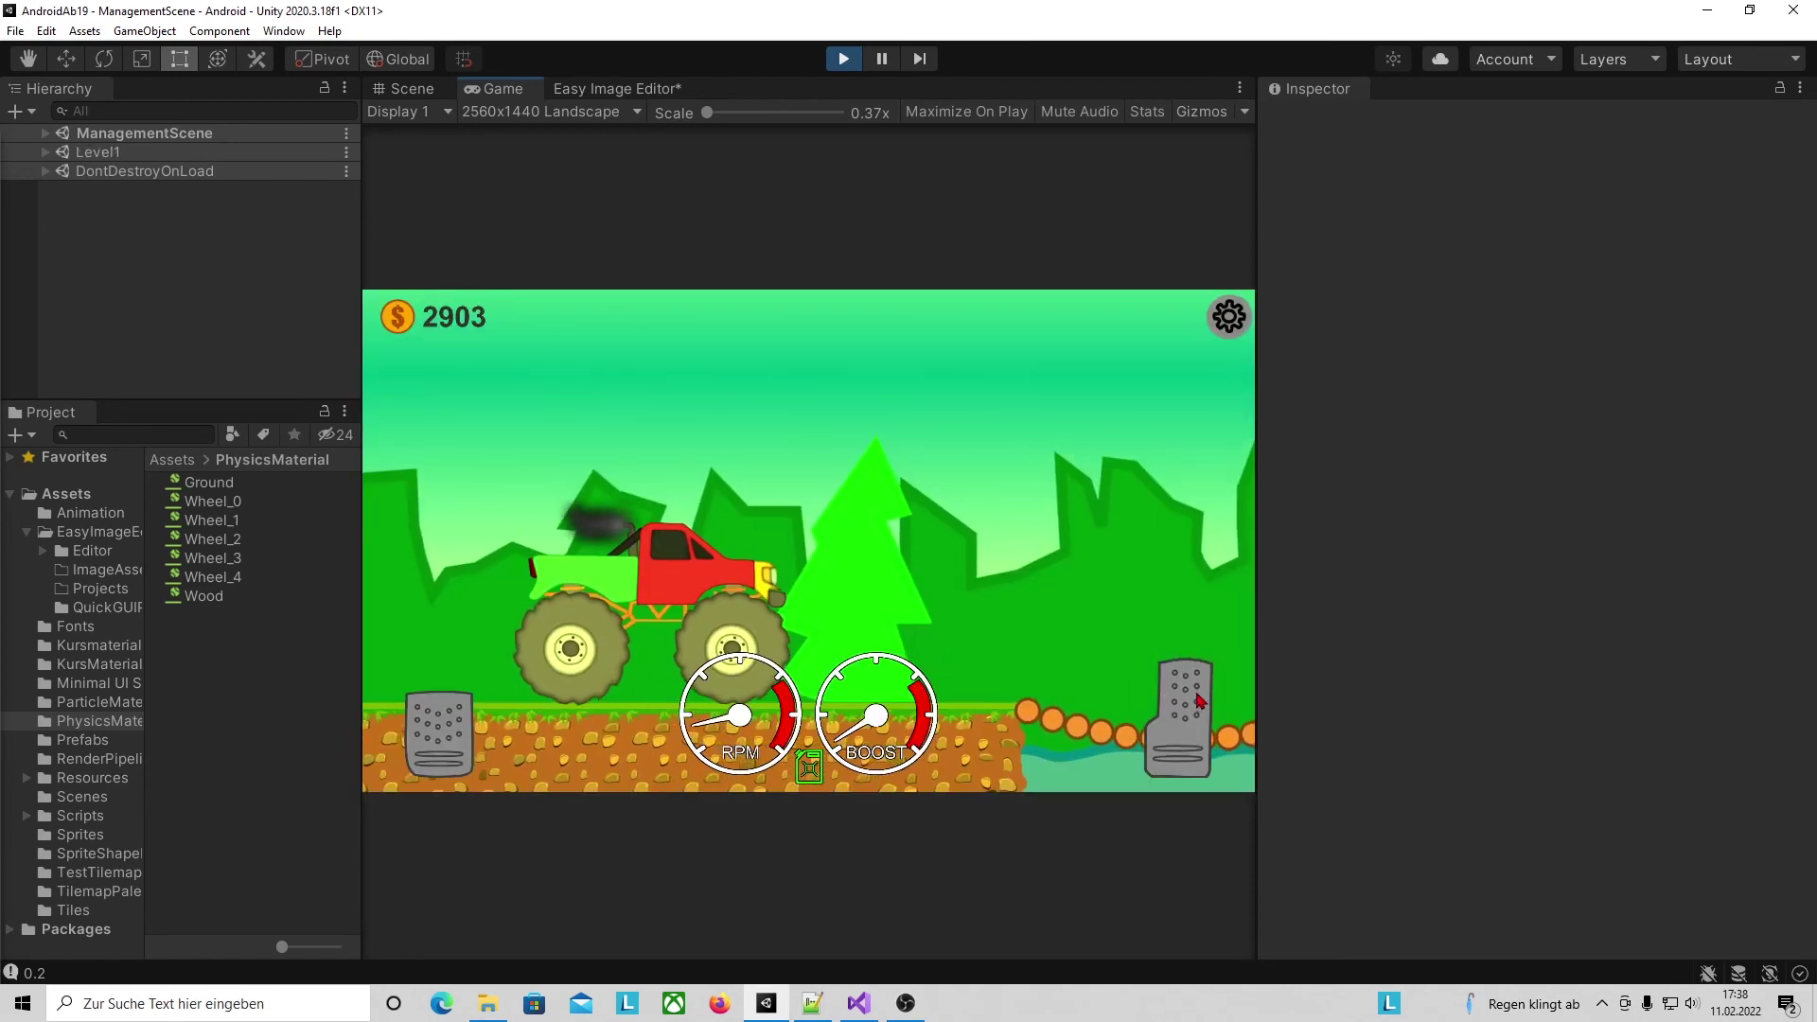
left_click(466, 731)
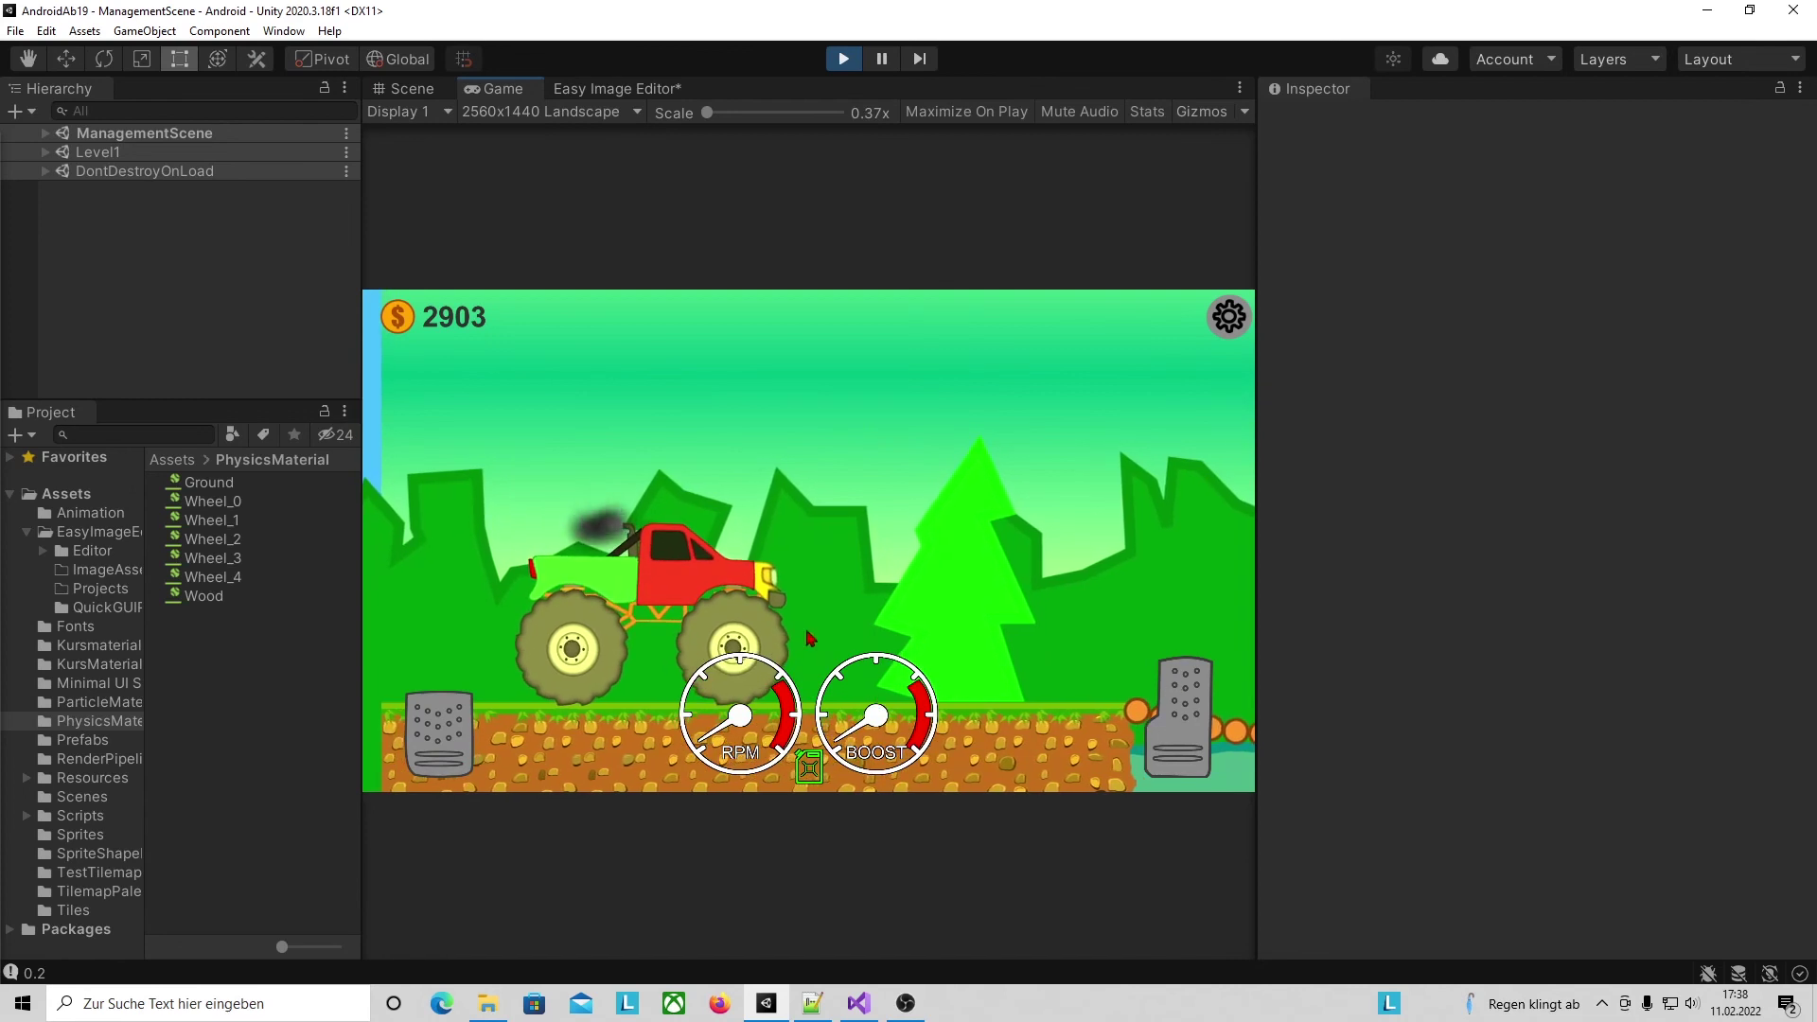
left_click(1200, 701)
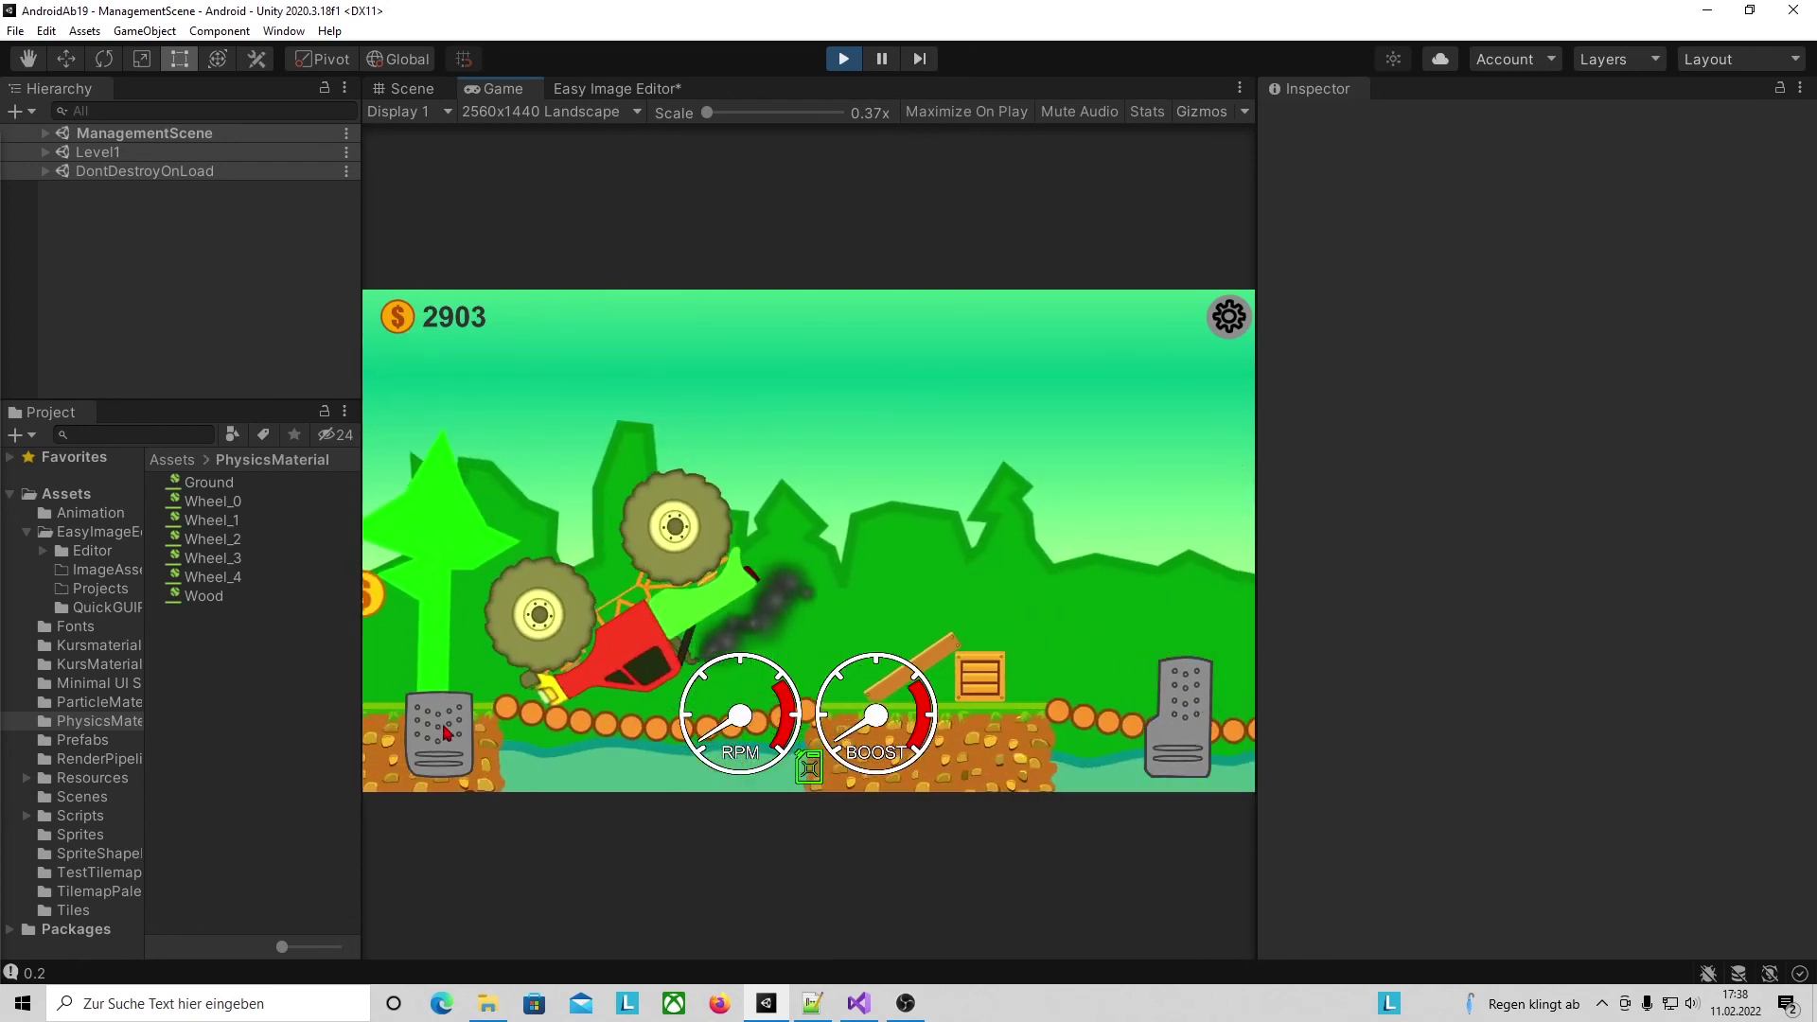
left_click(1228, 316)
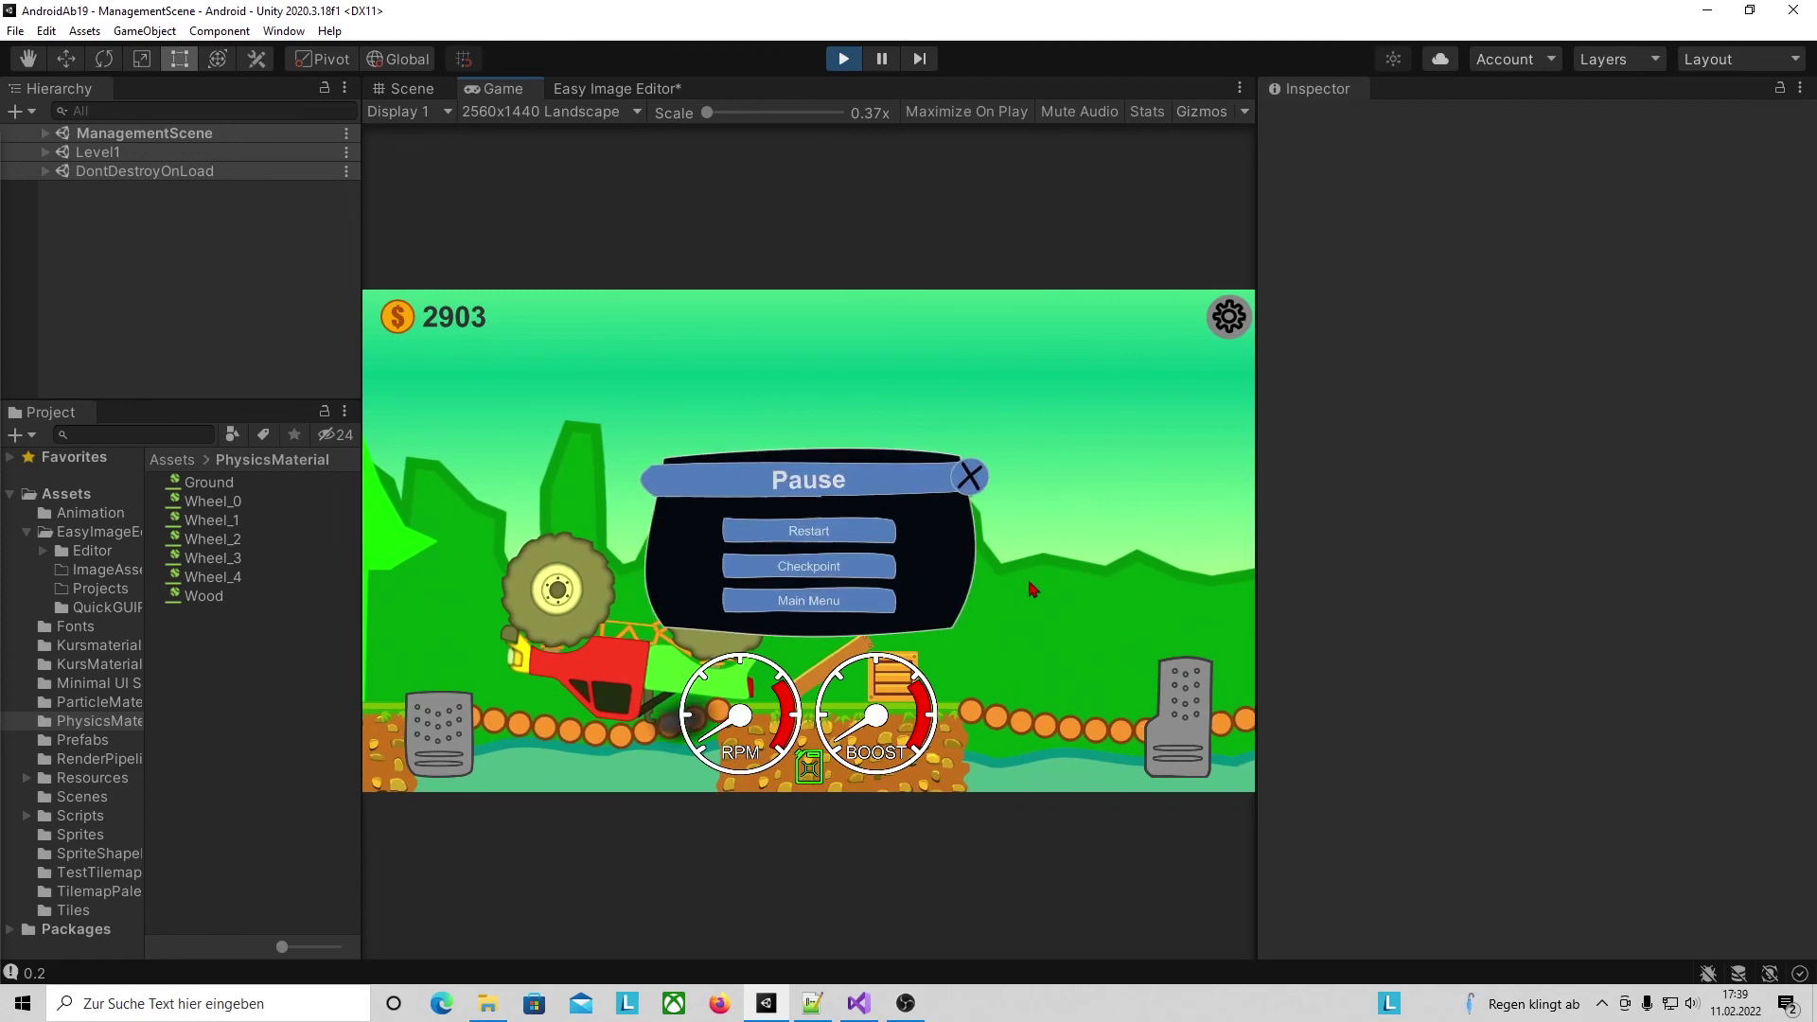
left_click(808, 563)
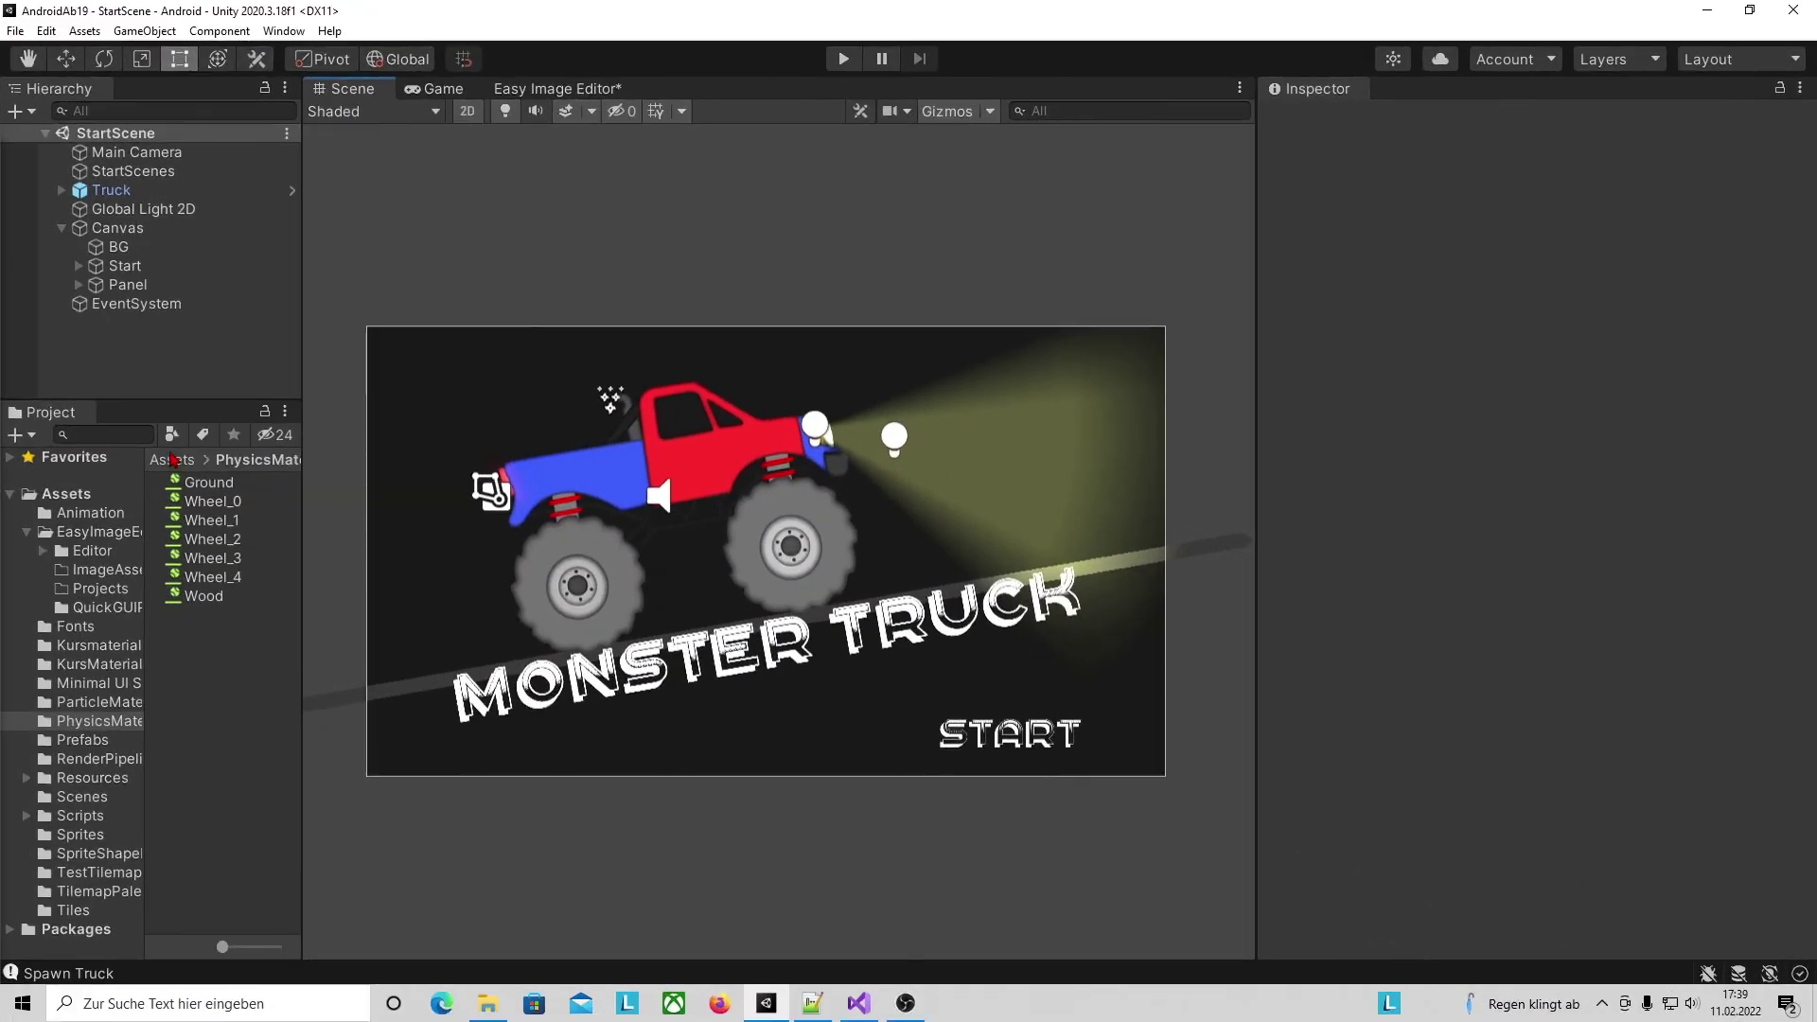
Open the MainMenu scene and select UpgradePanel_Special in a widened Hierarchy.
left_click(98, 800)
double_click(241, 524)
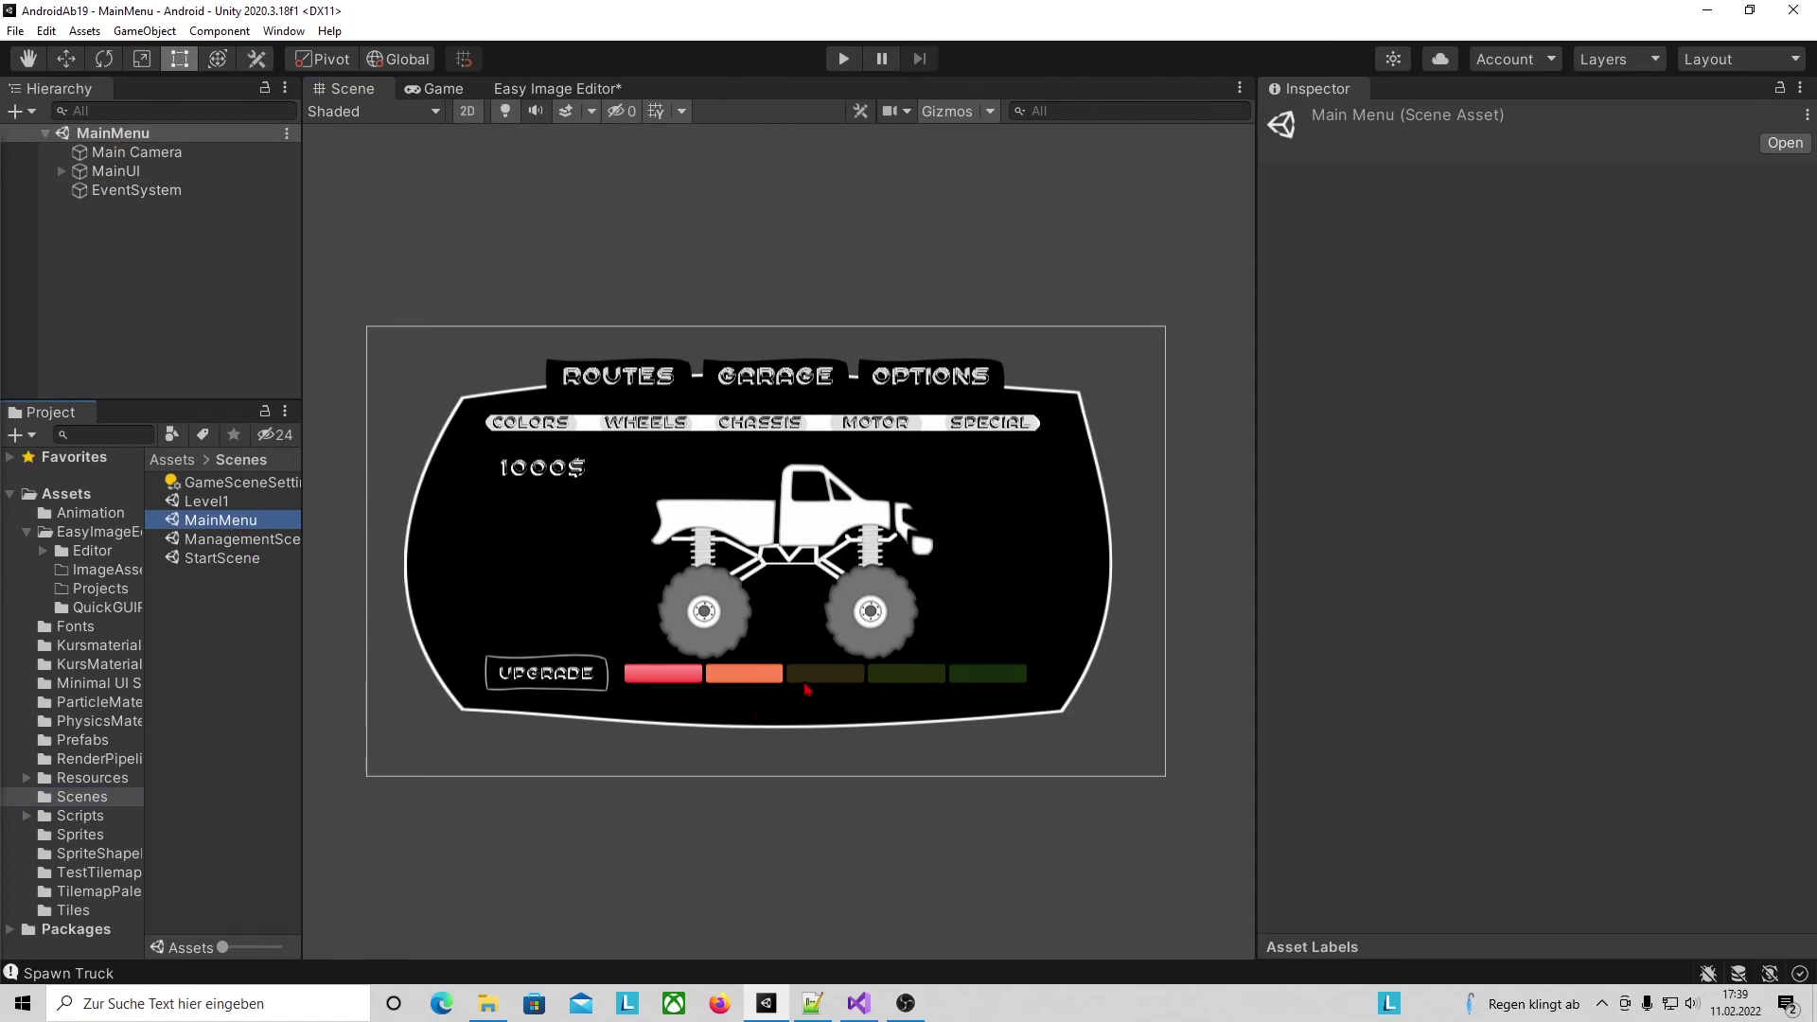
left_click(765, 683)
scroll(56, 352, "down", 3)
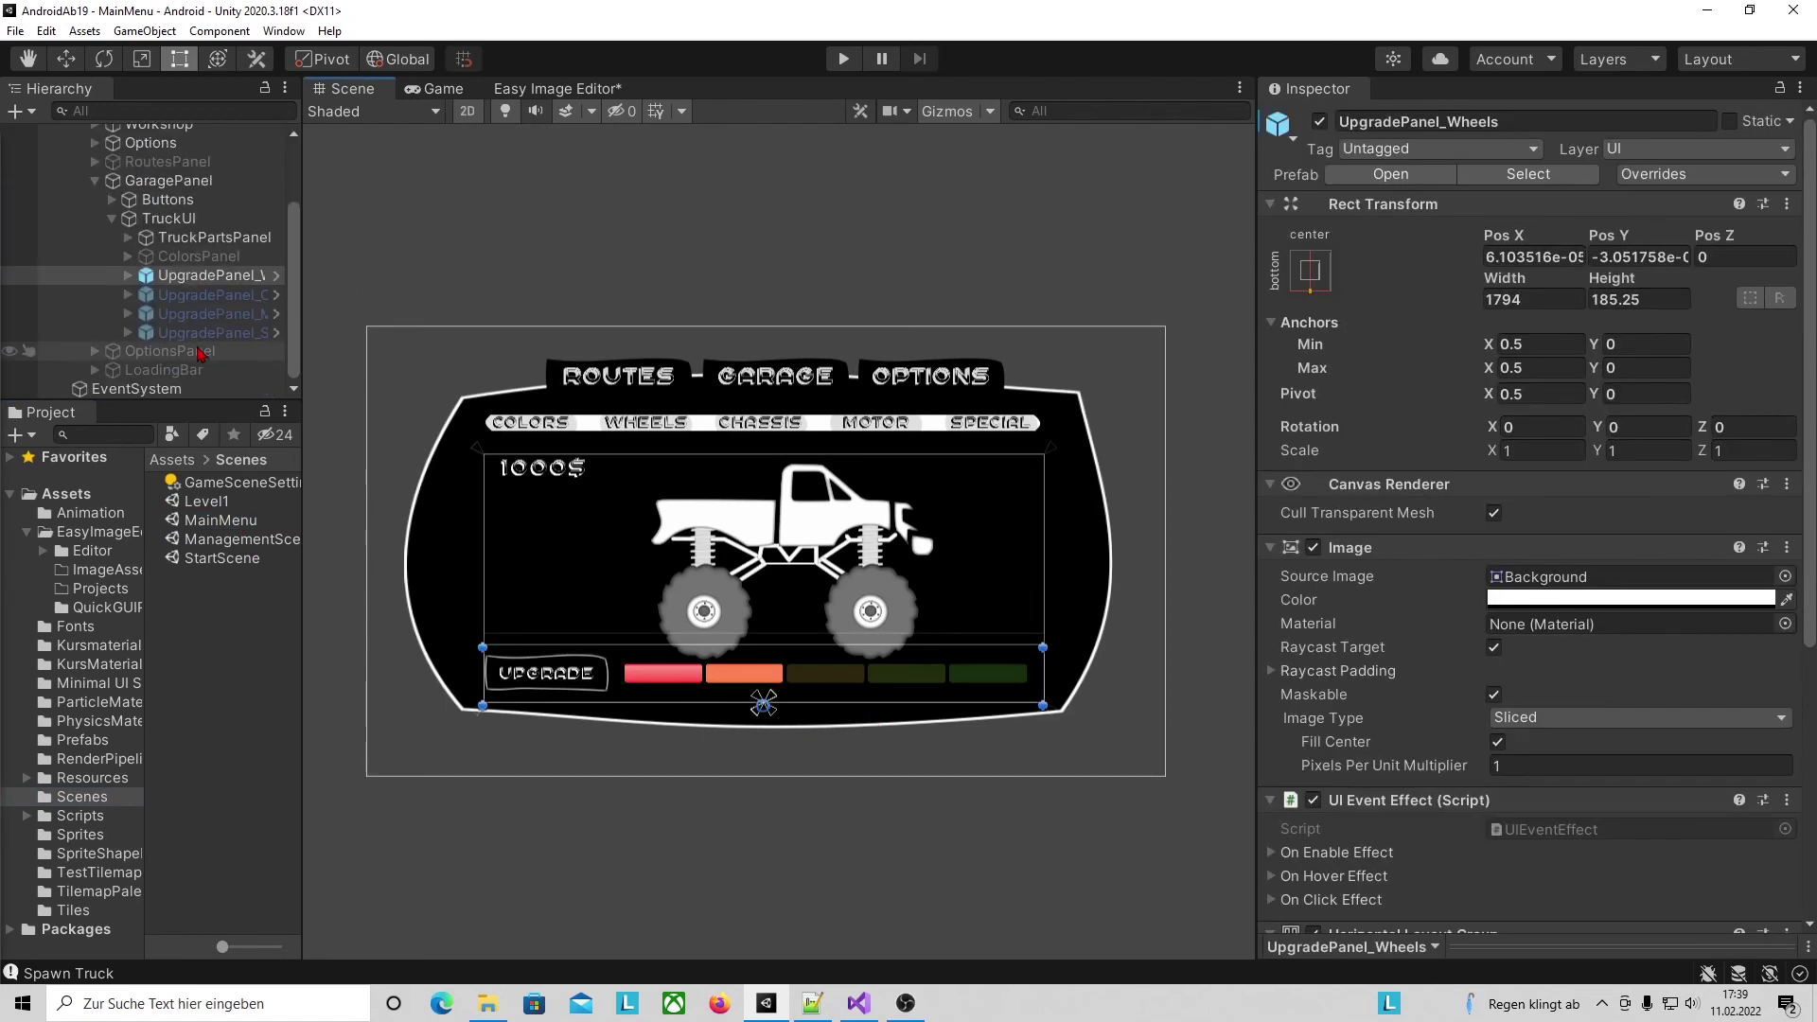
left_click(187, 351)
left_click(189, 332)
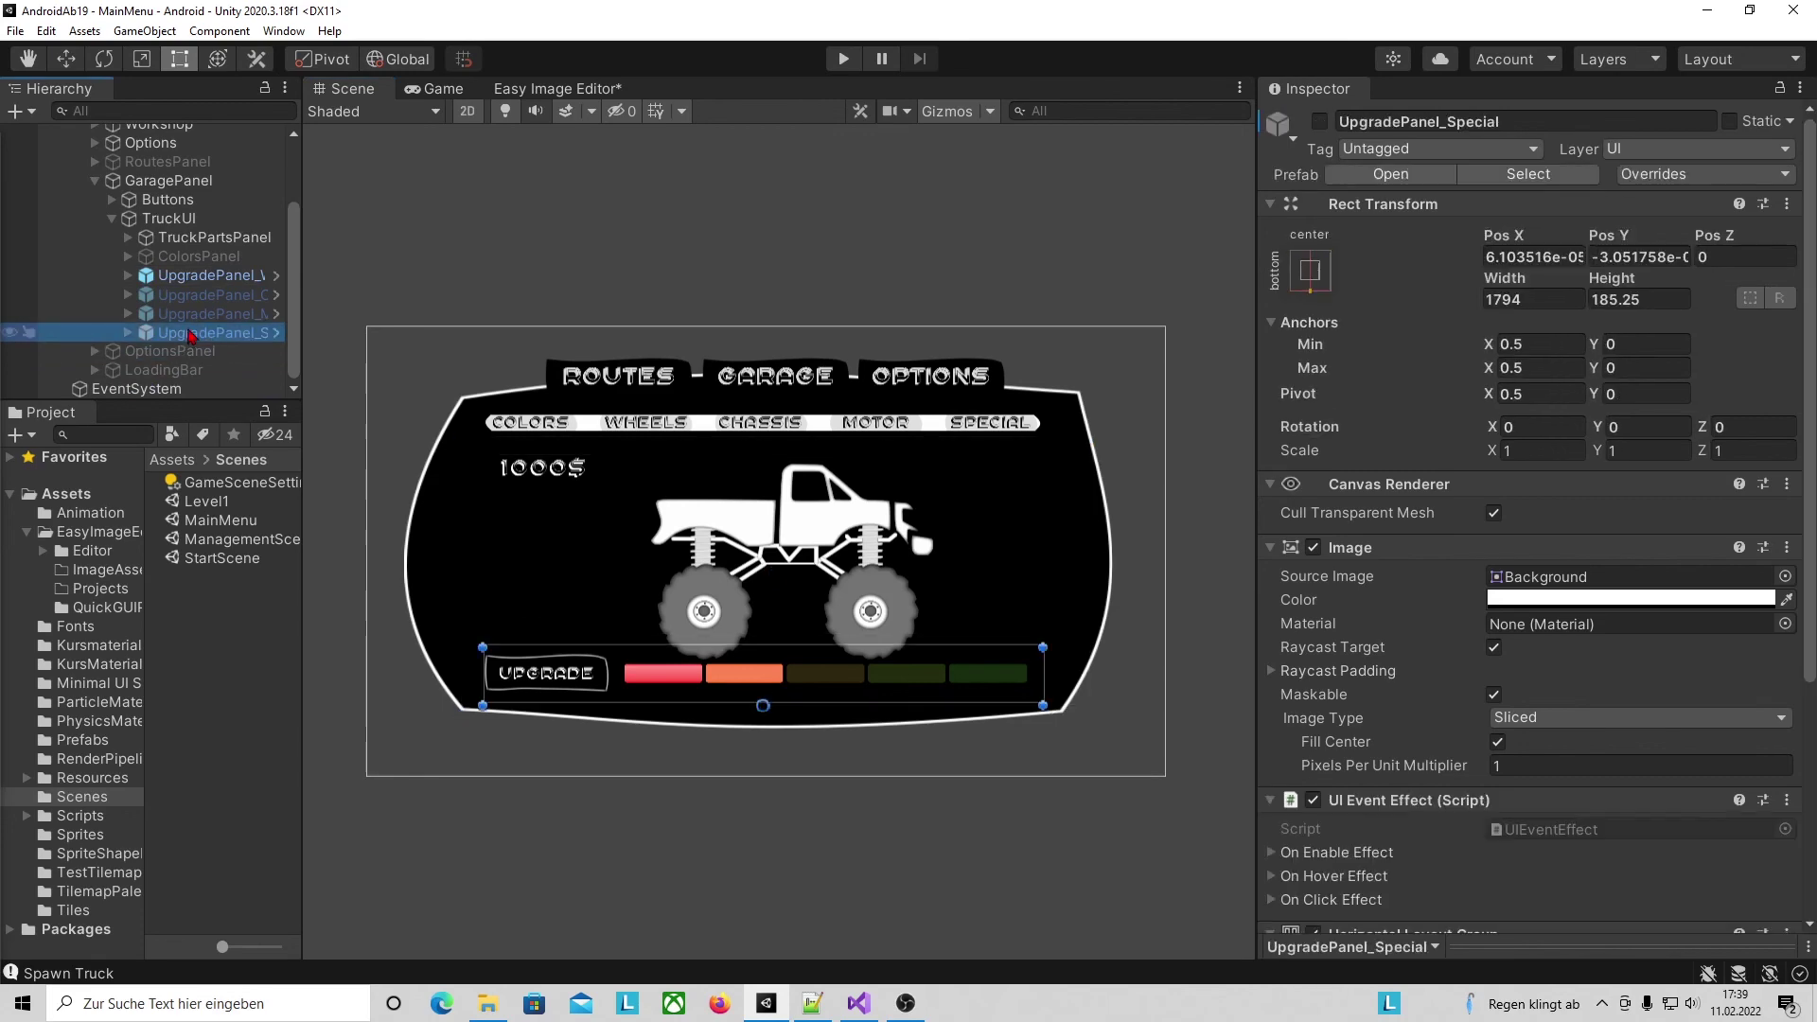
left_click(129, 332)
scroll(241, 274, "down", 1)
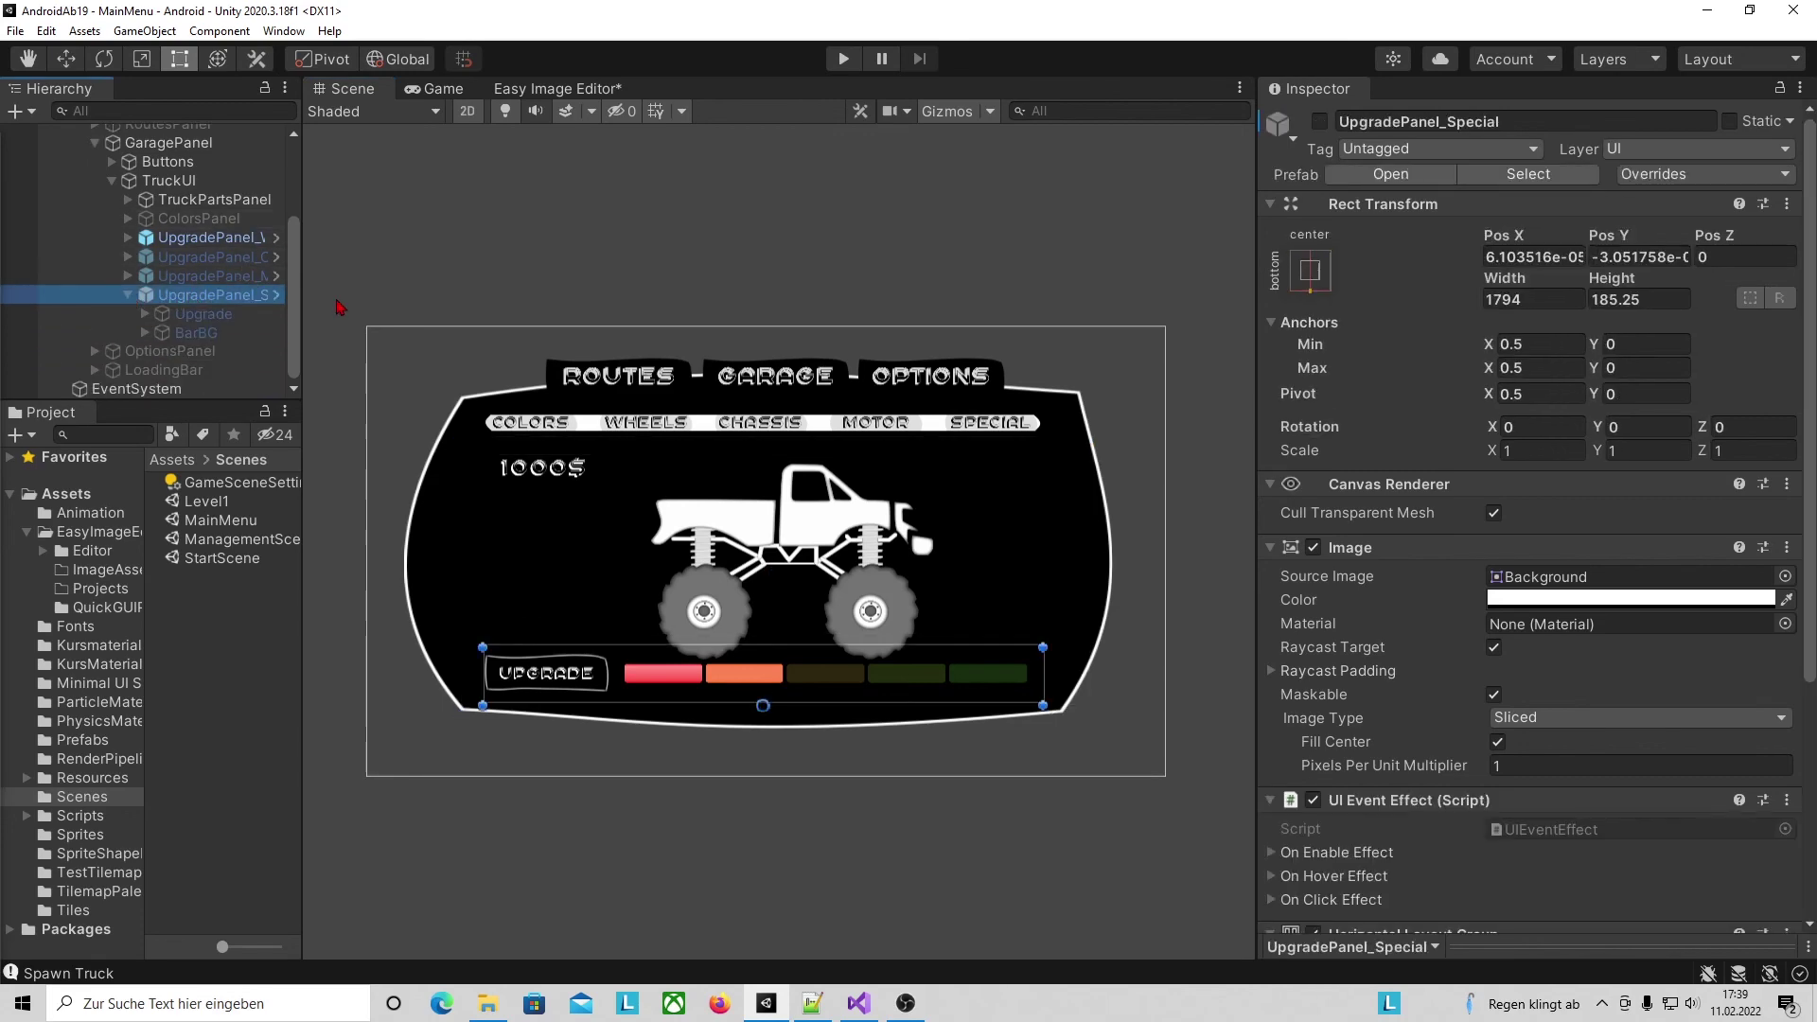
left_click_drag(304, 295, 464, 298)
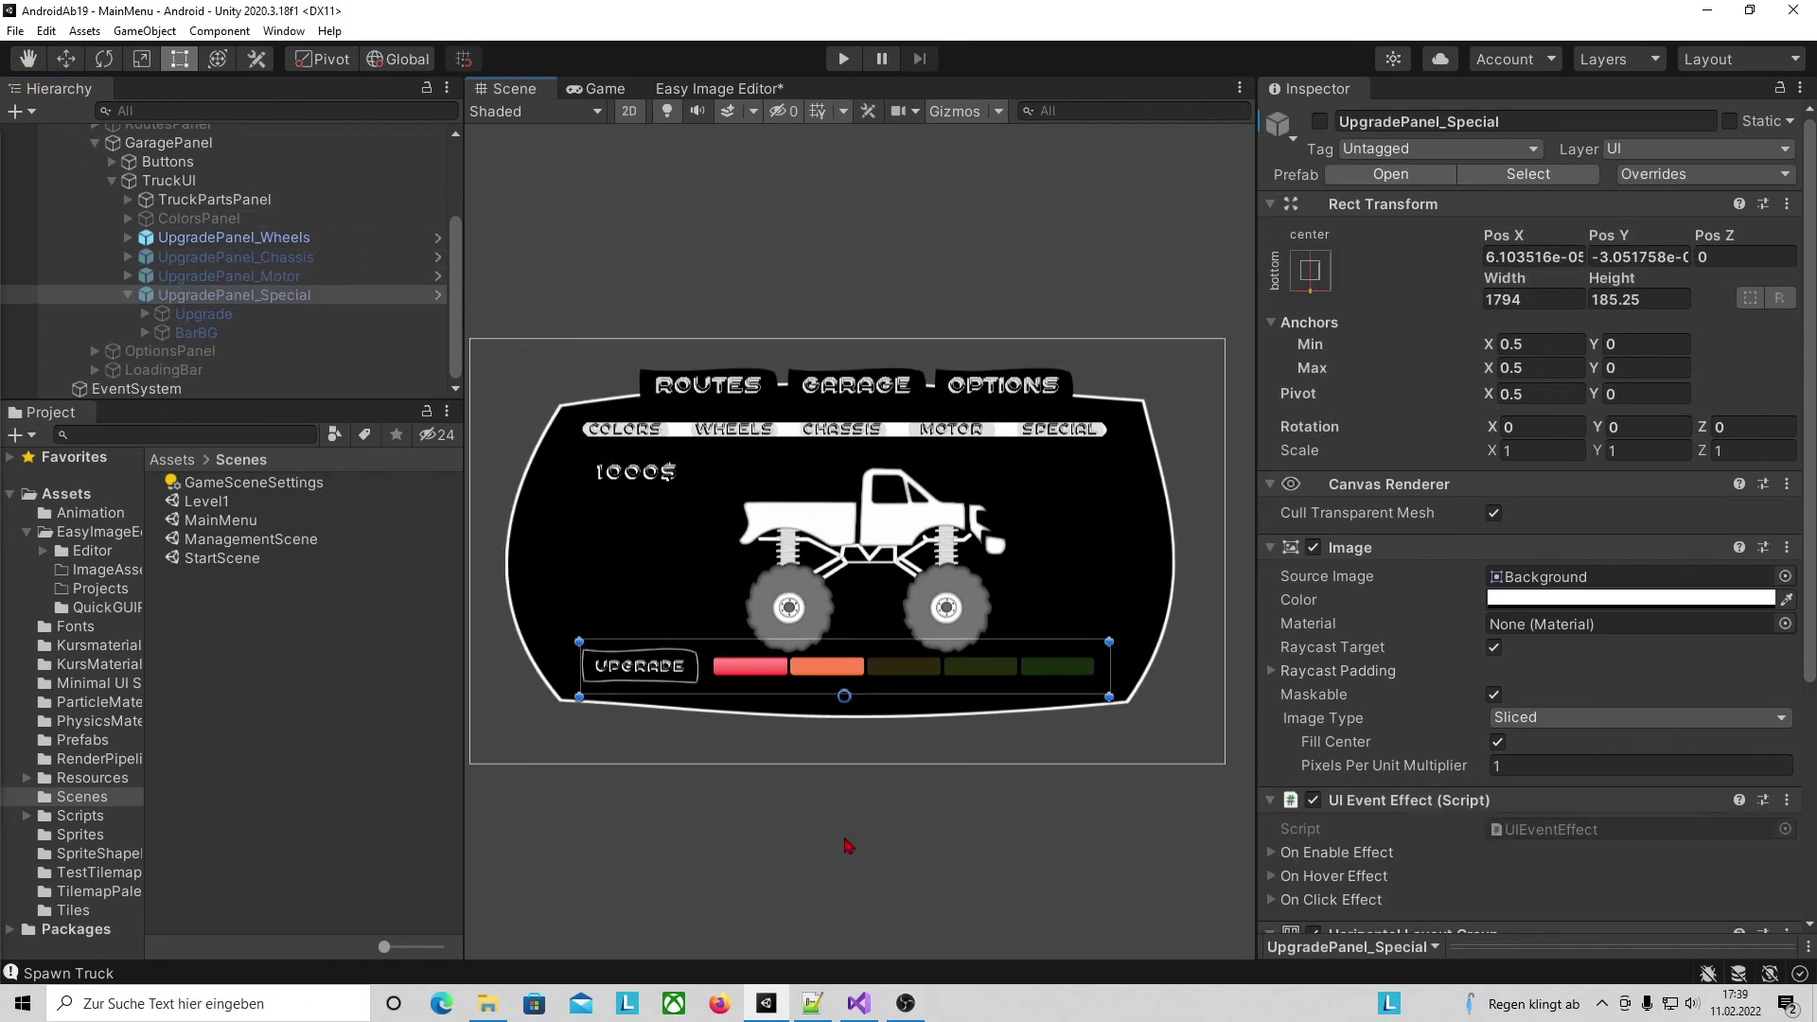
scroll(823, 842, "up", 2)
scroll(811, 742, "up", 2)
scroll(852, 605, "up", 2)
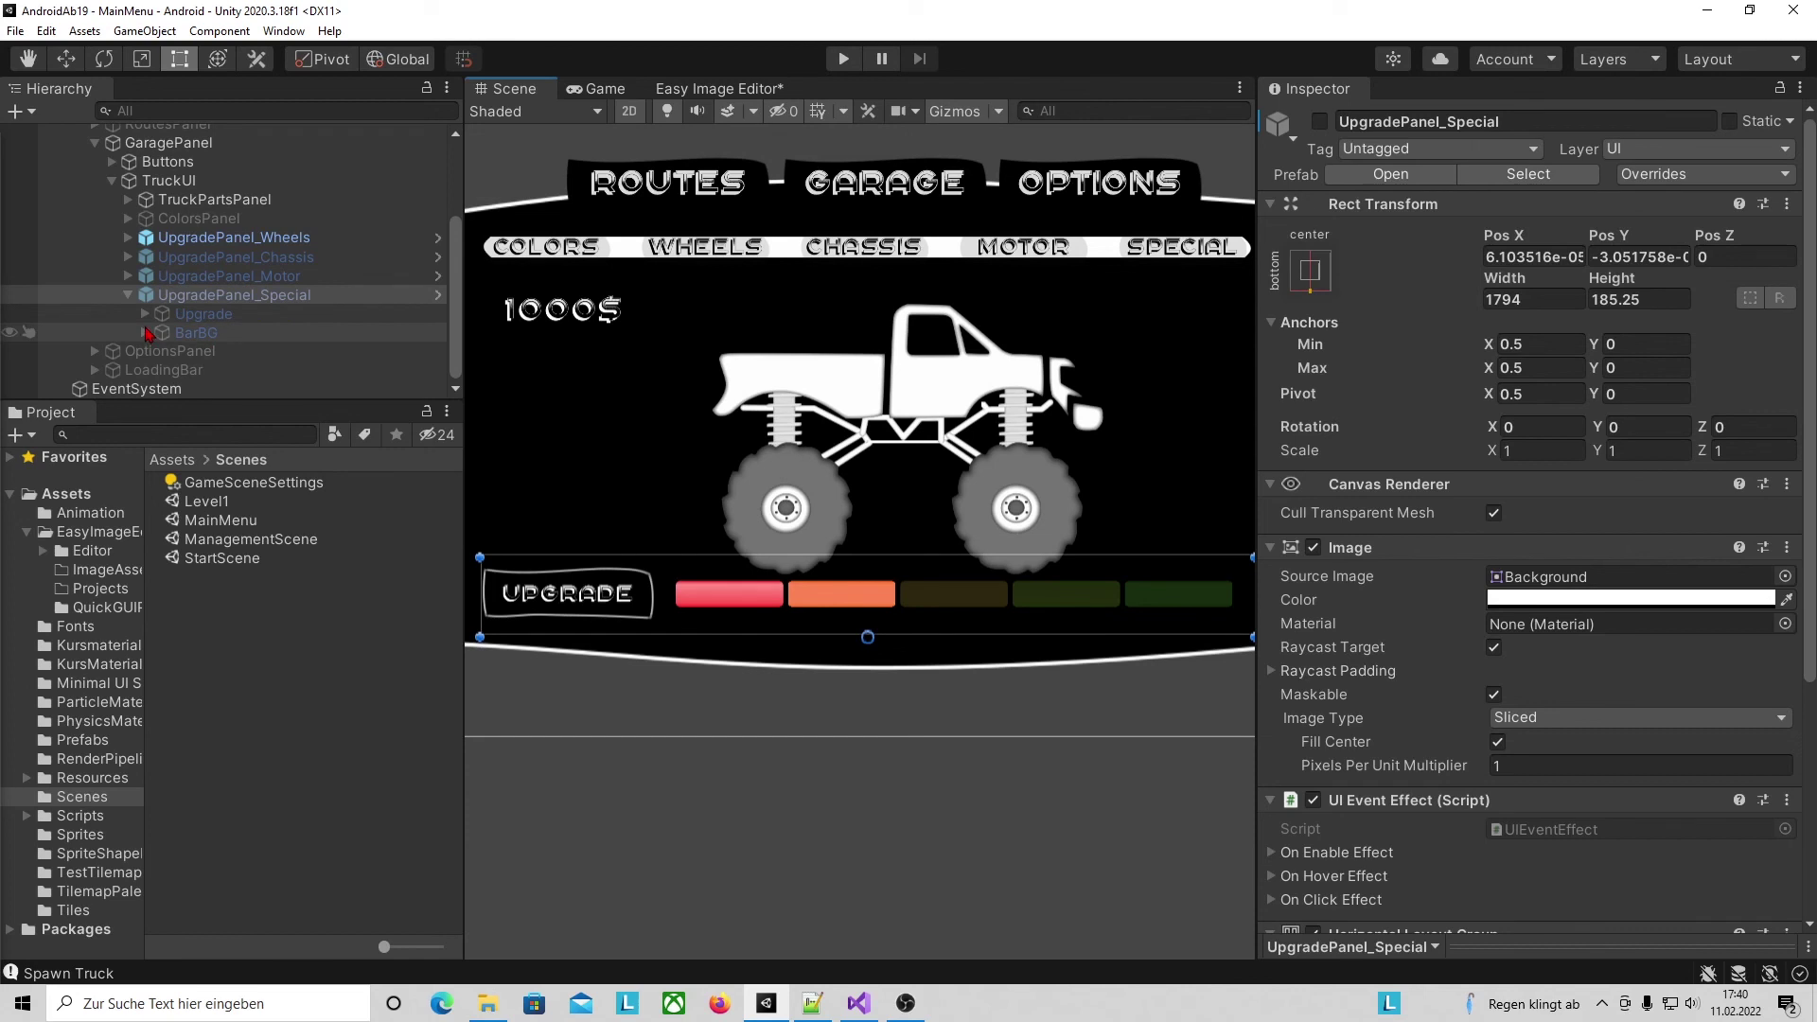
Activate UpgradePanel_Special and select the Bar child under BarBG.
left_click(1319, 121)
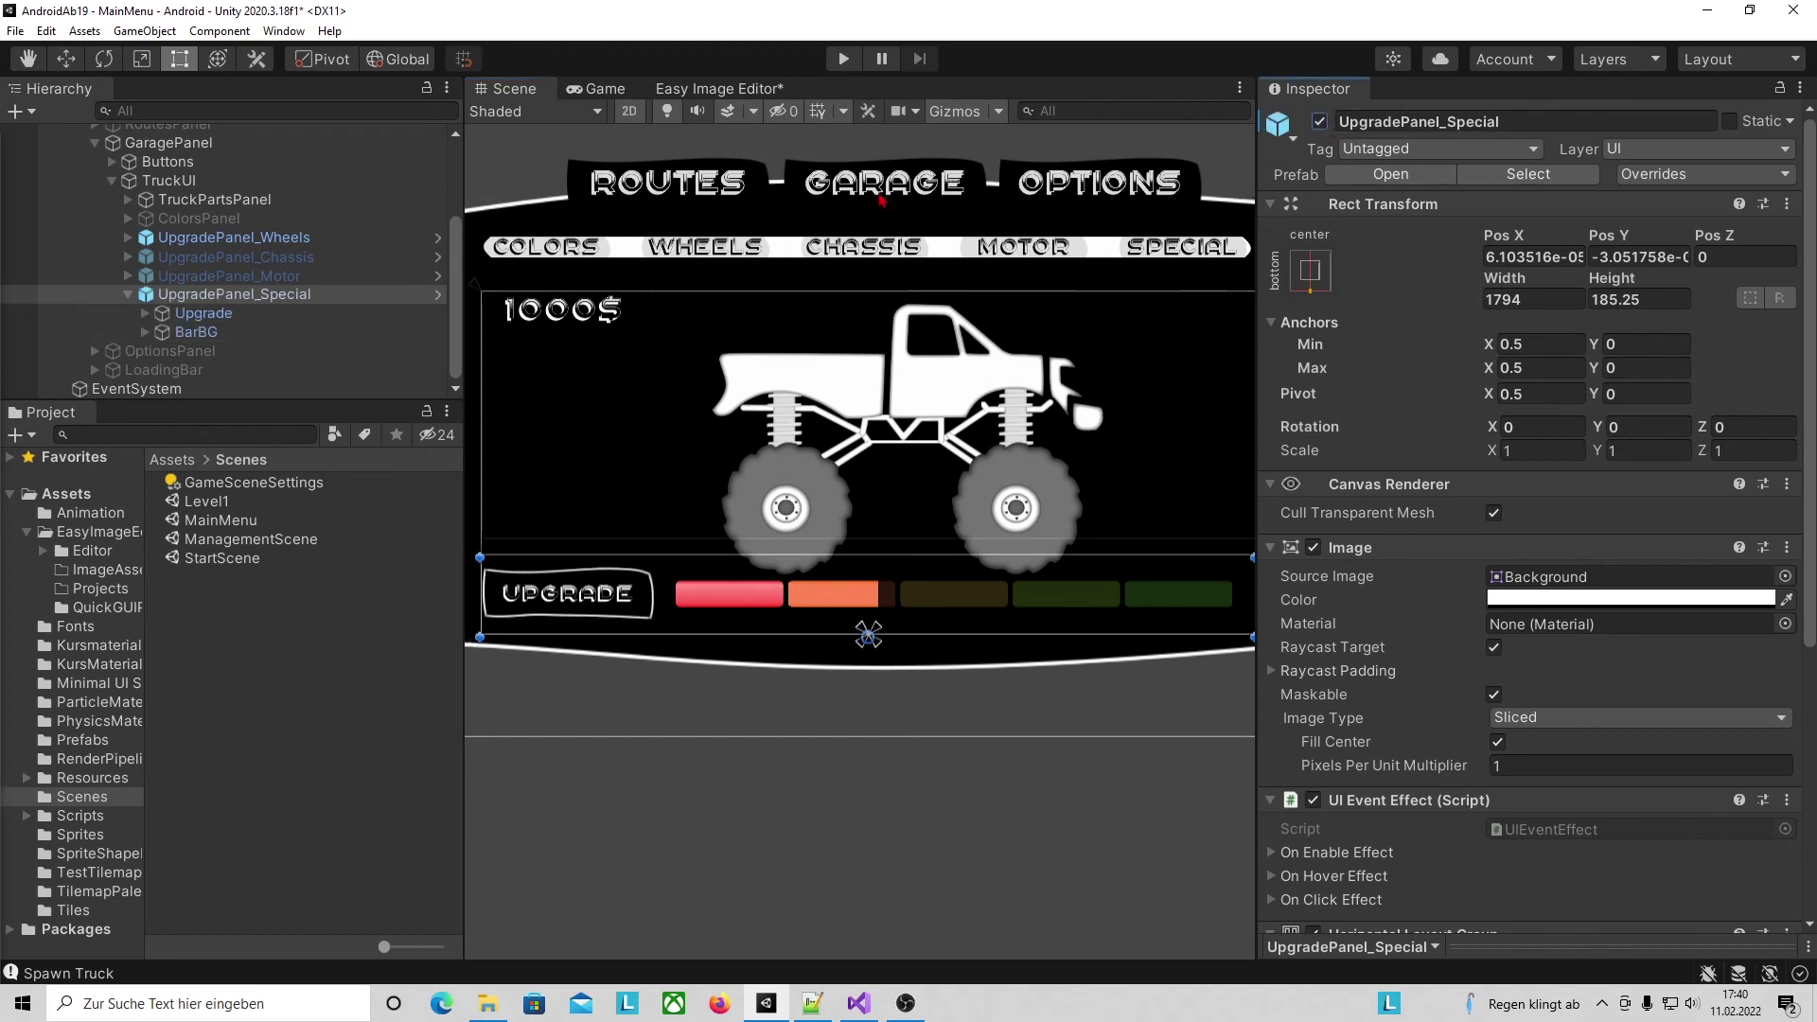
left_click(146, 332)
left_click(183, 352)
right_click(185, 354)
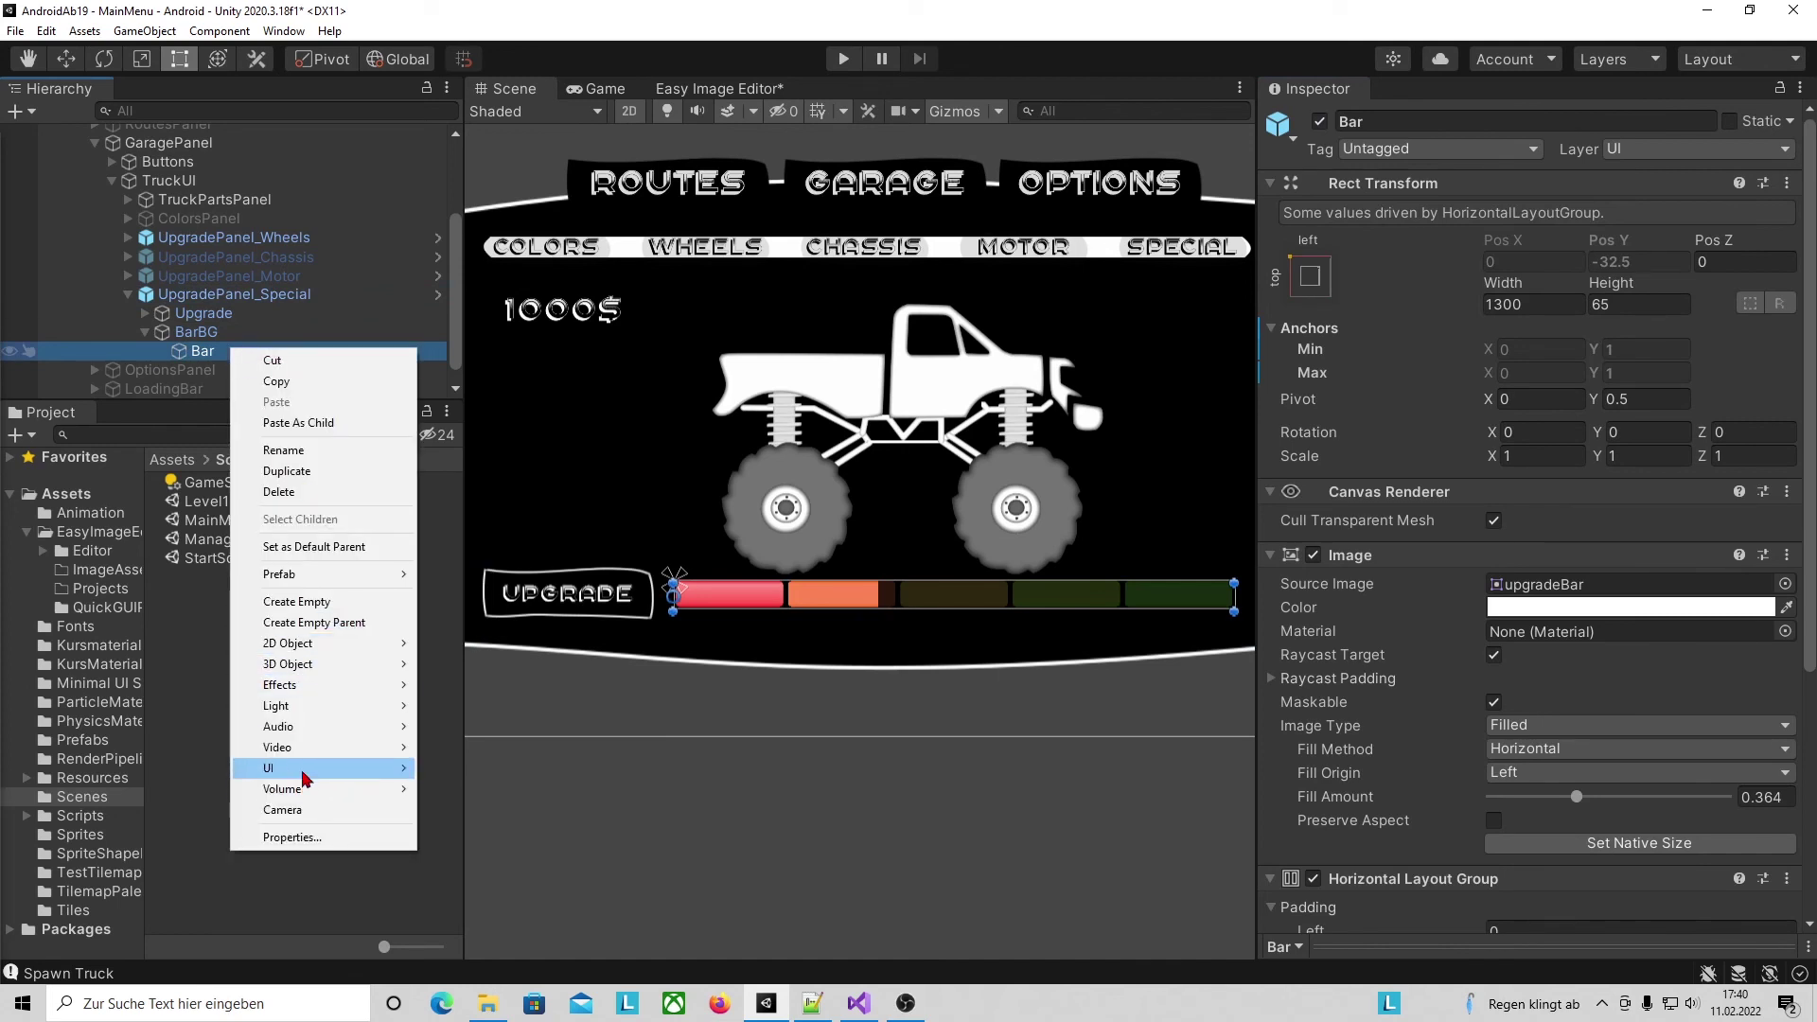
Add a Text child under Bar named Basic.
mouse_move(305, 769)
left_click(459, 435)
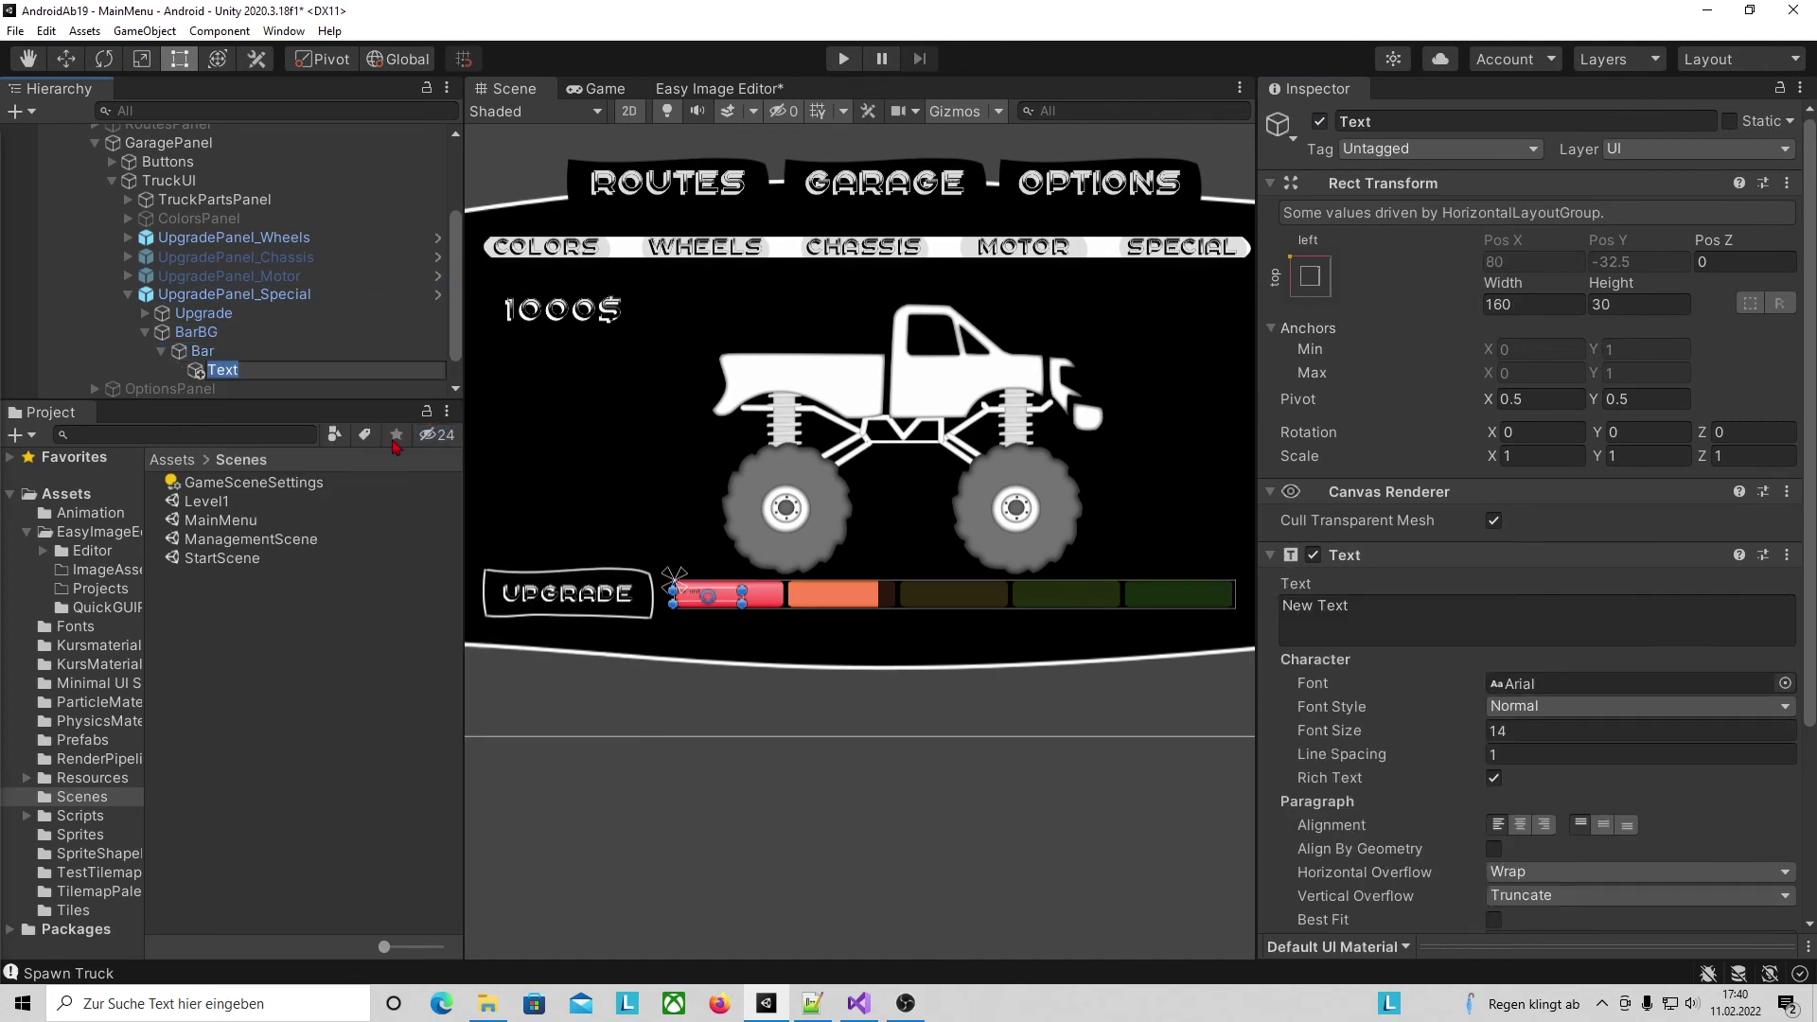
left_click(256, 378)
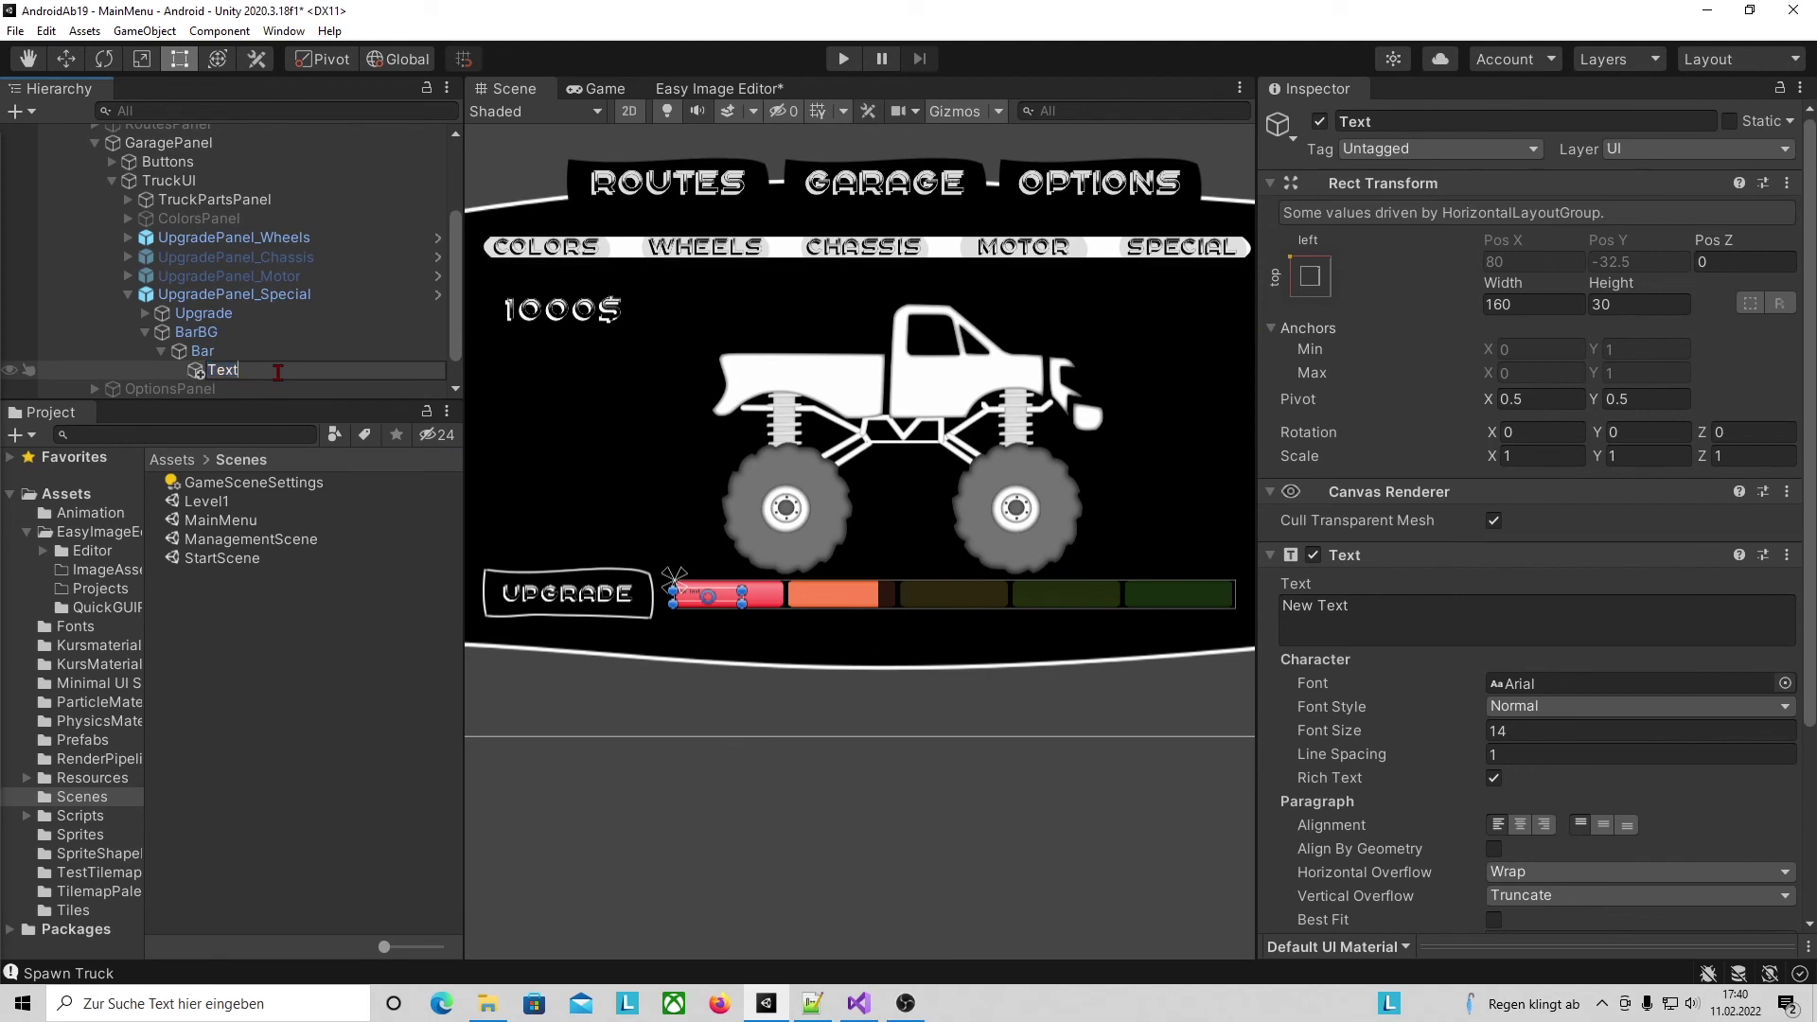
left_click_drag(277, 371, 205, 370)
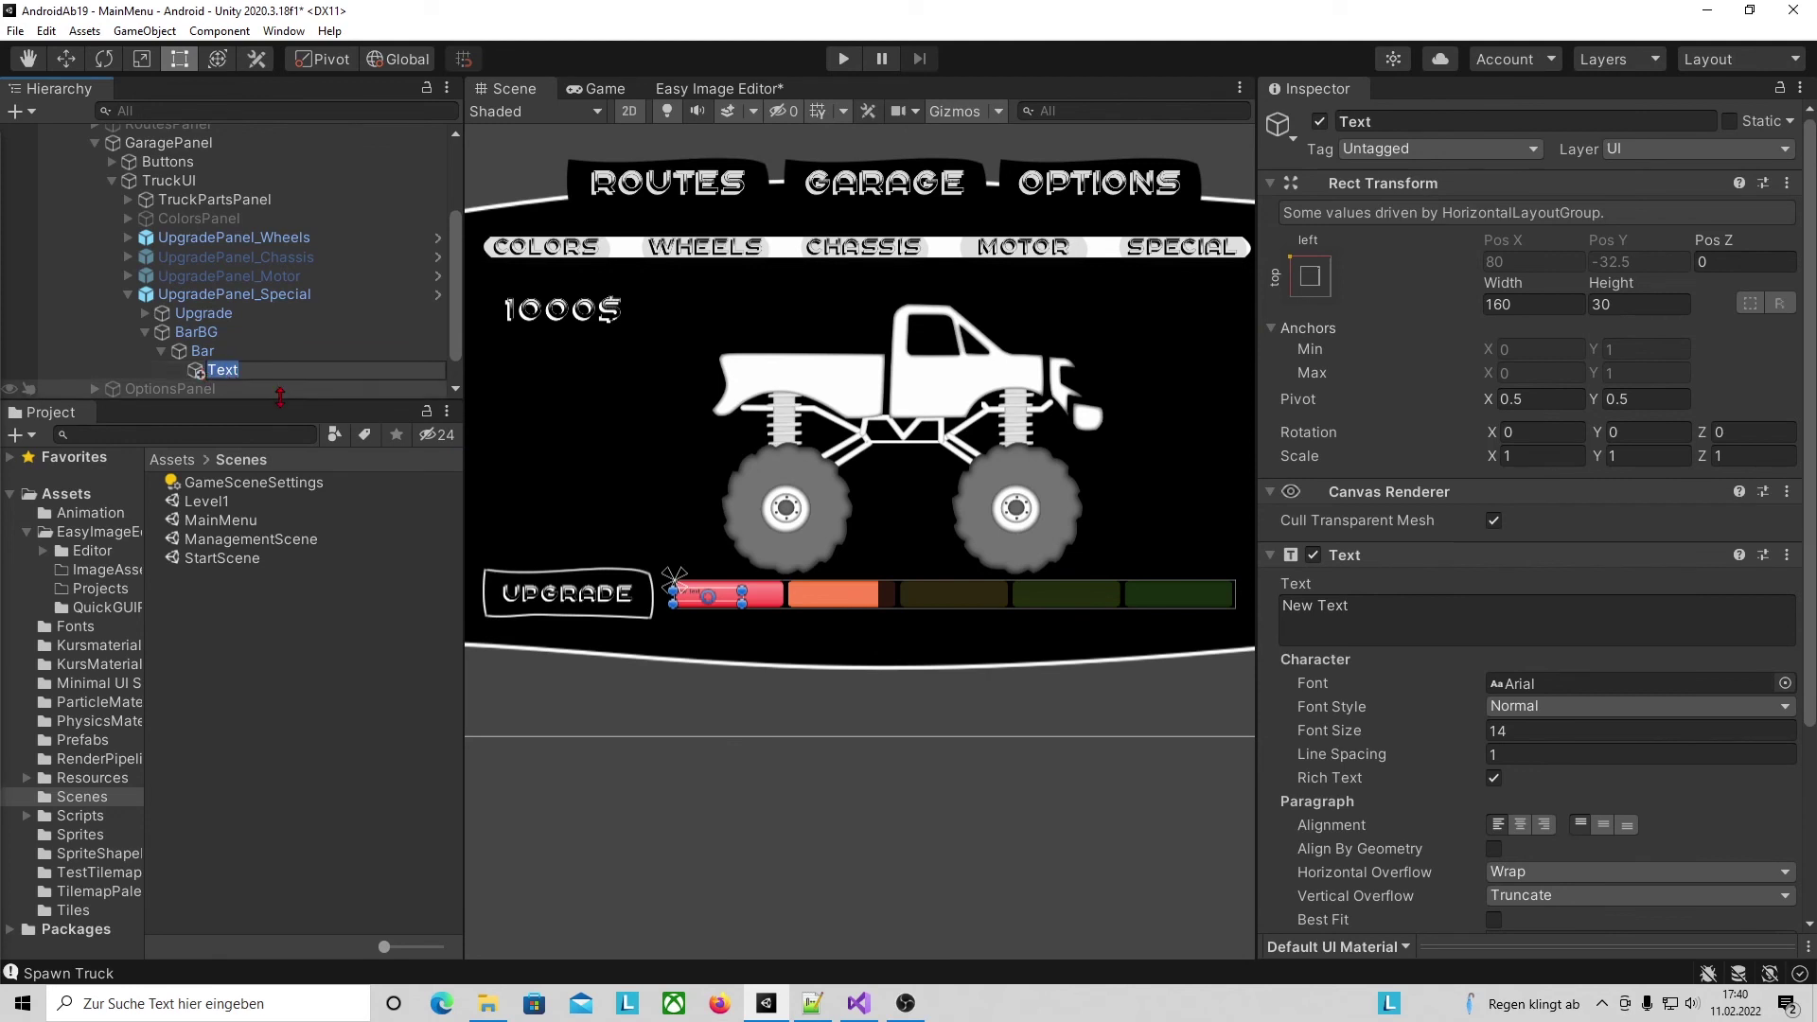
type("Bais")
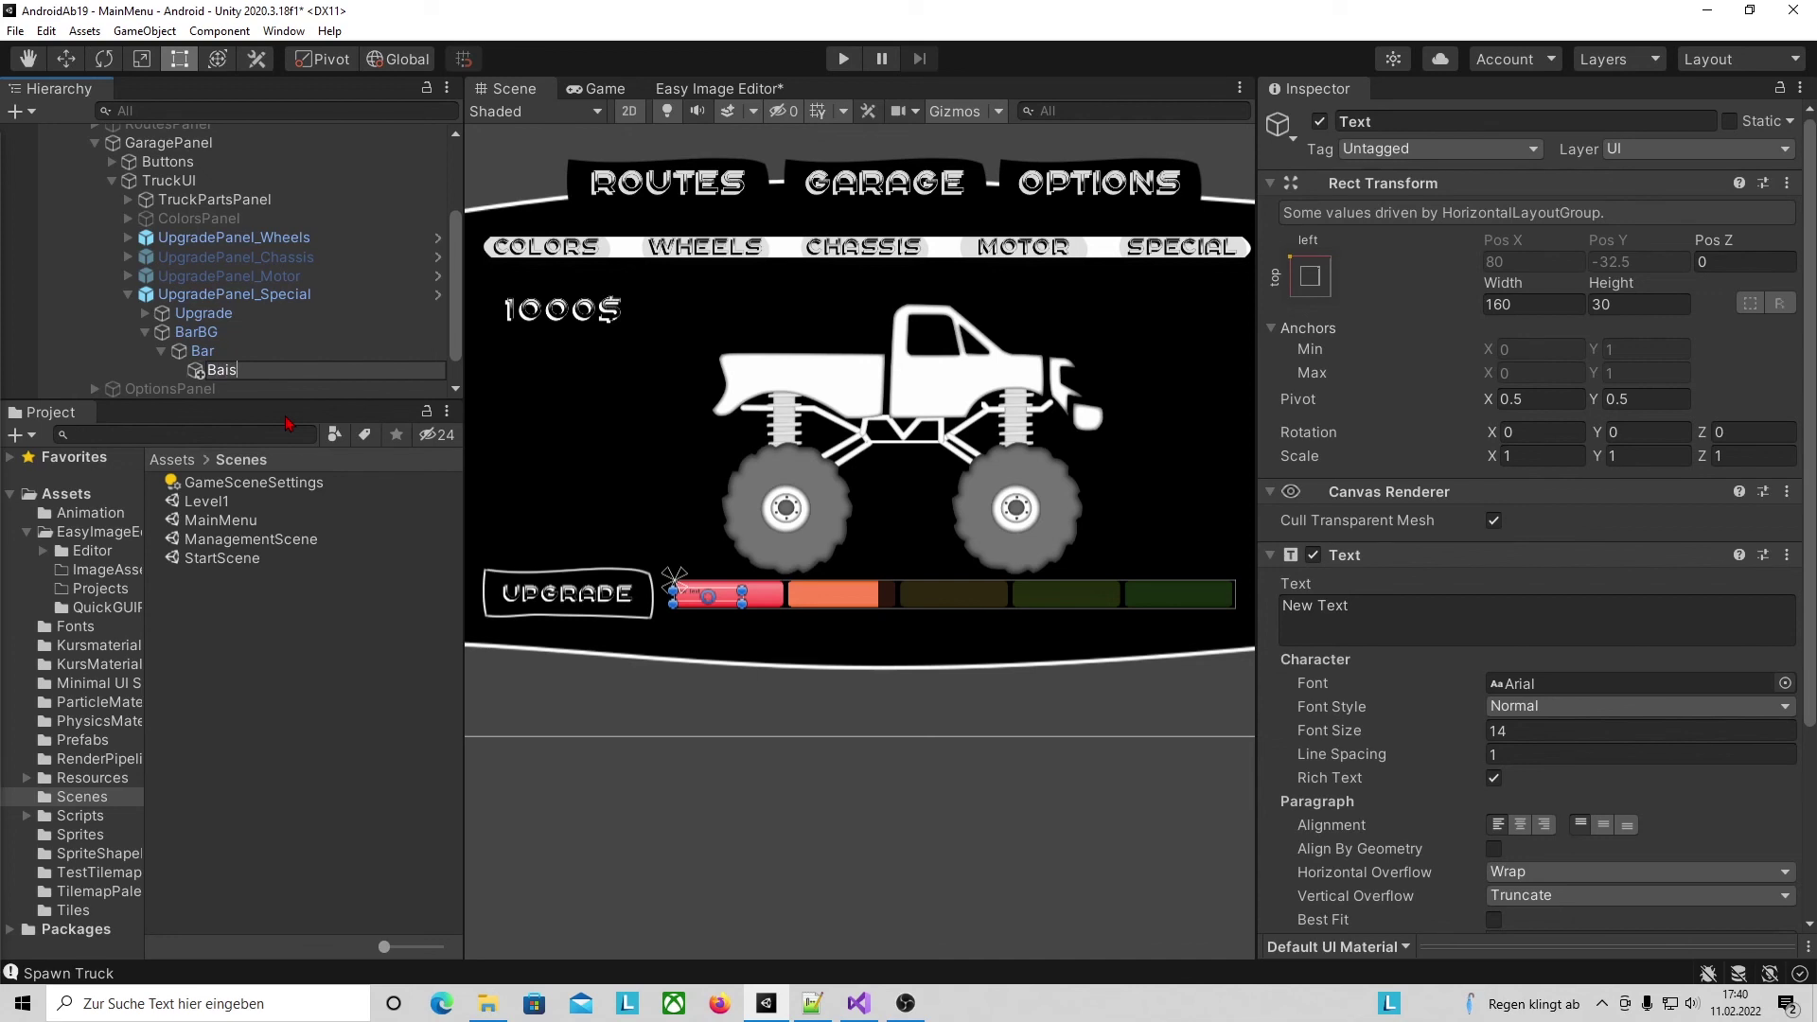
type("ic")
key("Return")
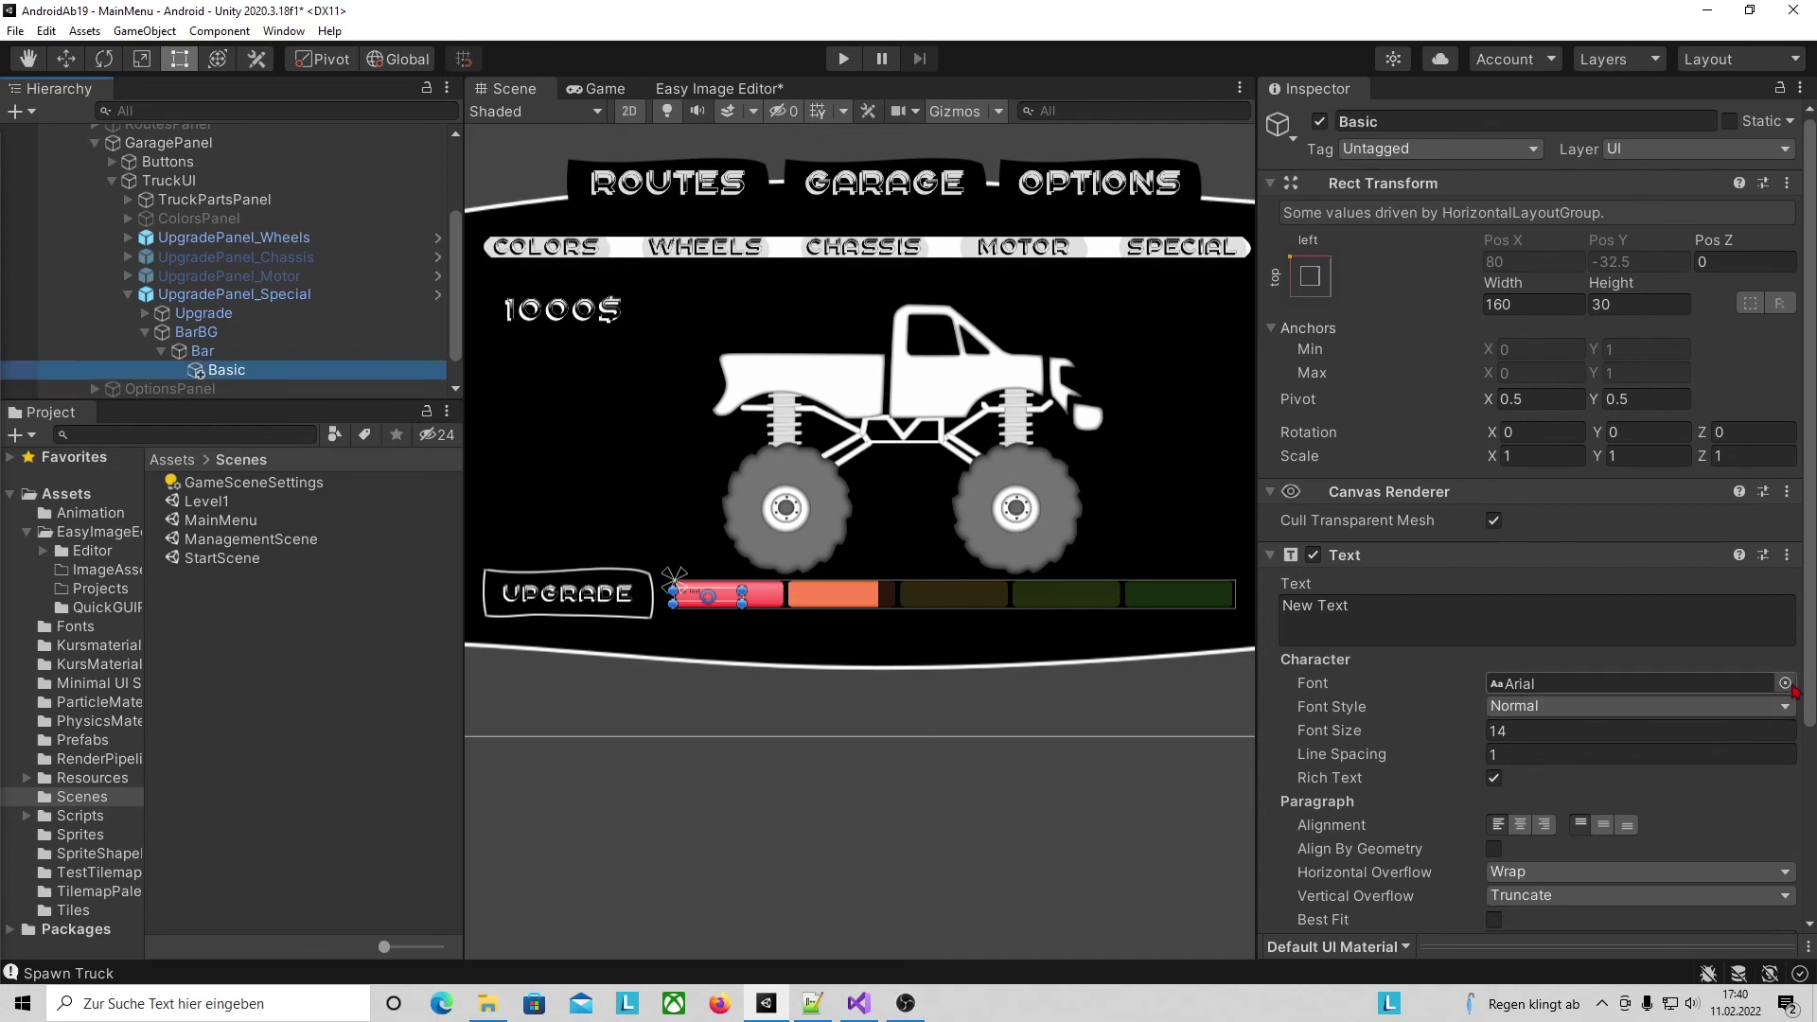
Style the label in bold Driveller at size 20, widen its box, and set its text to Basic.
left_click(1785, 682)
double_click(944, 643)
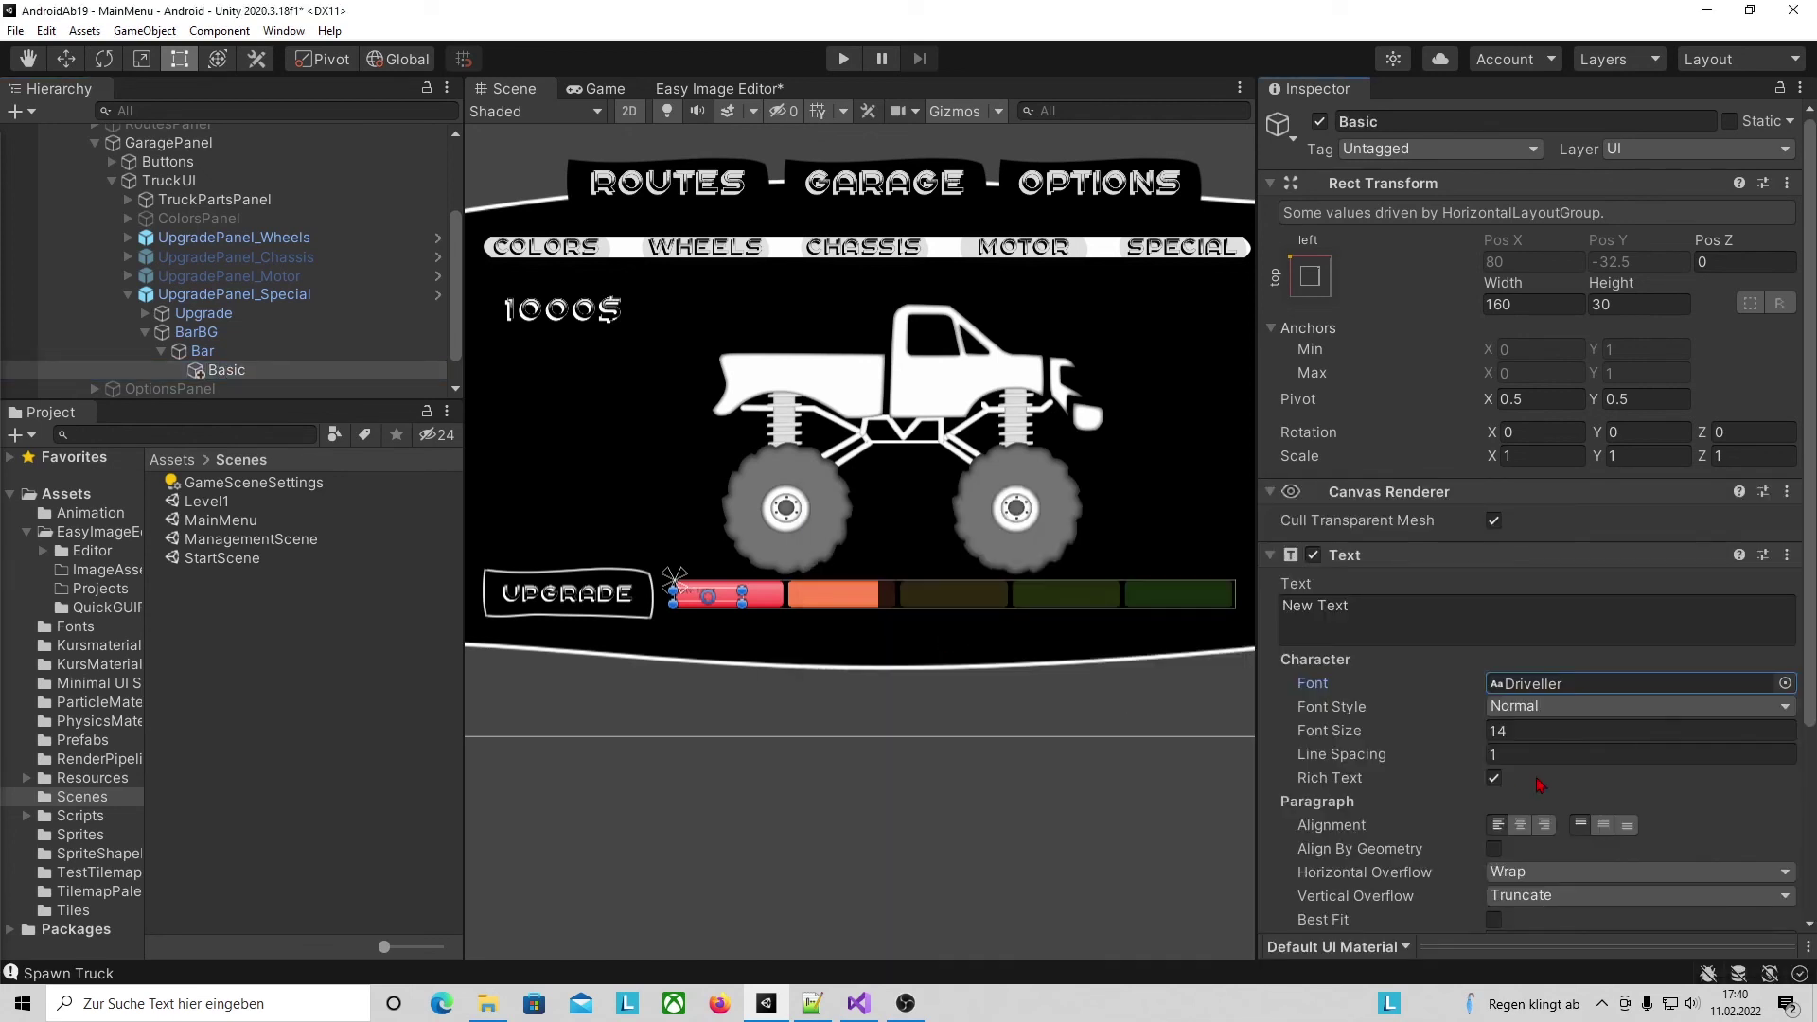
left_click(1513, 731)
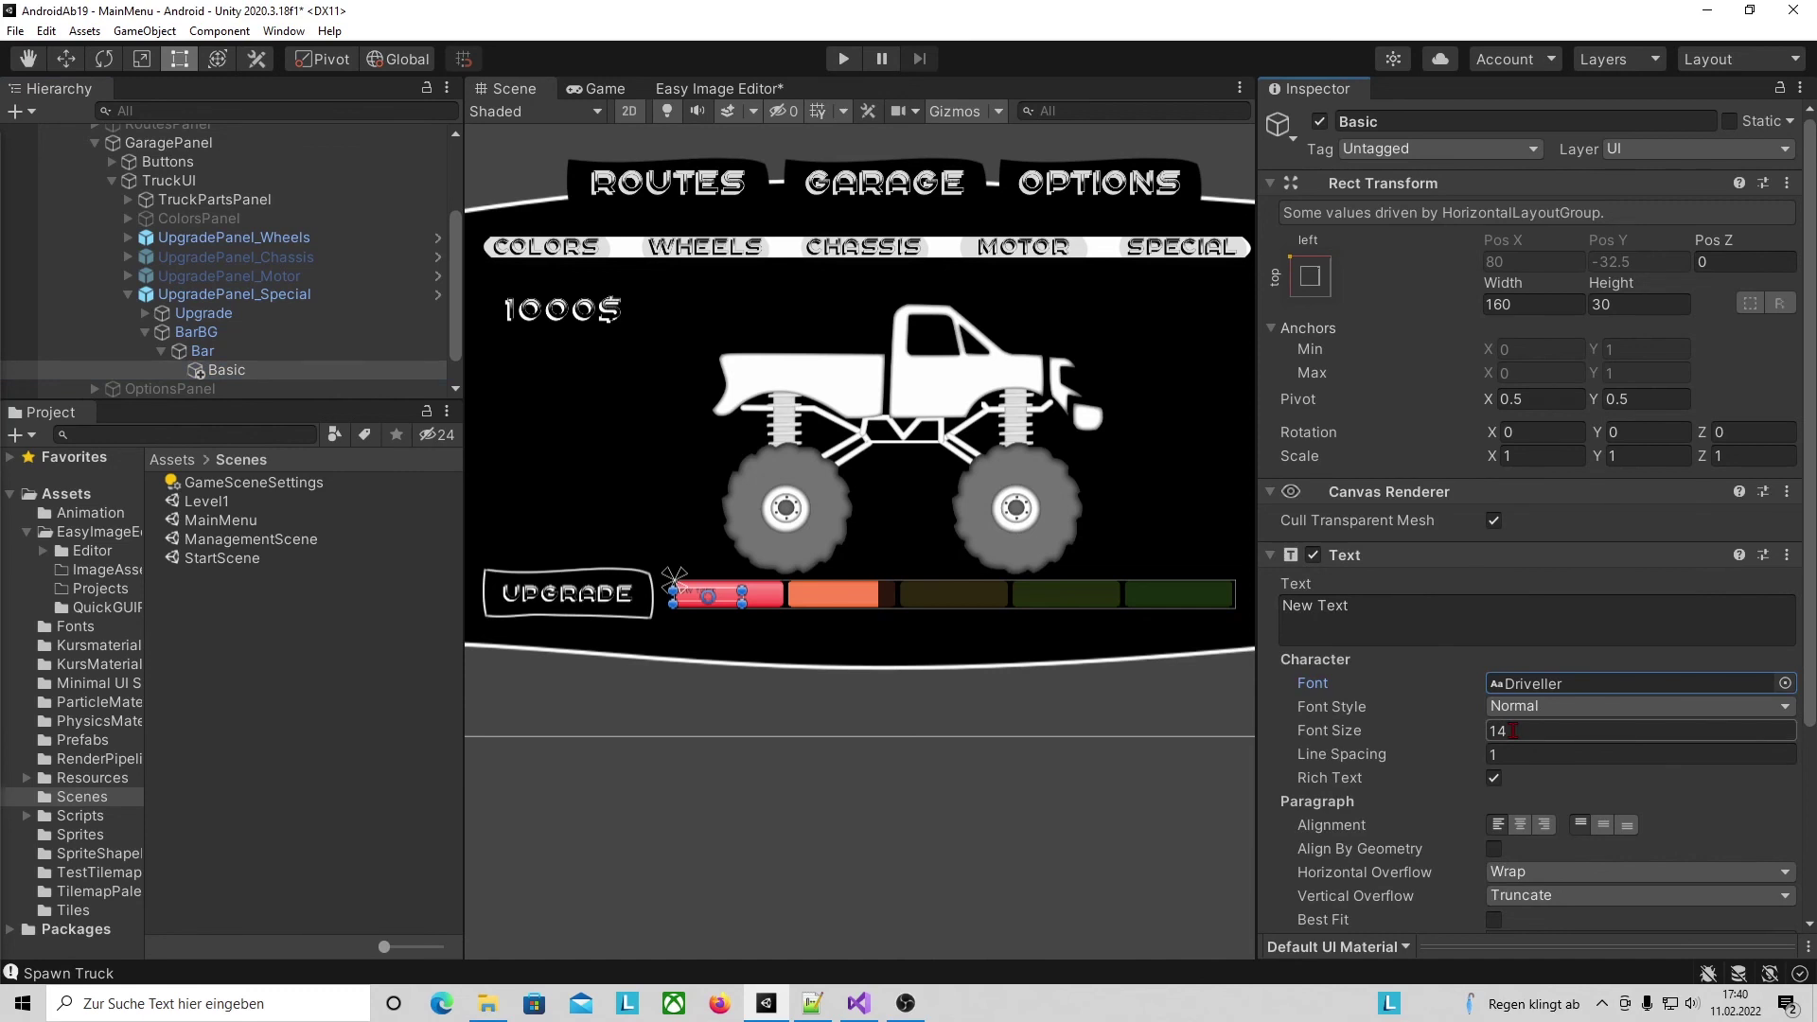
left_click_drag(1355, 481, 1369, 480)
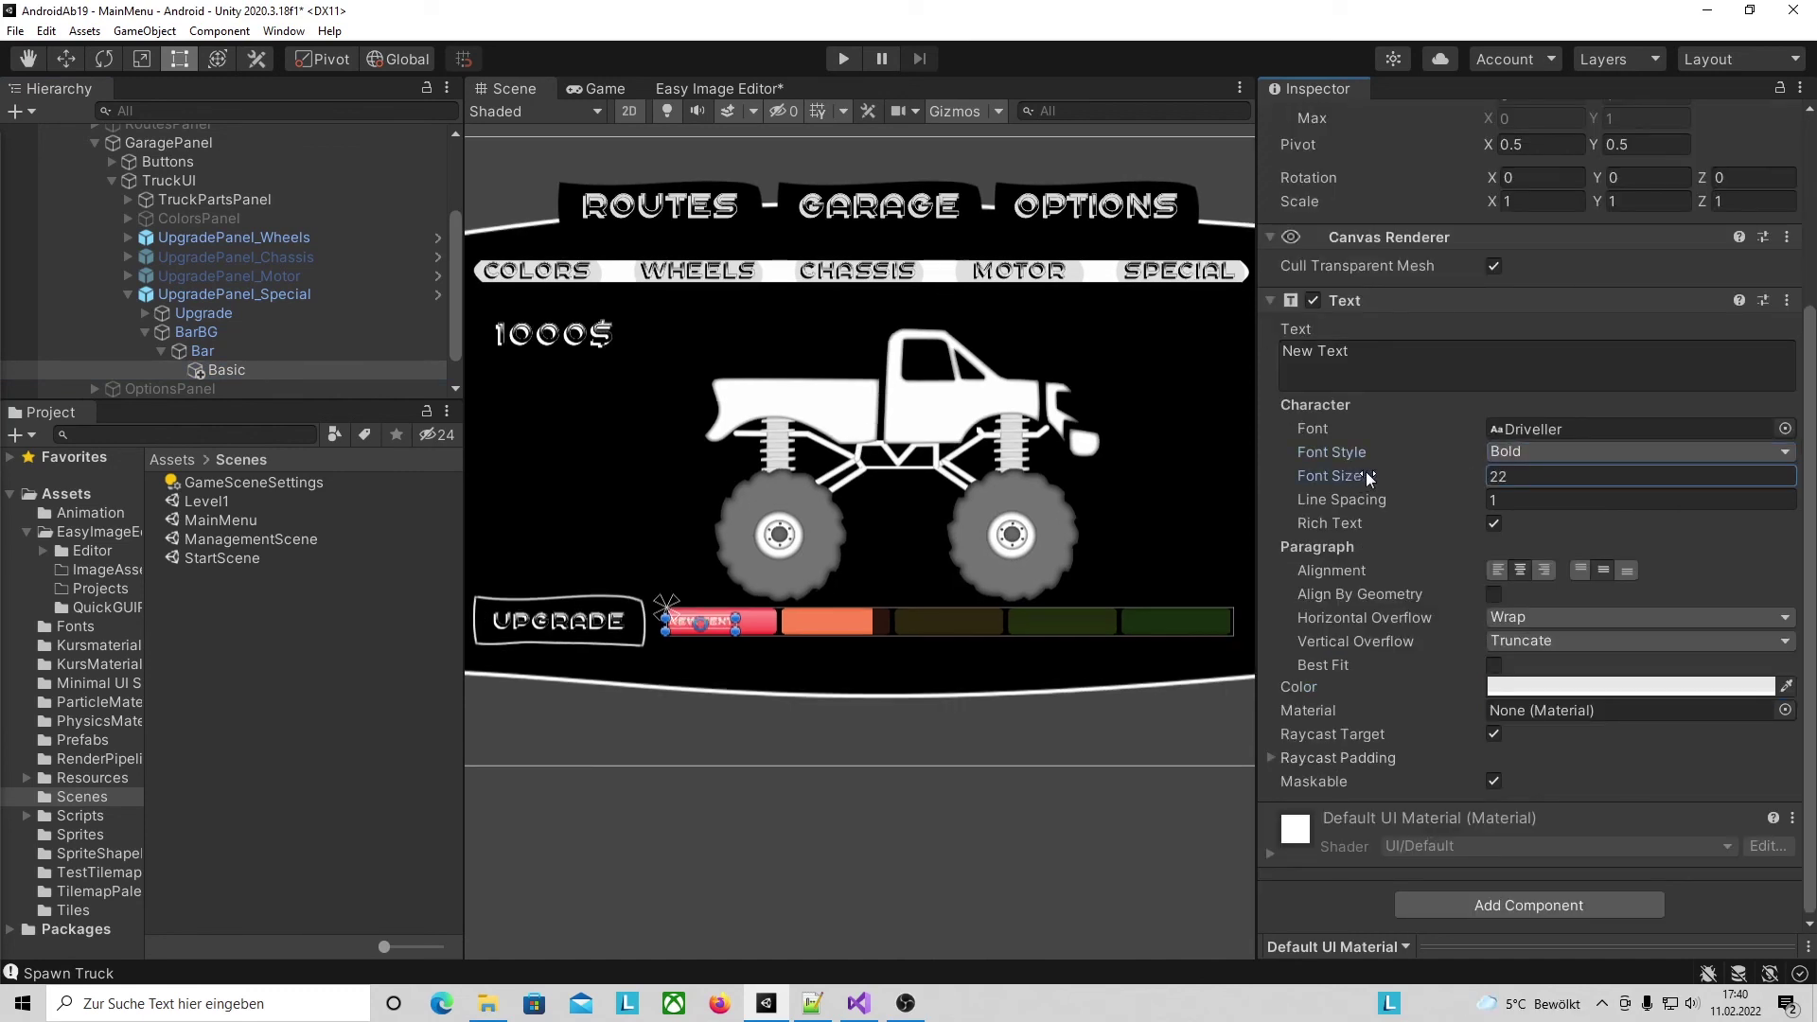
left_click_drag(736, 621, 774, 621)
left_click(1507, 478)
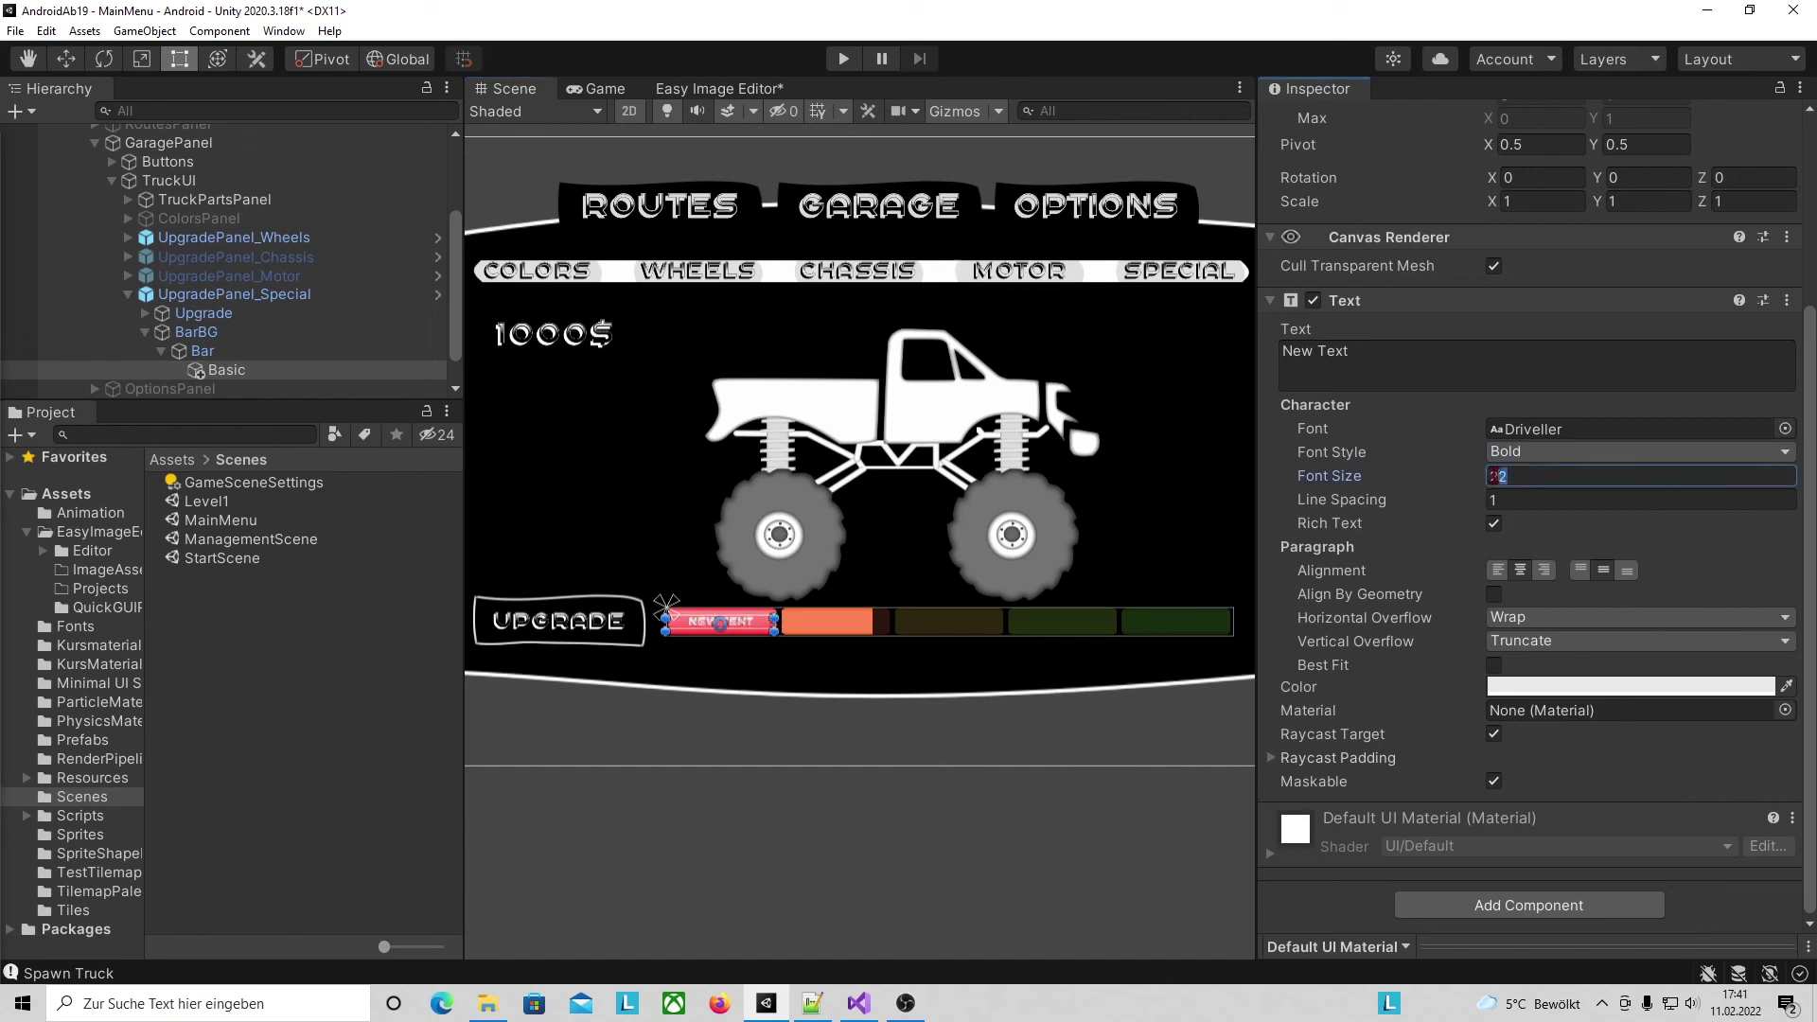
type("0")
left_click(1378, 353)
type("Basic")
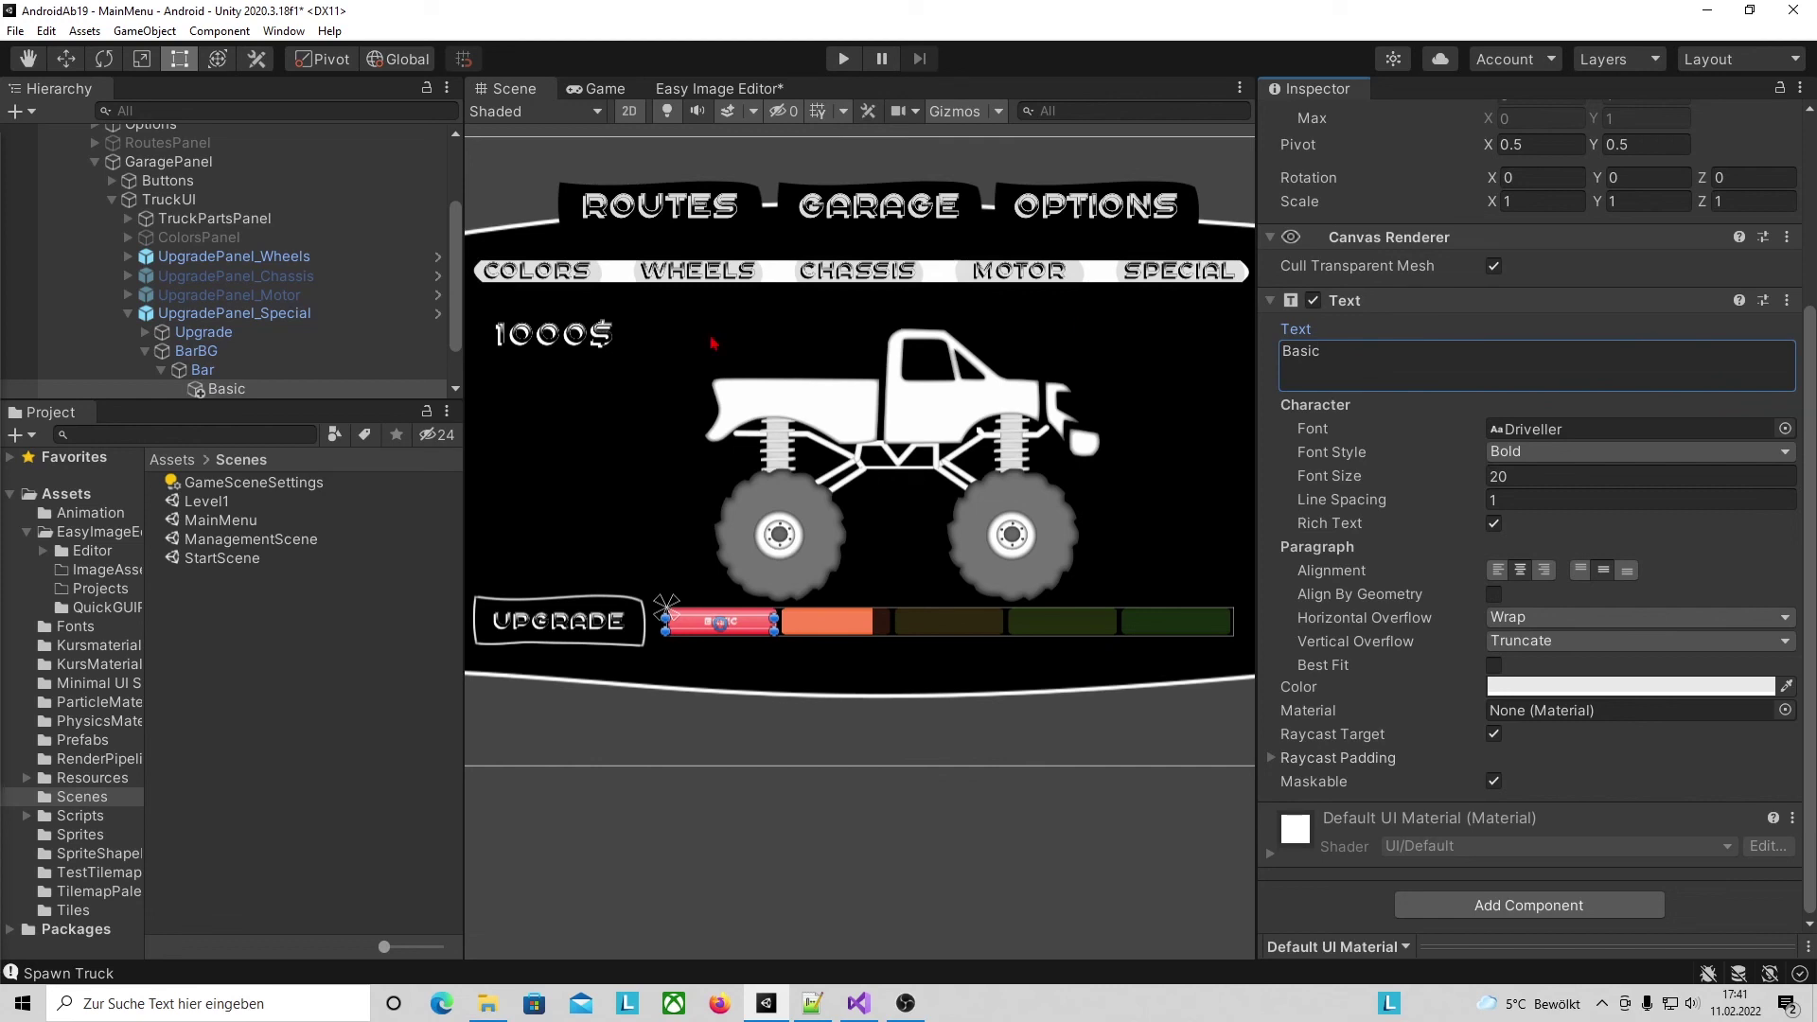
Duplicate the Basic label three times.
left_click(210, 386)
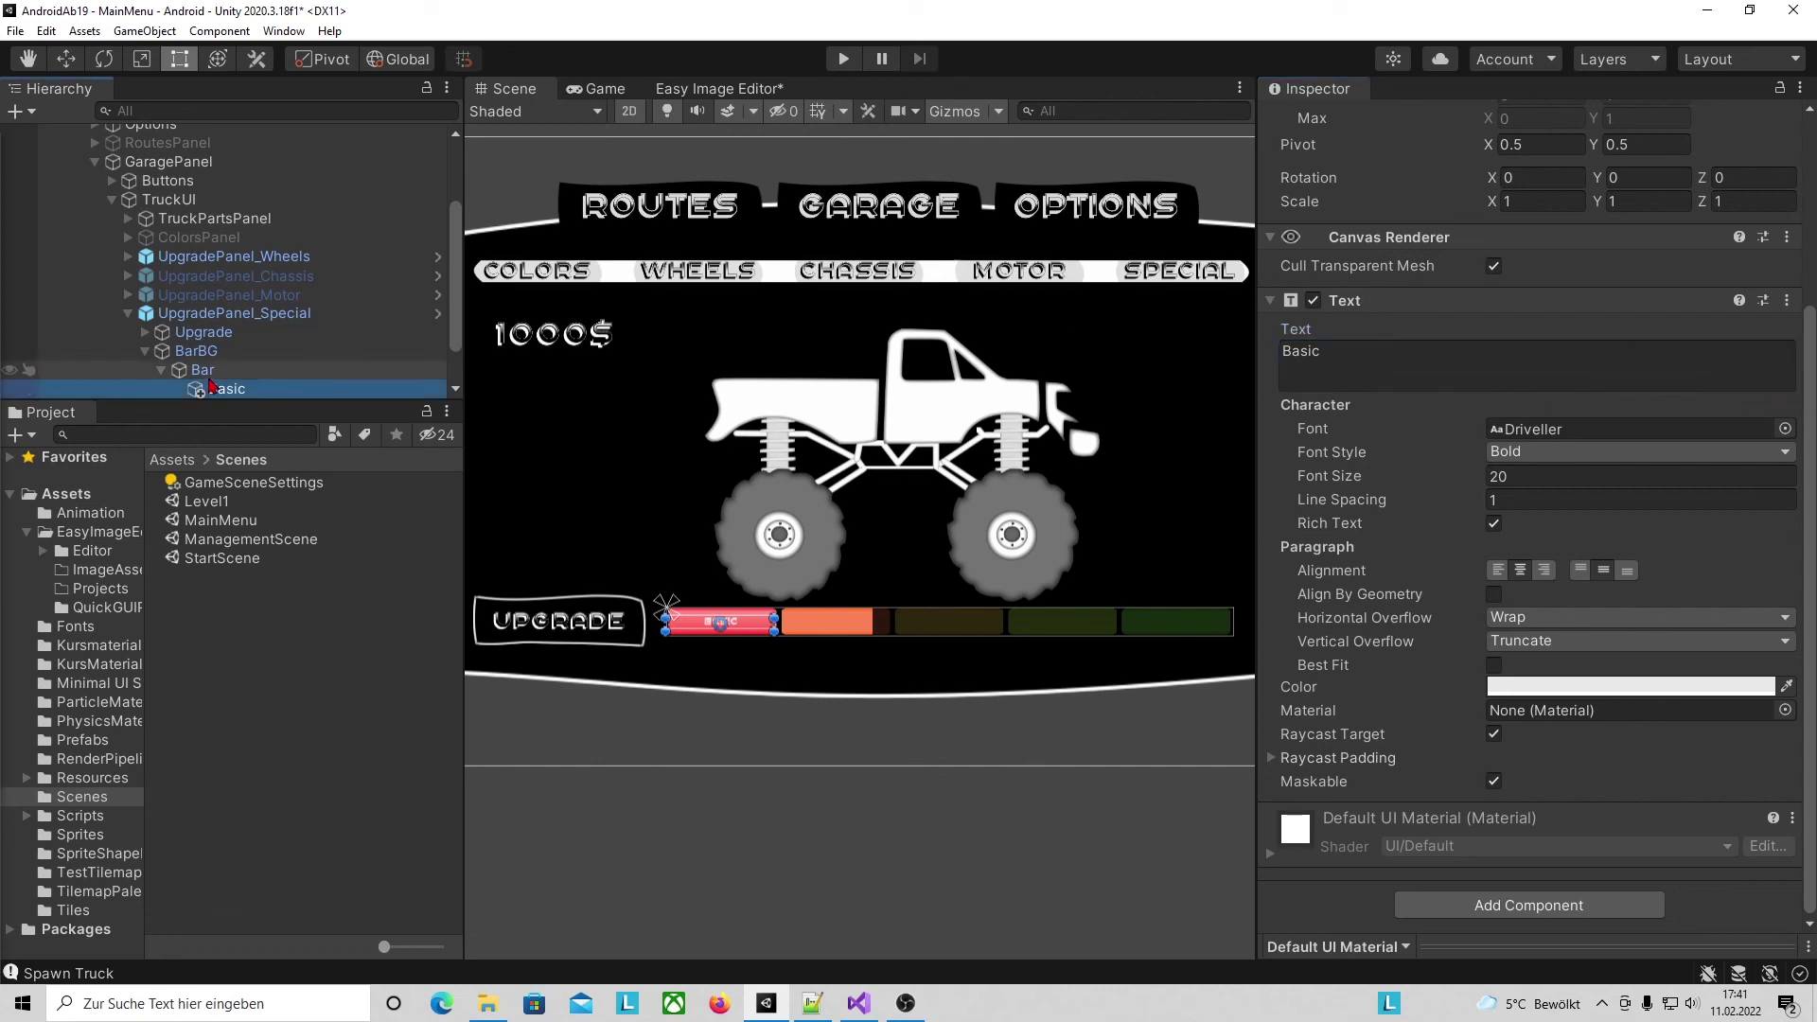
left_click(230, 372)
left_click(227, 386)
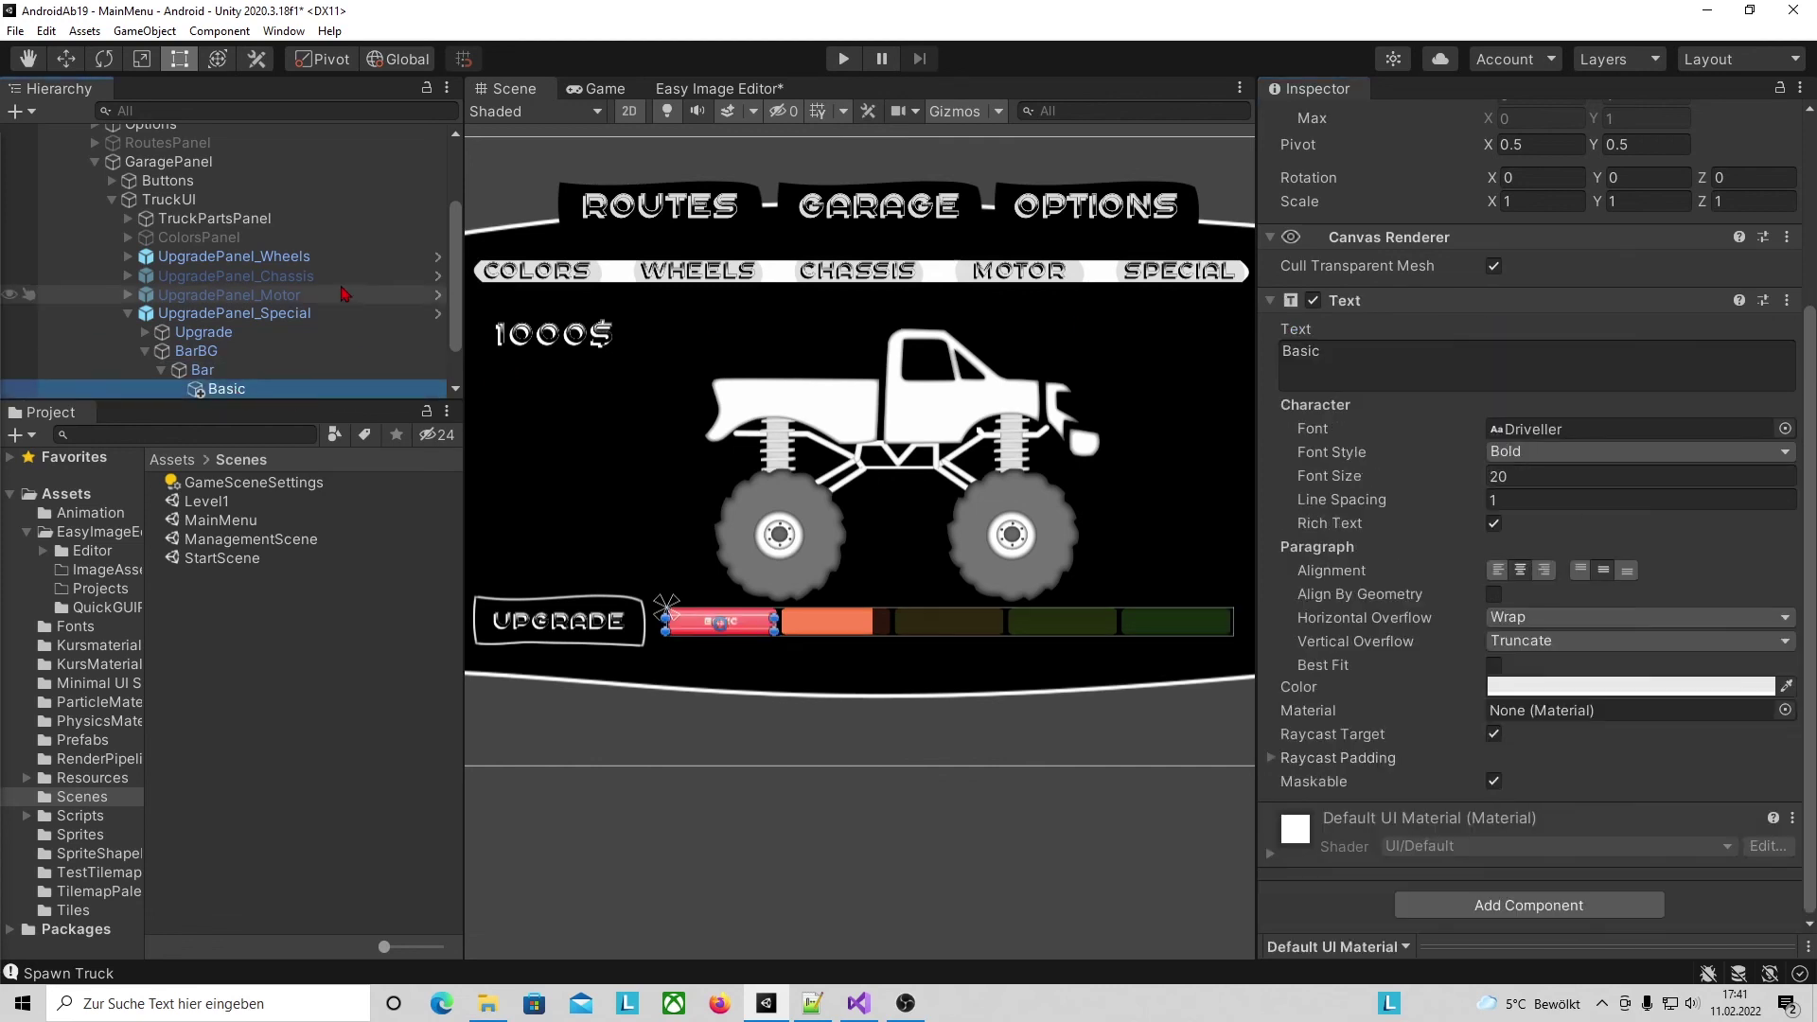
scroll(237, 387, "down", 2)
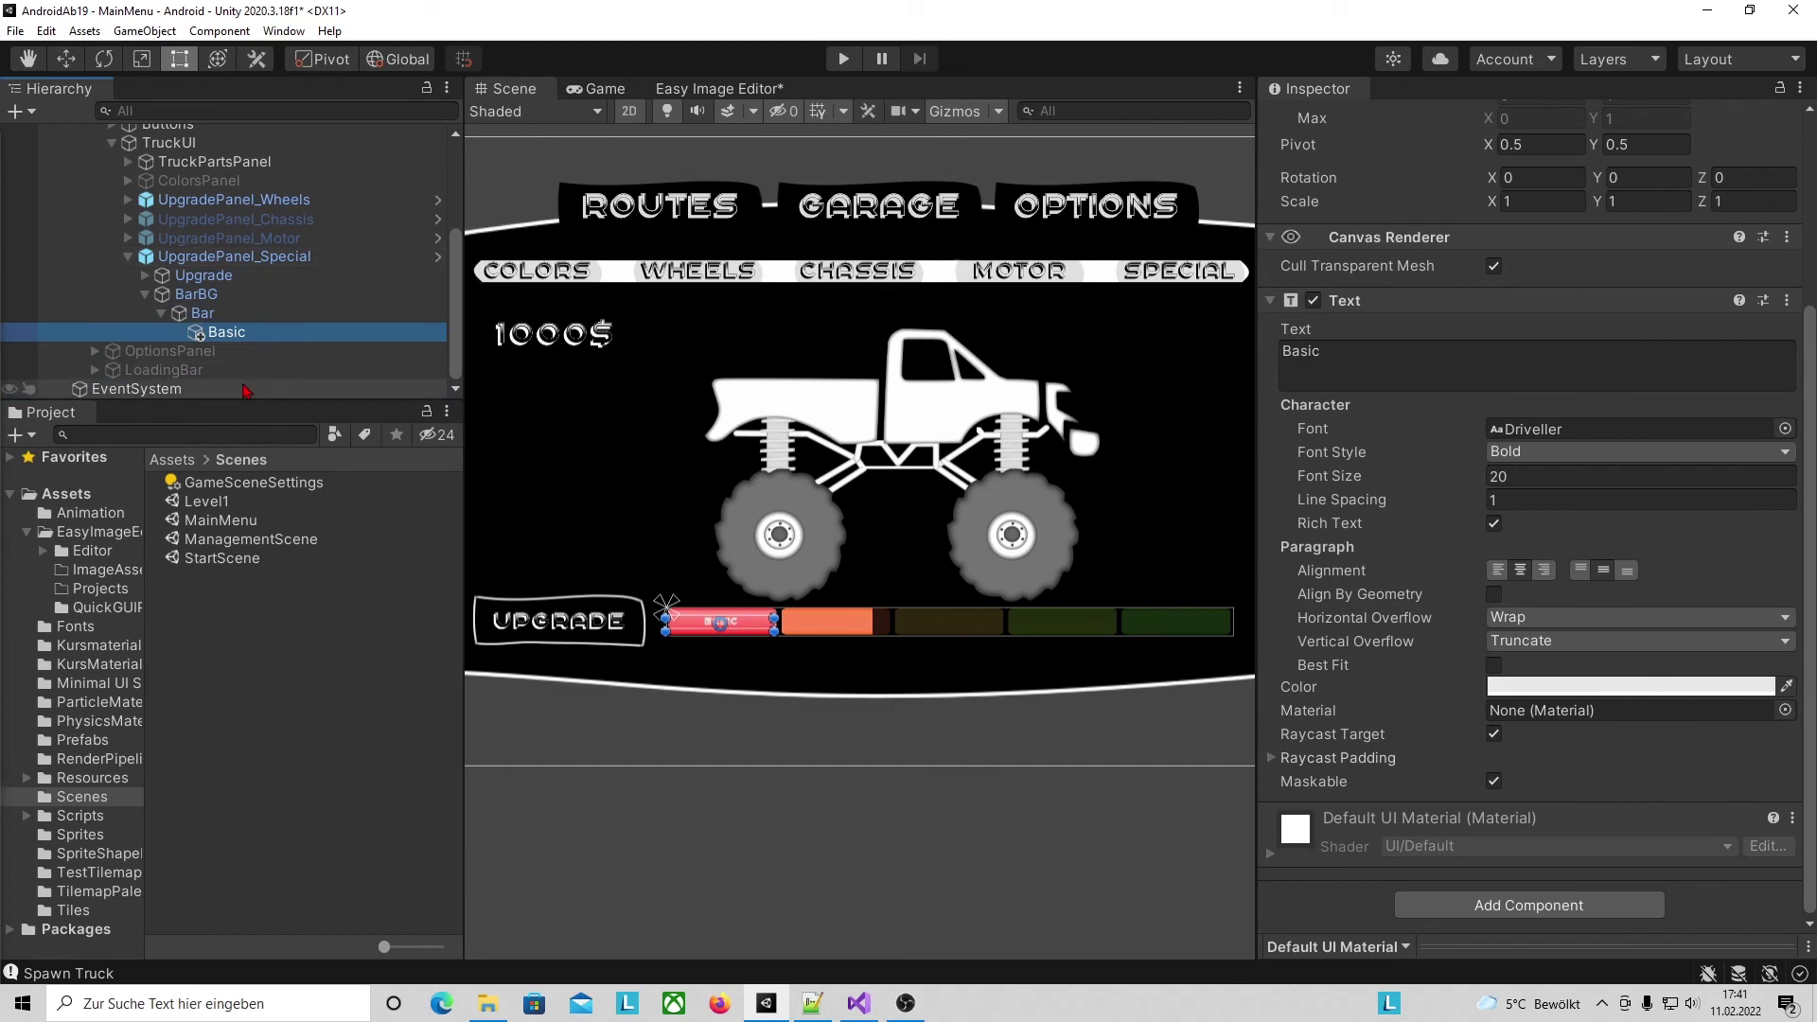
key("ctrl+d")
key("ctrl+d")
key("ctrl+d")
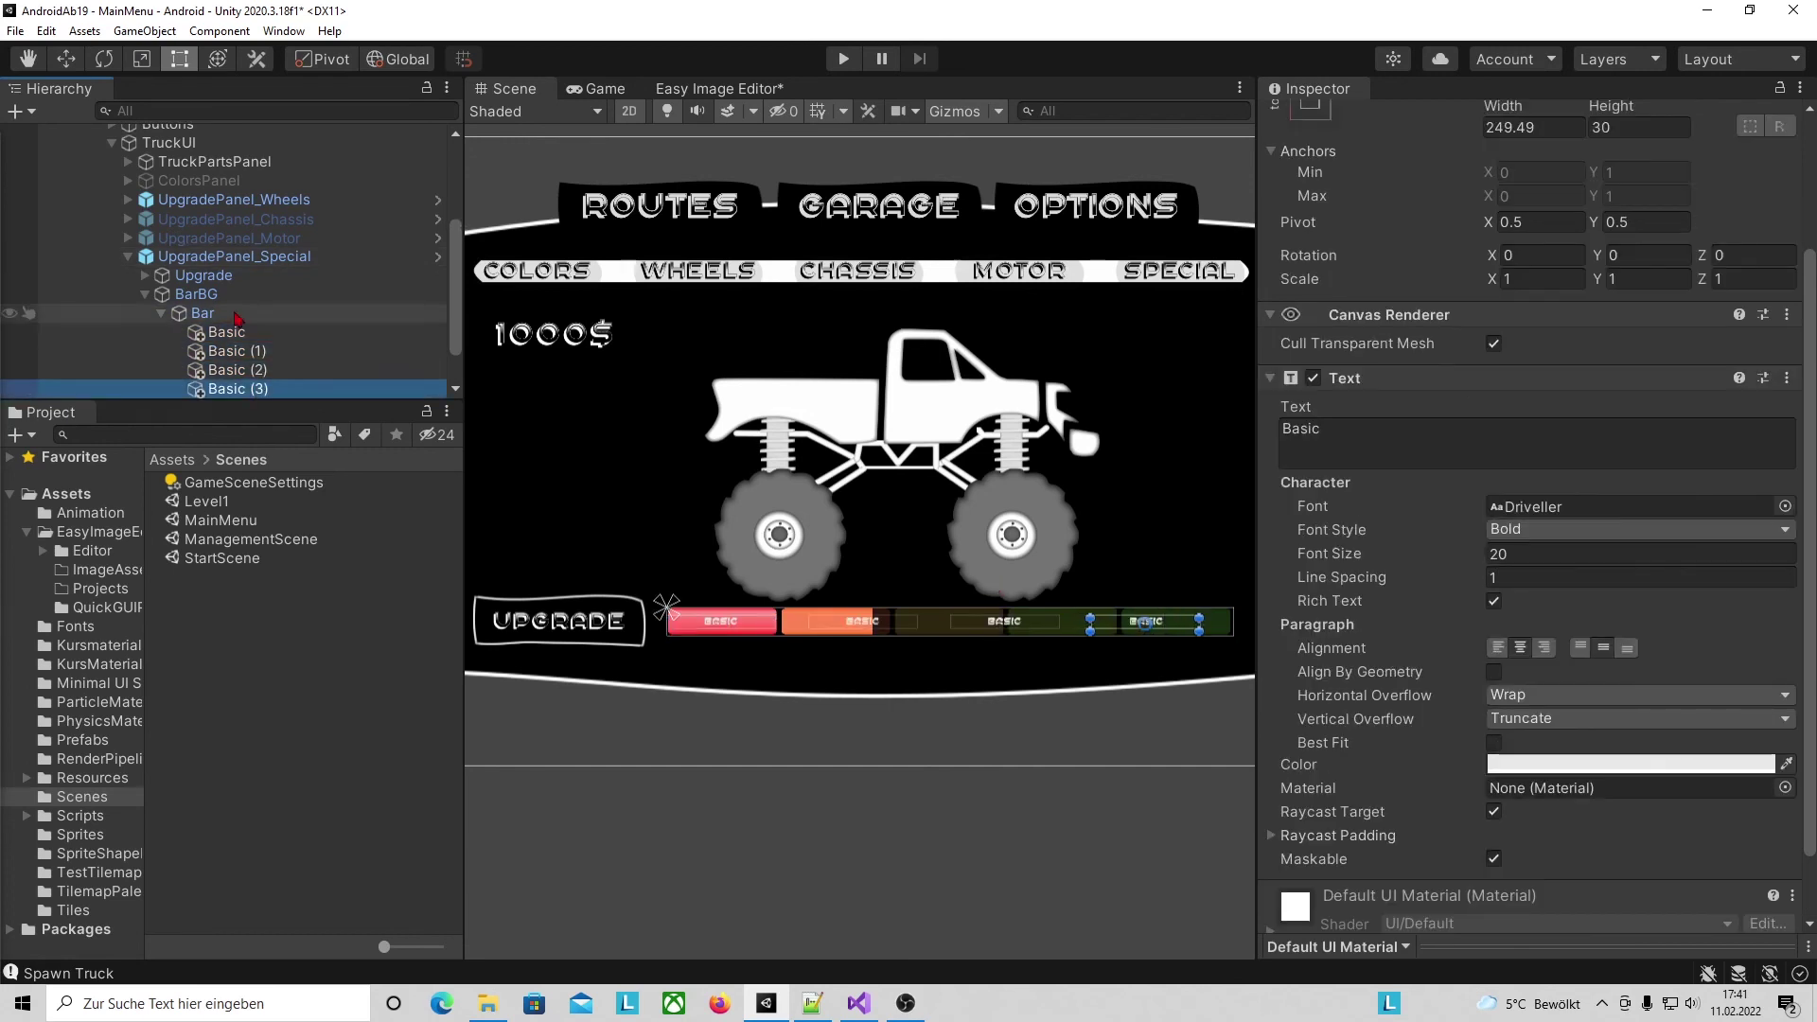
Rename the Basic label copies for the AWD, Winch, SnowChain and Amphibious tiers.
left_click(237, 318)
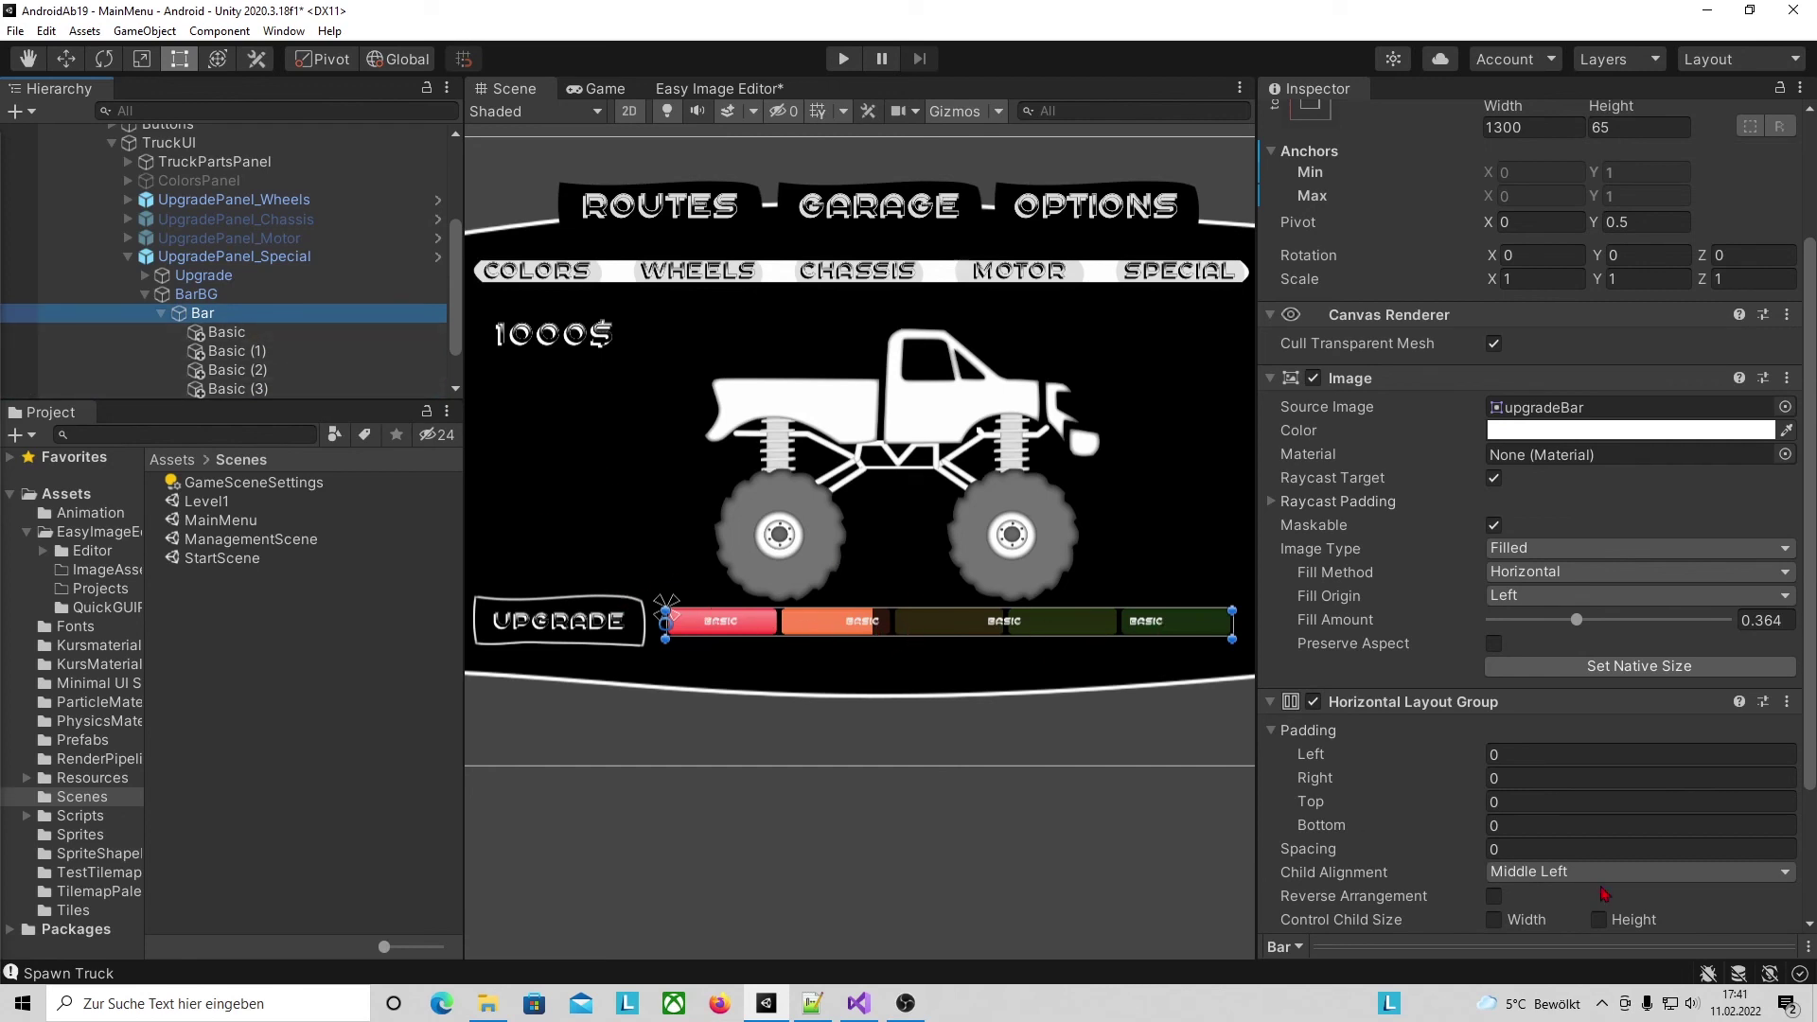
scroll(1536, 772, "down", 5)
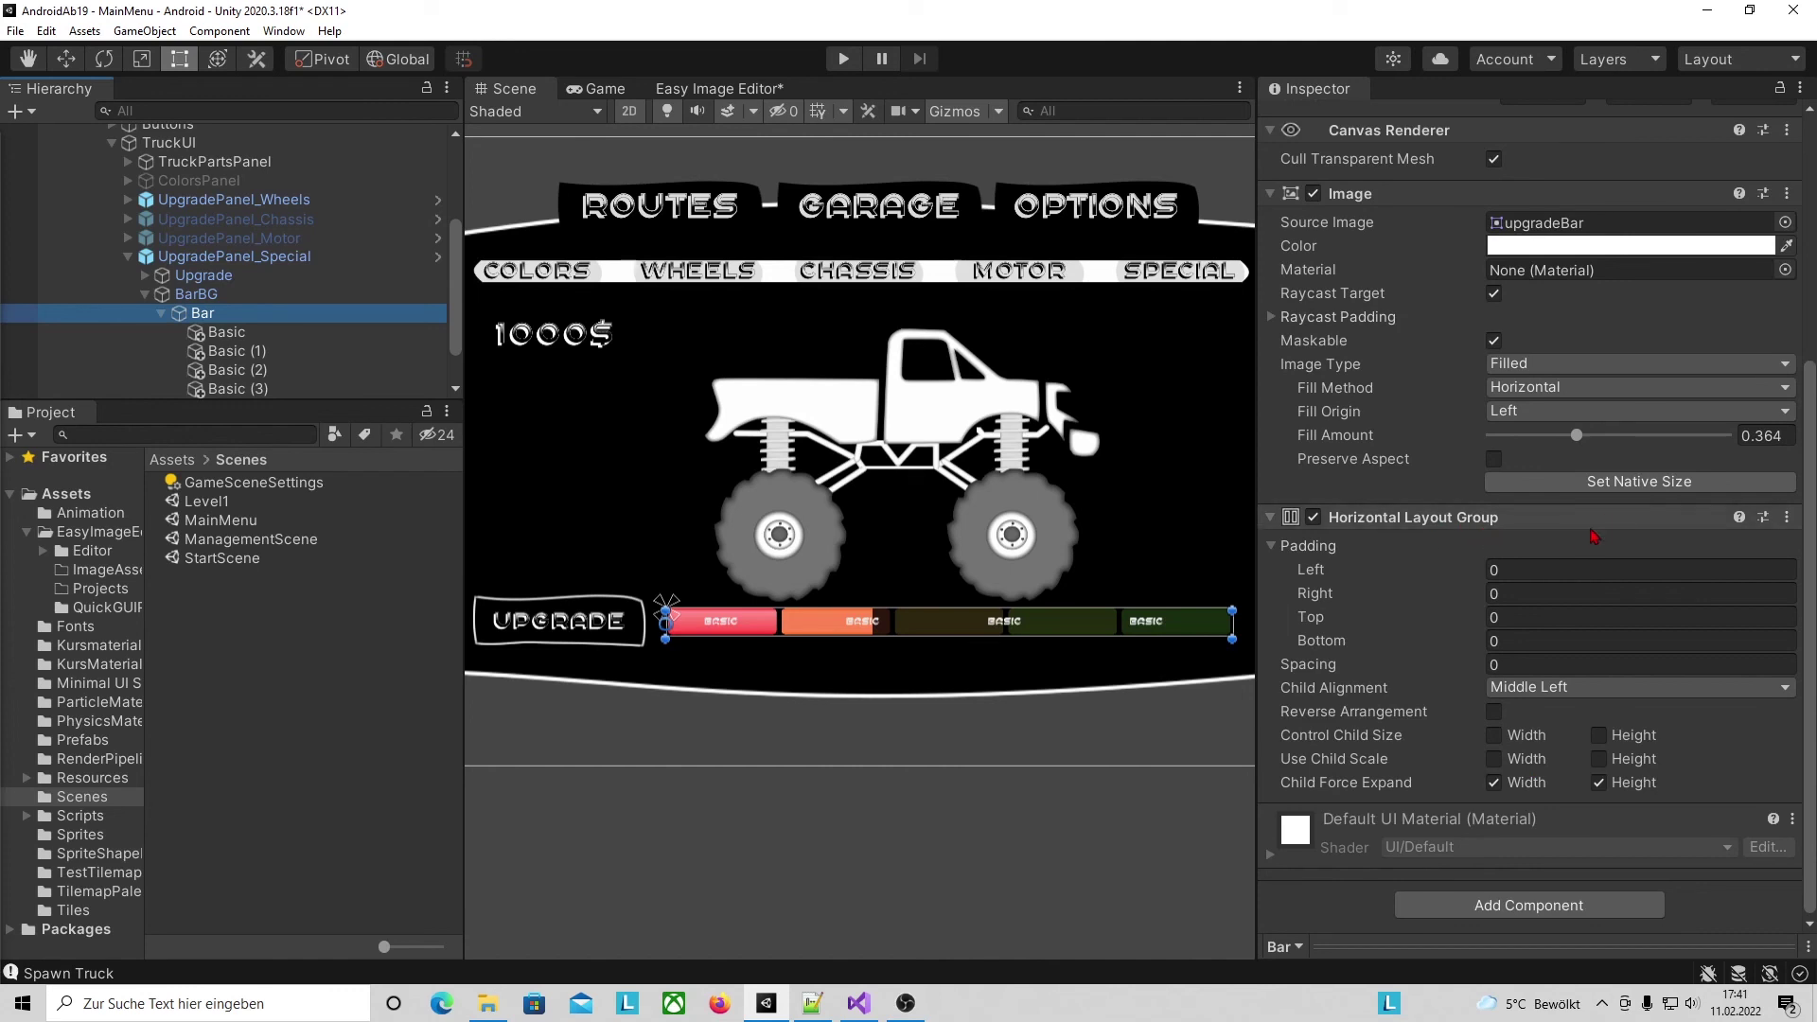
left_click(275, 295)
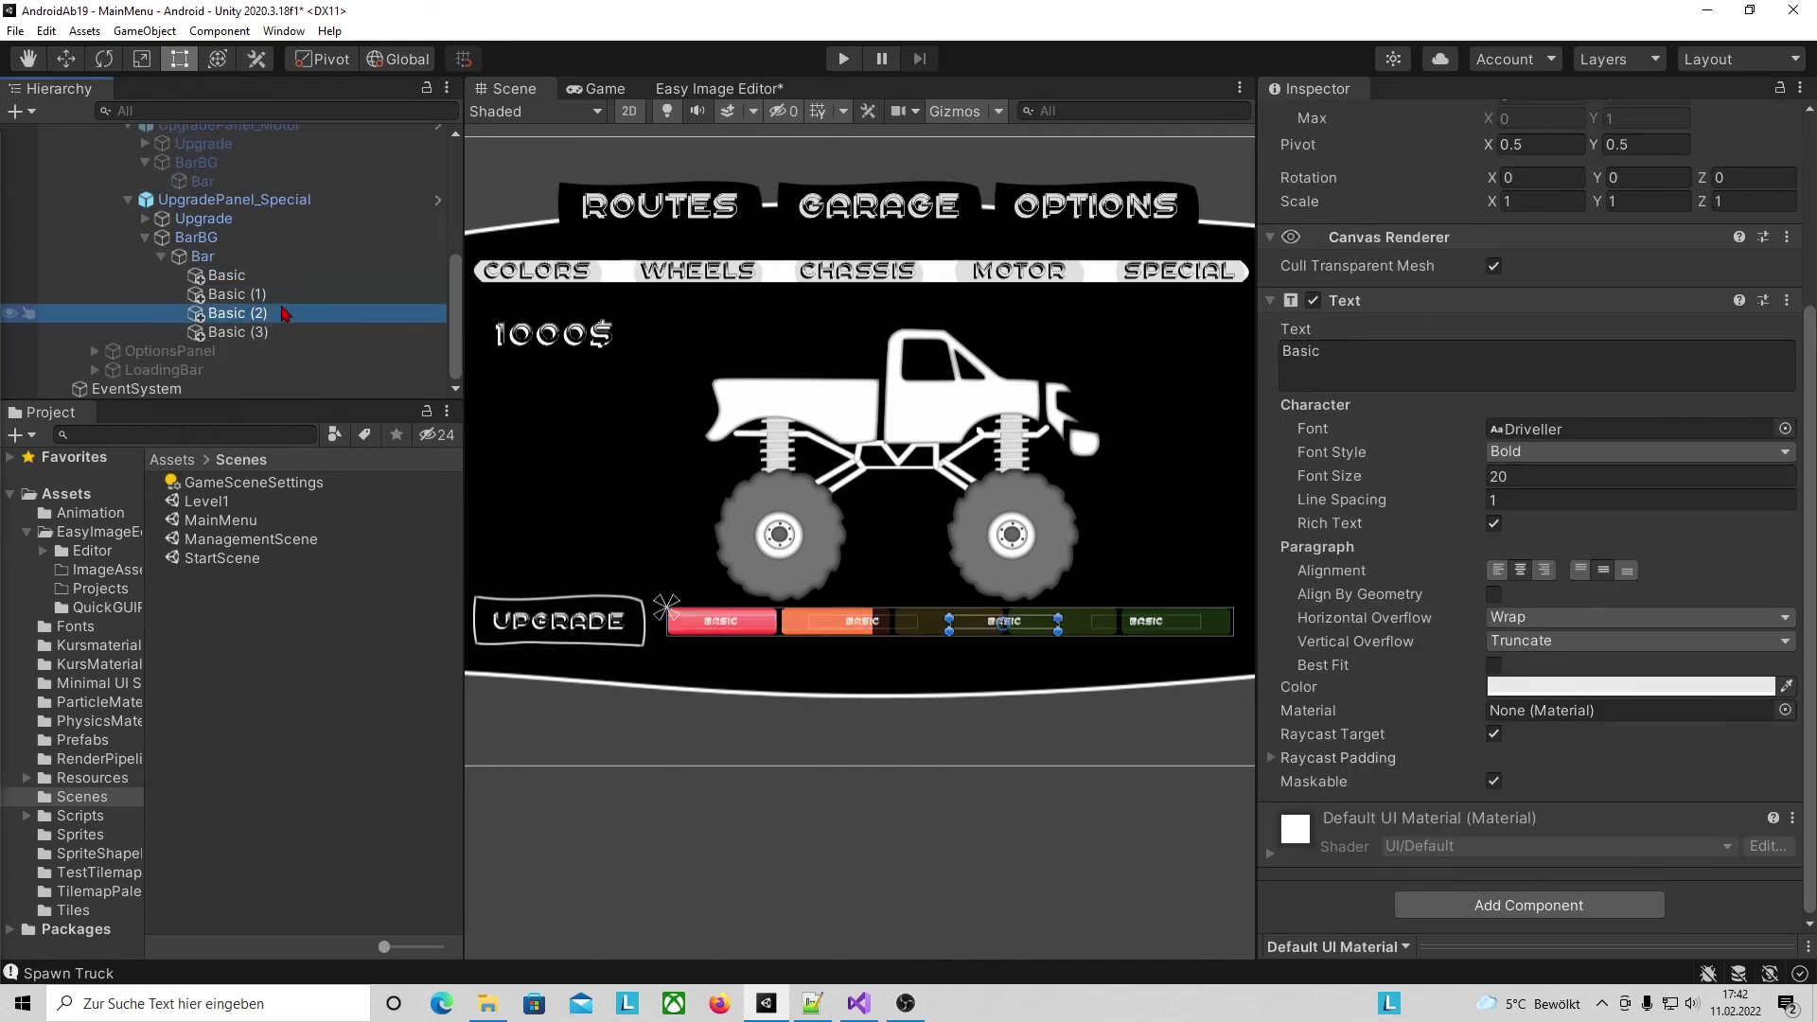
left_click(280, 297)
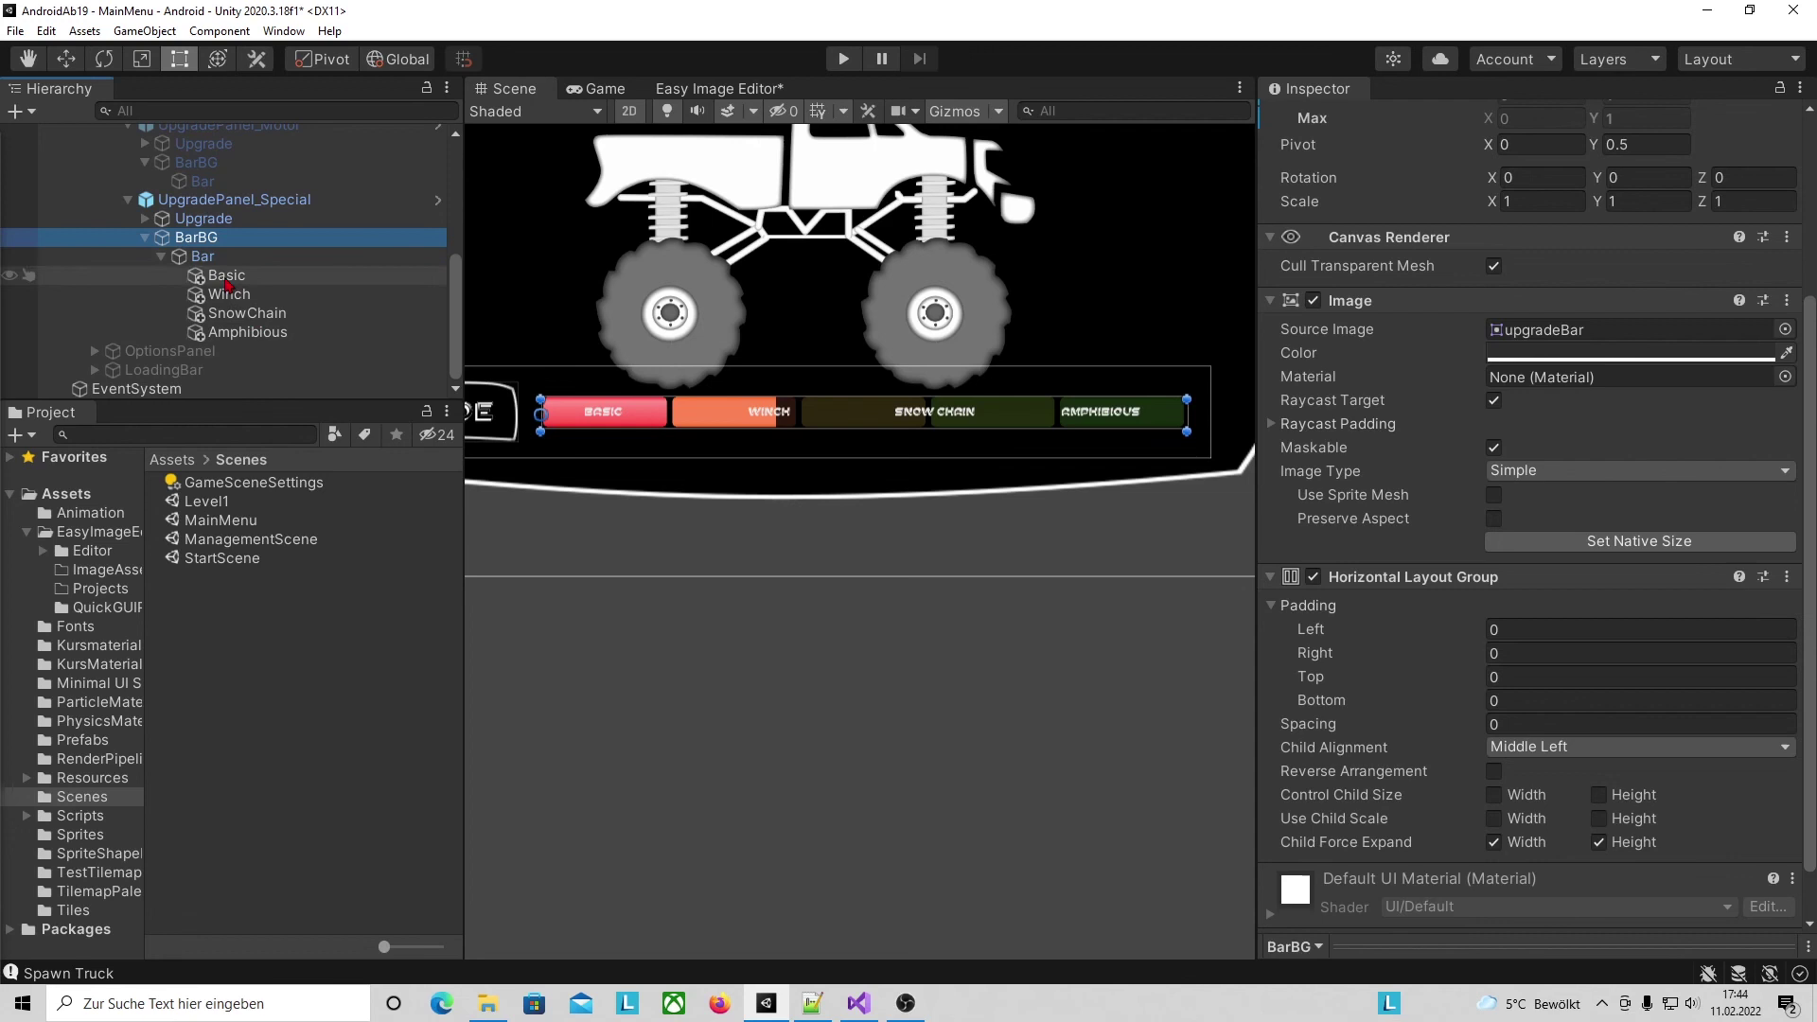
left_click(246, 280)
right_click(248, 283)
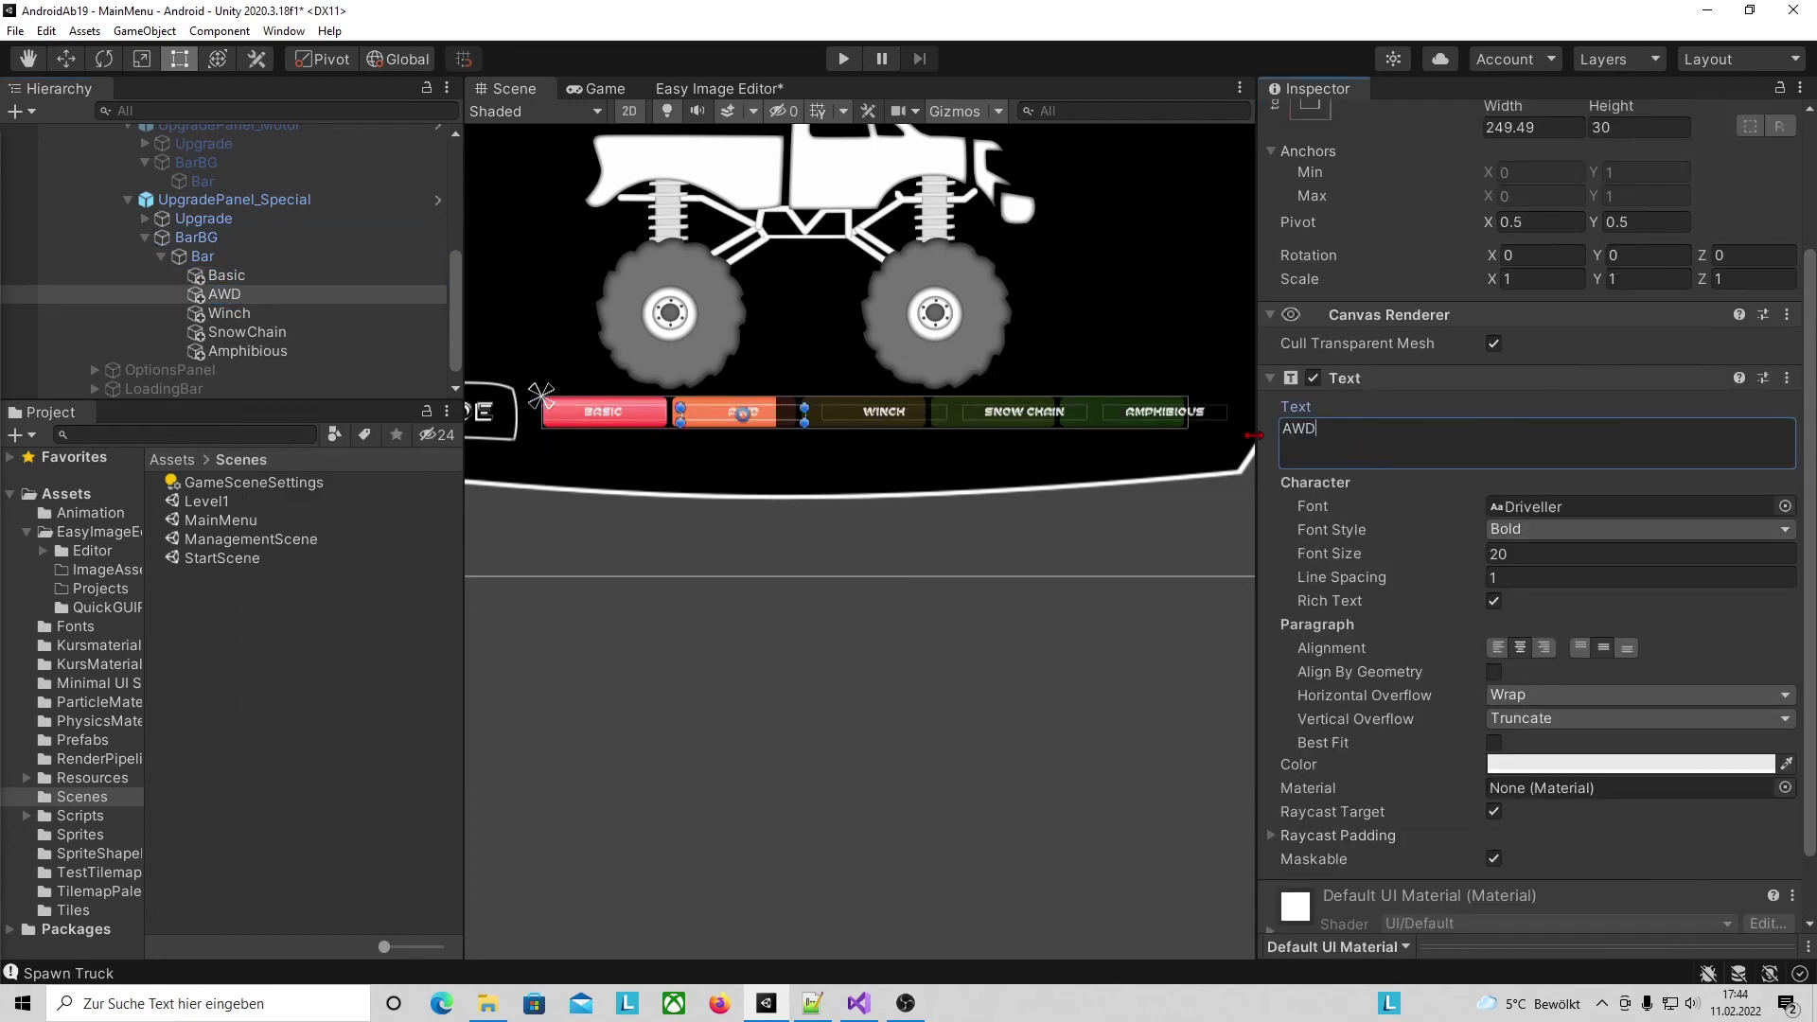
Set the Bar's Horizontal Layout Group spacing to 11.
left_click(218, 256)
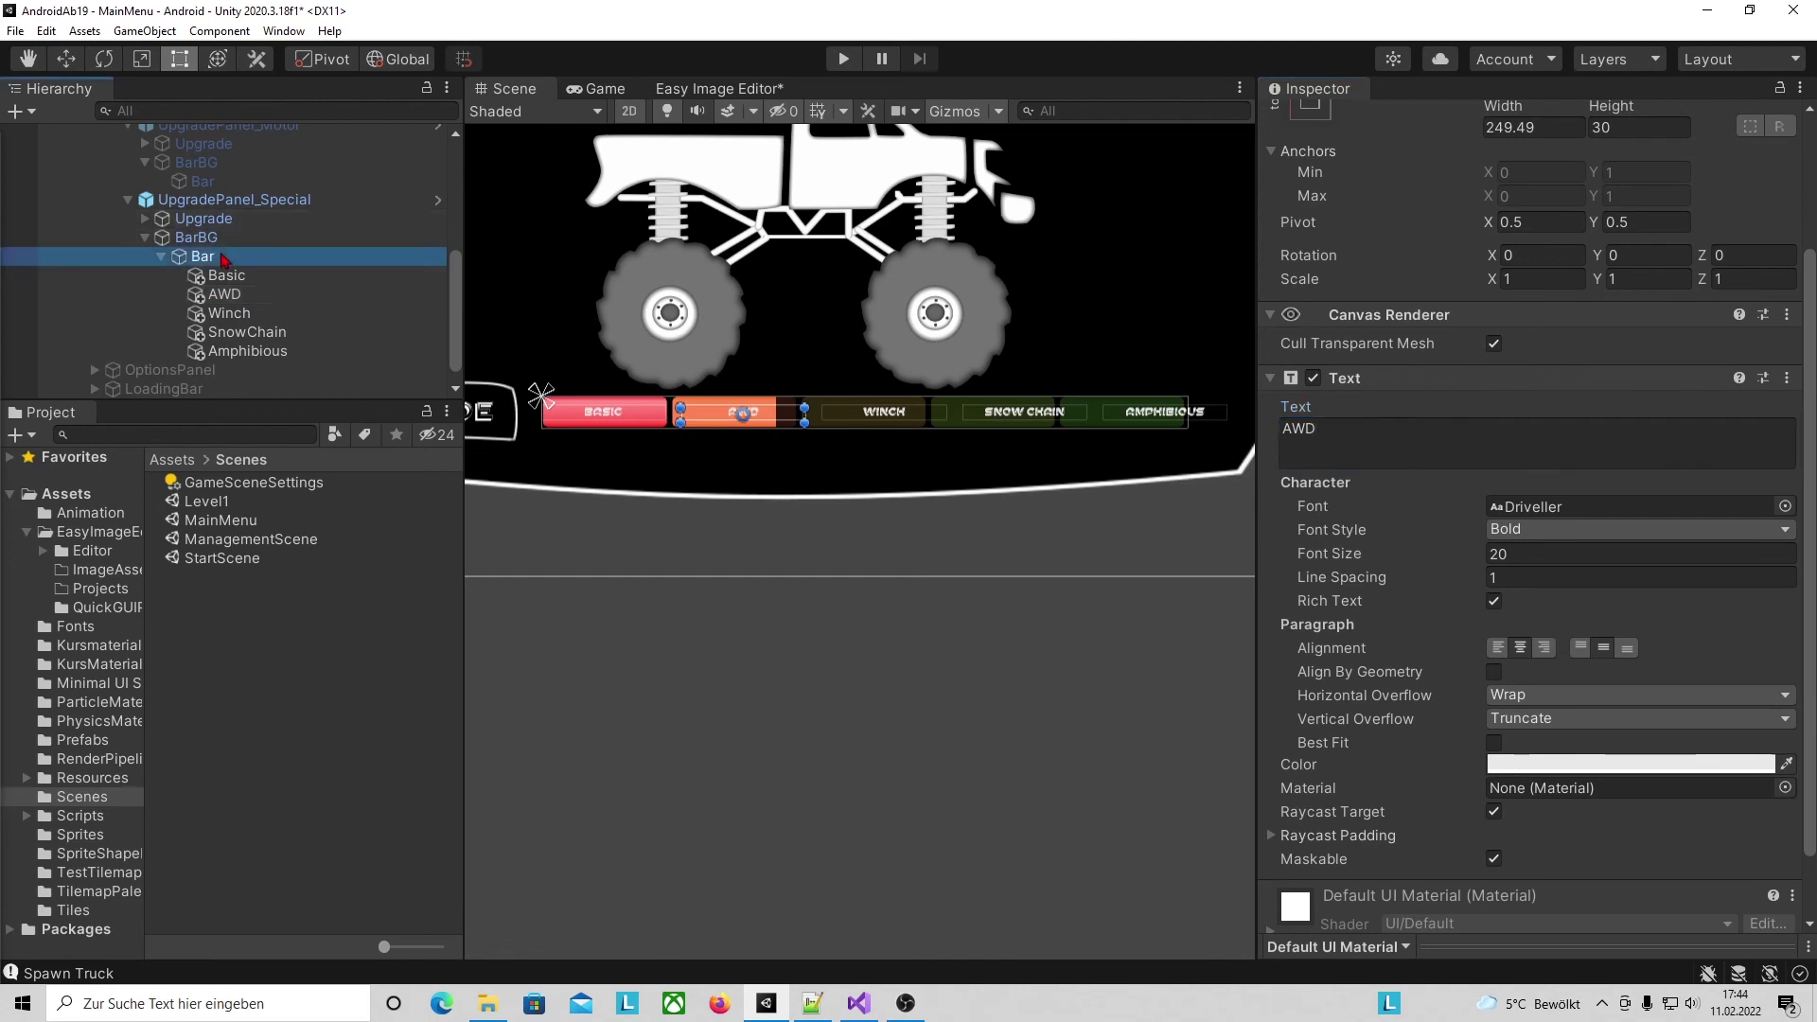
scroll(1694, 755, "down", 3)
left_click_drag(1334, 665, 482, 589)
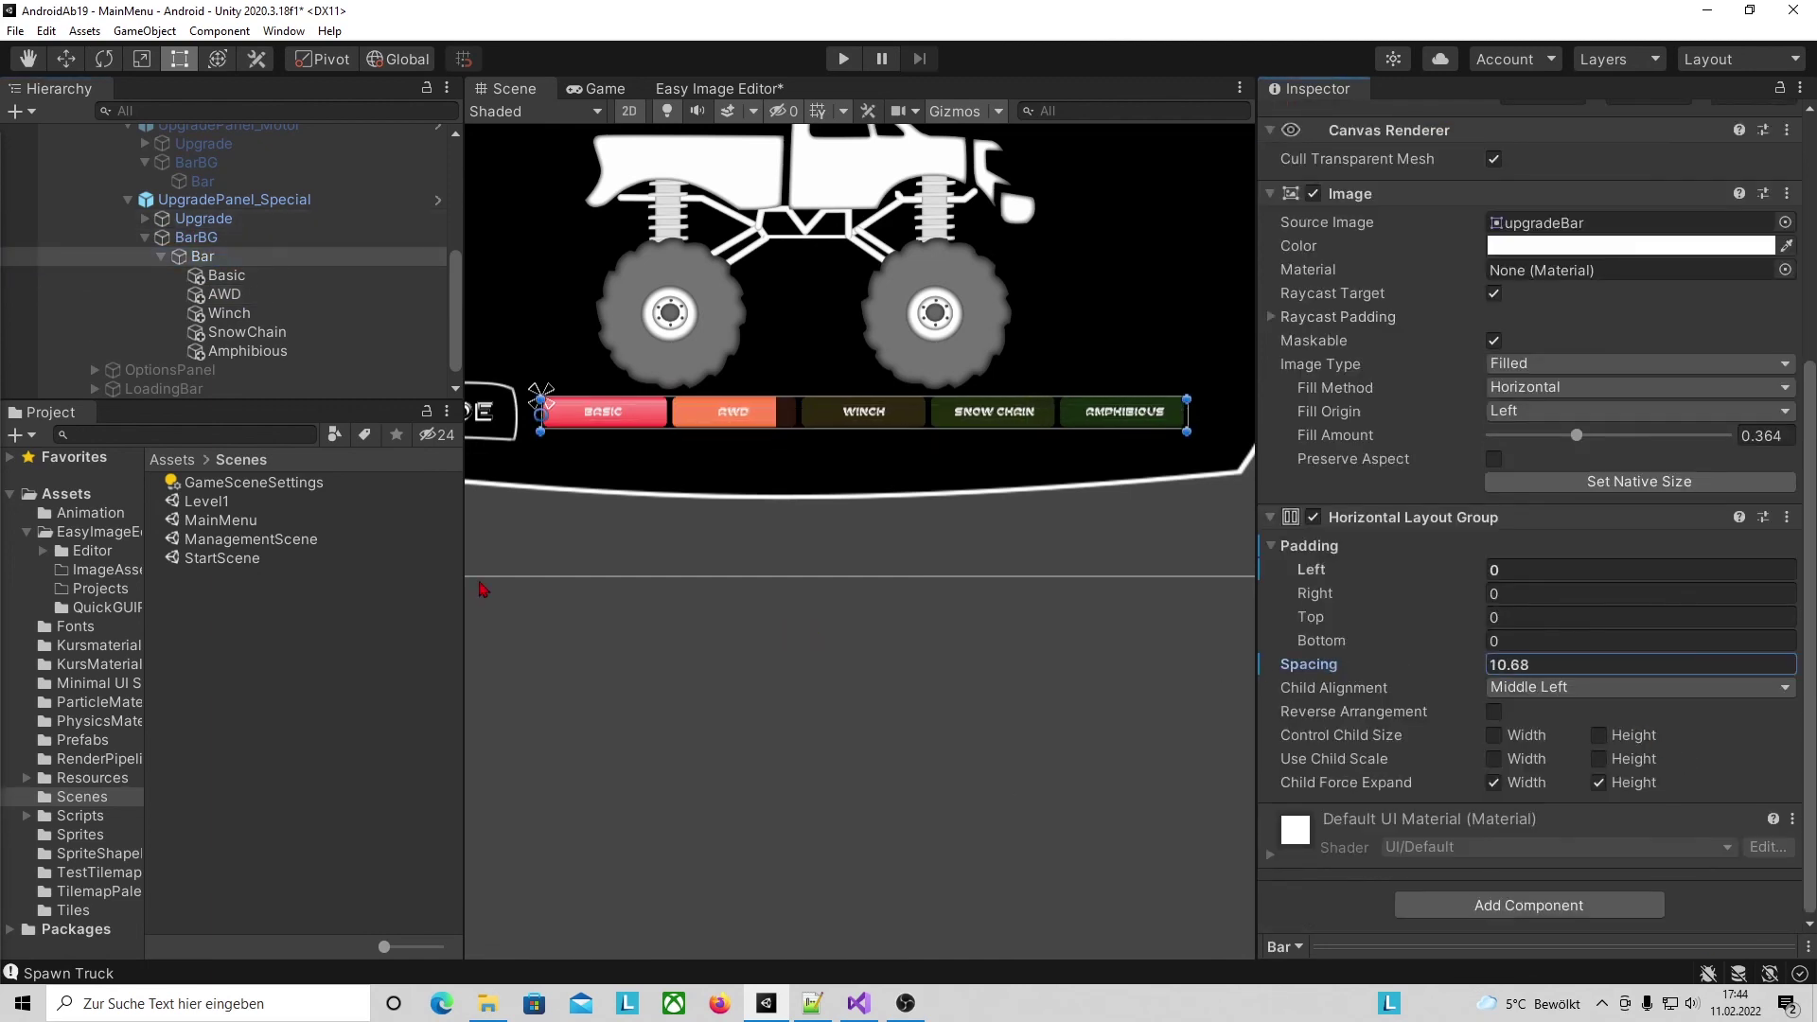
left_click_drag(477, 588, 494, 591)
key("Delete")
key("Delete")
type("11")
Save the scene and select StartScene in the project assets.
left_click(15, 30)
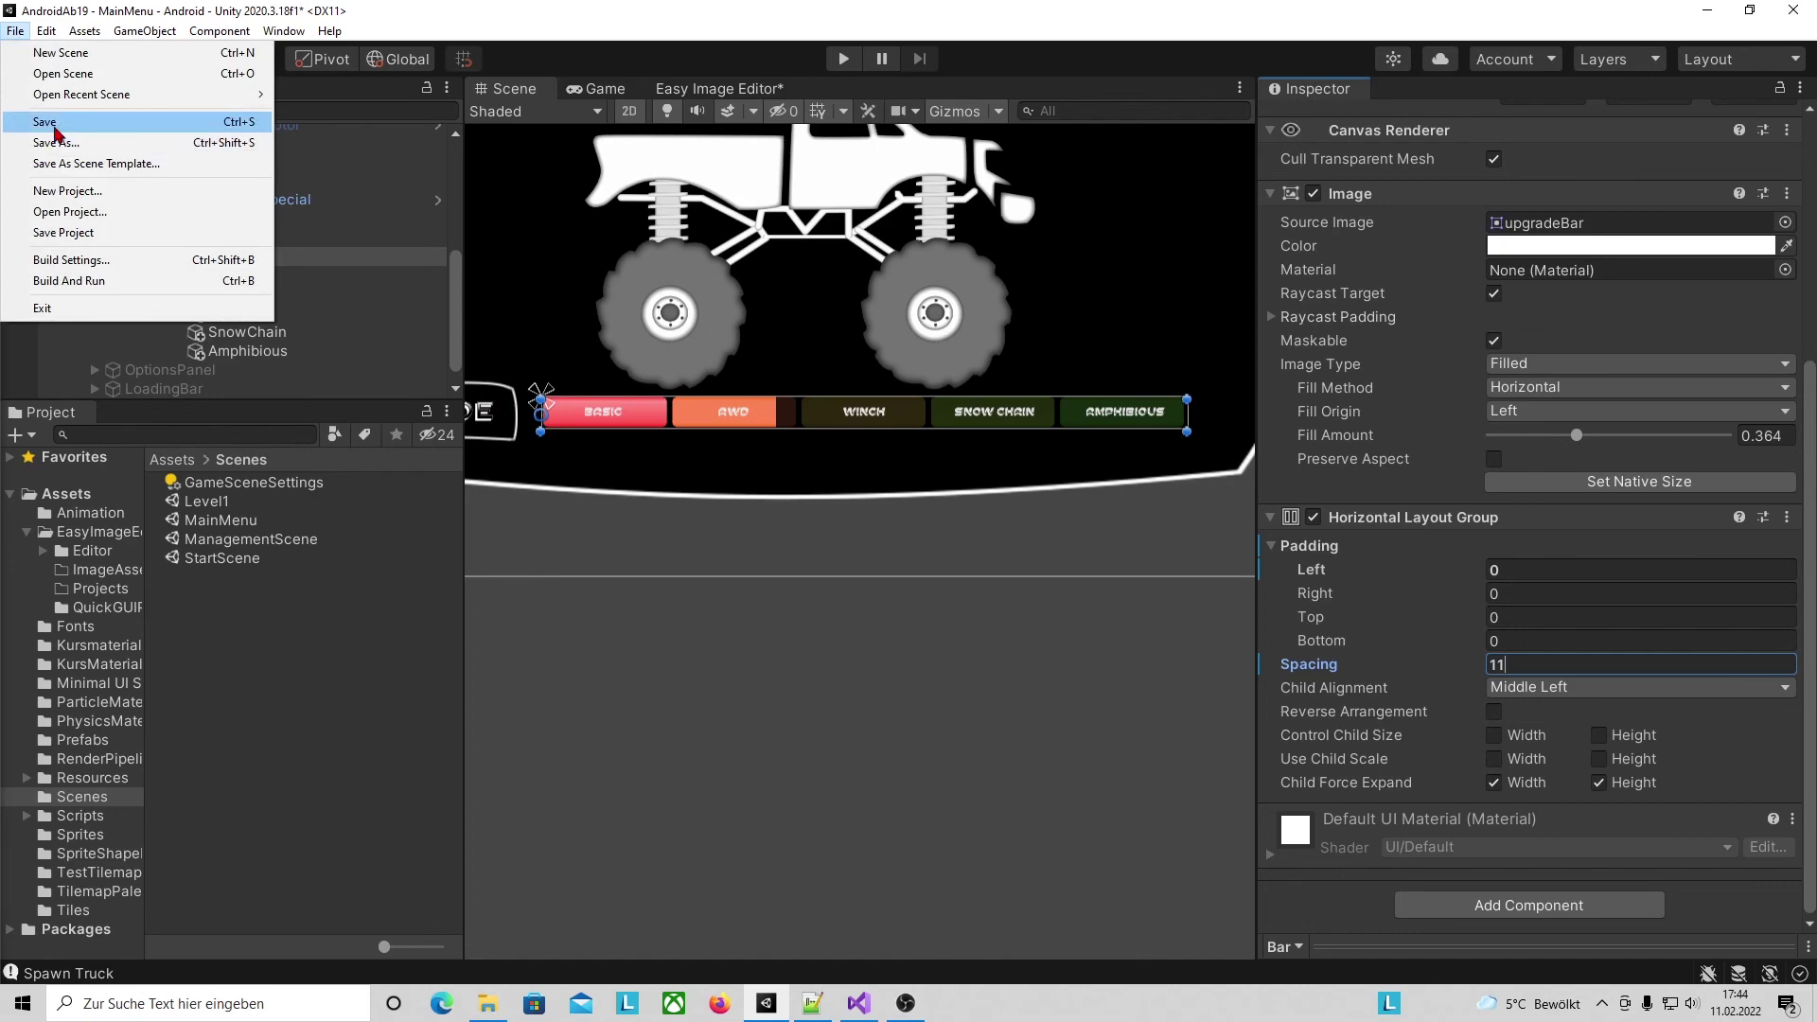
left_click(54, 127)
left_click(225, 557)
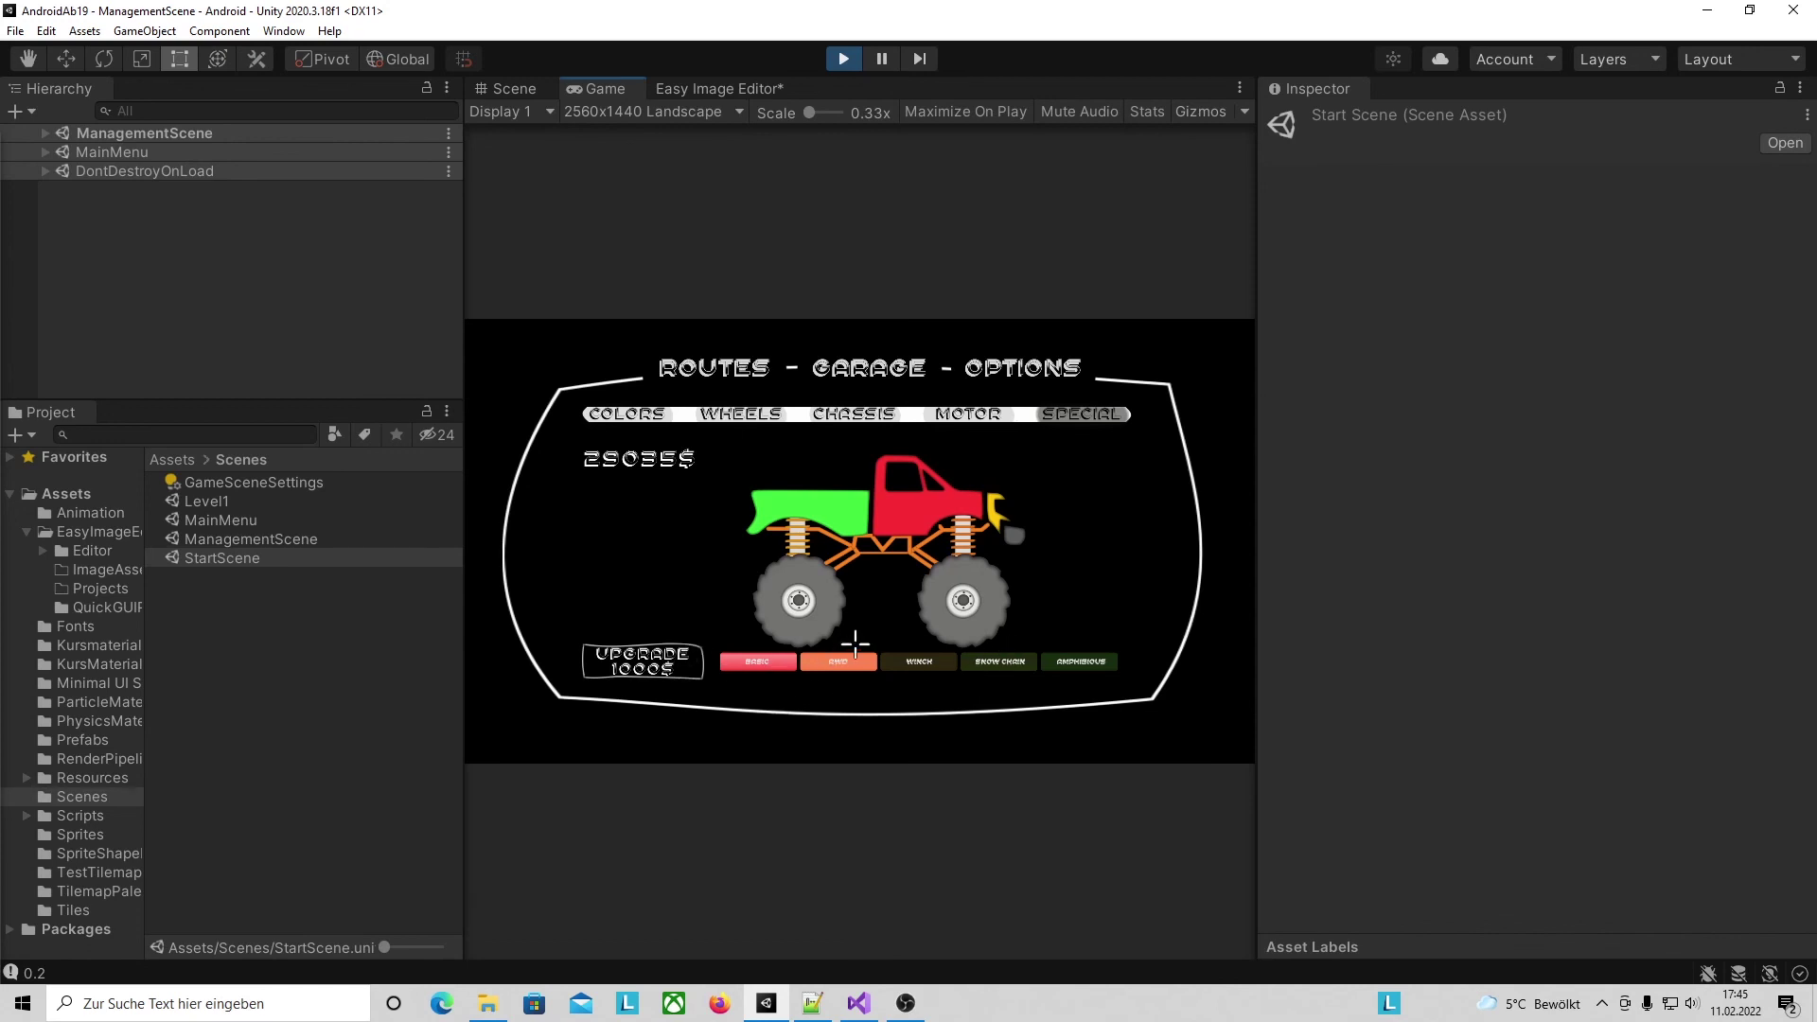
In play mode buy the Winch, SnowChain and Amphibious upgrades, then start driving Level1.
left_click(662, 662)
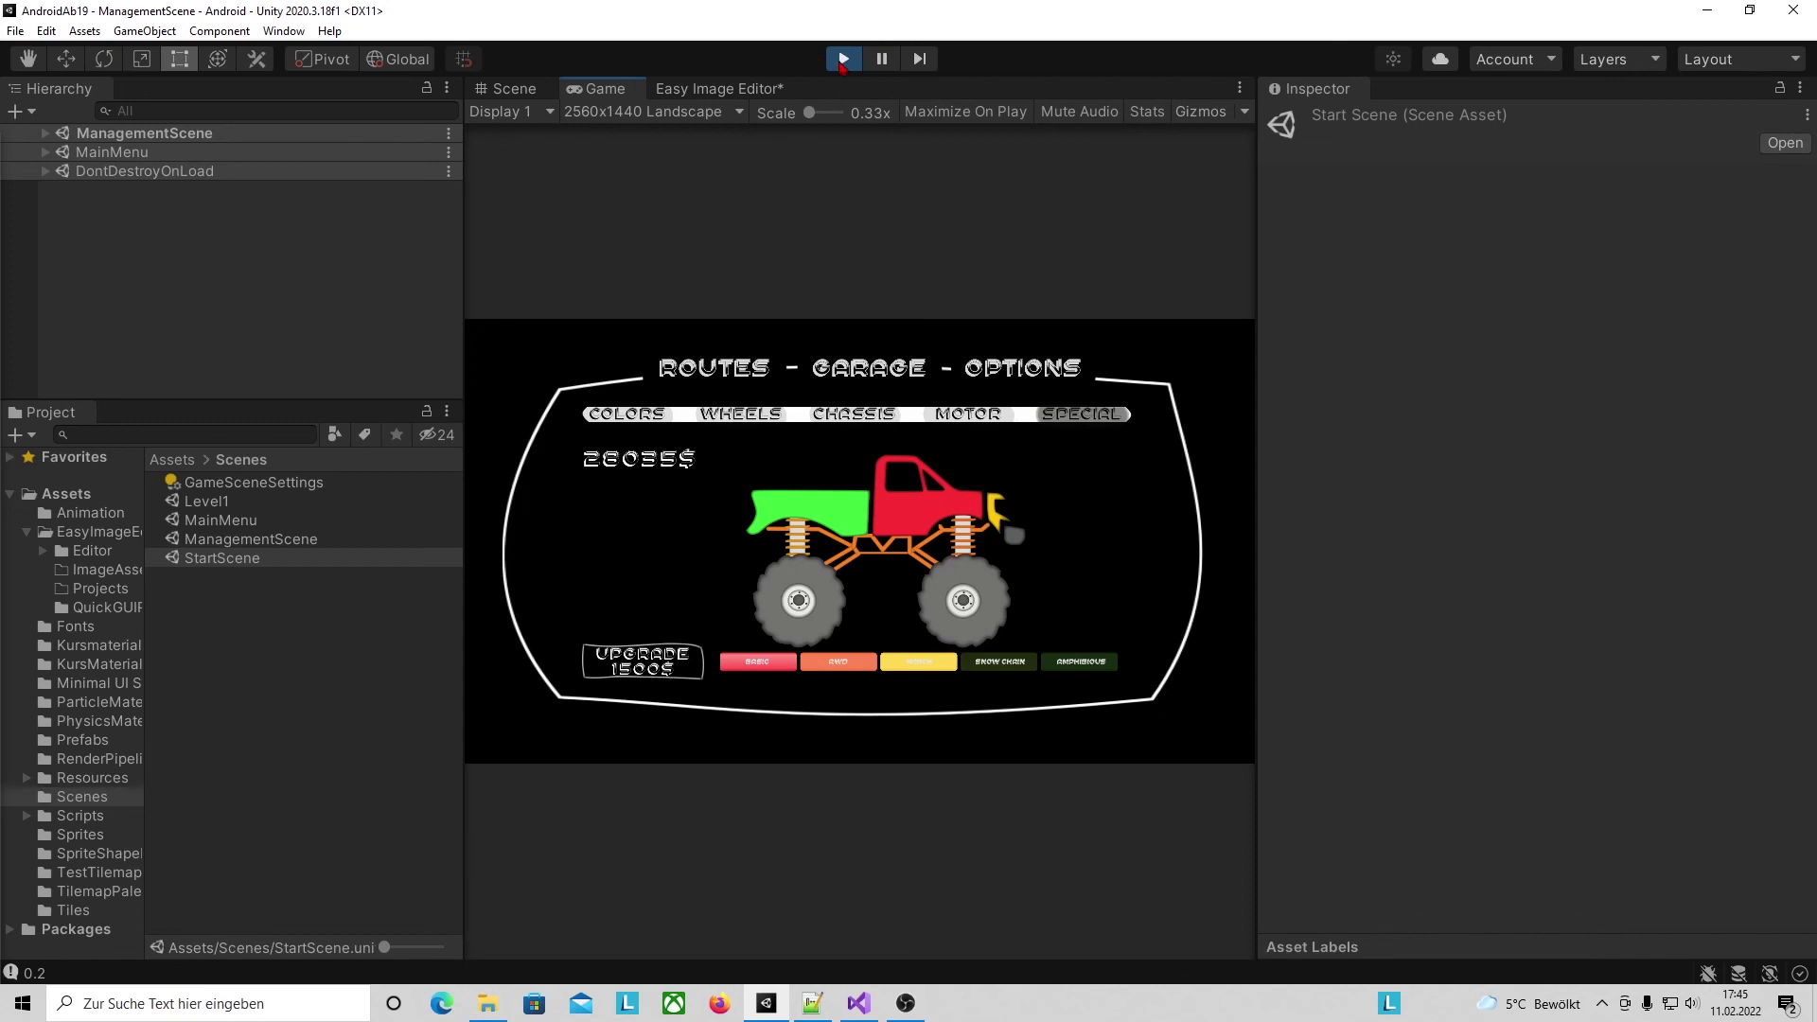
double_click(681, 674)
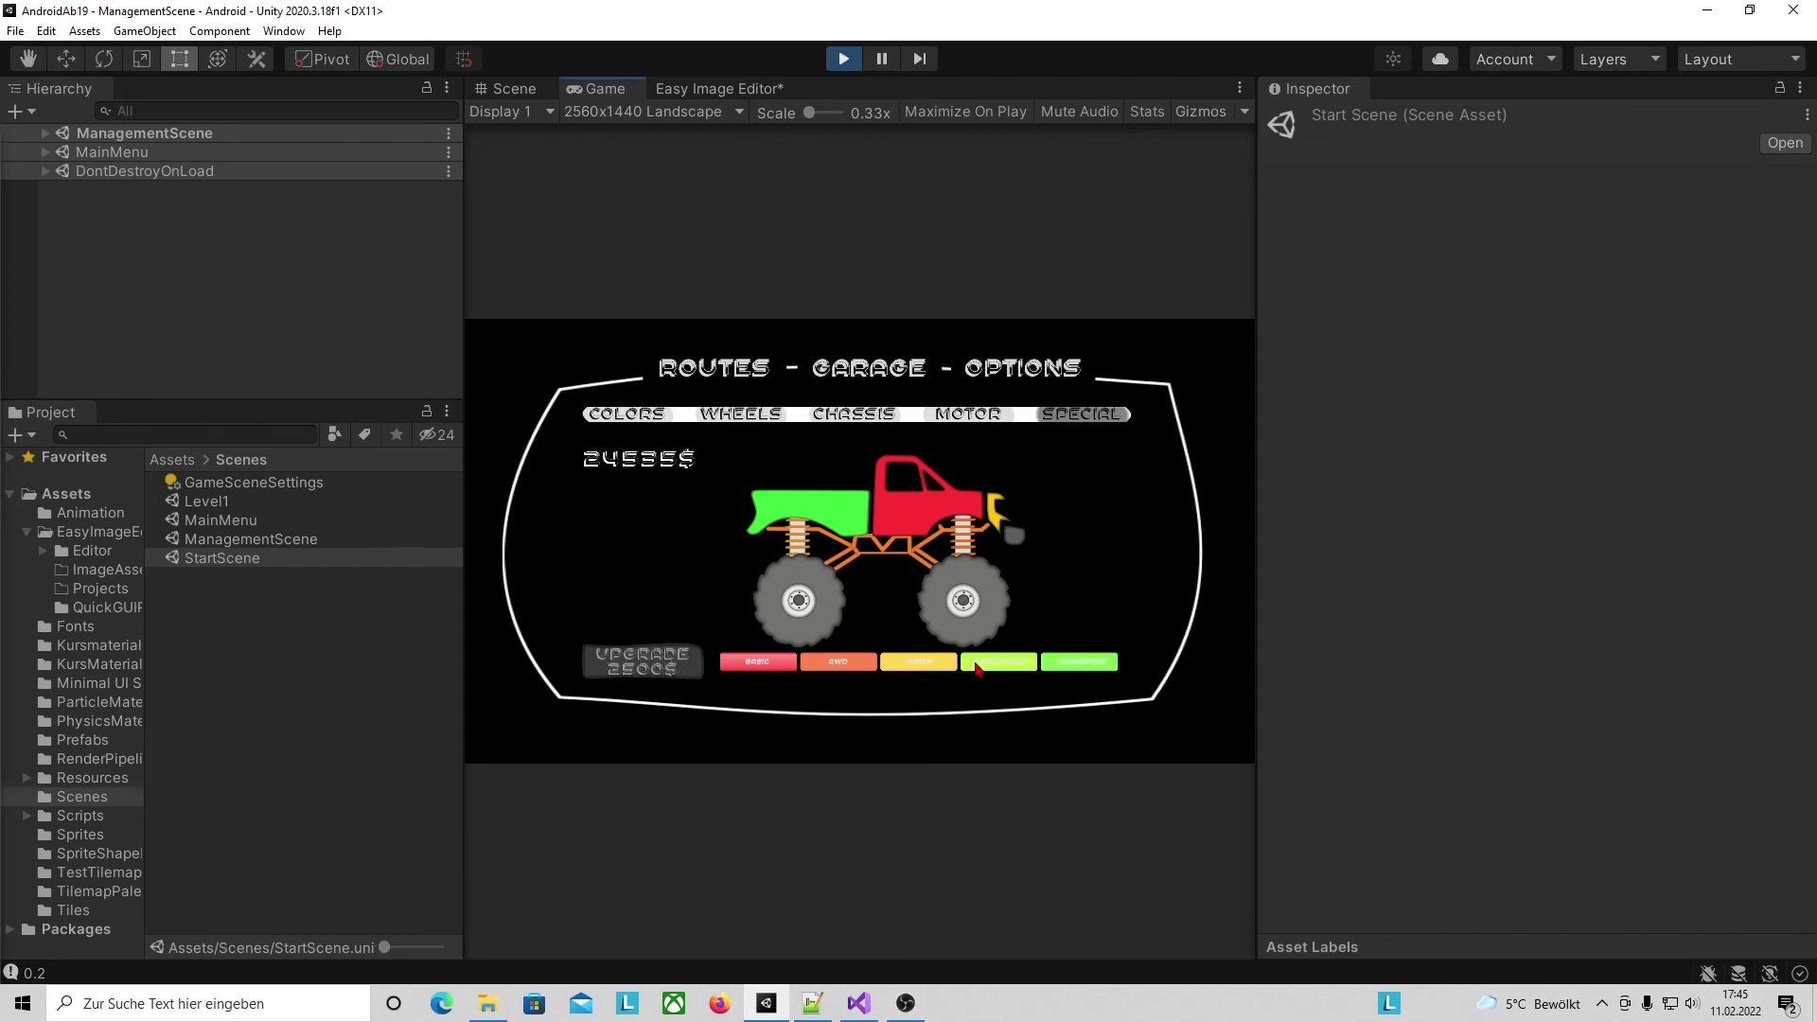
left_click(744, 373)
left_click(623, 460)
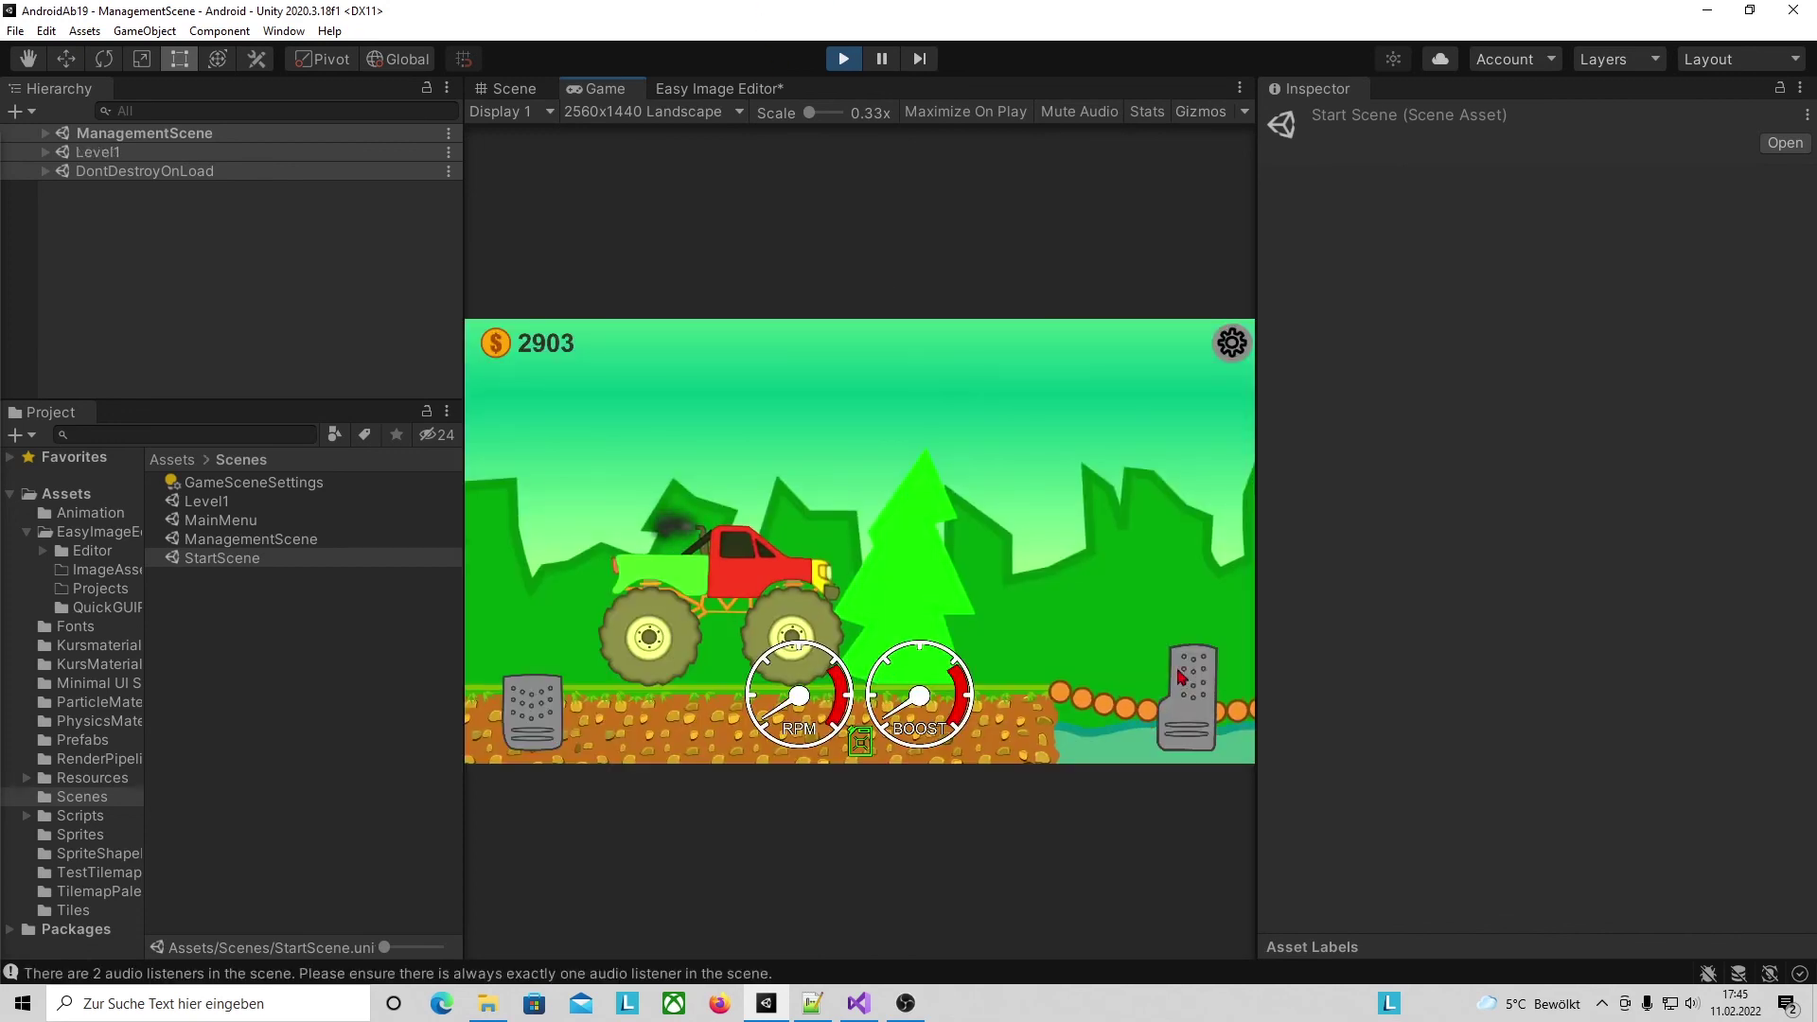
left_click(1180, 675)
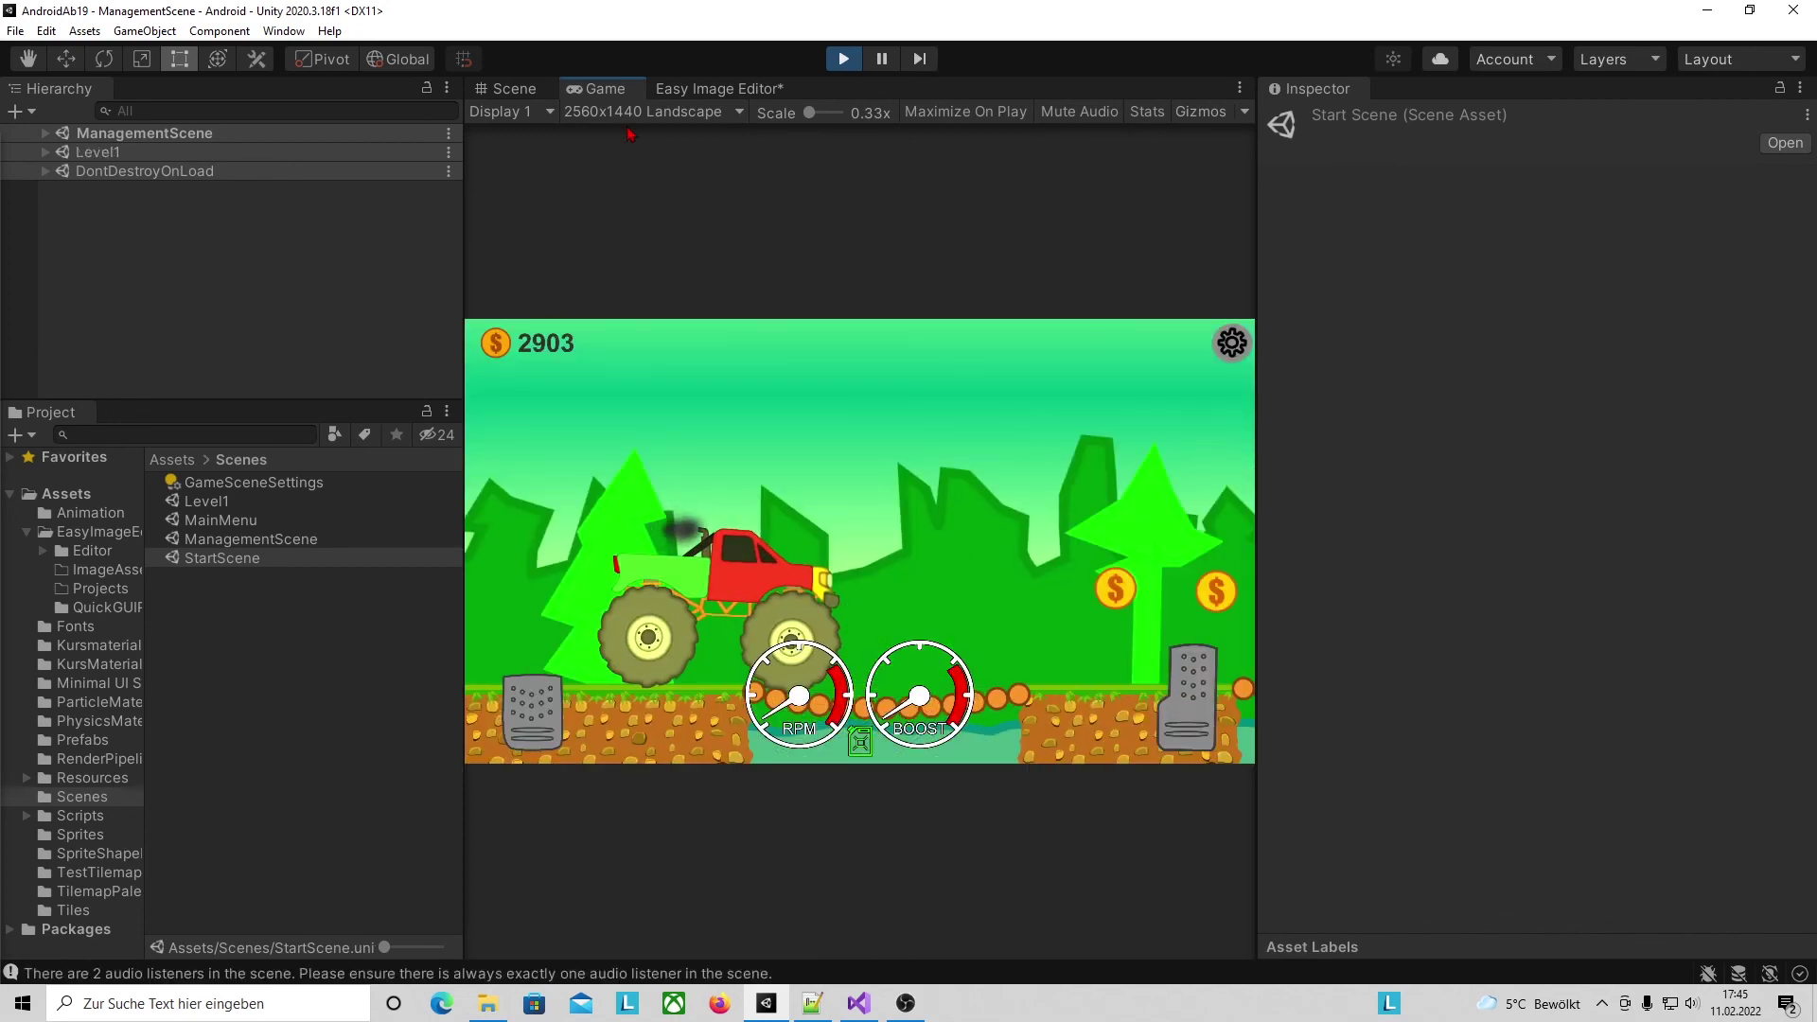